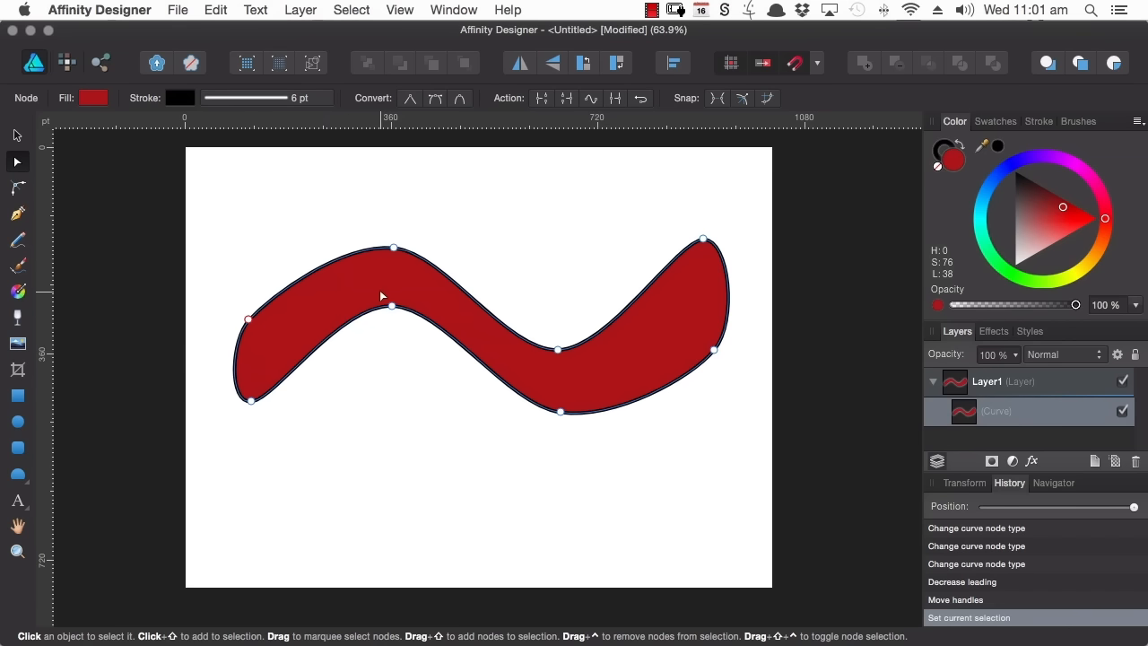
# Step: Shift the lower node of the red wave's left crest slightly down and left, and delete the whole shape
pyautogui.click(392, 305)
pyautogui.moveTo(392, 306)
pyautogui.mouseDown()
pyautogui.moveTo(389, 363)
pyautogui.moveTo(387, 311)
pyautogui.mouseUp()
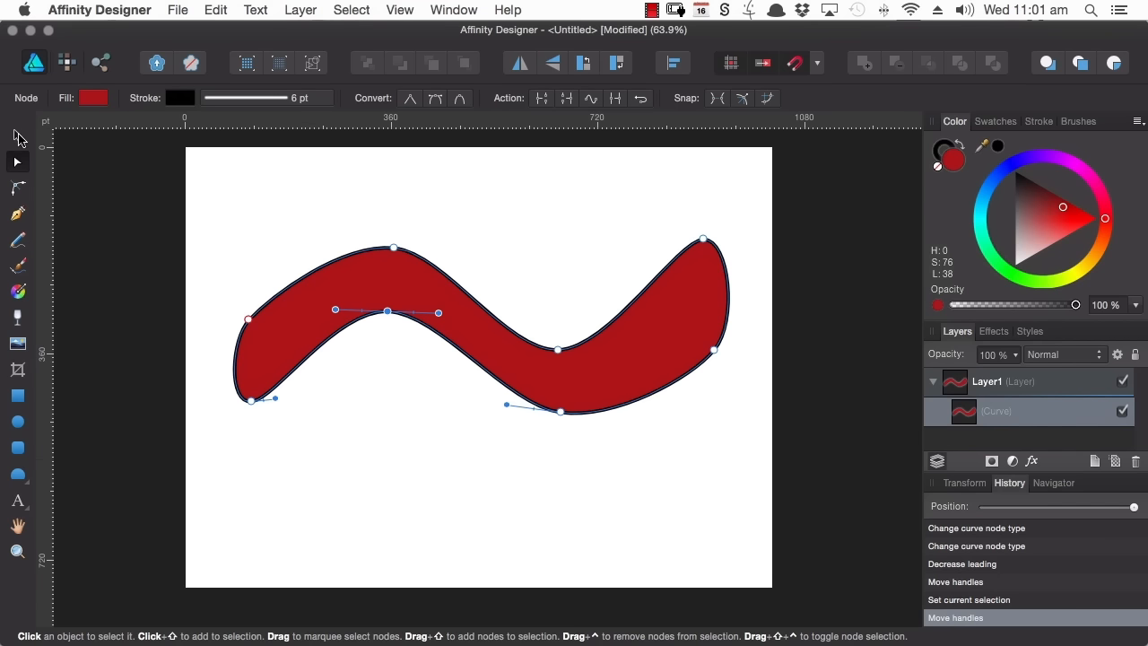
pyautogui.click(18, 136)
pyautogui.press('Delete')
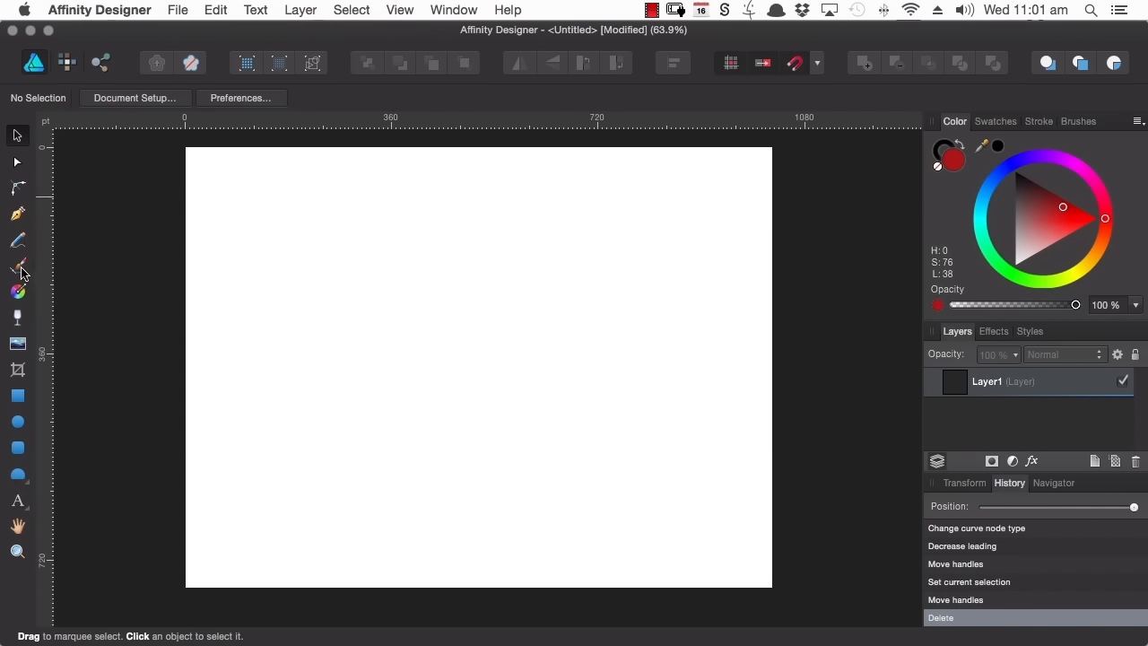
# Step: Draw a closed, straight-sided polygon of seven corner nodes across the middle of the page with the Pen tool
pyautogui.click(17, 214)
pyautogui.click(279, 255)
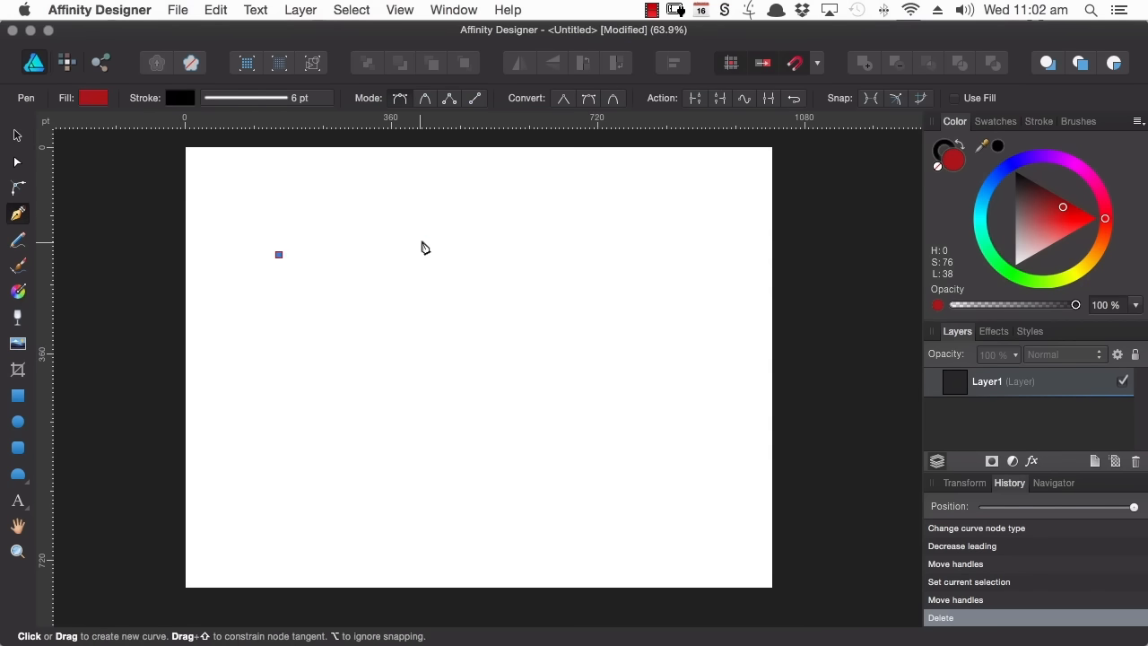
pyautogui.click(421, 243)
pyautogui.click(440, 327)
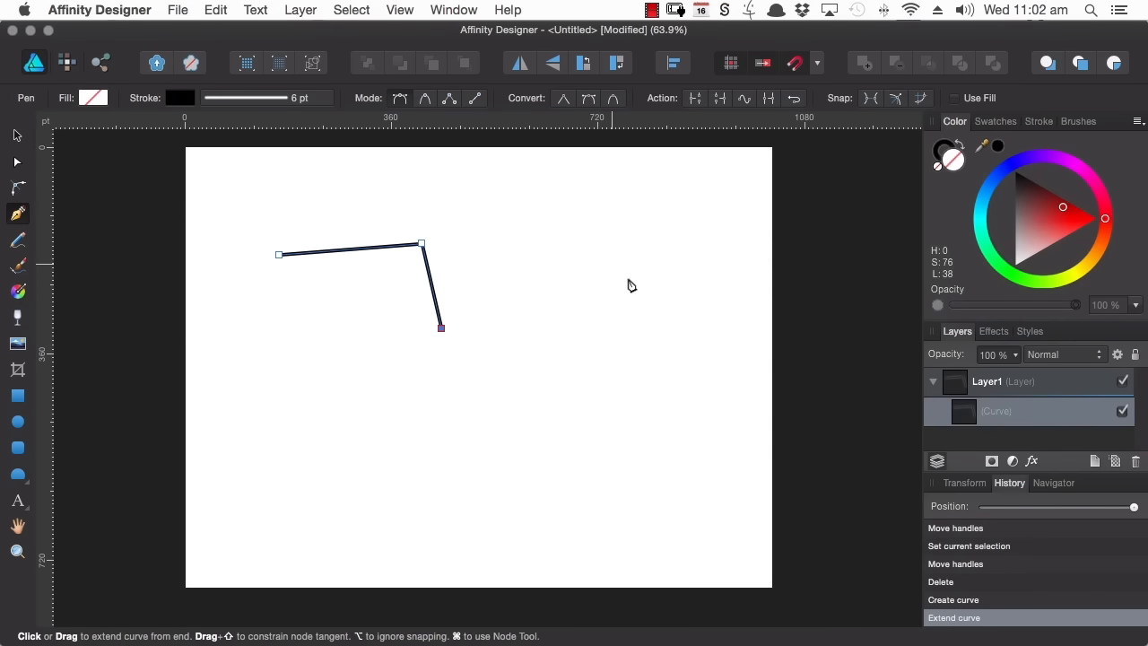
pyautogui.click(612, 264)
pyautogui.click(655, 409)
pyautogui.click(378, 347)
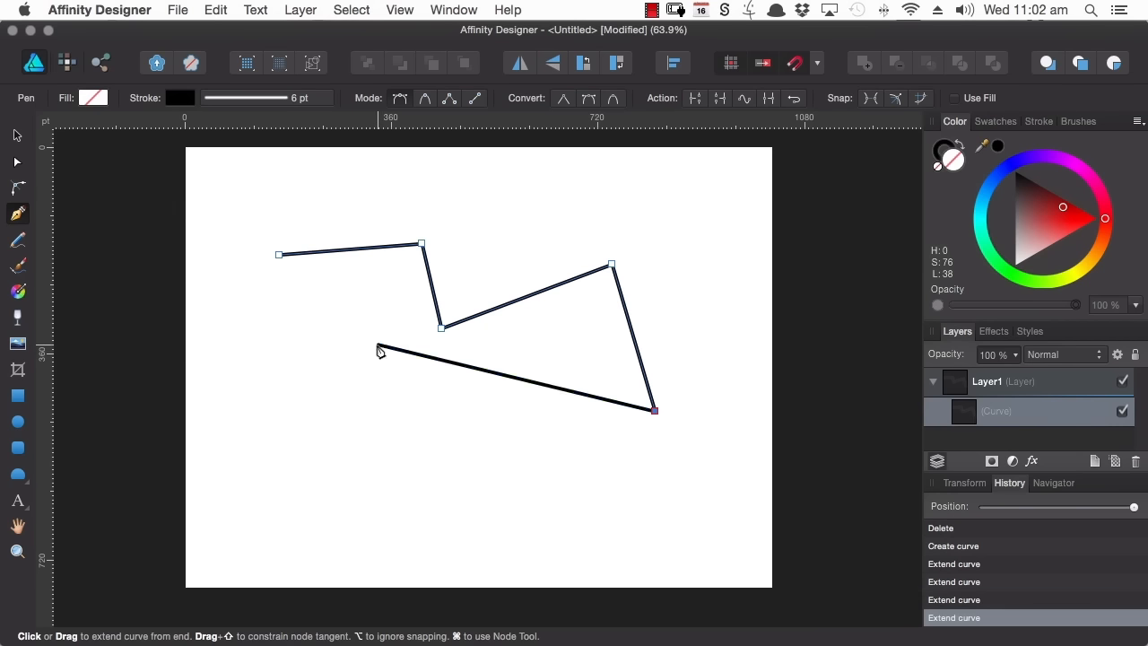
pyautogui.click(284, 290)
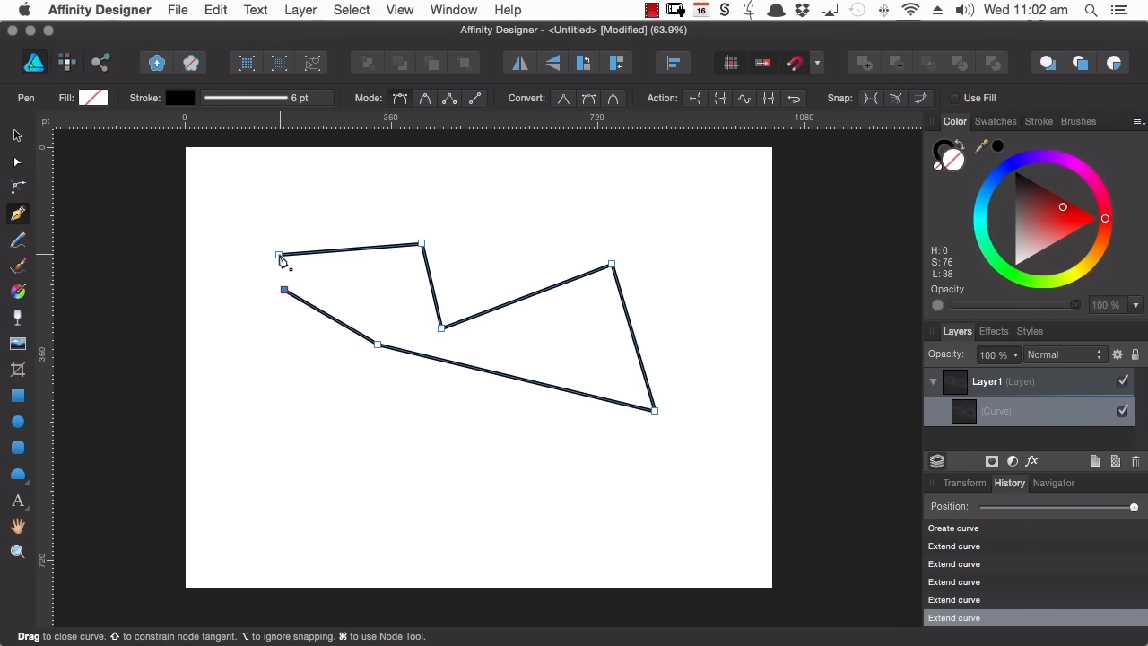
pyautogui.click(279, 256)
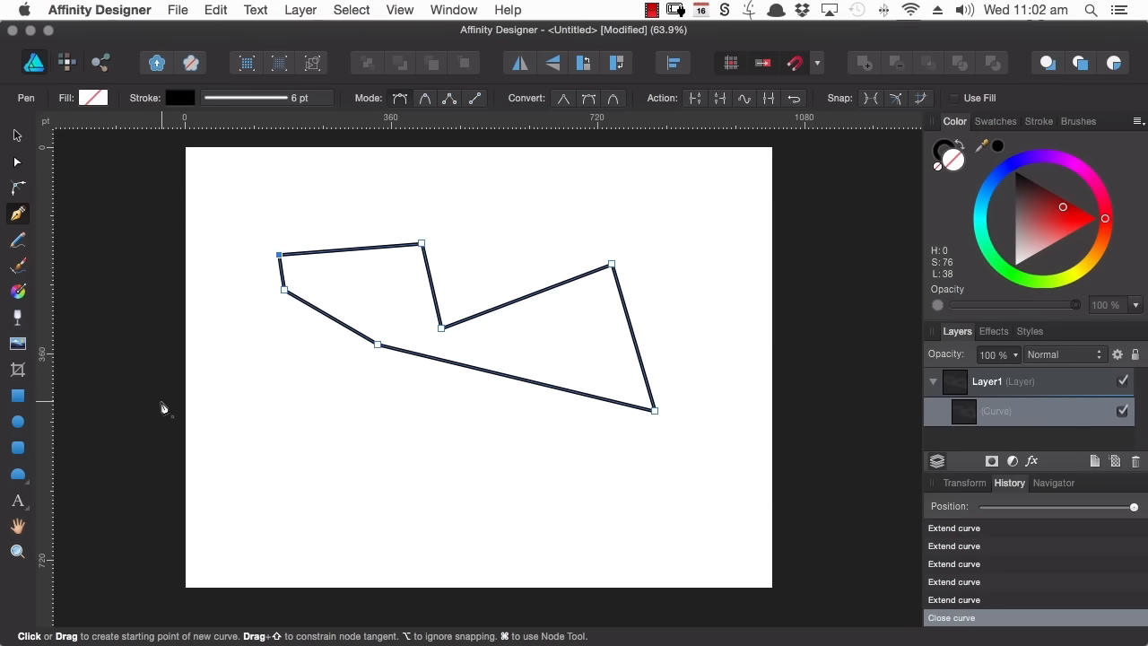
# Step: Draw a freehand pencil loop below the polygon and a wavy 16 px vector brush stroke above it
pyautogui.click(18, 241)
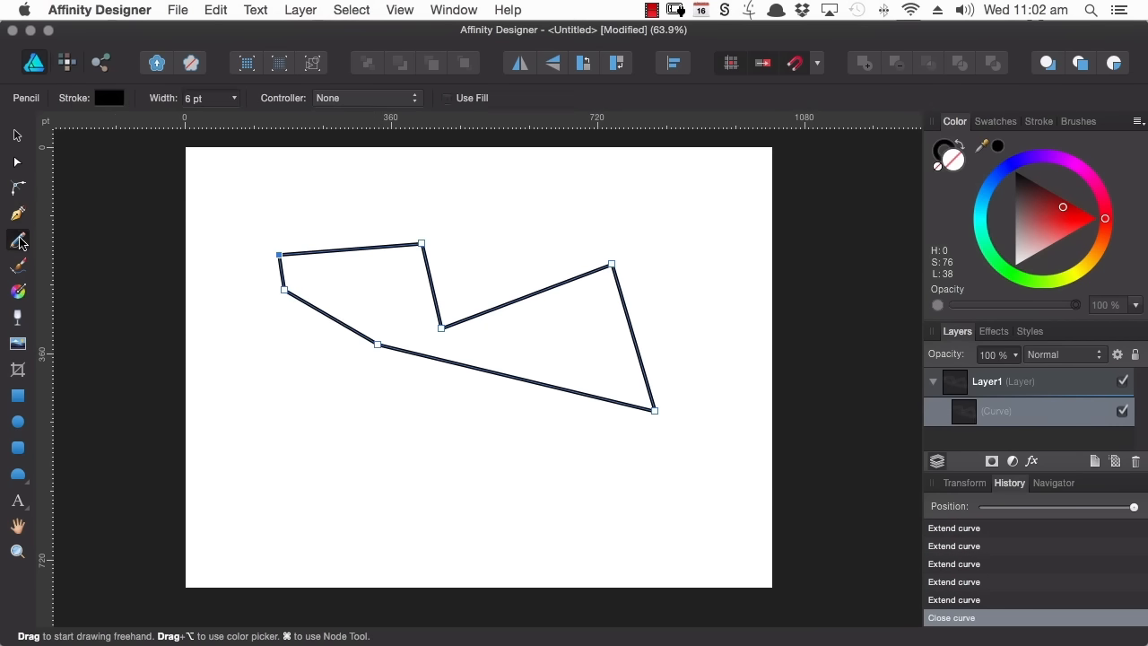
pyautogui.moveTo(269, 441)
pyautogui.mouseDown()
pyautogui.moveTo(303, 419)
pyautogui.moveTo(364, 413)
pyautogui.moveTo(428, 463)
pyautogui.moveTo(554, 455)
pyautogui.moveTo(586, 517)
pyautogui.moveTo(519, 555)
pyautogui.moveTo(372, 471)
pyautogui.moveTo(271, 443)
pyautogui.mouseUp()
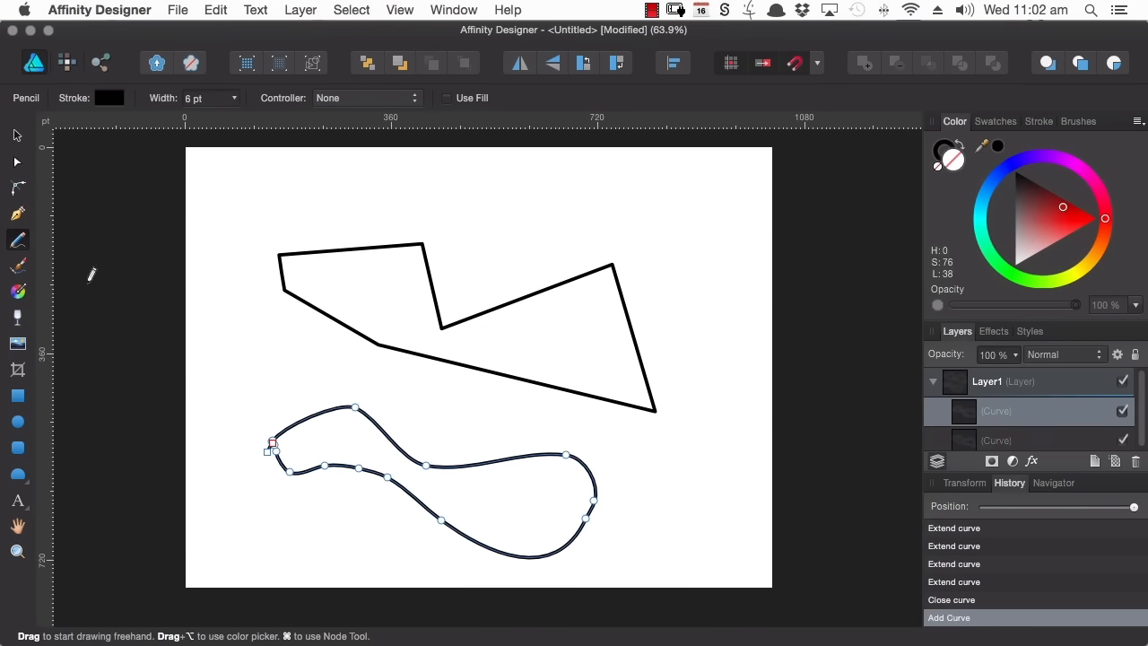
pyautogui.click(18, 265)
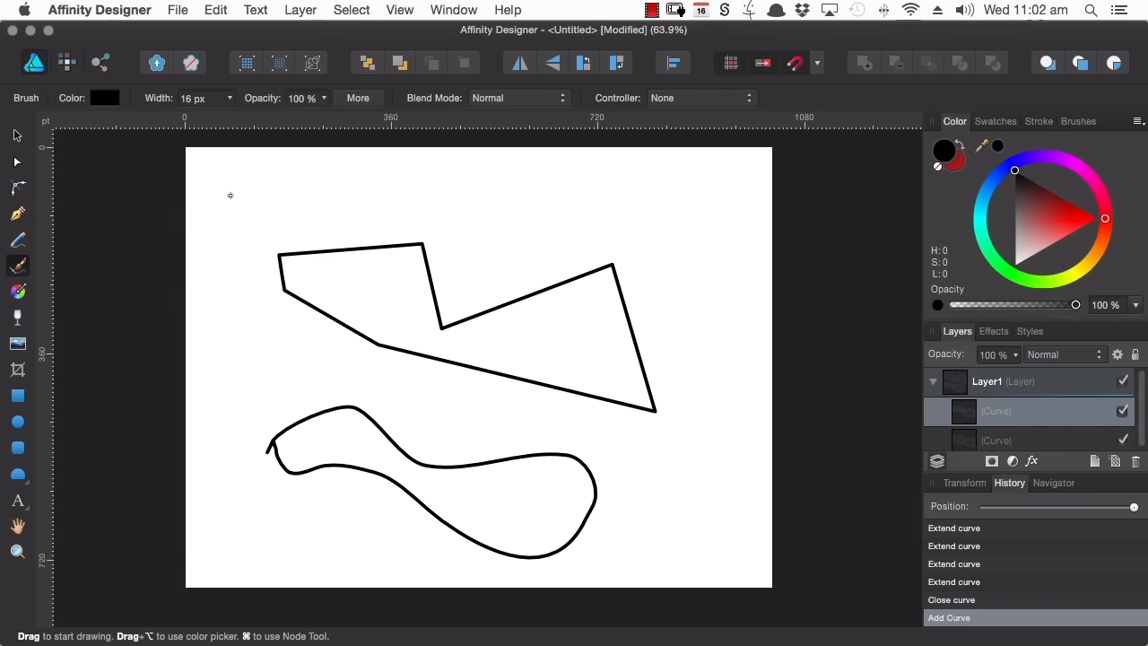
pyautogui.moveTo(219, 219)
pyautogui.mouseDown()
pyautogui.moveTo(320, 181)
pyautogui.moveTo(412, 206)
pyautogui.moveTo(652, 209)
pyautogui.moveTo(714, 255)
pyautogui.moveTo(704, 346)
pyautogui.mouseUp()
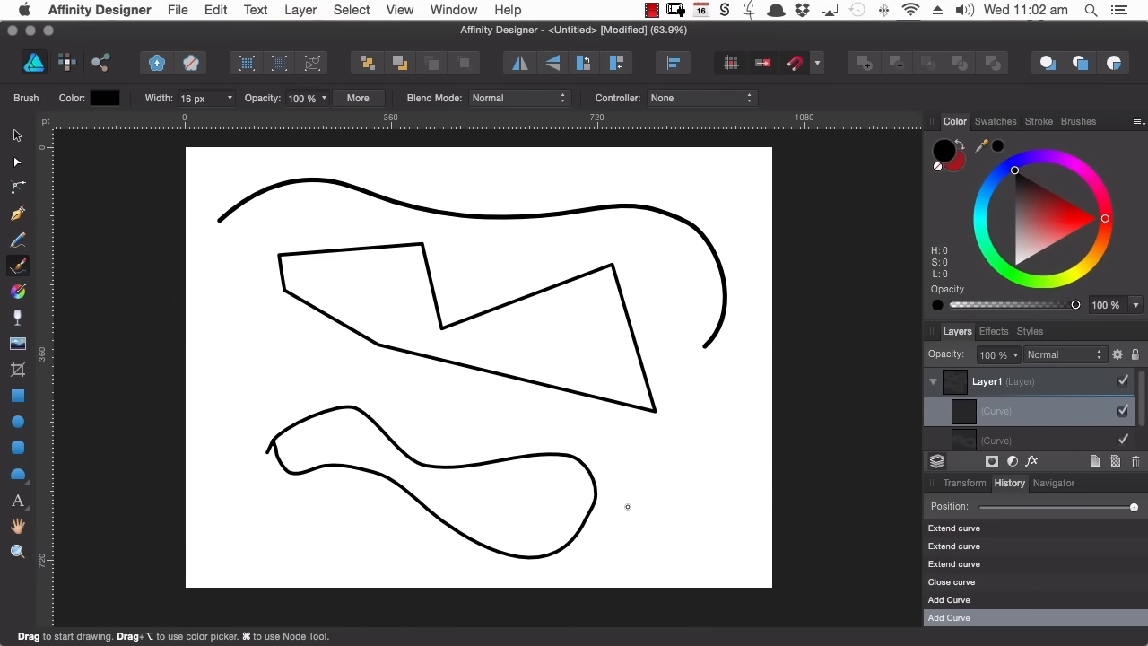
# Step: Paint a wavy stroke between the polygon and the loop with a 32 px brush from the Textured set
pyautogui.click(1079, 121)
pyautogui.click(989, 280)
pyautogui.moveTo(223, 392)
pyautogui.mouseDown()
pyautogui.moveTo(341, 369)
pyautogui.moveTo(556, 407)
pyautogui.moveTo(745, 472)
pyautogui.mouseUp()
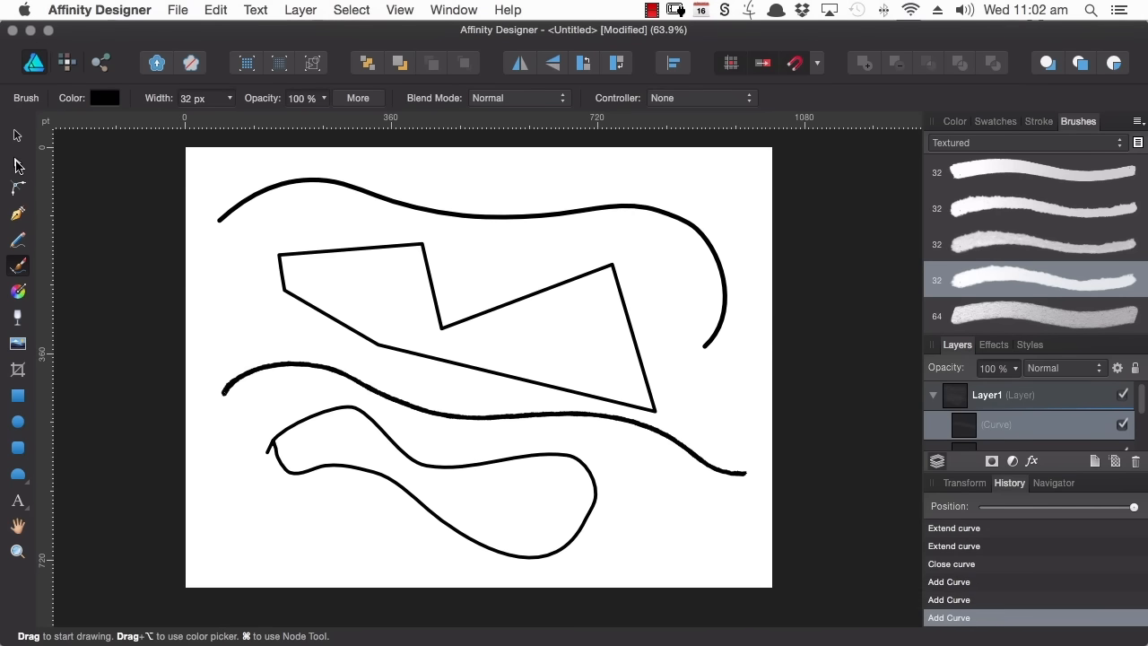
# Step: Reshape the textured stroke by pulling its left crest node up and left and the following node up and right
pyautogui.click(17, 161)
pyautogui.moveTo(333, 372); pyautogui.dragTo(288, 316)
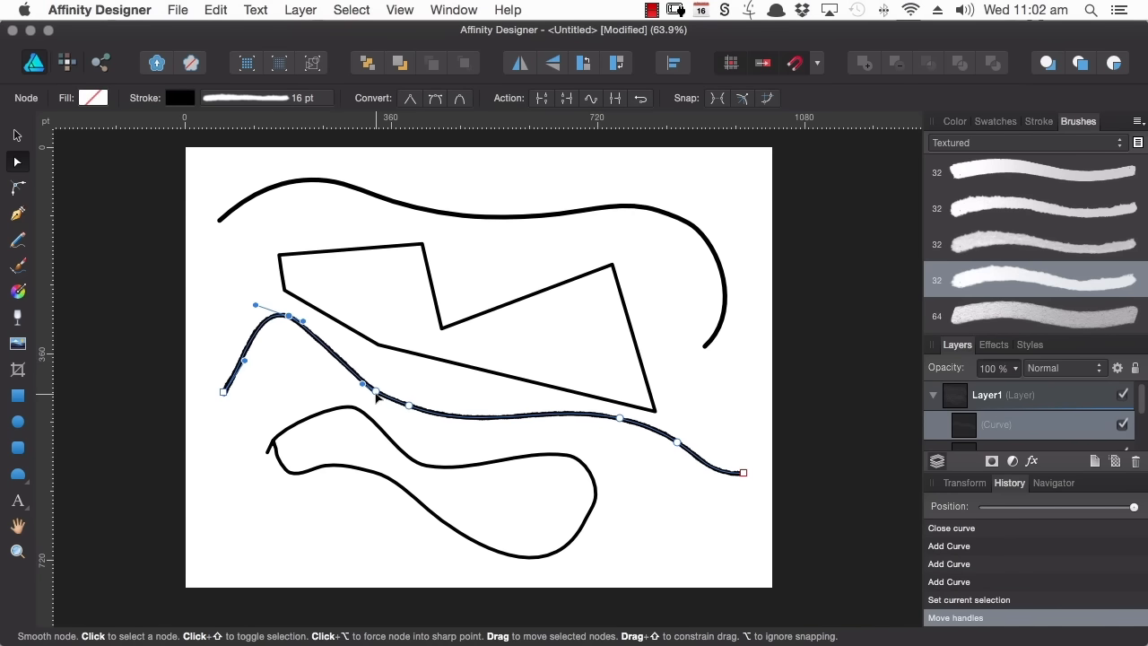
pyautogui.moveTo(375, 392); pyautogui.dragTo(396, 376)
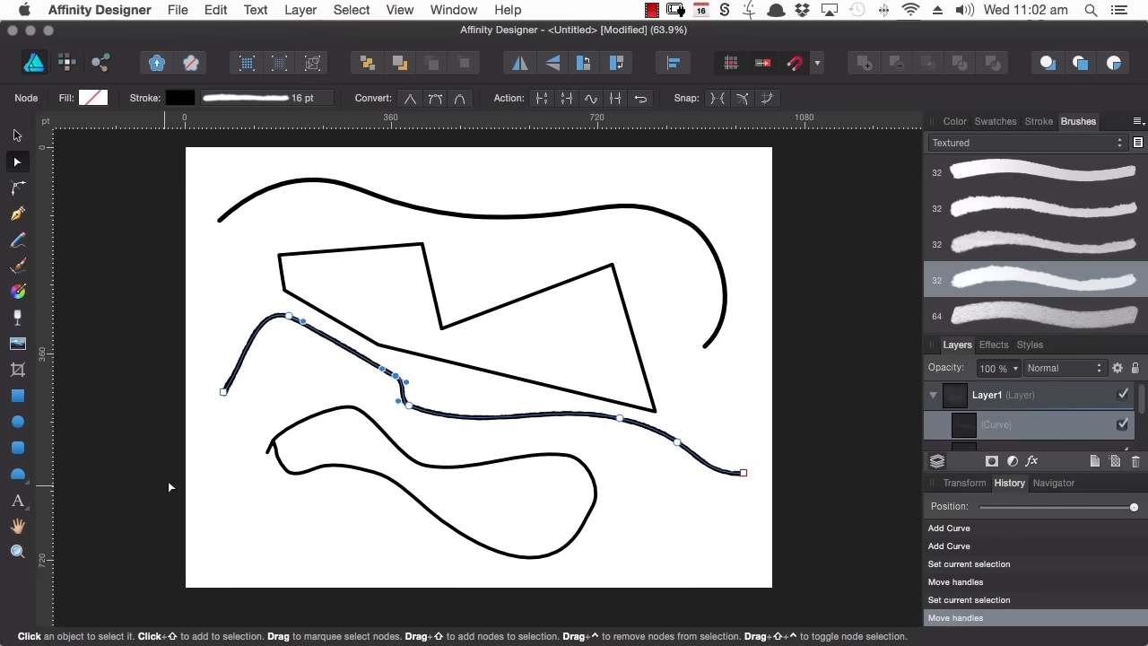
# Step: Delete Layer1 with all its curves, and draw a large red rectangle in the upper middle of the page
pyautogui.click(1045, 402)
pyautogui.click(1135, 460)
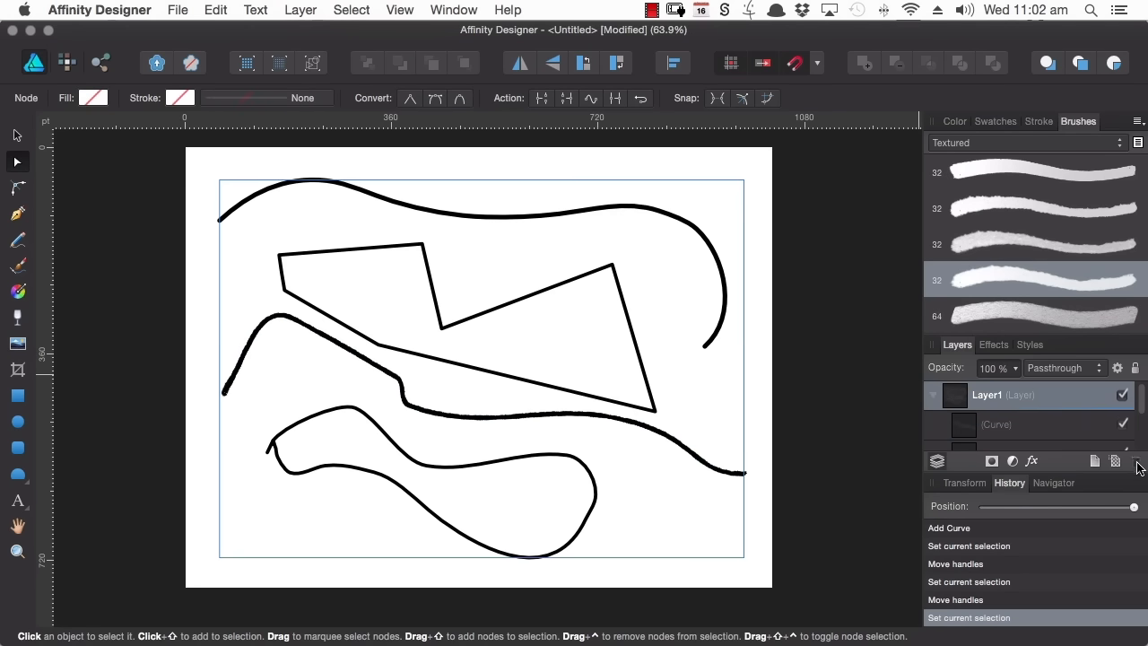
pyautogui.click(17, 395)
pyautogui.moveTo(268, 184); pyautogui.dragTo(677, 482)
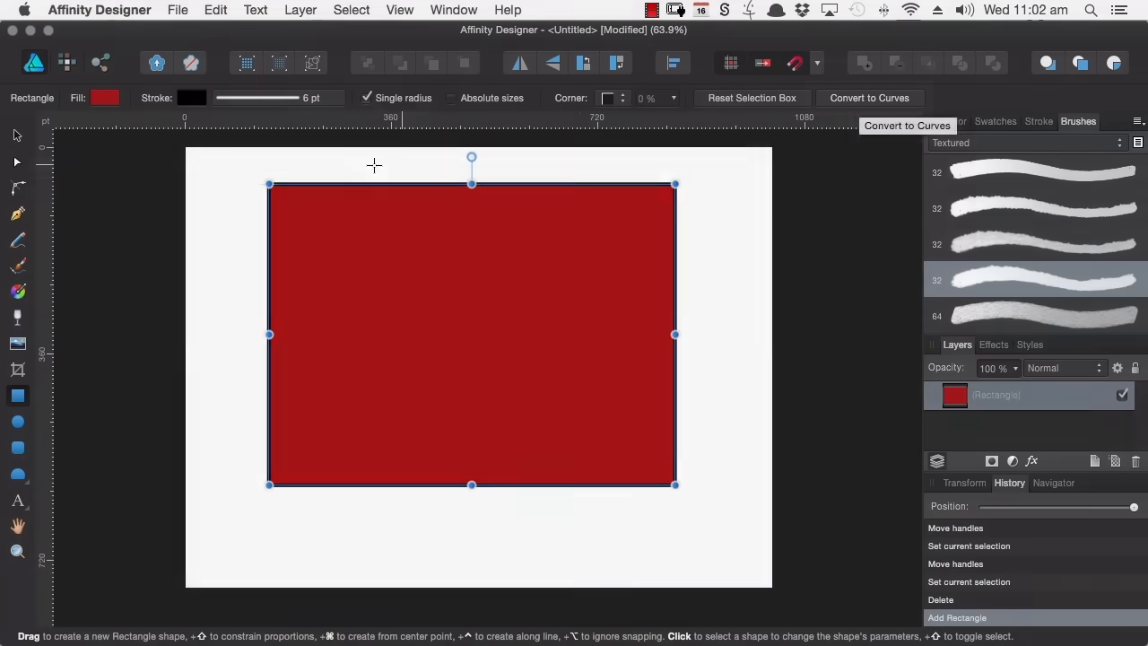
# Step: Convert the red rectangle to curves, pull its upper-left corner node outward and move its upper-right corner node inward
pyautogui.click(18, 163)
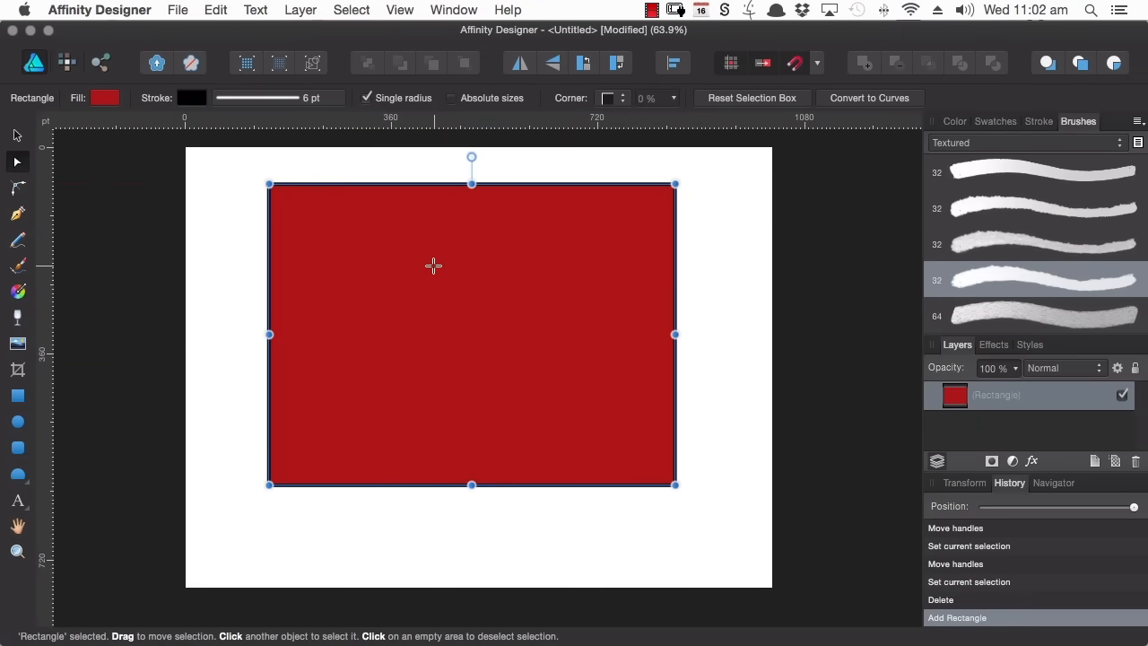
pyautogui.click(857, 101)
pyautogui.moveTo(246, 178); pyautogui.dragTo(282, 226)
pyautogui.moveTo(269, 183); pyautogui.dragTo(225, 194)
pyautogui.click(674, 184)
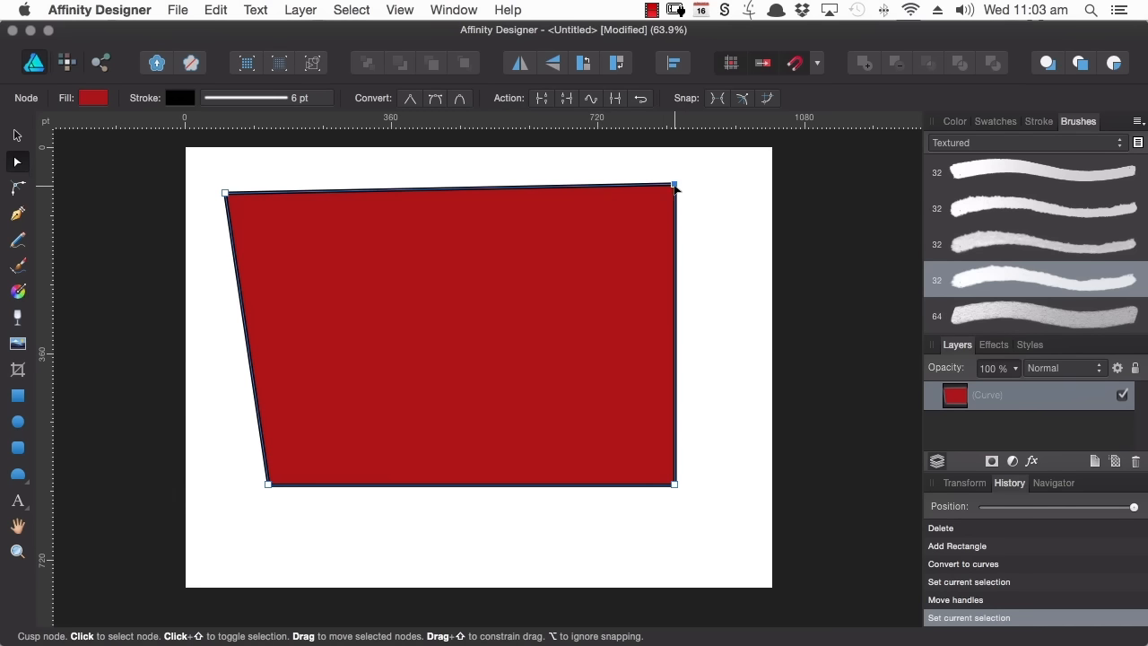
pyautogui.moveTo(674, 184); pyautogui.dragTo(584, 259)
# Step: Draw an ellipse over the upper-right part of the red shape and a large rounded rectangle over its middle
pyautogui.click(19, 423)
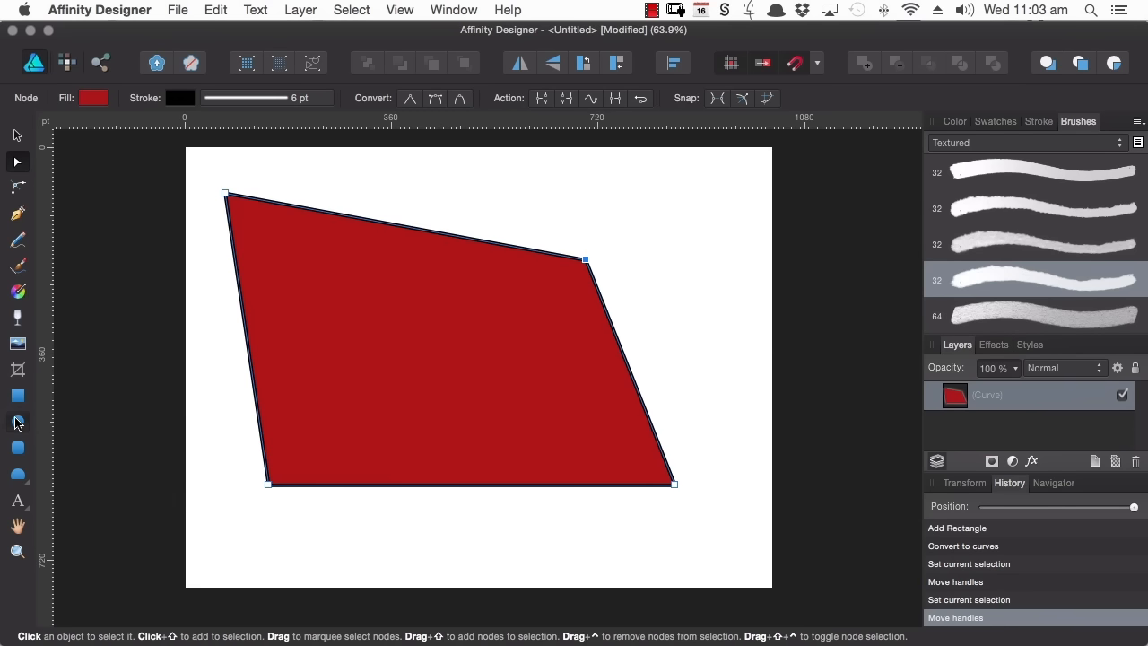
pyautogui.moveTo(428, 147); pyautogui.dragTo(659, 372)
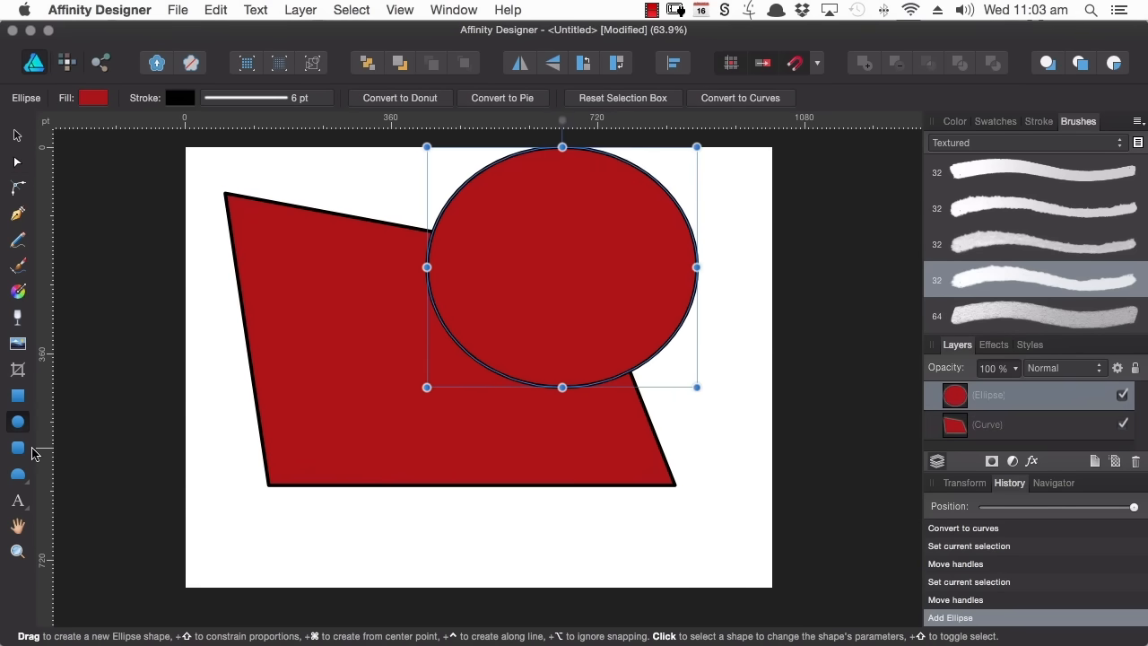
pyautogui.click(18, 447)
pyautogui.moveTo(279, 191); pyautogui.dragTo(605, 475)
# Step: Draw a large cog shape over the lower part of the rounded rectangle
pyautogui.click(16, 476)
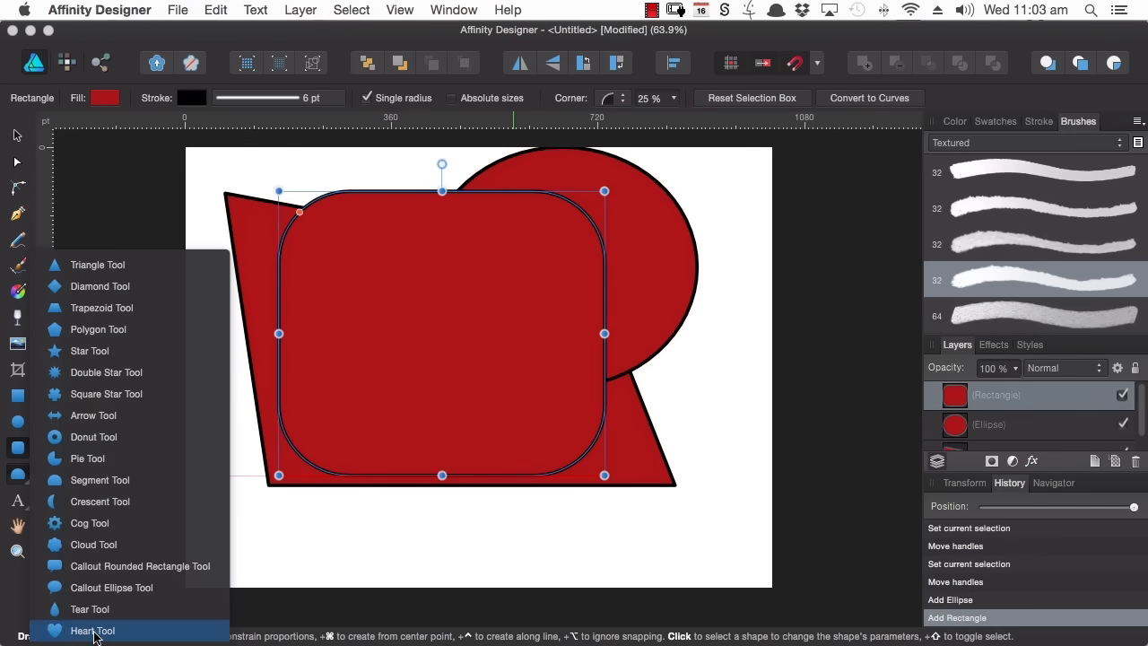
pyautogui.click(90, 522)
pyautogui.moveTo(255, 261); pyautogui.dragTo(604, 558)
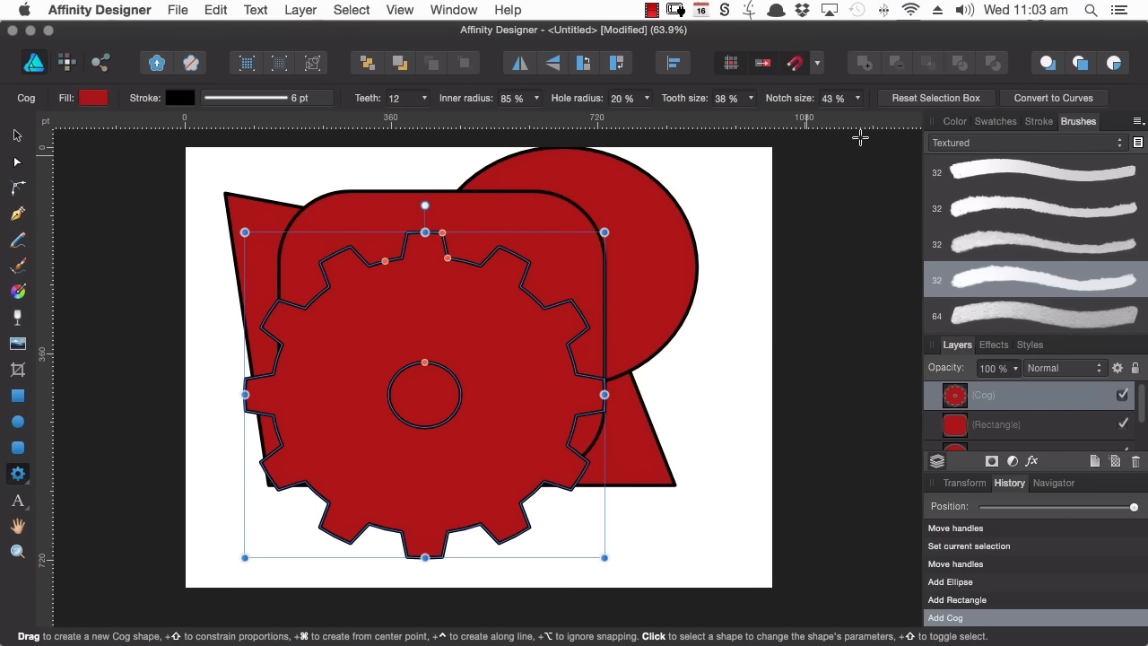
# Step: Convert the cog to curves and pull the tip node of its upper-left tooth upward
pyautogui.click(1032, 99)
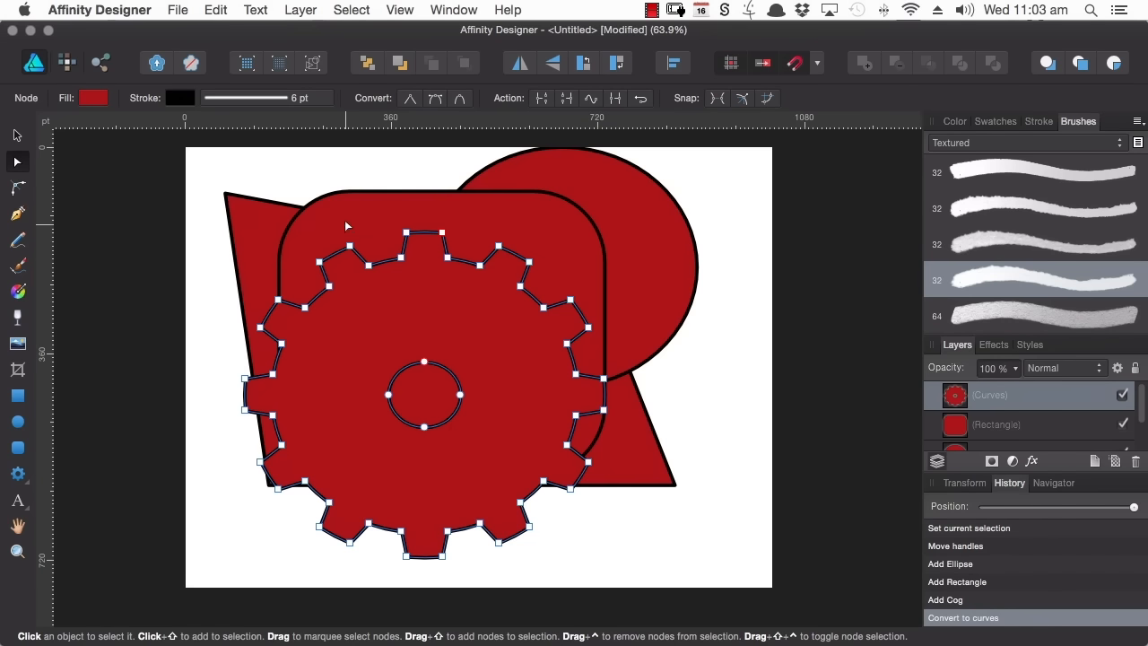
pyautogui.moveTo(350, 246); pyautogui.dragTo(344, 191)
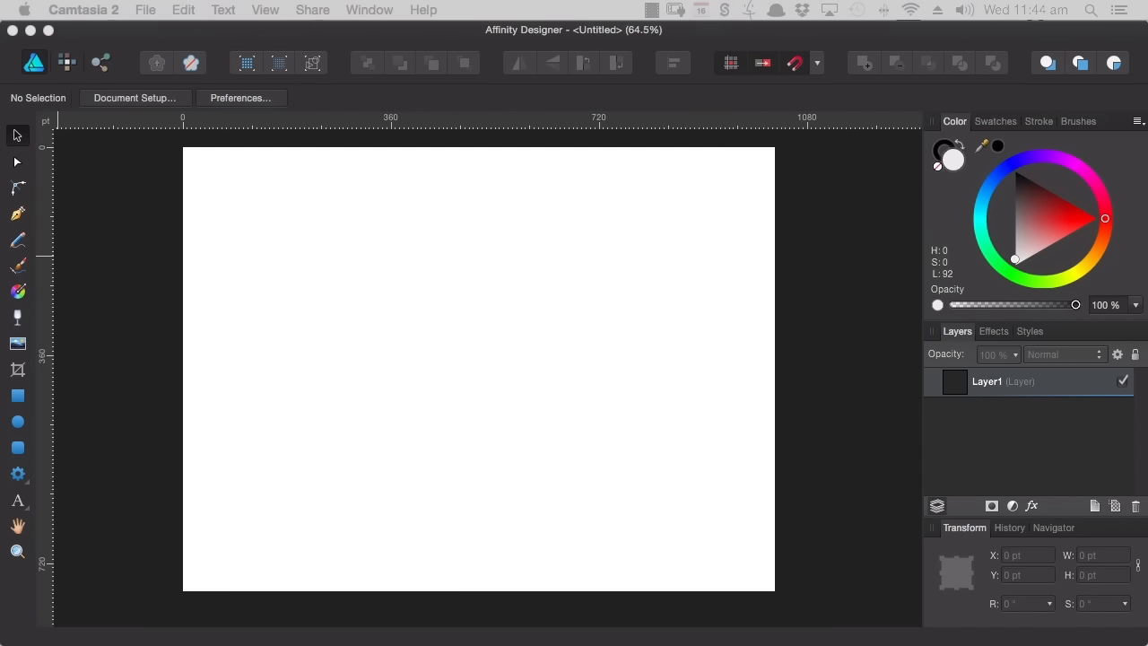
# Step: Draw a light grey rectangle about 790 × 376 pt in the lower part of the blank page and convert it to curves
pyautogui.click(17, 396)
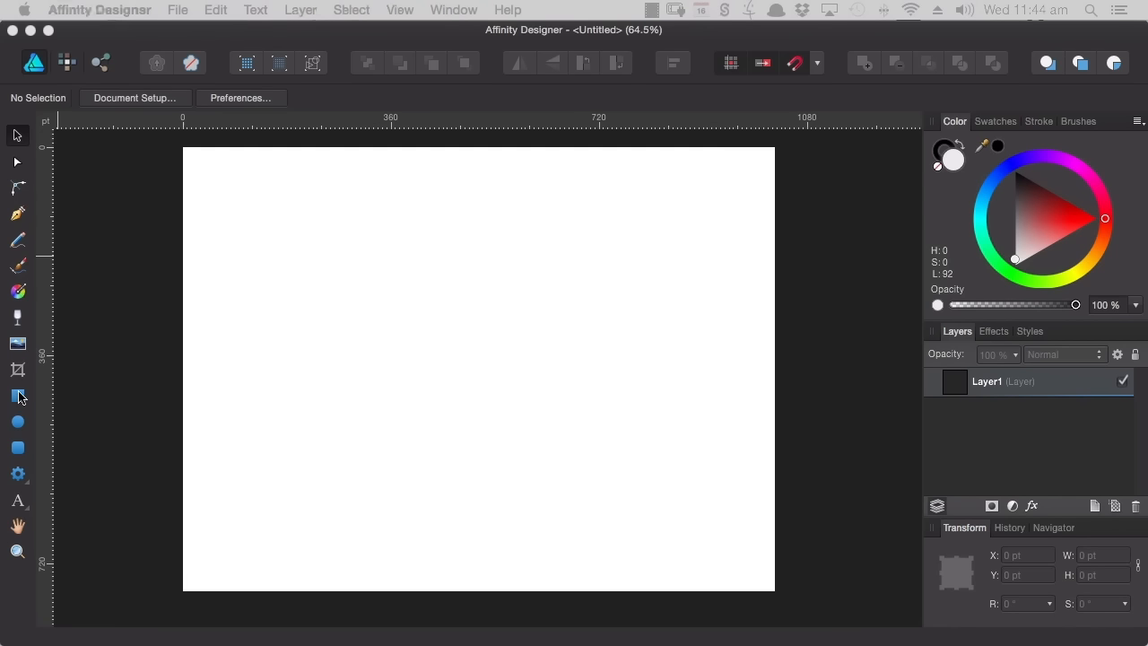
pyautogui.moveTo(252, 341); pyautogui.dragTo(708, 557)
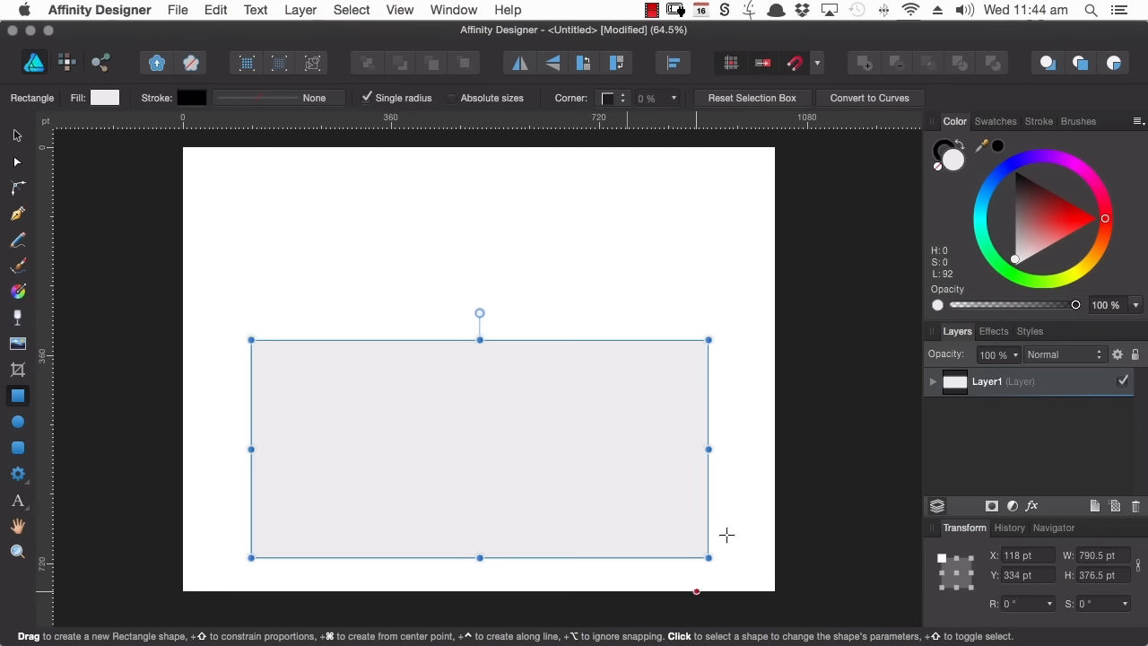
pyautogui.click(859, 101)
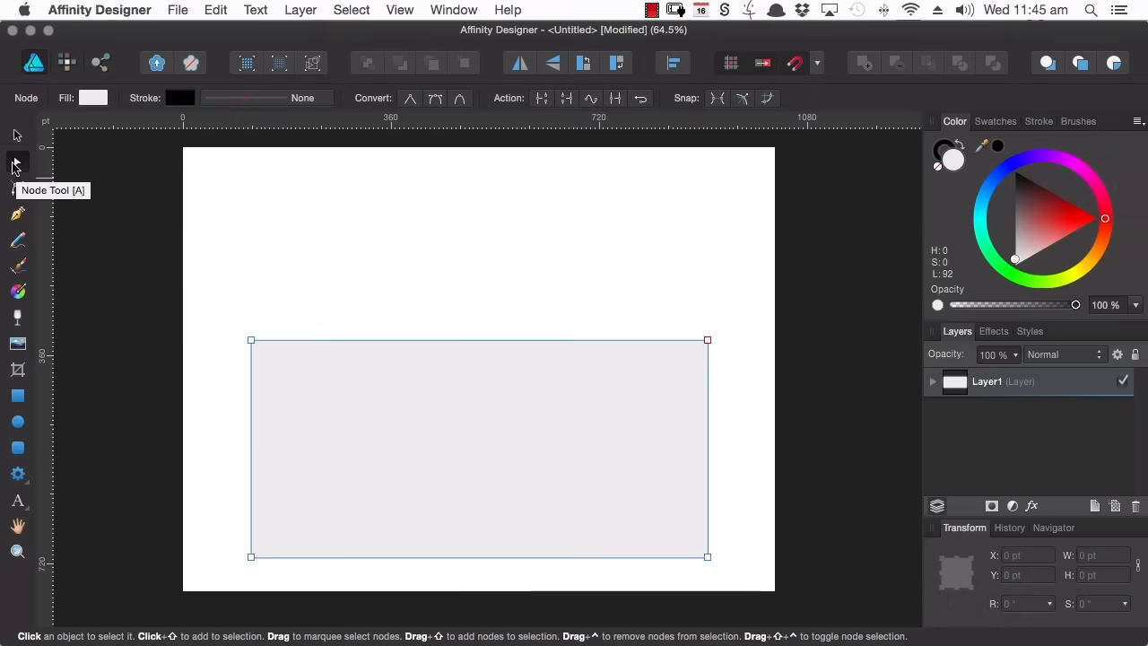
# Step: Add a node near the left end of the rectangle's top edge and raise it into a peak
pyautogui.click(311, 340)
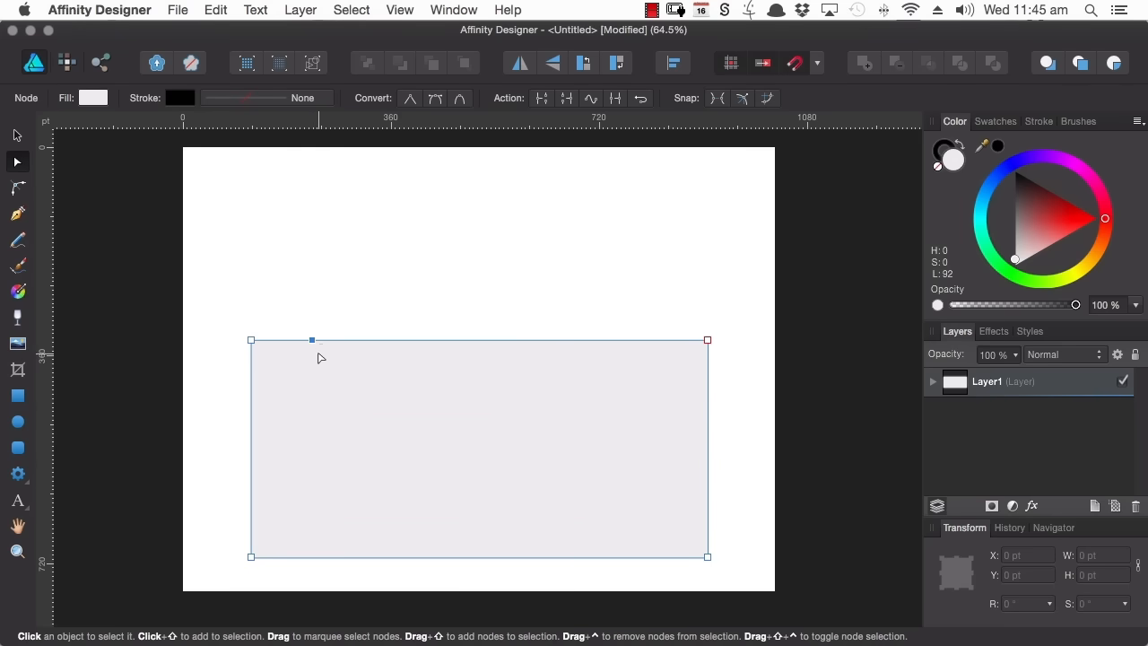
pyautogui.moveTo(320, 335); pyautogui.dragTo(337, 285)
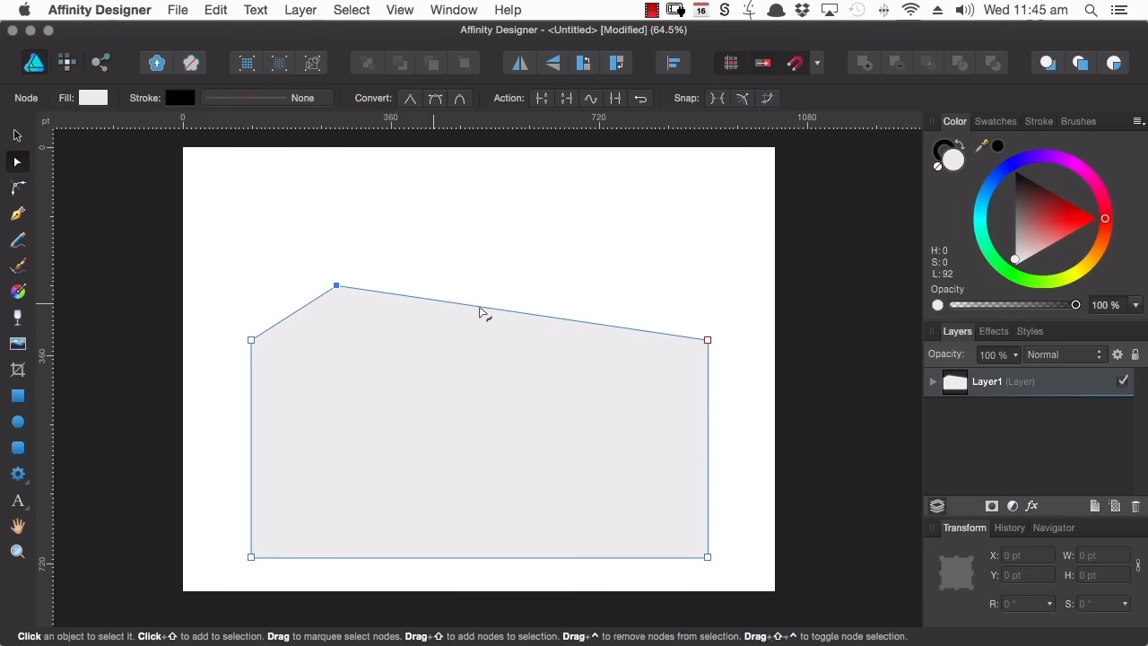
# Step: Add three nodes along the sloping top edge and raise the middle one to form a second peak
pyautogui.click(470, 306)
pyautogui.click(542, 315)
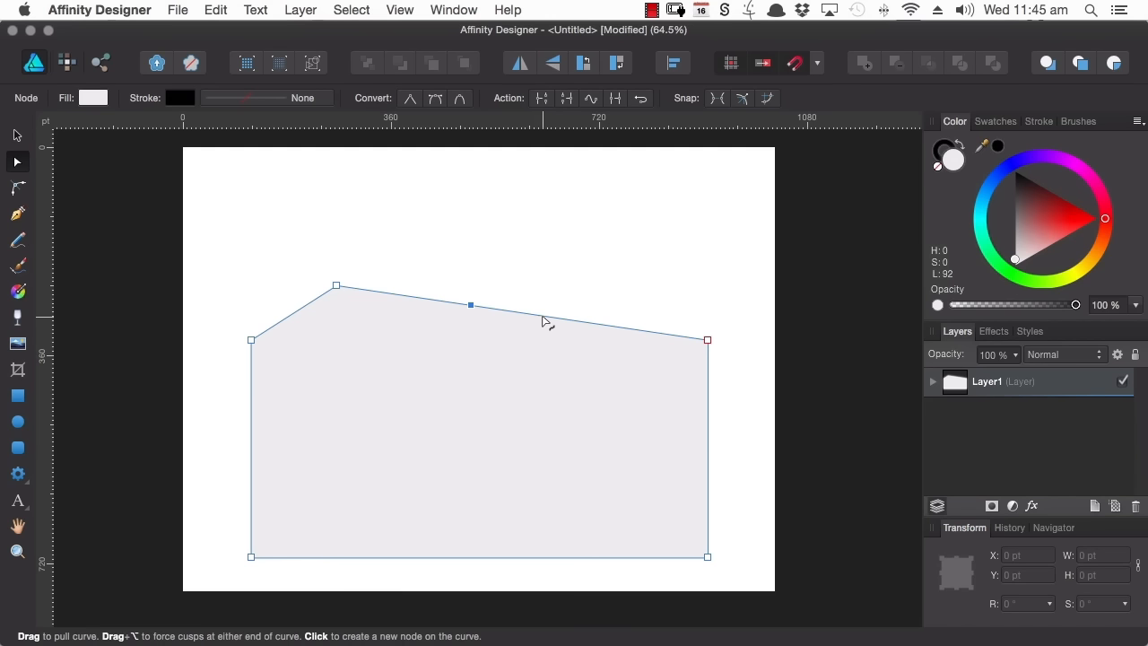
pyautogui.click(605, 325)
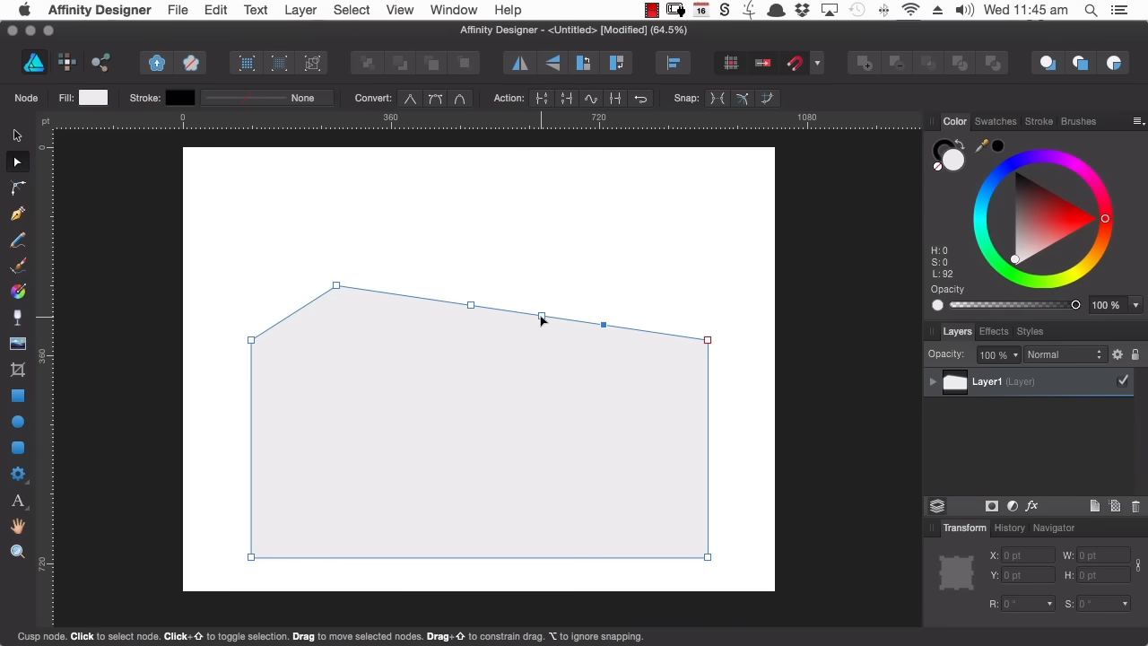
pyautogui.moveTo(542, 316); pyautogui.dragTo(546, 254)
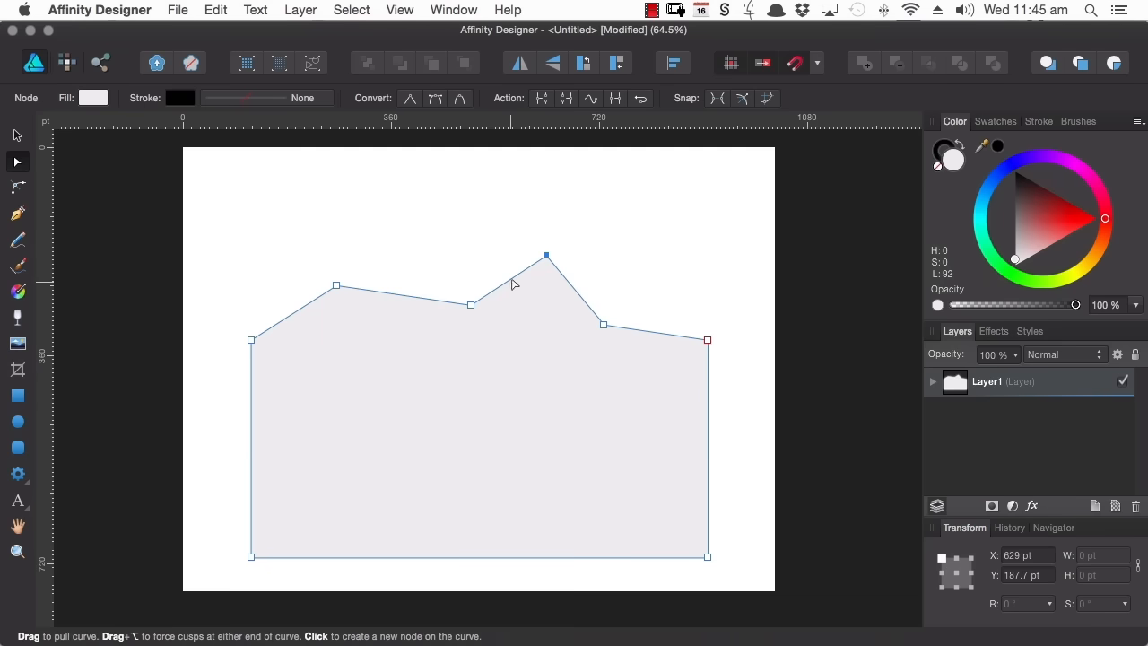
# Step: Select the second peak's node together with the valley node beside it, delete both, and delete the left peak's node as well
pyautogui.click(470, 306)
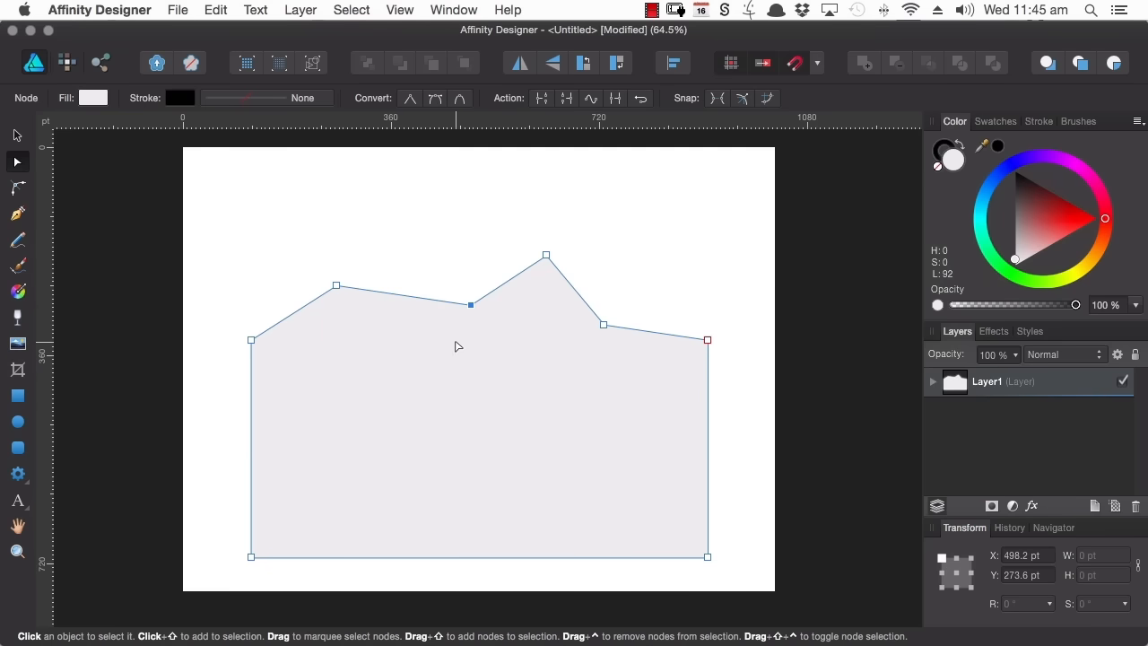
pyautogui.moveTo(519, 227); pyautogui.dragTo(567, 290)
pyautogui.moveTo(424, 186); pyautogui.dragTo(567, 355)
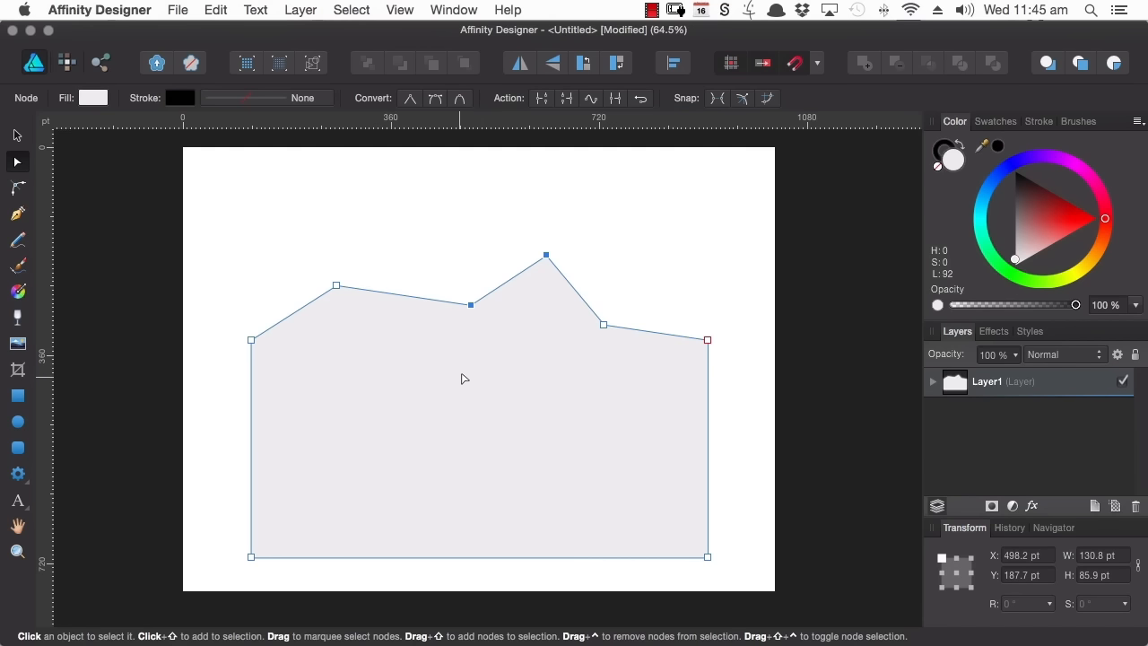
pyautogui.press('Delete')
pyautogui.click(335, 285)
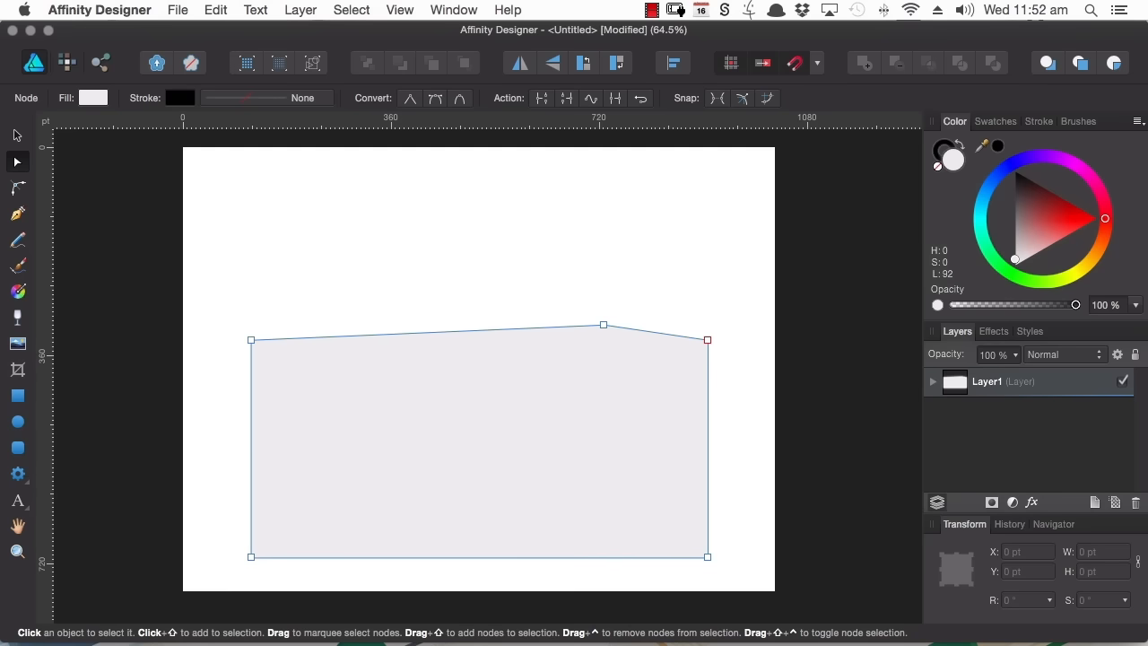
# Step: Delete the edited rectangle and draw an open zigzag curve with five sharp nodes across the page using the Pen tool
pyautogui.click(17, 134)
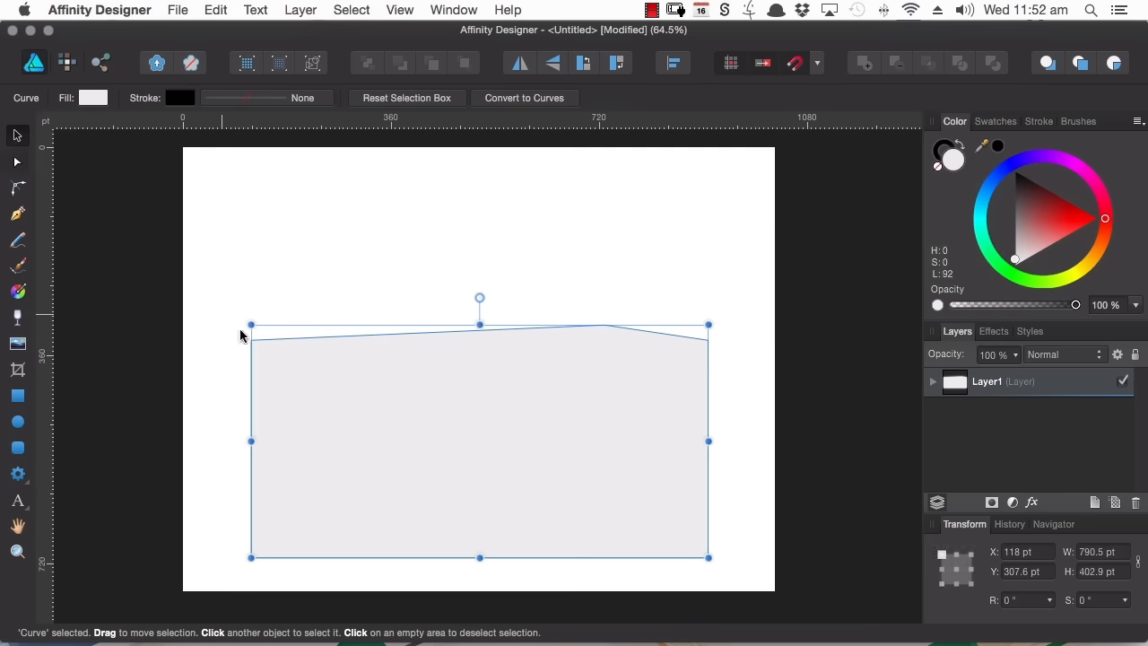
pyautogui.press('Delete')
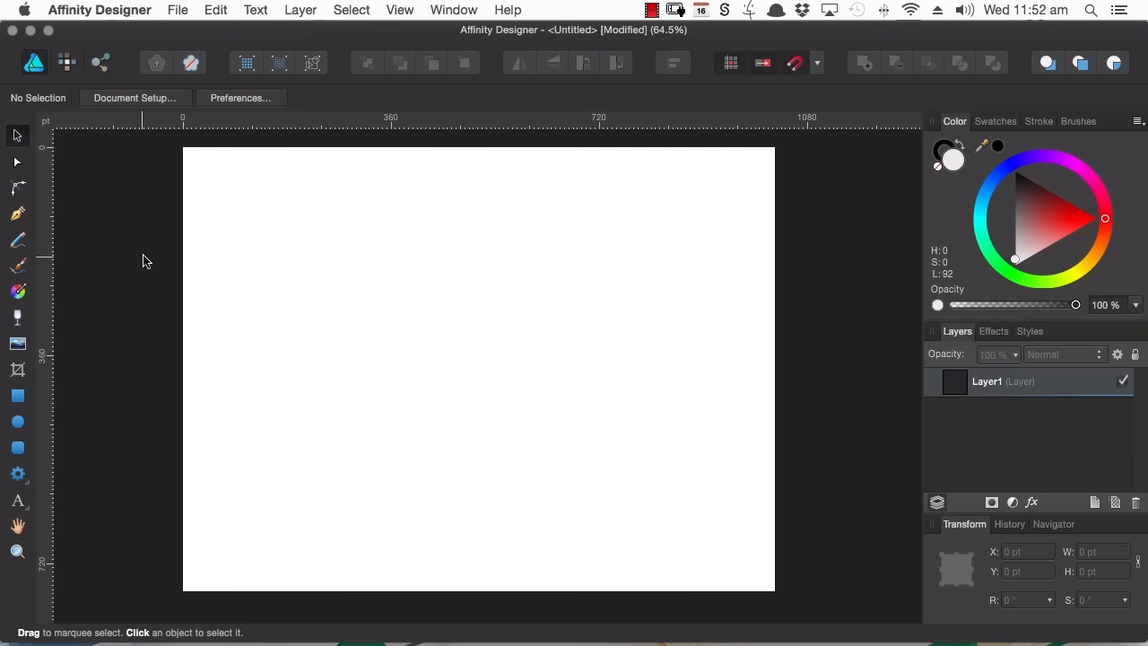
pyautogui.click(18, 215)
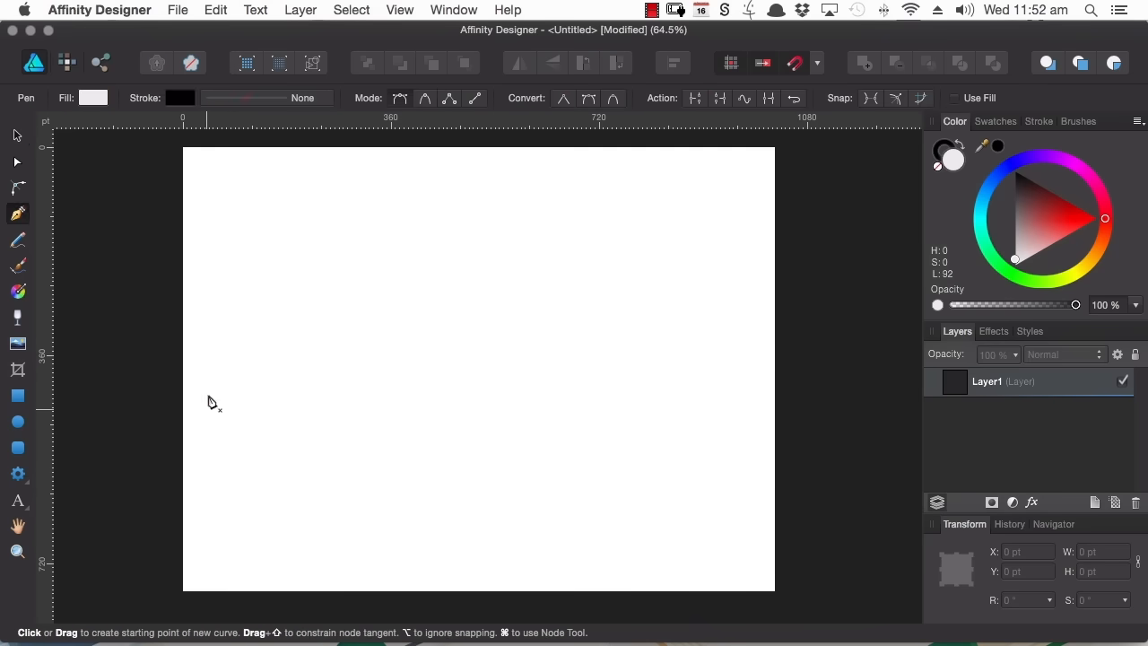
pyautogui.click(217, 368)
pyautogui.click(300, 303)
pyautogui.click(395, 415)
pyautogui.click(528, 284)
pyautogui.click(651, 426)
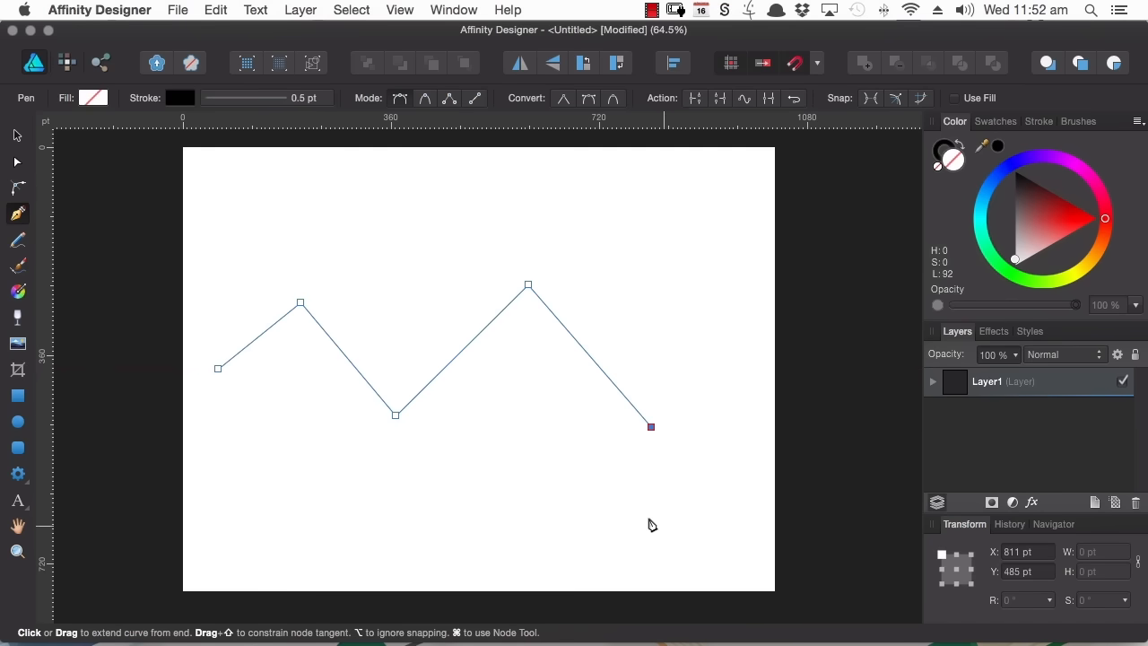
# Step: Add one node near the middle of each of the zigzag curve's first three segments with the Node tool
pyautogui.click(18, 163)
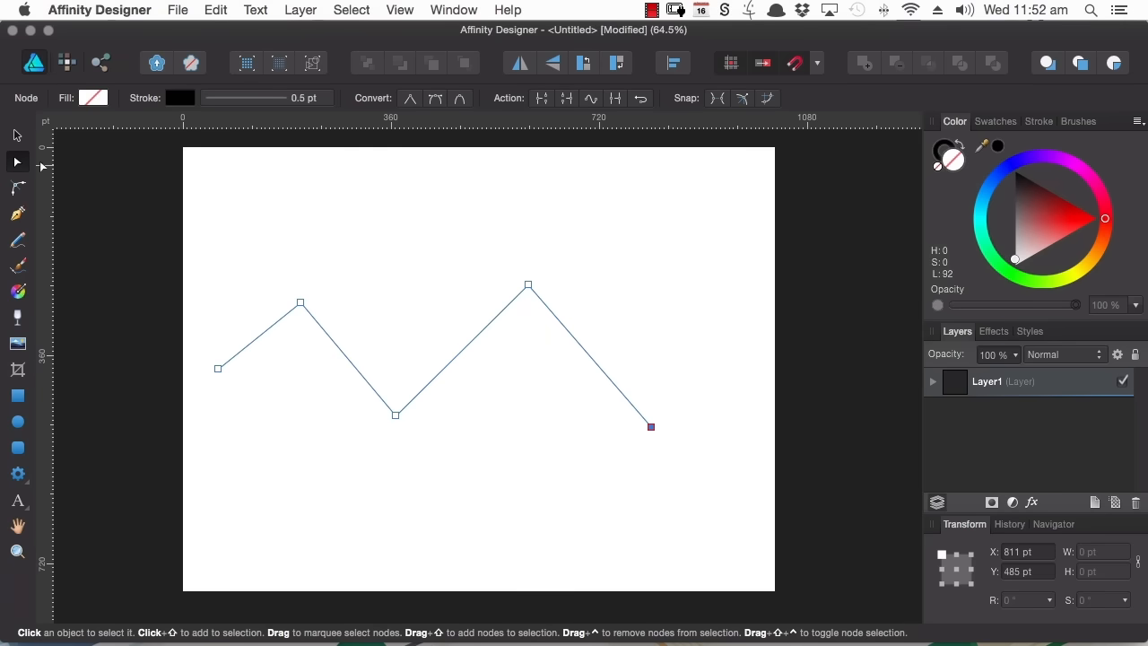
pyautogui.click(261, 335)
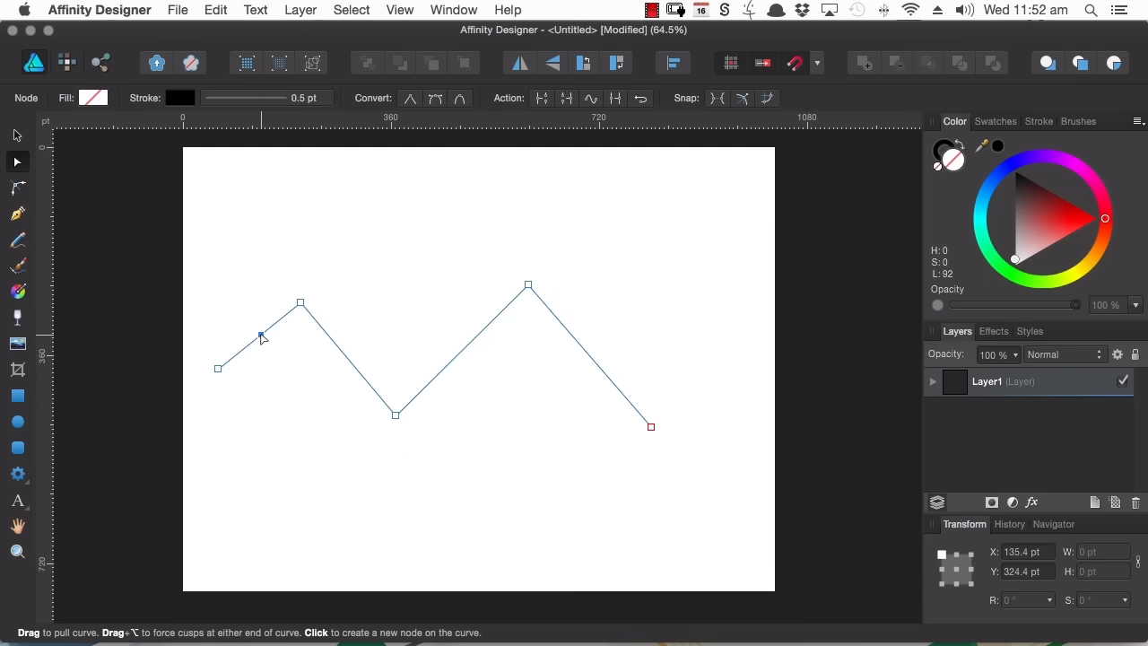
pyautogui.click(349, 362)
pyautogui.click(468, 344)
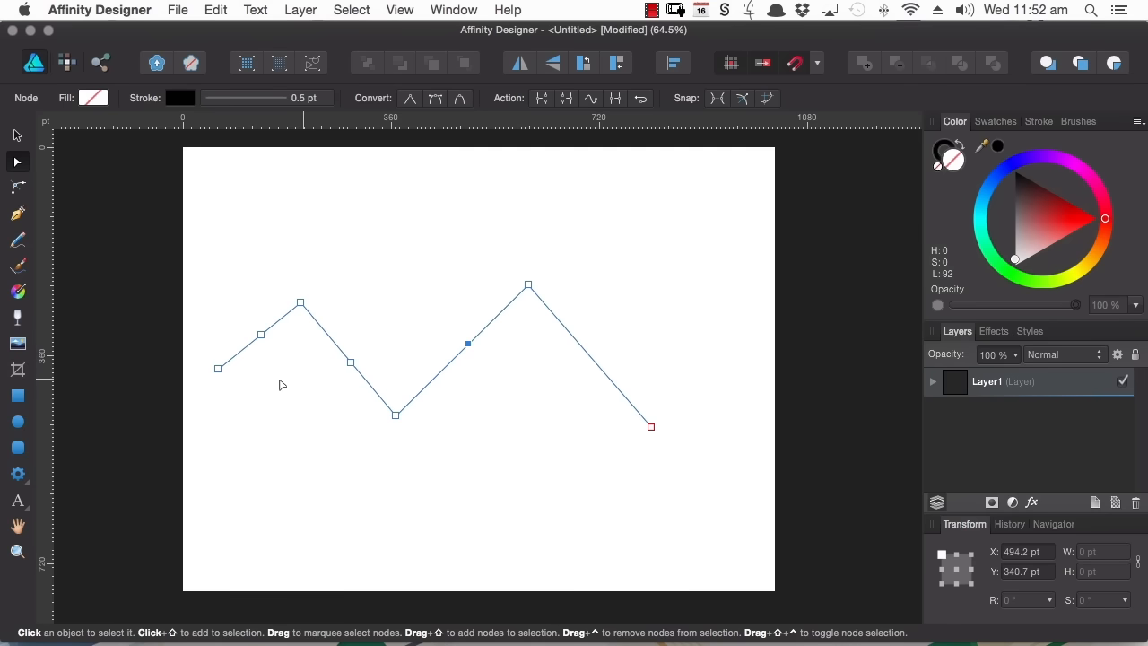
# Step: Reselect the zigzag curve and extend it from its left end with six straight-segment nodes running down and across beneath it
pyautogui.click(222, 398)
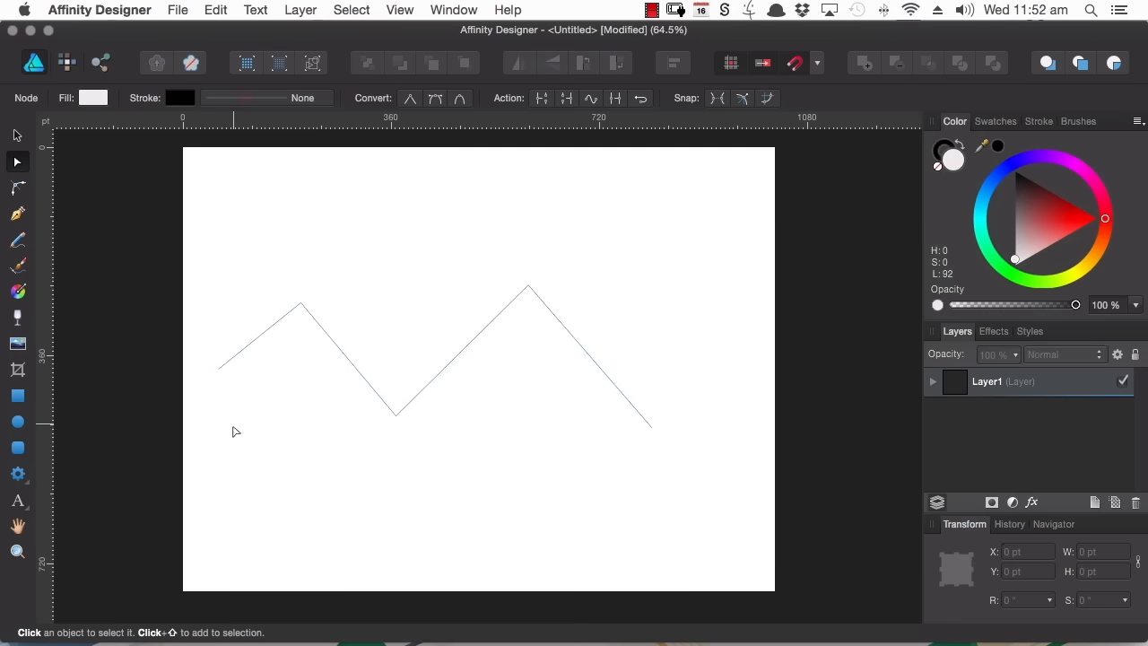
pyautogui.click(457, 356)
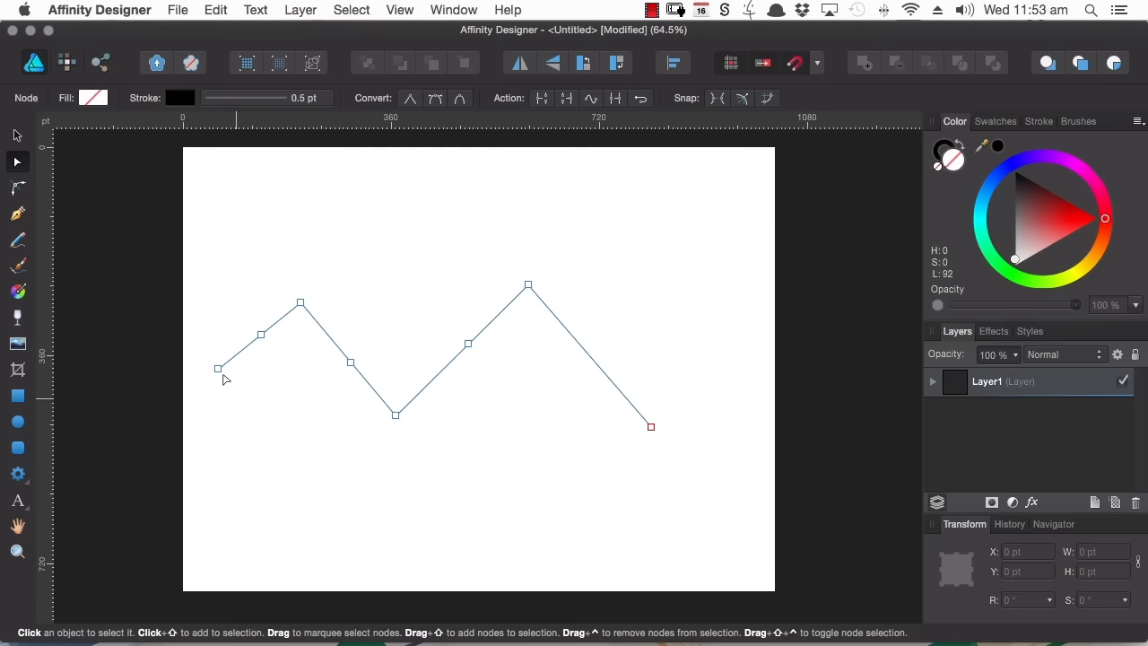
pyautogui.click(18, 214)
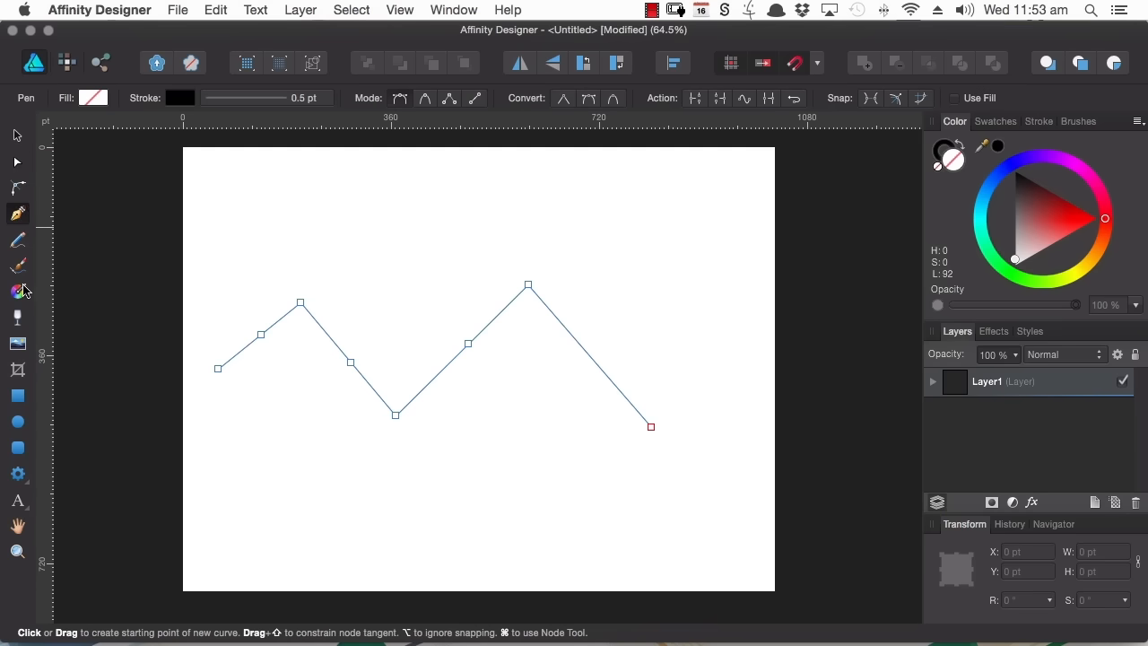
pyautogui.click(218, 369)
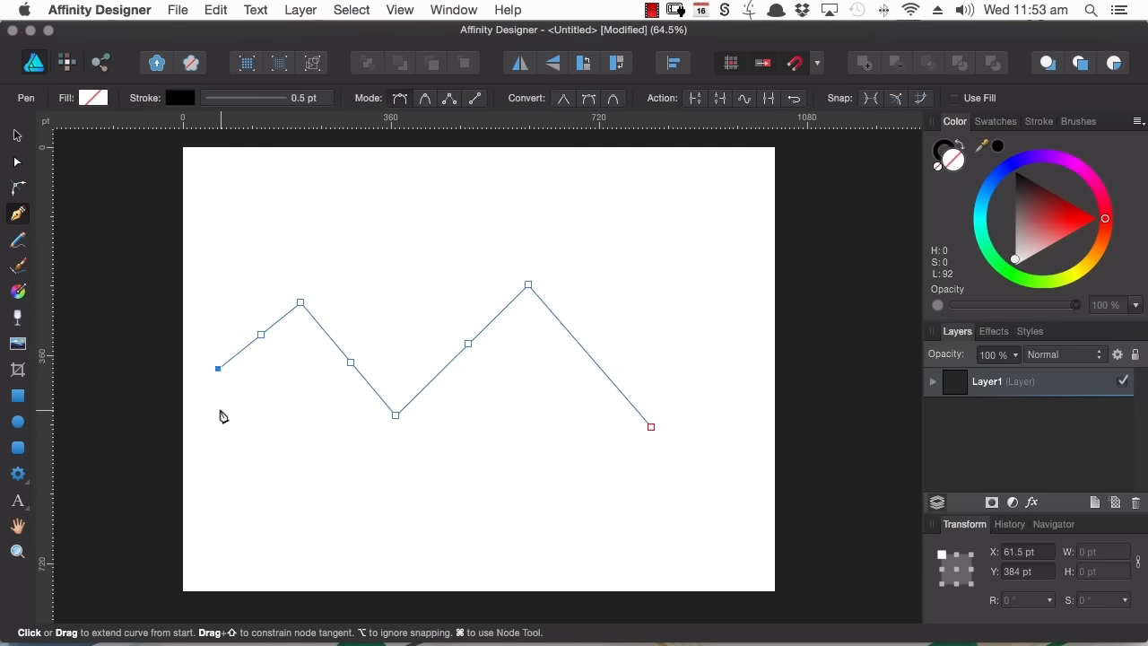
pyautogui.click(221, 407)
pyautogui.click(236, 450)
pyautogui.click(329, 484)
pyautogui.click(415, 499)
pyautogui.click(504, 474)
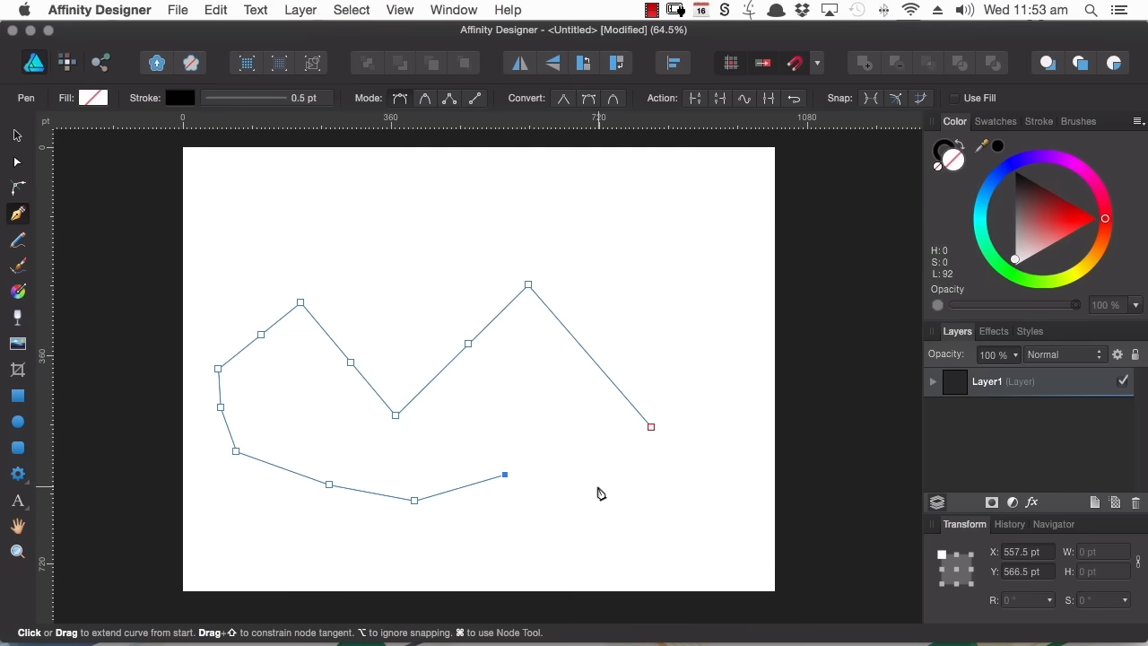
pyautogui.click(594, 487)
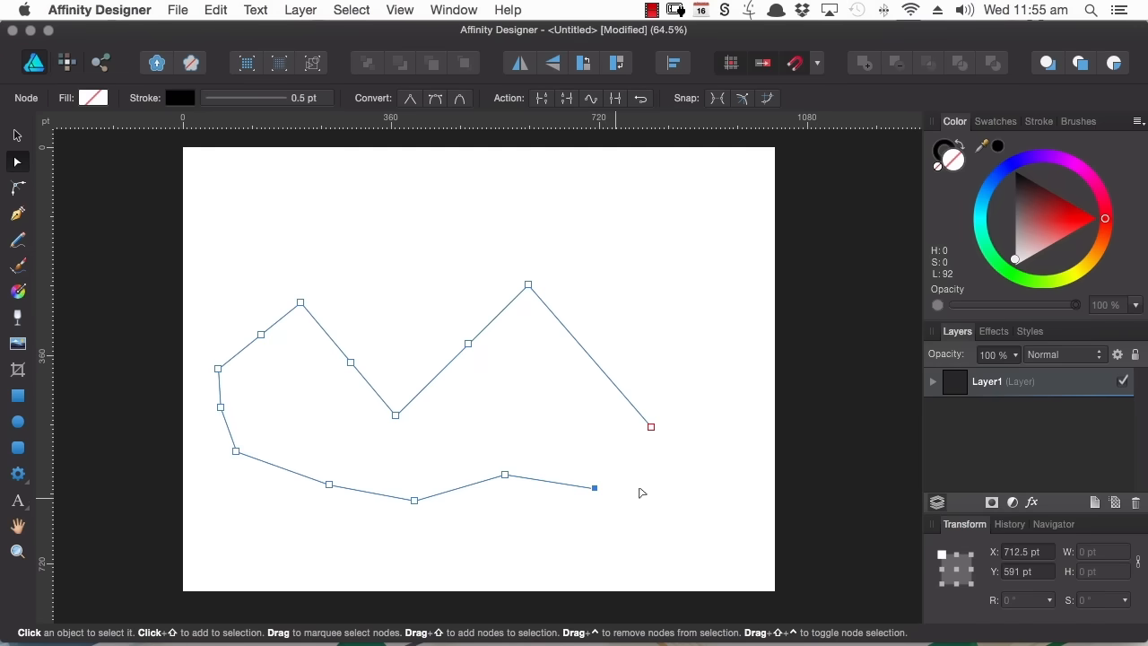
# Step: Reverse the curve's direction, extend it from the zigzag's right end with four nodes, and close it at the lower end node
pyautogui.click(640, 102)
pyautogui.click(20, 216)
pyautogui.click(671, 337)
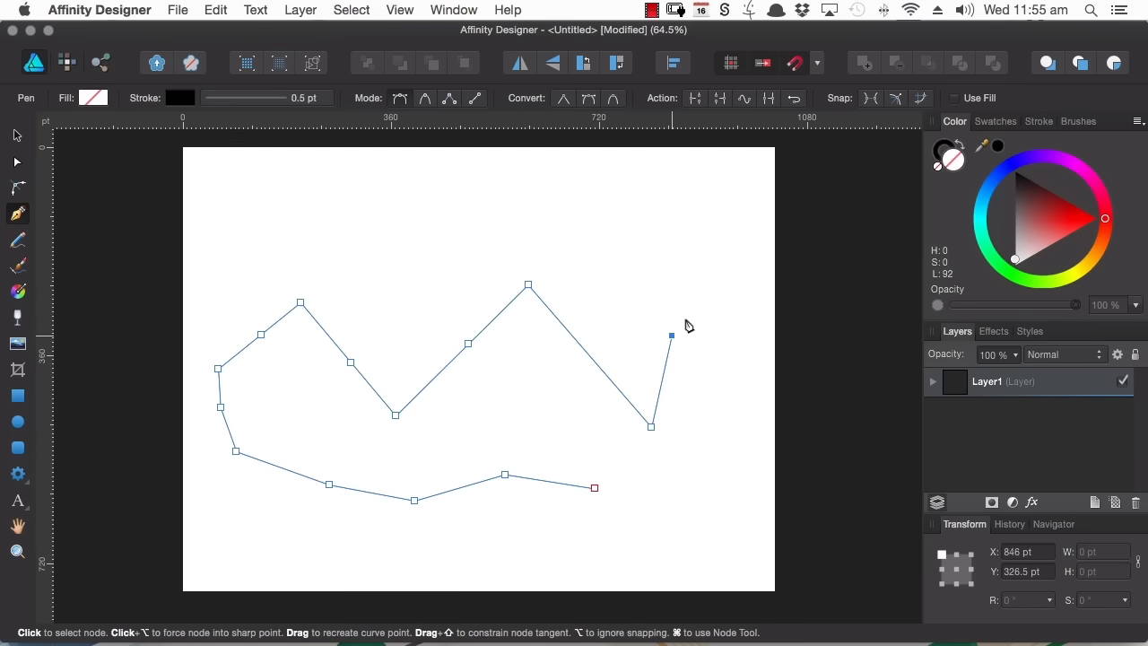
pyautogui.click(720, 295)
pyautogui.click(727, 447)
pyautogui.click(664, 500)
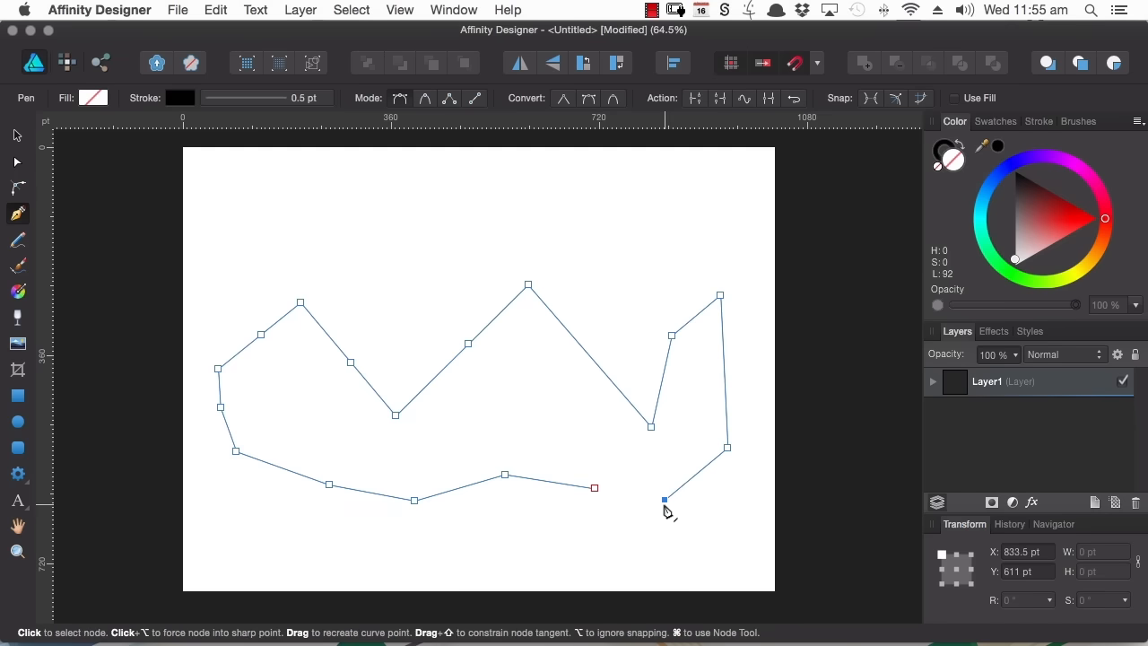
pyautogui.click(596, 489)
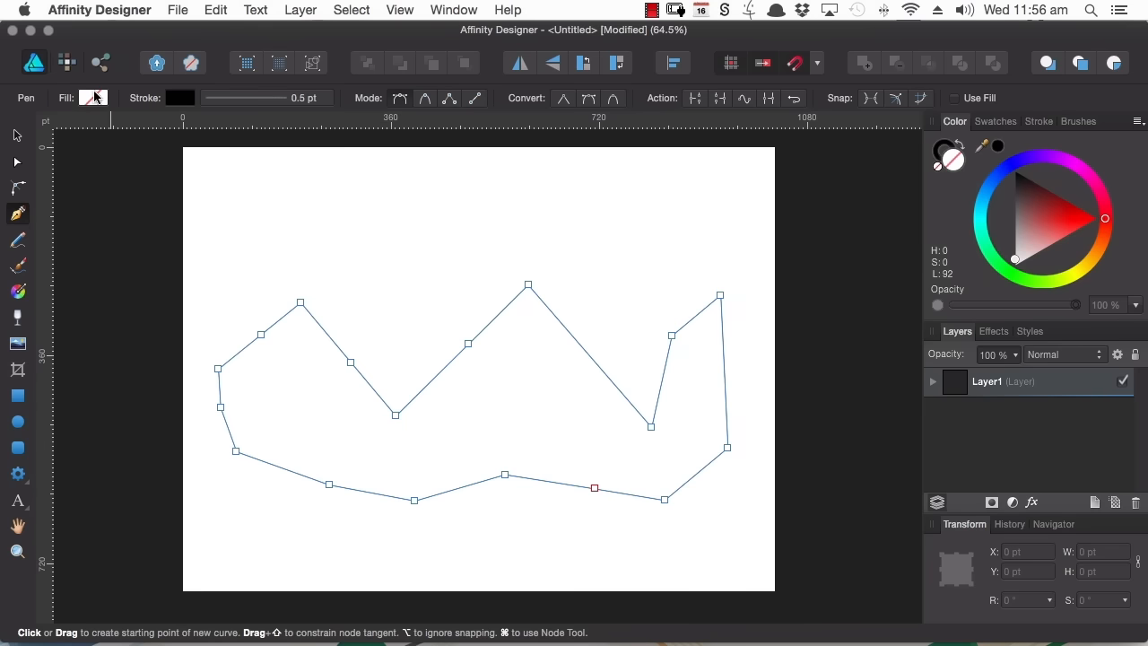
# Step: Fill the closed shape with mid grey at 55 lightness
pyautogui.click(95, 97)
pyautogui.click(149, 194)
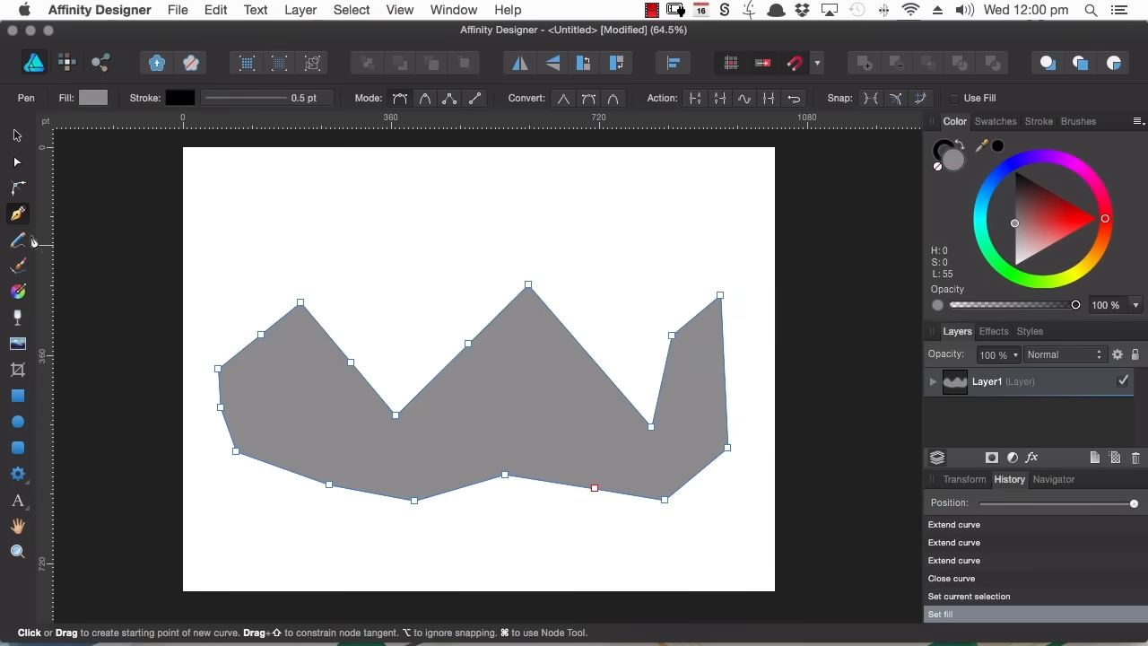
# Step: Delete the grey shape and draw a nearly closed freehand loop about 606 × 511 pt with the Pencil tool
pyautogui.click(17, 135)
pyautogui.press('Delete')
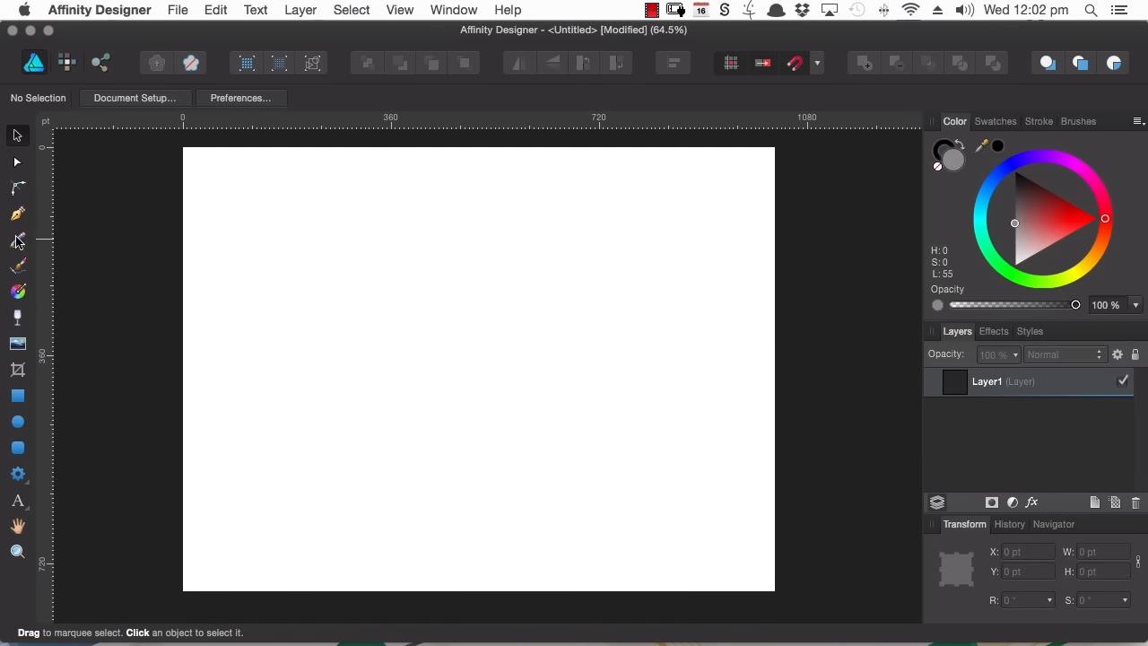
pyautogui.click(18, 240)
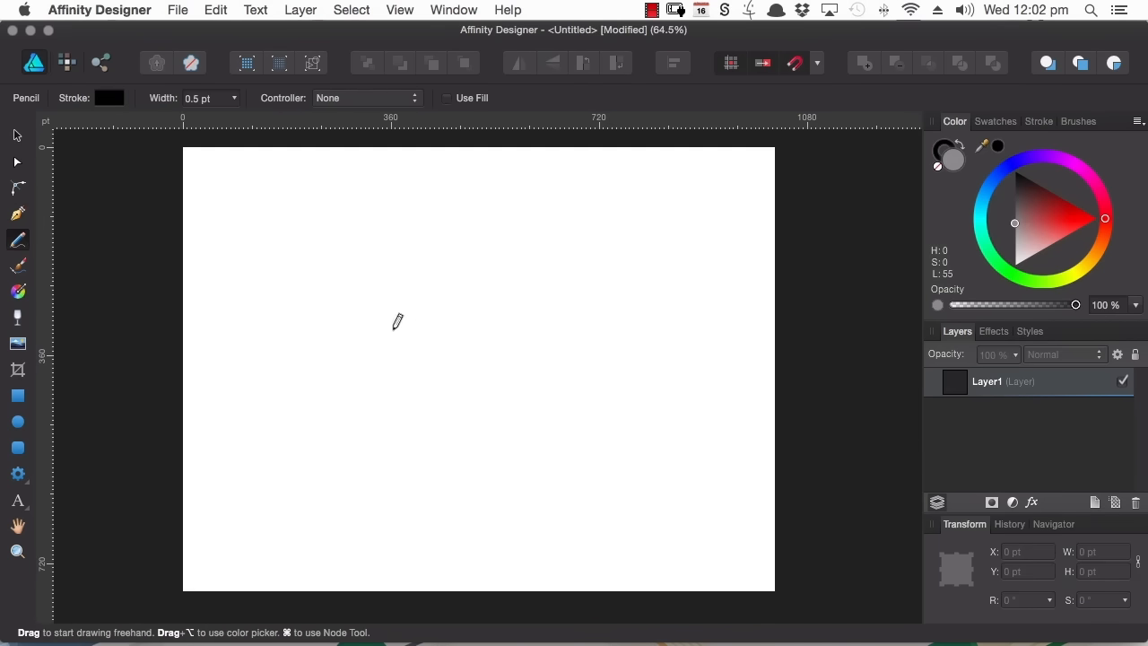
pyautogui.moveTo(653, 360)
pyautogui.mouseDown()
pyautogui.moveTo(616, 226)
pyautogui.moveTo(484, 190)
pyautogui.moveTo(323, 288)
pyautogui.moveTo(312, 403)
pyautogui.moveTo(422, 479)
pyautogui.moveTo(546, 471)
pyautogui.moveTo(624, 416)
pyautogui.moveTo(632, 376)
pyautogui.mouseUp()
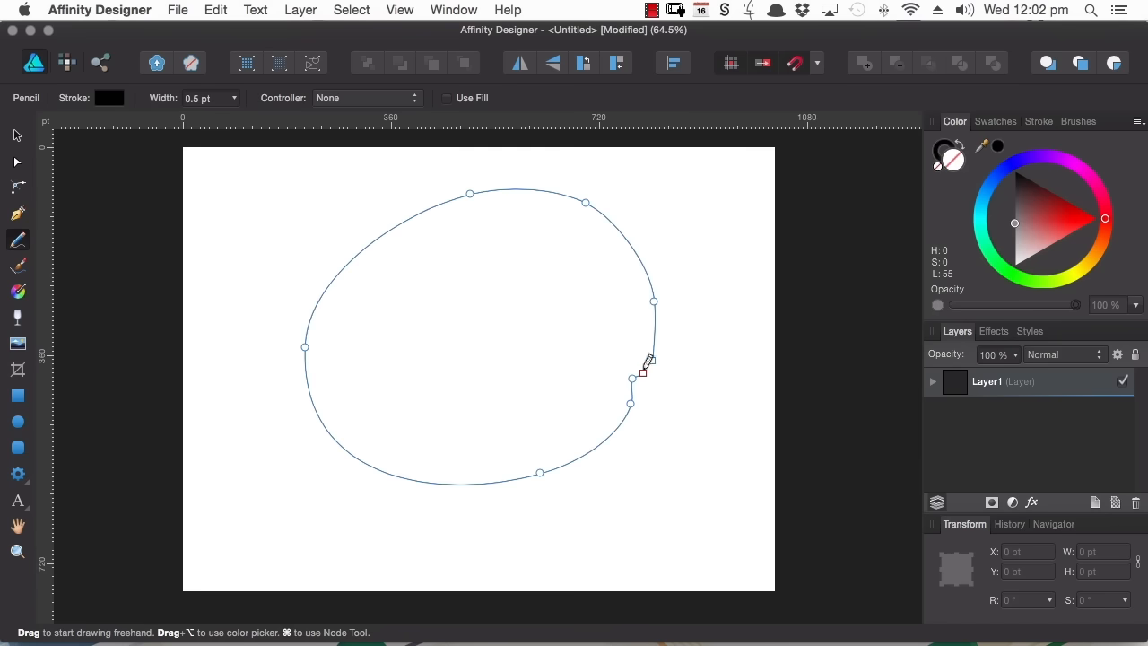
# Step: Select the loop's two loose end nodes and close the curve between them
pyautogui.click(18, 163)
pyautogui.moveTo(664, 344); pyautogui.dragTo(639, 388)
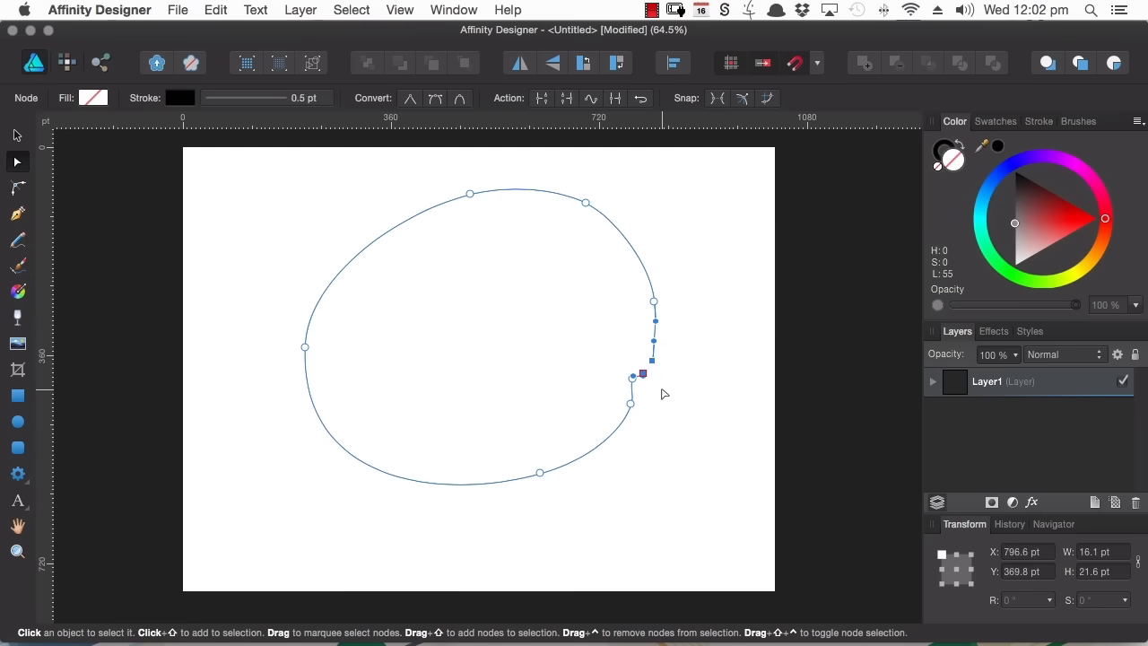
pyautogui.click(569, 99)
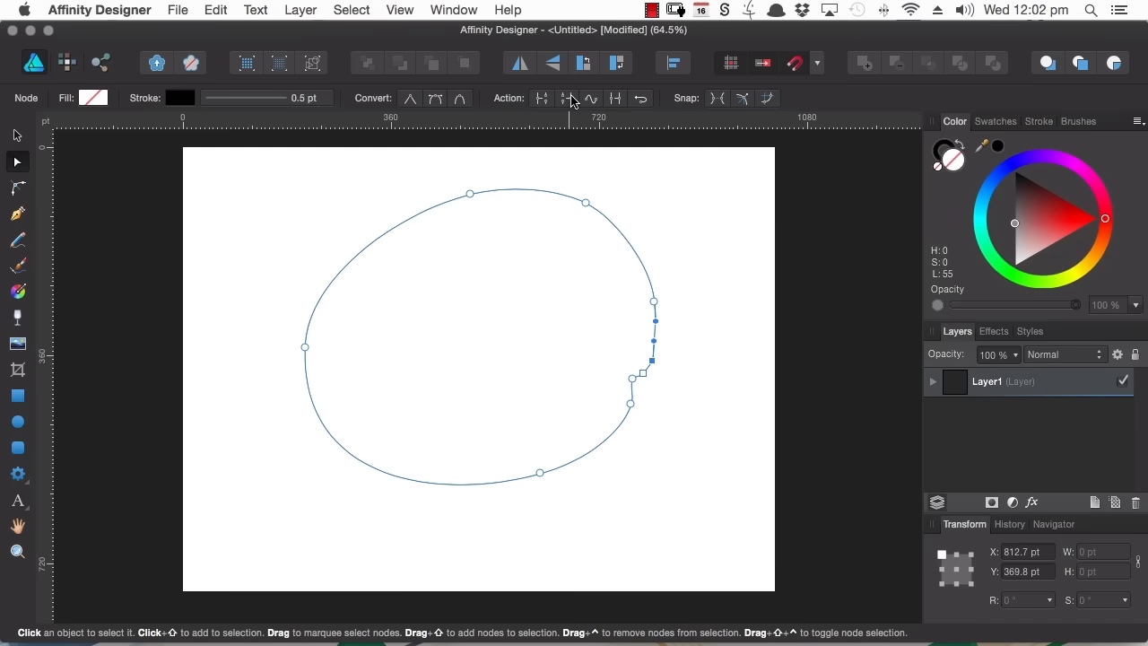
pyautogui.click(17, 135)
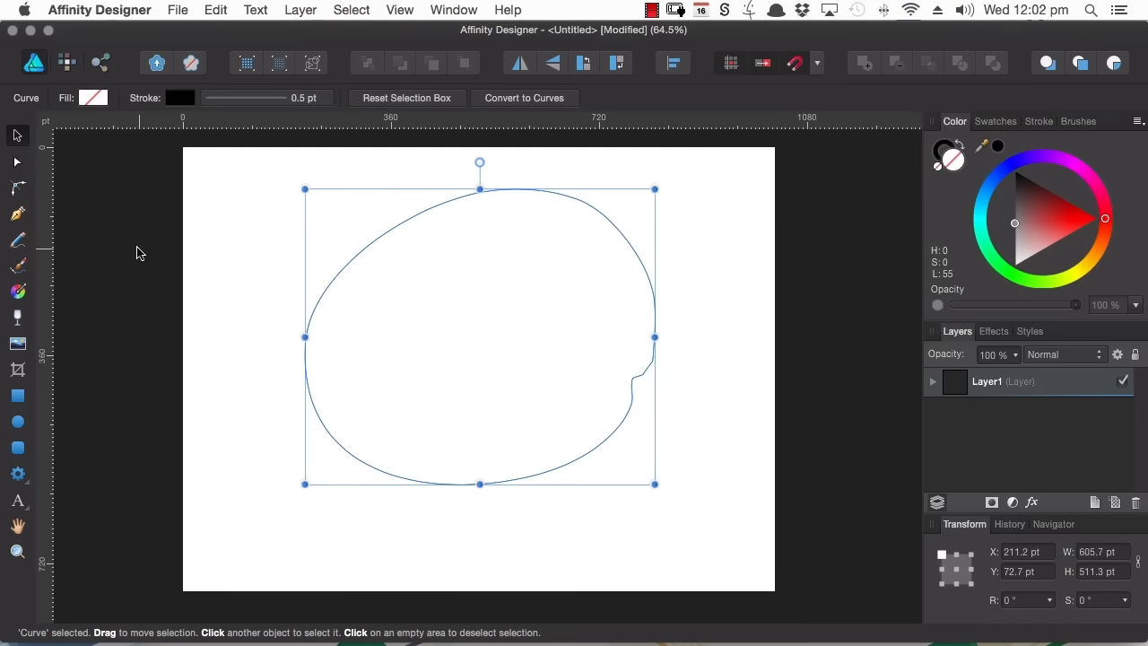
# Step: Break the loop at its leftmost node and pull the two resulting ends apart, one upward and one downward
pyautogui.click(17, 163)
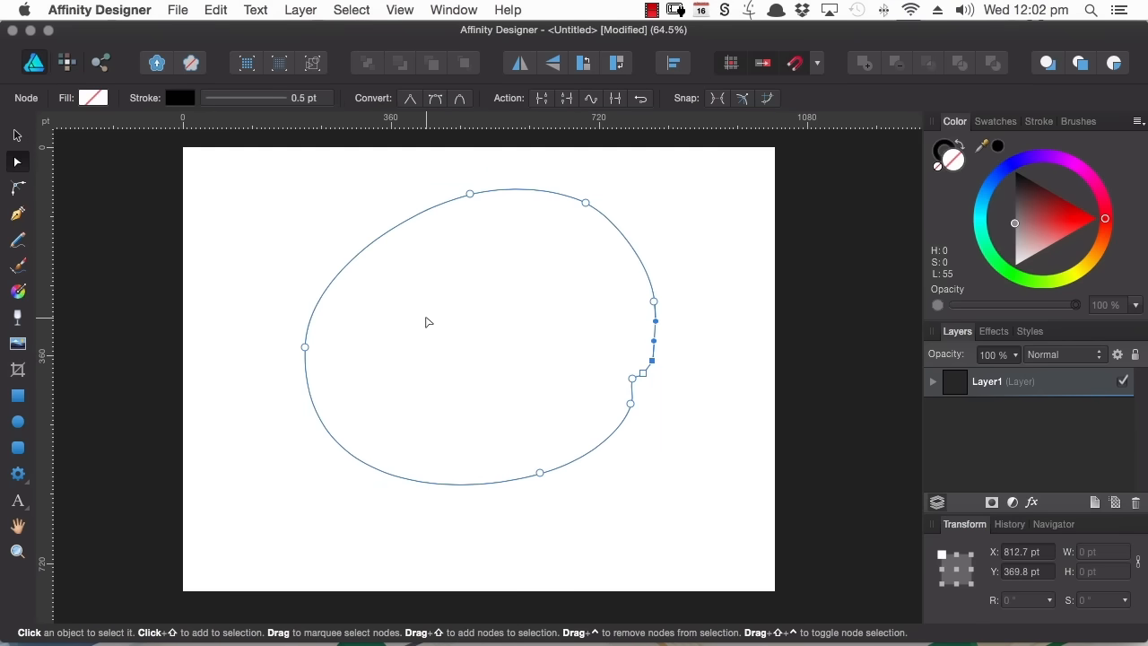
pyautogui.moveTo(294, 326); pyautogui.dragTo(328, 364)
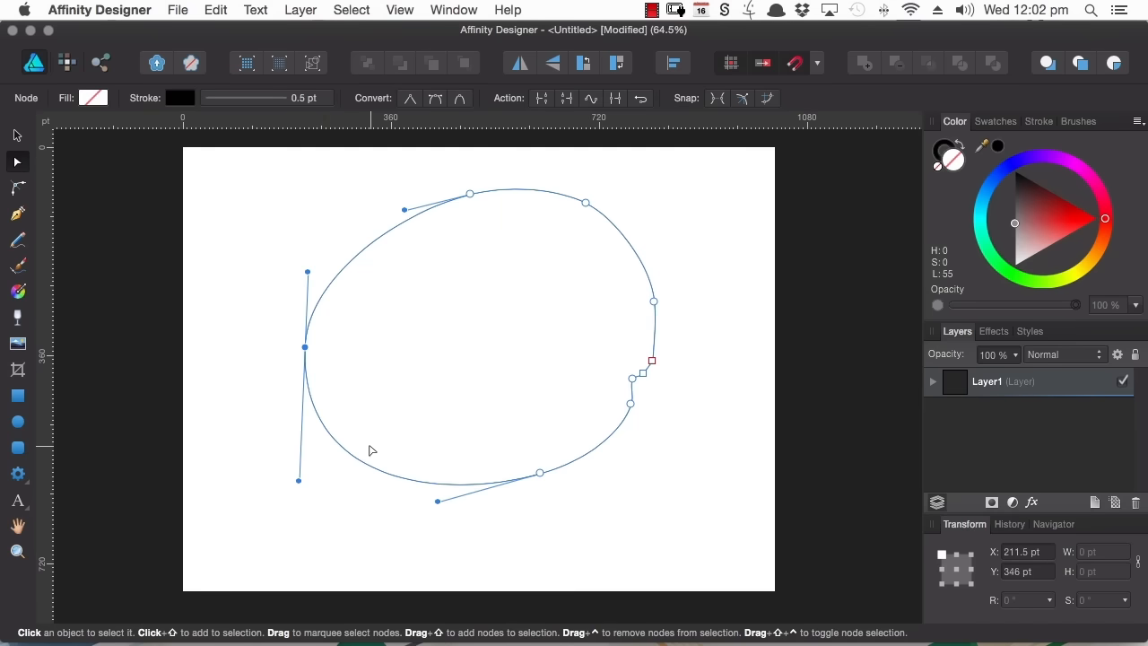
pyautogui.click(542, 100)
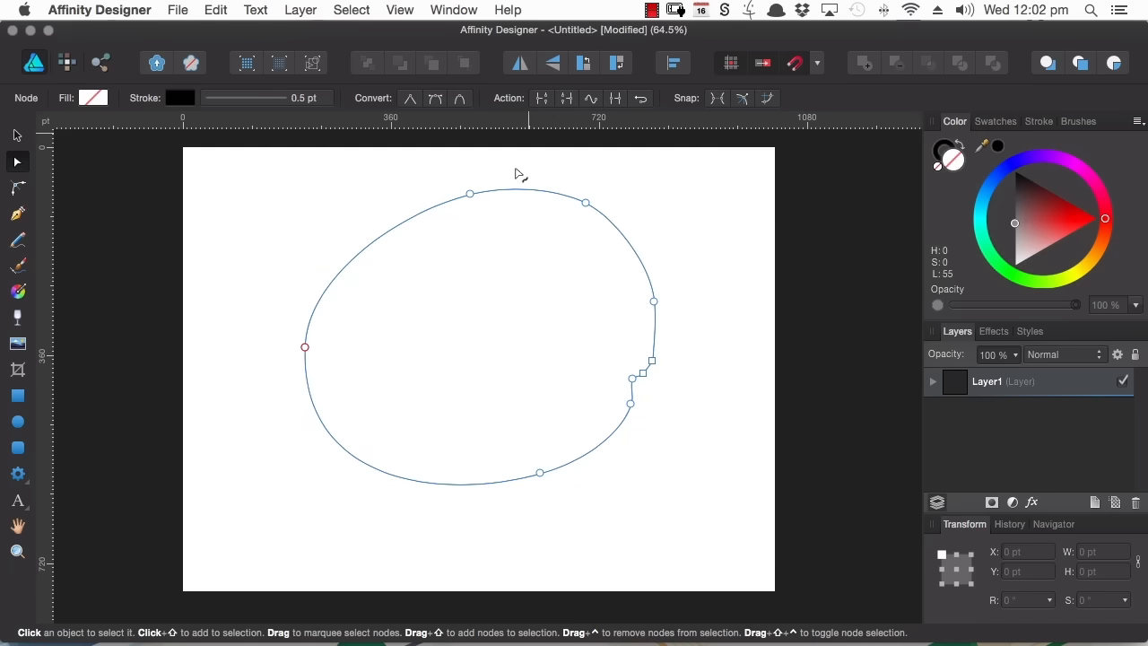
pyautogui.moveTo(306, 348); pyautogui.dragTo(272, 264)
pyautogui.moveTo(305, 346); pyautogui.dragTo(277, 402)
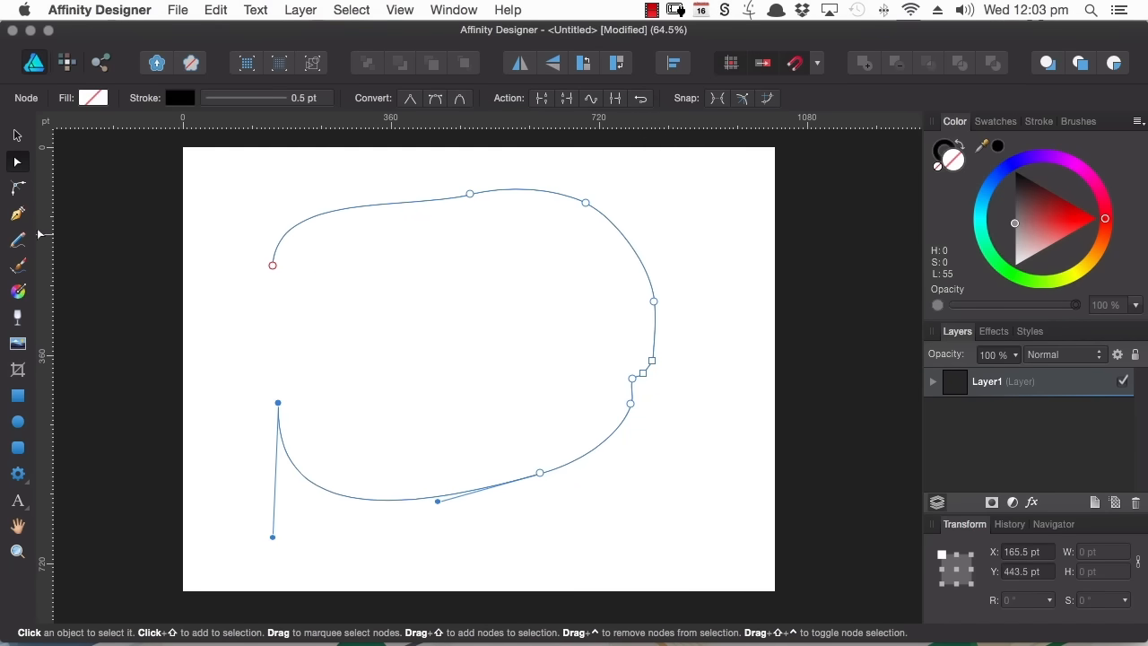
# Step: Extend the broken curve from its lower end with three Pen tool nodes and close it onto the upper end node
pyautogui.click(17, 214)
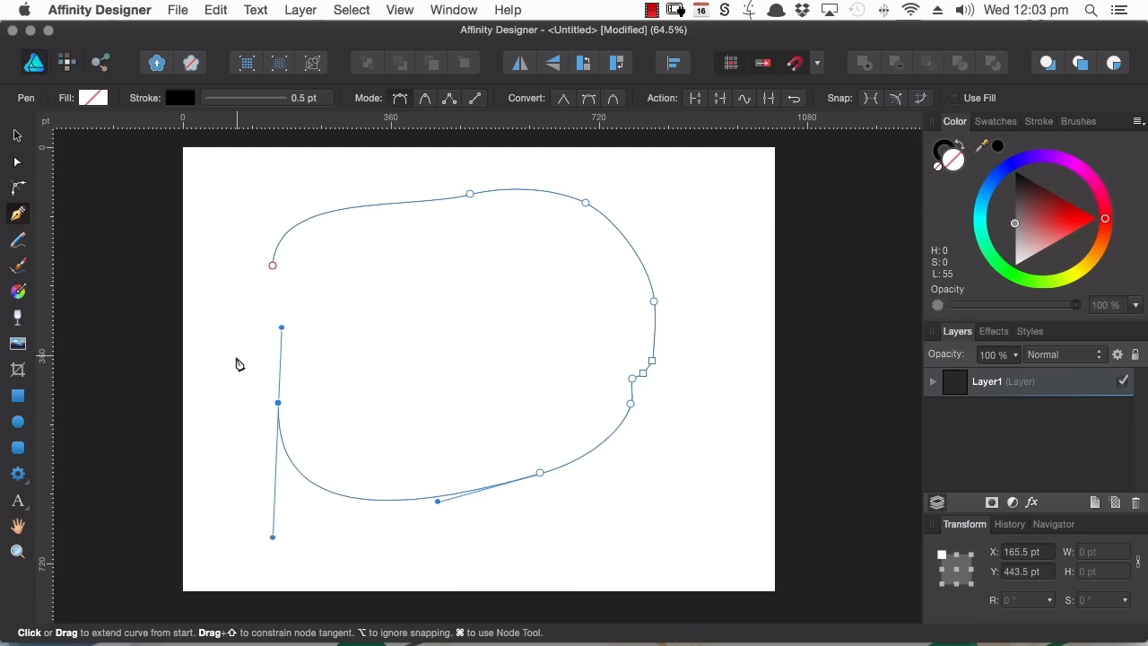
pyautogui.click(242, 344)
pyautogui.click(219, 294)
pyautogui.click(230, 217)
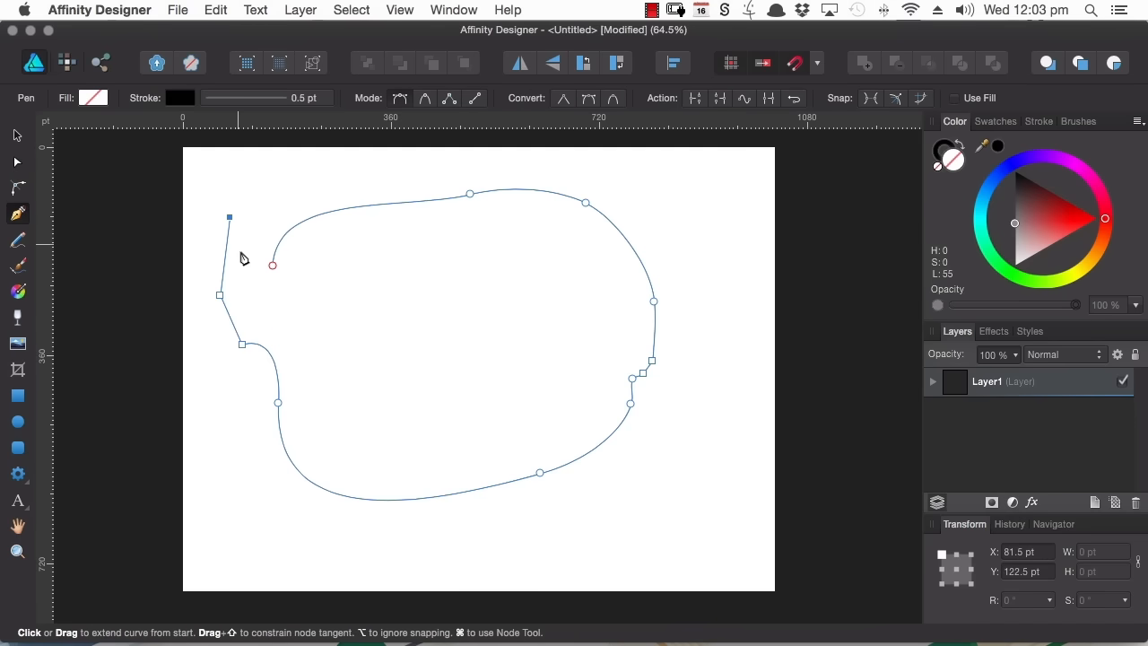
pyautogui.moveTo(275, 268); pyautogui.dragTo(276, 190)
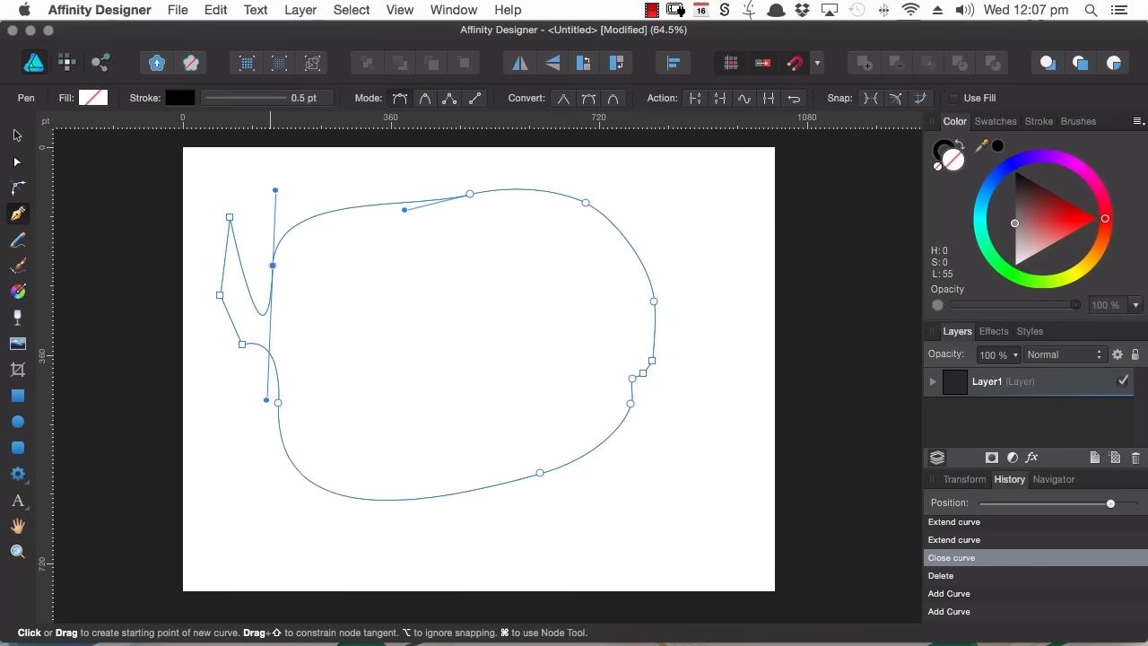
# Step: Delete the closed shape and draw two separate freehand Pencil curves, a small S-like one and a larger one around it
pyautogui.click(17, 135)
pyautogui.press('Delete')
pyautogui.click(18, 241)
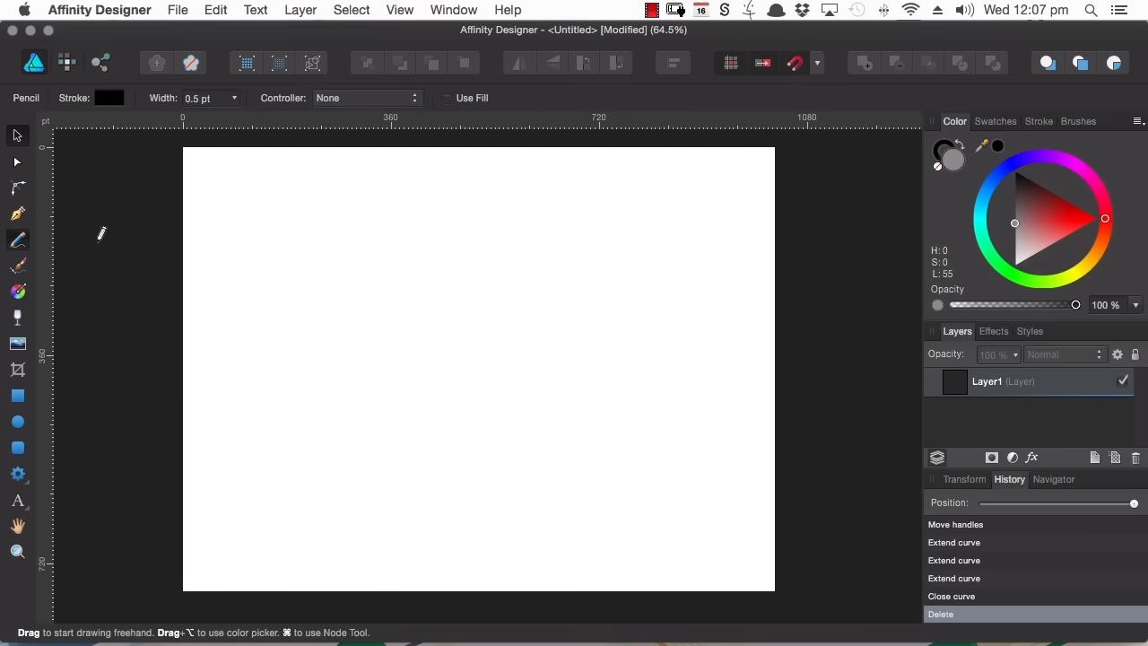
pyautogui.moveTo(251, 267)
pyautogui.mouseDown()
pyautogui.moveTo(417, 237)
pyautogui.moveTo(528, 268)
pyautogui.moveTo(392, 329)
pyautogui.moveTo(345, 384)
pyautogui.moveTo(432, 381)
pyautogui.mouseUp()
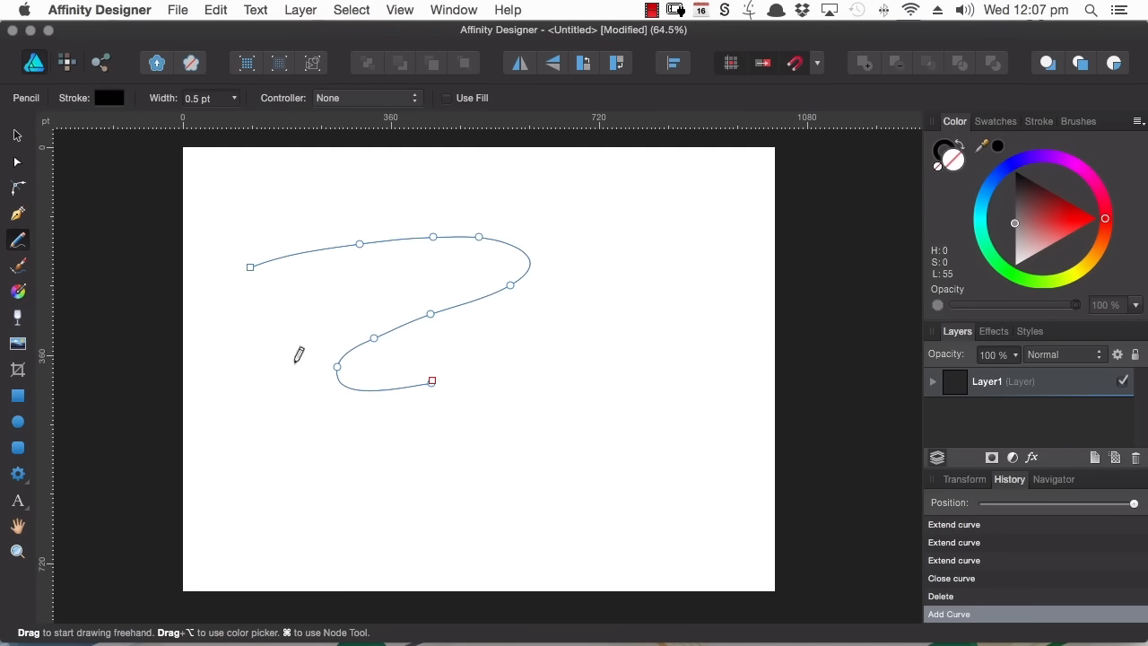
pyautogui.moveTo(240, 244); pyautogui.dragTo(252, 210)
pyautogui.moveTo(589, 190)
pyautogui.mouseDown()
pyautogui.moveTo(611, 287)
pyautogui.moveTo(678, 377)
pyautogui.moveTo(652, 475)
pyautogui.moveTo(527, 498)
pyautogui.mouseUp()
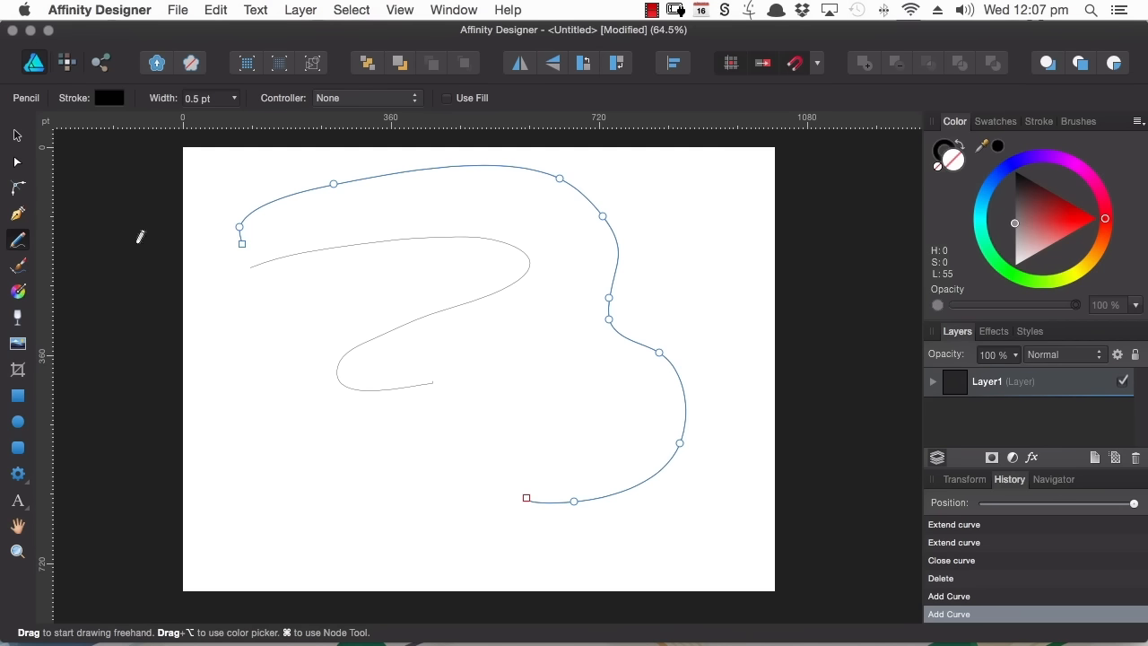
# Step: Join the two Pencil curves at their neighbouring left end nodes, and pull the two joined nodes apart
pyautogui.click(18, 162)
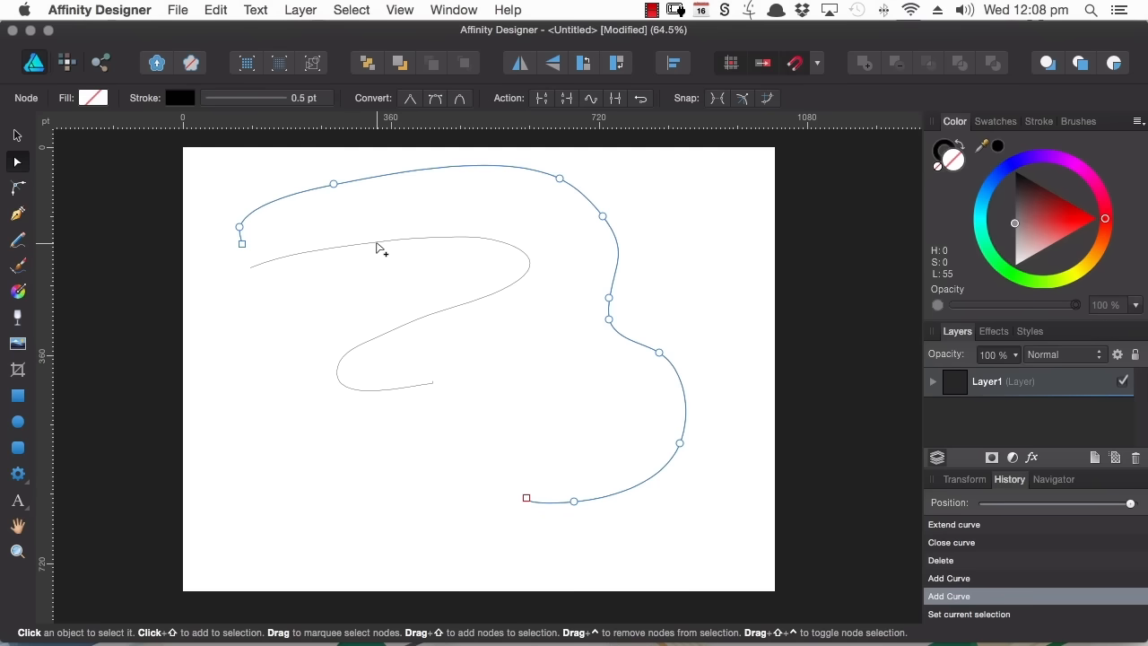
pyautogui.click(371, 243)
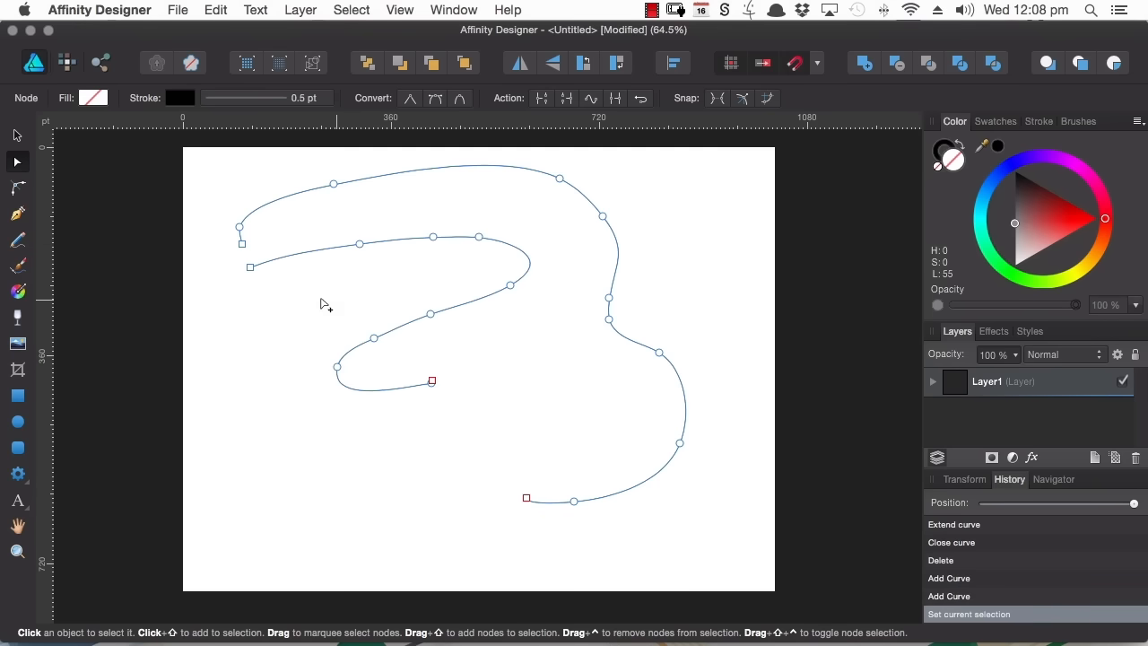
pyautogui.moveTo(267, 287); pyautogui.dragTo(227, 237)
pyautogui.click(615, 101)
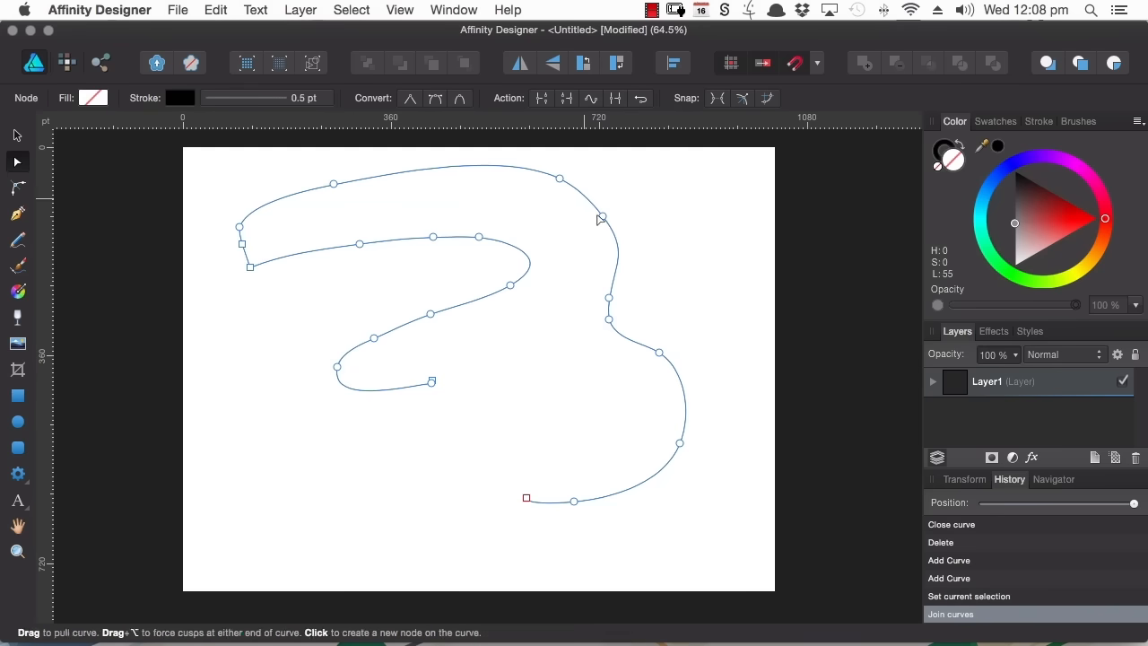
pyautogui.moveTo(251, 267); pyautogui.dragTo(282, 314)
pyautogui.moveTo(242, 243); pyautogui.dragTo(230, 189)
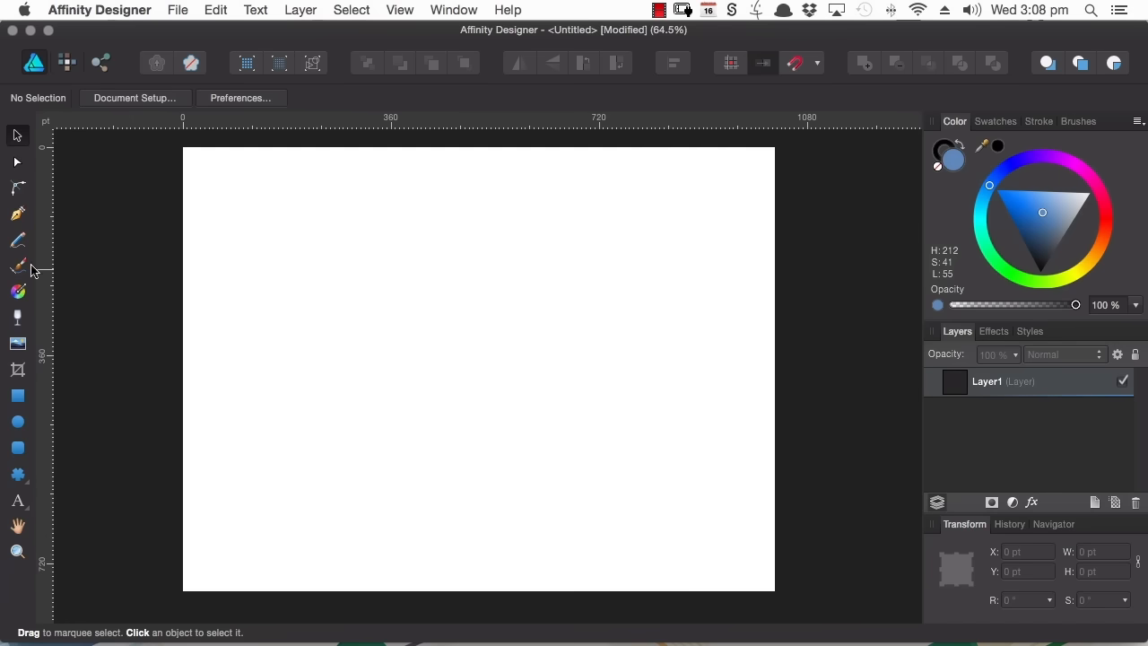
# Step: Draw a freehand zigzag curve with the Pencil tool across the upper half of the blank page
pyautogui.click(18, 240)
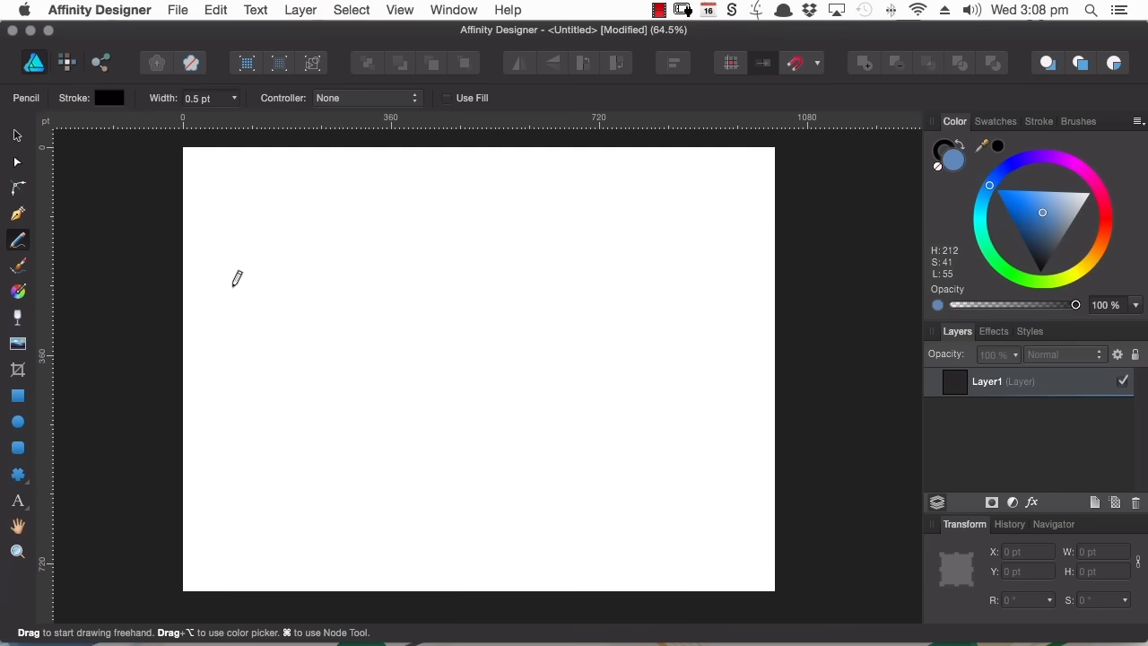
pyautogui.moveTo(184, 366)
pyautogui.mouseDown()
pyautogui.moveTo(367, 257)
pyautogui.moveTo(506, 344)
pyautogui.mouseUp()
pyautogui.moveTo(546, 304); pyautogui.dragTo(704, 410)
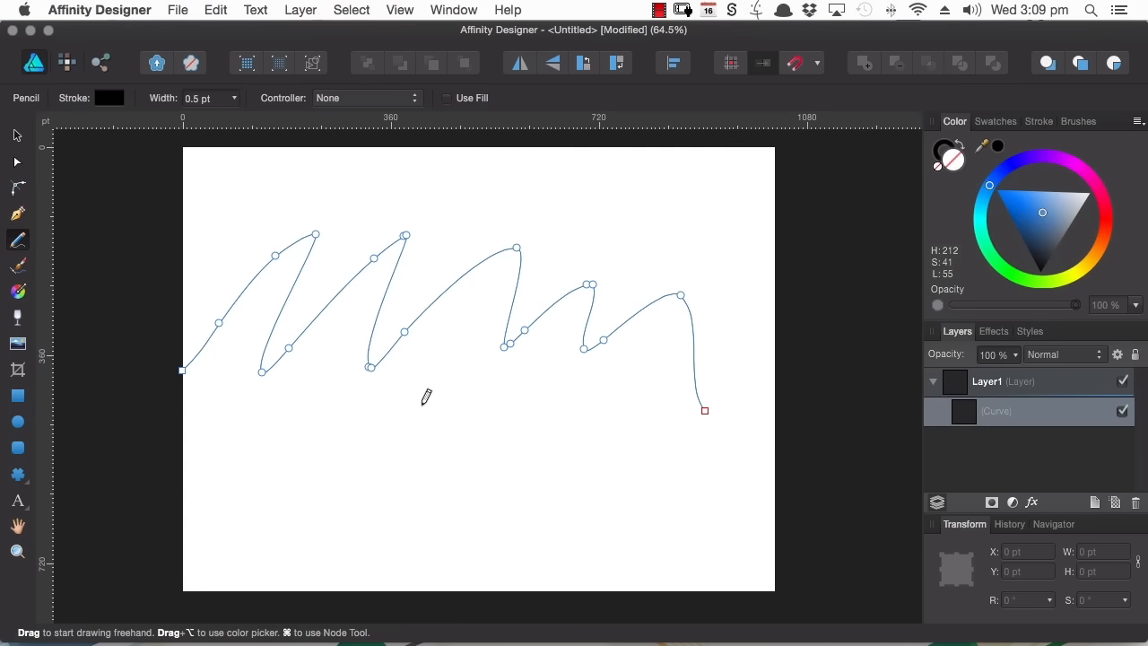
# Step: Convert all nodes of the zigzag curve to sharp and deselect the curve
pyautogui.click(17, 162)
pyautogui.moveTo(124, 205); pyautogui.dragTo(830, 453)
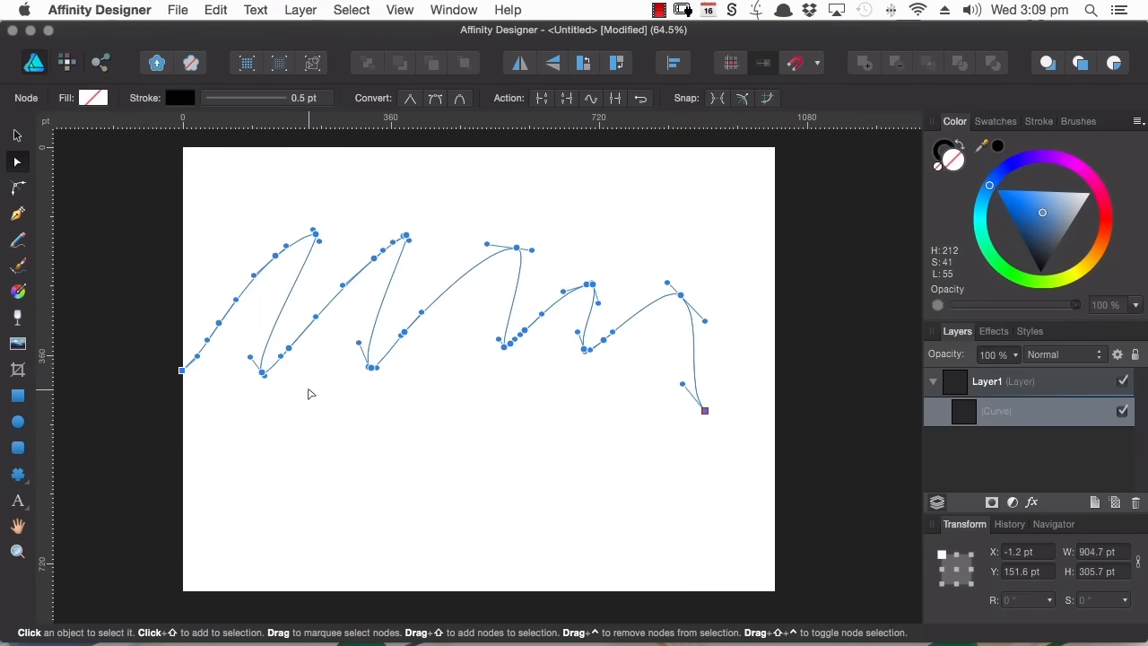
pyautogui.click(409, 99)
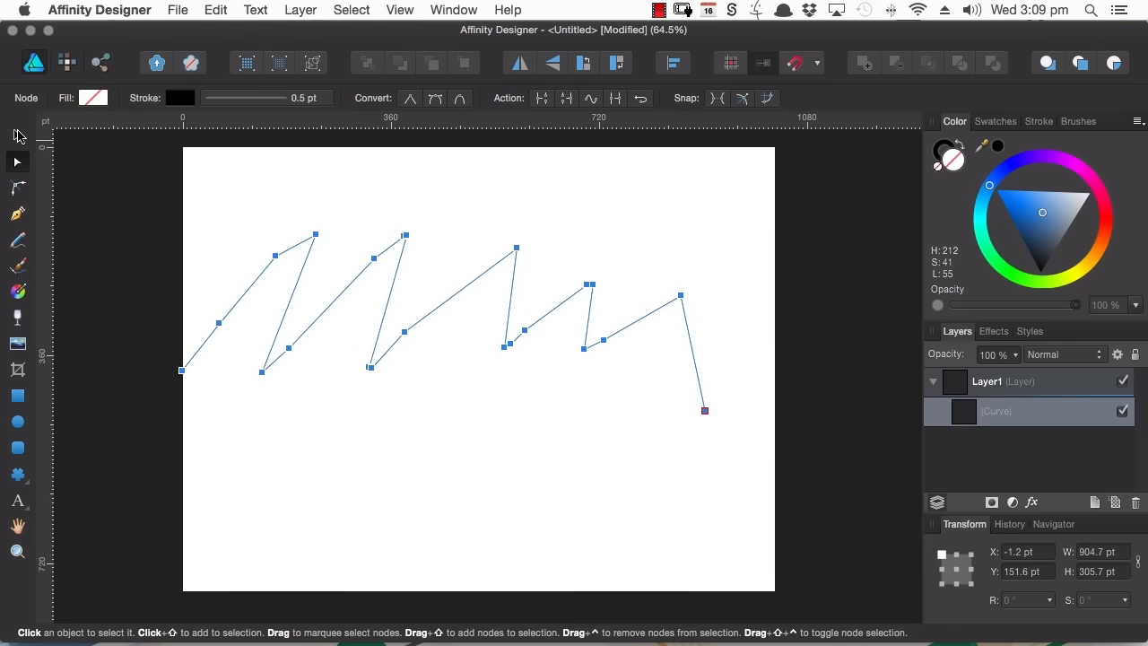
pyautogui.click(17, 134)
pyautogui.click(311, 288)
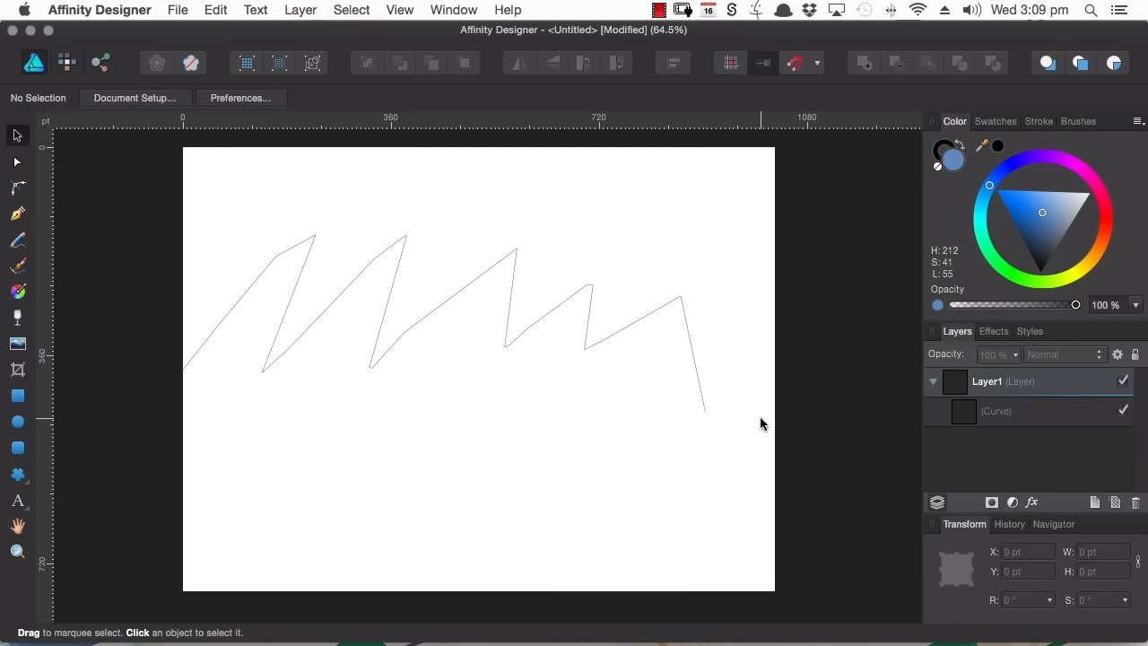
# Step: Reselect the zigzag curve with the Node tool and convert all its nodes to smooth
pyautogui.click(19, 164)
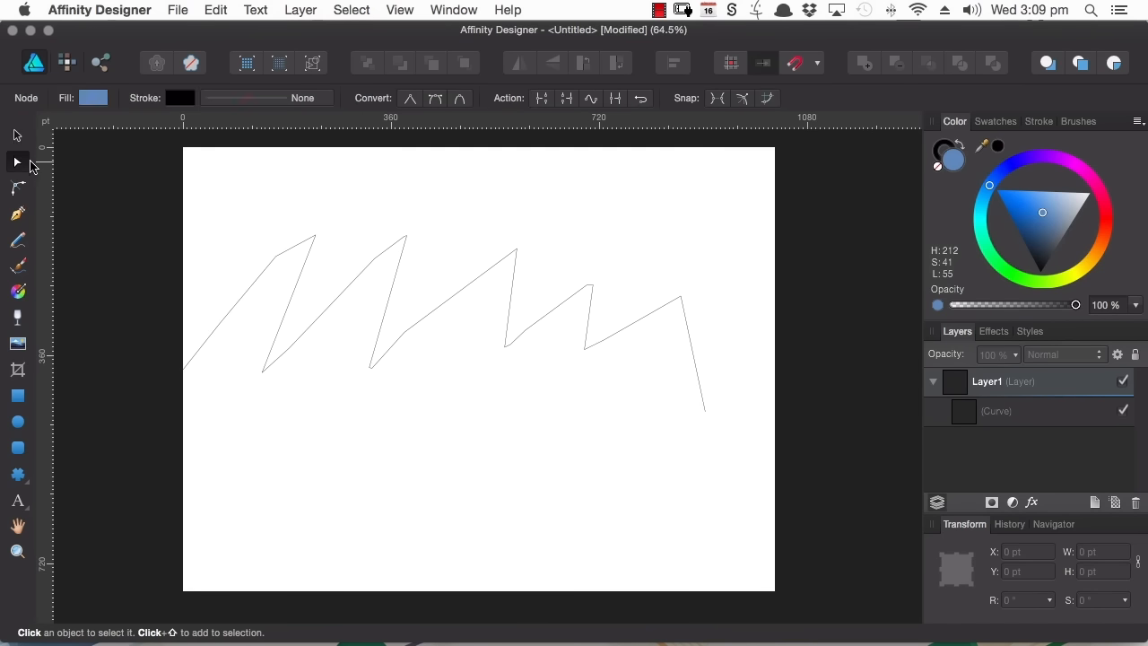
pyautogui.click(290, 249)
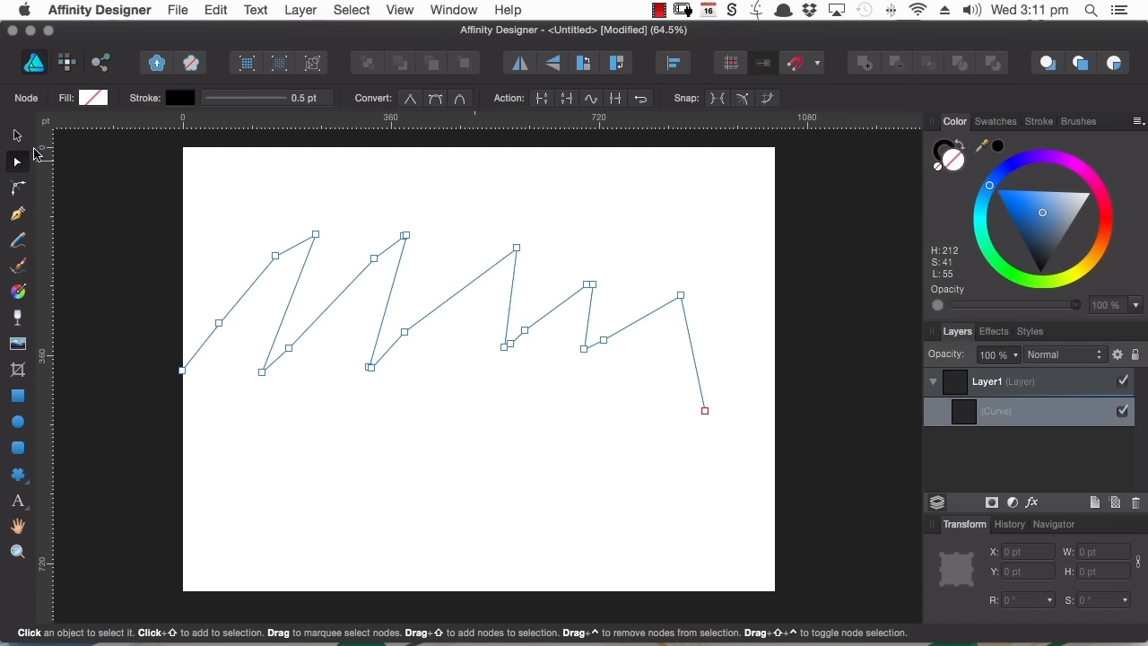
pyautogui.moveTo(115, 178); pyautogui.dragTo(784, 498)
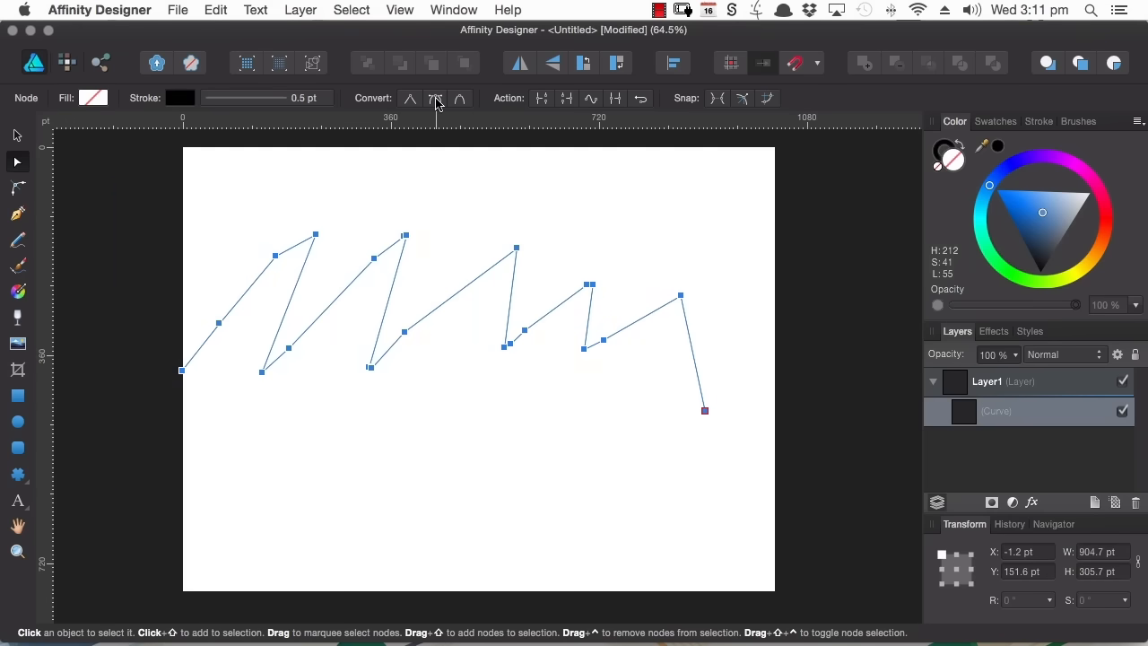
pyautogui.click(435, 98)
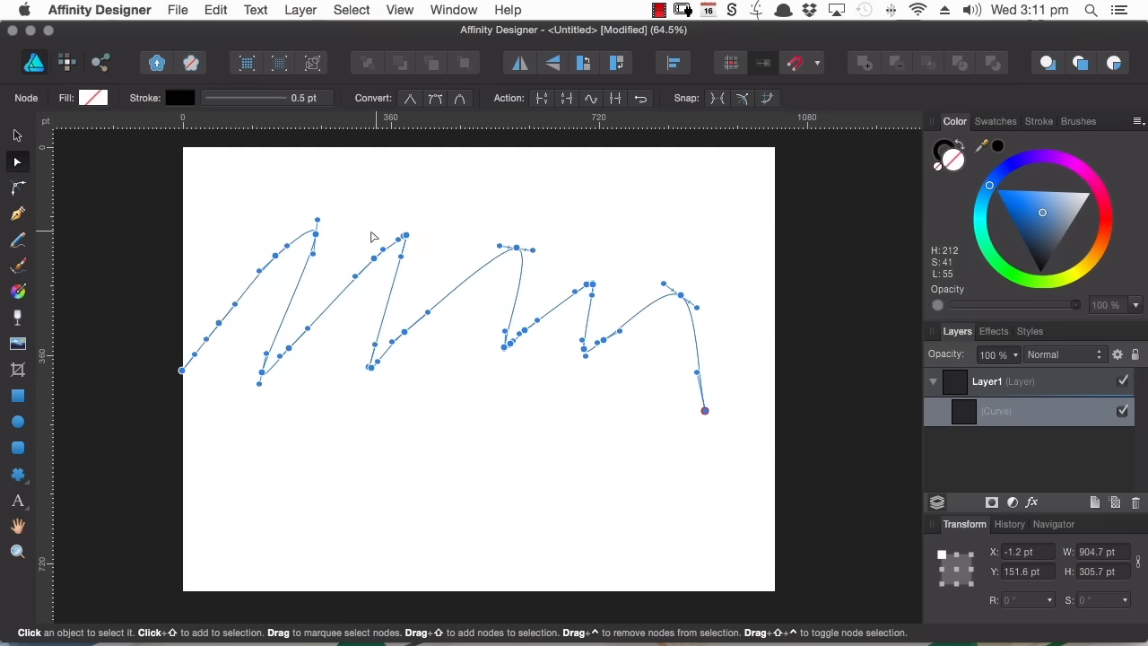
# Step: Select the smooth node at the zigzag's first peak and swing its two handles to reshape the curve around it
pyautogui.press('z')
pyautogui.moveTo(356, 242); pyautogui.dragTo(533, 255)
pyautogui.moveTo(239, 210); pyautogui.dragTo(441, 277)
pyautogui.scroll(3, 502, 287)
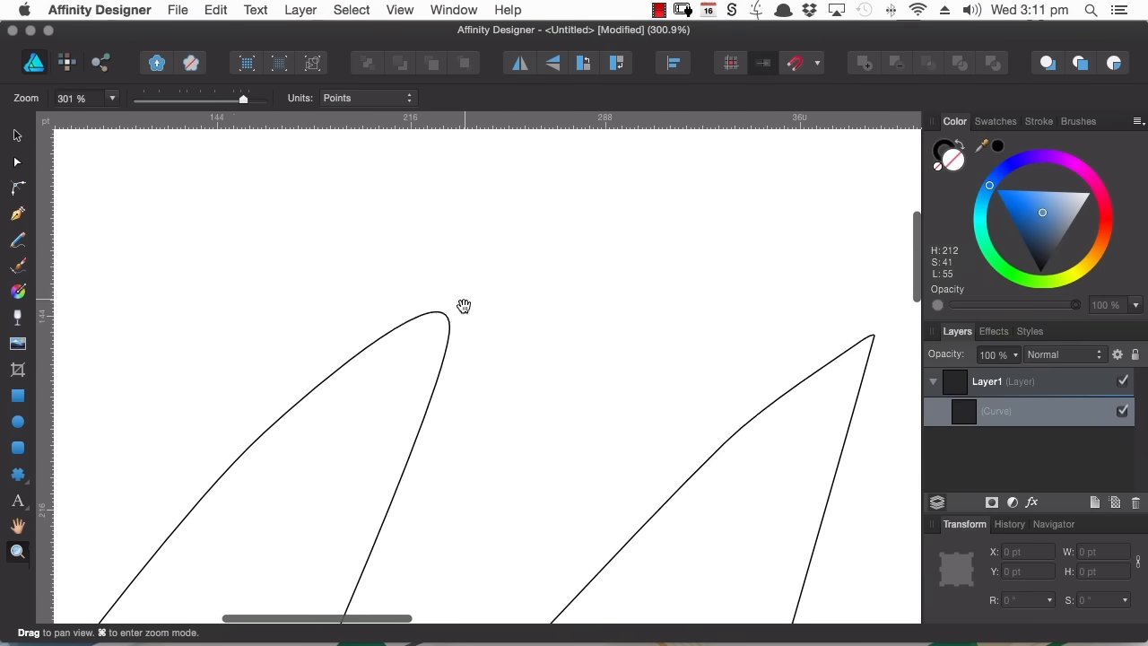
pyautogui.press('a')
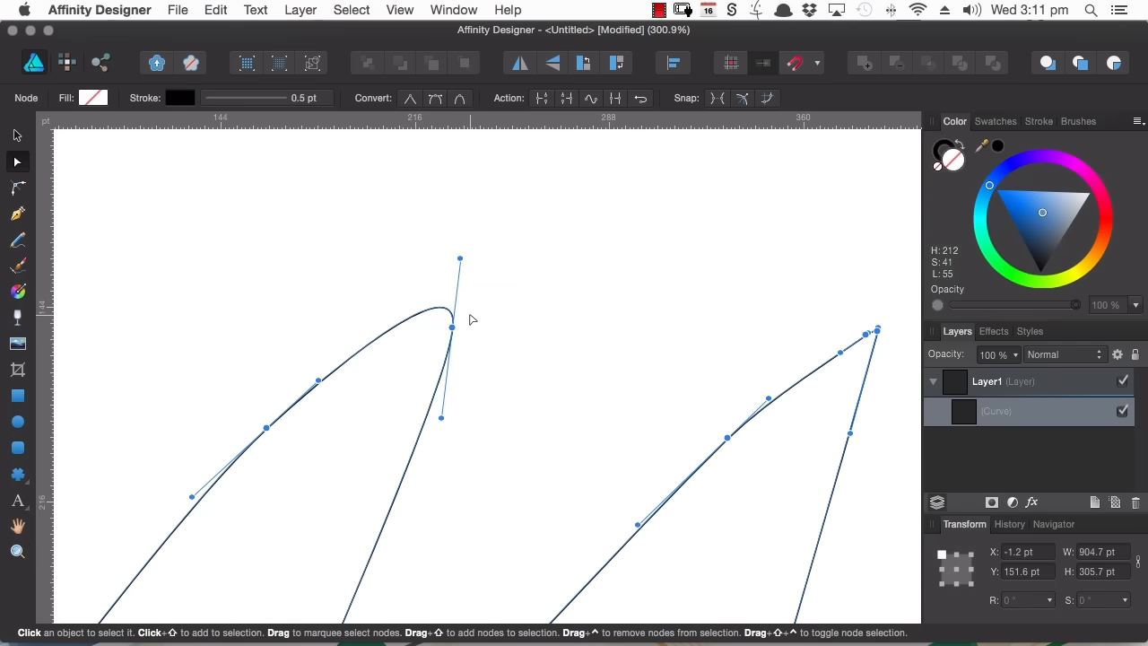
pyautogui.click(500, 317)
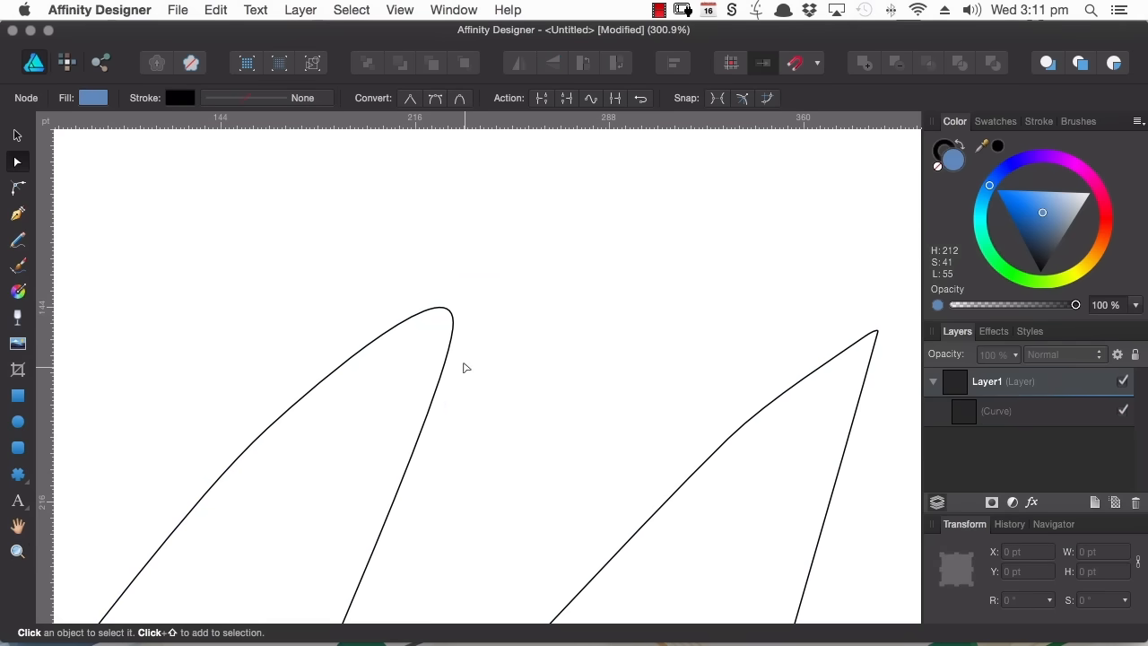
pyautogui.click(455, 316)
pyautogui.moveTo(487, 313); pyautogui.dragTo(430, 357)
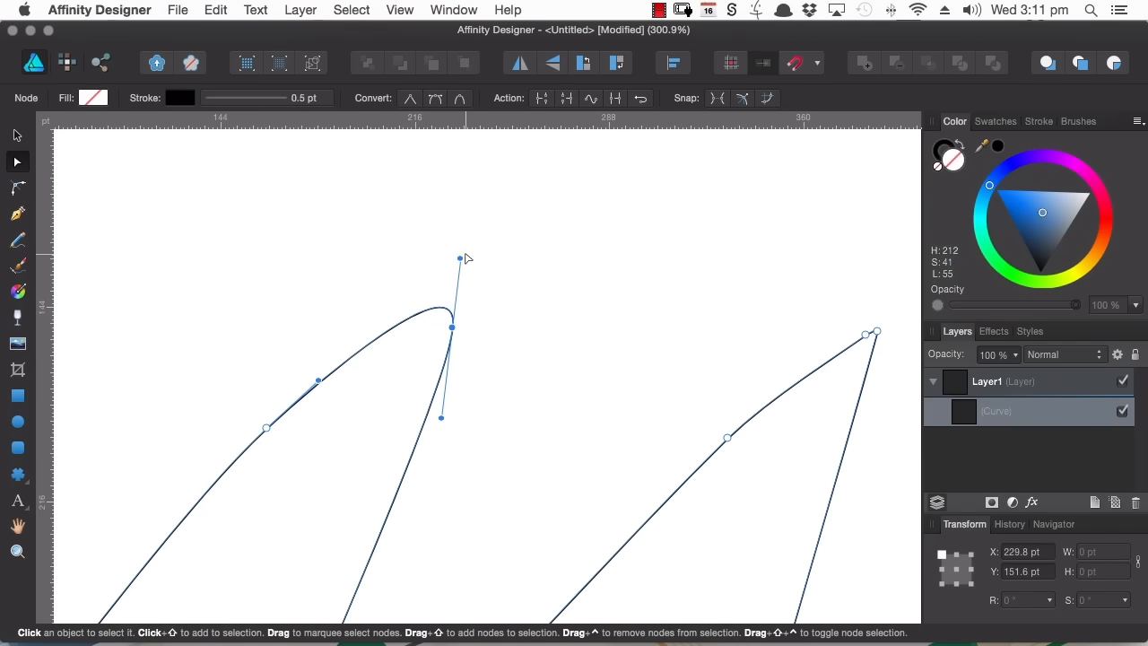
pyautogui.moveTo(460, 258); pyautogui.dragTo(255, 167)
pyautogui.moveTo(524, 391); pyautogui.dragTo(526, 417)
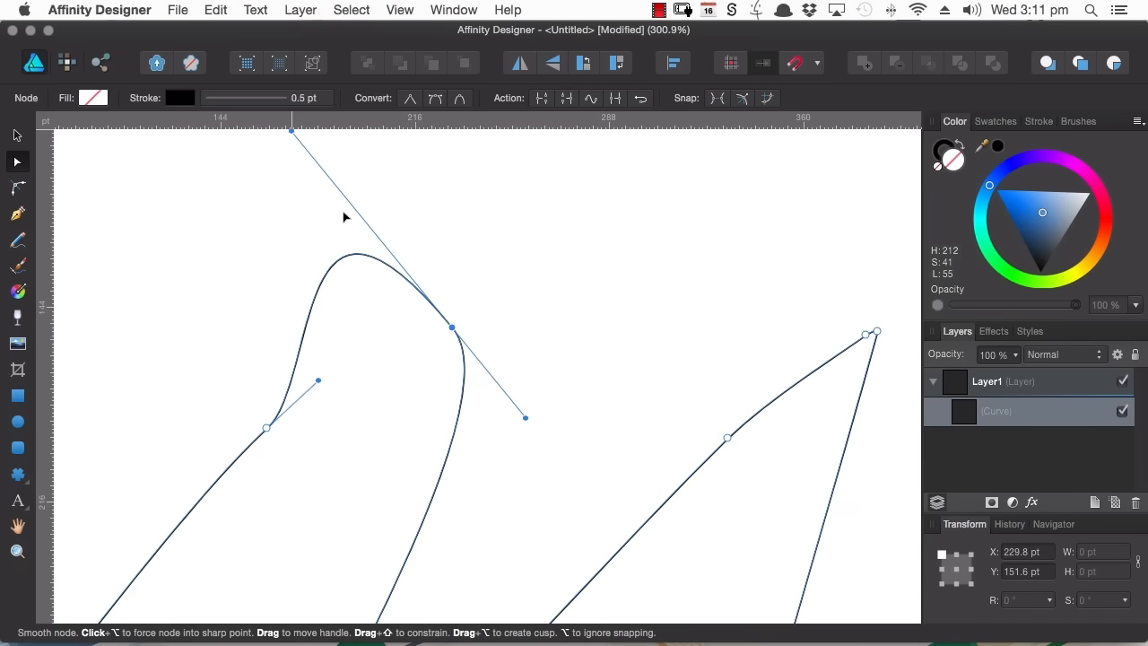
pyautogui.moveTo(291, 133); pyautogui.dragTo(276, 211)
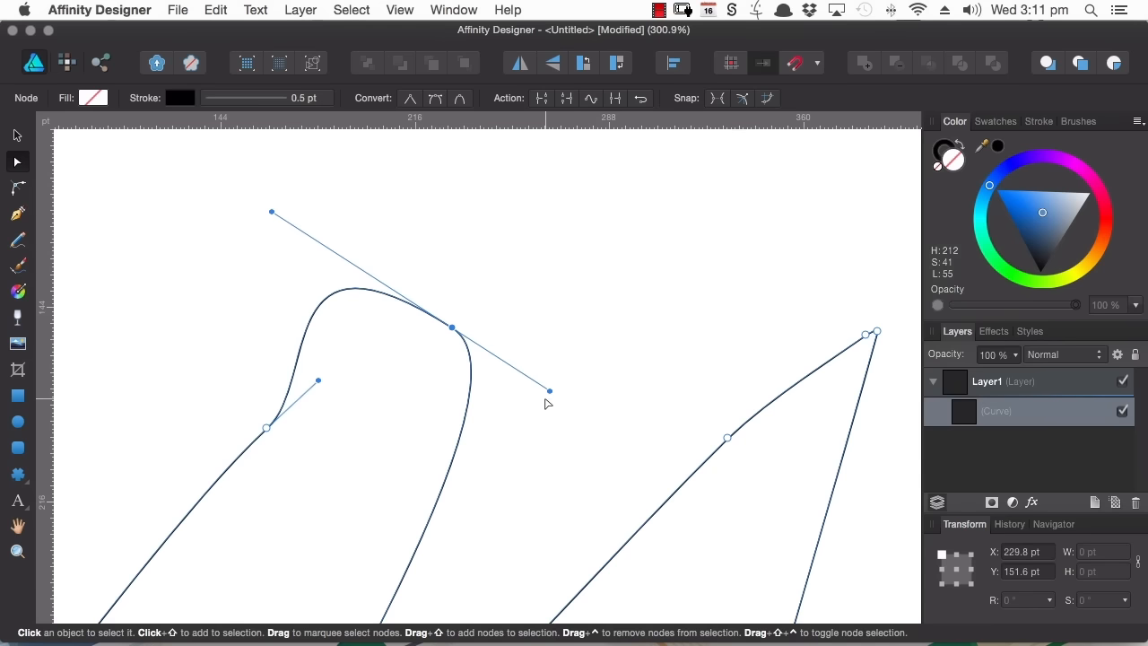
# Step: Convert the first peak's node to smart, and do the same for all other nodes of the zigzag curve
pyautogui.click(460, 100)
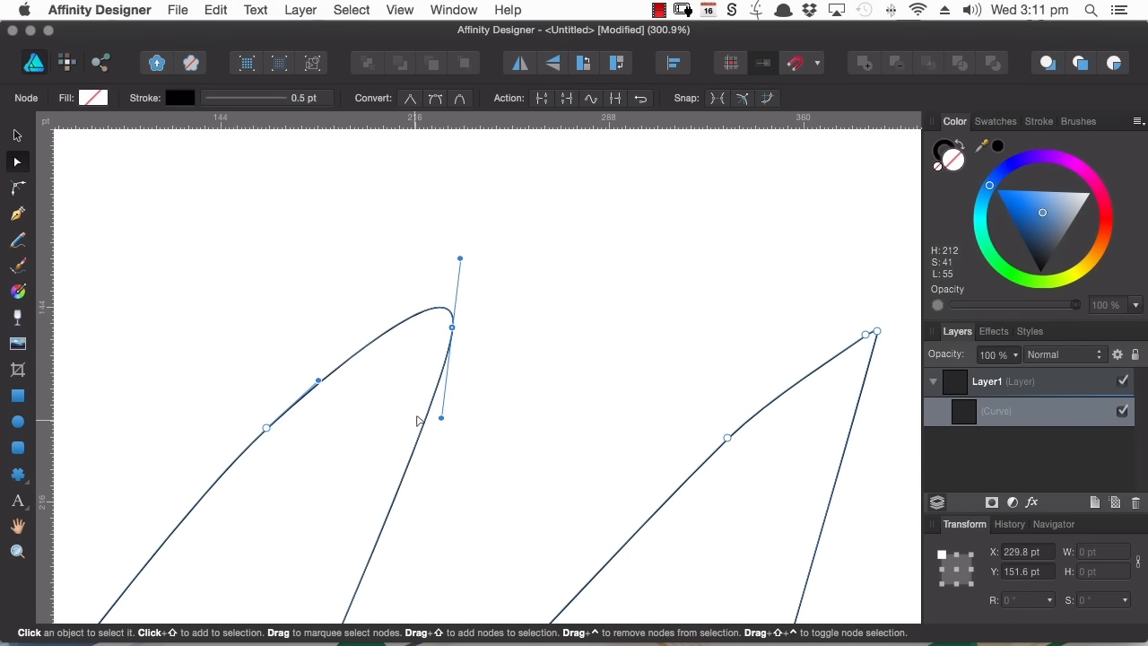
pyautogui.press('z')
pyautogui.moveTo(652, 344); pyautogui.dragTo(204, 475)
pyautogui.press('space')
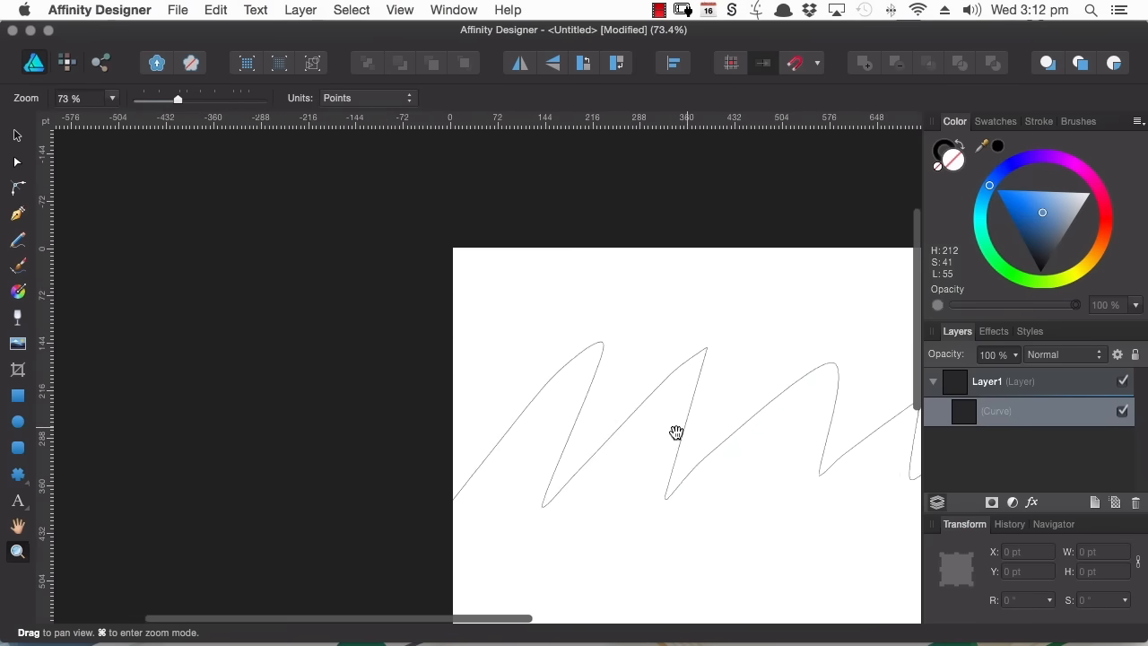
pyautogui.moveTo(677, 433); pyautogui.dragTo(369, 348)
pyautogui.press('a')
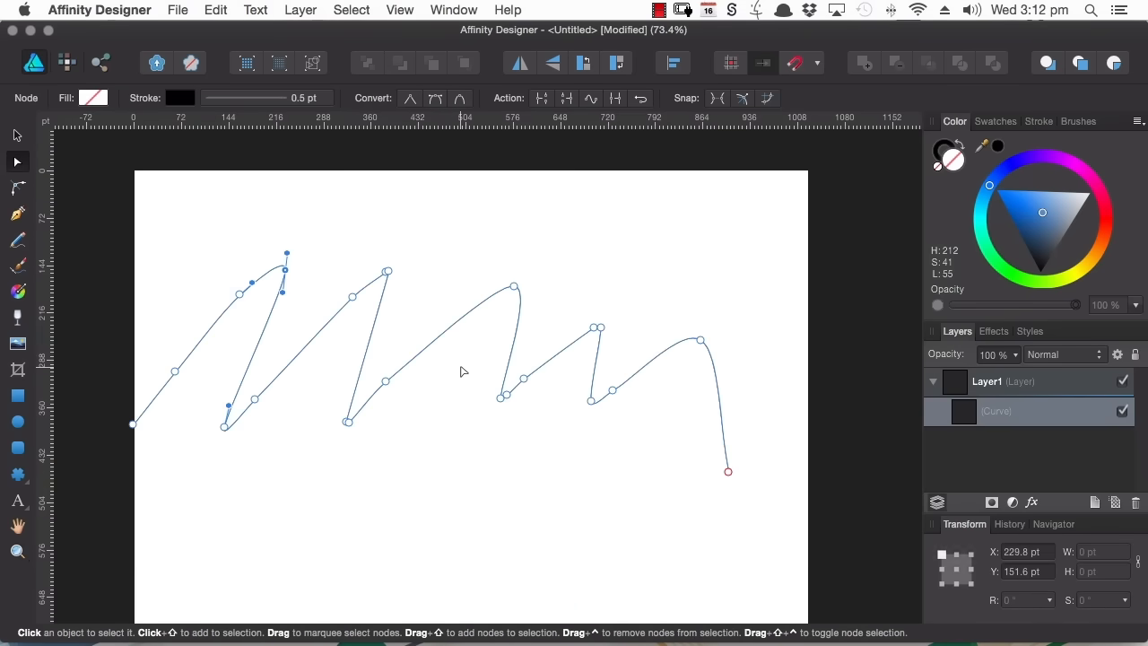
pyautogui.moveTo(65, 235); pyautogui.dragTo(827, 510)
pyautogui.click(462, 100)
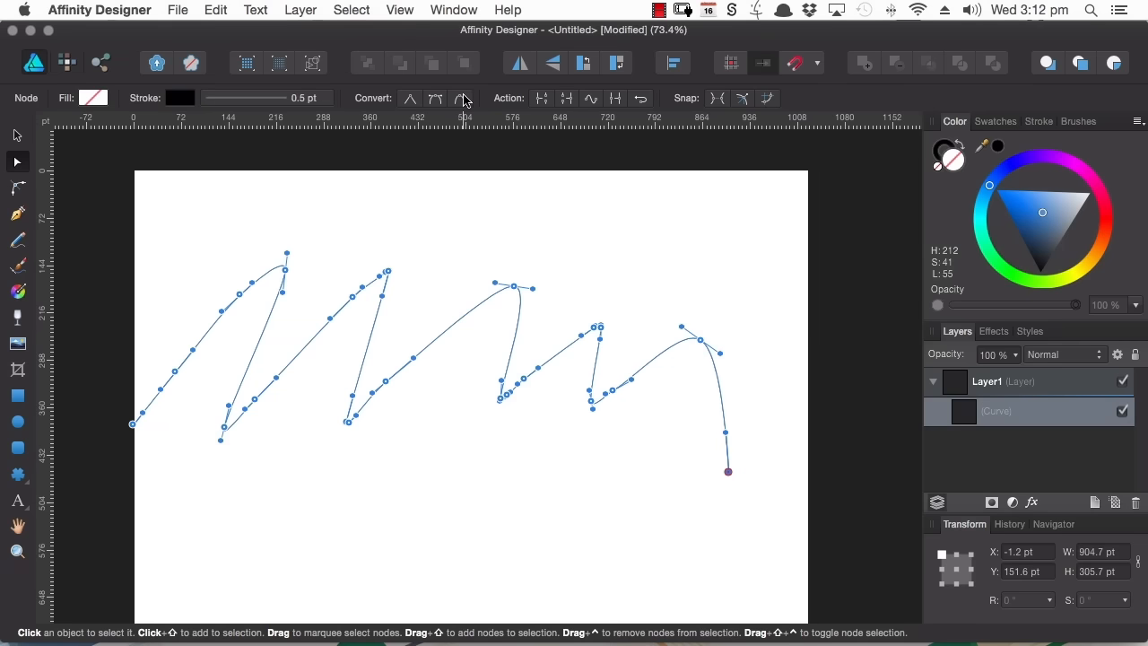
pyautogui.click(354, 302)
pyautogui.click(357, 294)
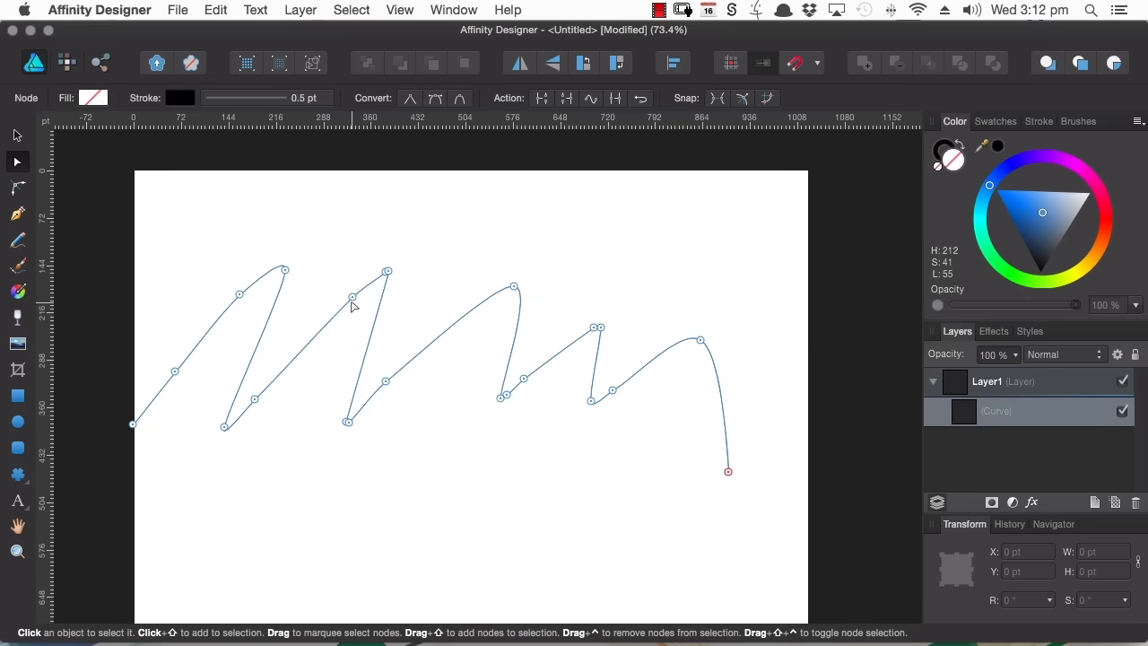
# Step: Lengthen the lower handle of the smart node at the first peak and deselect the node
pyautogui.click(285, 271)
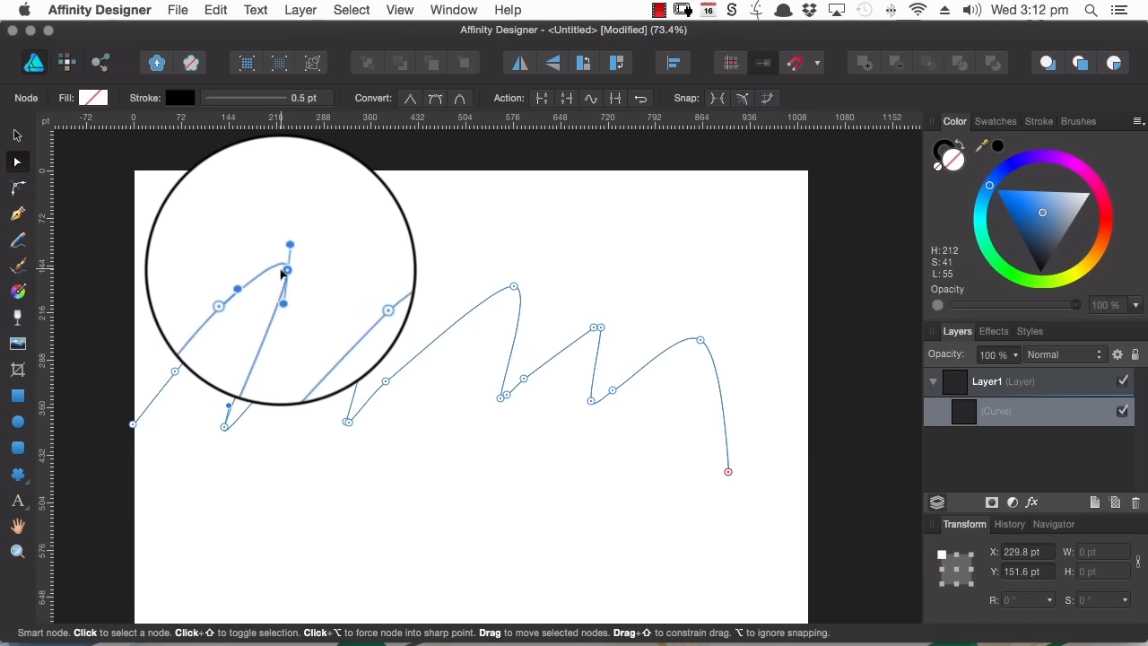
pyautogui.moveTo(284, 296); pyautogui.dragTo(273, 342)
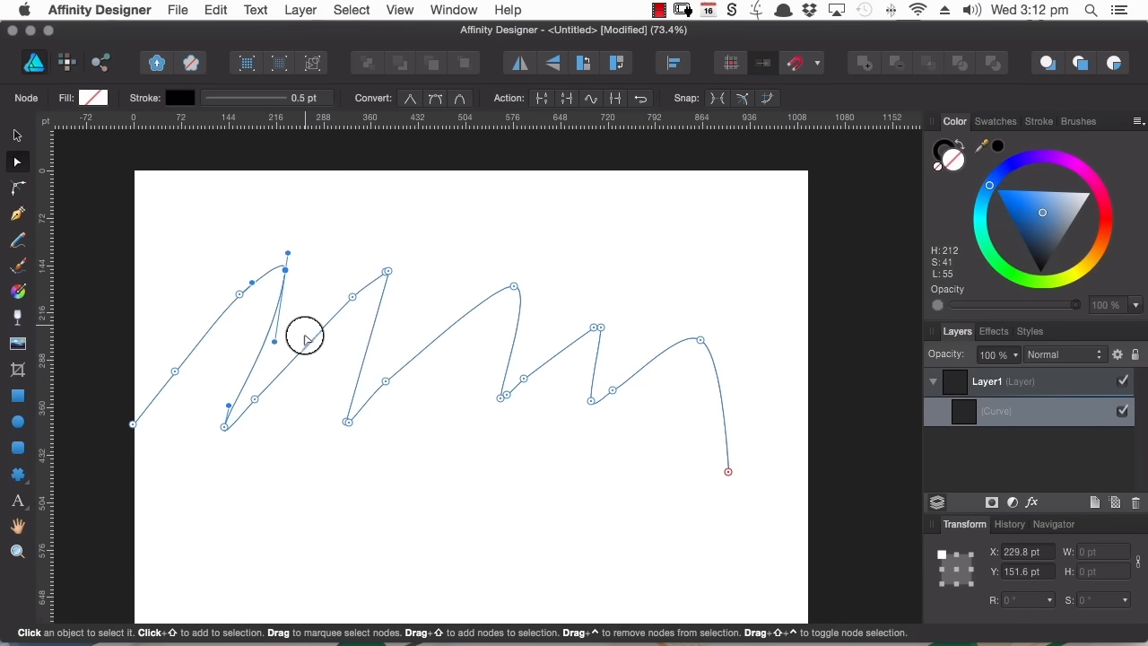
pyautogui.moveTo(256, 379); pyautogui.dragTo(266, 449)
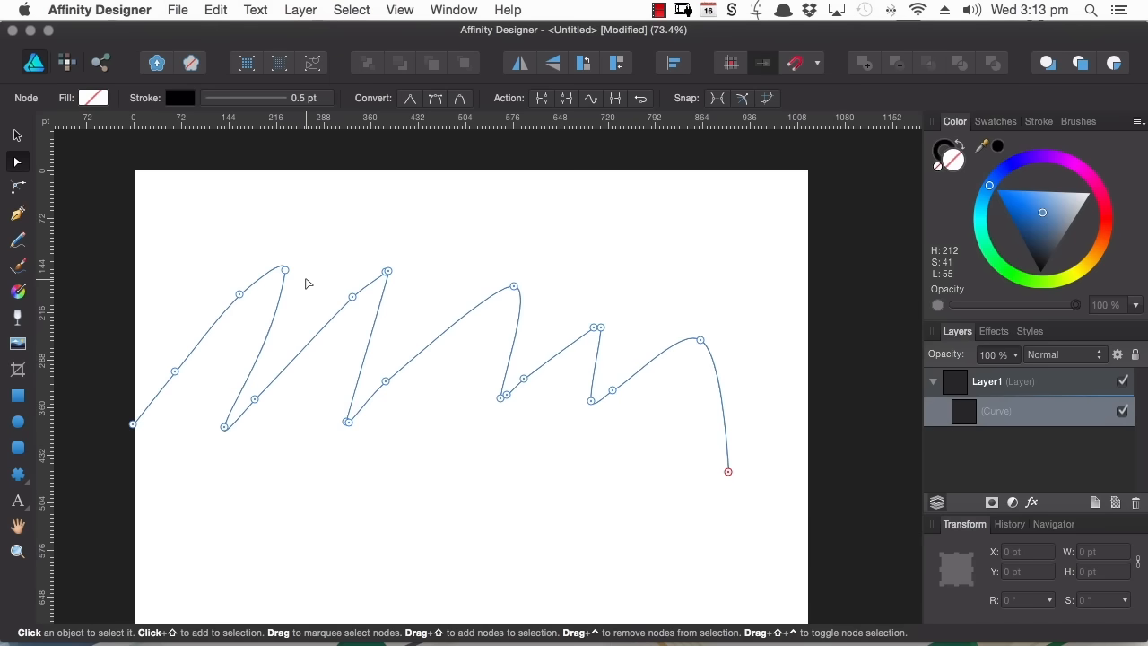
# Step: Delete the zigzag and draw a new curve in Pen Mode: six sharp zigzag nodes followed by three smooth nodes curving back underneath
pyautogui.click(17, 134)
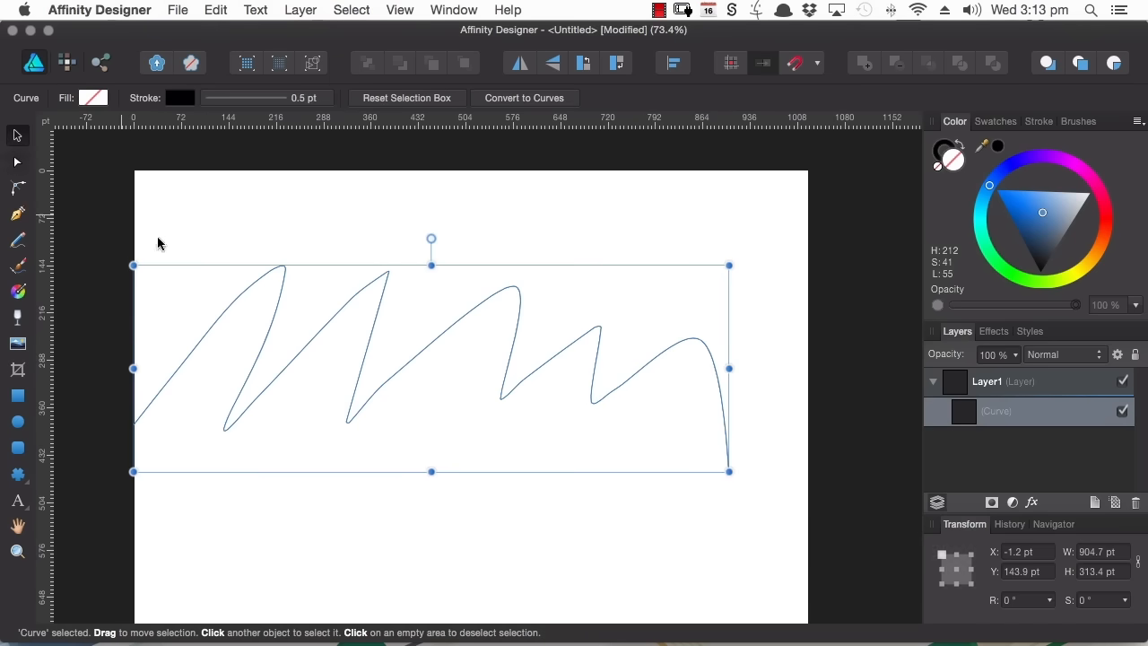
pyautogui.press('Delete')
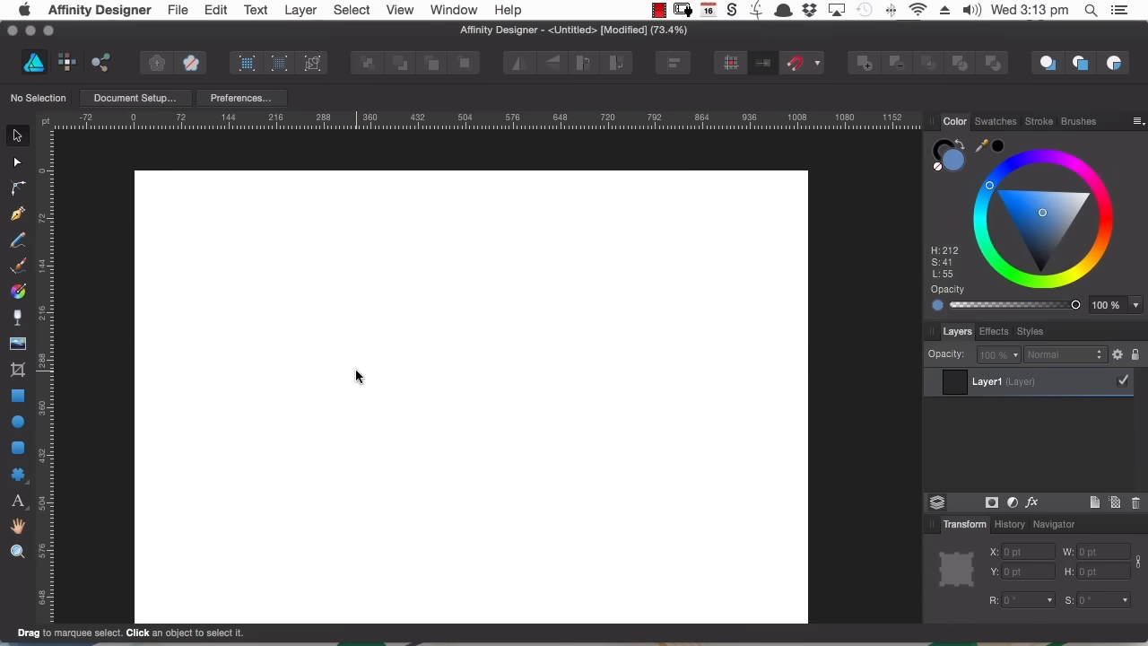
pyautogui.click(18, 214)
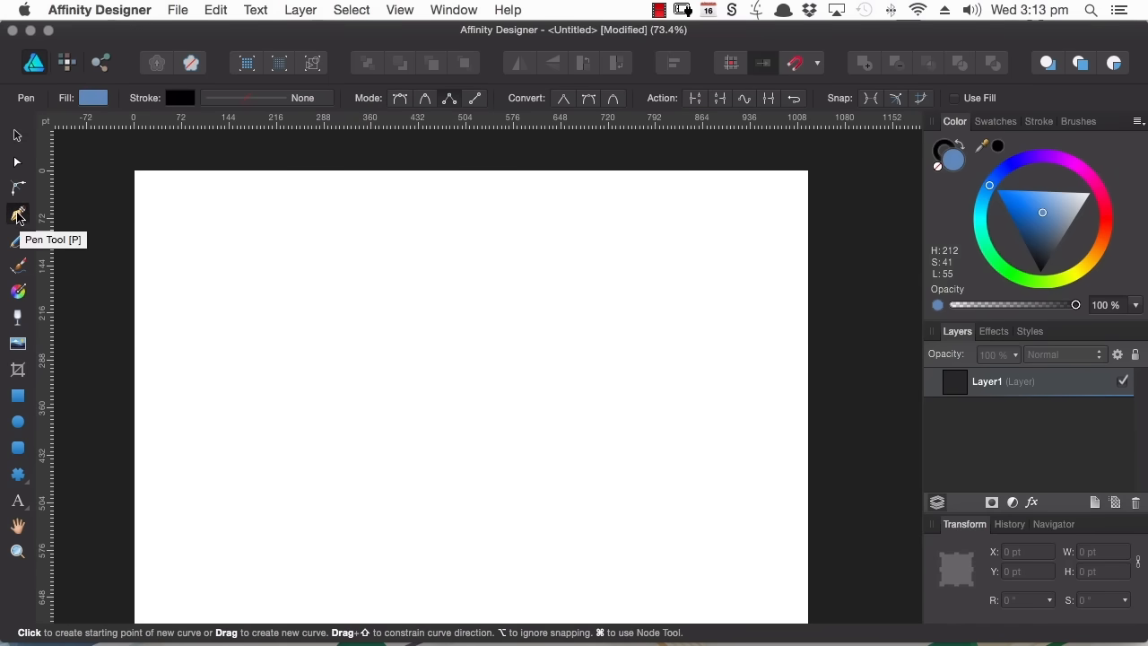
pyautogui.click(400, 100)
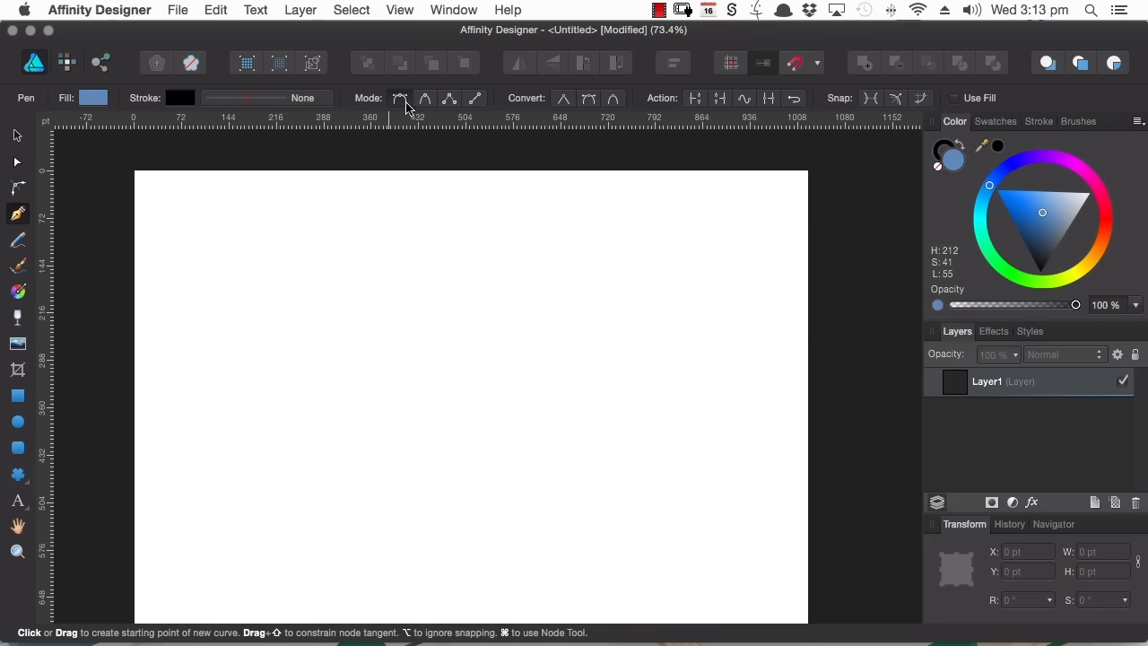
pyautogui.click(180, 348)
pyautogui.click(264, 267)
pyautogui.click(302, 383)
pyautogui.click(402, 248)
pyautogui.click(438, 386)
pyautogui.click(534, 272)
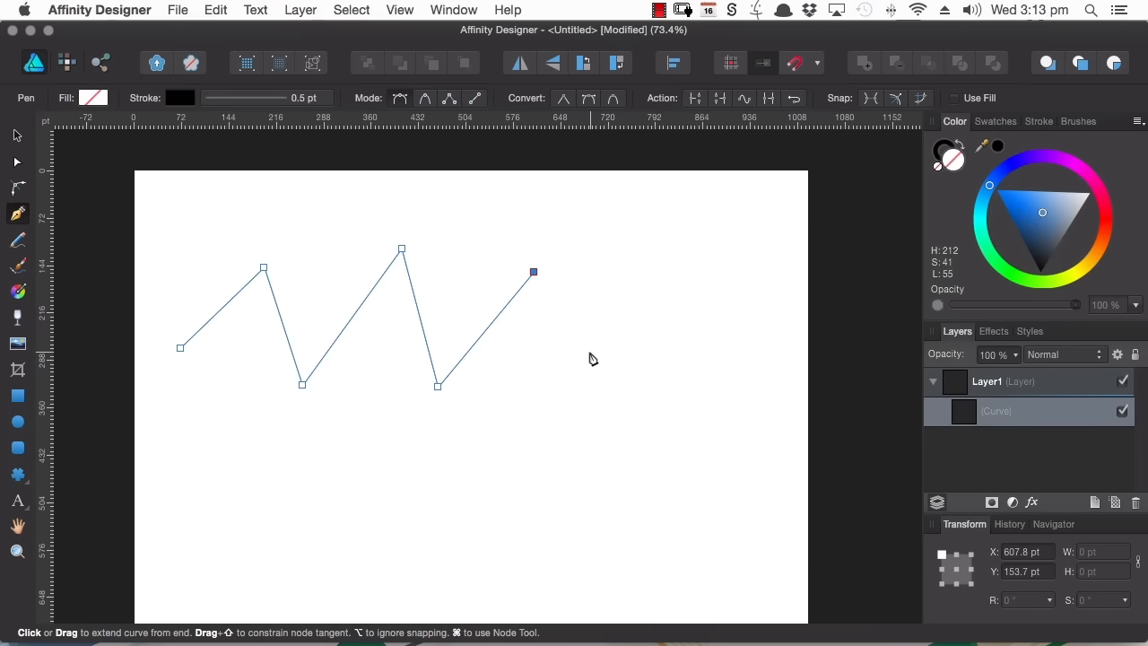
pyautogui.moveTo(592, 349); pyautogui.dragTo(461, 433)
pyautogui.moveTo(359, 440); pyautogui.dragTo(280, 392)
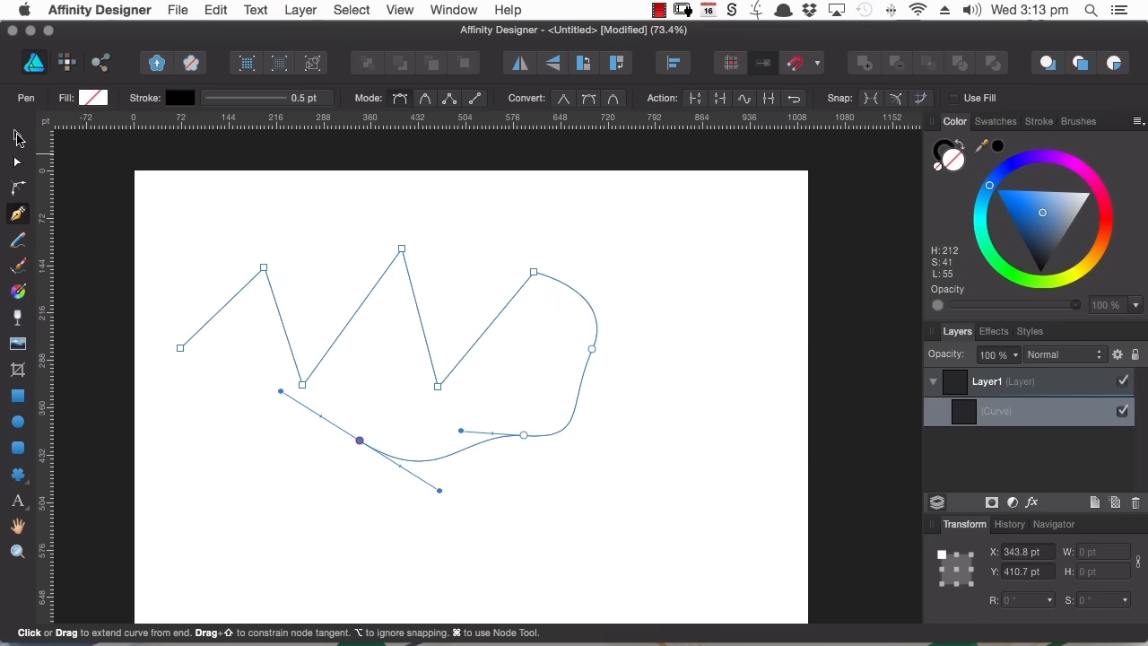
# Step: Delete the existing curve and draw a closed, kidney-shaped curve of ten nodes with the Pen in Smart Mode
pyautogui.click(17, 133)
pyautogui.press('Delete')
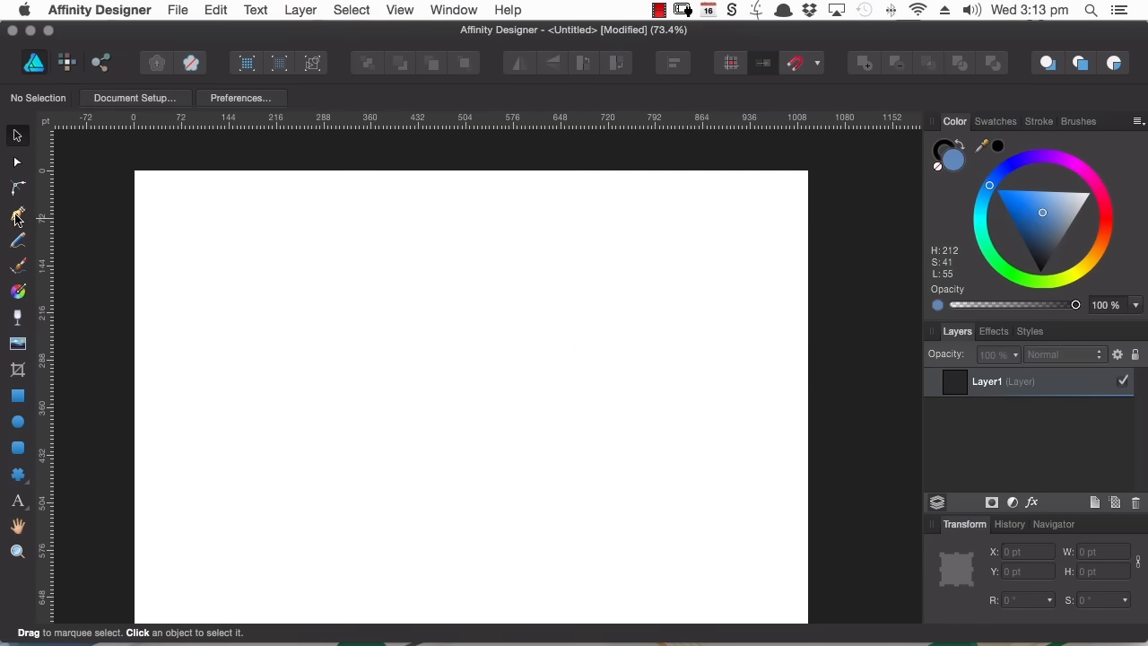
pyautogui.click(17, 214)
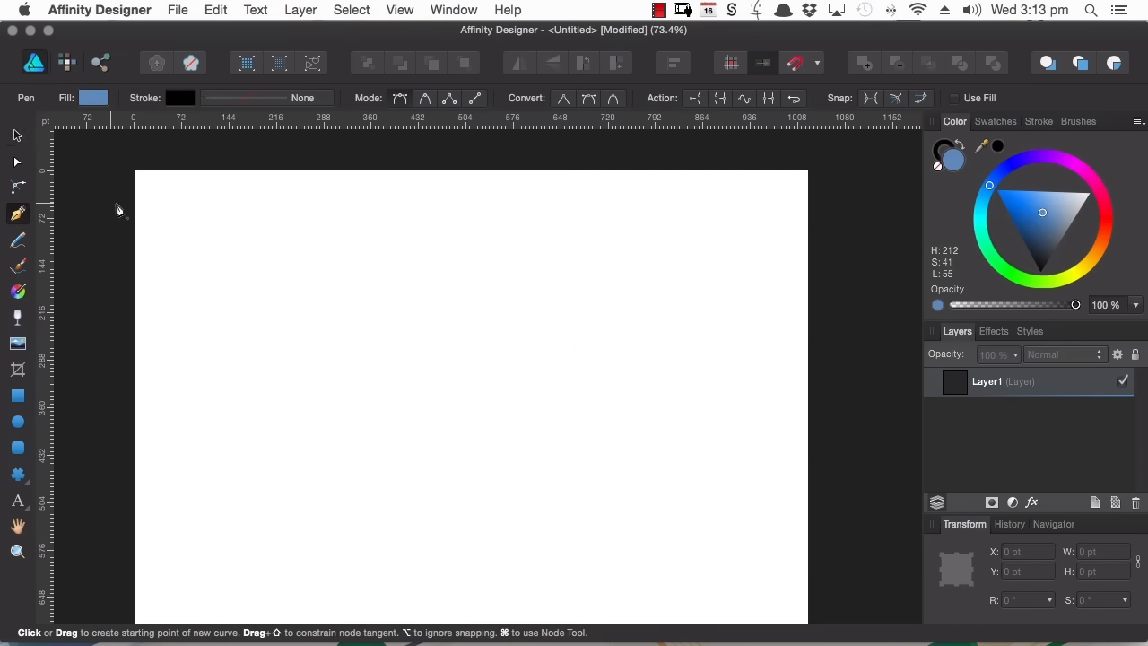
pyautogui.click(425, 100)
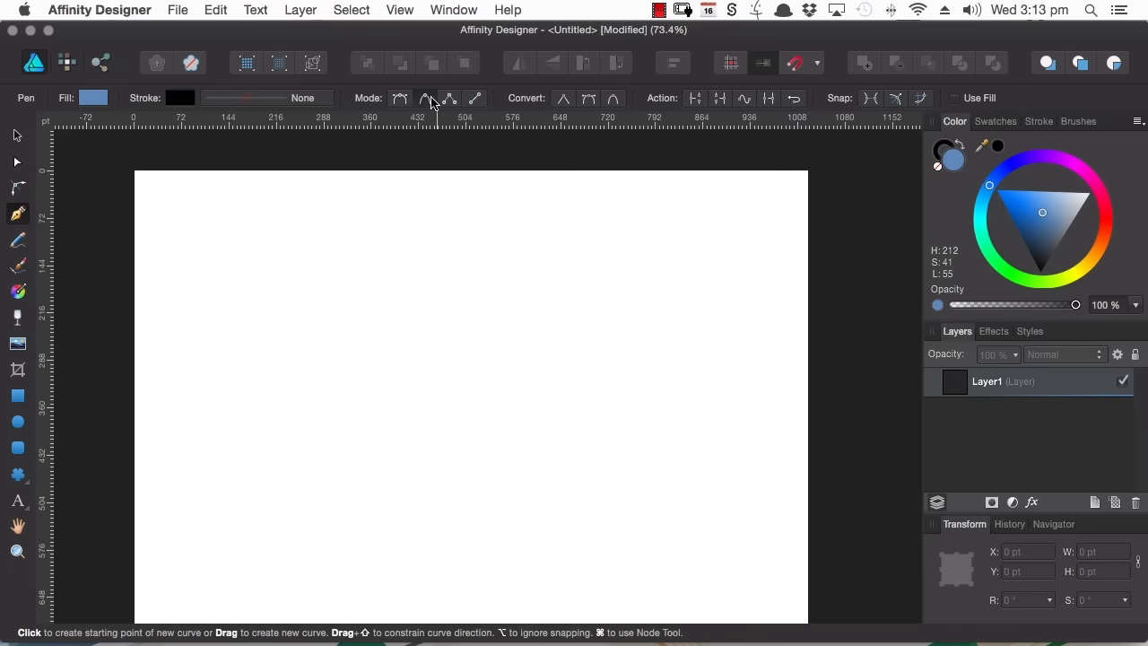
pyautogui.click(188, 230)
pyautogui.click(306, 285)
pyautogui.click(304, 358)
pyautogui.click(255, 435)
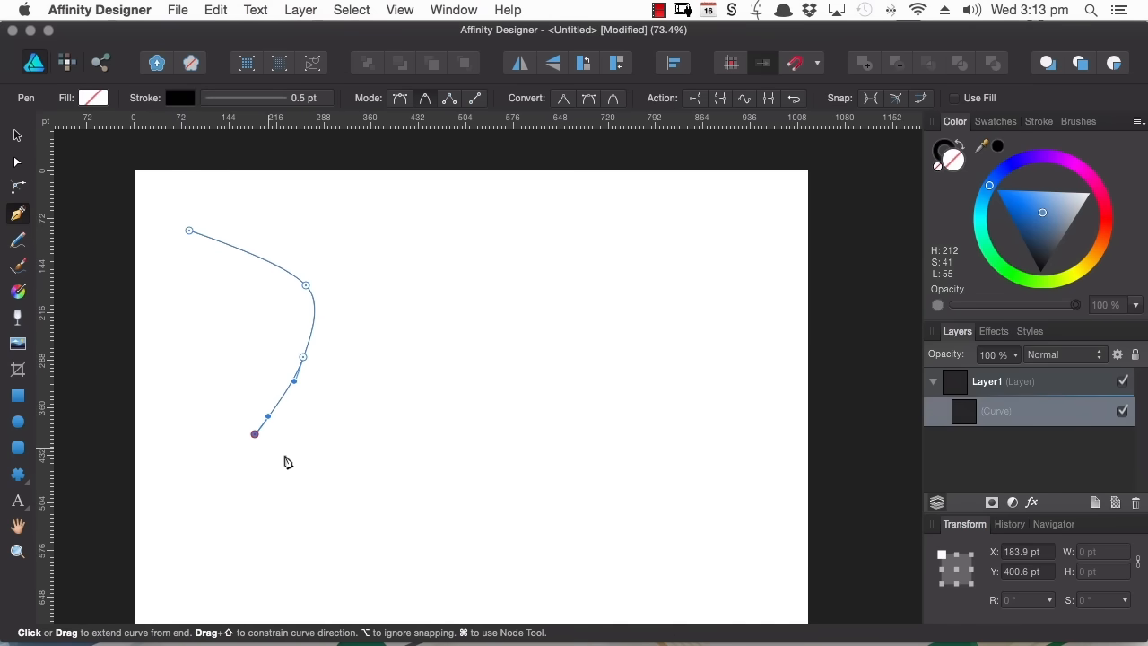
pyautogui.click(341, 487)
pyautogui.click(450, 423)
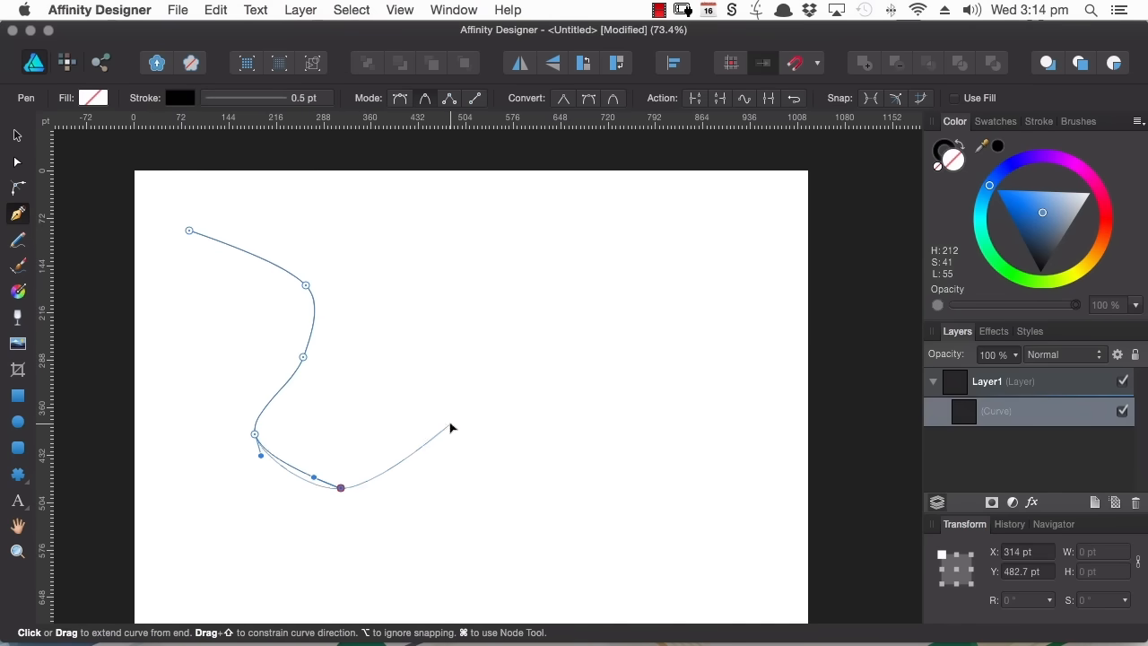
pyautogui.click(505, 321)
pyautogui.click(464, 253)
pyautogui.click(370, 208)
pyautogui.click(267, 194)
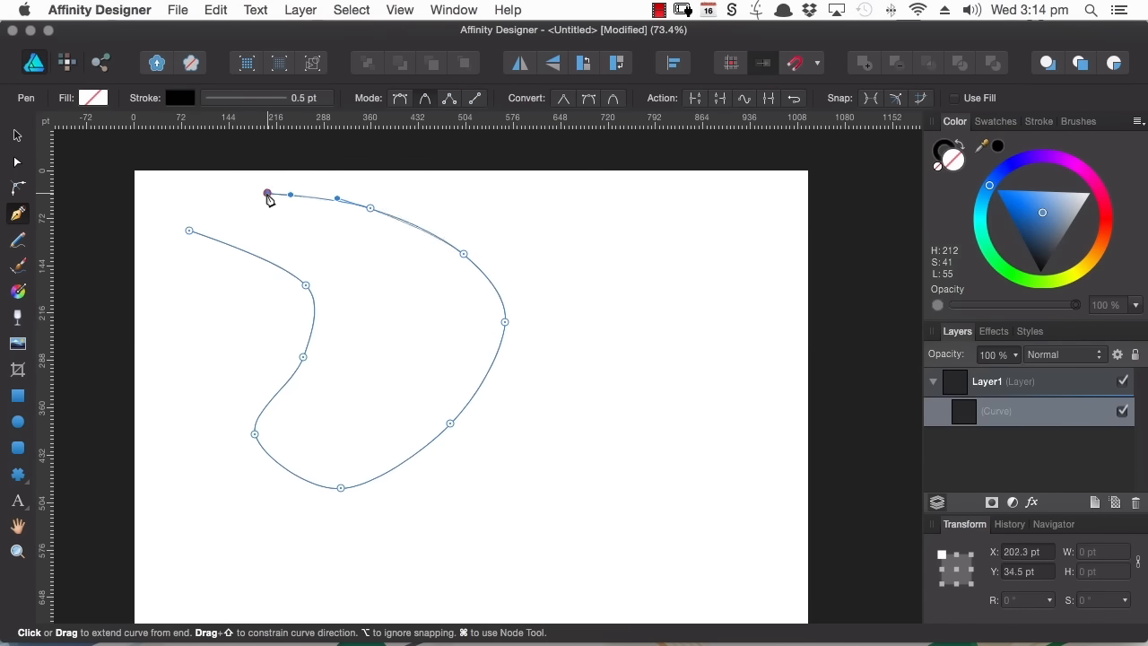
pyautogui.click(190, 232)
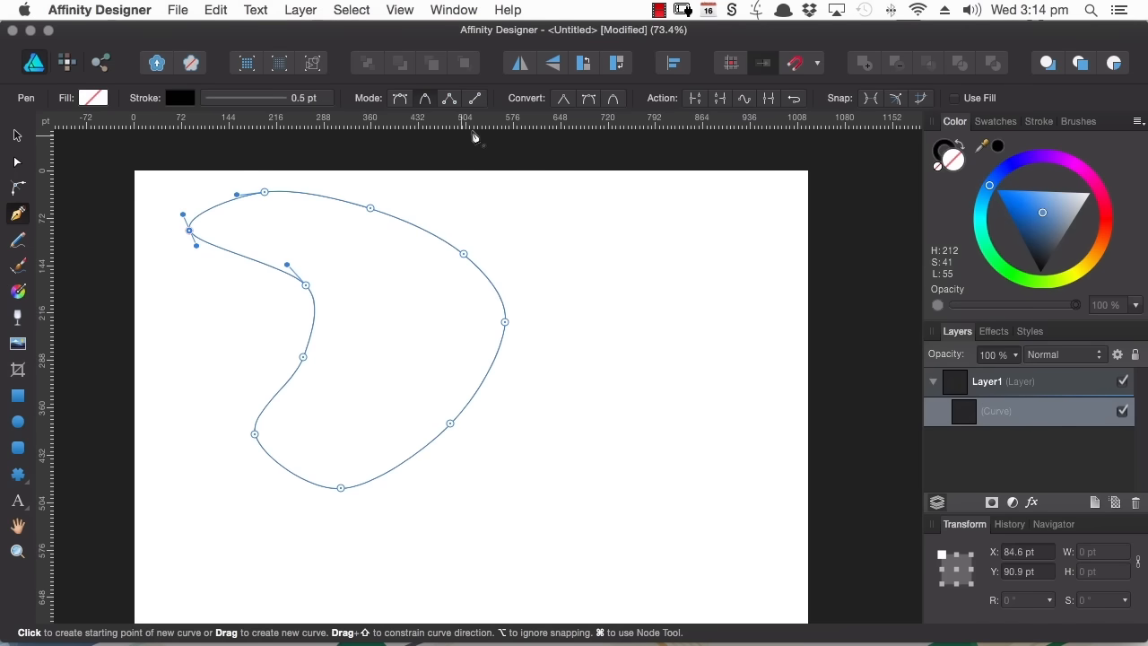
# Step: Draw a closed four-sided polygon beside the curved shape with the Pen in Polygon Mode
pyautogui.click(450, 99)
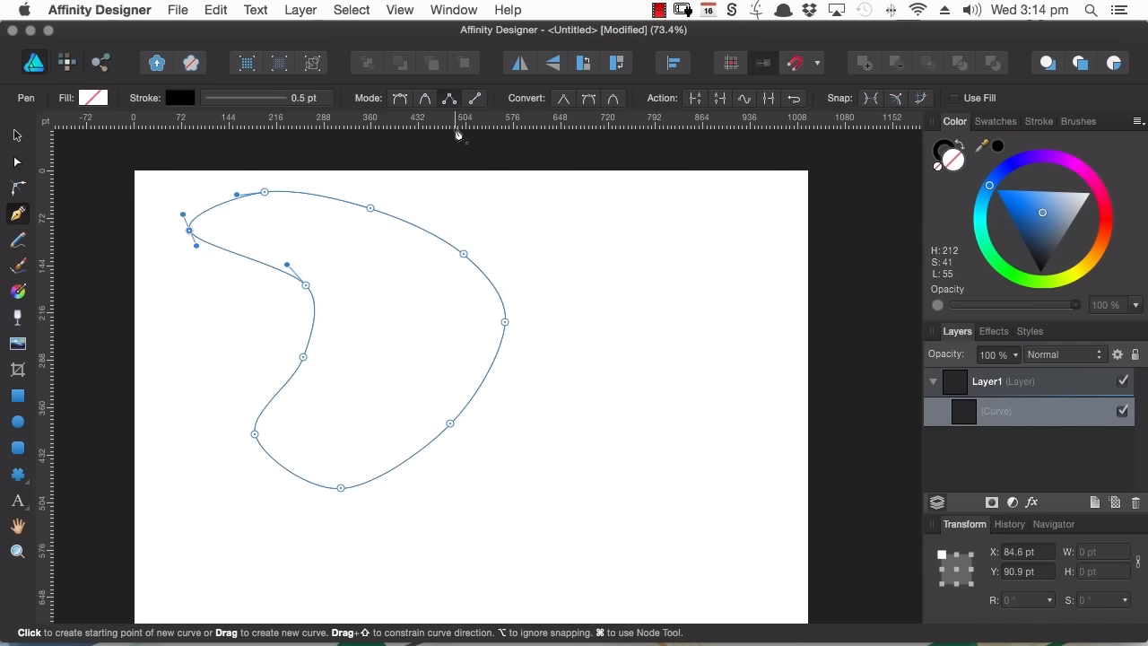
pyautogui.click(563, 215)
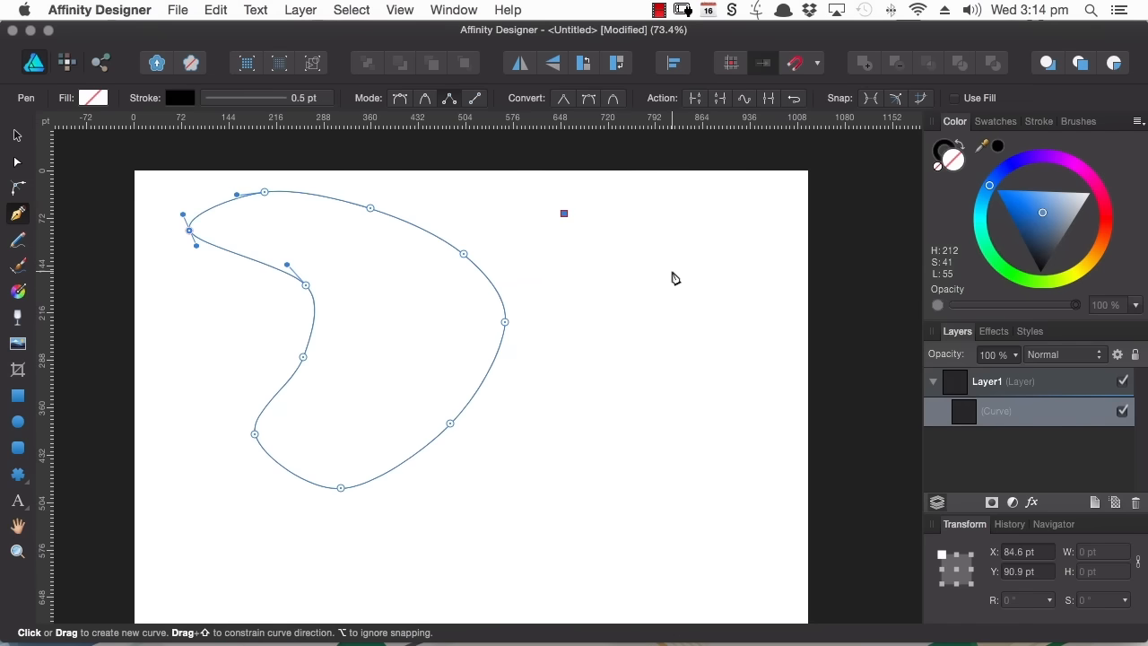
pyautogui.click(673, 273)
pyautogui.click(626, 438)
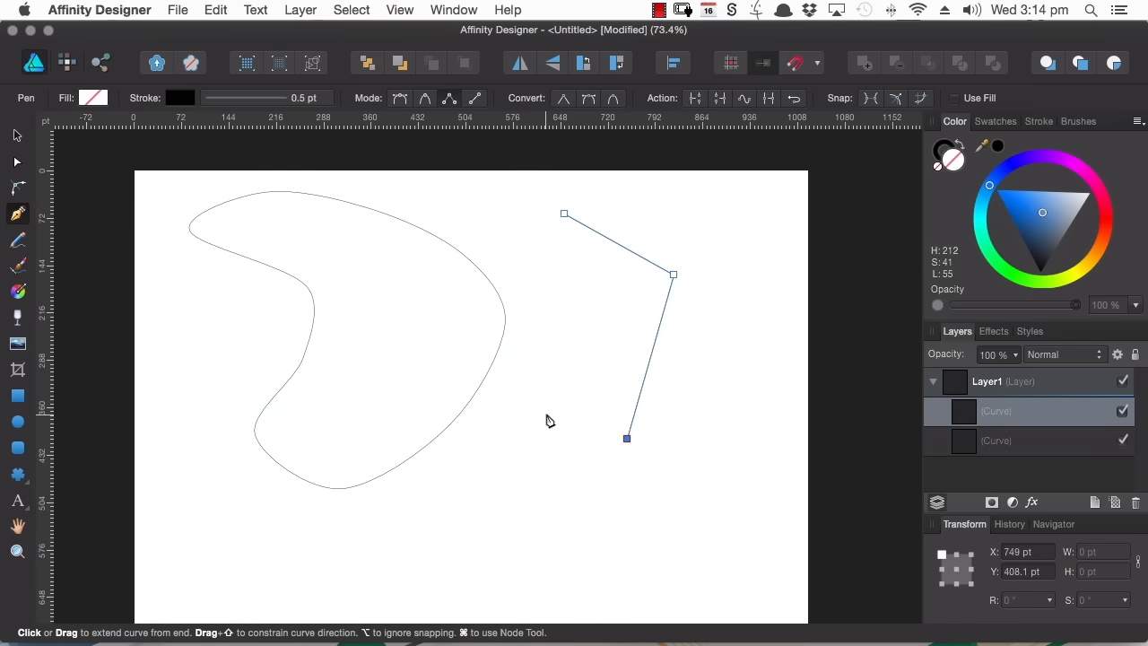
pyautogui.click(512, 414)
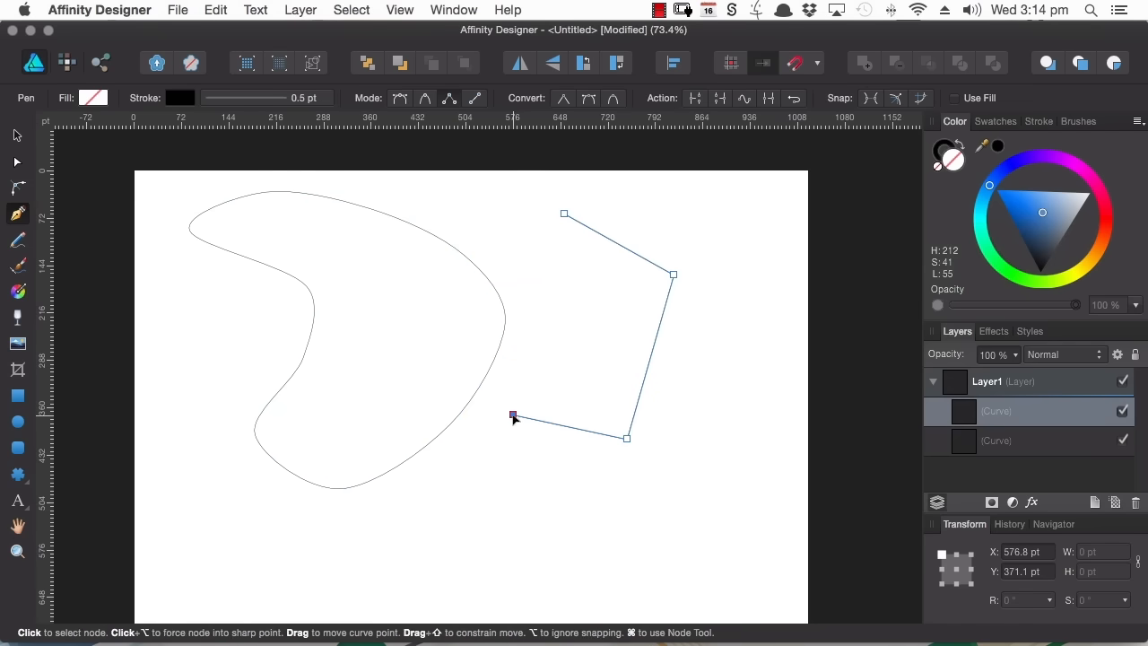
pyautogui.click(563, 214)
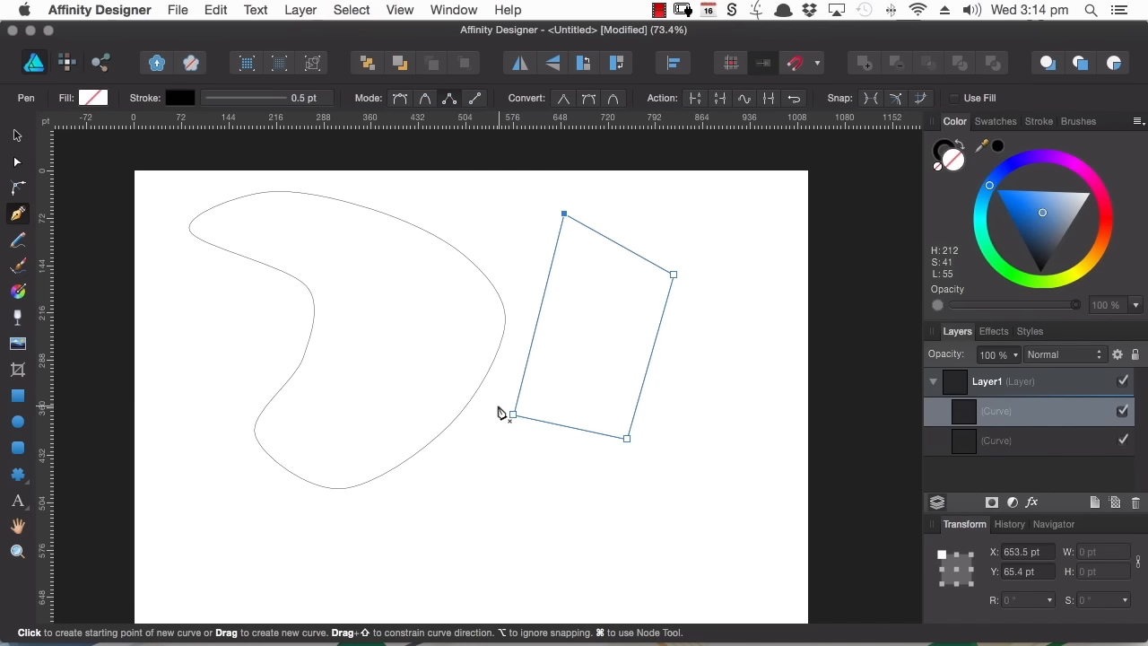
# Step: Draw a single straight line beneath the two shapes with the Pen in Line Mode
pyautogui.click(475, 100)
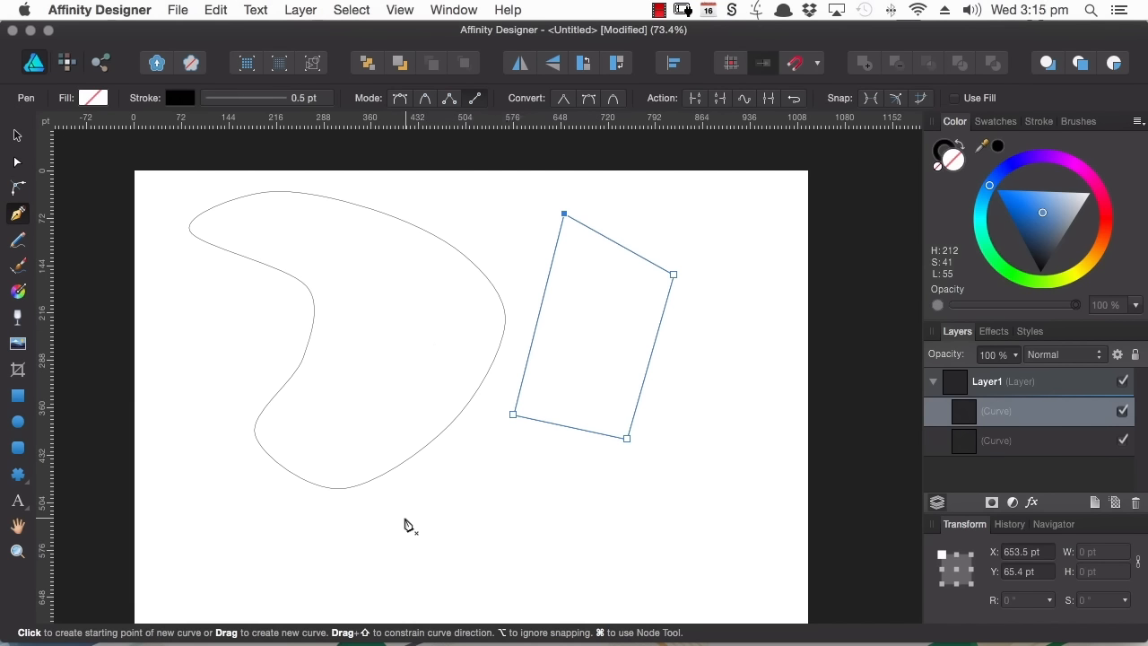
pyautogui.click(217, 541)
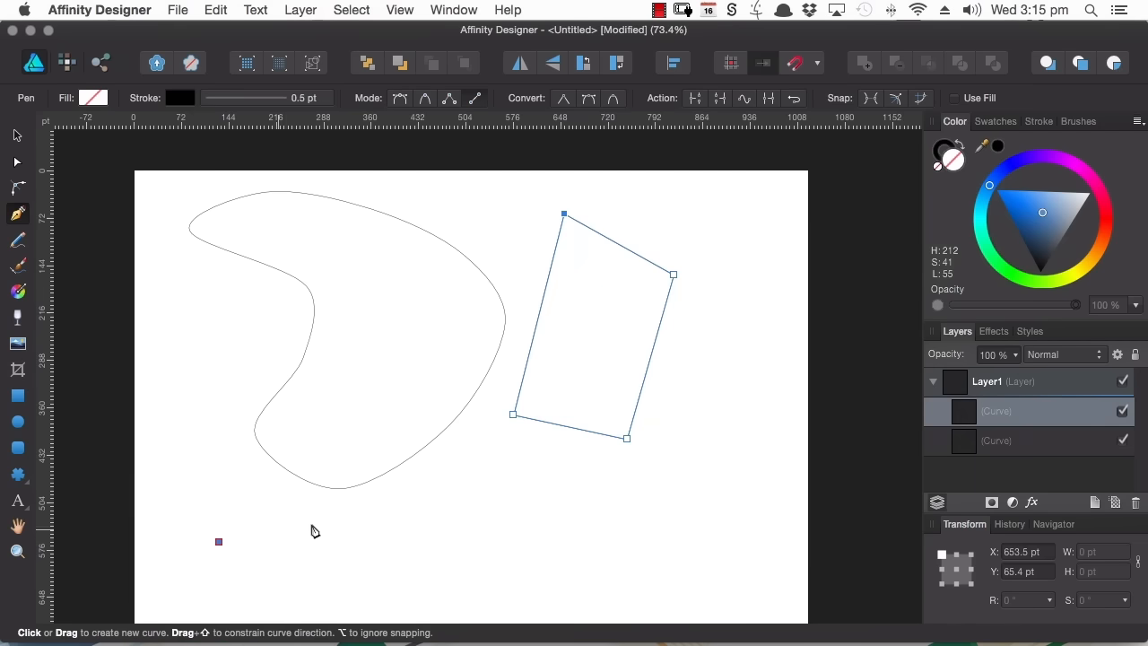
pyautogui.click(564, 516)
pyautogui.press('Escape')
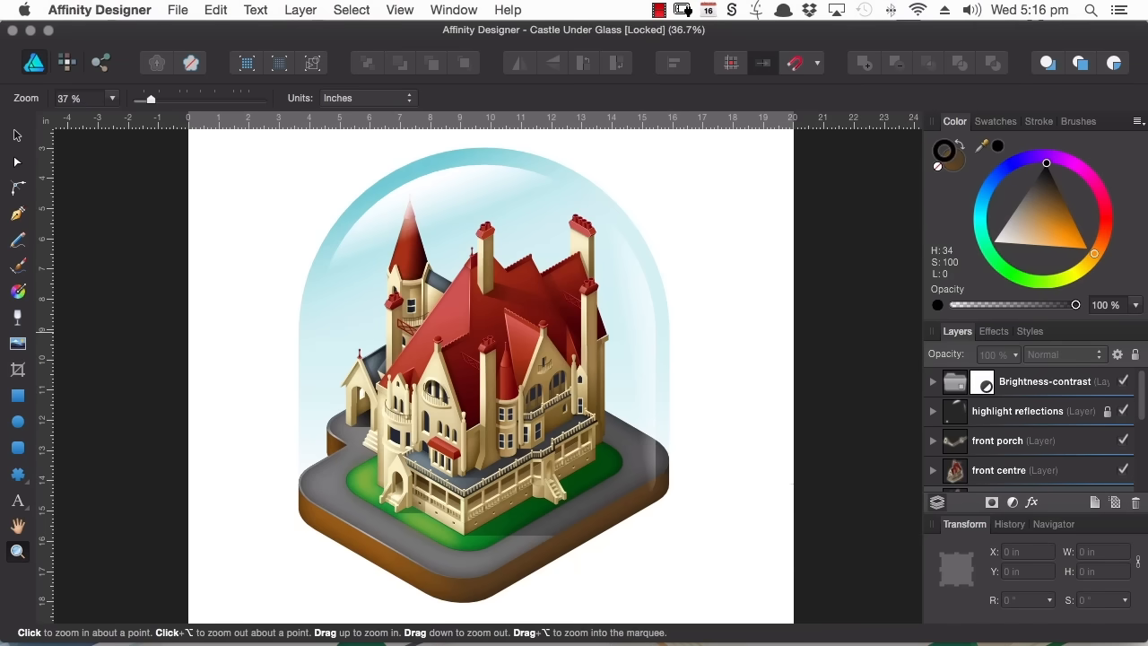
# Step: Round the peak corner of the brown gable strip on the castle with the Corner tool, to a radius of about 0.1 in
pyautogui.press('c')
pyautogui.press('z')
pyautogui.moveTo(388, 381); pyautogui.dragTo(574, 354)
pyautogui.press('space')
pyautogui.moveTo(736, 305); pyautogui.dragTo(464, 407)
pyautogui.moveTo(368, 345); pyautogui.dragTo(461, 333)
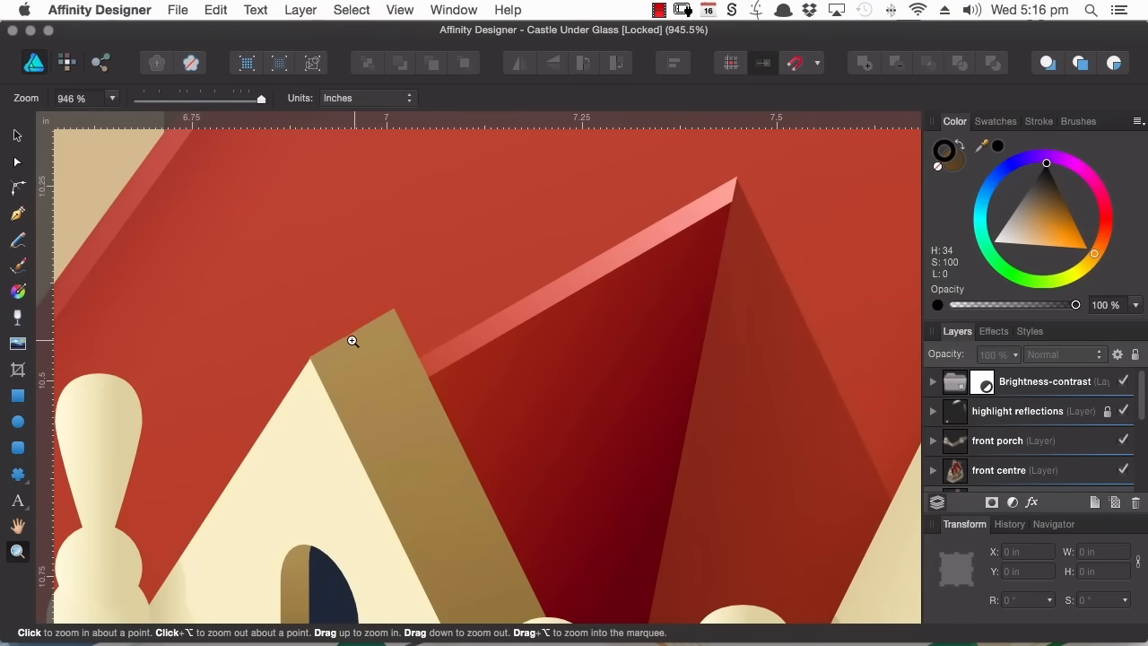
pyautogui.click(18, 188)
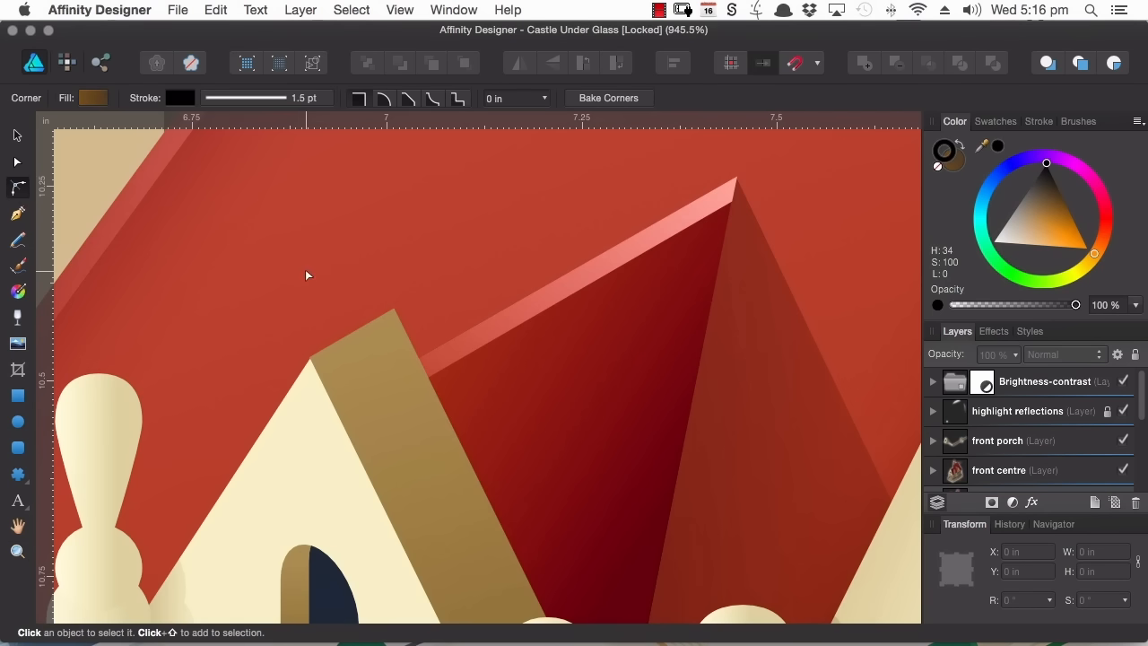
pyautogui.click(391, 332)
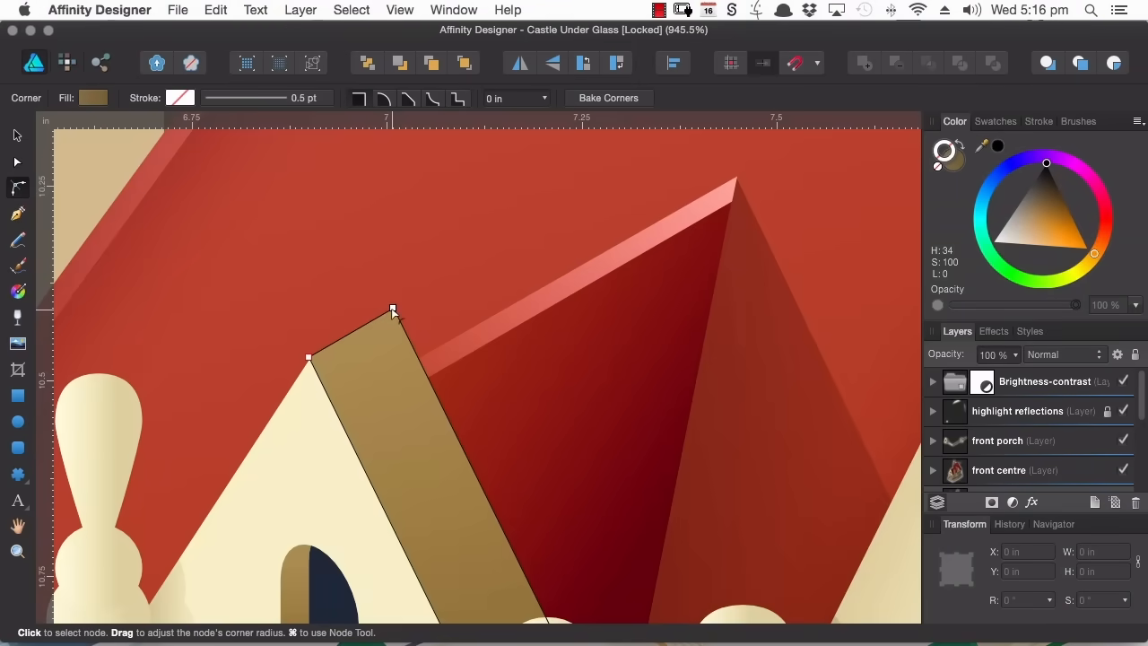
pyautogui.click(392, 309)
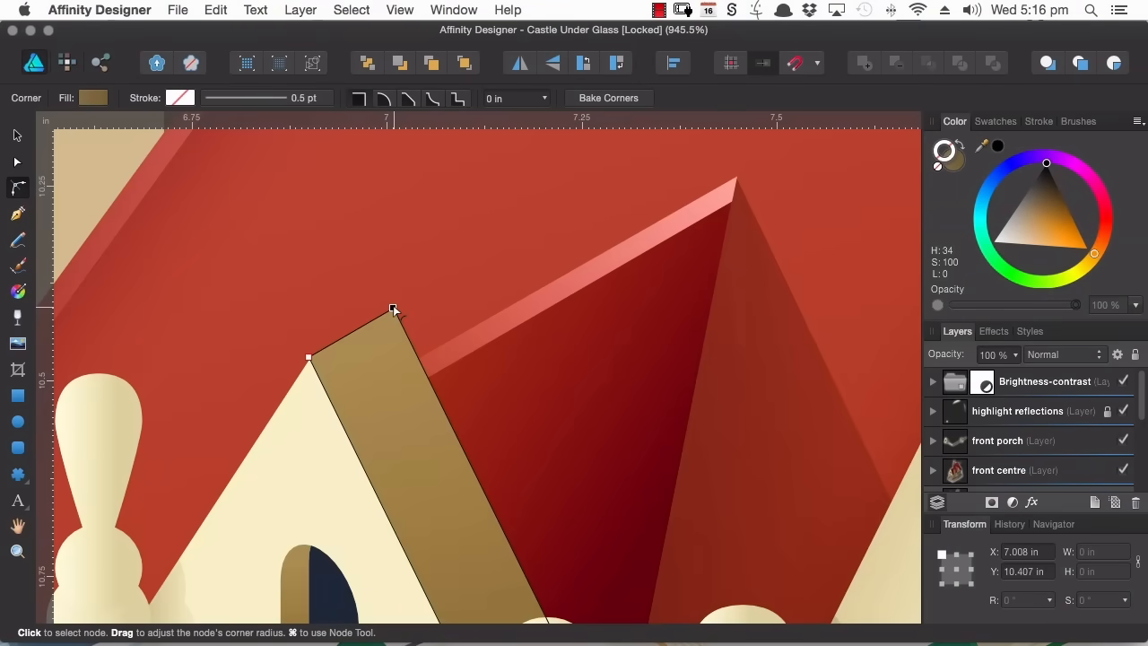
pyautogui.moveTo(392, 310); pyautogui.dragTo(370, 360)
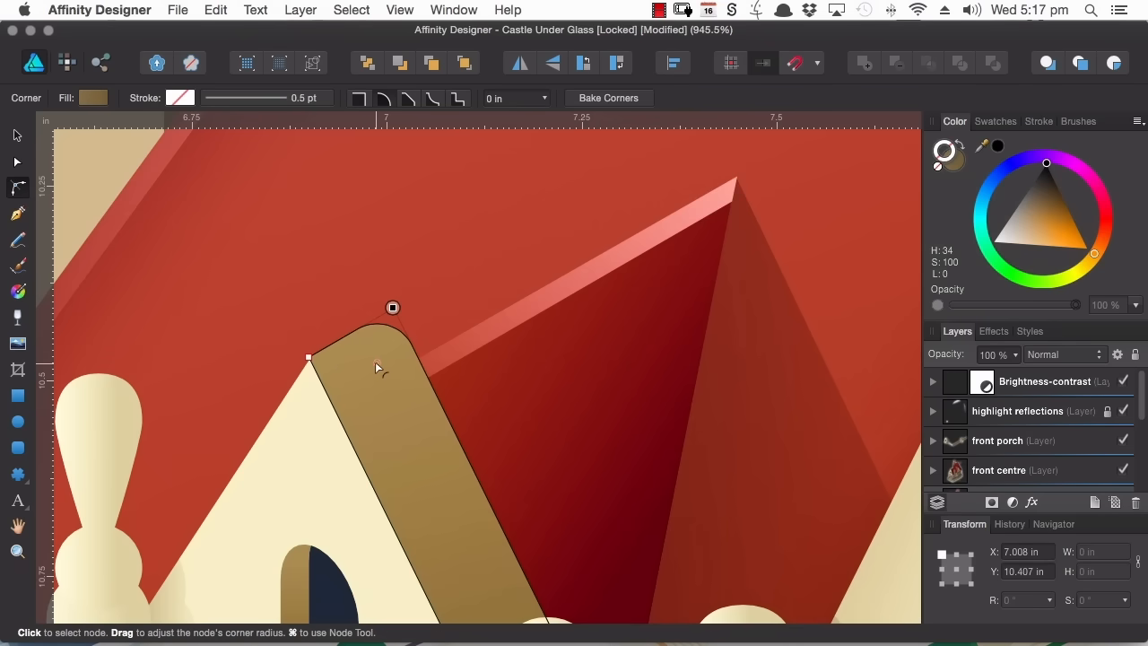
pyautogui.moveTo(375, 363)
pyautogui.mouseDown()
pyautogui.moveTo(388, 336)
pyautogui.moveTo(373, 358)
pyautogui.moveTo(362, 355)
pyautogui.mouseUp()
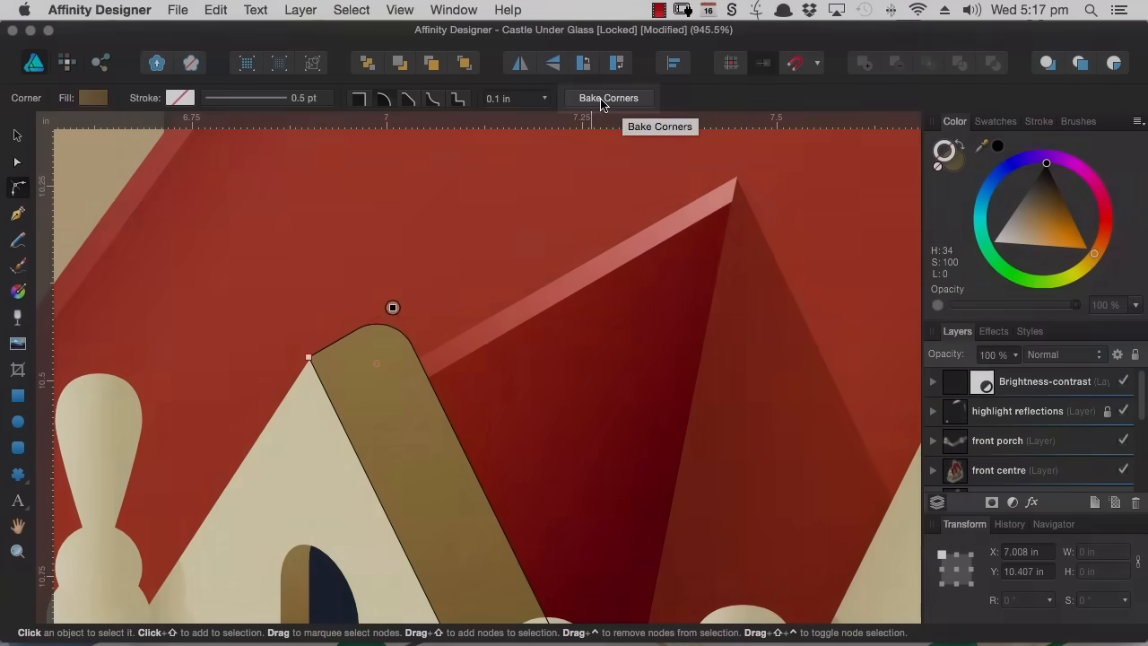
# Step: Bake the gable strip's rounded corner into the curve and marquee-select the nodes around it
pyautogui.click(601, 101)
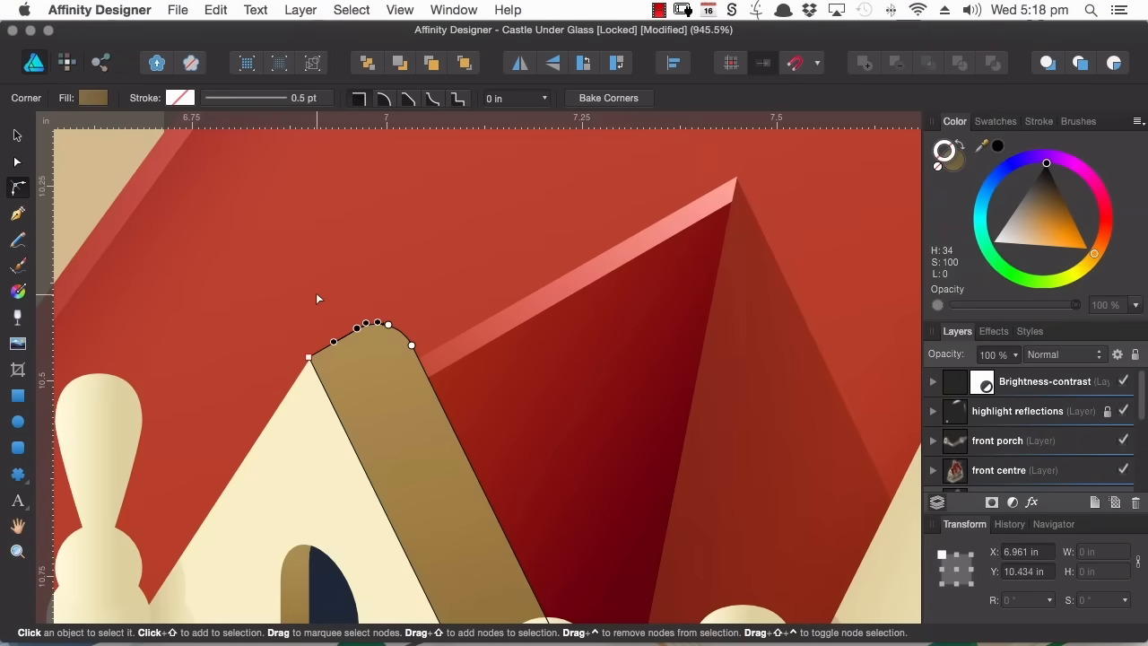
pyautogui.moveTo(262, 260); pyautogui.dragTo(476, 452)
pyautogui.press('Delete')
pyautogui.moveTo(320, 254); pyautogui.dragTo(441, 383)
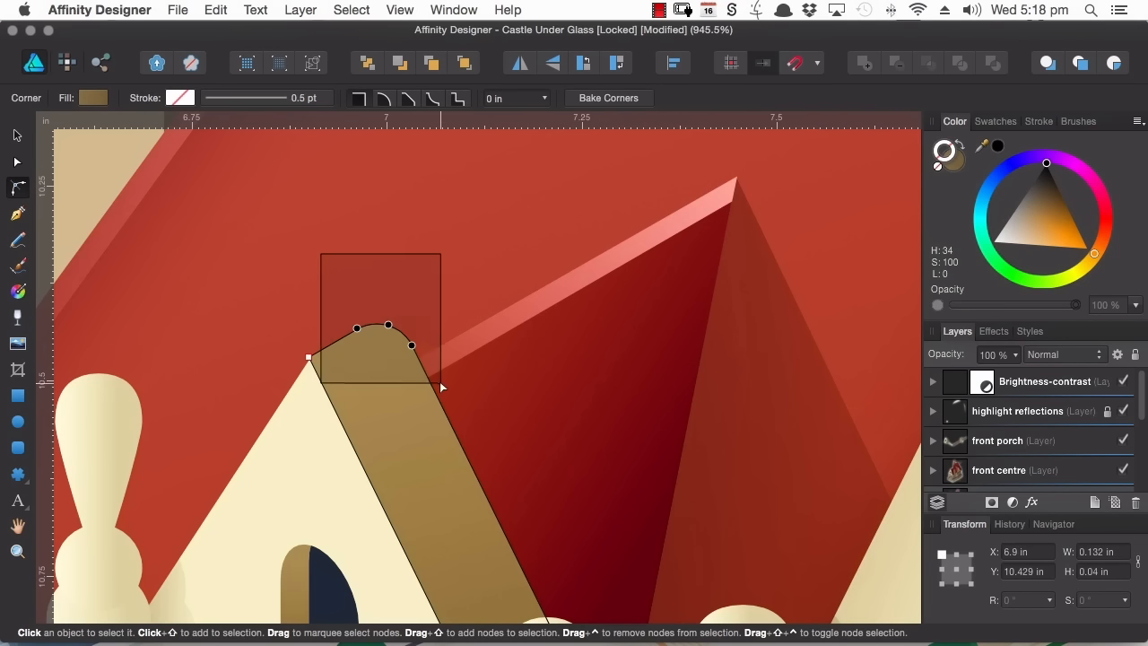
pyautogui.moveTo(440, 383); pyautogui.dragTo(440, 383)
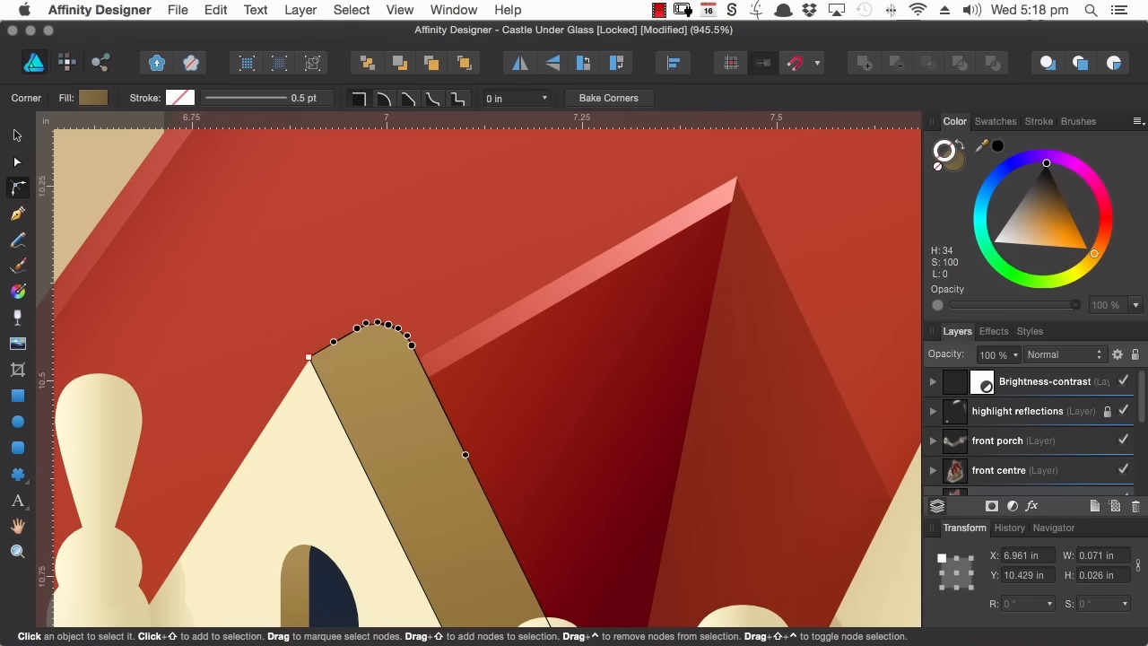
pyautogui.press('Delete')
pyautogui.moveTo(378, 322); pyautogui.dragTo(392, 307)
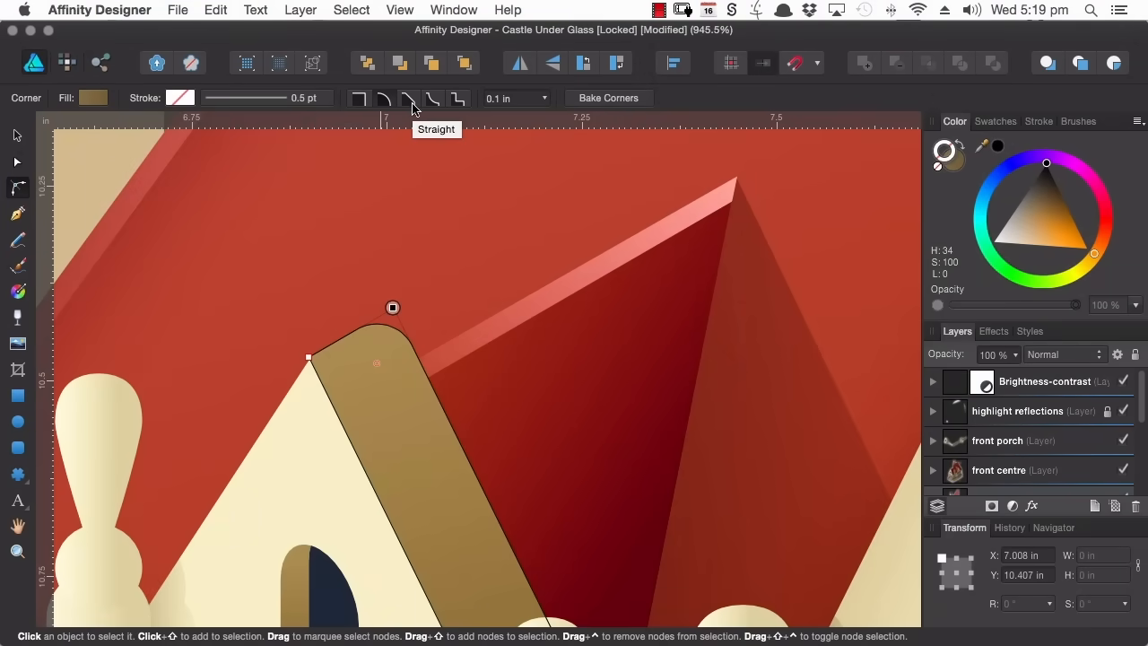
# Step: Try the Straight, Concave and Cutout corner types on the gable strip's peak and slightly reduce the cutout's radius
pyautogui.click(411, 105)
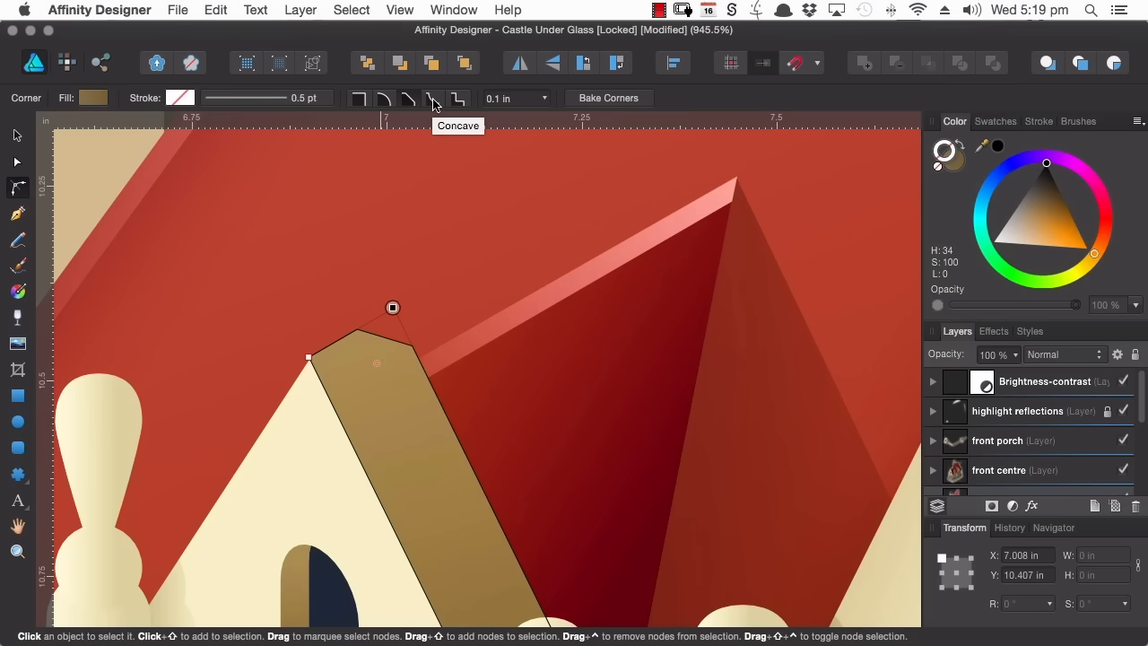
pyautogui.click(430, 101)
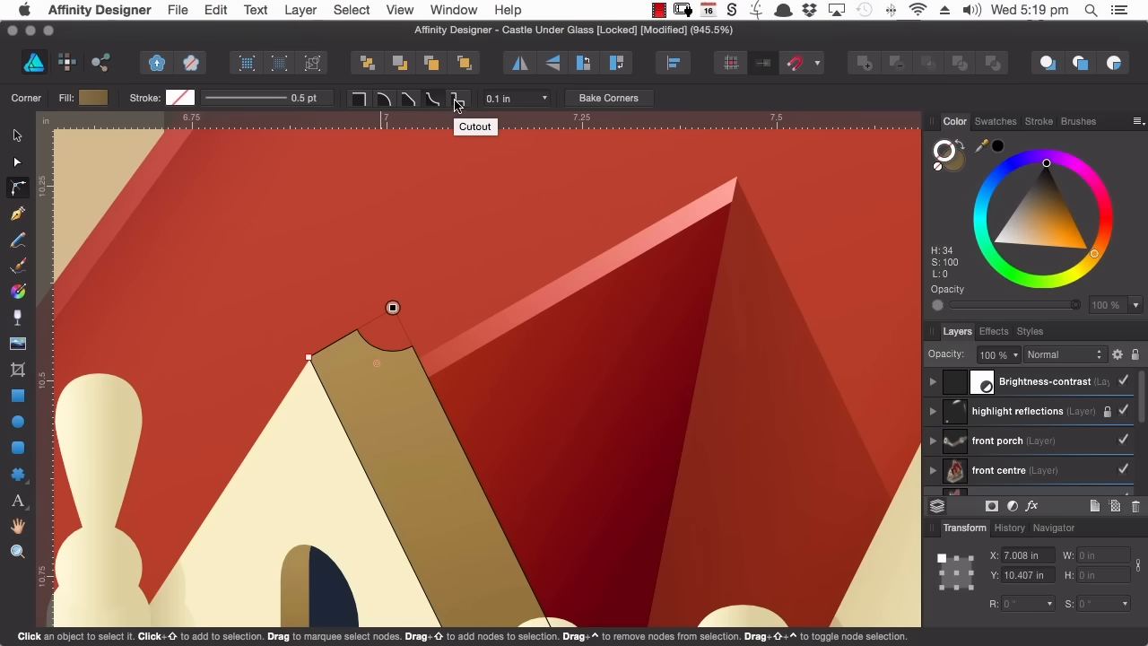
pyautogui.click(458, 101)
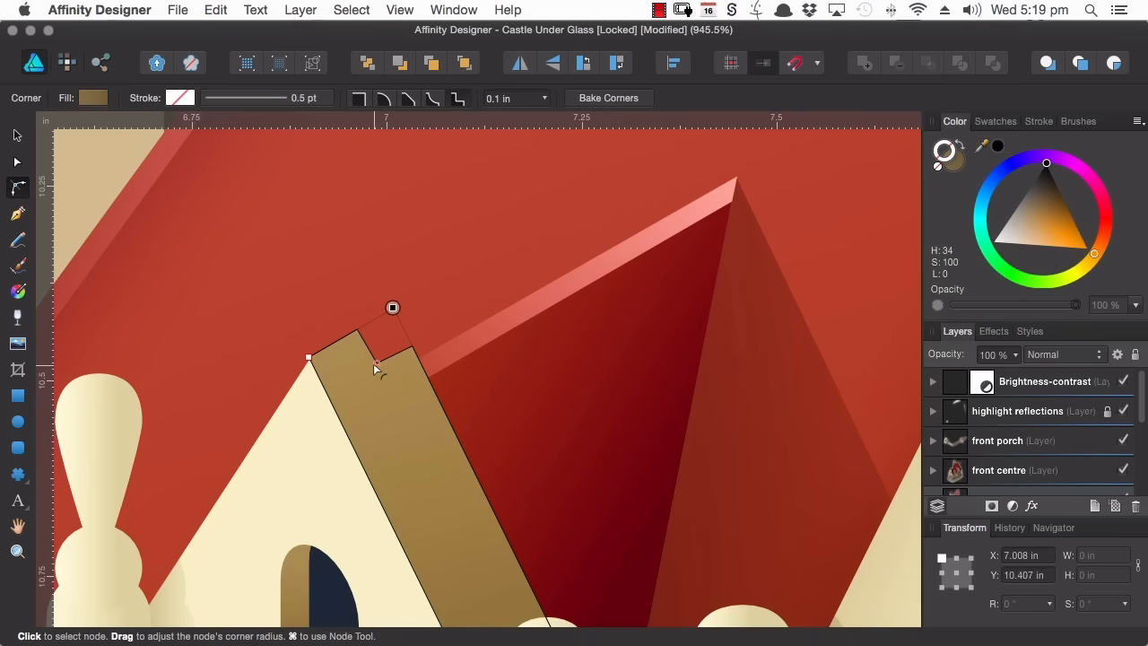
pyautogui.moveTo(379, 366)
pyautogui.mouseDown()
pyautogui.moveTo(371, 385)
pyautogui.moveTo(382, 352)
pyautogui.mouseUp()
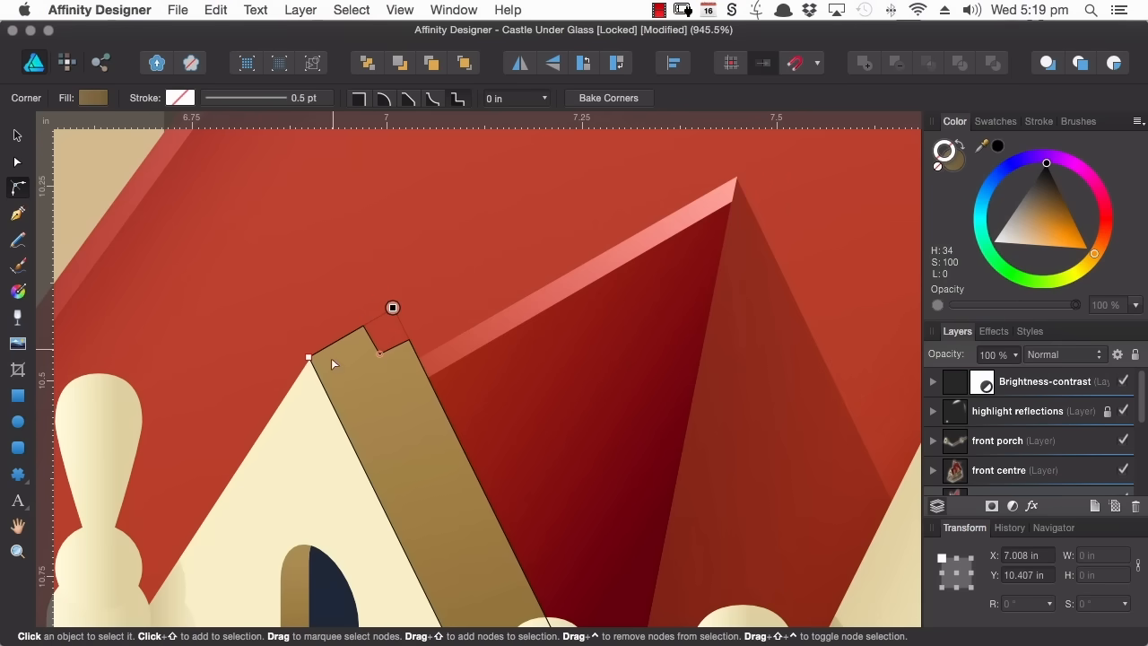
# Step: Enlarge the peak corner's radius slightly and compare the Straight and Rounded corner types, ending with Concave
pyautogui.click(432, 97)
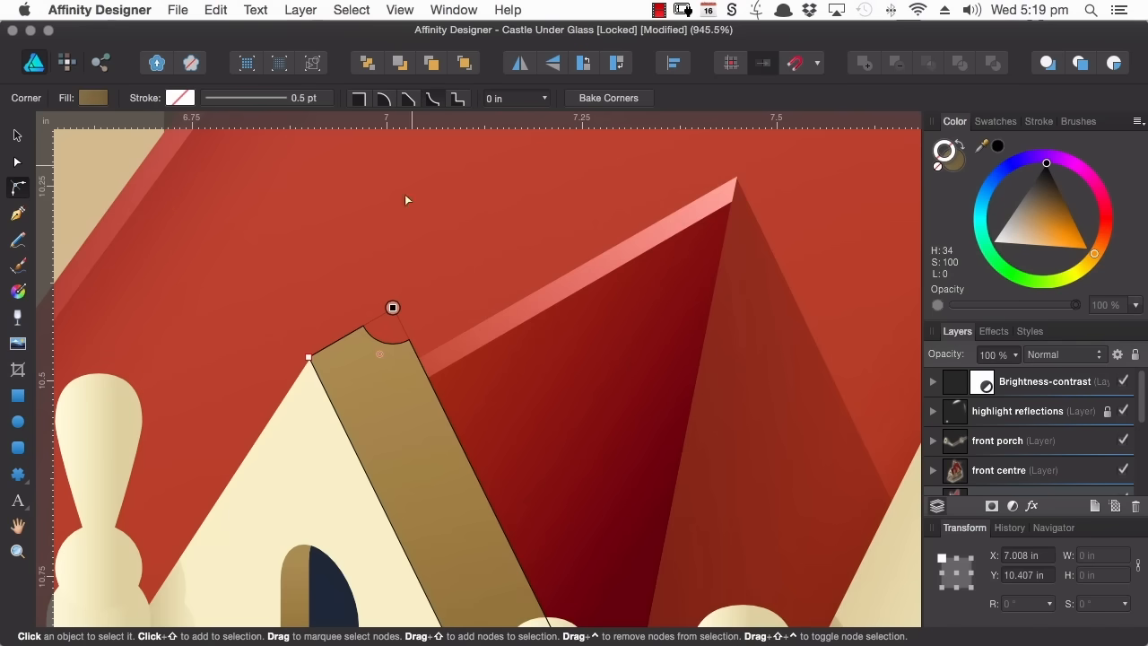
pyautogui.moveTo(381, 351)
pyautogui.mouseDown()
pyautogui.moveTo(361, 403)
pyautogui.moveTo(378, 359)
pyautogui.mouseUp()
pyautogui.click(409, 98)
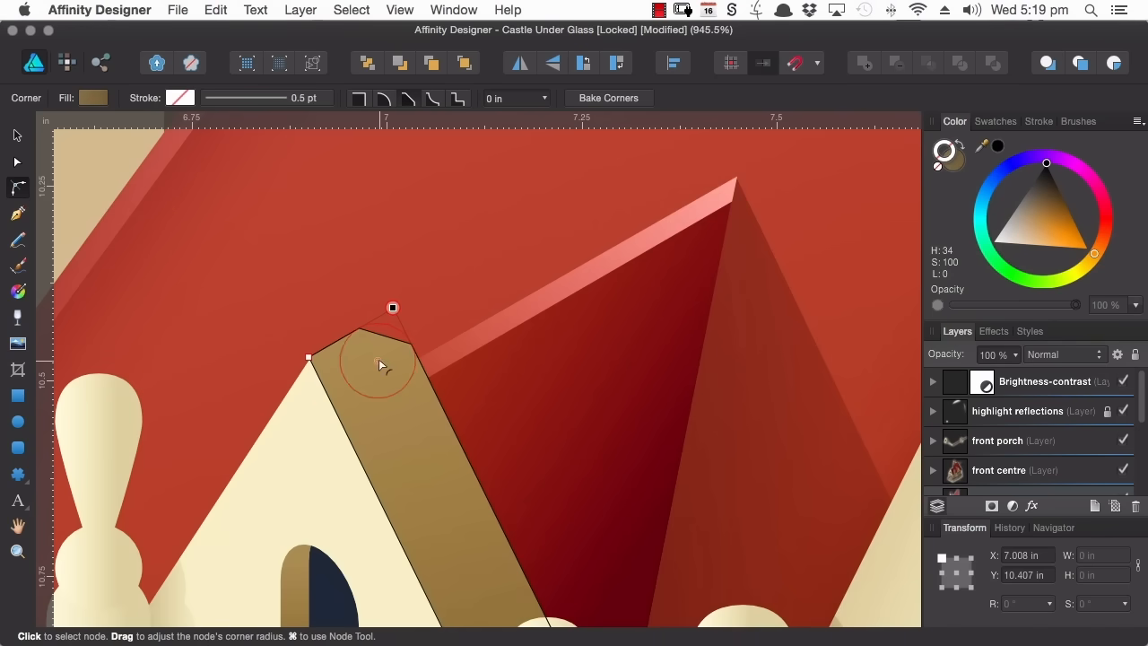
pyautogui.click(383, 99)
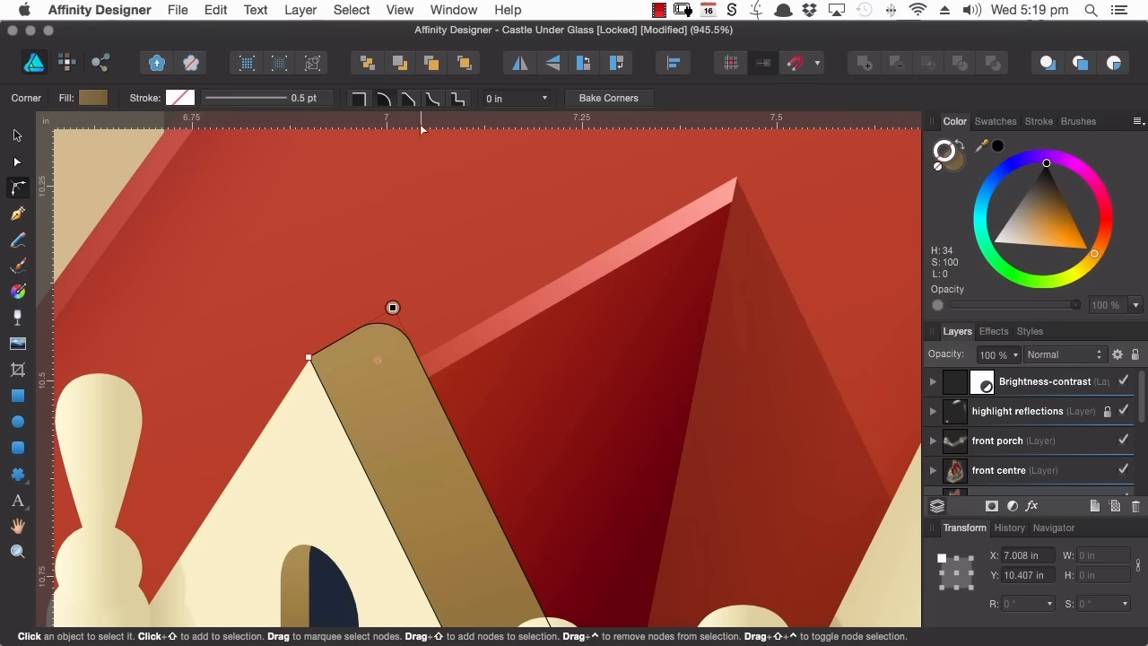
pyautogui.click(431, 98)
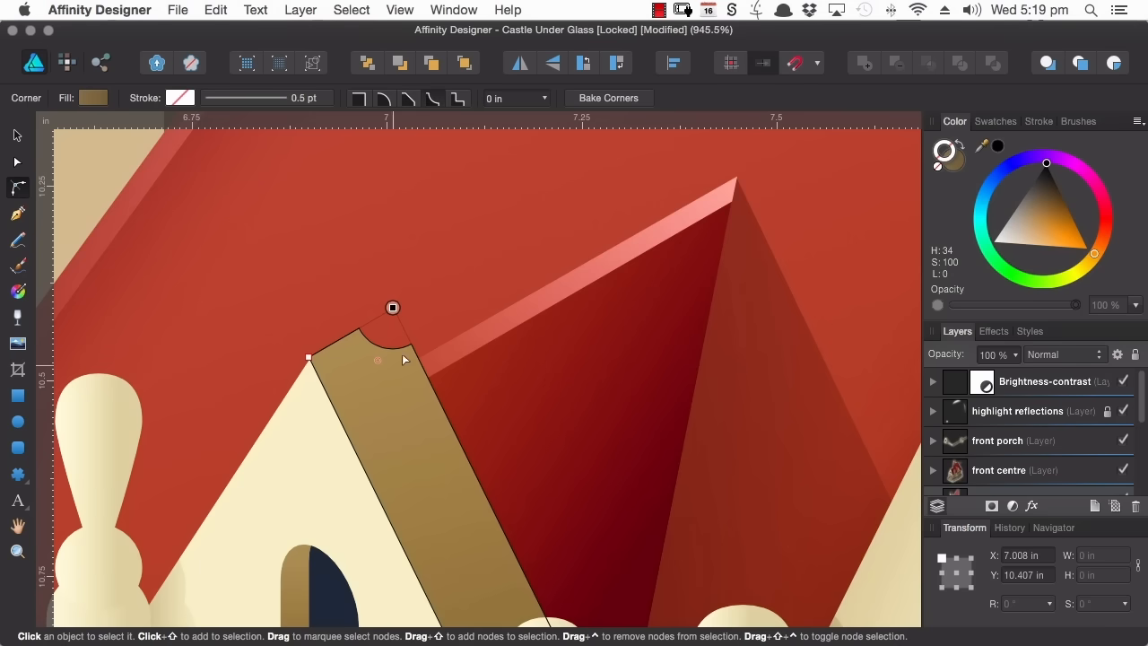
# Step: Bake the gable strip's concave corner into the curve and marquee-select parts of the baked arc's nodes
pyautogui.click(609, 98)
pyautogui.moveTo(444, 313); pyautogui.dragTo(404, 380)
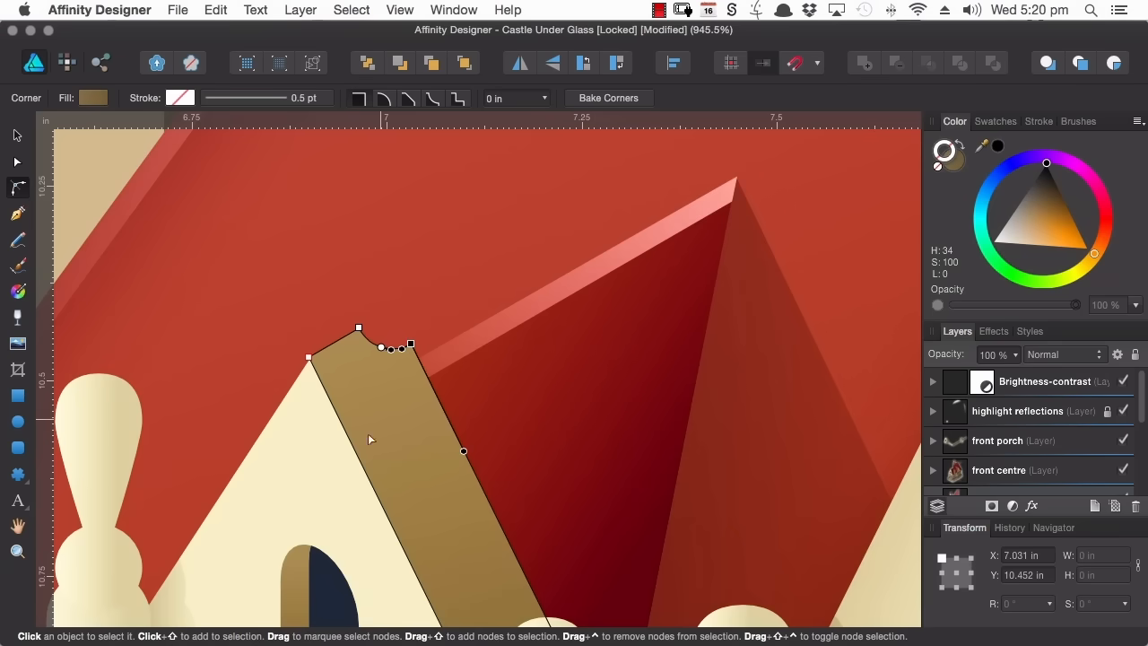
pyautogui.moveTo(391, 321); pyautogui.dragTo(363, 352)
pyautogui.moveTo(372, 307); pyautogui.dragTo(339, 351)
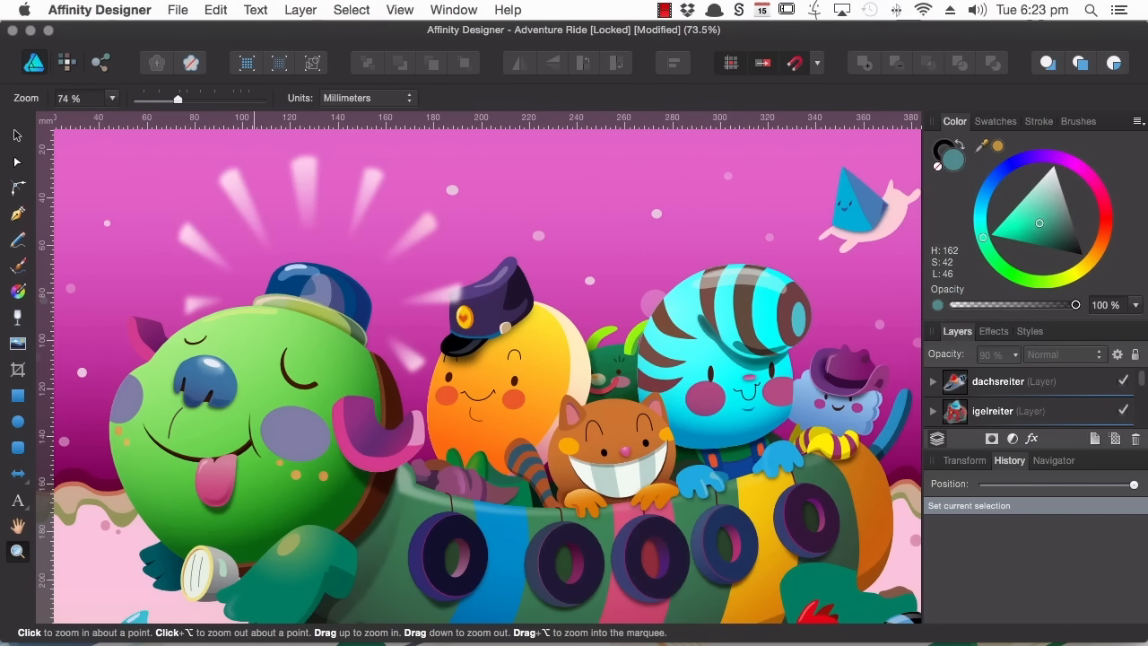
# Step: Duplicate the white light ray above the blue cap and place the copy in the empty sky near the page's upper edge
pyautogui.press('v')
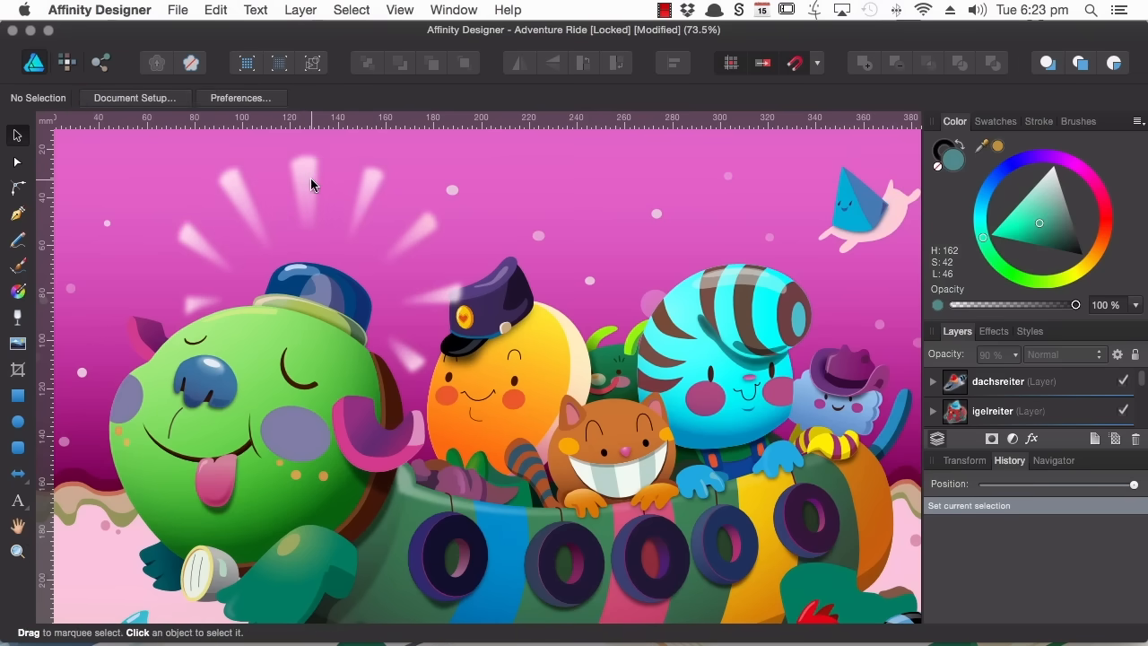
pyautogui.click(313, 182)
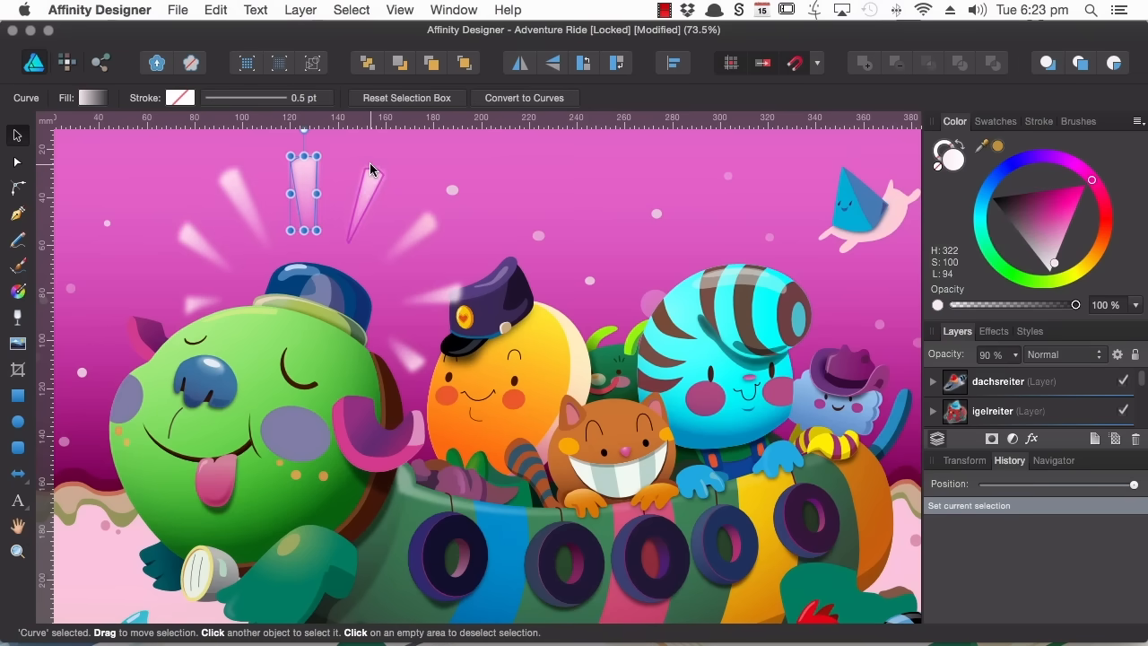
pyautogui.moveTo(310, 179); pyautogui.dragTo(607, 171)
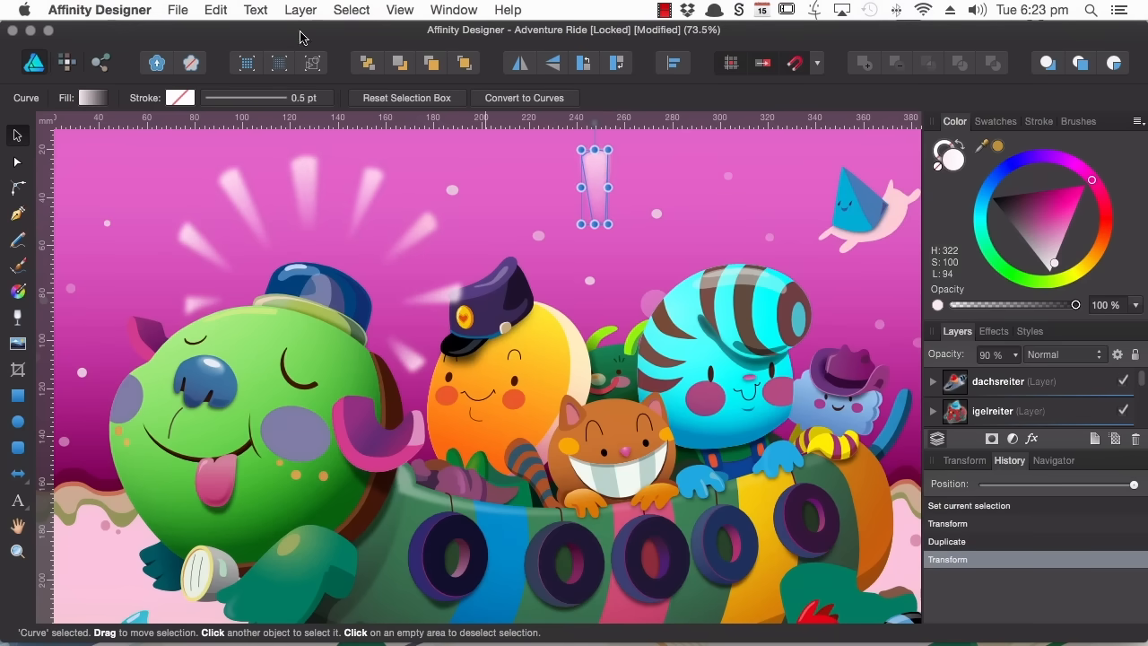
pyautogui.click(215, 11)
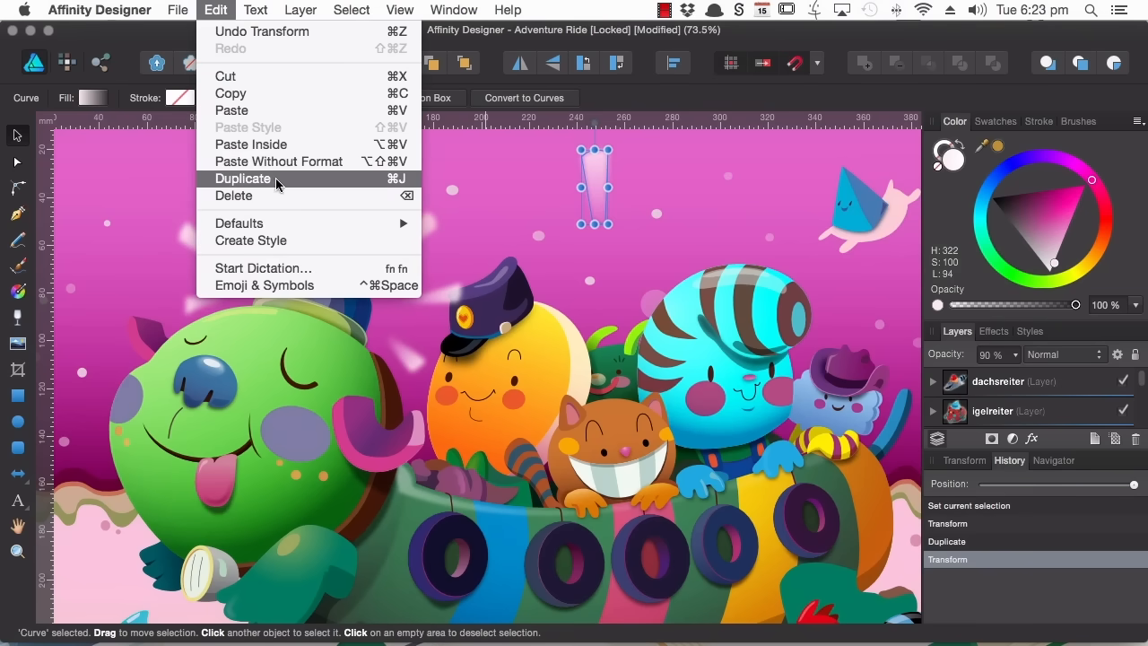
pyautogui.click(223, 14)
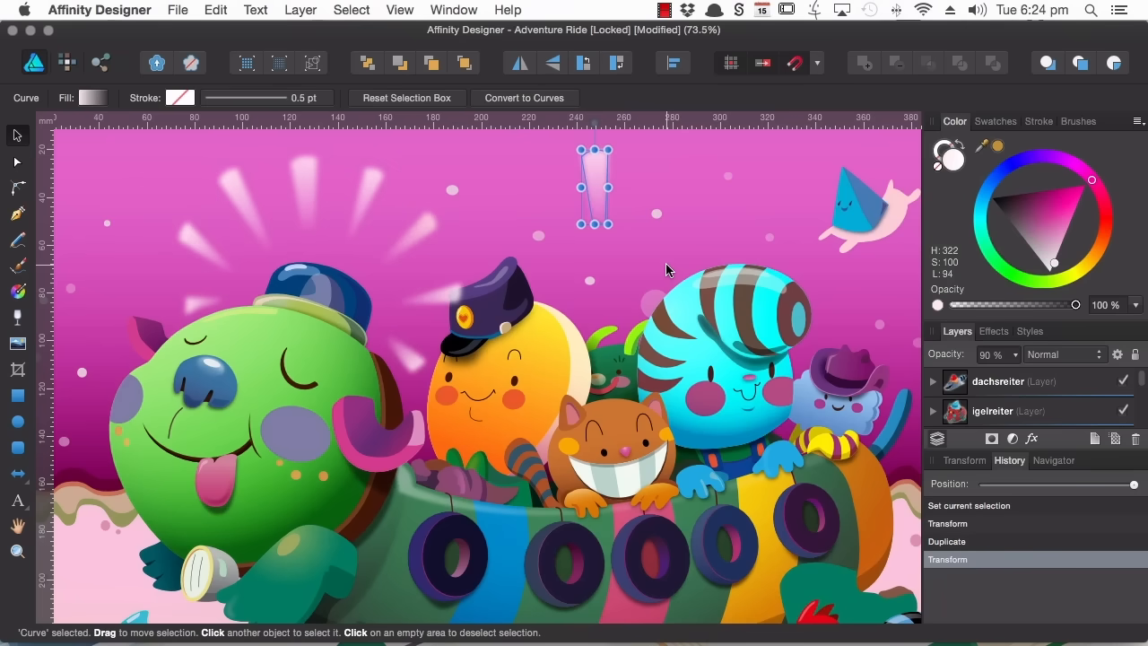
# Step: Move the copied ray farther away from the original rays, duplicate it right beside itself and rotate the duplicate clockwise
pyautogui.moveTo(593, 168); pyautogui.dragTo(731, 191)
pyautogui.press('super+space')
pyautogui.moveTo(671, 175); pyautogui.dragTo(530, 247)
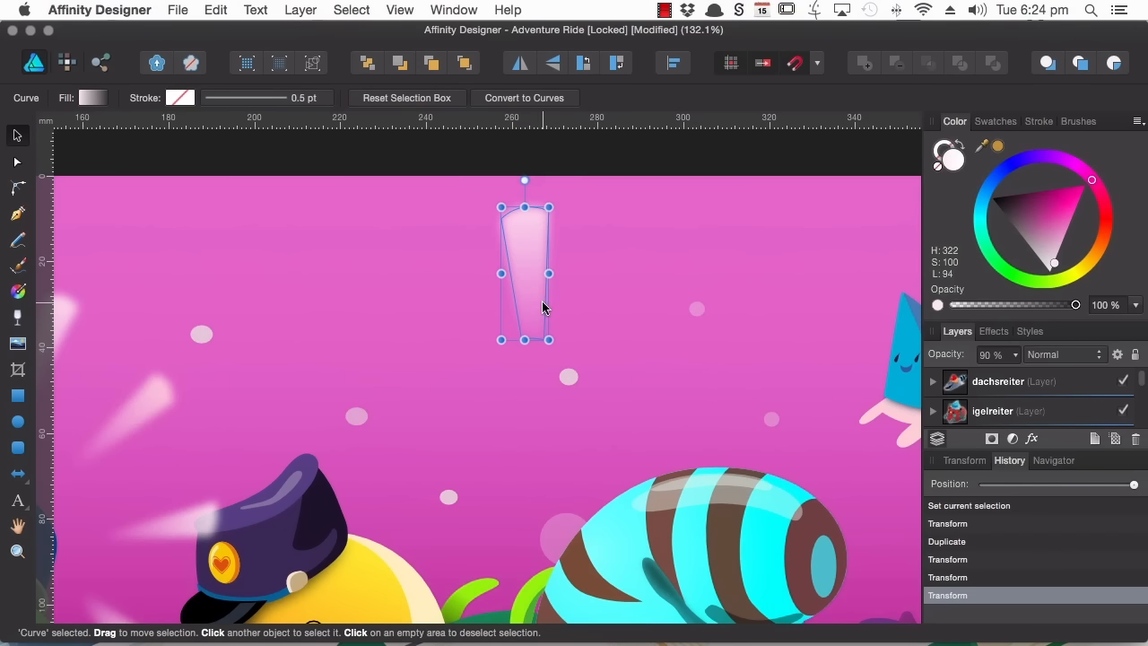
pyautogui.keyDown('alt'); pyautogui.moveTo(534, 251); pyautogui.dragTo(581, 248); pyautogui.keyUp('alt')
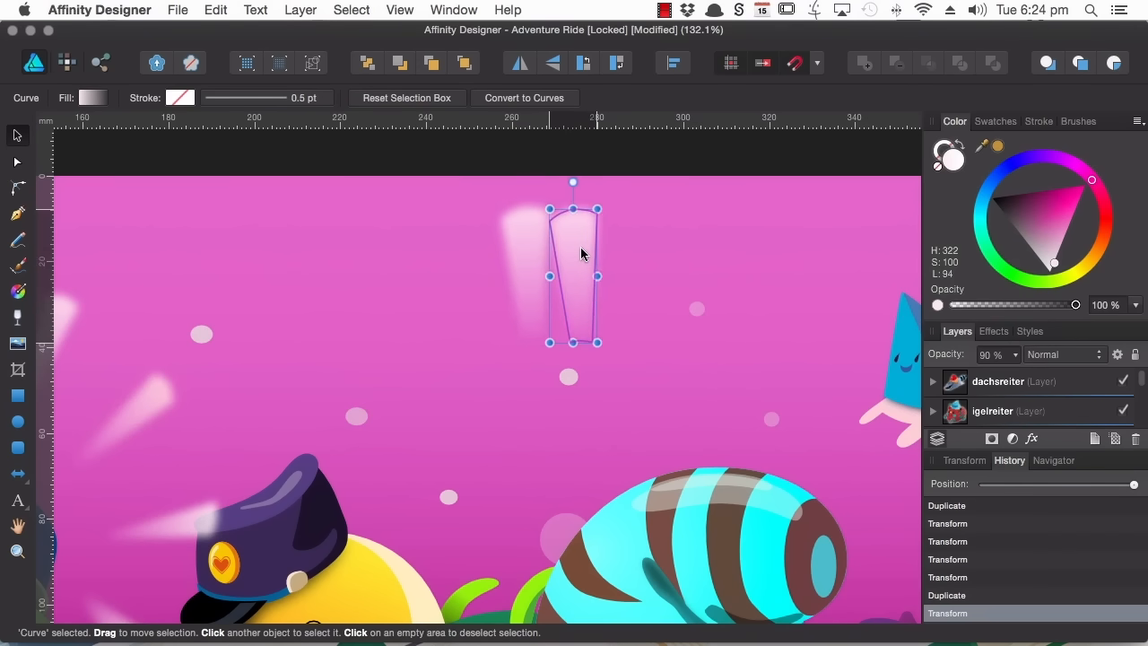
pyautogui.moveTo(600, 205); pyautogui.dragTo(636, 229)
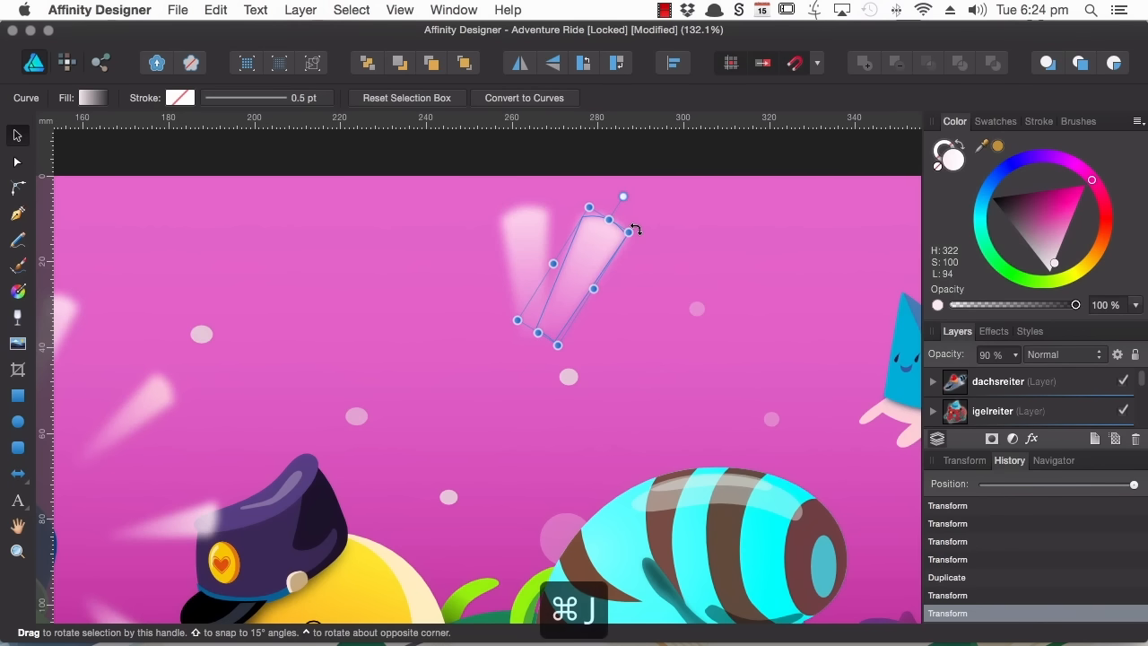
# Step: Repeat the move-and-rotate duplication of the ray several times to build a circular burst of rays
pyautogui.press('super+j')
pyautogui.press('super+j')
pyautogui.press('super+j')
pyautogui.press('super+j')
pyautogui.press('super+j')
pyautogui.press('super+j')
pyautogui.press('super+j')
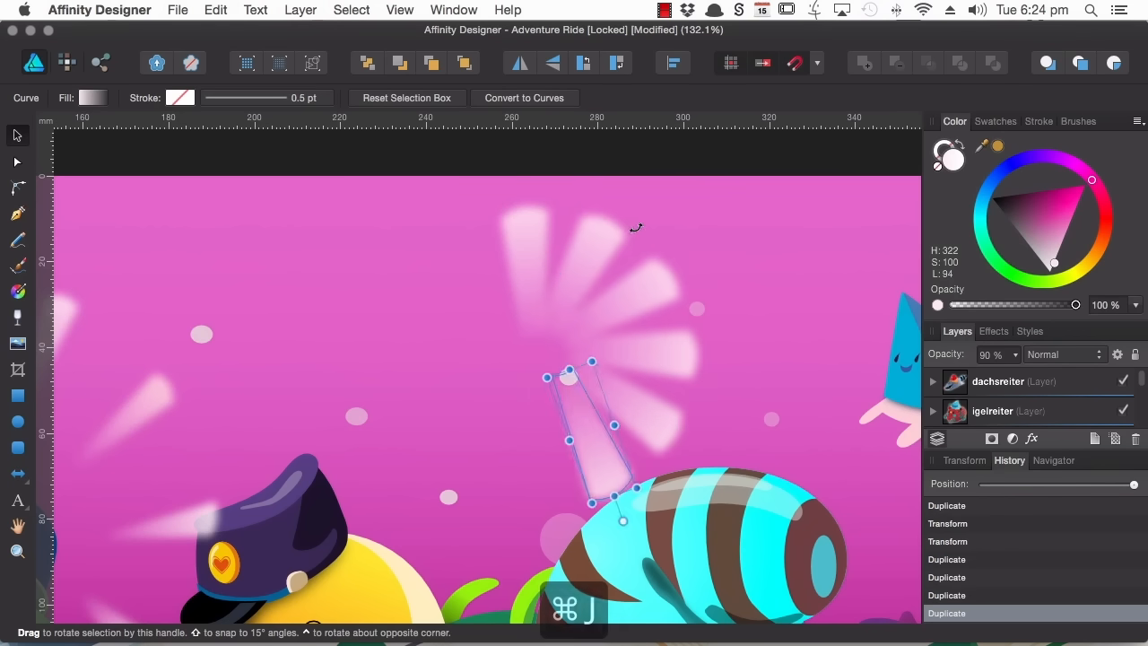
pyautogui.press('super+j')
pyautogui.press('super+j')
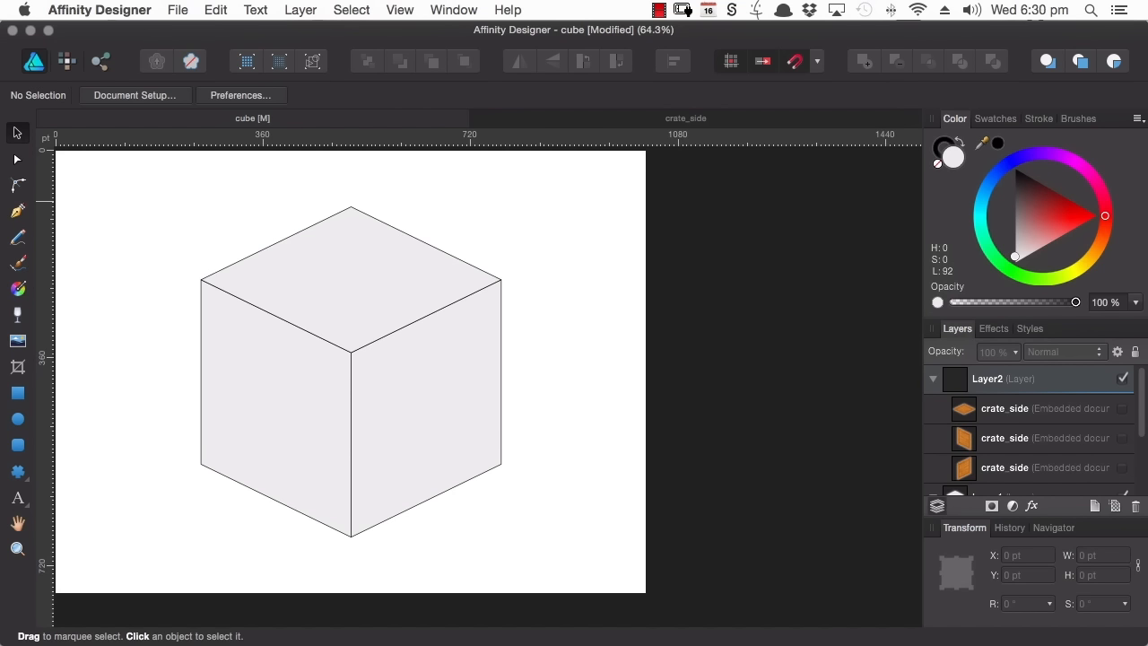
# Step: Review the crate_side artwork and place the crate_side file at its default size in the cube document
pyautogui.click(621, 124)
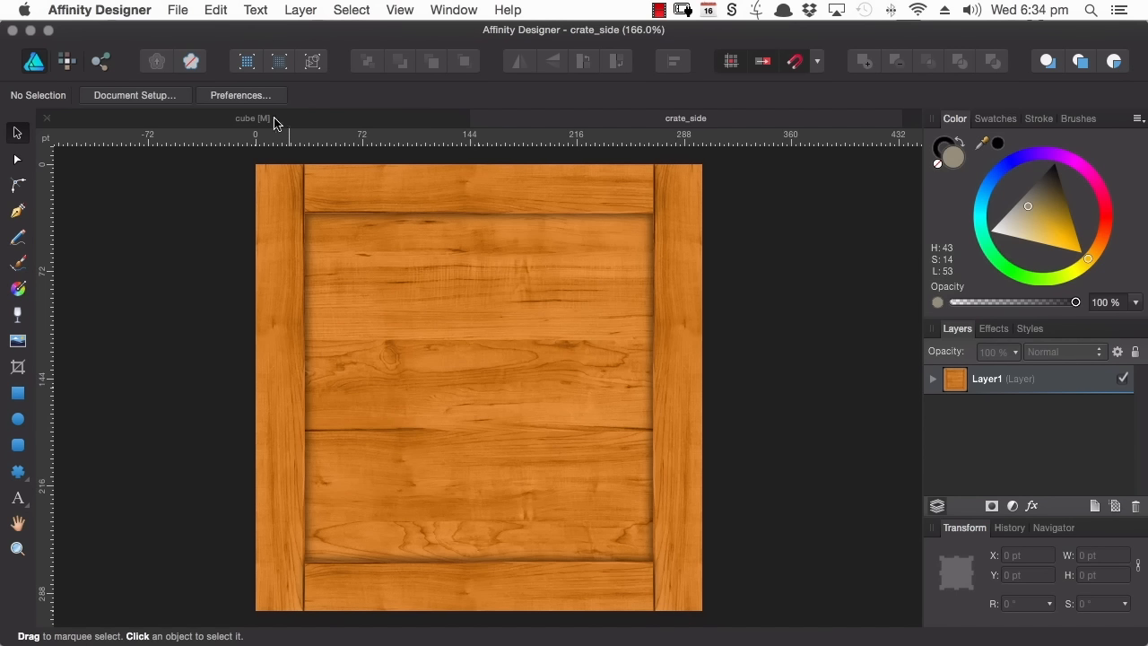
pyautogui.click(260, 119)
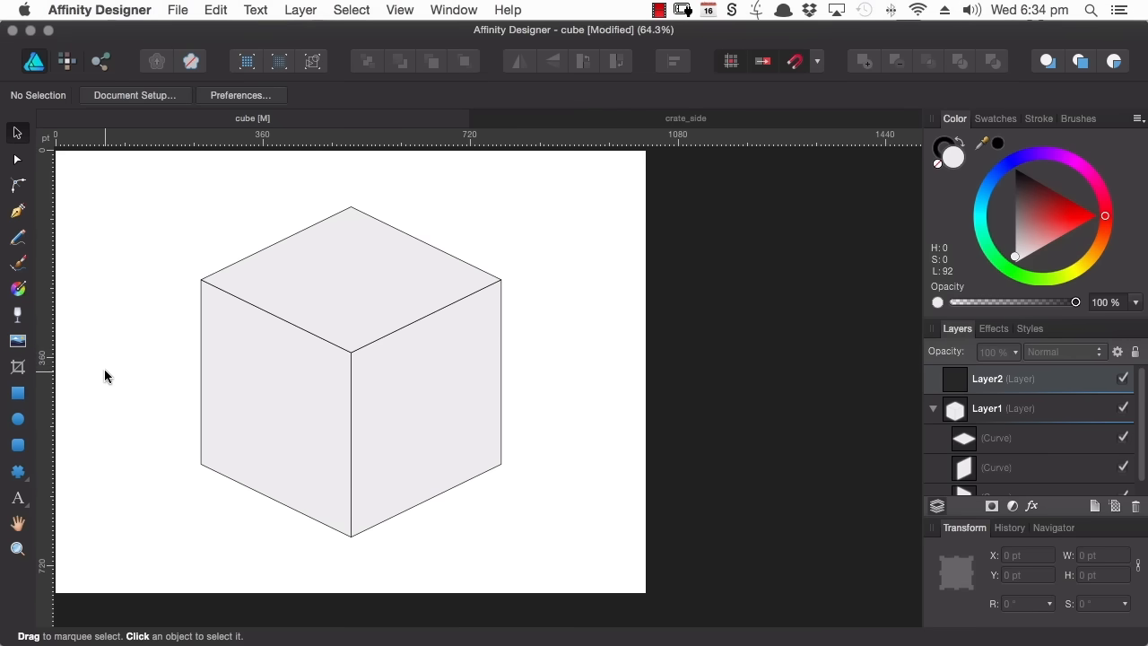
pyautogui.click(17, 341)
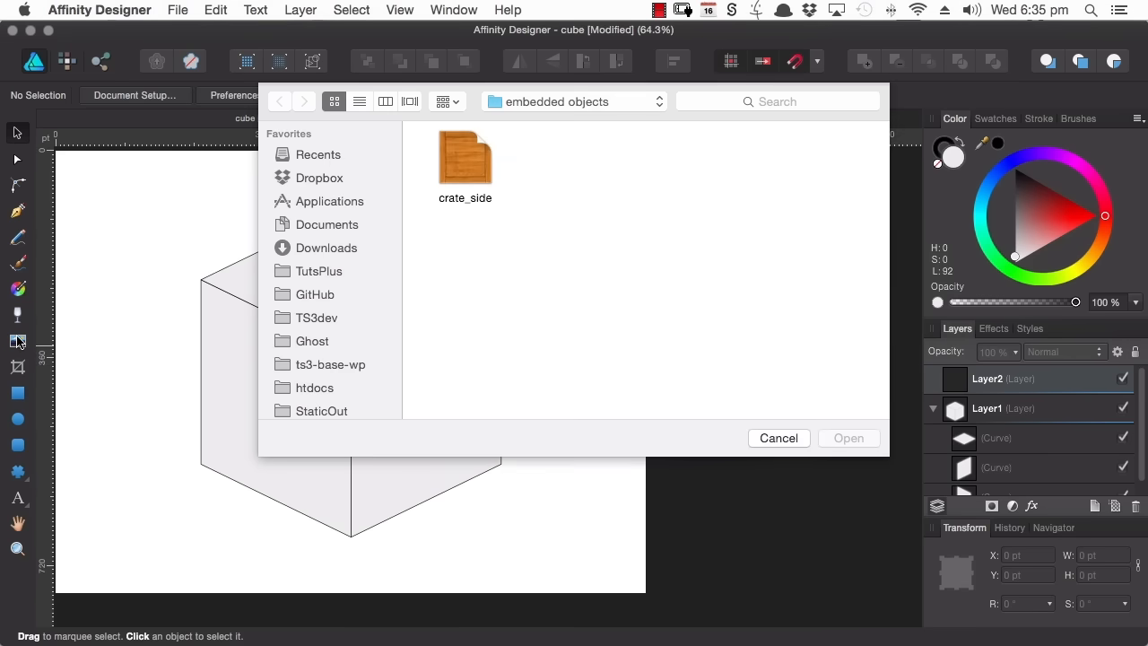
pyautogui.click(464, 163)
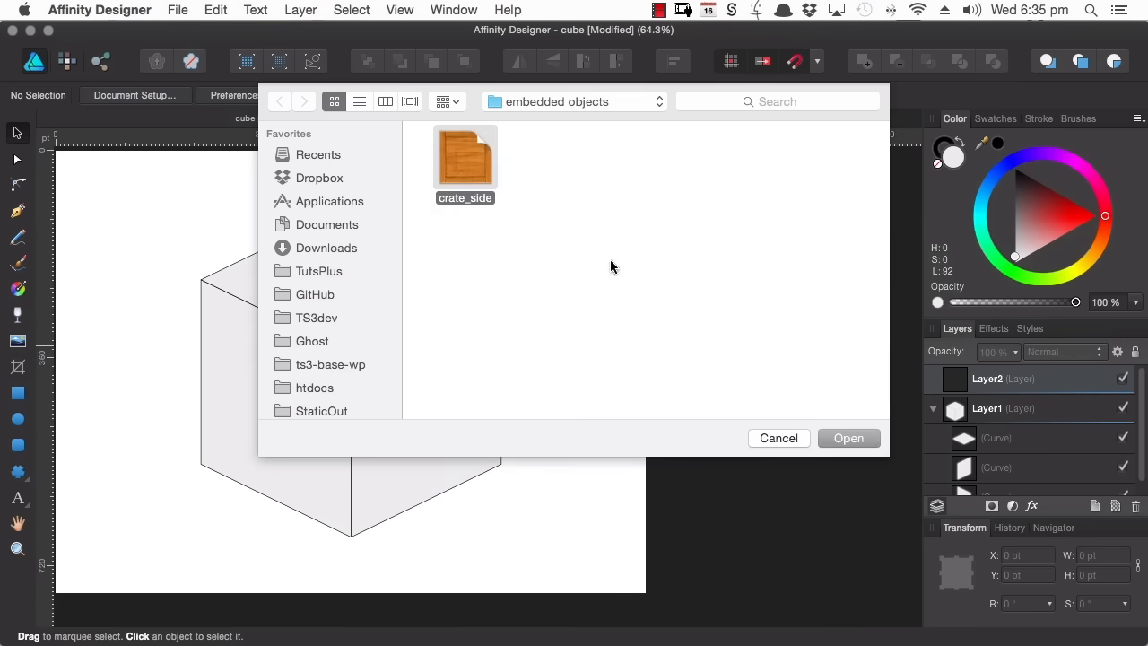
pyautogui.click(848, 438)
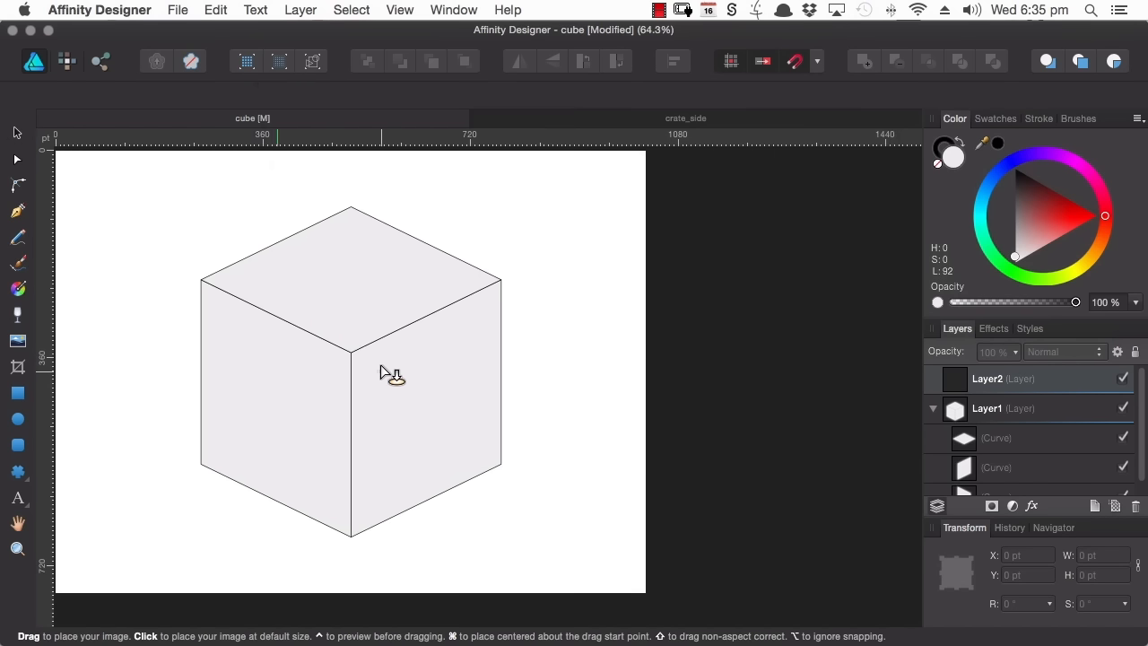
pyautogui.click(382, 368)
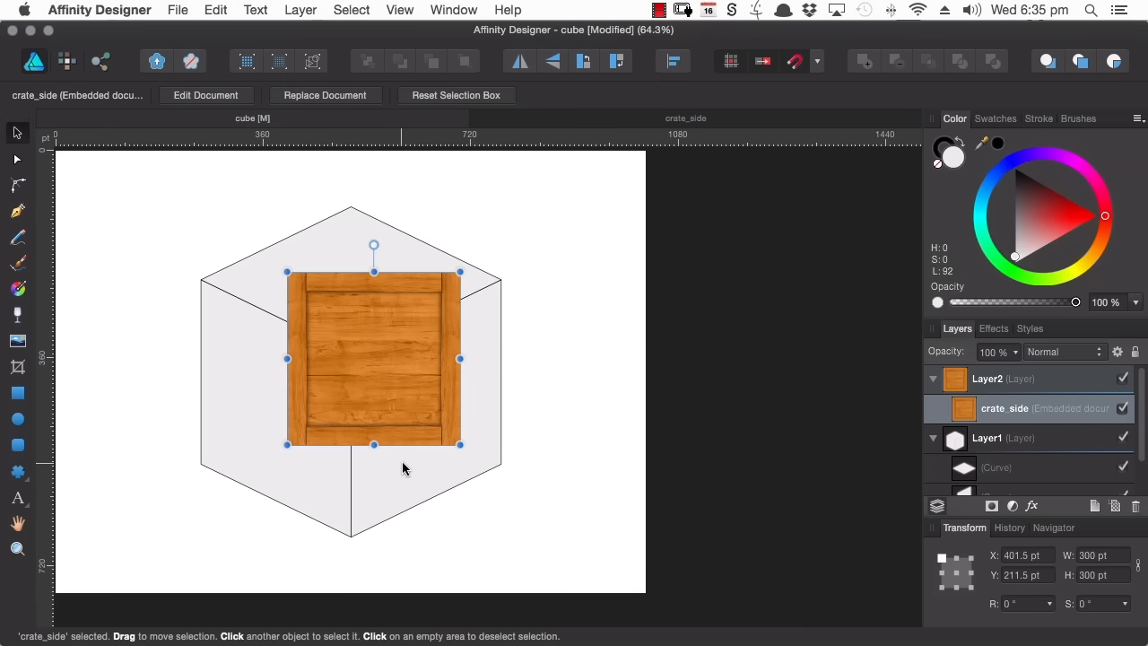
# Step: Snap the placed crate side to the cube's central corner, then resize and shear it to fit the right-hand face
pyautogui.moveTo(368, 357); pyautogui.dragTo(428, 441)
pyautogui.moveTo(426, 440); pyautogui.dragTo(428, 422)
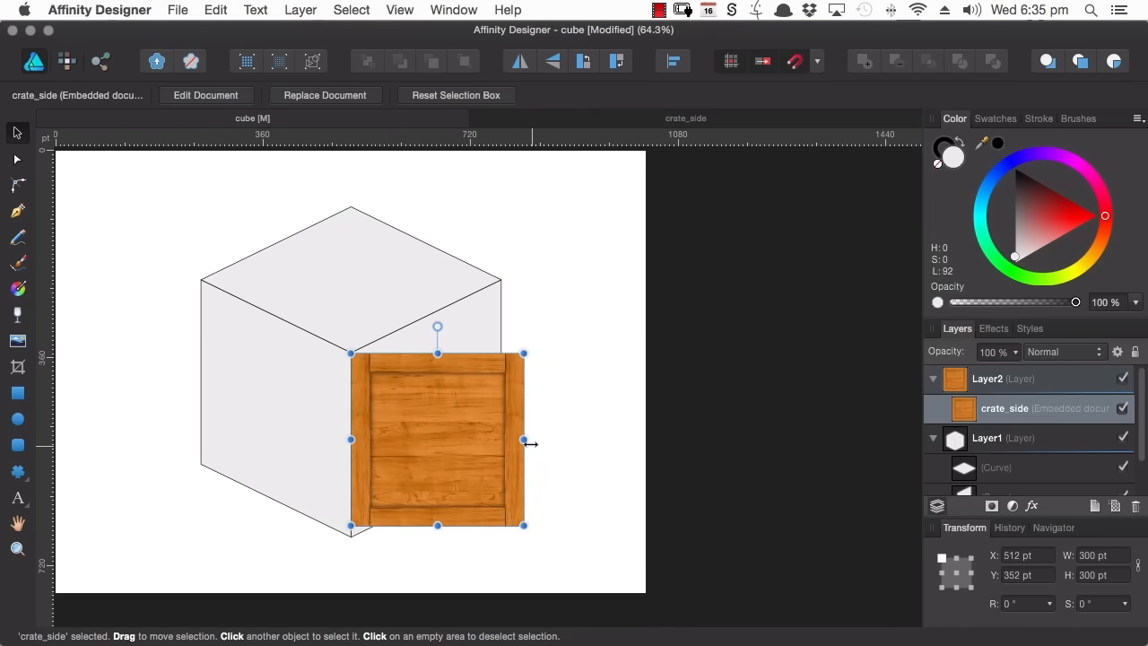
pyautogui.moveTo(526, 439); pyautogui.dragTo(517, 366)
pyautogui.moveTo(425, 490); pyautogui.dragTo(426, 499)
pyautogui.moveTo(342, 440); pyautogui.dragTo(343, 445)
pyautogui.moveTo(426, 321); pyautogui.dragTo(426, 315)
# Step: Duplicate the fitted crate side, flip the copy horizontally and place it on the cube's left-hand face
pyautogui.press('super+j')
pyautogui.click(520, 61)
pyautogui.moveTo(386, 385); pyautogui.dragTo(287, 401)
# Step: Duplicate the crate side once more and fit the copy onto the cube's top face
pyautogui.press('super+j')
pyautogui.moveTo(133, 400); pyautogui.dragTo(283, 215)
pyautogui.press('space')
pyautogui.moveTo(440, 274); pyautogui.dragTo(449, 325)
pyautogui.moveTo(309, 196); pyautogui.dragTo(432, 311)
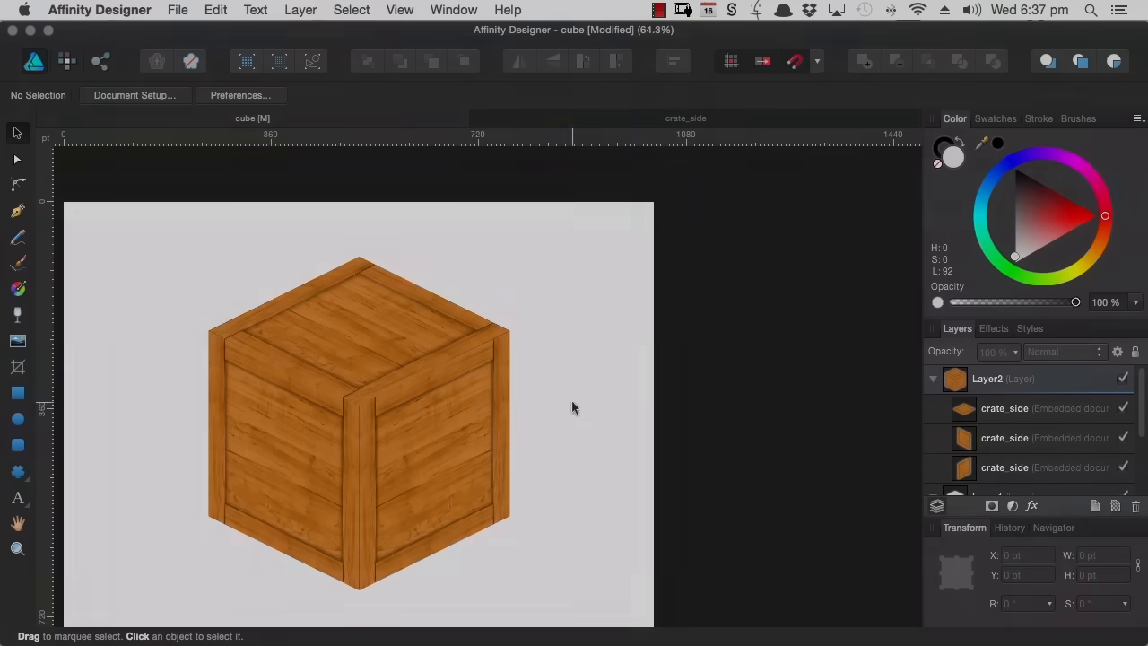
# Step: Open the embedded crate side on the cube's right-hand face for editing
pyautogui.press('space')
pyautogui.moveTo(410, 398); pyautogui.dragTo(477, 367)
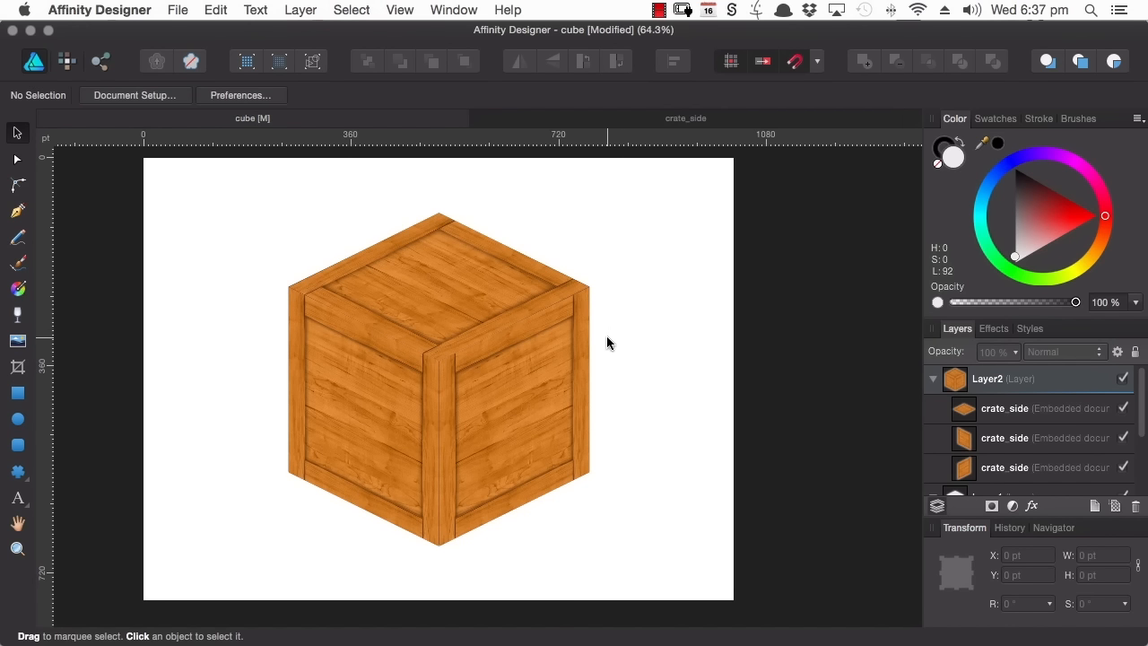
pyautogui.doubleClick(500, 415)
pyautogui.doubleClick(524, 423)
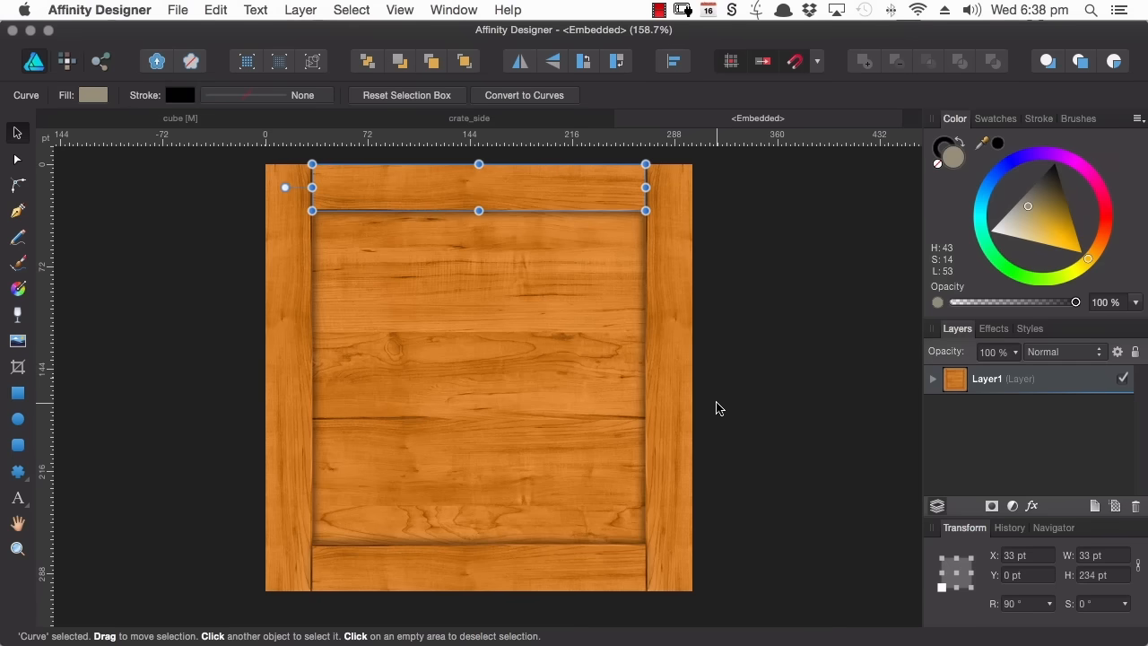
# Step: Switch the workspace to Separated Mode and minimise the standalone crate_side window to uncover the cube document
pyautogui.click(452, 11)
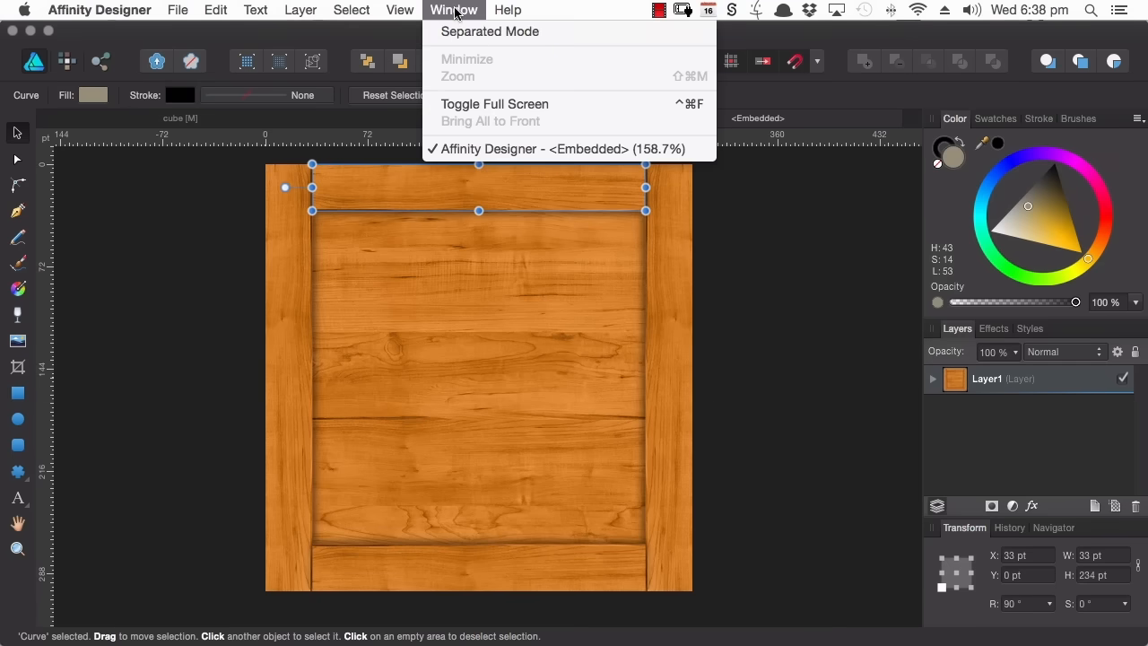
pyautogui.click(479, 34)
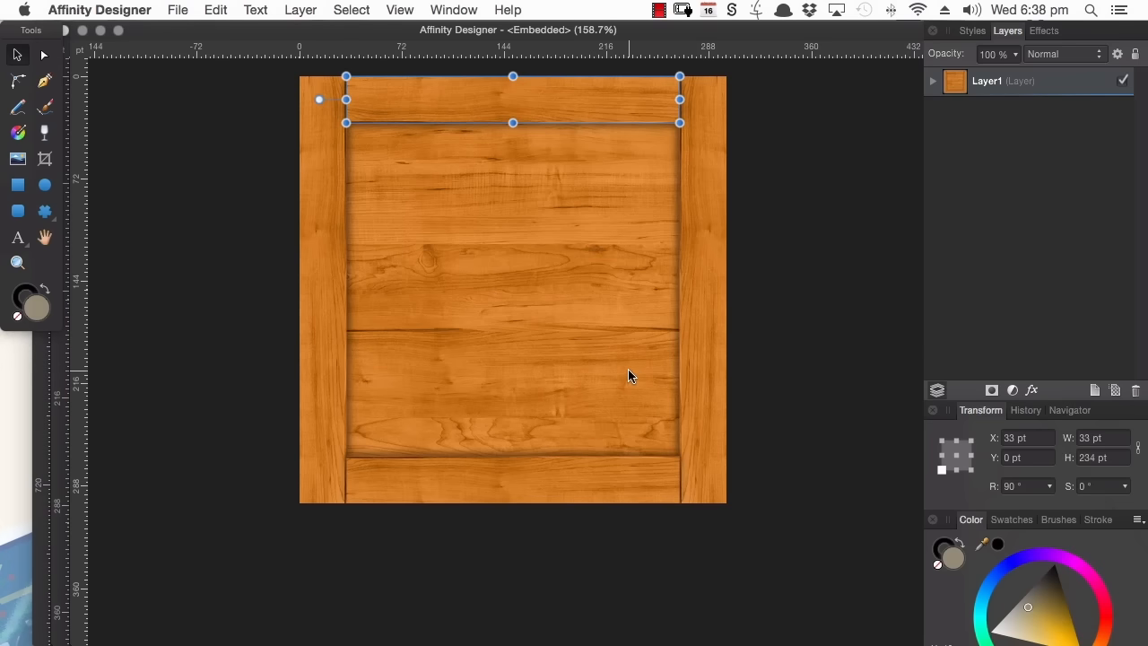
pyautogui.moveTo(254, 29); pyautogui.dragTo(598, 210)
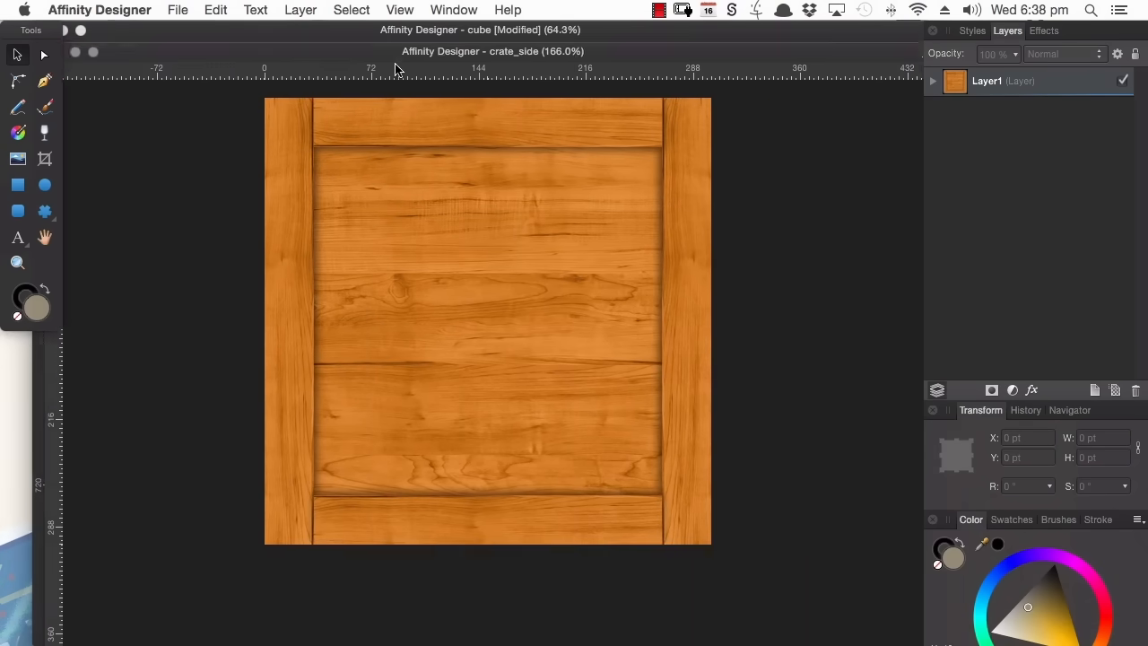
pyautogui.moveTo(417, 49); pyautogui.dragTo(430, 158)
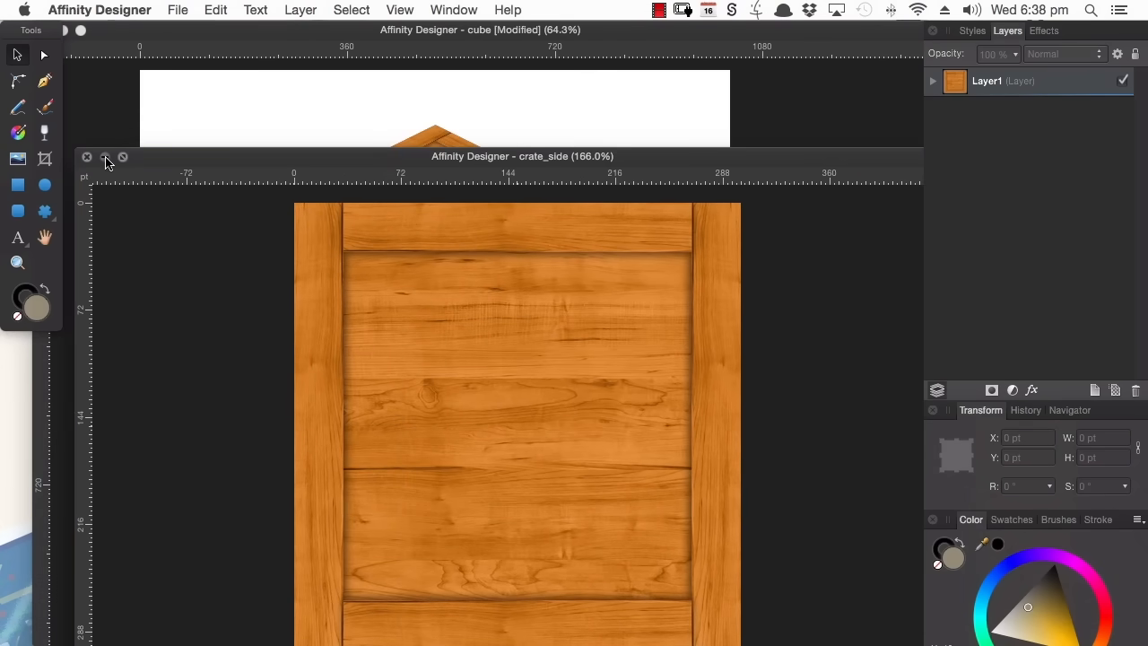
pyautogui.click(105, 157)
# Step: Shrink the embedded document's window, place it beside the crate cube and fit the crate side within its view
pyautogui.moveTo(651, 212); pyautogui.dragTo(407, 198)
pyautogui.moveTo(221, 187); pyautogui.dragTo(651, 388)
pyautogui.moveTo(843, 385); pyautogui.dragTo(605, 126)
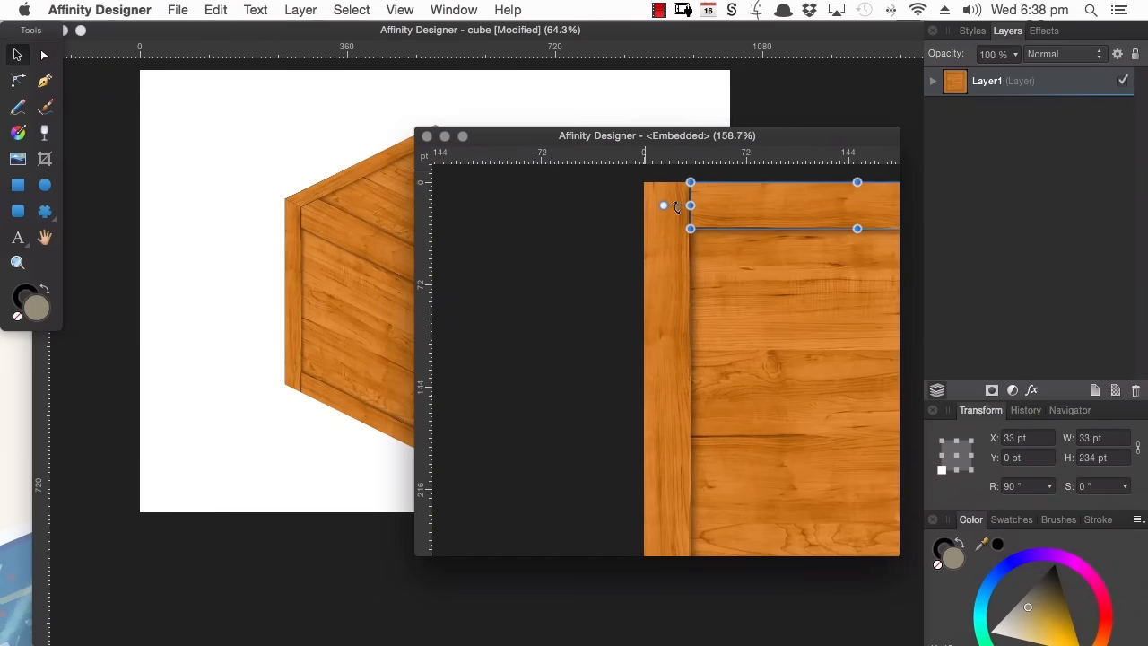
pyautogui.moveTo(745, 320); pyautogui.dragTo(600, 313)
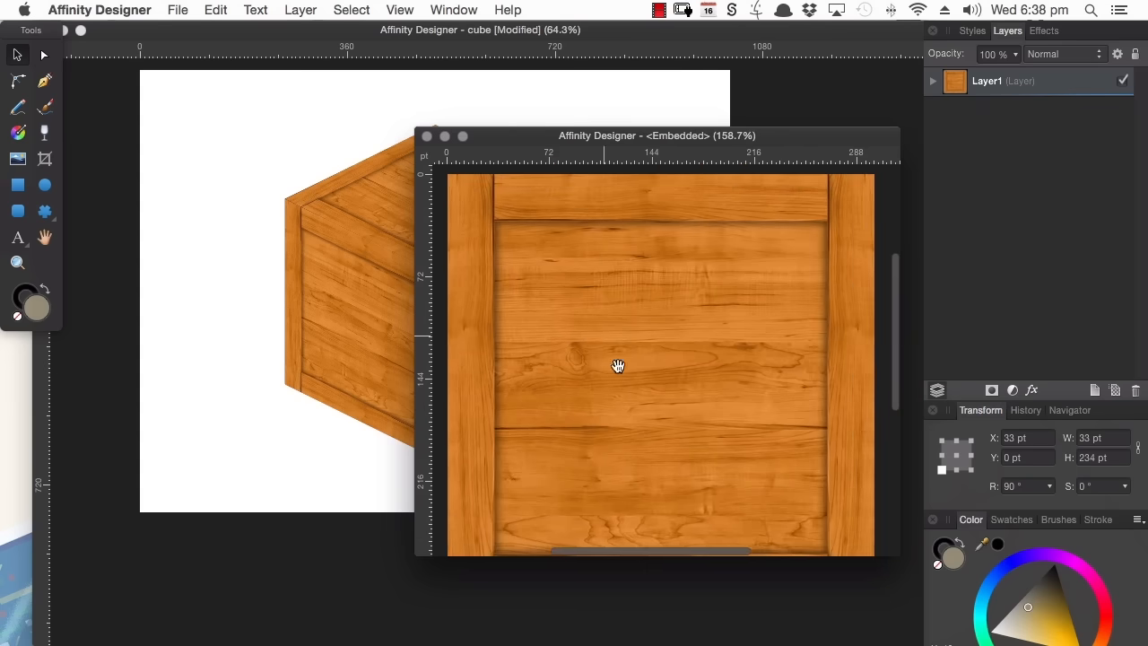
pyautogui.moveTo(780, 556); pyautogui.dragTo(763, 628)
pyautogui.moveTo(621, 135); pyautogui.dragTo(718, 147)
# Step: Reposition the crate in the cube window's view, then bring the embedded document window back beside it
pyautogui.press('super+w')
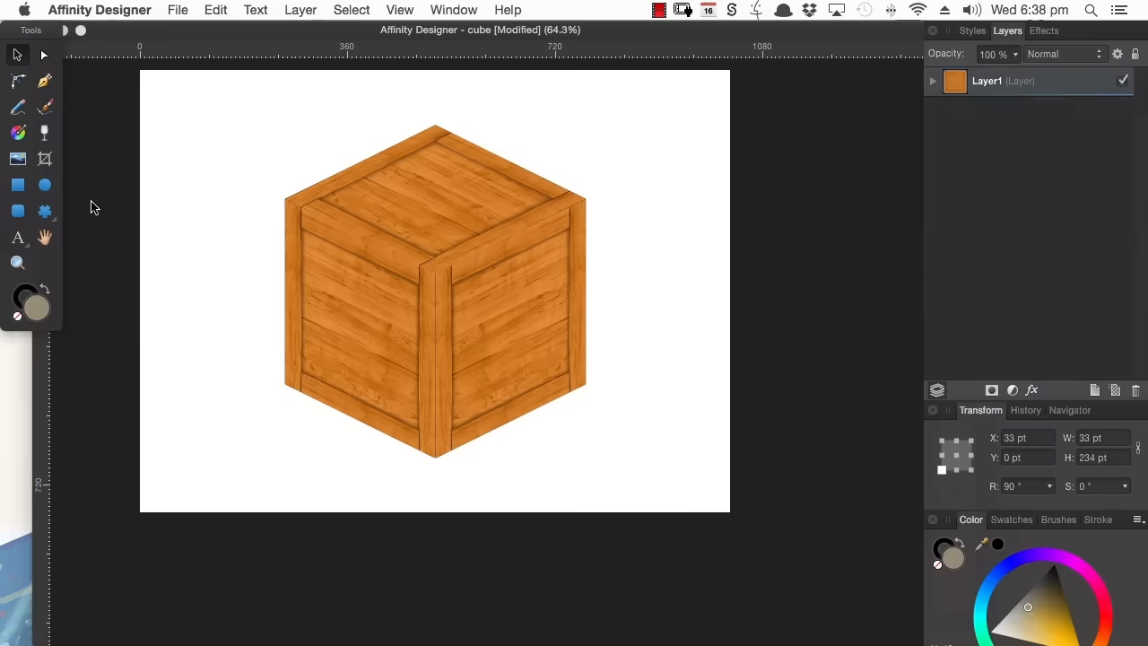
pyautogui.moveTo(412, 259); pyautogui.dragTo(363, 270)
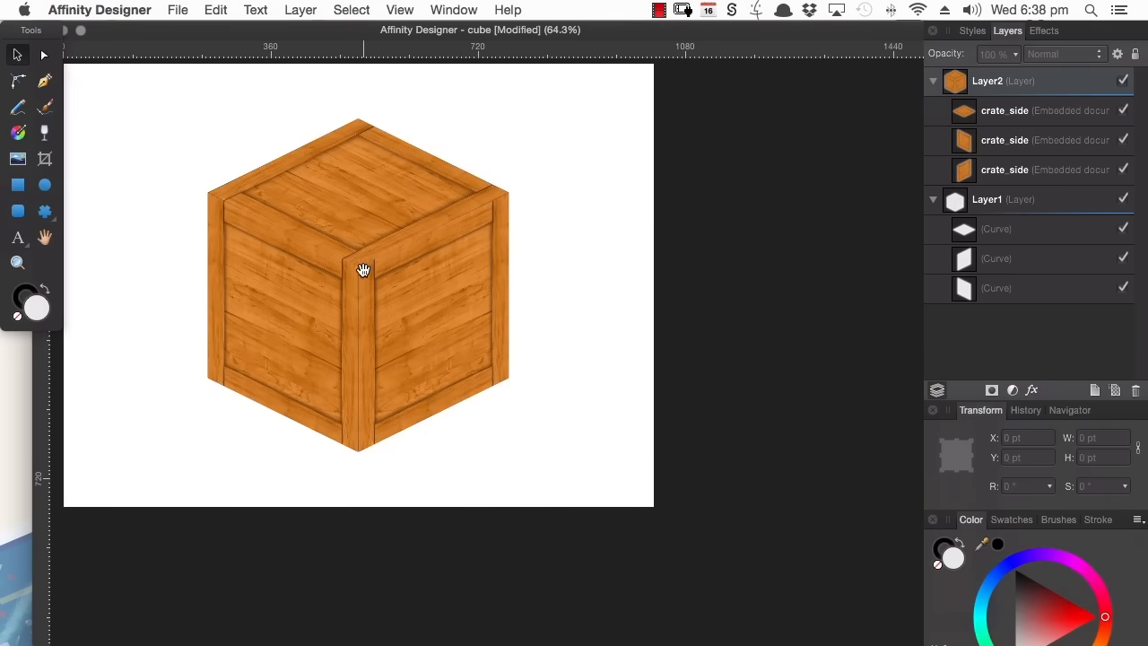
pyautogui.click(454, 9)
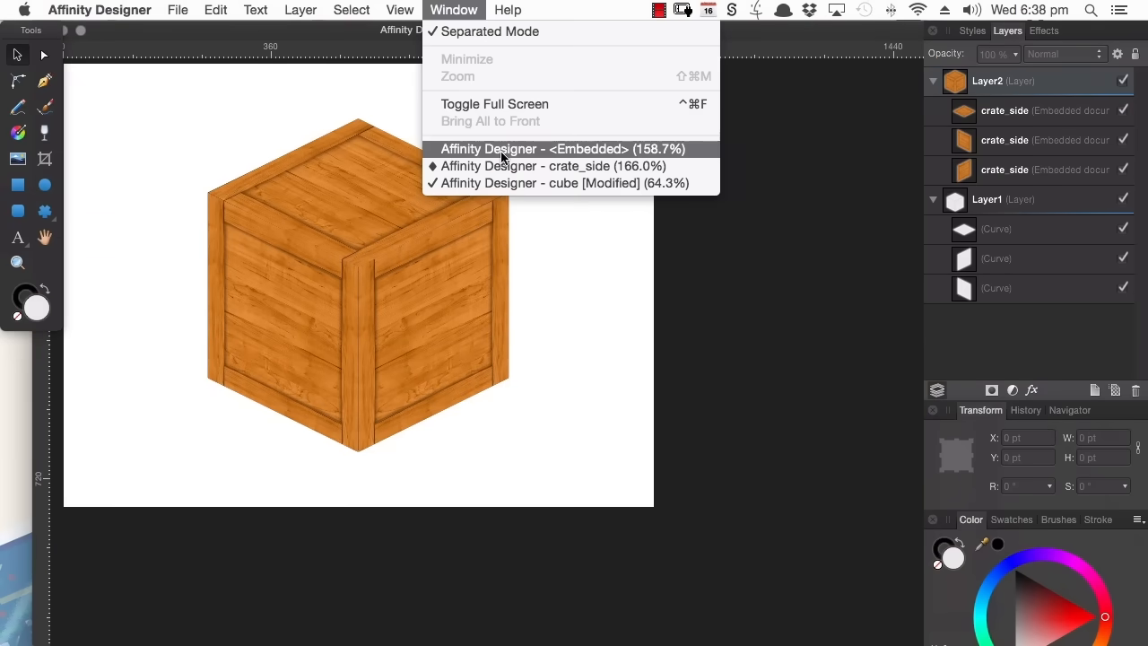
pyautogui.click(502, 154)
pyautogui.moveTo(697, 149); pyautogui.dragTo(659, 143)
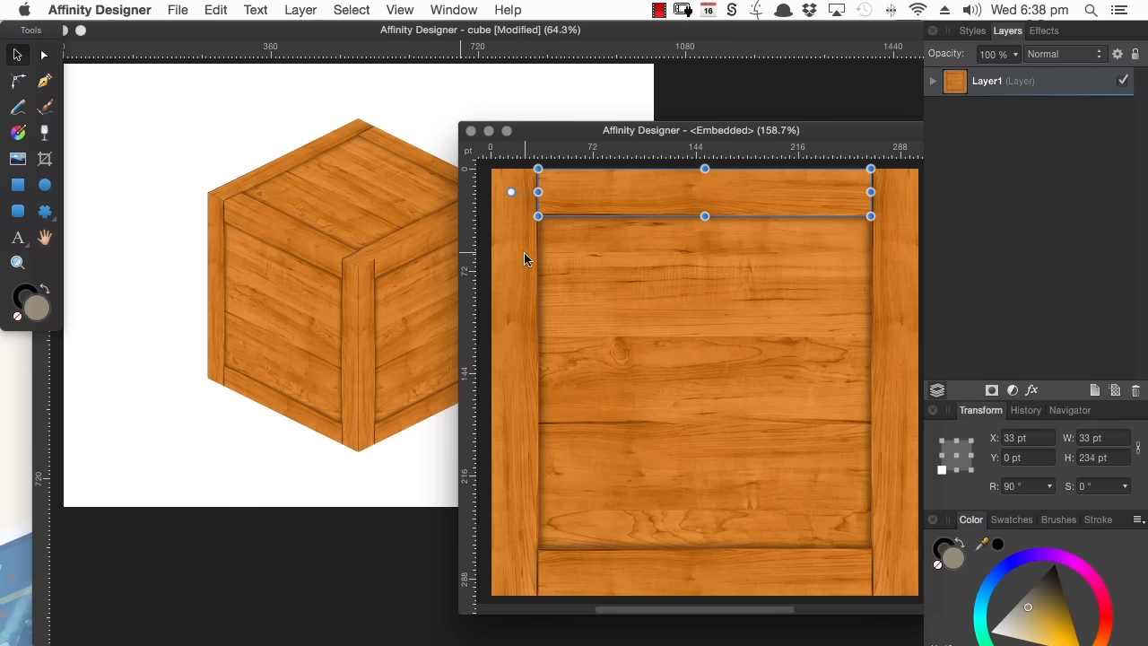
# Step: Recolour the background rectangle of the embedded crate side with the colour wheel, setting its fill to H 50, S 12, L 45
pyautogui.press('z')
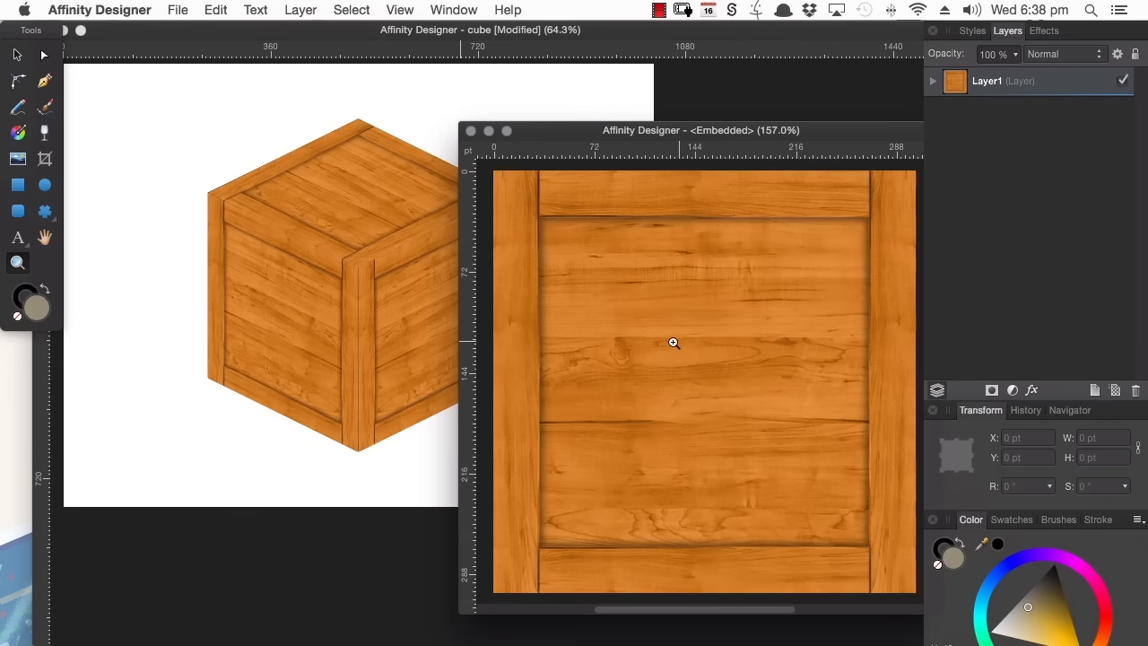
pyautogui.keyDown('alt'); pyautogui.click(673, 342); pyautogui.keyUp('alt')
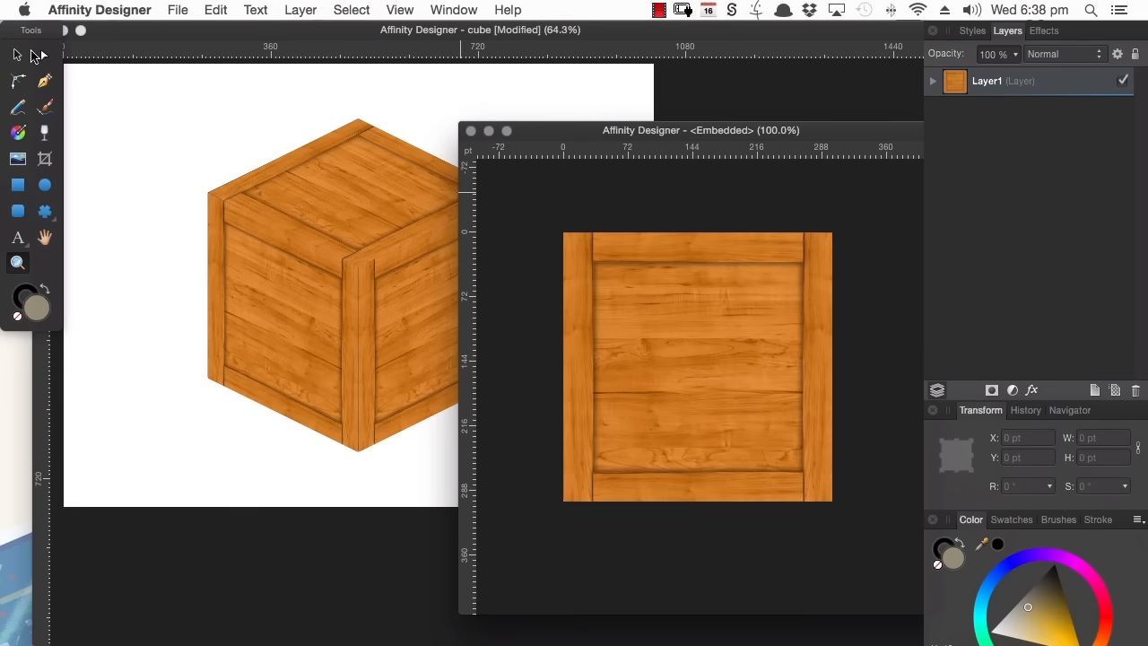
pyautogui.click(17, 55)
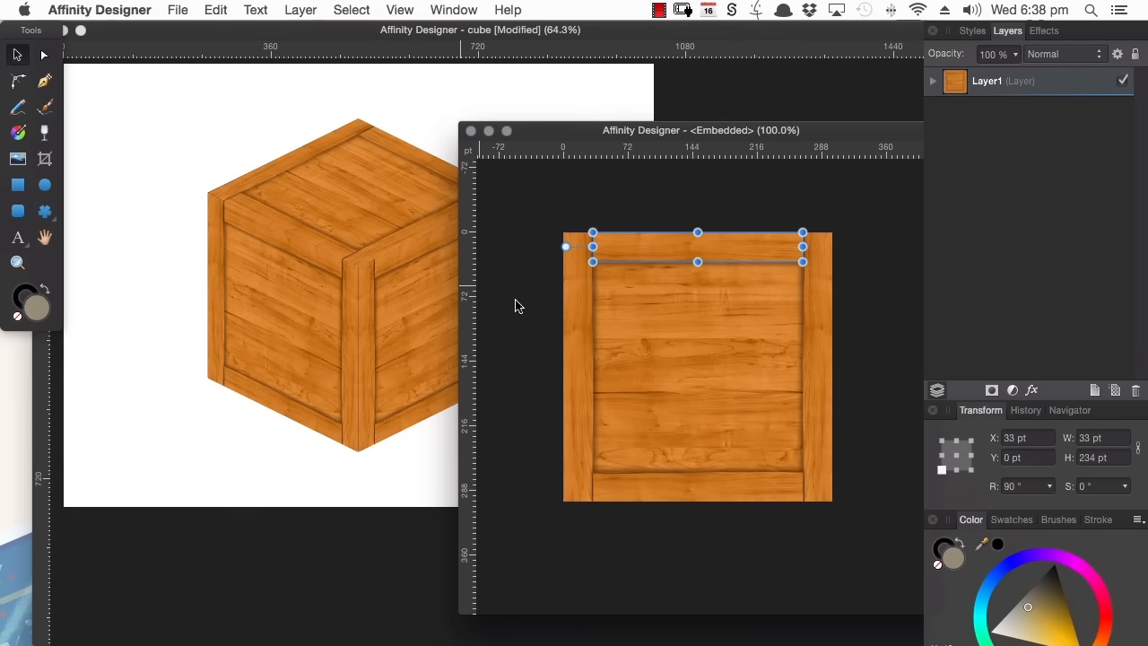
pyautogui.click(670, 364)
pyautogui.doubleClick(694, 402)
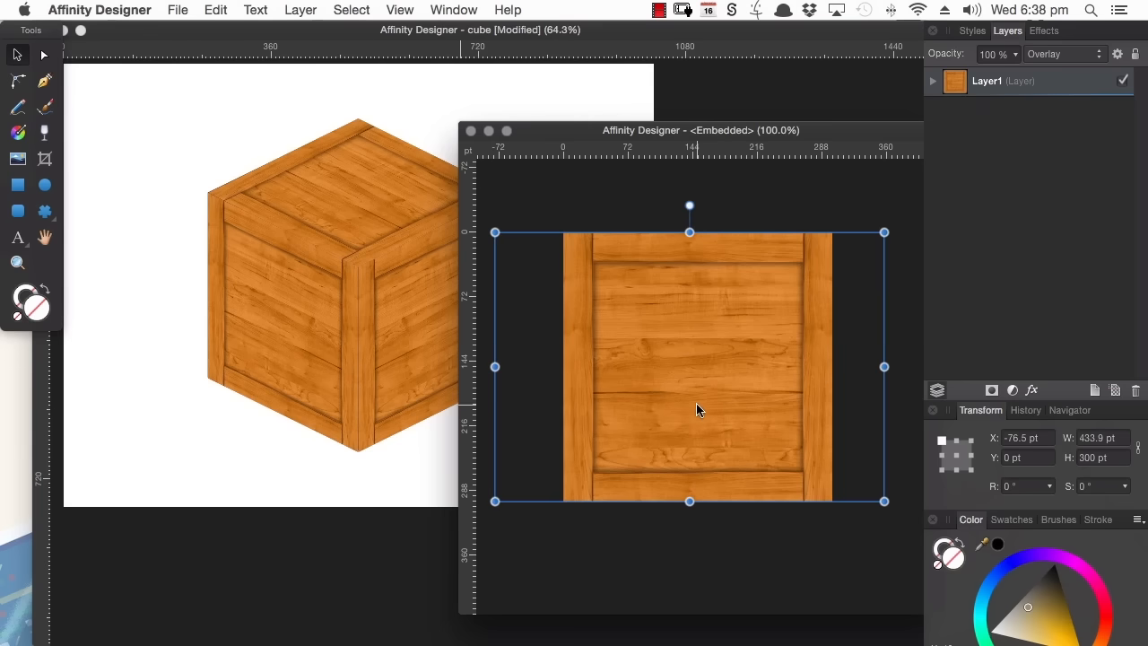
pyautogui.click(932, 80)
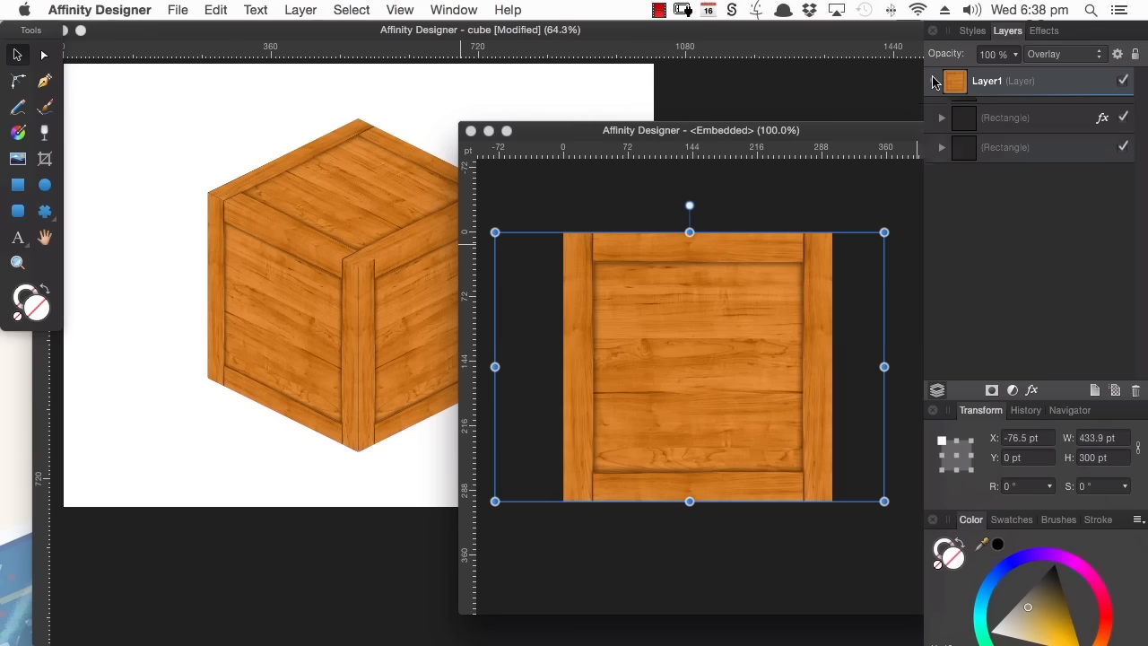
pyautogui.click(992, 229)
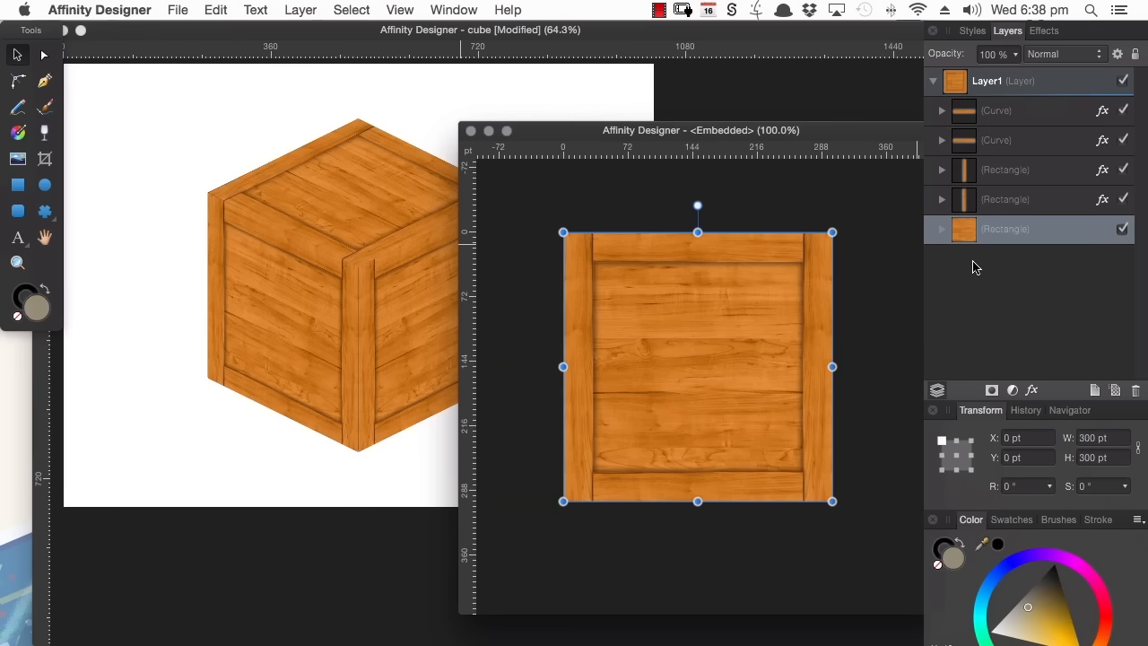
pyautogui.moveTo(971, 519)
pyautogui.mouseDown()
pyautogui.moveTo(904, 343)
pyautogui.moveTo(900, 260)
pyautogui.mouseUp()
pyautogui.moveTo(1020, 402)
pyautogui.mouseDown()
pyautogui.moveTo(1032, 365)
pyautogui.moveTo(1017, 403)
pyautogui.moveTo(977, 408)
pyautogui.moveTo(942, 375)
pyautogui.moveTo(952, 351)
pyautogui.moveTo(953, 379)
pyautogui.moveTo(1003, 420)
pyautogui.moveTo(1017, 410)
pyautogui.mouseUp()
pyautogui.moveTo(963, 341)
pyautogui.mouseDown()
pyautogui.moveTo(978, 333)
pyautogui.moveTo(965, 341)
pyautogui.mouseUp()
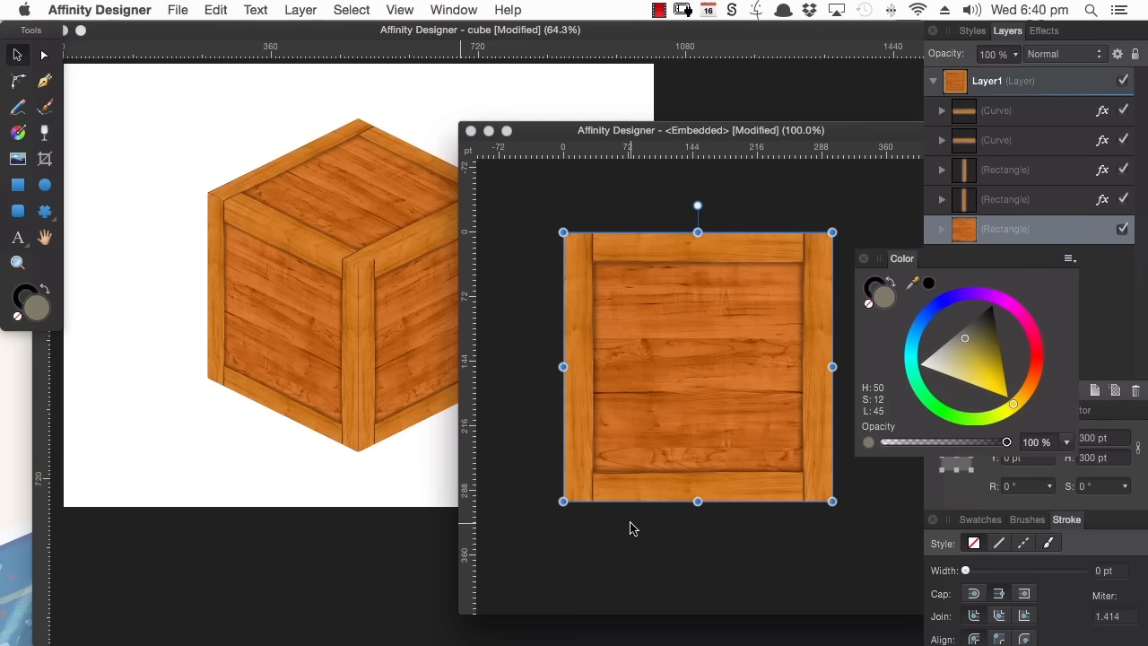
# Step: Compare the standalone crate_side document with the recoloured embedded side, and bring the cube document to the front
pyautogui.click(452, 10)
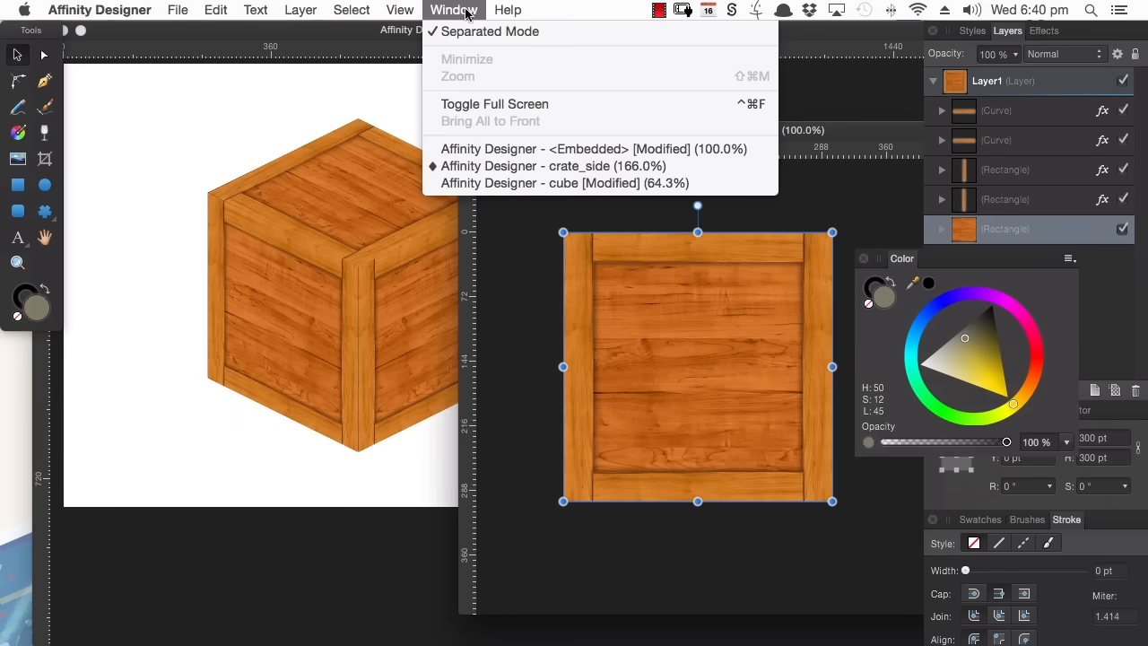
pyautogui.click(500, 168)
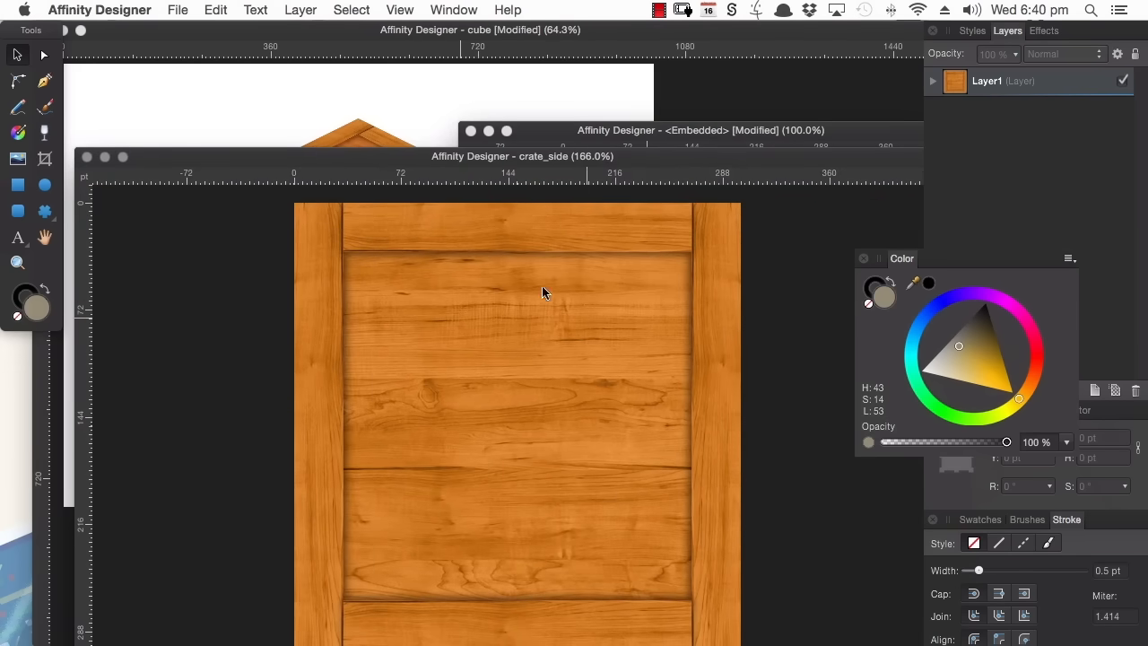
pyautogui.click(743, 133)
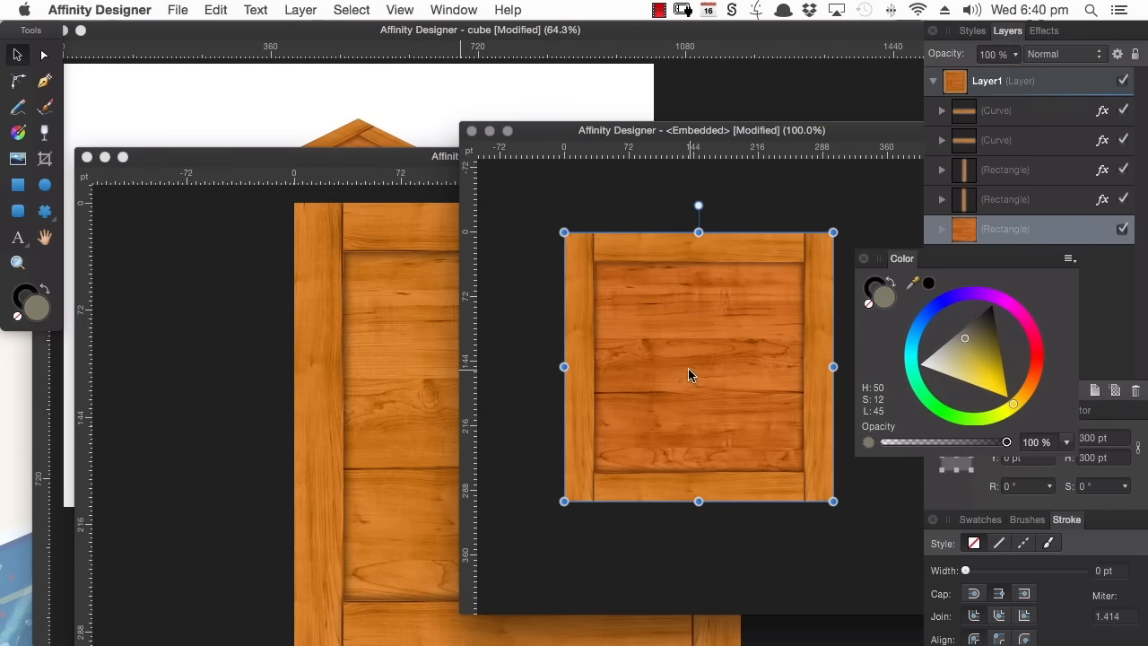
pyautogui.click(475, 76)
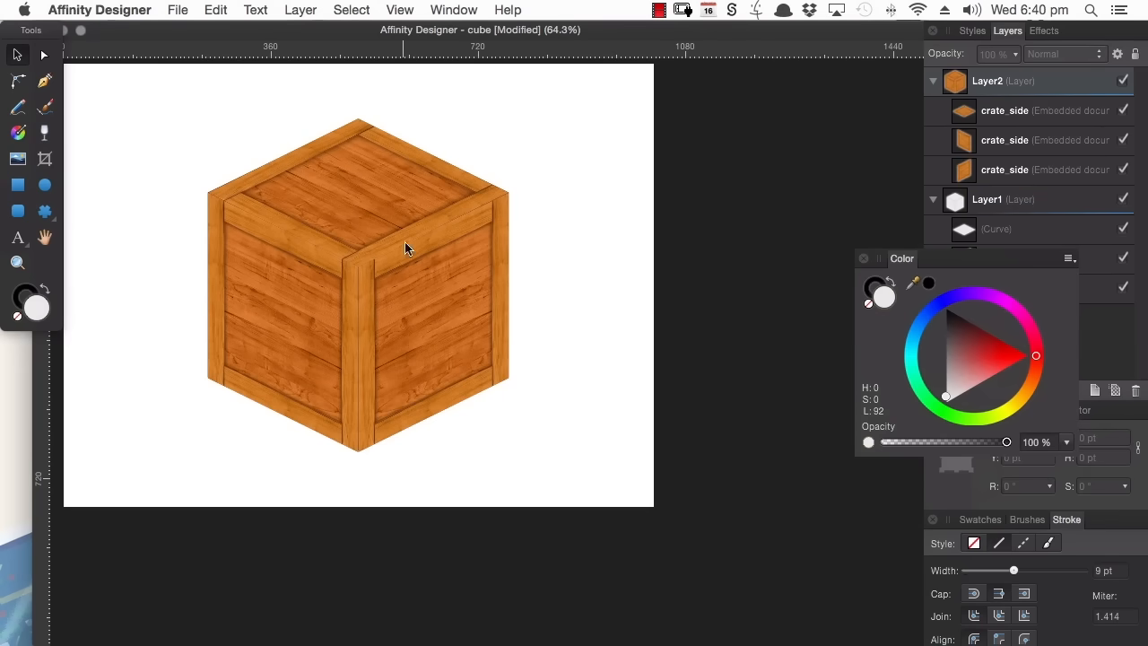
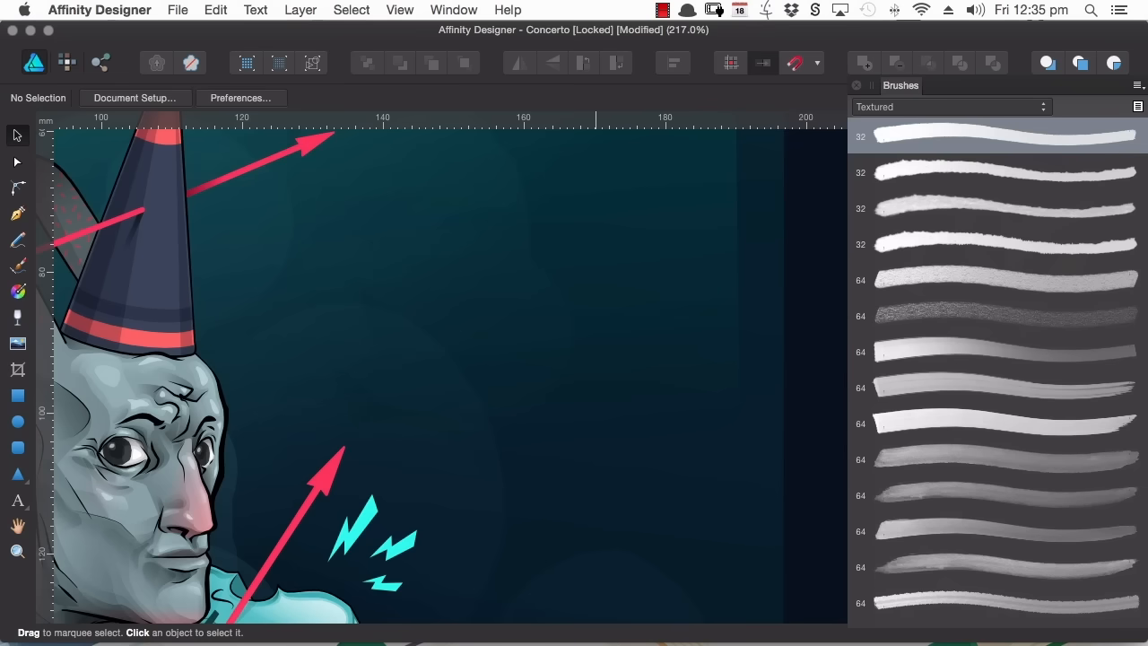
# Step: Paint four overlapping diagonal strokes beside the figure's hat with the 64 px Pastel 2 textured brush
pyautogui.click(20, 269)
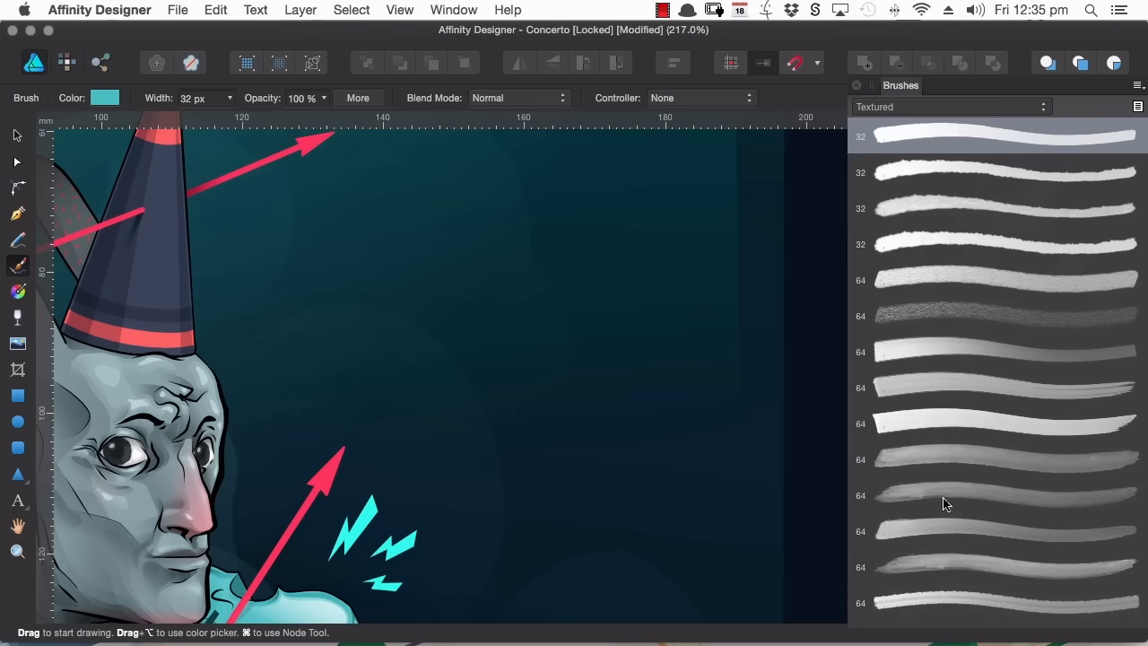
pyautogui.click(949, 316)
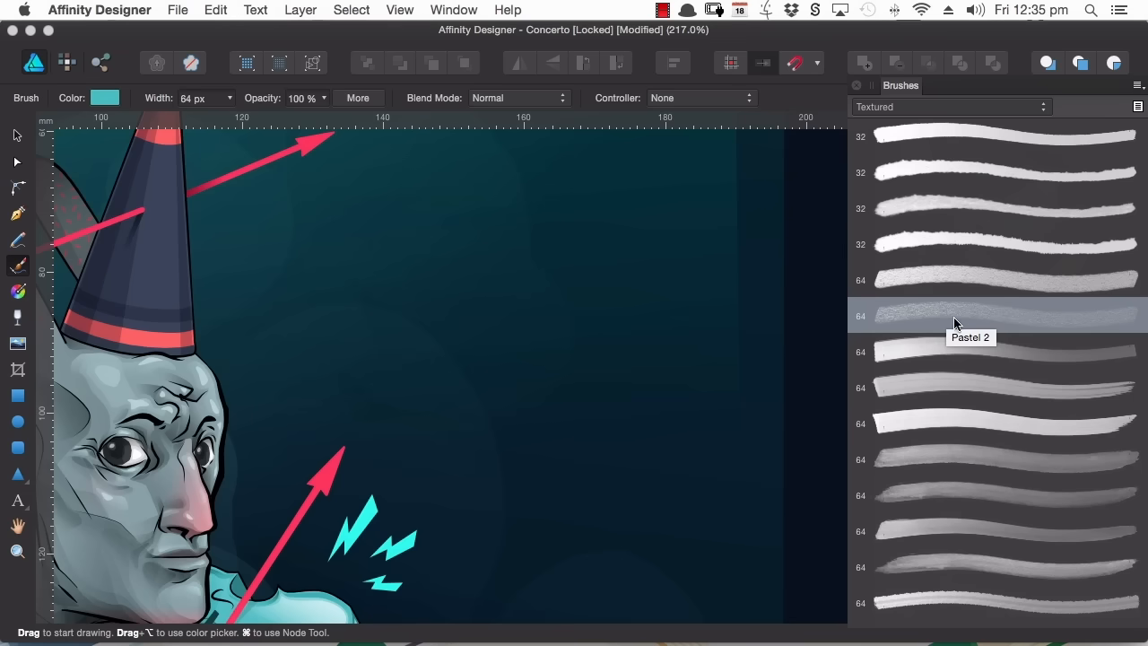
pyautogui.moveTo(269, 361)
pyautogui.mouseDown()
pyautogui.moveTo(454, 259)
pyautogui.moveTo(693, 203)
pyautogui.moveTo(735, 177)
pyautogui.mouseUp()
pyautogui.moveTo(303, 387)
pyautogui.mouseDown()
pyautogui.moveTo(441, 285)
pyautogui.moveTo(690, 211)
pyautogui.mouseUp()
pyautogui.moveTo(299, 385)
pyautogui.mouseDown()
pyautogui.moveTo(584, 251)
pyautogui.moveTo(754, 222)
pyautogui.mouseUp()
pyautogui.moveTo(314, 408)
pyautogui.mouseDown()
pyautogui.moveTo(418, 333)
pyautogui.moveTo(555, 268)
pyautogui.moveTo(802, 226)
pyautogui.mouseUp()
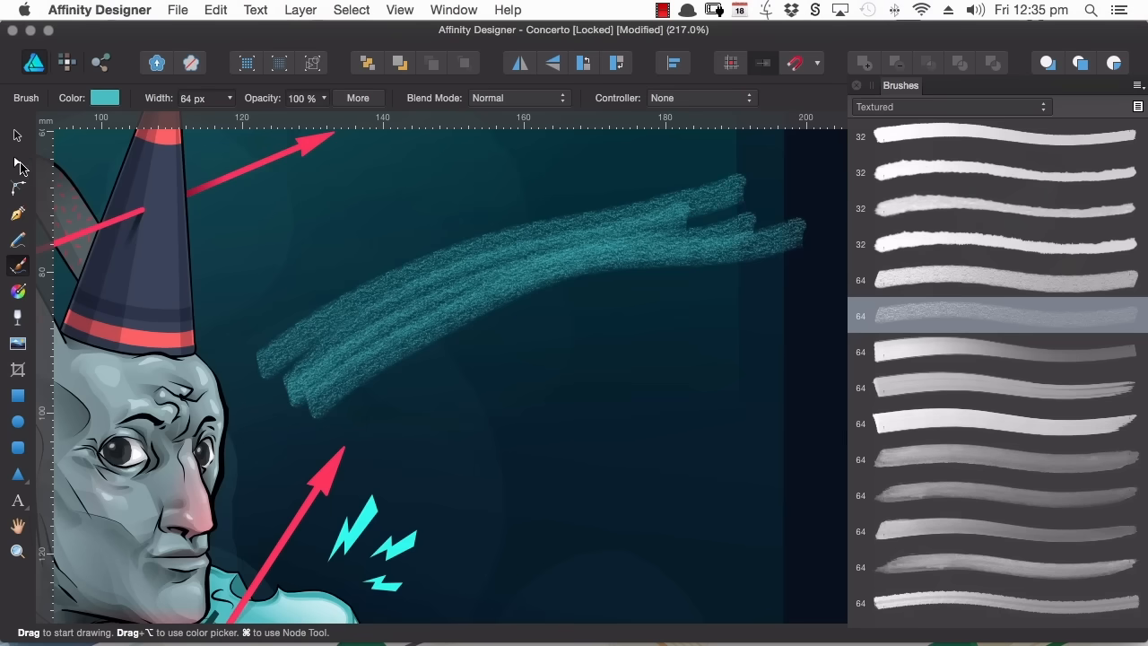
# Step: Reshape the lowest pastel stroke with the Node Tool, pulling its middle nodes downward and its far end inward
pyautogui.click(17, 162)
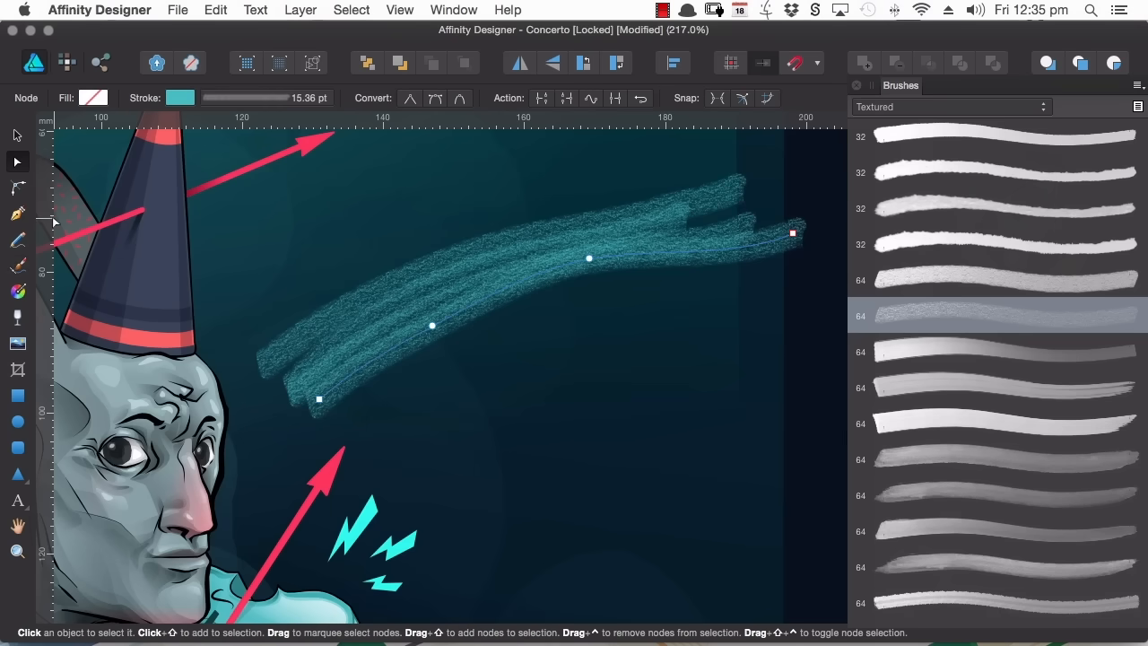
pyautogui.click(428, 323)
pyautogui.moveTo(431, 326); pyautogui.dragTo(444, 372)
pyautogui.moveTo(589, 260)
pyautogui.mouseDown()
pyautogui.moveTo(615, 398)
pyautogui.moveTo(674, 448)
pyautogui.mouseUp()
pyautogui.moveTo(793, 233); pyautogui.dragTo(722, 314)
pyautogui.moveTo(443, 374); pyautogui.dragTo(480, 485)
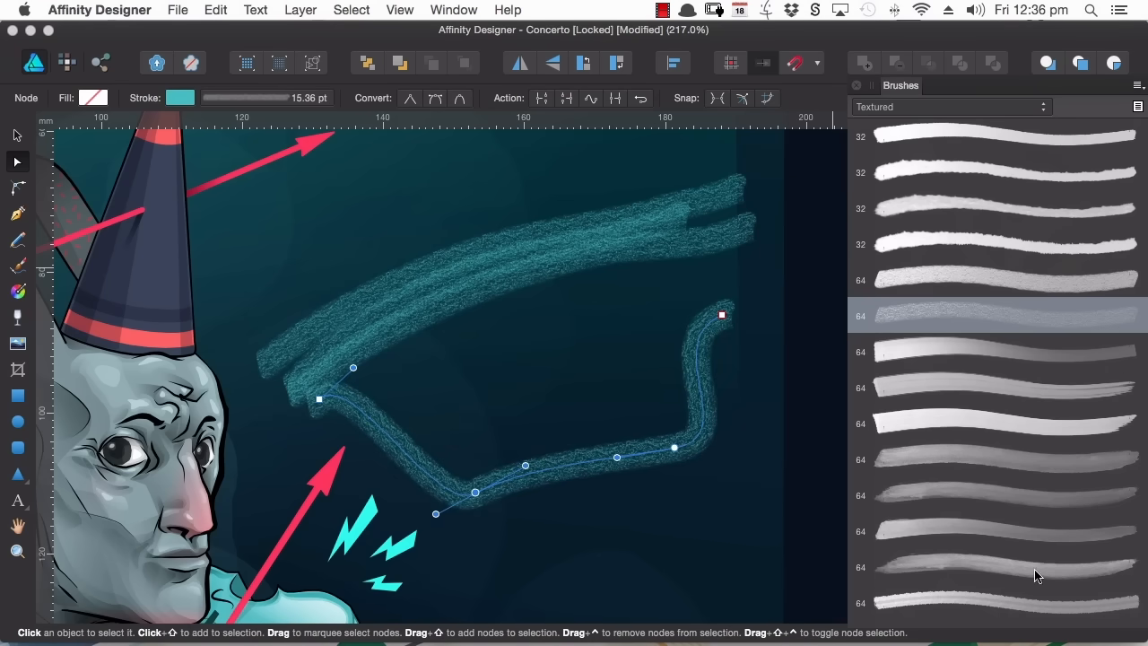
# Step: Apply the Water 4 brush to the reshaped stroke and paint five more diagonal and wavy strokes around it
pyautogui.click(972, 563)
pyautogui.press('b')
pyautogui.moveTo(287, 310)
pyautogui.mouseDown()
pyautogui.moveTo(449, 209)
pyautogui.moveTo(571, 170)
pyautogui.moveTo(726, 160)
pyautogui.mouseUp()
pyautogui.moveTo(332, 289)
pyautogui.mouseDown()
pyautogui.moveTo(423, 239)
pyautogui.moveTo(636, 154)
pyautogui.mouseUp()
pyautogui.moveTo(408, 248)
pyautogui.mouseDown()
pyautogui.moveTo(510, 240)
pyautogui.moveTo(480, 333)
pyautogui.moveTo(606, 357)
pyautogui.mouseUp()
pyautogui.moveTo(499, 248); pyautogui.dragTo(659, 396)
pyautogui.moveTo(390, 393)
pyautogui.mouseDown()
pyautogui.moveTo(448, 379)
pyautogui.moveTo(526, 515)
pyautogui.moveTo(778, 549)
pyautogui.mouseUp()
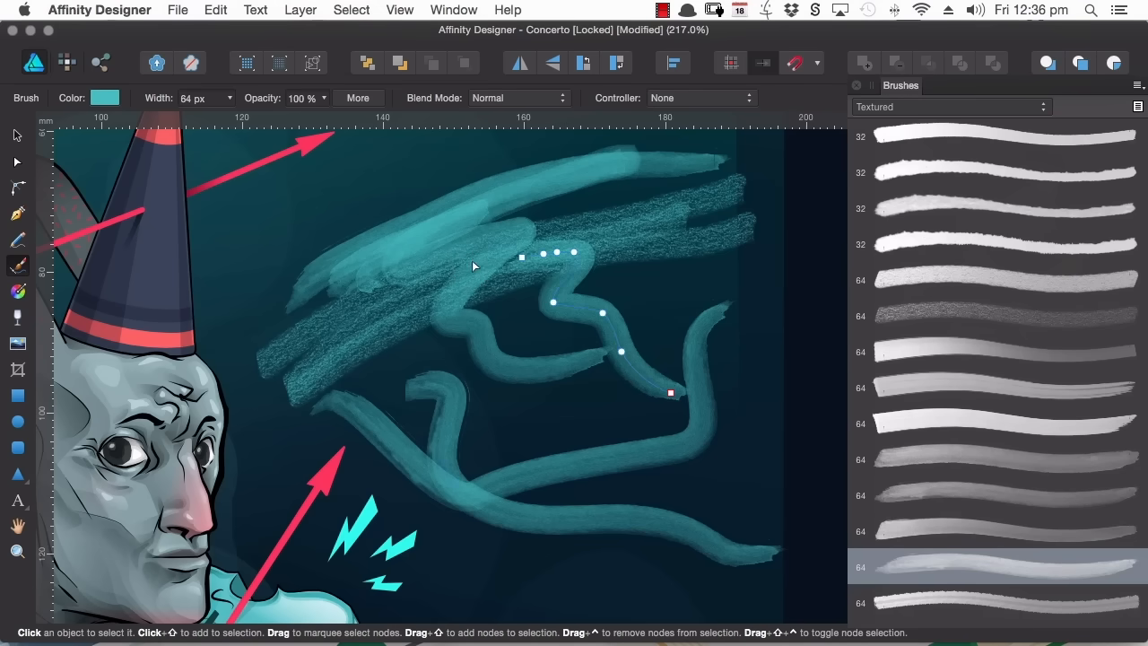
# Step: Undo all the pastel and watercolour strokes and node edits in the empty background
pyautogui.press('super+z')
pyautogui.press('super+z')
pyautogui.press('super+z')
pyautogui.press('super+z')
pyautogui.press('super+z')
pyautogui.press('super+z')
pyautogui.press('super+z')
pyautogui.press('super+z')
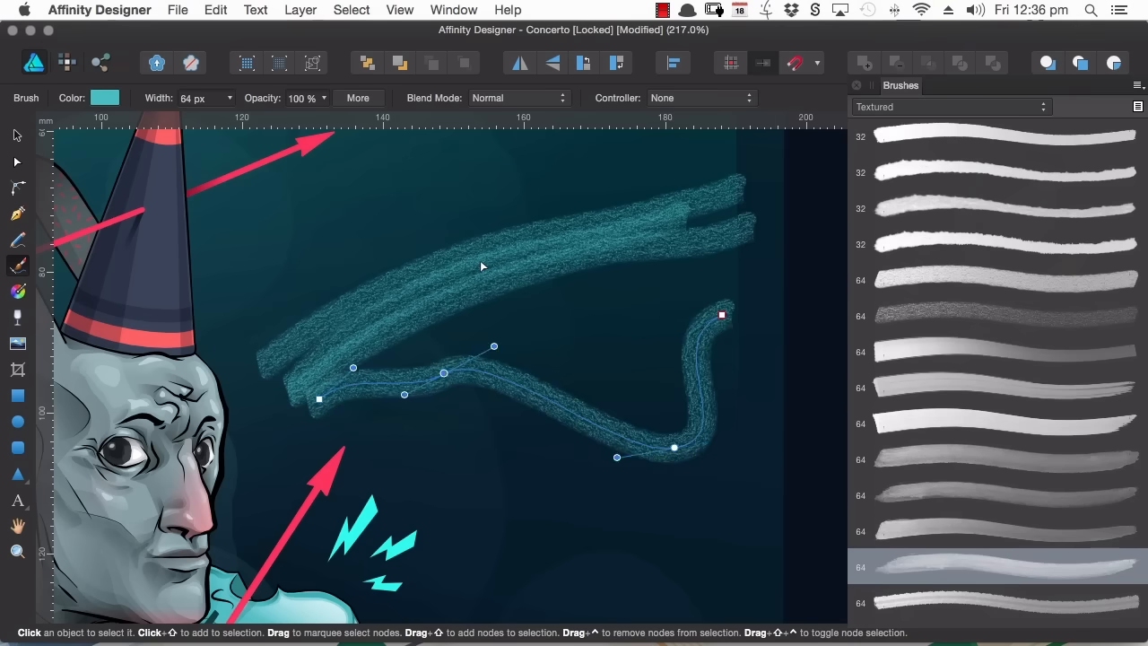
pyautogui.press('super+z')
pyautogui.press('super+z')
pyautogui.press('super+z')
pyautogui.press('super+z')
pyautogui.press('super+z')
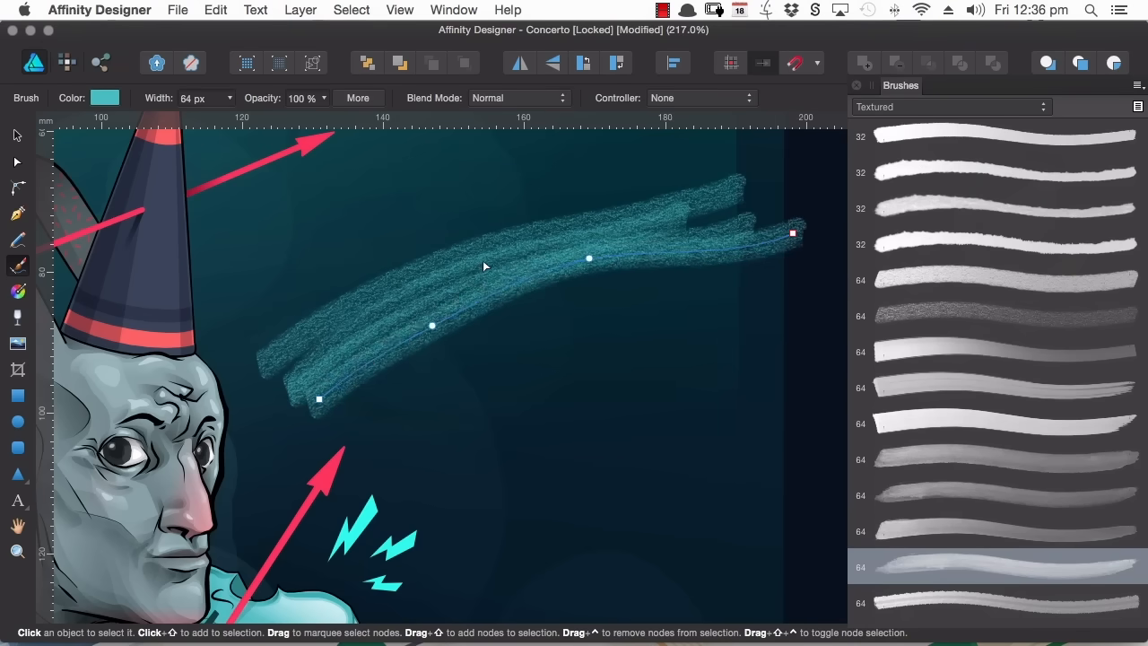
pyautogui.press('super+z')
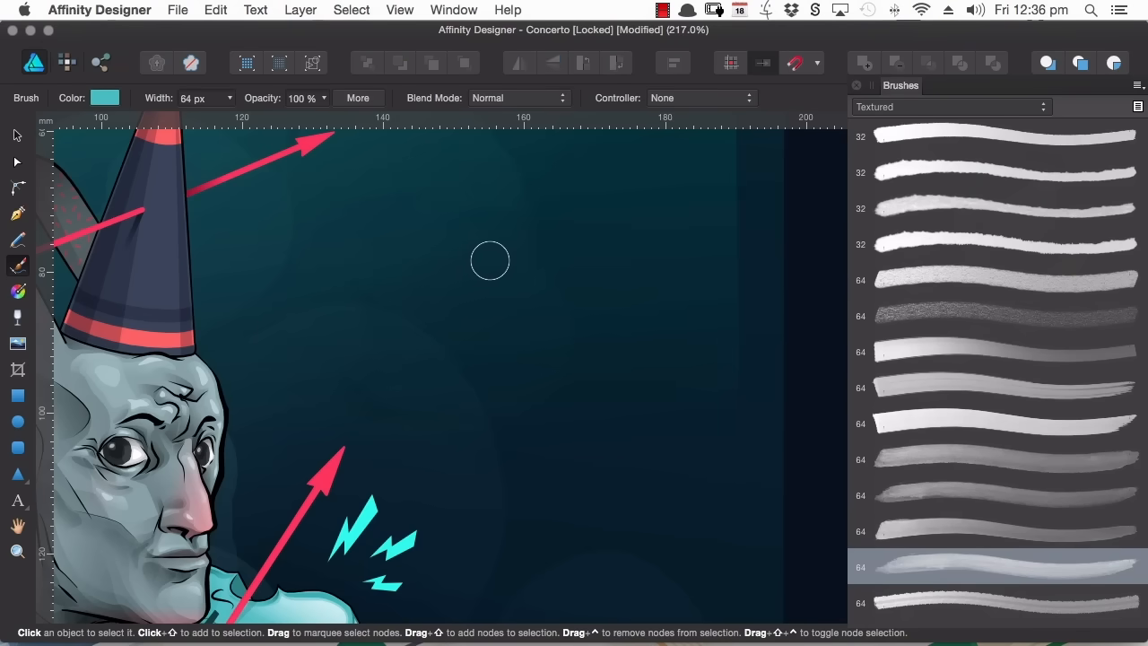
# Step: Paint a vertical Water 4 stroke in the empty background and delete its intermediate nodes to straighten it
pyautogui.moveTo(519, 186)
pyautogui.mouseDown()
pyautogui.moveTo(530, 320)
pyautogui.moveTo(510, 553)
pyautogui.mouseUp()
pyautogui.press('a')
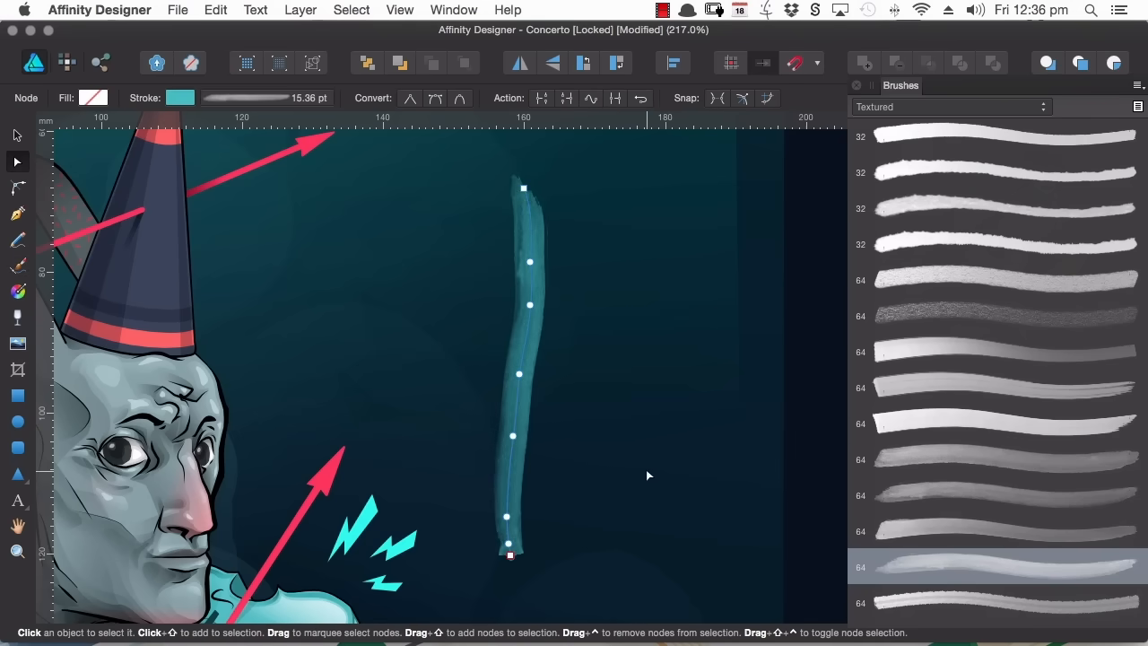
pyautogui.moveTo(468, 223)
pyautogui.mouseDown()
pyautogui.moveTo(544, 466)
pyautogui.moveTo(546, 548)
pyautogui.mouseUp()
pyautogui.press('BackSpace')
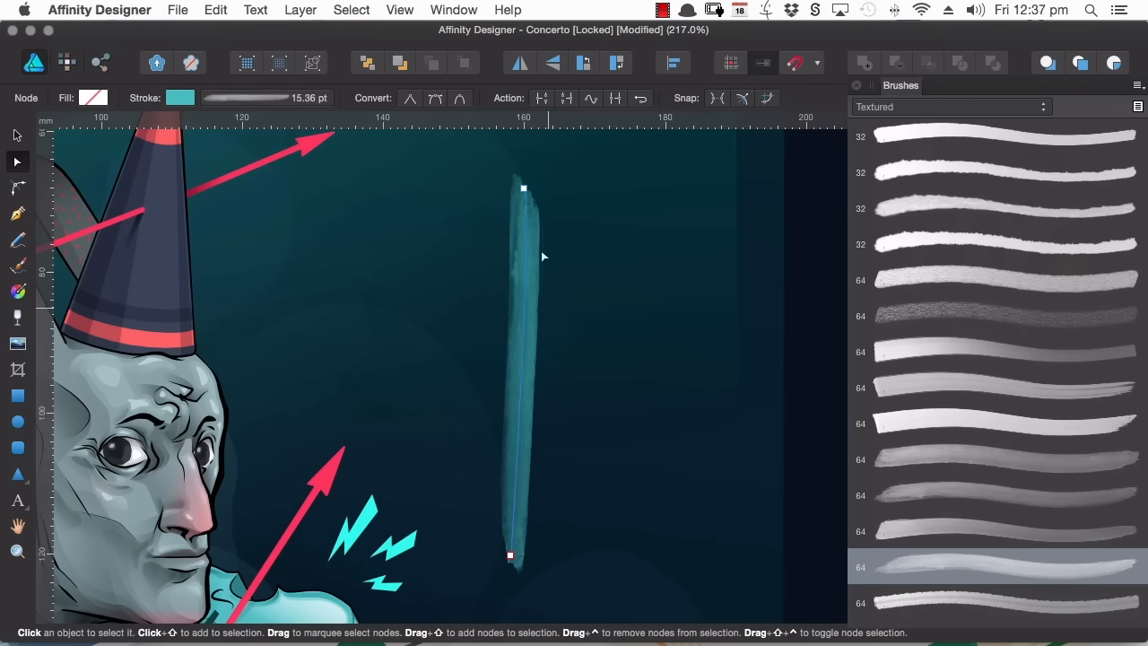
# Step: Bend the straightened watercolour stroke into an arc bulging away from the figure by adjusting its upper node, curve and handles
pyautogui.moveTo(524, 190)
pyautogui.mouseDown()
pyautogui.moveTo(506, 184)
pyautogui.moveTo(513, 168)
pyautogui.mouseUp()
pyautogui.moveTo(519, 333)
pyautogui.mouseDown()
pyautogui.moveTo(581, 352)
pyautogui.moveTo(624, 323)
pyautogui.mouseUp()
pyautogui.moveTo(639, 556); pyautogui.dragTo(679, 445)
pyautogui.moveTo(688, 178)
pyautogui.mouseDown()
pyautogui.moveTo(720, 218)
pyautogui.moveTo(738, 204)
pyautogui.mouseUp()
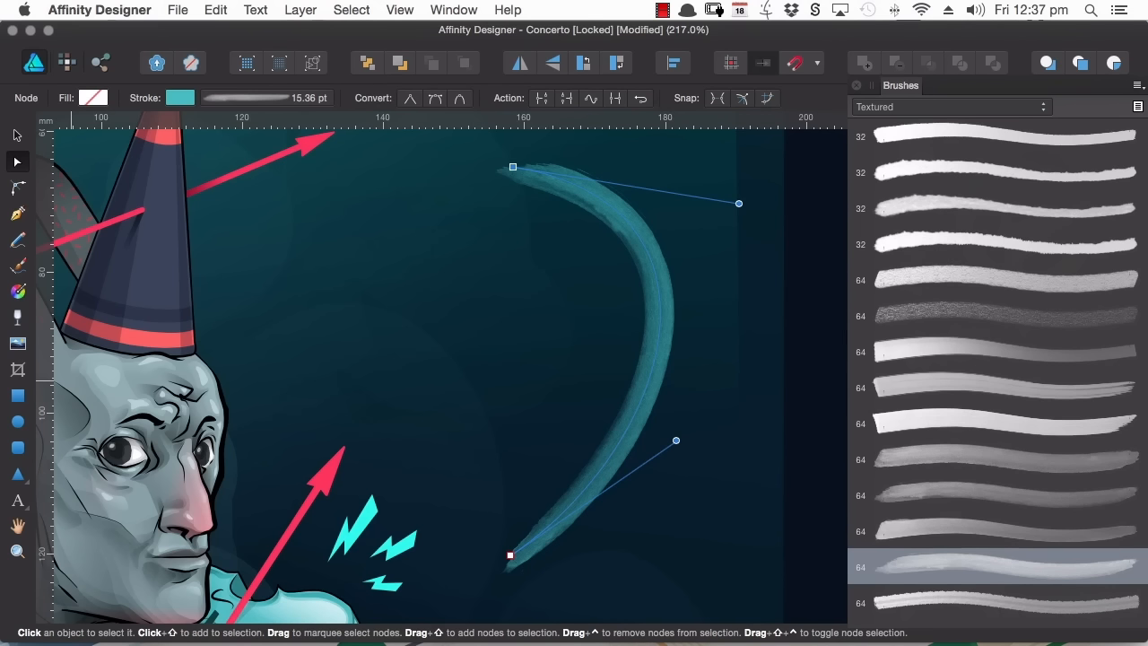
# Step: Set the brush controller to Pressure and paint a long winding watercolour stroke across the arc
pyautogui.click(18, 267)
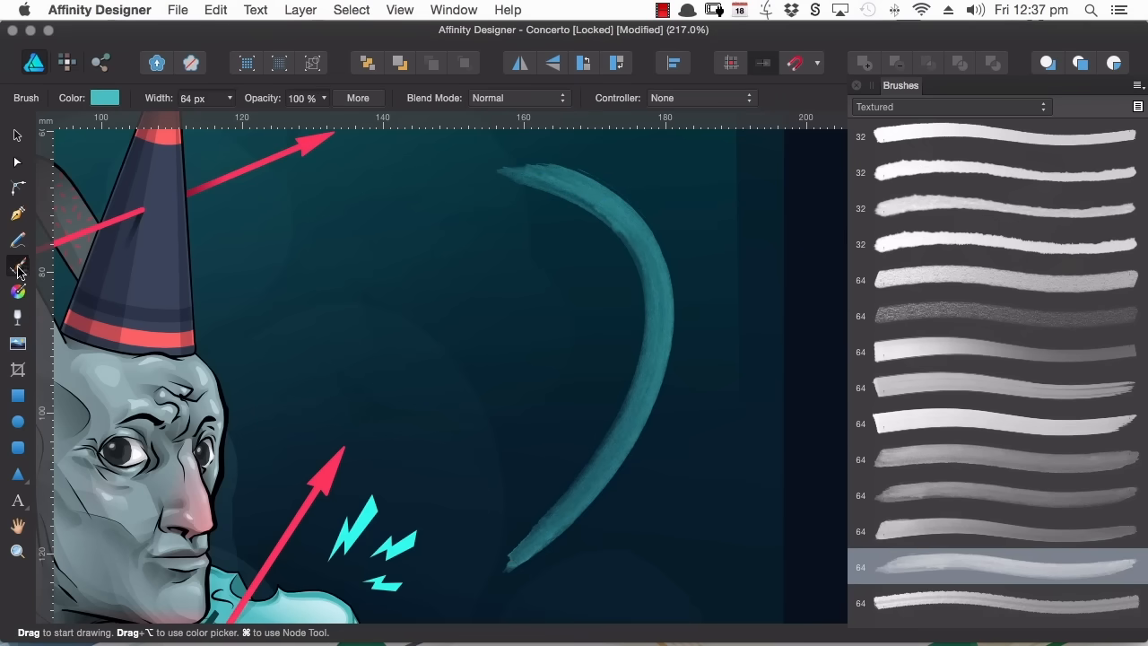
pyautogui.click(684, 103)
pyautogui.click(689, 76)
pyautogui.moveTo(260, 256)
pyautogui.mouseDown()
pyautogui.moveTo(349, 269)
pyautogui.moveTo(351, 371)
pyautogui.moveTo(464, 305)
pyautogui.moveTo(492, 336)
pyautogui.moveTo(477, 402)
pyautogui.moveTo(559, 367)
pyautogui.moveTo(543, 430)
pyautogui.moveTo(433, 499)
pyautogui.moveTo(458, 529)
pyautogui.moveTo(541, 577)
pyautogui.moveTo(709, 443)
pyautogui.moveTo(726, 500)
pyautogui.moveTo(628, 572)
pyautogui.mouseUp()
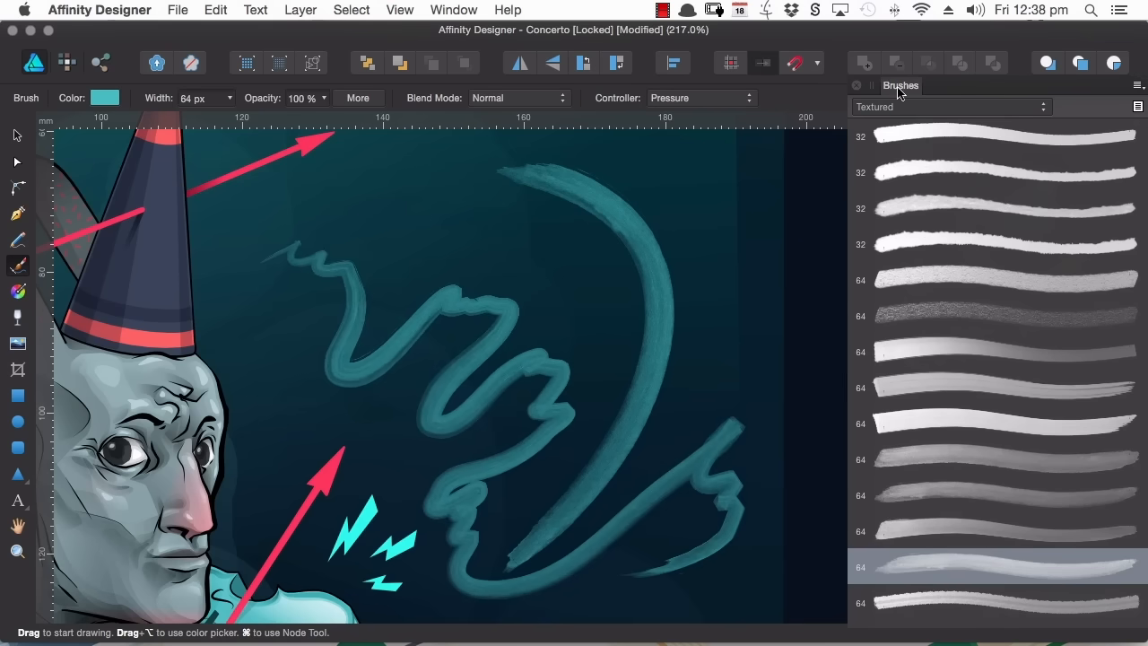
# Step: Switch to the Assorted brush category and choose the 4 px brush
pyautogui.click(984, 109)
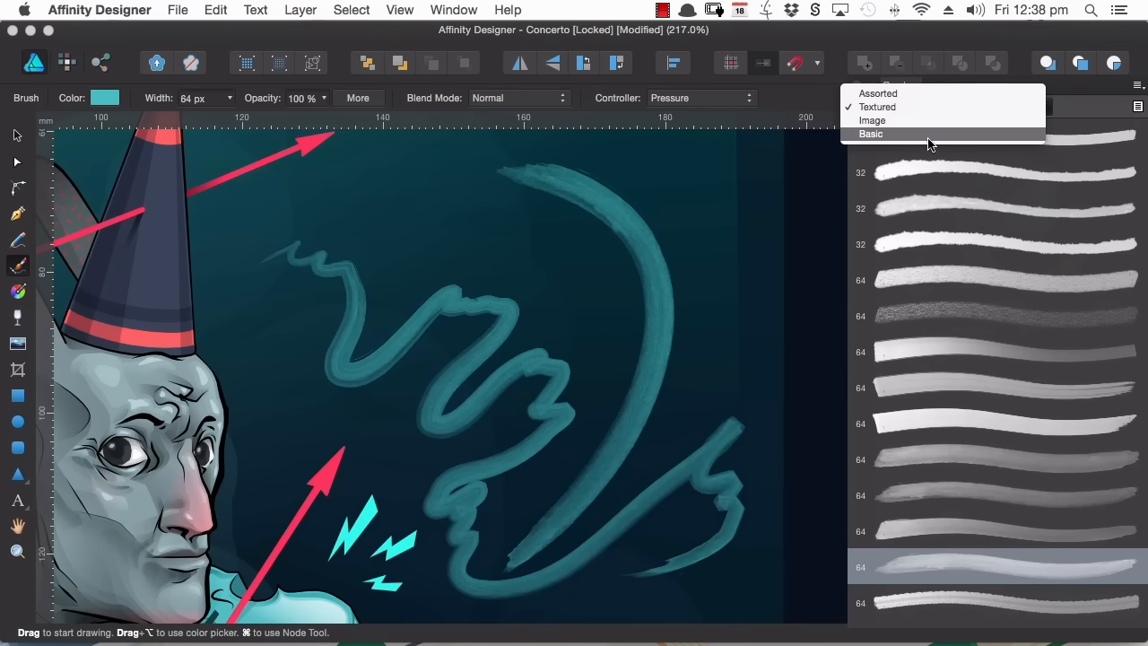
pyautogui.click(901, 93)
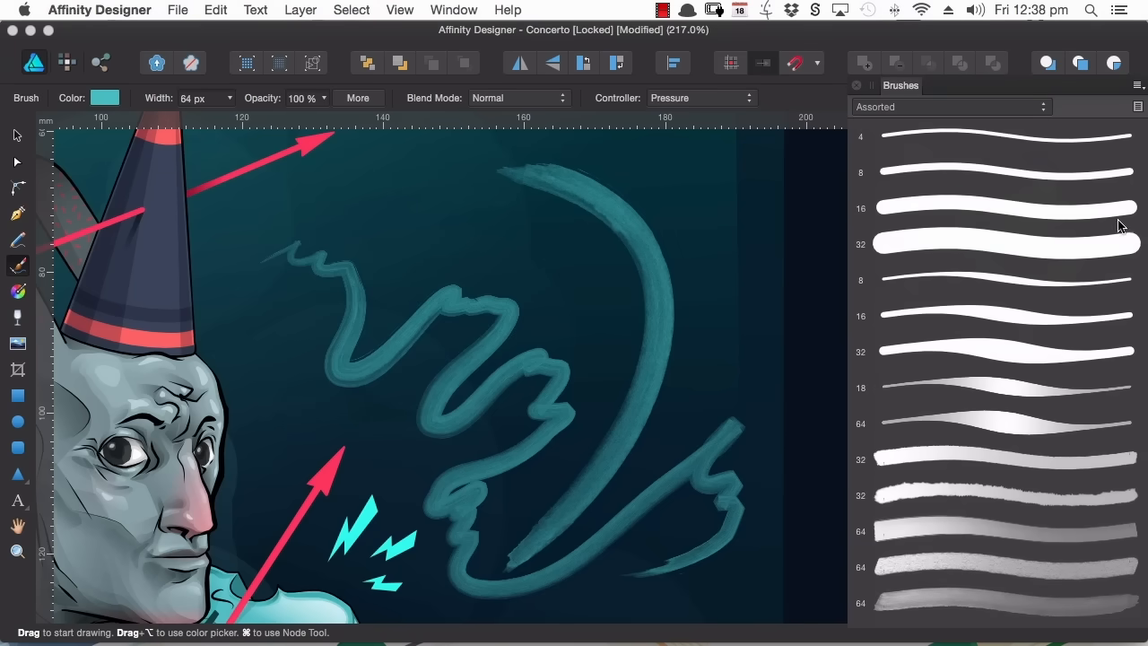
pyautogui.click(995, 136)
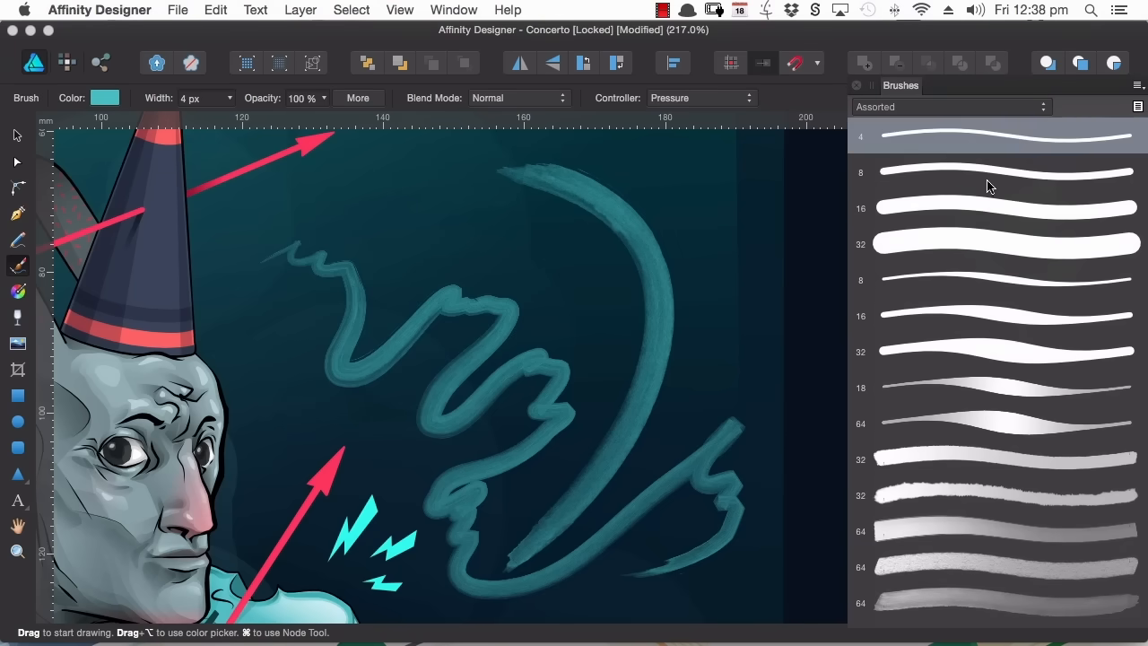
# Step: Undo the winding stroke and the arc to clear the background
pyautogui.press('super+z')
pyautogui.press('super+z')
pyautogui.press('super+z')
# Step: Return to the Textured brush category and paint a short zigzag stroke with the 64 px Water 4 brush
pyautogui.click(951, 106)
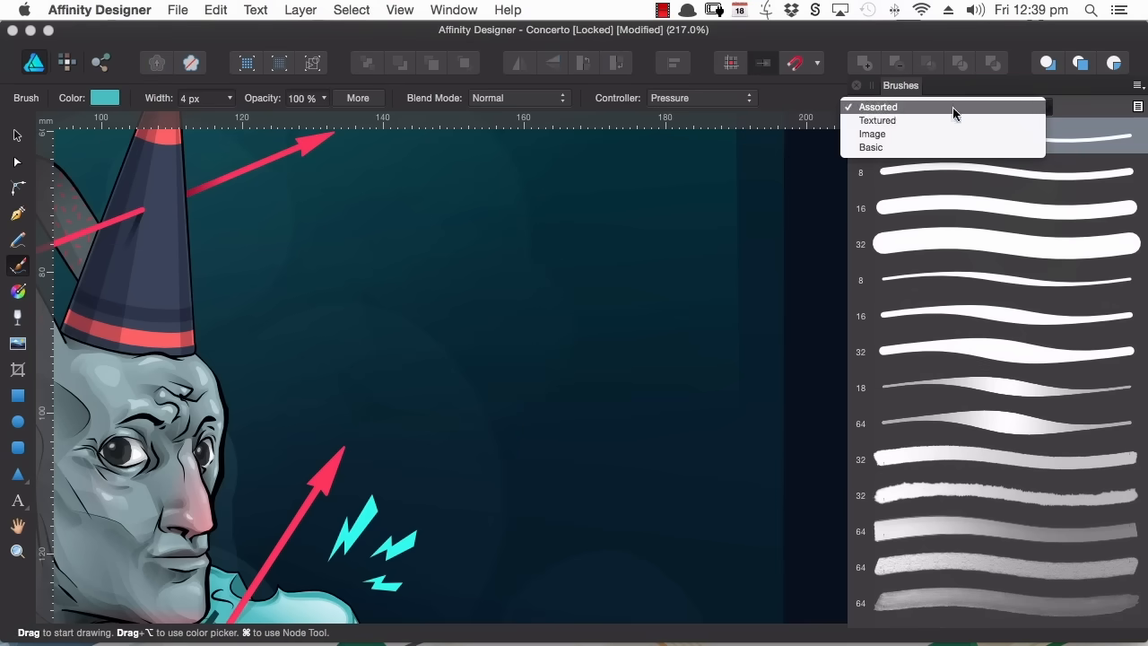
pyautogui.click(894, 120)
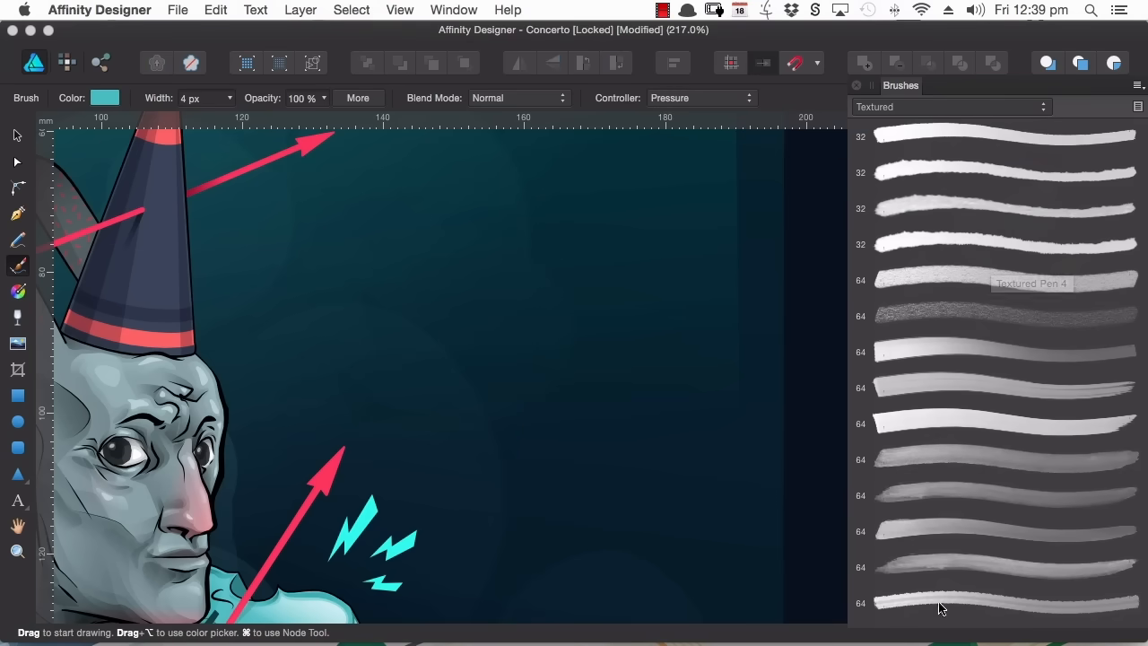
pyautogui.click(944, 563)
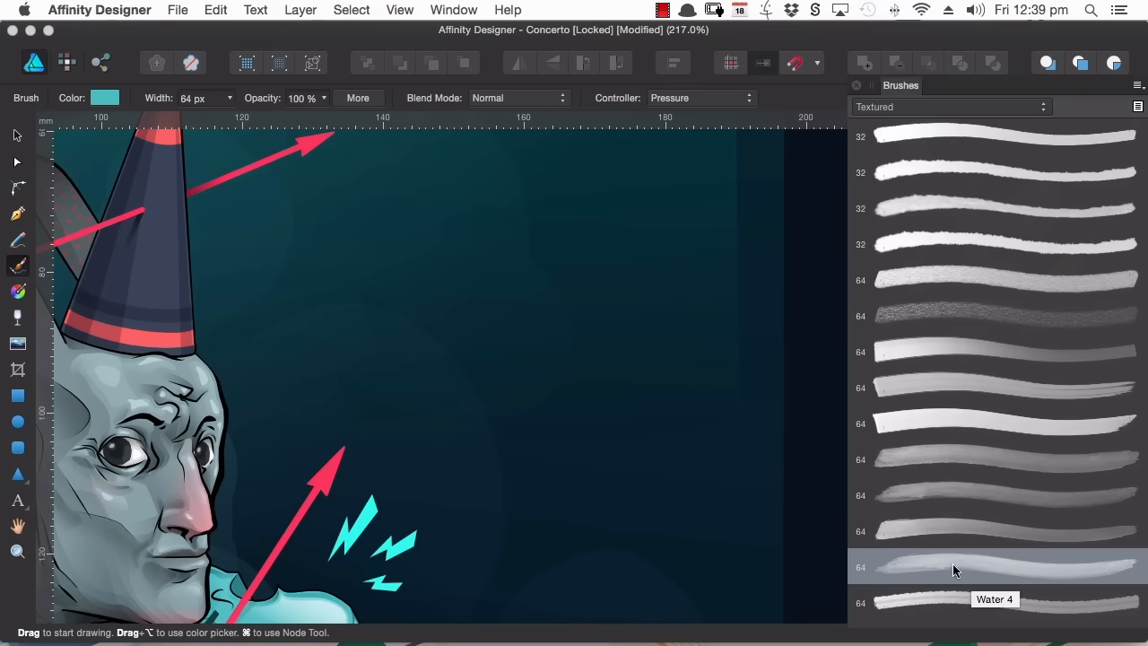
pyautogui.moveTo(333, 330)
pyautogui.mouseDown()
pyautogui.moveTo(457, 288)
pyautogui.moveTo(630, 369)
pyautogui.mouseUp()
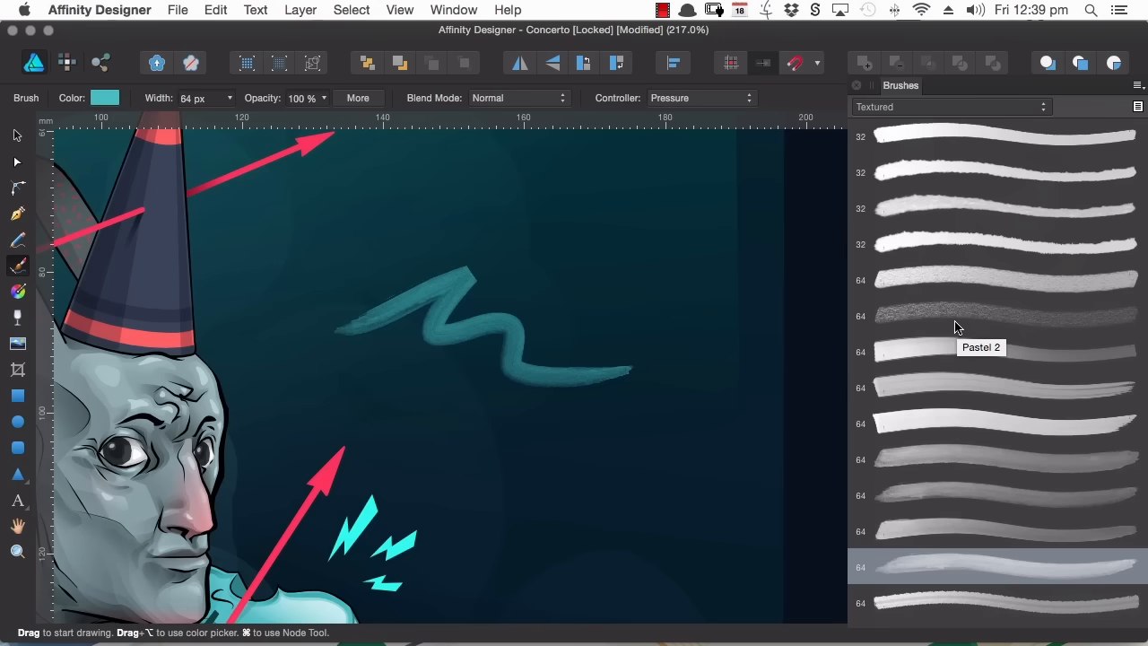
# Step: Paint two thick strokes with the round 128 px Basic brush and a short wavy stroke with the tapered 32 px Basic brush
pyautogui.click(968, 107)
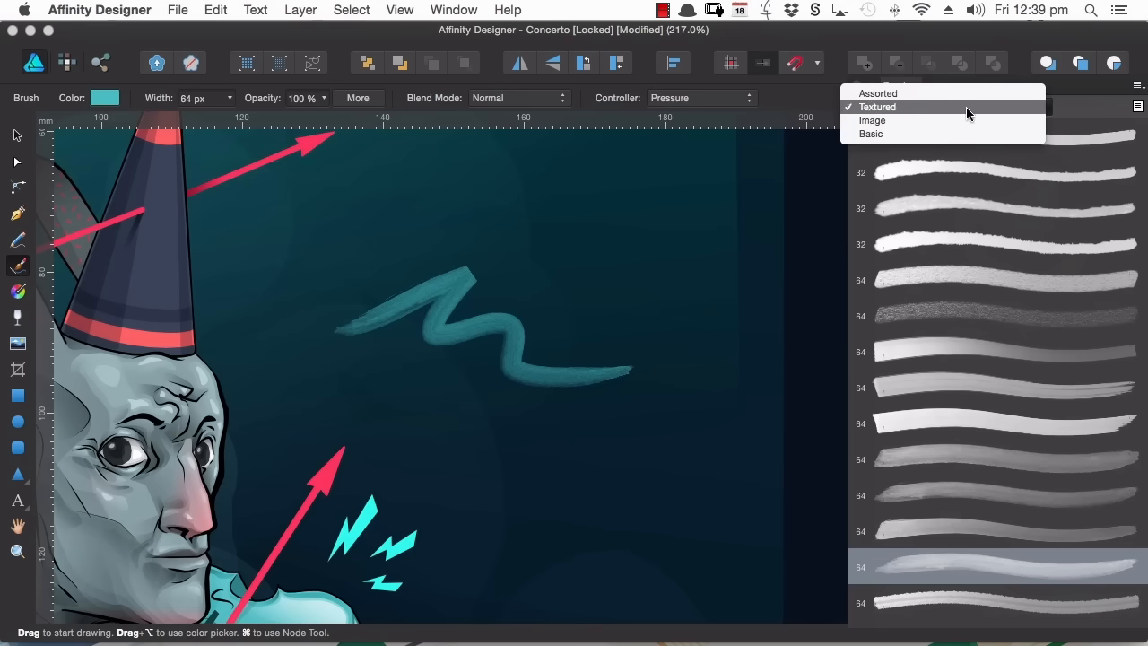
pyautogui.click(895, 135)
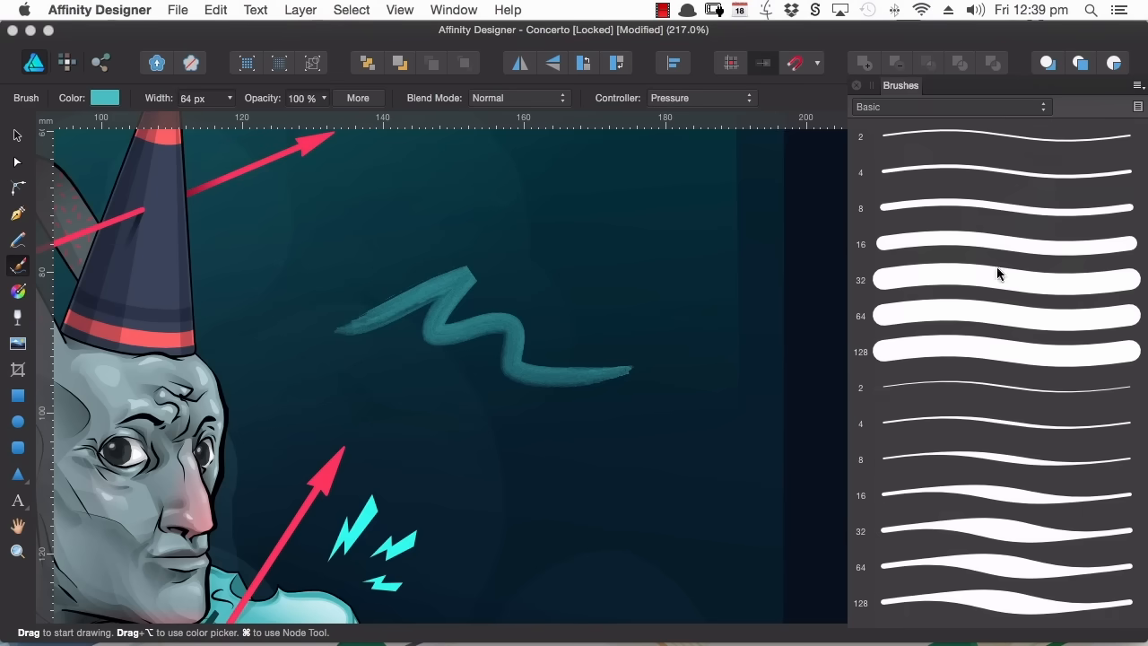
pyautogui.click(952, 355)
pyautogui.moveTo(479, 218)
pyautogui.mouseDown()
pyautogui.moveTo(551, 212)
pyautogui.moveTo(626, 283)
pyautogui.moveTo(686, 288)
pyautogui.mouseUp()
pyautogui.moveTo(363, 430); pyautogui.dragTo(512, 461)
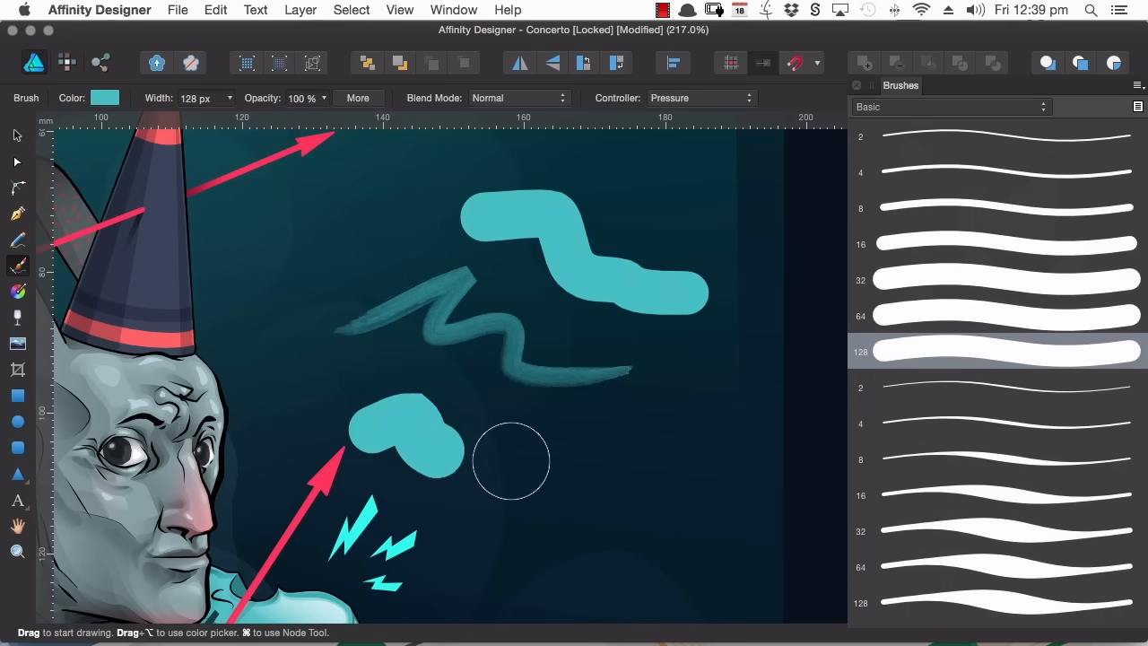
pyautogui.click(1012, 538)
pyautogui.moveTo(583, 433)
pyautogui.mouseDown()
pyautogui.moveTo(640, 481)
pyautogui.moveTo(705, 506)
pyautogui.mouseUp()
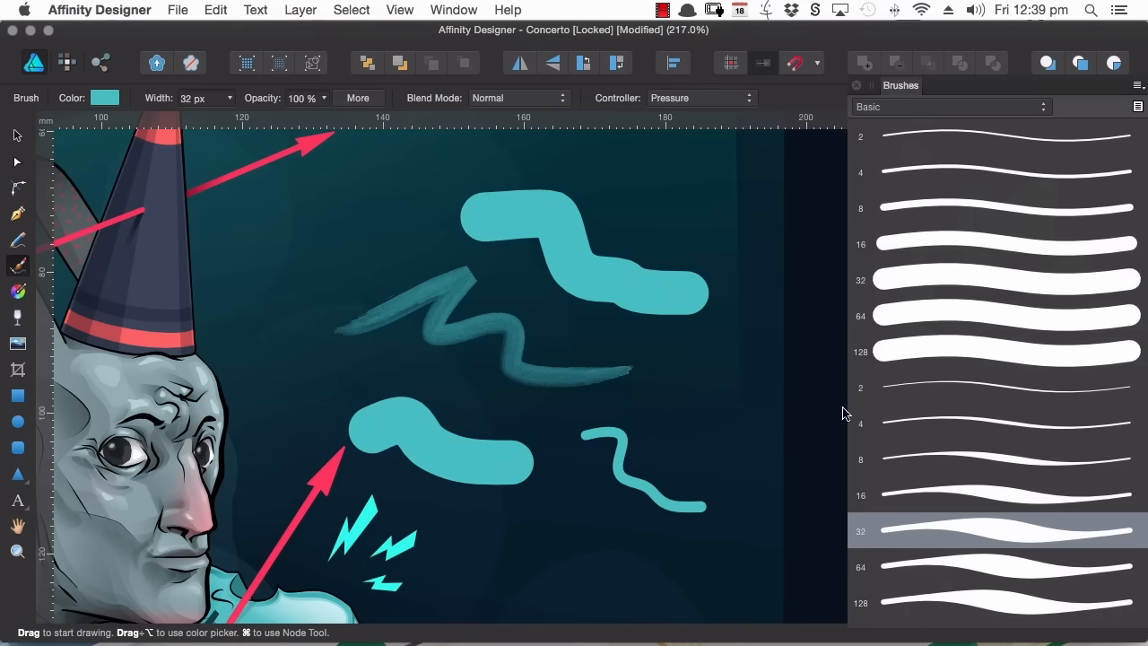
# Step: Switch to the Image brush category and undo all four test strokes to clear the background
pyautogui.click(941, 108)
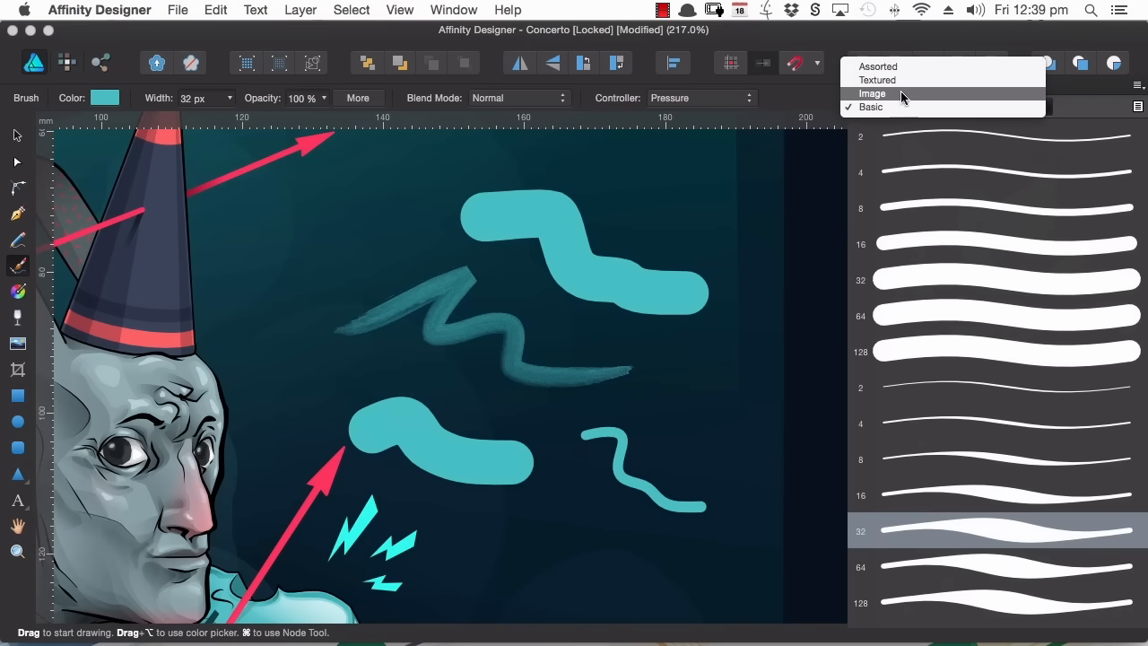
pyautogui.click(901, 93)
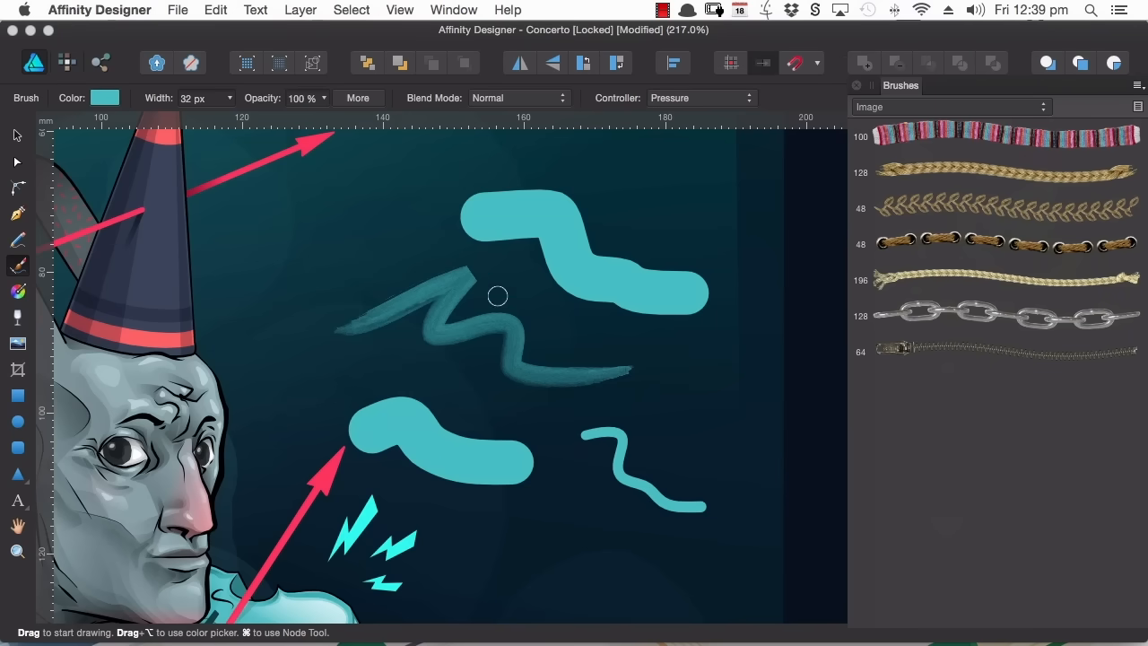
pyautogui.press('super+z')
pyautogui.press('super+z')
pyautogui.press('super+z')
pyautogui.press('super+z')
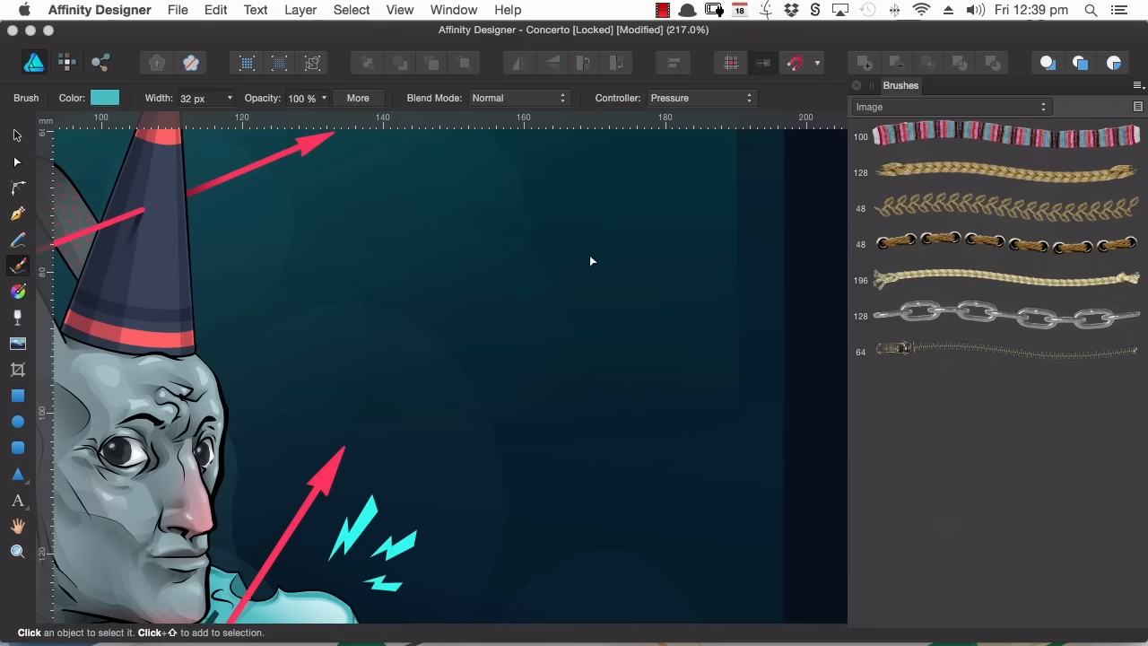
# Step: Paint a long wavy stroke with the 100 px striped knit Image brush and another below it with the 48 px eyelet lace brush
pyautogui.click(1001, 139)
pyautogui.moveTo(249, 334); pyautogui.dragTo(747, 221)
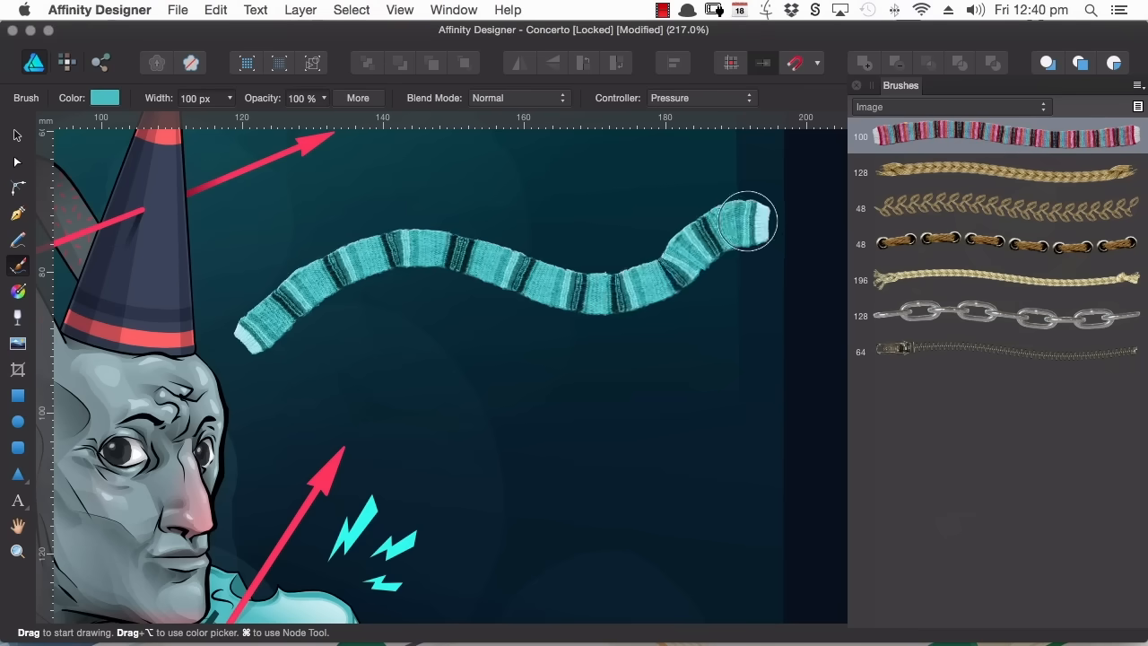
pyautogui.click(1016, 243)
pyautogui.moveTo(286, 416)
pyautogui.mouseDown()
pyautogui.moveTo(356, 368)
pyautogui.moveTo(427, 346)
pyautogui.moveTo(477, 349)
pyautogui.moveTo(663, 419)
pyautogui.moveTo(728, 411)
pyautogui.moveTo(763, 384)
pyautogui.mouseUp()
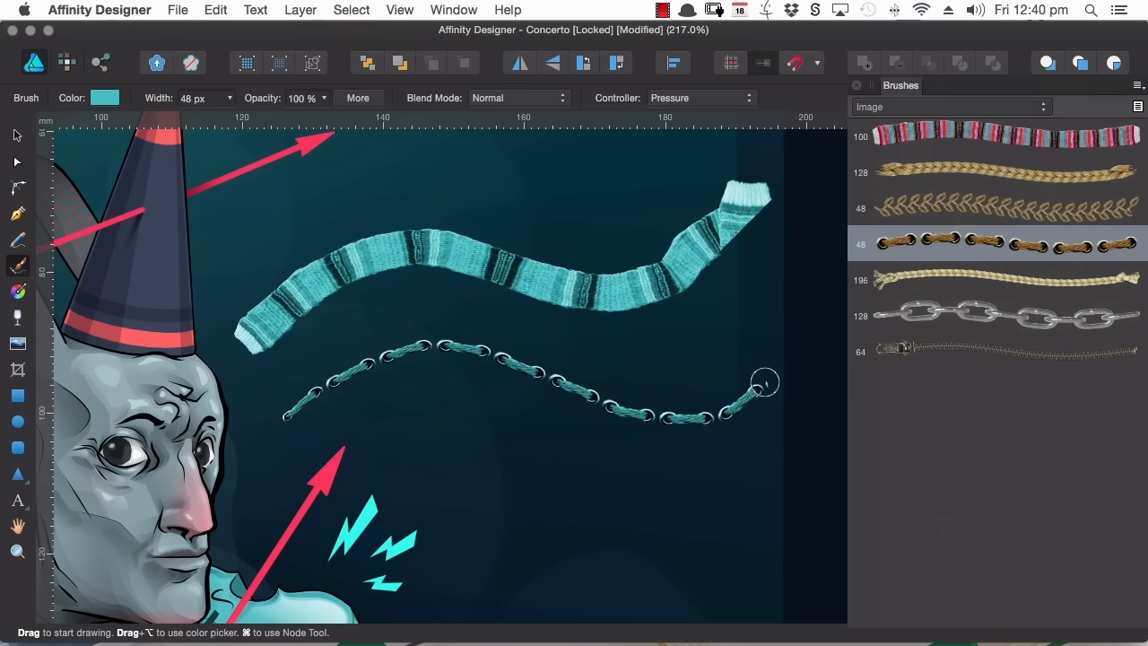
# Step: Paint a large wavy stroke with the 128 px chain Image brush and a long stroke with the 64 px zipper brush
pyautogui.click(1029, 313)
pyautogui.moveTo(387, 445)
pyautogui.mouseDown()
pyautogui.moveTo(448, 426)
pyautogui.moveTo(541, 440)
pyautogui.moveTo(654, 512)
pyautogui.moveTo(726, 512)
pyautogui.moveTo(838, 341)
pyautogui.moveTo(848, 264)
pyautogui.moveTo(995, 258)
pyautogui.mouseUp()
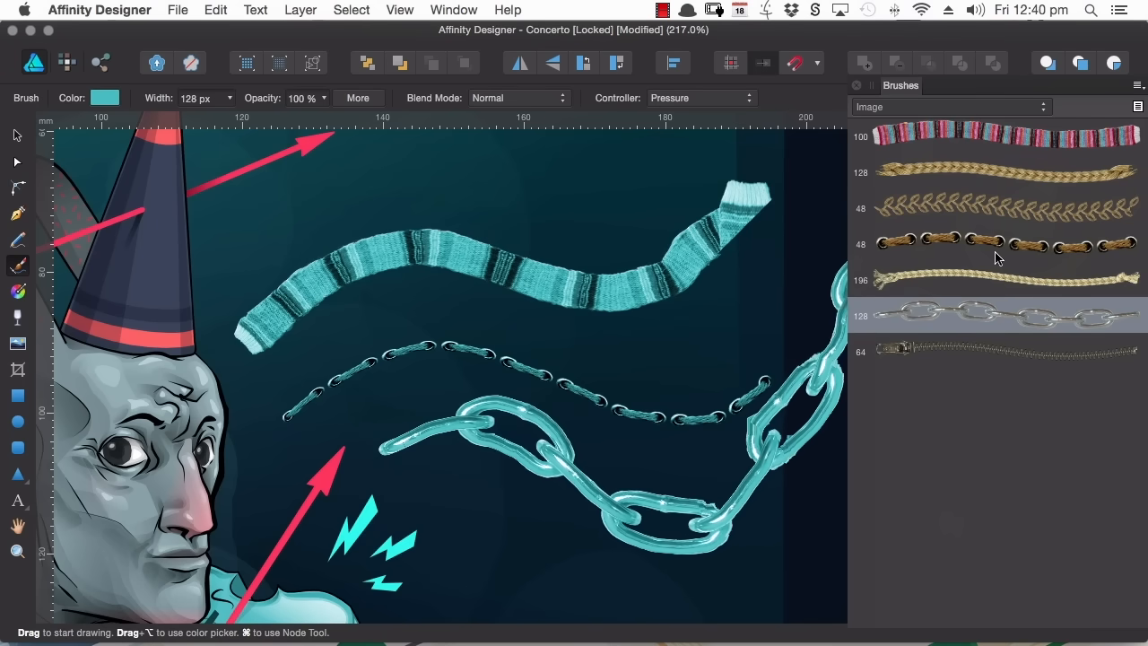
pyautogui.click(955, 354)
pyautogui.moveTo(224, 262)
pyautogui.mouseDown()
pyautogui.moveTo(353, 175)
pyautogui.moveTo(470, 171)
pyautogui.moveTo(568, 186)
pyautogui.moveTo(676, 162)
pyautogui.moveTo(790, 157)
pyautogui.mouseUp()
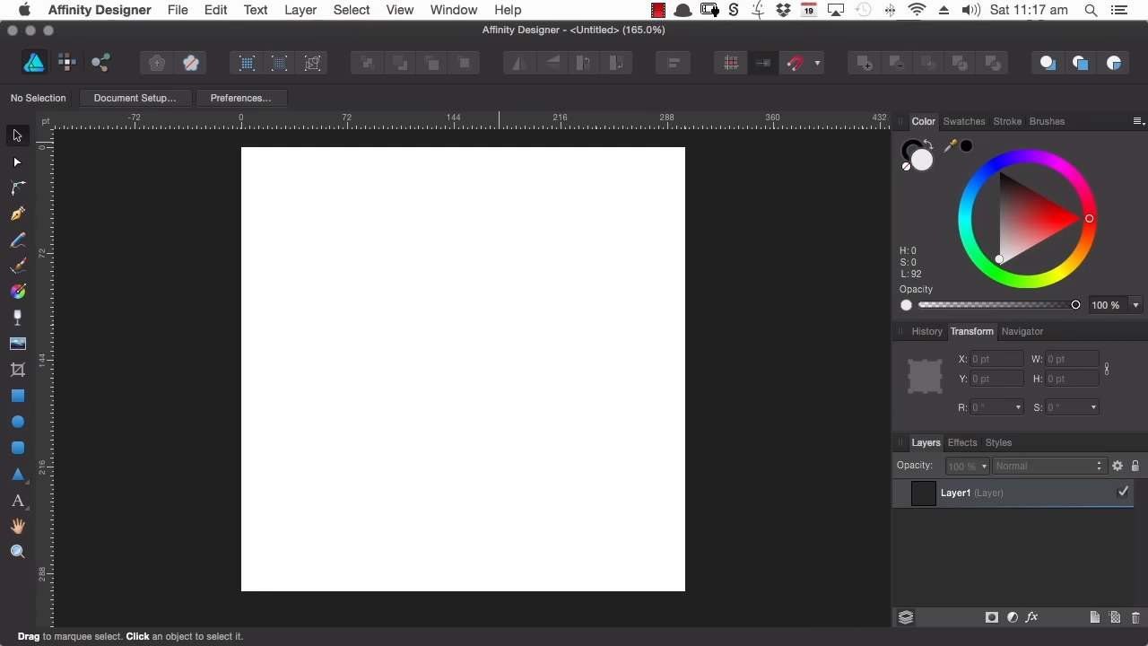
# Step: Draw a rectangle about 203 by 190 pt in the middle of the blank page, and return to the Move tool
pyautogui.click(18, 397)
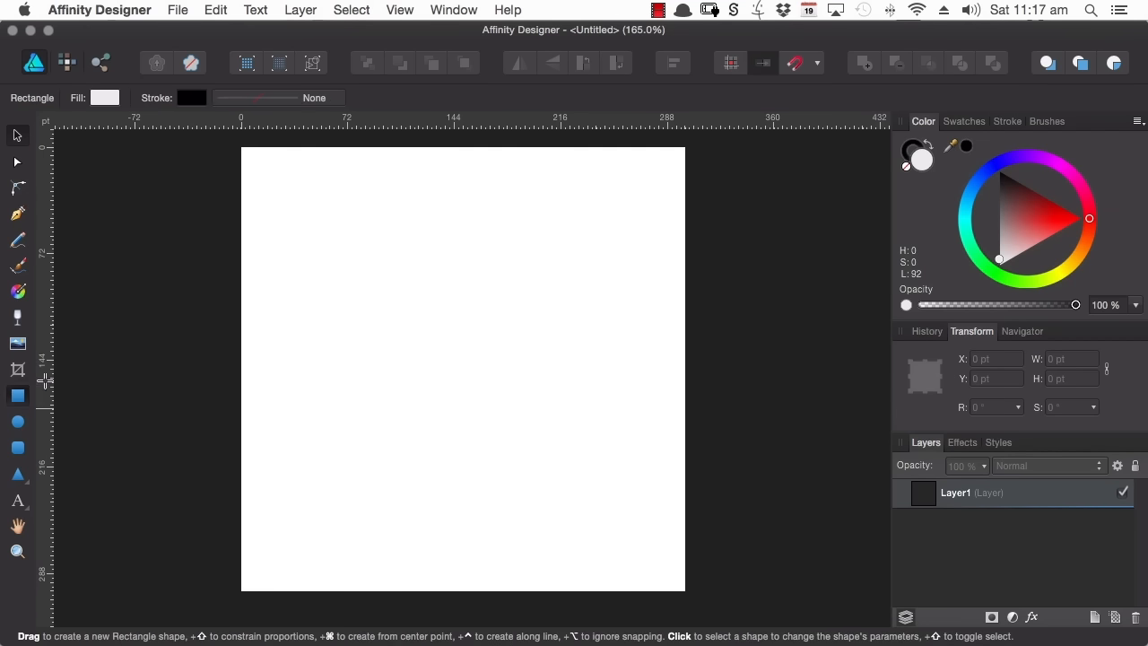
pyautogui.moveTo(318, 234); pyautogui.dragTo(620, 515)
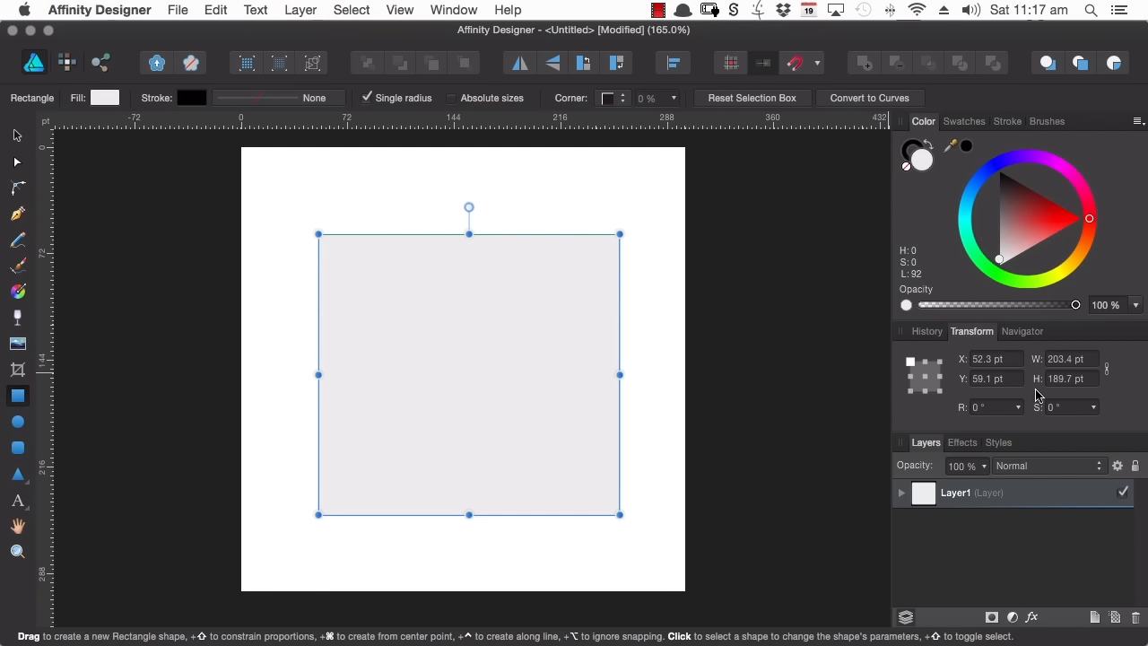
pyautogui.press('v')
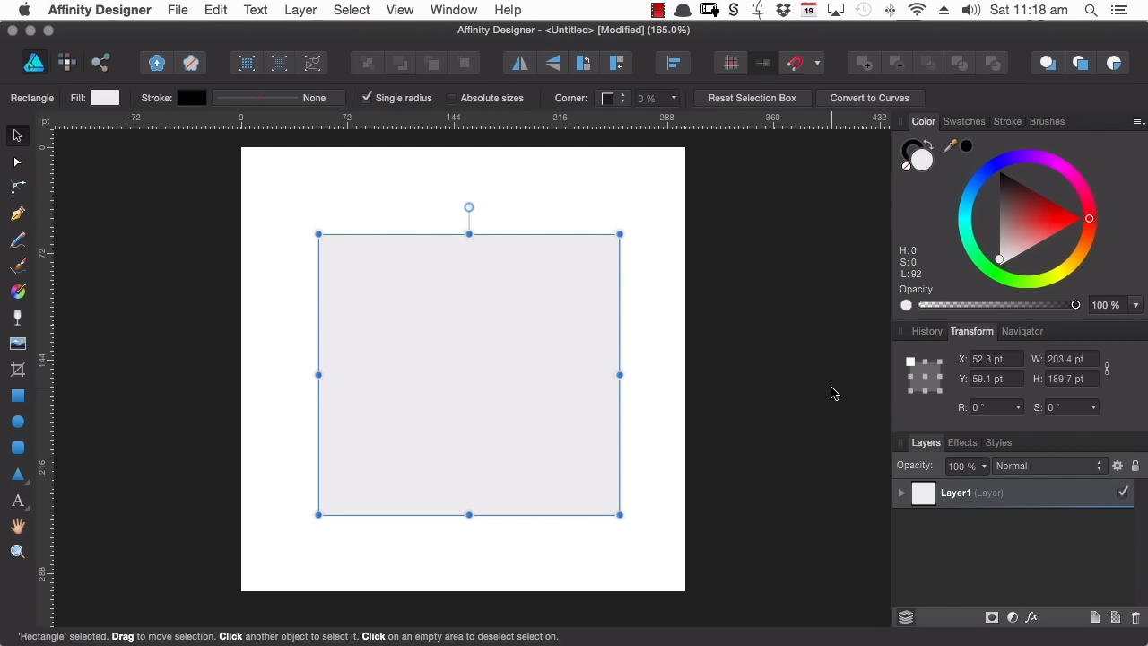
# Step: Set the rectangle's width and height to 200 pt
pyautogui.click(1072, 358)
pyautogui.doubleClick(1075, 359)
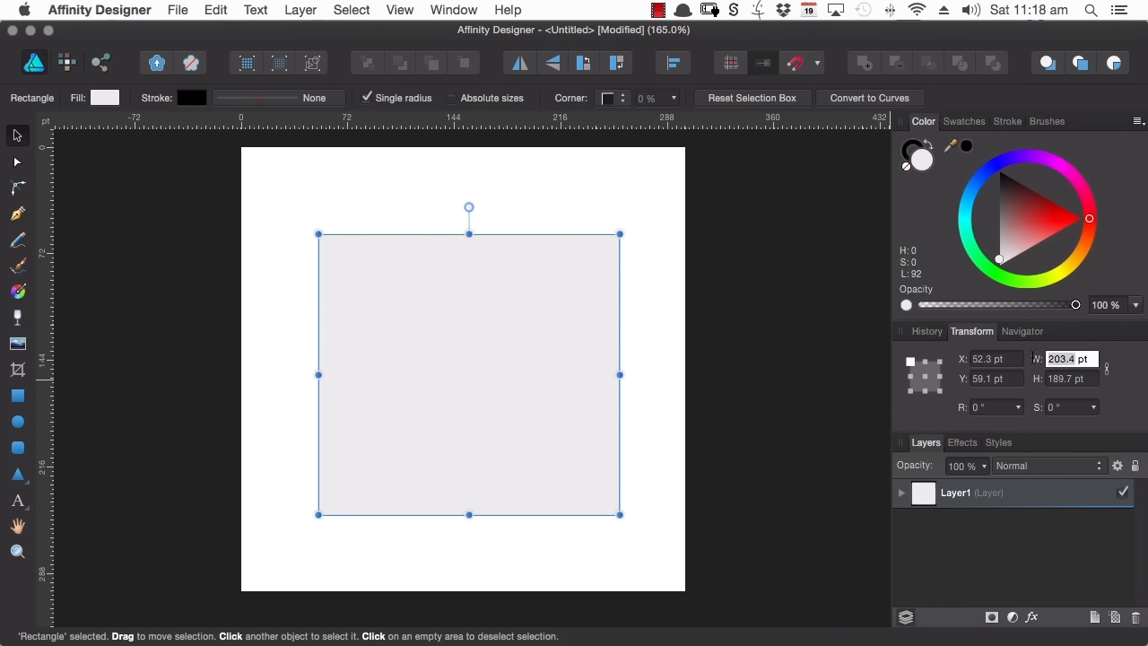
pyautogui.write('200')
pyautogui.click(1073, 378)
pyautogui.doubleClick(1072, 378)
pyautogui.write('2')
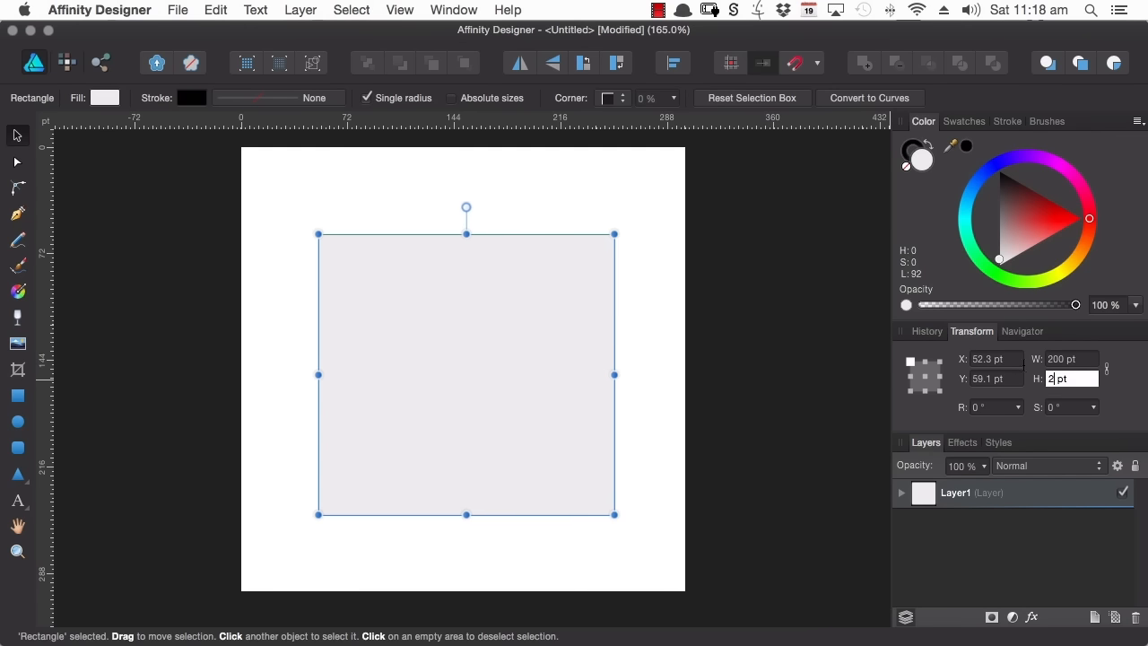
# Step: Position the rectangle's upper-left corner at X 50 pt and Y 50 pt
pyautogui.click(1002, 358)
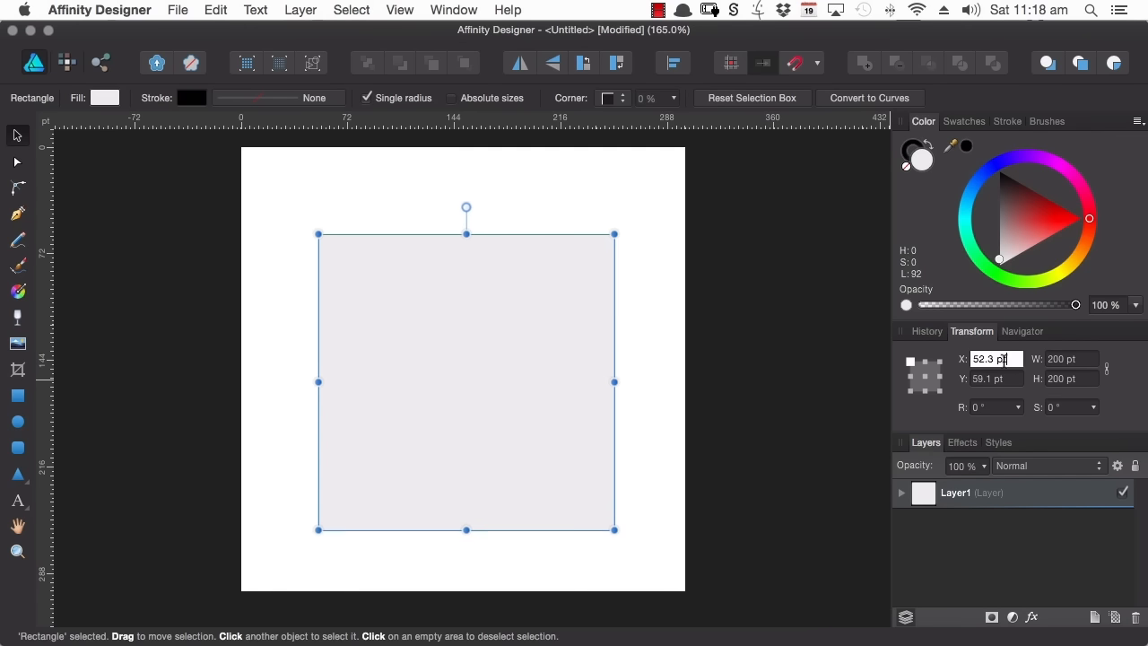
pyautogui.doubleClick(986, 359)
pyautogui.write('50')
pyautogui.click(990, 379)
pyautogui.doubleClick(987, 379)
pyautogui.write('50')
pyautogui.click(995, 359)
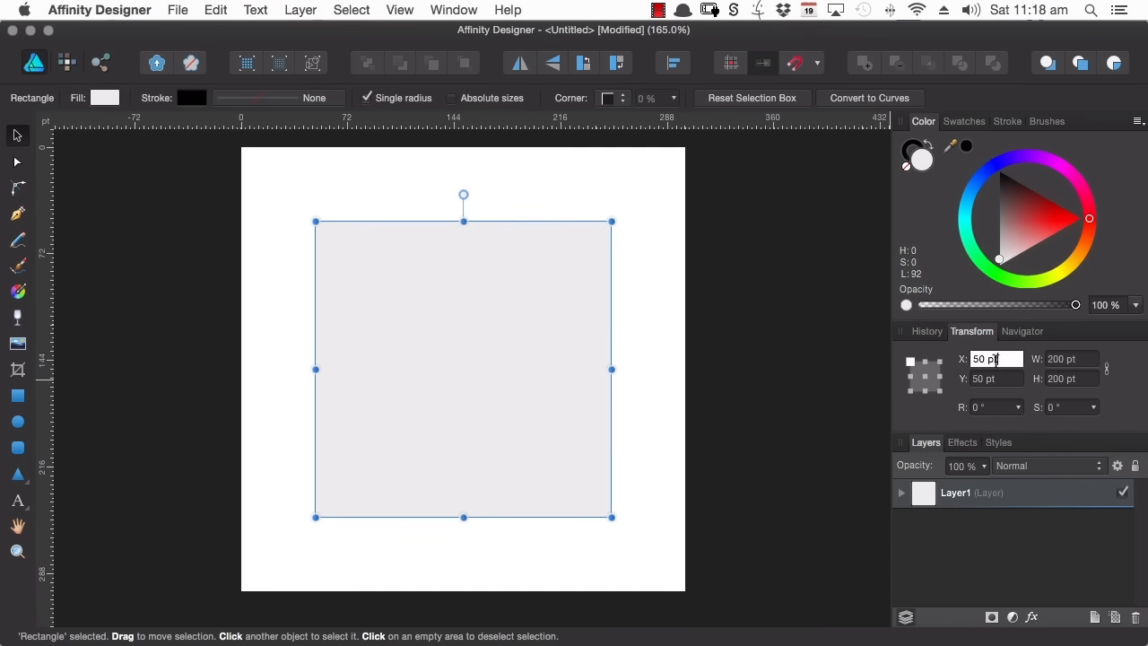
# Step: Try rotating the rectangle about its upper-left corner, and set the transform anchor point to its centre
pyautogui.click(1016, 407)
pyautogui.moveTo(1005, 429); pyautogui.dragTo(981, 425)
pyautogui.click(926, 376)
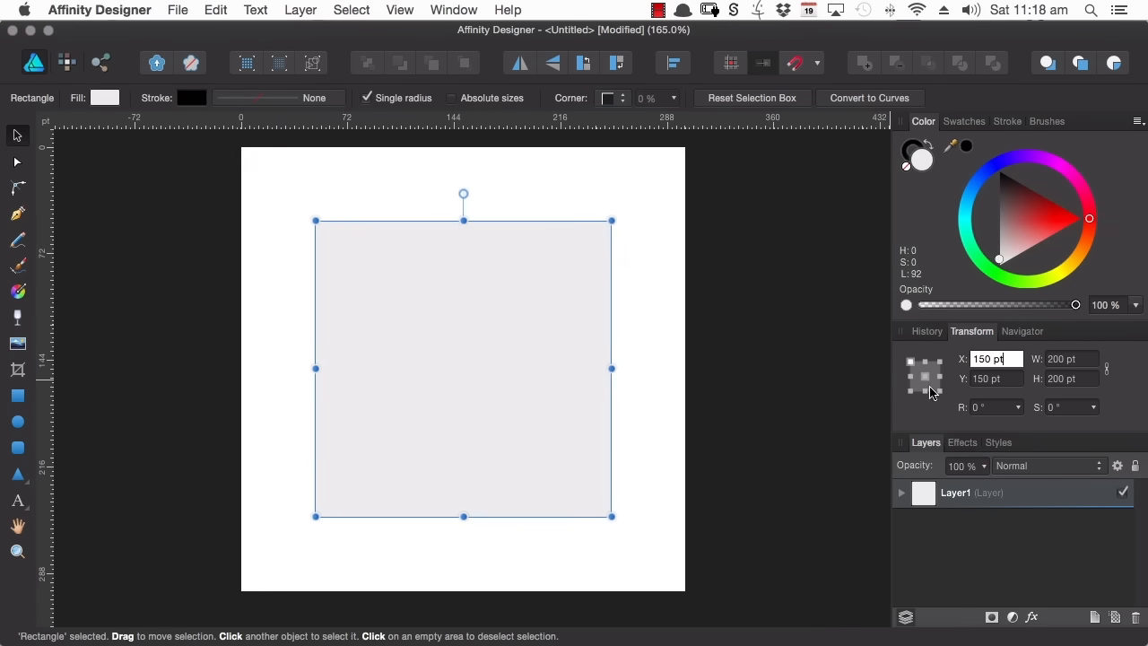
# Step: Rotate the rectangle to 45° about its centre, and undo the transform changes back to the rectangle as originally drawn
pyautogui.click(1017, 409)
pyautogui.click(1017, 409)
pyautogui.moveTo(984, 428)
pyautogui.mouseDown()
pyautogui.moveTo(1027, 433)
pyautogui.moveTo(981, 423)
pyautogui.mouseUp()
pyautogui.click(978, 408)
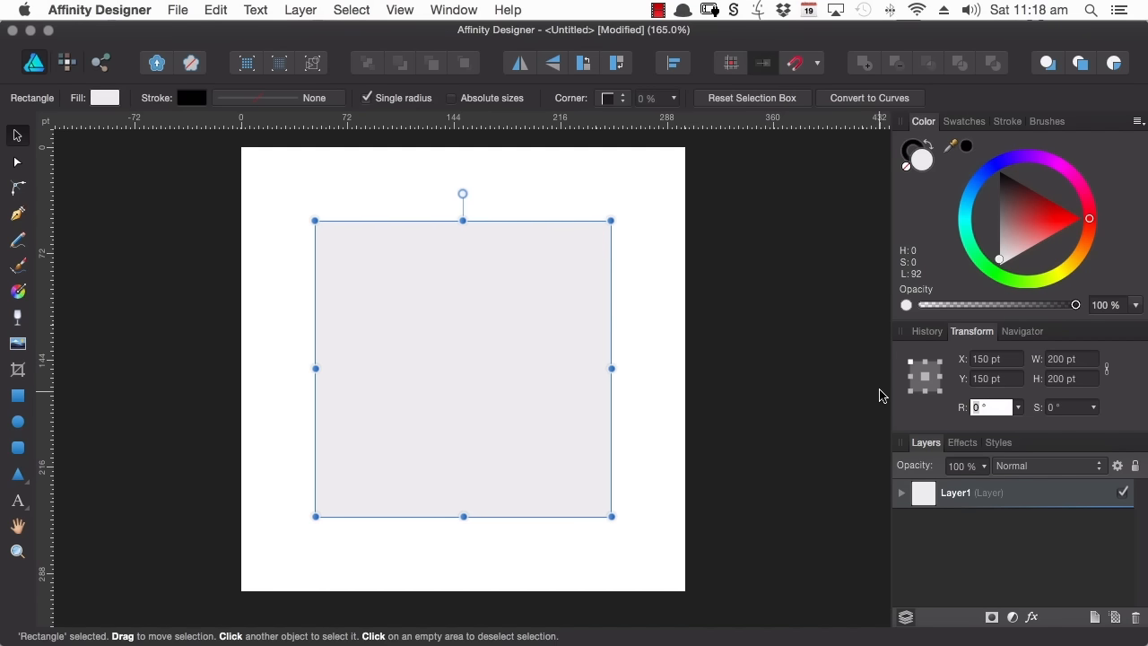
pyautogui.write('45')
pyautogui.press('Return')
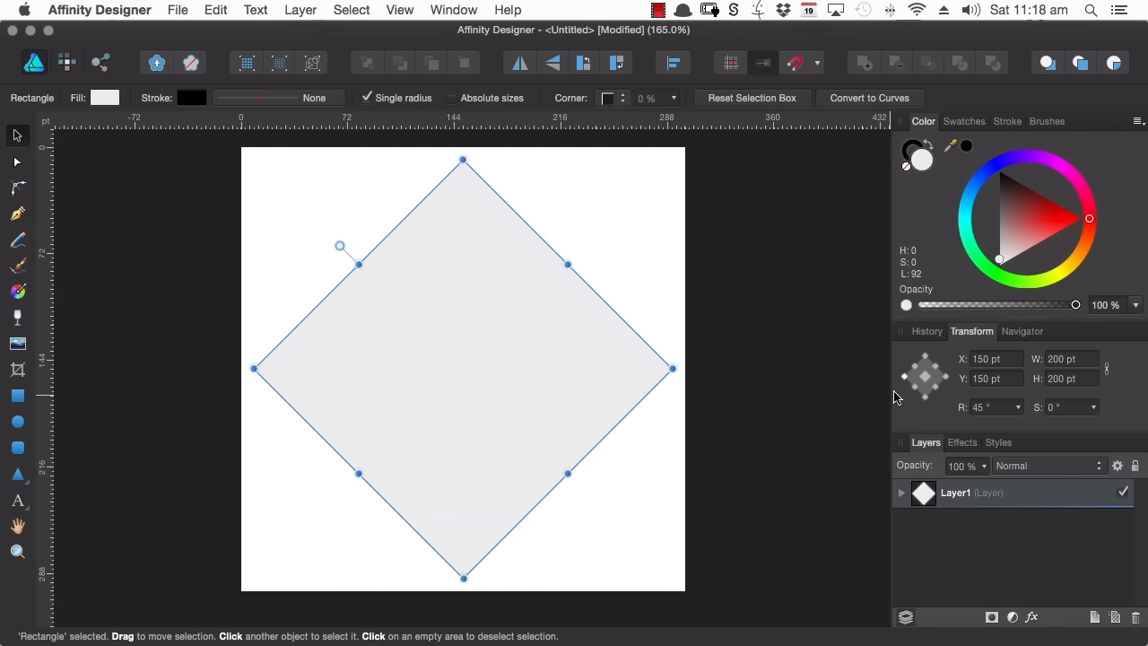
pyautogui.press('super+z')
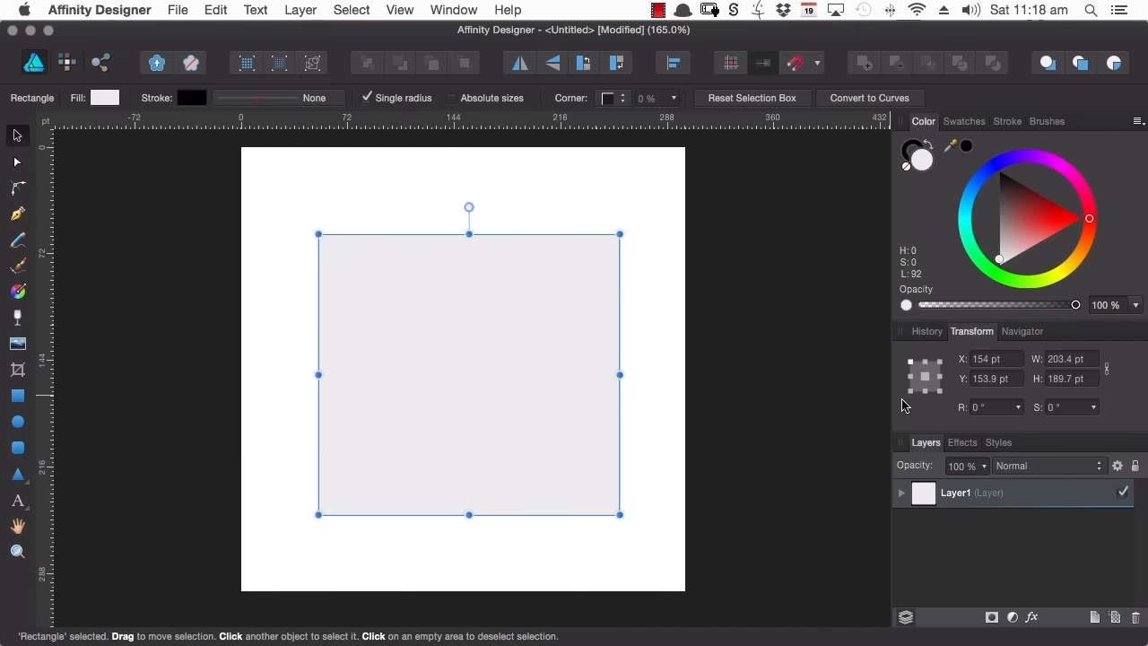
# Step: Try a slight shear on the rectangle, and reset its shear to 0°
pyautogui.click(1093, 407)
pyautogui.moveTo(1059, 428)
pyautogui.mouseDown()
pyautogui.moveTo(1096, 436)
pyautogui.moveTo(1023, 427)
pyautogui.moveTo(1051, 430)
pyautogui.mouseUp()
pyautogui.click(1067, 408)
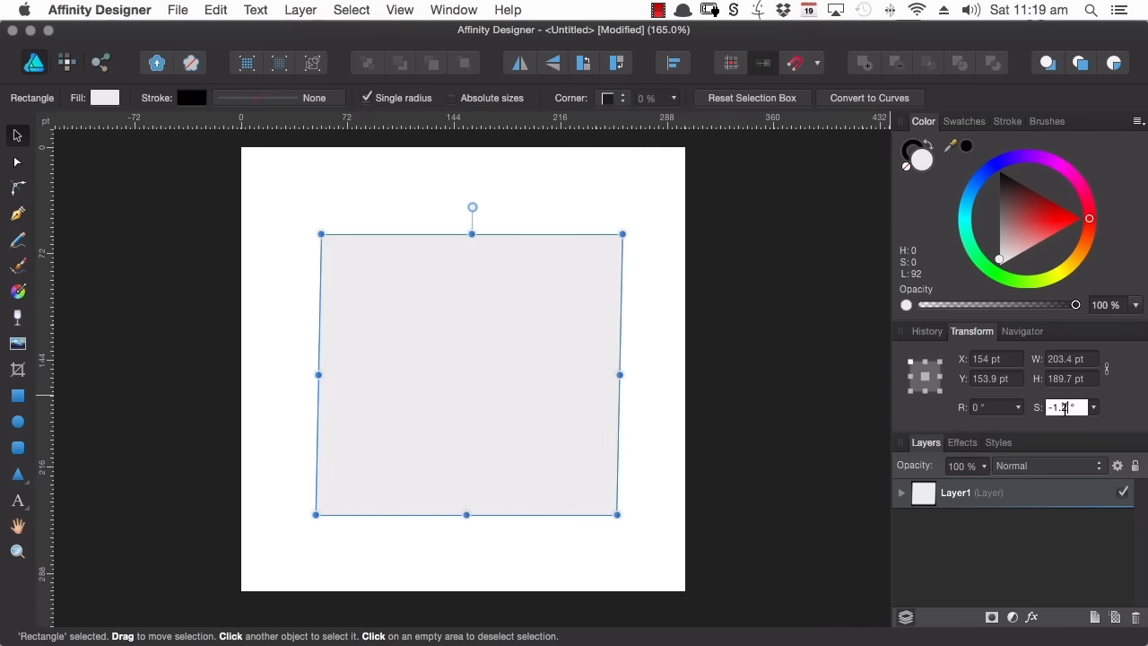
pyautogui.doubleClick(1066, 408)
pyautogui.write('0')
pyautogui.press('Return')
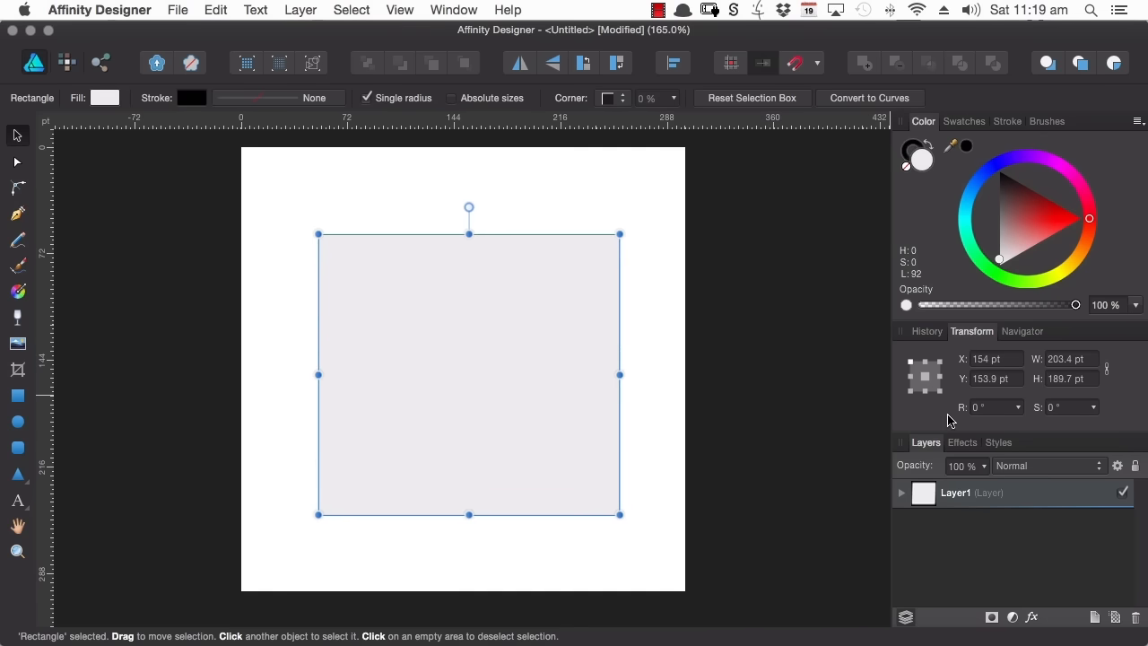
# Step: Shear the rectangle to 14° about its centre
pyautogui.click(1093, 407)
pyautogui.moveTo(1058, 431); pyautogui.dragTo(1070, 430)
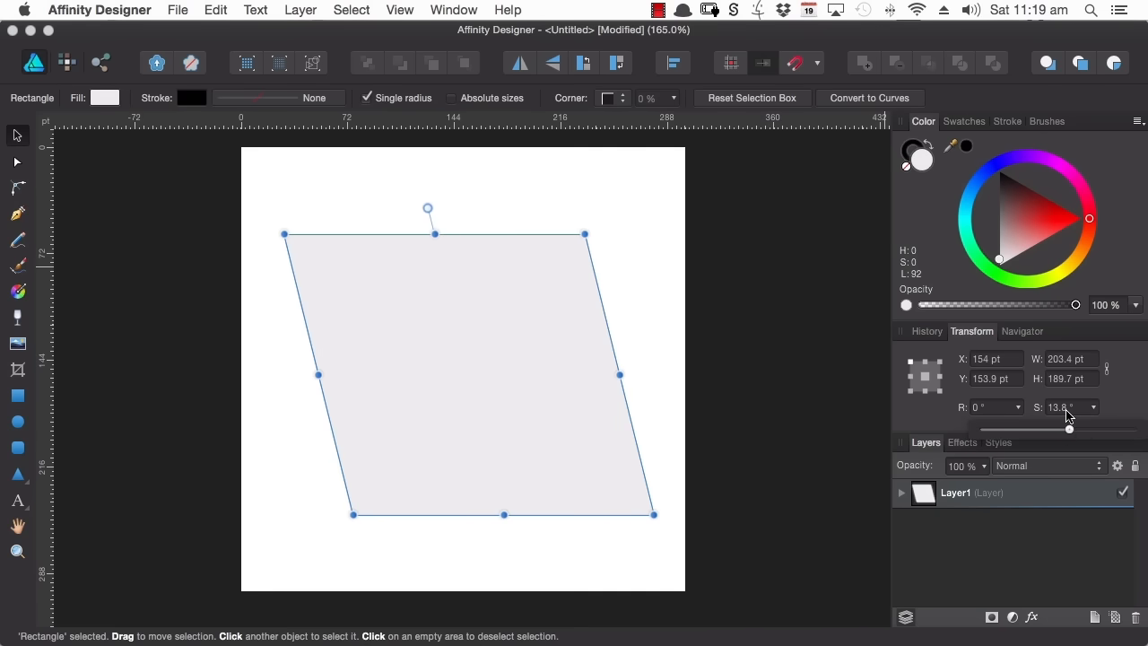
pyautogui.click(1063, 408)
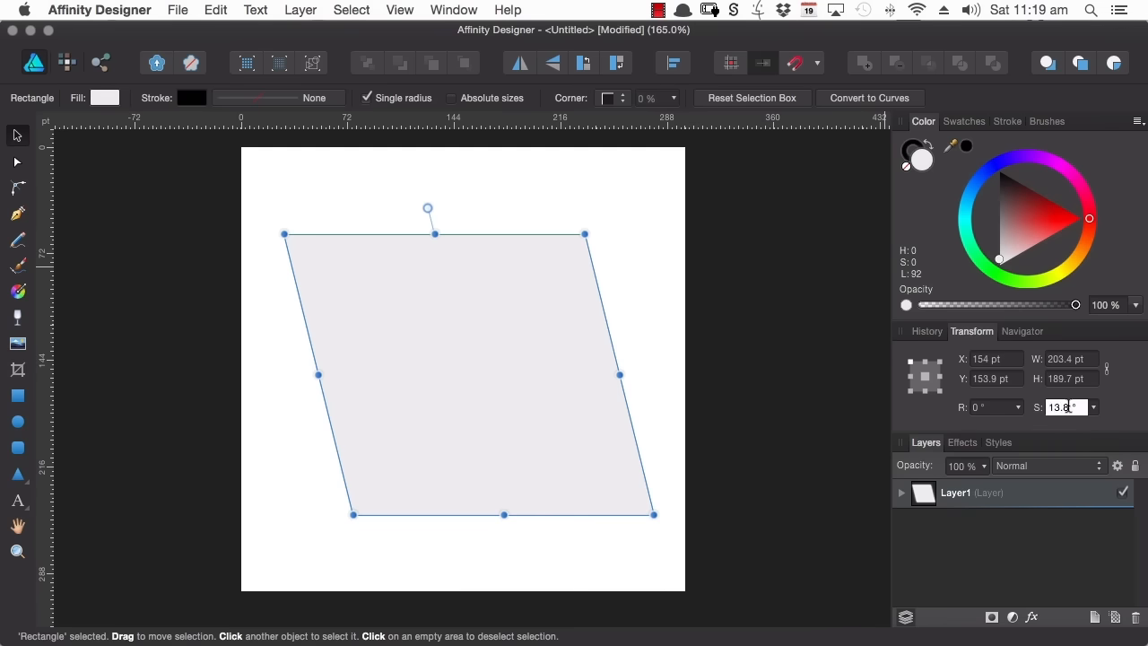
pyautogui.write('14')
pyautogui.press('Return')
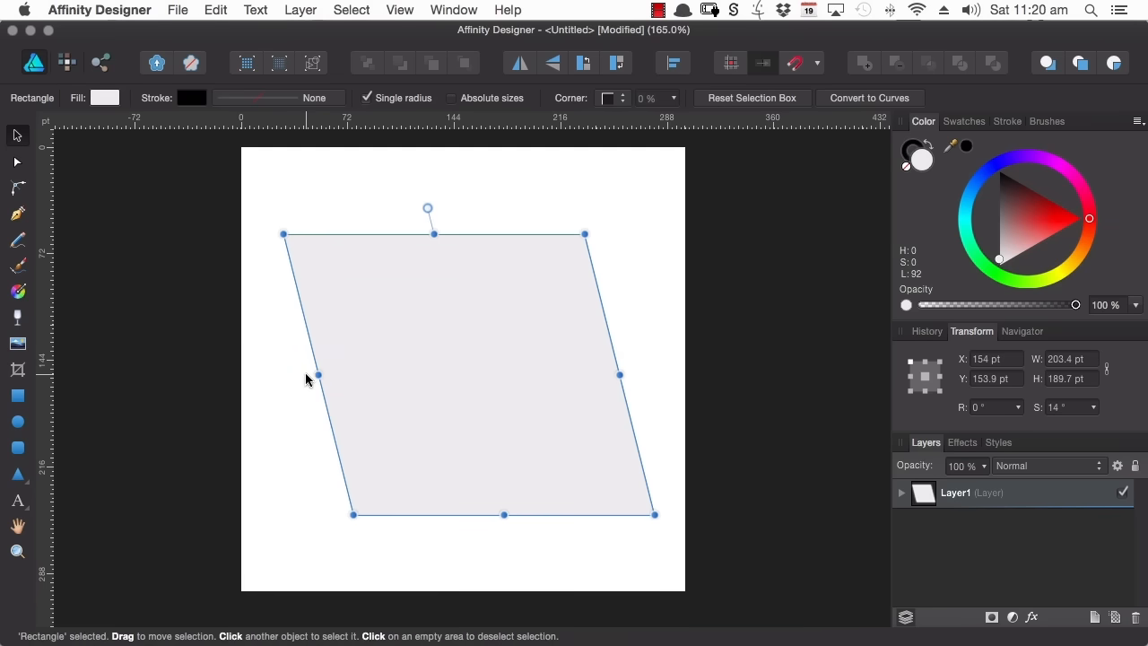
# Step: Try skewing the rectangle freehand along its left side, and undo back to the unsheared rectangle
pyautogui.moveTo(309, 373); pyautogui.dragTo(300, 254)
pyautogui.moveTo(454, 285); pyautogui.dragTo(457, 351)
pyautogui.press('super+z')
pyautogui.press('super+z')
pyautogui.press('super+z')
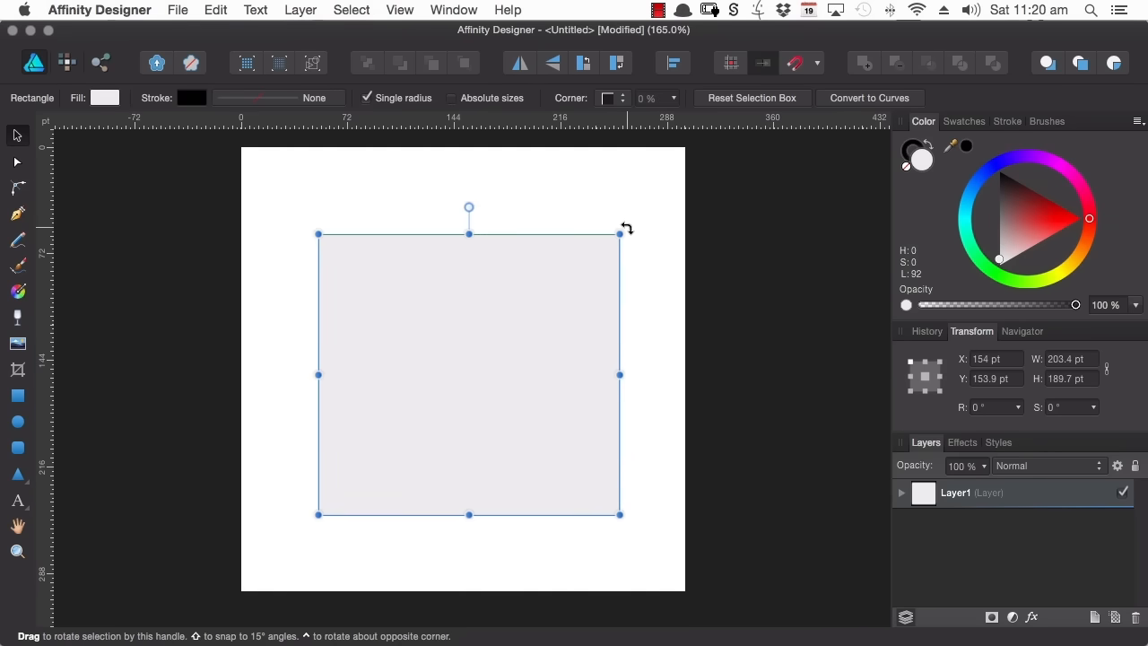
# Step: Rotate the rectangle freehand to 270°, and resize it from its upper-left corner, upper edge and right edge
pyautogui.moveTo(626, 227); pyautogui.dragTo(610, 523)
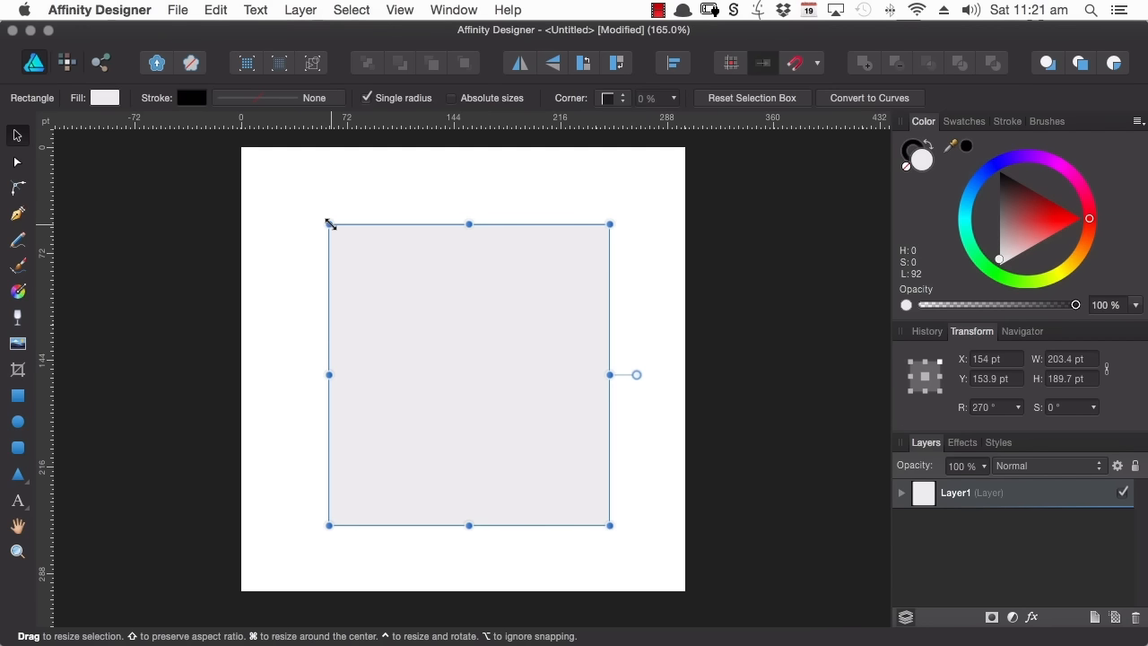
pyautogui.moveTo(330, 225); pyautogui.dragTo(306, 254)
pyautogui.moveTo(469, 225)
pyautogui.mouseDown()
pyautogui.moveTo(464, 427)
pyautogui.moveTo(469, 211)
pyautogui.mouseUp()
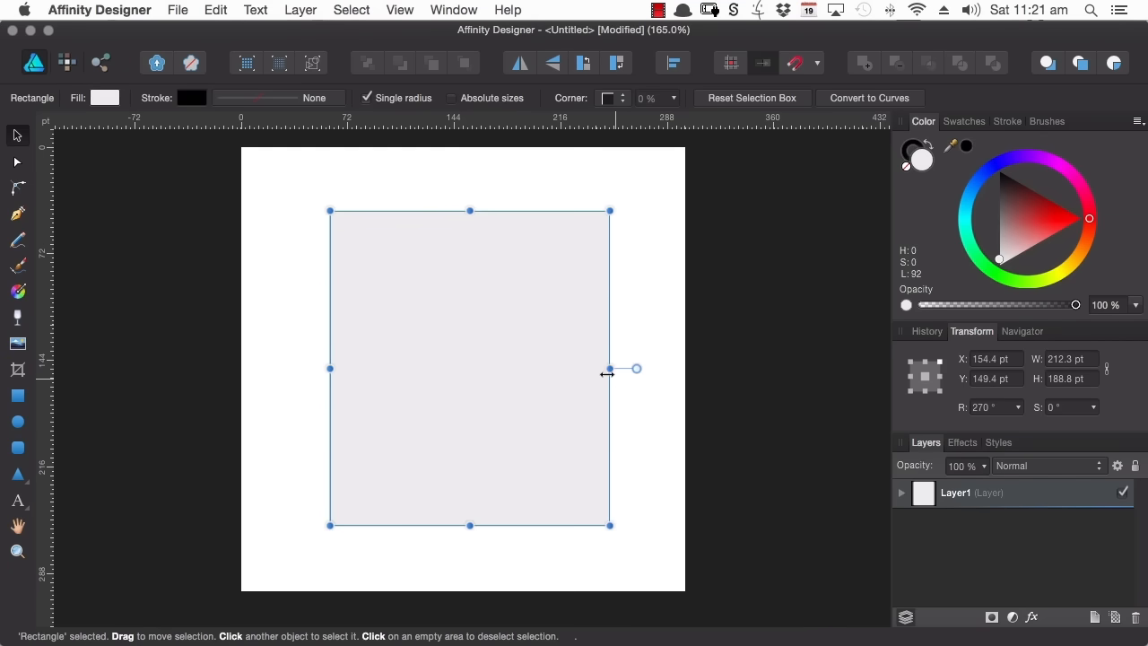
pyautogui.moveTo(609, 369); pyautogui.dragTo(649, 368)
pyautogui.moveTo(490, 359); pyautogui.dragTo(469, 360)
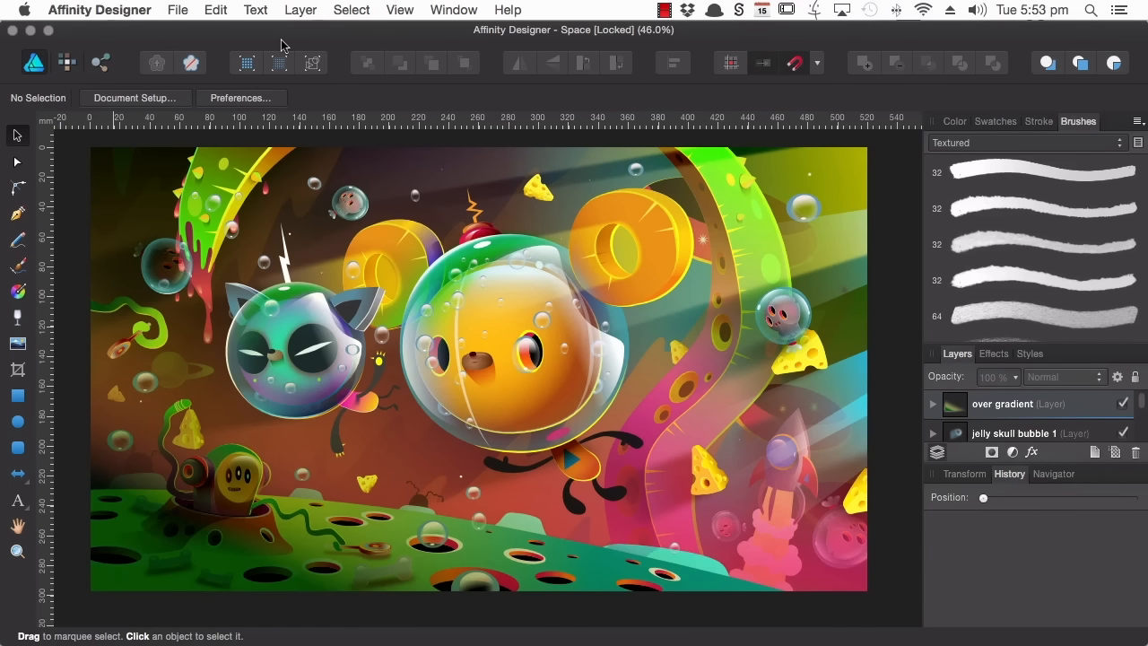
# Step: Show the Space illustration in Split View, and select the jelly skull bubble 2 group
pyautogui.click(400, 11)
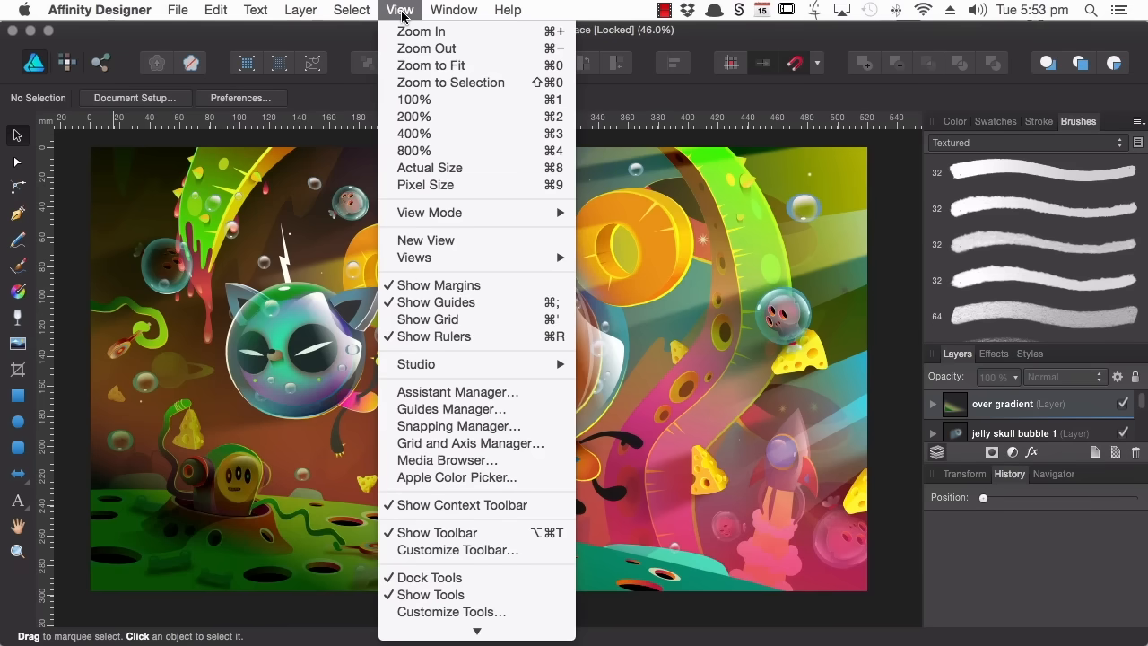
pyautogui.moveTo(443, 214)
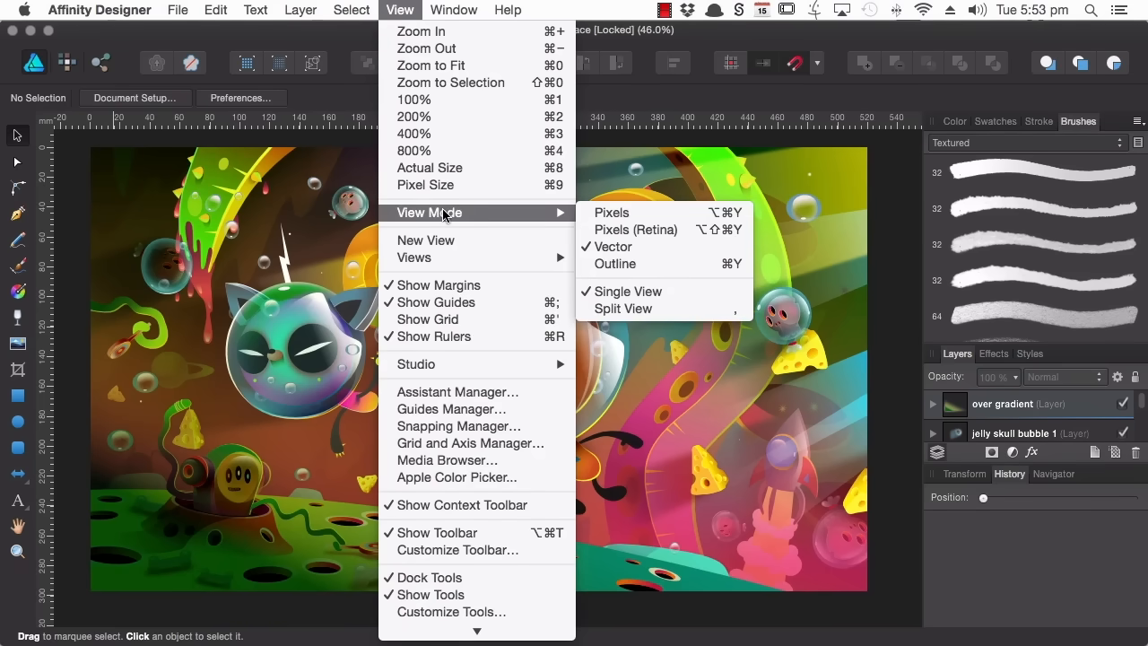
pyautogui.click(615, 309)
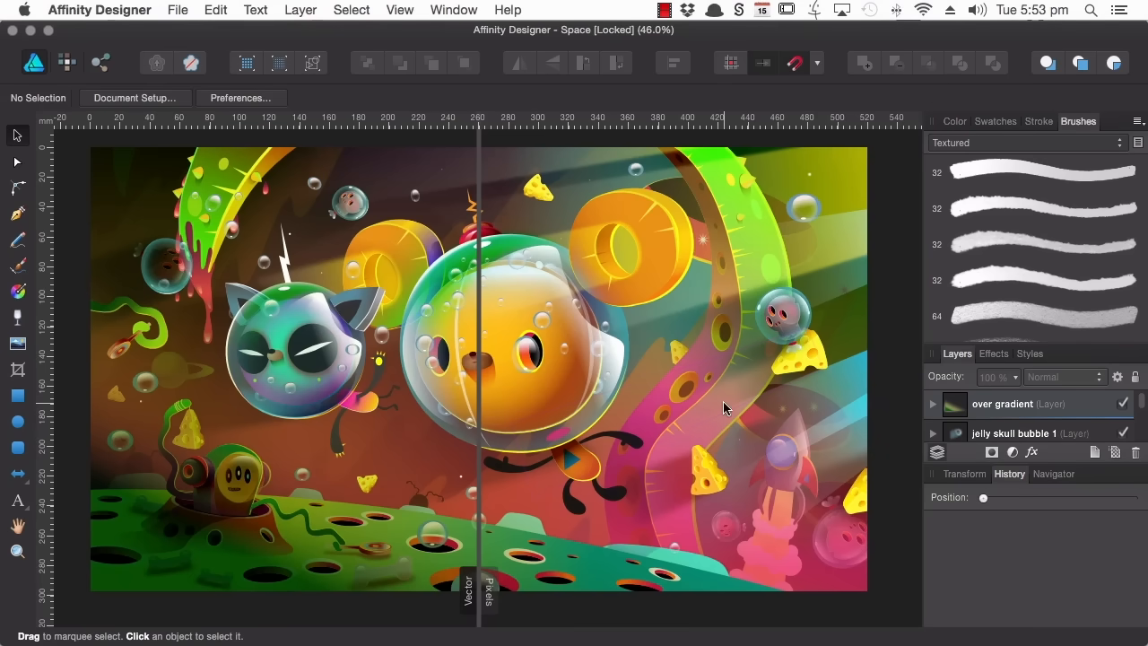
pyautogui.click(649, 339)
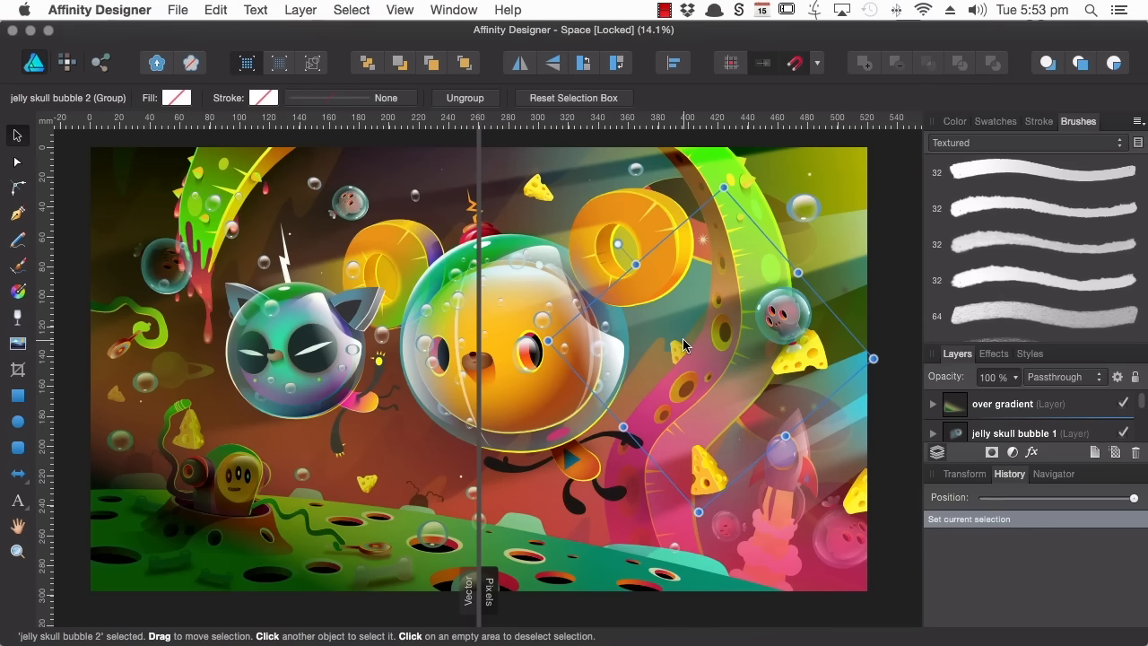
# Step: Switch the Pixels side of the split view to Outline mode and move the divider to just beside the cat character's helmet
pyautogui.click(402, 11)
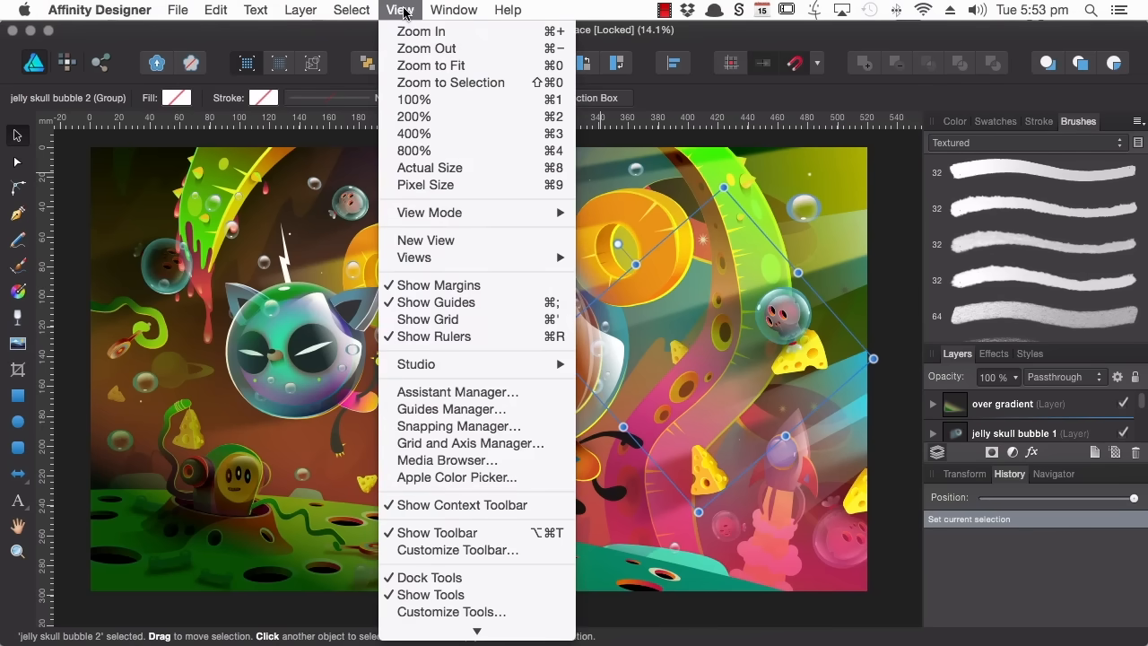
pyautogui.moveTo(520, 212)
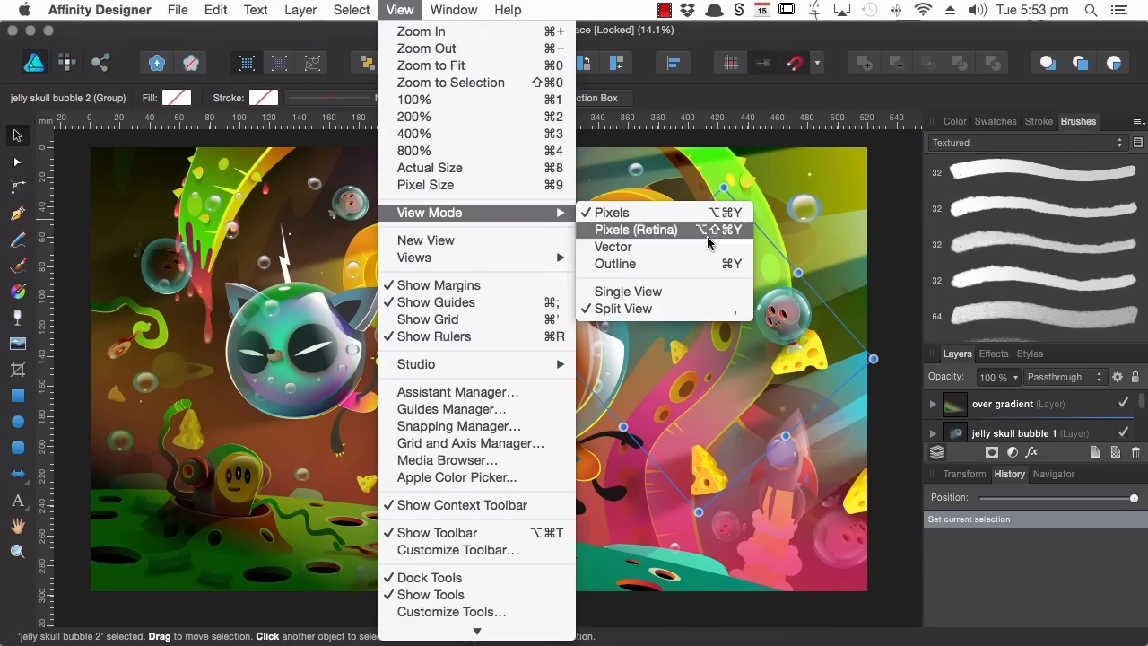
pyautogui.click(663, 264)
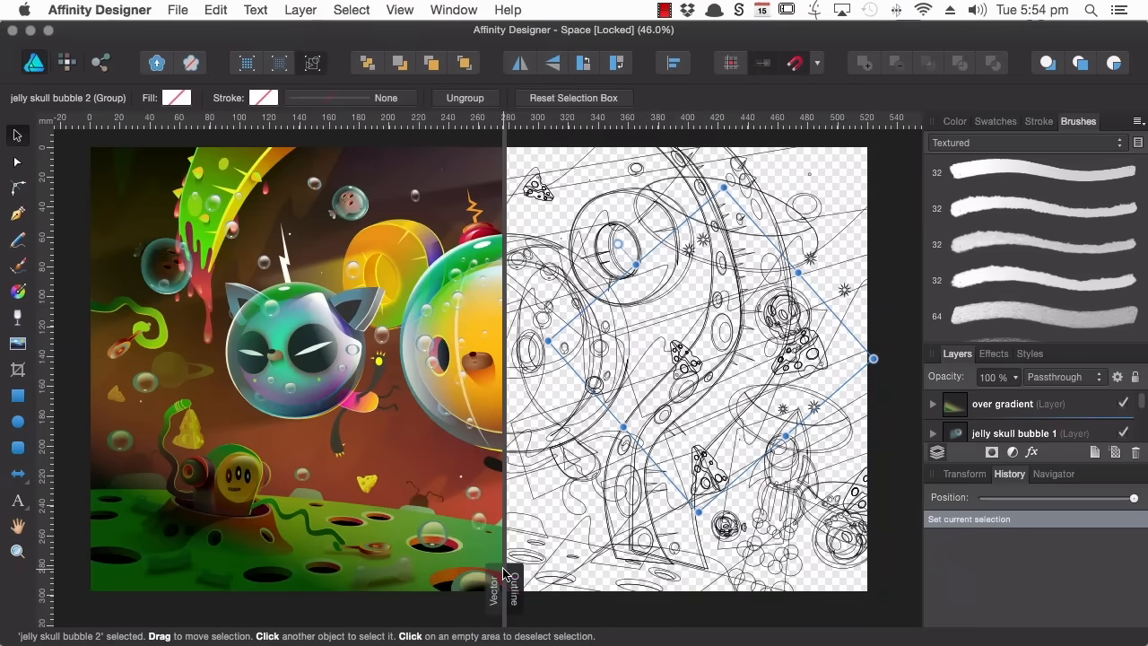
pyautogui.moveTo(506, 576); pyautogui.dragTo(382, 532)
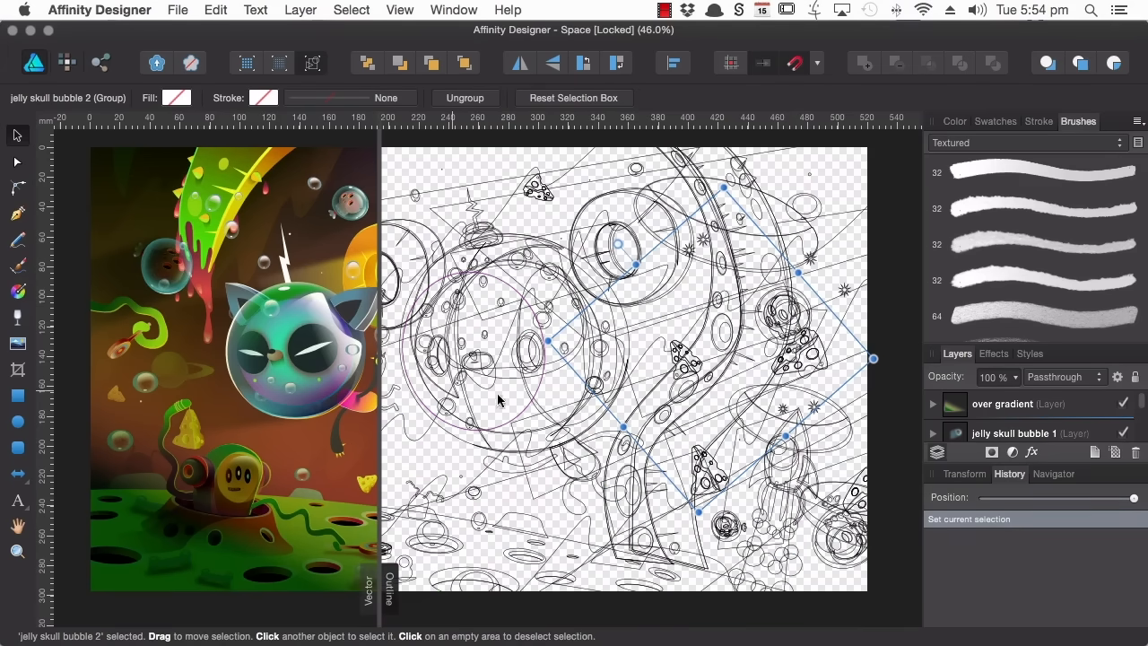
# Step: Zoom in to about 548% on the orange character's nose and sweep the divider across it to compare Outline with Vector
pyautogui.press('z')
pyautogui.moveTo(458, 356); pyautogui.dragTo(1000, 384)
pyautogui.moveTo(466, 361); pyautogui.dragTo(533, 445)
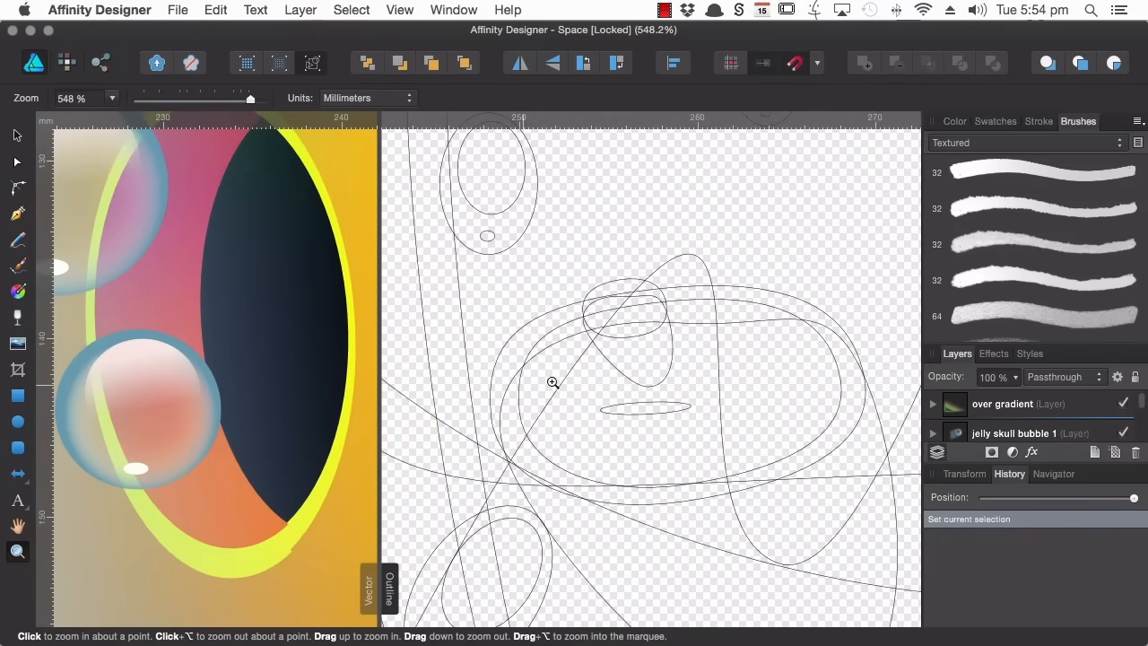
pyautogui.moveTo(377, 552); pyautogui.dragTo(1007, 582)
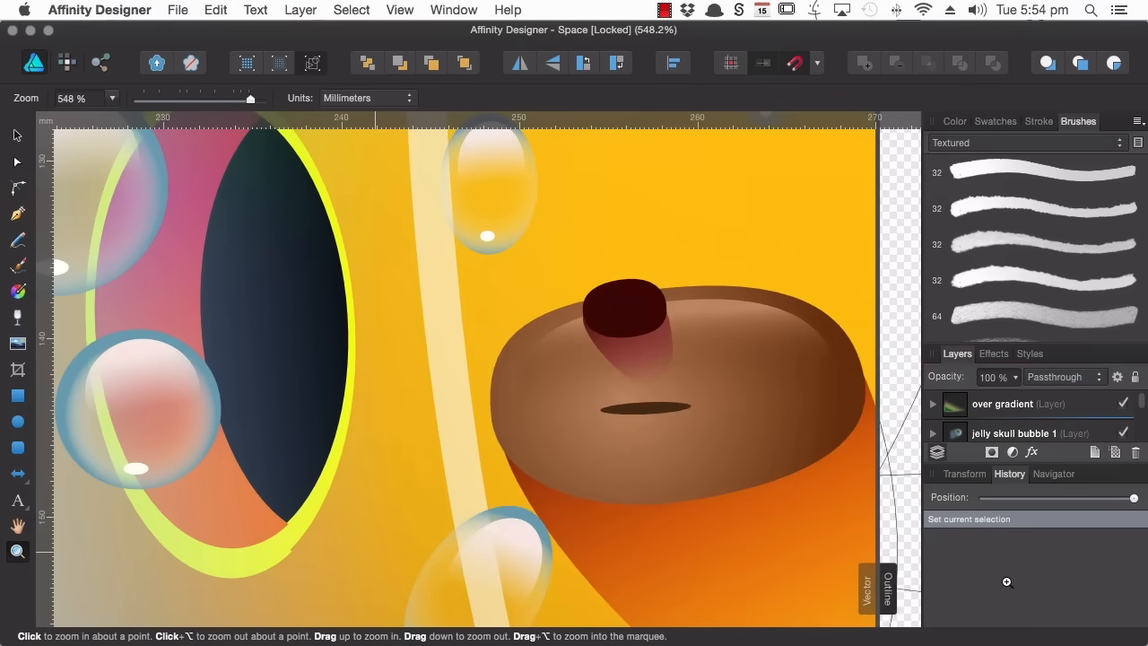
# Step: Zoom out to 50% and move the divider back between the two characters to compare their vector and outline views
pyautogui.keyDown('alt'); pyautogui.click(655, 341); pyautogui.keyUp('alt')
pyautogui.moveTo(289, 330); pyautogui.dragTo(72, 297)
pyautogui.moveTo(642, 359); pyautogui.dragTo(489, 347)
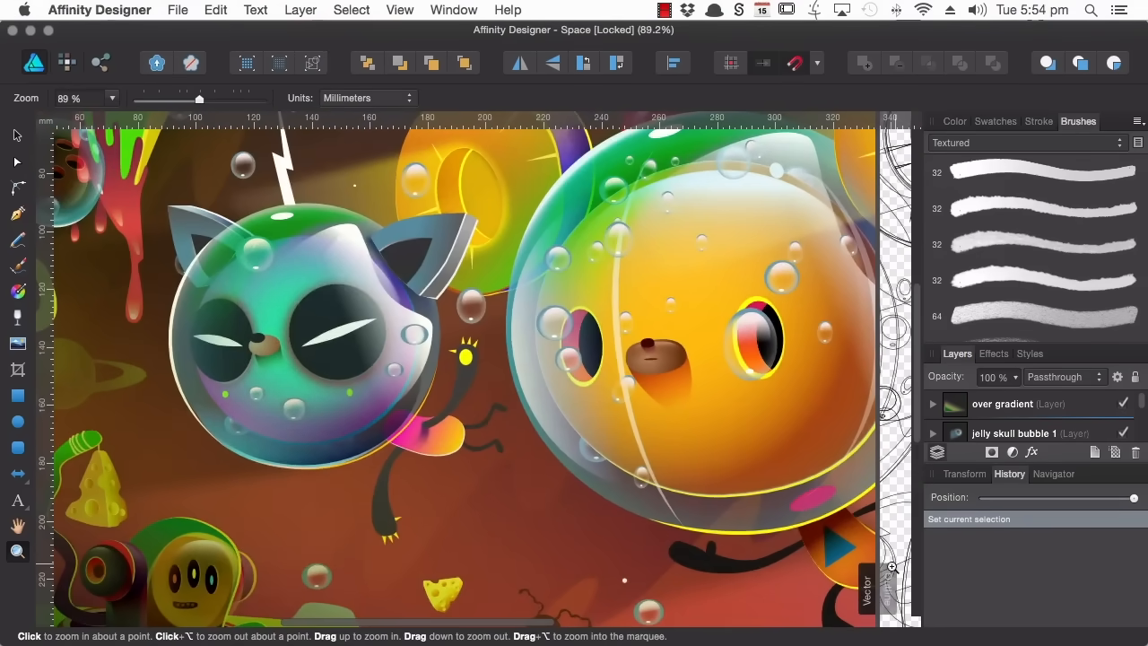
pyautogui.moveTo(877, 574); pyautogui.dragTo(518, 574)
pyautogui.moveTo(455, 508); pyautogui.dragTo(409, 430)
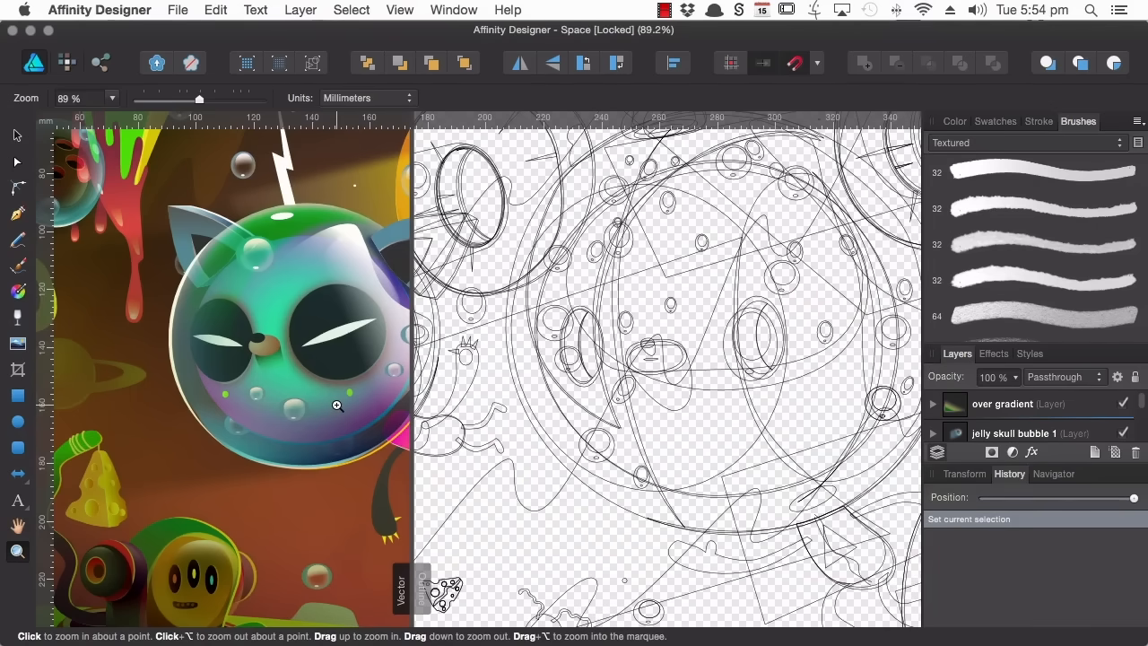
pyautogui.scroll(-6, 337, 405)
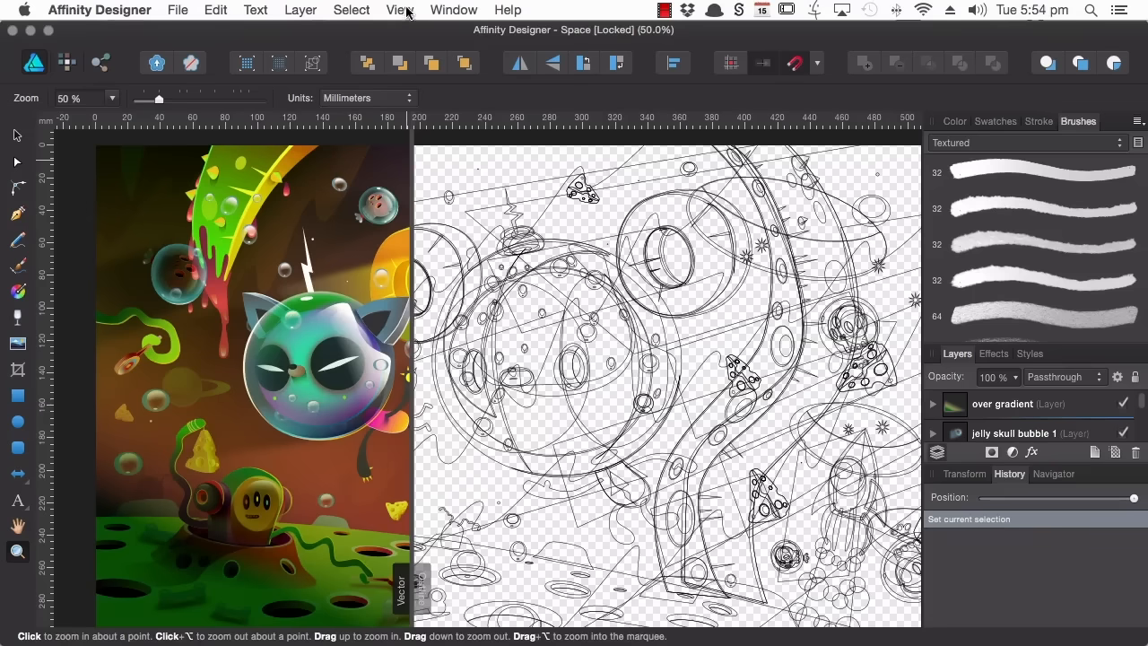
# Step: Switch the Vector side of the split view to Pixels, shift the divider across the cat character's helmet, and zoom to 75%
pyautogui.click(400, 10)
pyautogui.moveTo(462, 215)
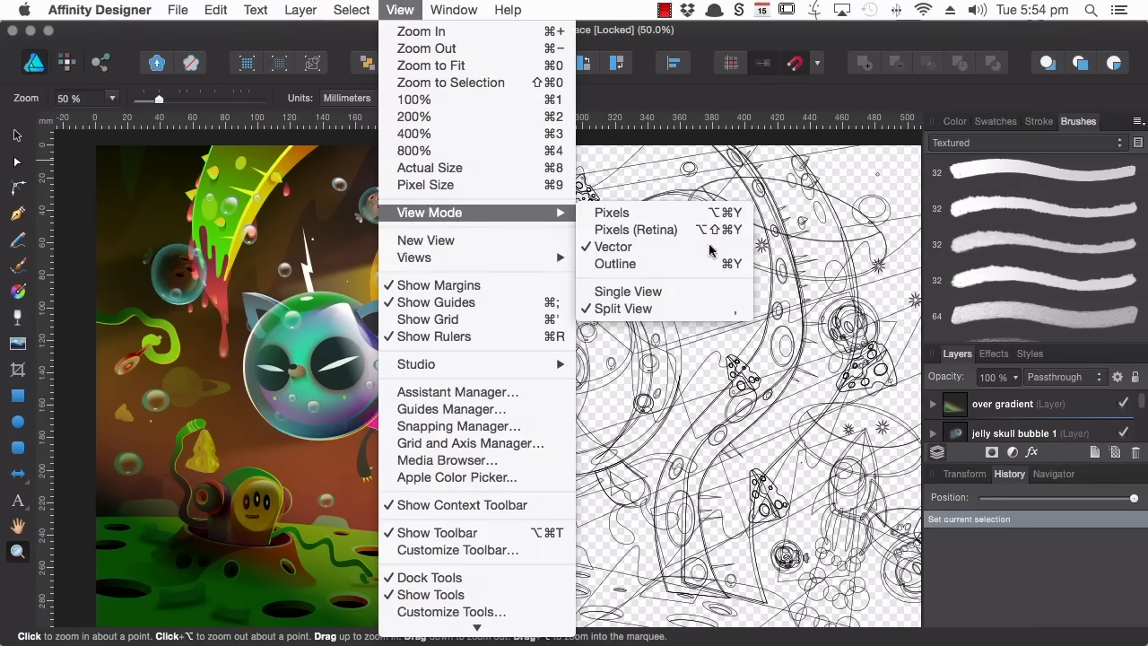
pyautogui.click(662, 215)
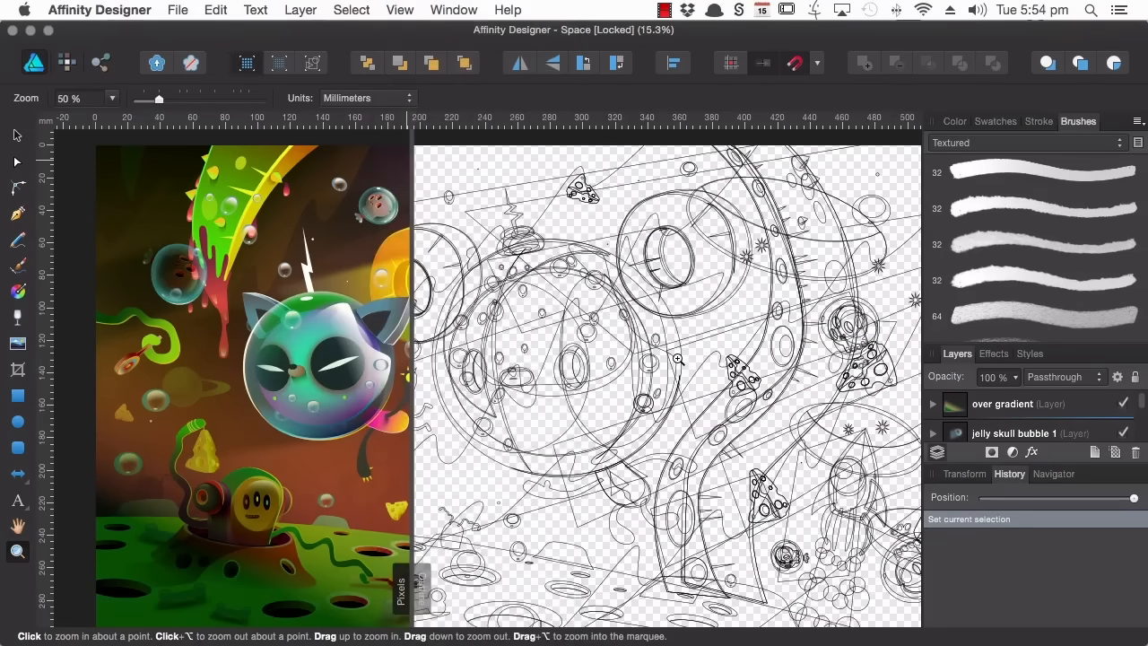
pyautogui.moveTo(405, 604); pyautogui.dragTo(372, 603)
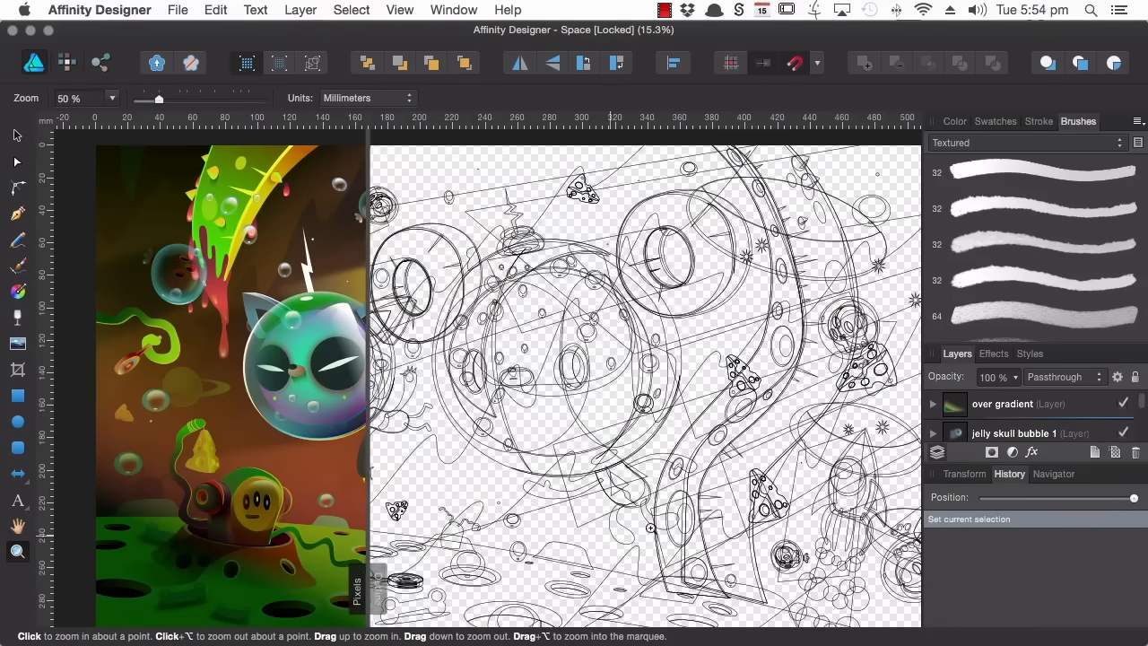
pyautogui.click(699, 515)
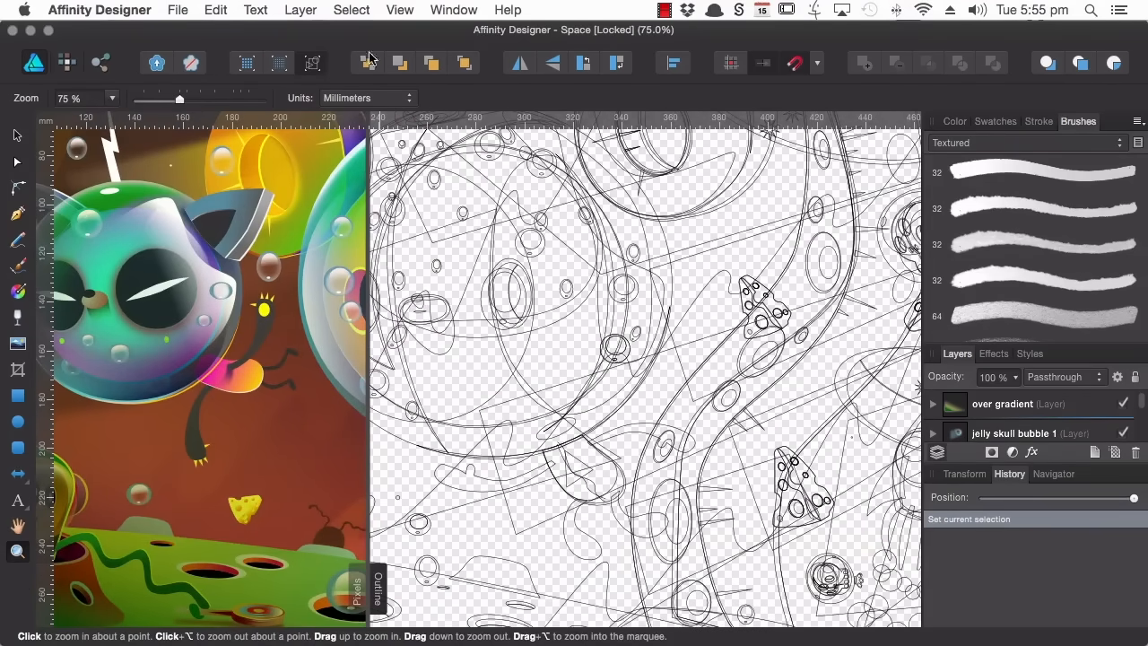
# Step: Switch the Outline side of the split view to Pixels (Retina) and sweep the divider across the orange character
pyautogui.click(395, 10)
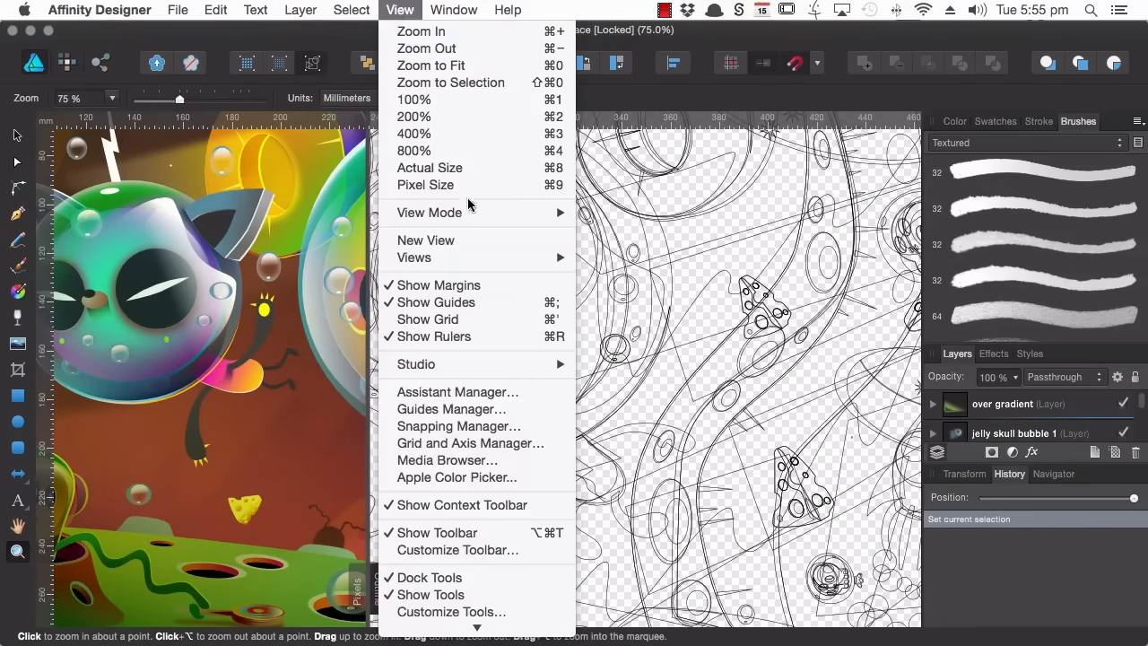
pyautogui.moveTo(467, 211)
pyautogui.click(632, 230)
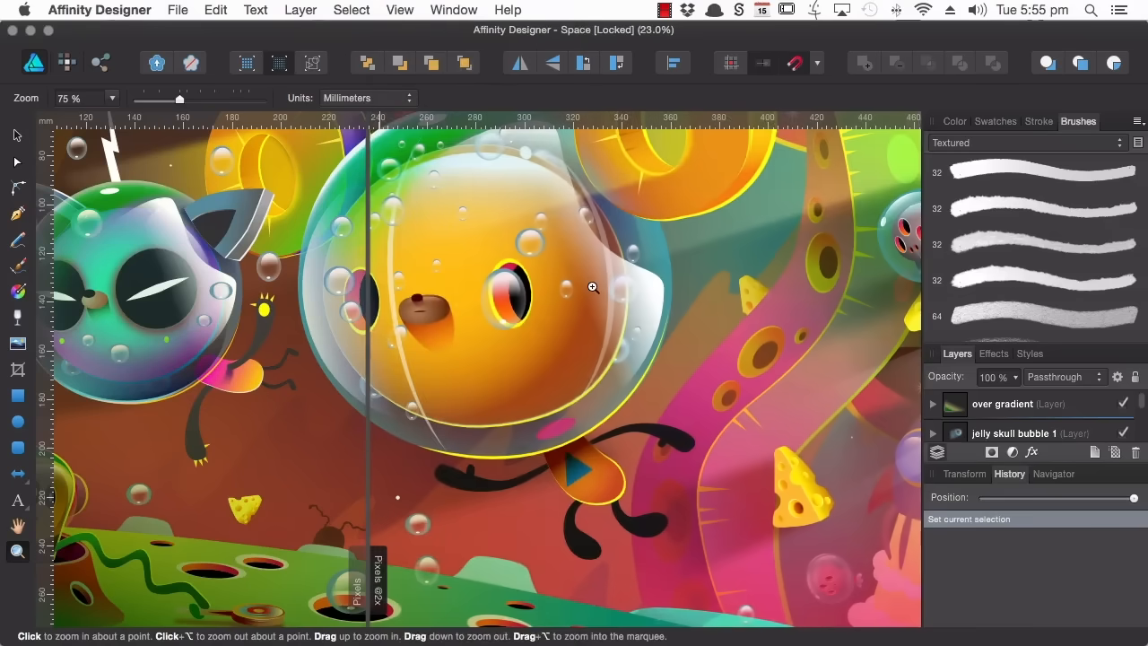
pyautogui.moveTo(366, 396); pyautogui.dragTo(802, 432)
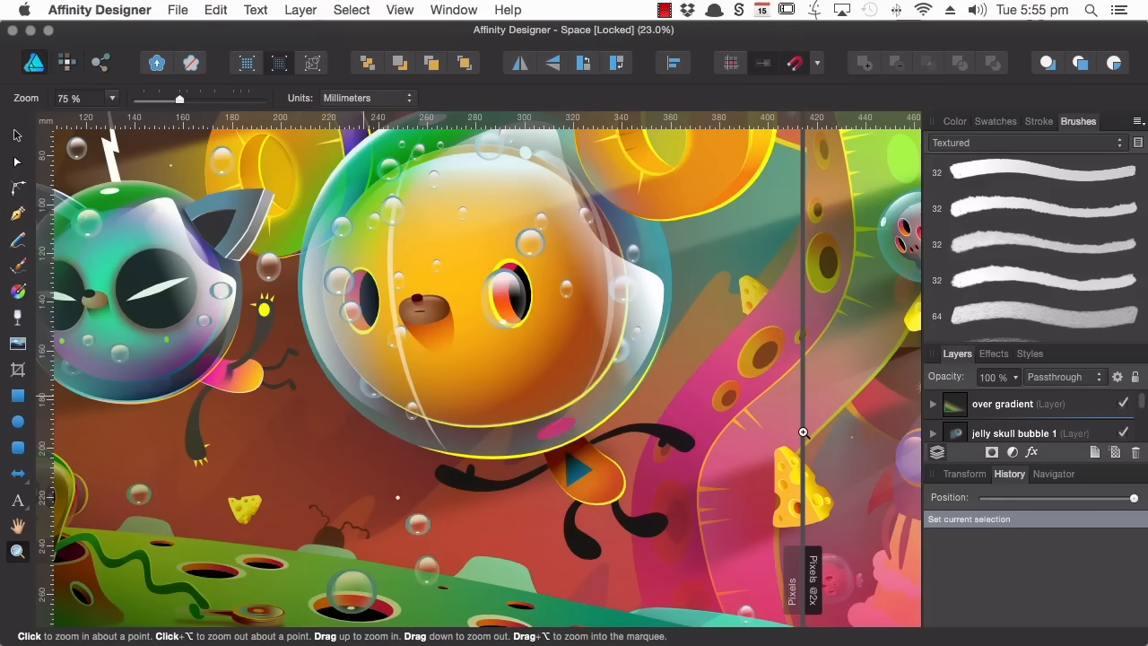
pyautogui.moveTo(803, 432); pyautogui.dragTo(521, 416)
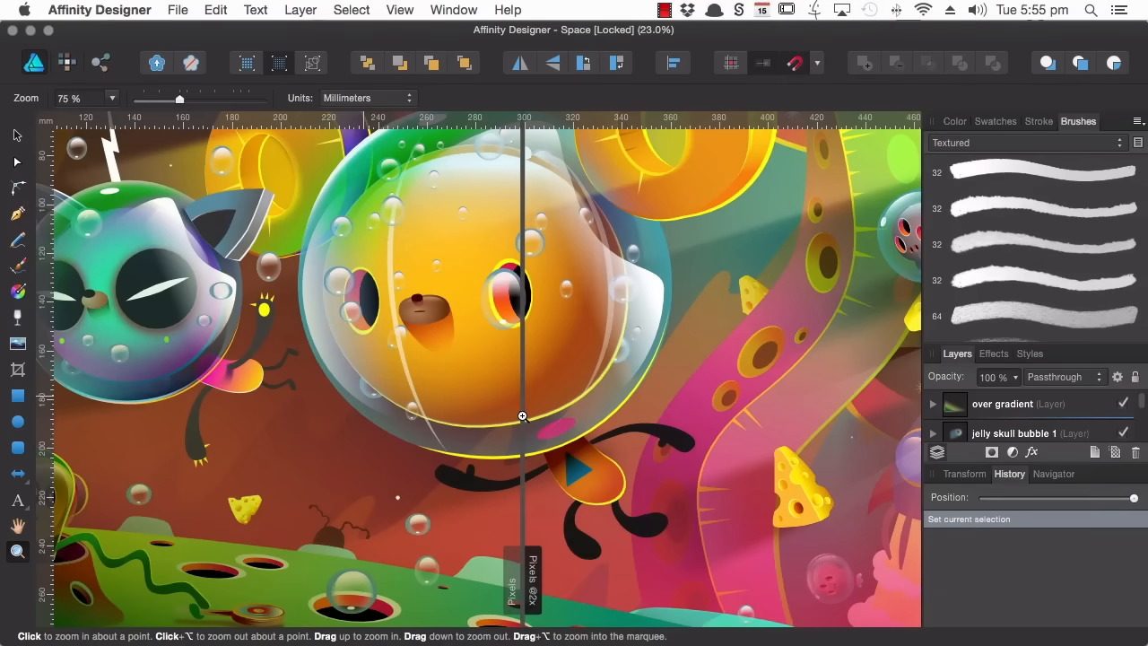
# Step: Zoom in to about 155% on the orange character's eye and move the divider over it to compare Pixels with Pixels (Retina)
pyautogui.moveTo(481, 308); pyautogui.dragTo(831, 354)
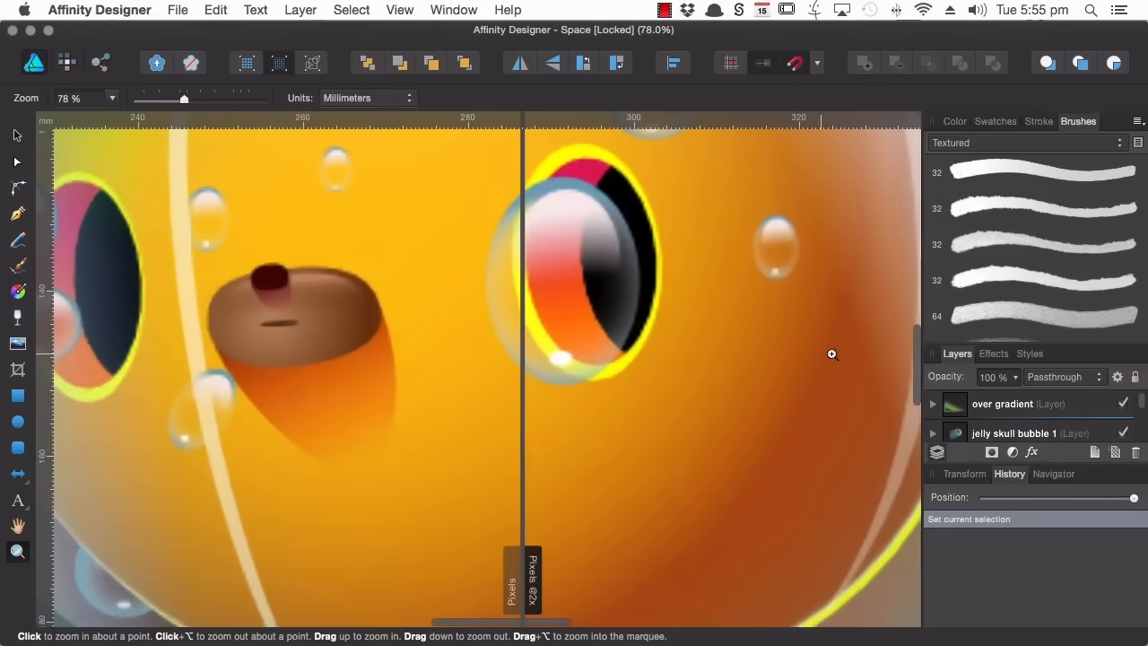
pyautogui.click(400, 307)
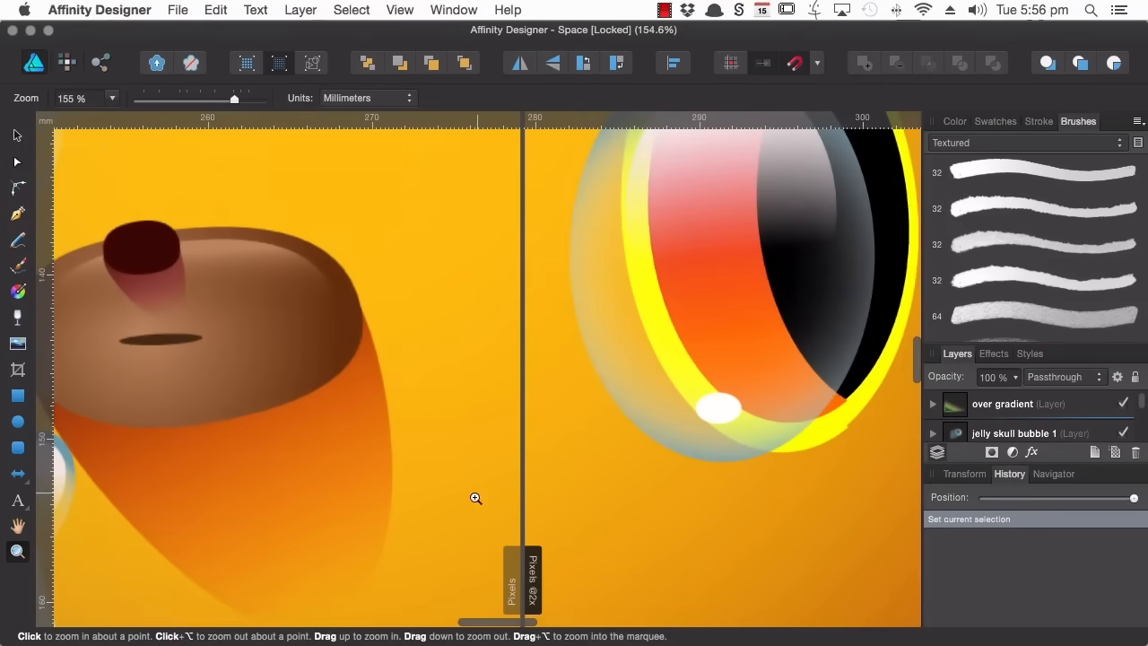
pyautogui.moveTo(524, 587); pyautogui.dragTo(624, 589)
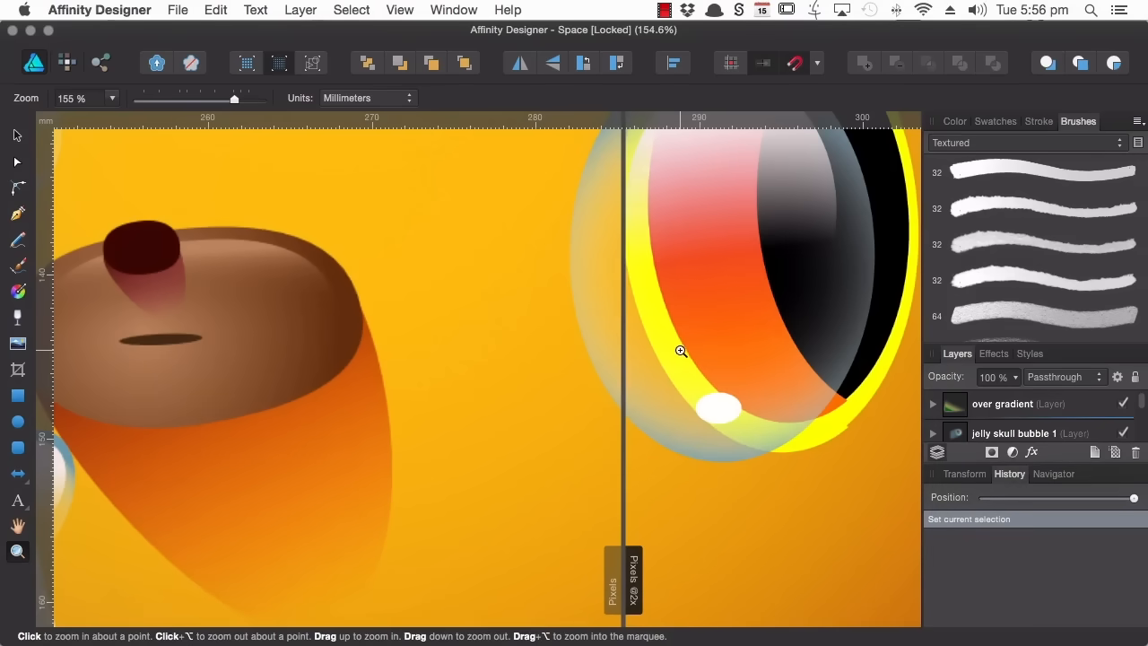
pyautogui.moveTo(626, 583); pyautogui.dragTo(695, 583)
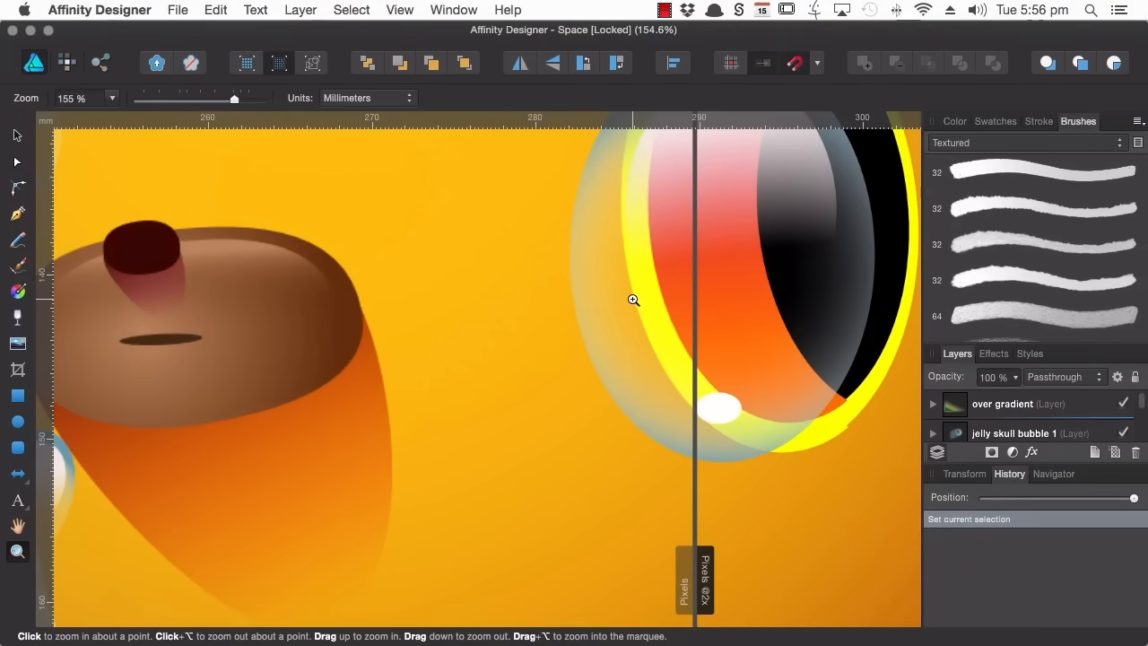
pyautogui.moveTo(646, 305); pyautogui.dragTo(341, 403)
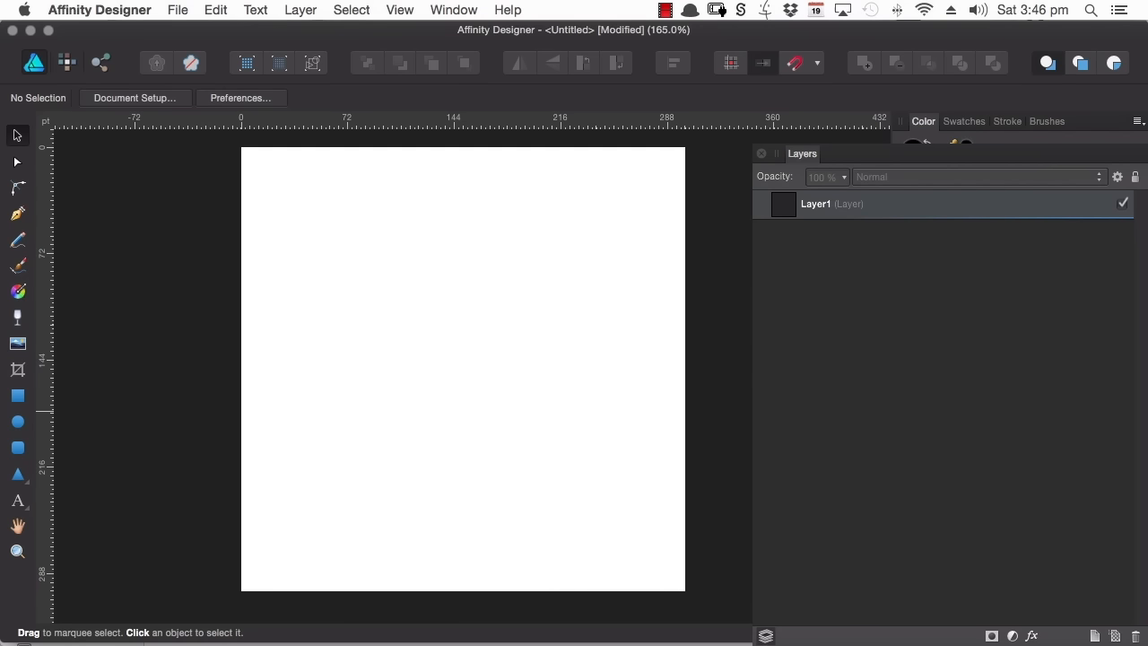
# Step: Draw four overlapping red rectangles with a 2 pt black stroke on the blank page
pyautogui.click(17, 396)
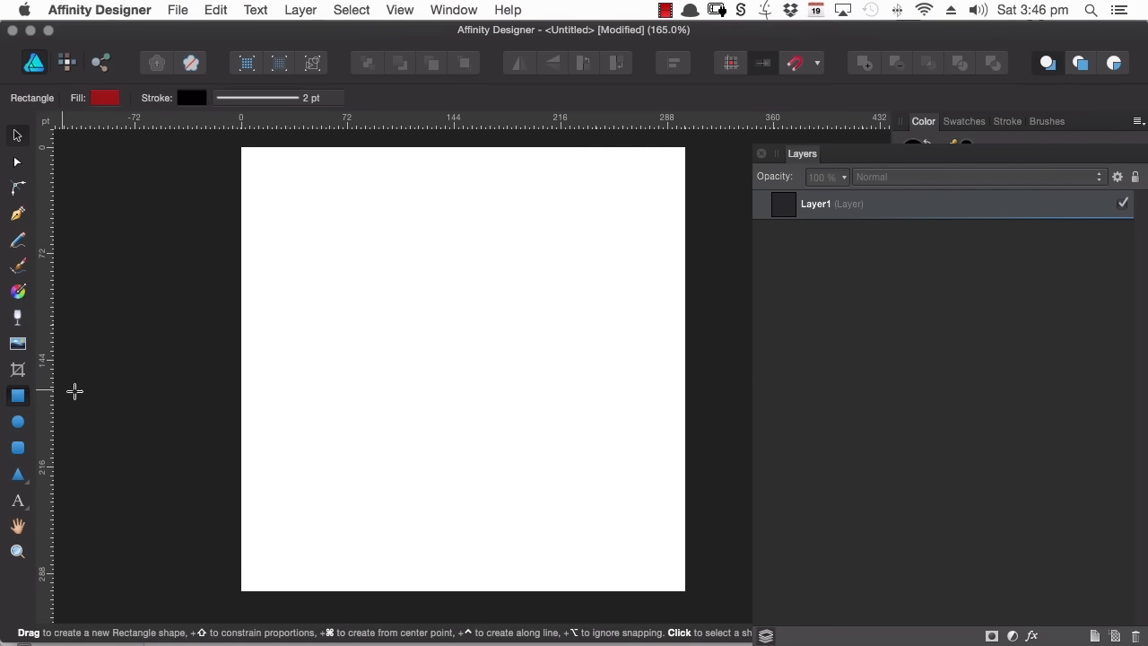
pyautogui.moveTo(276, 221); pyautogui.dragTo(482, 388)
pyautogui.moveTo(528, 329)
pyautogui.mouseDown()
pyautogui.moveTo(298, 549)
pyautogui.moveTo(301, 539)
pyautogui.mouseUp()
pyautogui.moveTo(403, 276)
pyautogui.mouseDown()
pyautogui.moveTo(532, 392)
pyautogui.moveTo(638, 443)
pyautogui.mouseUp()
pyautogui.moveTo(657, 176)
pyautogui.mouseDown()
pyautogui.moveTo(576, 357)
pyautogui.moveTo(542, 370)
pyautogui.mouseUp()
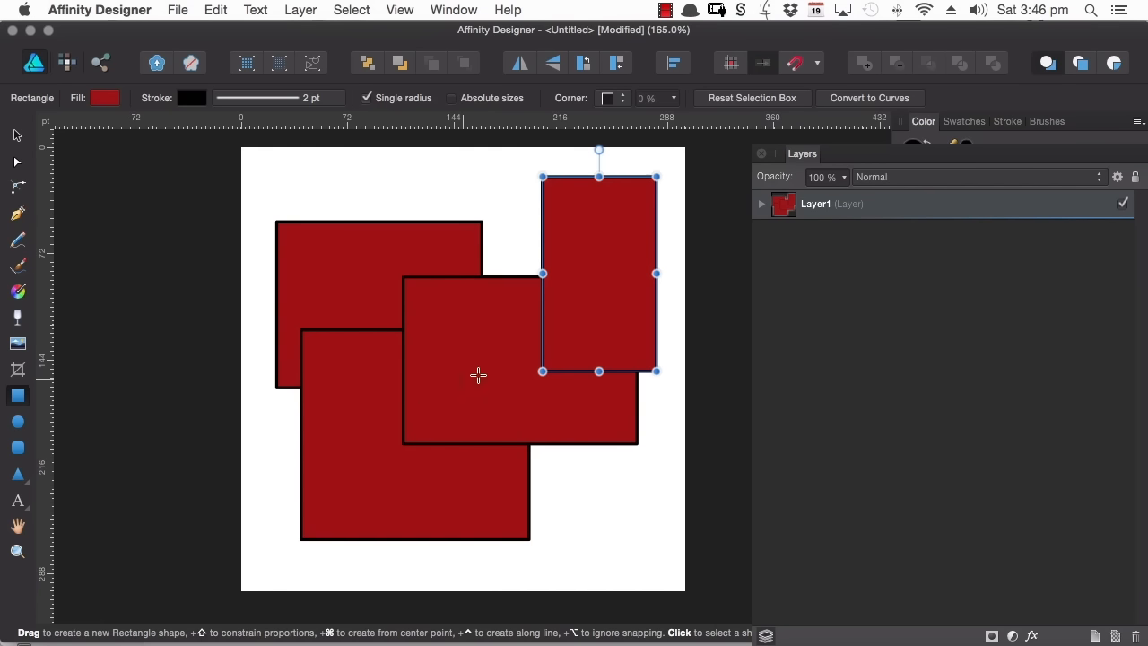
# Step: Select all four rectangles together on the page, and clear the selection
pyautogui.click(16, 135)
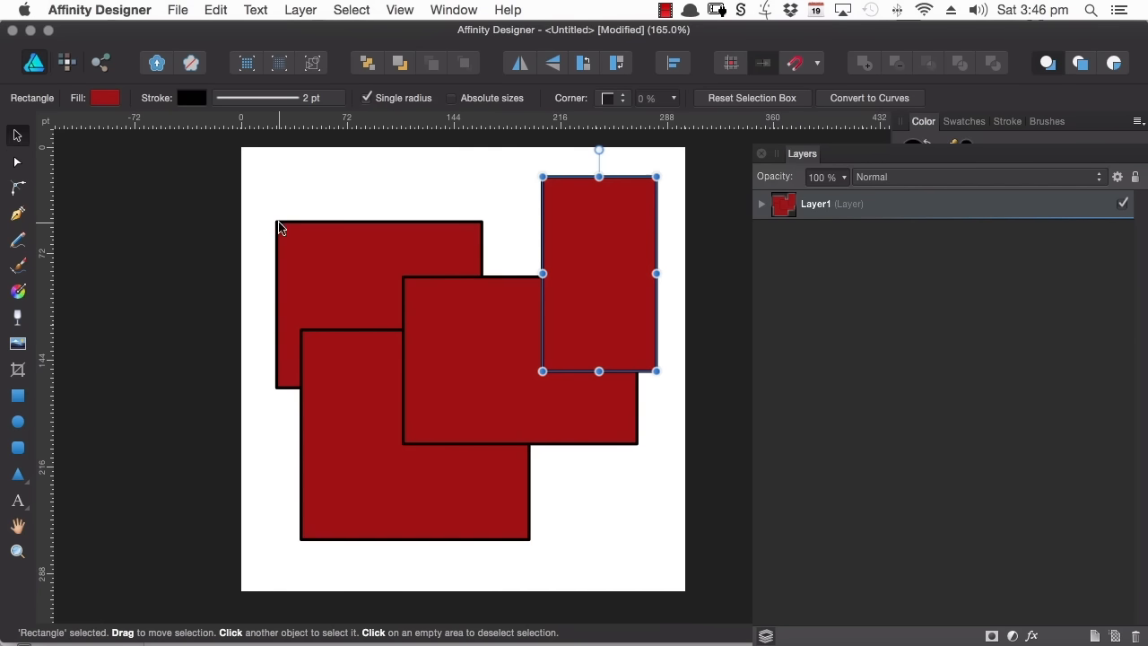
pyautogui.moveTo(216, 162); pyautogui.dragTo(670, 562)
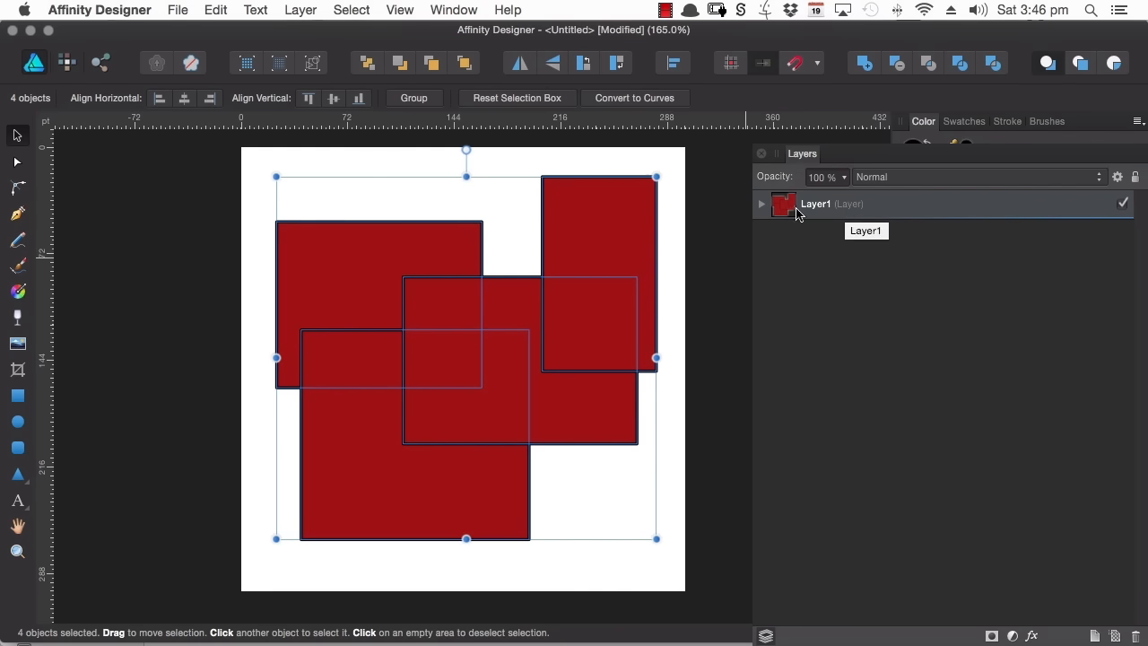
pyautogui.click(722, 241)
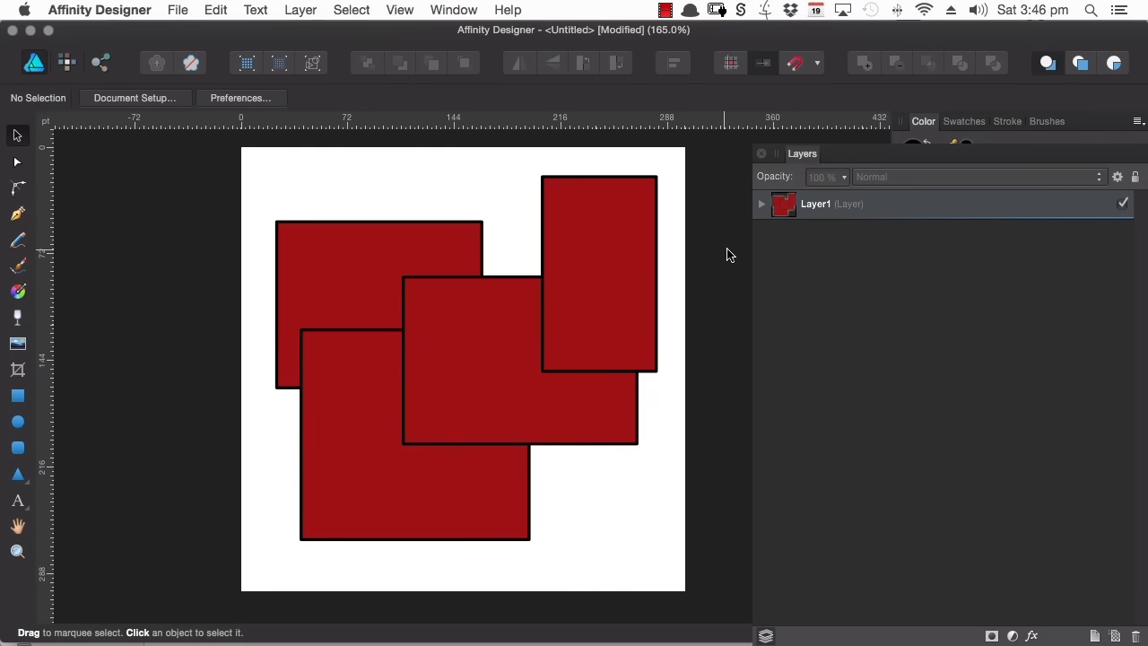
# Step: Expand Layer1 and select each of its four rectangles in turn to match them to the shapes on the page
pyautogui.click(762, 205)
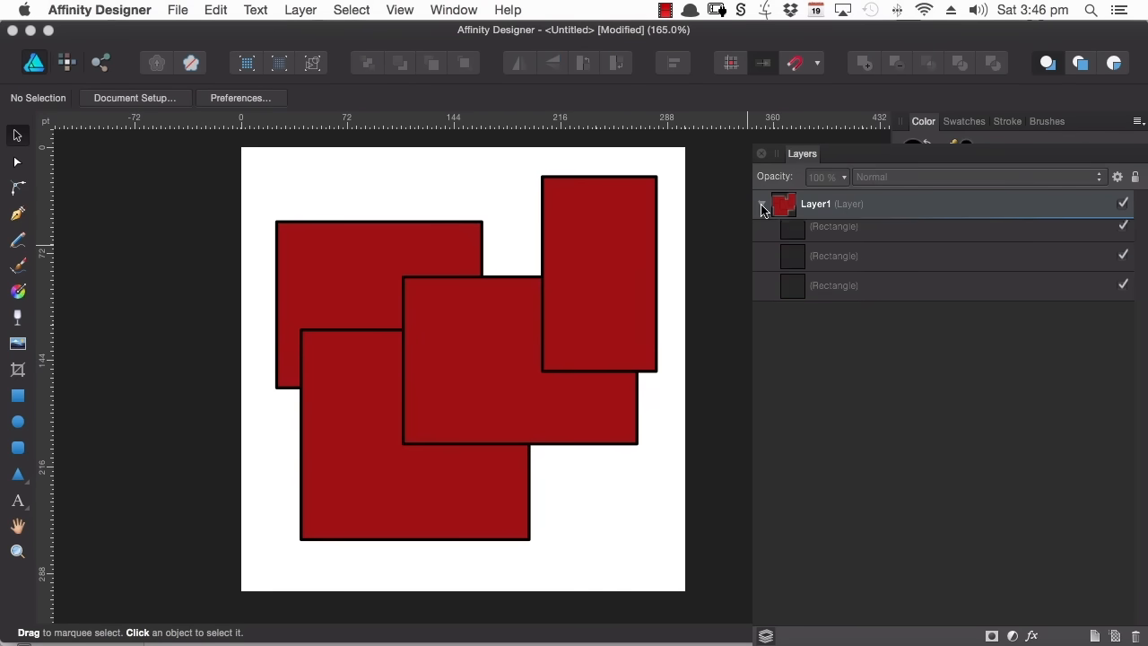
pyautogui.click(866, 238)
pyautogui.click(866, 263)
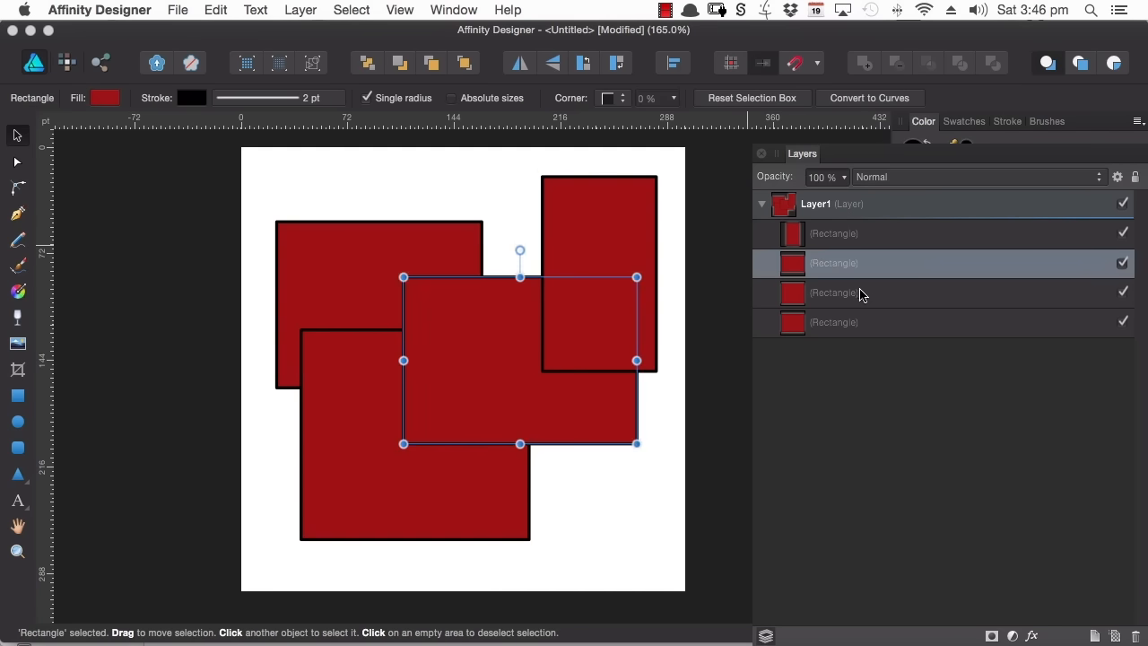
pyautogui.click(861, 294)
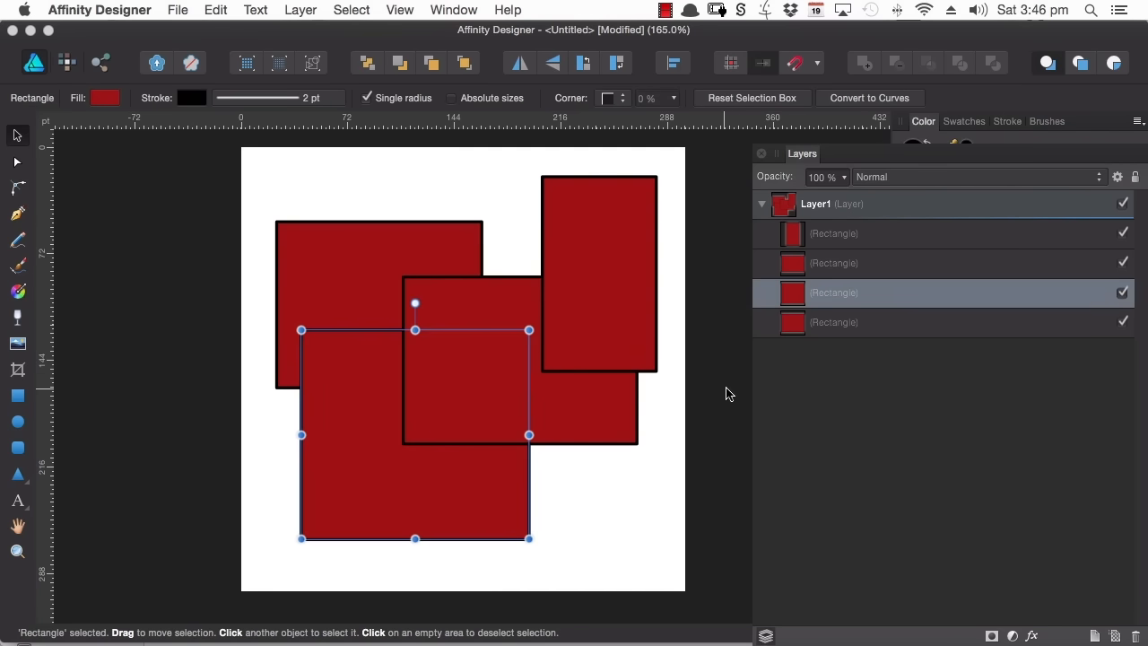
pyautogui.click(866, 322)
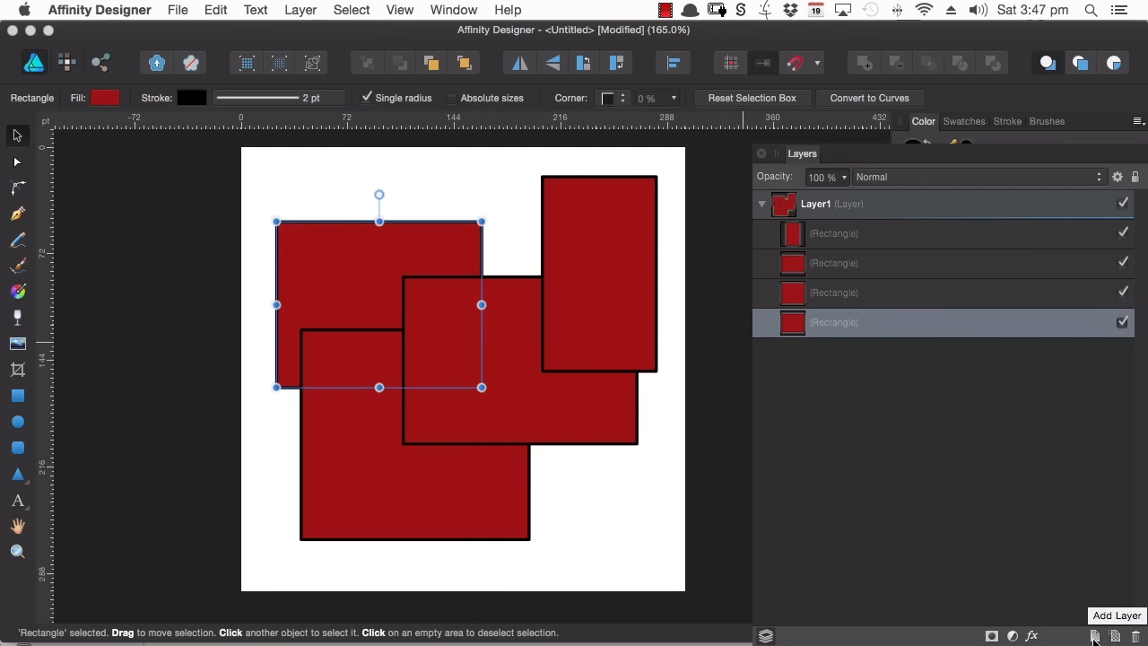
# Step: Add a new layer, move the two frontmost rectangles from Layer1 into it, and expand the new layer
pyautogui.click(1095, 638)
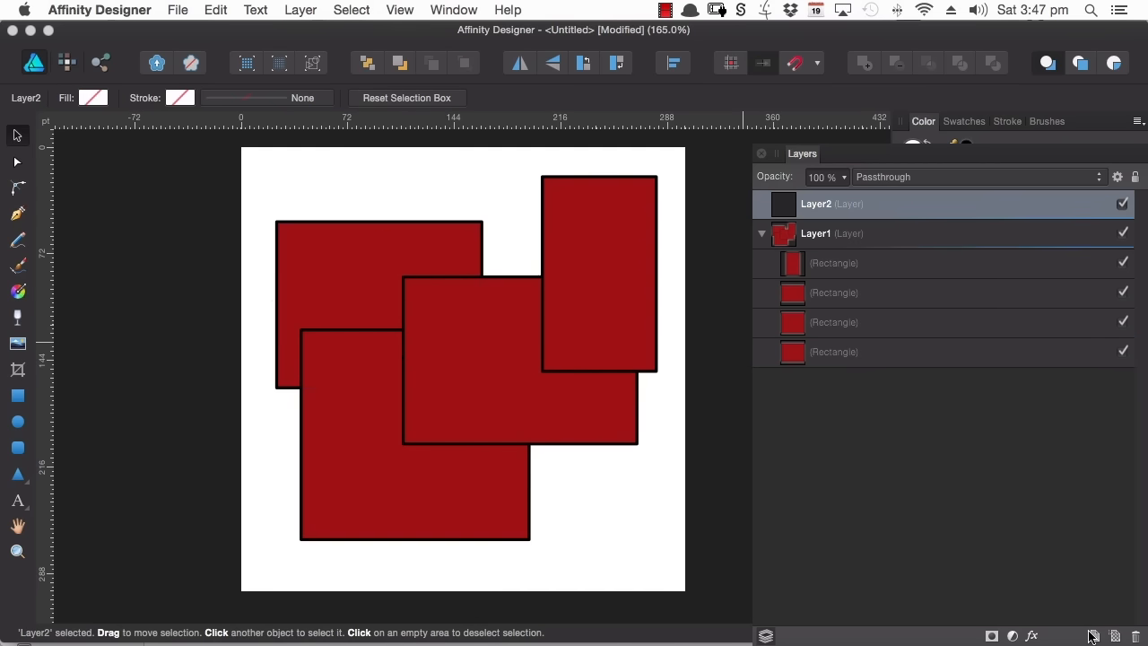
pyautogui.click(848, 268)
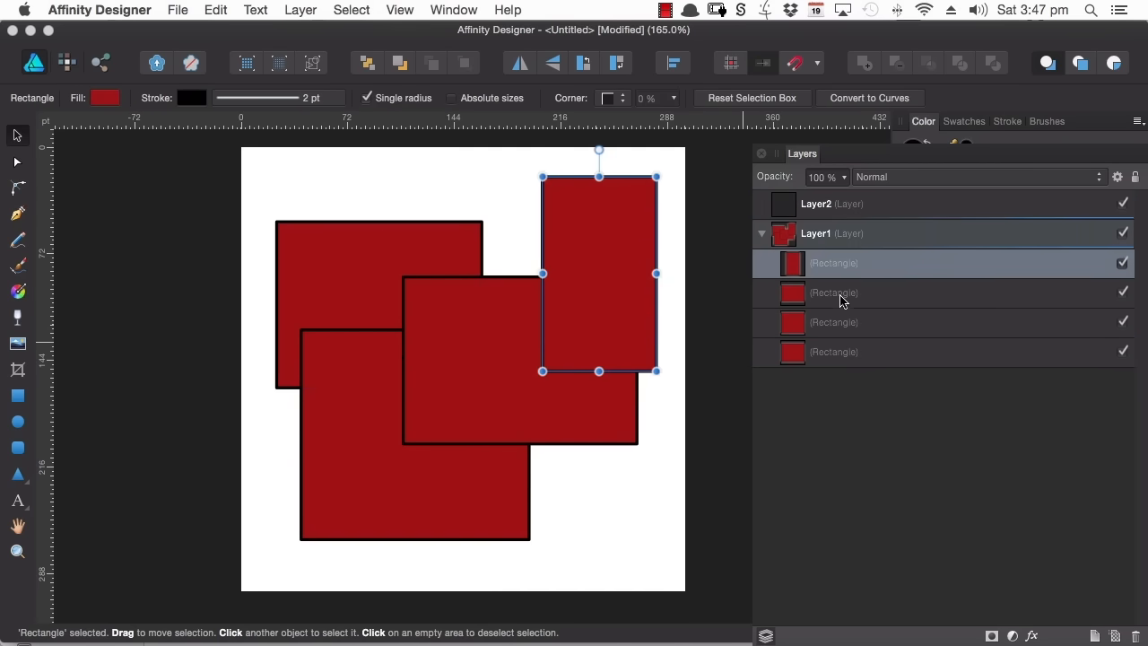
pyautogui.keyDown('shift'); pyautogui.click(842, 296); pyautogui.keyUp('shift')
pyautogui.moveTo(815, 272); pyautogui.dragTo(849, 208)
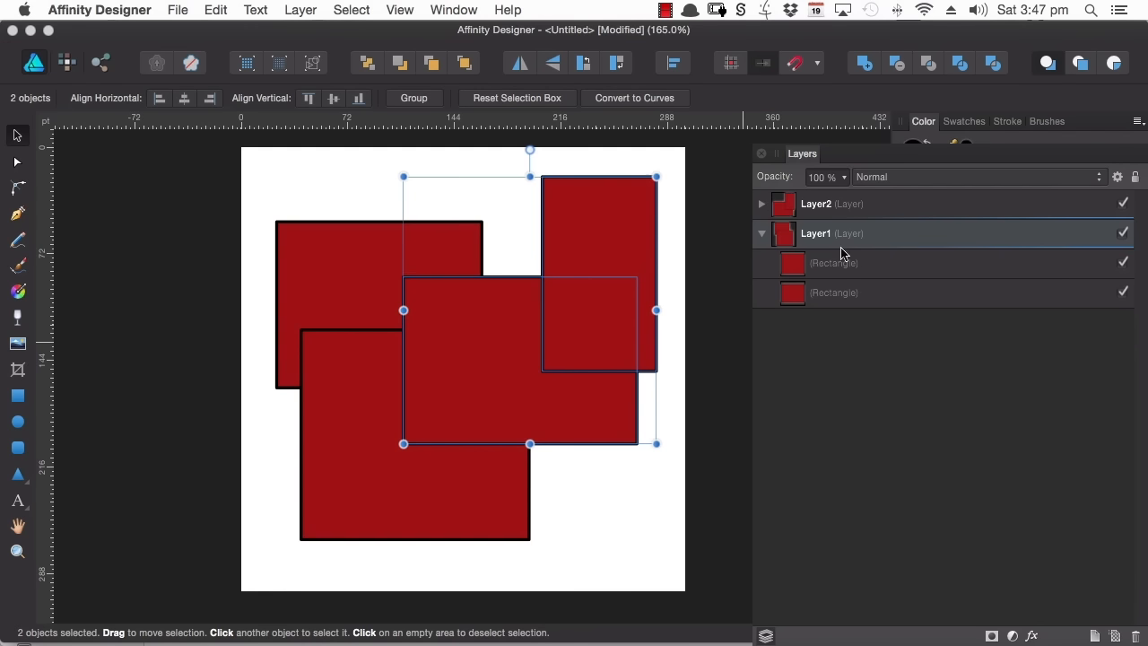
pyautogui.click(762, 204)
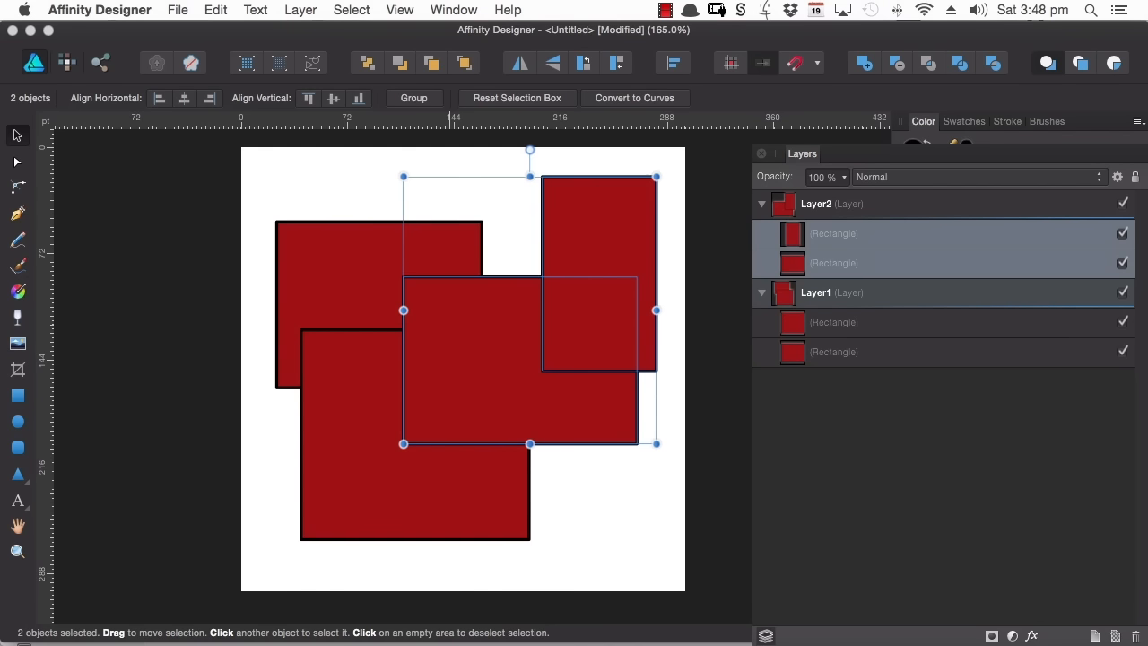
# Step: Group the two rectangles in Layer2 together, and group the two rectangles in Layer1 together
pyautogui.press('super+g')
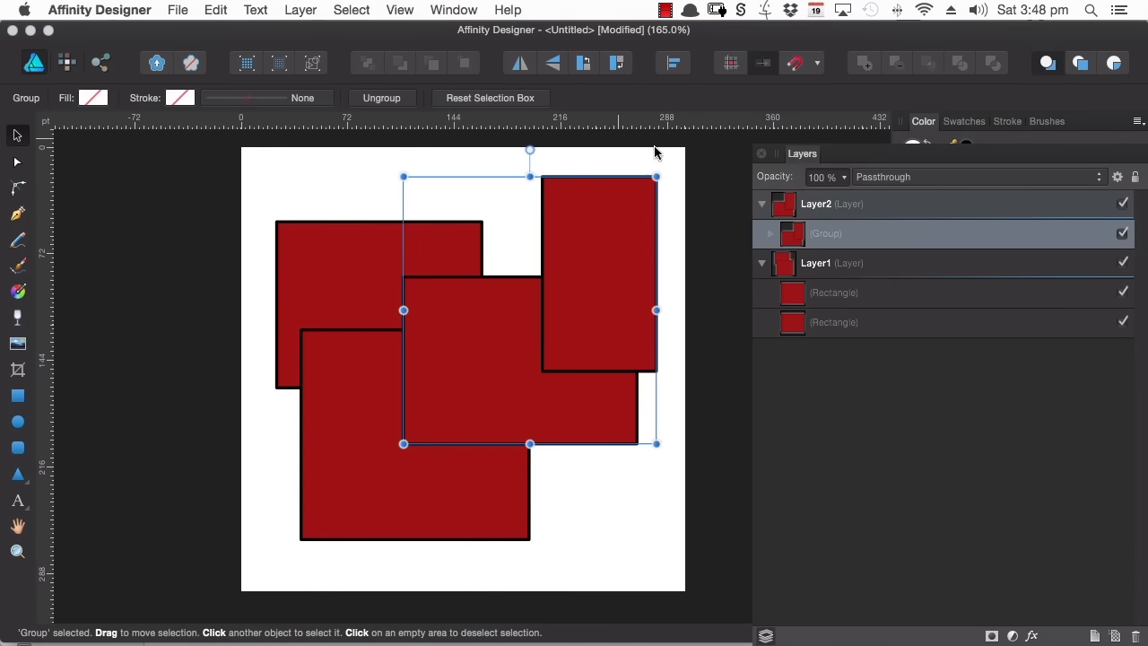
pyautogui.click(833, 296)
pyautogui.keyDown('shift'); pyautogui.click(826, 326); pyautogui.keyUp('shift')
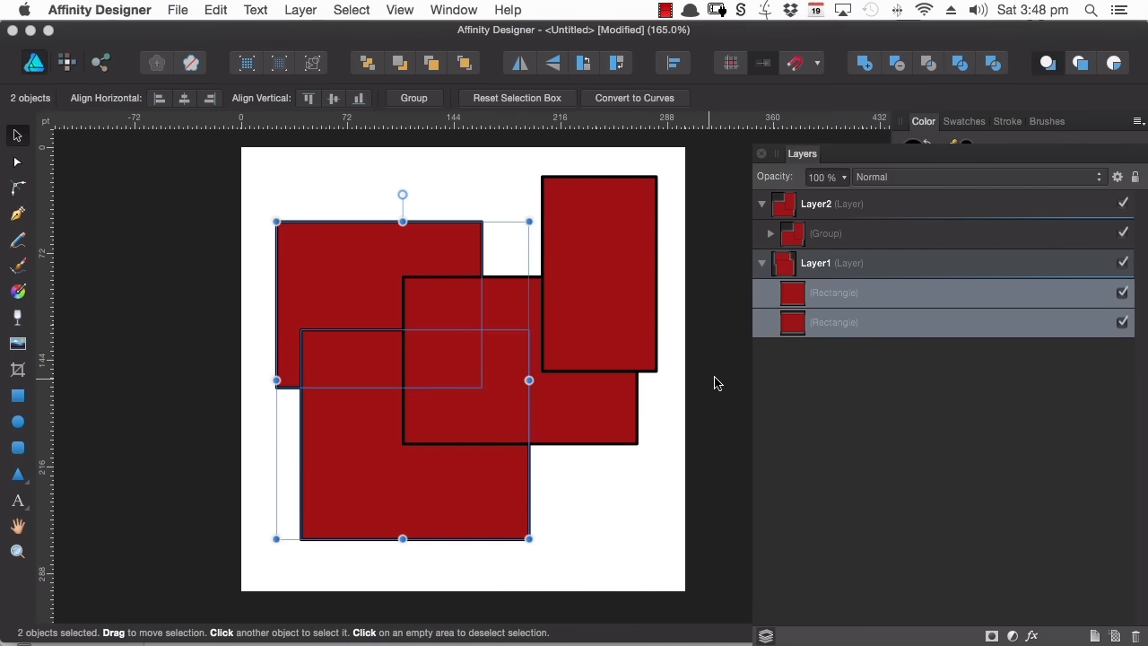
pyautogui.click(300, 10)
pyautogui.click(334, 36)
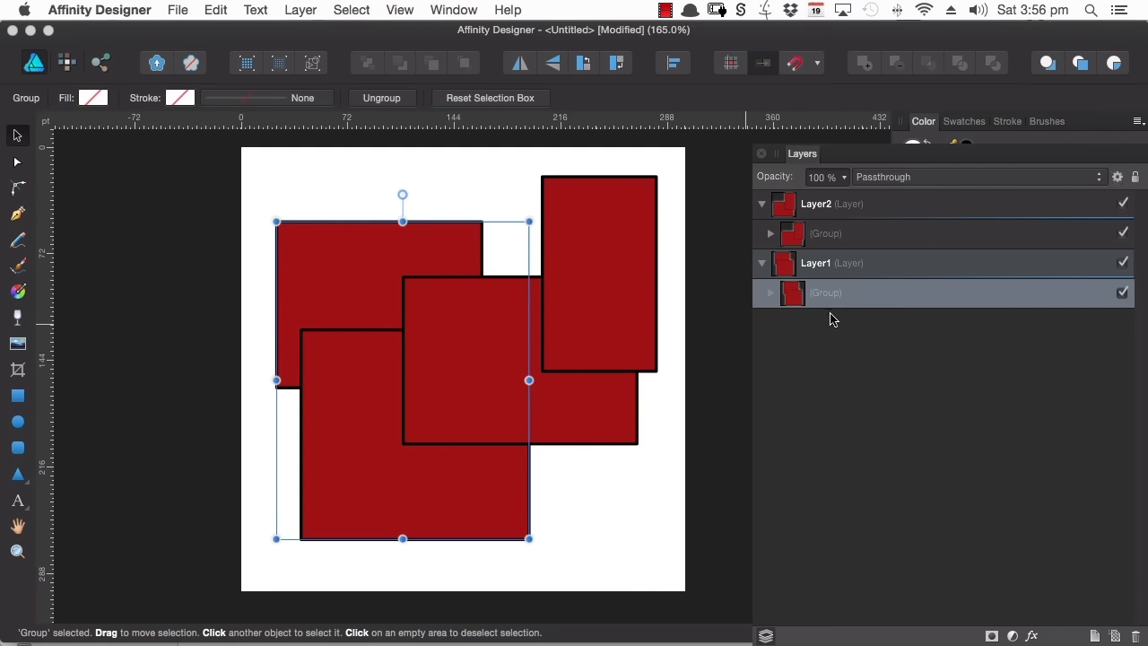
# Step: Promote Layer1's group to a layer and move it out of Layer1, placing it between Layer2 and Layer1
pyautogui.click(302, 11)
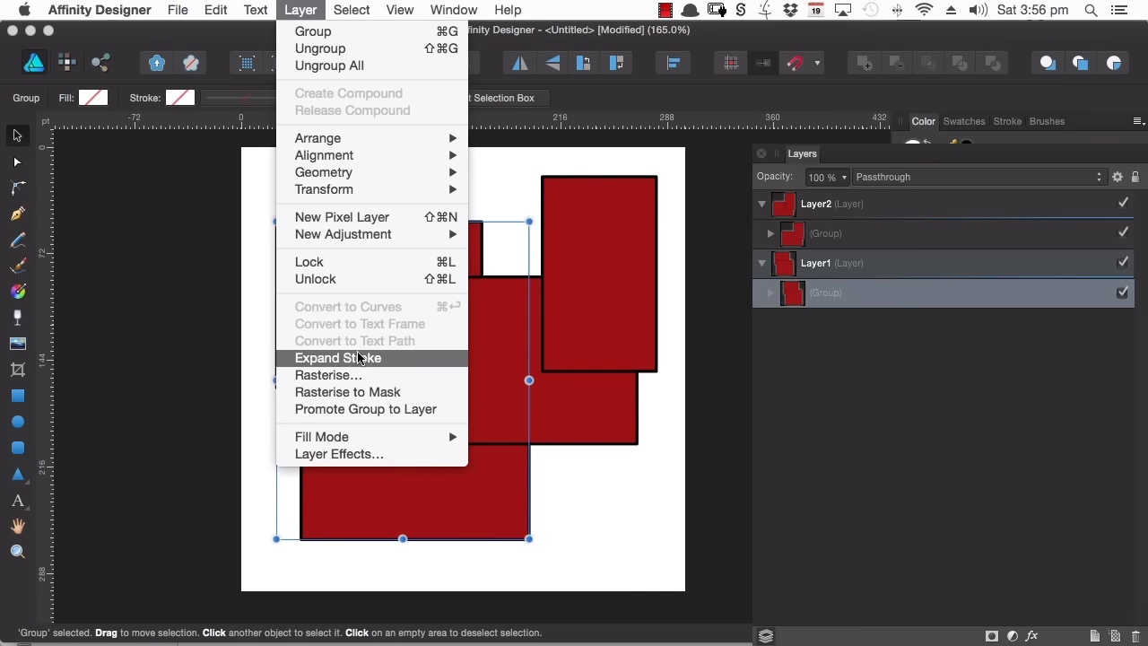
pyautogui.click(396, 409)
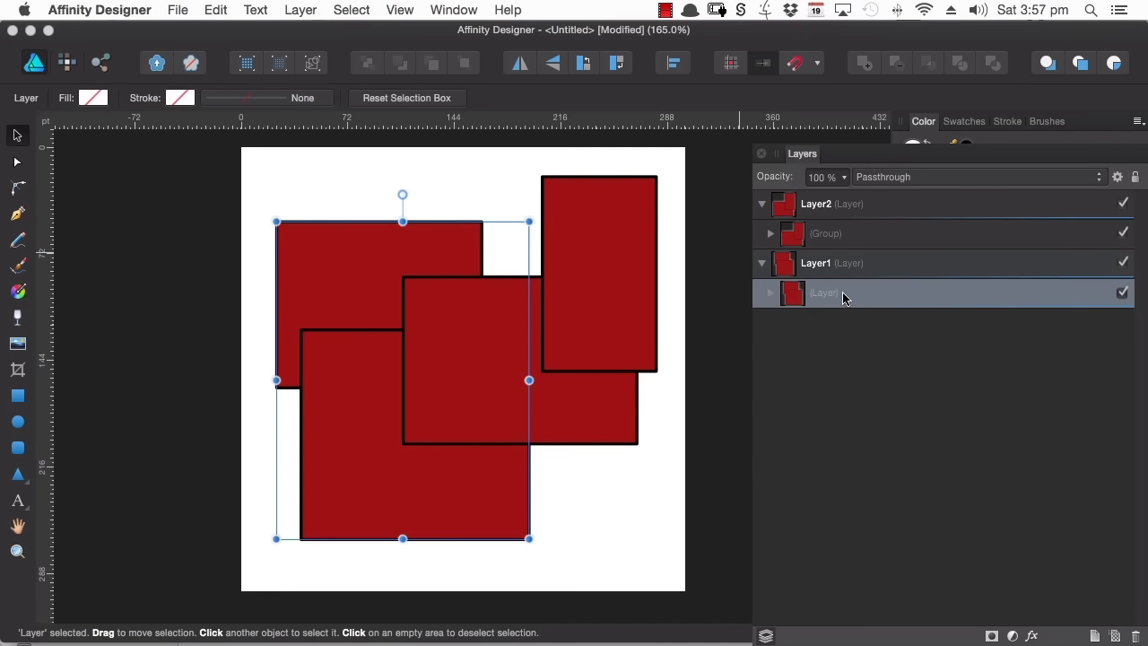
pyautogui.moveTo(851, 302)
pyautogui.mouseDown()
pyautogui.moveTo(860, 284)
pyautogui.moveTo(852, 255)
pyautogui.mouseUp()
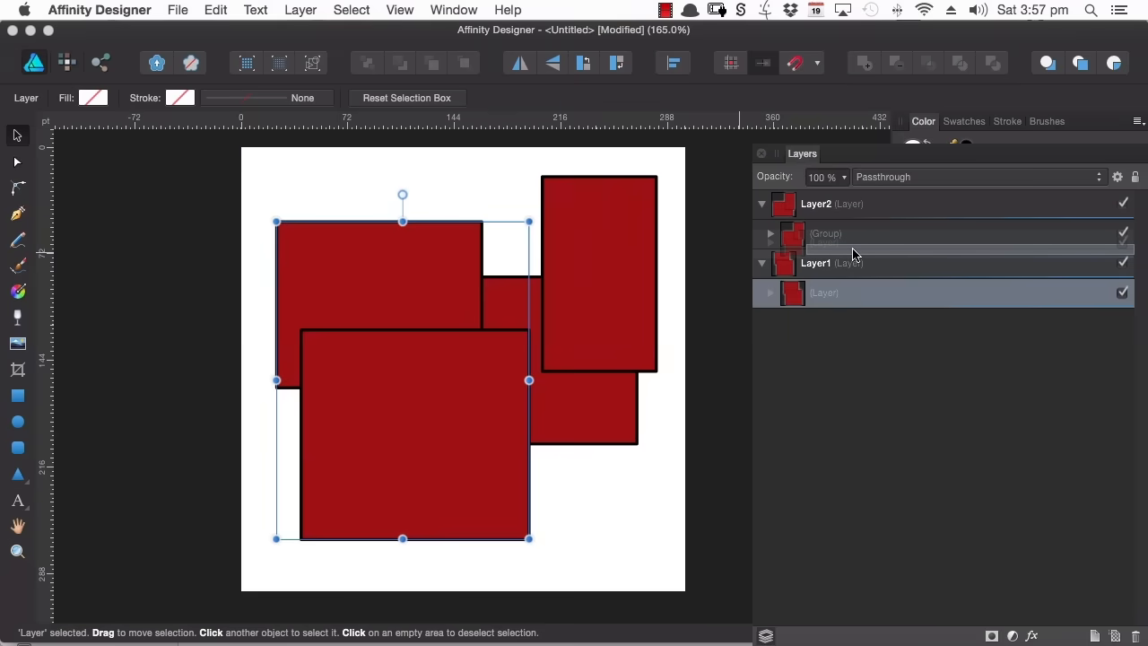
pyautogui.moveTo(852, 254); pyautogui.dragTo(773, 253)
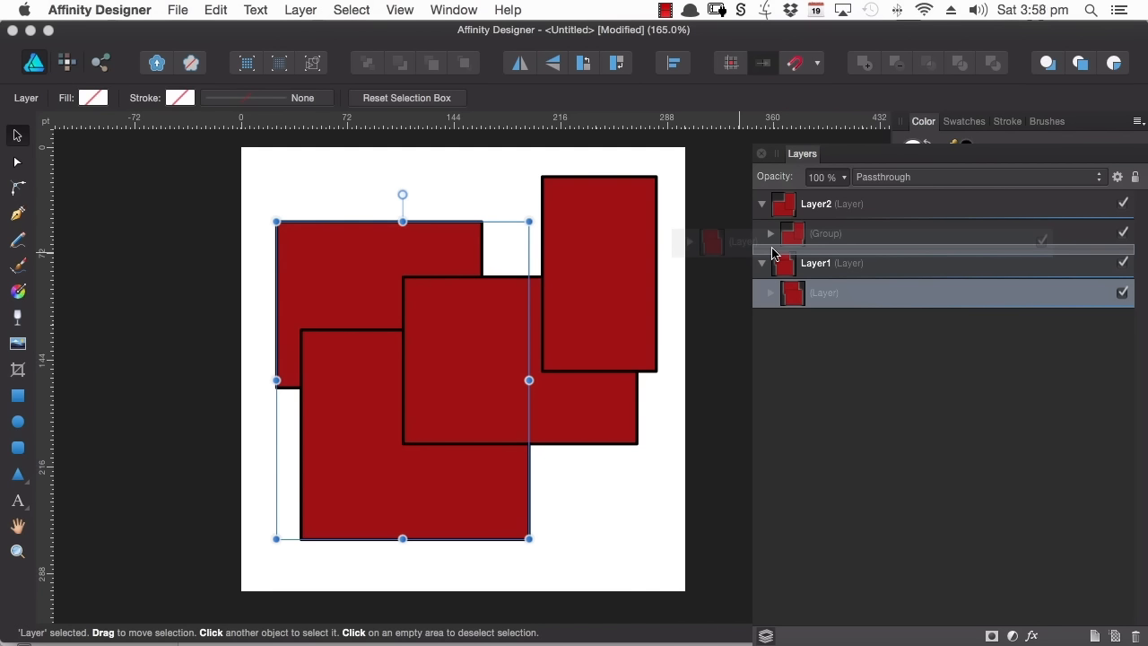
pyautogui.moveTo(772, 254); pyautogui.dragTo(791, 257)
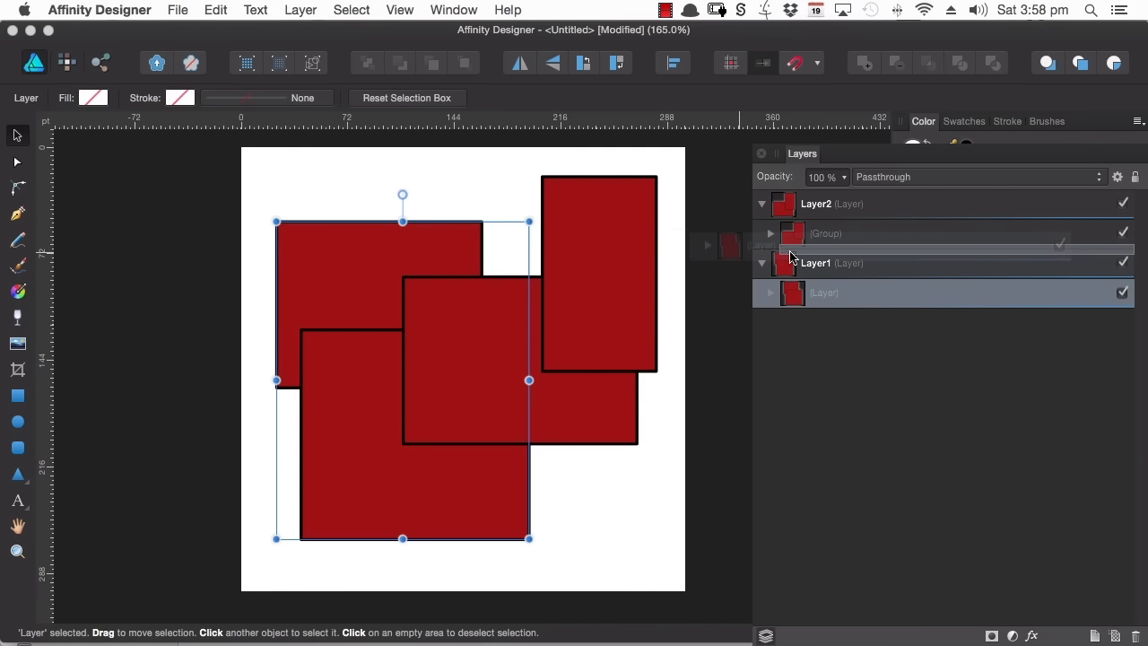
pyautogui.moveTo(790, 258); pyautogui.dragTo(811, 257)
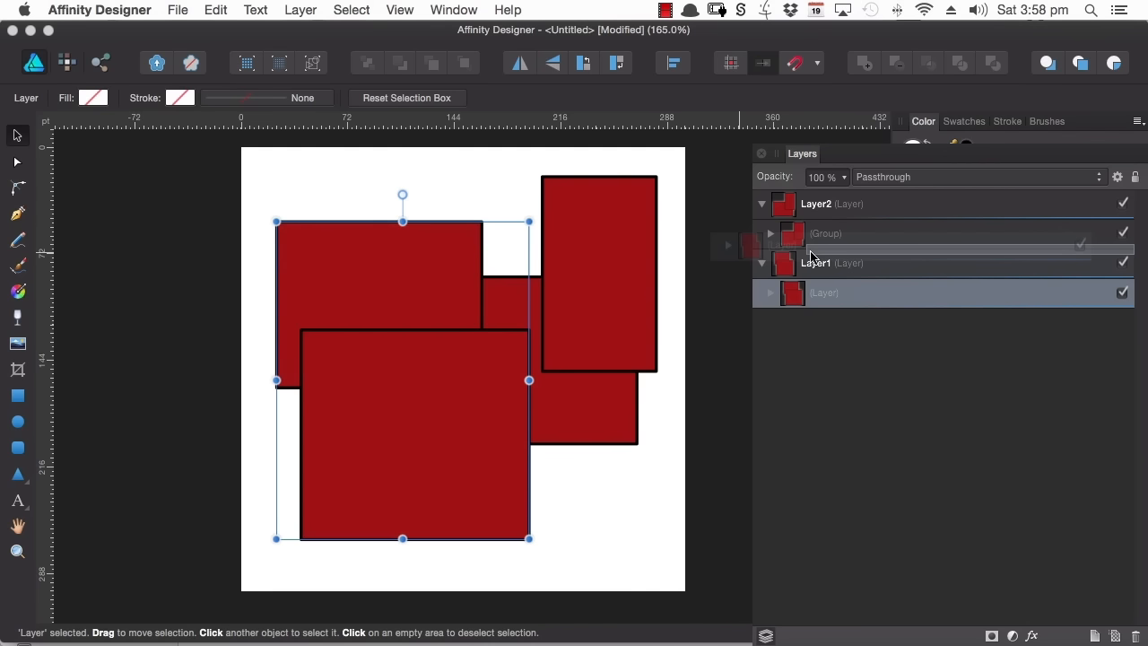
pyautogui.moveTo(811, 257); pyautogui.dragTo(766, 262)
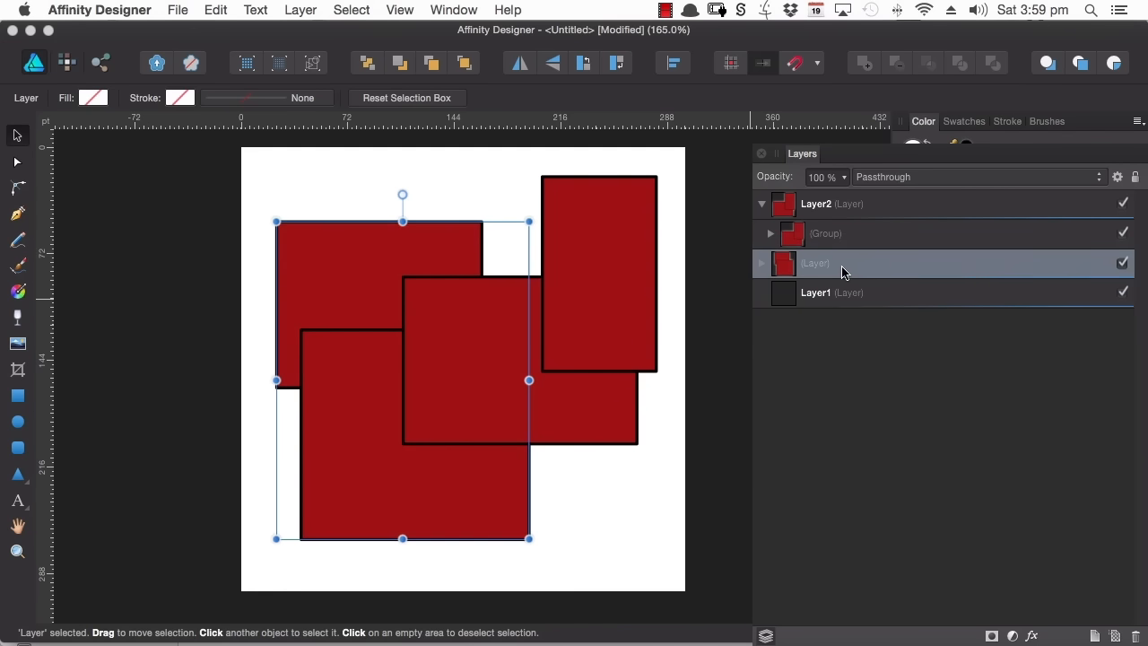
# Step: Move the promoted layer into the group in Layer2 and expand that group
pyautogui.moveTo(799, 266)
pyautogui.mouseDown()
pyautogui.moveTo(832, 272)
pyautogui.moveTo(763, 249)
pyautogui.moveTo(827, 266)
pyautogui.moveTo(807, 249)
pyautogui.moveTo(832, 257)
pyautogui.mouseUp()
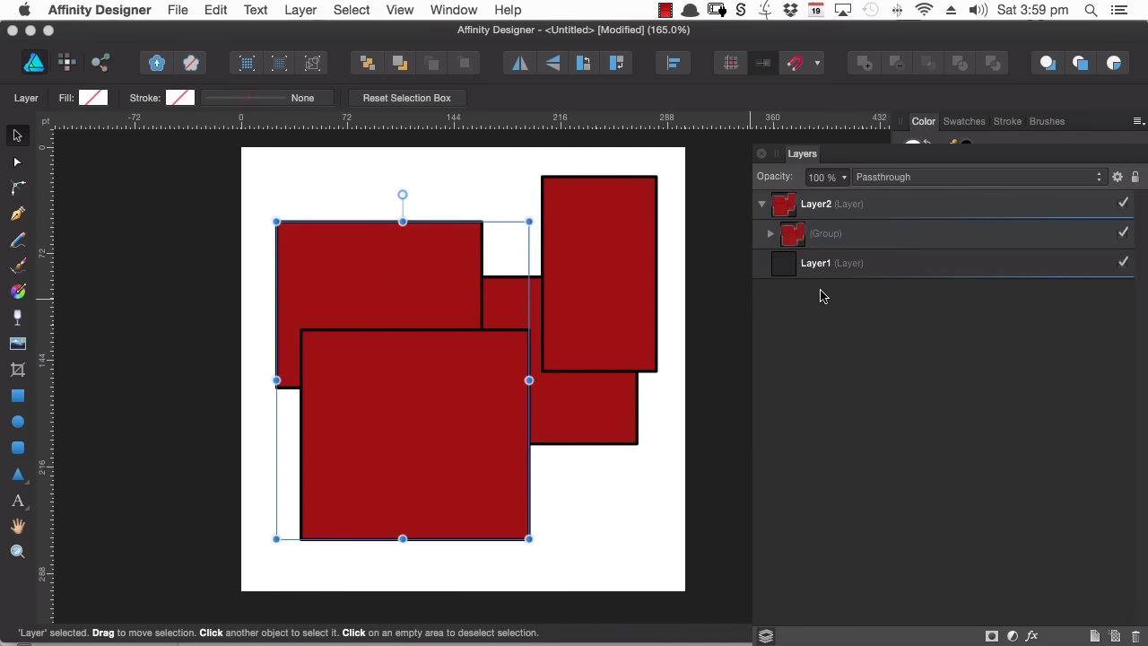
pyautogui.click(771, 234)
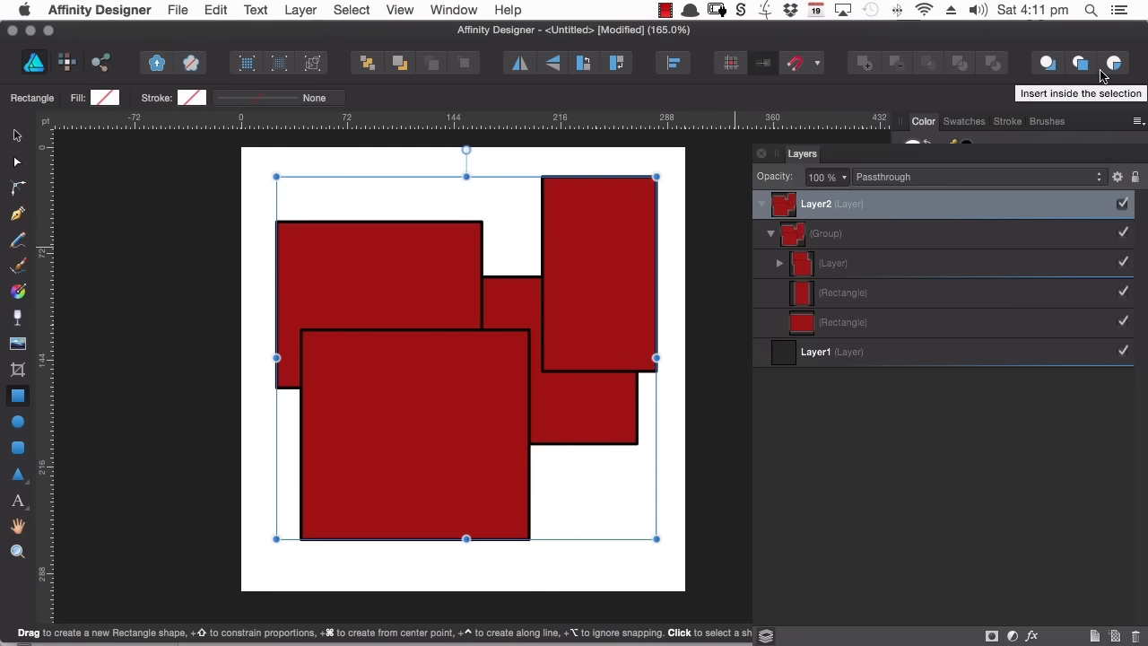
# Step: Set new objects to insert behind the tall rectangle and scribble over it with a black 16 px brush
pyautogui.click(826, 293)
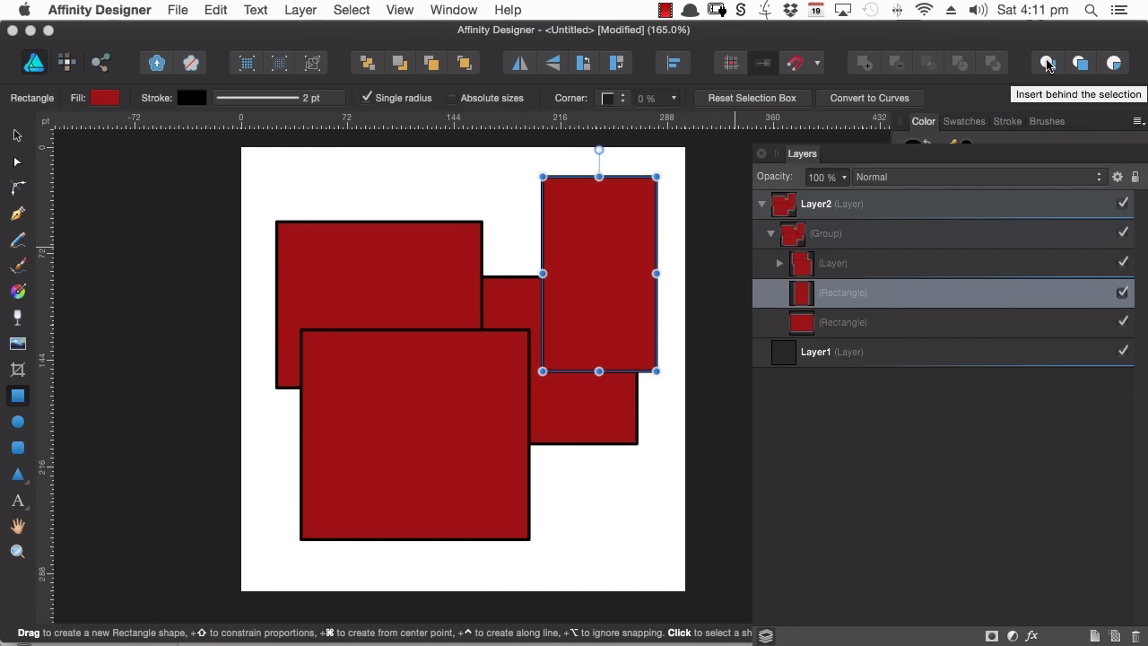
pyautogui.click(1048, 66)
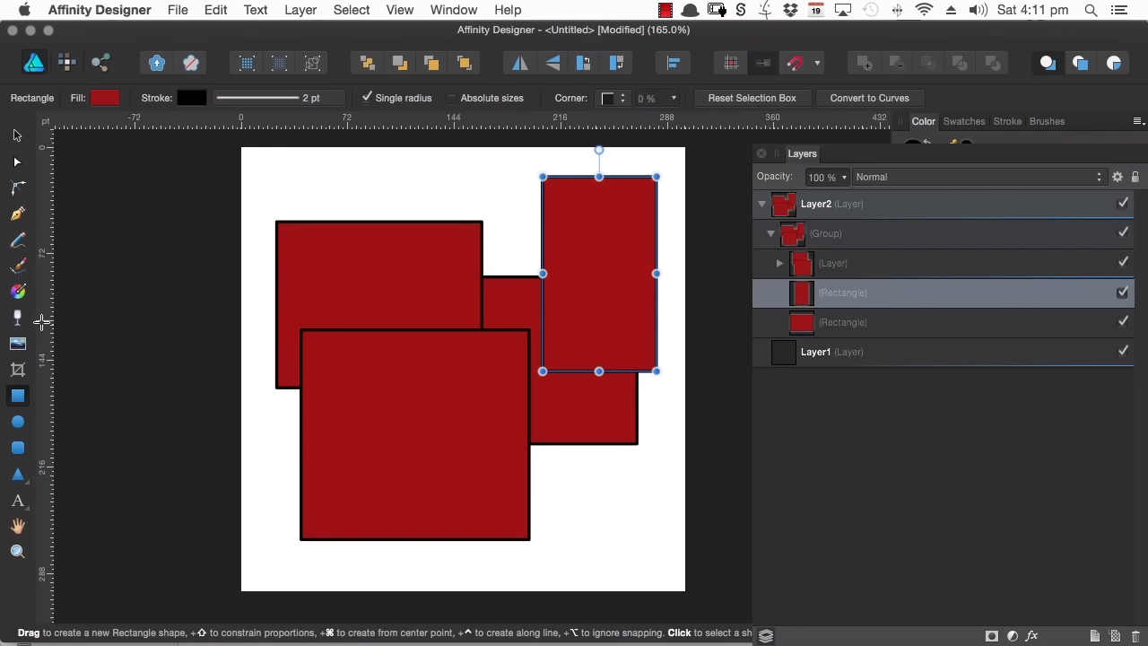
pyautogui.click(18, 265)
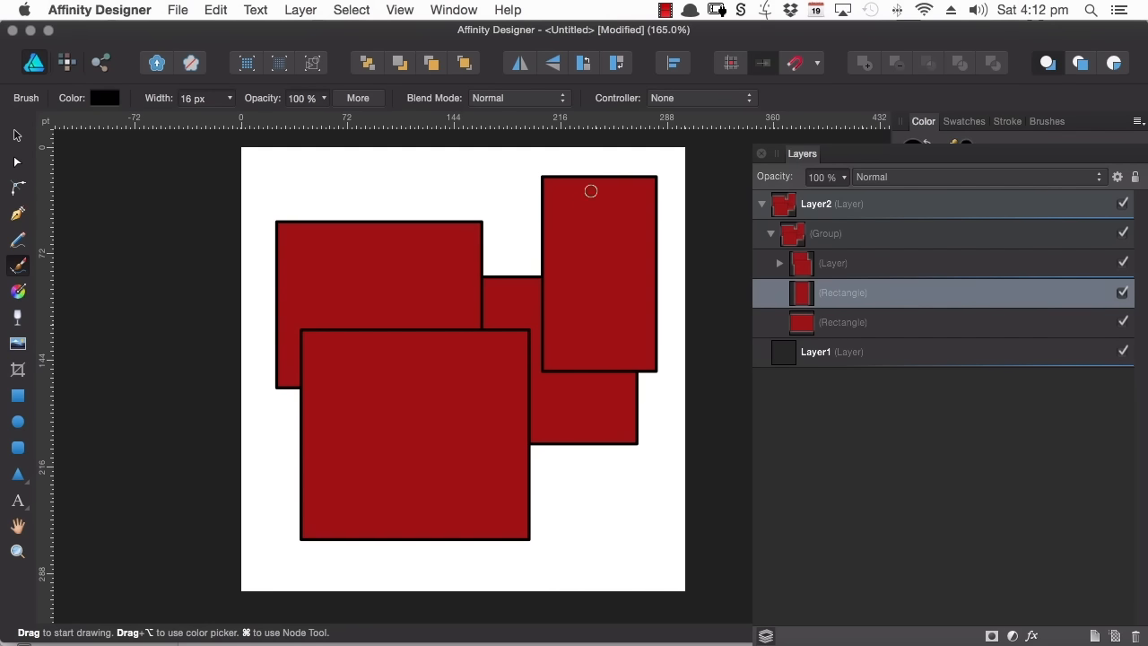
pyautogui.moveTo(634, 154)
pyautogui.mouseDown()
pyautogui.moveTo(579, 251)
pyautogui.moveTo(489, 343)
pyautogui.moveTo(510, 392)
pyautogui.moveTo(650, 408)
pyautogui.moveTo(607, 289)
pyautogui.moveTo(681, 174)
pyautogui.moveTo(526, 253)
pyautogui.moveTo(583, 162)
pyautogui.moveTo(524, 207)
pyautogui.mouseUp()
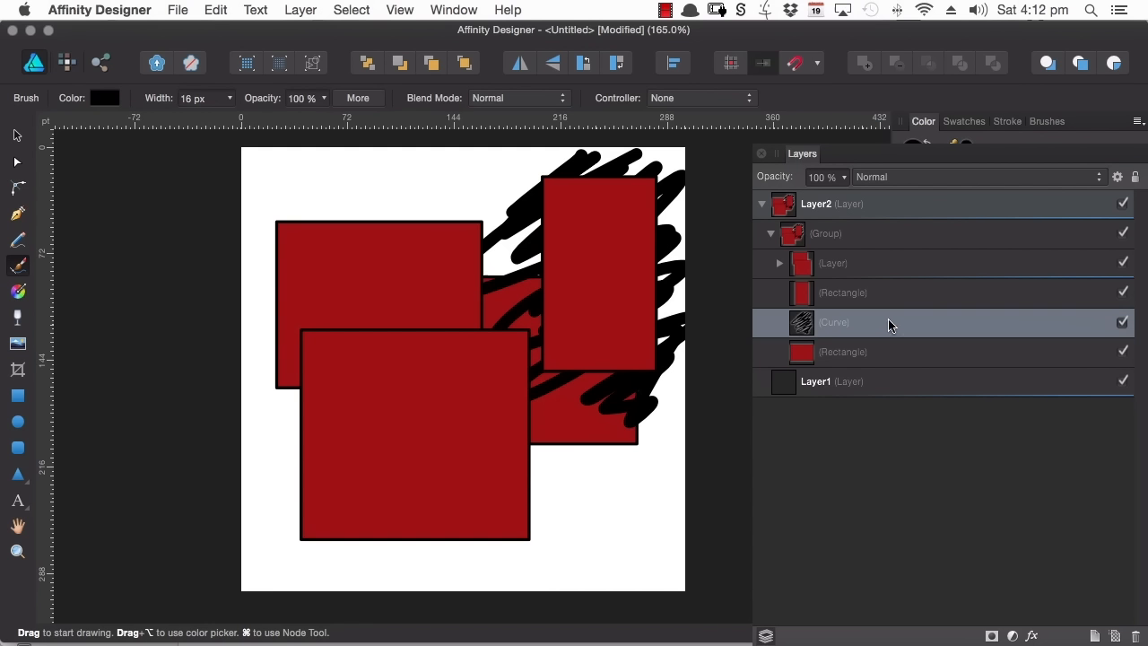
# Step: Scribble a brush stroke inserted on top of everything in Layer2, and undo both scribbles
pyautogui.click(1080, 65)
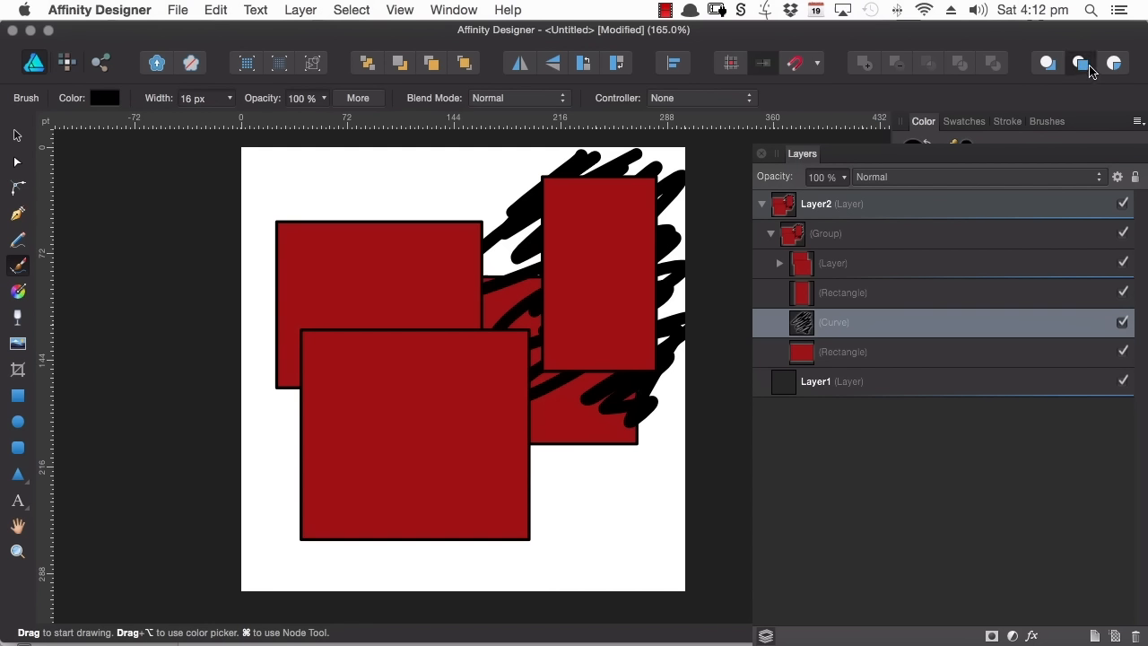
pyautogui.moveTo(416, 155)
pyautogui.mouseDown()
pyautogui.moveTo(305, 269)
pyautogui.moveTo(488, 196)
pyautogui.moveTo(400, 278)
pyautogui.moveTo(514, 273)
pyautogui.moveTo(412, 364)
pyautogui.moveTo(534, 332)
pyautogui.moveTo(452, 428)
pyautogui.moveTo(555, 428)
pyautogui.mouseUp()
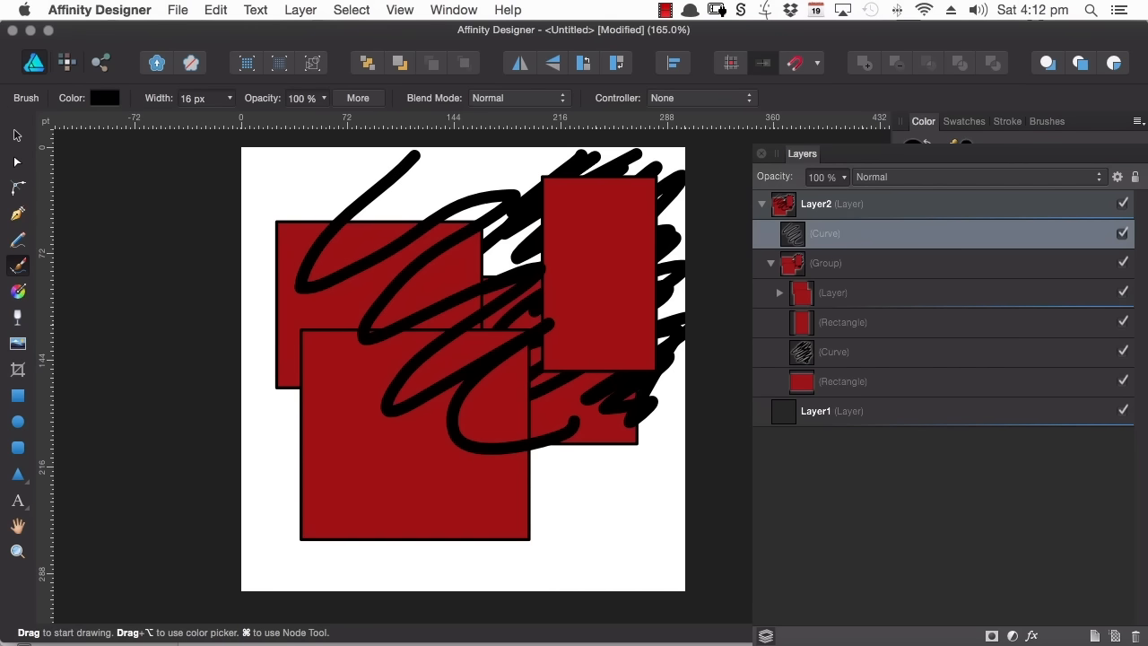
pyautogui.press('super+z')
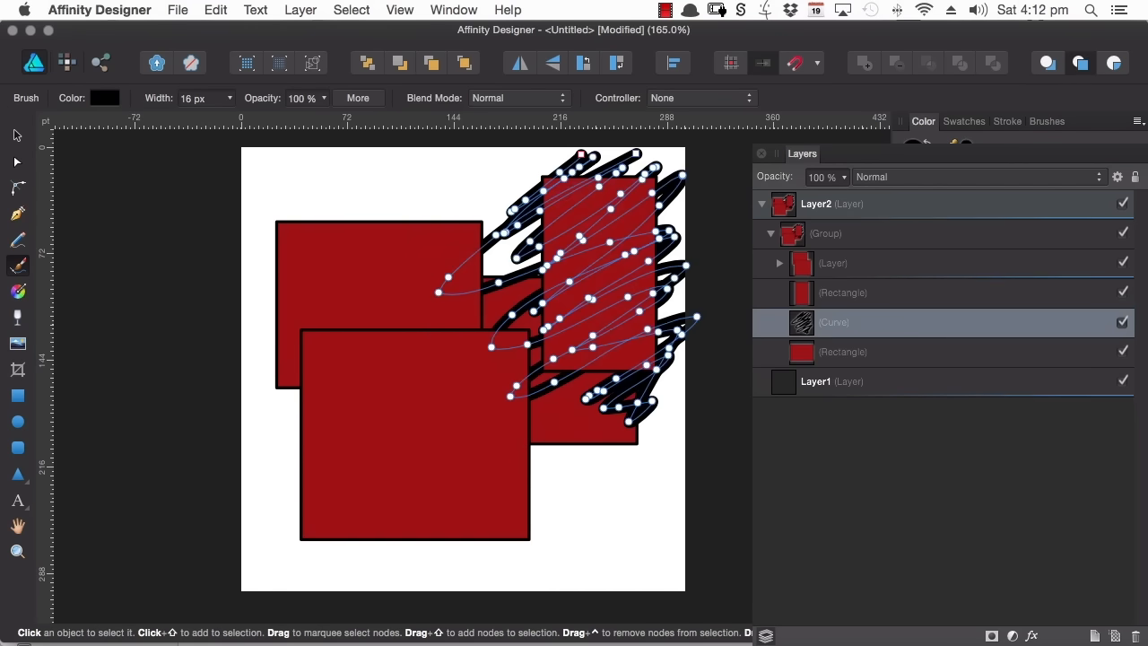
pyautogui.press('super+z')
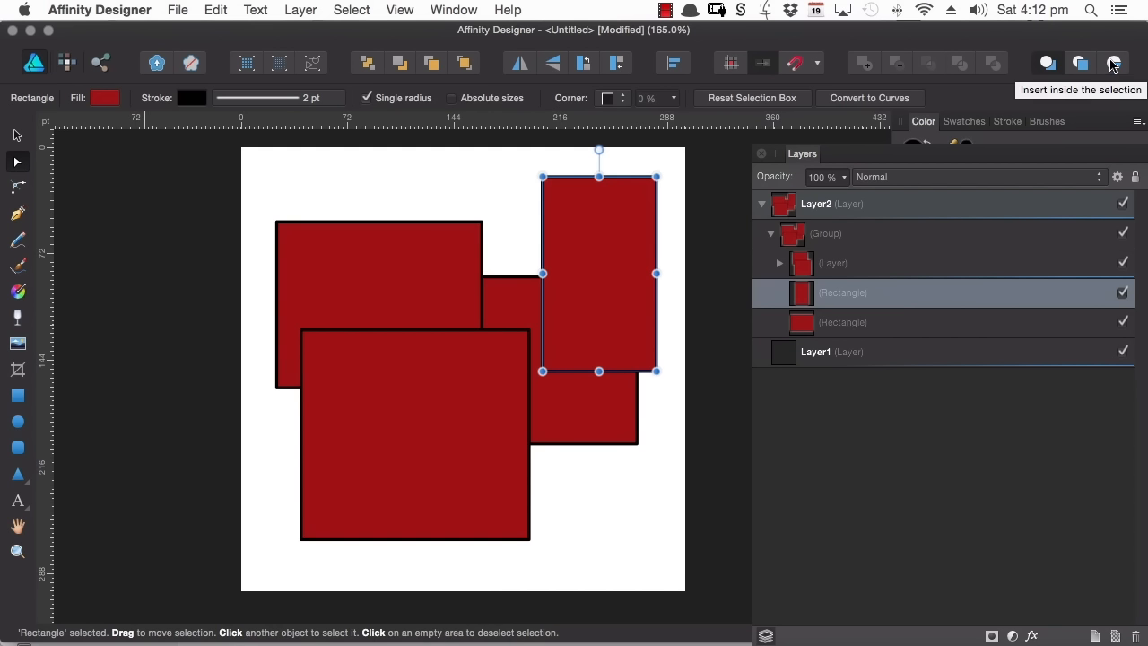
# Step: Scribble a black 16 px brush stroke inserted inside the tall rectangle, and expand that rectangle's layer entry
pyautogui.click(1114, 64)
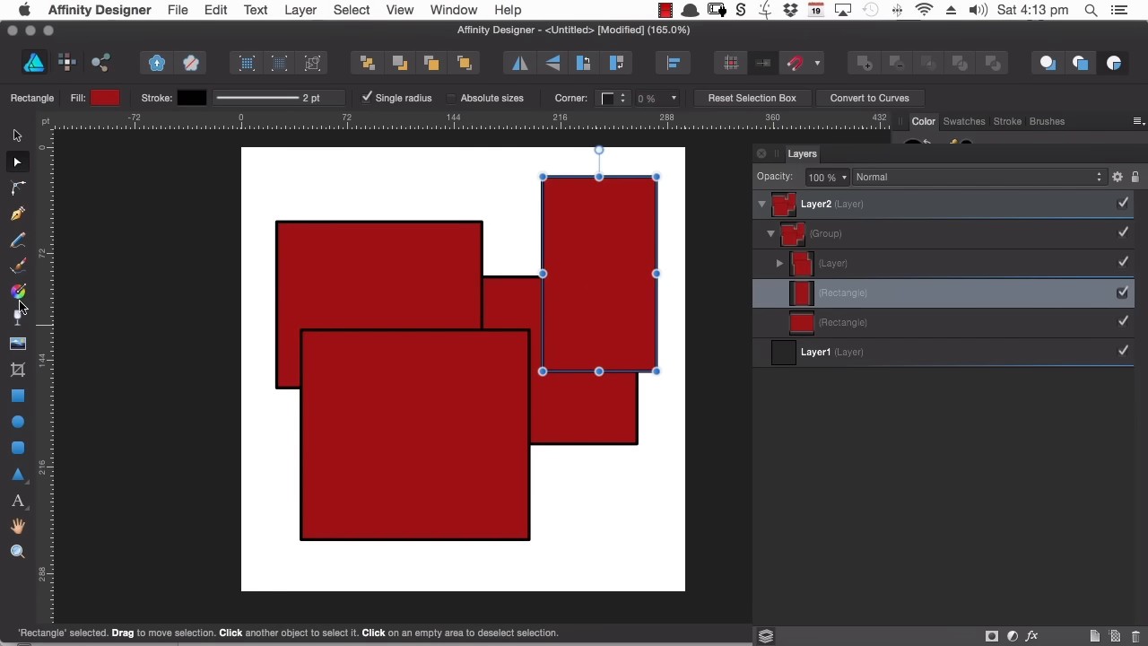
pyautogui.click(18, 266)
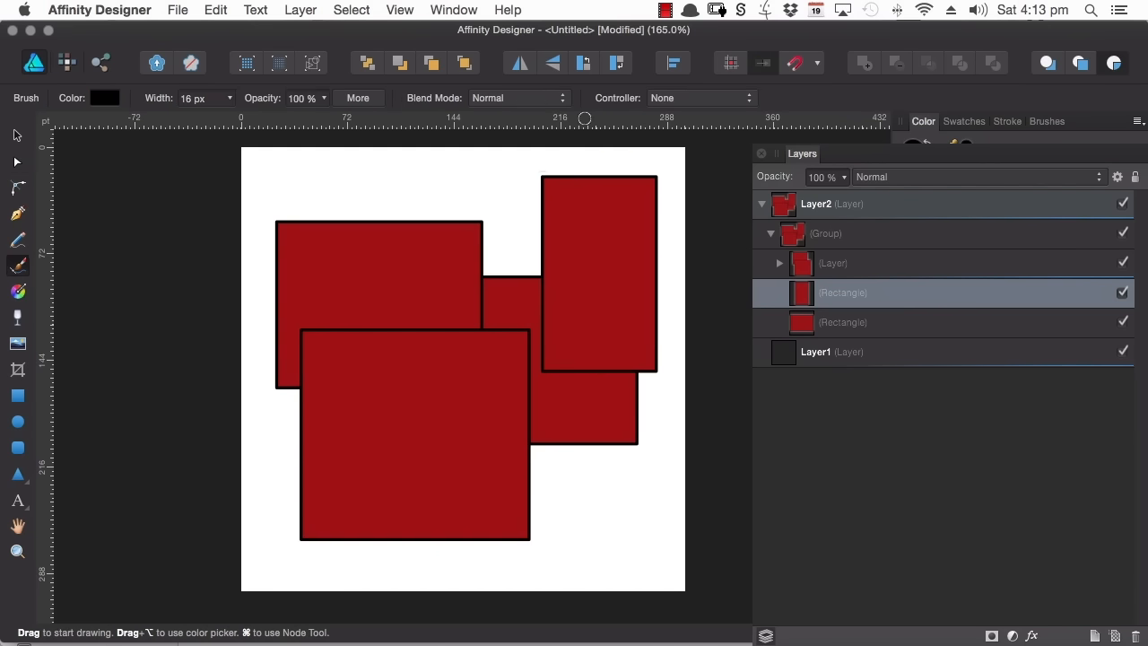
pyautogui.moveTo(579, 177)
pyautogui.mouseDown()
pyautogui.moveTo(507, 235)
pyautogui.moveTo(649, 167)
pyautogui.moveTo(531, 266)
pyautogui.moveTo(541, 351)
pyautogui.moveTo(592, 383)
pyautogui.moveTo(629, 380)
pyautogui.moveTo(683, 279)
pyautogui.moveTo(680, 236)
pyautogui.moveTo(628, 216)
pyautogui.moveTo(625, 184)
pyautogui.moveTo(572, 169)
pyautogui.moveTo(529, 186)
pyautogui.mouseUp()
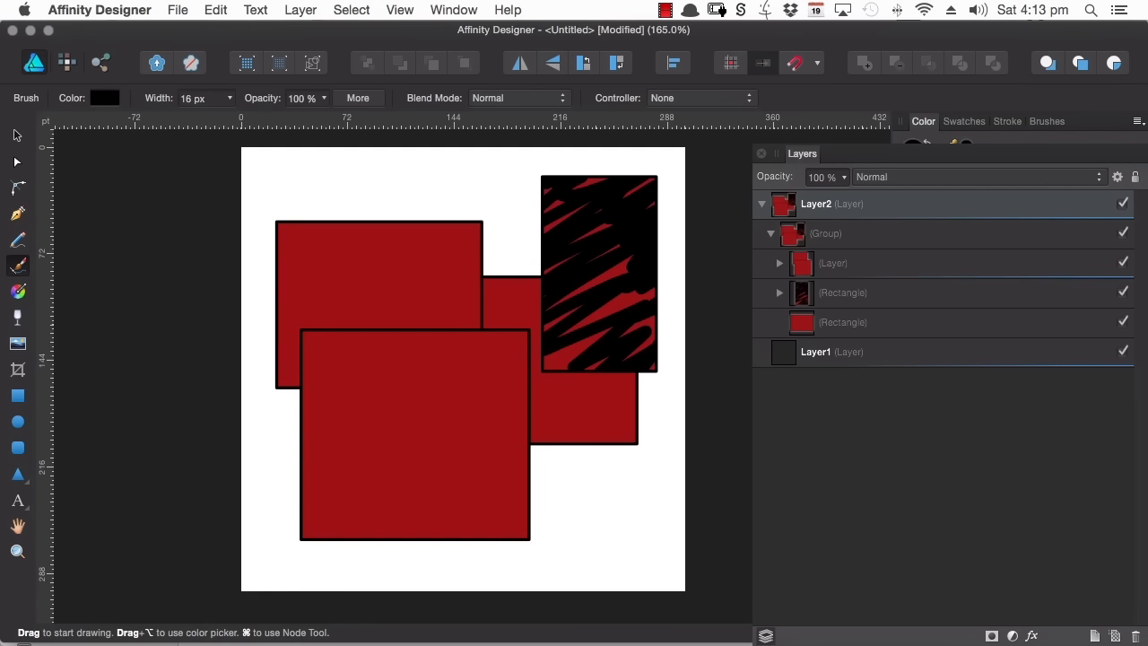
pyautogui.click(779, 293)
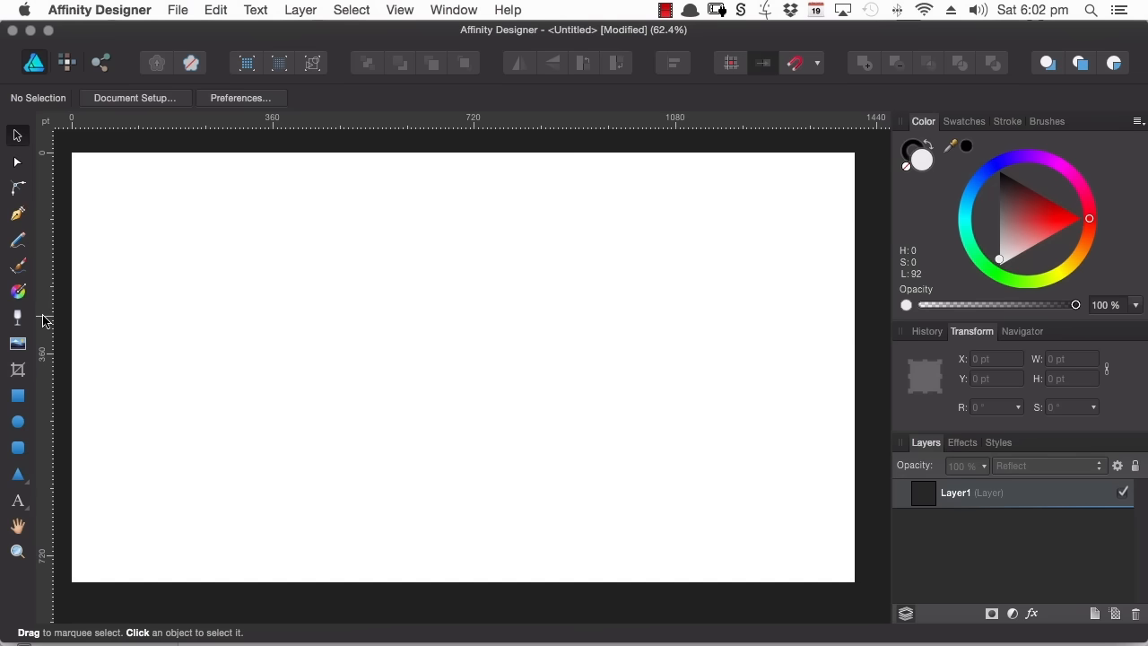
# Step: Add a vertical guide from the ruler and place it at about 104 pt on the blank page
pyautogui.moveTo(74, 329); pyautogui.dragTo(224, 331)
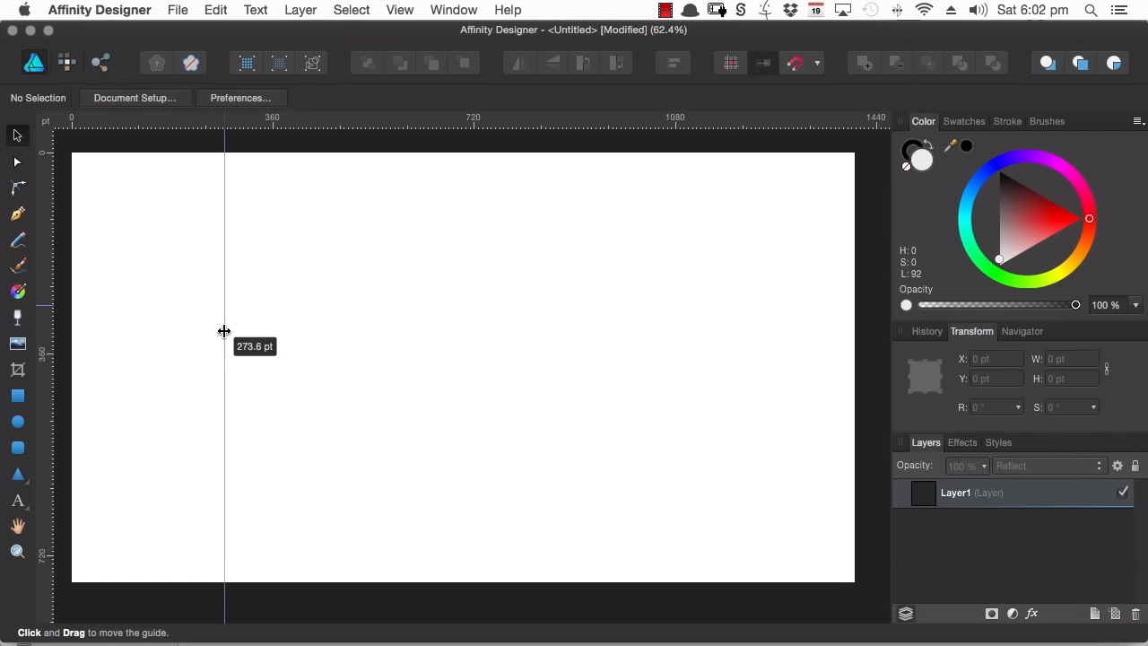
pyautogui.moveTo(224, 331); pyautogui.dragTo(226, 329)
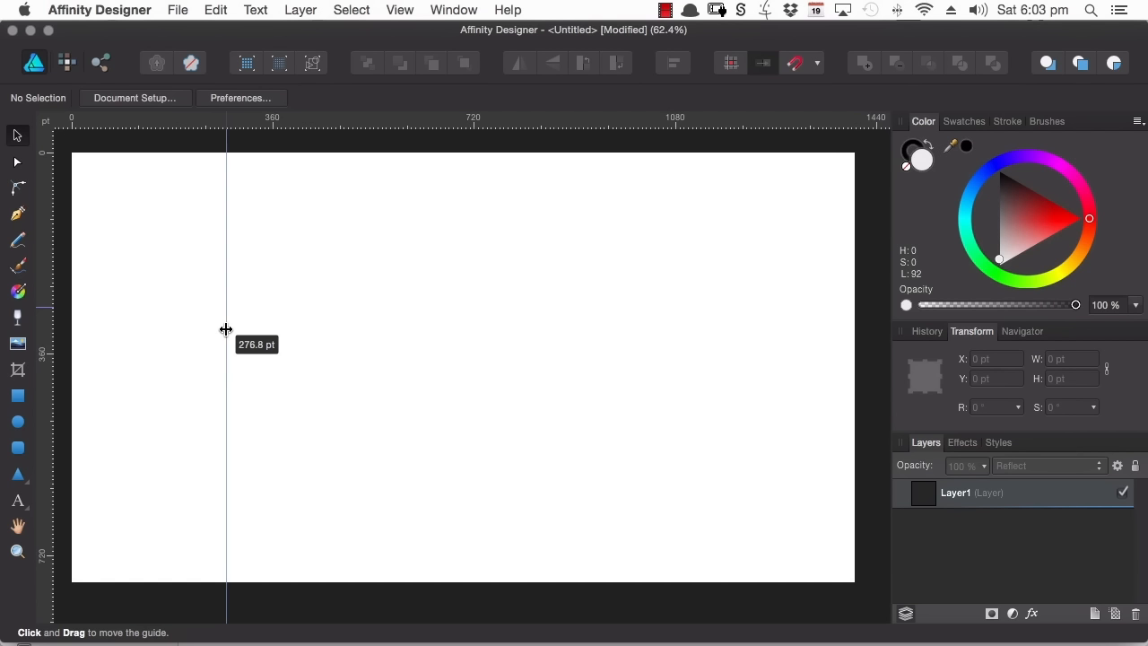
pyautogui.moveTo(226, 330); pyautogui.dragTo(127, 338)
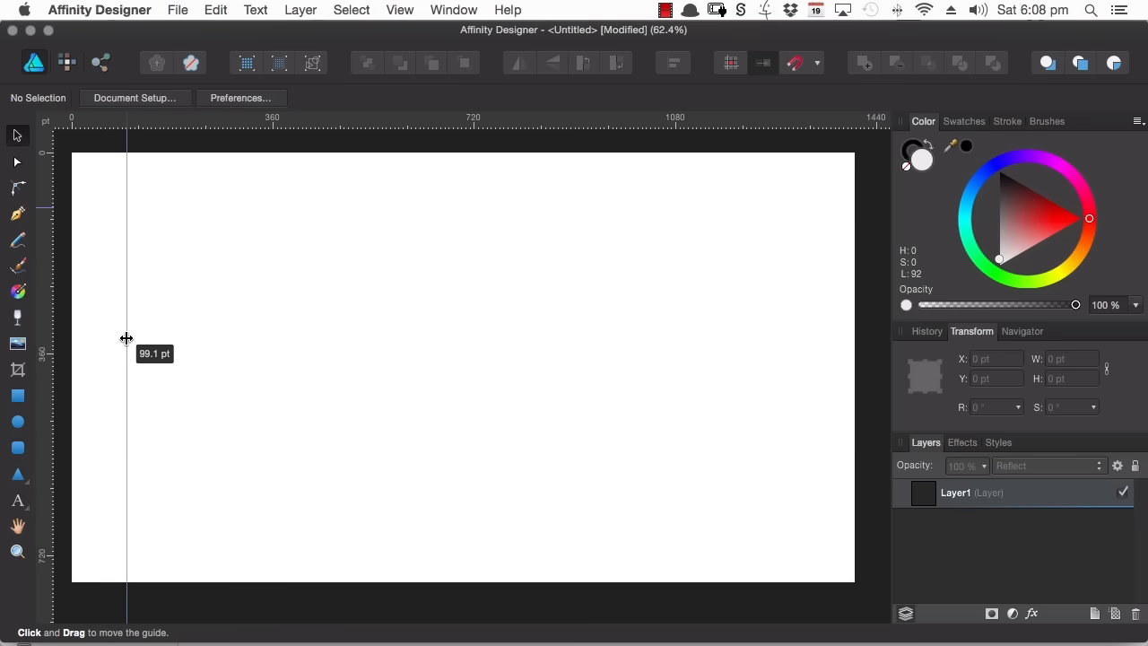
pyautogui.moveTo(126, 338); pyautogui.dragTo(130, 320)
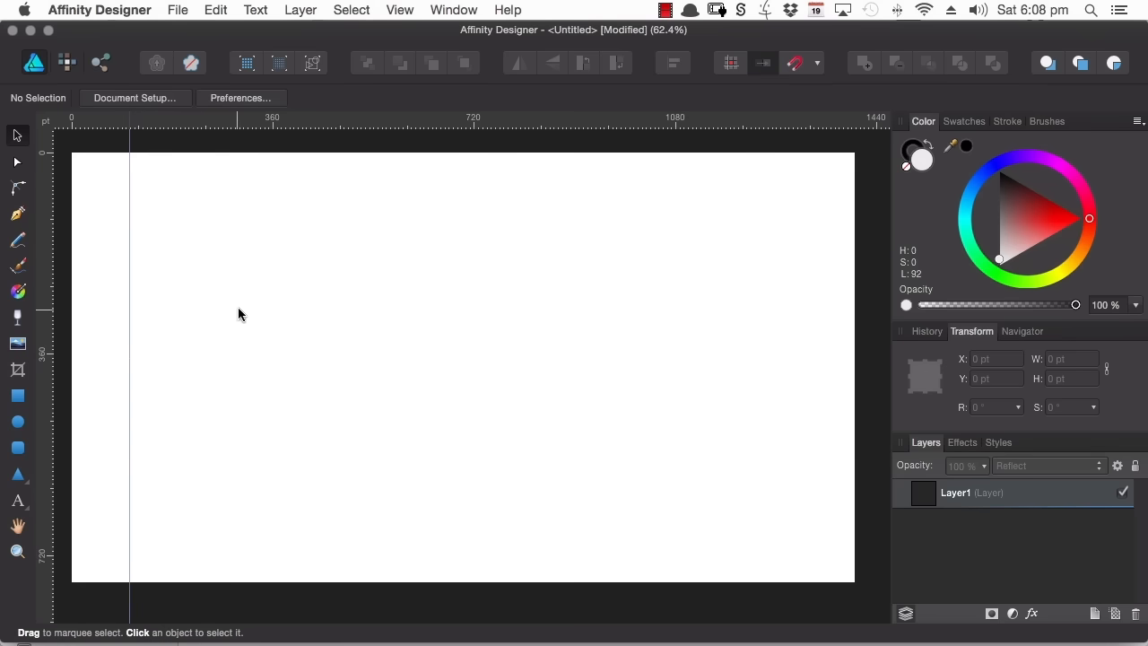
# Step: Set the vertical guide's position to 100 pt in the Guides Manager
pyautogui.click(404, 17)
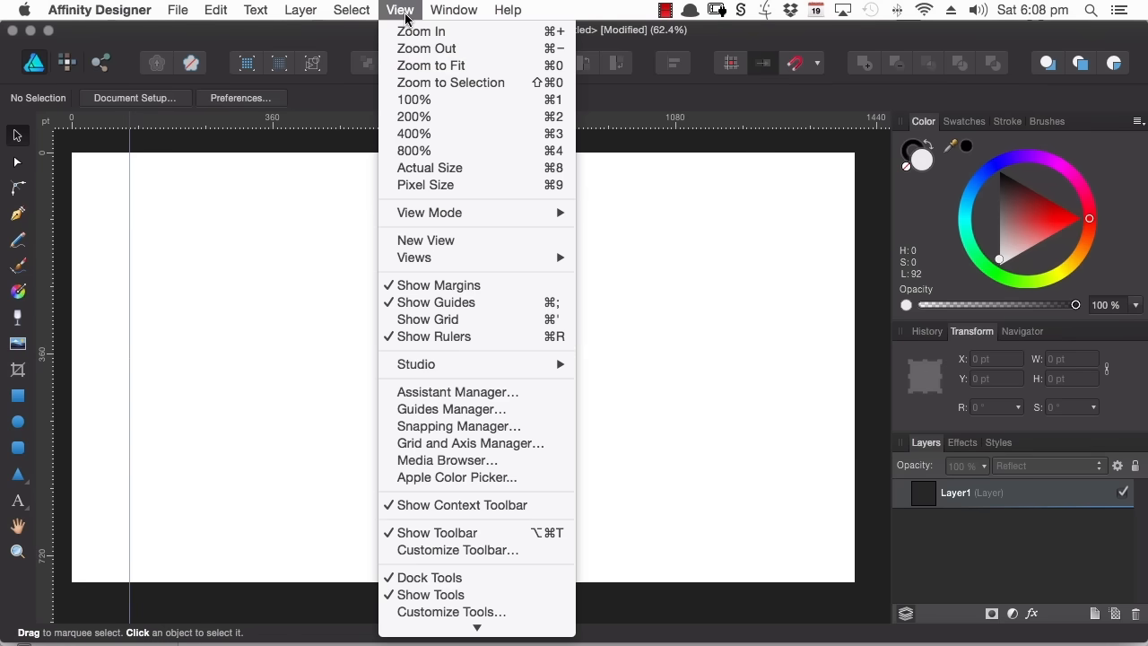
pyautogui.click(513, 411)
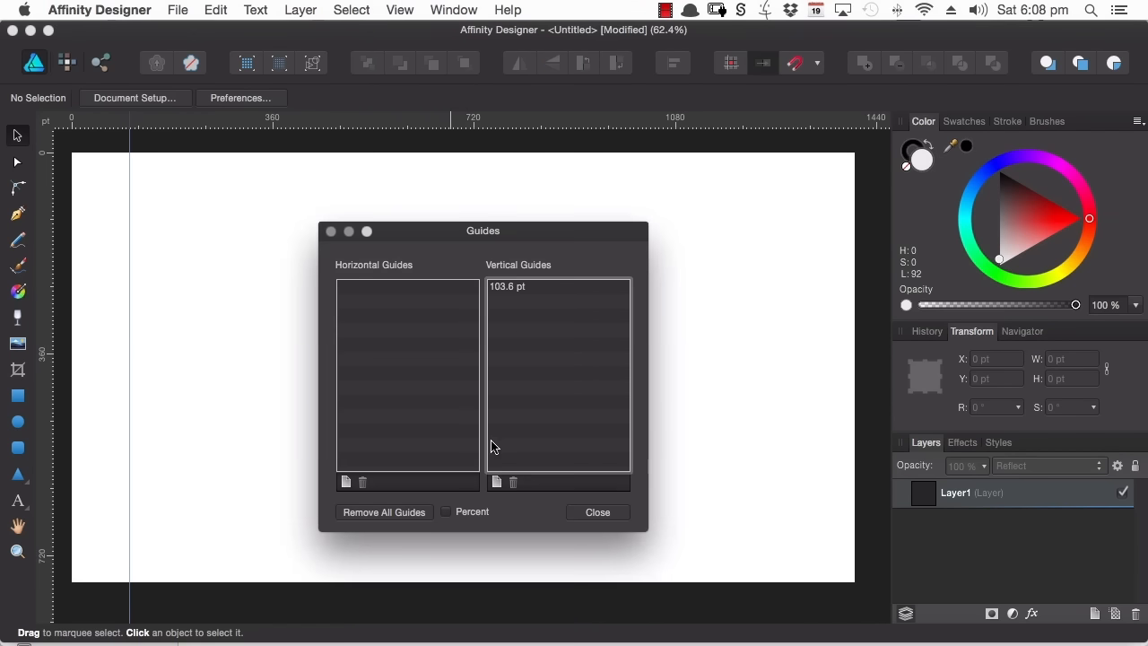
pyautogui.click(510, 294)
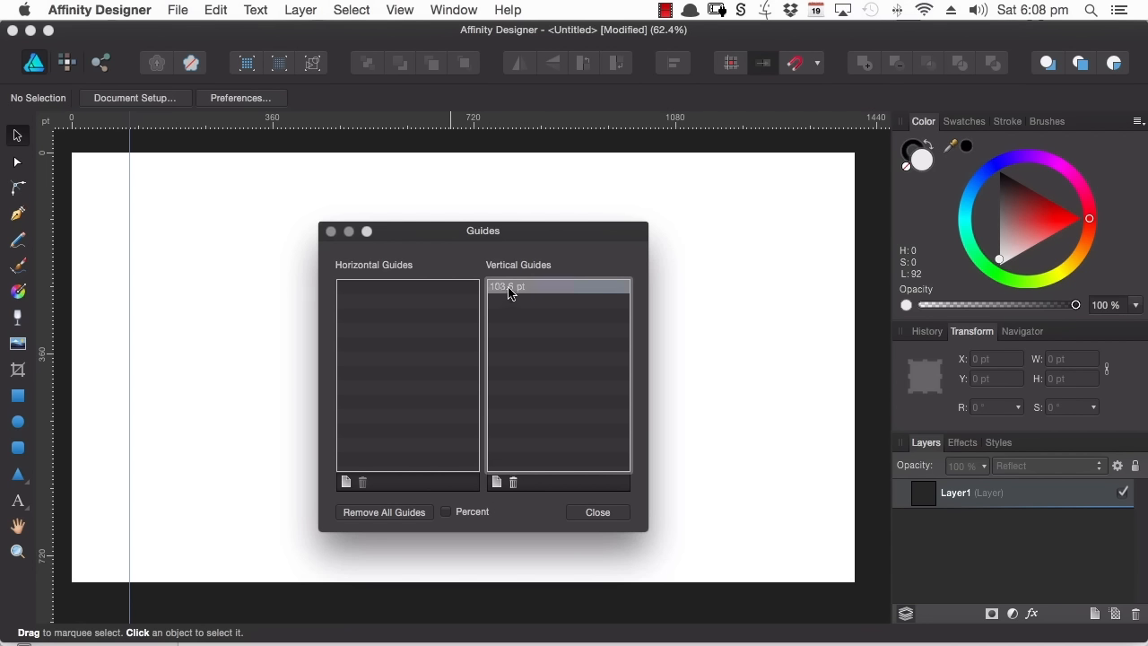
pyautogui.click(510, 293)
pyautogui.click(511, 292)
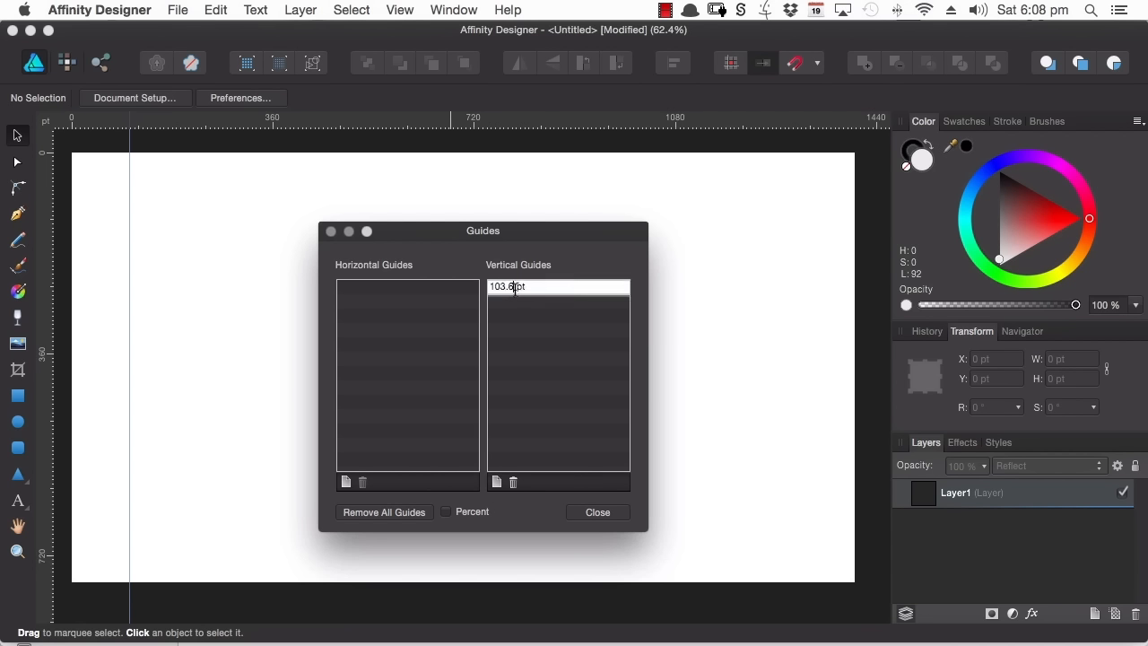
pyautogui.press('BackSpace')
pyautogui.press('BackSpace')
pyautogui.press('BackSpace')
pyautogui.write('0')
pyautogui.click(506, 311)
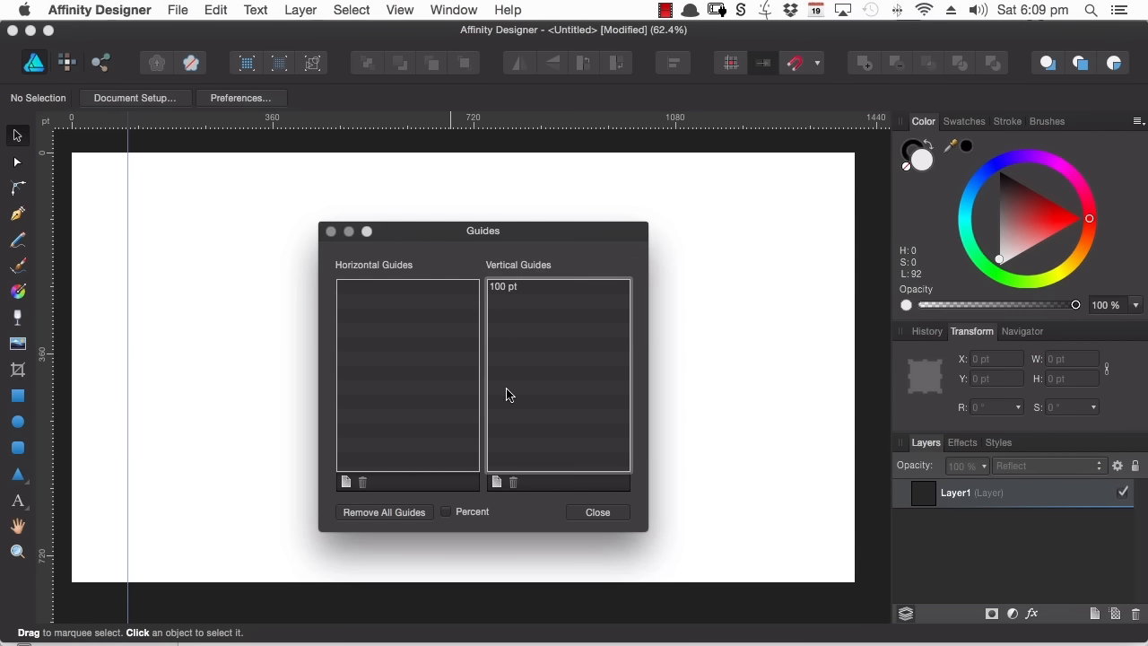
# Step: Add a second vertical guide and set its position to 1300 pt
pyautogui.click(496, 483)
pyautogui.click(497, 302)
pyautogui.click(492, 302)
pyautogui.click(491, 302)
pyautogui.write('300')
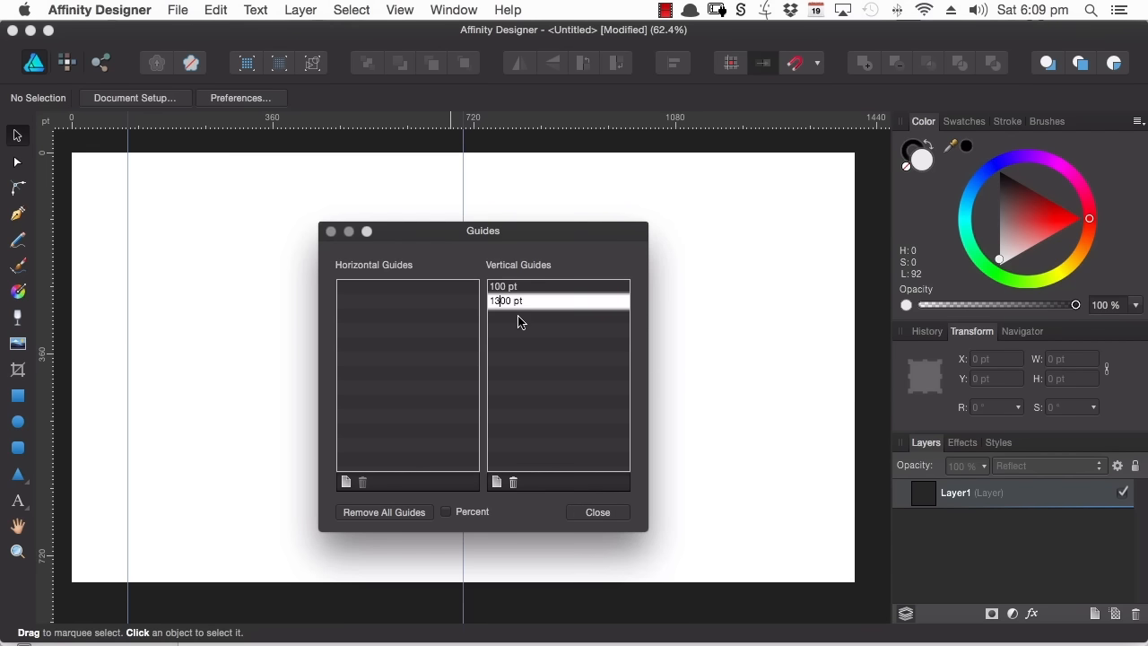
pyautogui.press('Return')
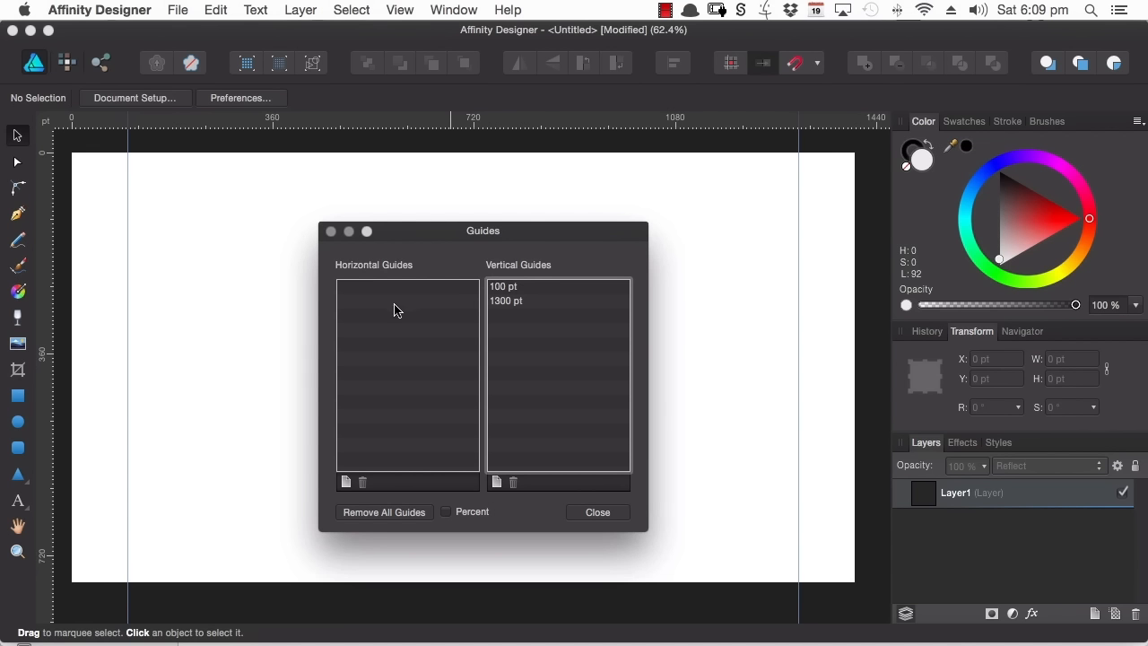
# Step: Add a horizontal guide and set its position to 50 pt
pyautogui.click(346, 484)
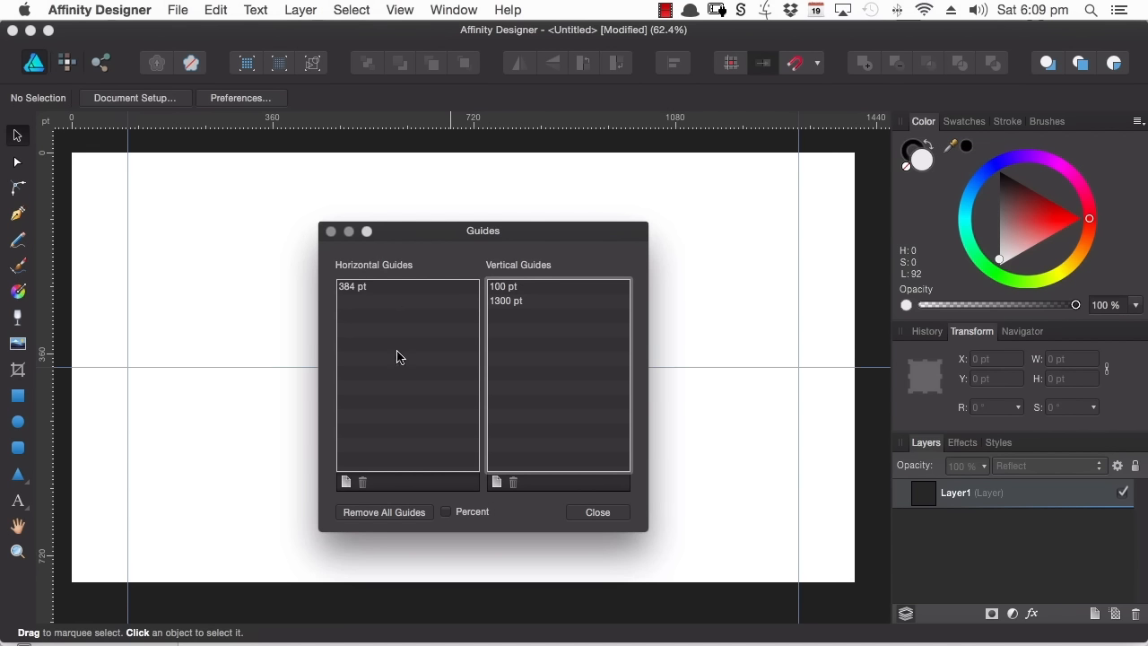
pyautogui.click(356, 291)
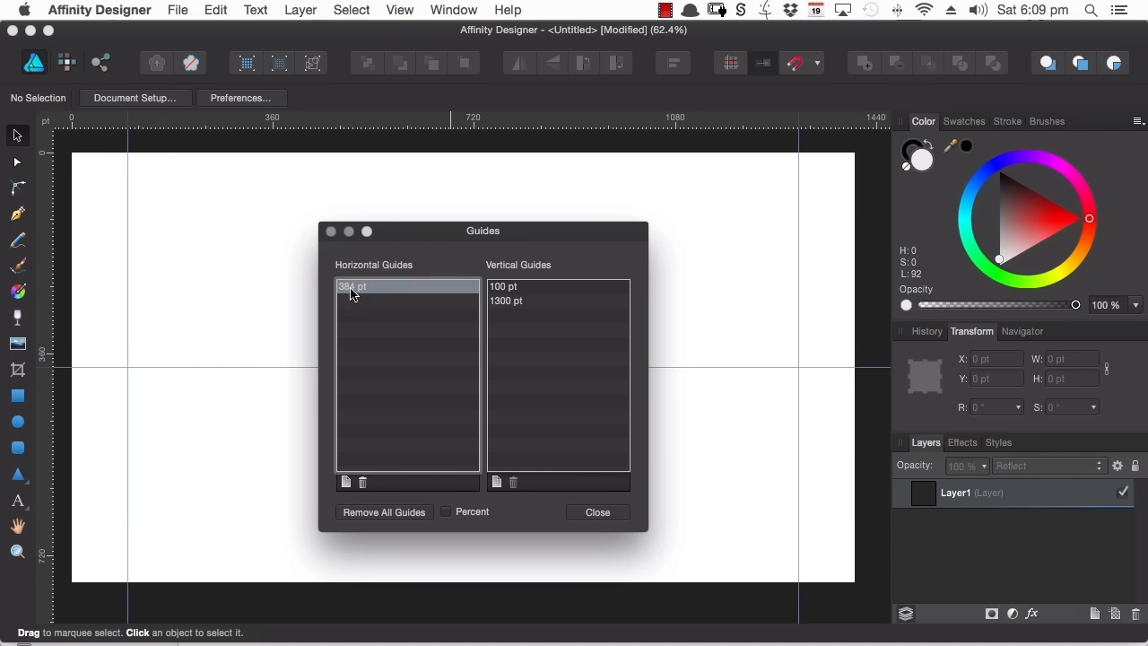
pyautogui.click(354, 289)
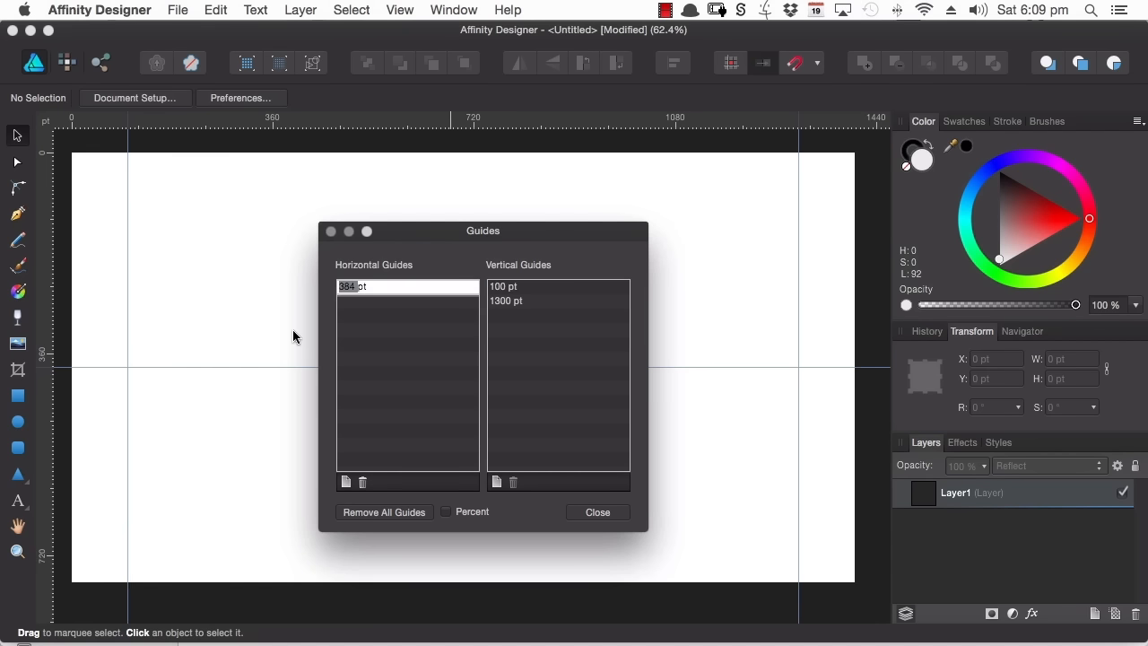
pyautogui.write('50')
pyautogui.press('Return')
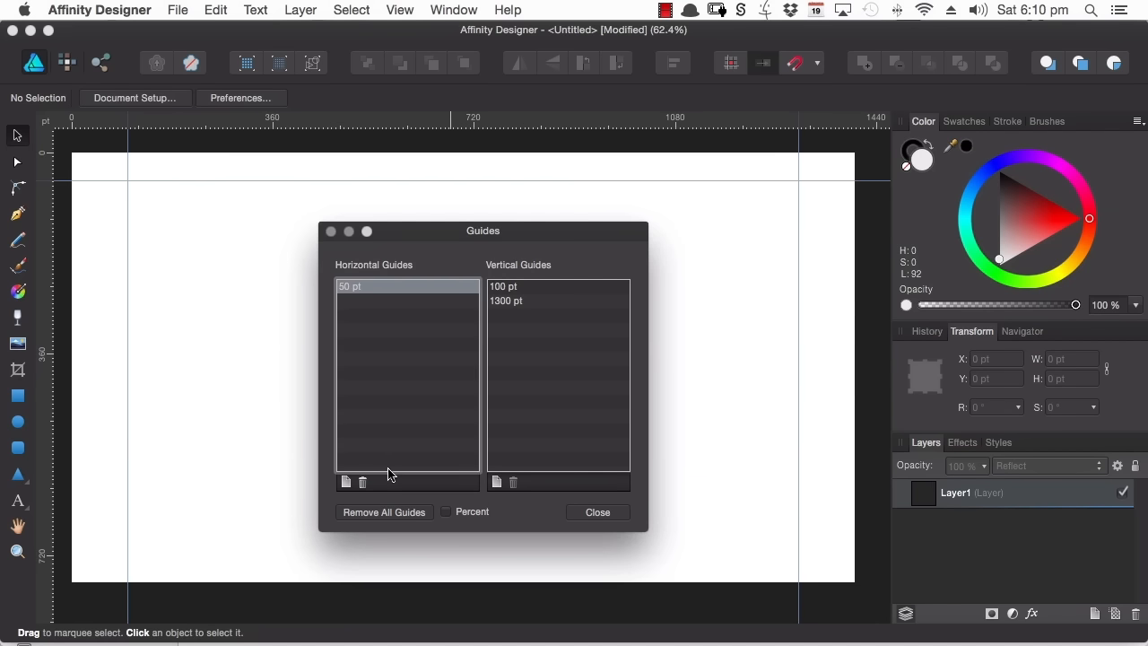
# Step: Delete the 50 pt horizontal guide and switch the guide positions to percent
pyautogui.click(363, 483)
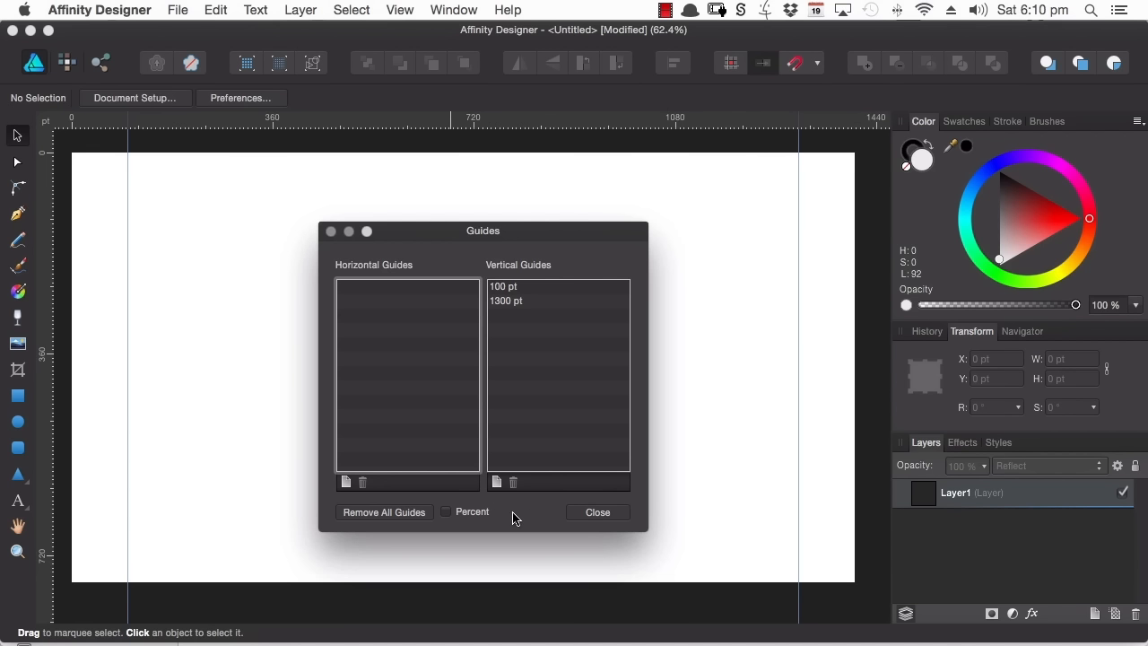
pyautogui.click(447, 513)
# Step: Set the first vertical guide's position to 10%
pyautogui.click(504, 287)
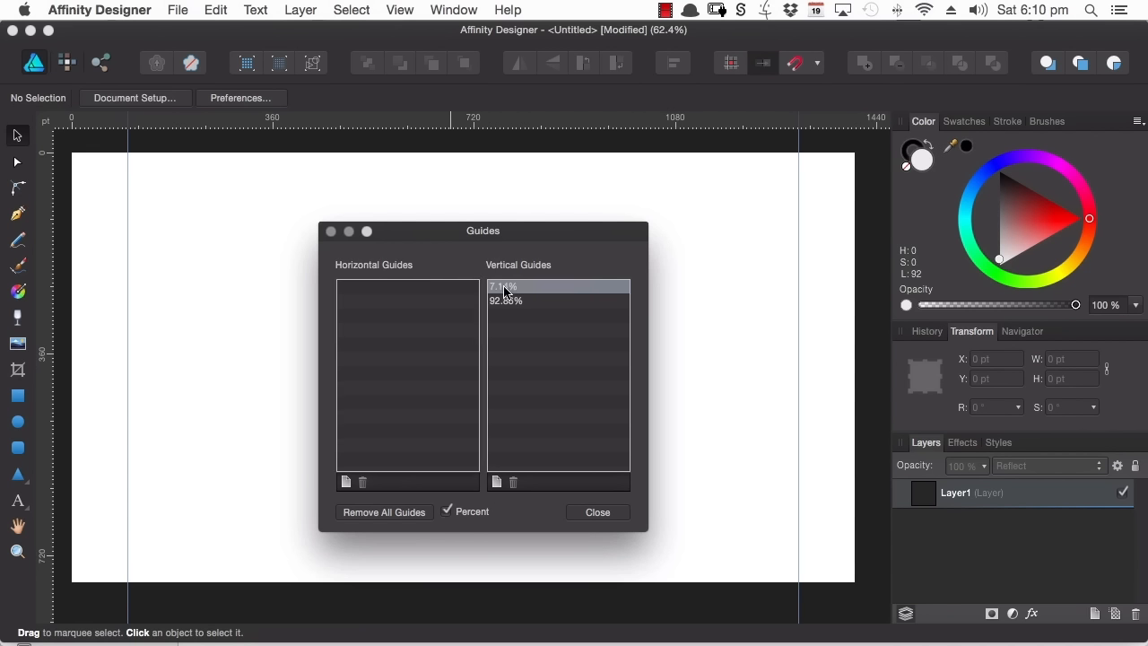
pyautogui.click(505, 289)
pyautogui.click(508, 287)
pyautogui.moveTo(509, 286); pyautogui.dragTo(469, 296)
pyautogui.write('10')
pyautogui.click(529, 304)
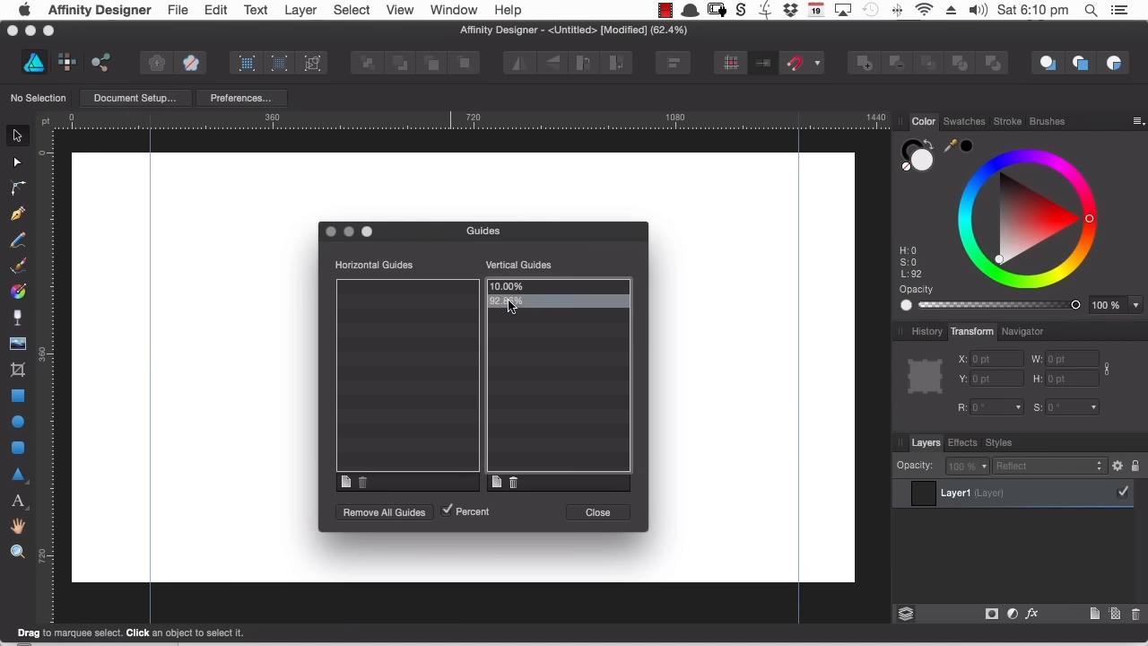
# Step: Set the second vertical guide's position to 90% and close the guide settings
pyautogui.click(509, 304)
pyautogui.click(513, 301)
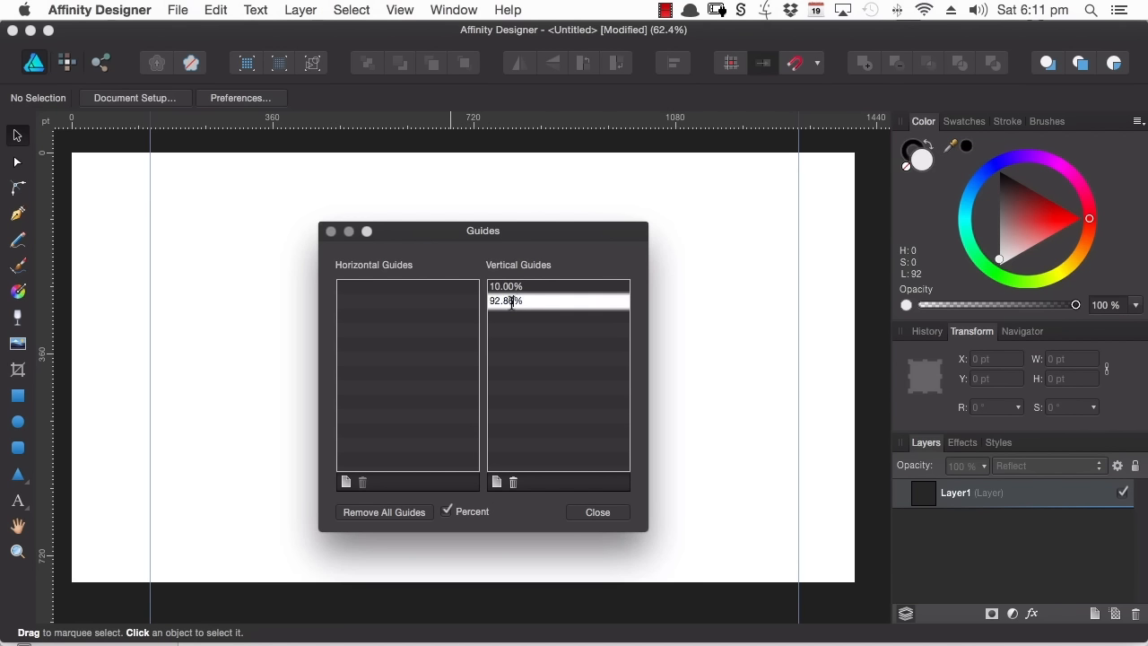
pyautogui.moveTo(513, 301); pyautogui.dragTo(471, 309)
pyautogui.write('90')
pyautogui.press('Return')
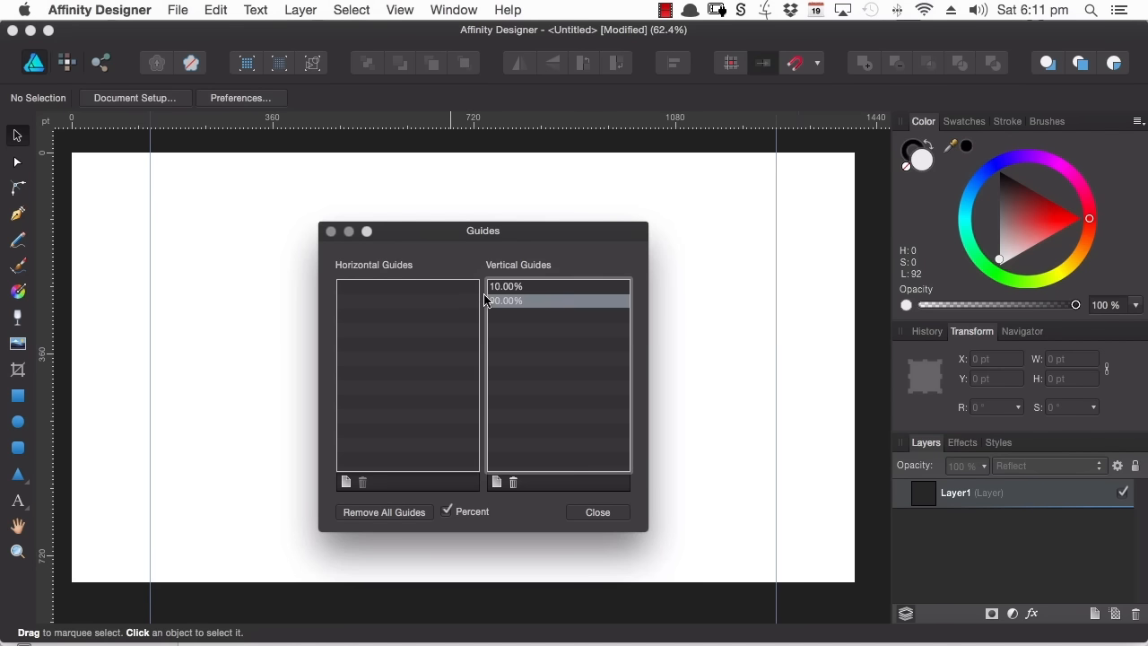
pyautogui.click(597, 512)
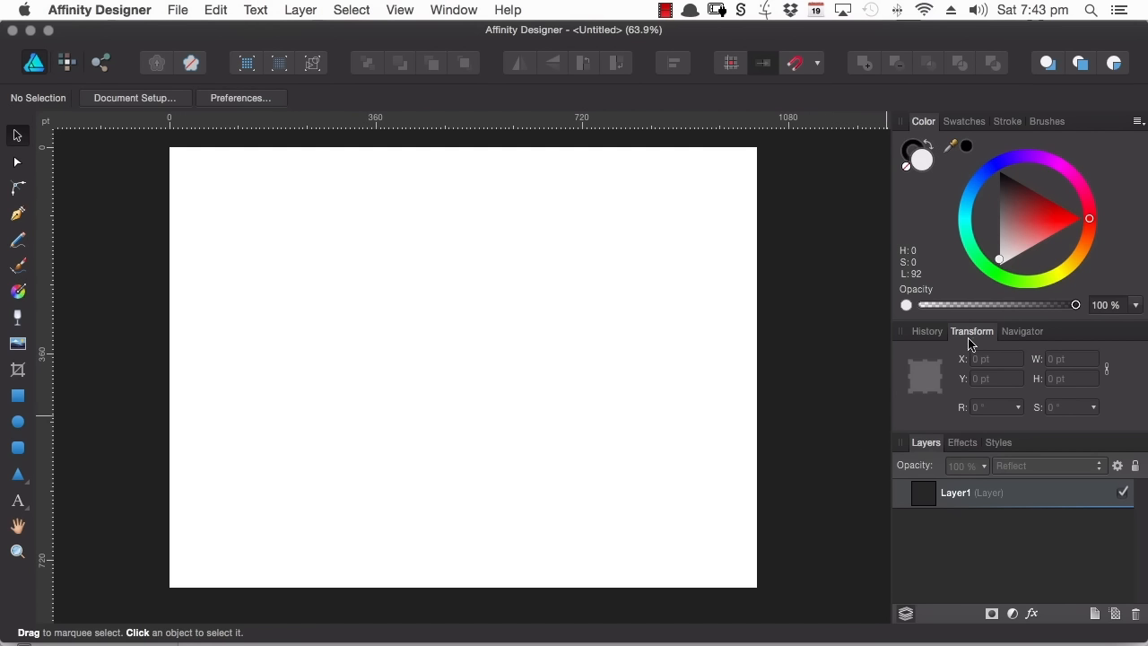
# Step: Move the History panel into the Color panel's group, and dock the Color panel separately beneath that group
pyautogui.click(929, 333)
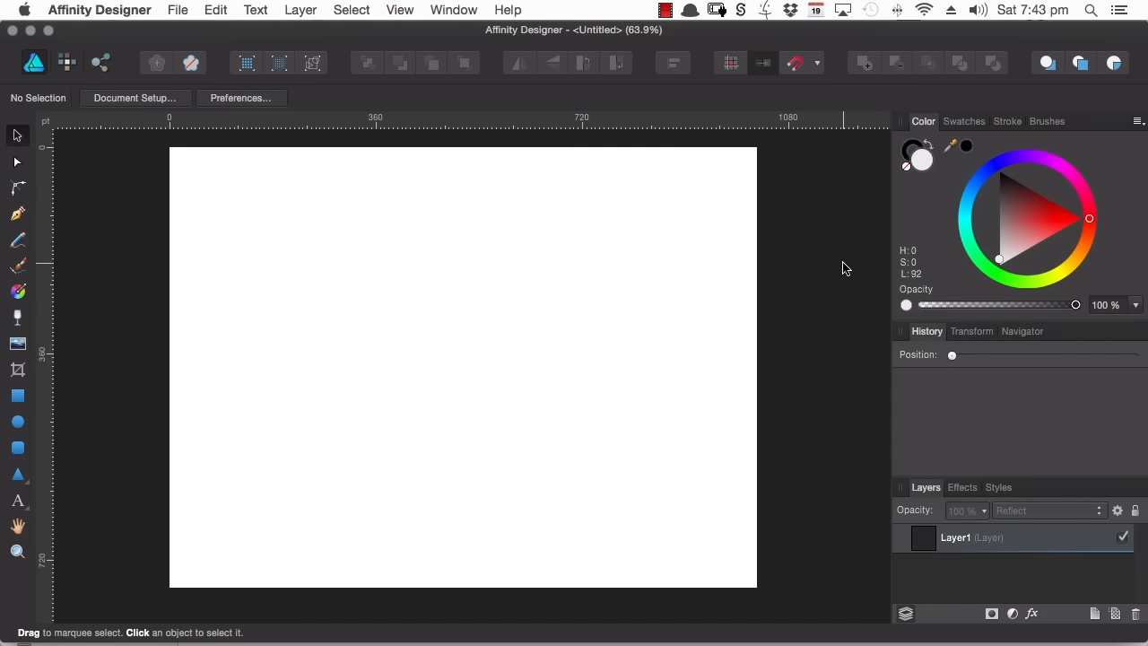
pyautogui.moveTo(927, 332); pyautogui.dragTo(955, 121)
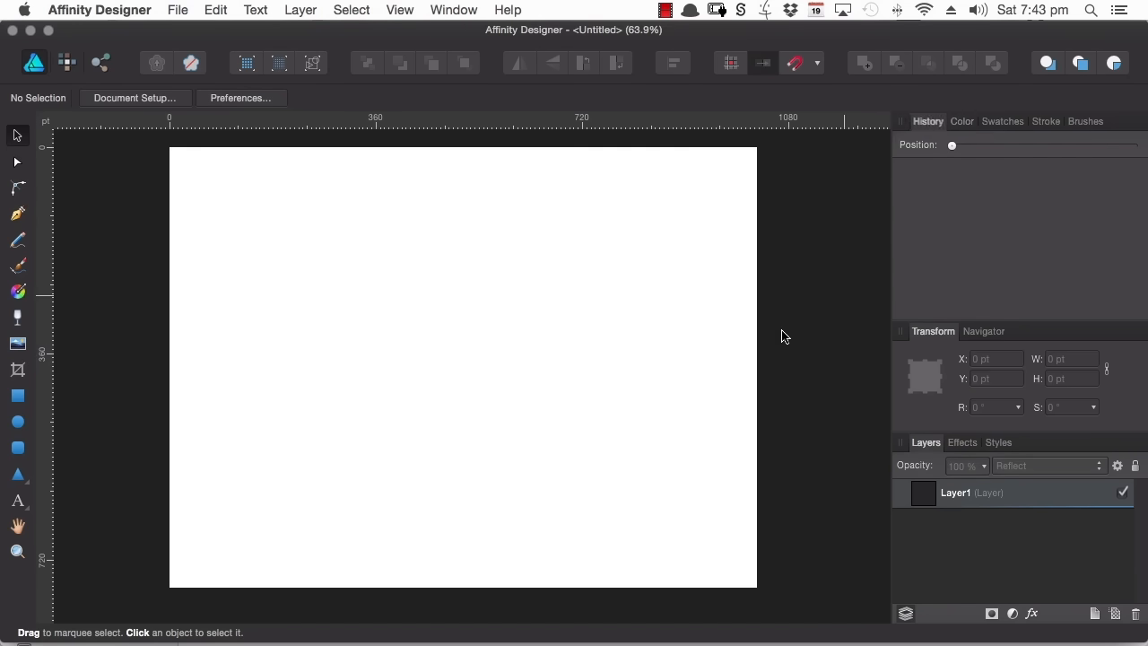
pyautogui.click(961, 121)
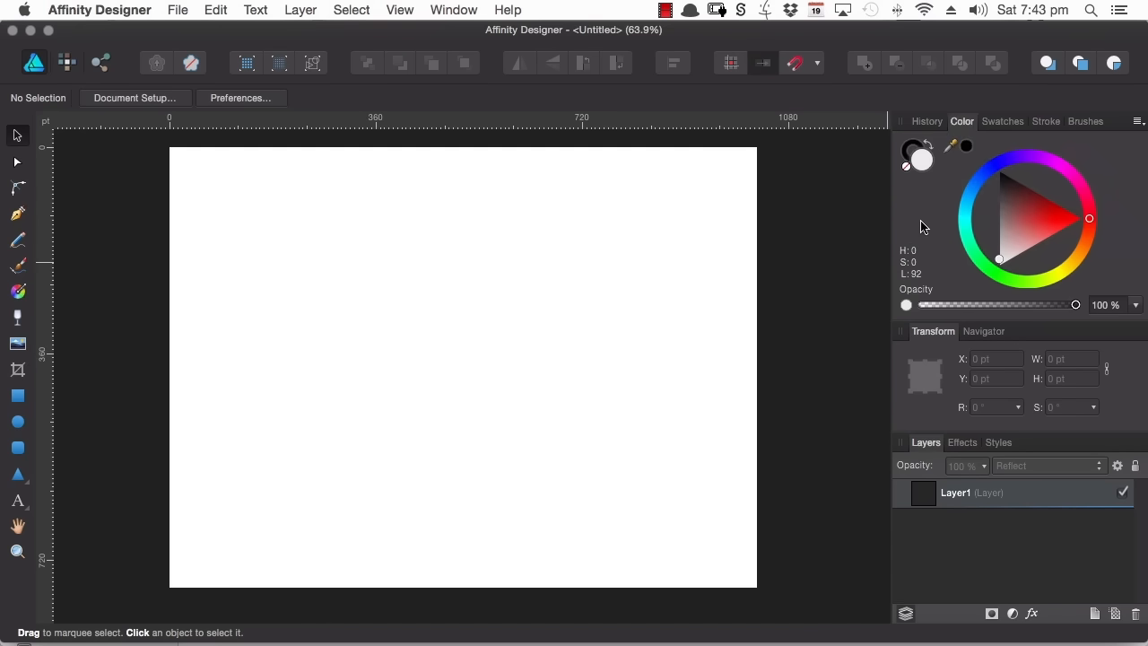
pyautogui.moveTo(961, 126); pyautogui.dragTo(671, 193)
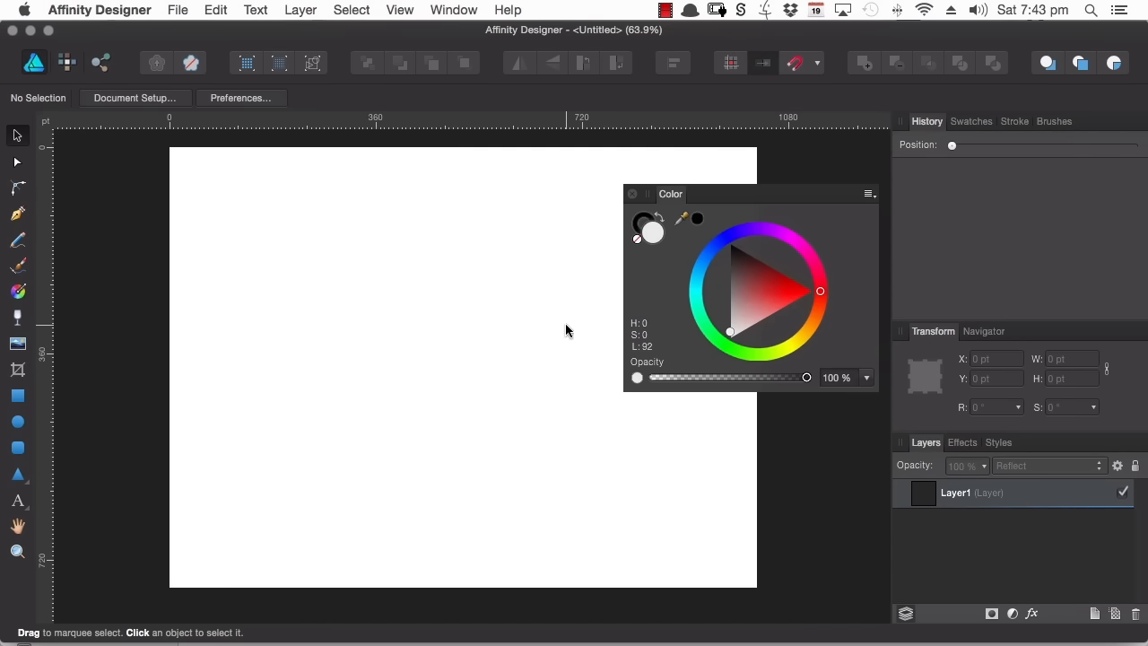
pyautogui.moveTo(758, 192); pyautogui.dragTo(987, 310)
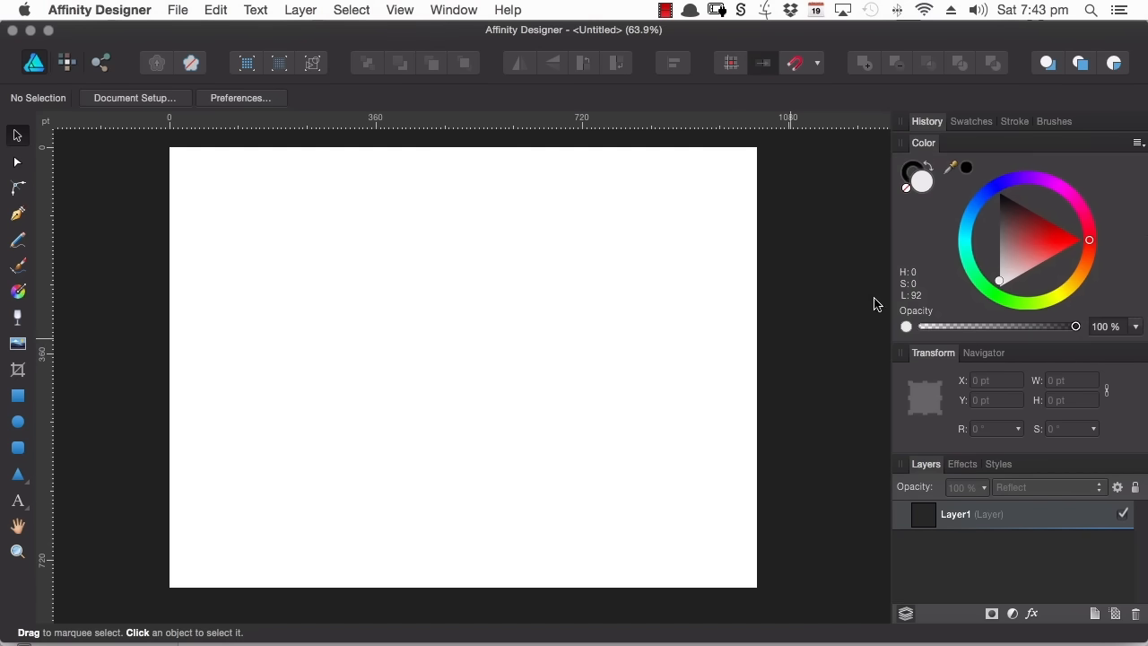
# Step: Undock the Color and History panels from the Studio and close both of them
pyautogui.moveTo(924, 143); pyautogui.dragTo(461, 230)
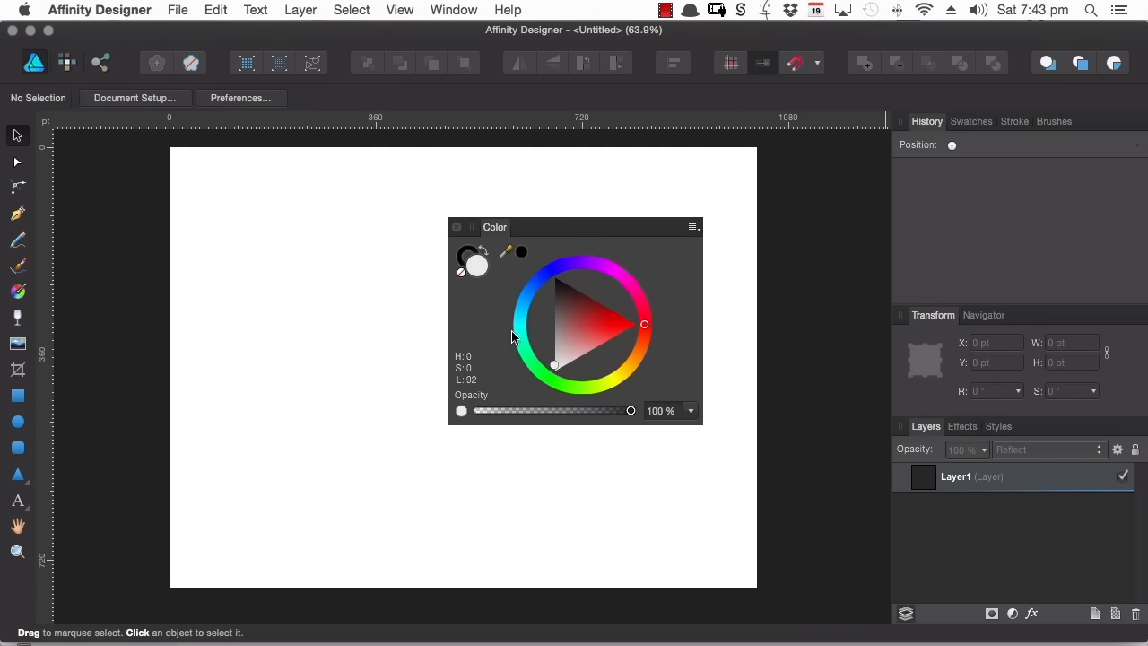
pyautogui.click(457, 229)
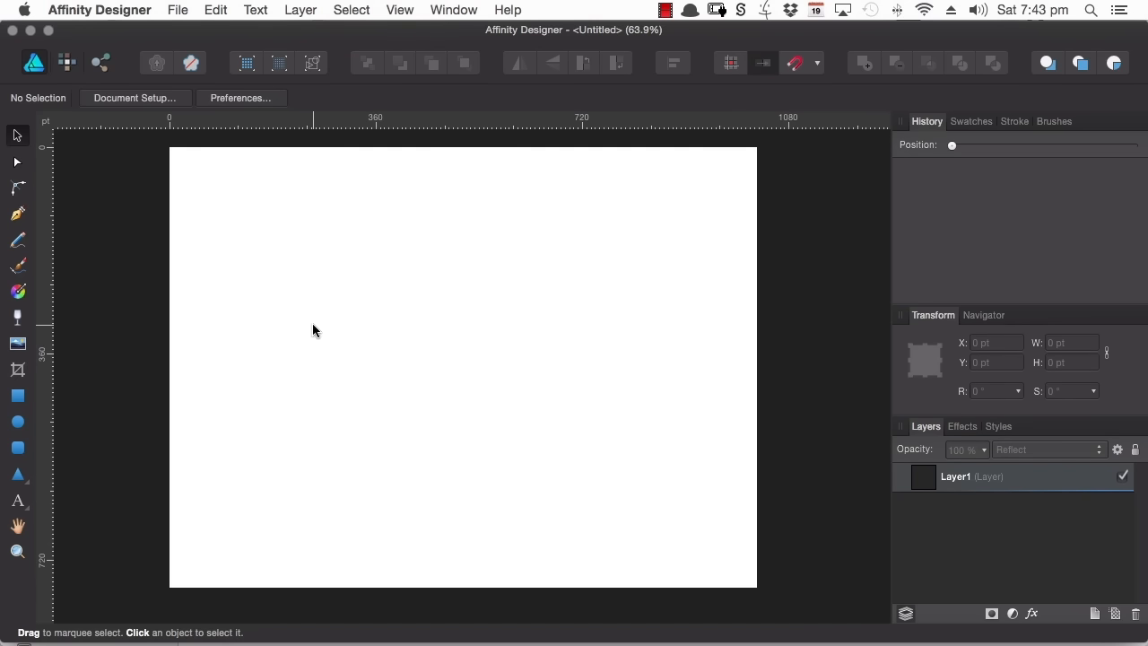
pyautogui.moveTo(924, 123)
pyautogui.mouseDown()
pyautogui.moveTo(679, 228)
pyautogui.moveTo(482, 235)
pyautogui.mouseUp()
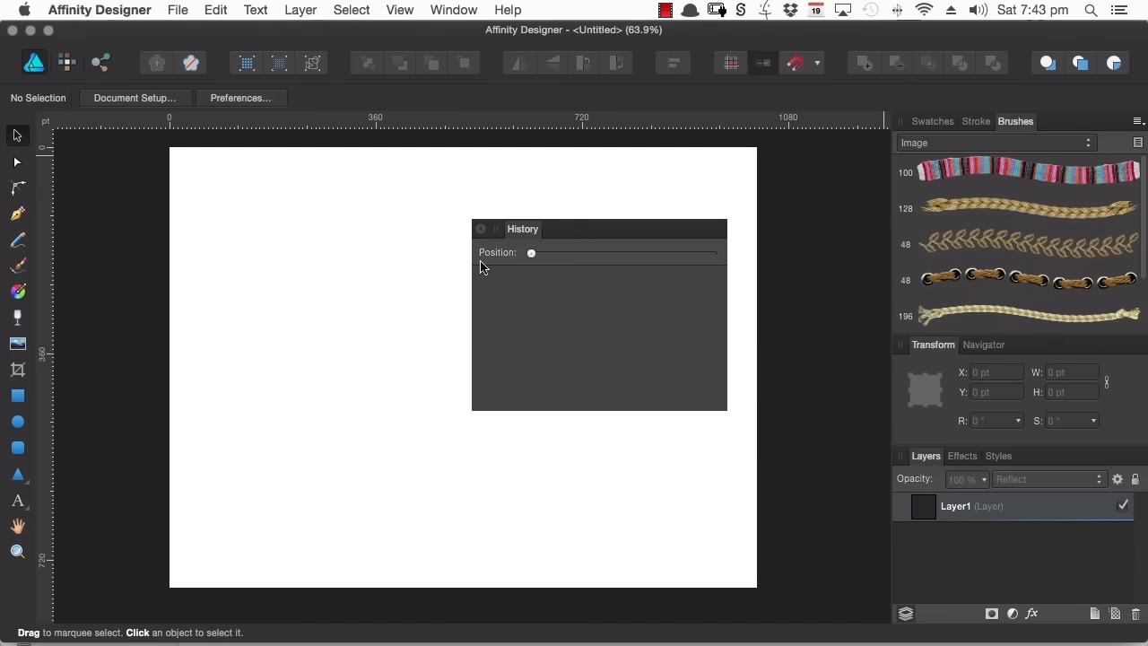
pyautogui.click(483, 231)
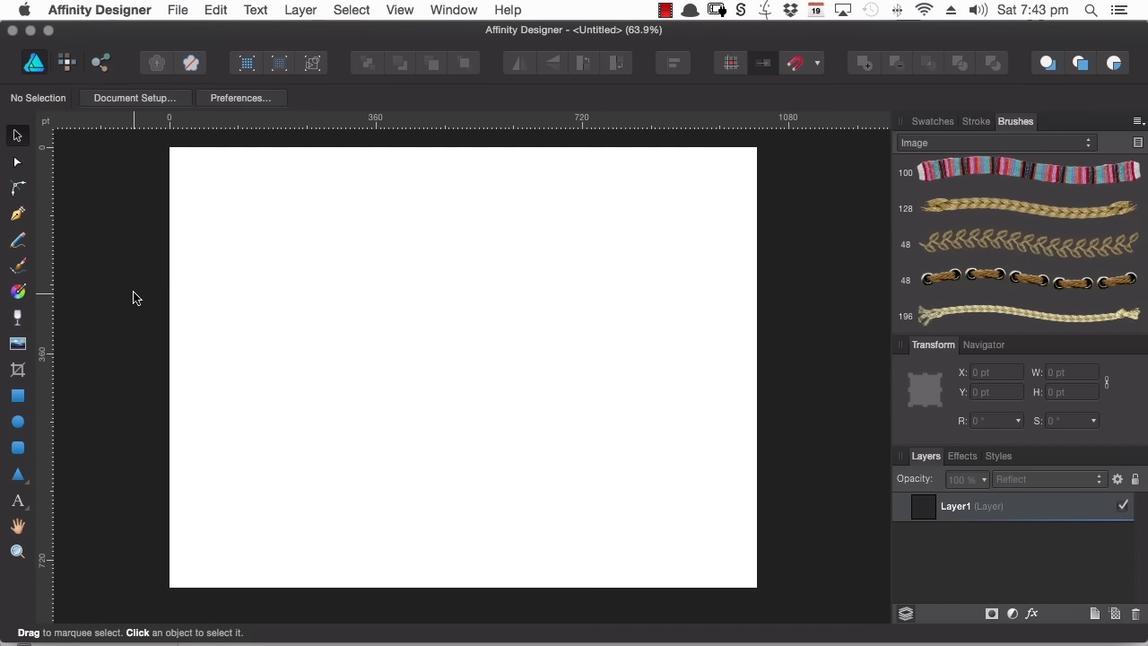
pyautogui.click(447, 11)
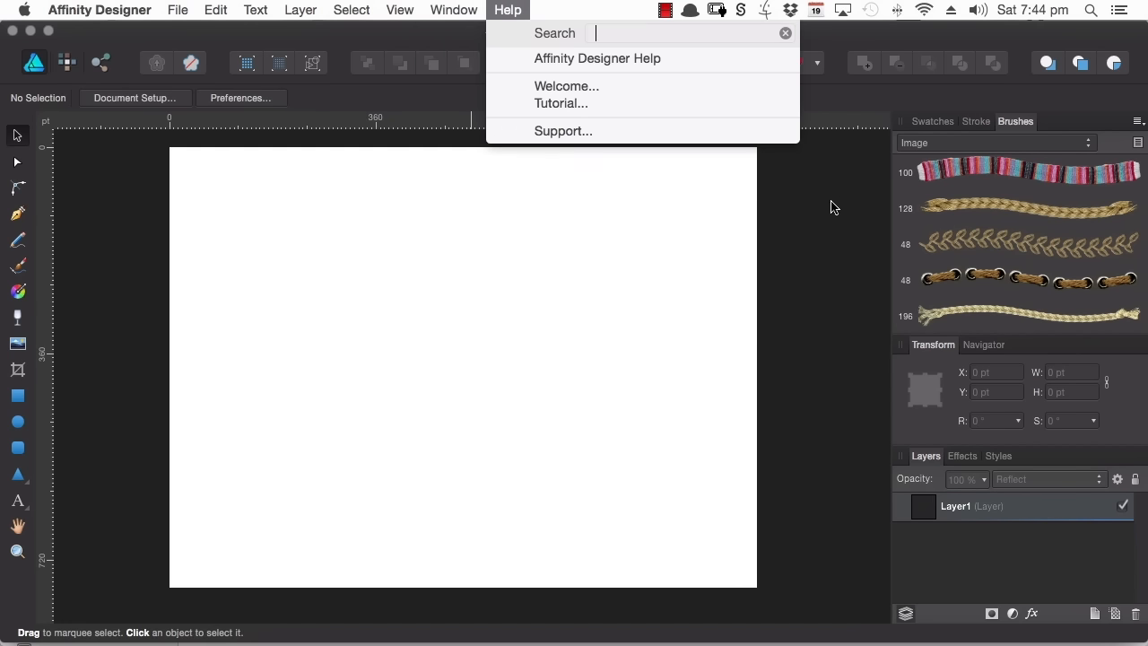
pyautogui.click(803, 281)
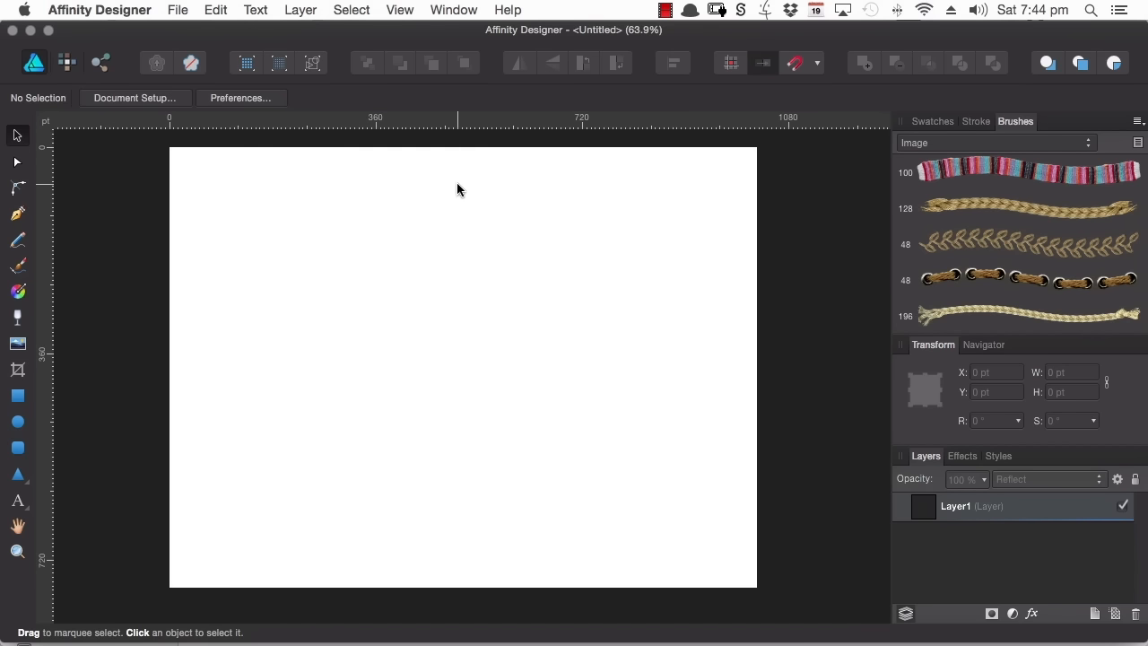
# Step: Reopen the History and Color panels and dock Color with Swatches, Stroke and Brushes, and History with Transform and Navigator
pyautogui.click(395, 12)
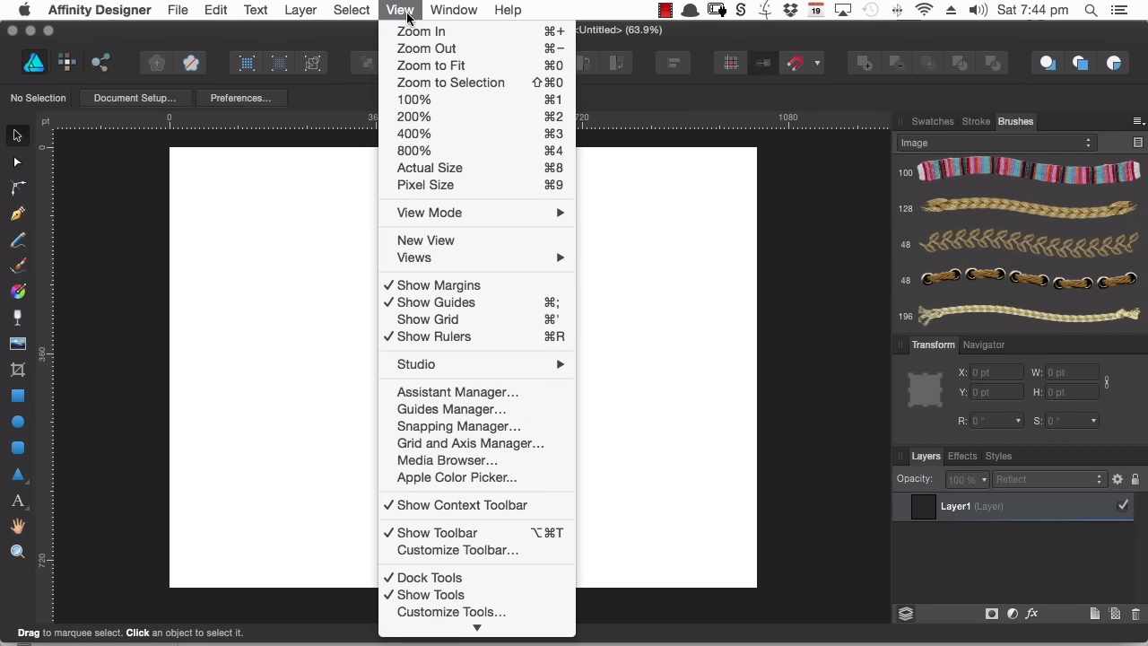
pyautogui.moveTo(462, 363)
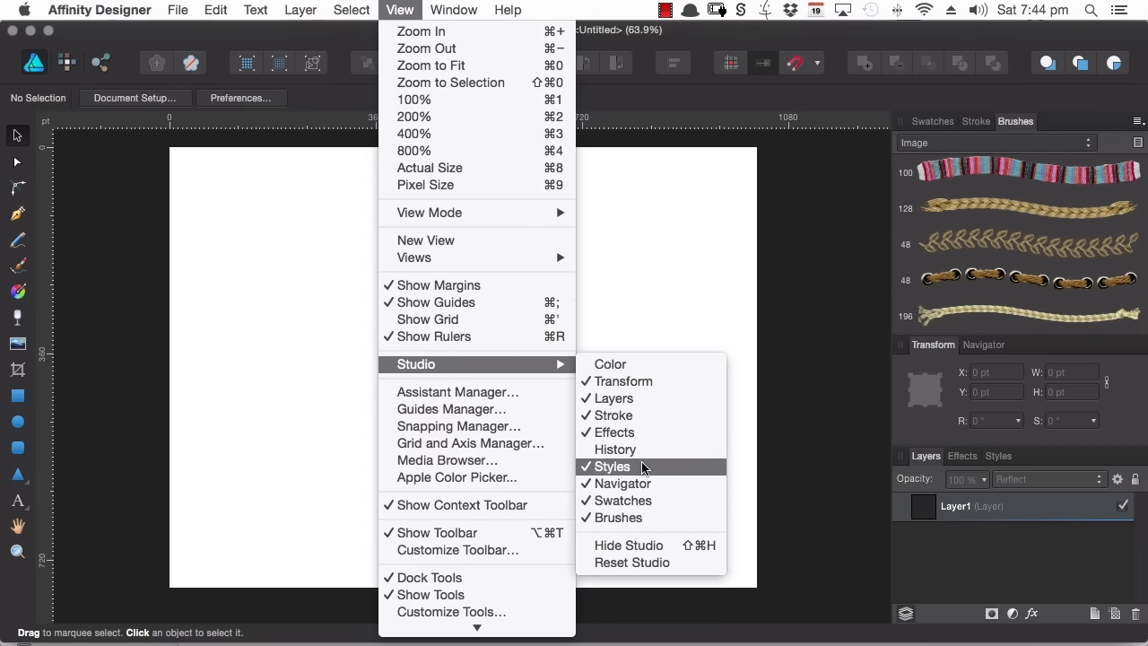
pyautogui.click(616, 450)
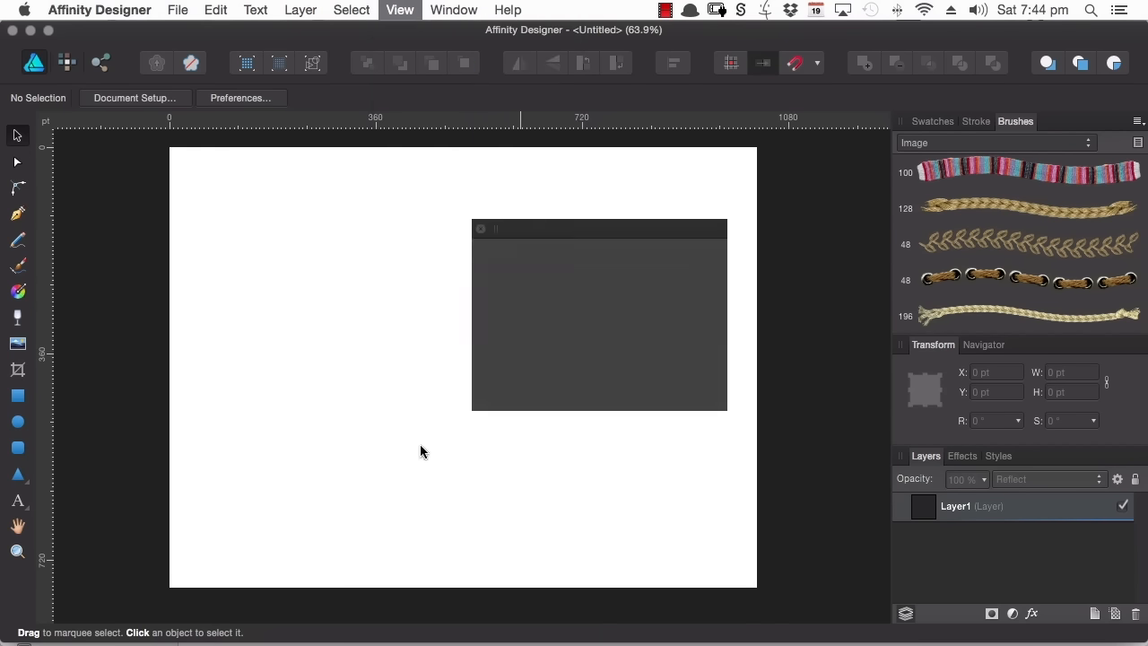
pyautogui.click(400, 10)
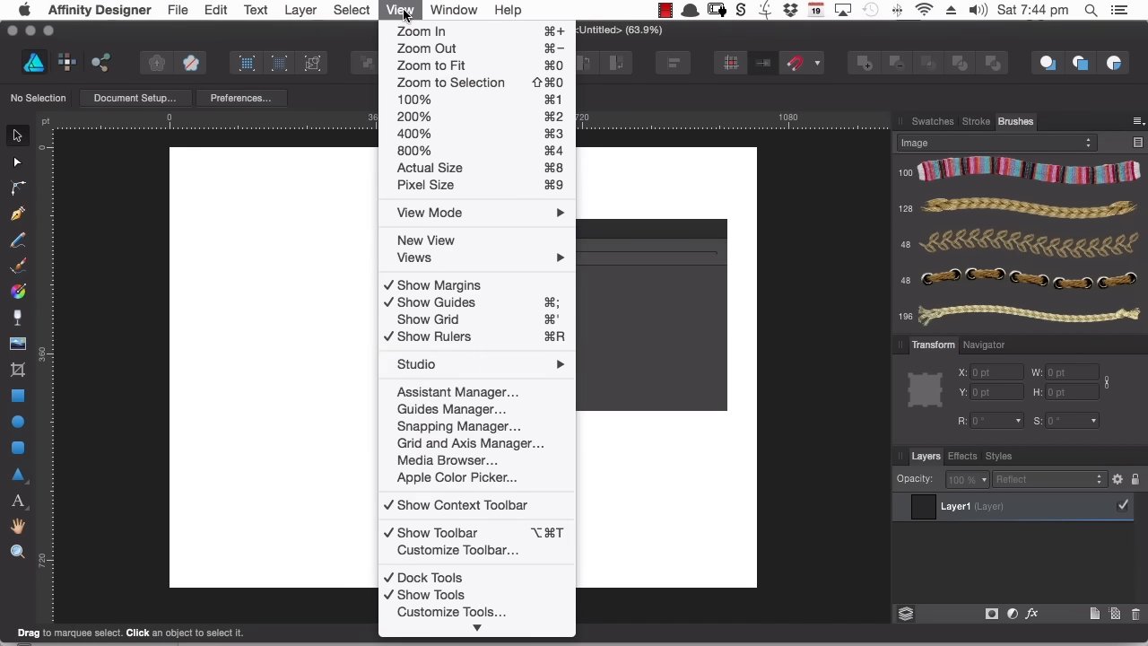
pyautogui.moveTo(418, 371)
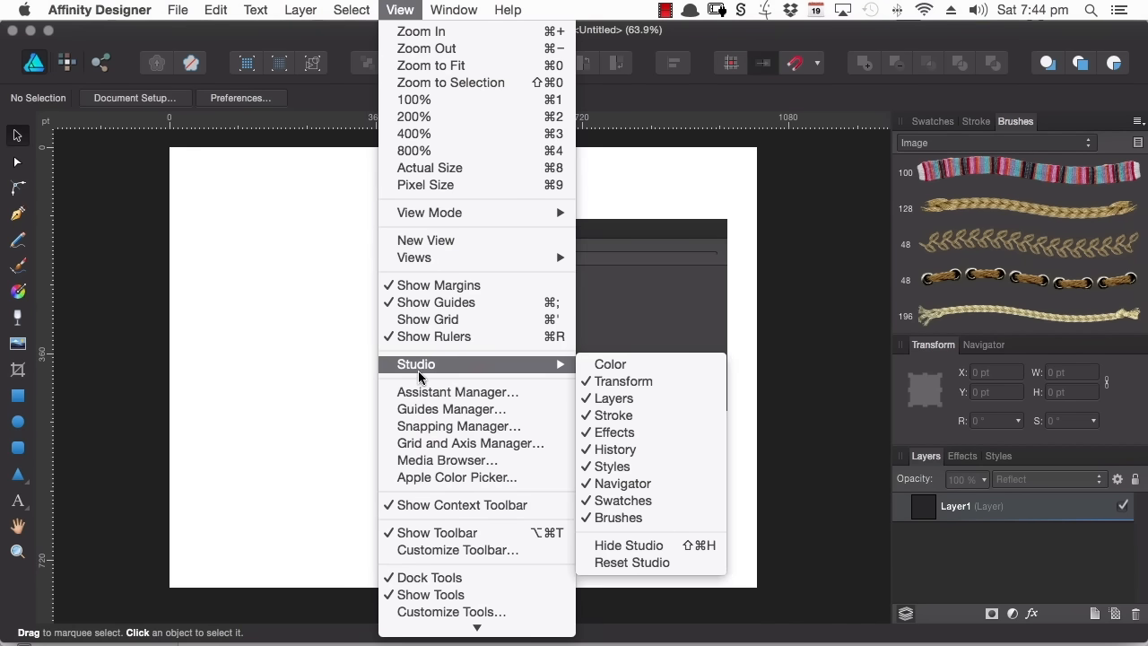
pyautogui.click(611, 365)
pyautogui.moveTo(490, 229); pyautogui.dragTo(953, 139)
pyautogui.moveTo(521, 228); pyautogui.dragTo(936, 336)
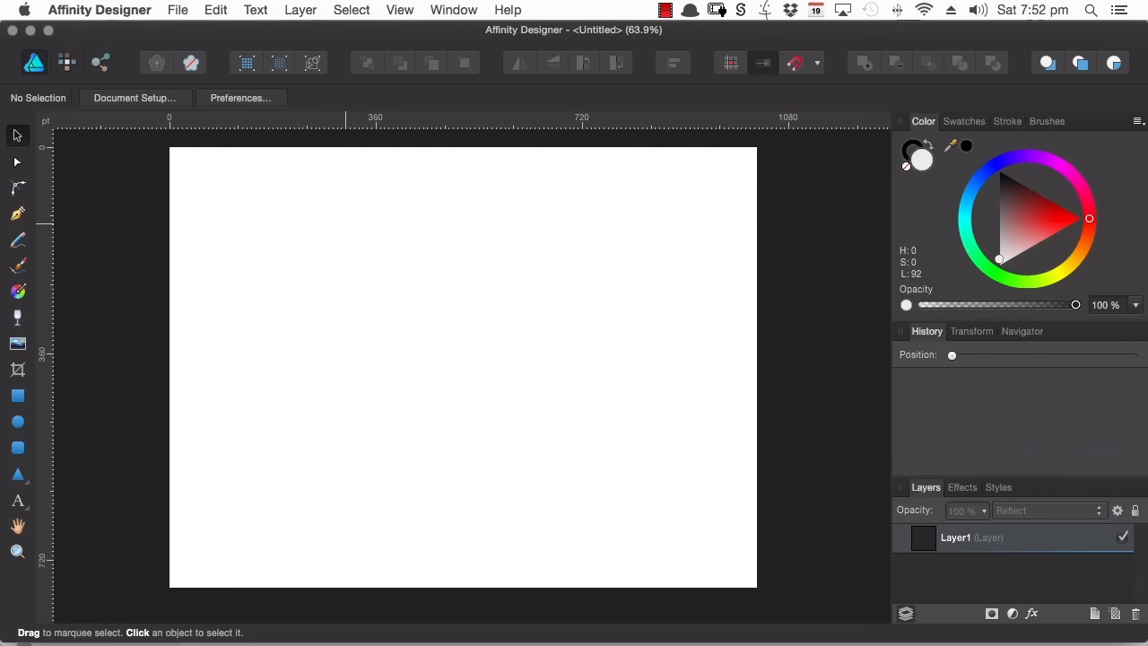
# Step: Reset the Studio panels to their default layout
pyautogui.click(399, 10)
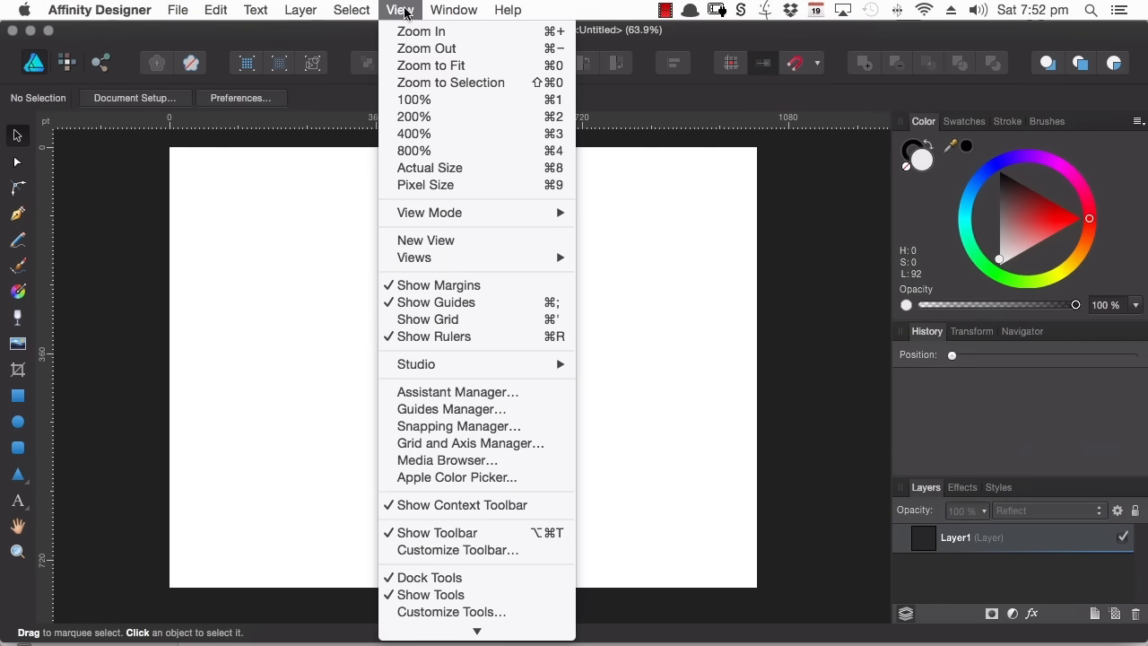
pyautogui.moveTo(448, 364)
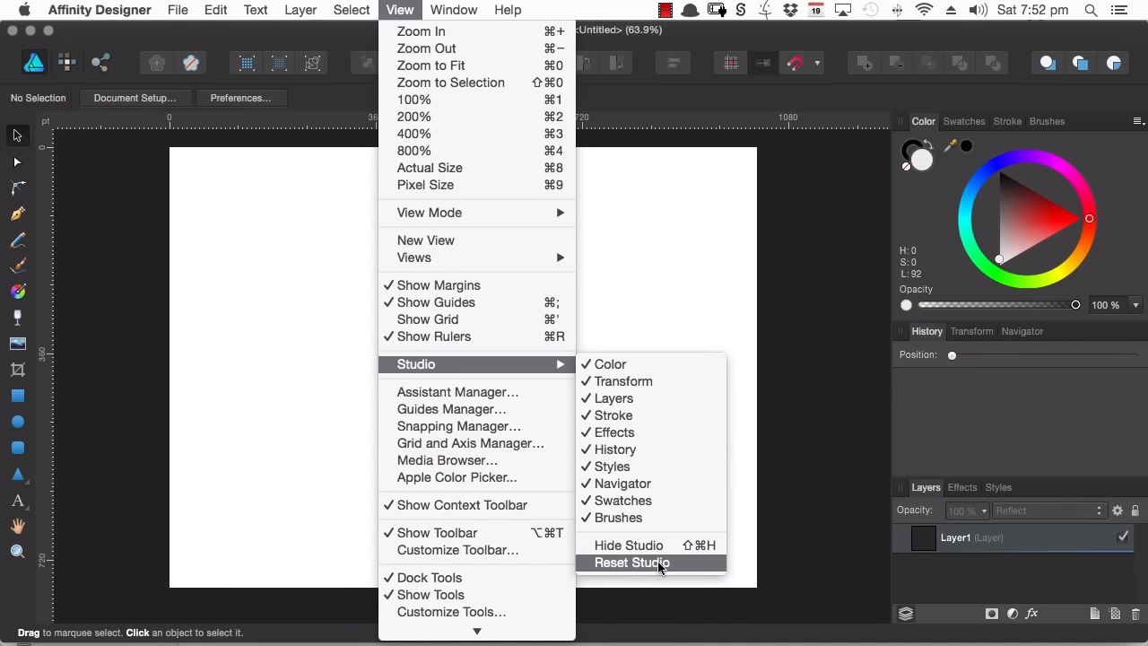
pyautogui.click(617, 565)
# Step: Hide all Studio panels to clear the workspace and bring them back
pyautogui.click(399, 8)
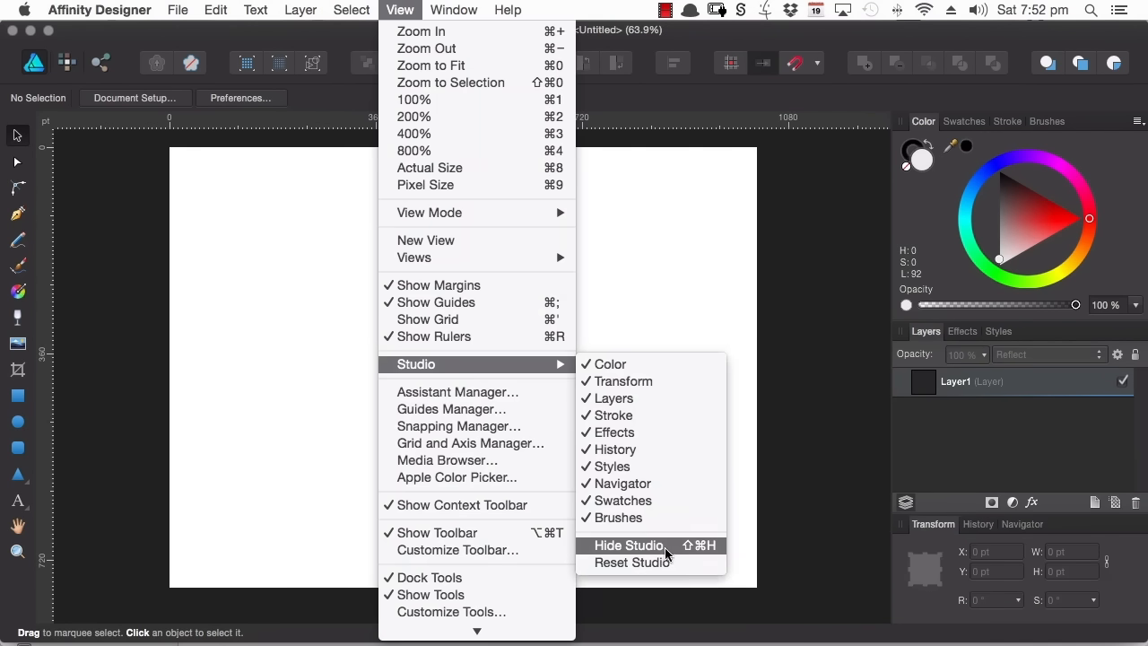
pyautogui.click(660, 543)
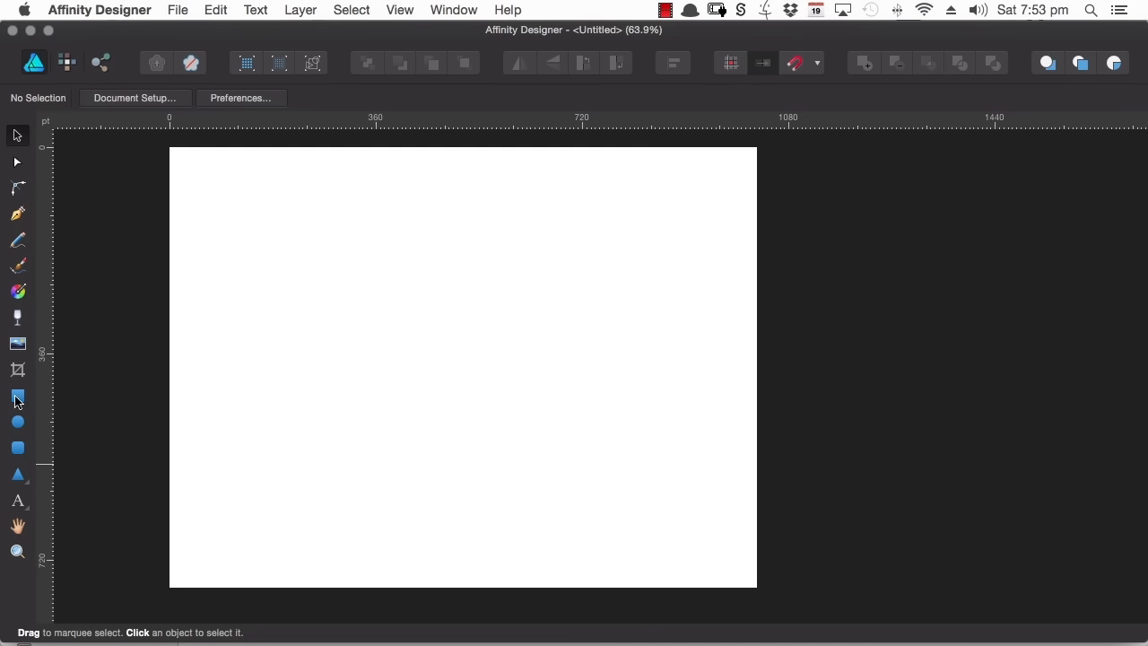
pyautogui.click(401, 10)
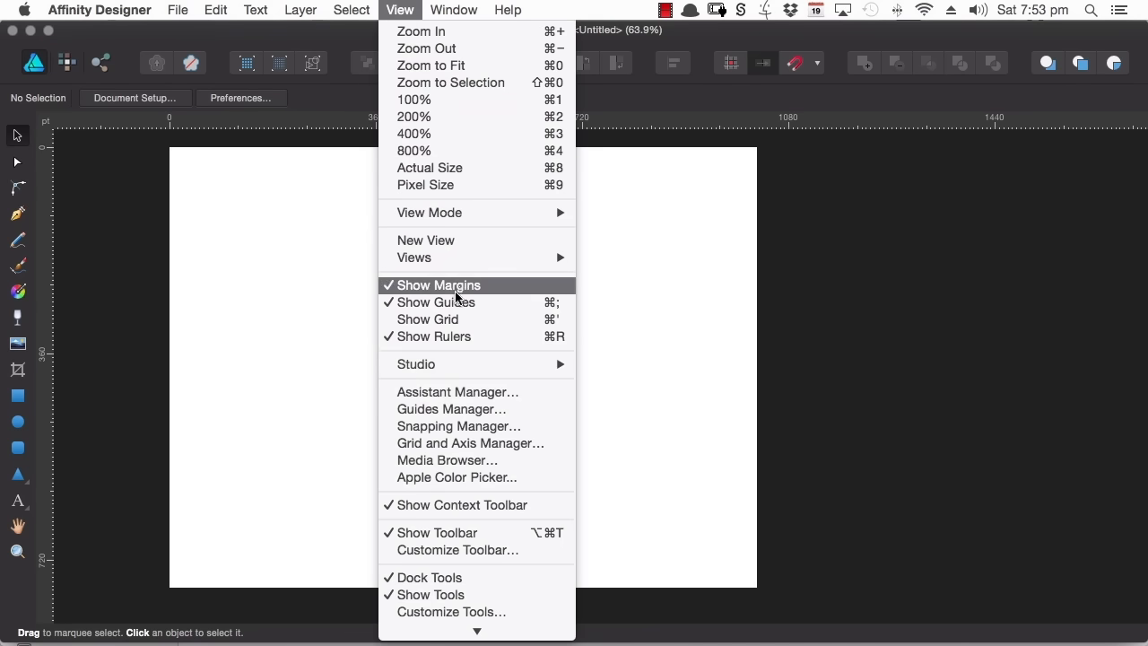
pyautogui.moveTo(460, 369)
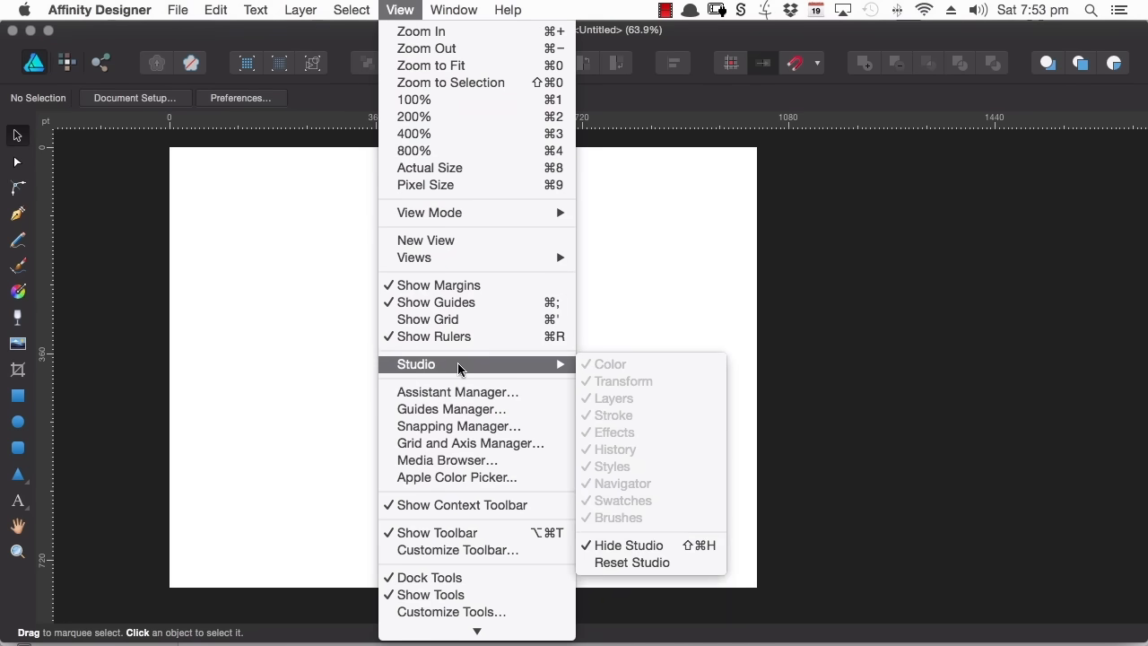
pyautogui.click(629, 545)
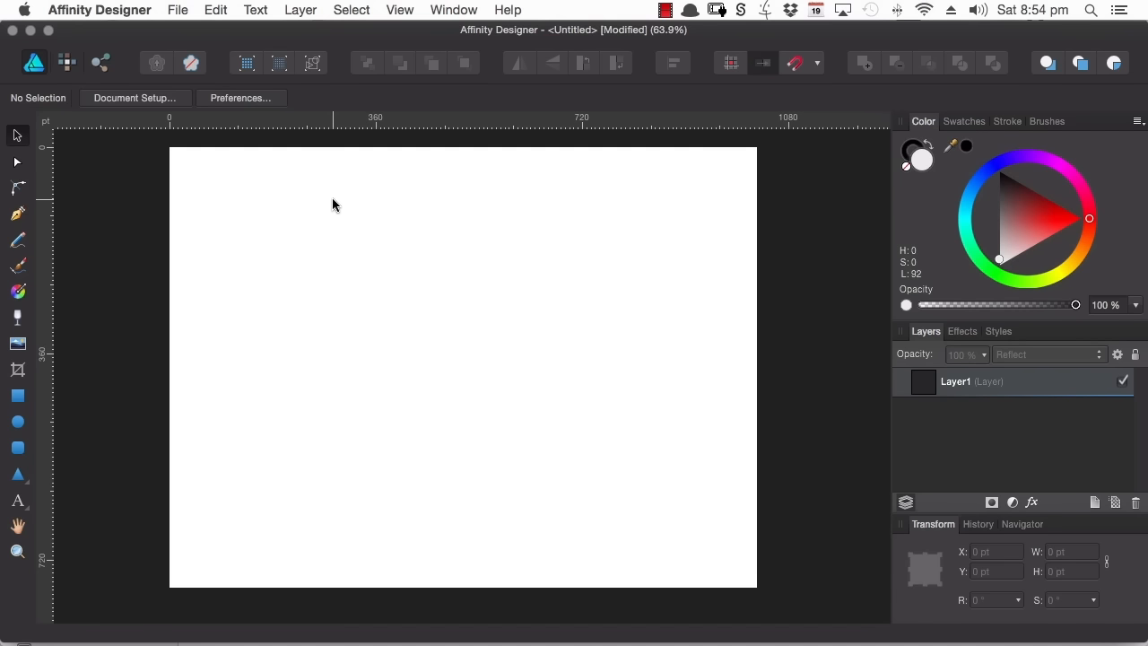
# Step: Show the grid on the document and turn off the automatic grid in the Grid and Snapping Axis settings
pyautogui.click(399, 10)
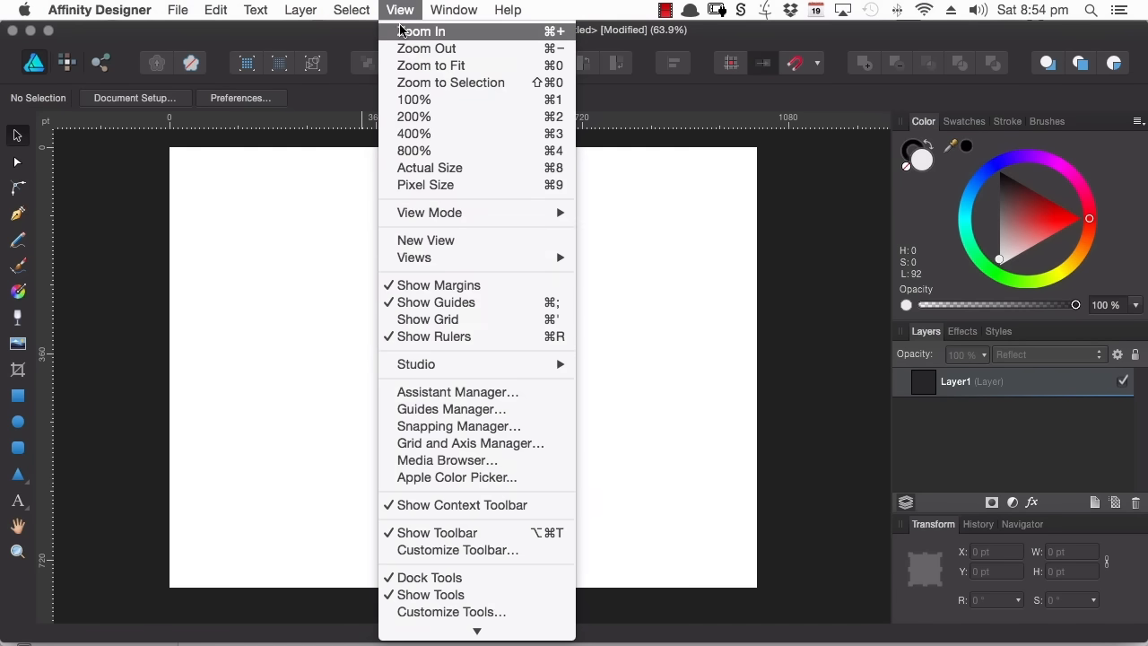
pyautogui.click(488, 321)
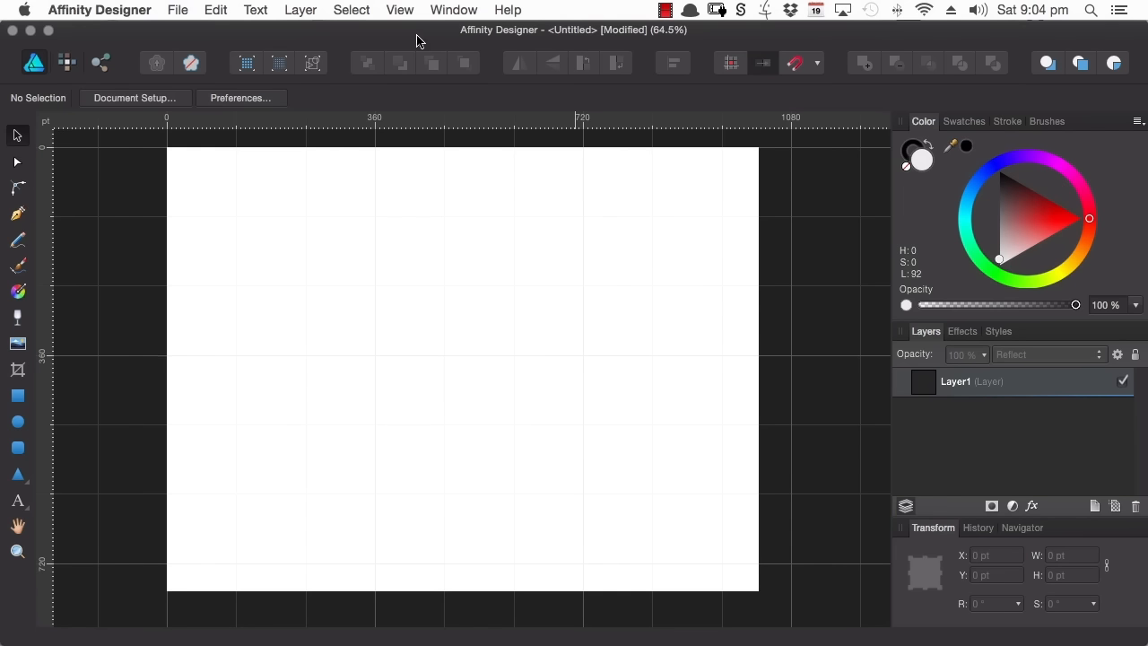
pyautogui.click(402, 11)
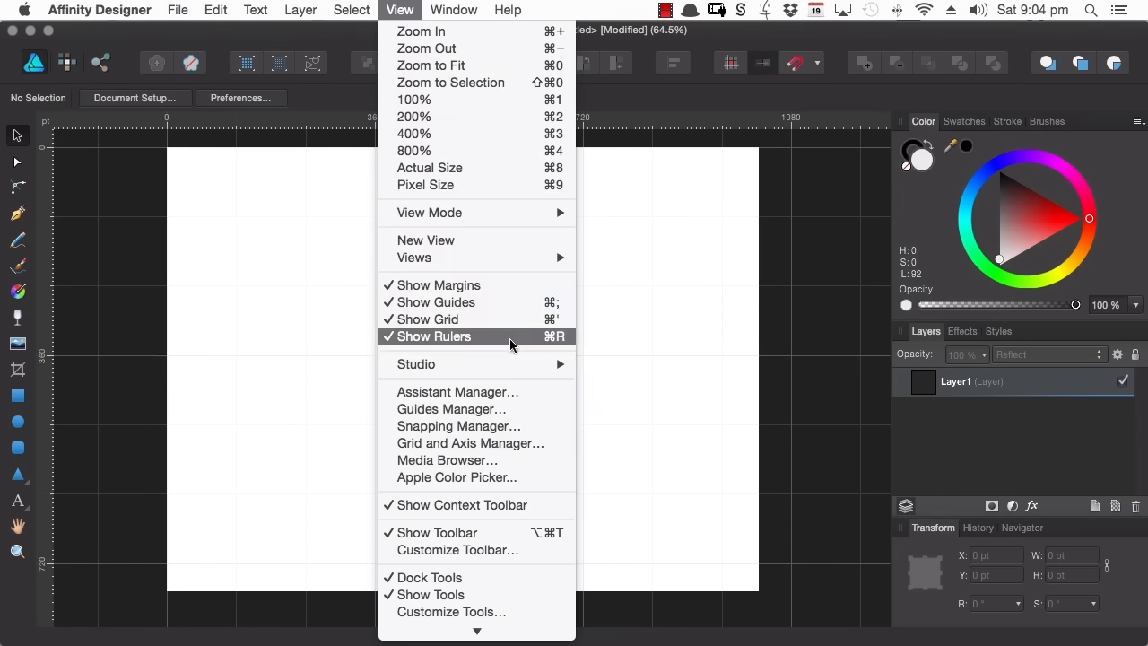
pyautogui.click(537, 445)
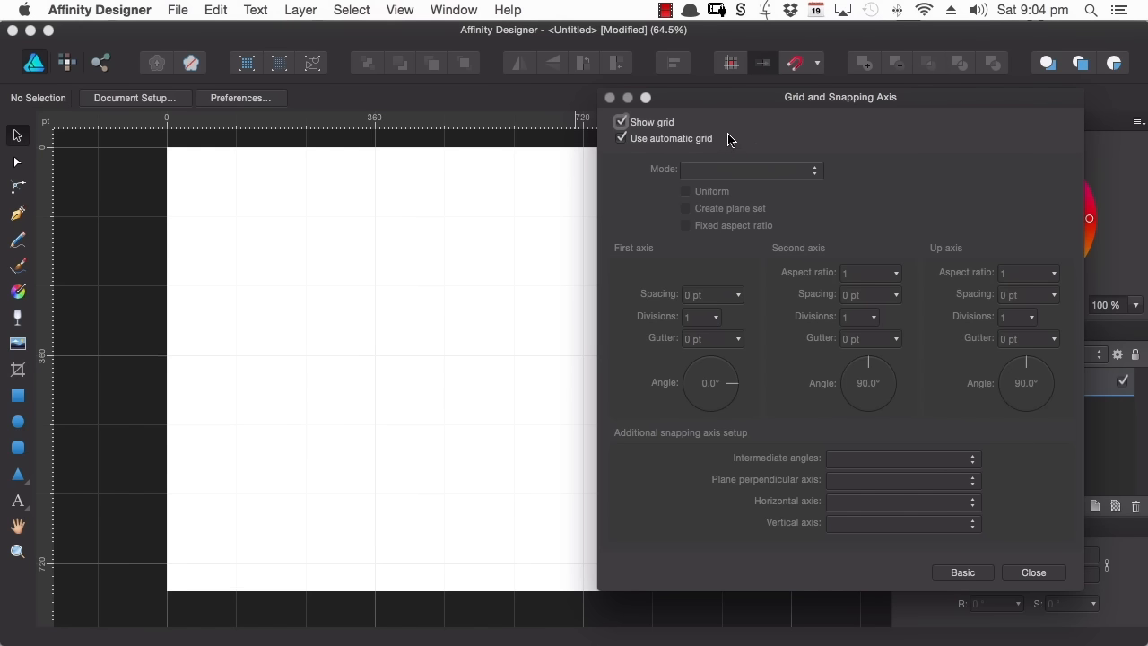
pyautogui.click(622, 139)
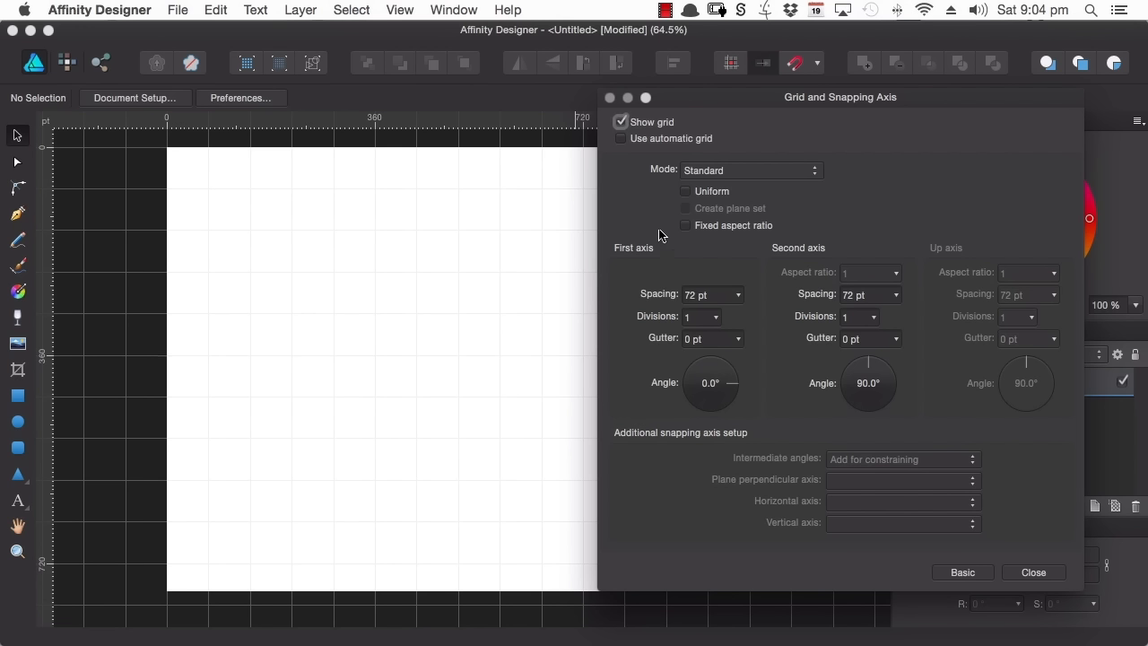
# Step: Set the grid spacing of both the first and second axes to 64 pt
pyautogui.click(695, 297)
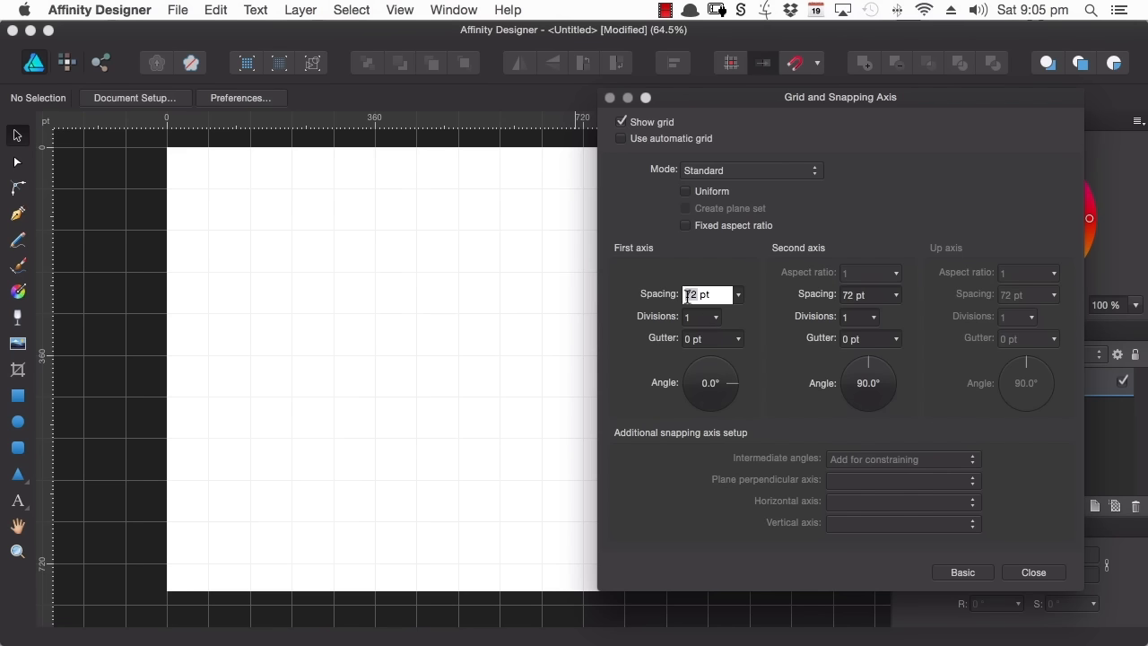
pyautogui.doubleClick(688, 296)
pyautogui.write('64')
pyautogui.click(852, 297)
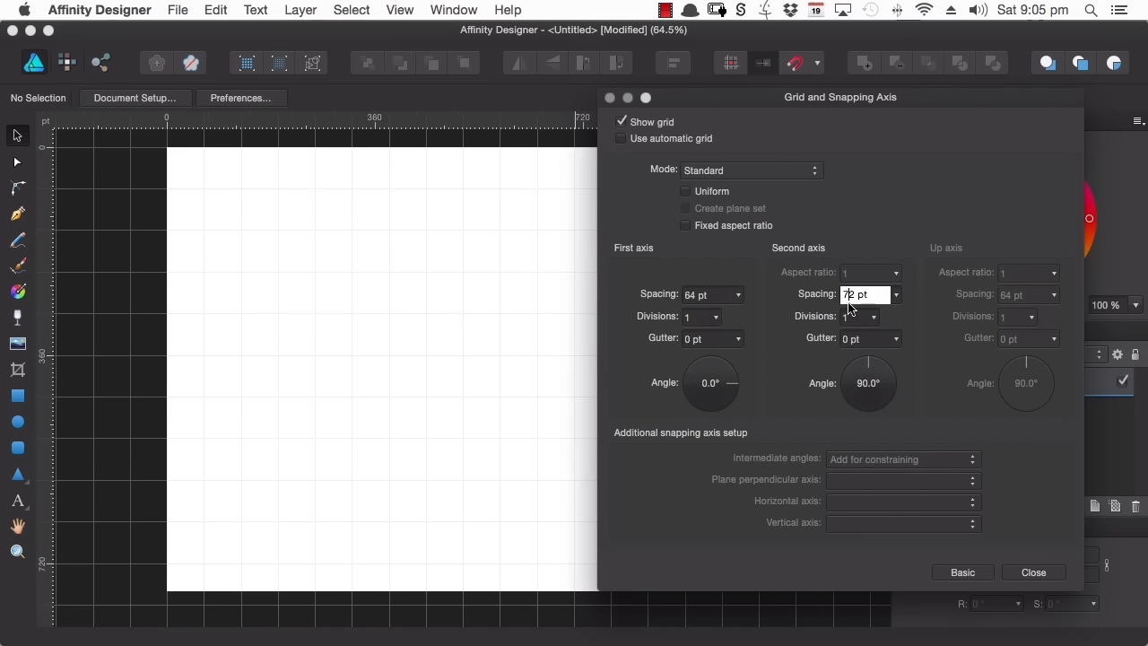
pyautogui.doubleClick(851, 296)
pyautogui.write('64')
pyautogui.click(713, 295)
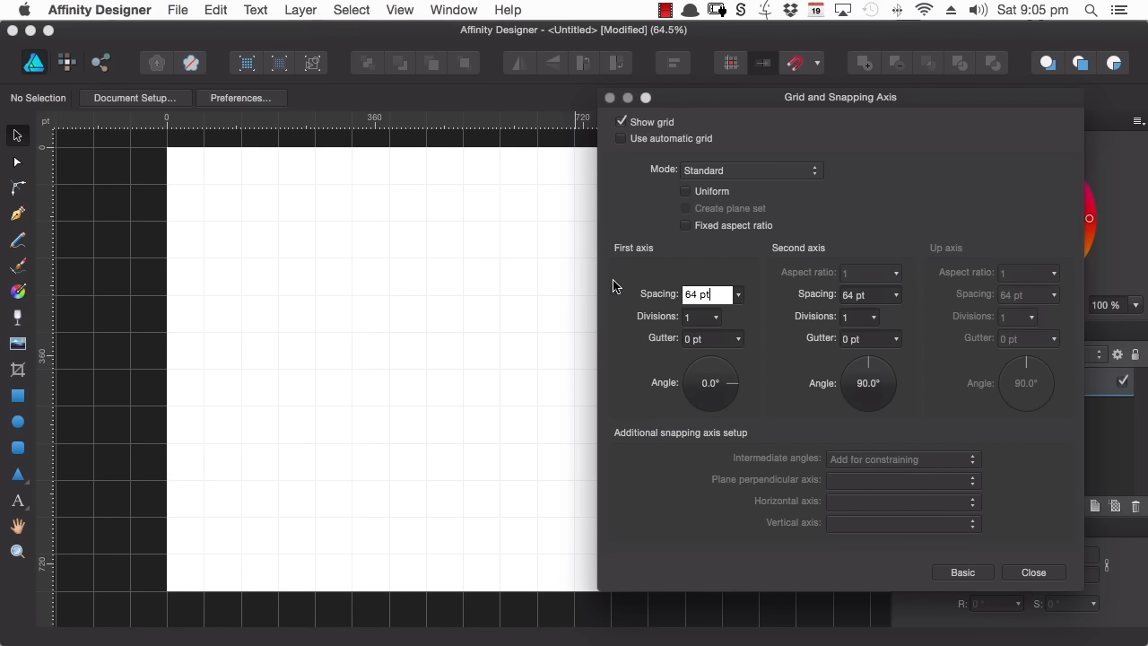
# Step: Set the gutter of both the first and second grid axes to 24 pt
pyautogui.click(741, 344)
pyautogui.moveTo(741, 362); pyautogui.dragTo(767, 372)
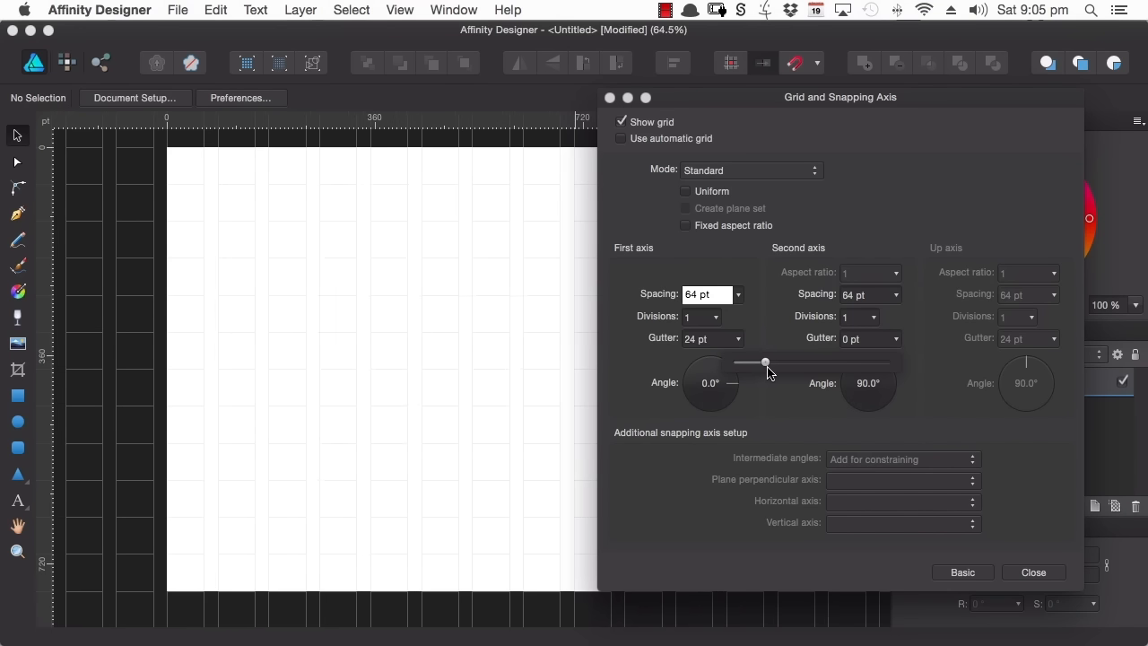
pyautogui.click(896, 339)
pyautogui.moveTo(894, 361); pyautogui.dragTo(923, 368)
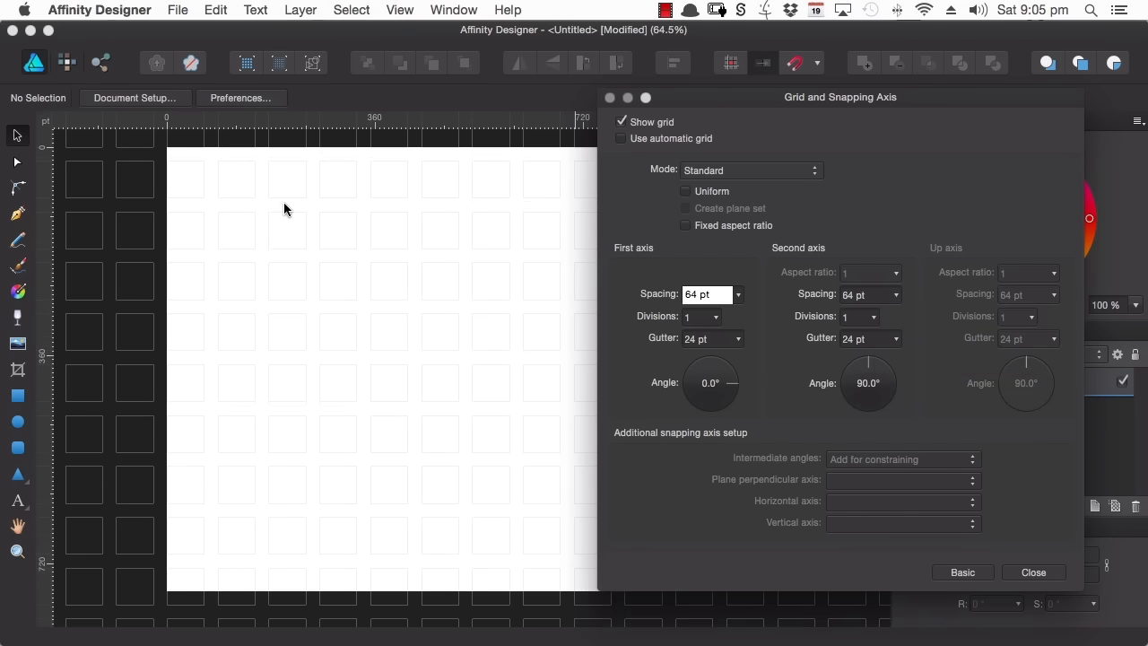
# Step: Set the first axis of the grid to 32 divisions
pyautogui.click(289, 216)
pyautogui.press('z')
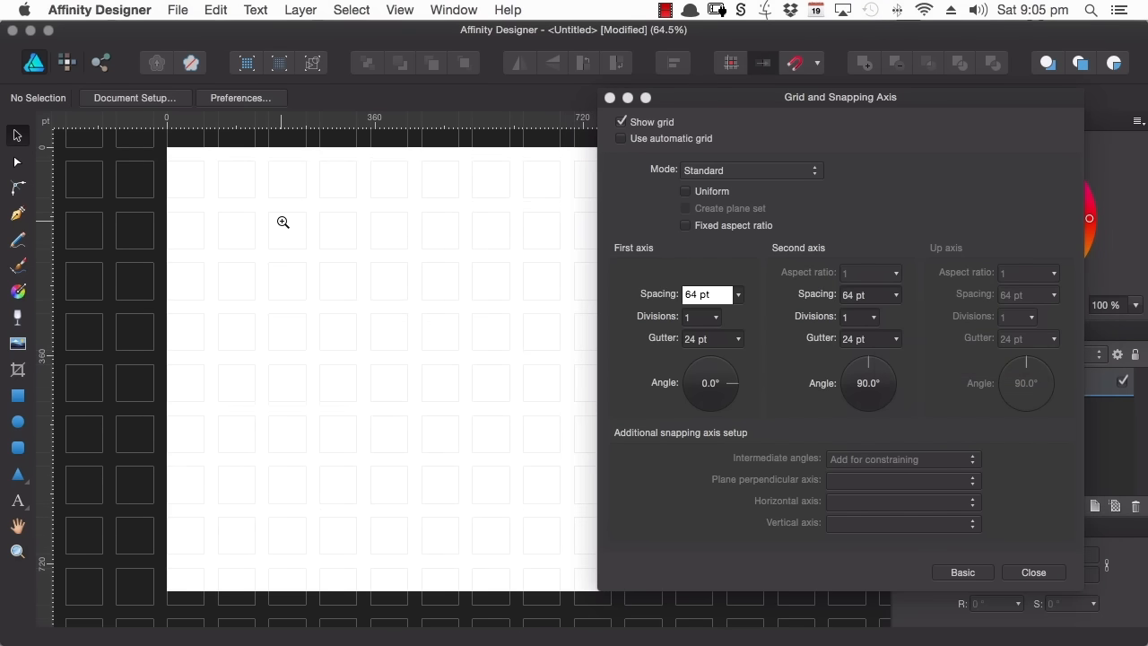
pyautogui.moveTo(256, 225); pyautogui.dragTo(317, 290)
pyautogui.press('space')
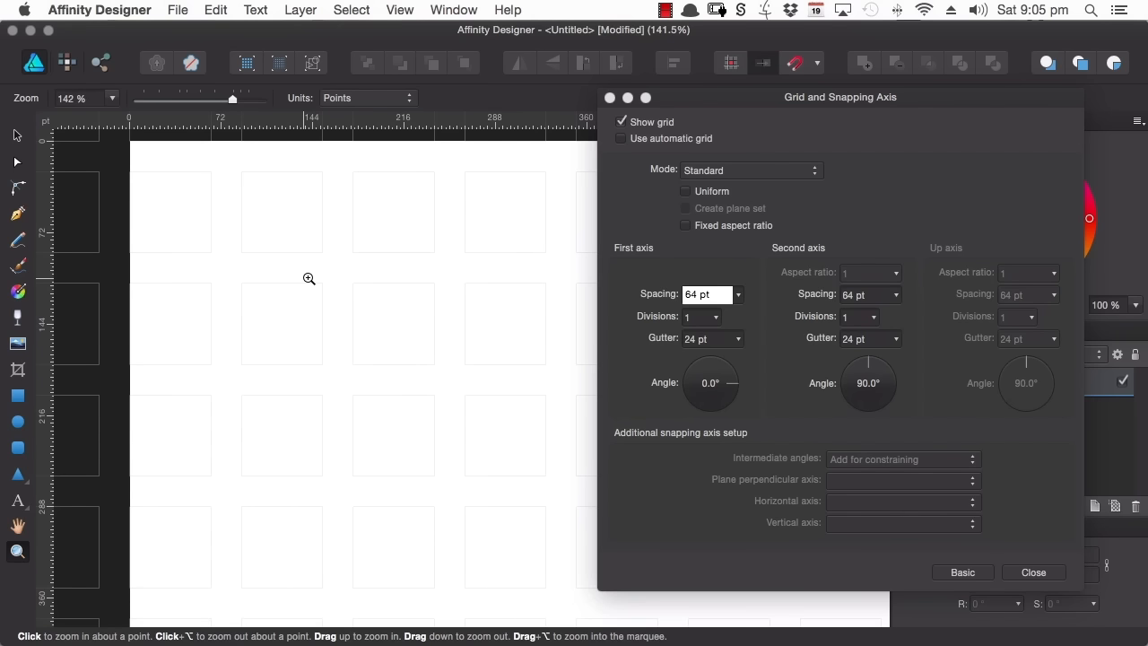
pyautogui.click(716, 339)
pyautogui.moveTo(716, 339); pyautogui.dragTo(728, 346)
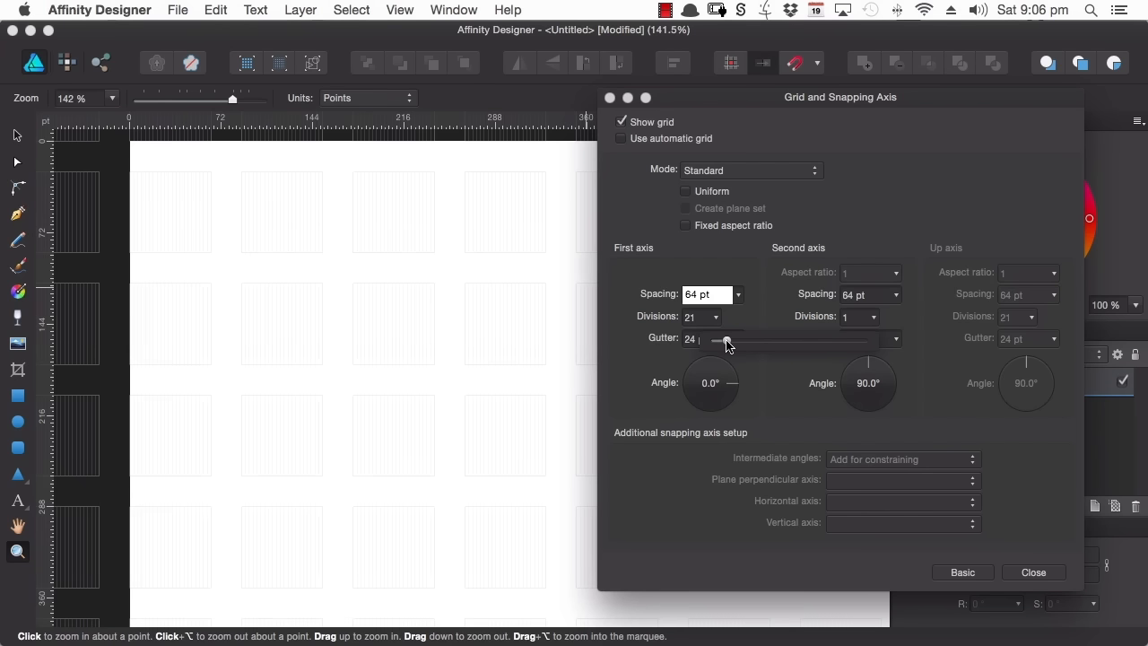
pyautogui.moveTo(727, 345); pyautogui.dragTo(734, 346)
# Step: Set the second axis of the grid to 32 divisions and inspect the subdivided squares up close
pyautogui.moveTo(292, 305); pyautogui.dragTo(333, 308)
pyautogui.moveTo(399, 231); pyautogui.dragTo(335, 275)
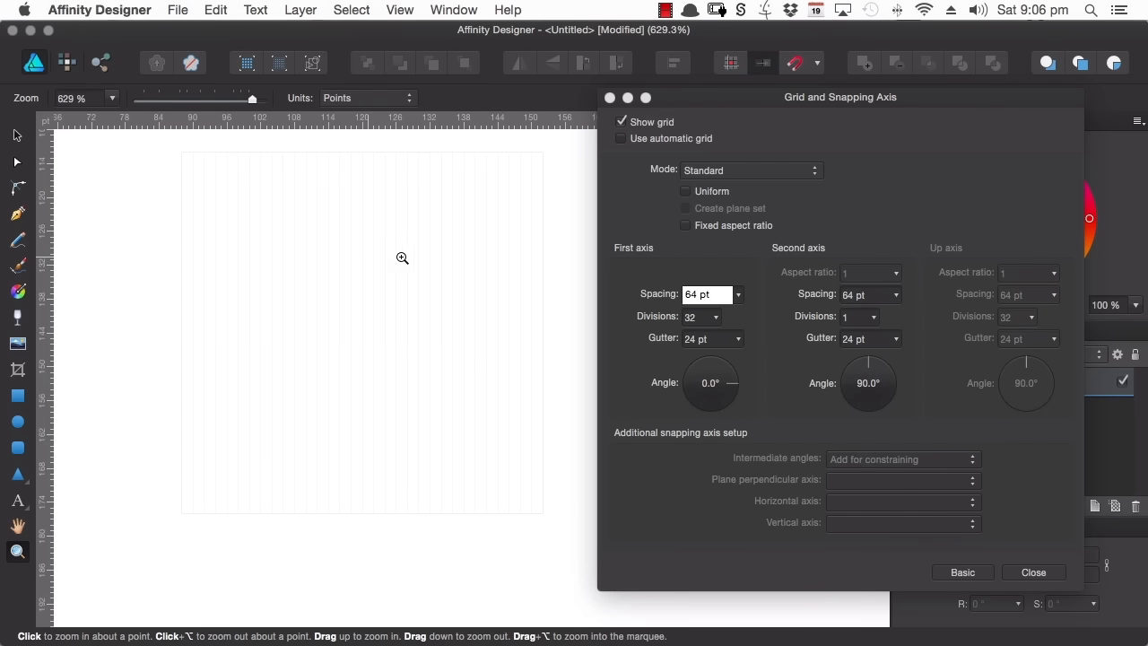
pyautogui.click(856, 318)
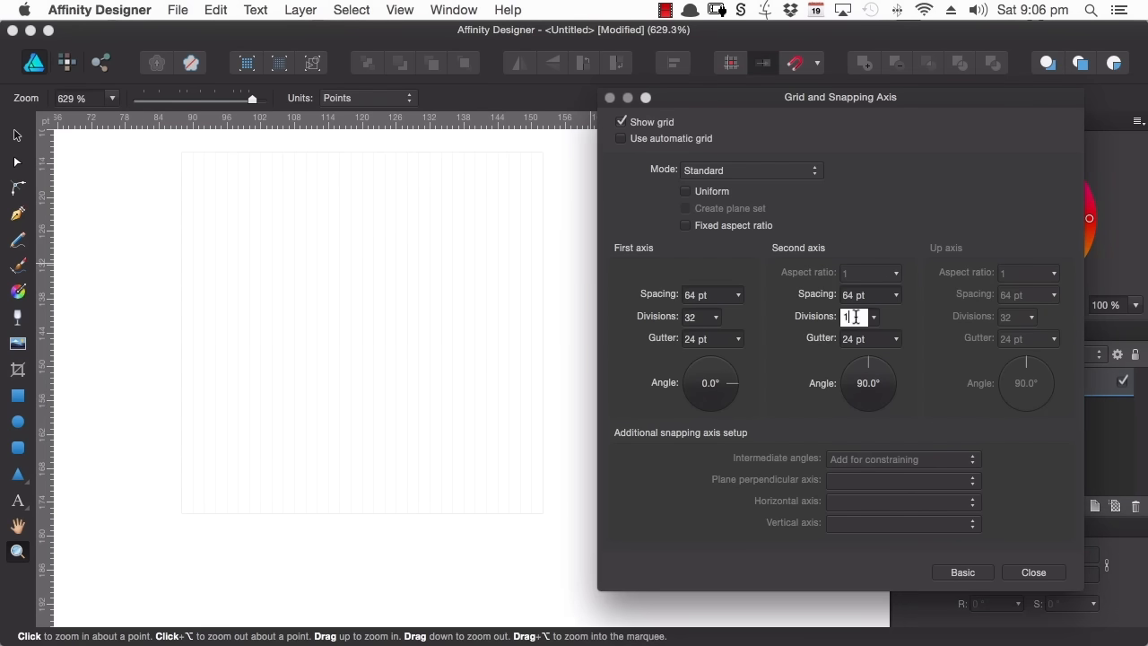
pyautogui.write('32')
pyautogui.press('Return')
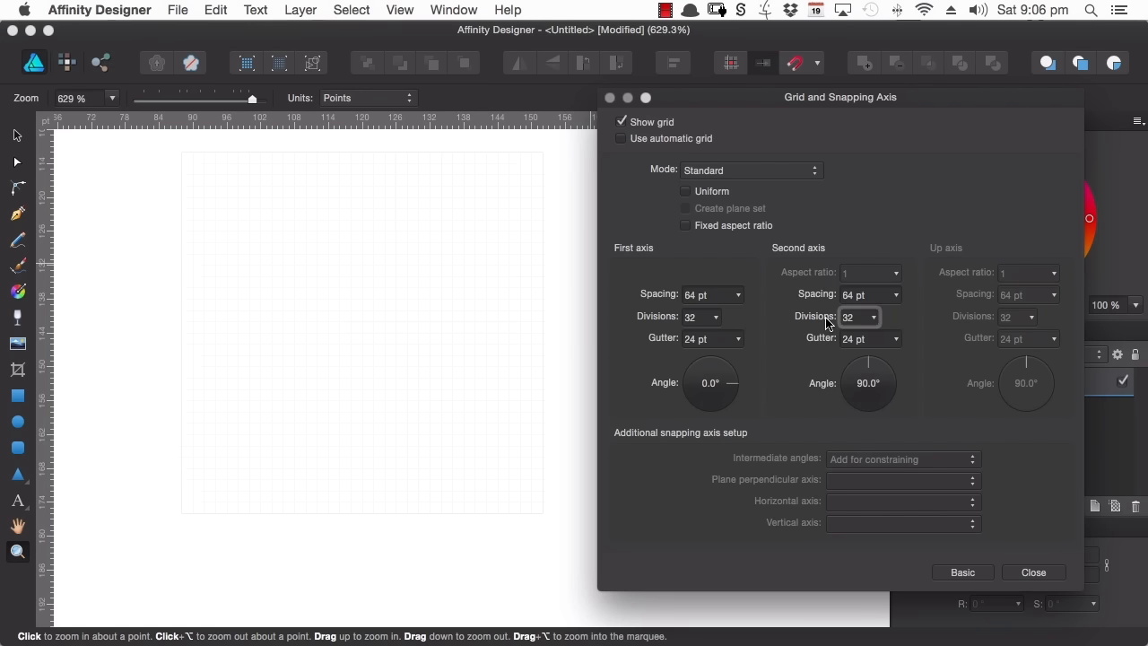
pyautogui.moveTo(246, 248); pyautogui.dragTo(310, 253)
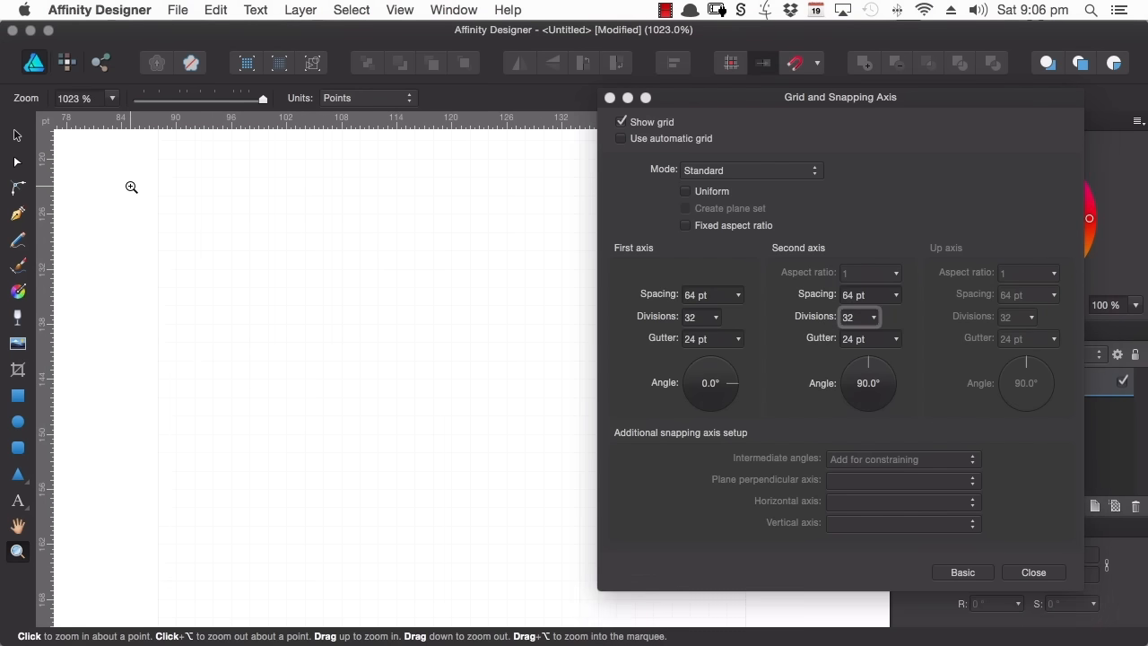
pyautogui.moveTo(257, 225); pyautogui.dragTo(370, 385)
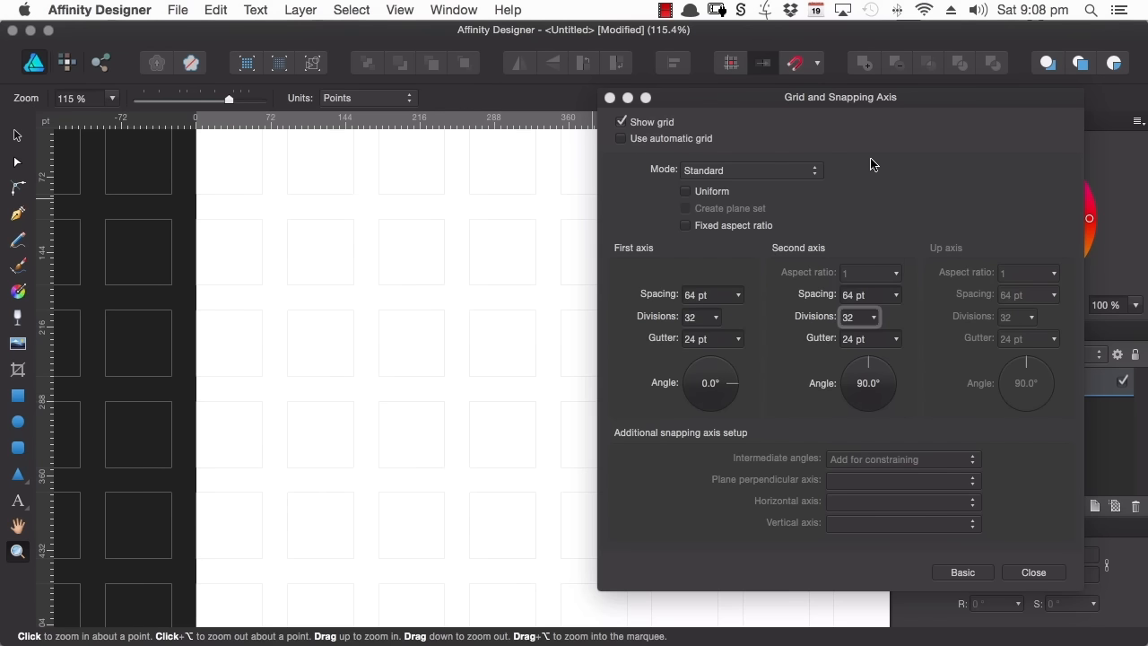
# Step: Switch the grid mode to Isometric, reduce its gutter to 0 pt and inspect the grid at different magnifications
pyautogui.click(807, 172)
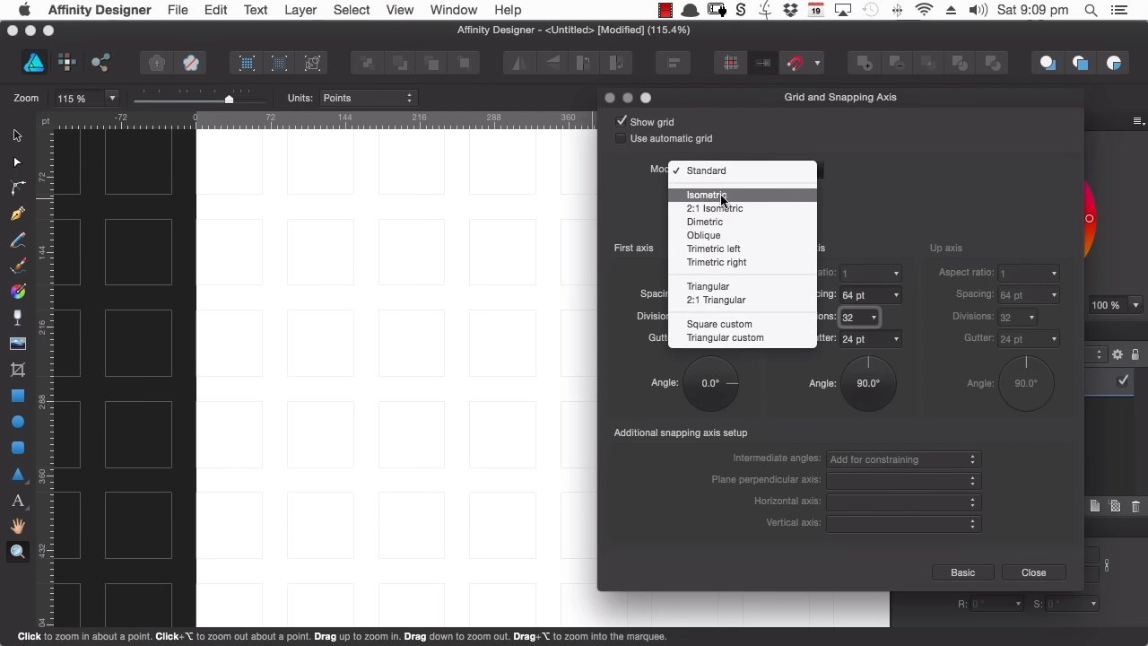
pyautogui.click(550, 310)
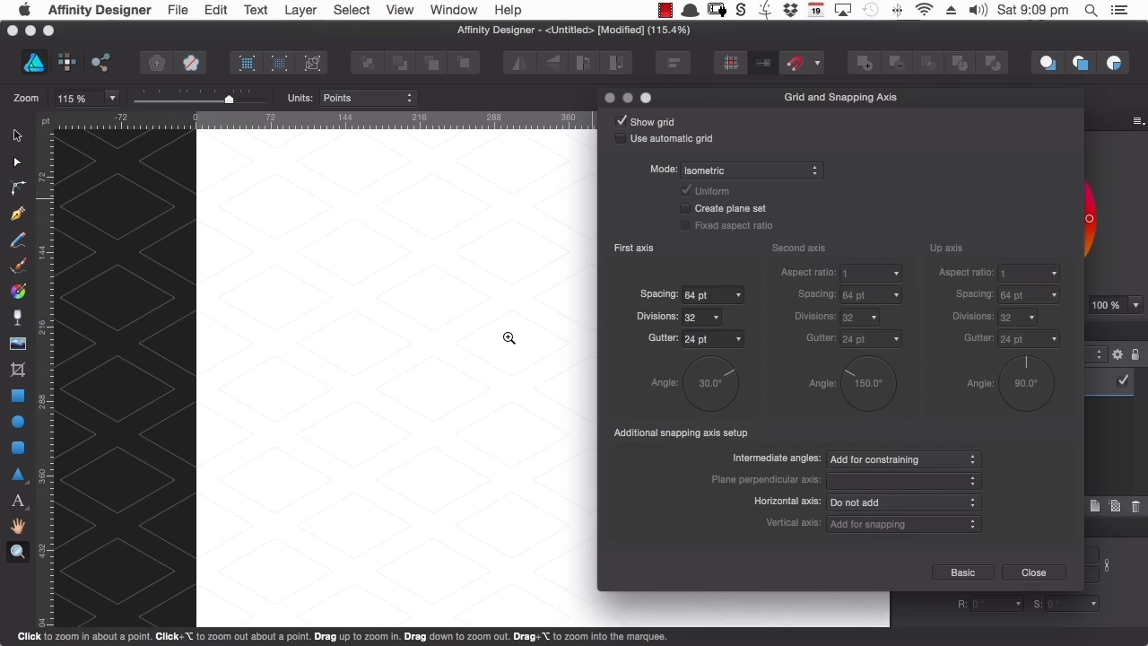
pyautogui.moveTo(751, 113); pyautogui.dragTo(831, 133)
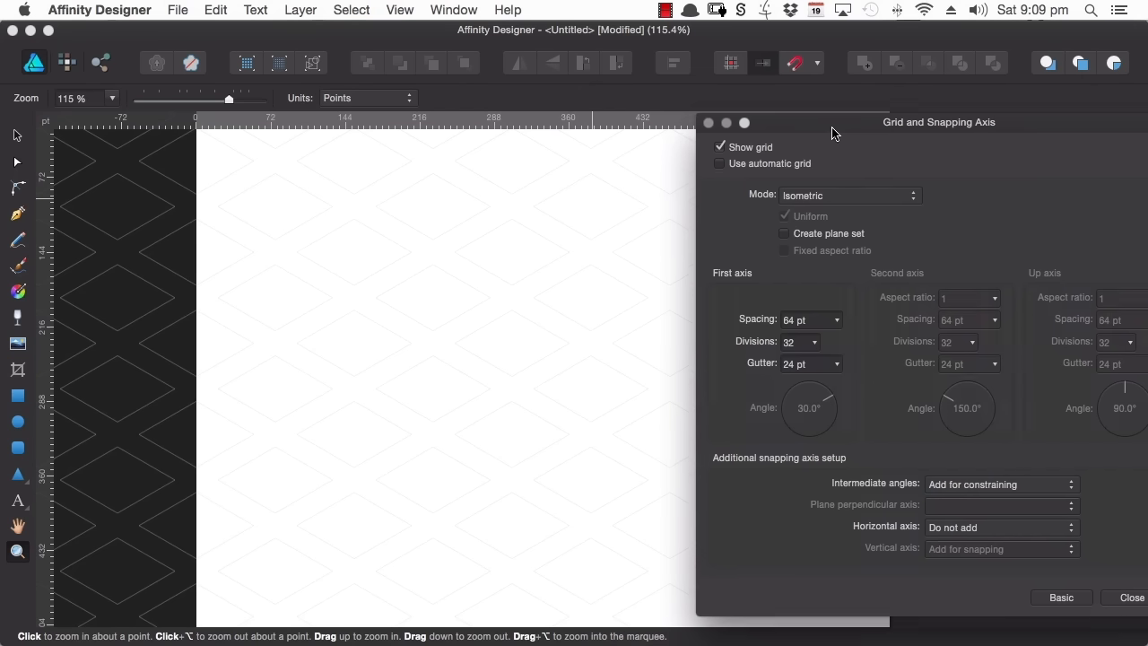
pyautogui.click(833, 361)
pyautogui.moveTo(832, 385); pyautogui.dragTo(798, 384)
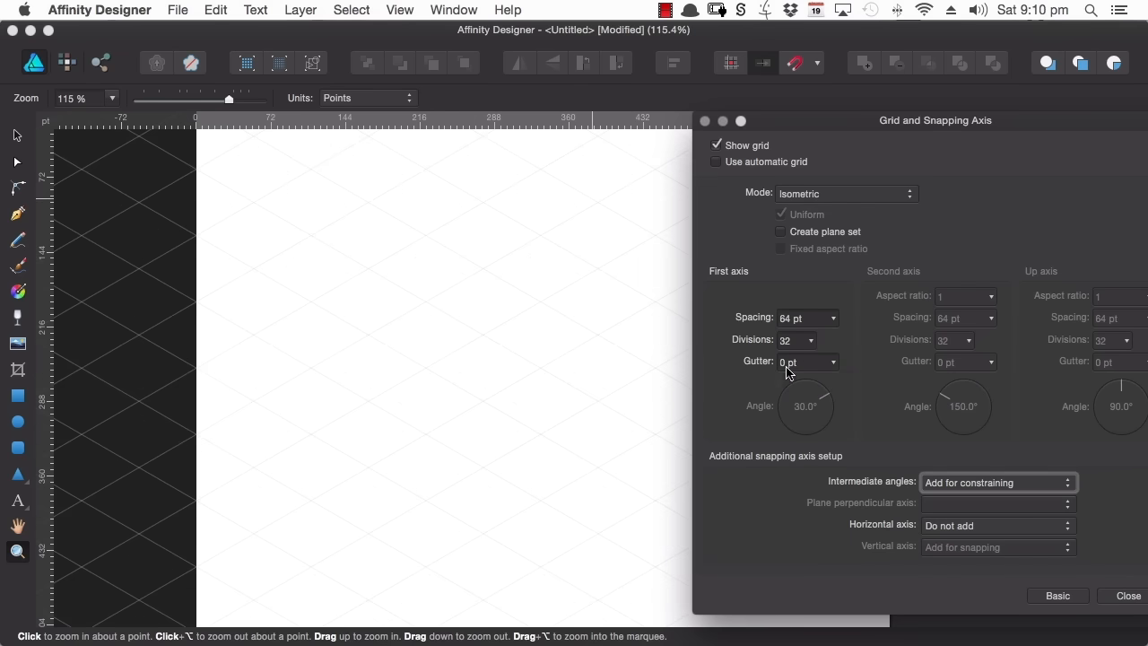
pyautogui.moveTo(428, 347); pyautogui.dragTo(553, 333)
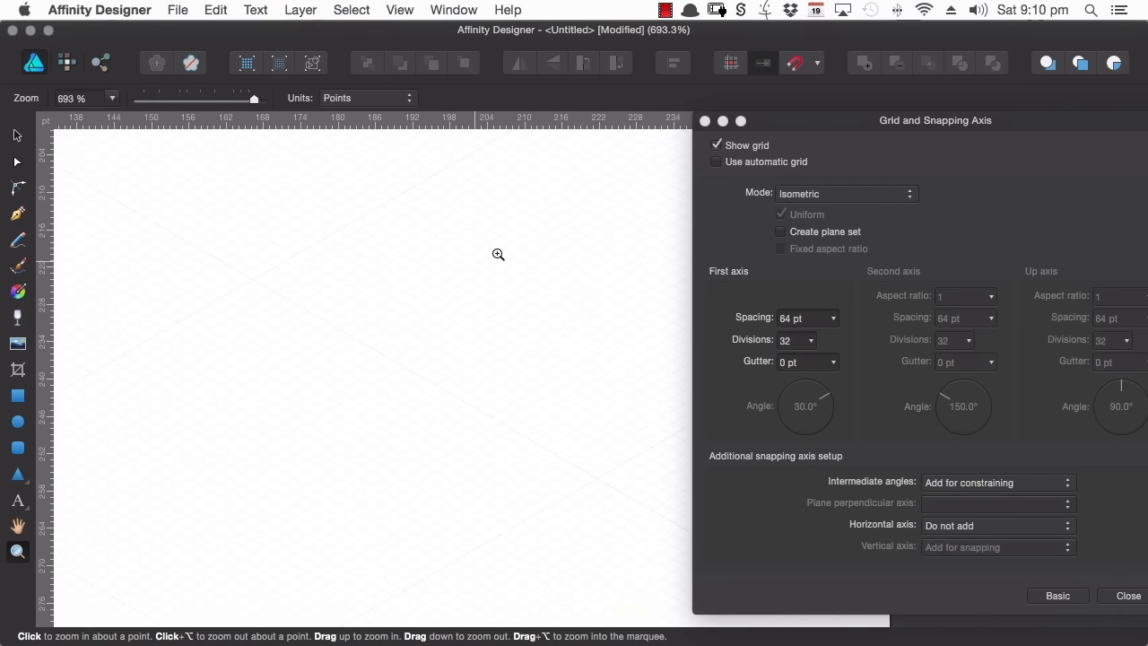
pyautogui.moveTo(529, 239); pyautogui.dragTo(326, 296)
pyautogui.moveTo(523, 277); pyautogui.dragTo(259, 332)
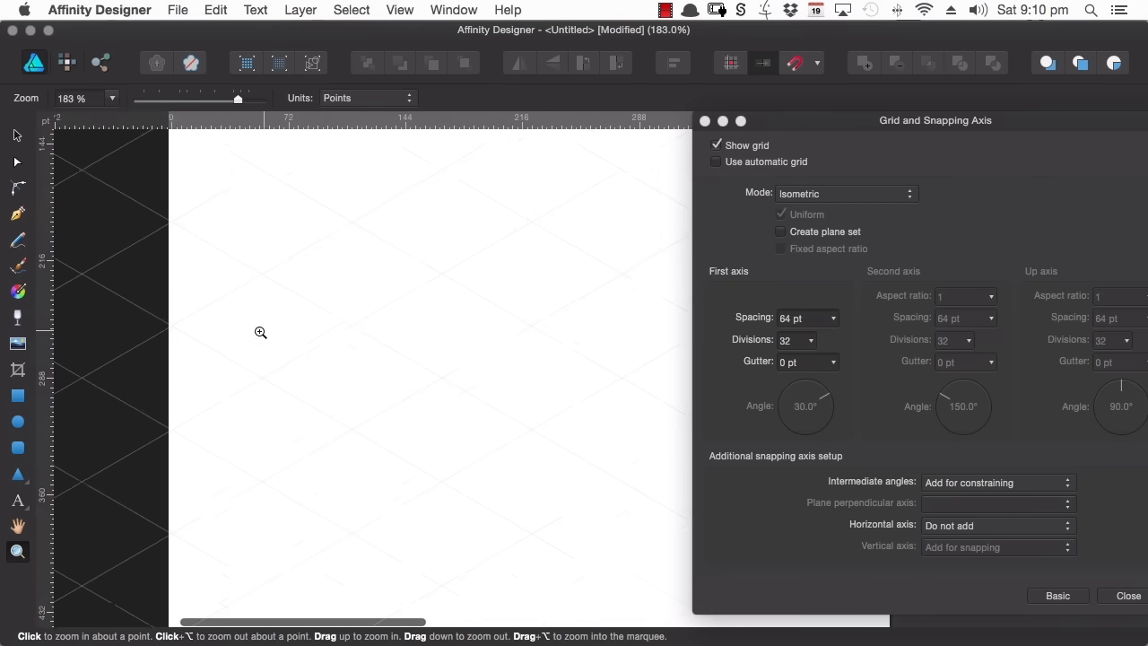
pyautogui.moveTo(578, 277); pyautogui.dragTo(316, 314)
pyautogui.moveTo(494, 284); pyautogui.dragTo(215, 334)
pyautogui.moveTo(407, 287); pyautogui.dragTo(345, 293)
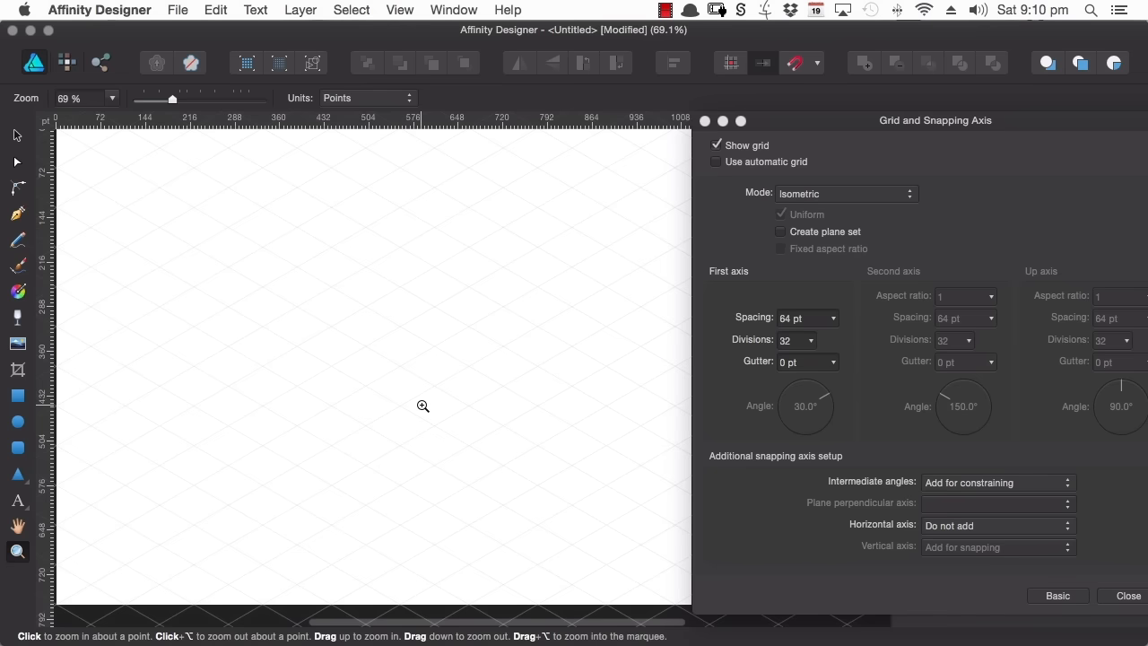
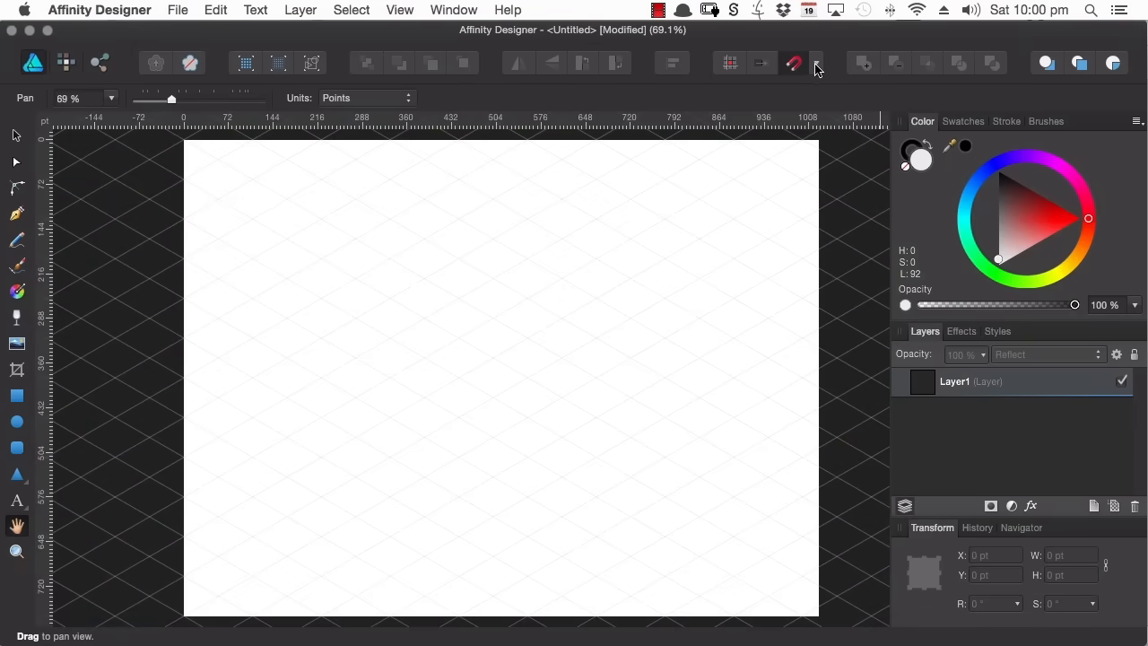
# Step: Turn snapping off and back on in the snapping options, and enable Force pixel alignment with Move by whole pixels
pyautogui.click(819, 62)
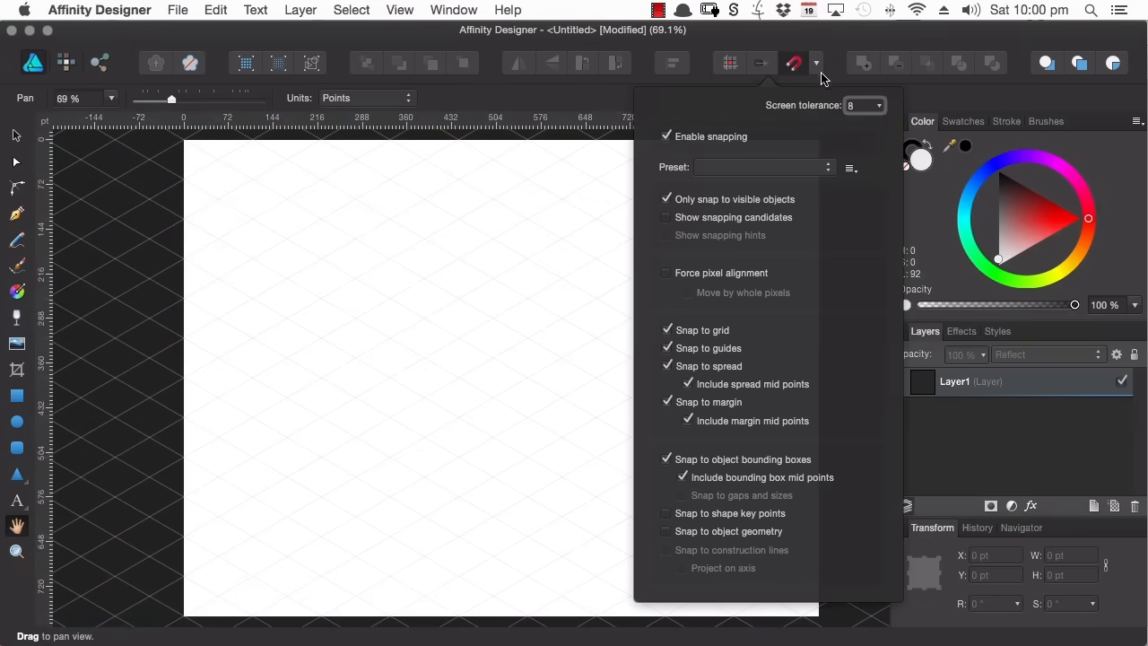
pyautogui.click(667, 138)
pyautogui.click(667, 138)
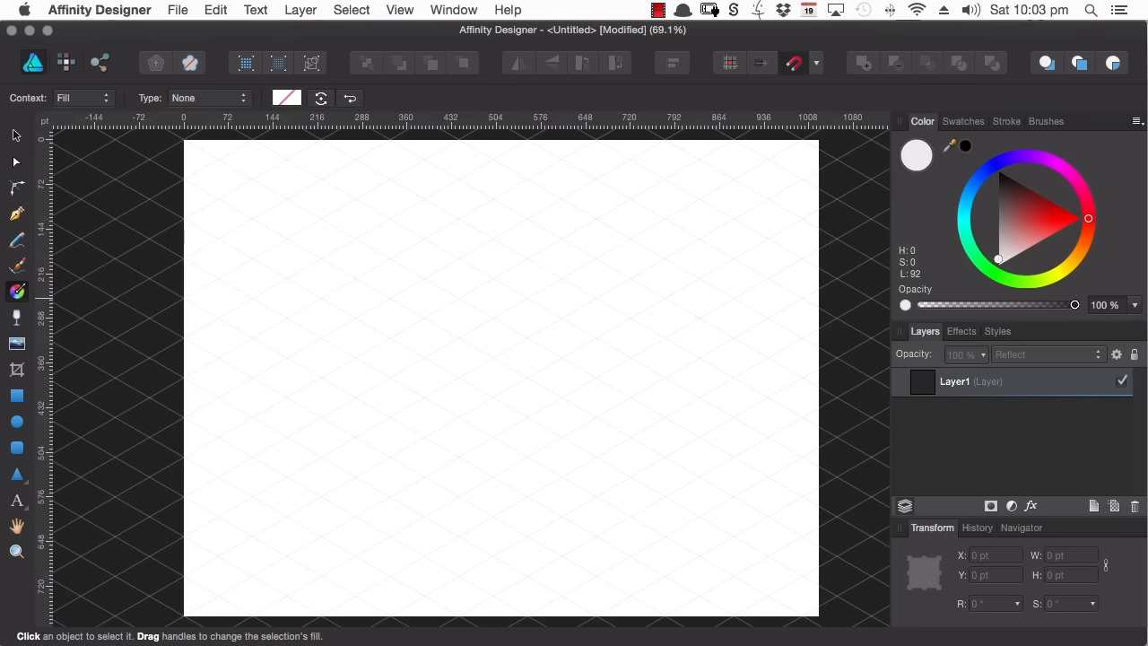
pyautogui.click(730, 70)
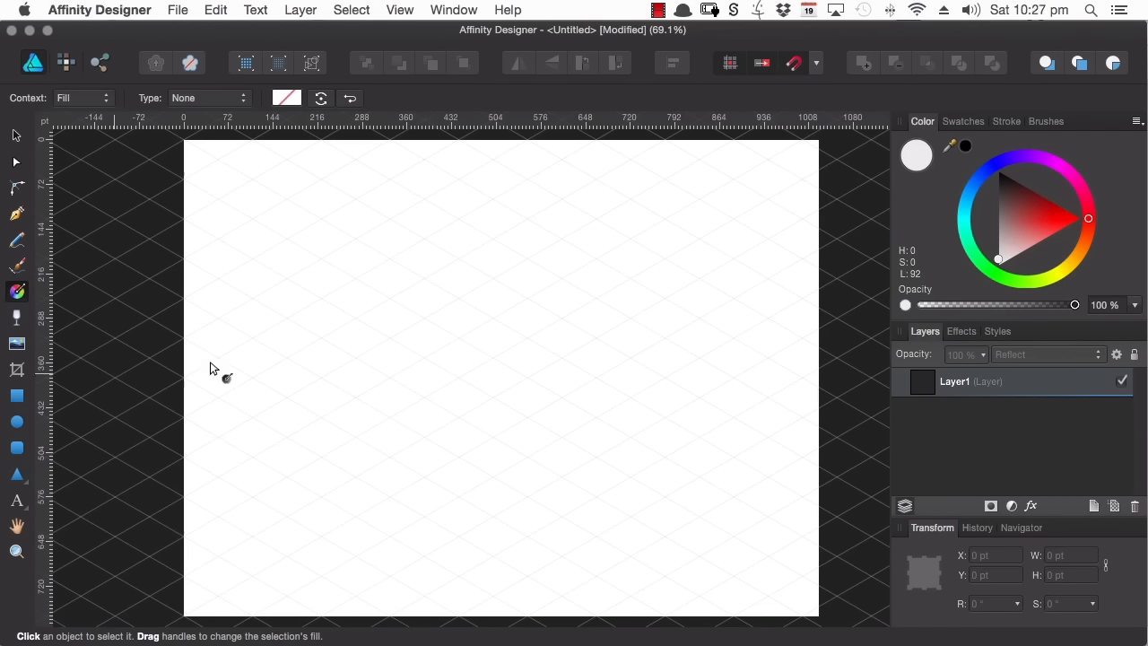
# Step: Draw a closed diamond about 111 by 64 pt with the Pen tool, snapping its four corners to one isometric grid cell
pyautogui.press('p')
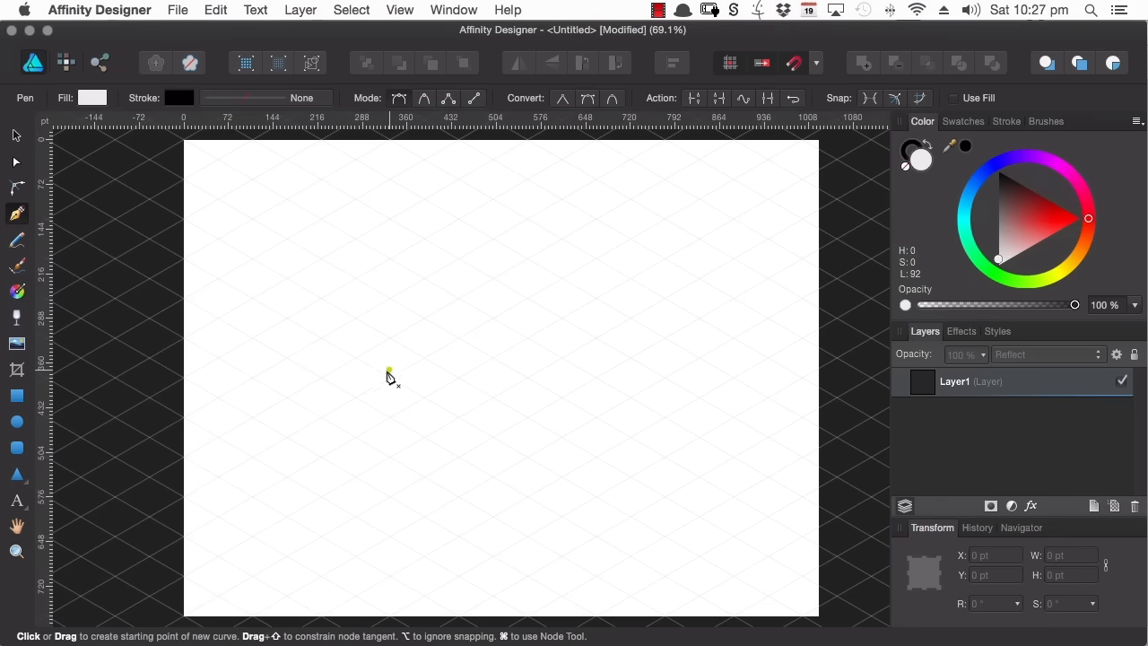
pyautogui.press('z')
pyautogui.moveTo(391, 355); pyautogui.dragTo(559, 343)
pyautogui.press('space')
pyautogui.click(16, 213)
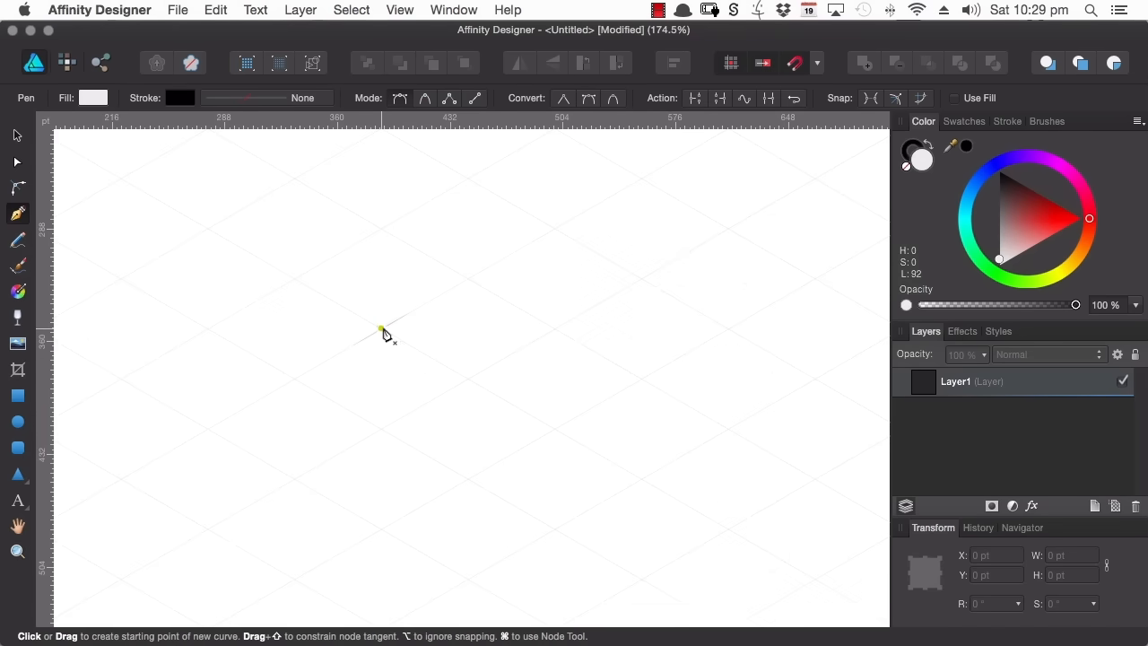
pyautogui.click(381, 329)
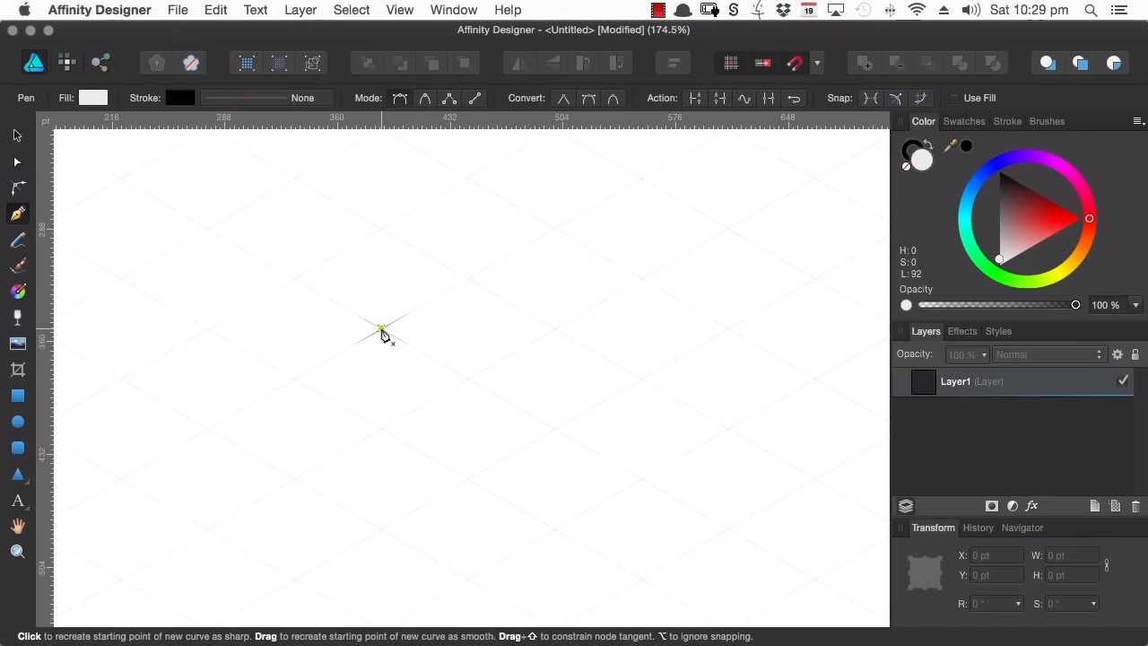
pyautogui.click(467, 378)
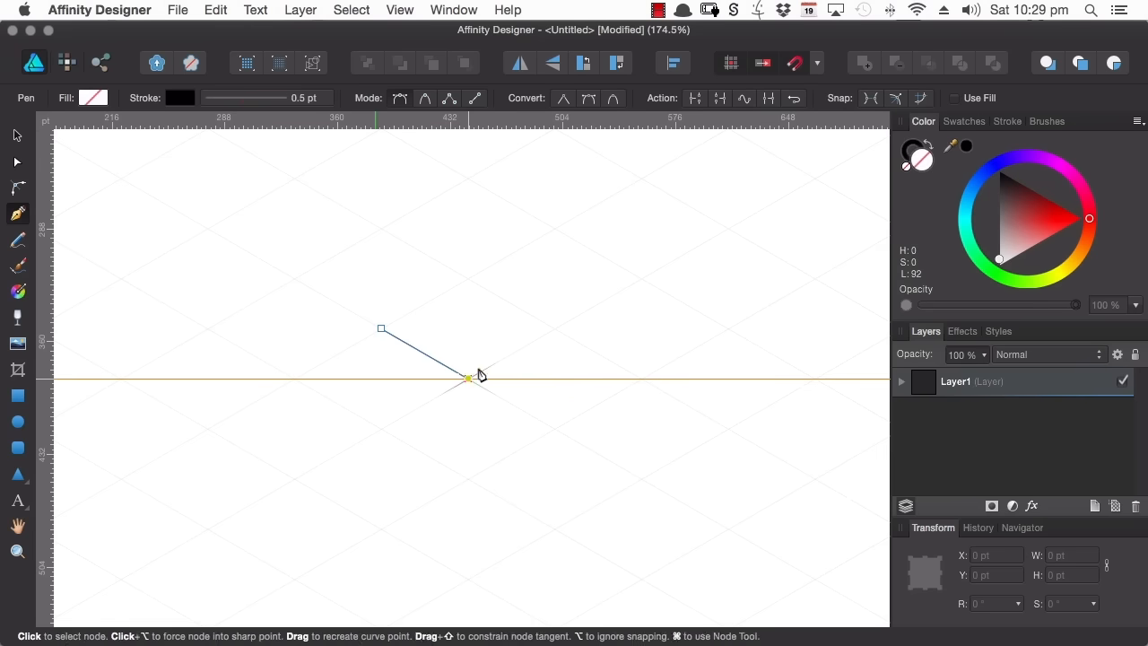
pyautogui.click(554, 328)
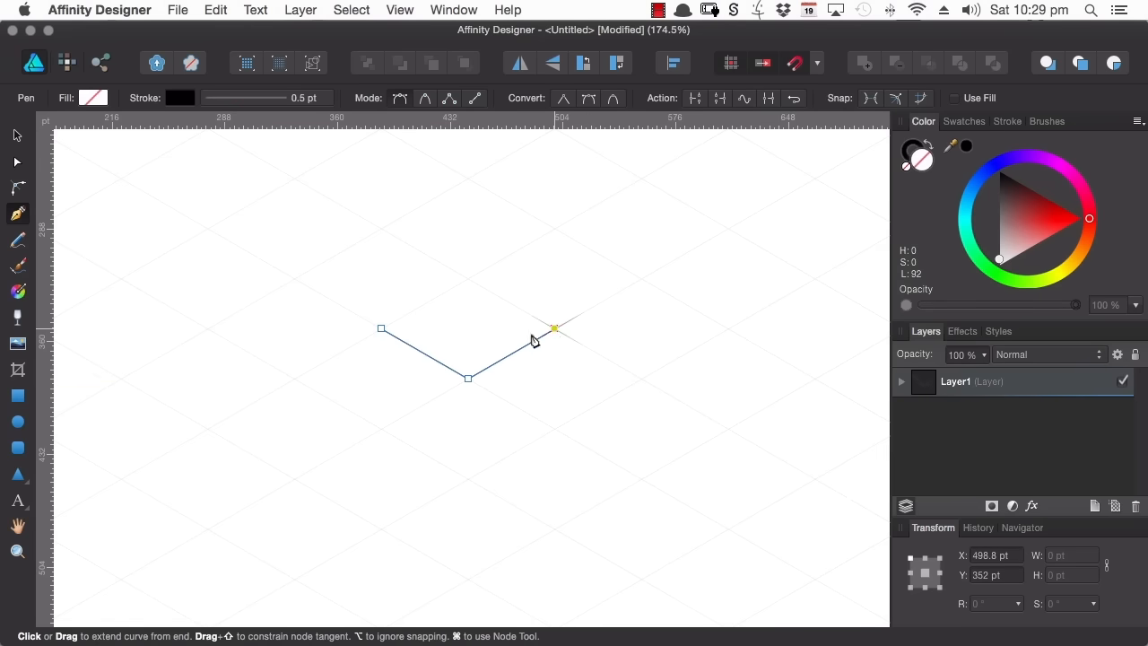
pyautogui.click(467, 278)
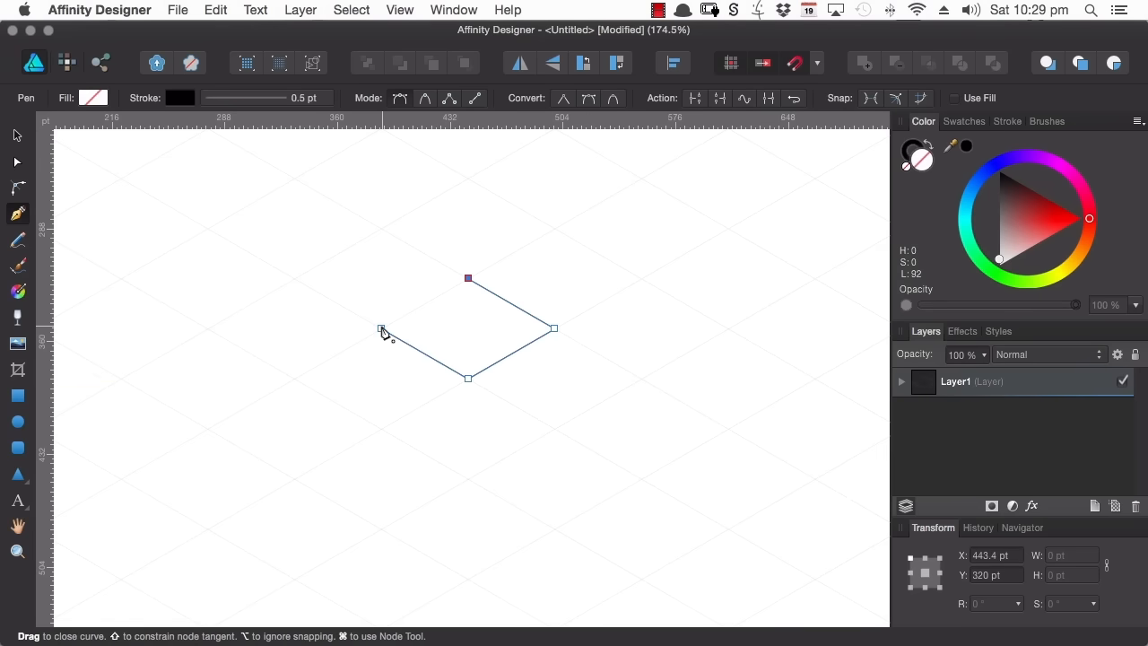
pyautogui.click(382, 328)
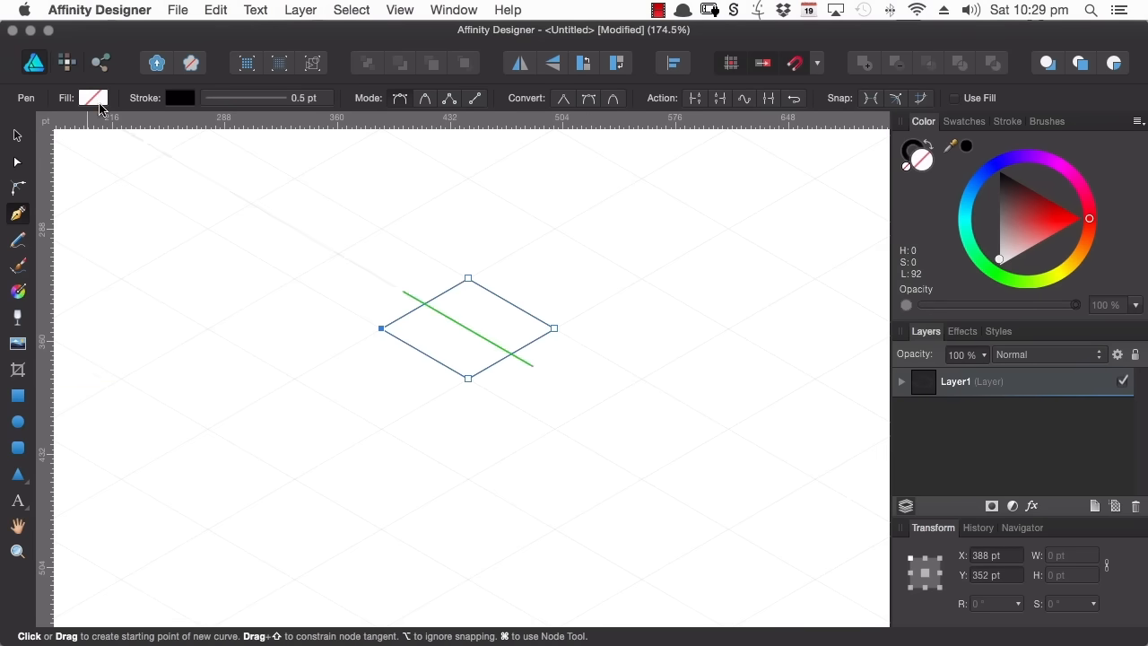
# Step: Fill the diamond with a dark grey from the Greys swatches and move it horizontally to the adjacent grid cell at X 554.3 pt
pyautogui.click(93, 98)
pyautogui.click(43, 201)
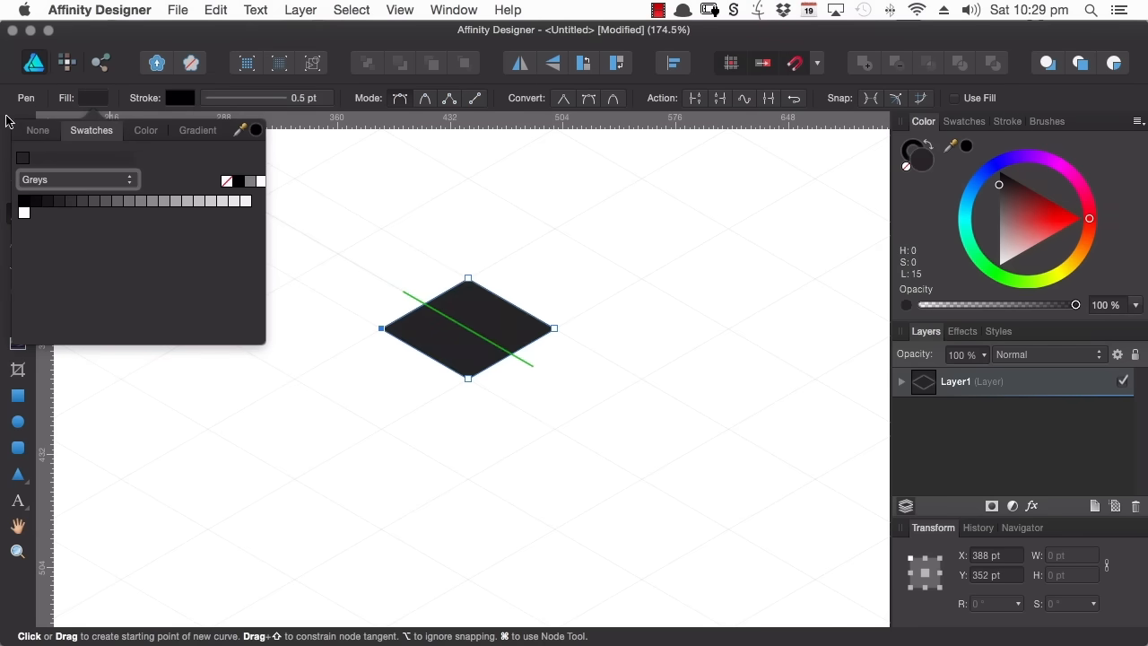
pyautogui.press('v')
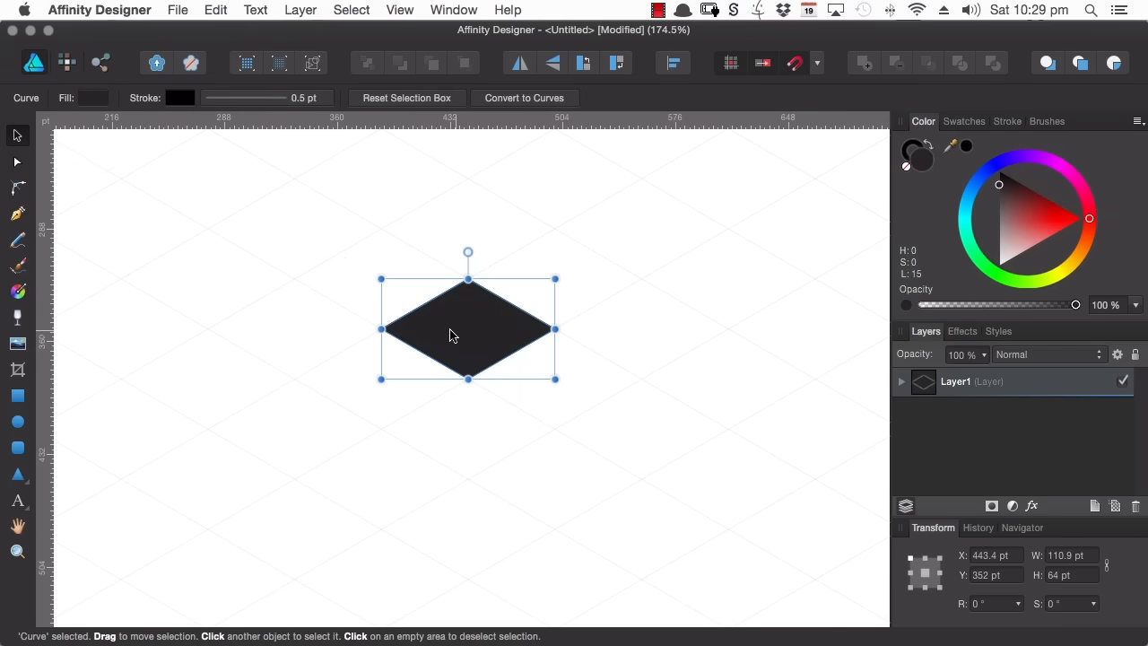
pyautogui.moveTo(448, 337); pyautogui.dragTo(621, 309)
pyautogui.moveTo(629, 338); pyautogui.dragTo(625, 337)
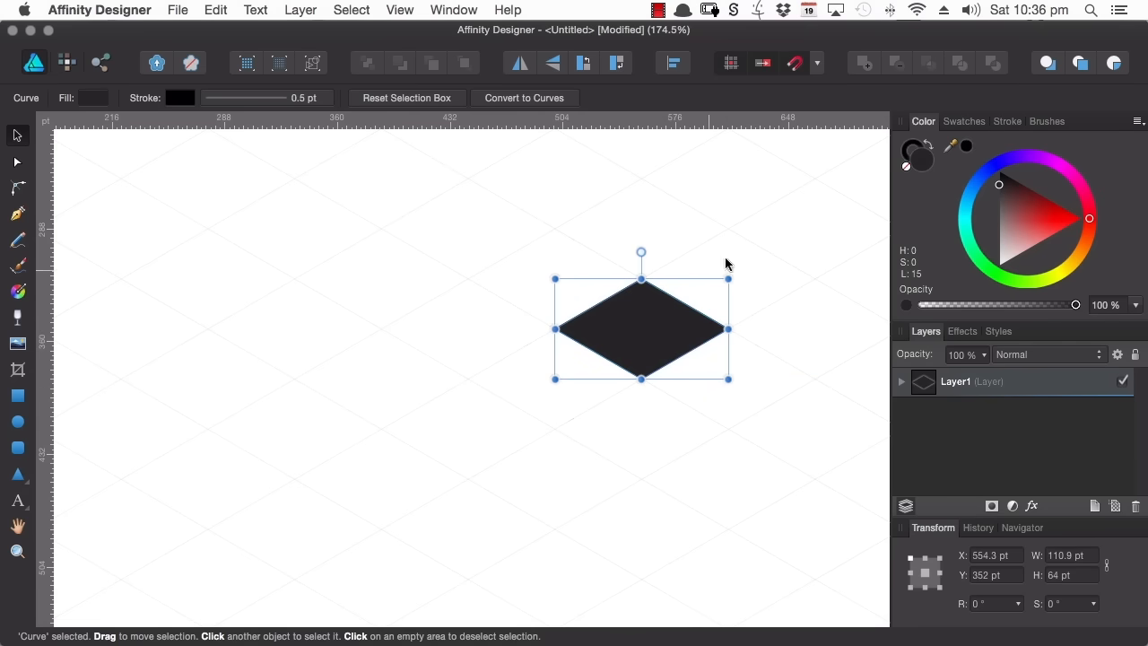
# Step: Examine the snapping options and the available snapping presets
pyautogui.click(817, 64)
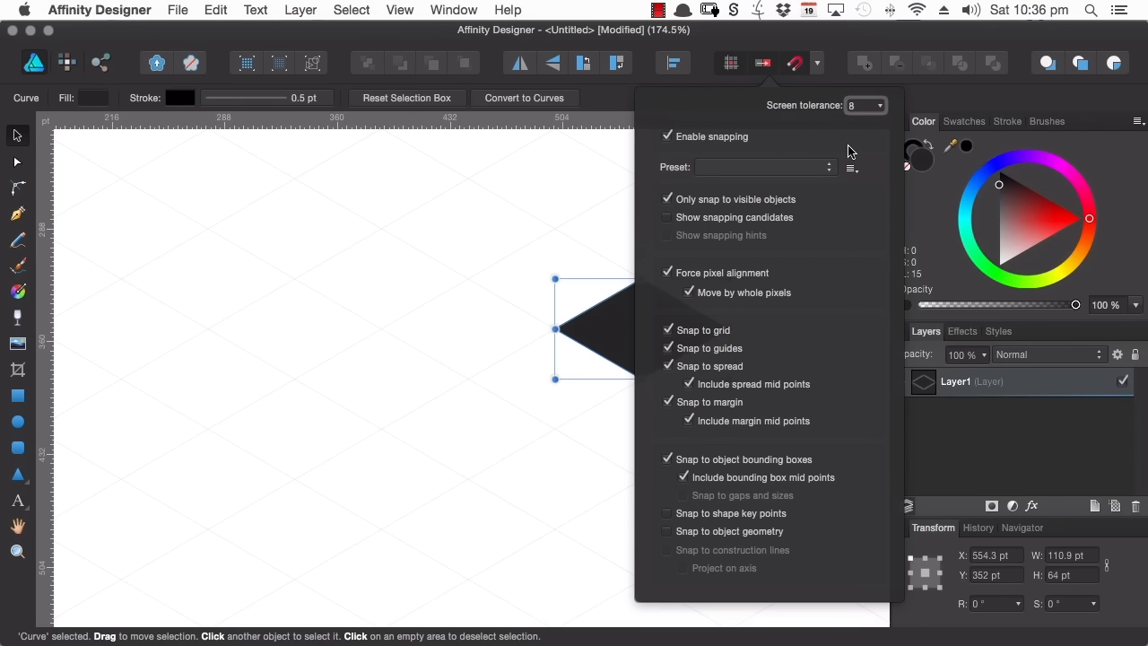
pyautogui.click(805, 168)
pyautogui.click(799, 142)
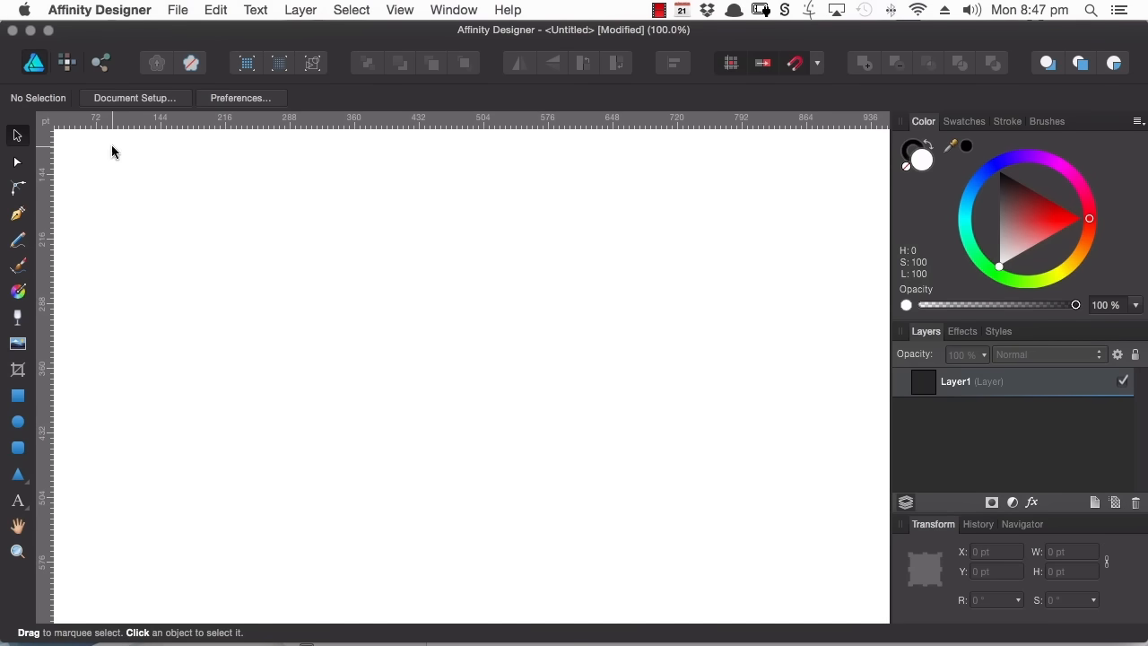
# Step: Draw a closed, irregular four-sided shape about 274 by 179 pt with the Pen tool on the empty canvas
pyautogui.click(18, 215)
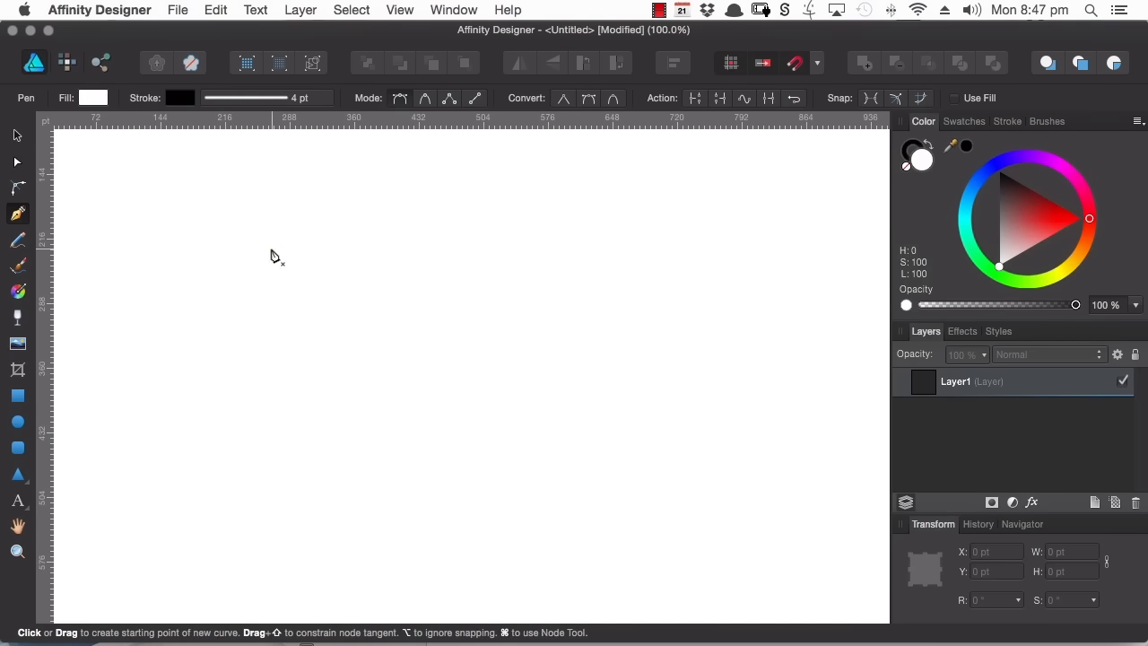
pyautogui.click(271, 249)
pyautogui.click(503, 258)
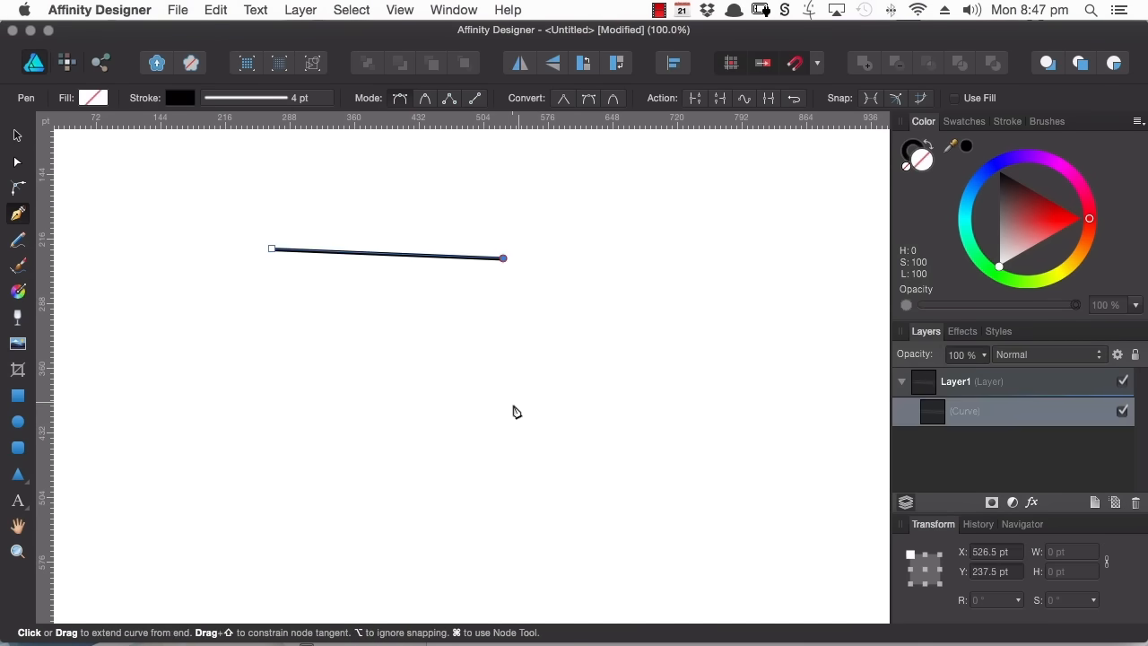
pyautogui.click(512, 406)
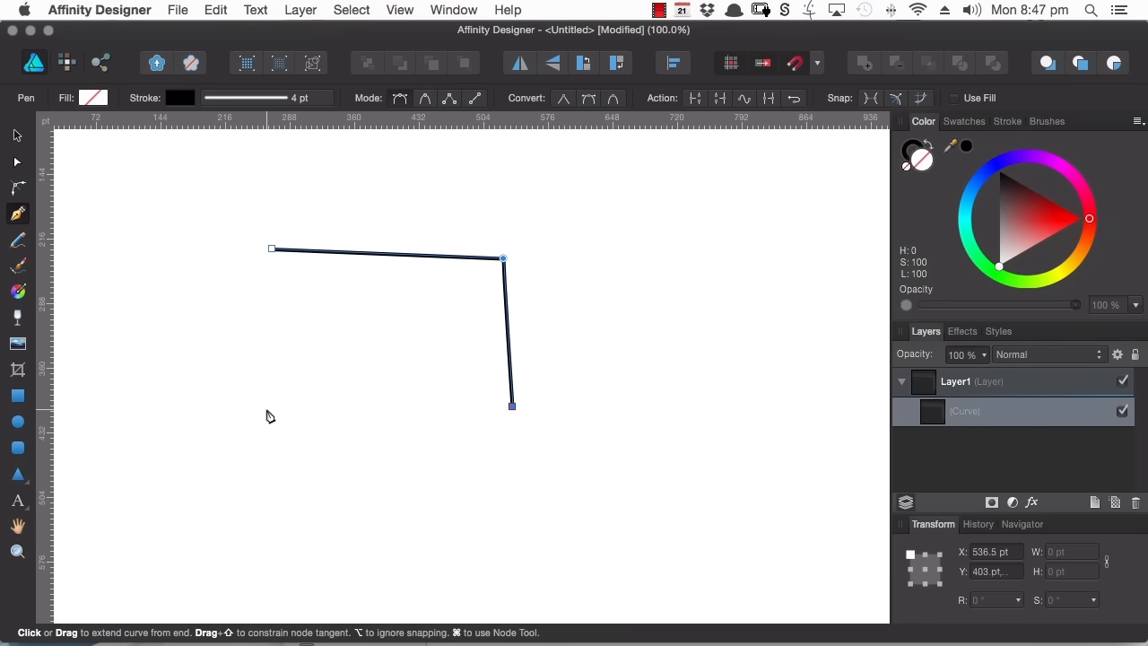
pyautogui.click(265, 408)
pyautogui.click(272, 248)
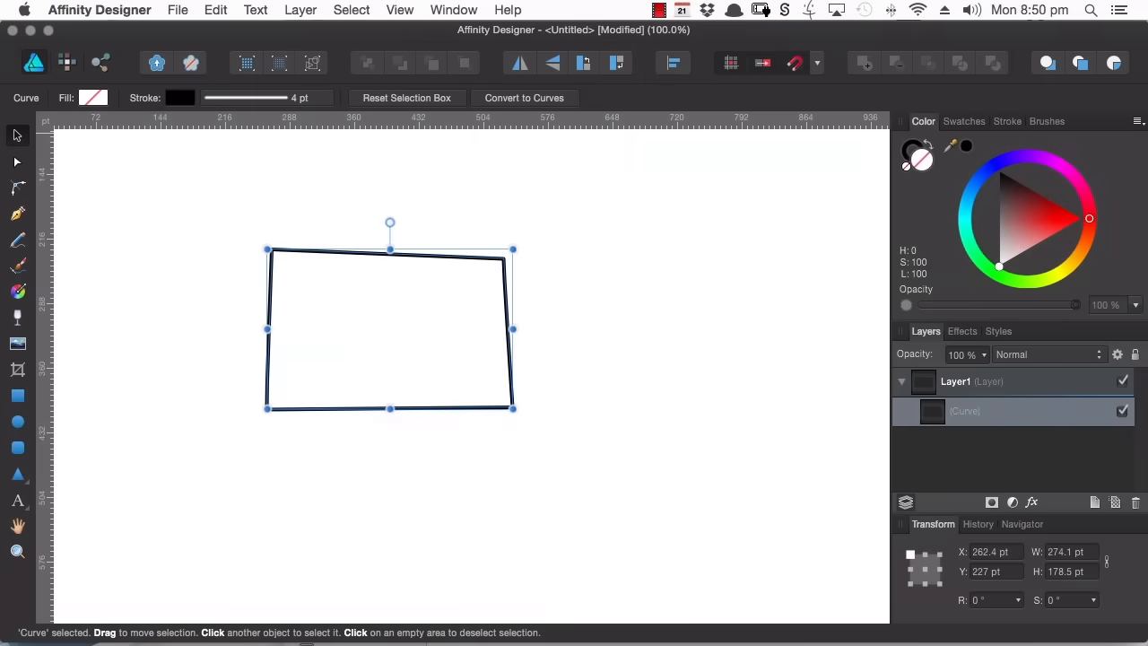
# Step: Compare the context options of the Fill, Move, Node, Corner, Pen, Rectangle, Ellipse and Rounded Rectangle tools
pyautogui.click(18, 292)
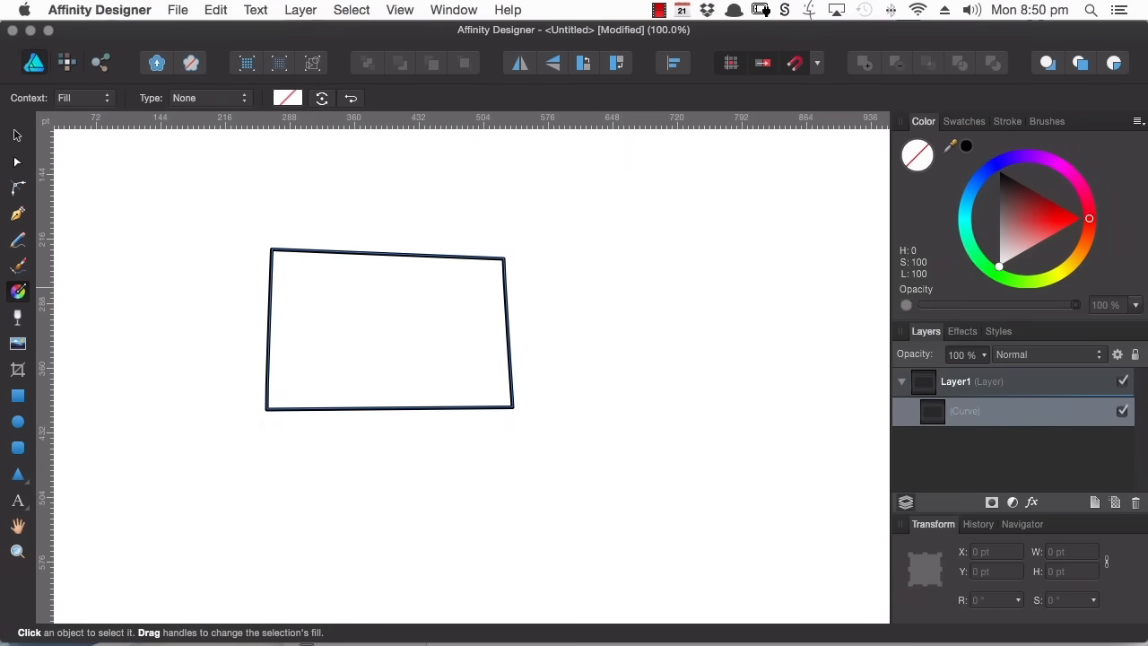
pyautogui.press('v')
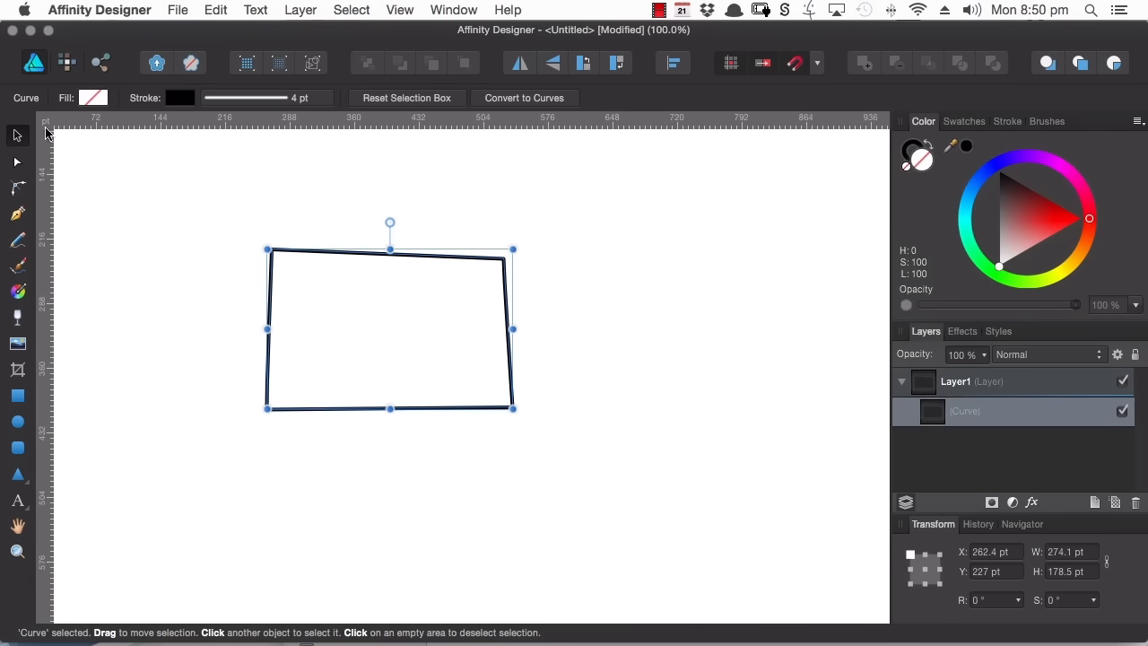
pyautogui.click(18, 164)
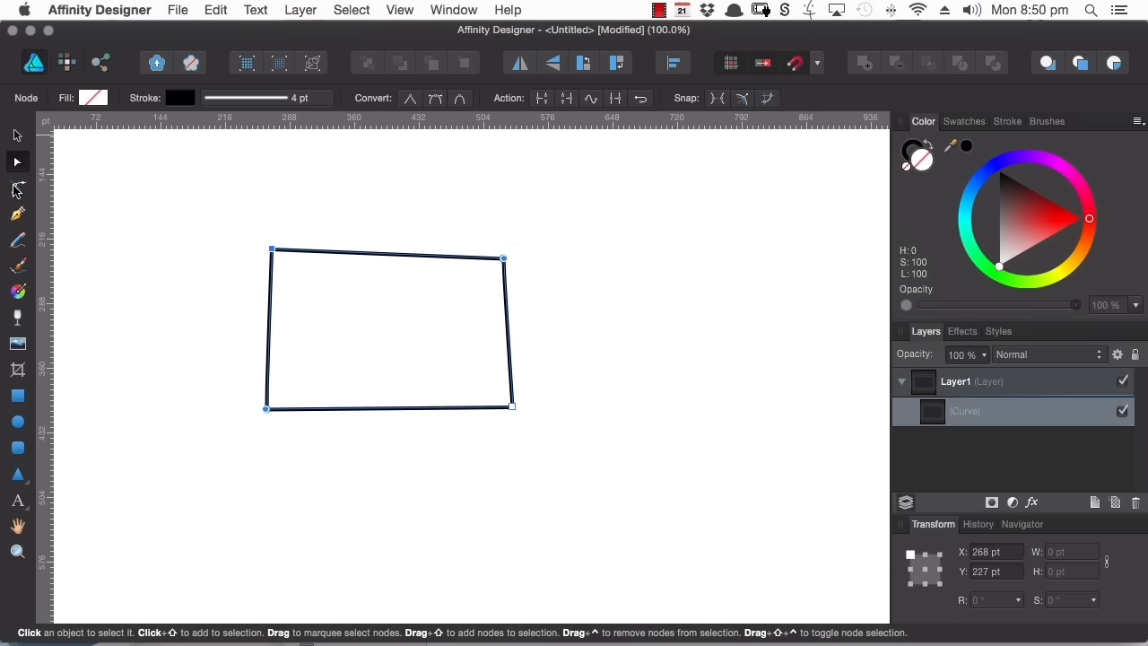
pyautogui.click(17, 188)
pyautogui.click(19, 215)
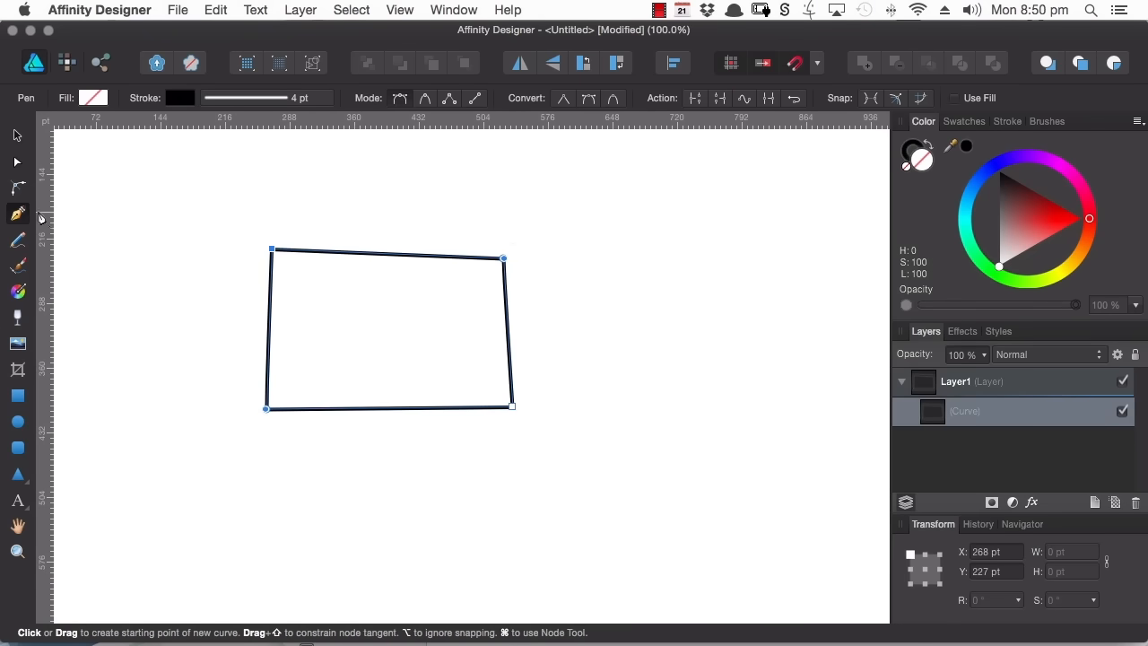
pyautogui.click(17, 398)
pyautogui.click(18, 422)
pyautogui.click(18, 448)
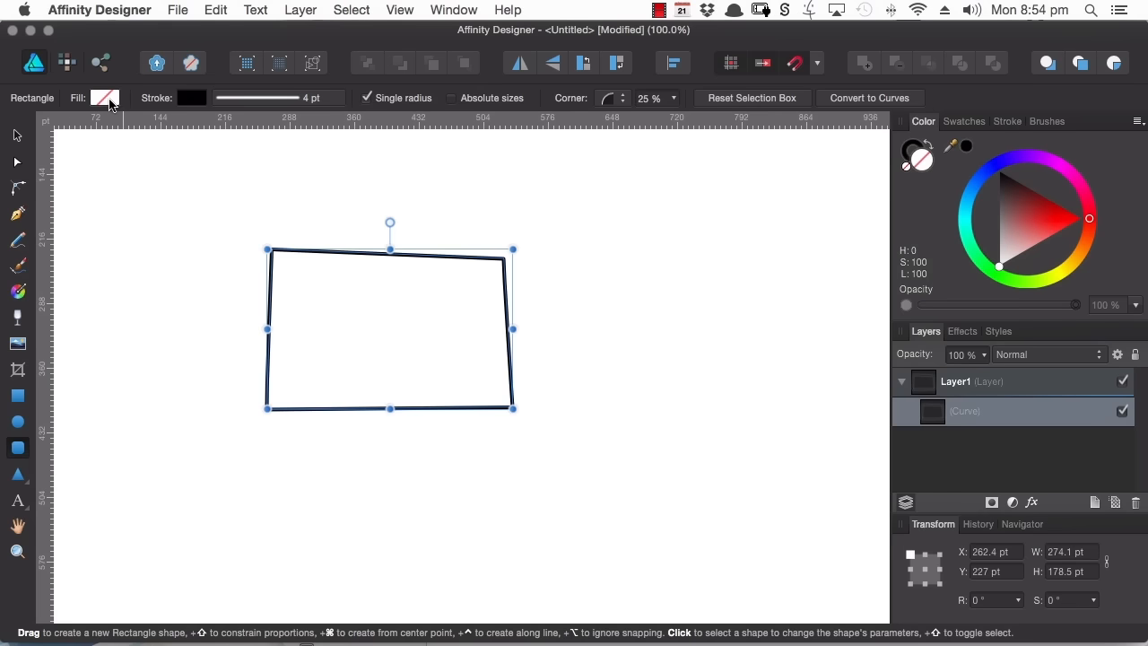
# Step: Try several greys from the Greys swatches on the four-sided shape and fill it with the dark grey of lightness 20
pyautogui.click(111, 100)
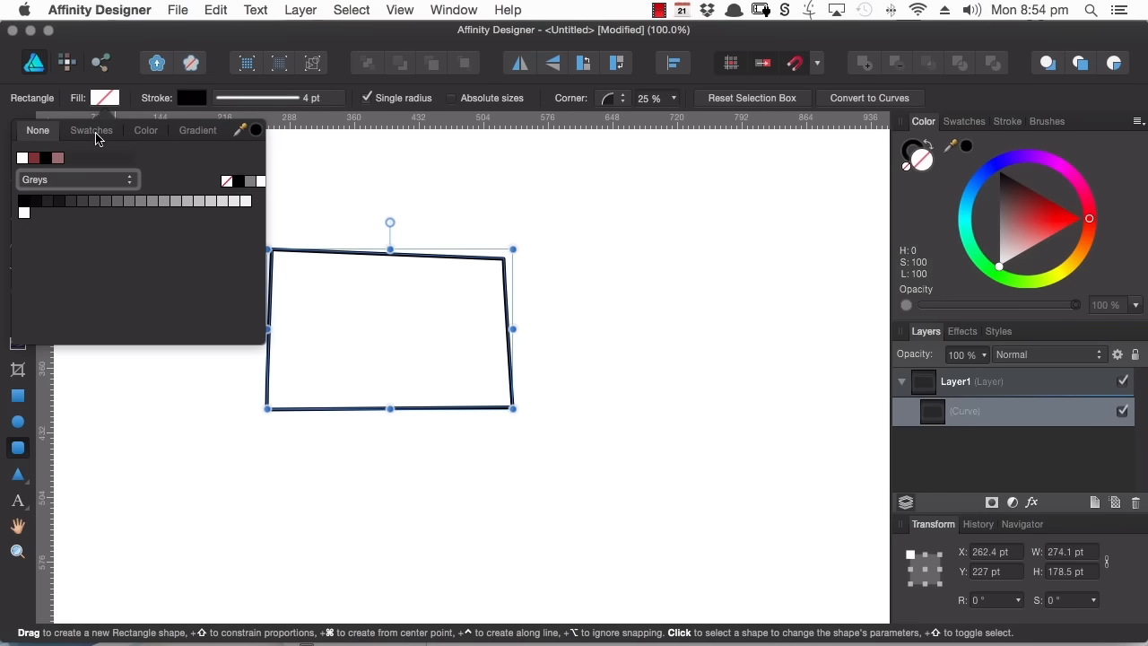
pyautogui.click(92, 133)
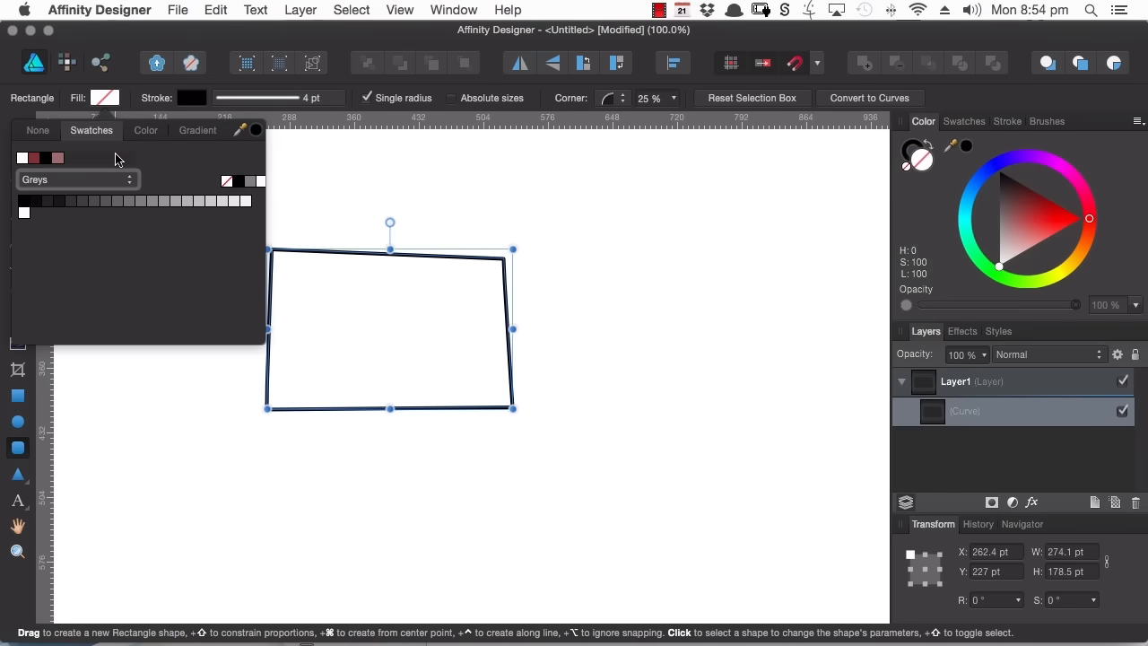
pyautogui.click(139, 201)
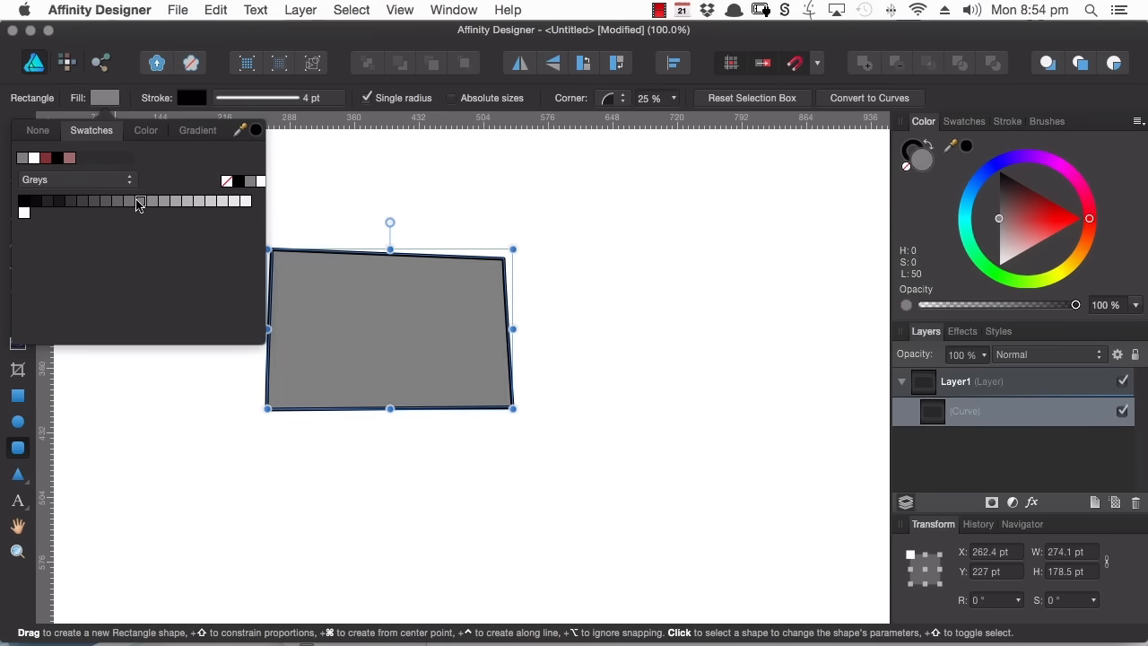
pyautogui.click(174, 202)
pyautogui.click(189, 202)
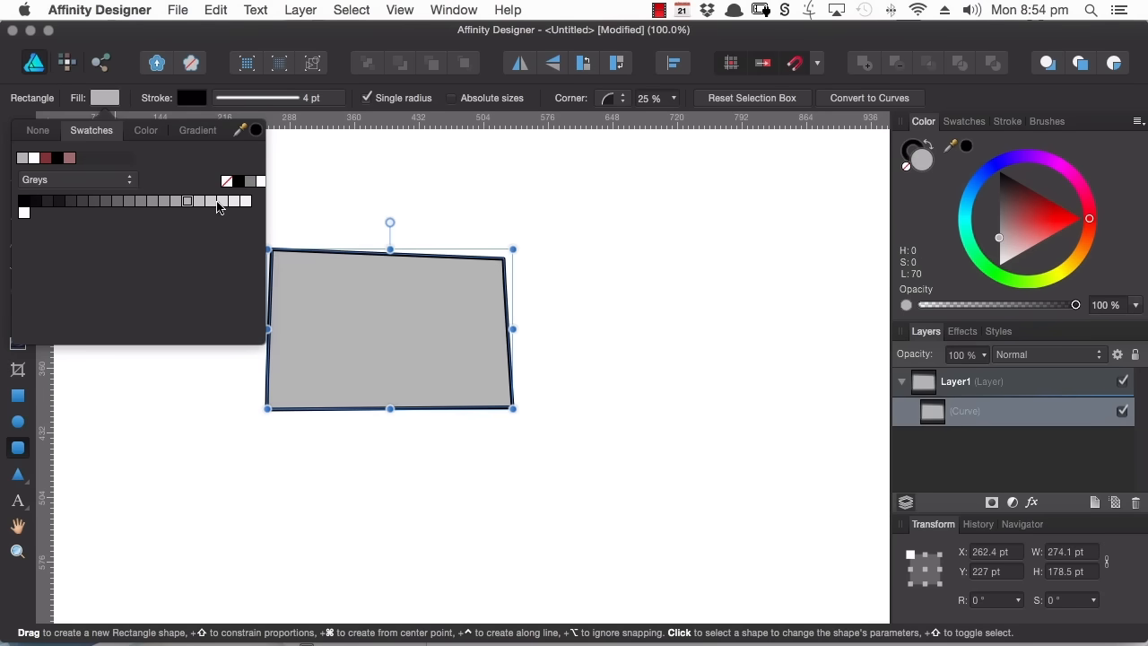
pyautogui.click(216, 203)
pyautogui.click(71, 200)
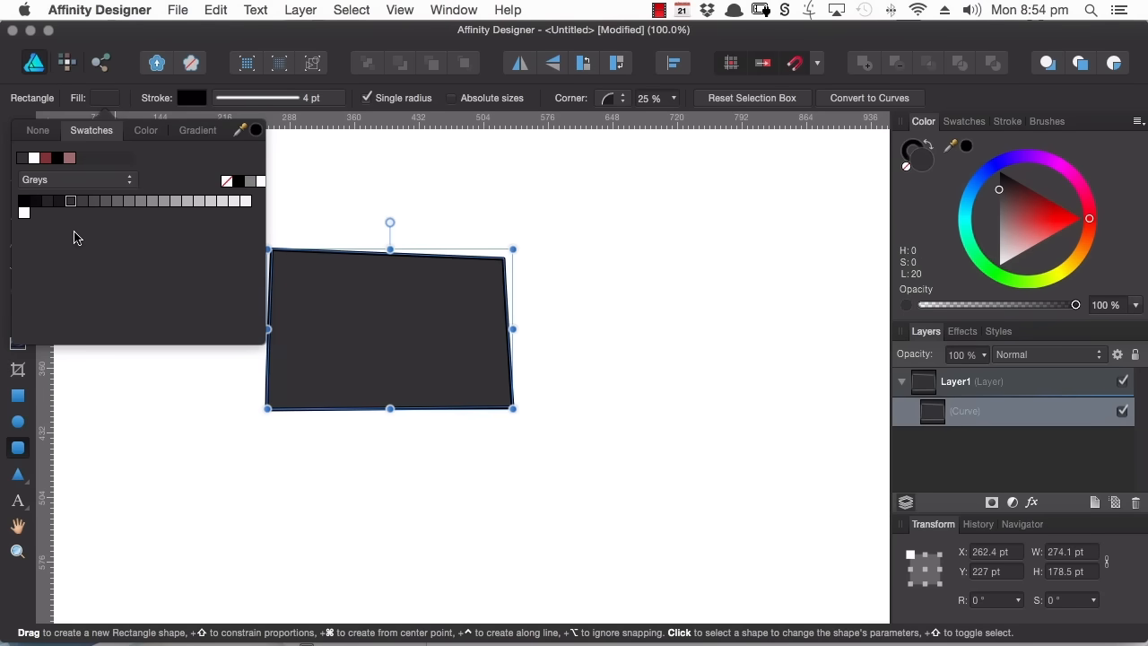
# Step: Examine the HSL color wheel and gradient settings available for the shape's fill
pyautogui.click(145, 132)
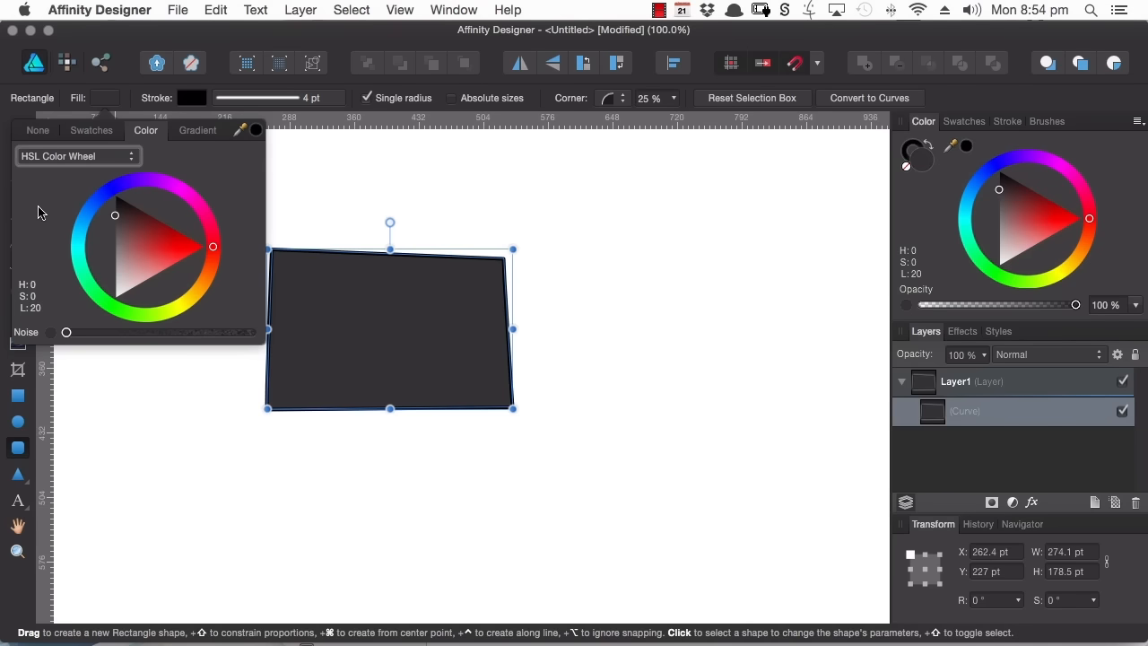
pyautogui.click(198, 137)
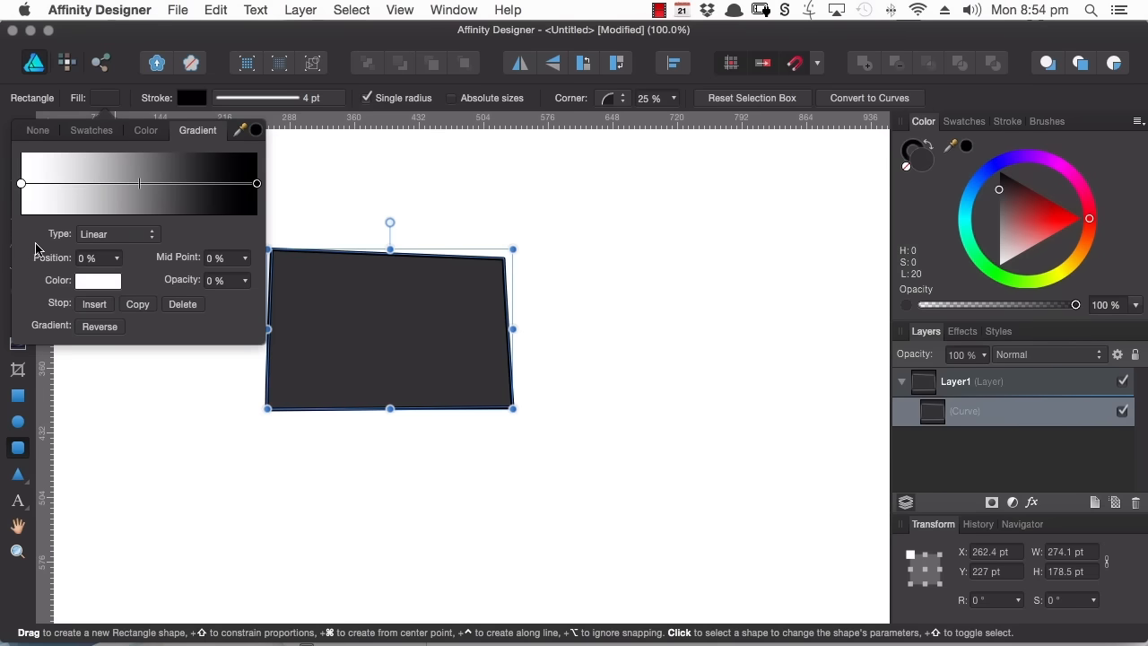
pyautogui.click(111, 101)
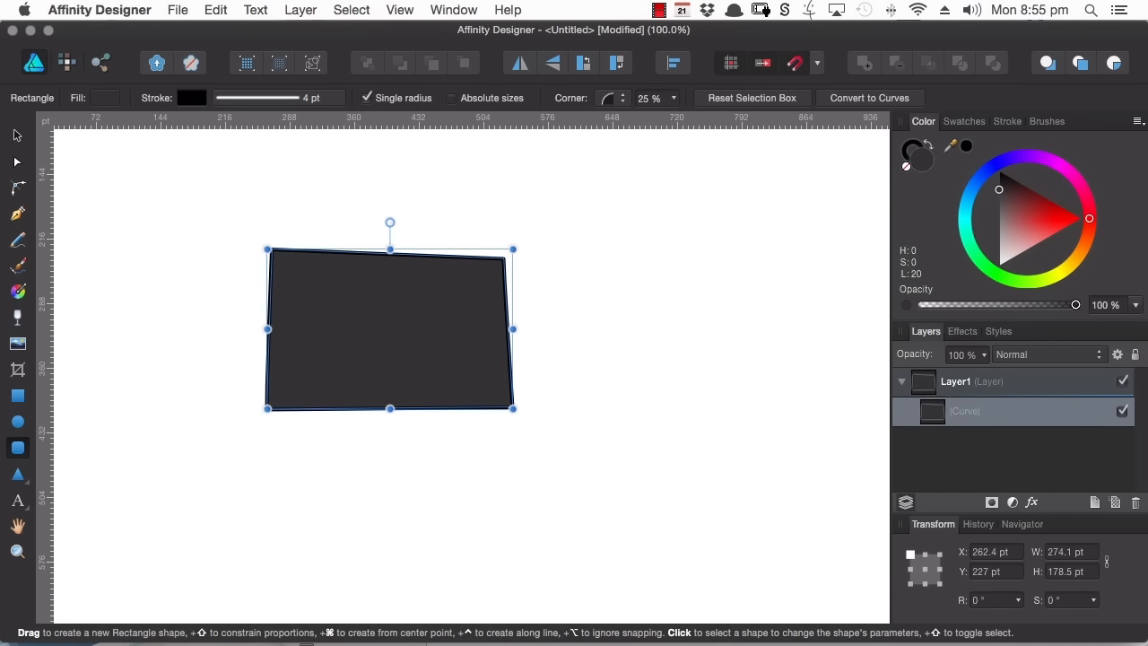
# Step: Change the four-sided shape's fill type to Linear using the Fill tool
pyautogui.click(17, 294)
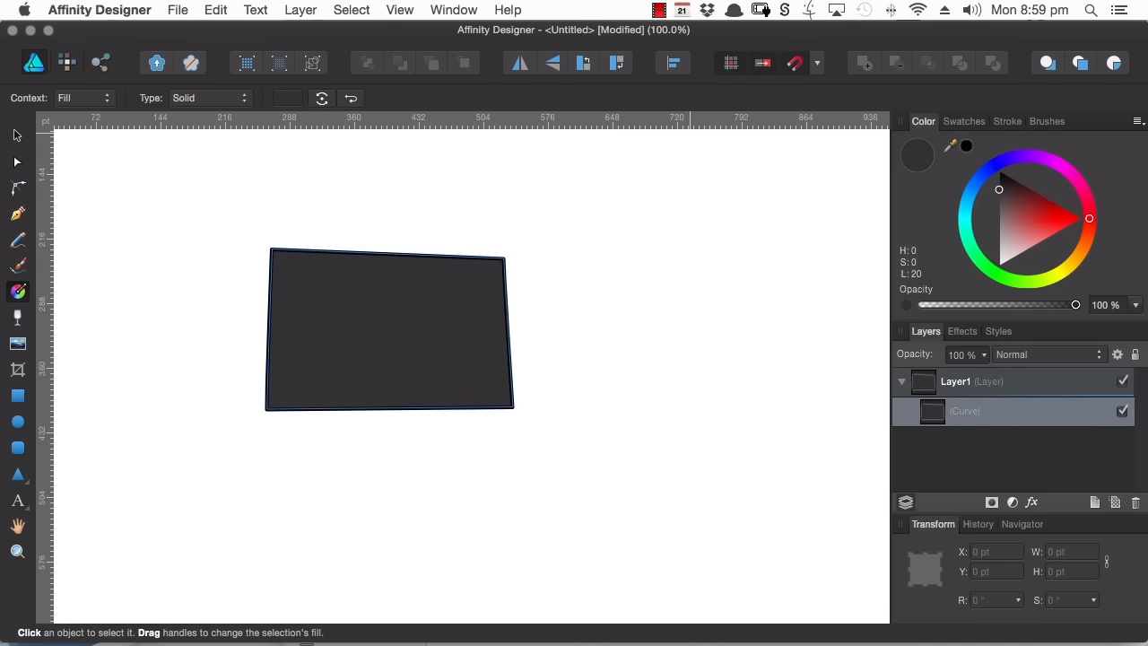
pyautogui.click(238, 103)
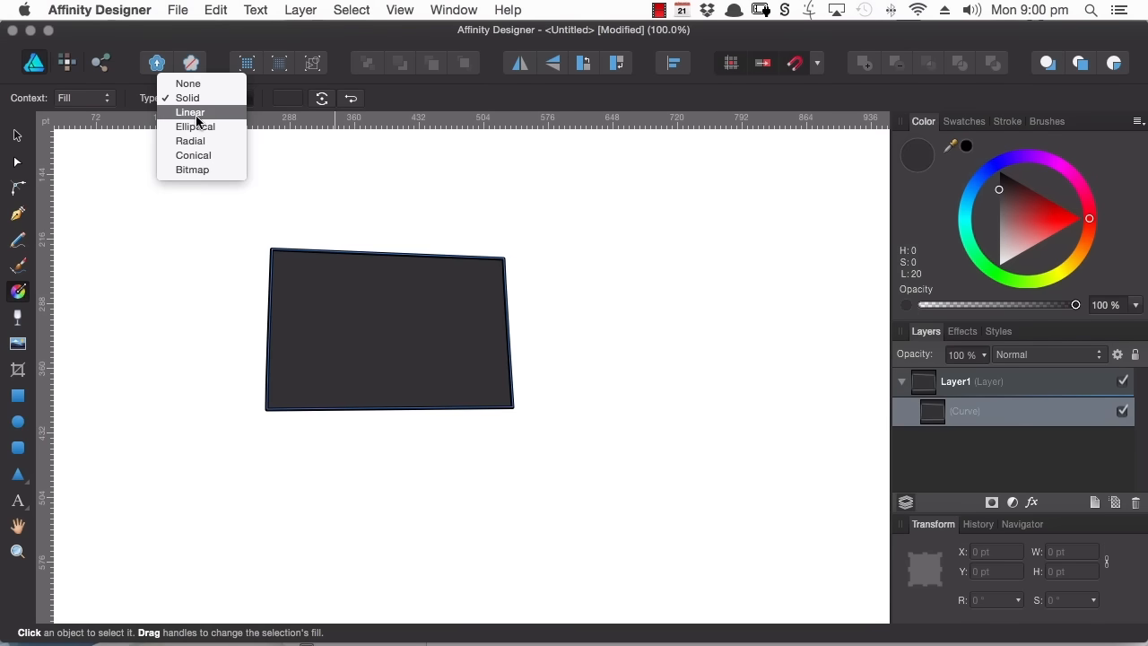
pyautogui.click(199, 113)
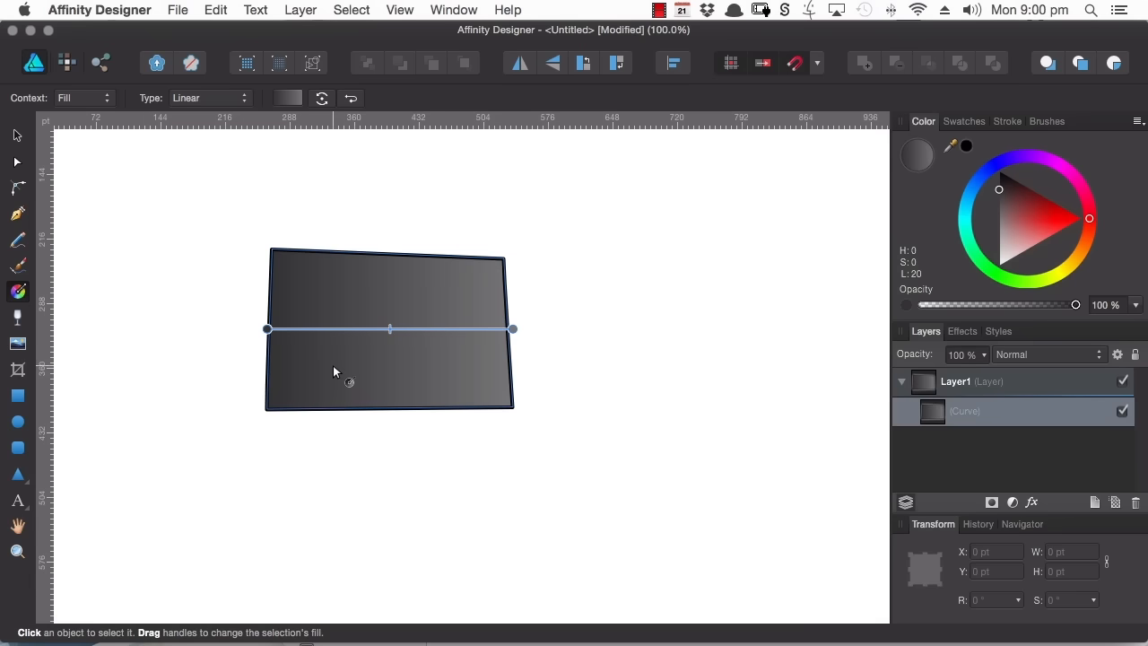
# Step: Try different gradient directions and lengths, ending with the gradient running diagonally from the shape's lower-left corner to its upper-right corner
pyautogui.moveTo(324, 380); pyautogui.dragTo(478, 273)
pyautogui.moveTo(312, 280); pyautogui.dragTo(461, 398)
pyautogui.moveTo(215, 430); pyautogui.dragTo(597, 210)
pyautogui.moveTo(210, 165); pyautogui.dragTo(517, 439)
pyautogui.moveTo(305, 342); pyautogui.dragTo(429, 337)
pyautogui.moveTo(346, 287); pyautogui.dragTo(408, 299)
pyautogui.moveTo(381, 364); pyautogui.dragTo(491, 264)
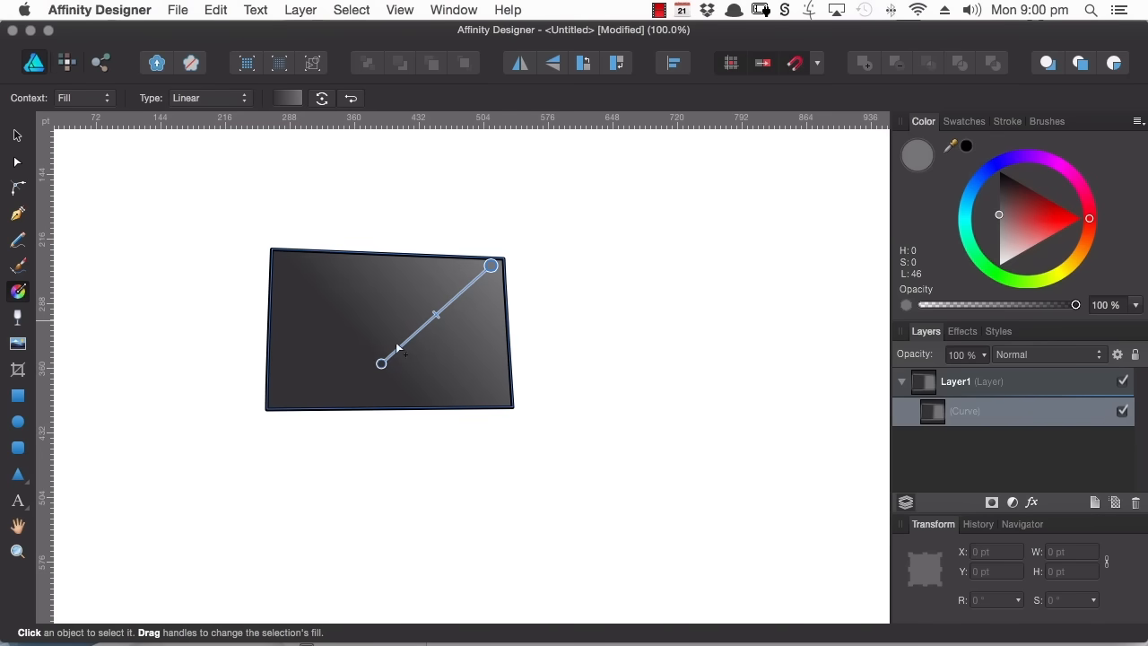
pyautogui.moveTo(380, 364); pyautogui.dragTo(285, 389)
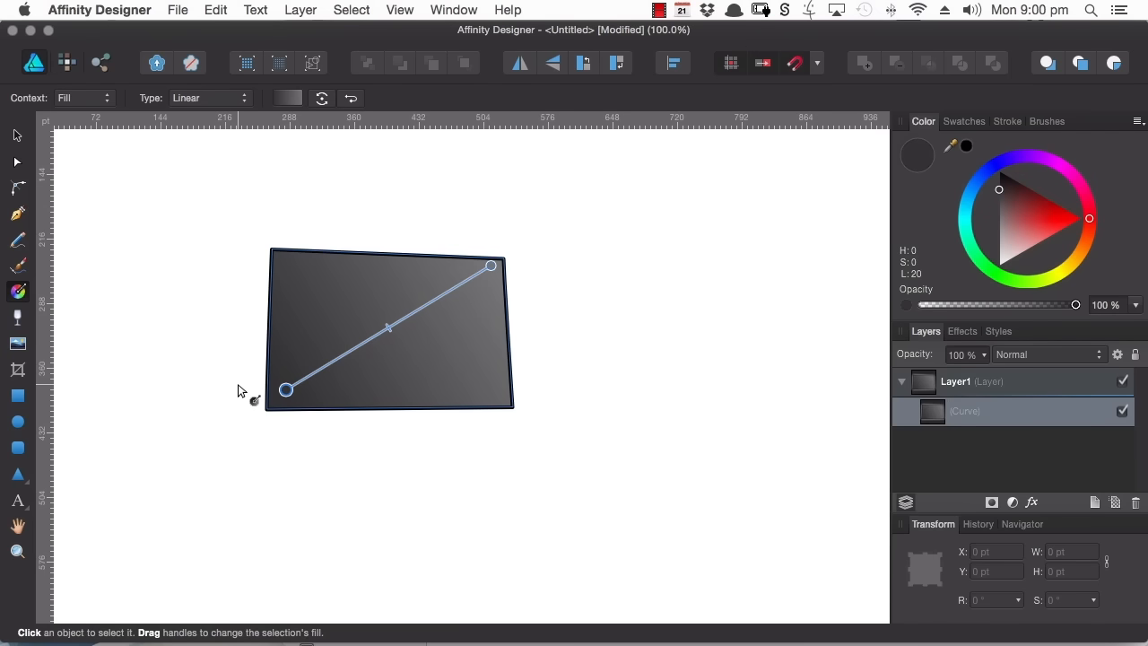
# Step: Change the shape's fill type to Bitmap using the image WoodFine0001_2_S.jpg
pyautogui.click(219, 101)
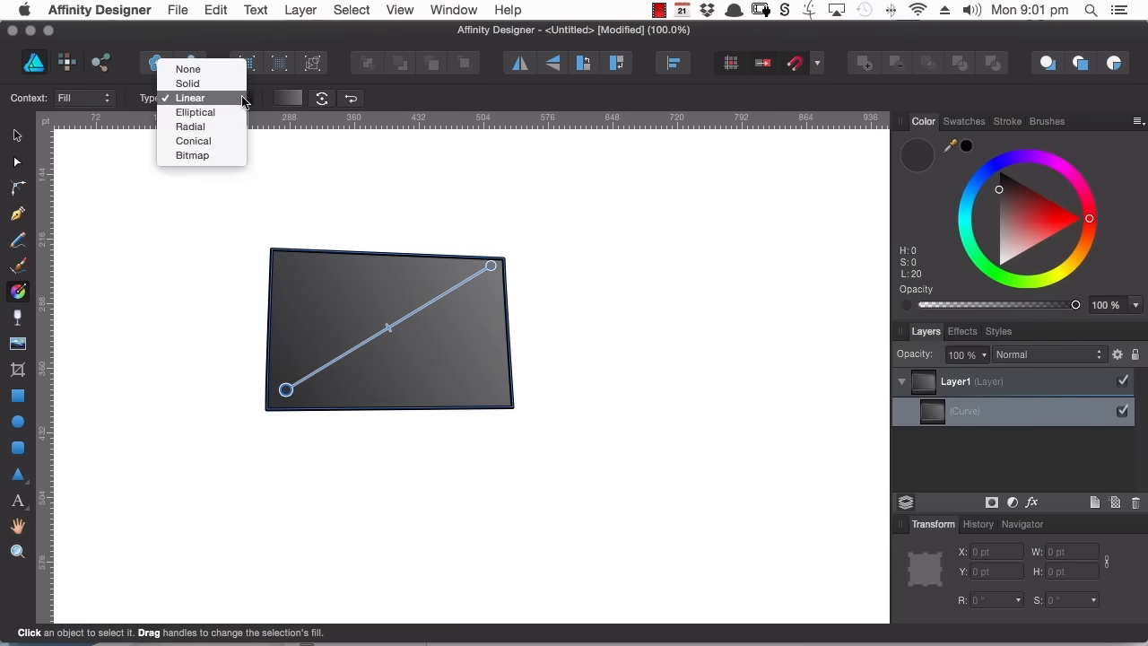
pyautogui.click(215, 156)
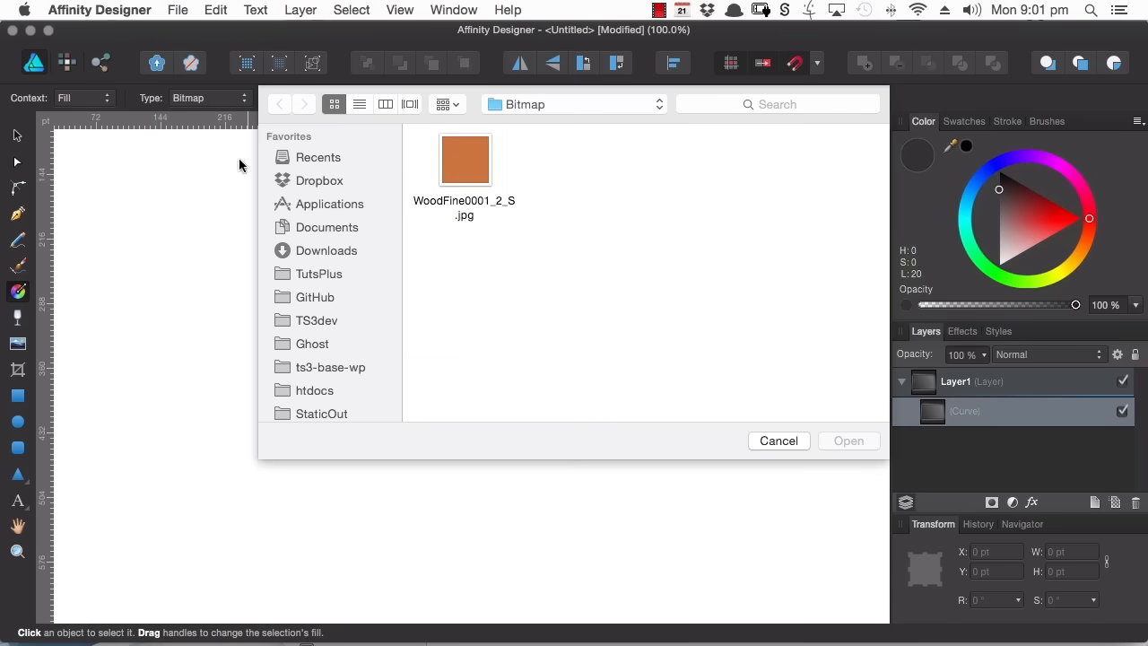
pyautogui.click(464, 161)
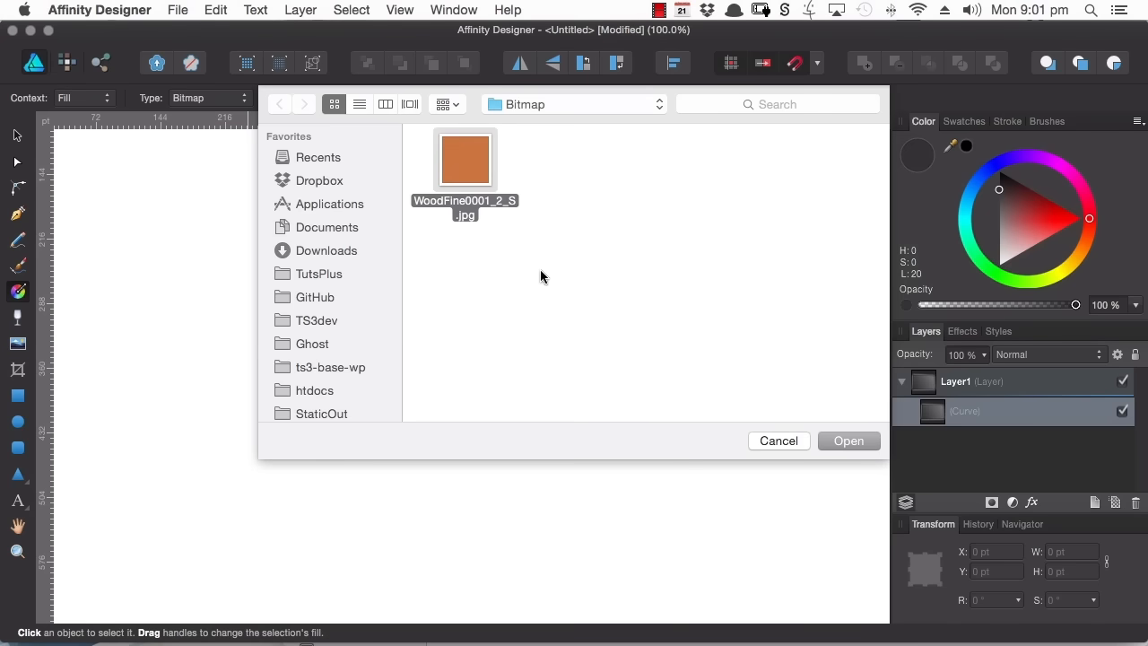
pyautogui.click(848, 441)
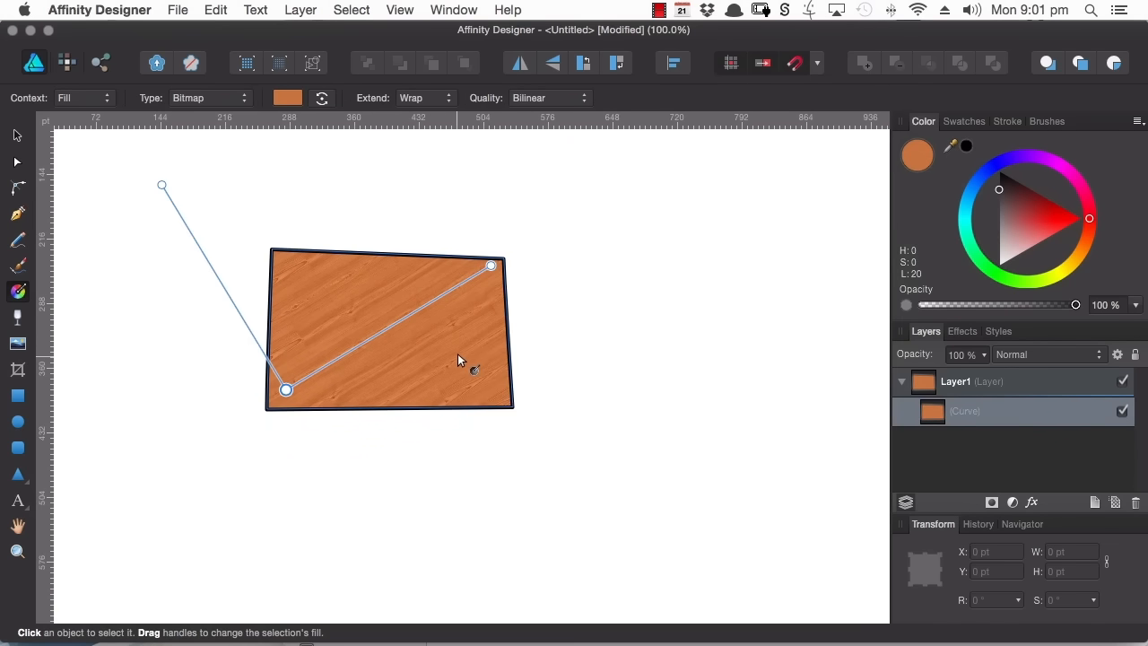
# Step: Reposition, rotate and scale the wood bitmap fill with its handles so the grain runs nearly horizontally across the shape
pyautogui.press('z')
pyautogui.moveTo(343, 323); pyautogui.dragTo(487, 333)
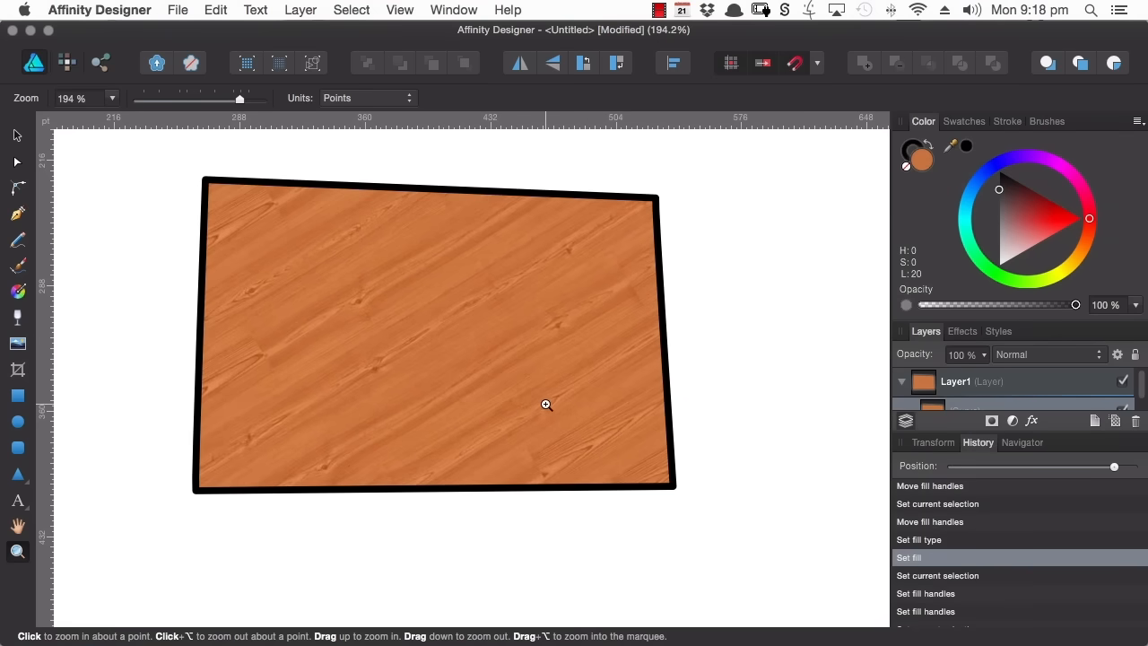
pyautogui.click(18, 291)
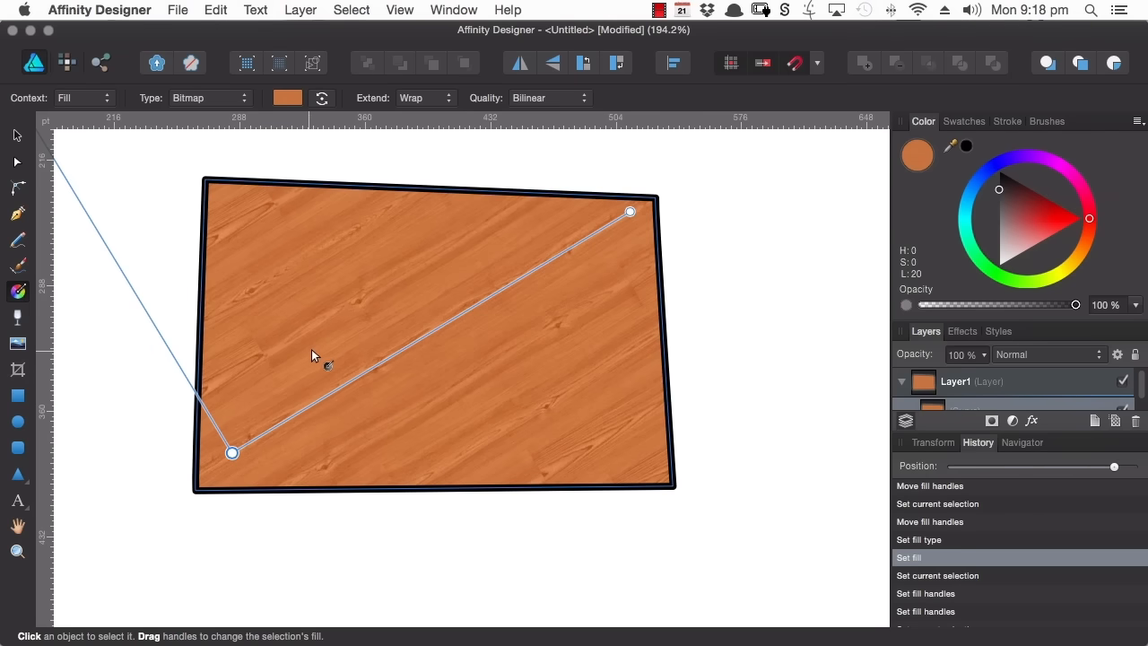
pyautogui.moveTo(260, 316); pyautogui.dragTo(458, 378)
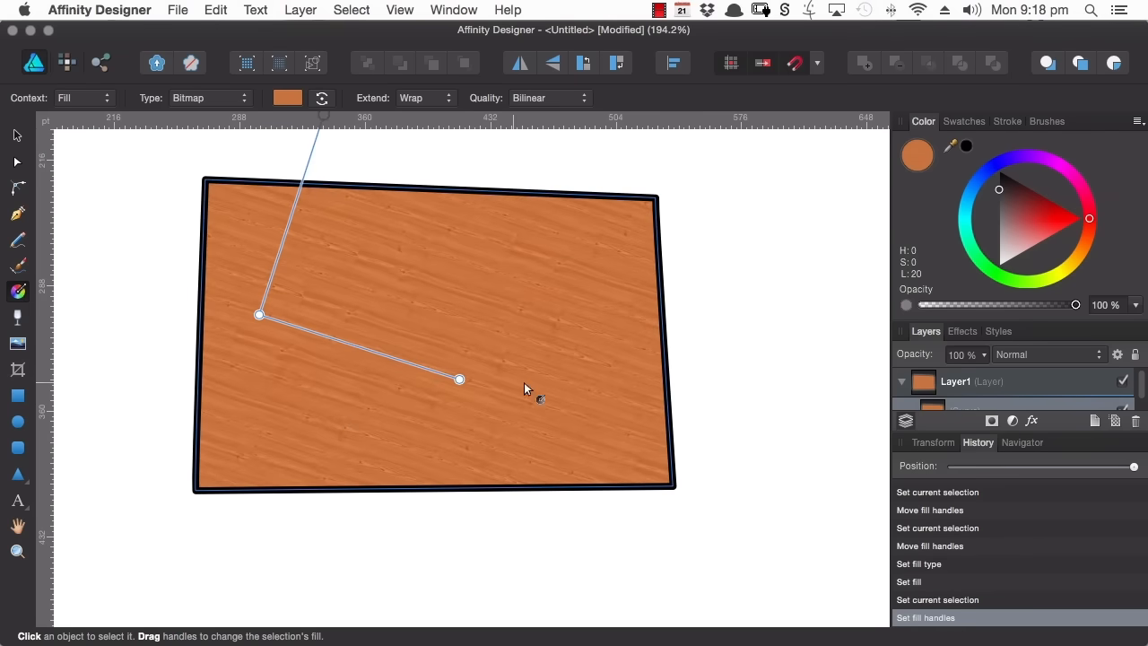
pyautogui.moveTo(335, 404); pyautogui.dragTo(562, 421)
pyautogui.click(440, 407)
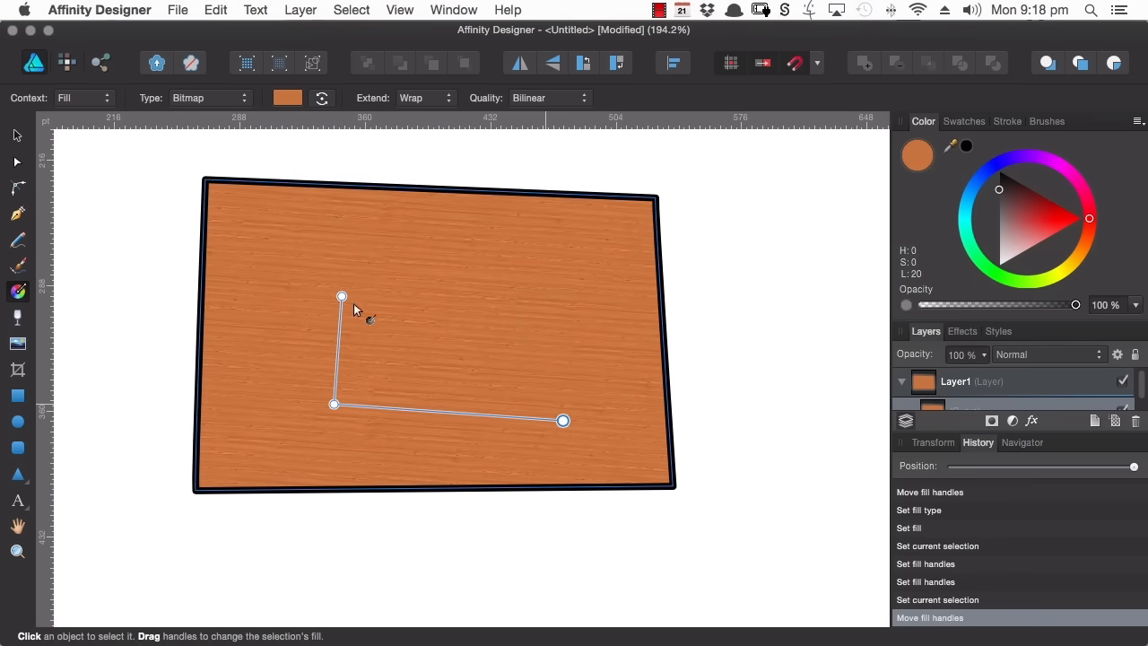
pyautogui.moveTo(342, 296); pyautogui.dragTo(332, 255)
pyautogui.moveTo(563, 401); pyautogui.dragTo(478, 400)
pyautogui.moveTo(328, 258)
pyautogui.mouseDown()
pyautogui.moveTo(325, 283)
pyautogui.moveTo(329, 261)
pyautogui.mouseUp()
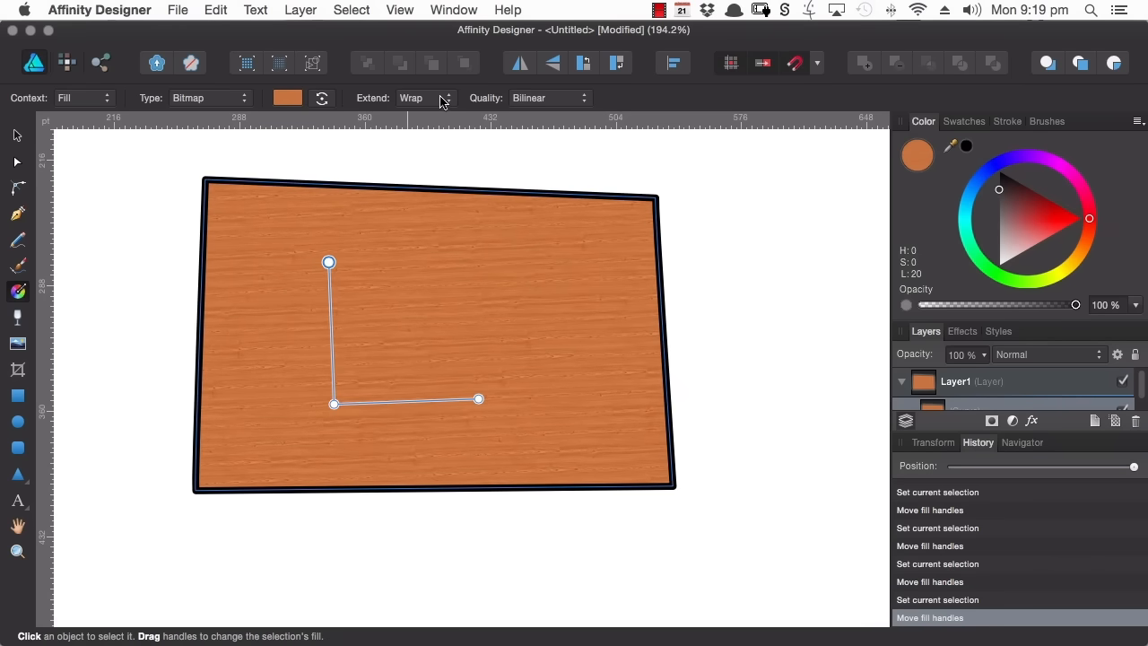
# Step: Try the Mirror extend mode on the wood bitmap fill and set Extend to Repeat
pyautogui.click(430, 103)
pyautogui.click(418, 112)
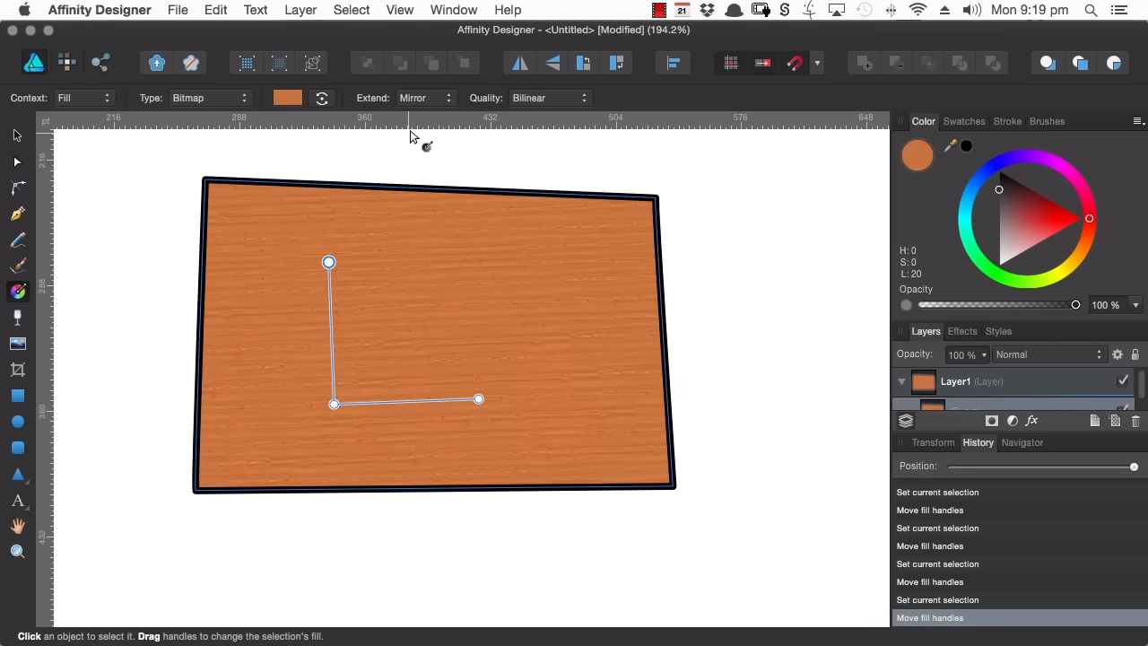
pyautogui.click(417, 101)
pyautogui.click(422, 114)
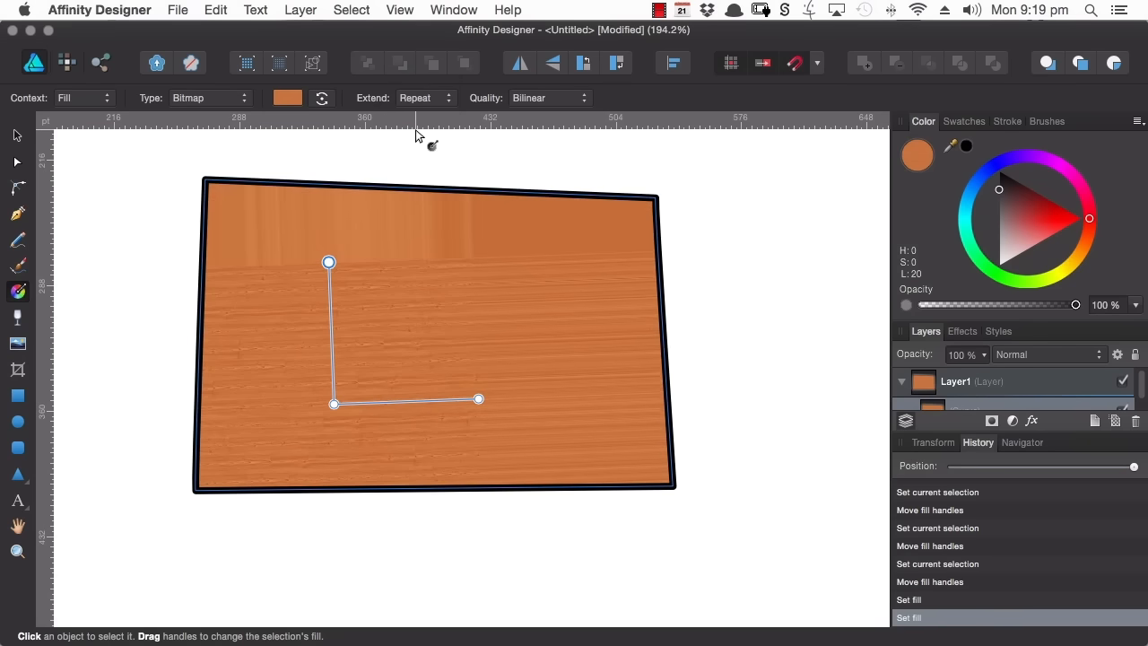
# Step: Set the bitmap fill's Extend to Zero, then centre and enlarge the wood image so it covers the whole shape
pyautogui.click(430, 101)
pyautogui.click(417, 113)
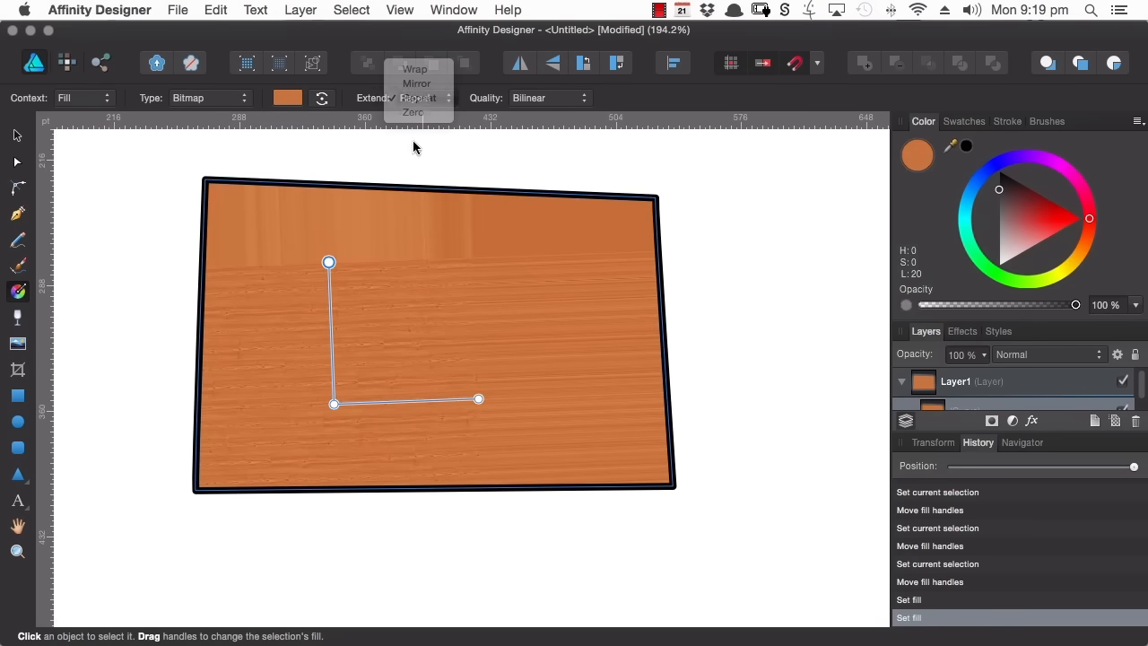
pyautogui.moveTo(334, 404); pyautogui.dragTo(406, 334)
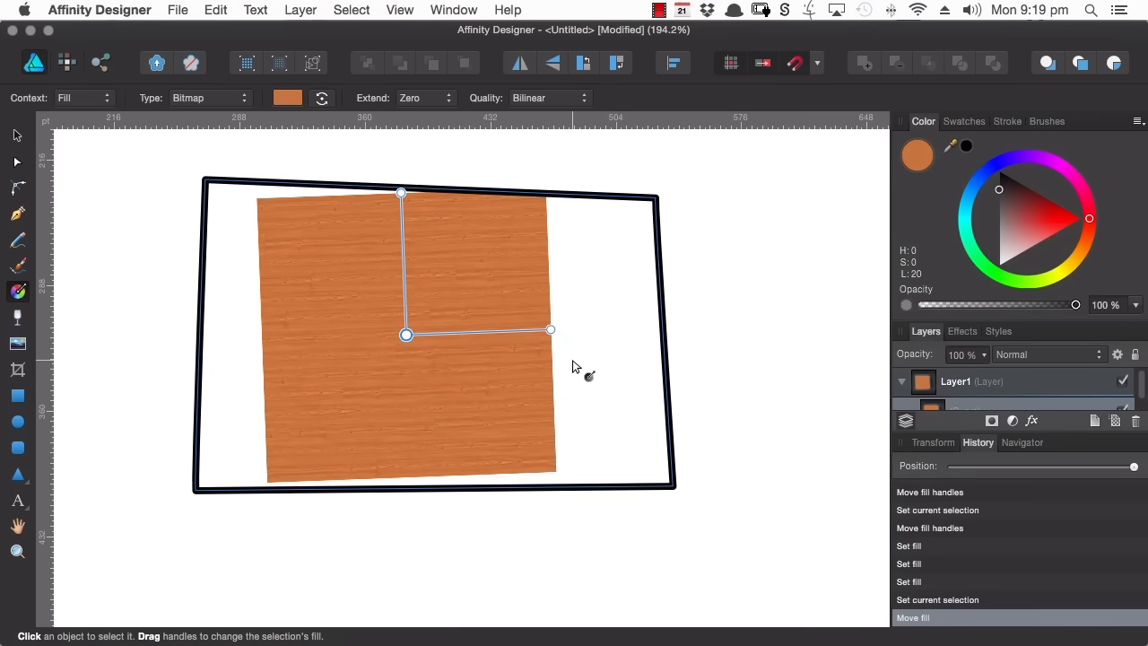
pyautogui.moveTo(551, 330); pyautogui.dragTo(692, 336)
pyautogui.moveTo(407, 192); pyautogui.dragTo(402, 159)
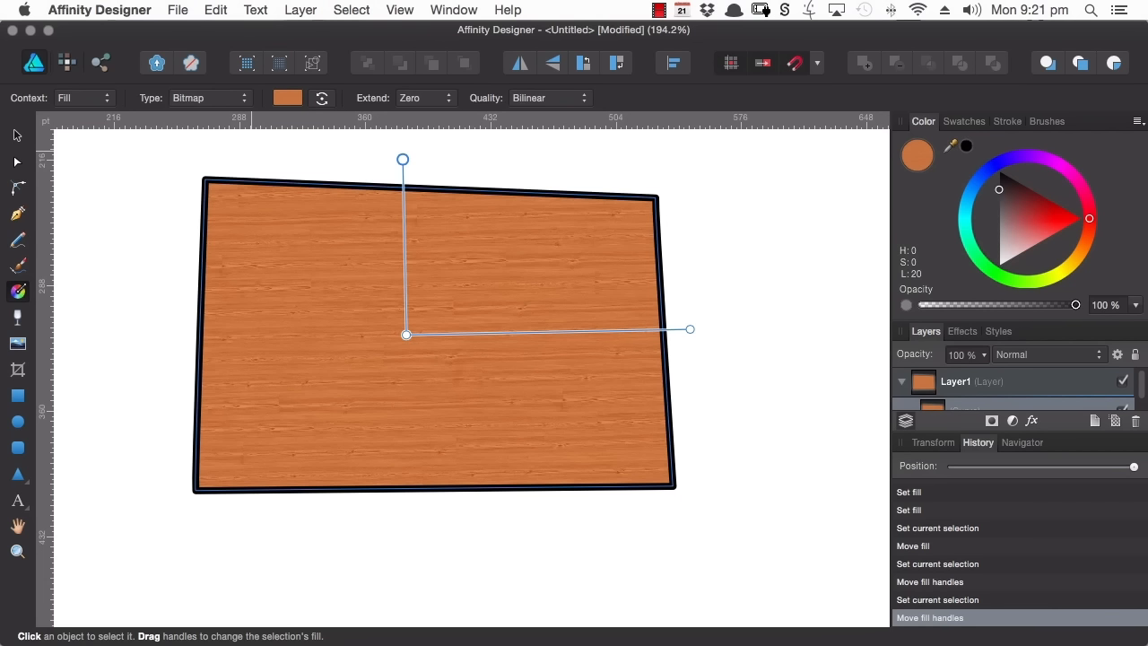
# Step: Replace the shape's wood fill with a solid tan (H 37, S 36, L 65) and raise its noise to about halfway
pyautogui.click(16, 134)
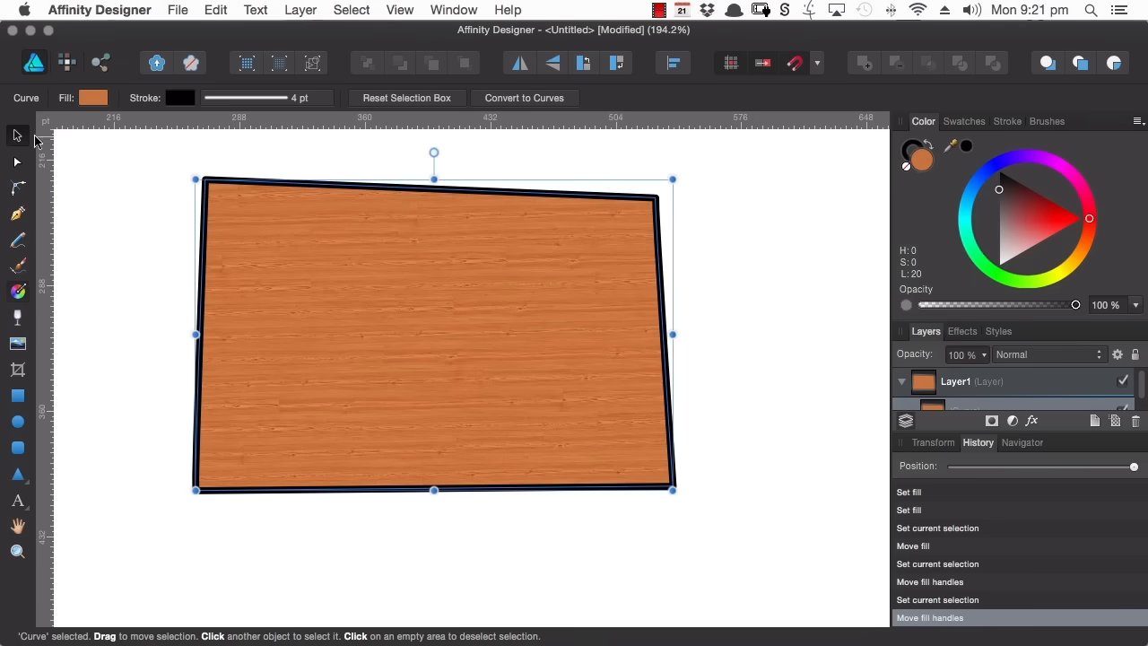
pyautogui.click(94, 97)
pyautogui.moveTo(141, 230); pyautogui.dragTo(200, 297)
pyautogui.moveTo(180, 256); pyautogui.dragTo(130, 256)
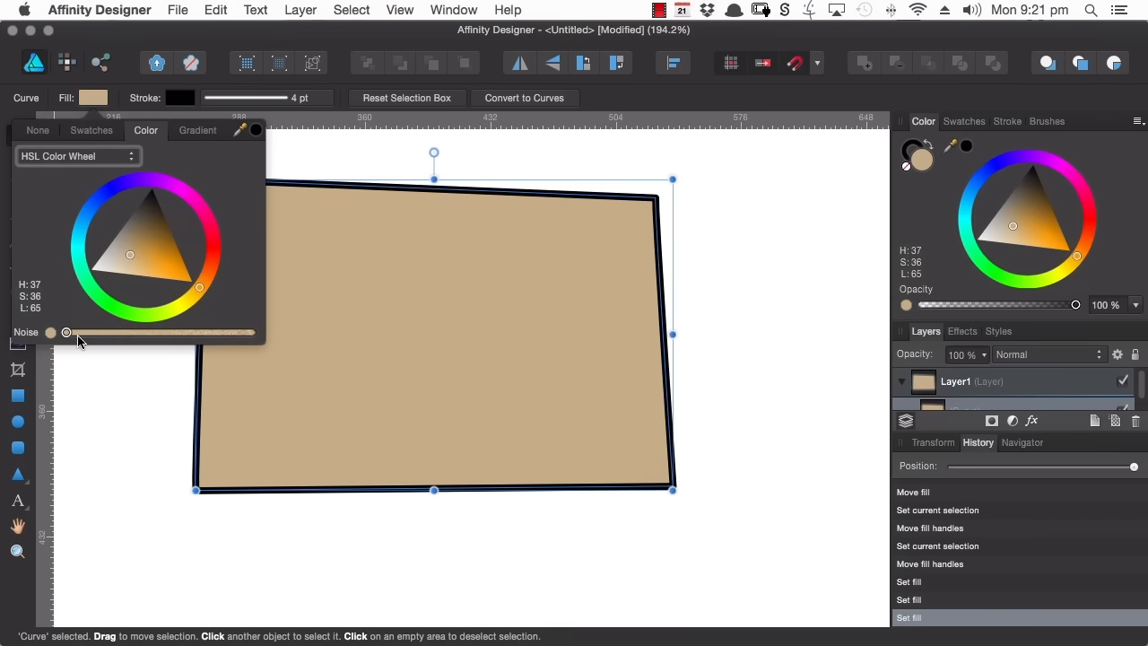
pyautogui.moveTo(67, 331); pyautogui.dragTo(154, 333)
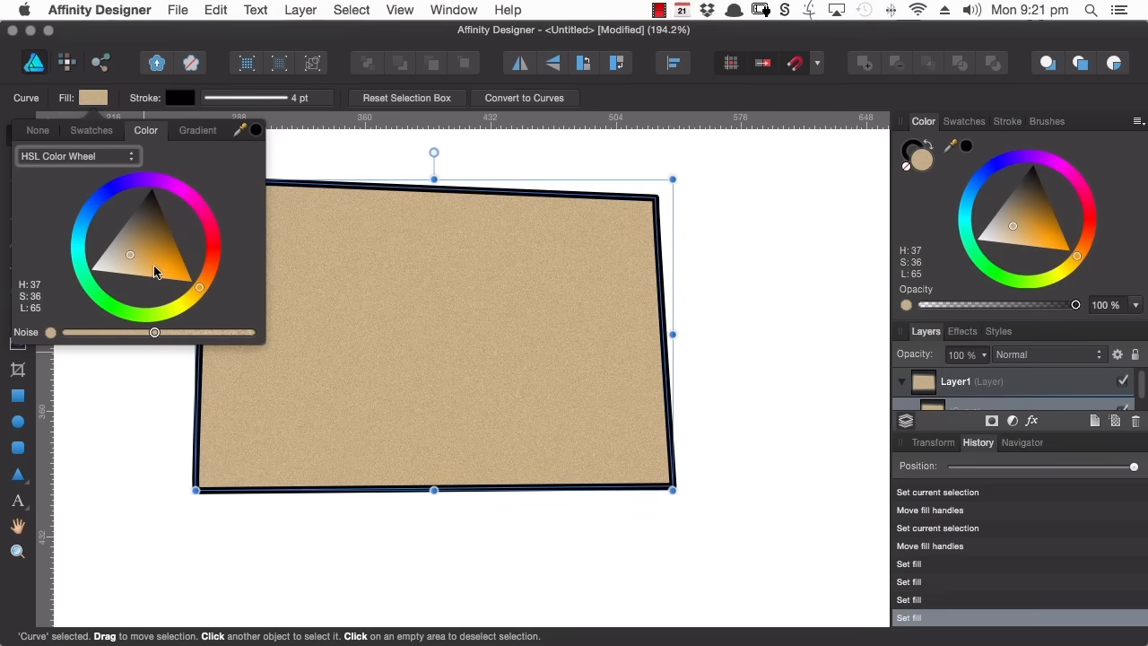
# Step: Examine the noise texture of the tan fill up close
pyautogui.press('z')
pyautogui.click(349, 359)
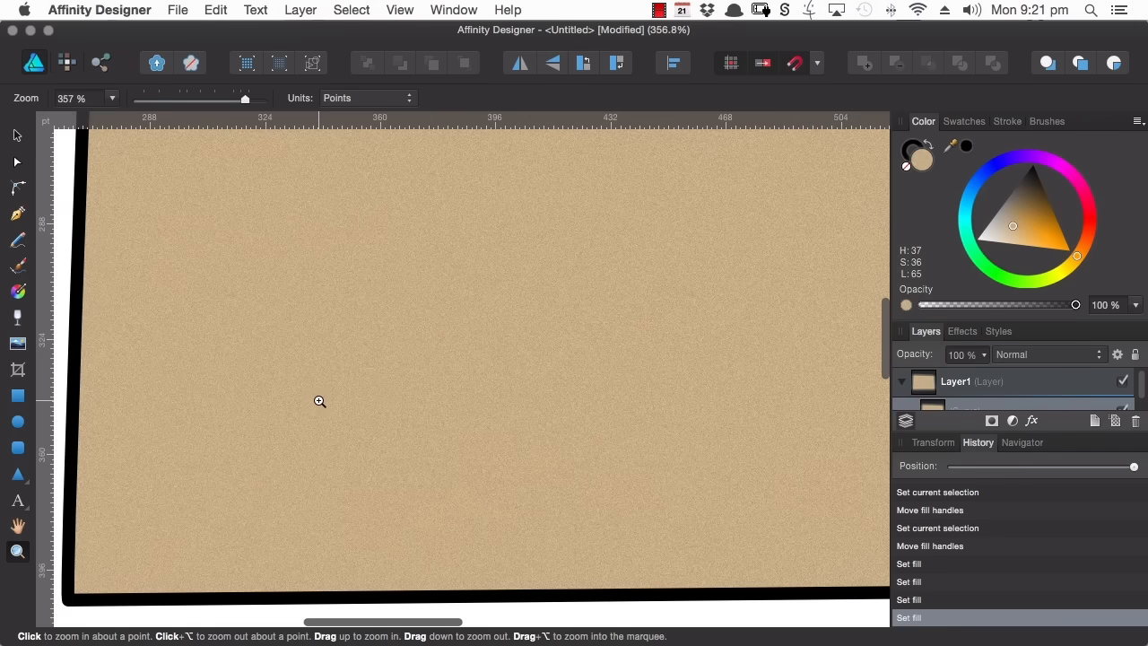
pyautogui.click(318, 400)
pyautogui.click(336, 433)
pyautogui.moveTo(456, 396); pyautogui.dragTo(463, 394)
pyautogui.moveTo(295, 410); pyautogui.dragTo(482, 376)
pyautogui.moveTo(616, 322); pyautogui.dragTo(309, 405)
pyautogui.moveTo(593, 364); pyautogui.dragTo(261, 415)
pyautogui.moveTo(538, 369); pyautogui.dragTo(287, 422)
pyautogui.moveTo(587, 369); pyautogui.dragTo(382, 411)
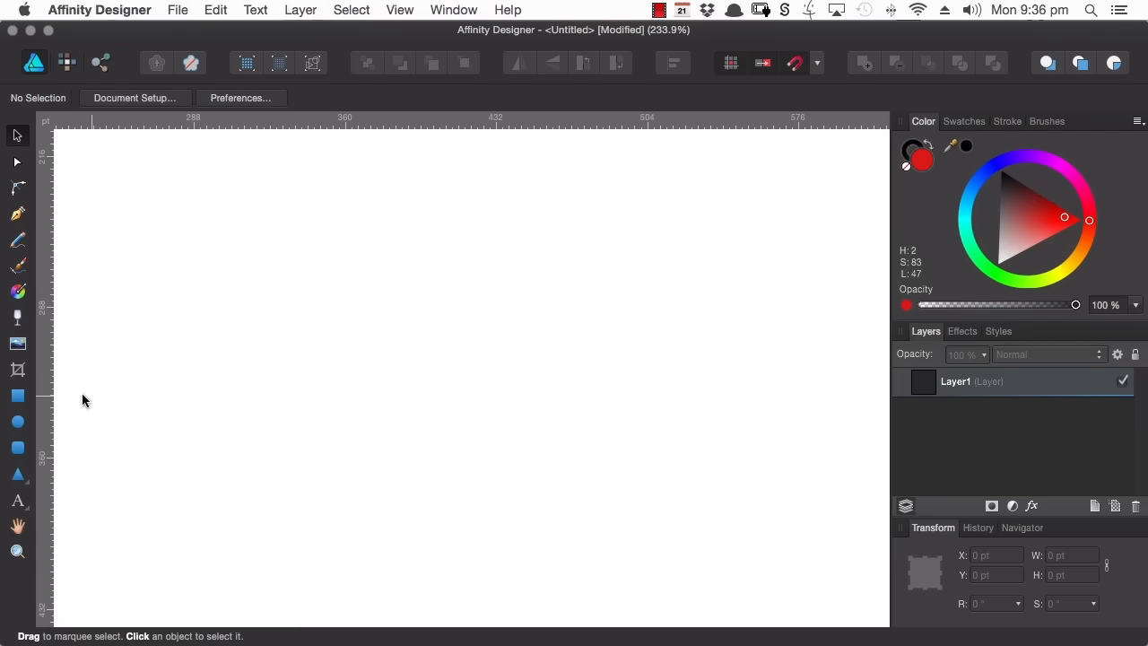
# Step: Draw a rectangle about 225 × 149 pt on the blank canvas and review its stroke's swatch, colour and gradient options
pyautogui.click(18, 396)
pyautogui.moveTo(179, 233)
pyautogui.mouseDown()
pyautogui.moveTo(305, 457)
pyautogui.moveTo(609, 515)
pyautogui.moveTo(653, 546)
pyautogui.mouseUp()
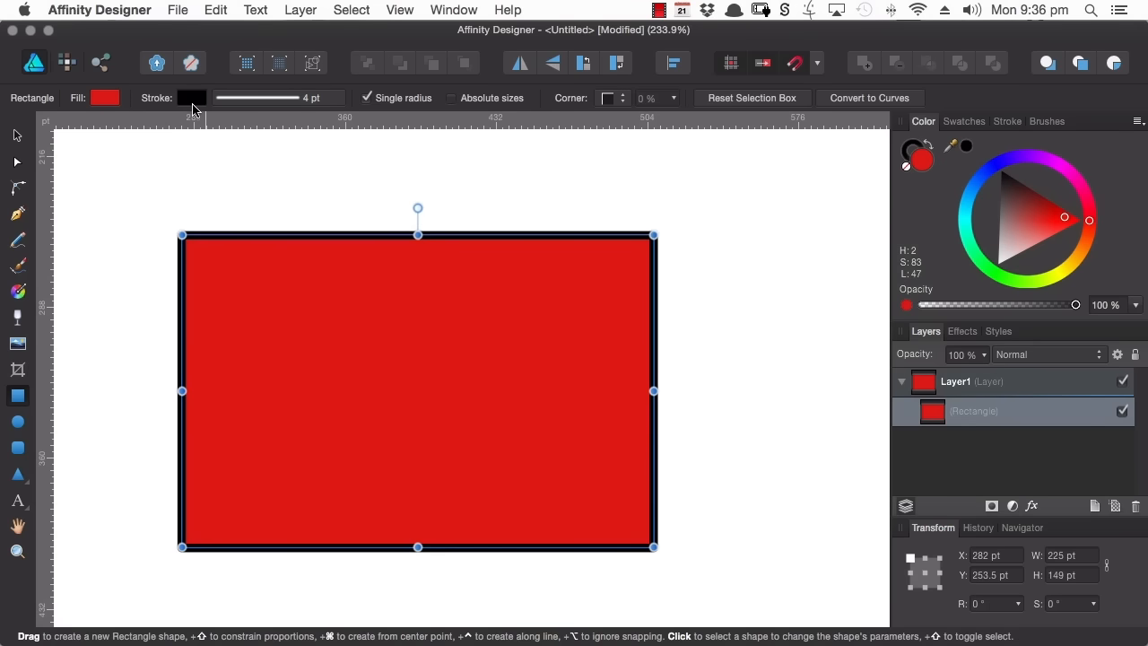
pyautogui.click(193, 98)
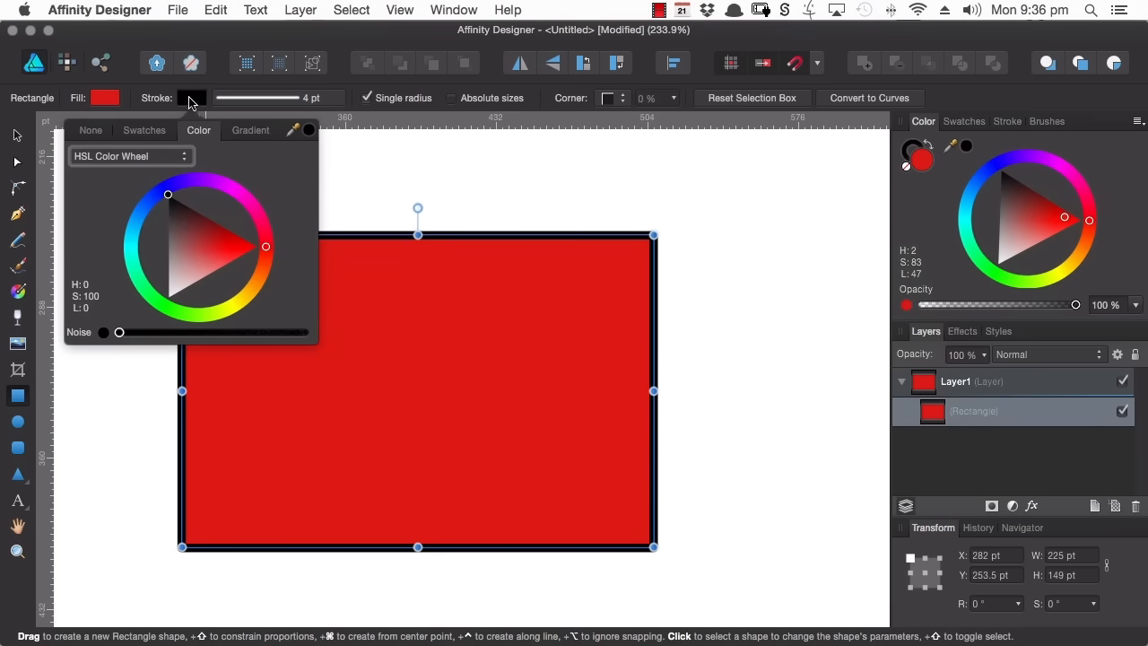
pyautogui.click(139, 134)
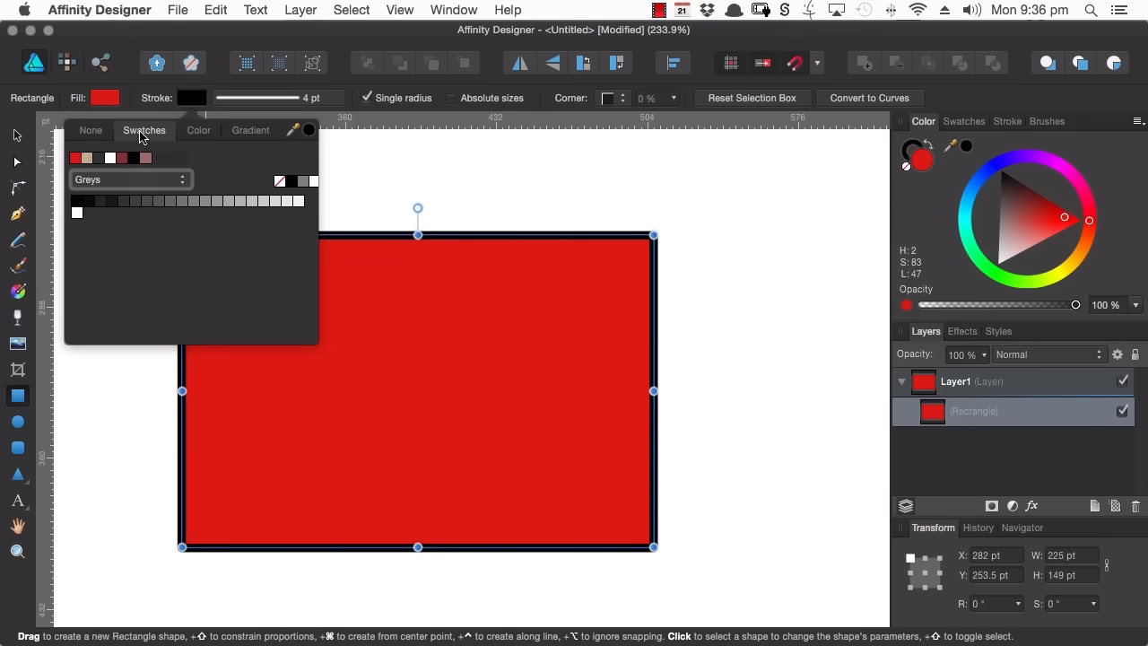
pyautogui.click(199, 135)
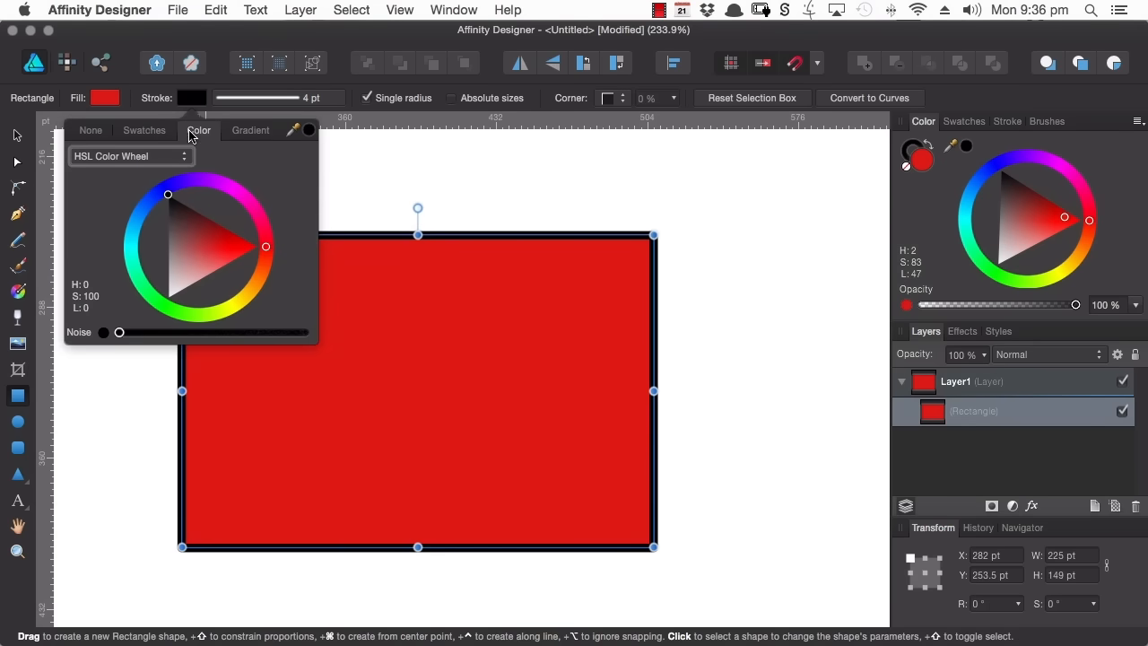
pyautogui.click(249, 134)
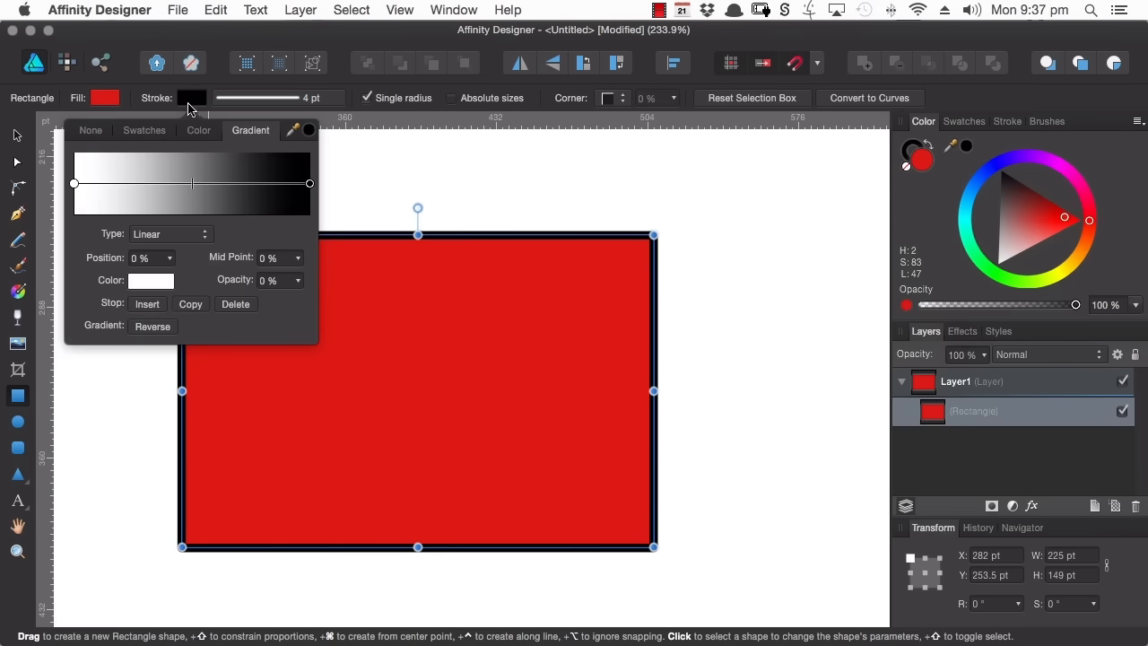
pyautogui.click(191, 101)
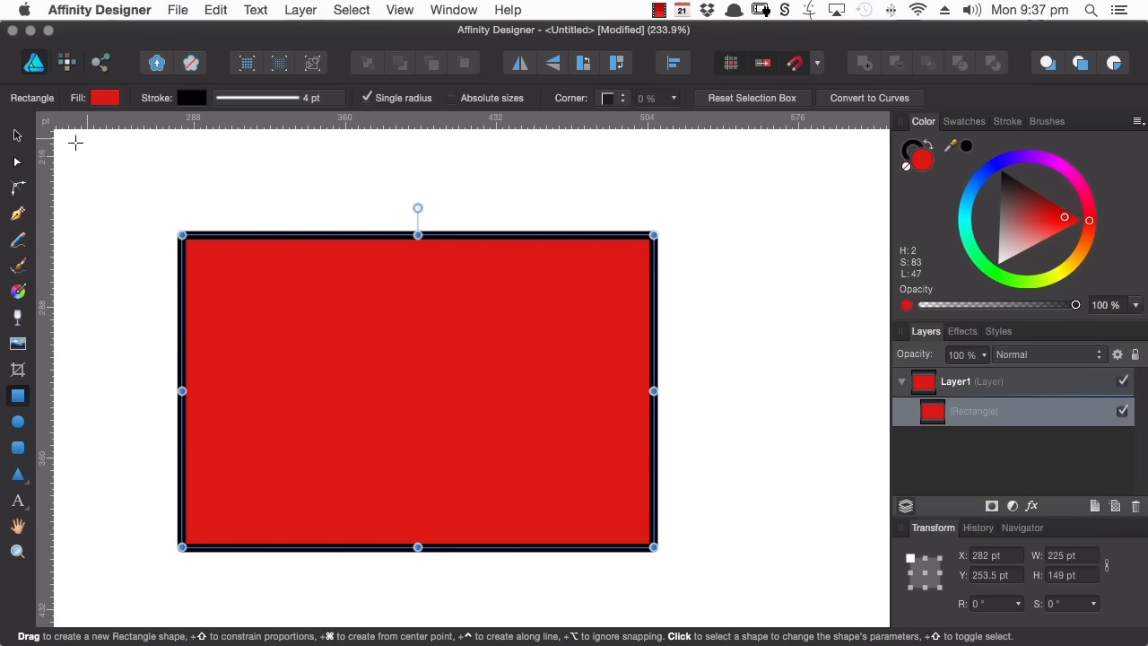
pyautogui.click(18, 137)
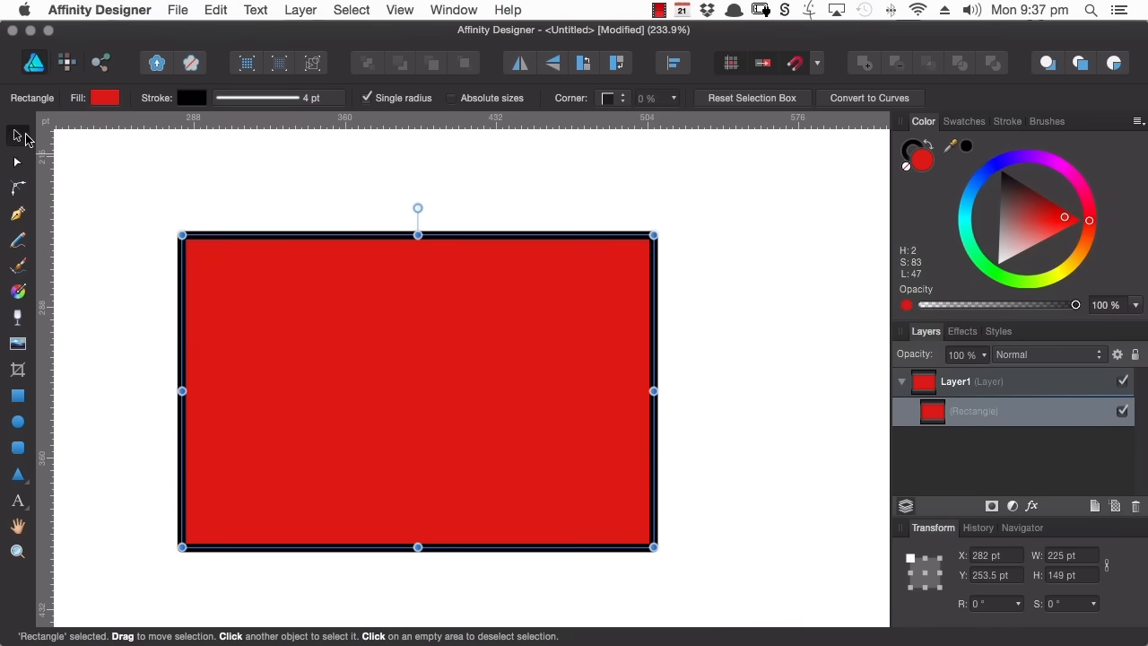
pyautogui.click(18, 164)
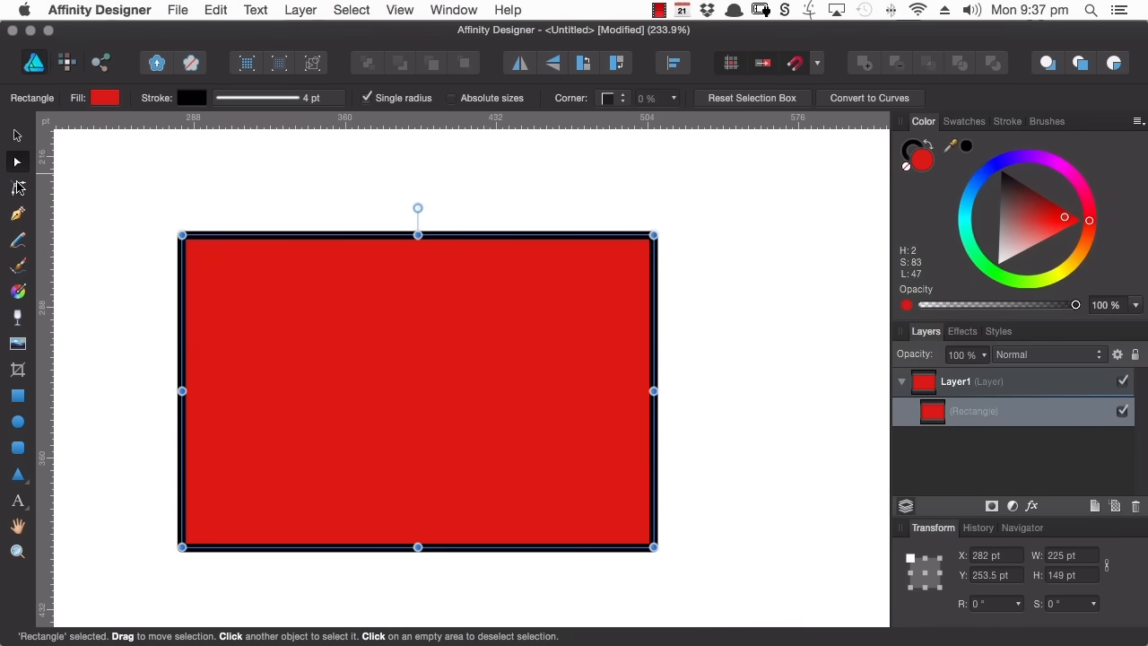
pyautogui.click(23, 212)
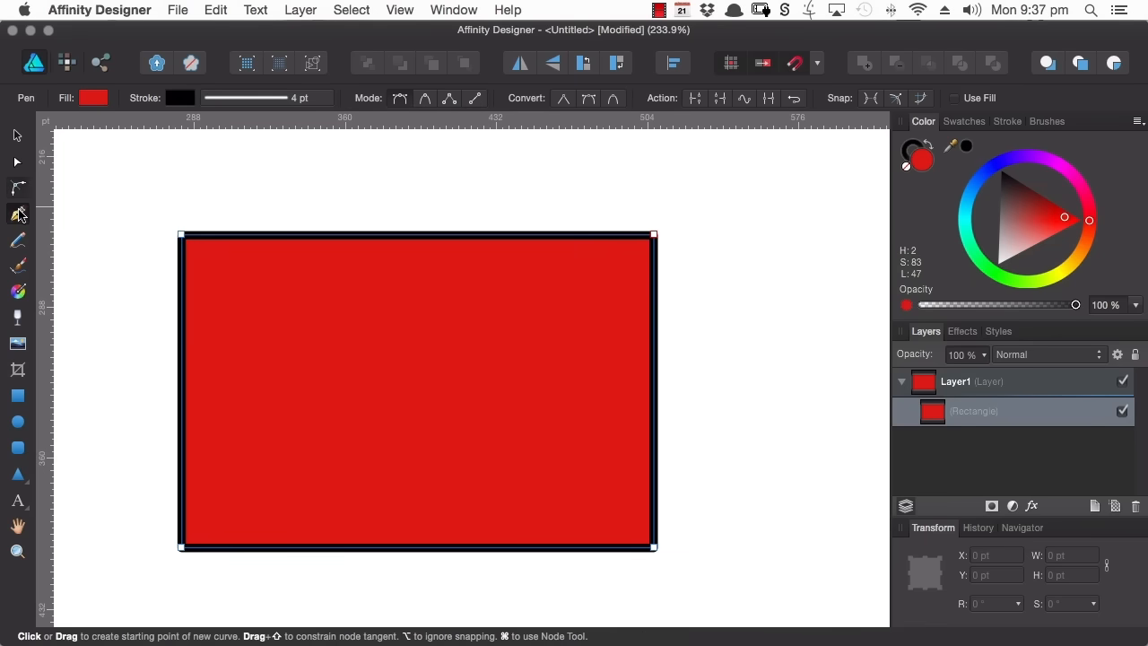
pyautogui.click(19, 396)
pyautogui.click(17, 421)
pyautogui.click(18, 448)
pyautogui.click(18, 474)
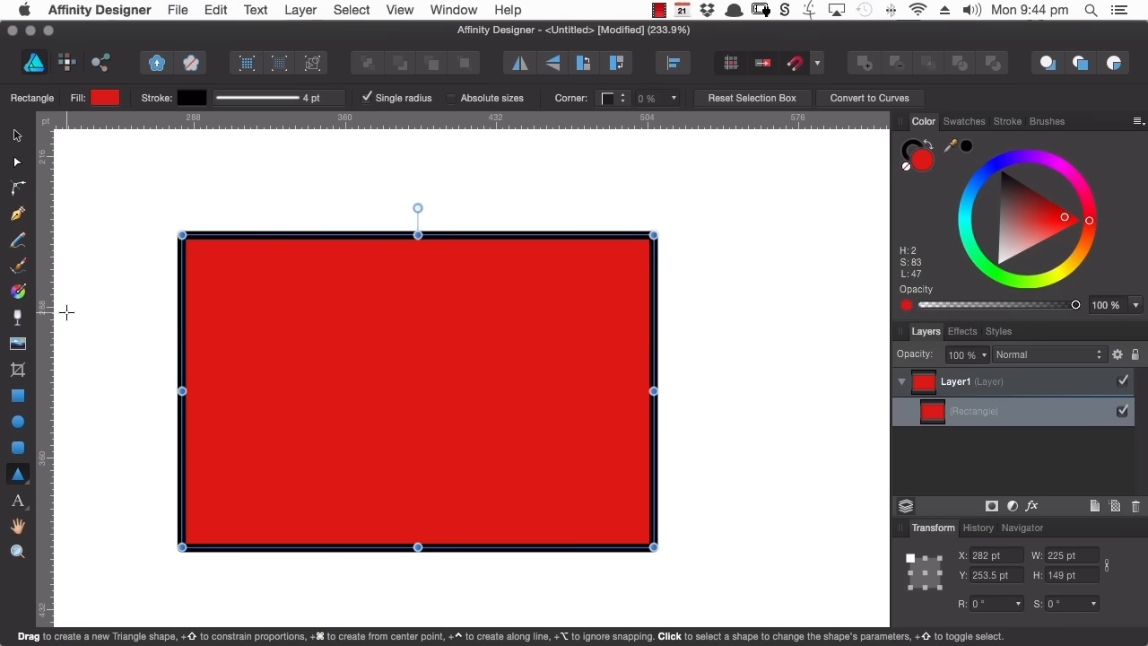
# Step: Use the Fill tool in Stroke context to colour the rectangle's stroke dark red (H 0, S 83, L 36)
pyautogui.click(17, 292)
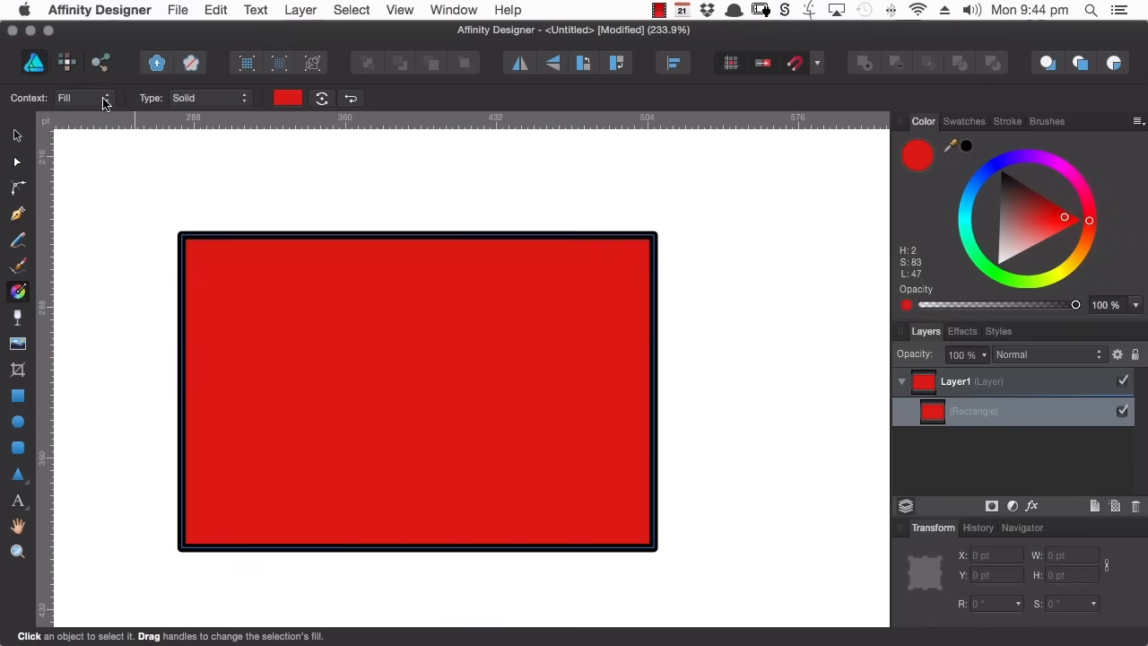
pyautogui.click(103, 99)
pyautogui.click(87, 115)
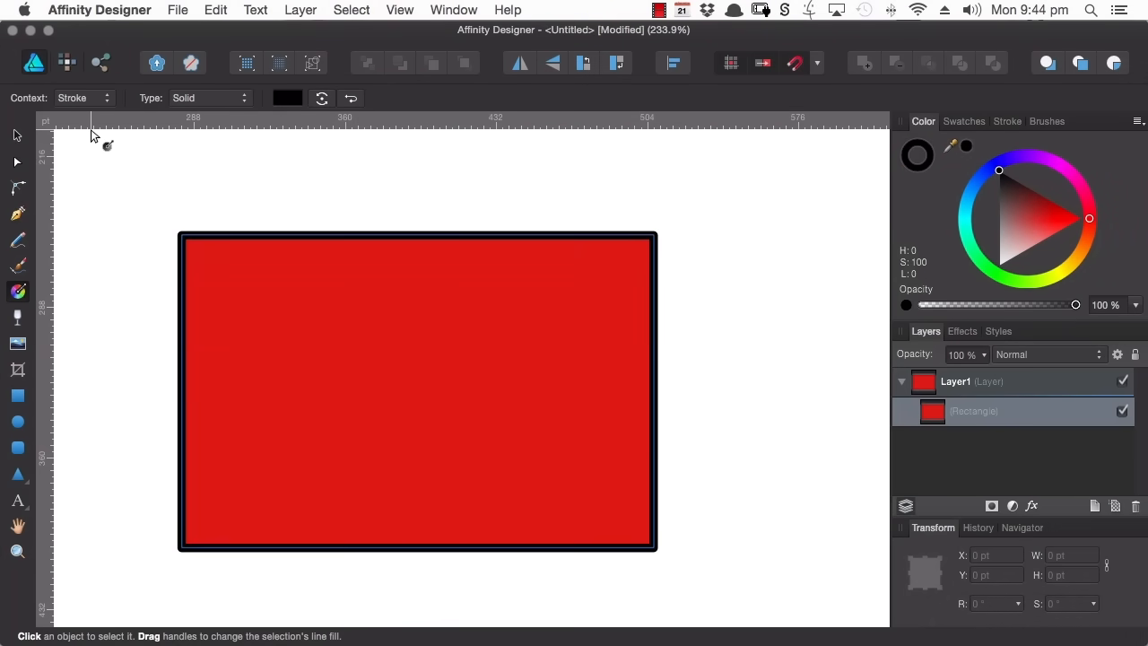
pyautogui.click(289, 100)
pyautogui.moveTo(293, 204)
pyautogui.mouseDown()
pyautogui.moveTo(295, 243)
pyautogui.moveTo(270, 277)
pyautogui.moveTo(318, 233)
pyautogui.mouseUp()
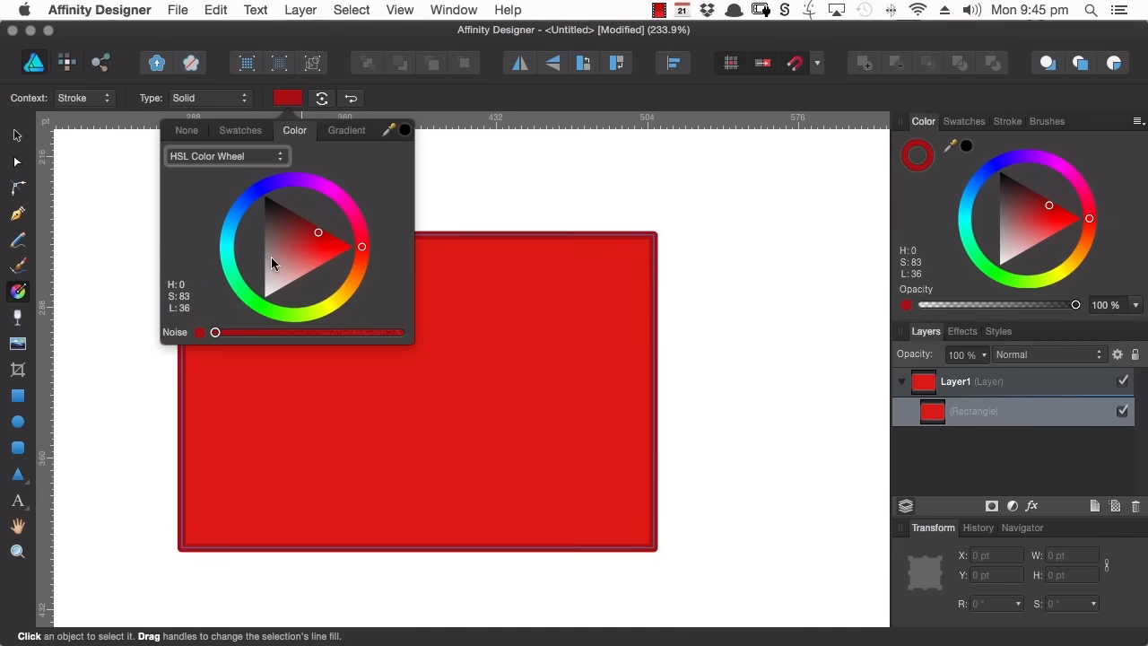
pyautogui.click(291, 100)
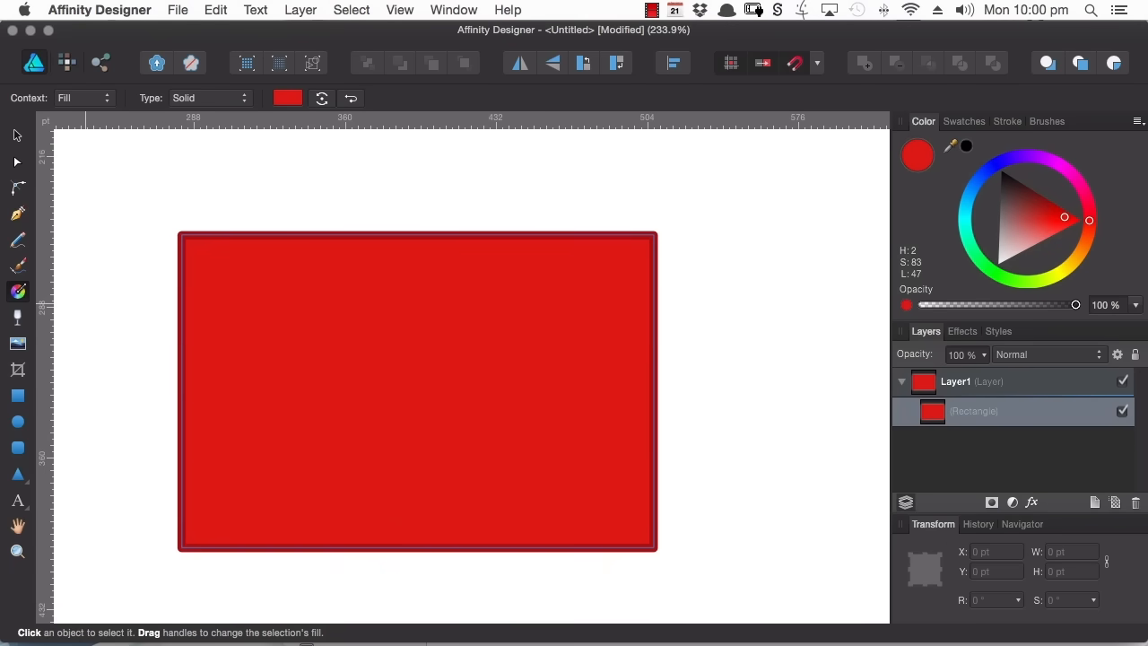
# Step: Try the dashed and textured line styles on the rectangle's stroke
pyautogui.click(18, 136)
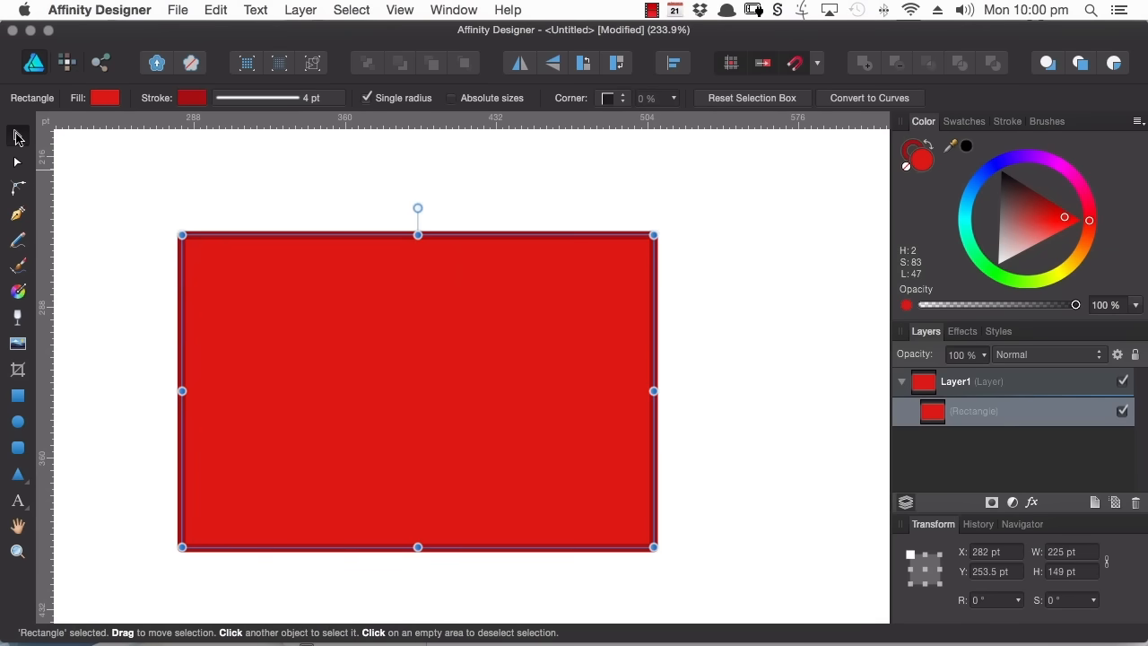
pyautogui.click(329, 100)
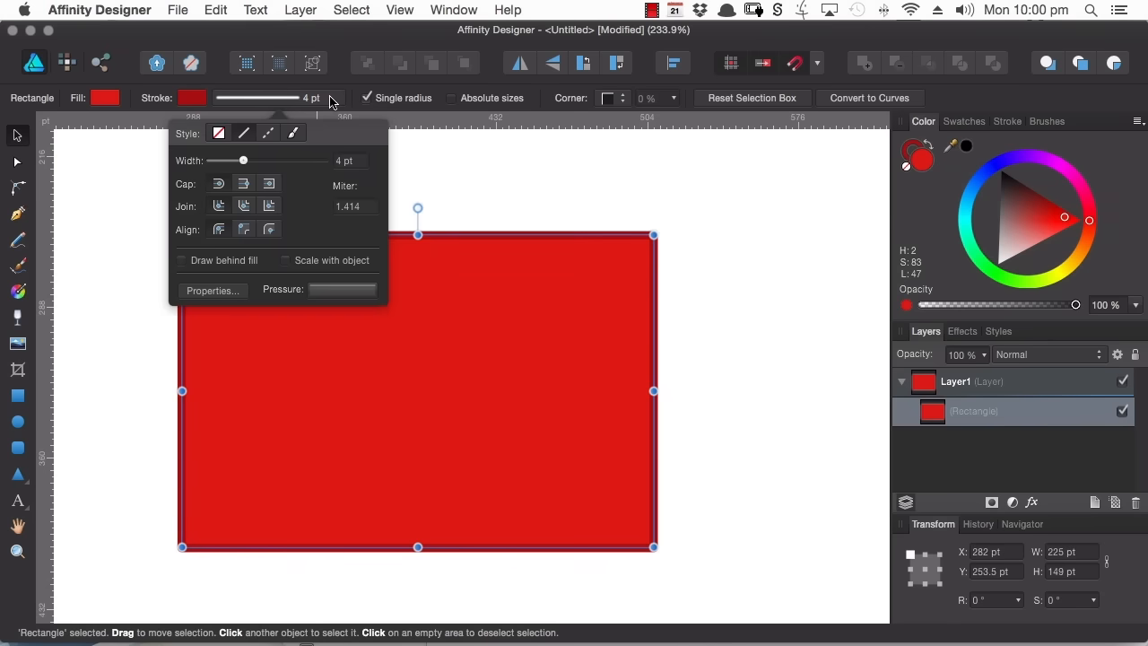
pyautogui.click(1008, 124)
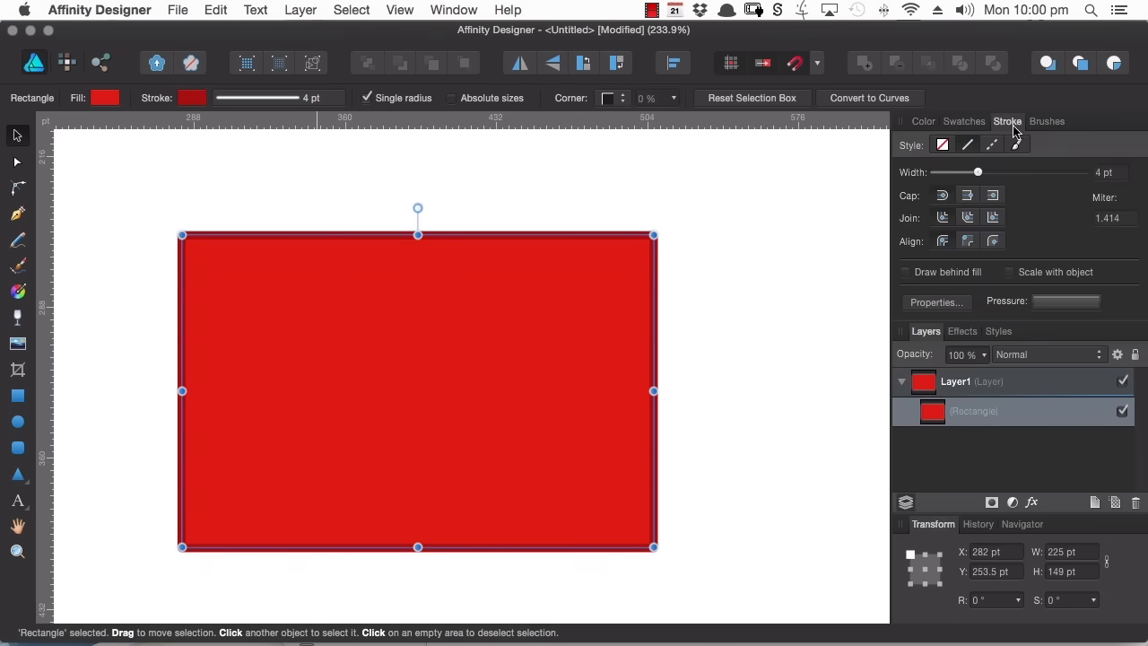
pyautogui.click(324, 99)
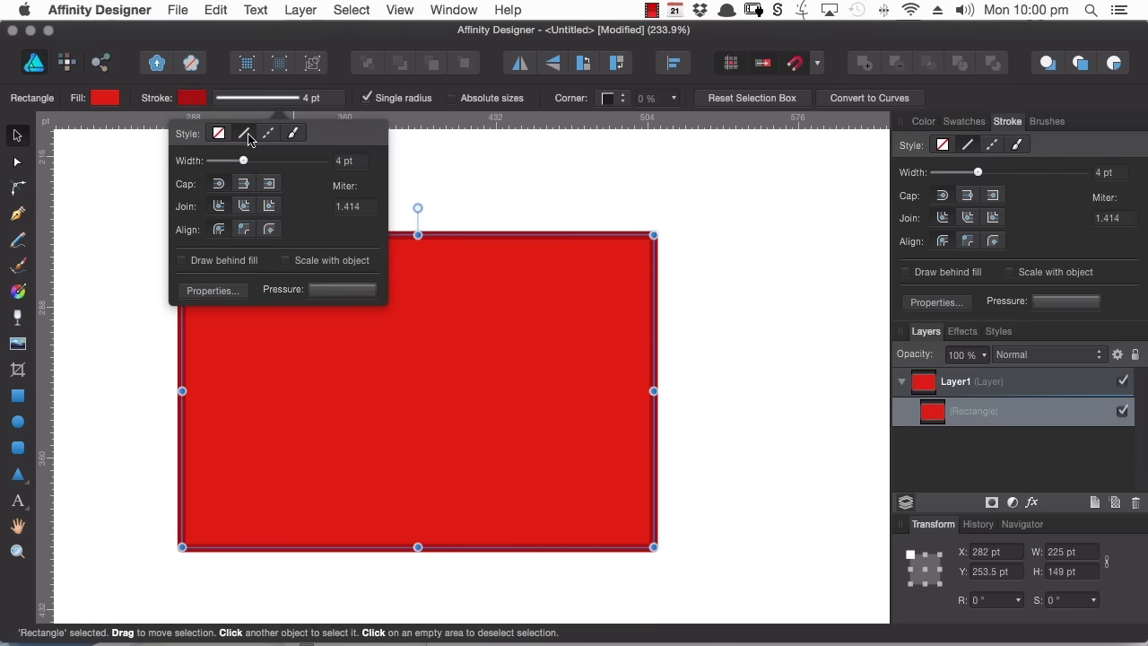
pyautogui.click(268, 134)
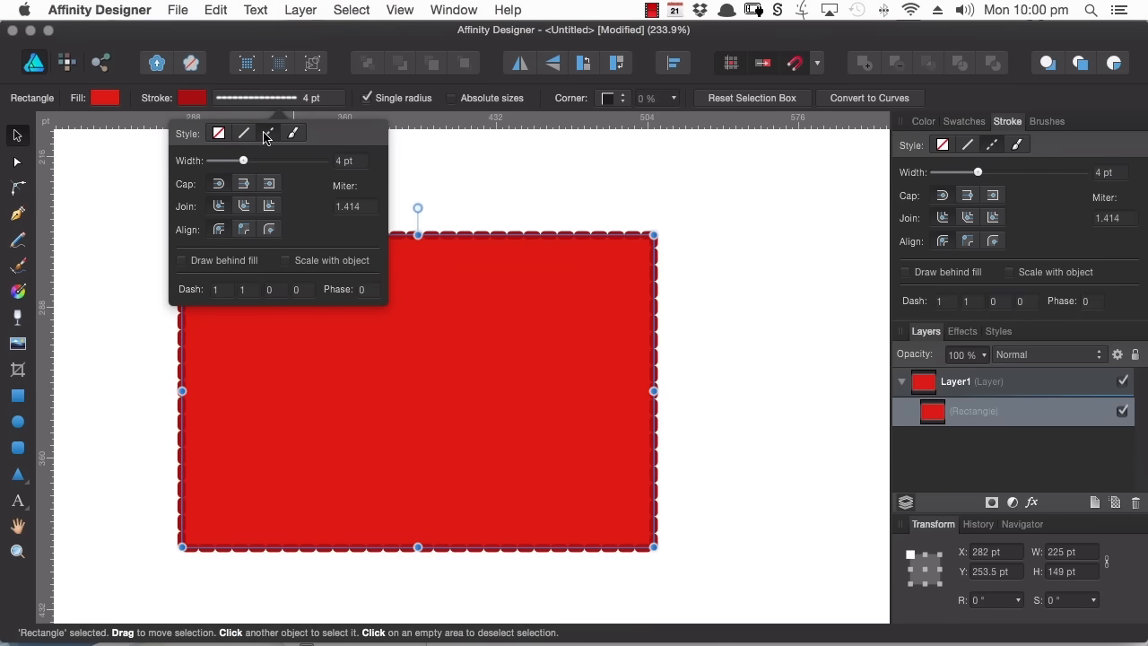
pyautogui.click(295, 135)
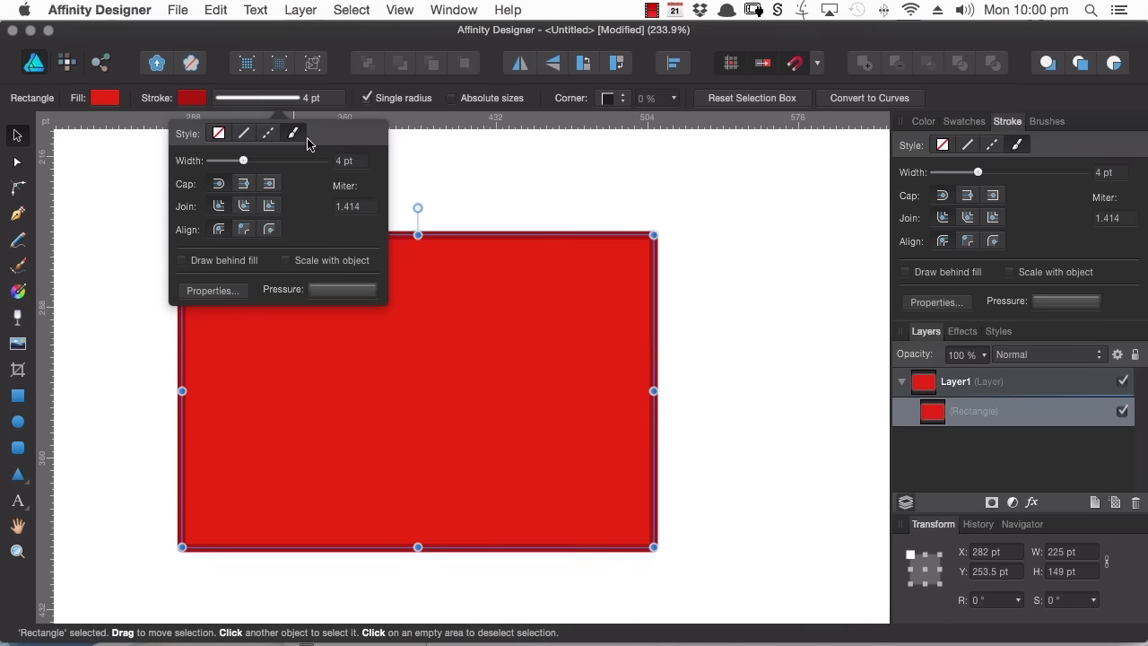
# Step: Try several brushes from the Textured category on the rectangle's stroke
pyautogui.click(1047, 121)
pyautogui.click(985, 238)
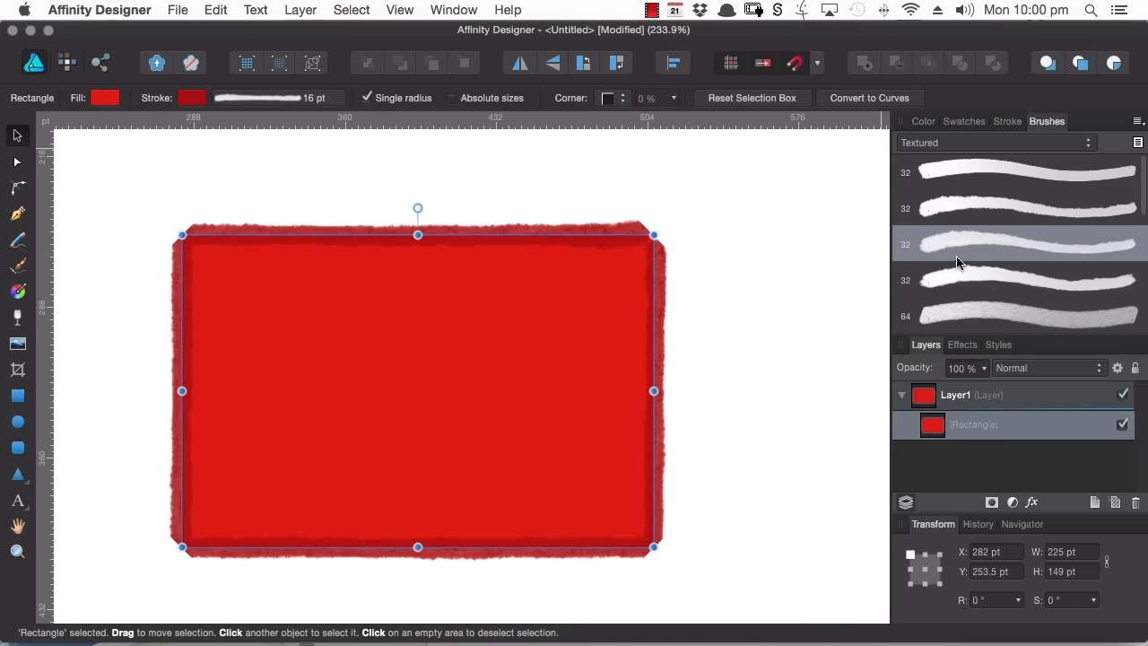
pyautogui.click(970, 209)
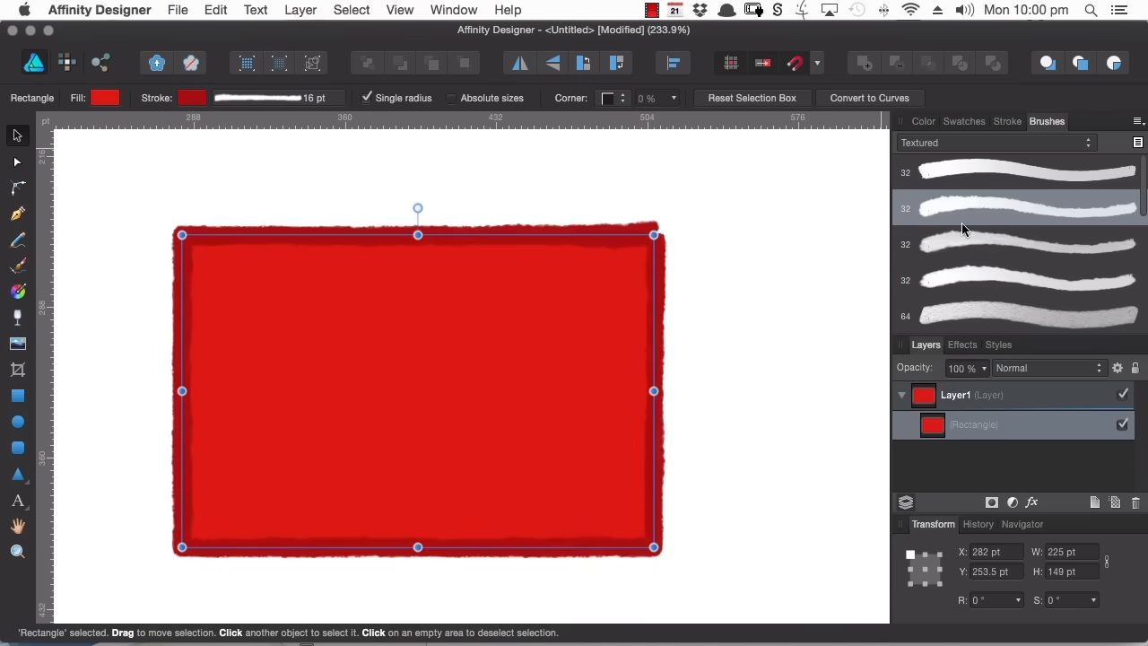
pyautogui.click(960, 287)
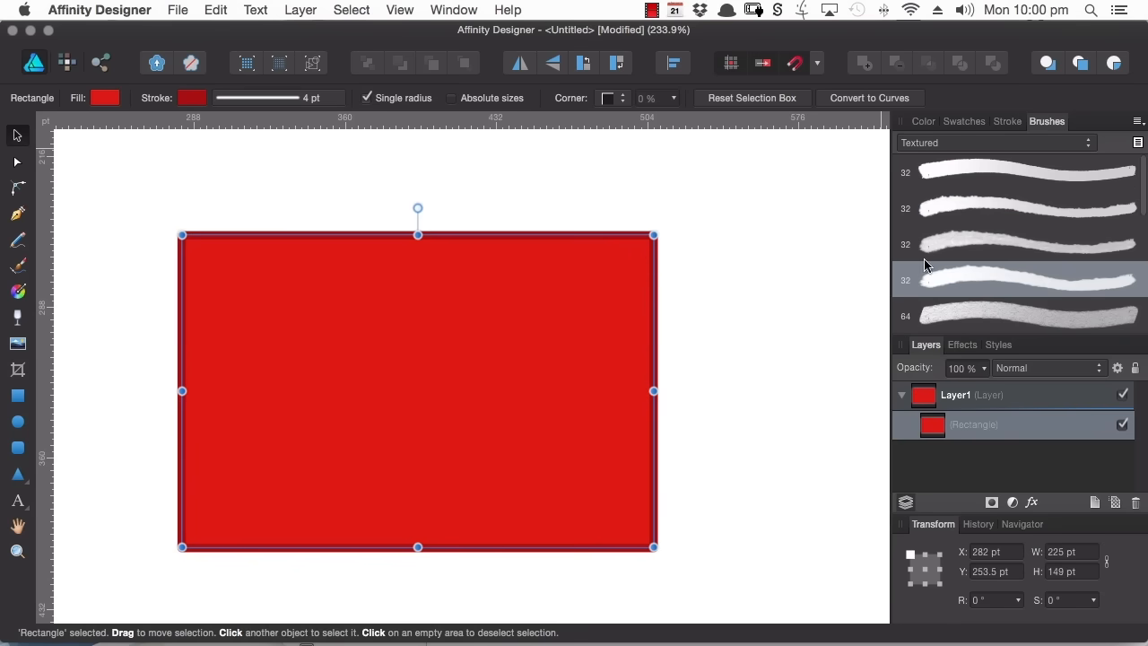
# Step: Try the stroke's width, cap and align options, and switch Draw behind fill on and off again
pyautogui.click(325, 96)
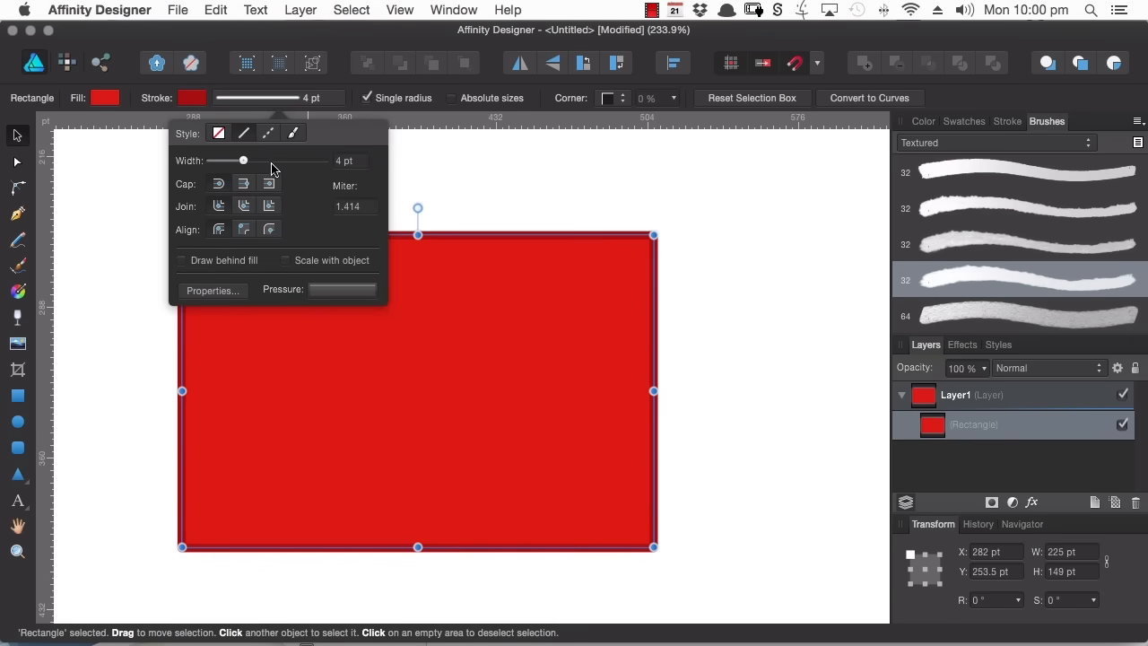
pyautogui.moveTo(244, 162)
pyautogui.mouseDown()
pyautogui.moveTo(259, 162)
pyautogui.moveTo(243, 165)
pyautogui.mouseUp()
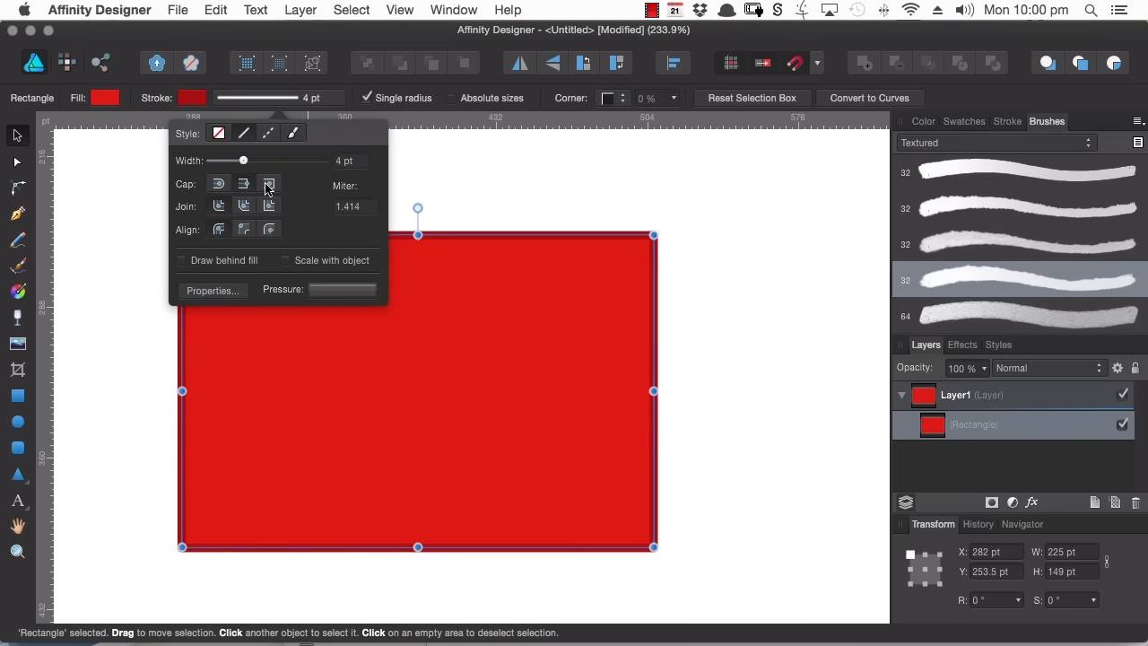
pyautogui.click(269, 230)
pyautogui.click(219, 184)
pyautogui.click(219, 229)
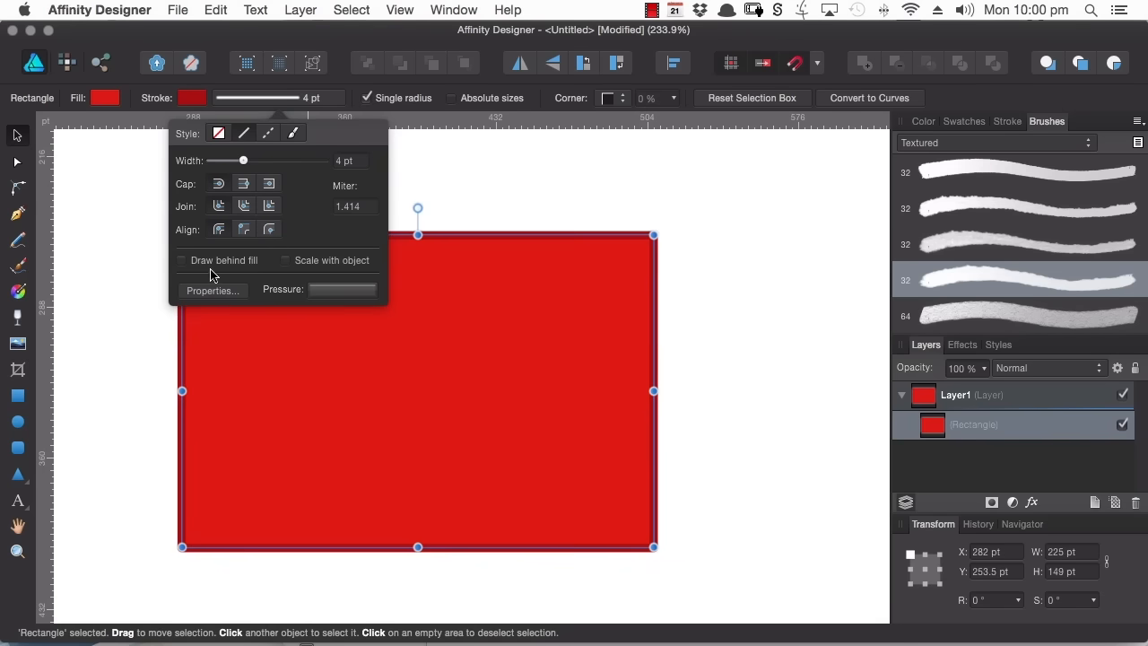
pyautogui.click(182, 260)
pyautogui.click(182, 260)
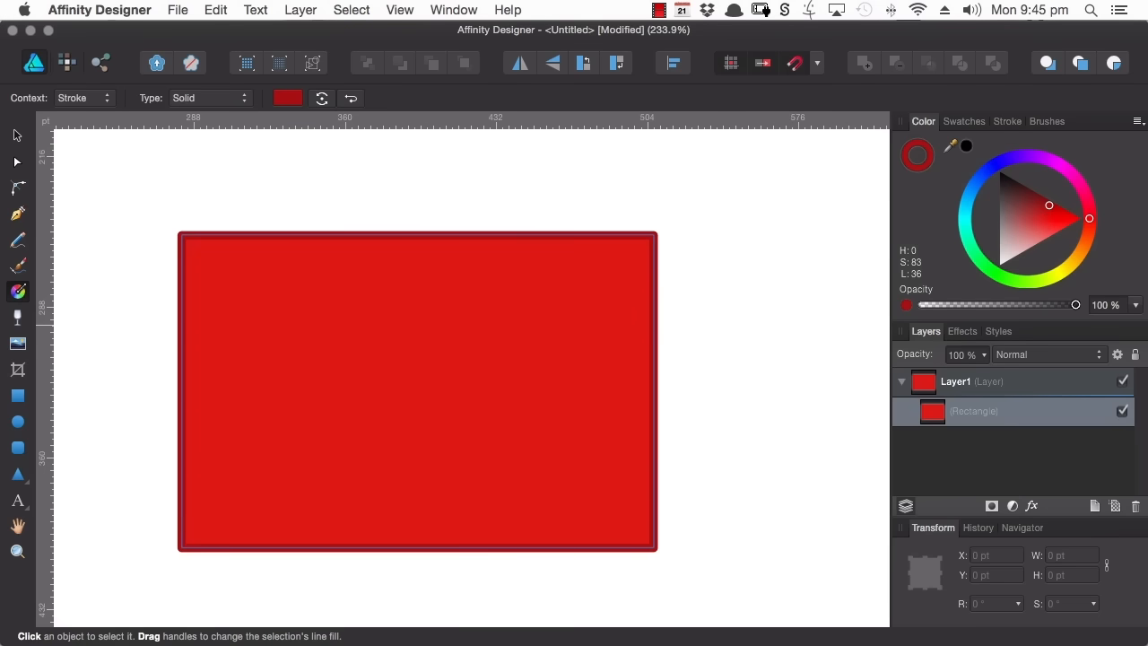
# Step: Expand the rectangle's dark red stroke into a separate curves object
pyautogui.click(17, 134)
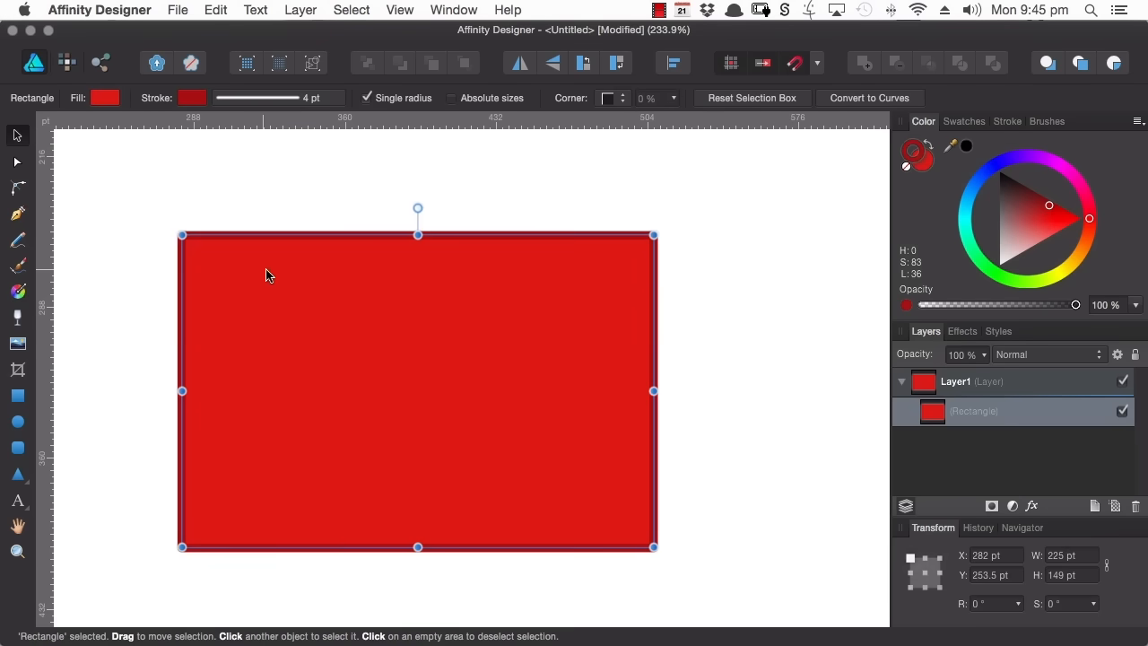
pyautogui.click(299, 10)
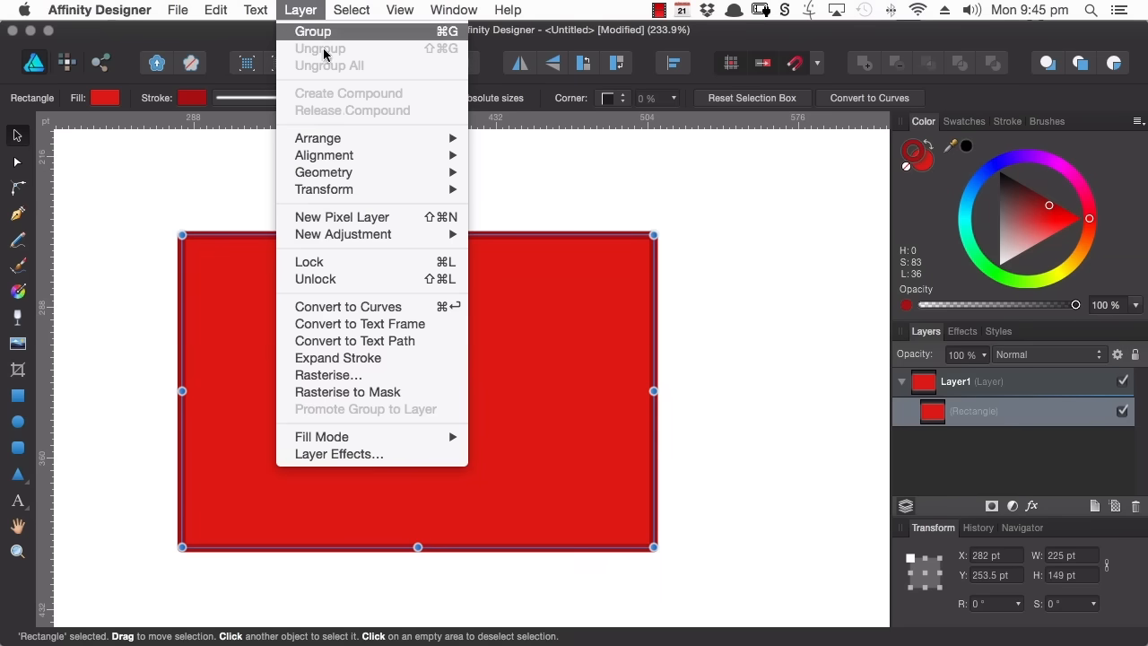
pyautogui.click(356, 362)
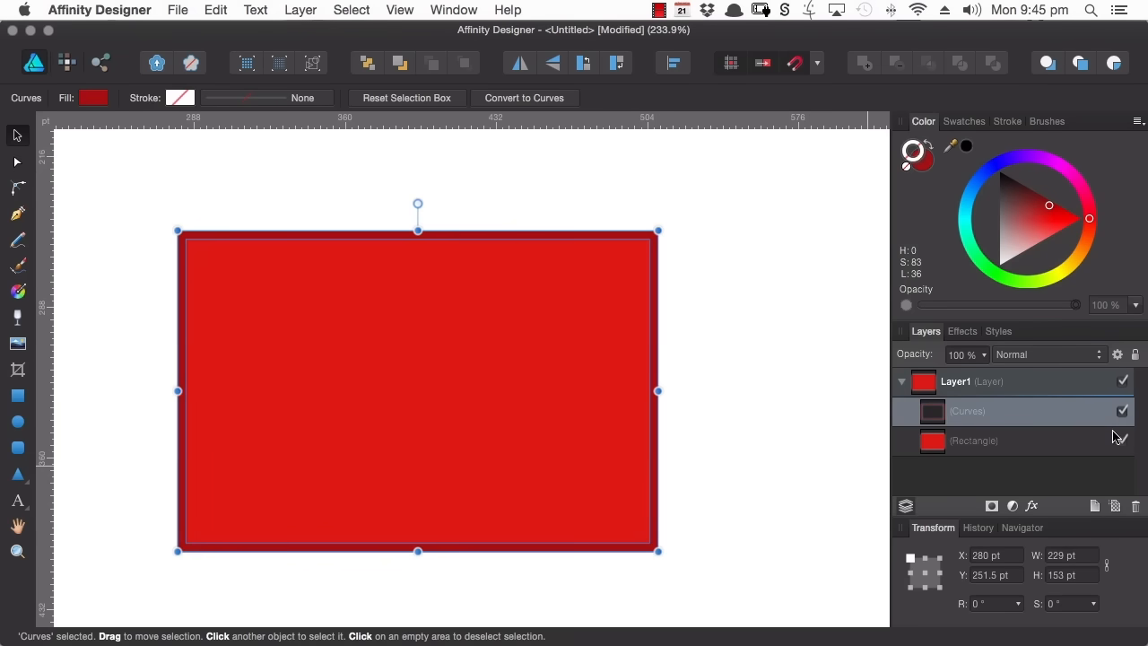
# Step: Hide and show the expanded stroke curves and the rectangle in turn to check the two objects separately
pyautogui.click(1121, 412)
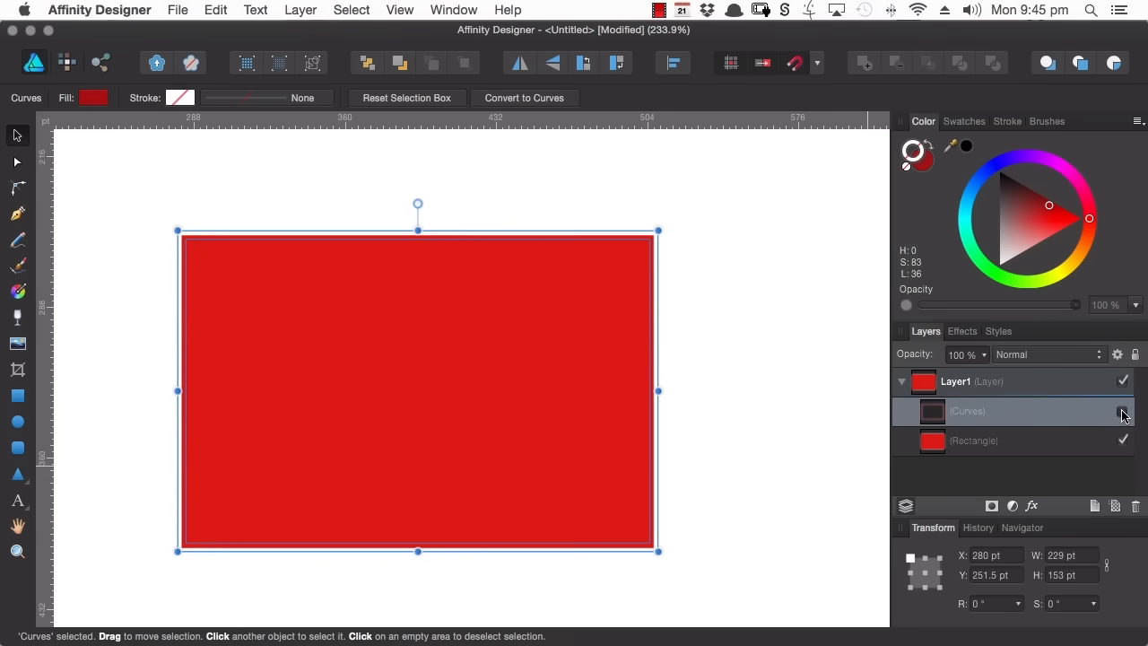
pyautogui.click(1122, 412)
pyautogui.click(1122, 441)
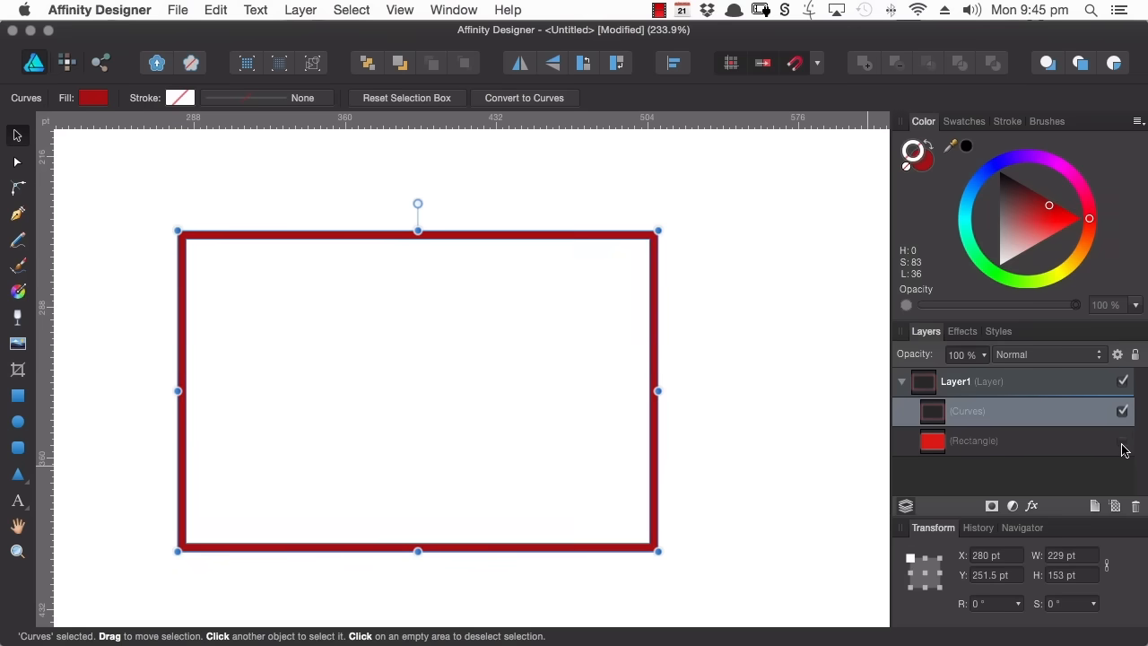
pyautogui.click(1123, 440)
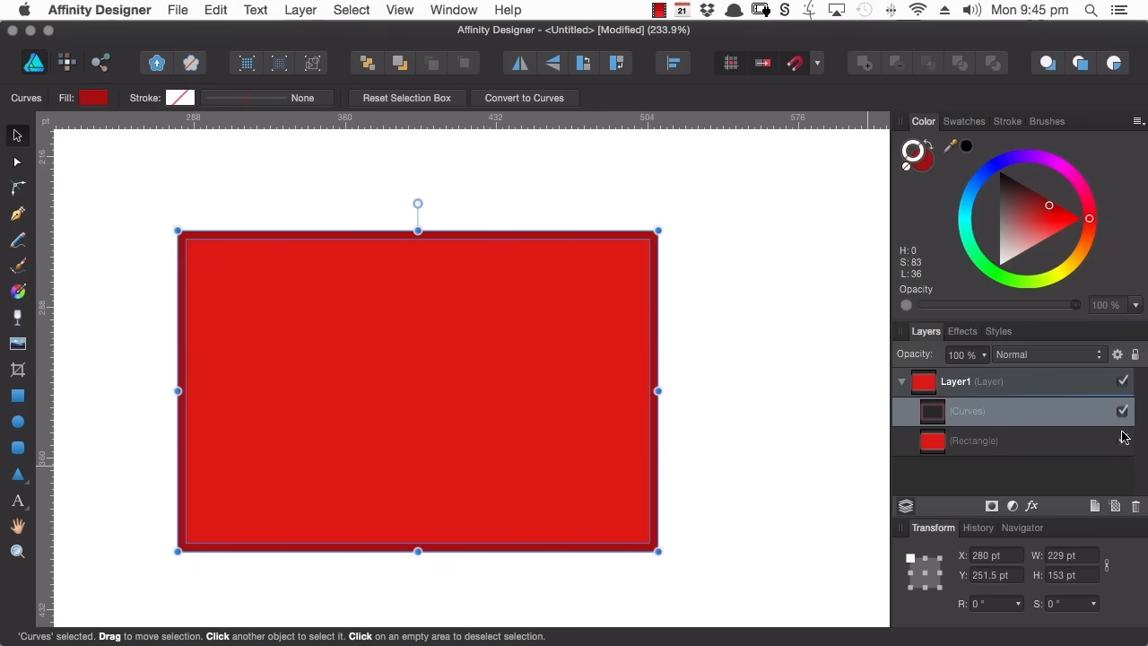
# Step: Use the Node tool to move the expanded stroke's upper-left inner corner node inward into the rectangle
pyautogui.click(17, 161)
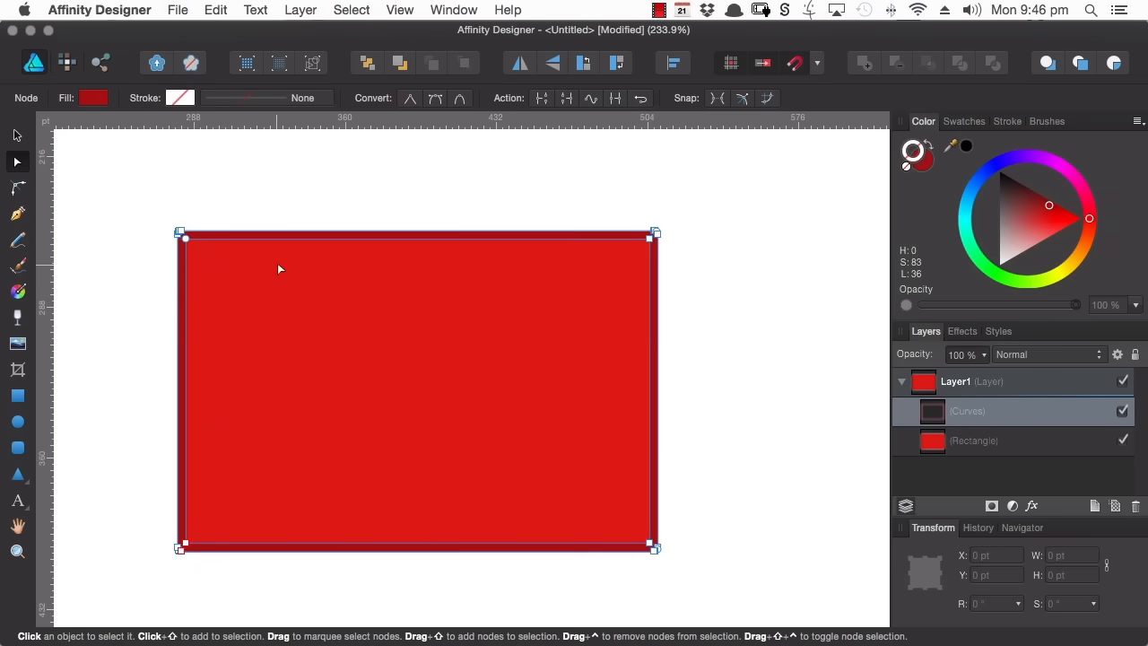
pyautogui.moveTo(186, 237); pyautogui.dragTo(330, 324)
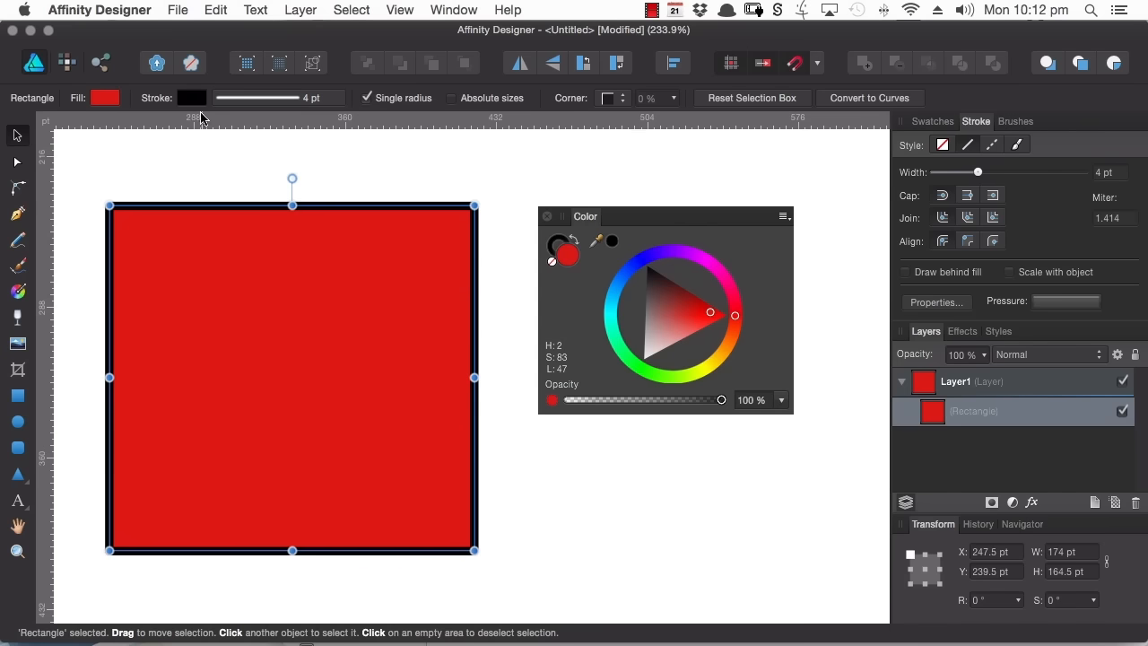
# Step: Move the floating Color panel slightly and examine the colour pop-ups for the rectangle's fill and stroke
pyautogui.moveTo(740, 214); pyautogui.dragTo(736, 207)
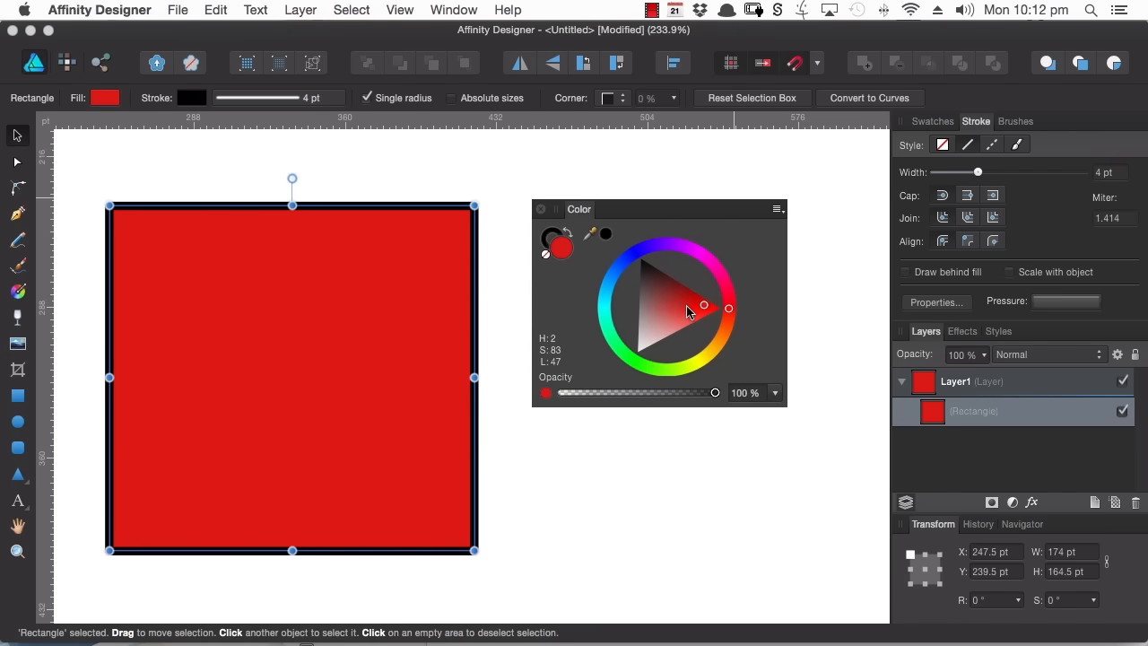
pyautogui.click(104, 99)
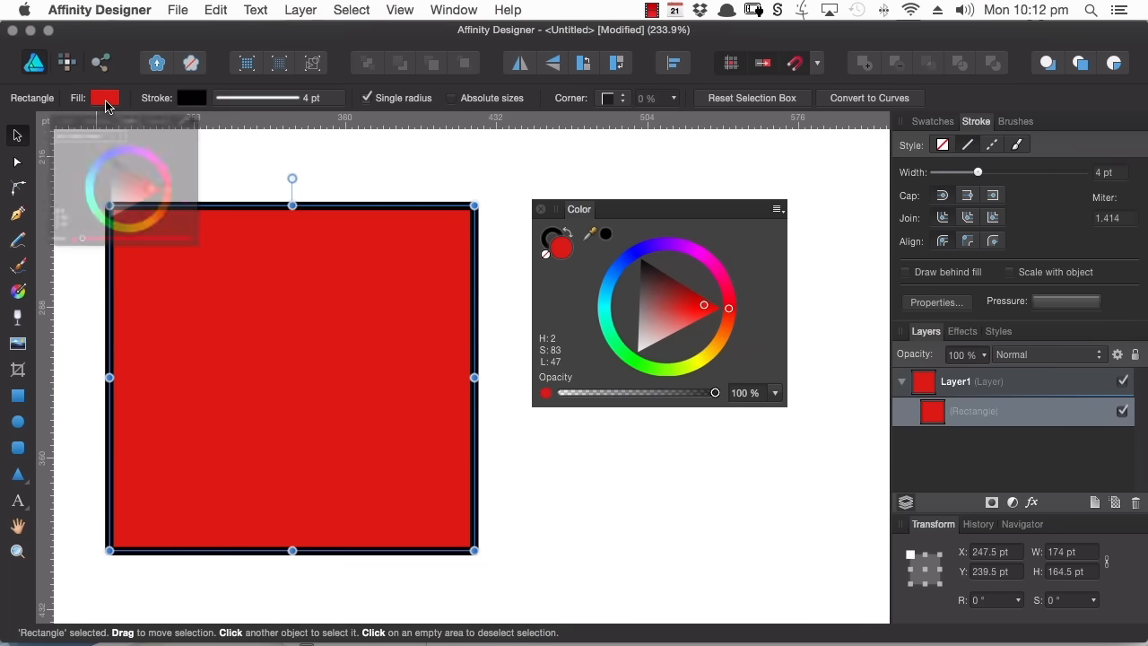
pyautogui.click(184, 103)
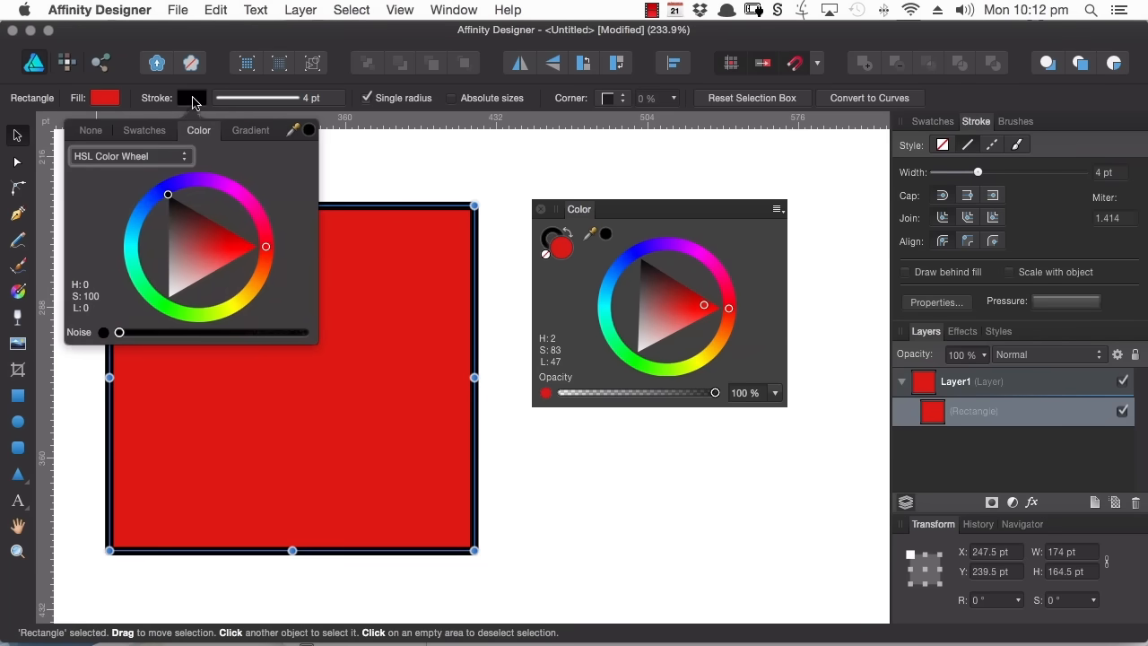
pyautogui.click(105, 101)
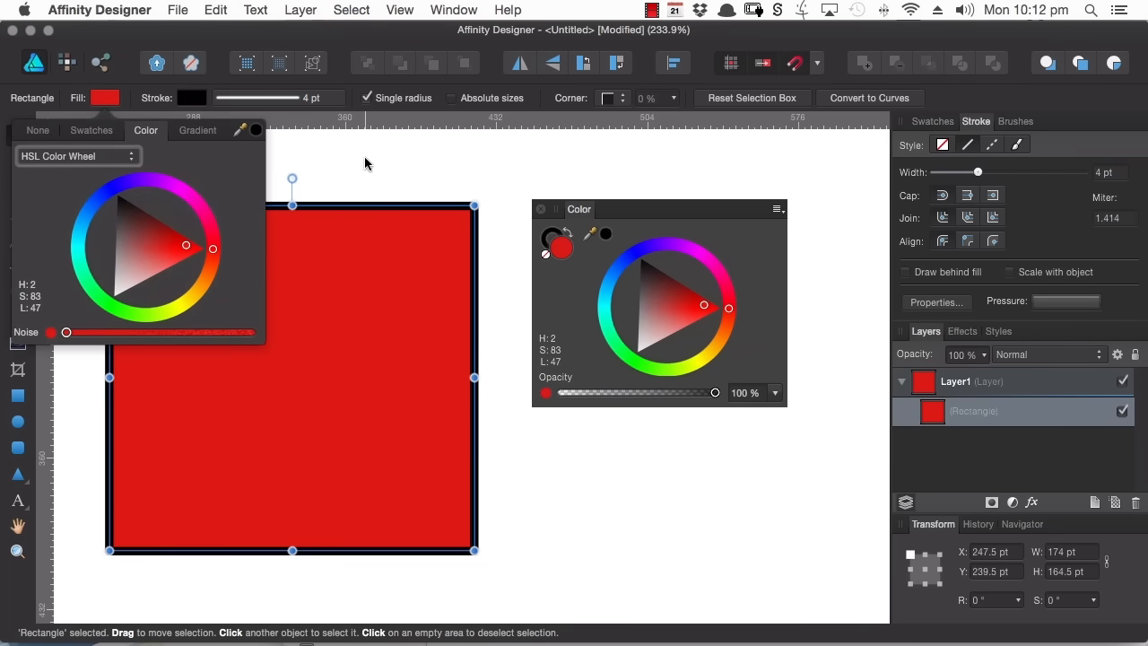
pyautogui.click(104, 99)
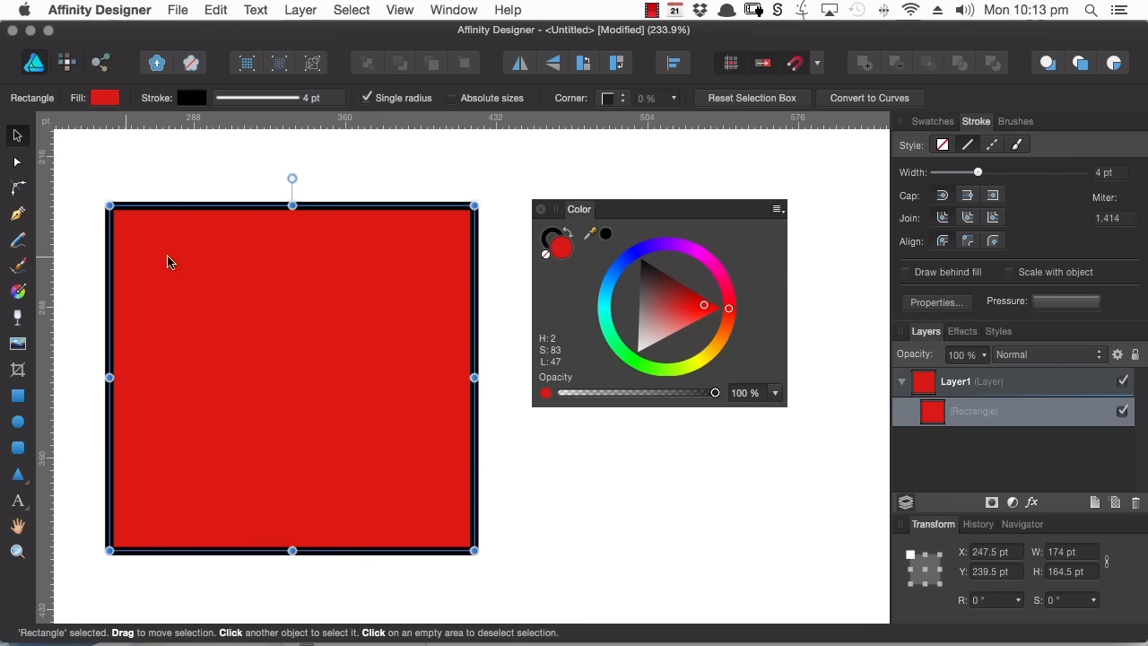
# Step: Switch the rectangle's fill colour pop-up to RGB Hex Sliders and select its hex colour code, then close it
pyautogui.click(106, 100)
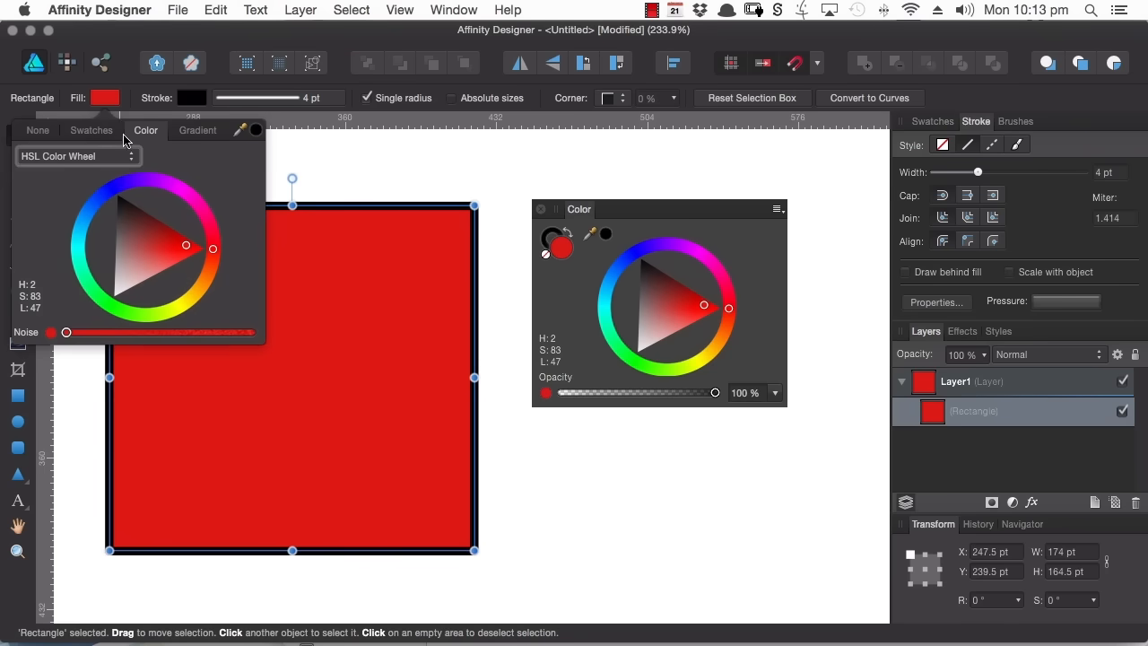
pyautogui.click(127, 156)
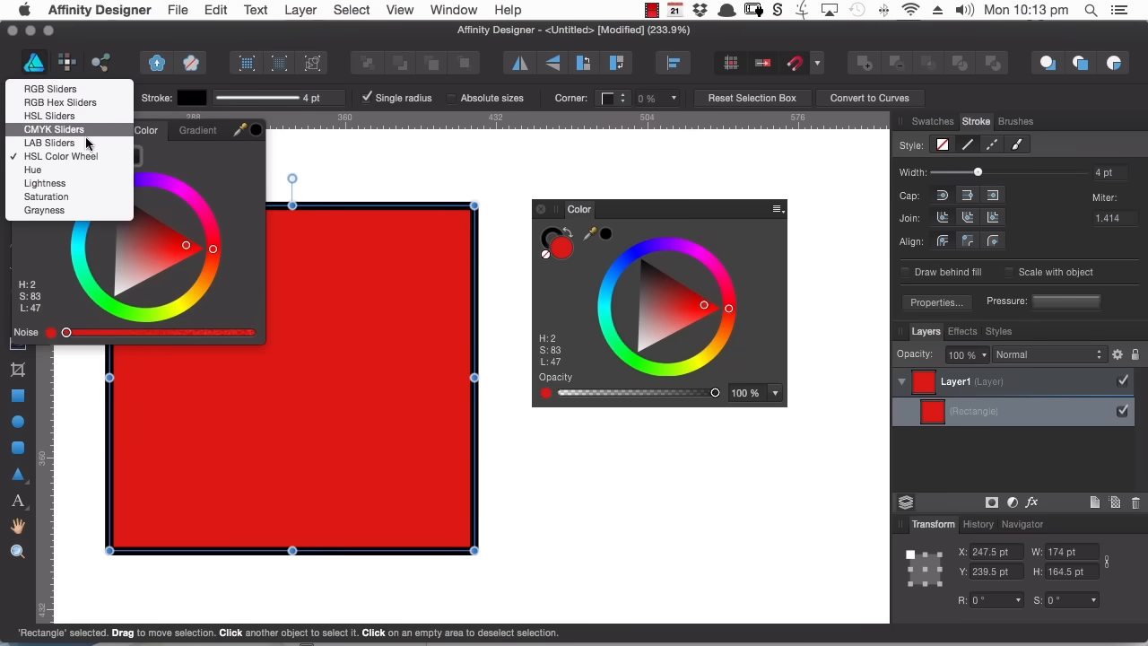
pyautogui.click(85, 103)
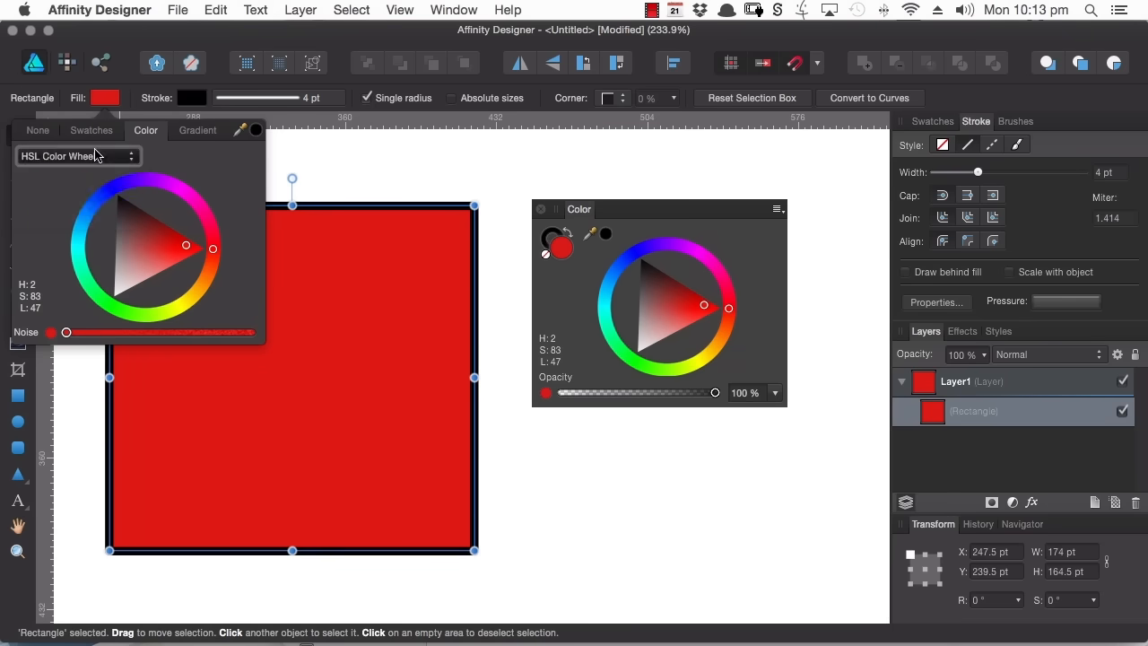
pyautogui.click(254, 235)
pyautogui.moveTo(253, 236); pyautogui.dragTo(171, 253)
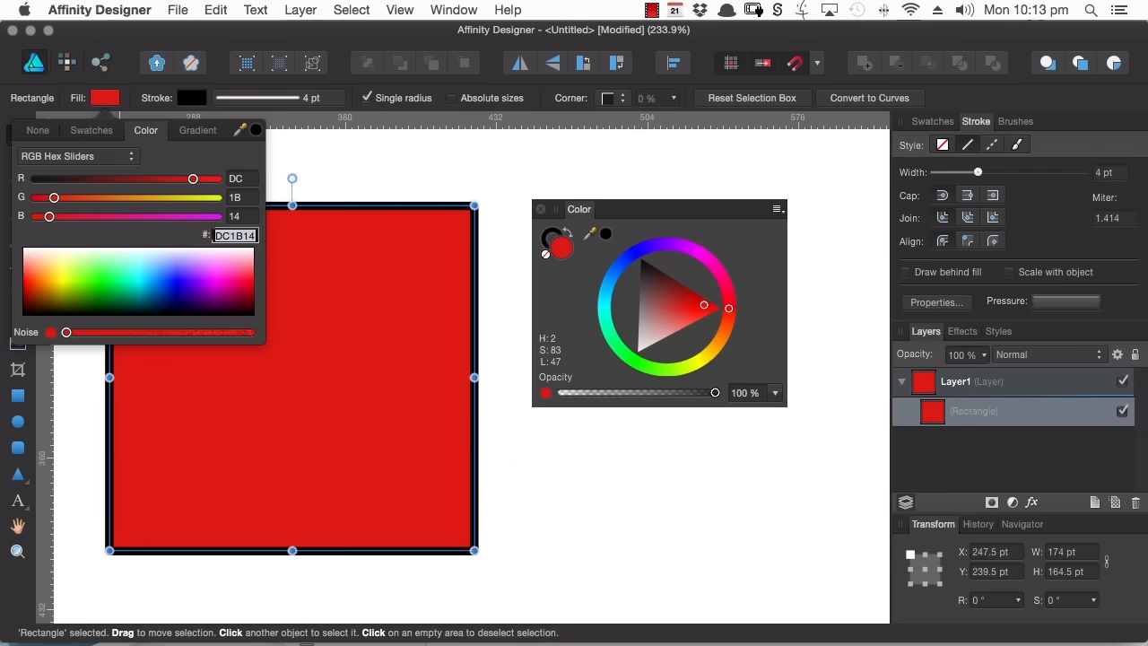
pyautogui.click(705, 209)
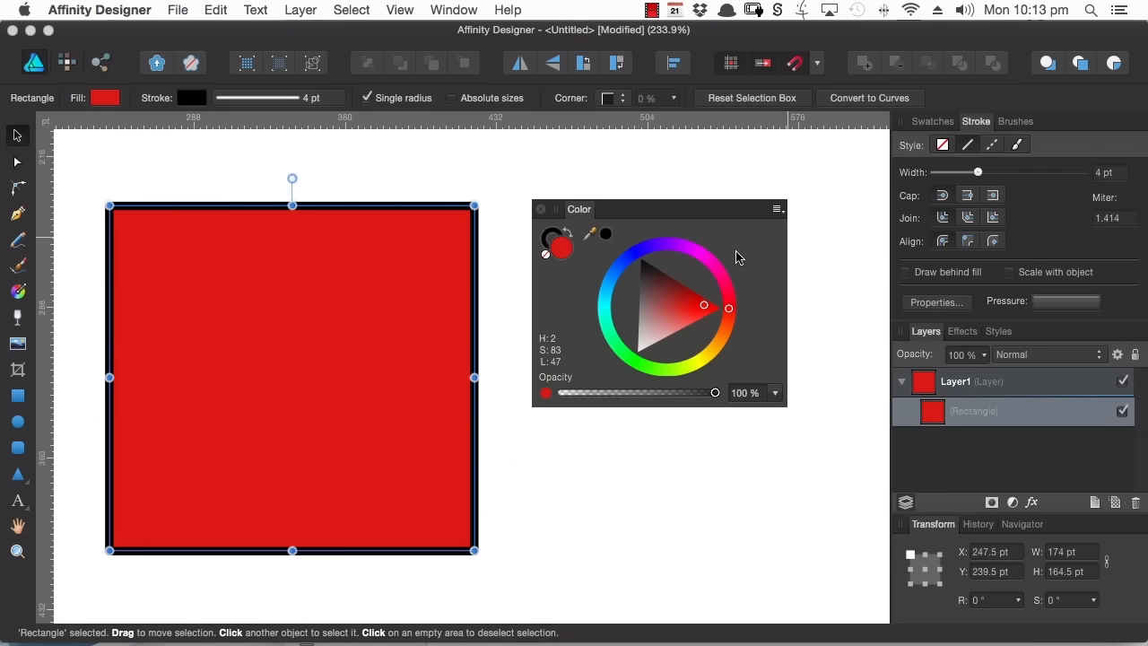
# Step: Set the floating Color panel to Sliders mode with the RGB Hex colour model
pyautogui.click(777, 211)
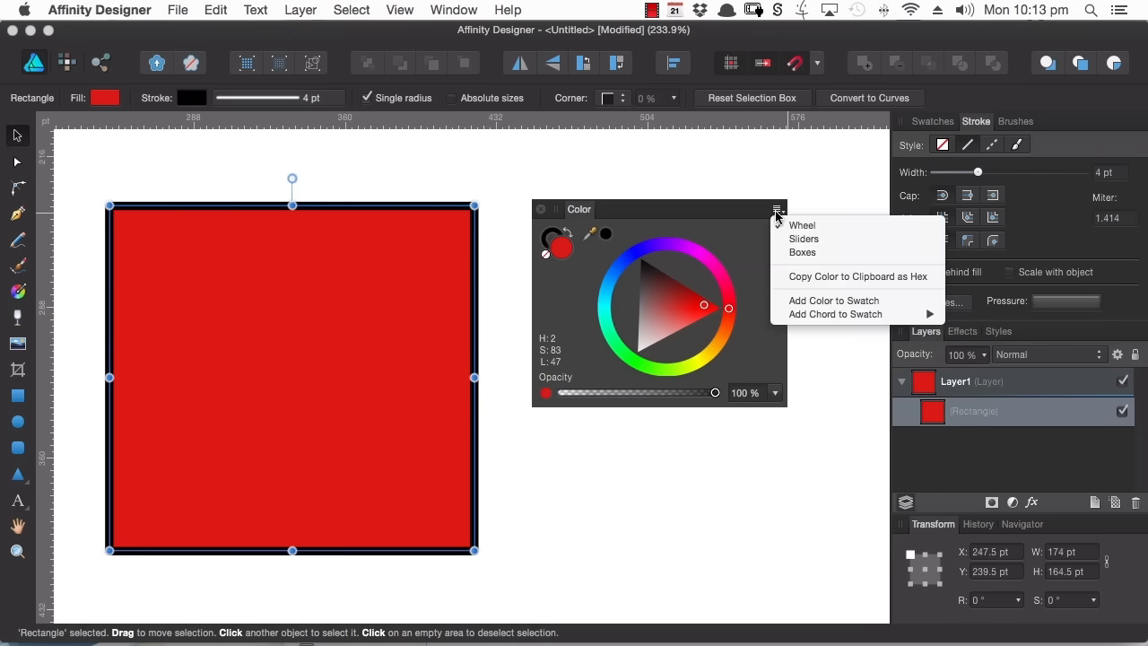
pyautogui.click(832, 241)
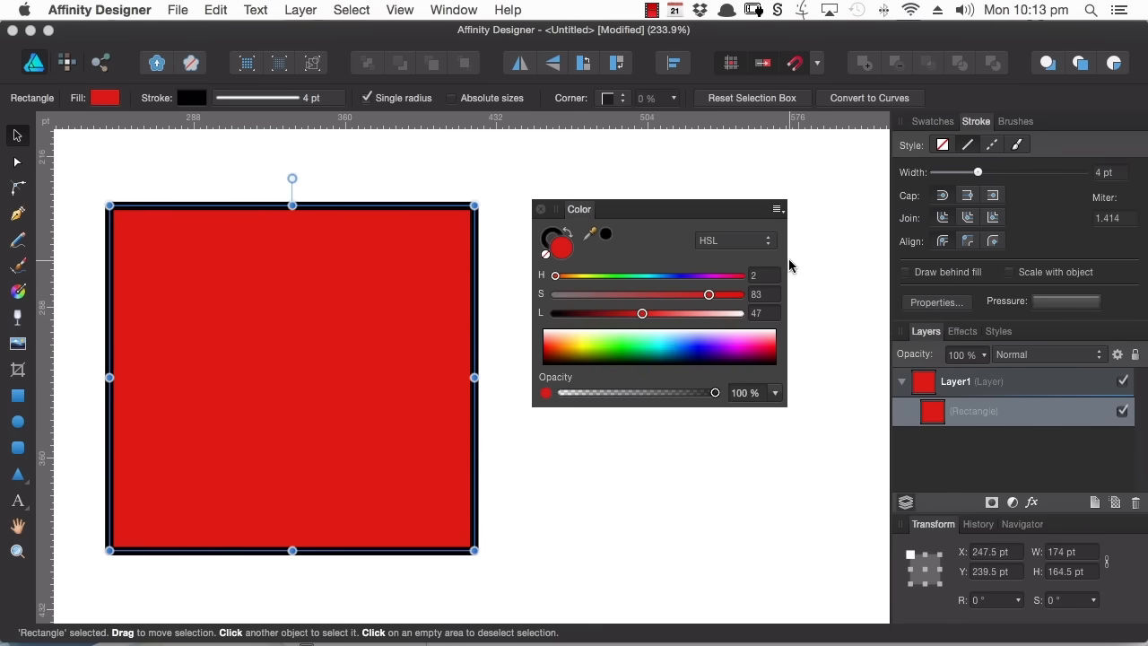
pyautogui.click(755, 246)
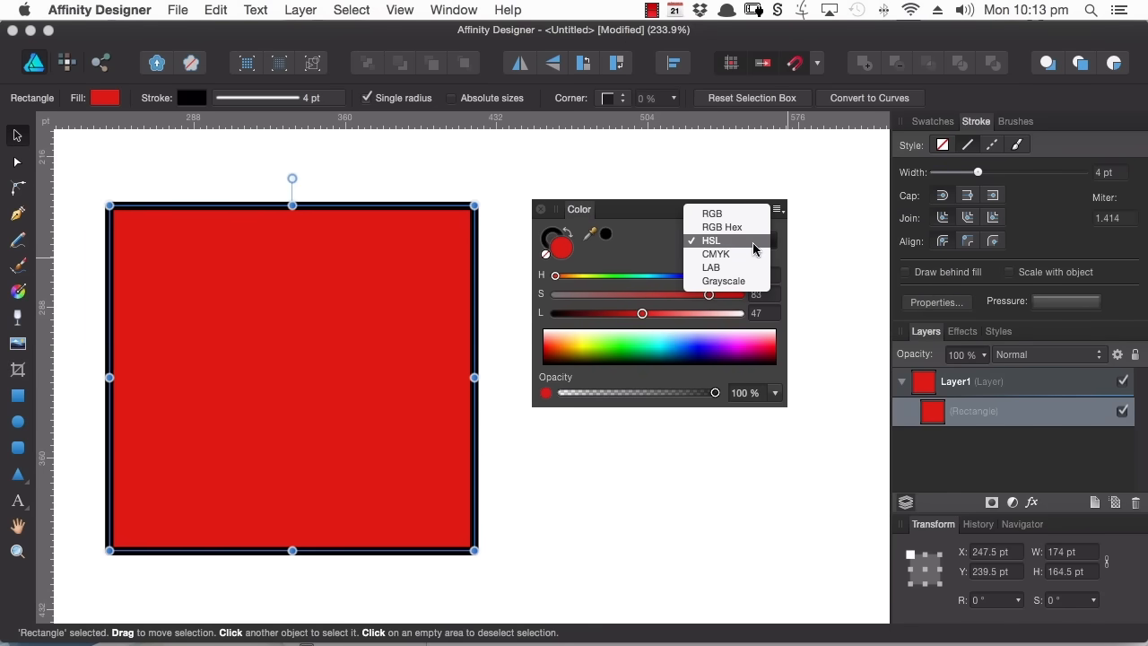
pyautogui.click(722, 227)
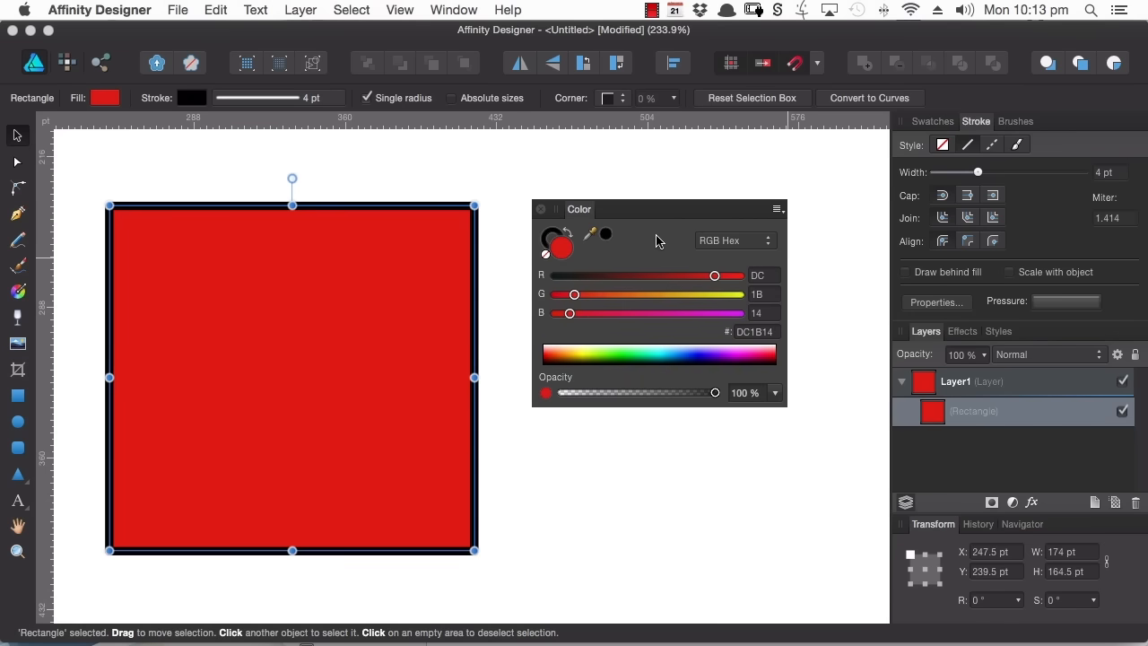
# Step: Try RGB Sliders, HSL Sliders and HSL Color Wheel in the fill colour pop-up, and end on Lightness
pyautogui.click(104, 98)
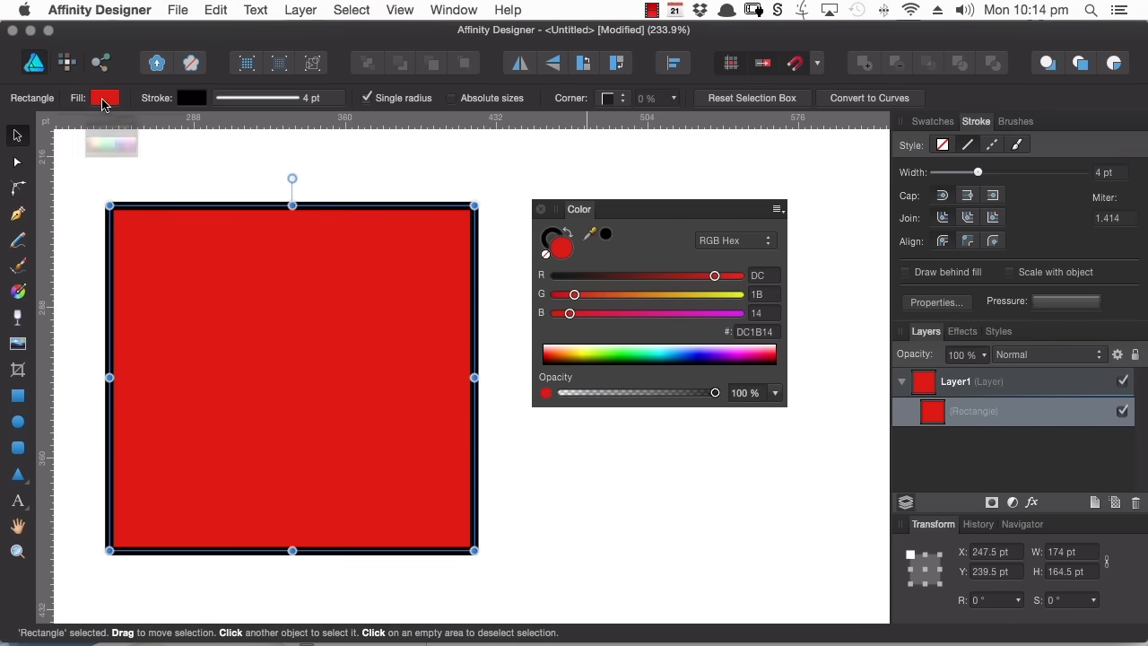
pyautogui.click(95, 158)
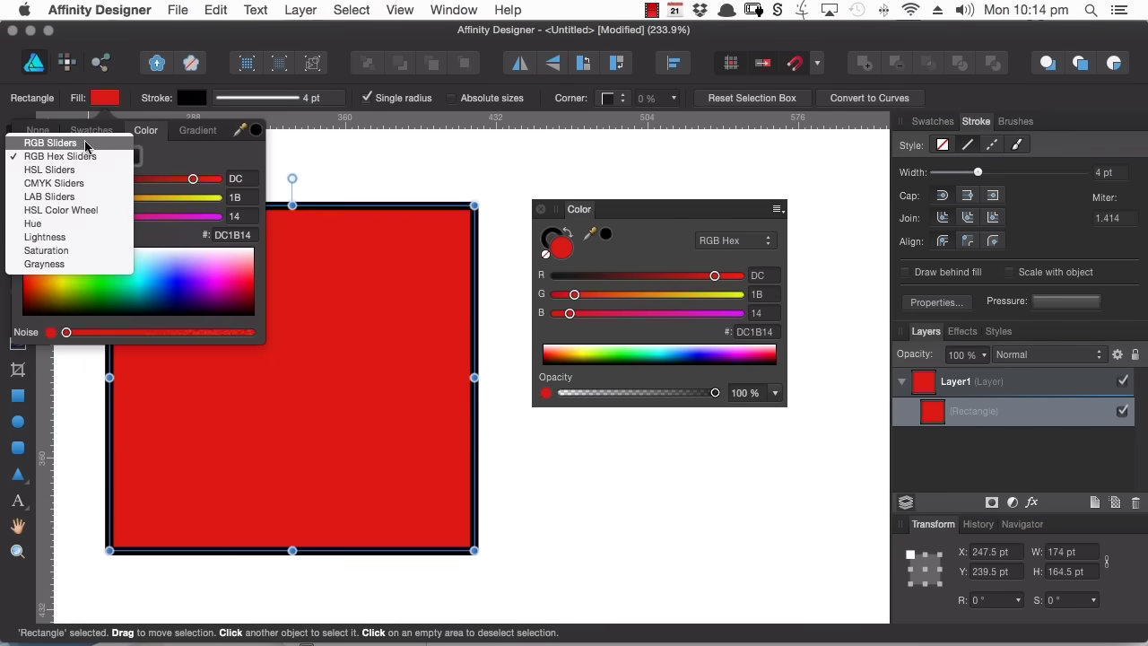
pyautogui.click(89, 141)
pyautogui.click(110, 156)
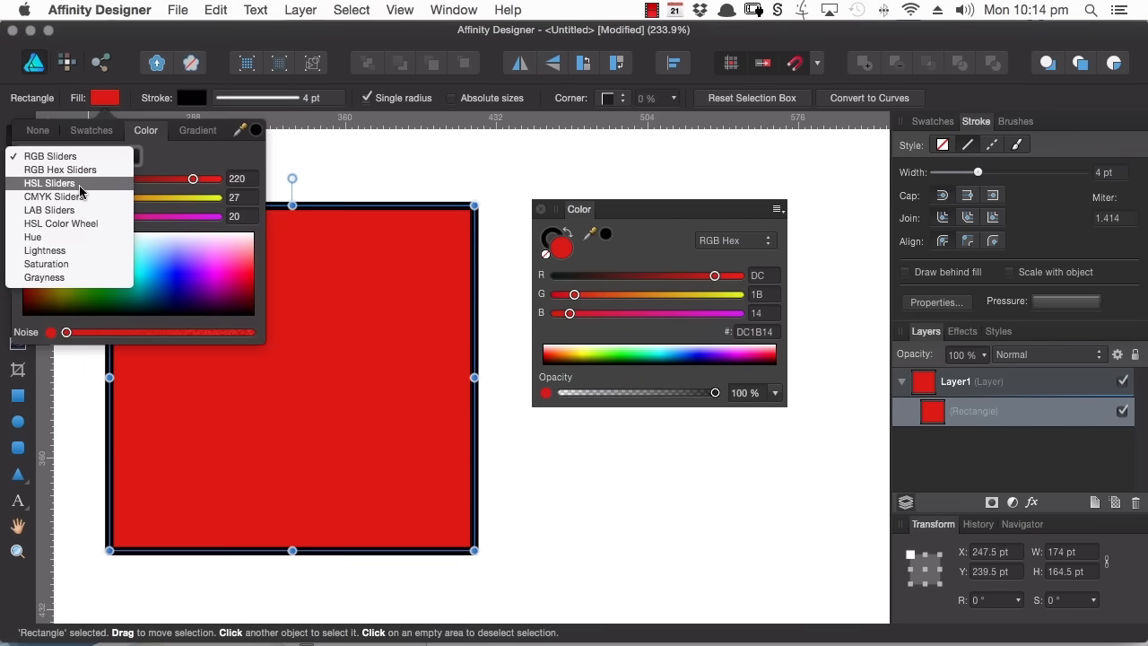
pyautogui.click(83, 184)
pyautogui.click(95, 156)
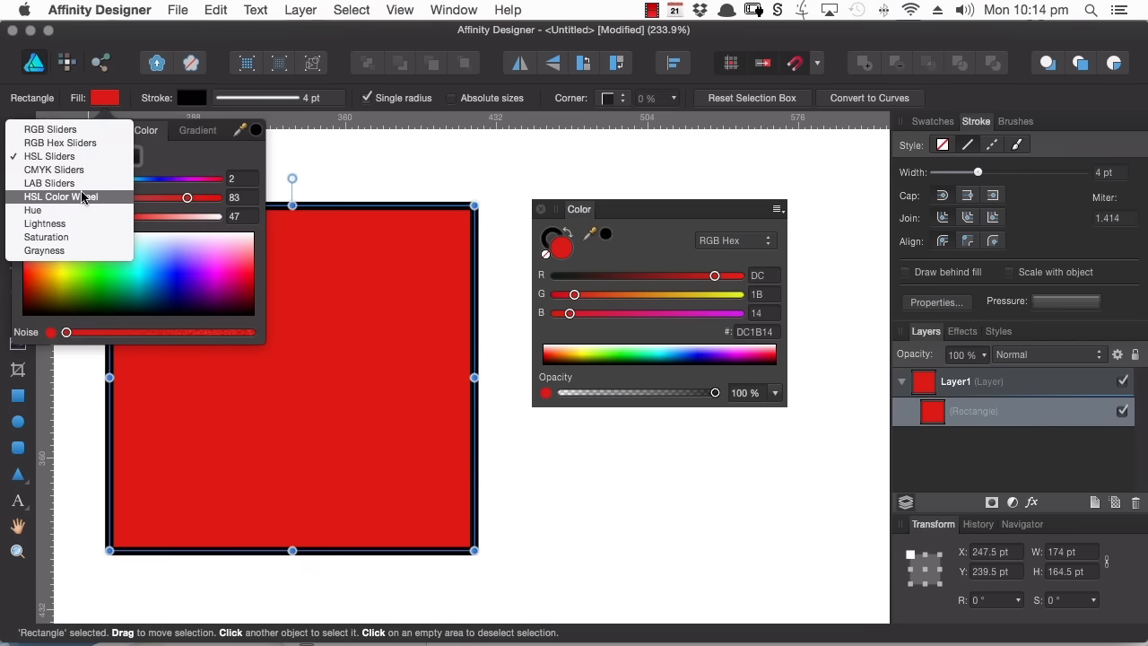
pyautogui.click(89, 193)
pyautogui.click(95, 157)
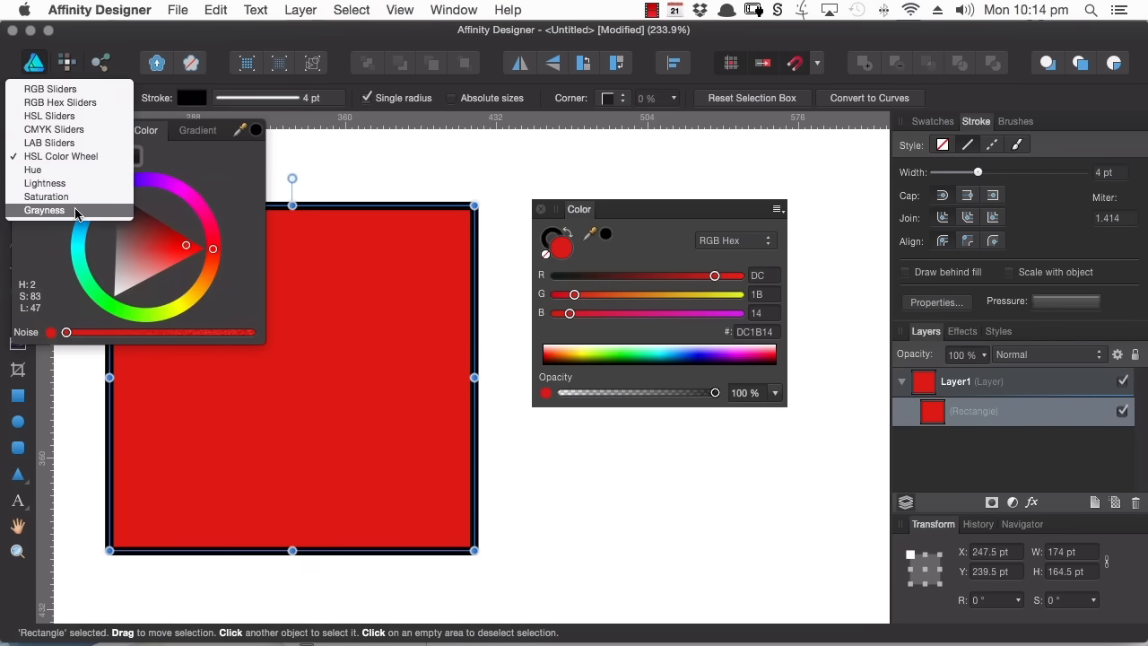
pyautogui.click(76, 184)
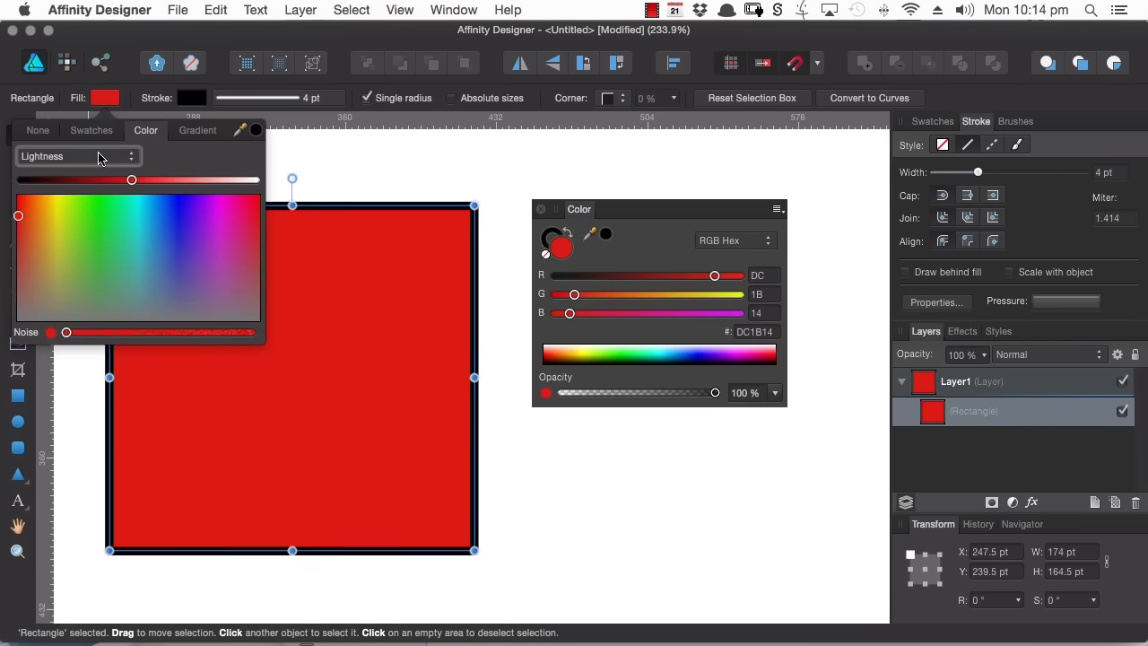
# Step: Set the floating Color panel to Wheel mode, return it to Sliders and switch the sliders to Grayscale
pyautogui.click(776, 209)
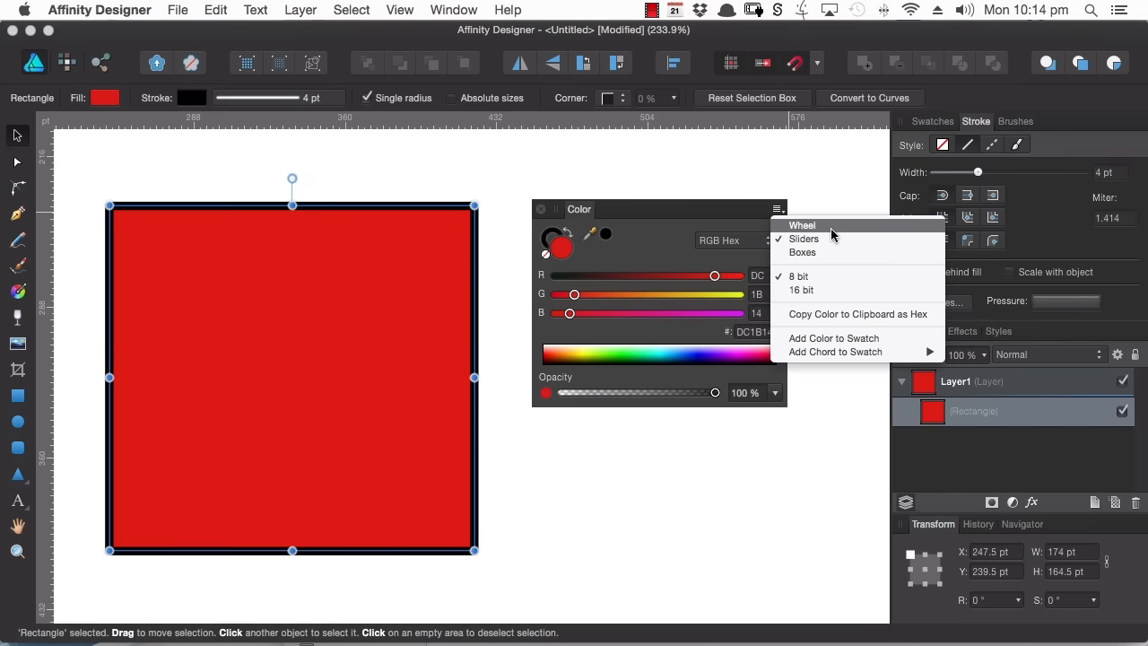
pyautogui.click(832, 232)
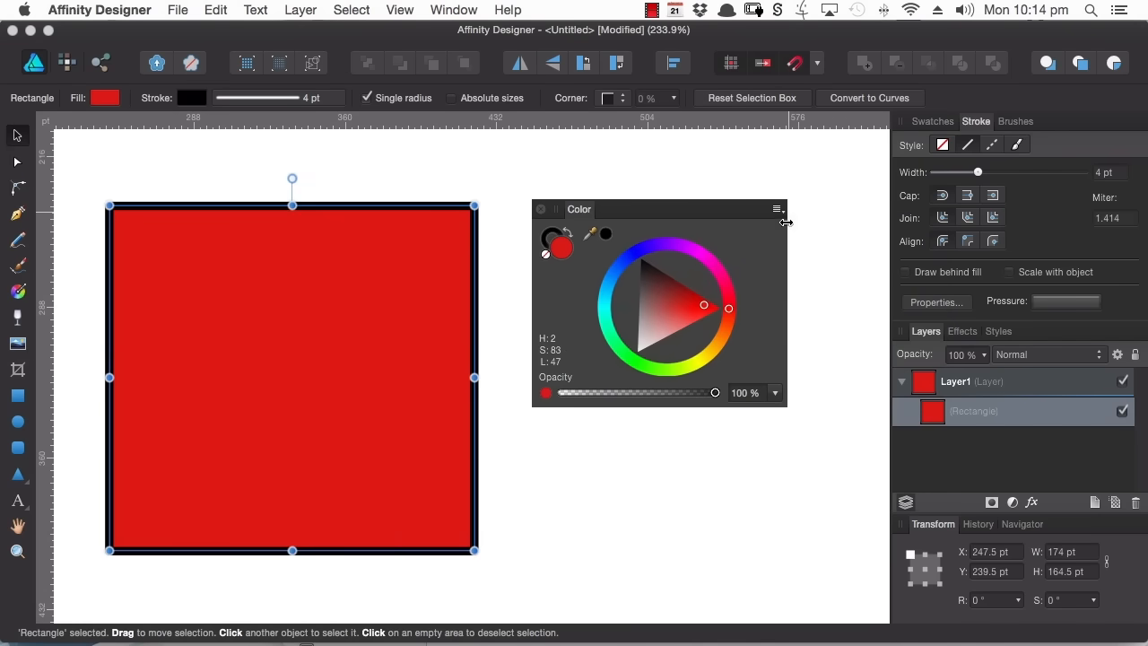
pyautogui.click(779, 212)
pyautogui.click(778, 238)
pyautogui.click(741, 244)
pyautogui.click(731, 267)
pyautogui.click(734, 240)
pyautogui.click(737, 244)
# Step: Switch the floating Color panel to Boxes mode and try its Saturation and Lightness options
pyautogui.click(779, 210)
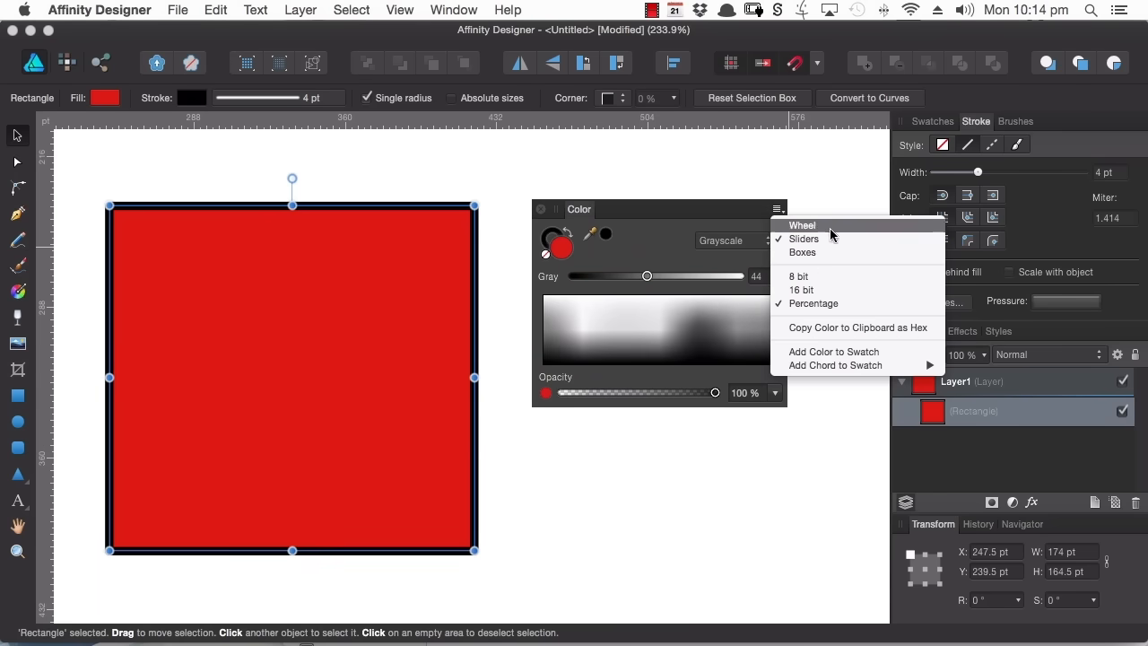
pyautogui.click(819, 252)
pyautogui.click(756, 242)
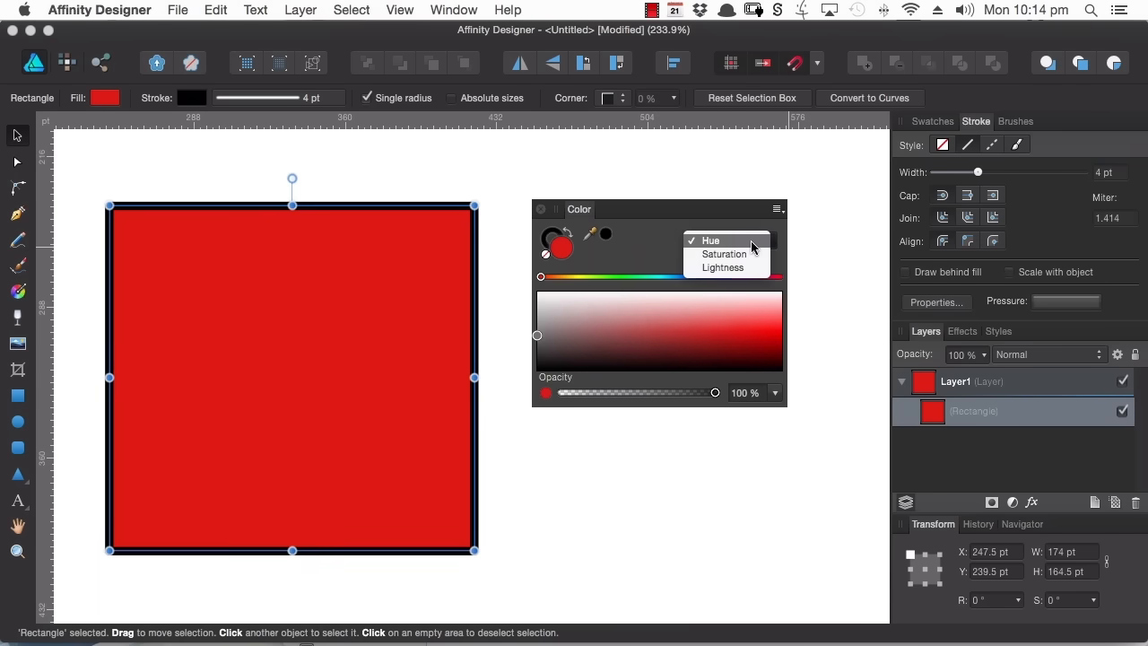
pyautogui.click(750, 255)
pyautogui.click(741, 244)
pyautogui.click(722, 254)
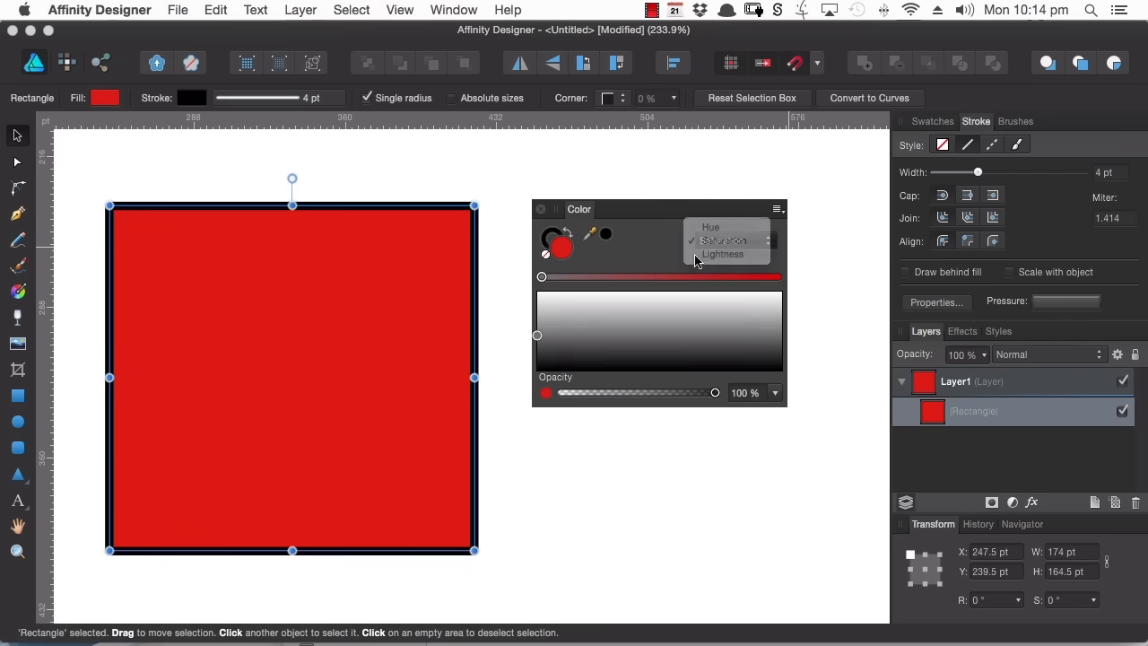
# Step: Return the floating Color panel to Wheel mode and pick black (H 0, S 100, L 0) for the rectangle's stroke
pyautogui.click(778, 210)
pyautogui.click(807, 225)
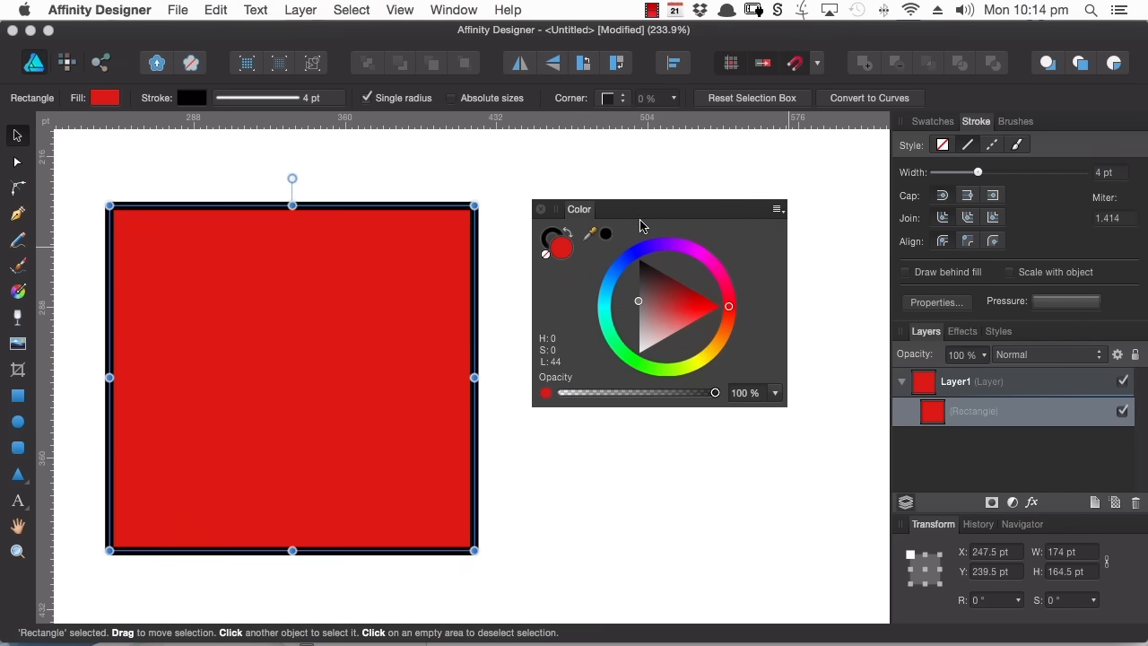
pyautogui.click(551, 238)
pyautogui.moveTo(665, 287)
pyautogui.mouseDown()
pyautogui.moveTo(691, 302)
pyautogui.moveTo(667, 326)
pyautogui.moveTo(639, 258)
pyautogui.mouseUp()
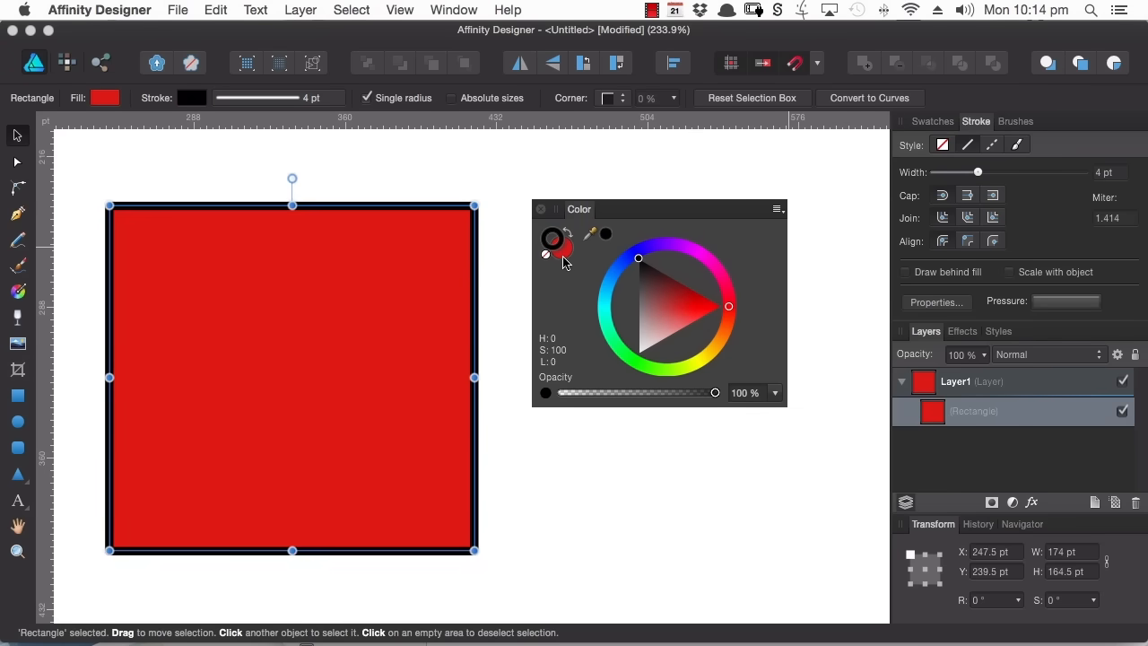
# Step: Switch between the fill and stroke selectors in the Color panel and set the rectangle's fill to bright red (H 2, S 100, L 49)
pyautogui.click(564, 257)
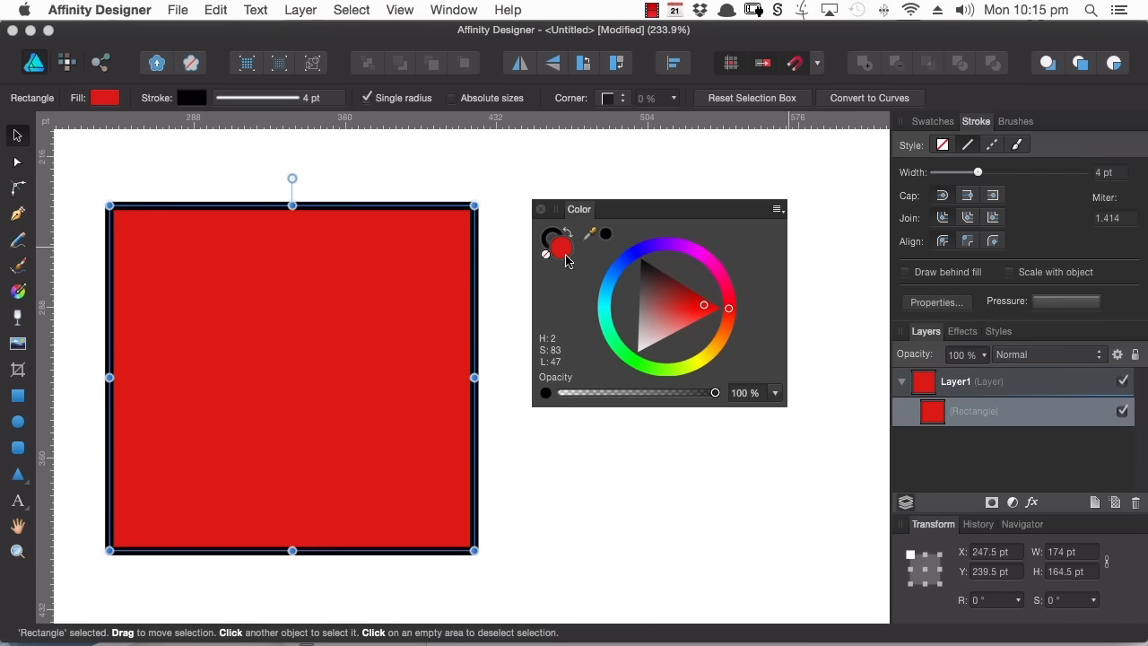
pyautogui.click(551, 238)
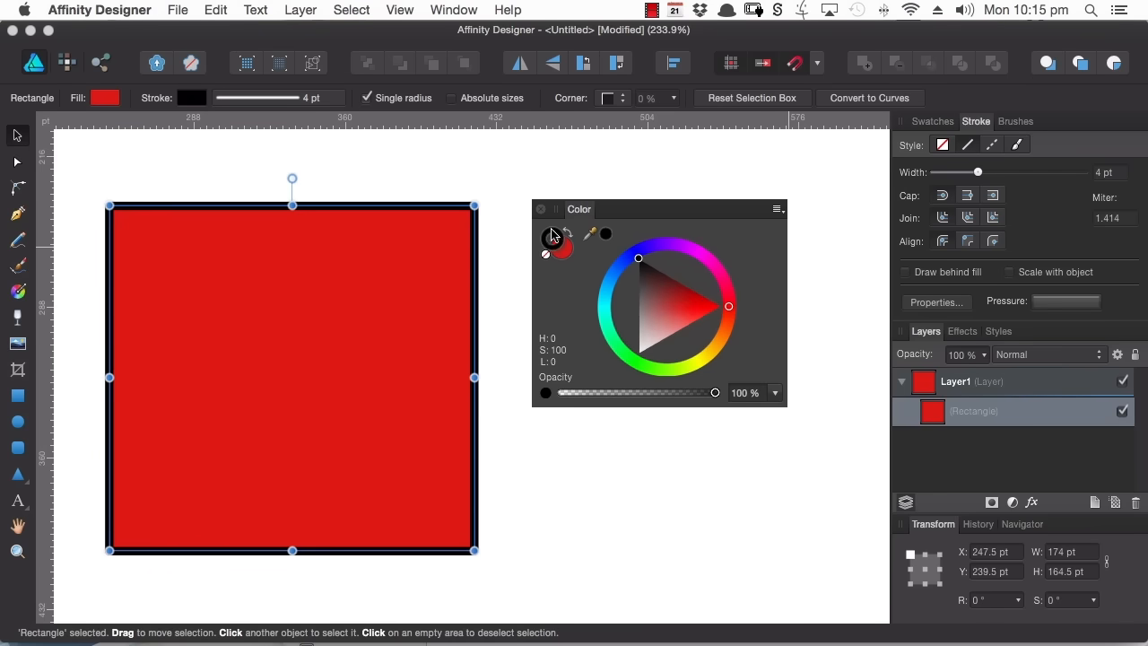
pyautogui.click(563, 255)
pyautogui.moveTo(690, 311); pyautogui.dragTo(723, 307)
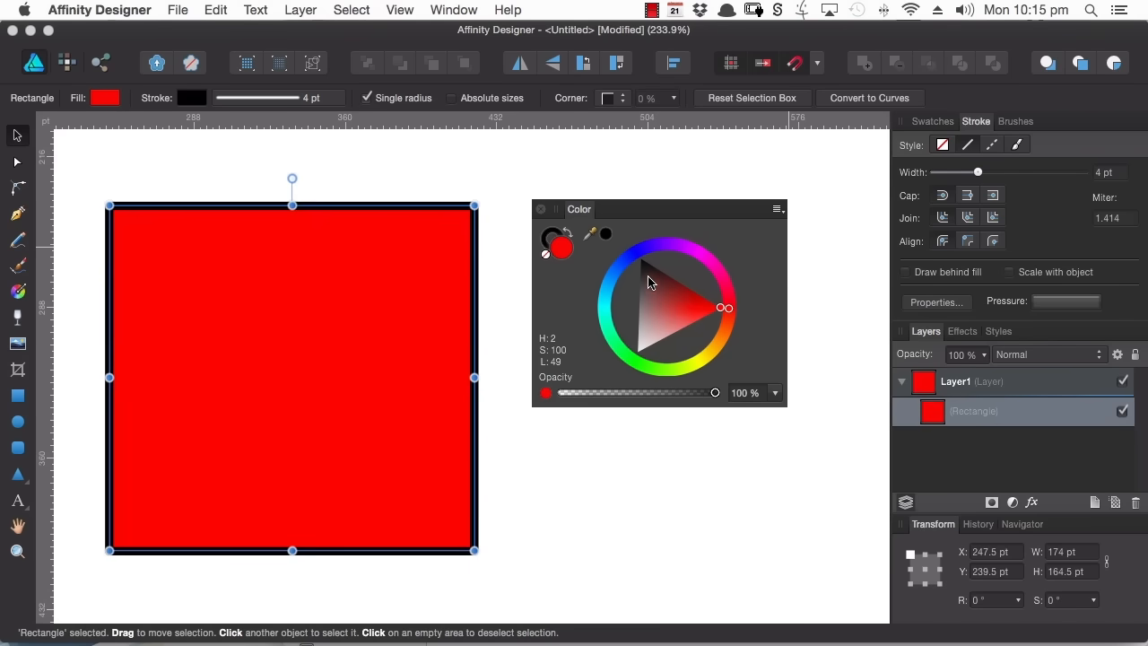
# Step: Apply a toolbar blue to the rectangle's fill with the colour picker, and replace it with a dark grey sampled from the interface
pyautogui.moveTo(590, 234); pyautogui.dragTo(190, 70)
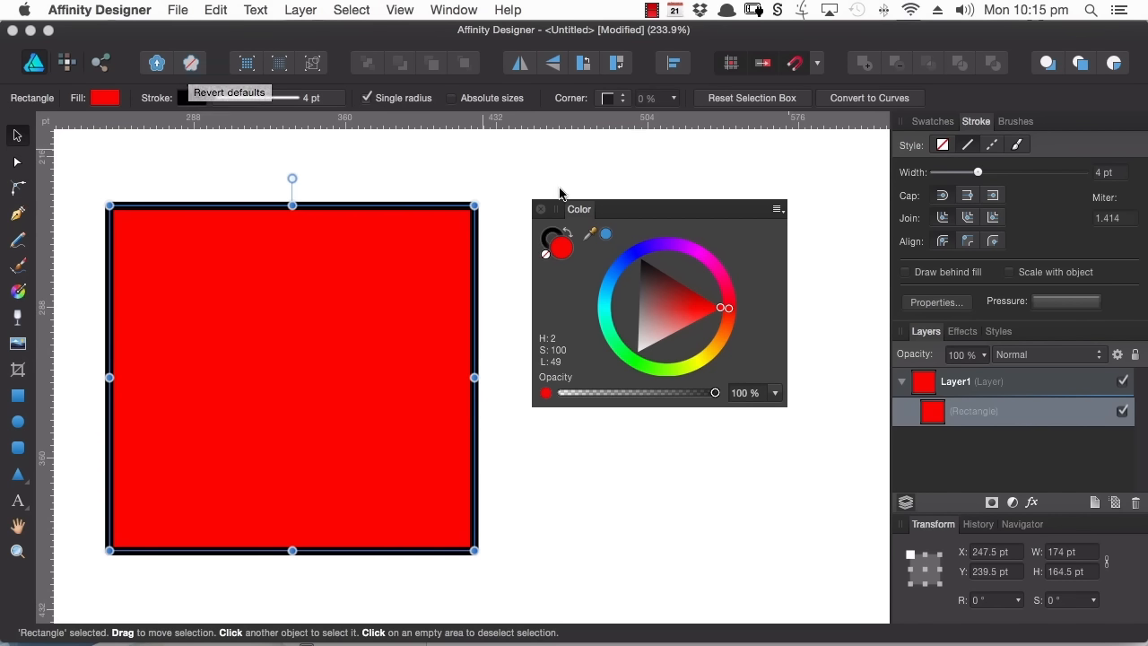
pyautogui.click(608, 235)
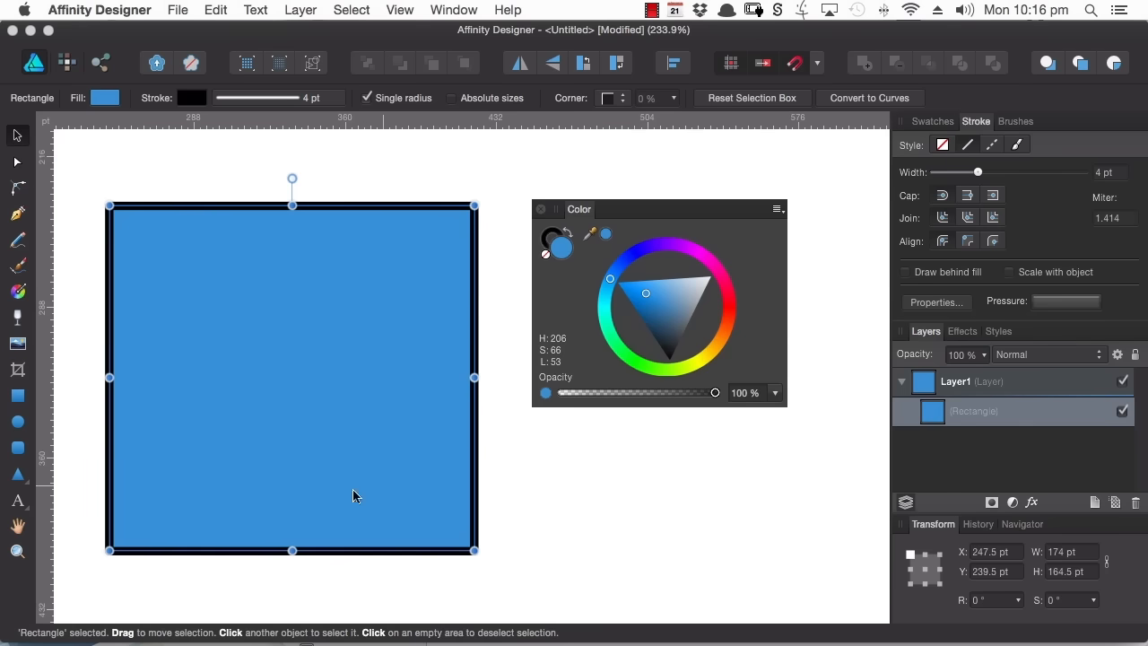
pyautogui.click(105, 98)
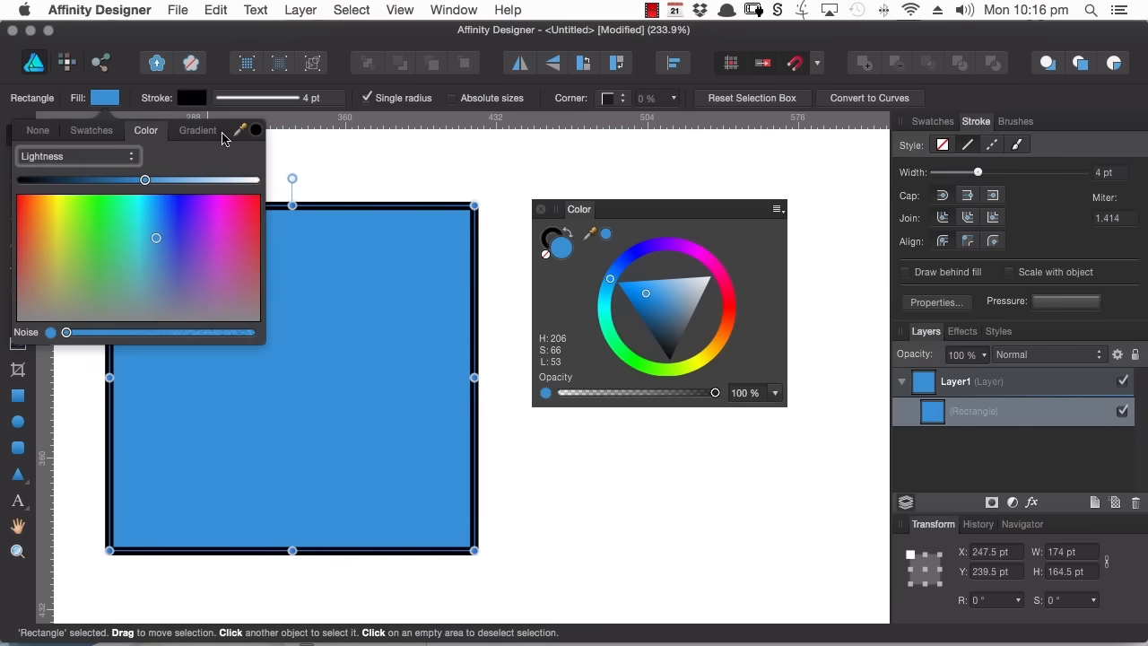
pyautogui.moveTo(256, 135); pyautogui.dragTo(729, 59)
pyautogui.click(255, 133)
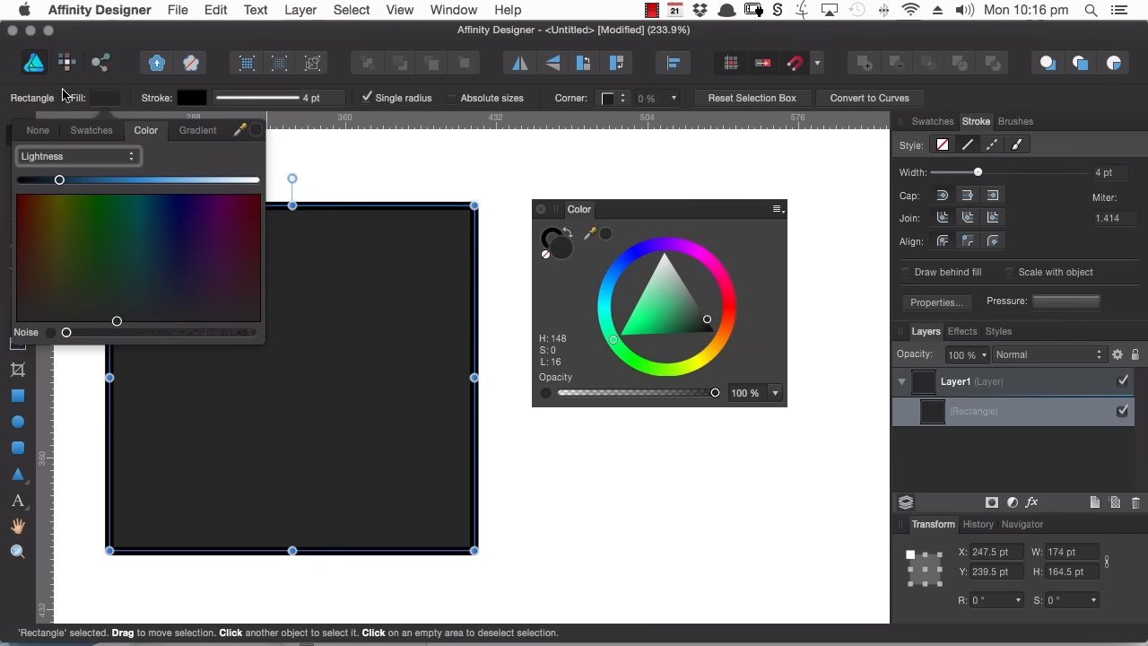
pyautogui.click(104, 100)
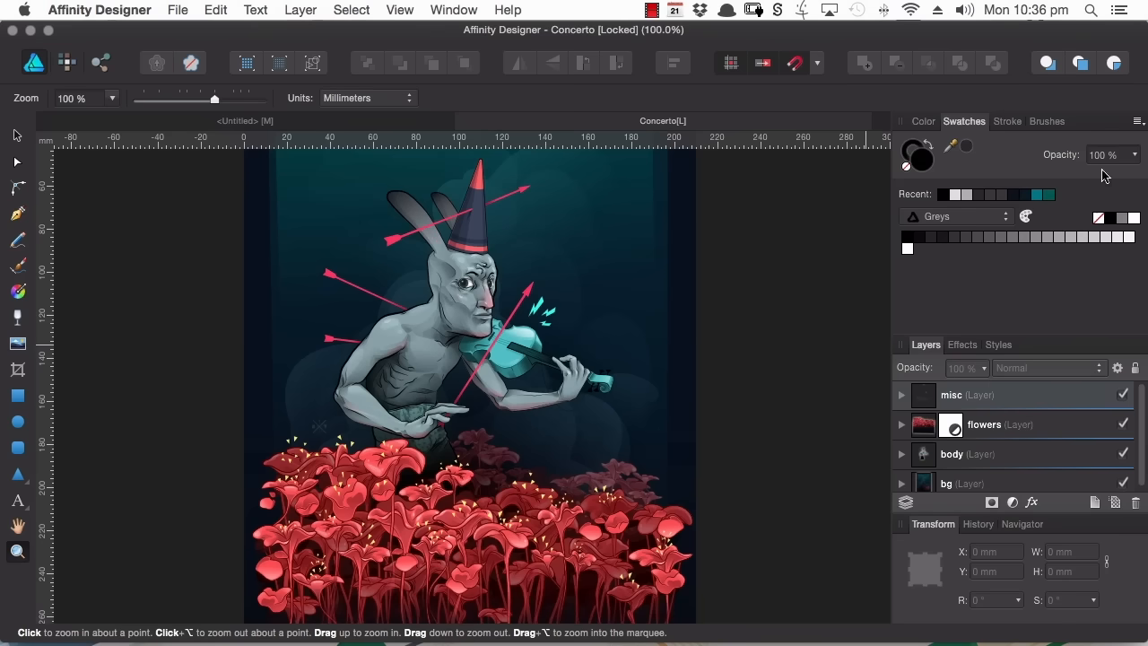
# Step: Create a document palette from the colours of the Concerto illustration
pyautogui.click(1136, 124)
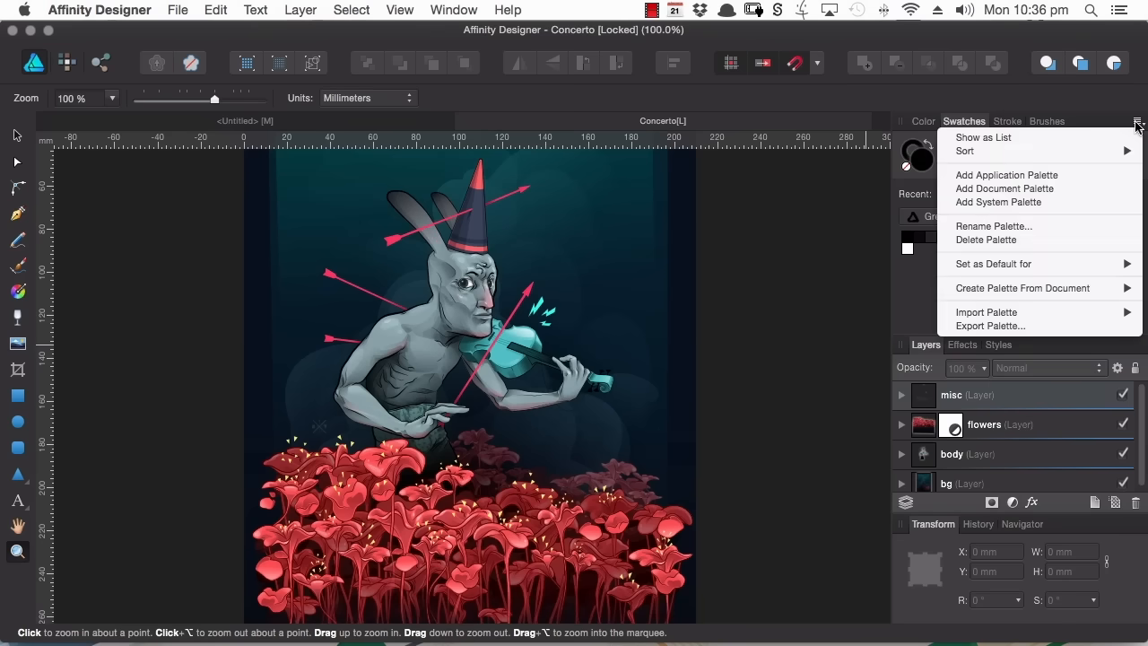
pyautogui.moveTo(1083, 292)
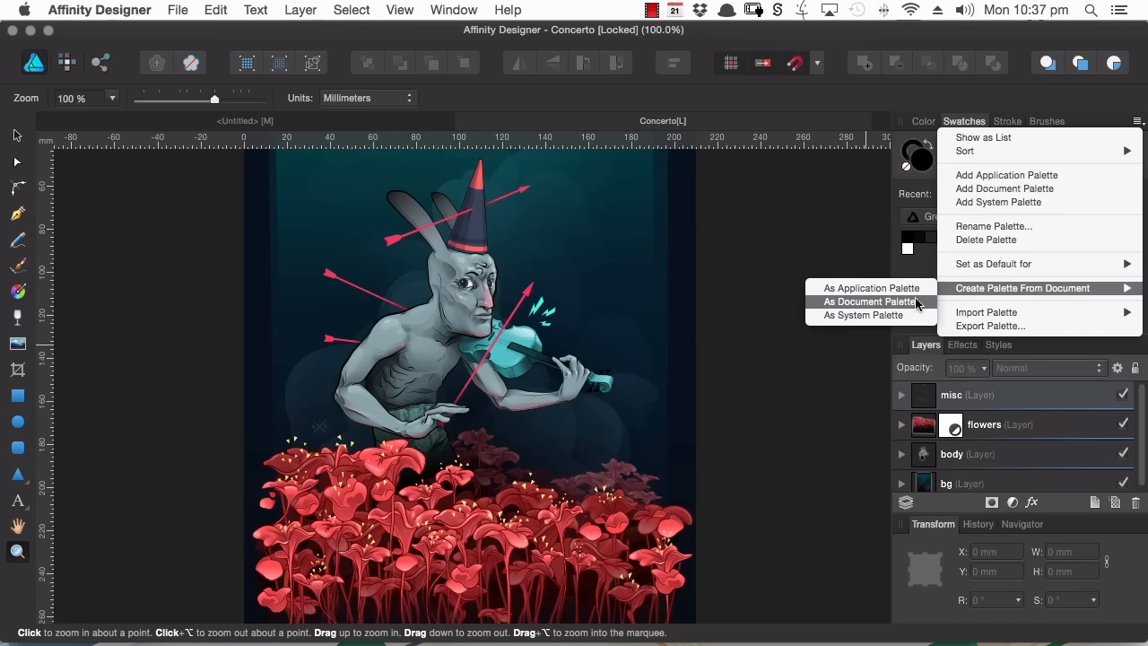
pyautogui.click(916, 303)
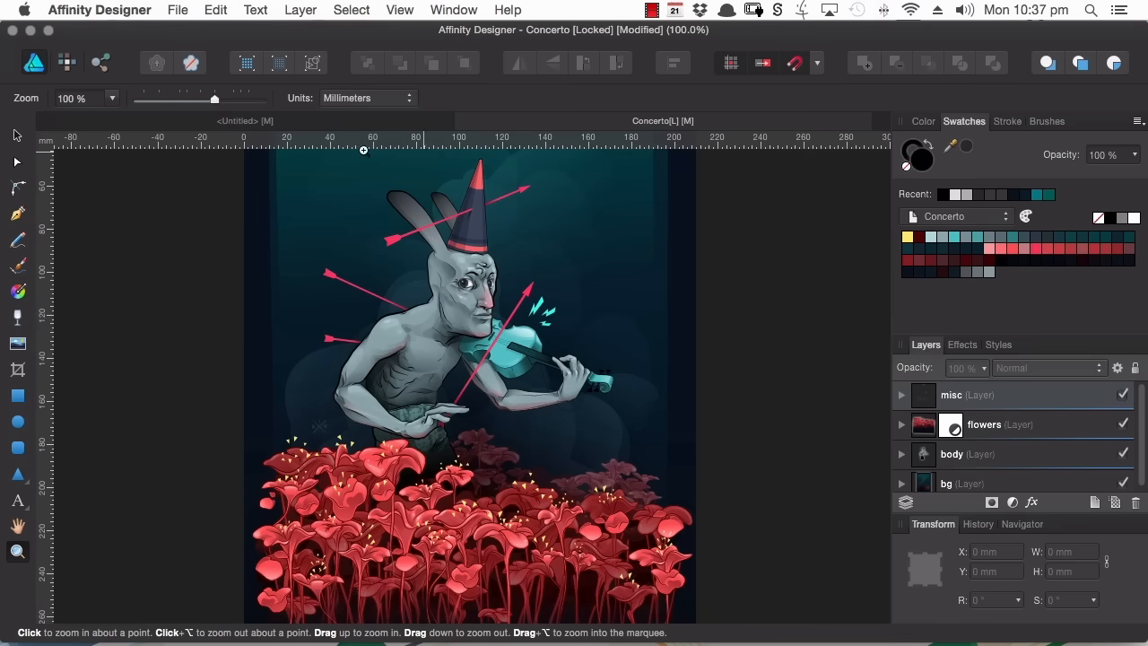
# Step: Switch to the untitled document with the hot chocolate photo and create a document palette from its colours
pyautogui.click(251, 121)
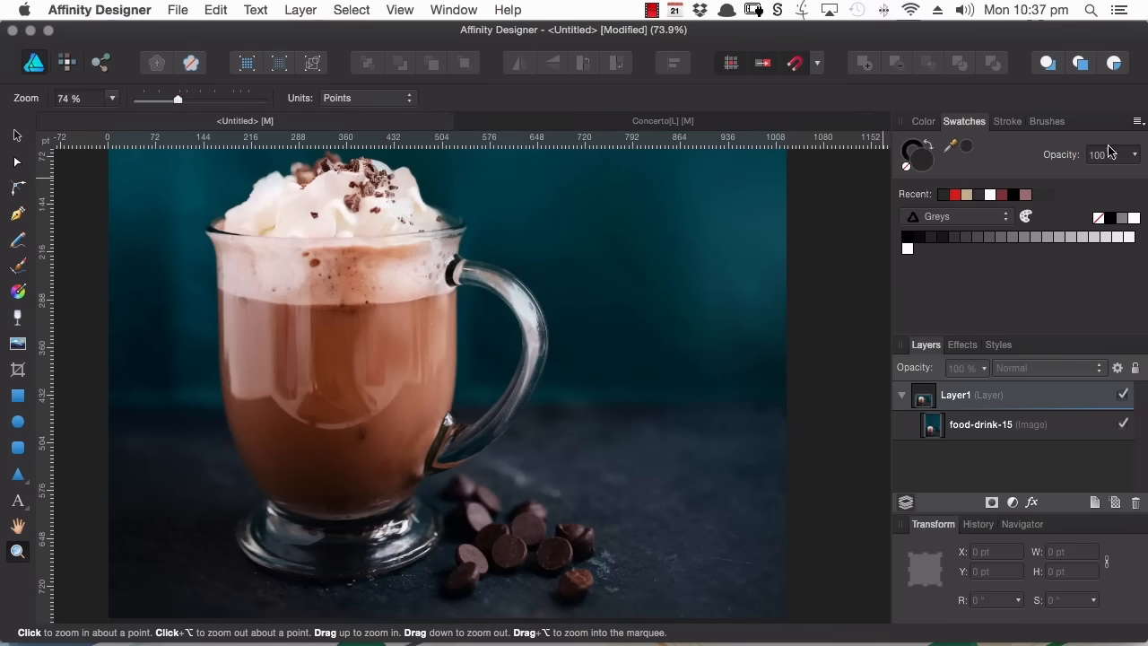
pyautogui.click(1137, 122)
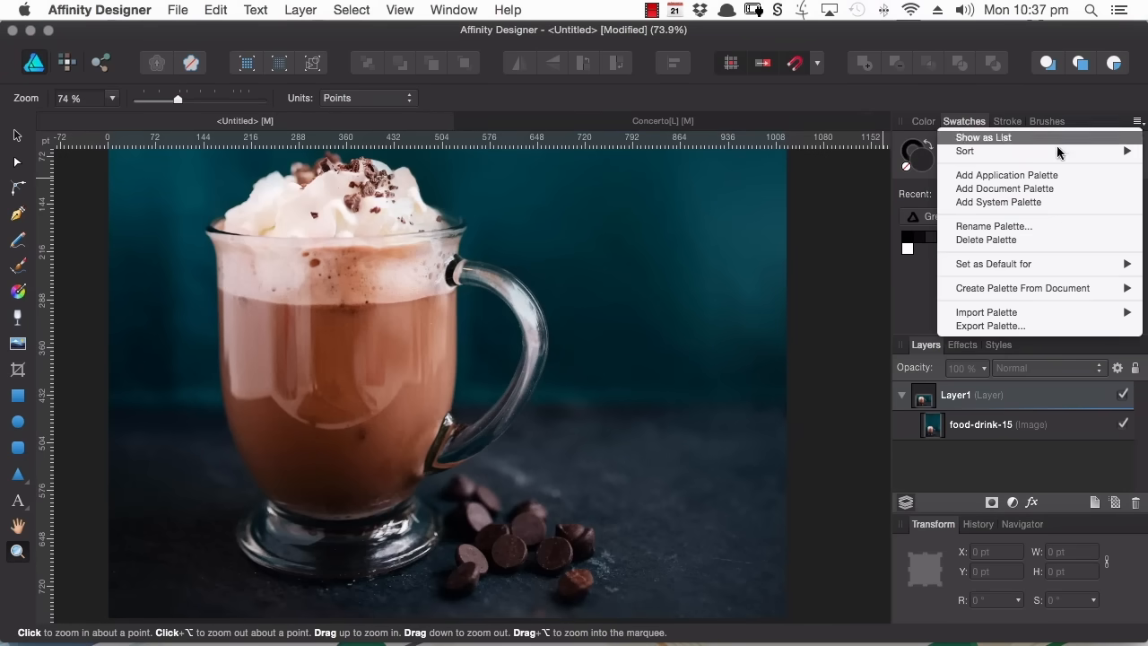
pyautogui.moveTo(1087, 289)
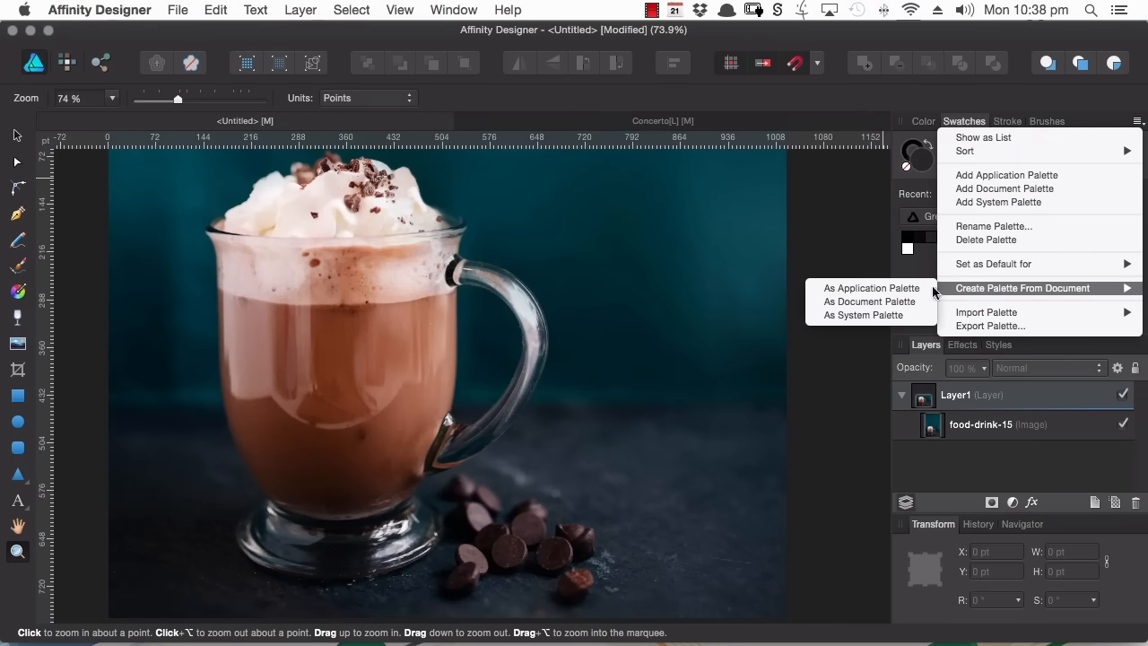
pyautogui.click(910, 303)
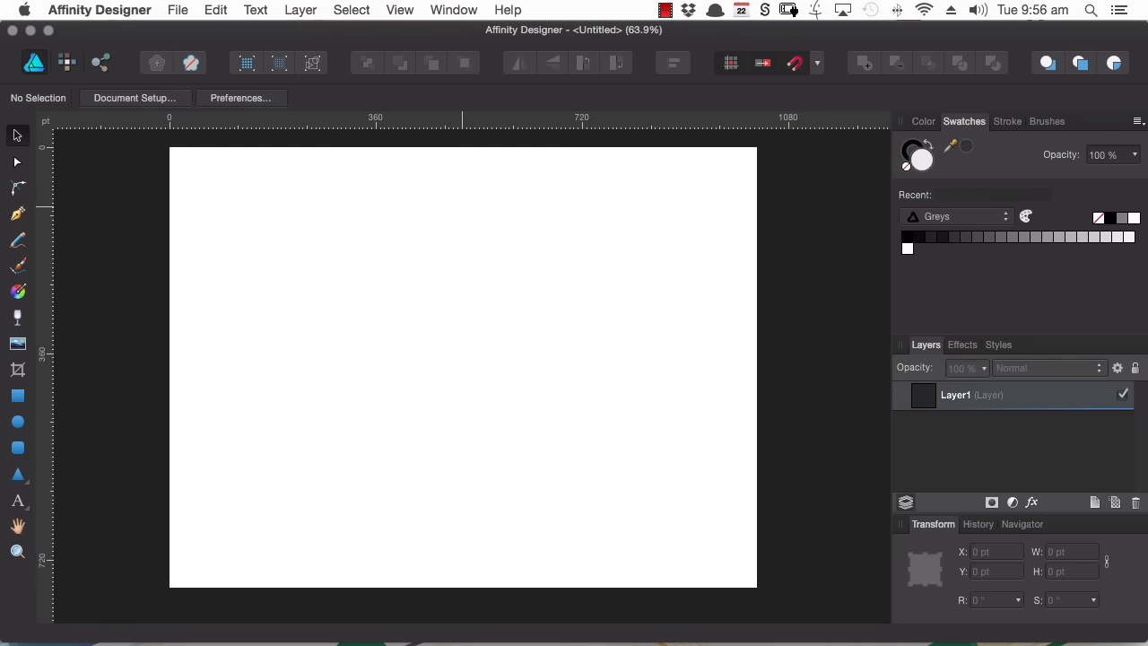
# Step: Draw an ellipse about 338.5 × 344 pt on the blank page and fill it with dark red (H 0, S 76, L 39)
pyautogui.click(18, 421)
pyautogui.moveTo(239, 240); pyautogui.dragTo(434, 438)
pyautogui.click(99, 100)
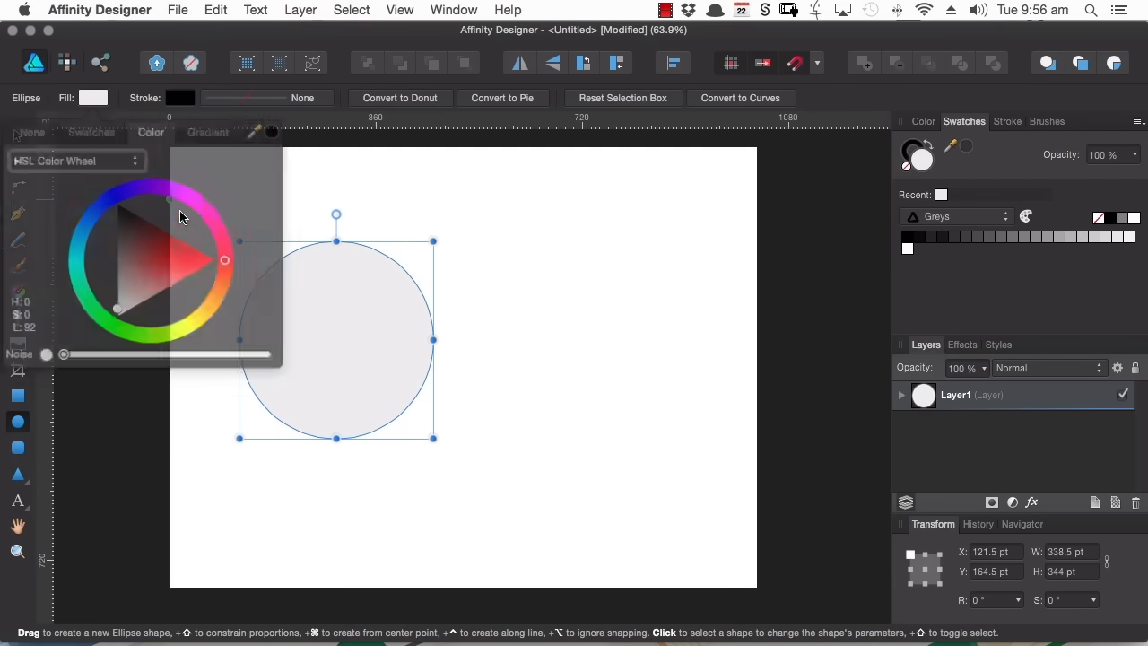
pyautogui.moveTo(172, 245); pyautogui.dragTo(168, 236)
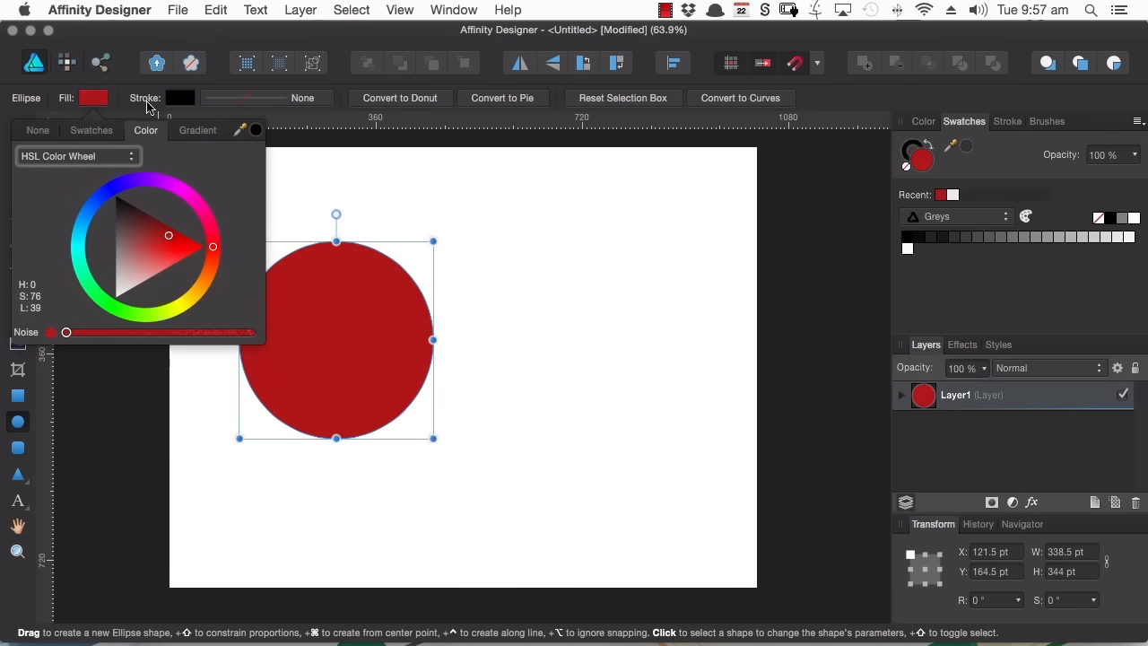
pyautogui.click(99, 101)
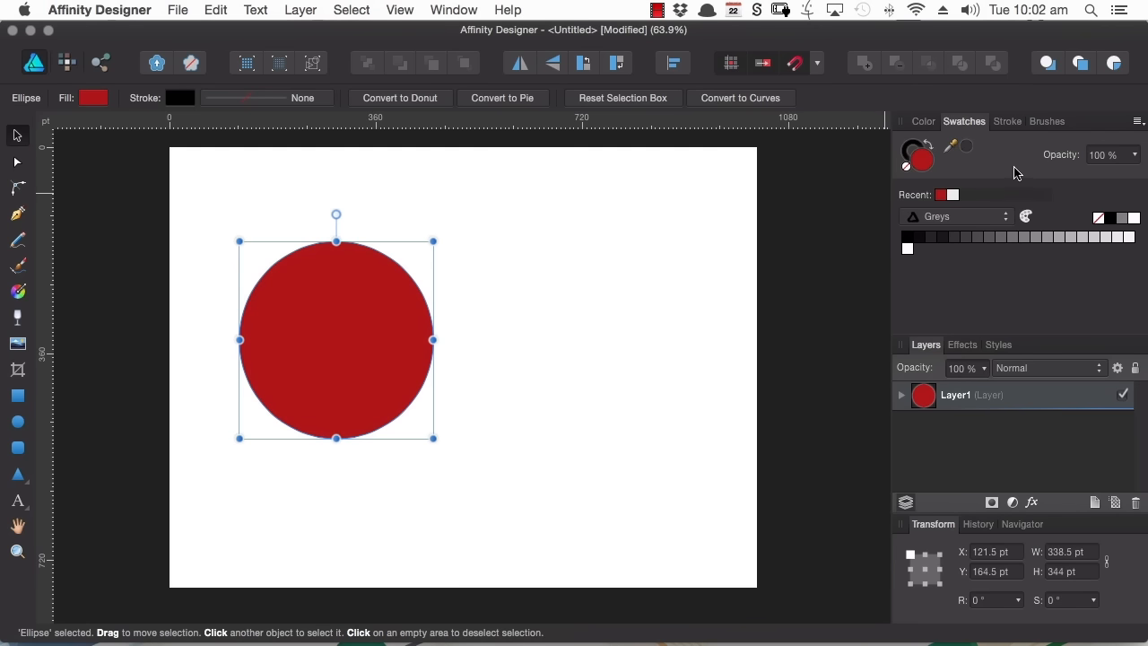
# Step: Add a new document palette and rename it Analogous
pyautogui.click(1136, 123)
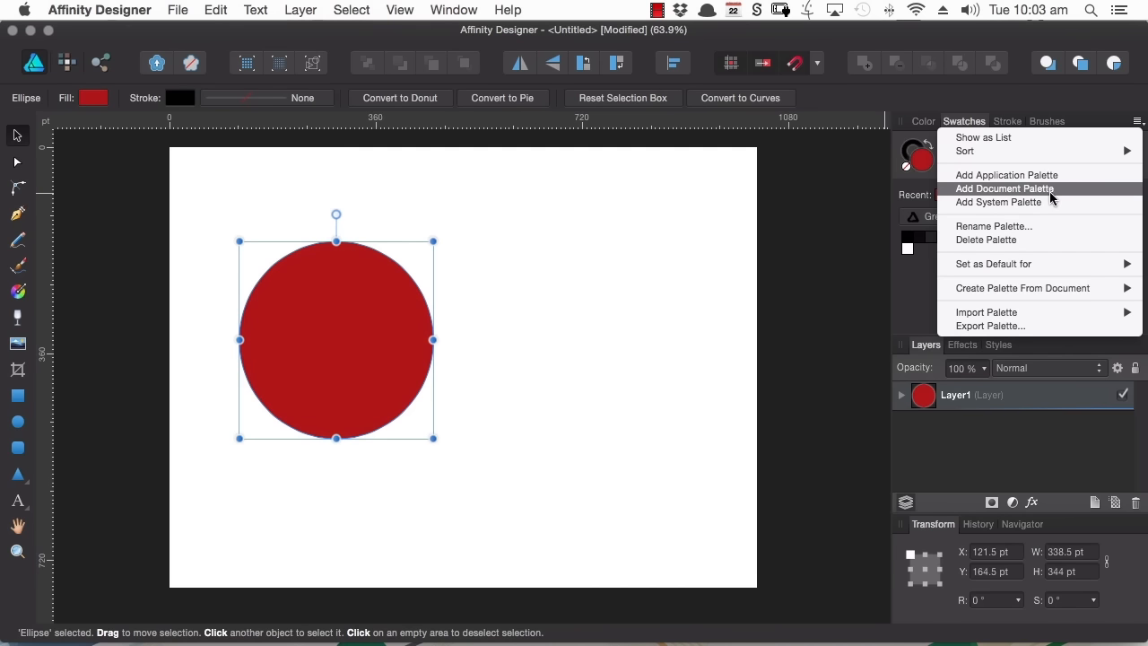
pyautogui.click(1058, 192)
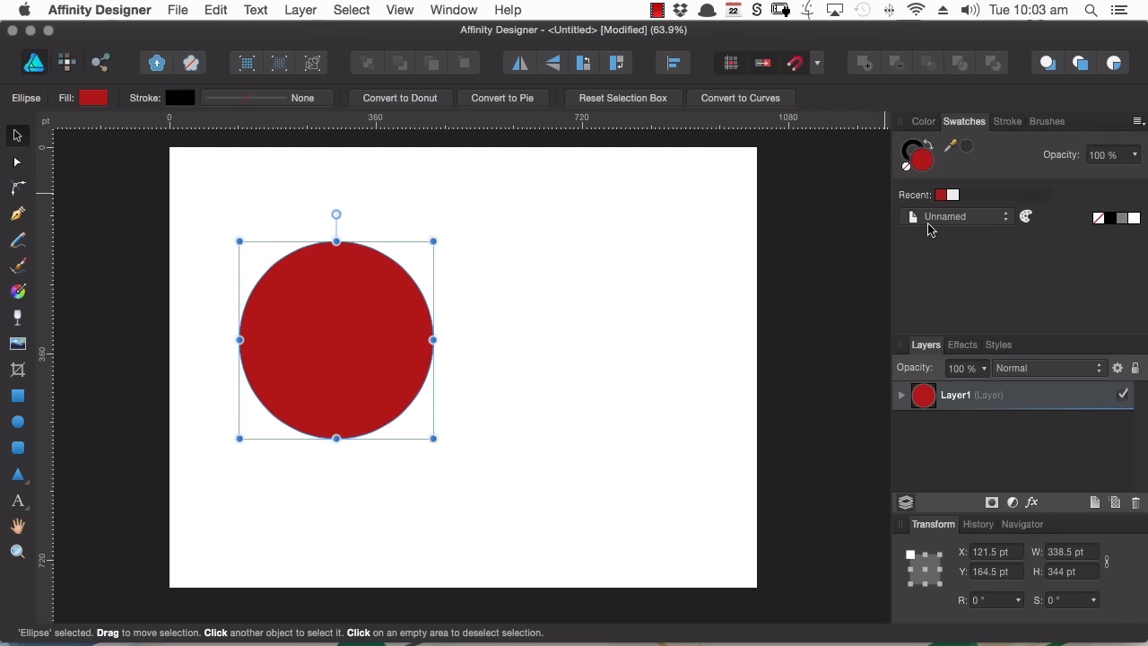
pyautogui.click(1137, 123)
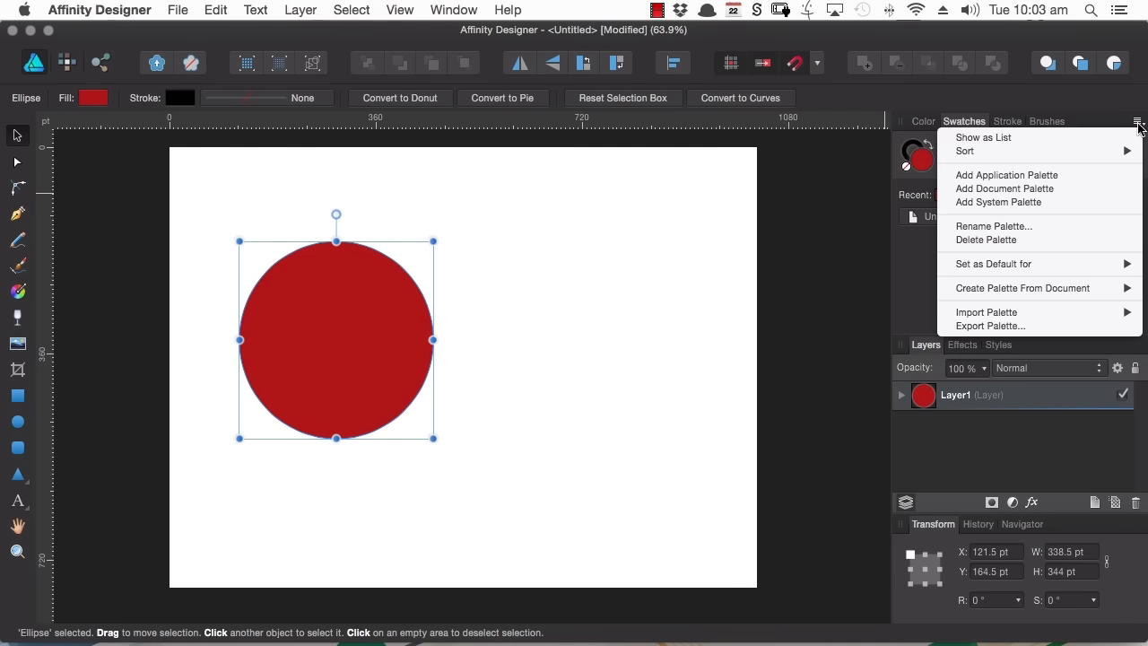
pyautogui.click(997, 228)
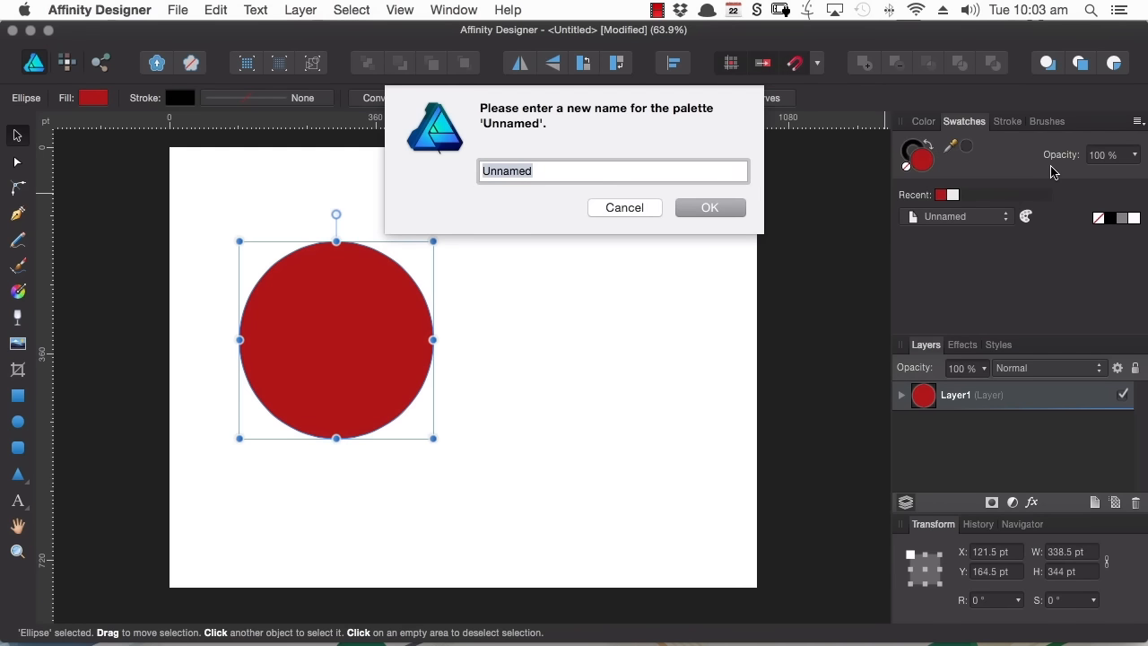
pyautogui.write('Analogous')
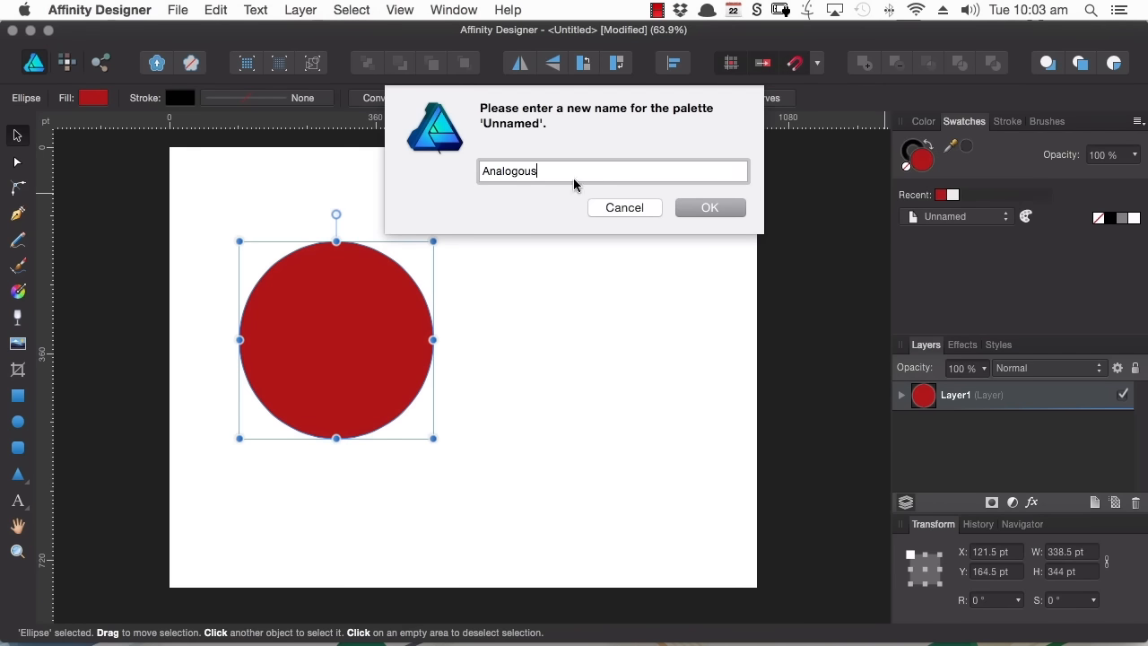
pyautogui.click(695, 215)
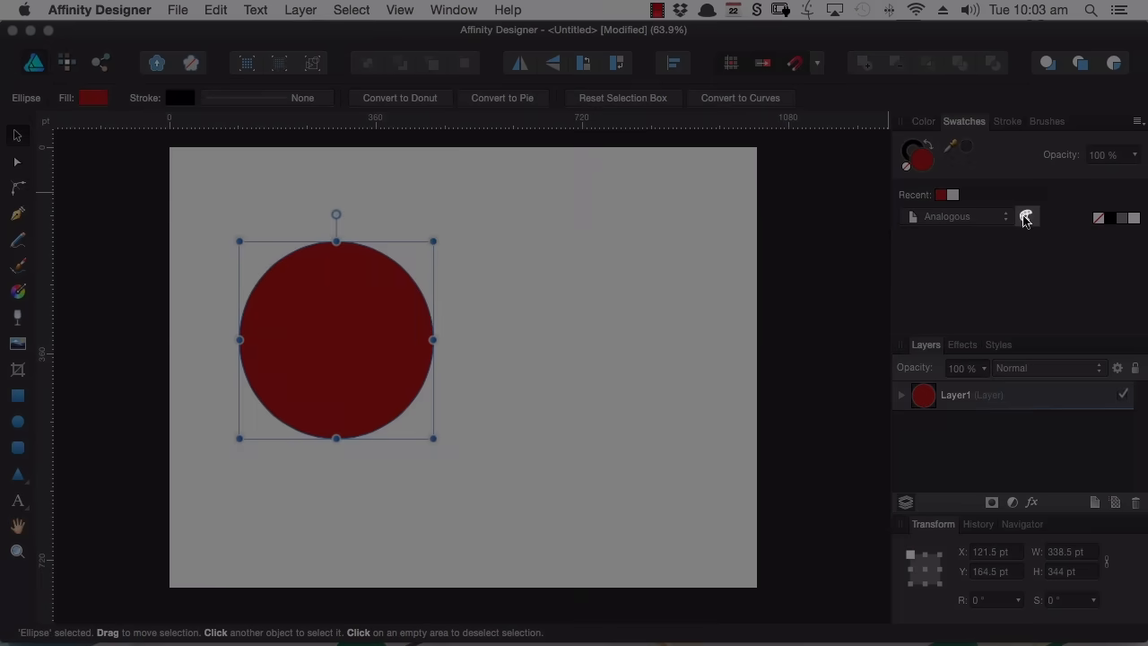
# Step: Add the ellipse's red fill to the Analogous palette and create an Analogous color chord from that swatch
pyautogui.click(1026, 217)
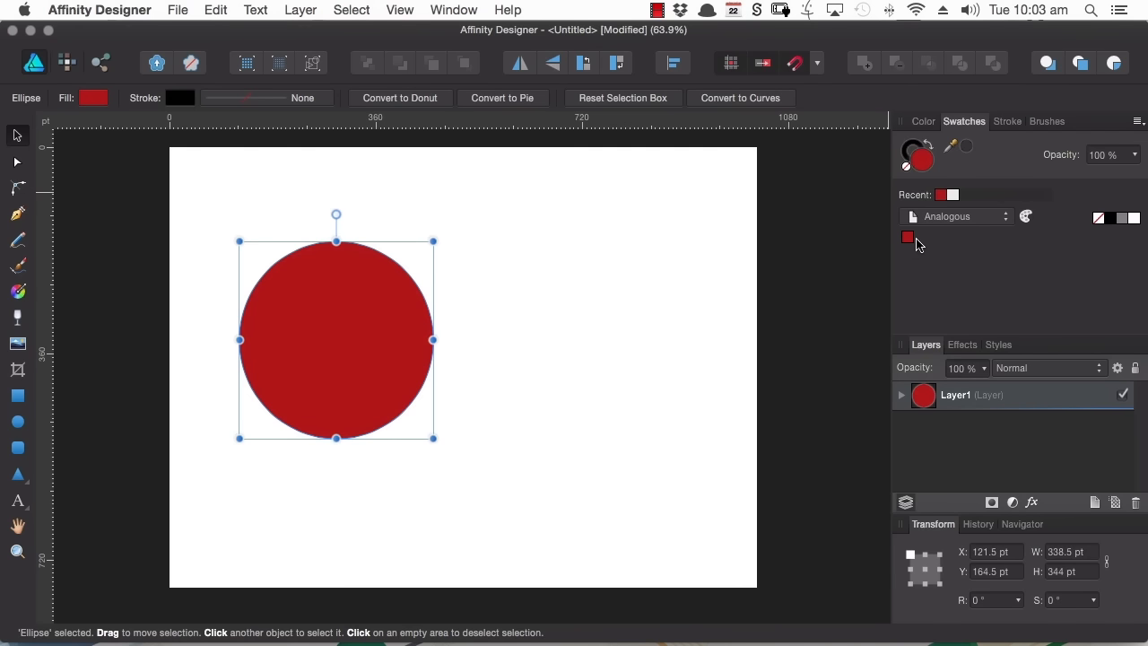
pyautogui.rightClick(903, 238)
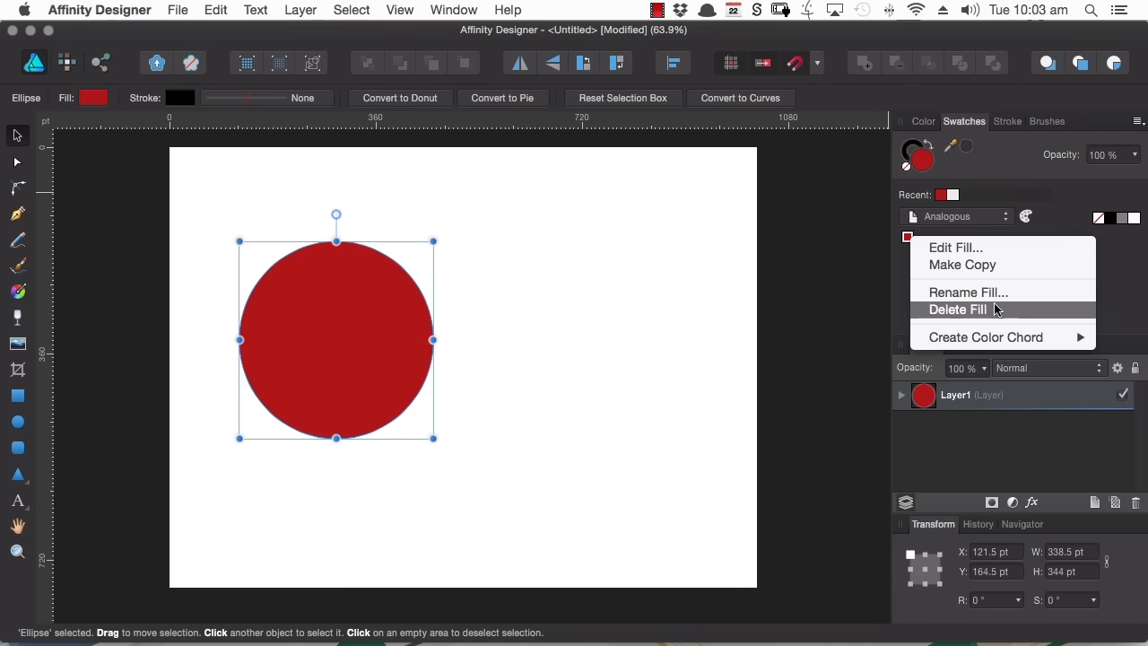
pyautogui.moveTo(1012, 339)
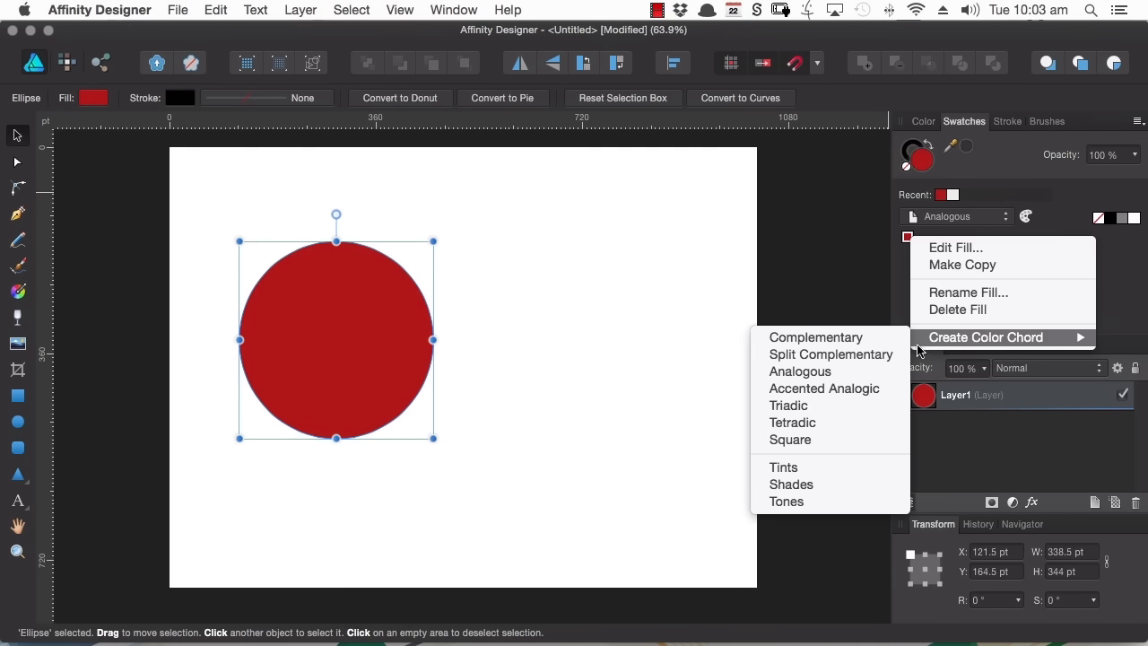
pyautogui.click(817, 374)
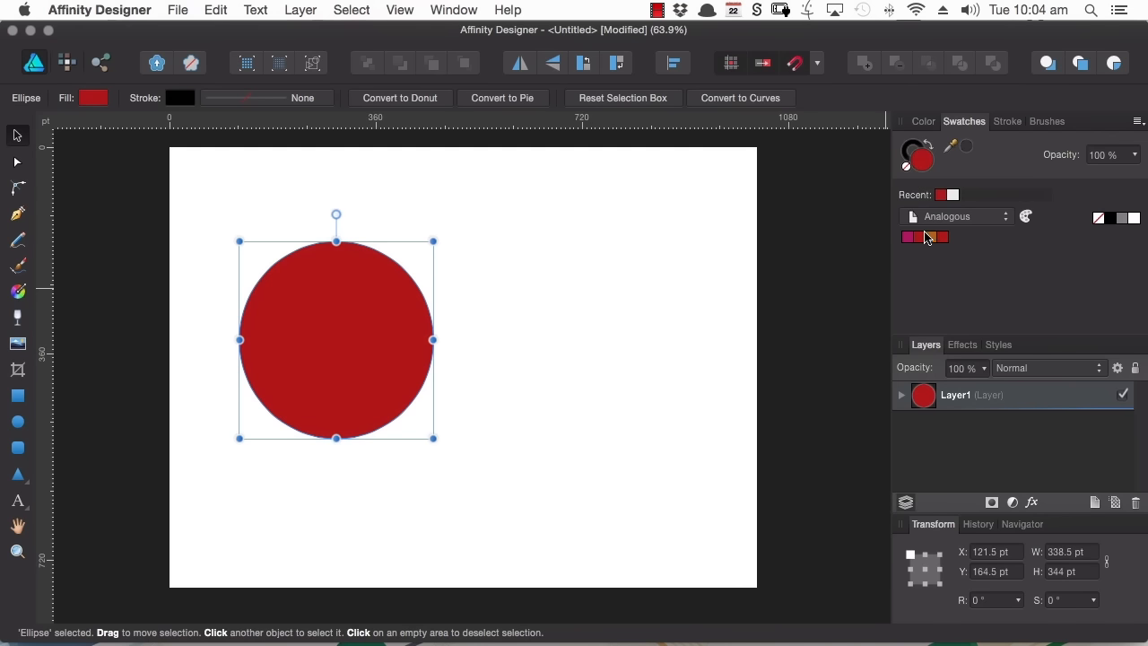
# Step: Draw a second ellipse about 388.5 × 400 pt overlapping the red one and fill it with the palette's orange swatch
pyautogui.click(18, 421)
pyautogui.moveTo(395, 185); pyautogui.dragTo(617, 414)
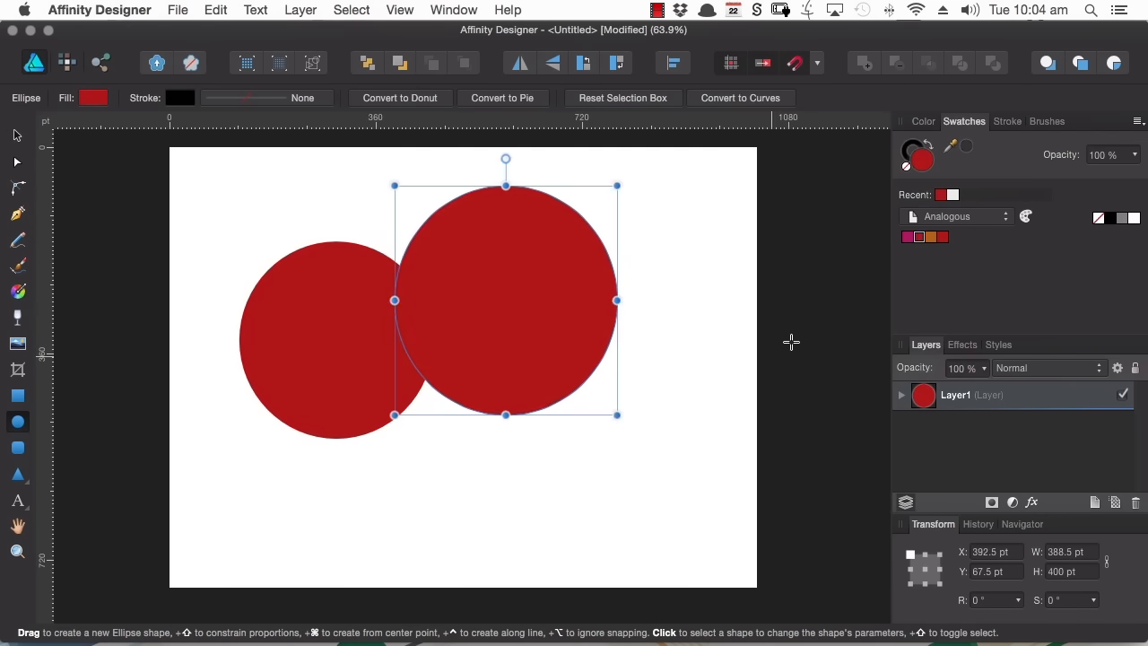
pyautogui.click(930, 237)
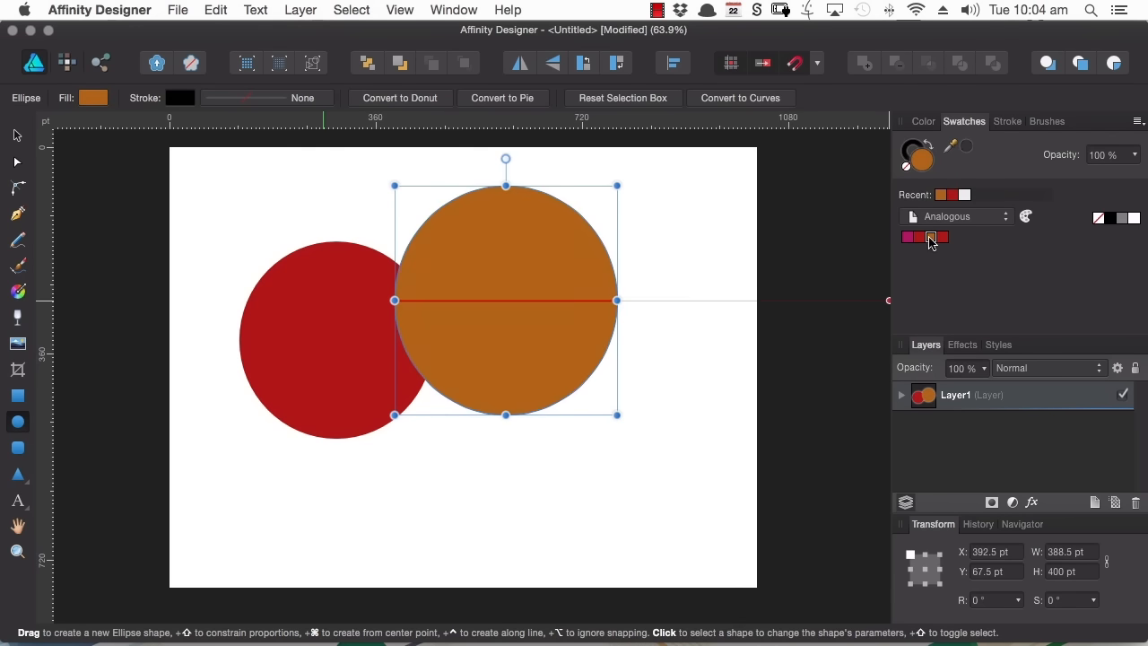
# Step: Draw a third ellipse about 403.5 × 385.5 pt overlapping the other two, fill it with the palette's magenta swatch, and deselect it
pyautogui.moveTo(363, 553); pyautogui.dragTo(607, 314)
pyautogui.click(908, 237)
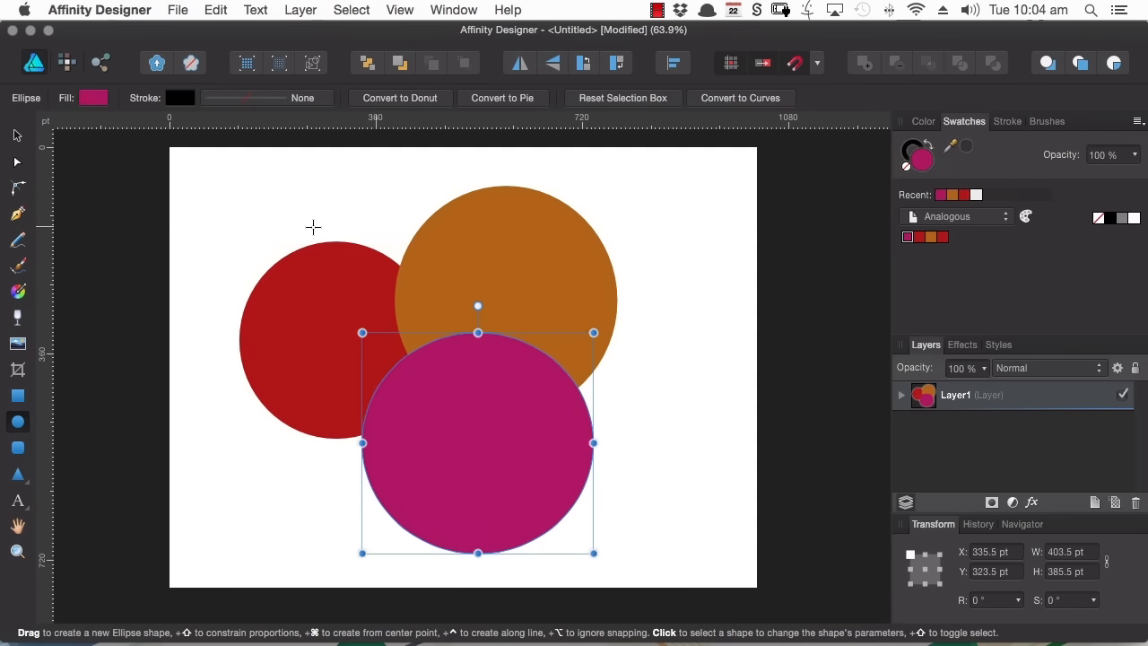
pyautogui.click(17, 135)
pyautogui.click(115, 283)
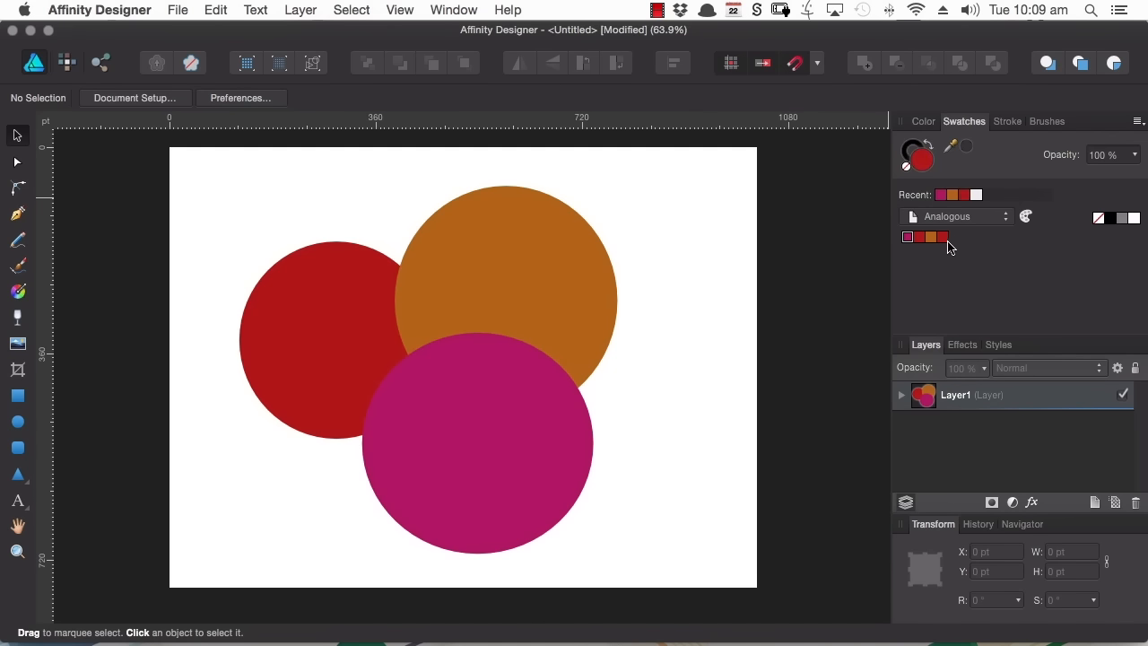
# Step: Delete all three ellipses from the page and add another new document palette
pyautogui.moveTo(180, 161); pyautogui.dragTo(674, 574)
pyautogui.press('Delete')
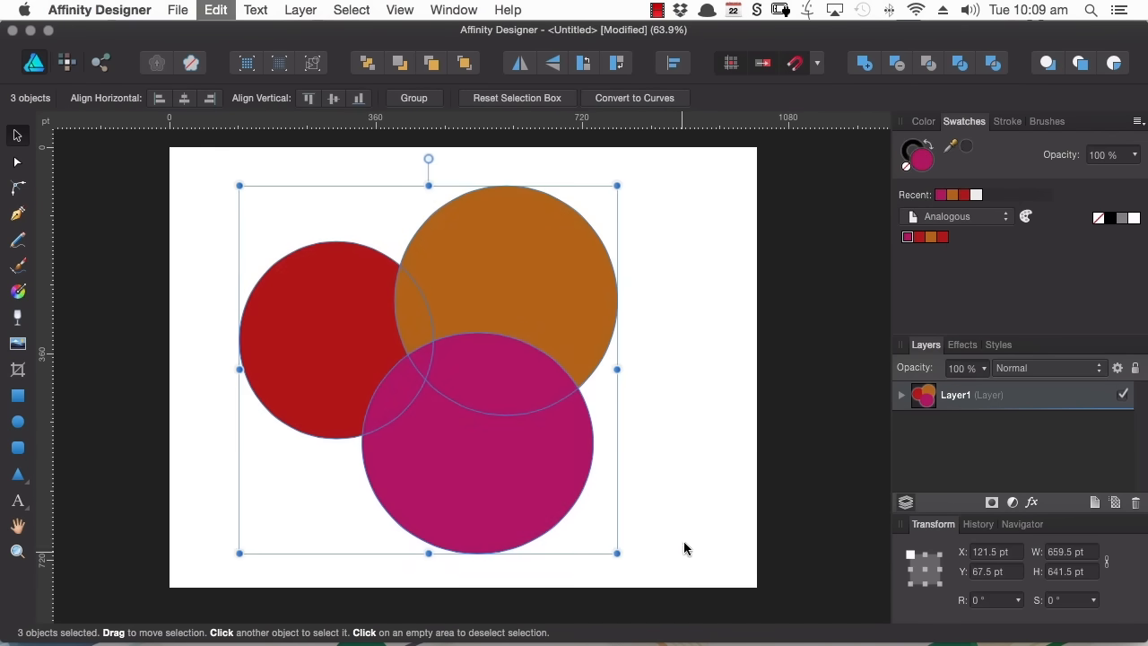
pyautogui.click(1133, 125)
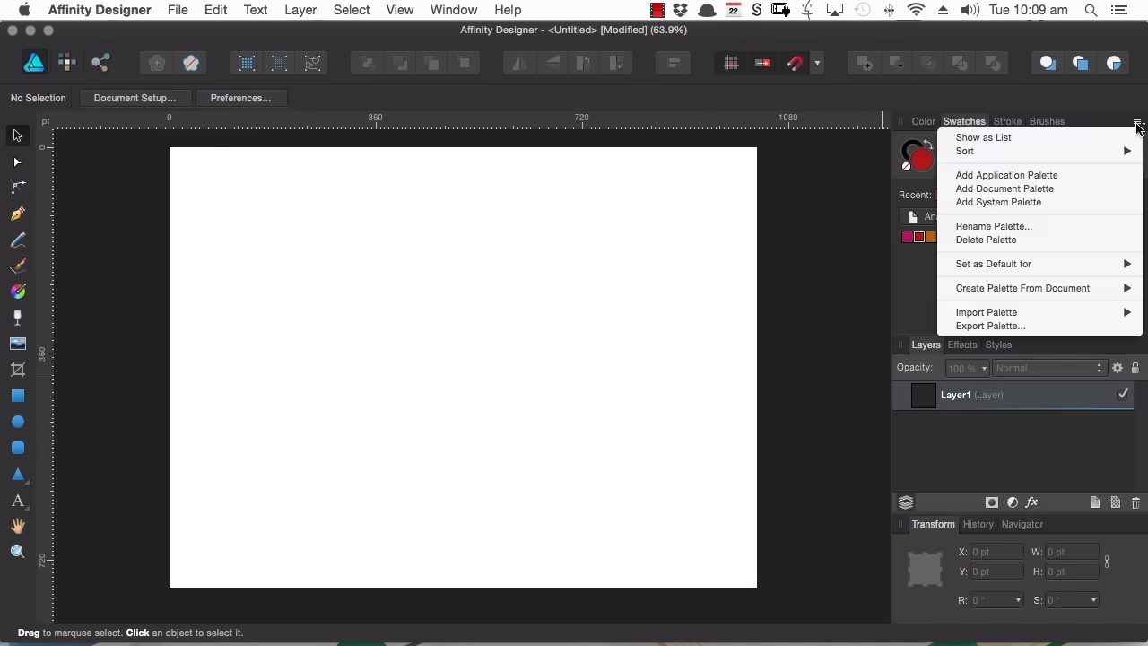
pyautogui.click(1047, 187)
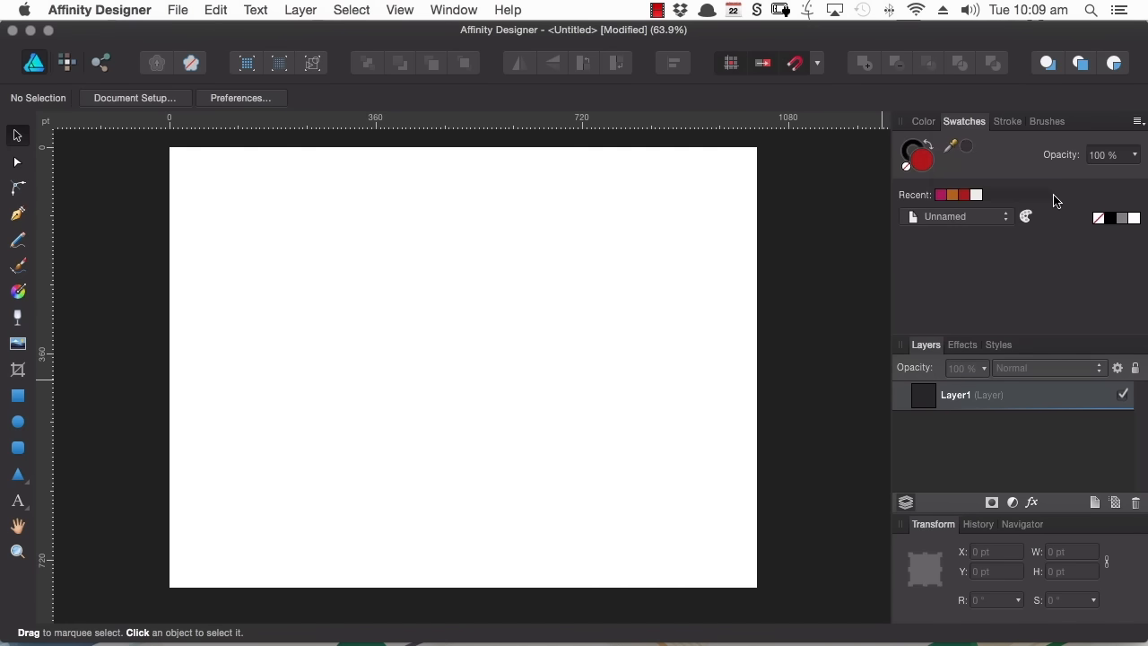
# Step: Rename the new document palette as Shades
pyautogui.click(1137, 122)
pyautogui.click(1016, 226)
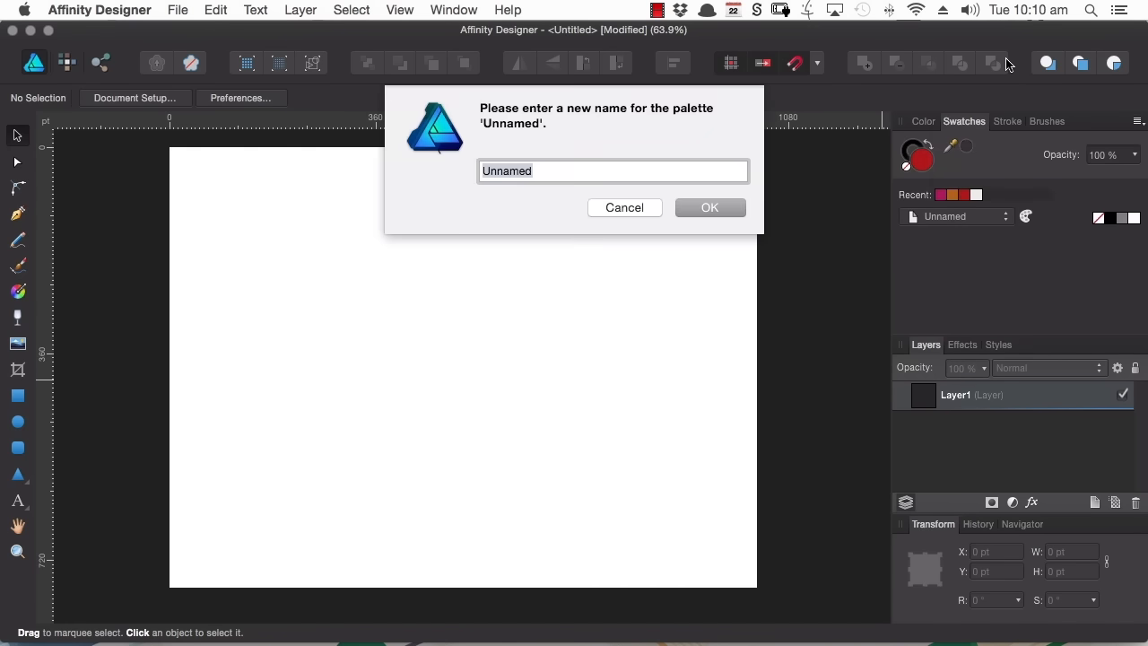
pyautogui.write('Shades')
pyautogui.click(718, 206)
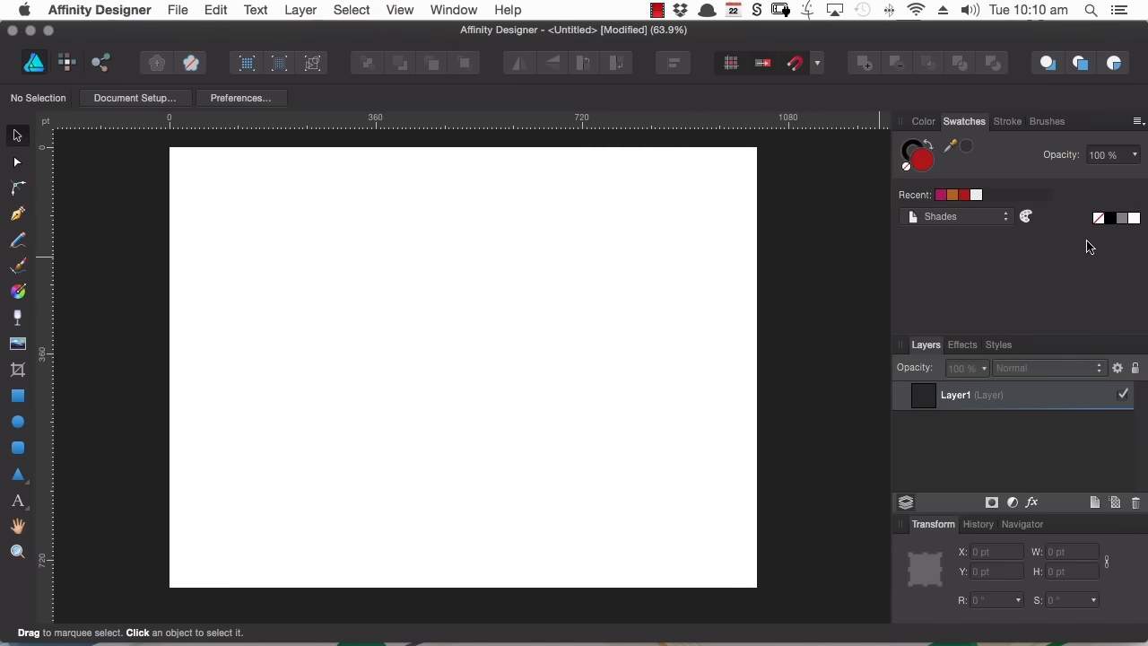
# Step: Add the current red fill to the Shades palette and create a Shades color chord from that swatch
pyautogui.click(1028, 217)
pyautogui.rightClick(908, 238)
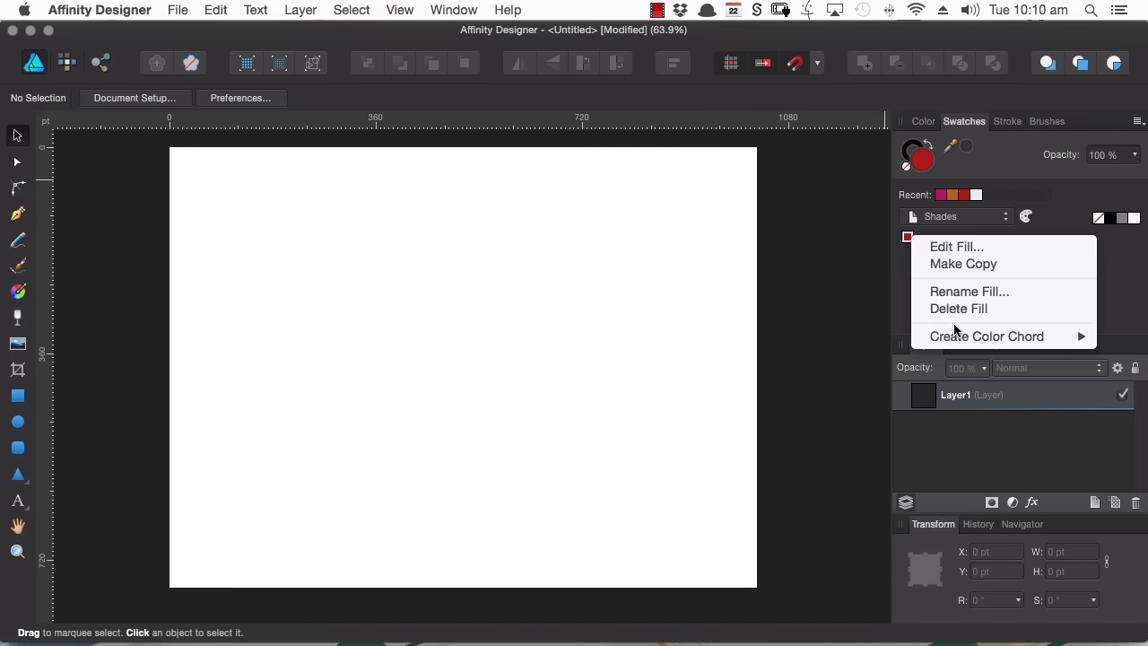
pyautogui.moveTo(963, 338)
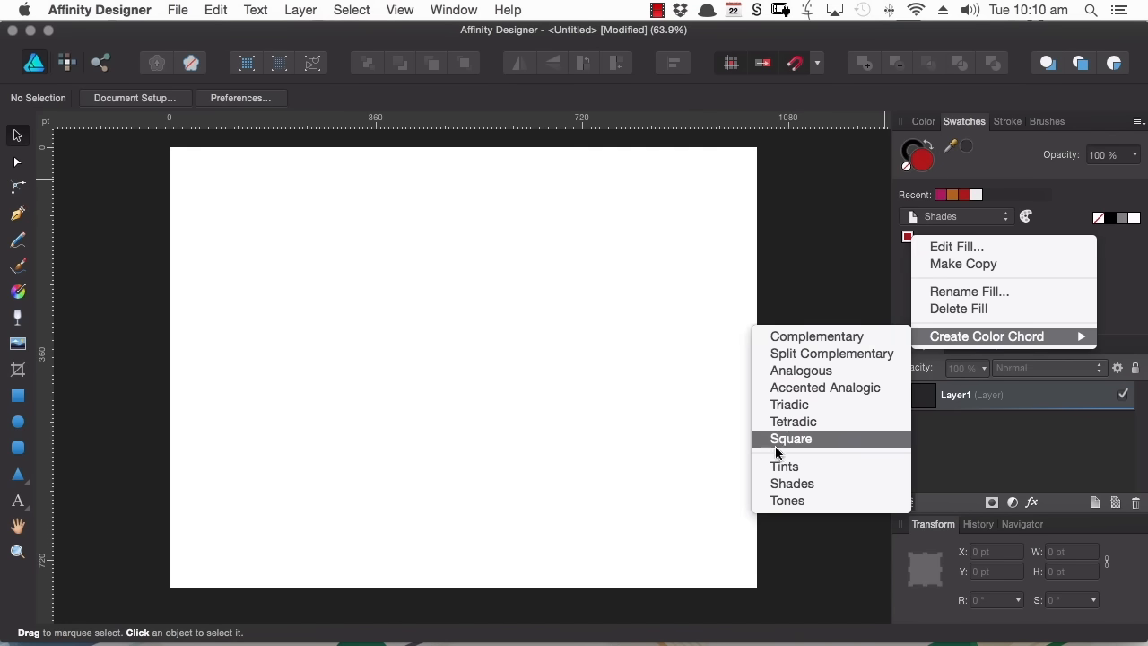
pyautogui.click(810, 486)
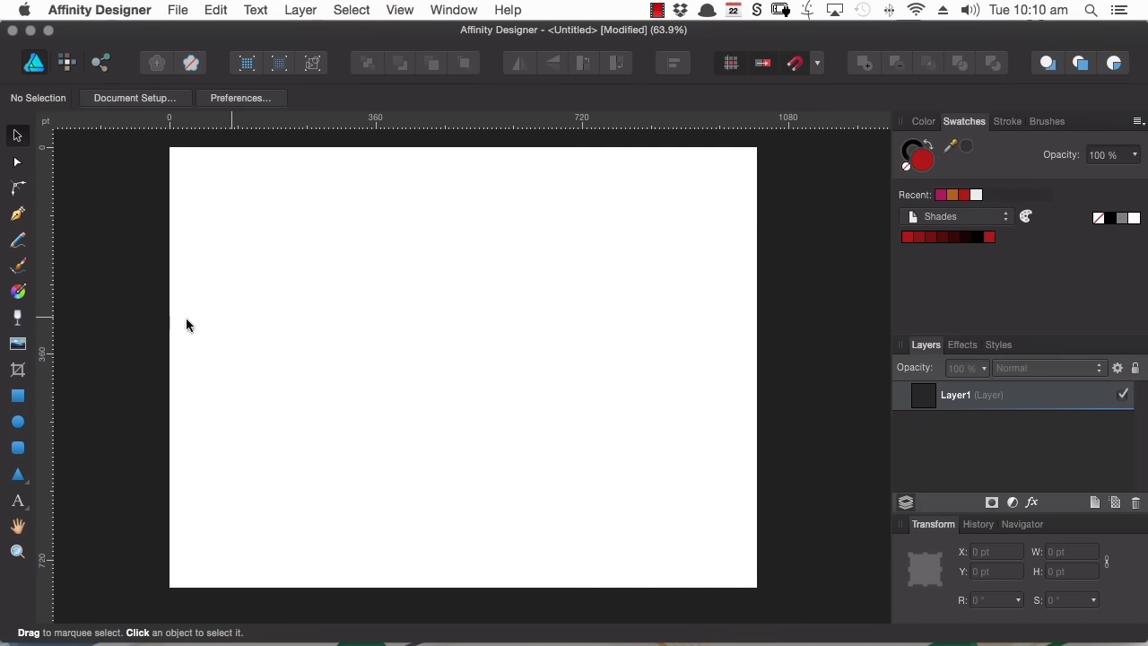
# Step: Draw two overlapping ellipses, about 248 × 258 pt and 261.5 × 261 pt, and fill the second with the palette's third, darker red swatch
pyautogui.click(18, 422)
pyautogui.moveTo(217, 240); pyautogui.dragTo(360, 389)
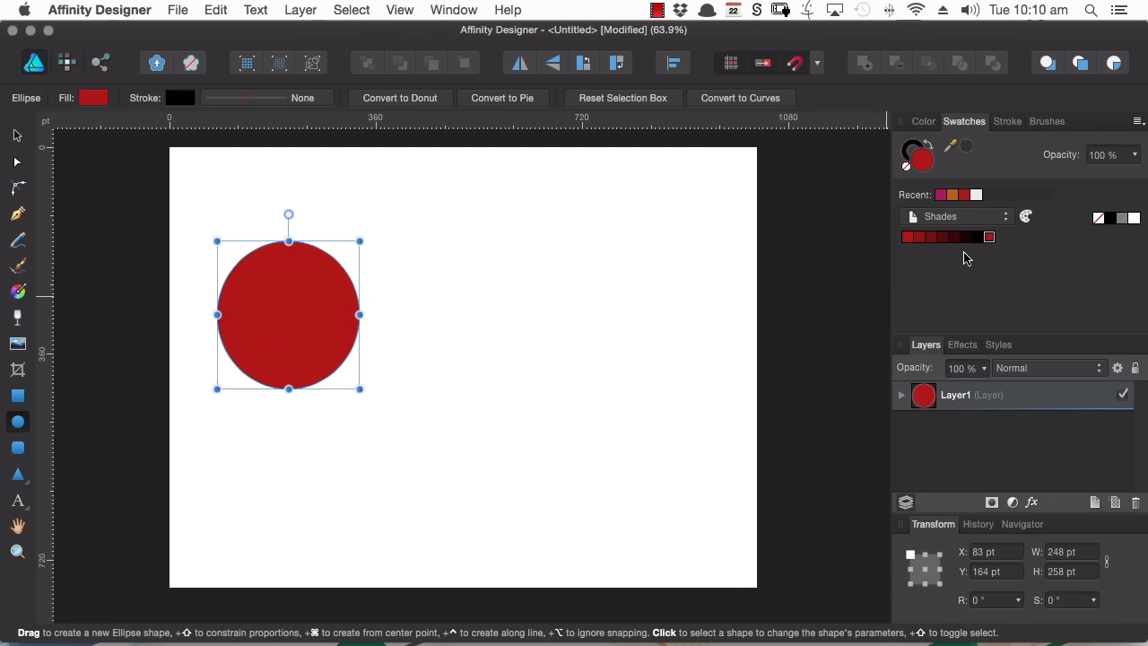
pyautogui.moveTo(314, 235); pyautogui.dragTo(462, 381)
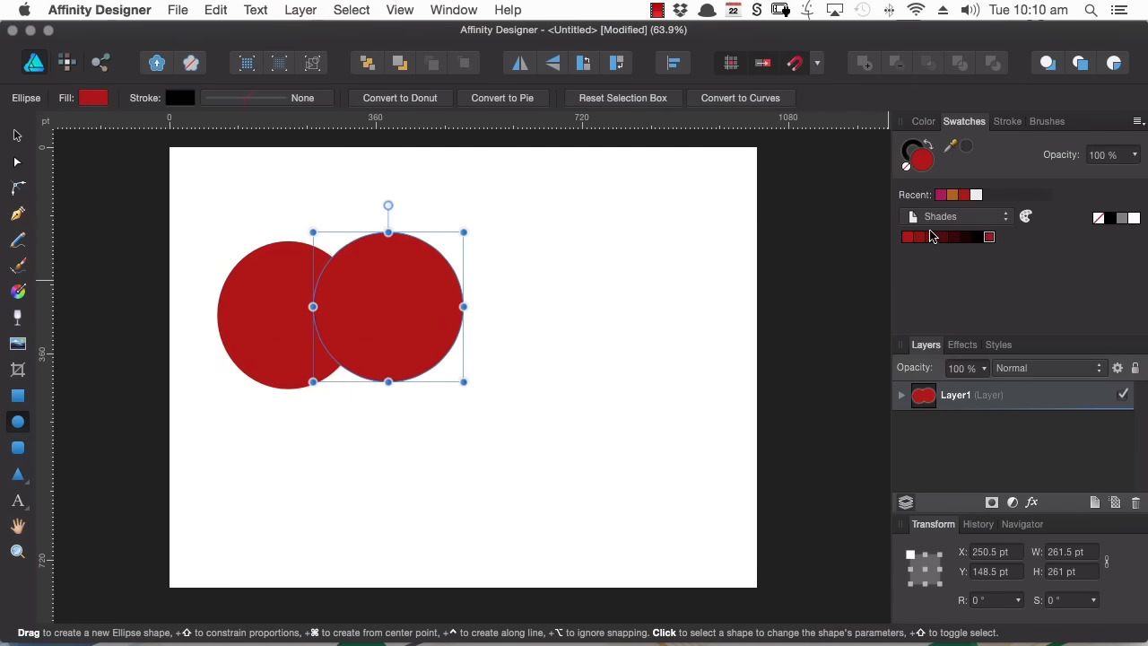
pyautogui.click(933, 237)
# Step: Extend the row with overlapping ellipses about 255.5 × 273.5 pt and 210 × 258 pt, filling each with the next darker swatch
pyautogui.moveTo(433, 231); pyautogui.dragTo(577, 389)
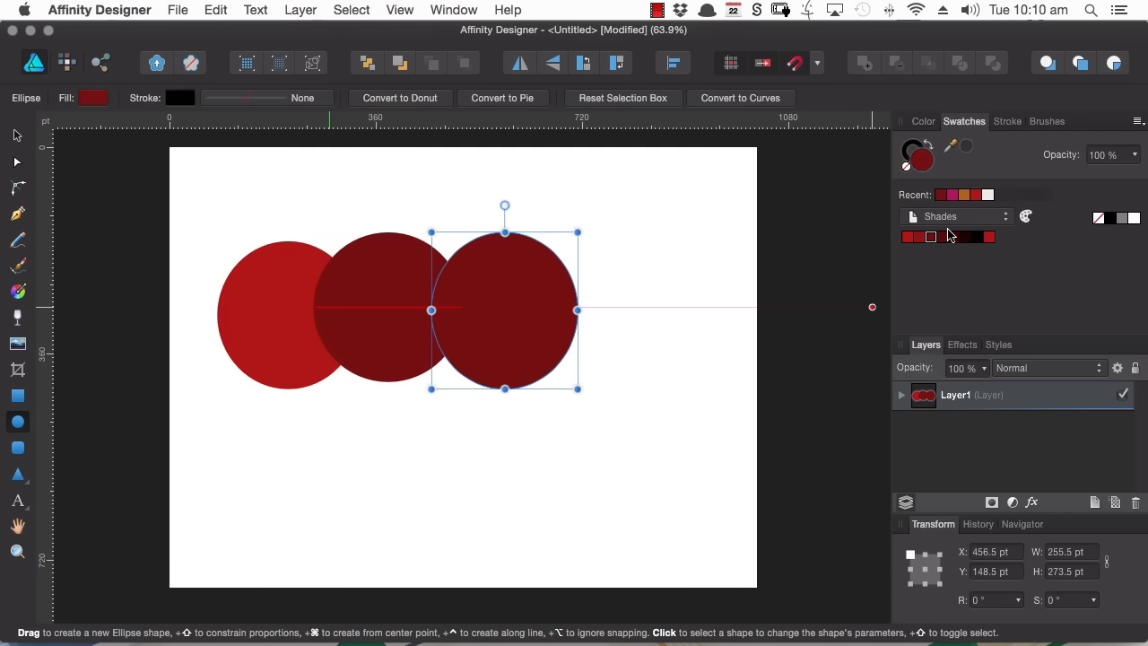
pyautogui.click(942, 237)
pyautogui.moveTo(638, 242); pyautogui.dragTo(518, 389)
pyautogui.click(954, 237)
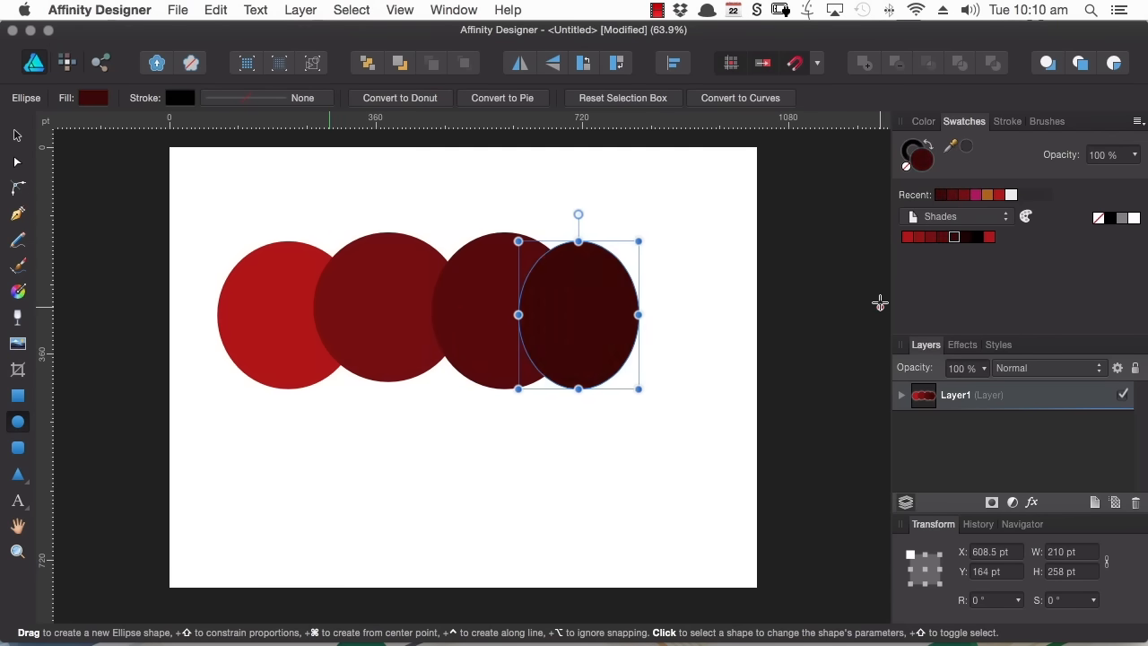
# Step: Draw a fifth ellipse about 233.5 × 258 pt at the row's end, fill it with the near-black red swatch, and deselect it
pyautogui.moveTo(730, 242); pyautogui.dragTo(598, 389)
pyautogui.click(964, 238)
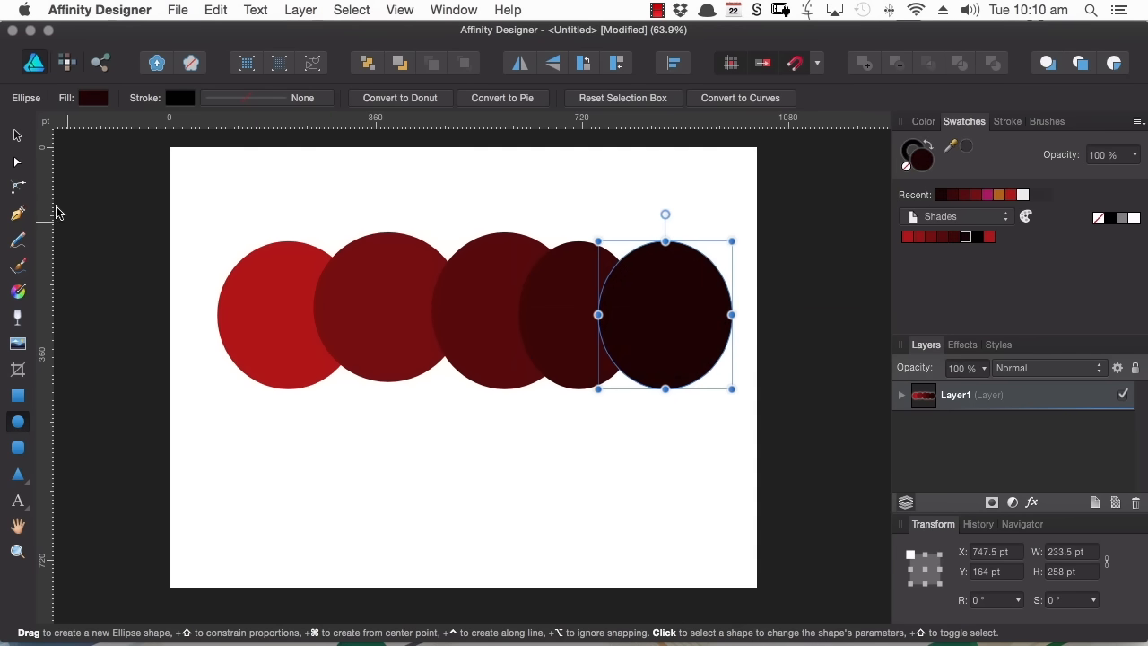
pyautogui.click(18, 136)
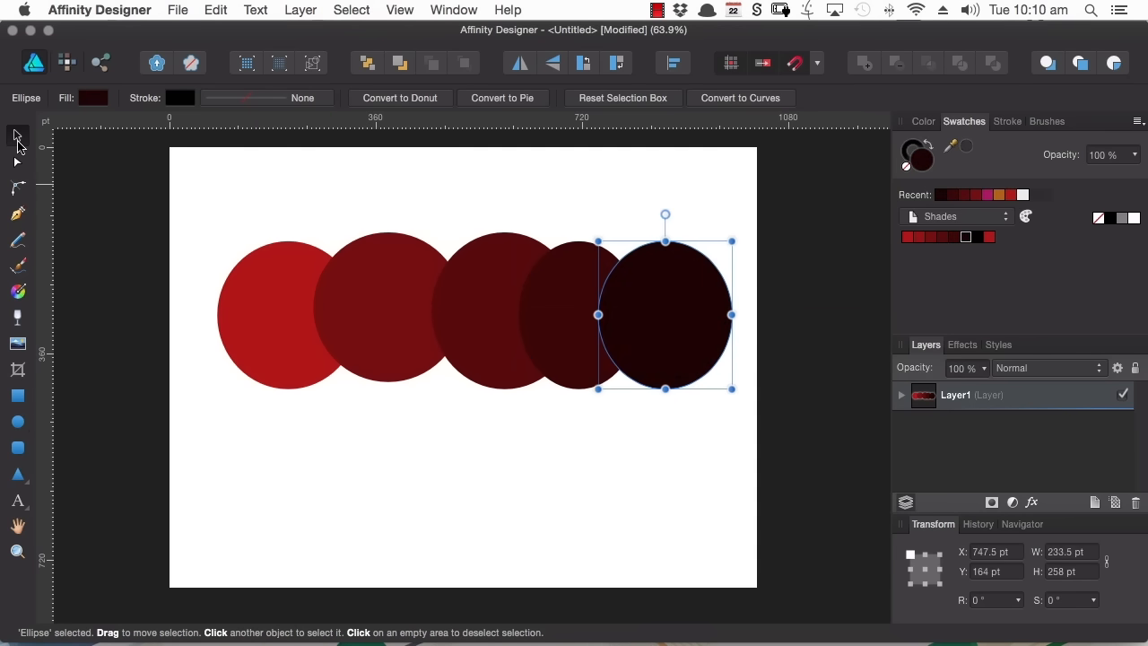
pyautogui.click(801, 238)
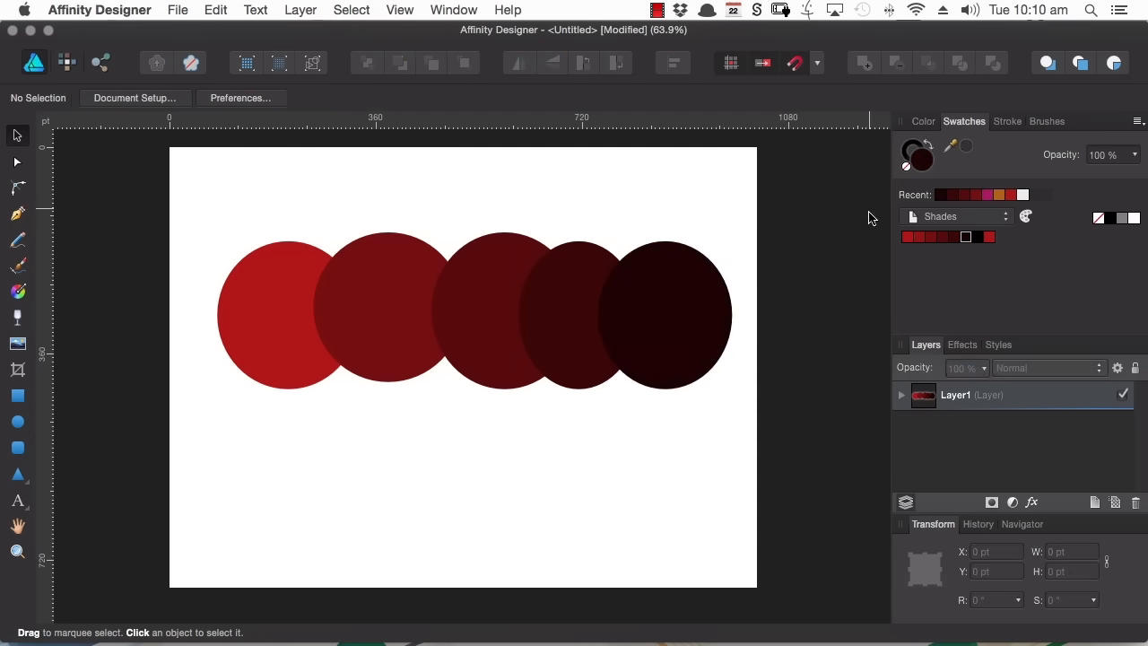
# Step: Display the color chord options for the first swatch in the Shades palette
pyautogui.rightClick(908, 237)
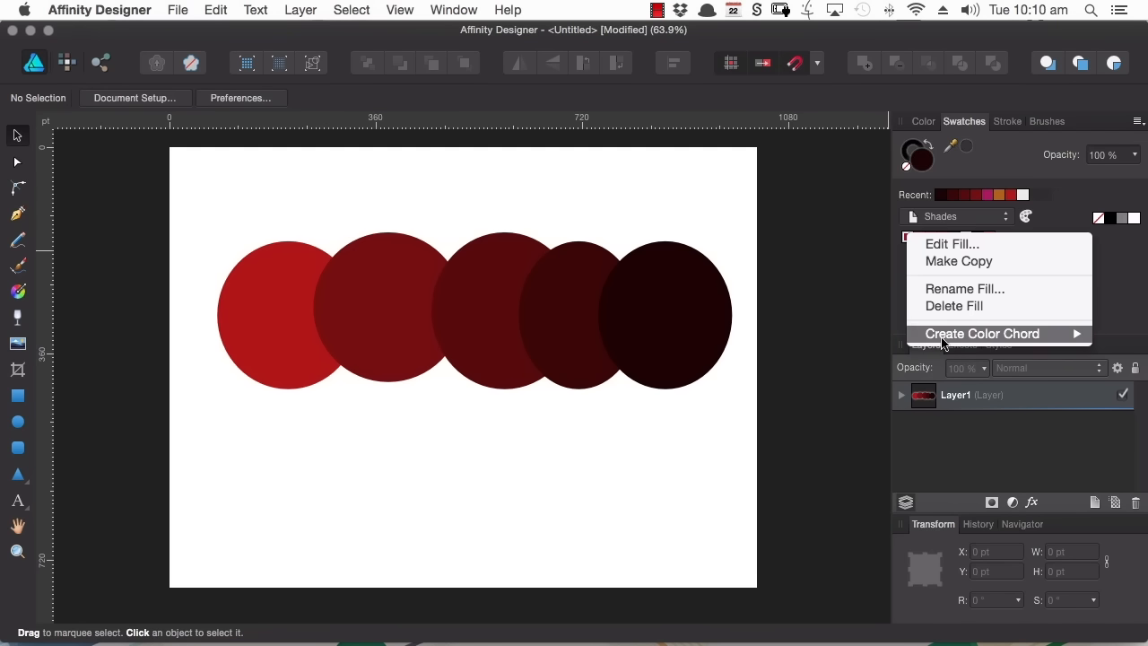
pyautogui.moveTo(944, 335)
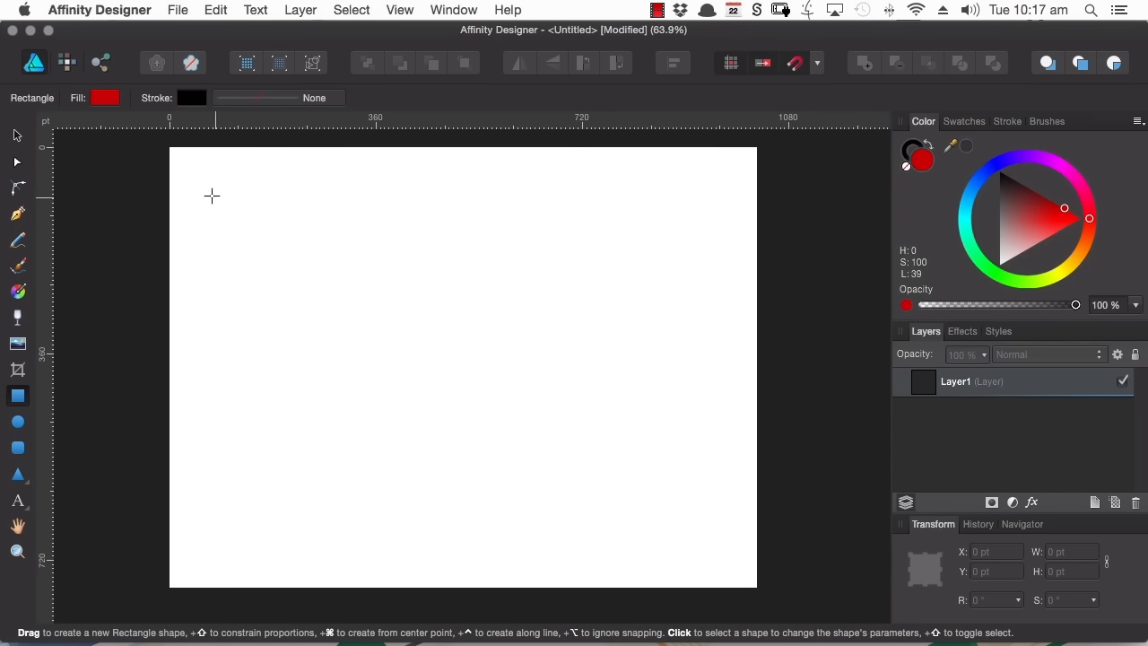
# Step: Draw a red rectangle about 934.5 × 670 pt on the empty page and give it a linear white-to-red gradient fill
pyautogui.moveTo(192, 175); pyautogui.dragTo(730, 557)
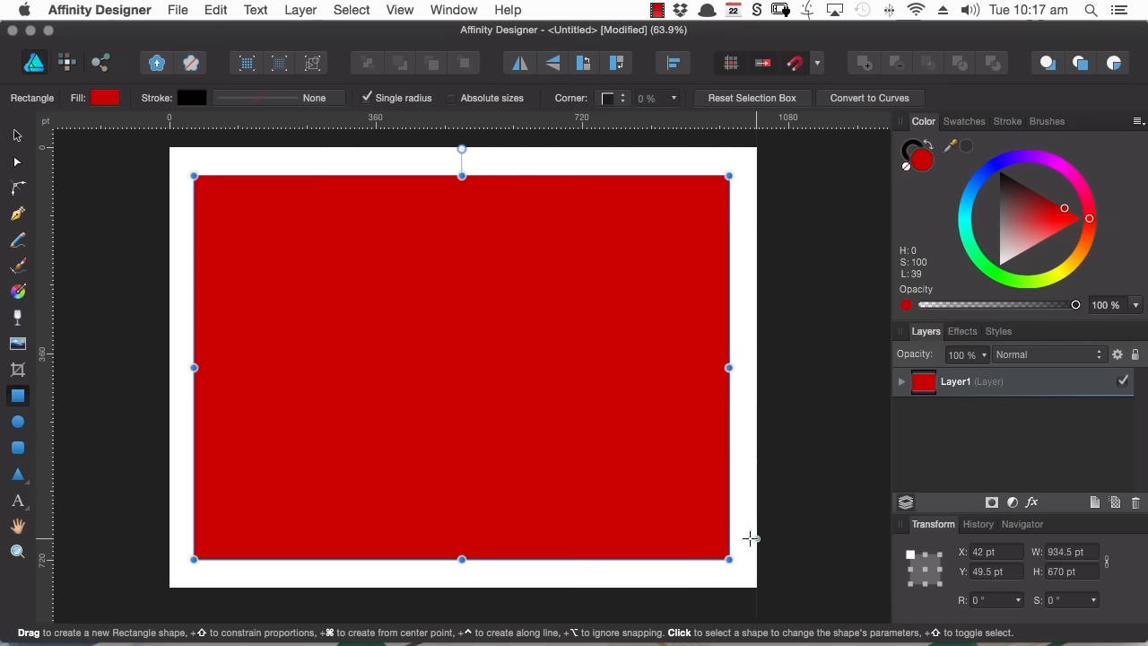
pyautogui.click(105, 99)
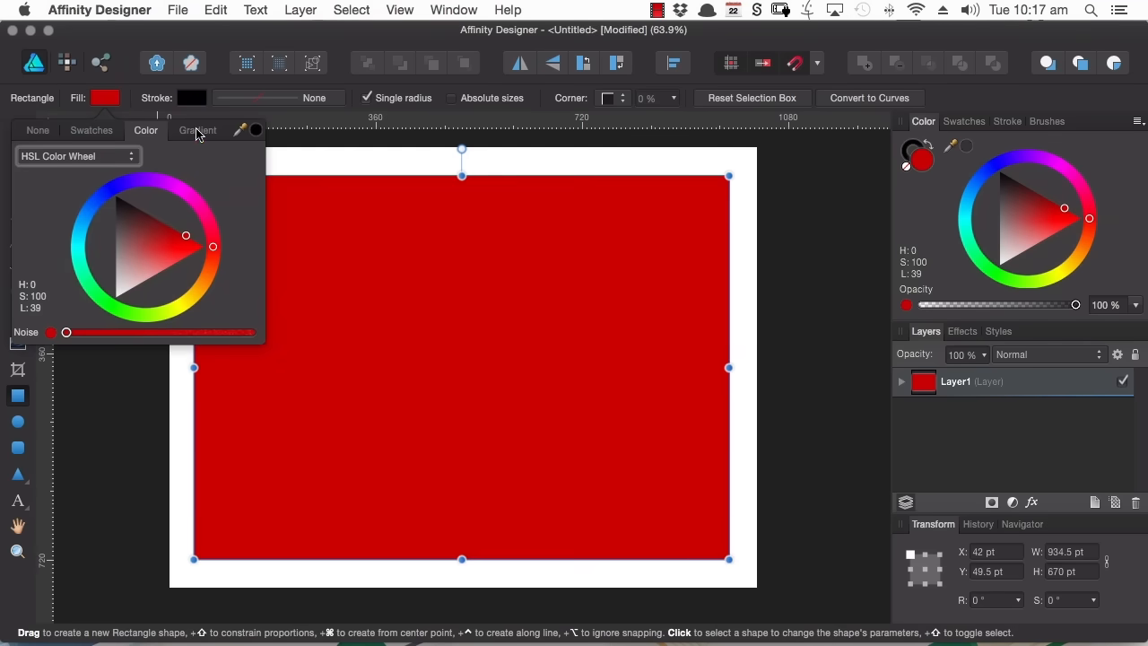
pyautogui.click(197, 132)
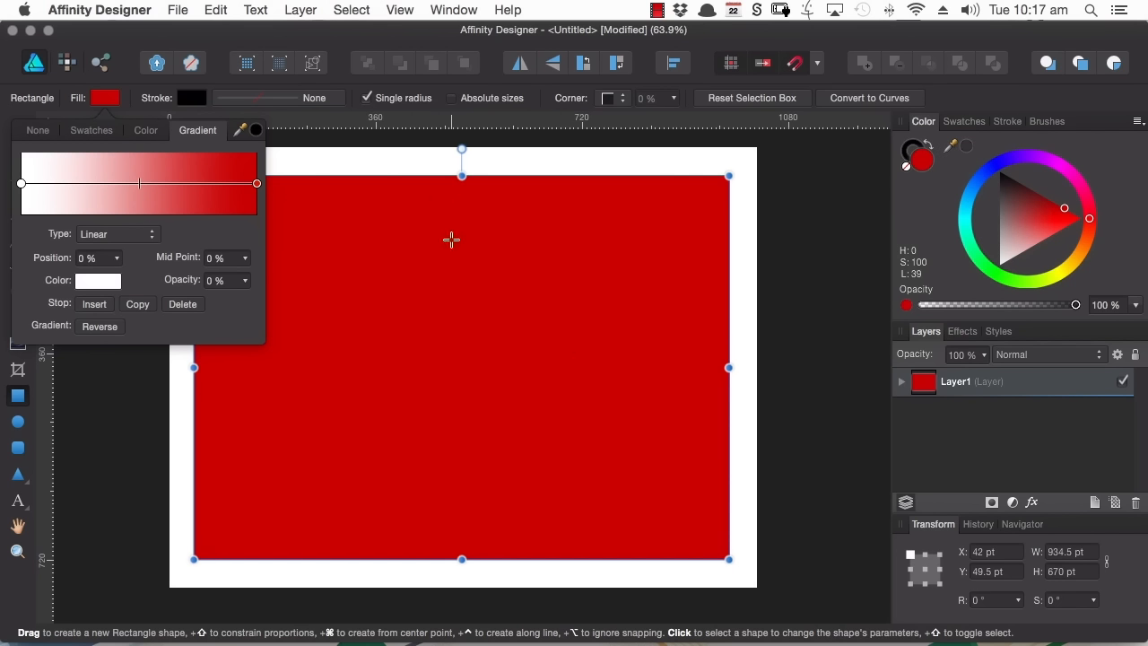
pyautogui.click(149, 236)
pyautogui.click(122, 247)
pyautogui.click(139, 245)
pyautogui.click(98, 221)
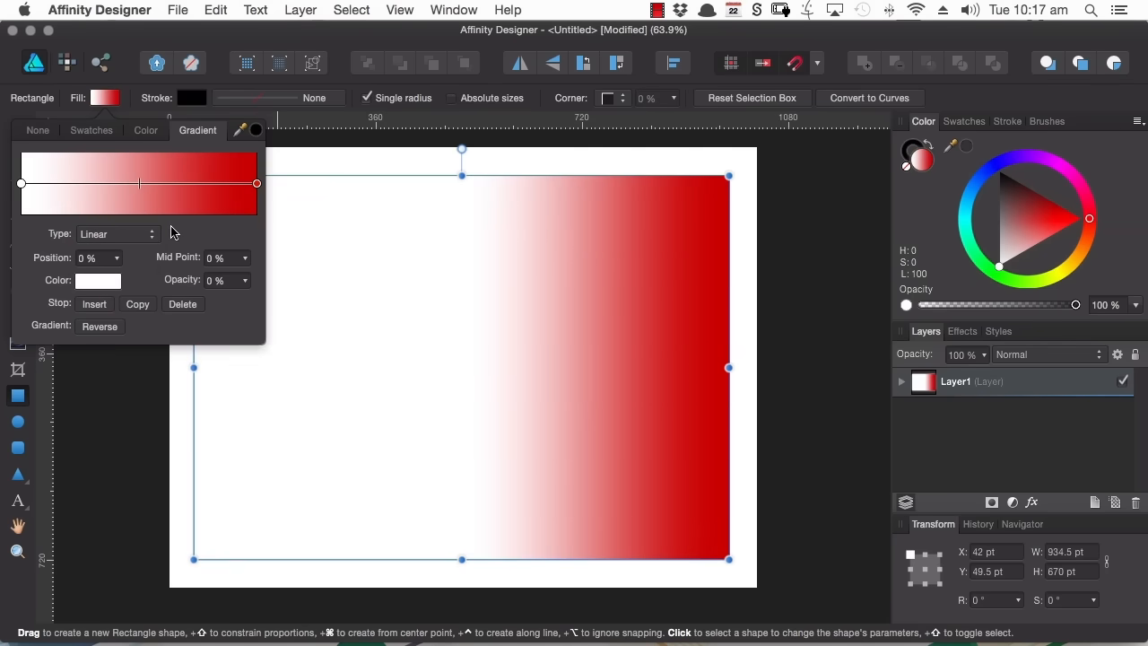
pyautogui.click(106, 98)
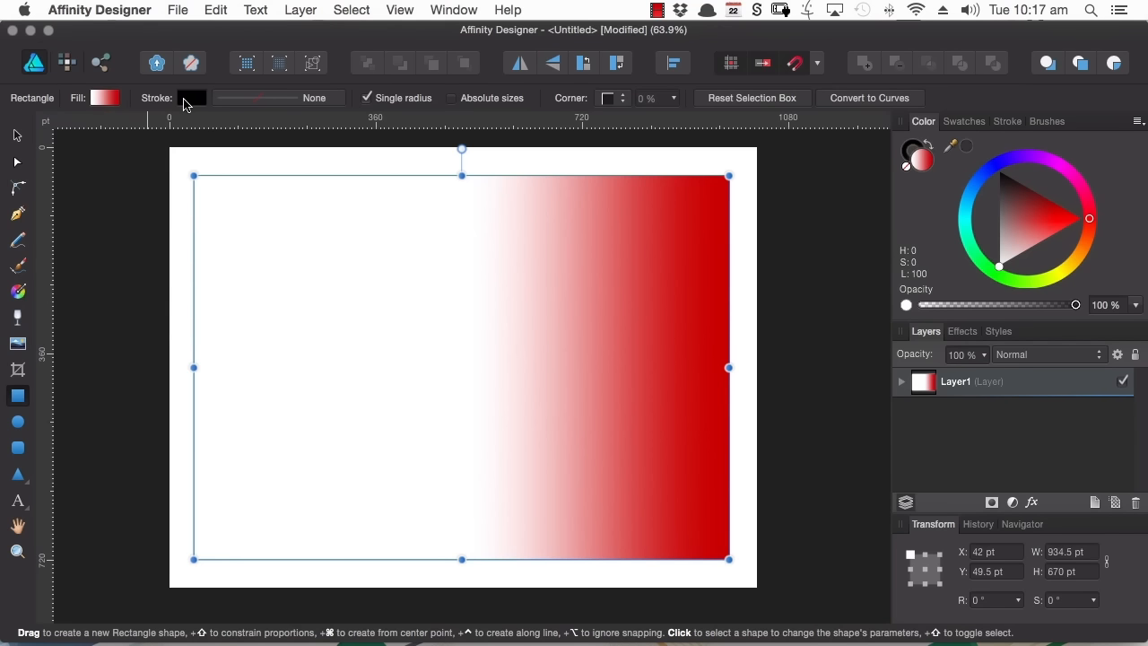
# Step: Redirect the rectangle's gradient vertically with the Fill tool, running from red at its top edge to white at its bottom edge
pyautogui.click(19, 292)
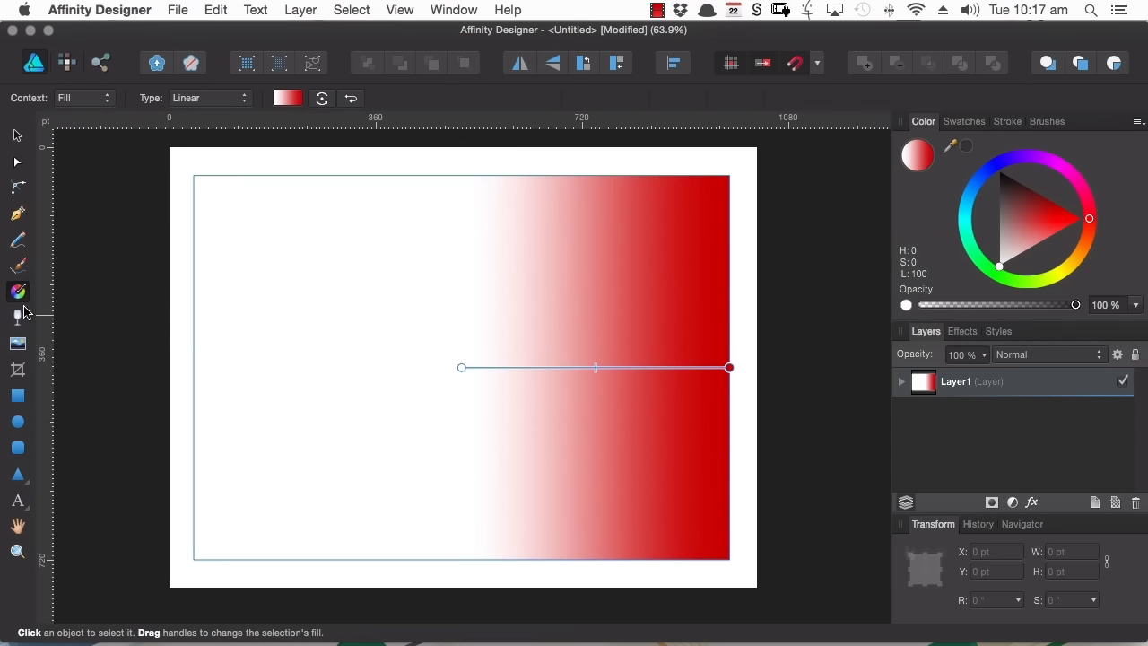
pyautogui.click(198, 100)
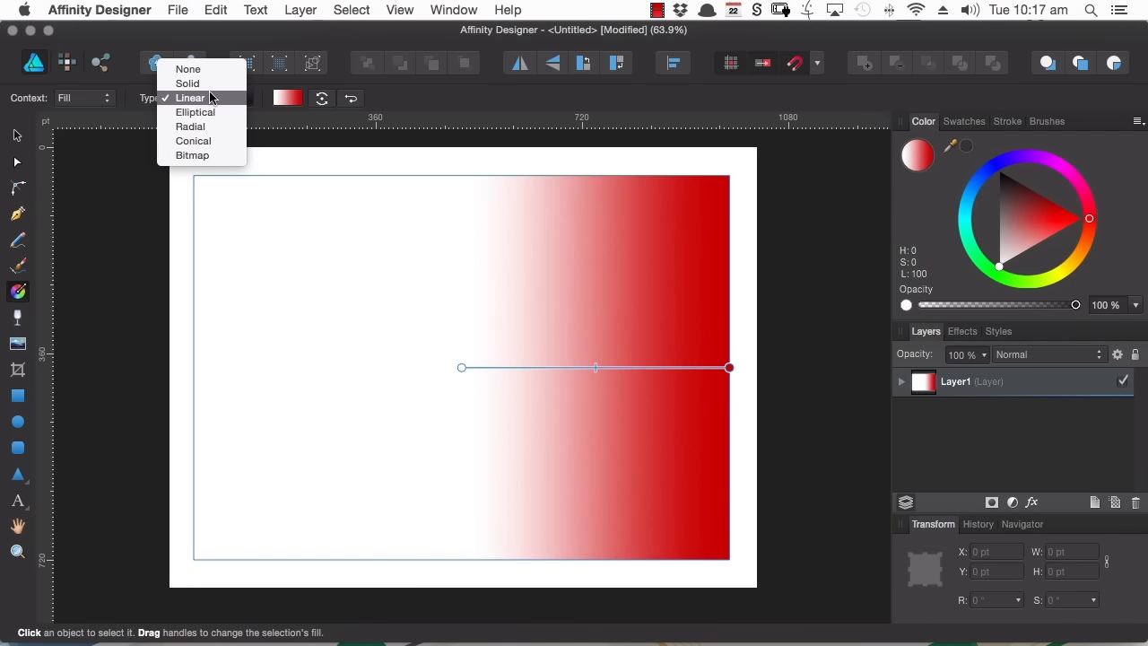
pyautogui.click(230, 350)
pyautogui.moveTo(405, 544); pyautogui.dragTo(561, 245)
pyautogui.moveTo(466, 532); pyautogui.dragTo(466, 183)
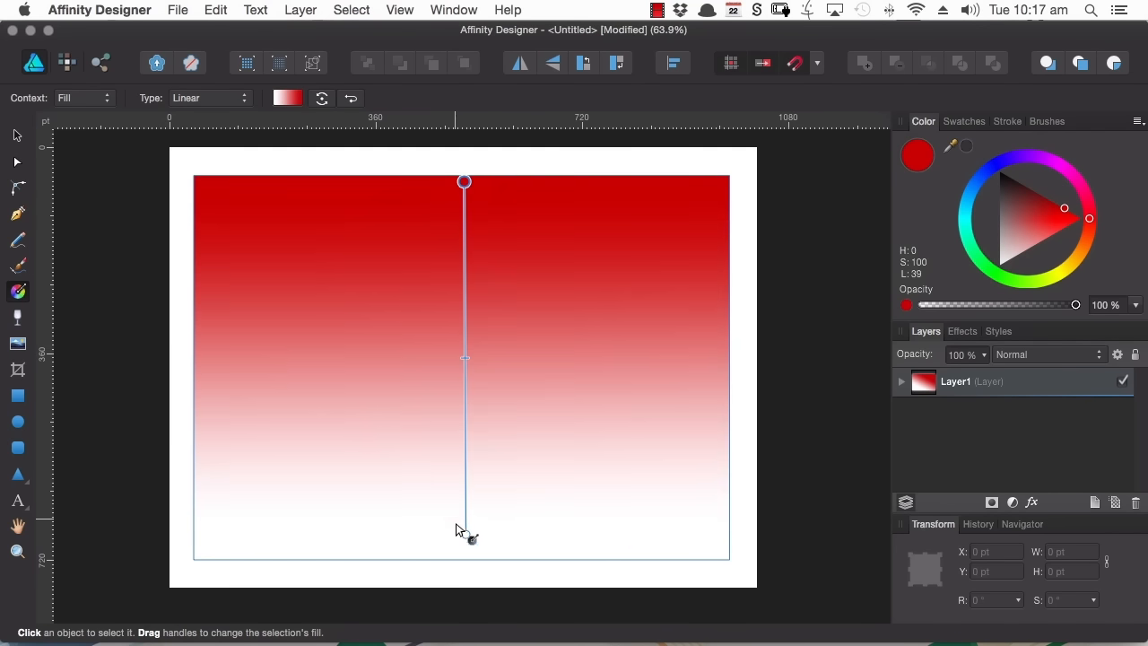
pyautogui.moveTo(463, 533); pyautogui.dragTo(463, 554)
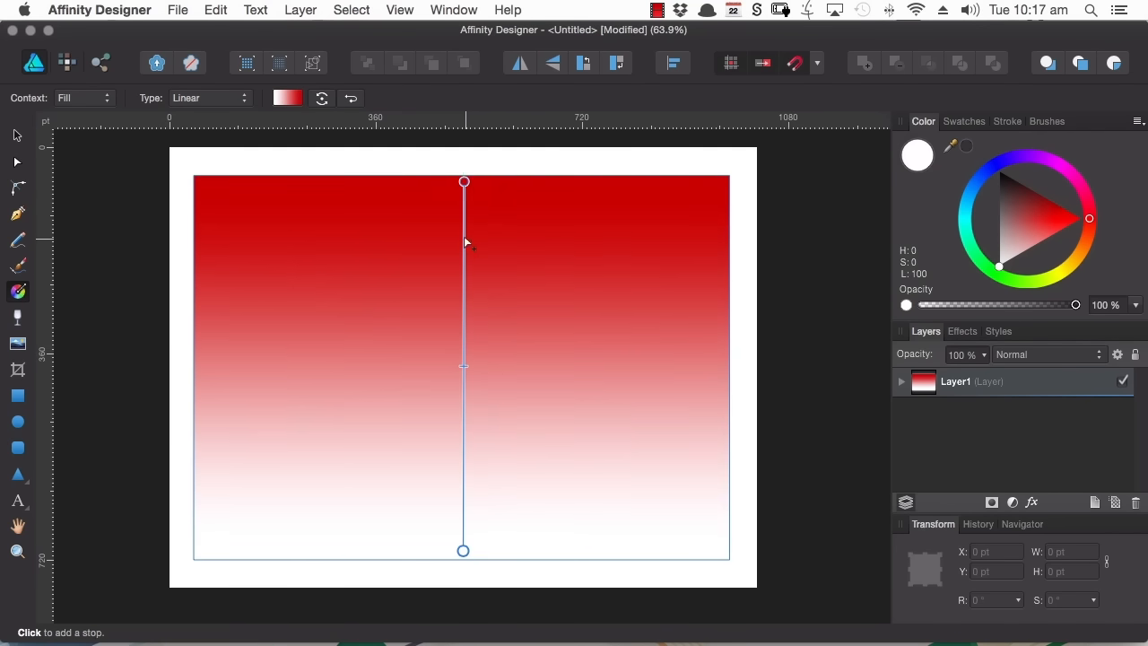
pyautogui.moveTo(464, 179); pyautogui.dragTo(463, 175)
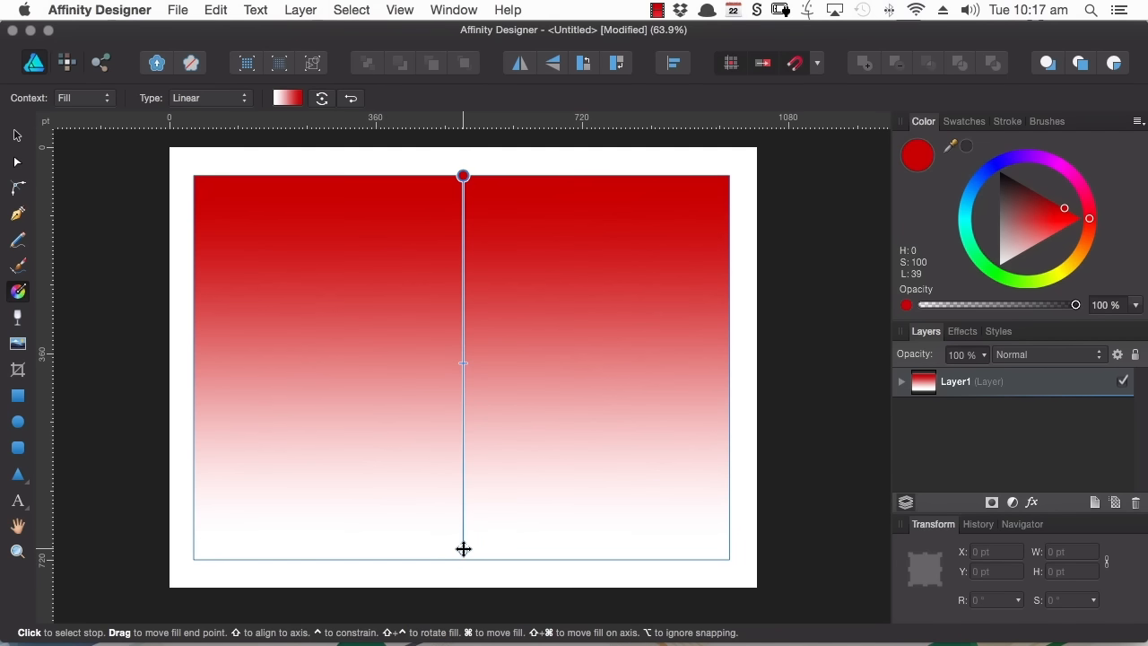
pyautogui.moveTo(463, 549); pyautogui.dragTo(462, 559)
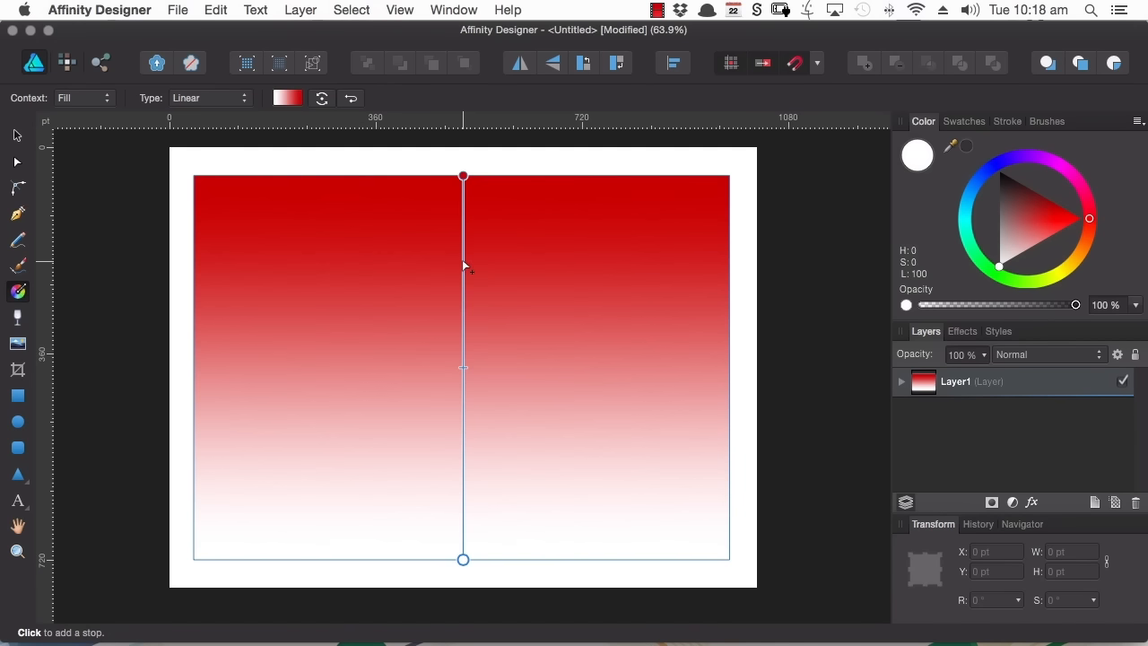
# Step: Add two dark red stops to the gradient, an upper one at H 0, S 81, L 29 and a lower one at H 0, S 77, L 25
pyautogui.click(463, 262)
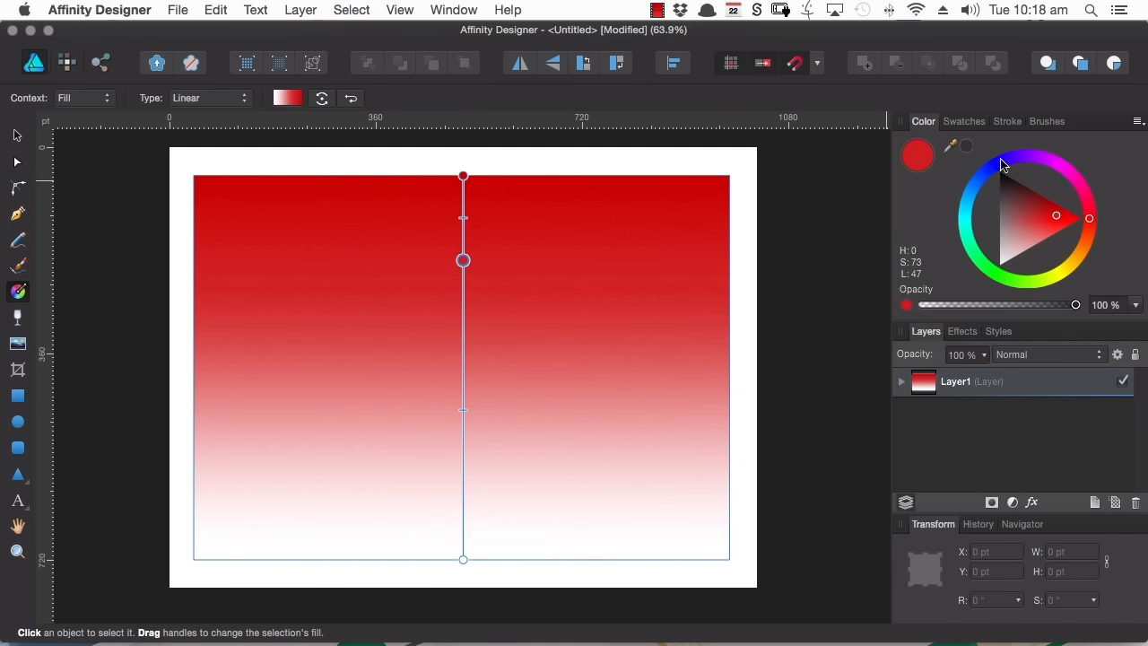
pyautogui.moveTo(1056, 215); pyautogui.dragTo(1037, 202)
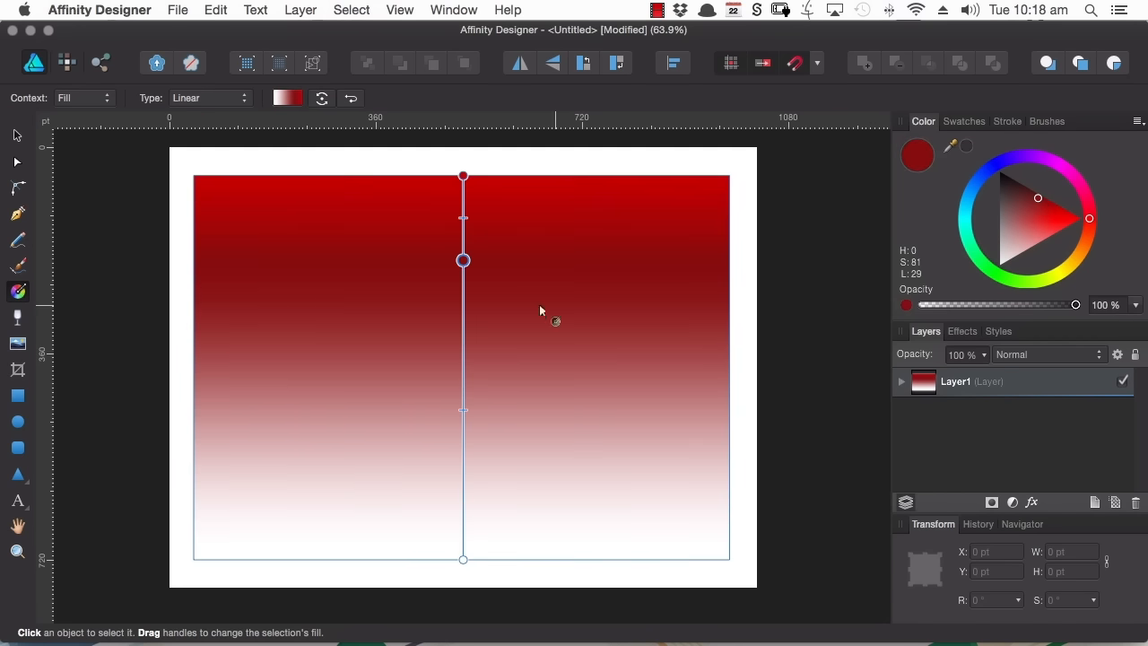
pyautogui.click(463, 485)
pyautogui.moveTo(1006, 259); pyautogui.dragTo(1035, 199)
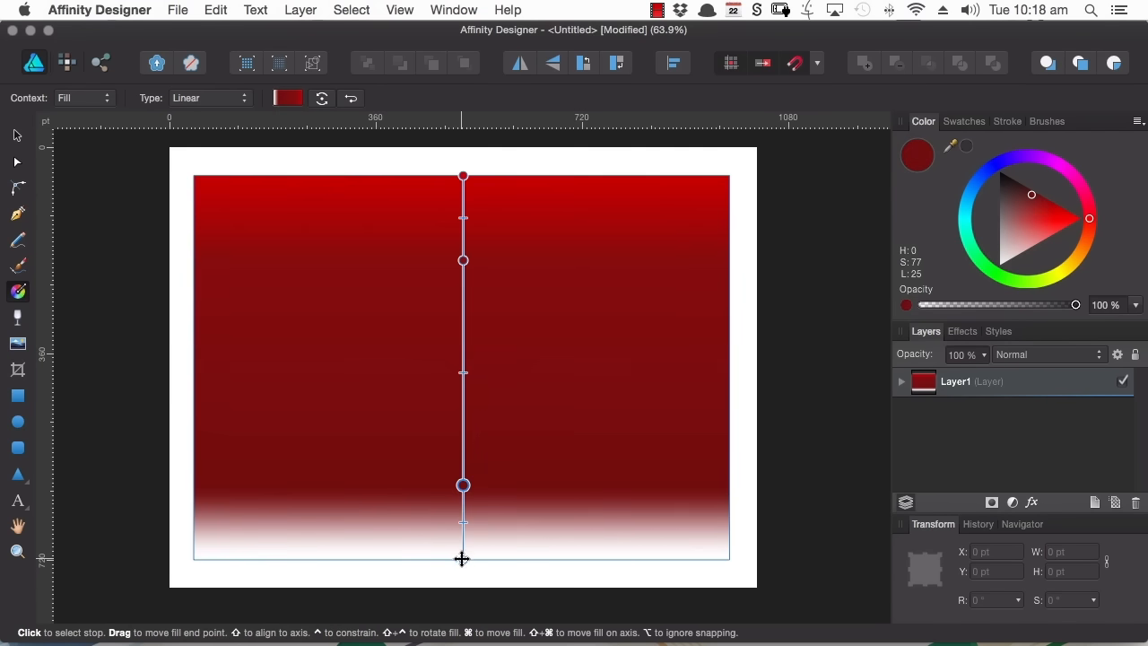
# Step: Recolor the gradient's white end stop to dark red (H 0, S 100, L 21) and try adjusting the midpoint beside it
pyautogui.click(464, 560)
pyautogui.moveTo(1005, 269); pyautogui.dragTo(1040, 177)
pyautogui.moveTo(1036, 170); pyautogui.dragTo(1031, 177)
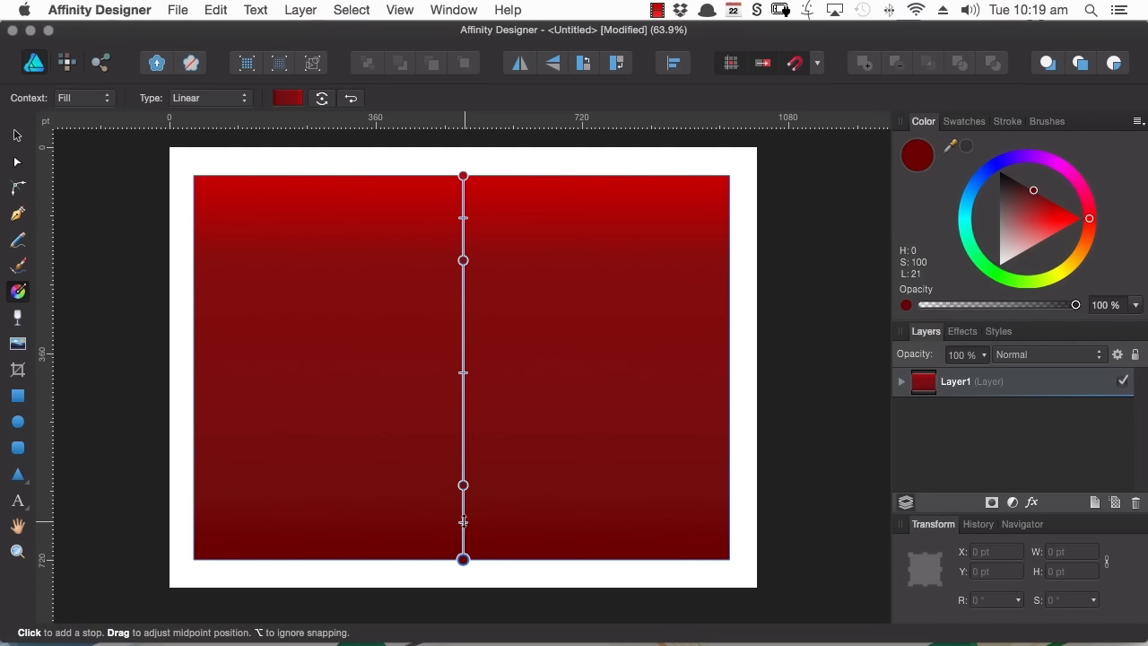
pyautogui.moveTo(462, 525)
pyautogui.mouseDown()
pyautogui.moveTo(463, 547)
pyautogui.moveTo(465, 505)
pyautogui.moveTo(463, 522)
pyautogui.mouseUp()
# Step: Insert an extra color stop near the middle of the gradient line and delete it again
pyautogui.click(463, 485)
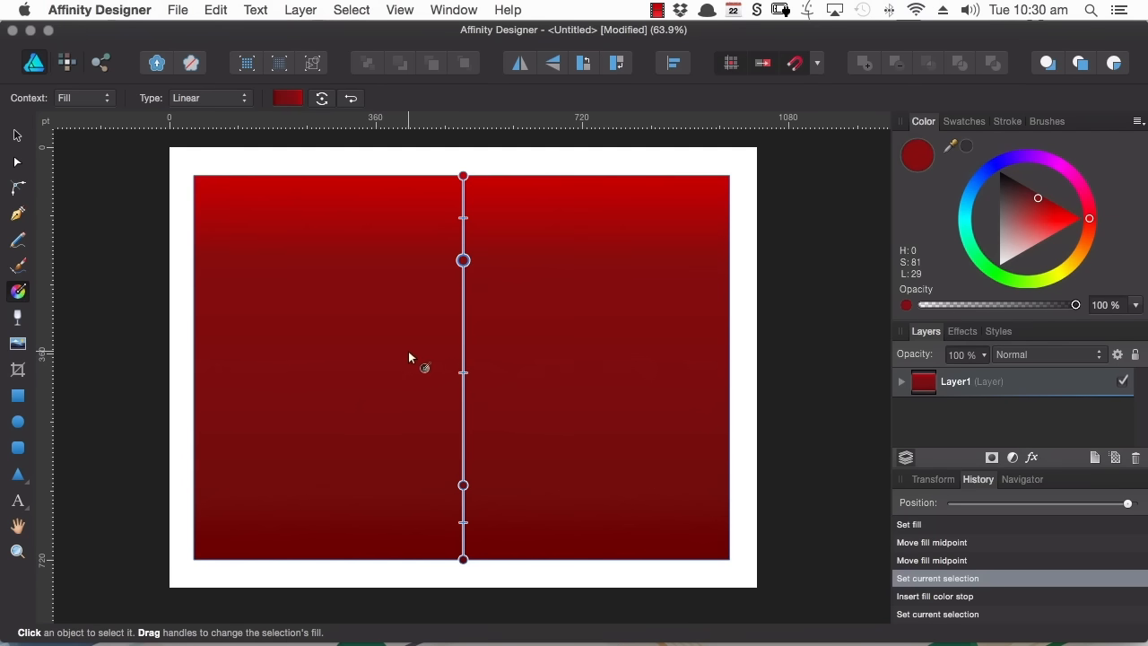
pyautogui.click(463, 358)
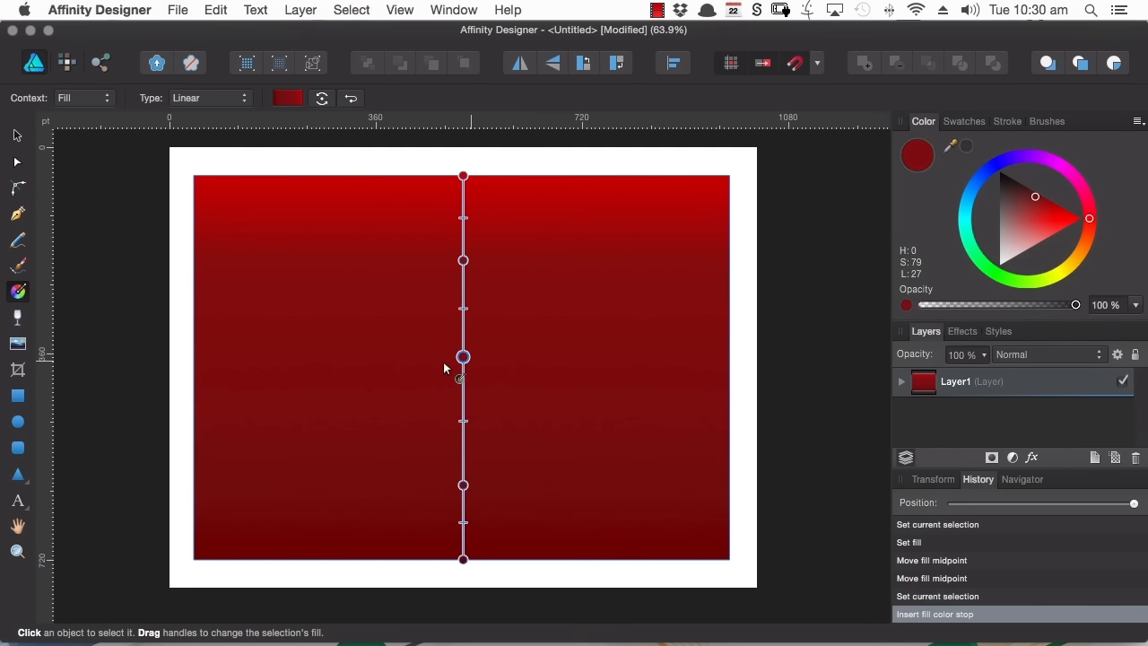
pyautogui.press('Delete')
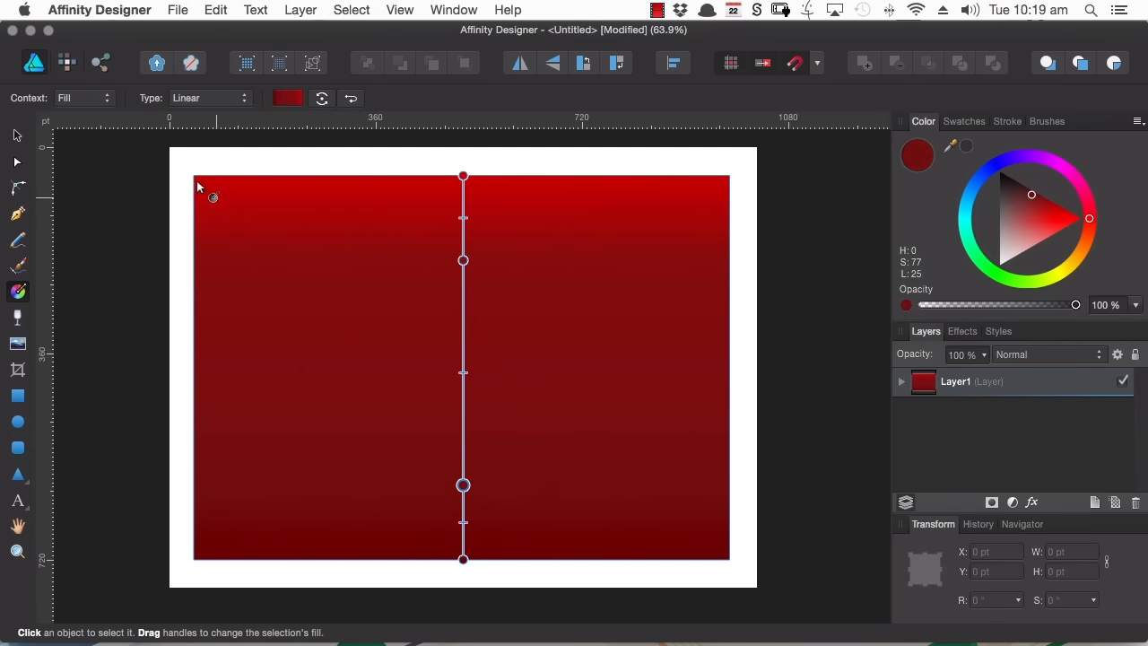
# Step: Insert a color stop after the 19 % stop in the rectangle's fill gradient using the gradient editor
pyautogui.click(17, 395)
pyautogui.click(107, 100)
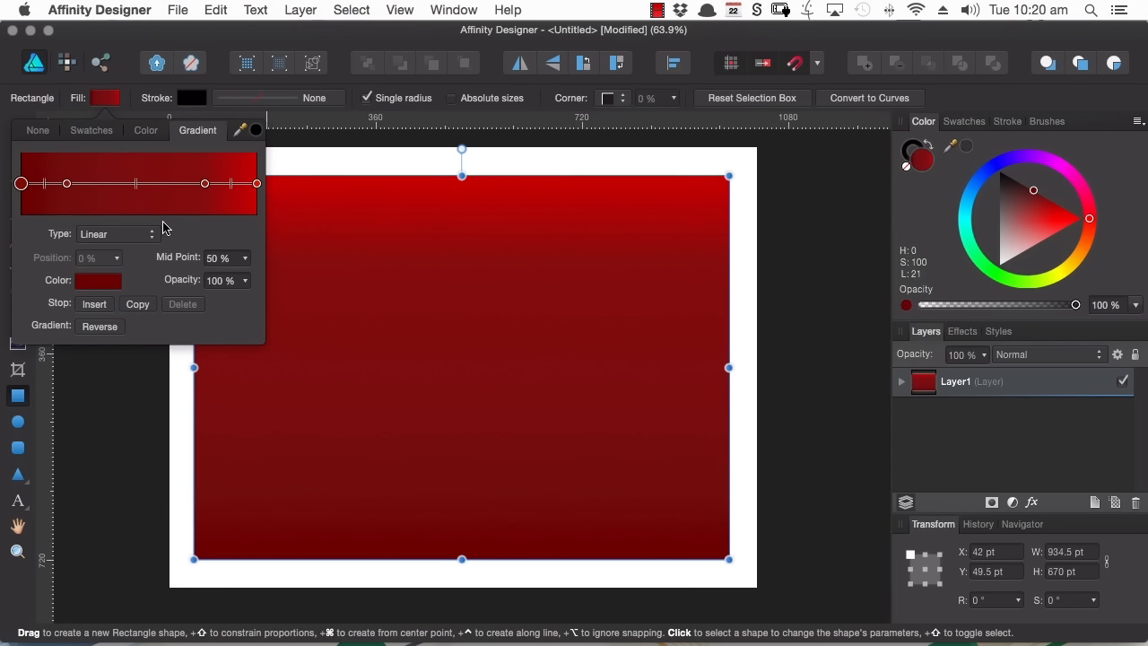
pyautogui.click(66, 184)
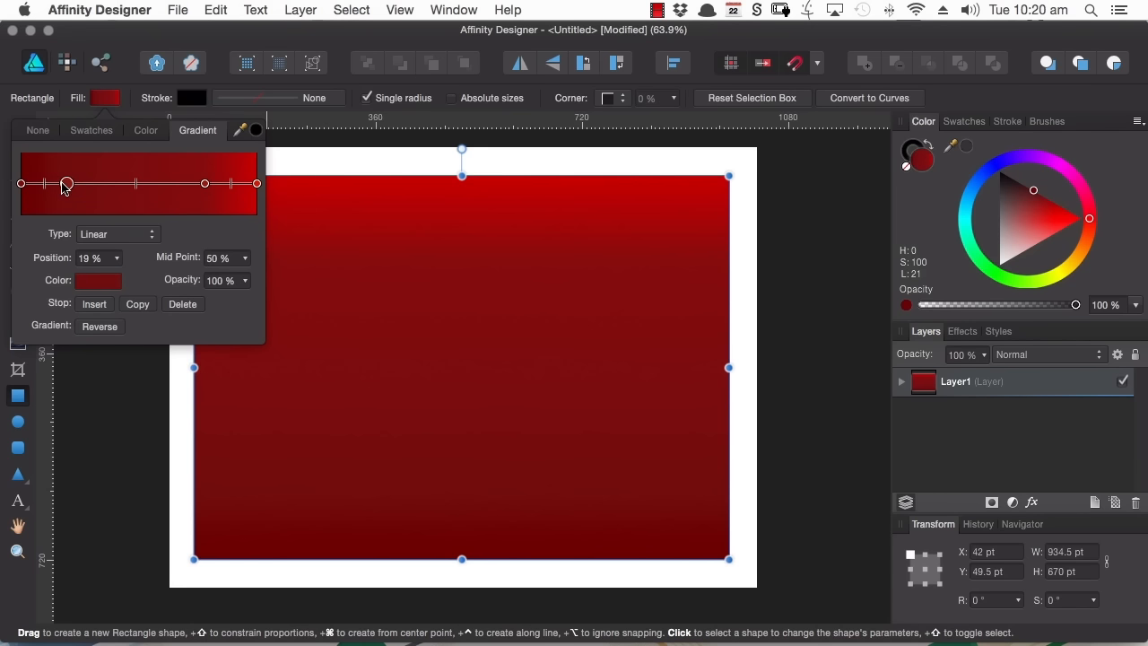
pyautogui.click(93, 307)
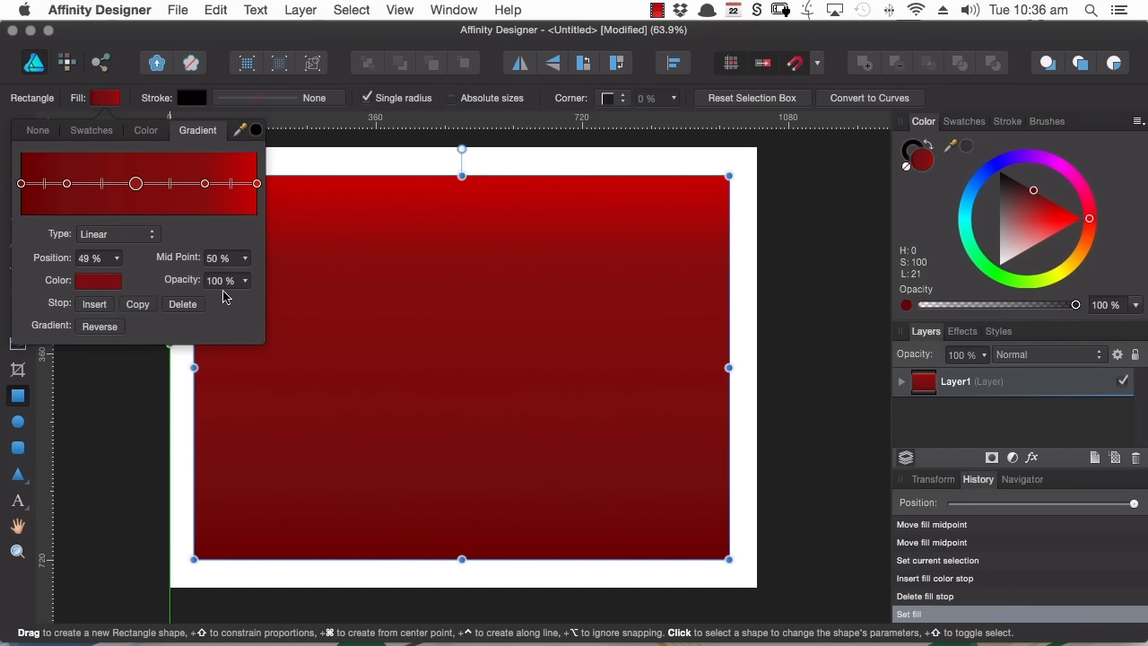
# Step: Change the red rectangle's fill gradient type from linear to Elliptical with the Fill tool
pyautogui.click(102, 99)
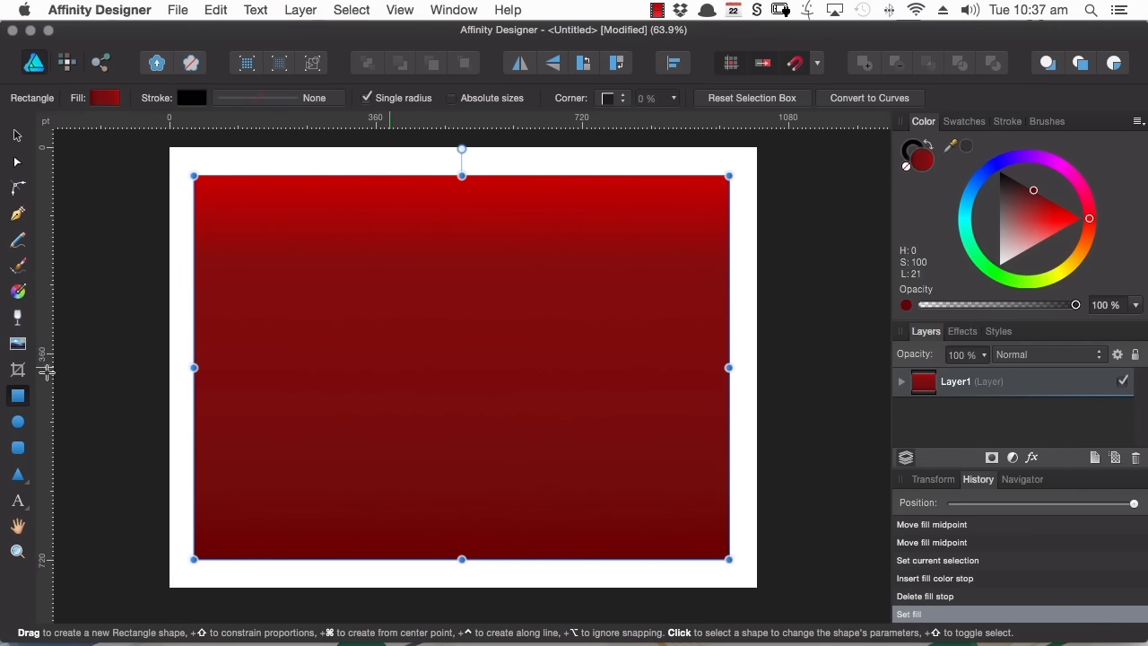
pyautogui.click(18, 293)
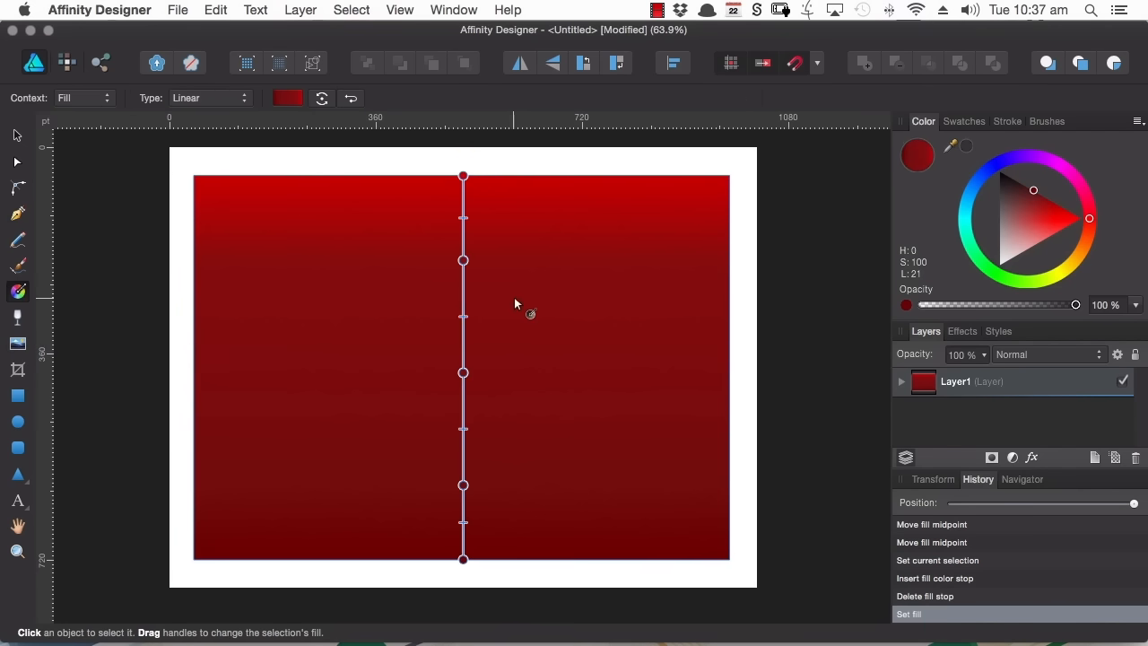
pyautogui.click(218, 98)
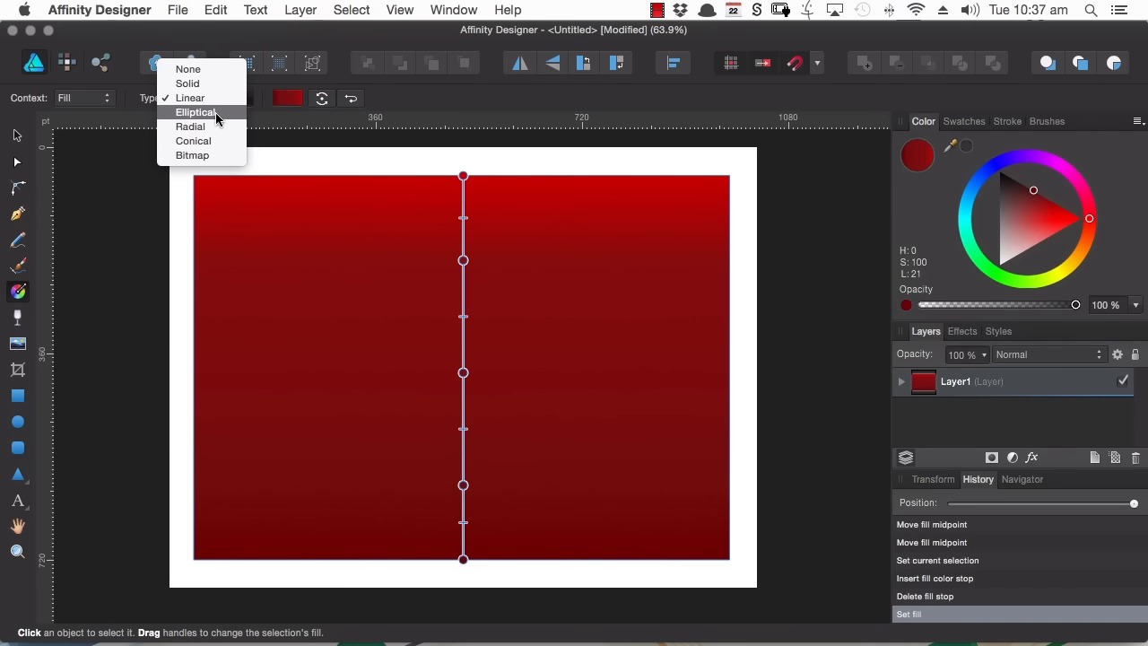
pyautogui.click(215, 112)
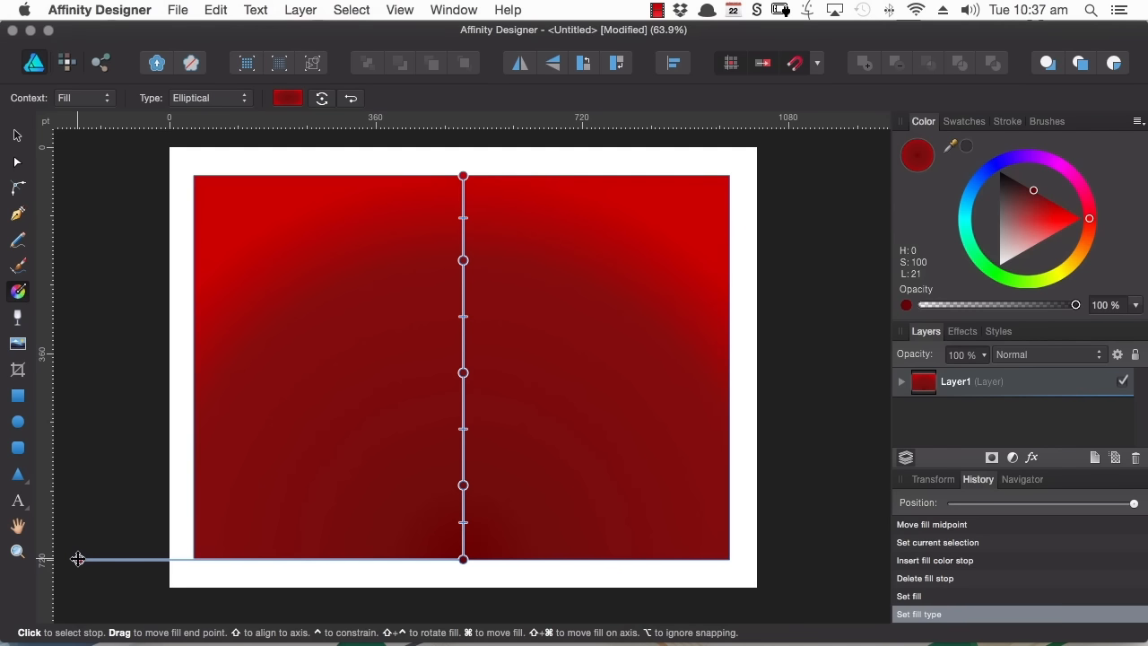
# Step: Reshape the elliptical gradient by moving its centre up into the rectangle and tilting its two axes toward the right and upper left
pyautogui.moveTo(77, 558); pyautogui.dragTo(667, 334)
pyautogui.moveTo(461, 556); pyautogui.dragTo(446, 474)
pyautogui.moveTo(648, 248); pyautogui.dragTo(371, 236)
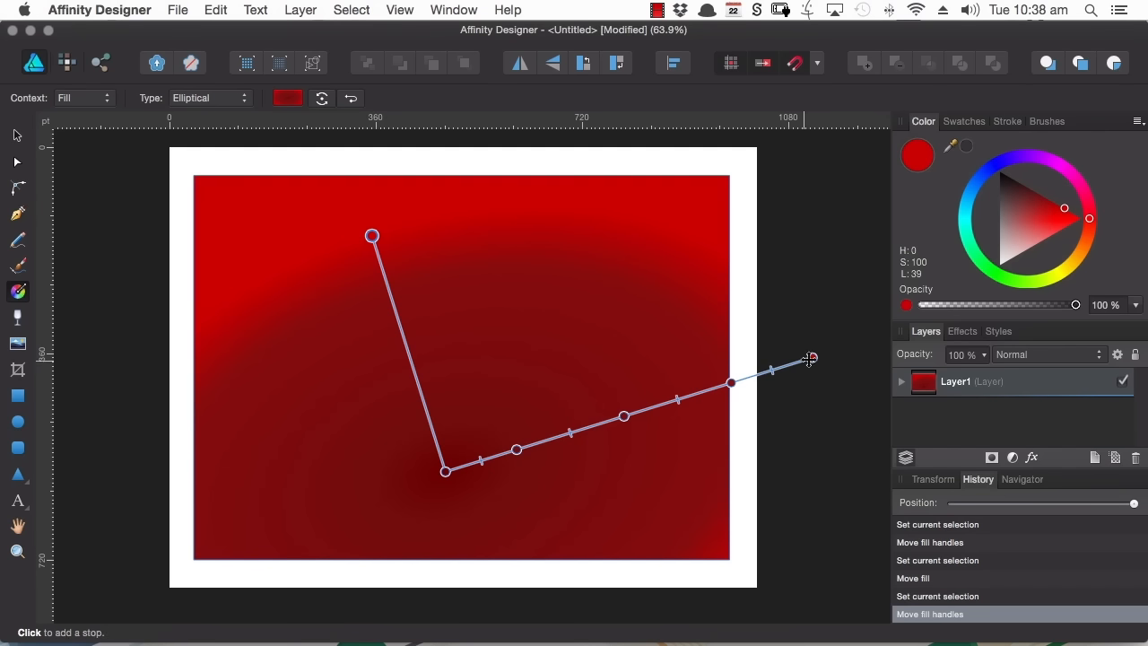
# Step: Try the opacity slider, then the noise slider, on the gradient's middle color stop, returning them to 100 % and 0 %
pyautogui.click(623, 416)
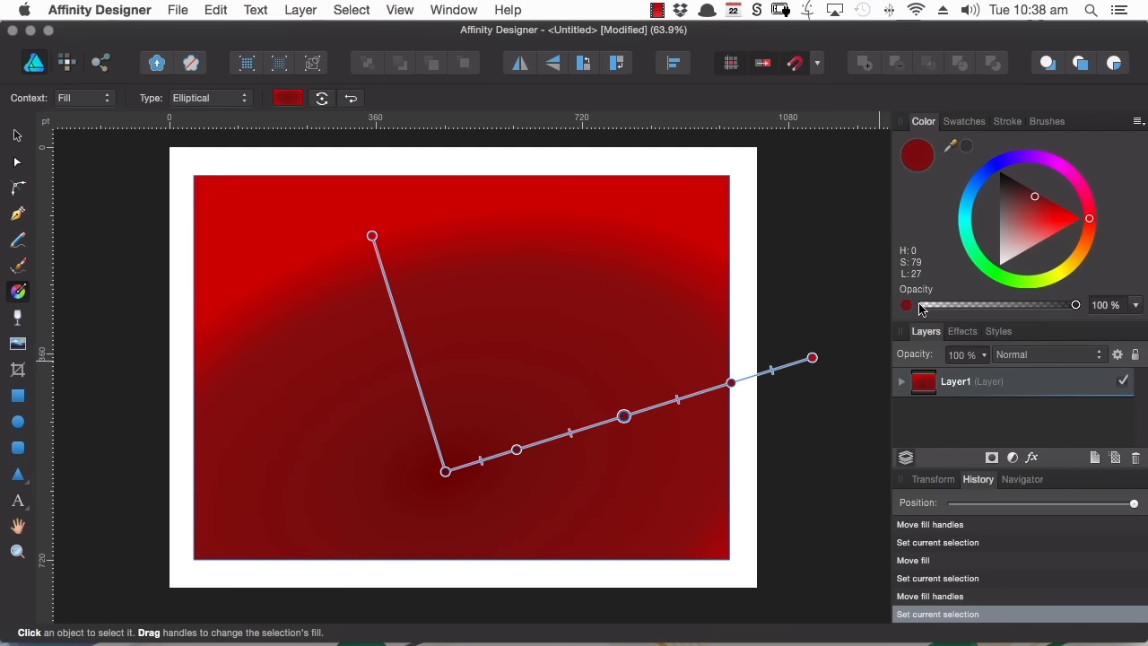
pyautogui.moveTo(1076, 305)
pyautogui.mouseDown()
pyautogui.moveTo(941, 307)
pyautogui.moveTo(1083, 319)
pyautogui.mouseUp()
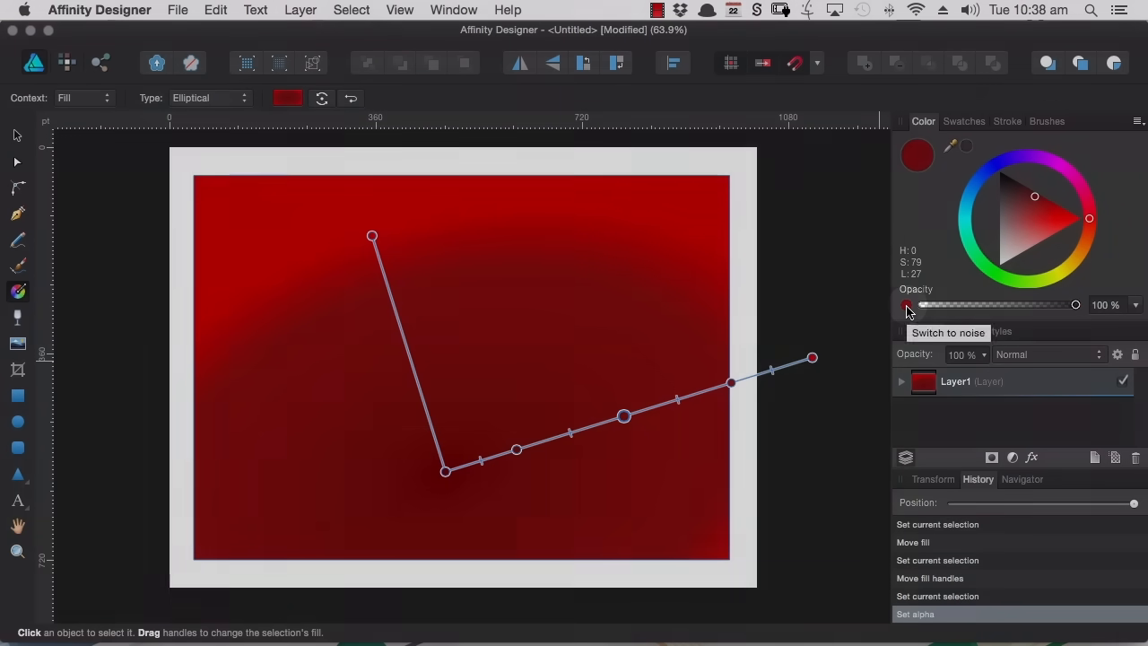
pyautogui.click(907, 308)
pyautogui.moveTo(925, 305)
pyautogui.mouseDown()
pyautogui.moveTo(1083, 328)
pyautogui.moveTo(923, 306)
pyautogui.mouseUp()
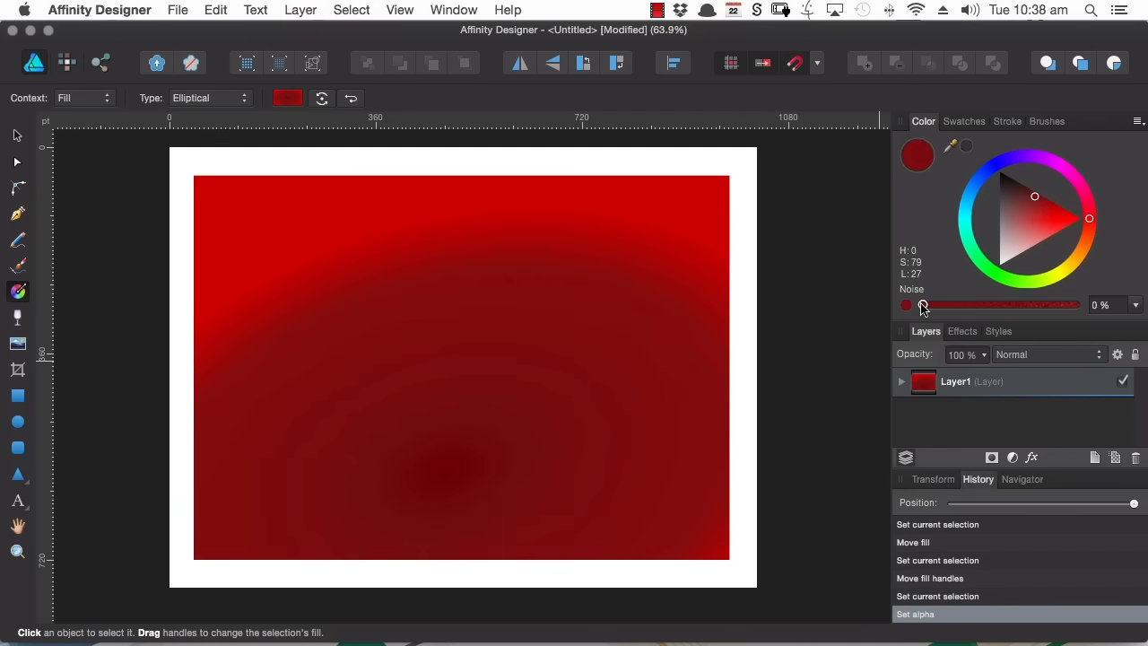
# Step: Try lowering the opacity of the 49 % stop in the rectangle's gradient editor and return it to 100 %
pyautogui.click(18, 396)
pyautogui.click(103, 100)
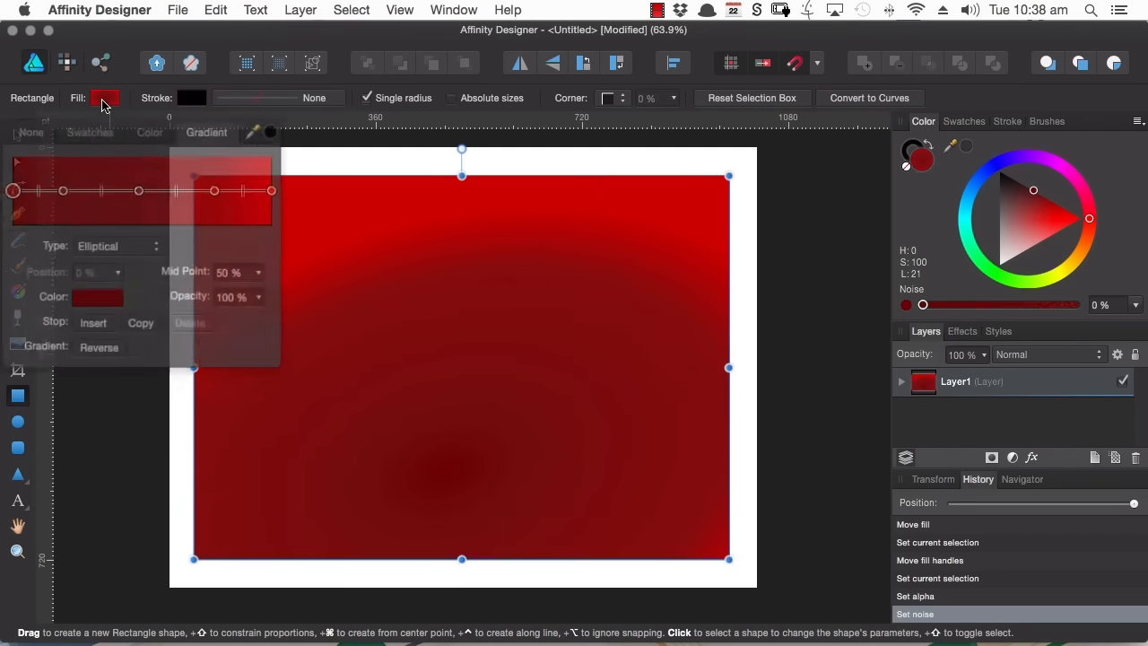
pyautogui.click(136, 183)
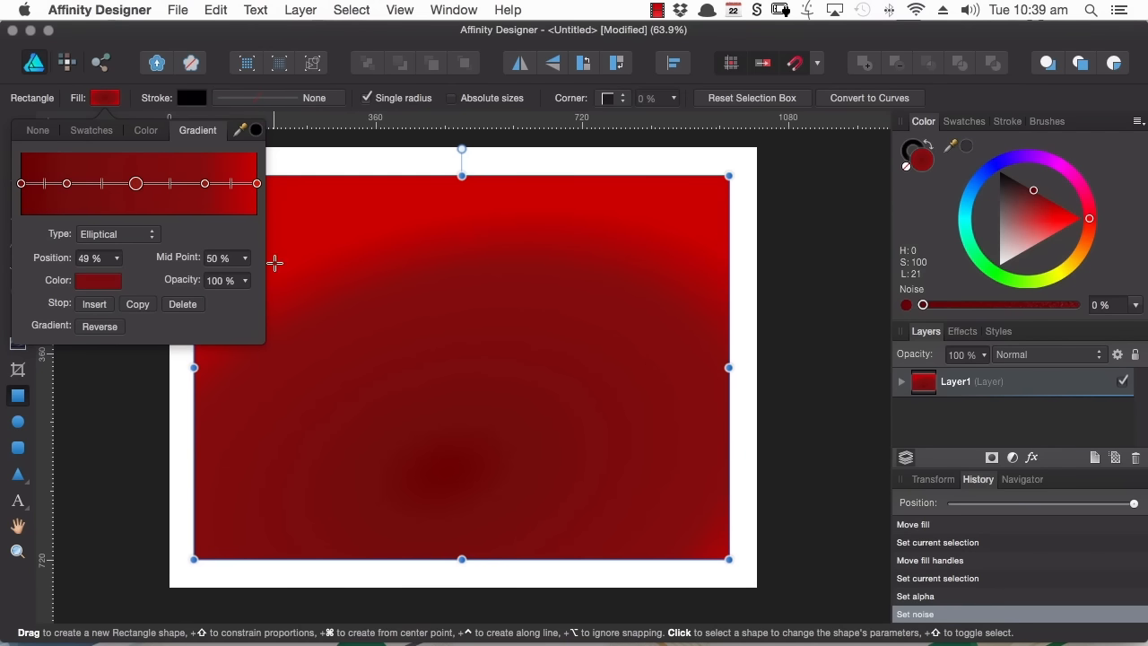
pyautogui.click(248, 285)
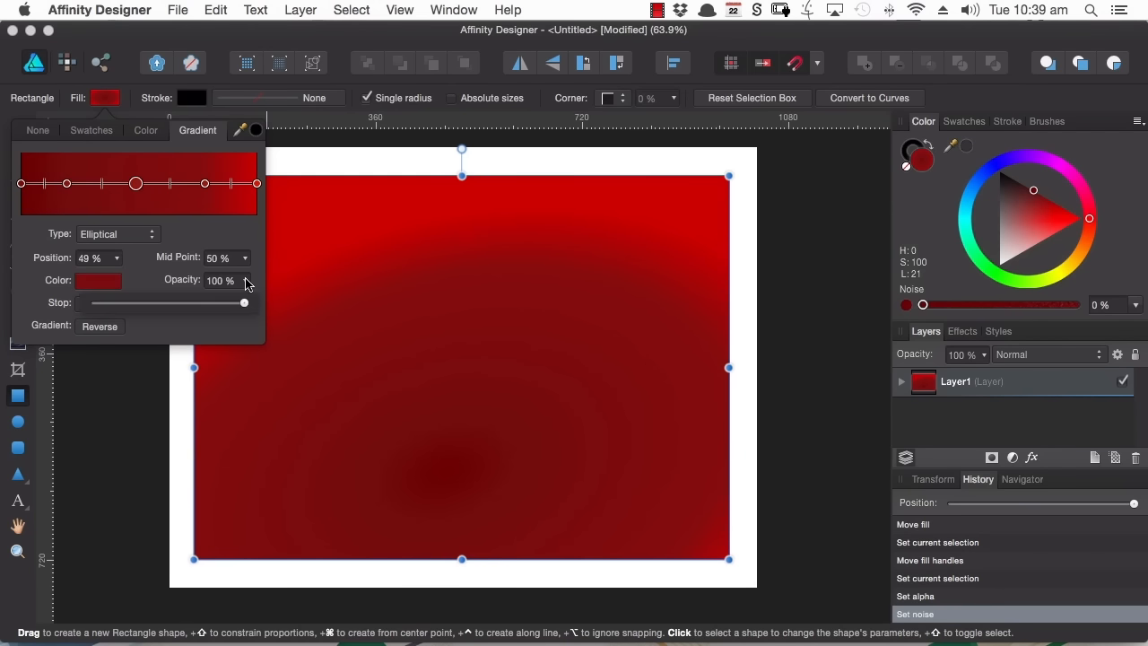
pyautogui.moveTo(243, 302)
pyautogui.mouseDown()
pyautogui.moveTo(92, 305)
pyautogui.moveTo(246, 303)
pyautogui.mouseUp()
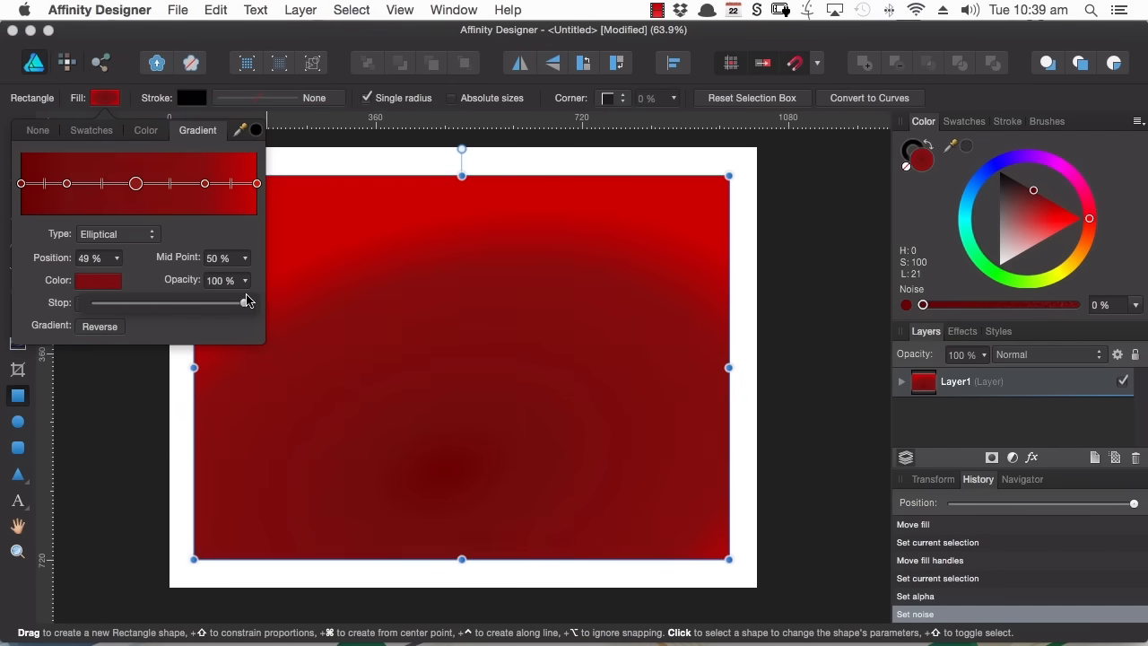
# Step: Try adding noise to the 49 % stop through its color settings and bring the noise back down
pyautogui.click(102, 283)
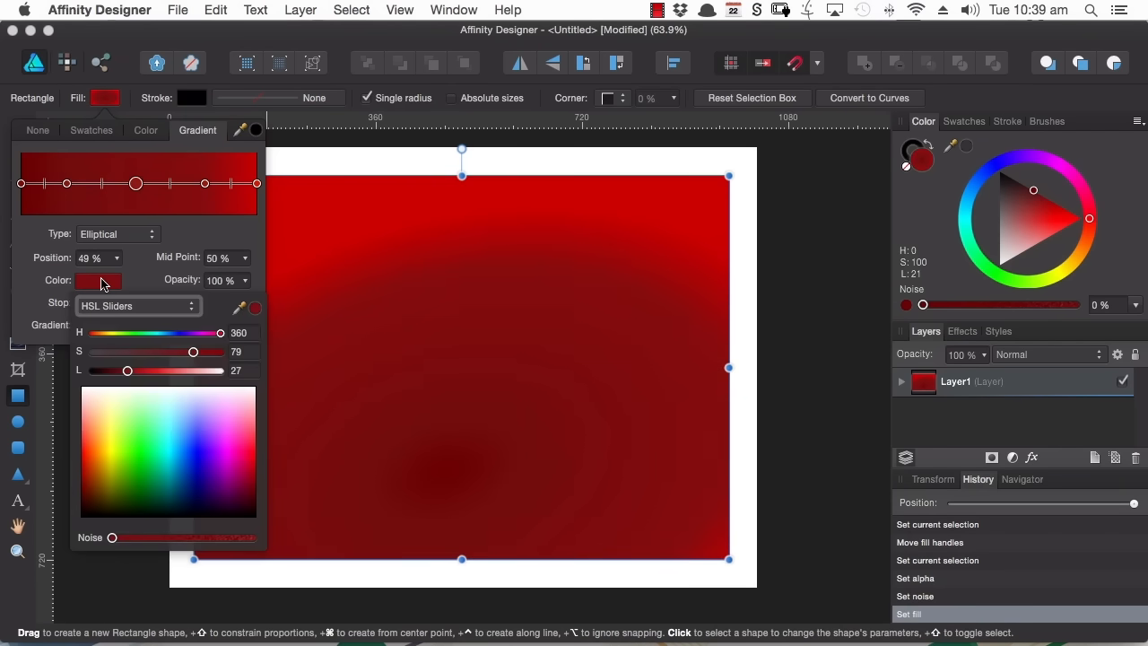
pyautogui.moveTo(113, 538); pyautogui.dragTo(212, 539)
pyautogui.click(115, 538)
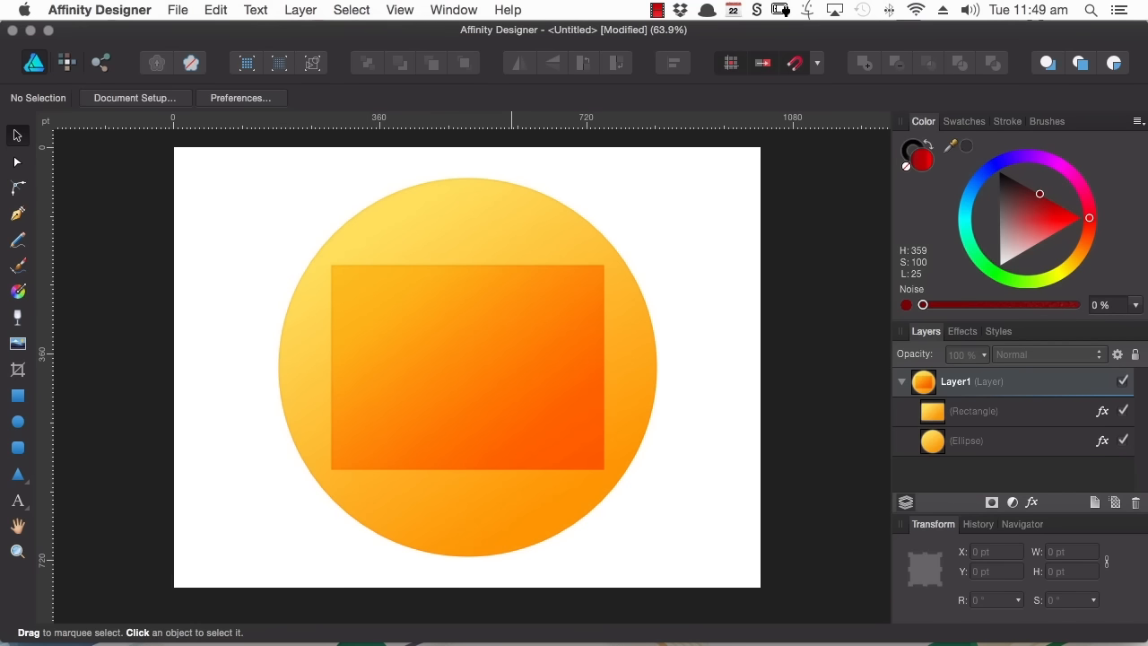
# Step: Apply a linear transparency to the orange rectangle, fading from its left edge to its right edge, and preview it without handles
pyautogui.click(18, 320)
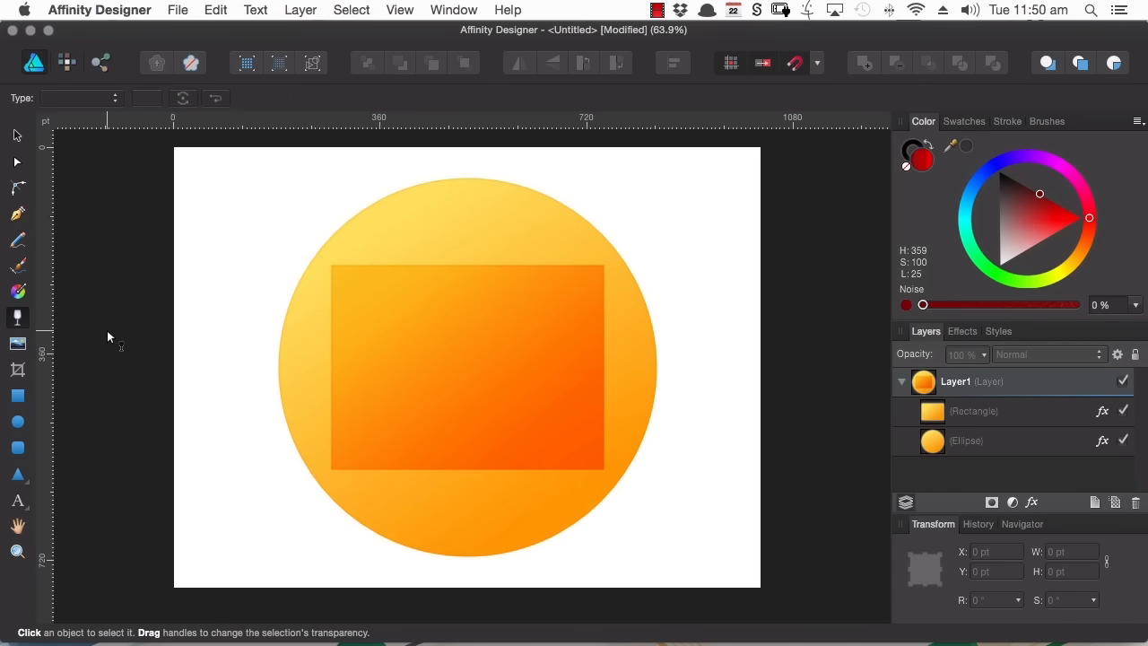
pyautogui.click(484, 348)
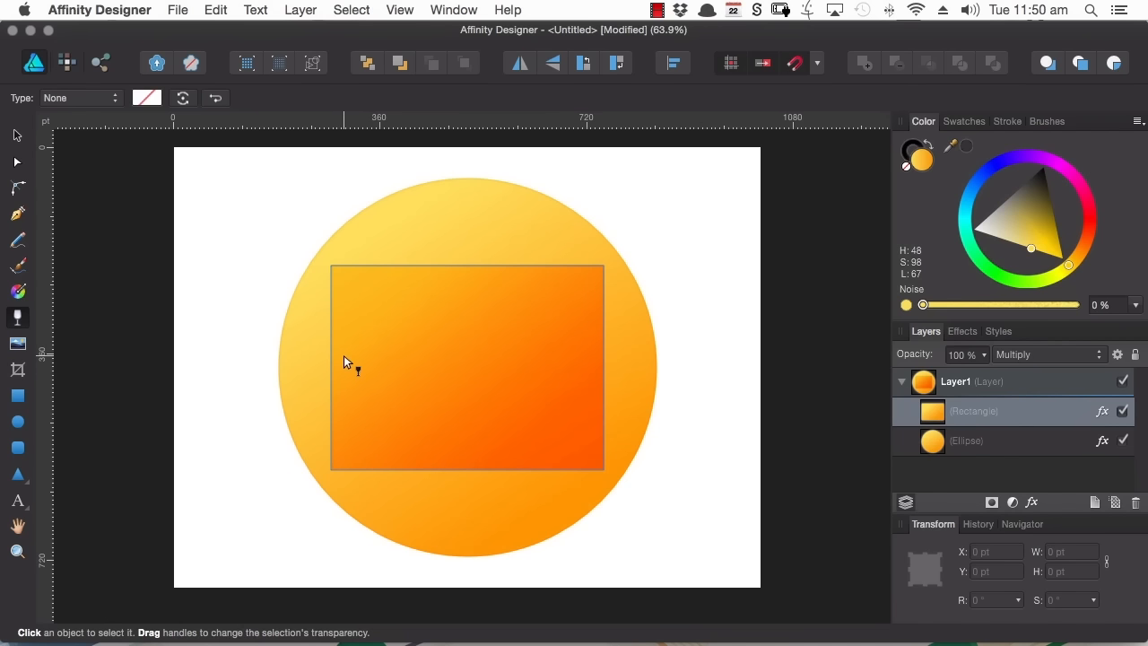
pyautogui.moveTo(334, 361); pyautogui.dragTo(595, 358)
pyautogui.press('space')
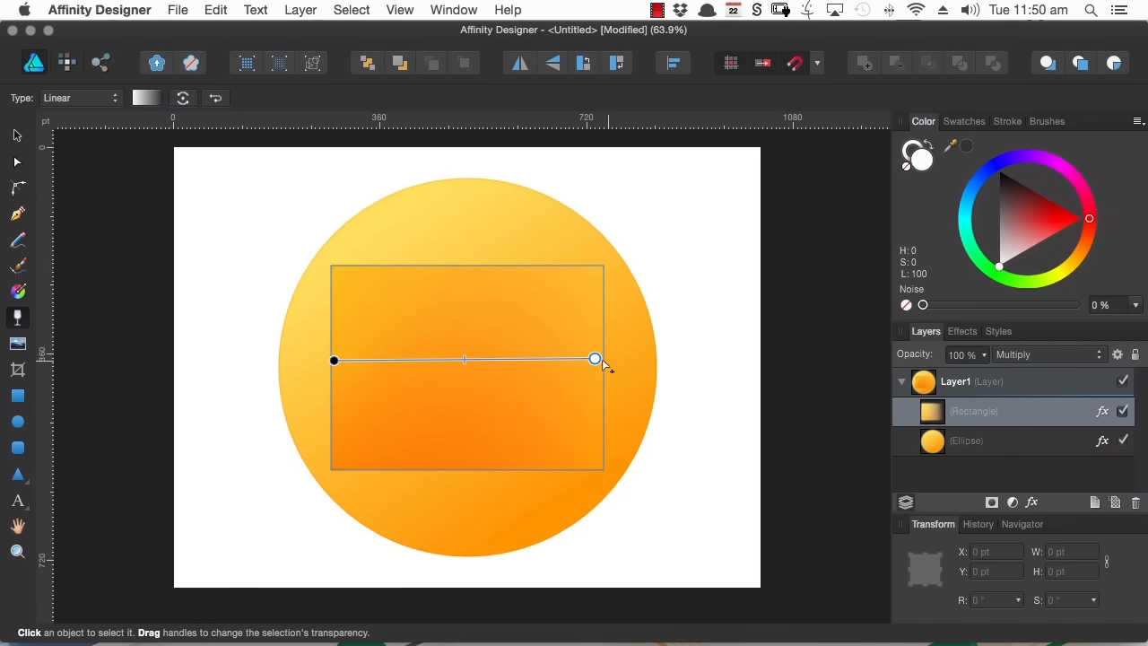
# Step: Try raising the opacity of the transparency gradient's end stop and return it to 0 %
pyautogui.click(148, 99)
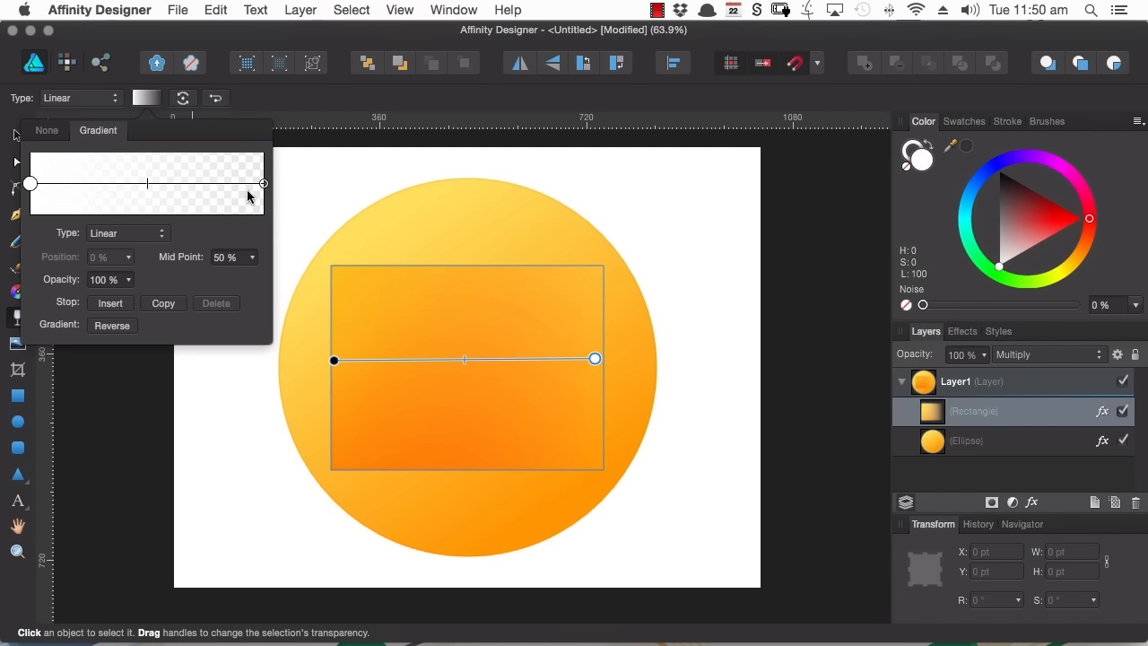
pyautogui.click(264, 184)
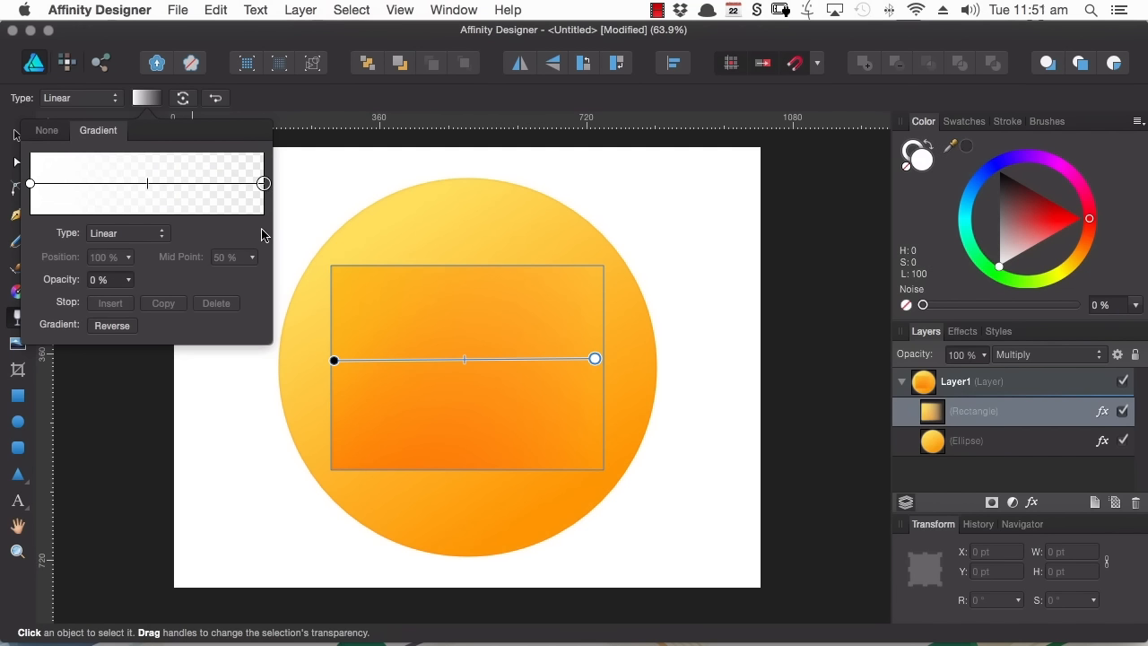
pyautogui.click(131, 281)
pyautogui.moveTo(129, 302)
pyautogui.mouseDown()
pyautogui.moveTo(281, 302)
pyautogui.moveTo(126, 304)
pyautogui.mouseUp()
# Step: Redraw the rectangle's linear transparency in several directions, ending with a short fade from its left side toward the upper middle
pyautogui.moveTo(330, 458); pyautogui.dragTo(601, 297)
pyautogui.moveTo(370, 296); pyautogui.dragTo(557, 425)
pyautogui.moveTo(344, 374); pyautogui.dragTo(508, 329)
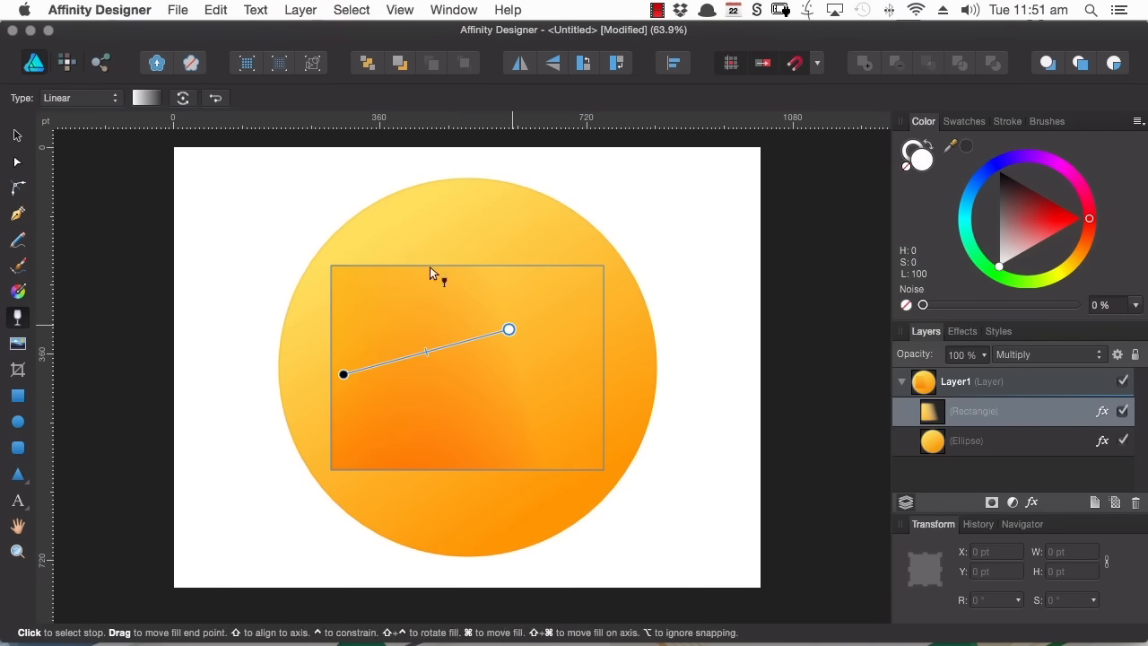
# Step: Switch the rectangle's transparency to Elliptical, centre it on the rectangle, and pull its end handle to near the right edge
pyautogui.click(111, 98)
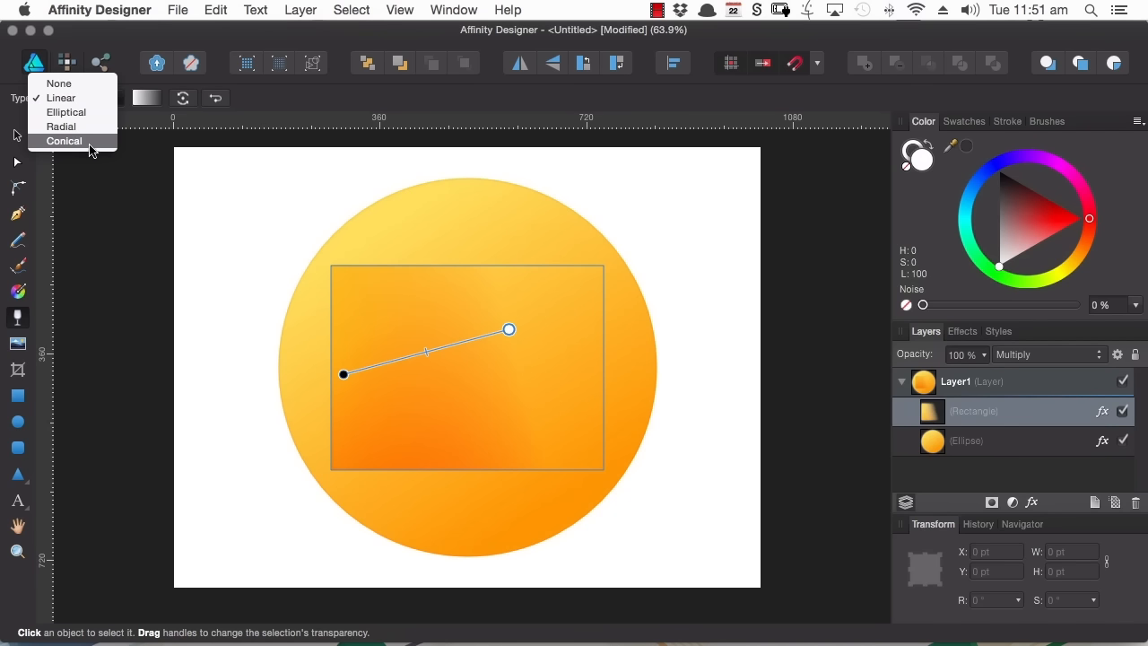
pyautogui.click(80, 112)
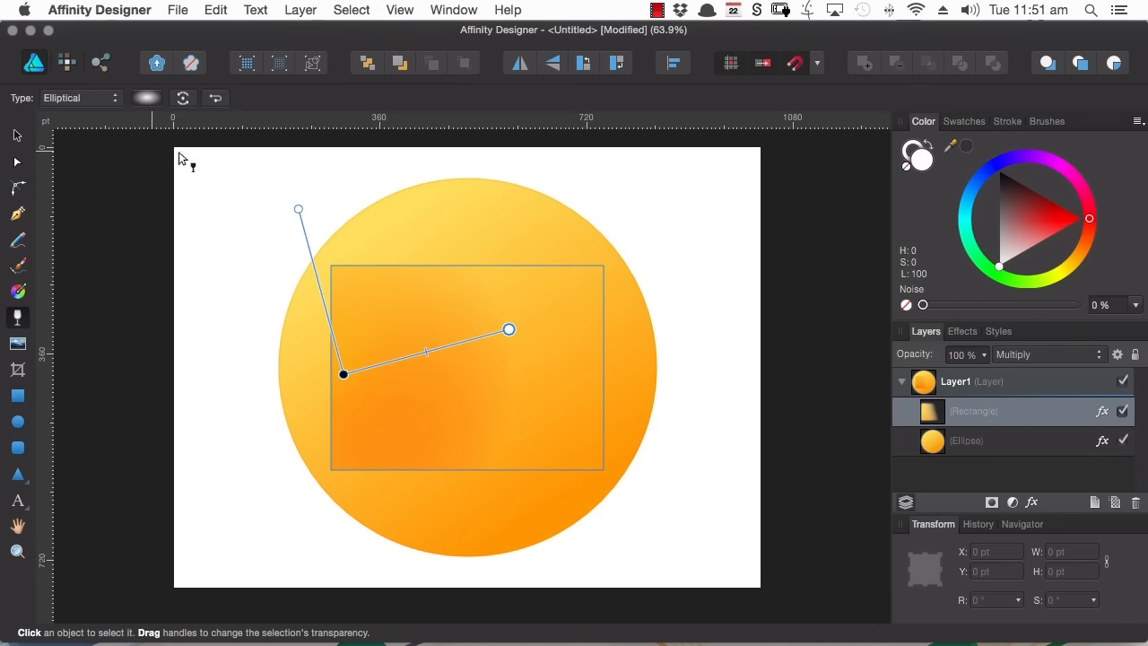
pyautogui.moveTo(343, 374); pyautogui.dragTo(454, 360)
pyautogui.moveTo(622, 323); pyautogui.dragTo(594, 357)
pyautogui.press('space')
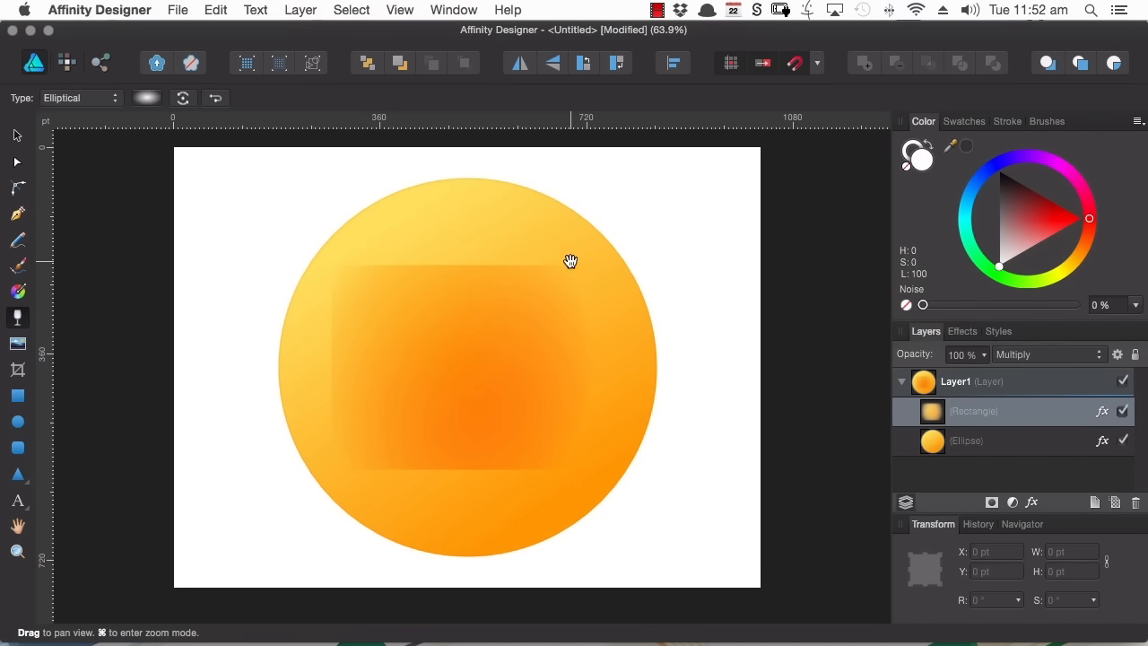
# Step: Switch the rectangle's transparency to Radial, centre it on the rectangle, and shrink its radius to fit inside
pyautogui.click(92, 97)
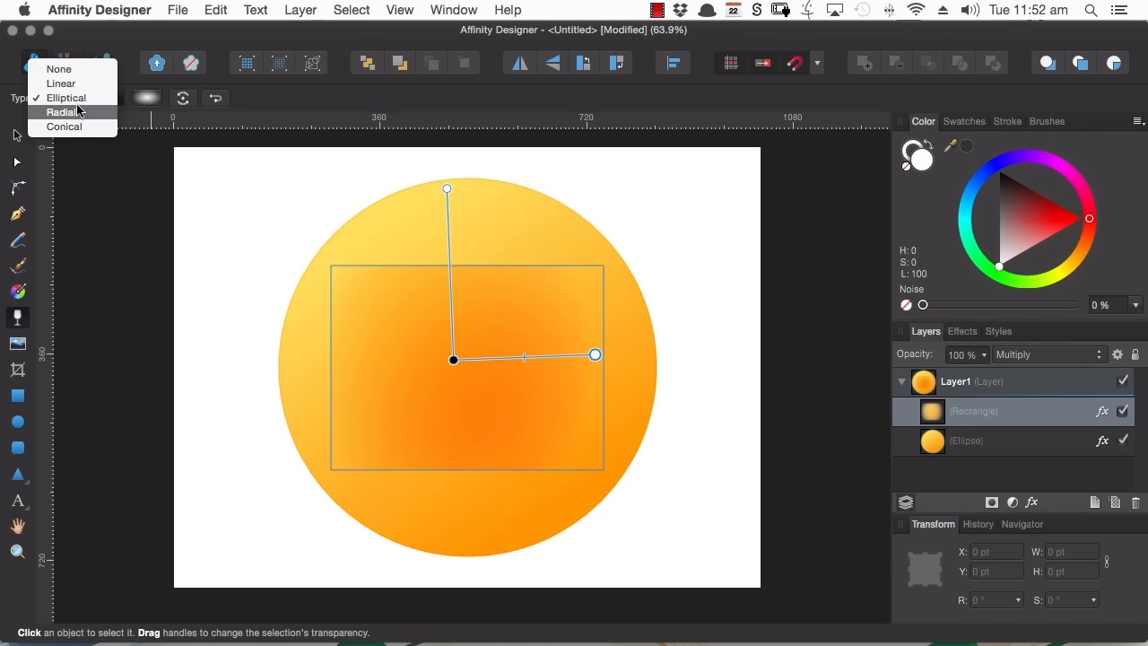
pyautogui.click(406, 366)
pyautogui.moveTo(454, 359)
pyautogui.mouseDown()
pyautogui.moveTo(476, 368)
pyautogui.moveTo(466, 368)
pyautogui.mouseUp()
pyautogui.moveTo(619, 364); pyautogui.dragTo(580, 363)
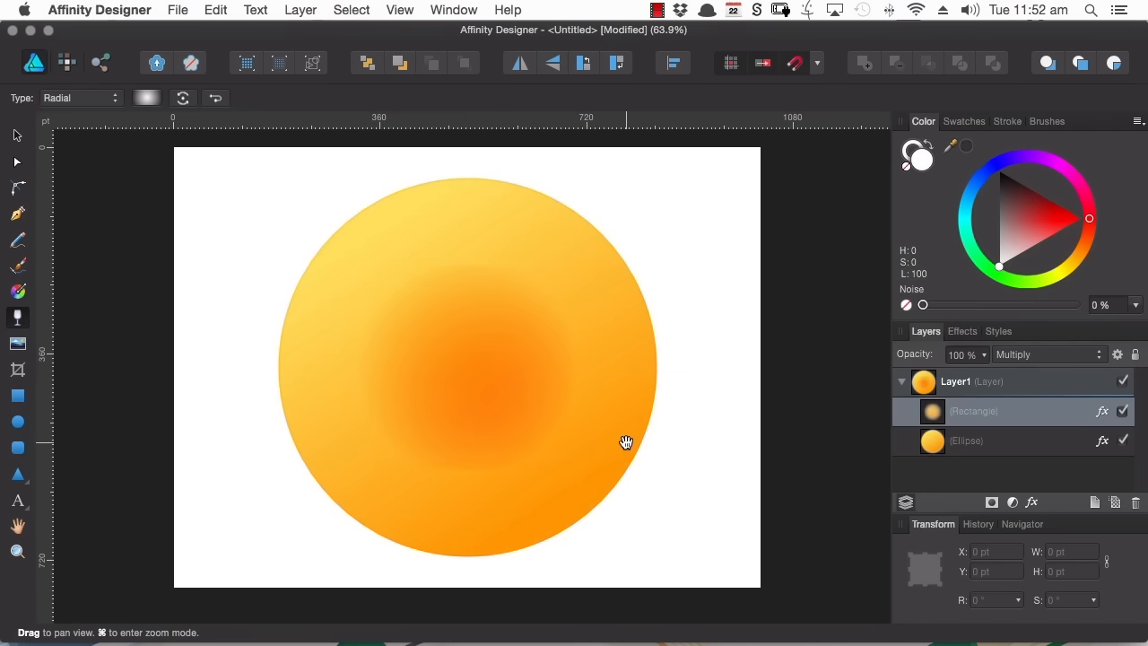
# Step: Set the transparency type back to Linear and redraw it nearly horizontally across the full width of the rectangle
pyautogui.click(98, 100)
pyautogui.click(86, 67)
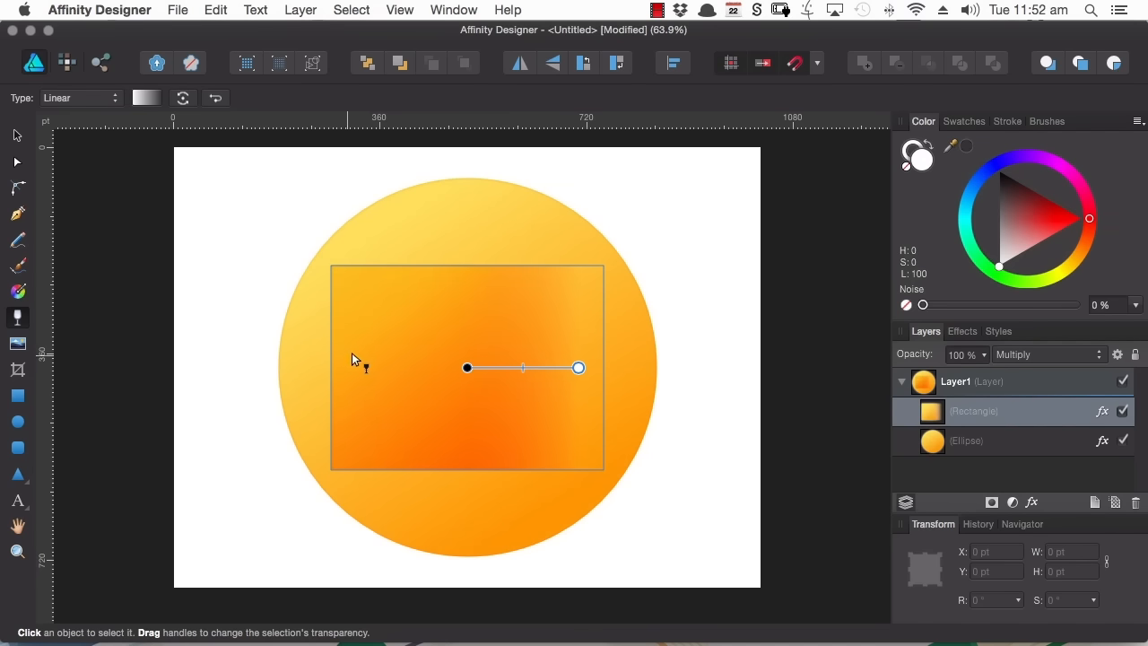
pyautogui.moveTo(333, 351); pyautogui.dragTo(590, 346)
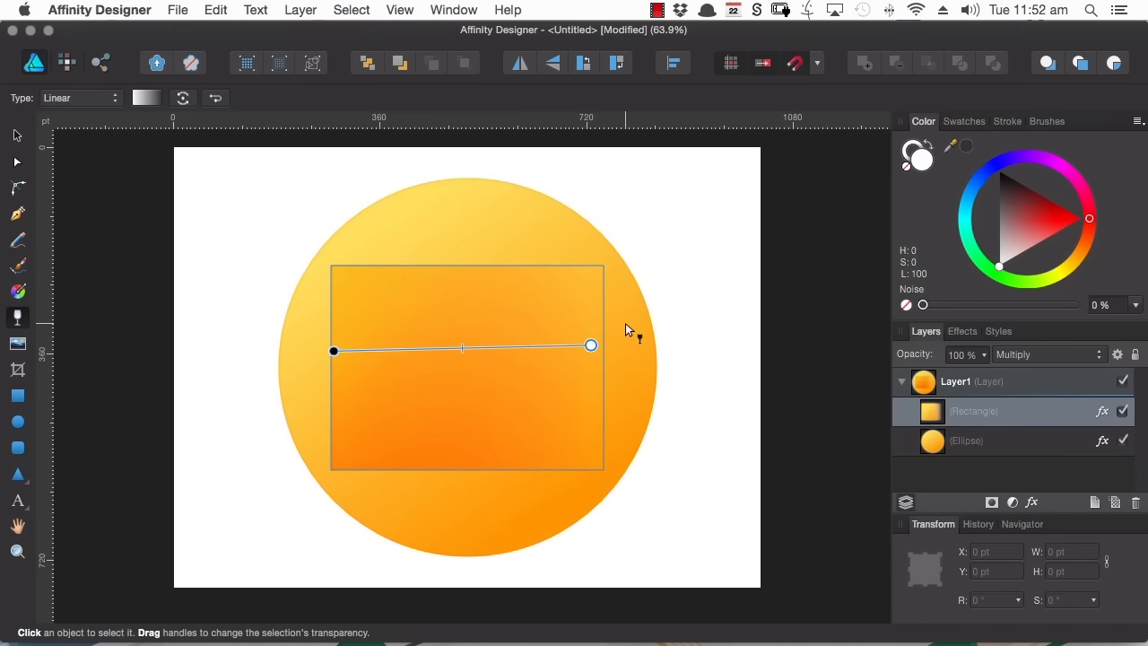
# Step: Insert a stop at 50 % in the transparency gradient and set its opacity to 100 %
pyautogui.click(143, 98)
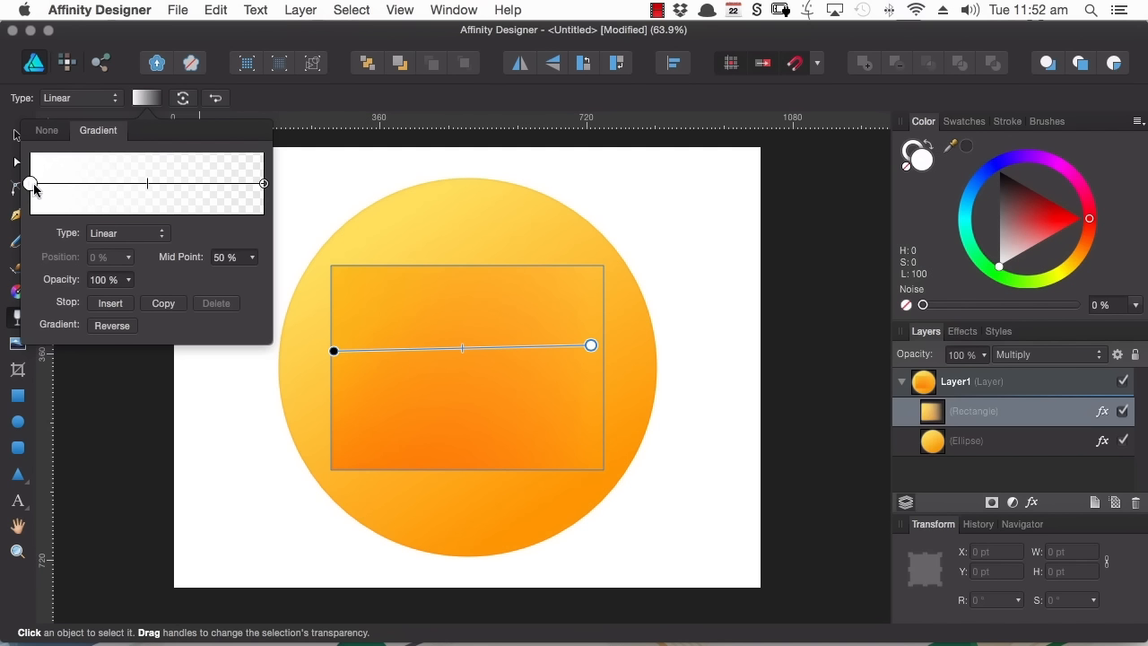
pyautogui.click(109, 306)
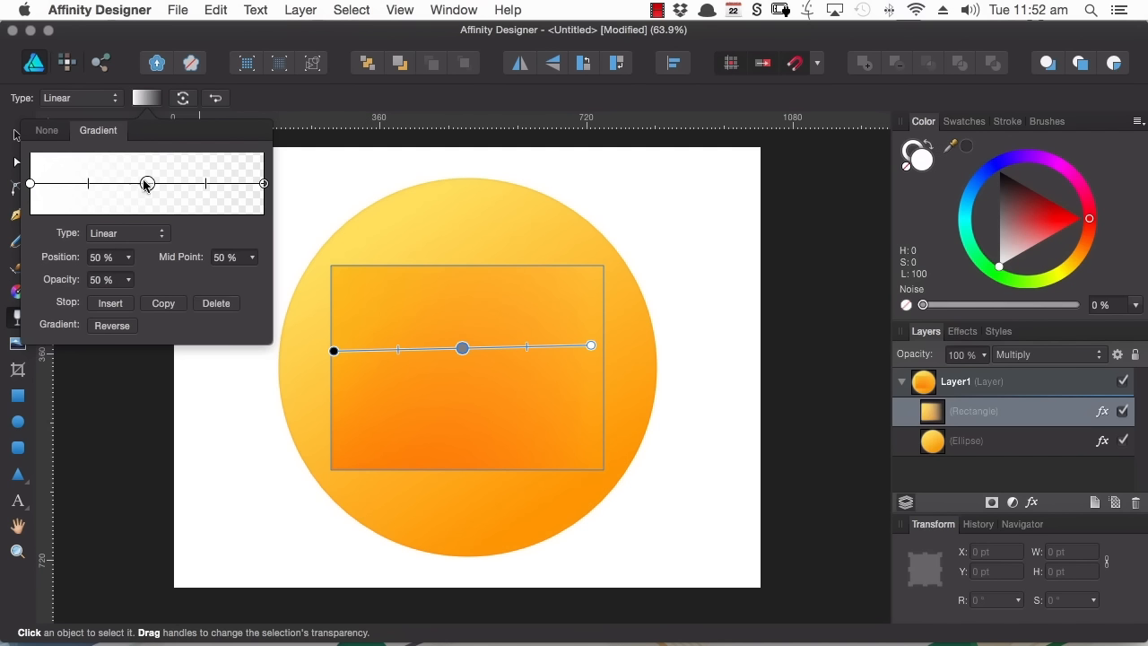
pyautogui.click(133, 280)
pyautogui.moveTo(128, 303); pyautogui.dragTo(215, 305)
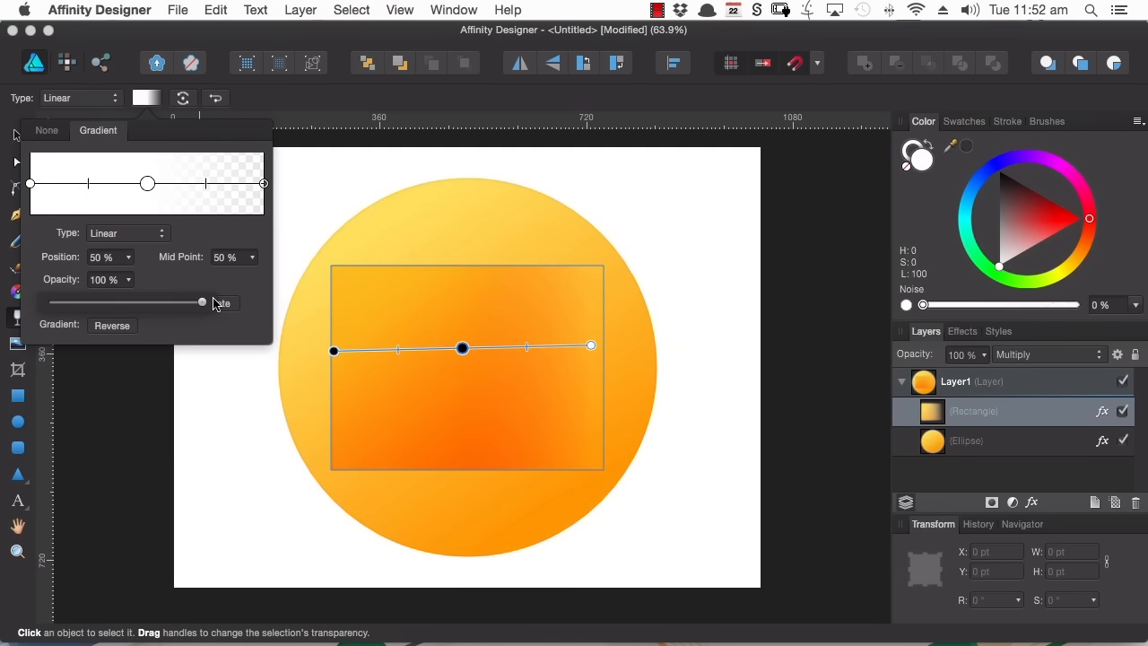
# Step: Set the opacity of the transparency gradient's start stop to 0 %
pyautogui.click(30, 183)
pyautogui.moveTo(130, 281); pyautogui.dragTo(9, 307)
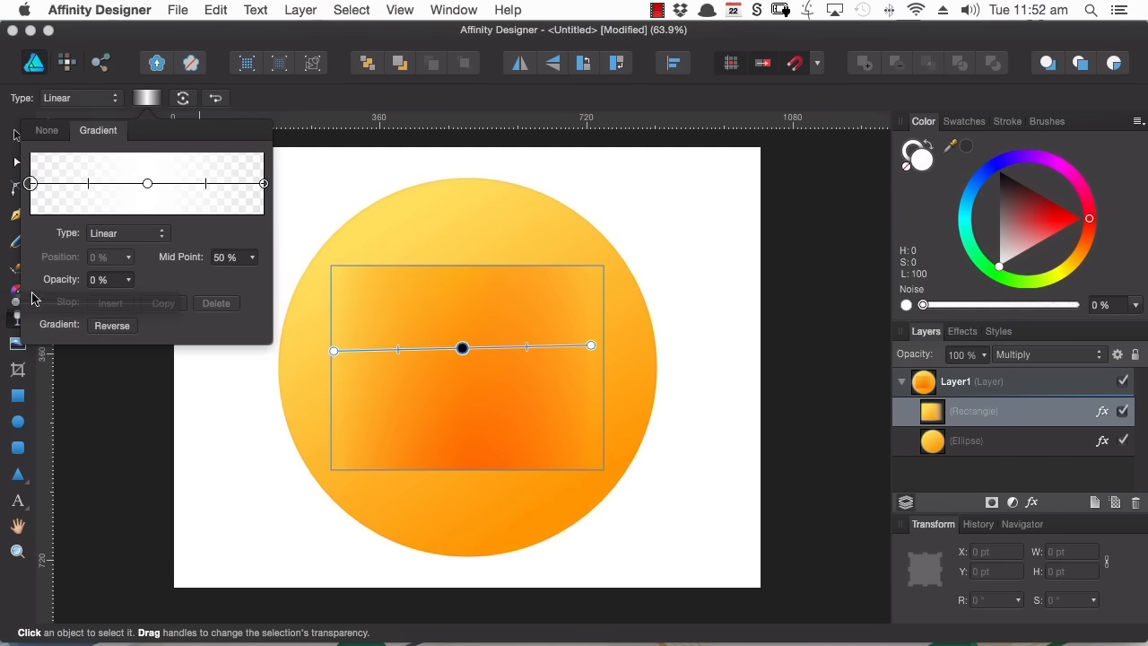
pyautogui.press('space')
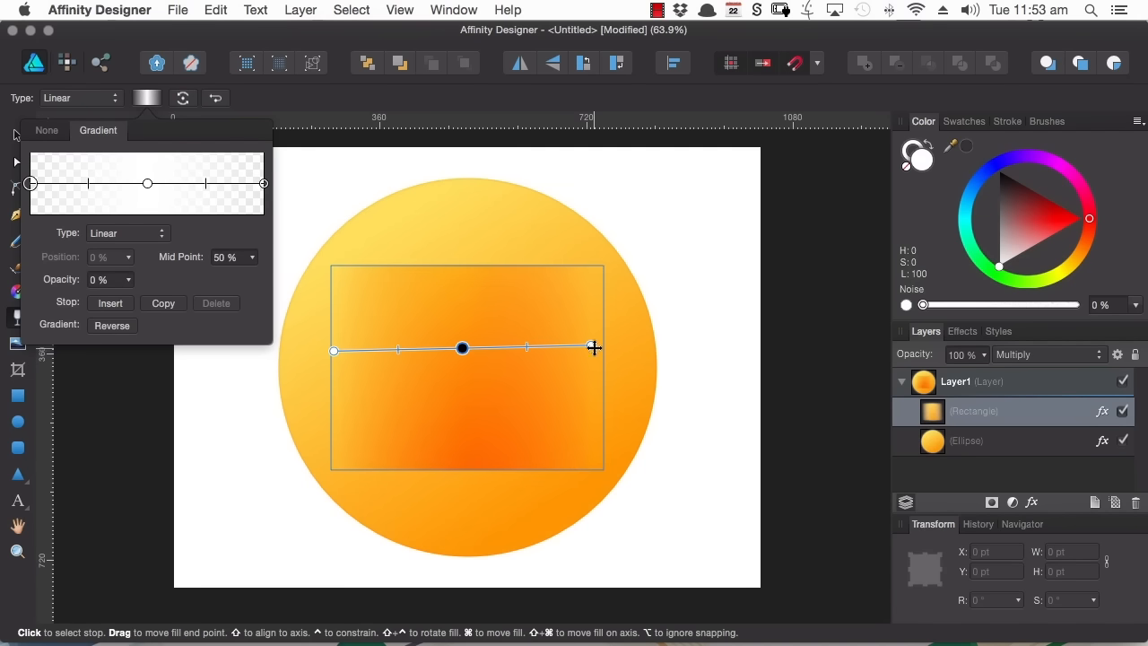
# Step: Align the transparency line's ends horizontally with the middles of the rectangle's side edges and shift both midpoints outward, previewing the result
pyautogui.moveTo(595, 345); pyautogui.dragTo(604, 352)
pyautogui.moveTo(333, 350); pyautogui.dragTo(331, 367)
pyautogui.moveTo(604, 352)
pyautogui.mouseDown()
pyautogui.moveTo(603, 367)
pyautogui.moveTo(560, 367)
pyautogui.mouseUp()
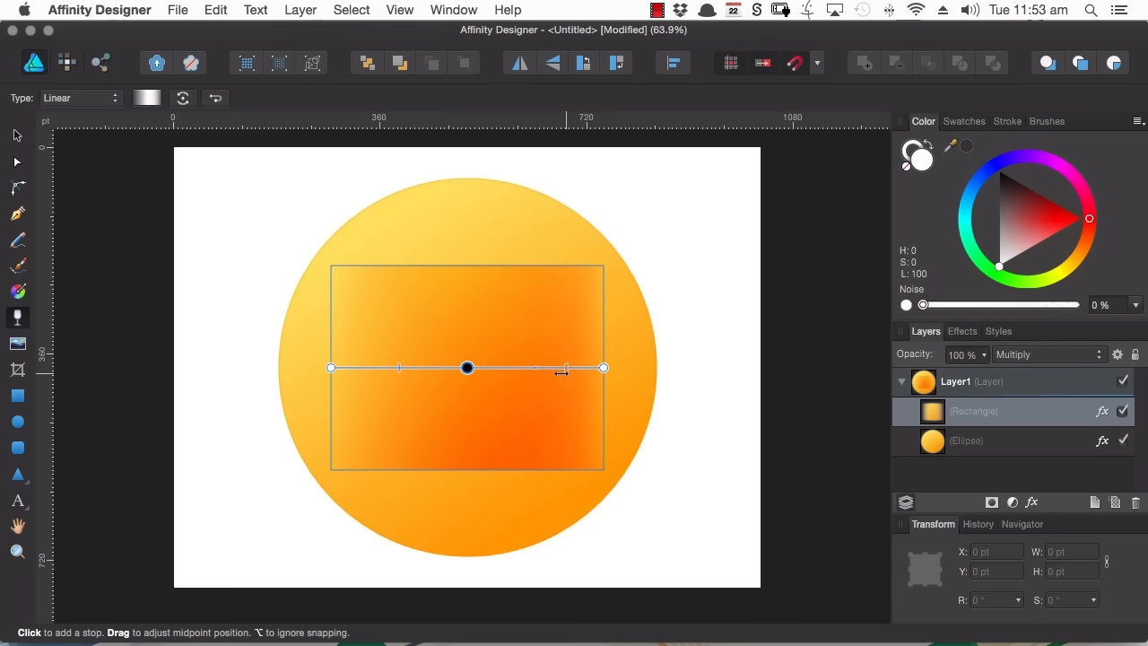
pyautogui.moveTo(399, 368); pyautogui.dragTo(375, 368)
pyautogui.press('space')
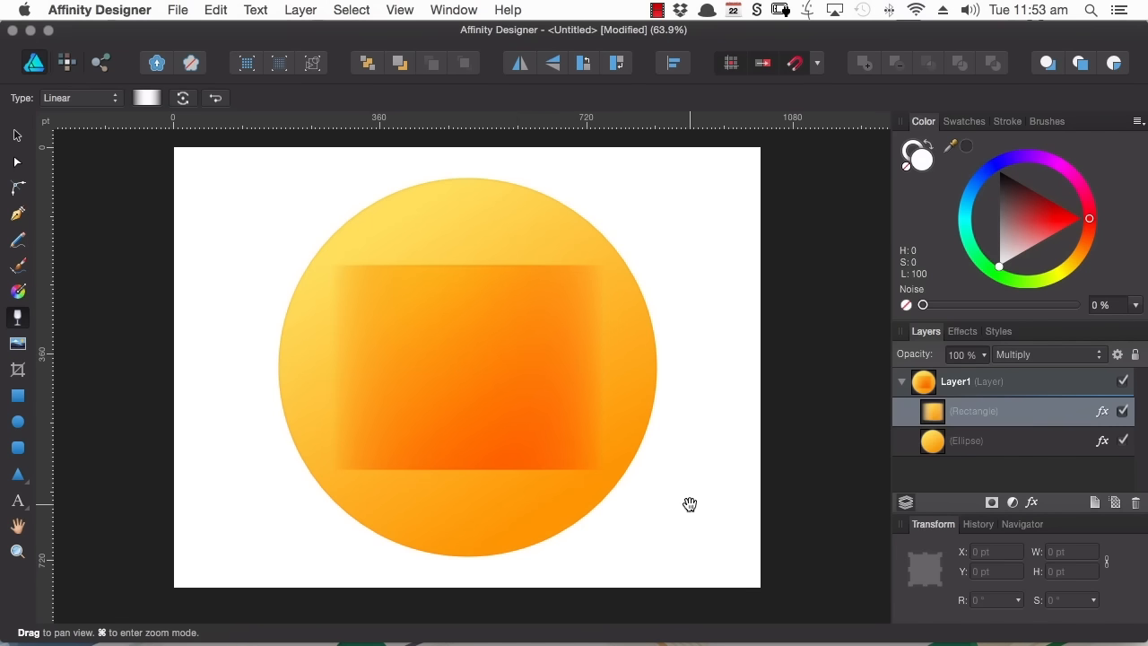
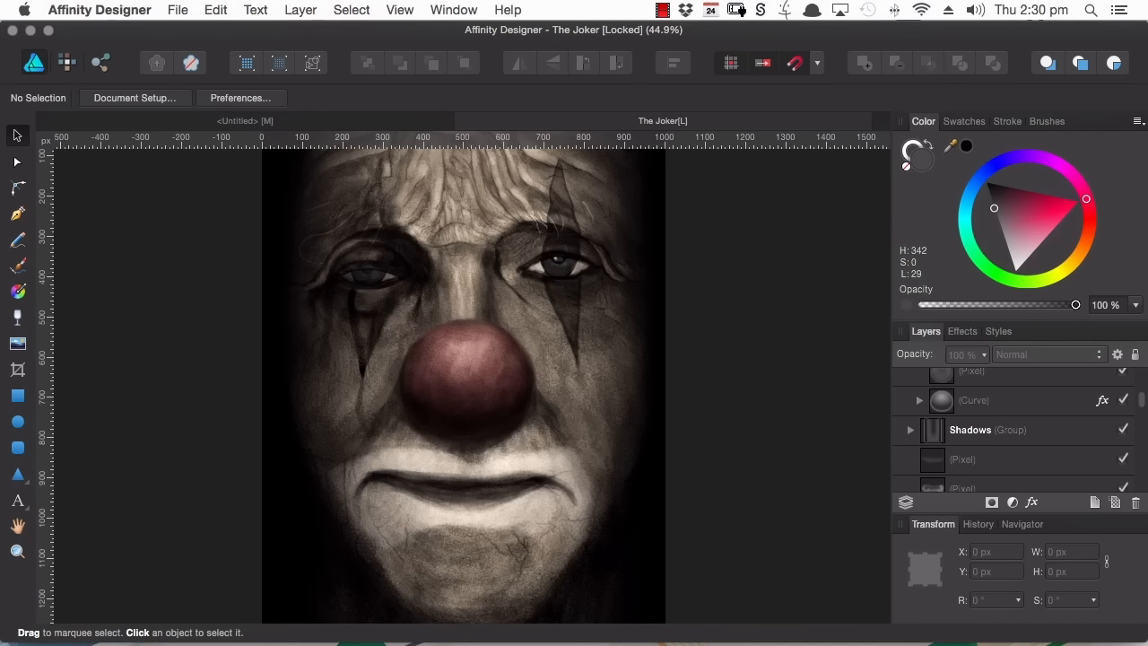
# Step: Inspect the nodes of the vector shapes above the clown's eye and the painted pixel detail around the brow up close
pyautogui.moveTo(737, 257); pyautogui.dragTo(430, 118)
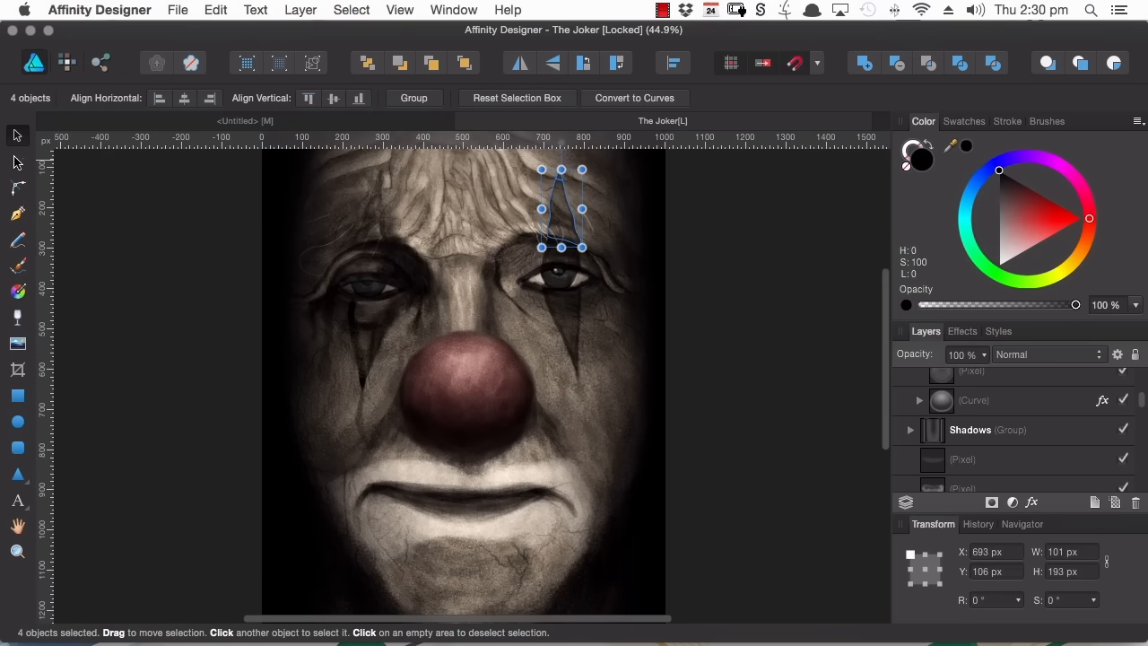
pyautogui.click(16, 161)
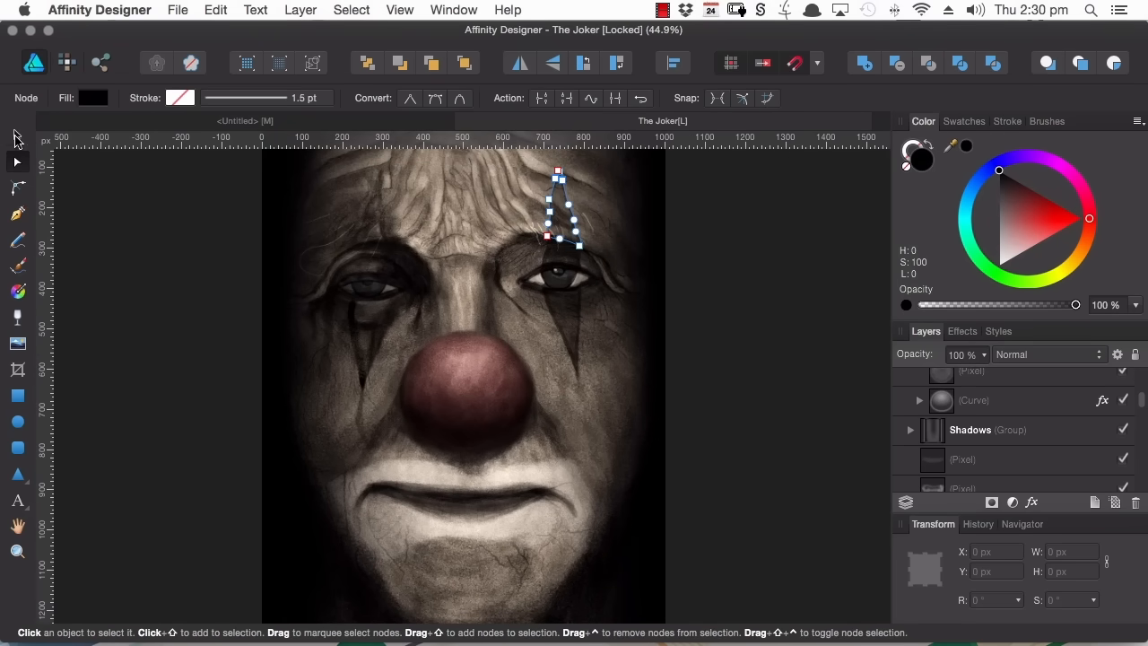
pyautogui.click(17, 135)
pyautogui.click(231, 234)
pyautogui.press('z')
pyautogui.moveTo(419, 224); pyautogui.dragTo(664, 292)
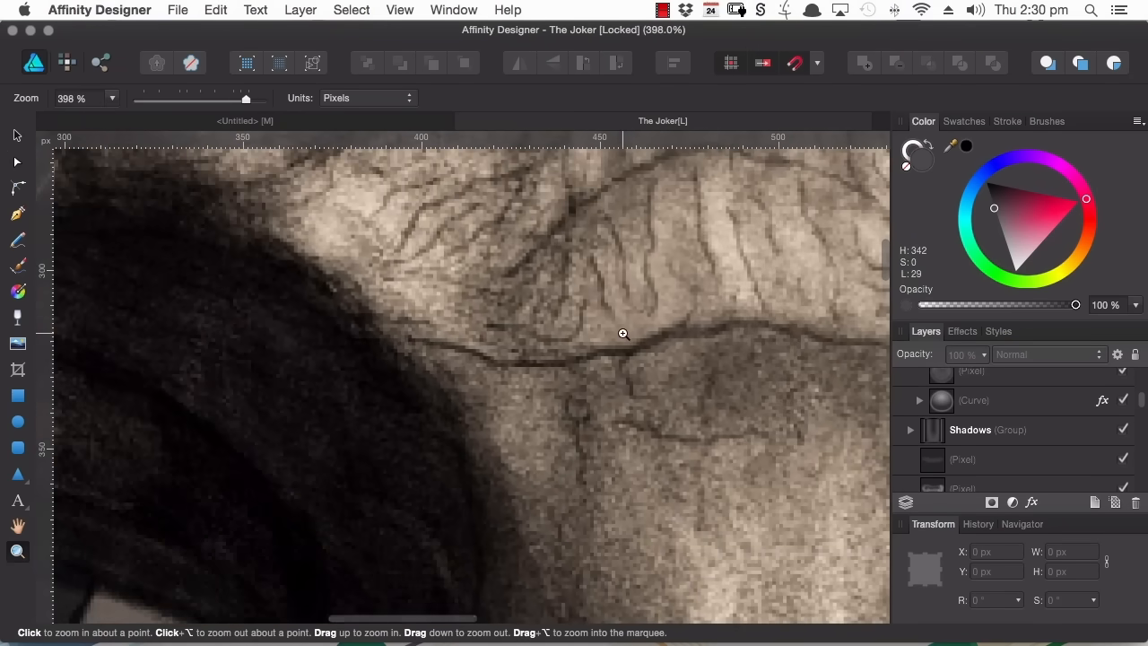
pyautogui.moveTo(704, 255); pyautogui.dragTo(438, 319)
pyautogui.moveTo(698, 287); pyautogui.dragTo(450, 297)
pyautogui.press('space')
pyautogui.moveTo(581, 287); pyautogui.dragTo(407, 344)
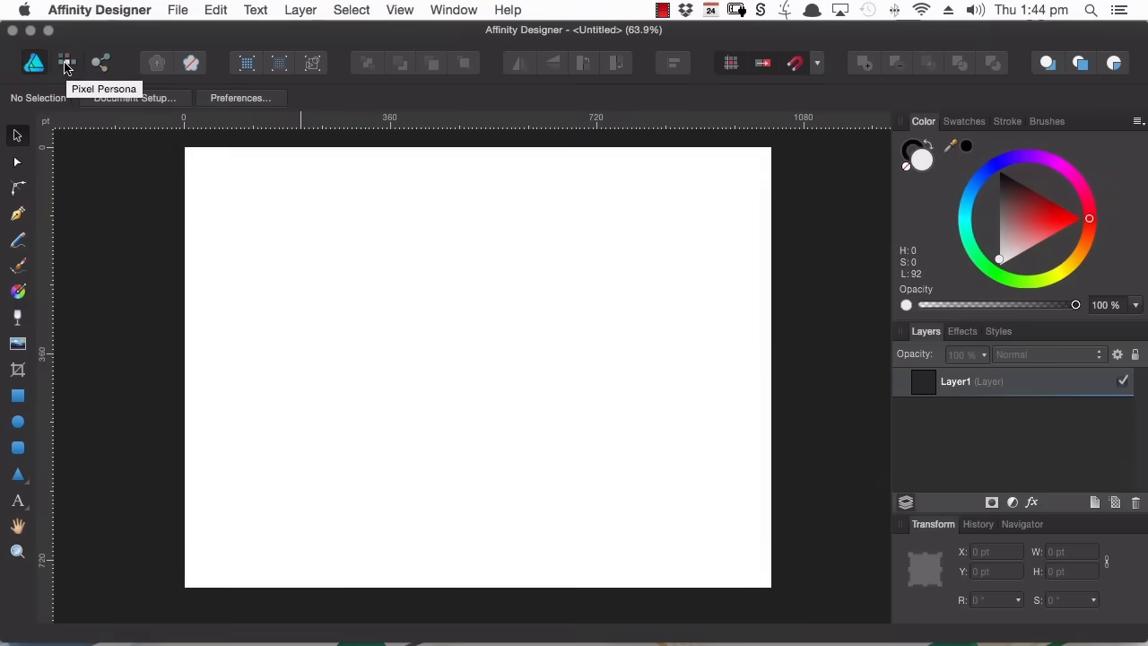
# Step: Switch between the Pixel Persona and the Draw Persona to compare their toolsets, ending in the Draw Persona
pyautogui.click(68, 69)
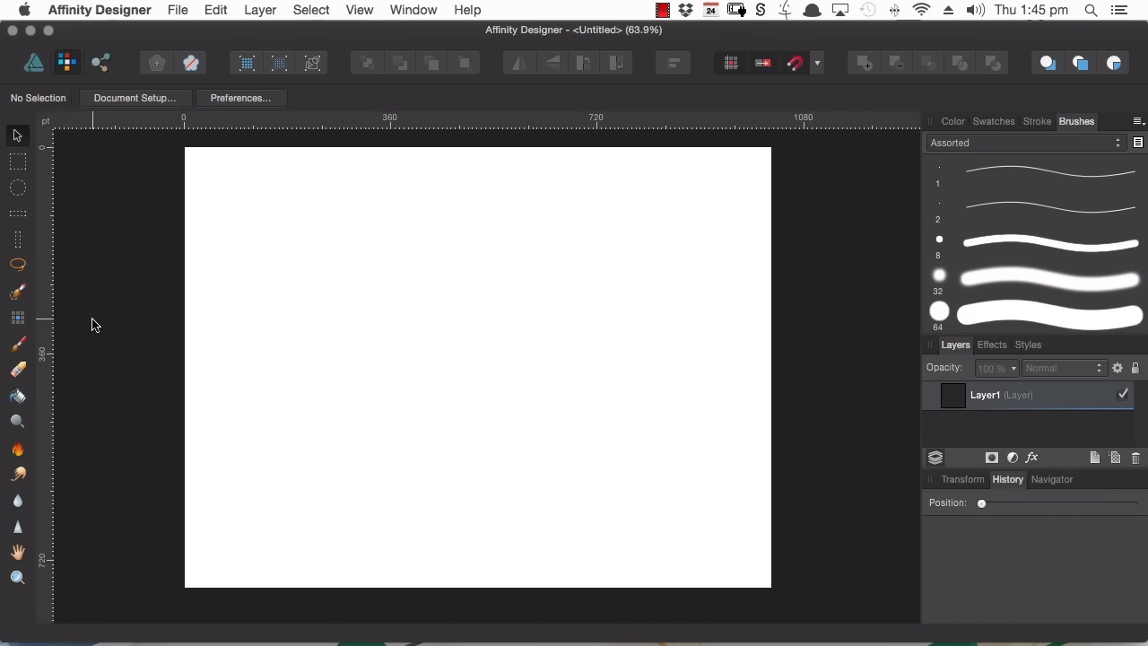
pyautogui.click(34, 64)
pyautogui.click(65, 63)
pyautogui.click(34, 62)
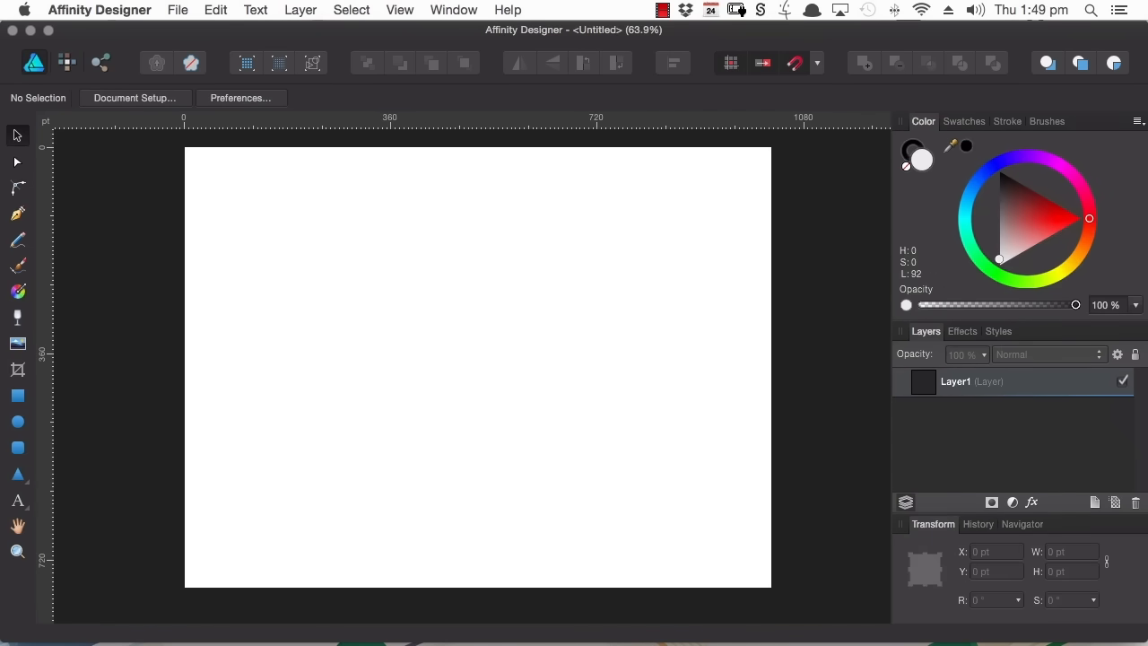
# Step: Detach and enlarge the Brushes panel and draw a zigzag vector stroke near the page's upper-left corner with a 64 px Textured brush
pyautogui.click(20, 267)
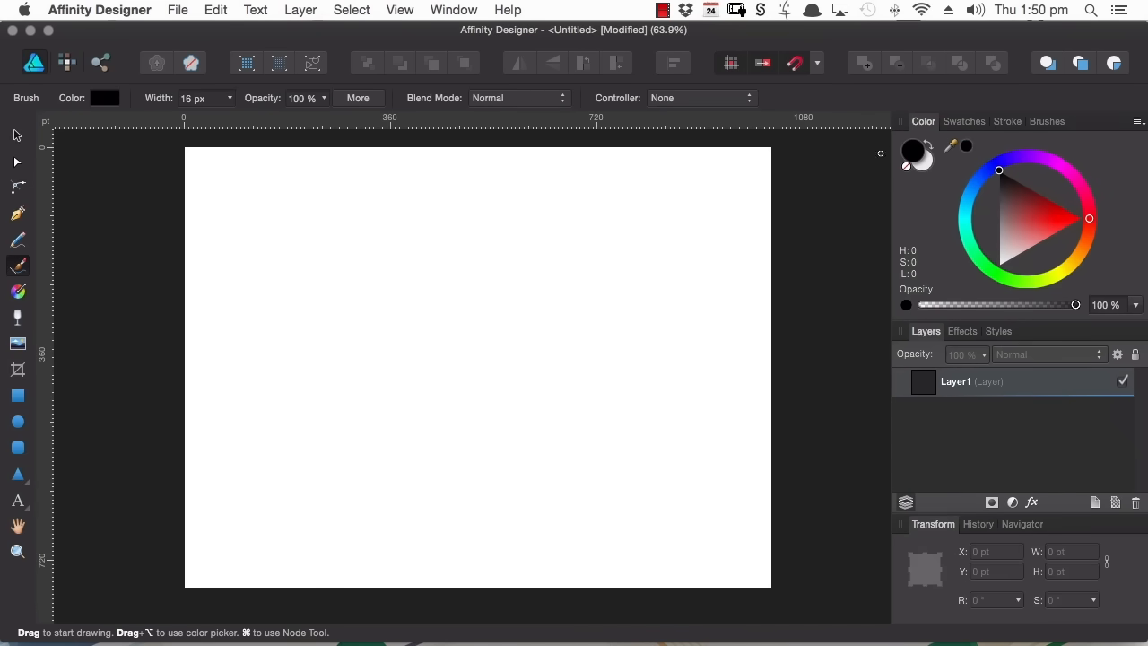
pyautogui.click(1045, 121)
pyautogui.moveTo(1046, 120)
pyautogui.mouseDown()
pyautogui.moveTo(766, 199)
pyautogui.moveTo(578, 190)
pyautogui.mouseUp()
pyautogui.moveTo(802, 399); pyautogui.dragTo(803, 555)
pyautogui.click(663, 412)
pyautogui.moveTo(215, 255)
pyautogui.mouseDown()
pyautogui.moveTo(310, 287)
pyautogui.moveTo(361, 284)
pyautogui.mouseUp()
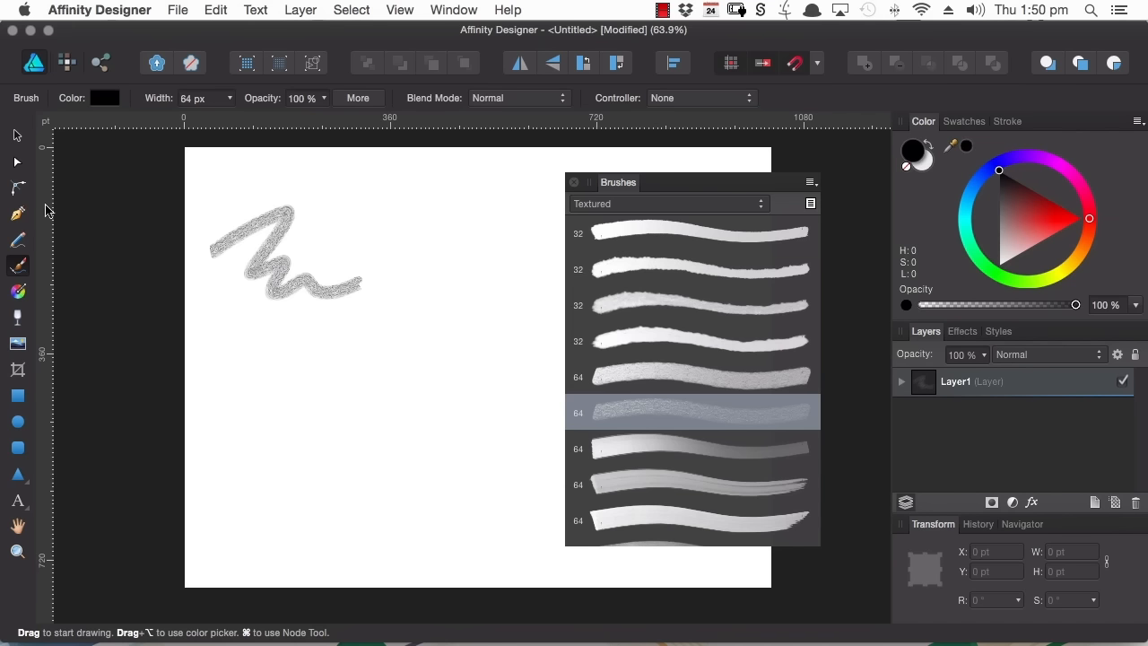
# Step: Show the nodes of the textured zigzag stroke and view the vector brush categories, keeping Textured
pyautogui.click(17, 161)
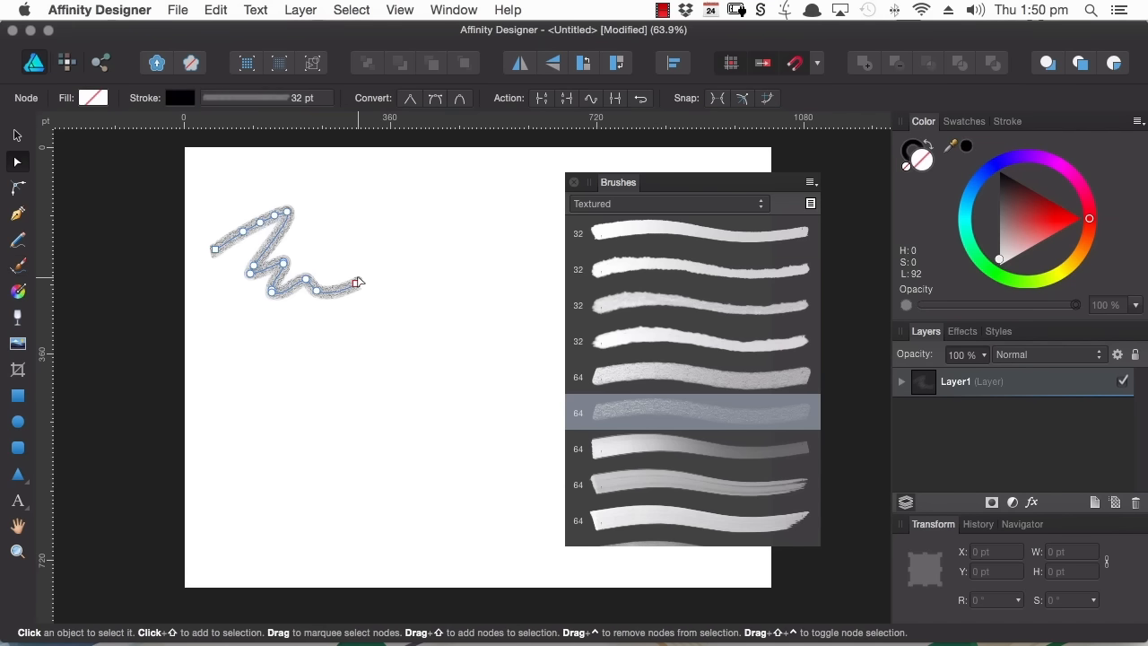
pyautogui.click(728, 204)
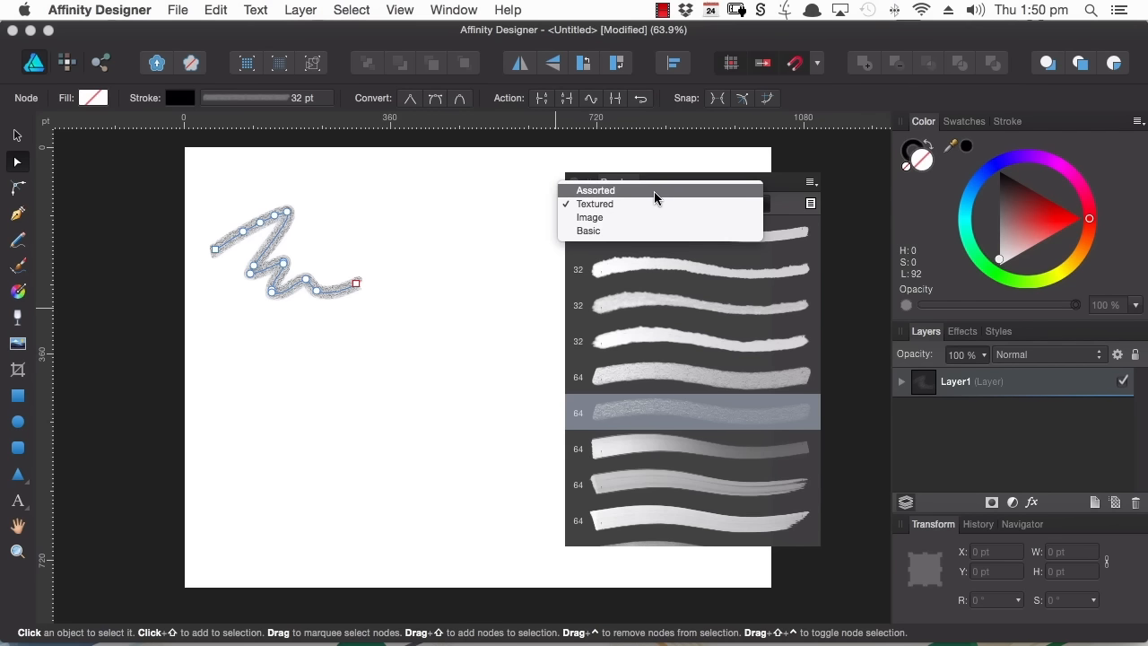
pyautogui.click(788, 179)
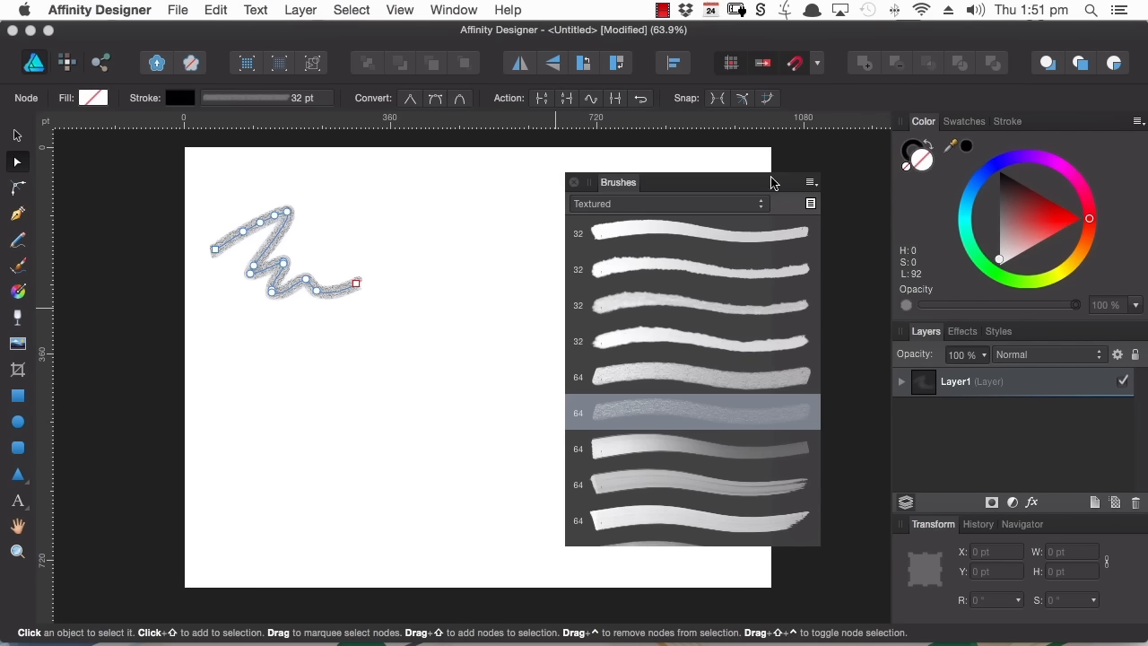
# Step: Switch to the Pixel Persona, activate the Paint Brush tool, and detach and enlarge its Brushes panel
pyautogui.click(68, 62)
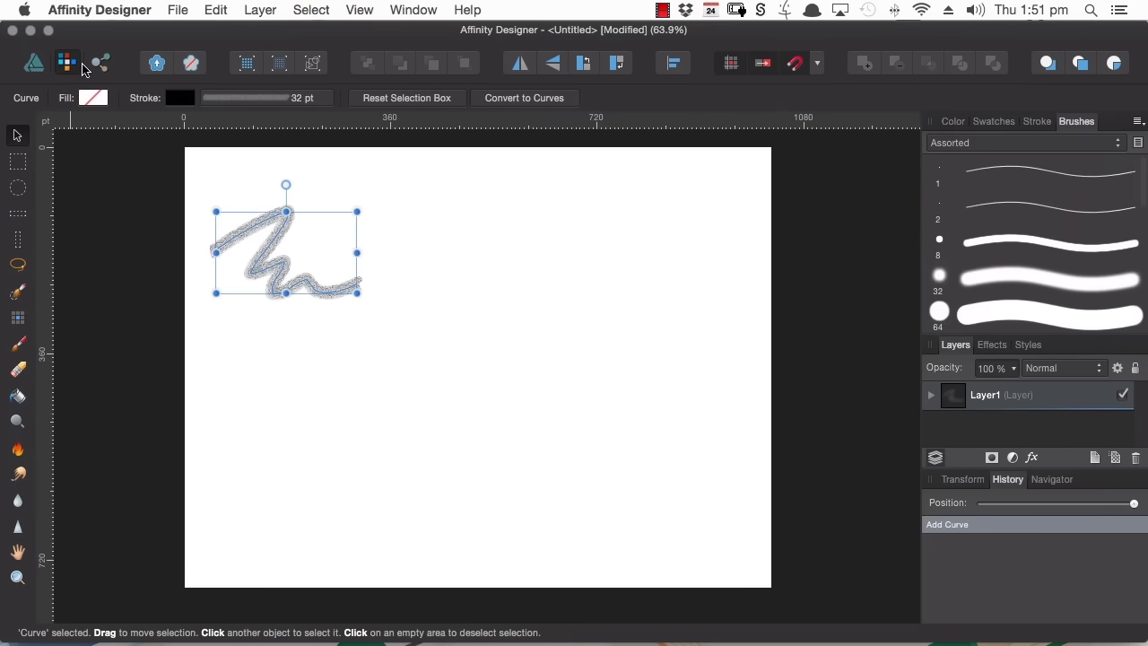
pyautogui.click(19, 346)
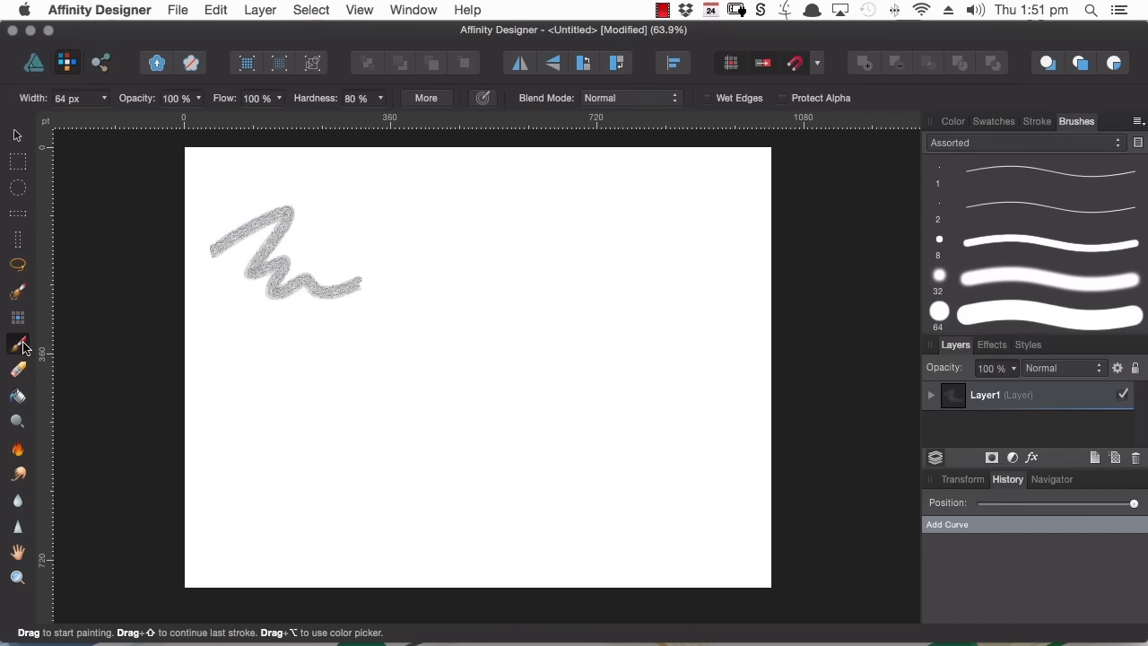
pyautogui.moveTo(1076, 122)
pyautogui.mouseDown()
pyautogui.moveTo(795, 199)
pyautogui.moveTo(592, 149)
pyautogui.mouseUp()
pyautogui.moveTo(801, 357); pyautogui.dragTo(793, 584)
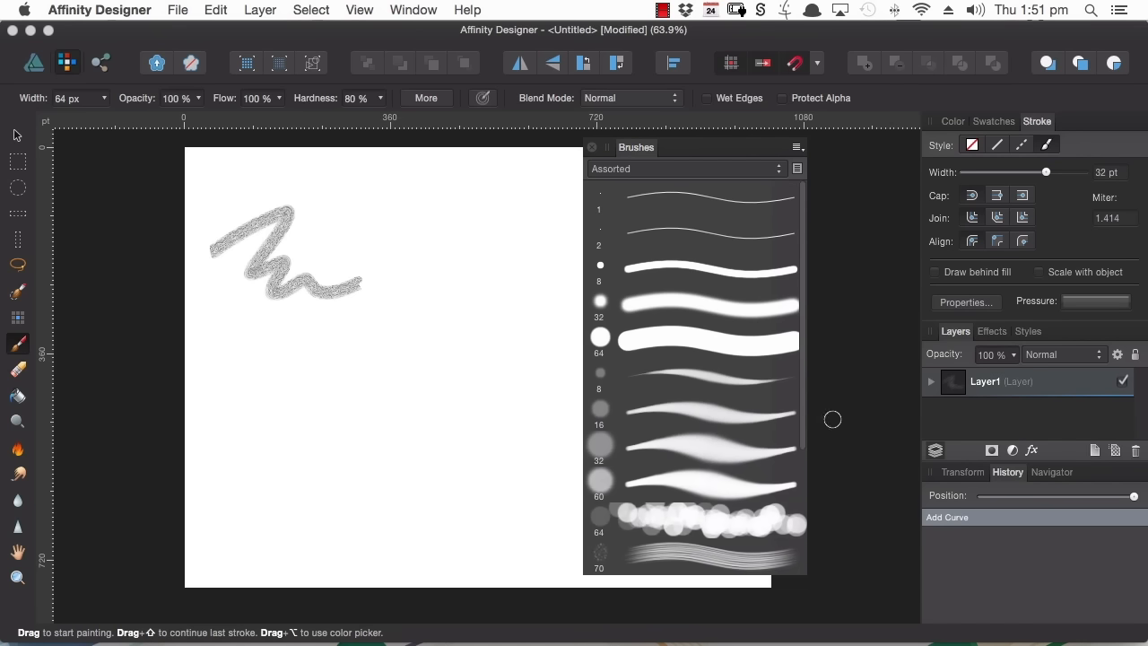
pyautogui.moveTo(800, 201)
pyautogui.mouseDown()
pyautogui.moveTo(807, 371)
pyautogui.moveTo(804, 177)
pyautogui.mouseUp()
# Step: Paint four black zigzag strokes below the vector stroke with a rough solid 64 px brush from the Painting category
pyautogui.click(705, 169)
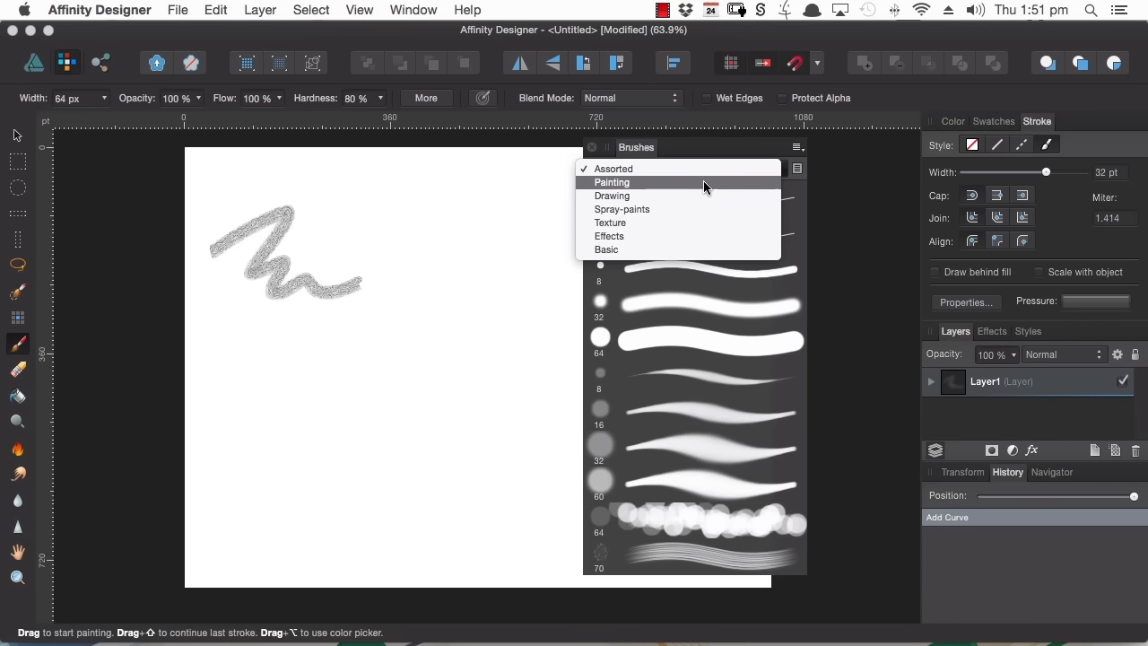
pyautogui.click(646, 182)
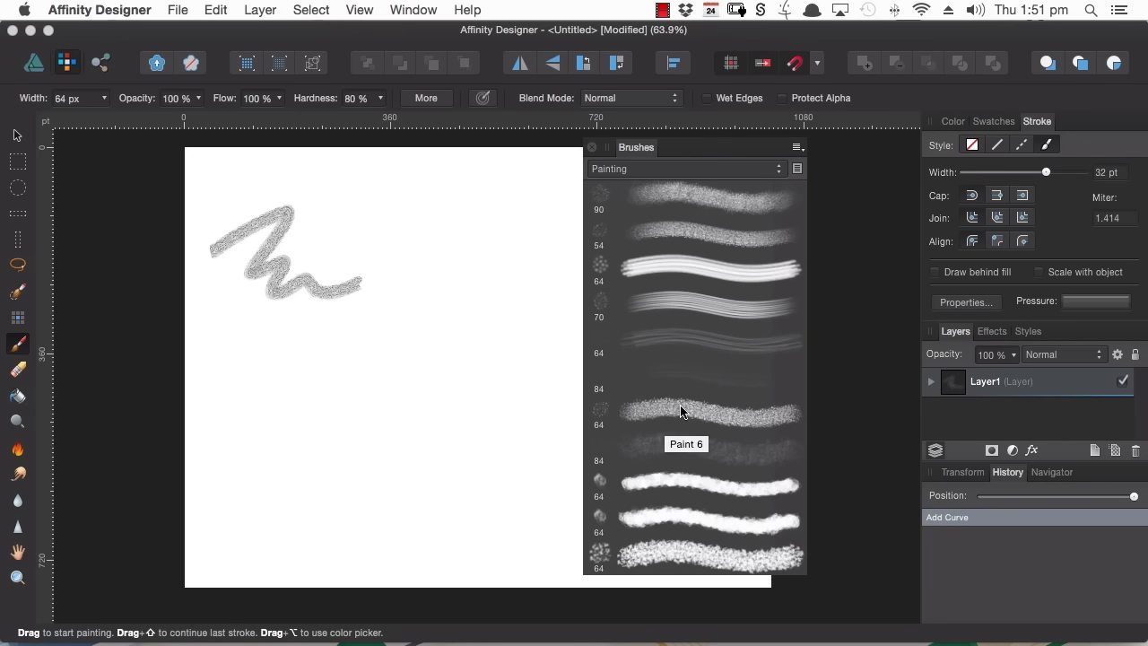
pyautogui.click(678, 477)
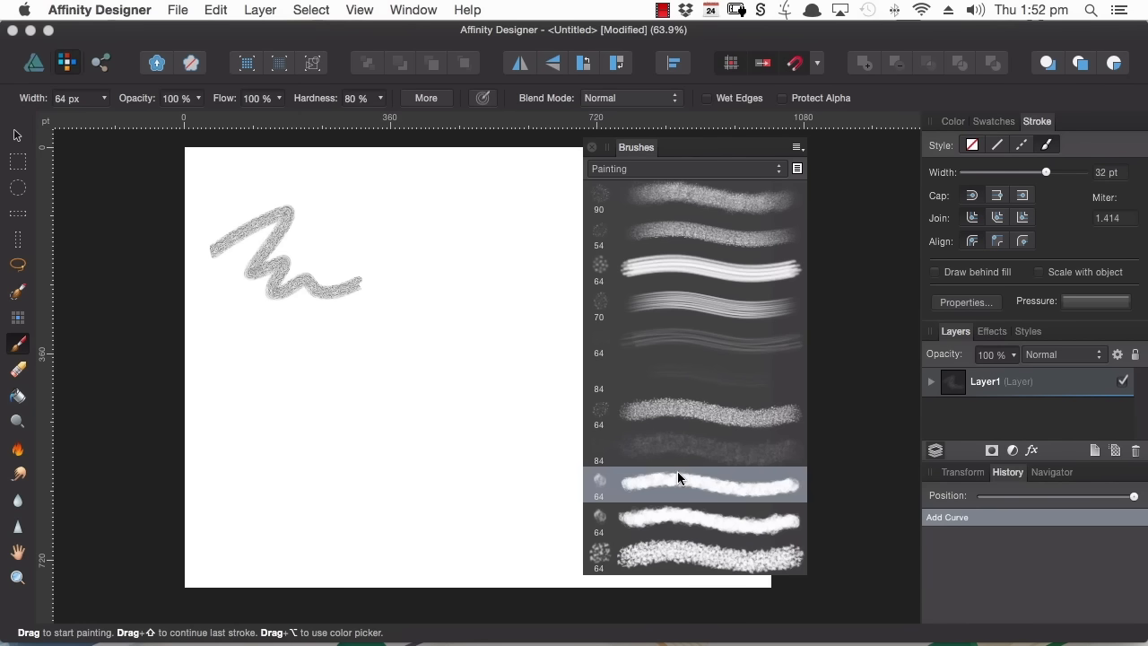
pyautogui.moveTo(235, 366)
pyautogui.mouseDown()
pyautogui.moveTo(259, 357)
pyautogui.moveTo(256, 384)
pyautogui.moveTo(363, 337)
pyautogui.mouseUp()
pyautogui.moveTo(240, 428); pyautogui.dragTo(400, 368)
pyautogui.moveTo(236, 457)
pyautogui.mouseDown()
pyautogui.moveTo(301, 420)
pyautogui.moveTo(286, 442)
pyautogui.moveTo(344, 423)
pyautogui.mouseUp()
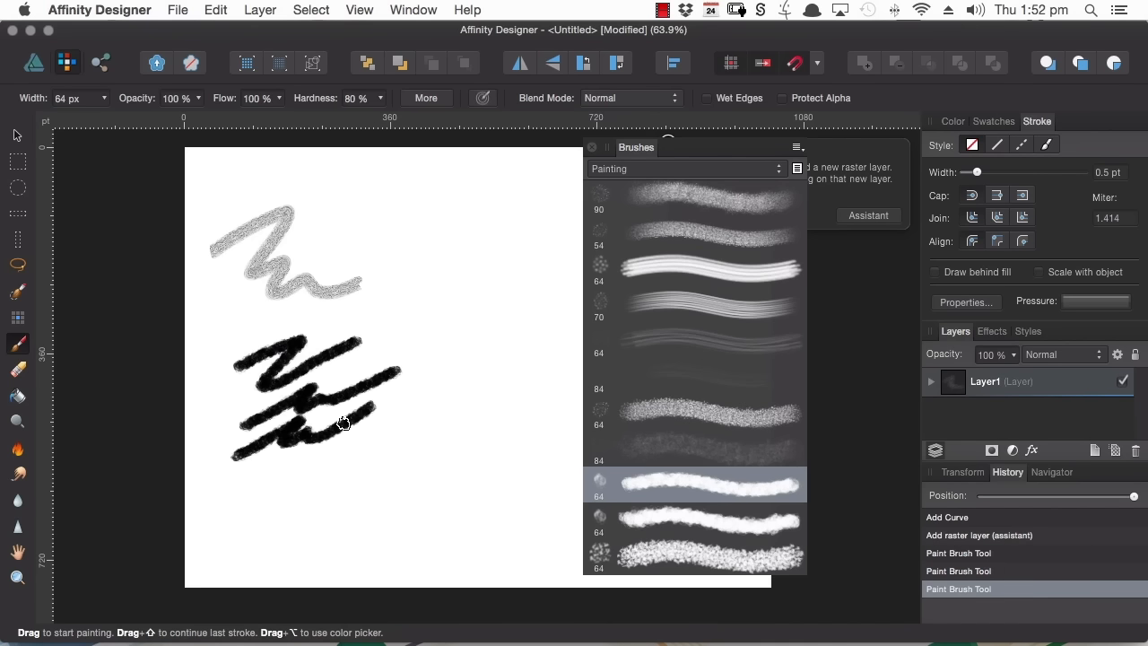
pyautogui.moveTo(243, 475); pyautogui.dragTo(418, 411)
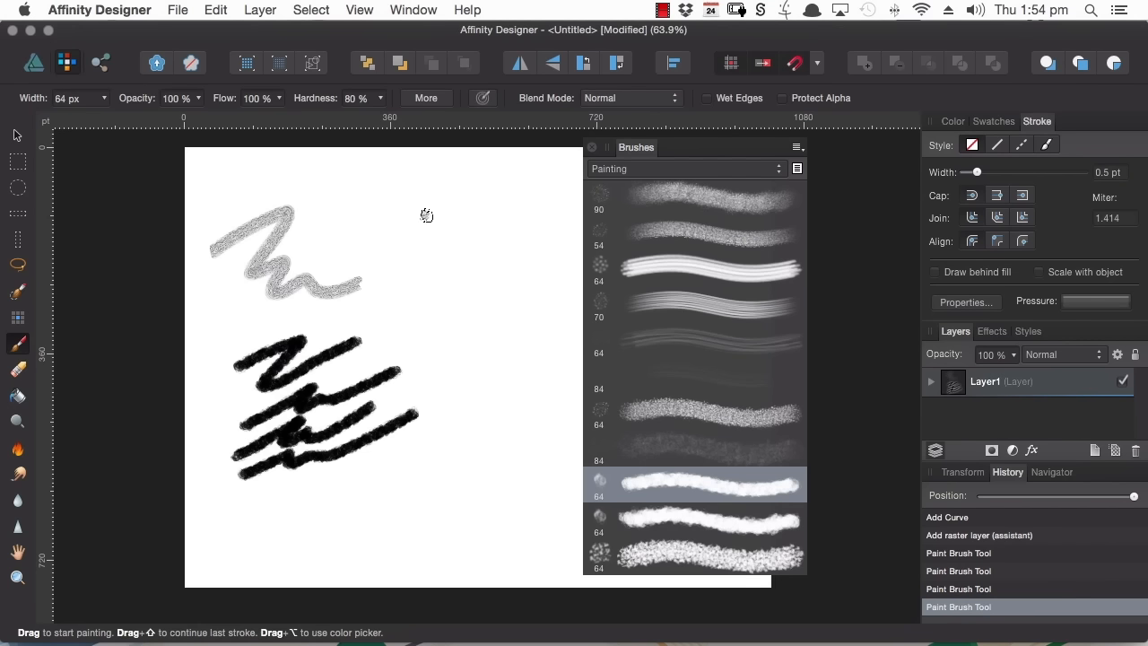
# Step: Paint a stroke beside the existing ones with the bristled 64 px brush from the Painting category
pyautogui.click(465, 223)
pyautogui.click(704, 269)
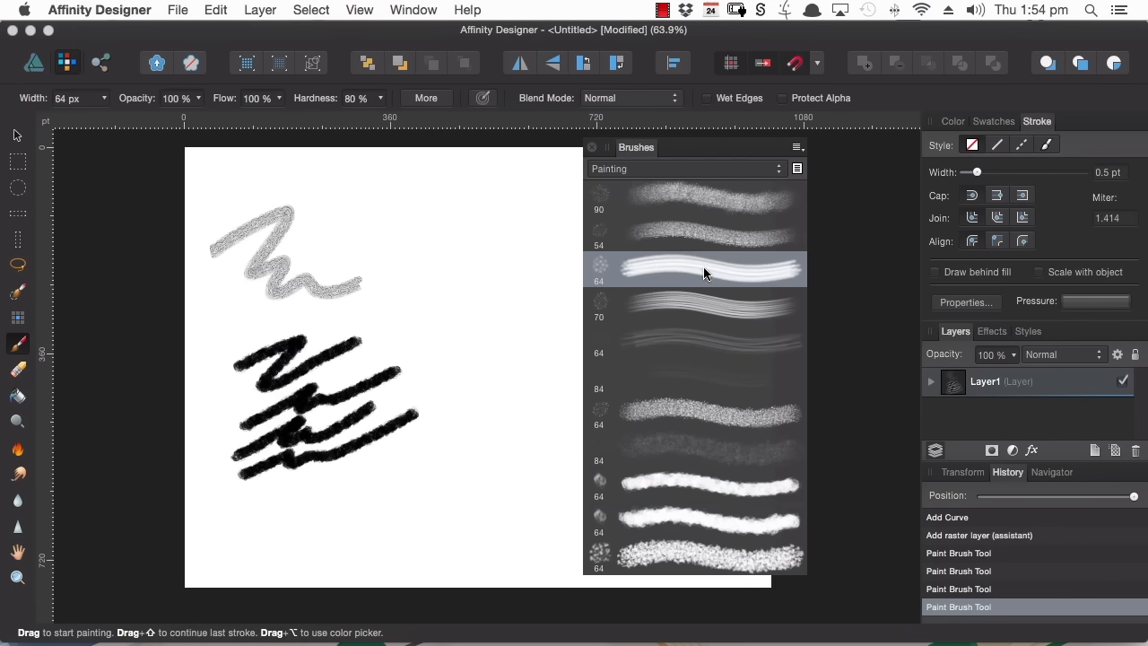
pyautogui.moveTo(383, 283)
pyautogui.mouseDown()
pyautogui.moveTo(435, 279)
pyautogui.moveTo(411, 323)
pyautogui.moveTo(454, 310)
pyautogui.moveTo(519, 319)
pyautogui.mouseUp()
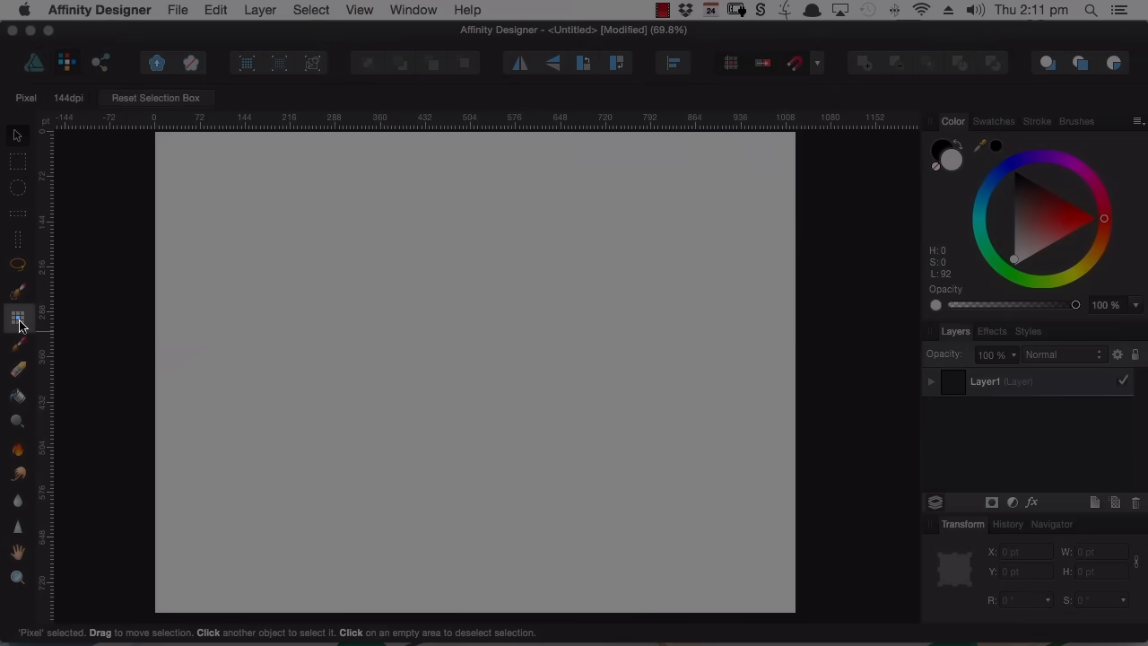
# Step: Draw four curved freehand lines across the middle of the blank page with the Pixel tool at 1 px width
pyautogui.click(18, 320)
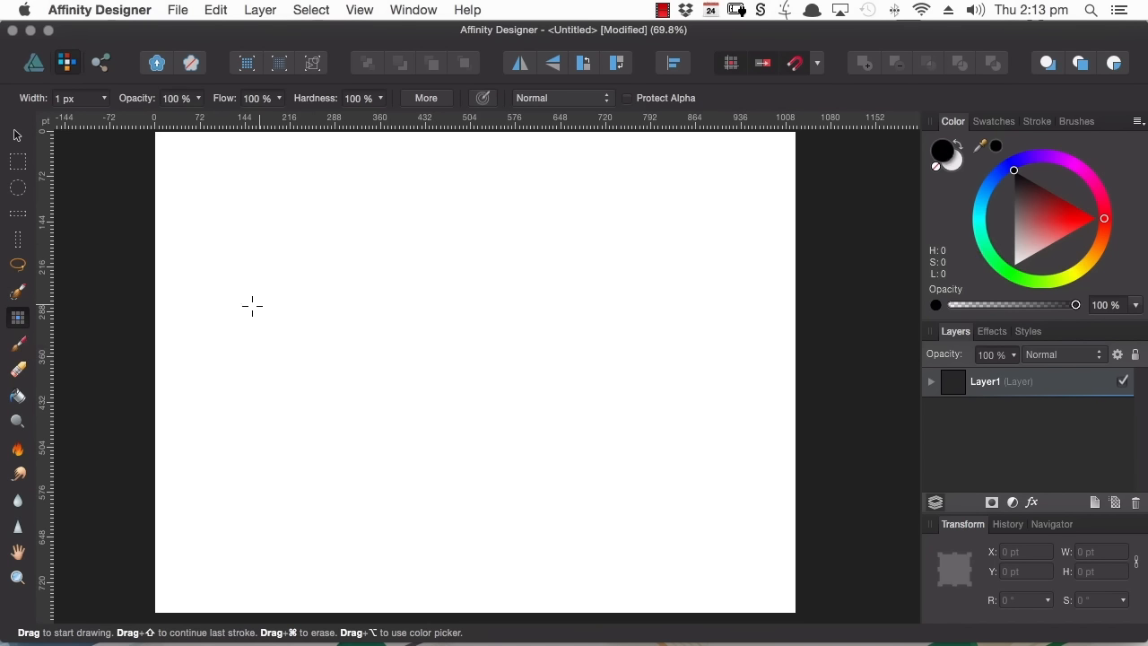
pyautogui.moveTo(240, 319)
pyautogui.mouseDown()
pyautogui.moveTo(348, 267)
pyautogui.moveTo(530, 252)
pyautogui.mouseUp()
pyautogui.moveTo(271, 365)
pyautogui.mouseDown()
pyautogui.moveTo(351, 316)
pyautogui.moveTo(583, 273)
pyautogui.mouseUp()
pyautogui.moveTo(324, 397)
pyautogui.mouseDown()
pyautogui.moveTo(410, 336)
pyautogui.moveTo(610, 281)
pyautogui.moveTo(377, 379)
pyautogui.moveTo(608, 321)
pyautogui.mouseUp()
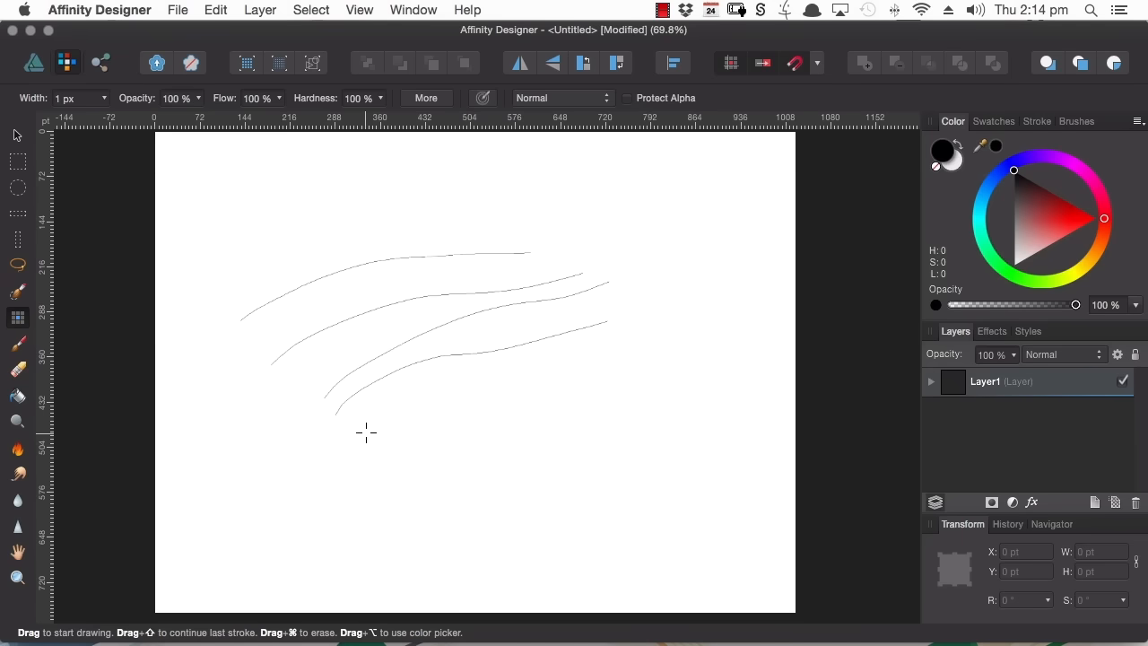
# Step: Fill a black block 22 pixels wide and 3 pixels high below the lowest line's end and check it on the whole page
pyautogui.press('z')
pyautogui.moveTo(307, 415); pyautogui.dragTo(694, 349)
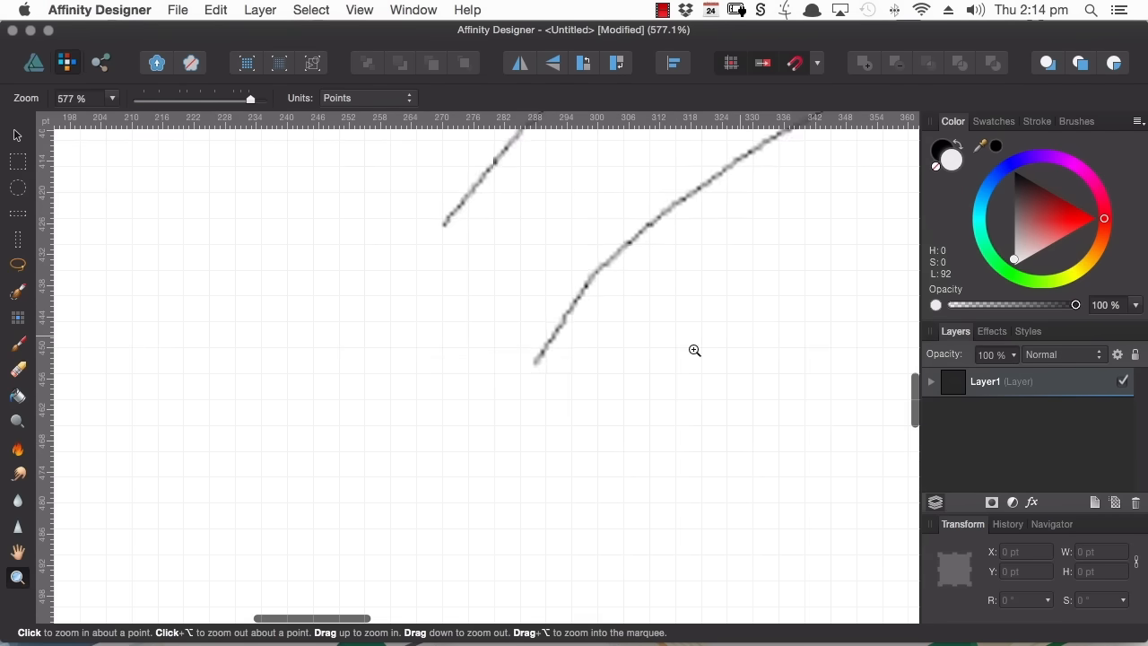
pyautogui.press('space')
pyautogui.moveTo(603, 285); pyautogui.dragTo(458, 312)
pyautogui.moveTo(407, 392); pyautogui.dragTo(535, 344)
pyautogui.press('space')
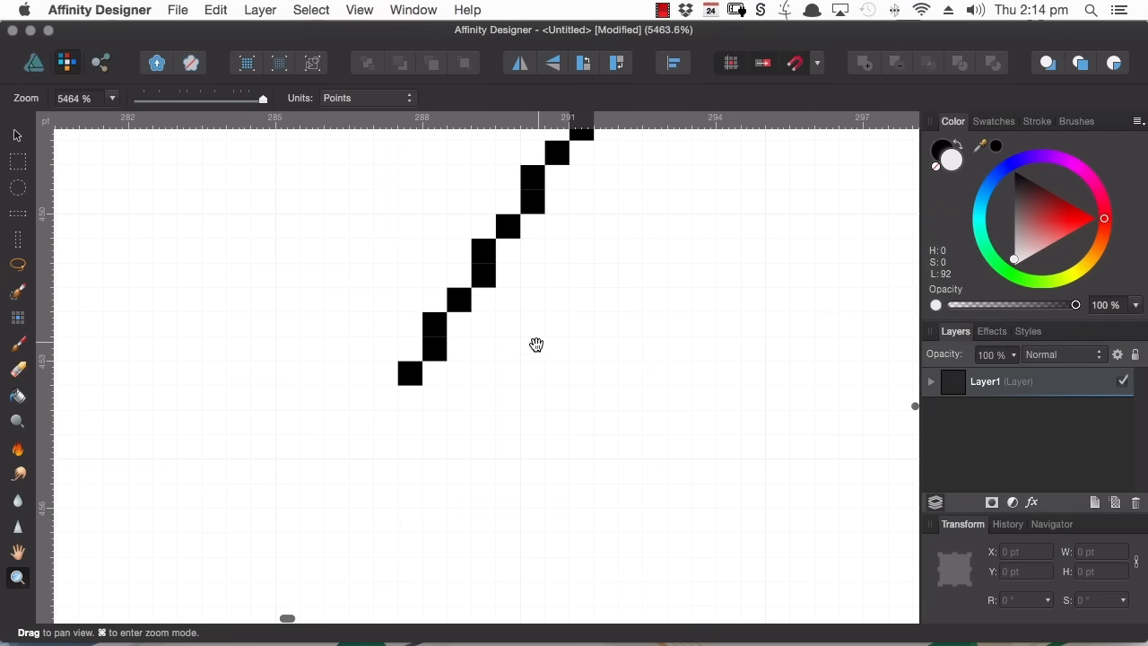
pyautogui.click(18, 319)
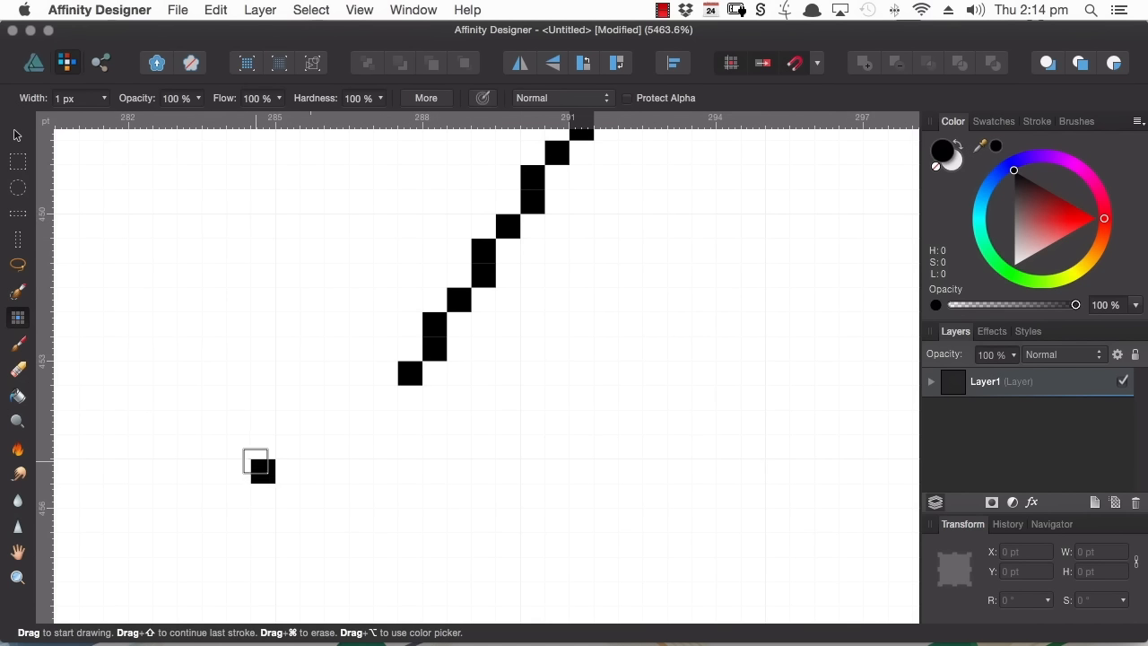
pyautogui.moveTo(260, 471)
pyautogui.mouseDown()
pyautogui.moveTo(767, 468)
pyautogui.moveTo(766, 451)
pyautogui.moveTo(274, 449)
pyautogui.moveTo(258, 430)
pyautogui.moveTo(437, 424)
pyautogui.moveTo(670, 437)
pyautogui.moveTo(747, 433)
pyautogui.moveTo(625, 422)
pyautogui.moveTo(777, 424)
pyautogui.mouseUp()
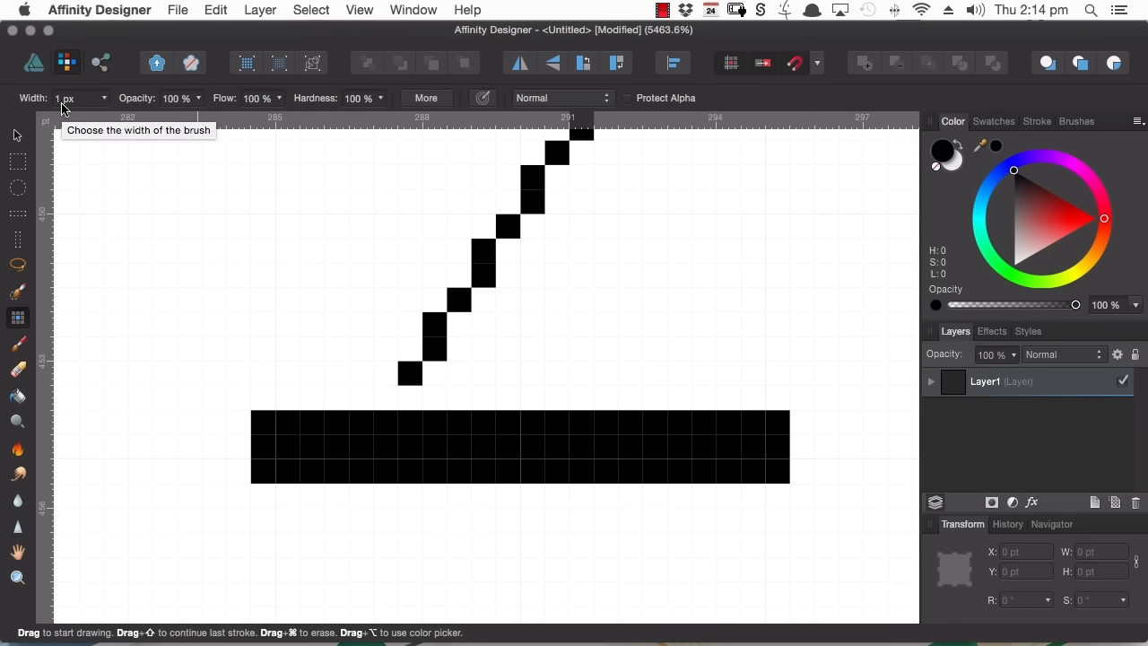
pyautogui.press('z')
pyautogui.moveTo(746, 291); pyautogui.dragTo(384, 333)
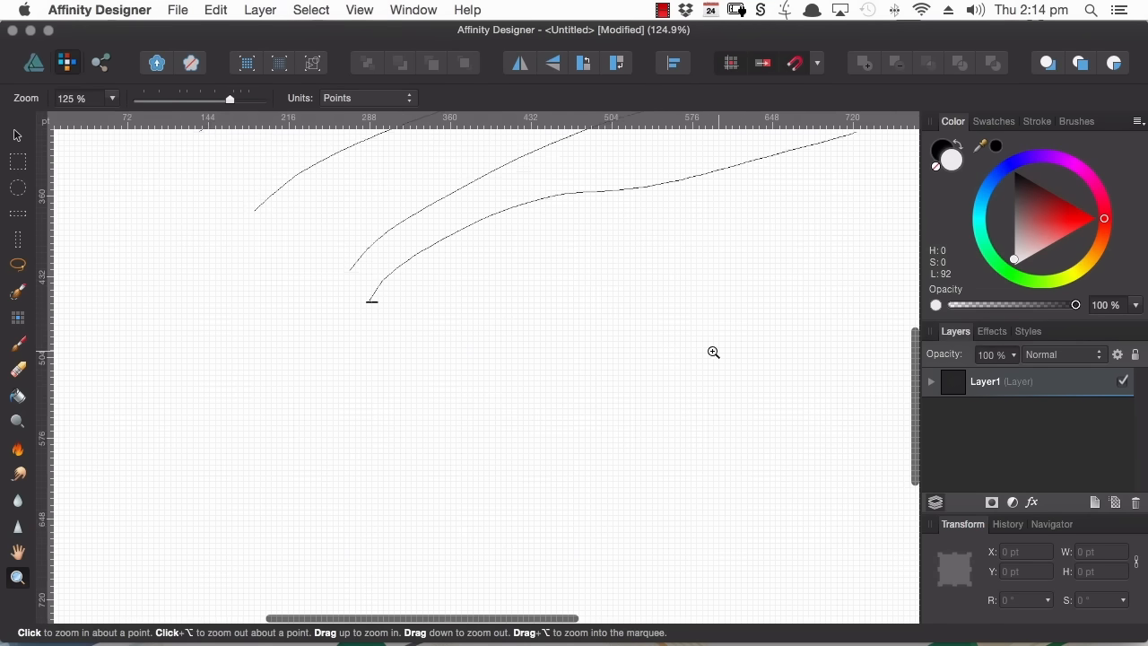
pyautogui.moveTo(712, 350); pyautogui.dragTo(461, 356)
pyautogui.moveTo(707, 284)
pyautogui.mouseDown()
pyautogui.moveTo(536, 353)
pyautogui.moveTo(479, 356)
pyautogui.mouseUp()
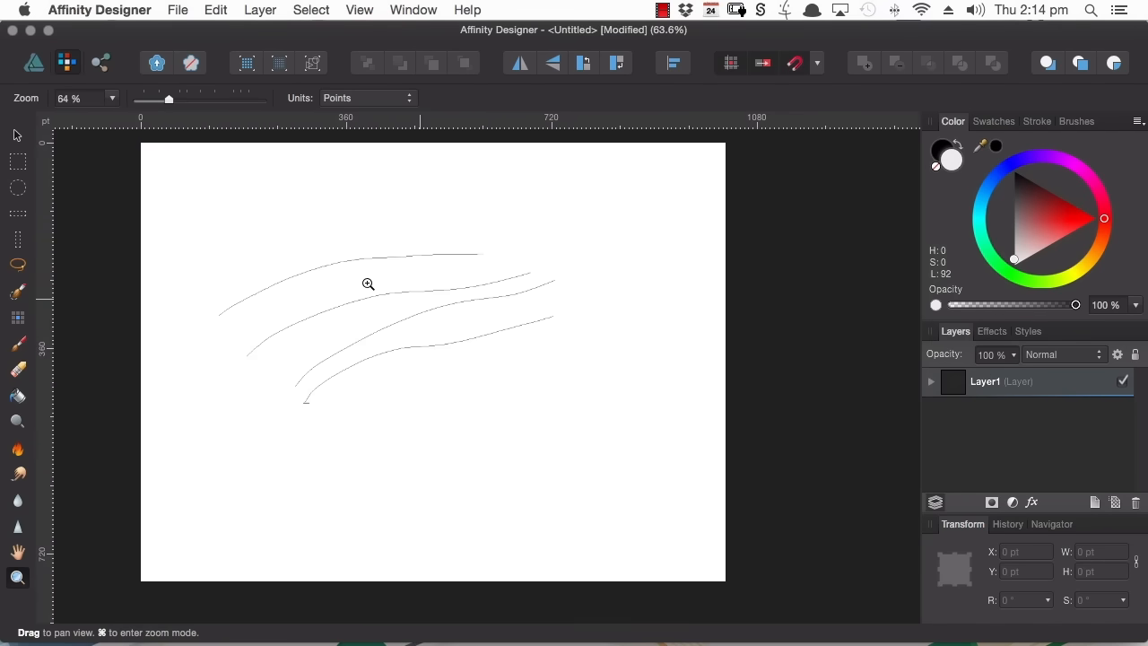
# Step: Set the Pixel tool's width to 100 px and paint a thick black horizontal stroke below the thin curves
pyautogui.click(18, 319)
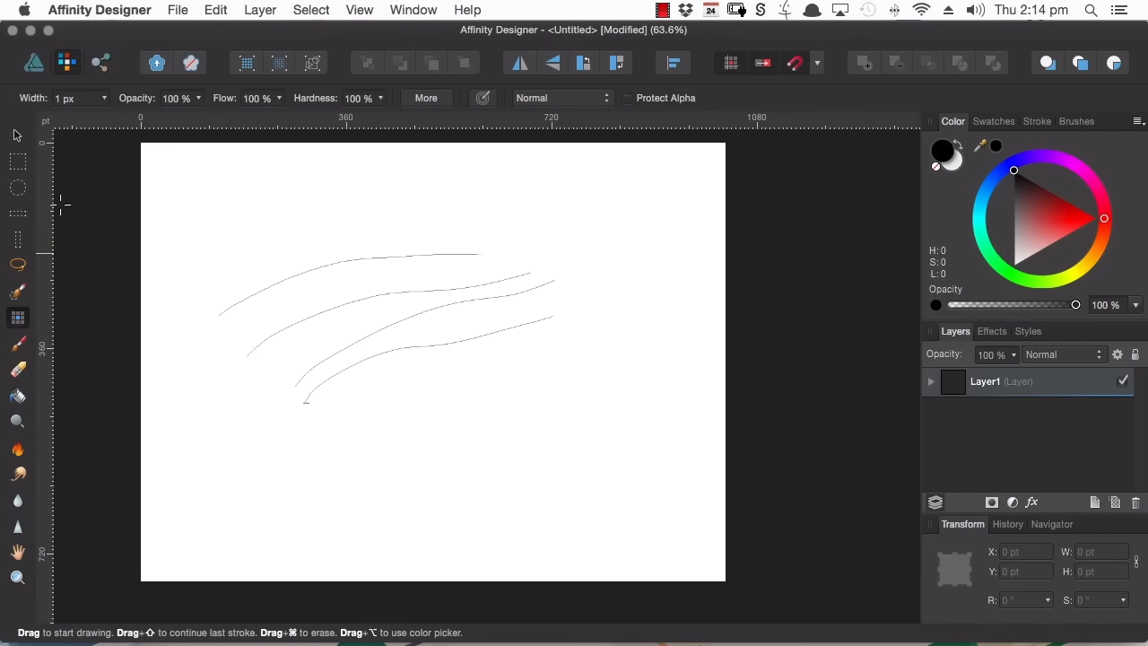
pyautogui.click(61, 97)
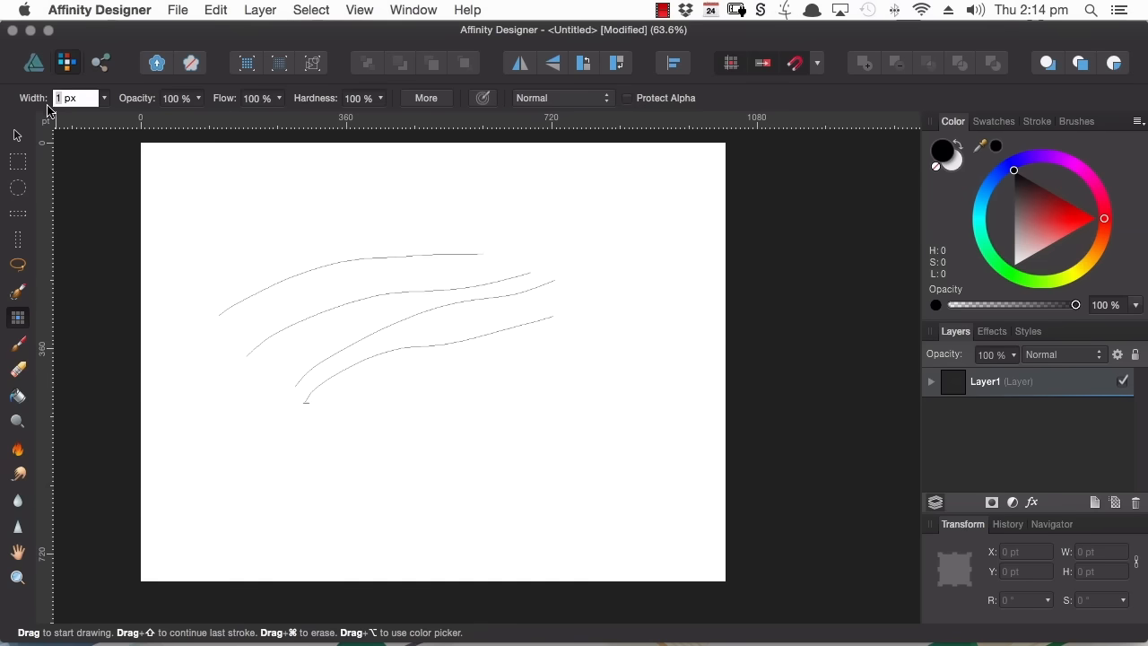
pyautogui.write('100')
pyautogui.press('Return')
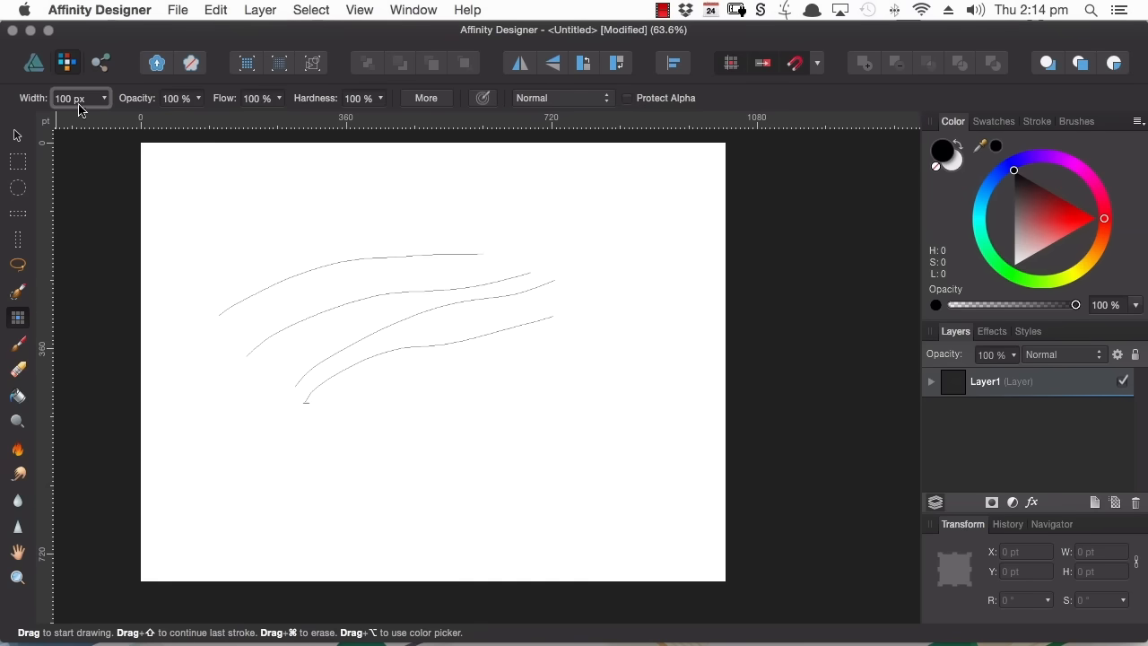
pyautogui.moveTo(186, 469); pyautogui.dragTo(656, 469)
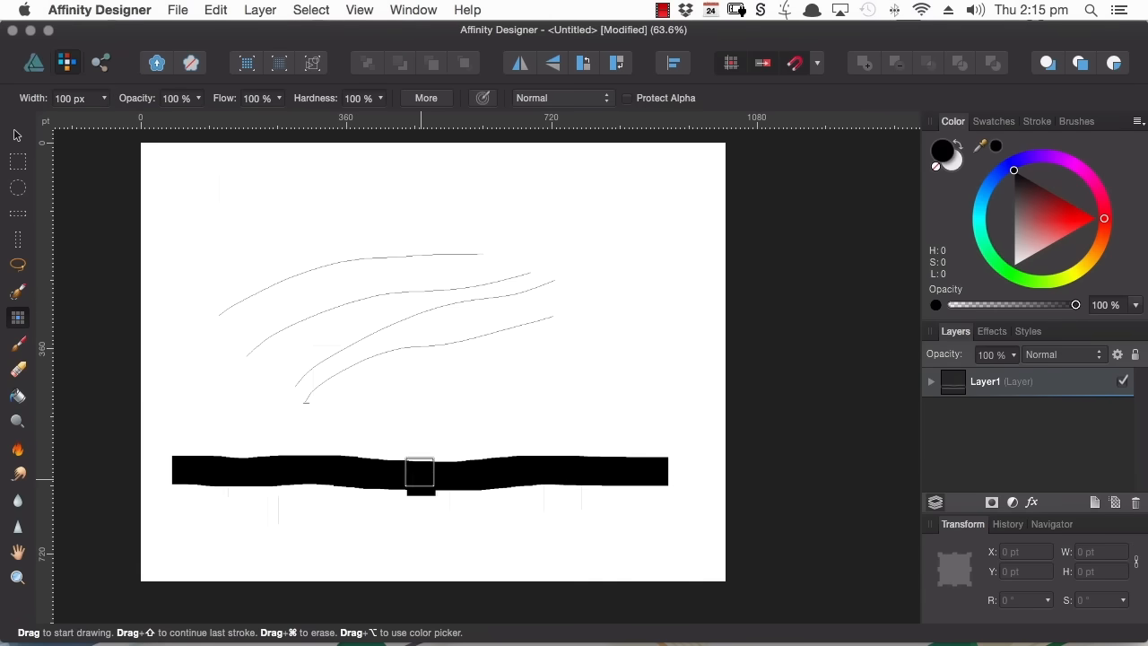
# Step: Examine the upper edge of the thick black stroke at pixel level
pyautogui.press('z')
pyautogui.moveTo(216, 471); pyautogui.dragTo(529, 430)
pyautogui.moveTo(251, 441)
pyautogui.mouseDown()
pyautogui.moveTo(488, 275)
pyautogui.moveTo(410, 494)
pyautogui.mouseUp()
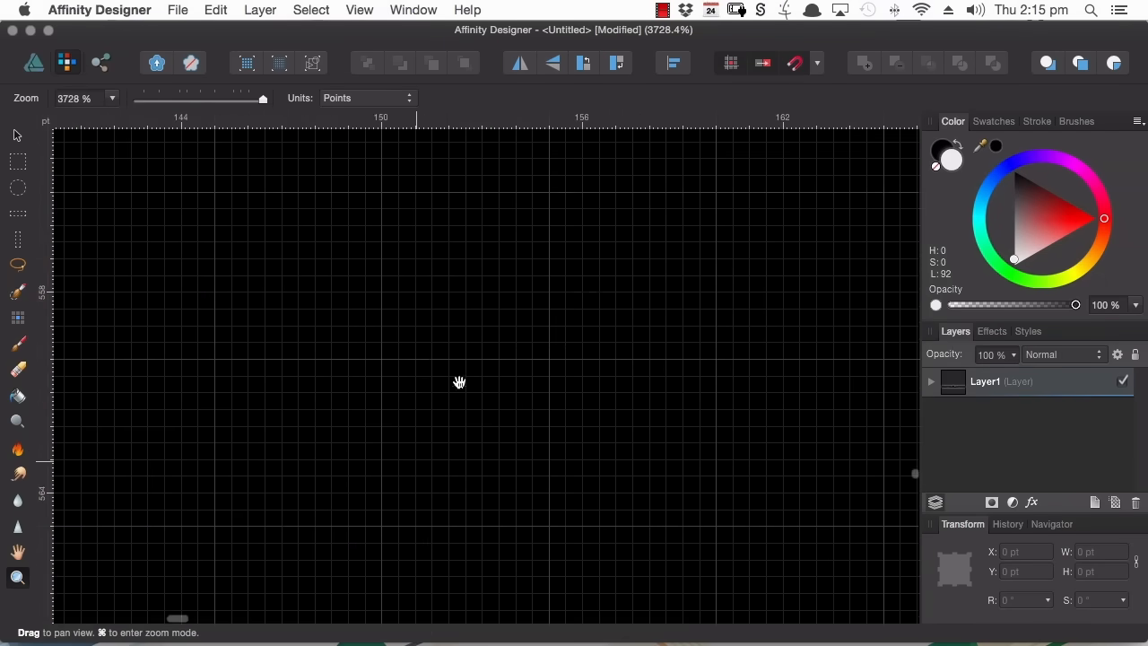
pyautogui.moveTo(480, 280); pyautogui.dragTo(433, 482)
pyautogui.moveTo(451, 316)
pyautogui.mouseDown()
pyautogui.moveTo(439, 461)
pyautogui.moveTo(628, 495)
pyautogui.mouseUp()
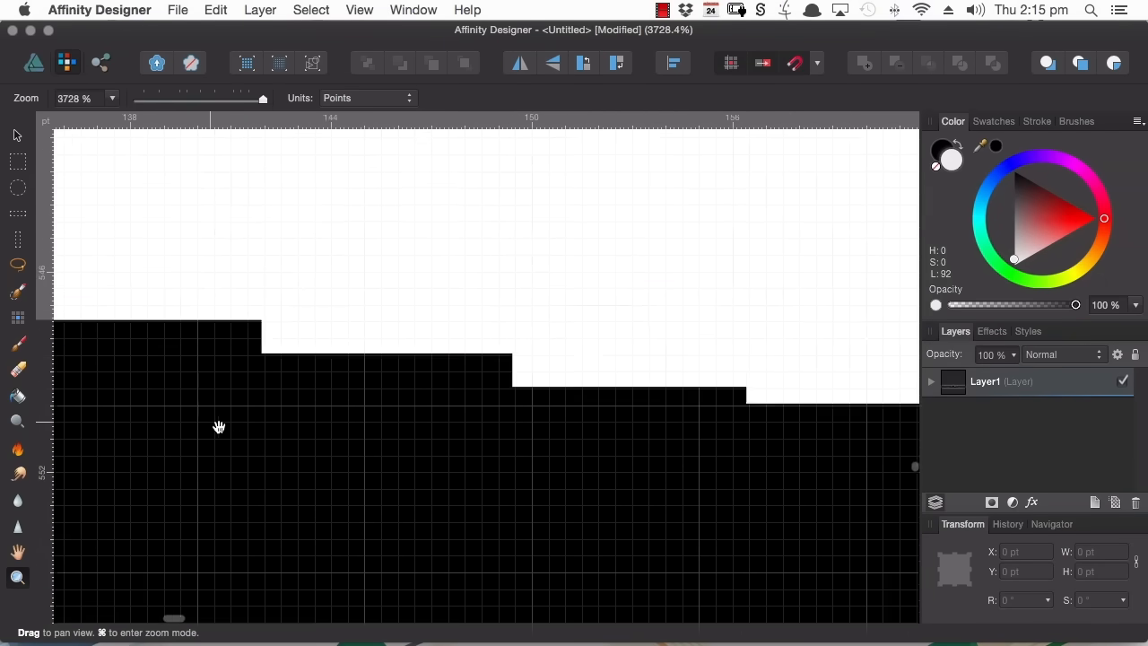
pyautogui.moveTo(218, 425); pyautogui.dragTo(482, 492)
pyautogui.moveTo(169, 466)
pyautogui.mouseDown()
pyautogui.moveTo(385, 476)
pyautogui.moveTo(343, 457)
pyautogui.moveTo(428, 440)
pyautogui.moveTo(325, 340)
pyautogui.moveTo(218, 436)
pyautogui.moveTo(149, 466)
pyautogui.mouseUp()
pyautogui.moveTo(529, 372); pyautogui.dragTo(434, 400)
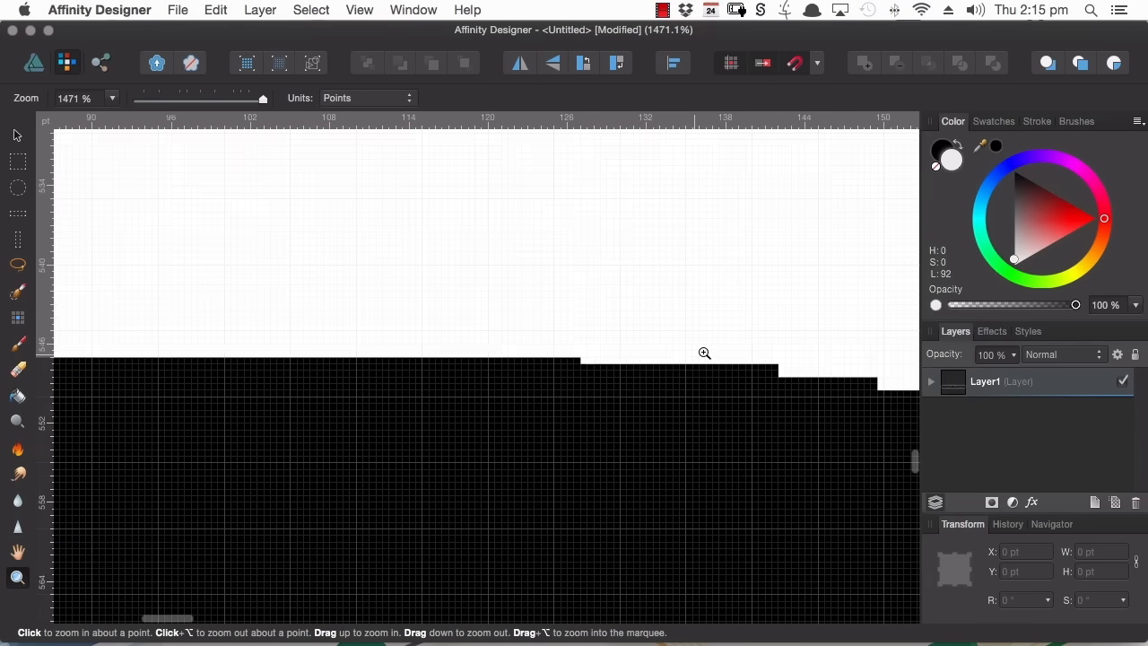
pyautogui.moveTo(703, 353); pyautogui.dragTo(574, 366)
pyautogui.moveTo(685, 369); pyautogui.dragTo(305, 365)
pyautogui.moveTo(762, 354); pyautogui.dragTo(593, 397)
pyautogui.press('space')
pyautogui.moveTo(776, 372); pyautogui.dragTo(330, 436)
pyautogui.moveTo(520, 462); pyautogui.dragTo(457, 466)
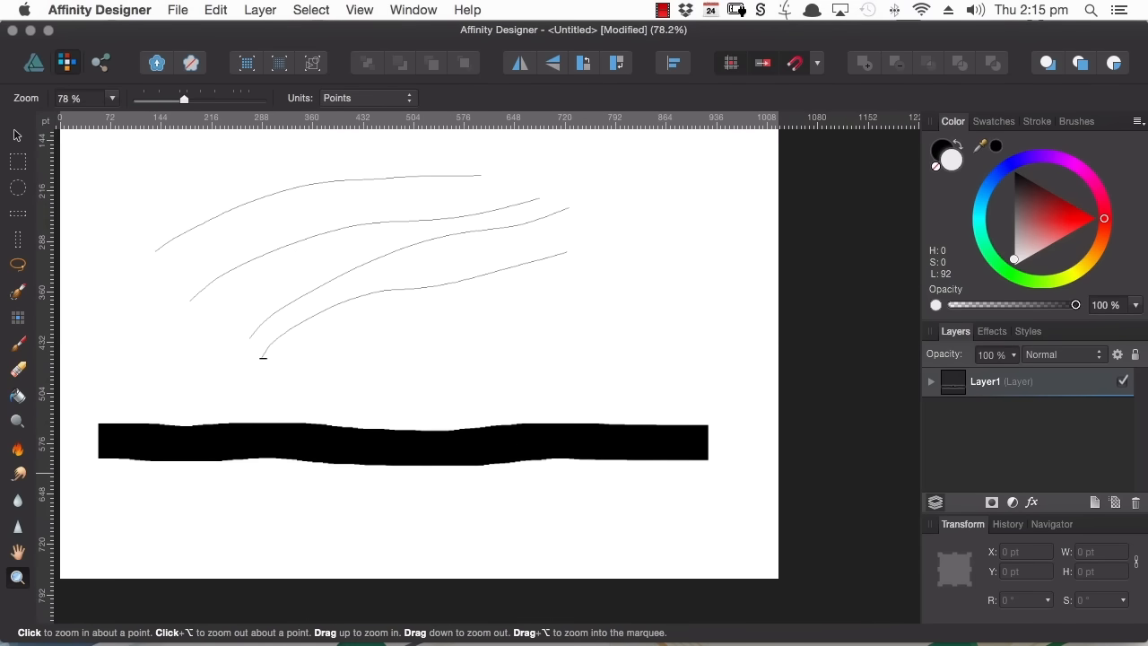
# Step: Undo the thick stroke and all the thin curves until the canvas is empty
pyautogui.click(18, 317)
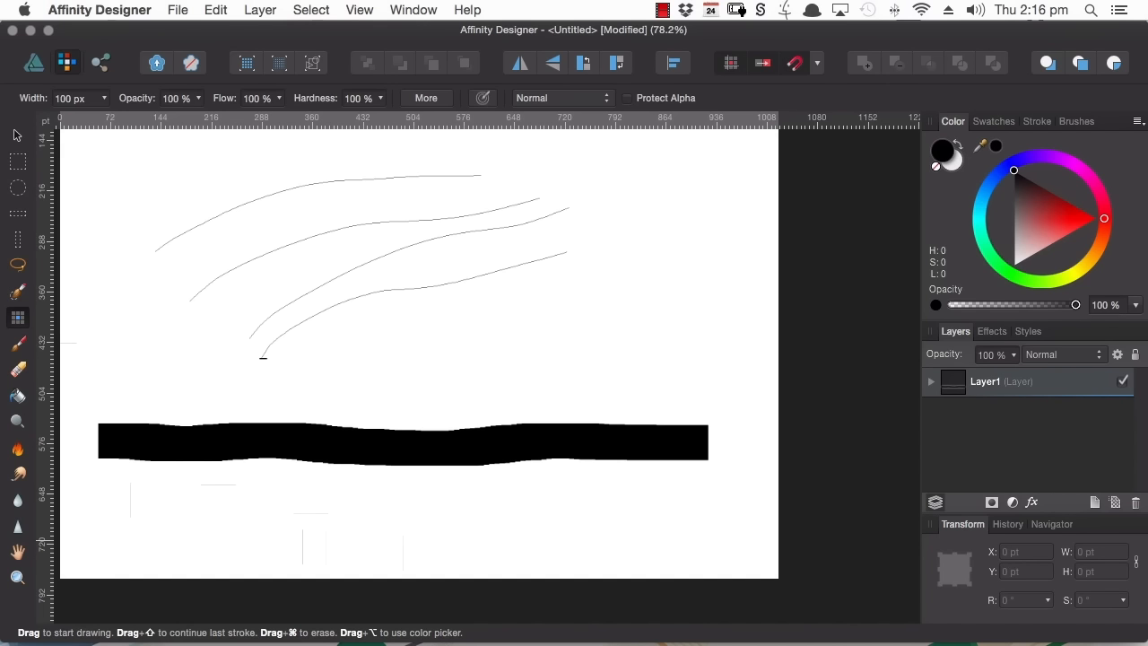
pyautogui.press('super+z')
pyautogui.press('super+z')
pyautogui.press('super+z')
pyautogui.press('super+z')
pyautogui.press('super+z')
pyautogui.press('super+z')
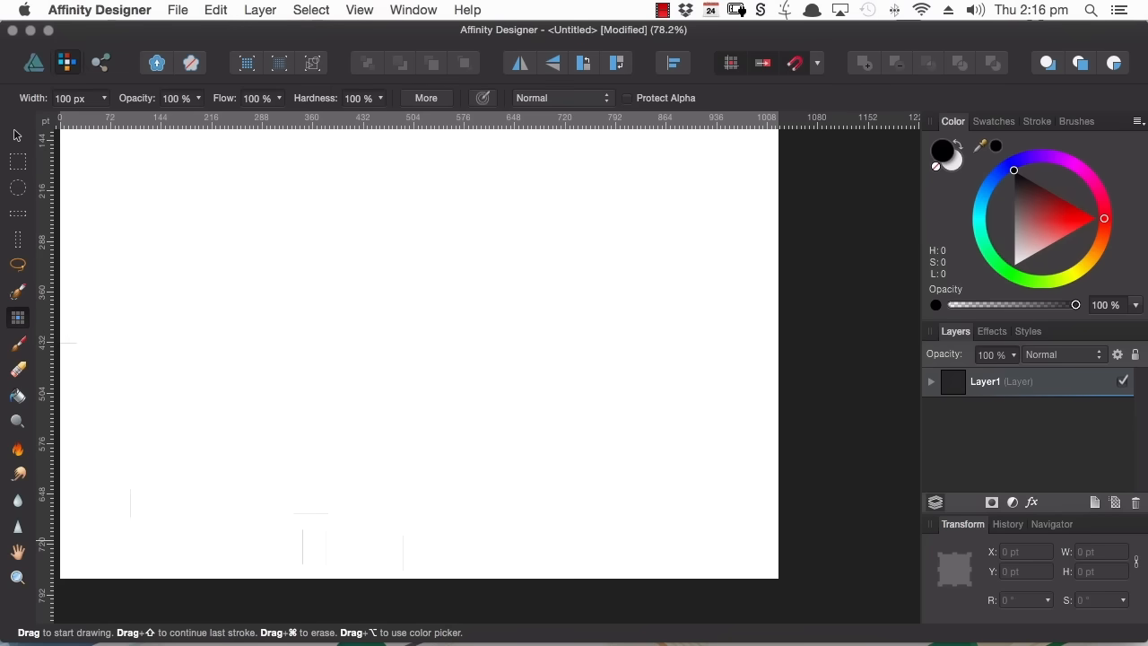
# Step: Paint a 100 px horizontal stroke across the upper canvas and continue it with three straight segments in a zigzag
pyautogui.moveTo(123, 197); pyautogui.dragTo(676, 198)
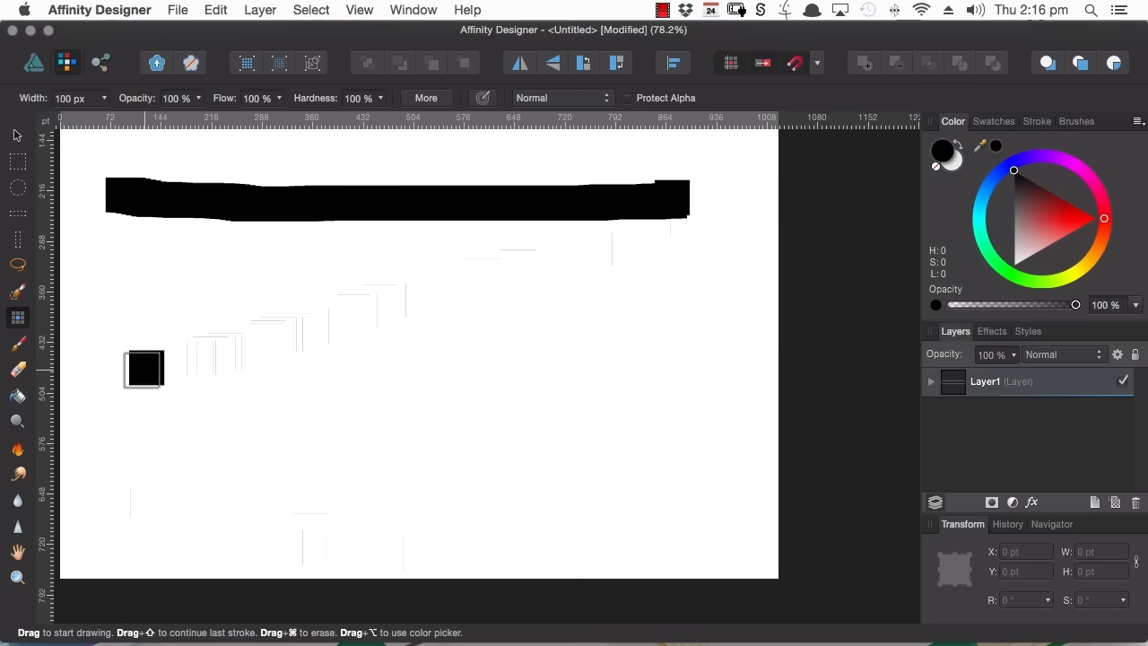
pyautogui.keyDown('shift'); pyautogui.click(143, 370); pyautogui.keyUp('shift')
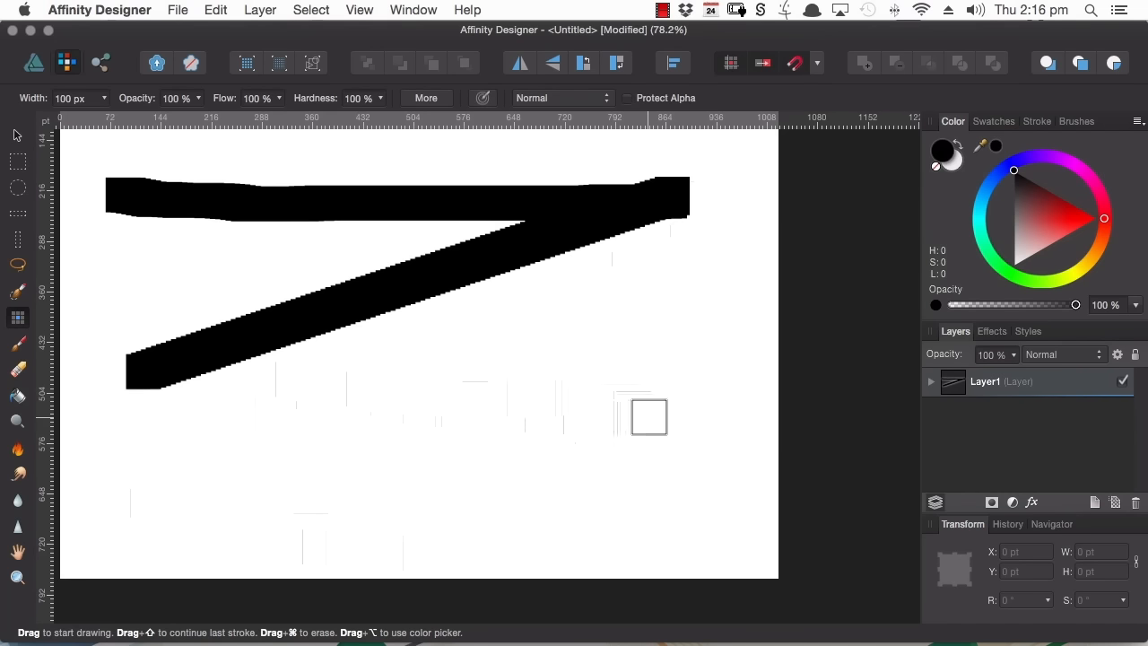
pyautogui.keyDown('shift'); pyautogui.click(650, 416); pyautogui.keyUp('shift')
pyautogui.keyDown('shift'); pyautogui.click(105, 507); pyautogui.keyUp('shift')
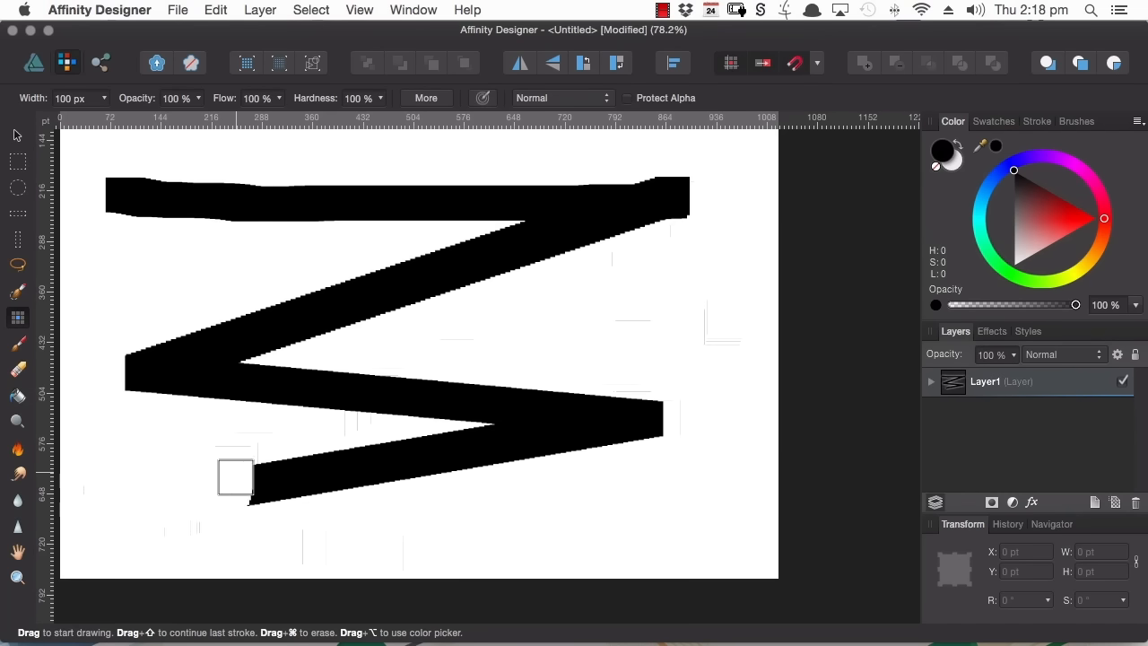
# Step: Erase the left end of the lowest zigzag segment with the Pixel tool
pyautogui.moveTo(286, 465)
pyautogui.mouseDown()
pyautogui.moveTo(318, 484)
pyautogui.moveTo(353, 465)
pyautogui.moveTo(136, 452)
pyautogui.moveTo(131, 434)
pyautogui.moveTo(105, 456)
pyautogui.moveTo(183, 440)
pyautogui.moveTo(224, 461)
pyautogui.moveTo(323, 467)
pyautogui.moveTo(292, 492)
pyautogui.moveTo(168, 467)
pyautogui.moveTo(139, 496)
pyautogui.moveTo(156, 474)
pyautogui.moveTo(109, 495)
pyautogui.moveTo(152, 485)
pyautogui.moveTo(204, 451)
pyautogui.mouseUp()
pyautogui.press('space')
pyautogui.moveTo(287, 282); pyautogui.dragTo(368, 322)
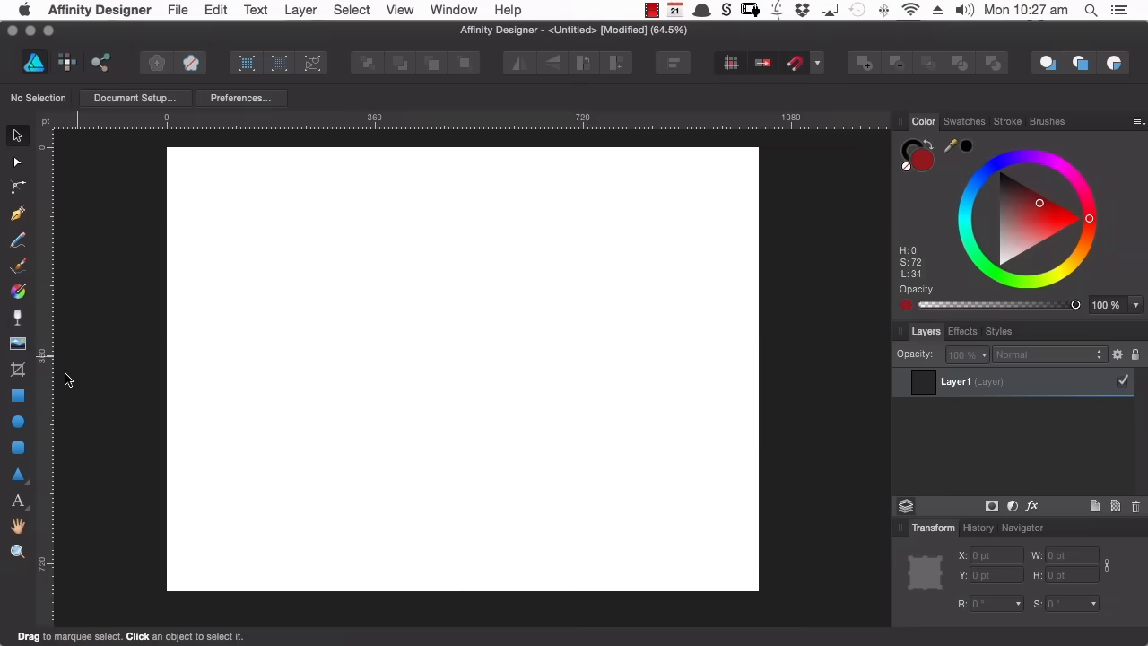
# Step: Draw two overlapping red rectangles on the empty page, the second one about 515 × 409 pt
pyautogui.click(18, 396)
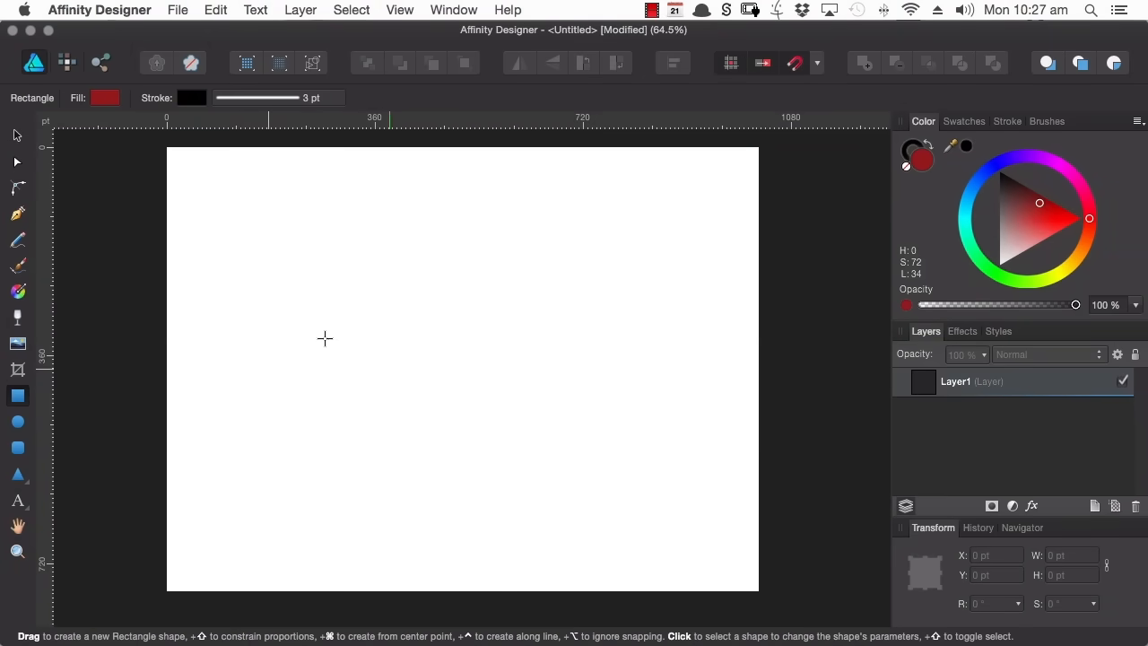
pyautogui.moveTo(237, 216)
pyautogui.mouseDown()
pyautogui.moveTo(456, 451)
pyautogui.moveTo(510, 453)
pyautogui.mouseUp()
pyautogui.moveTo(680, 318)
pyautogui.mouseDown()
pyautogui.moveTo(457, 516)
pyautogui.moveTo(383, 554)
pyautogui.mouseUp()
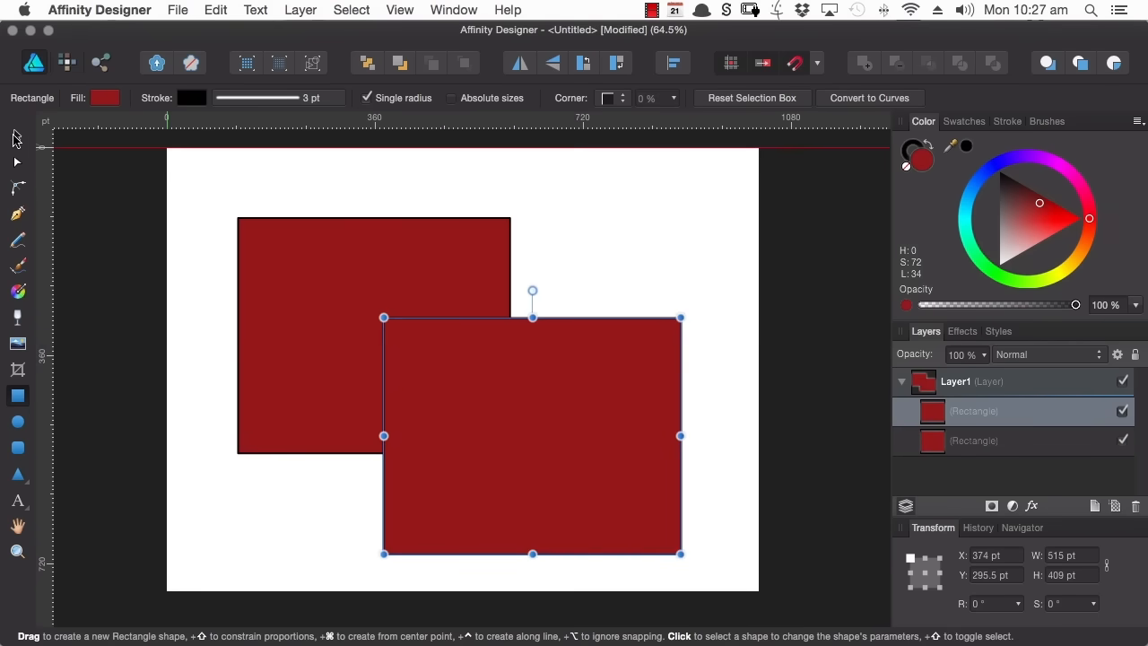
# Step: Merge the two overlapping rectangles into a single shape with the Add operation
pyautogui.click(16, 134)
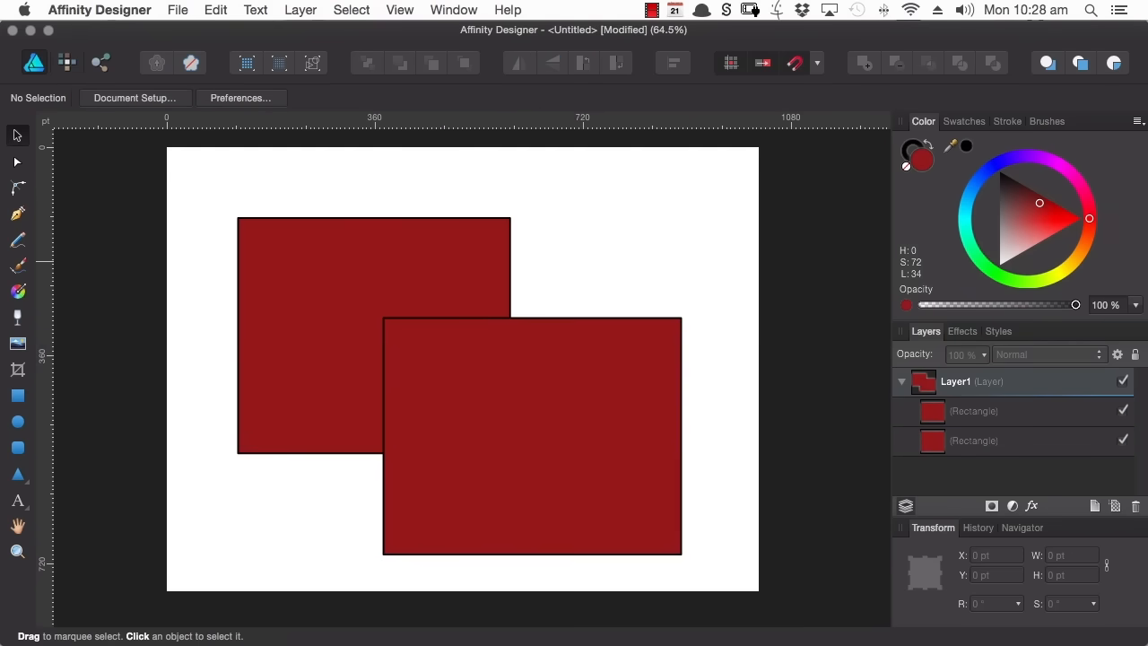
pyautogui.moveTo(190, 183); pyautogui.dragTo(709, 568)
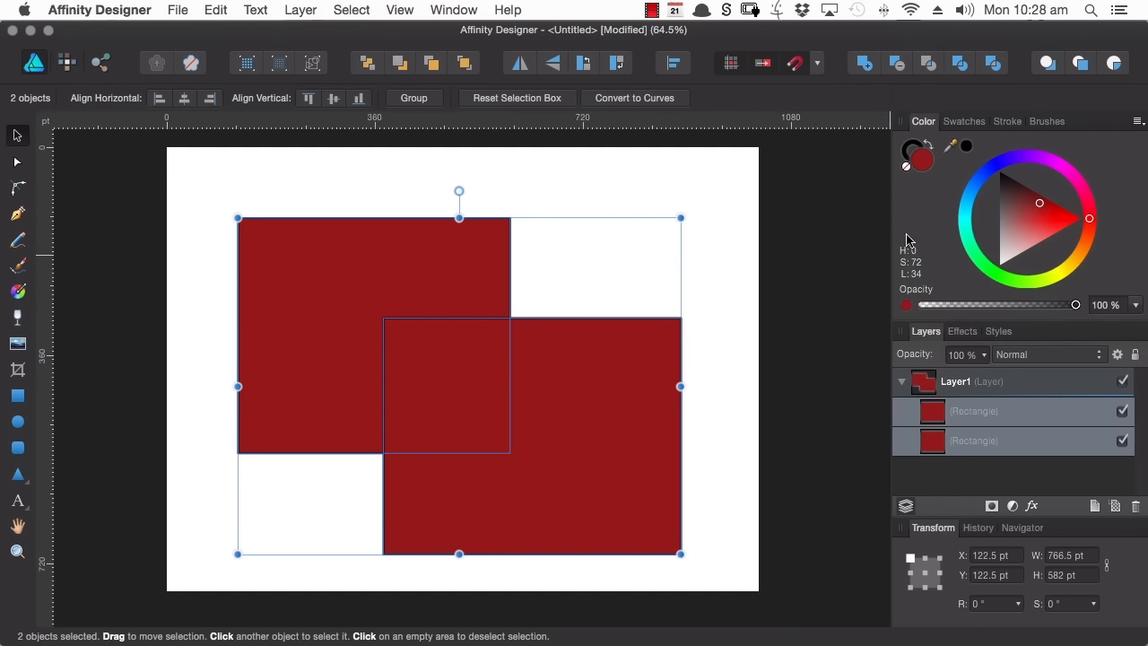
pyautogui.click(863, 63)
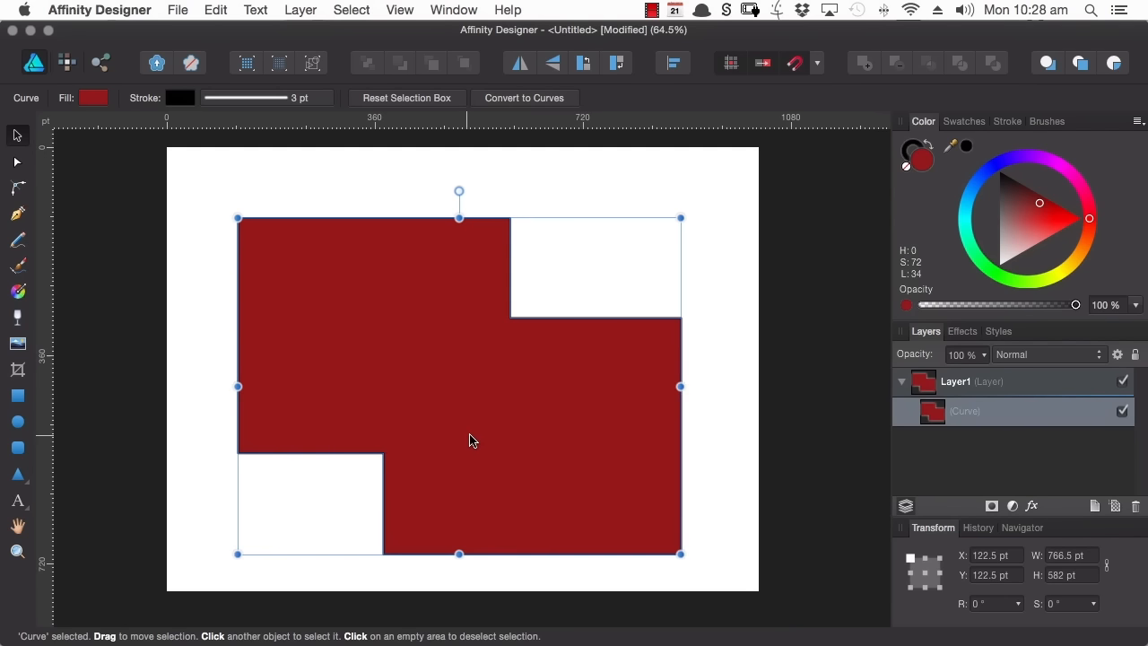
# Step: Delete the merged shape and draw a red rectangle about 417 × 205 pt in the left half of the page
pyautogui.click(337, 182)
pyautogui.press('Delete')
pyautogui.click(18, 395)
pyautogui.moveTo(206, 296); pyautogui.dragTo(447, 415)
# Step: Convert the rectangle to curves and move its upper-left node inward to about X 202 pt, Y 307 pt
pyautogui.click(866, 98)
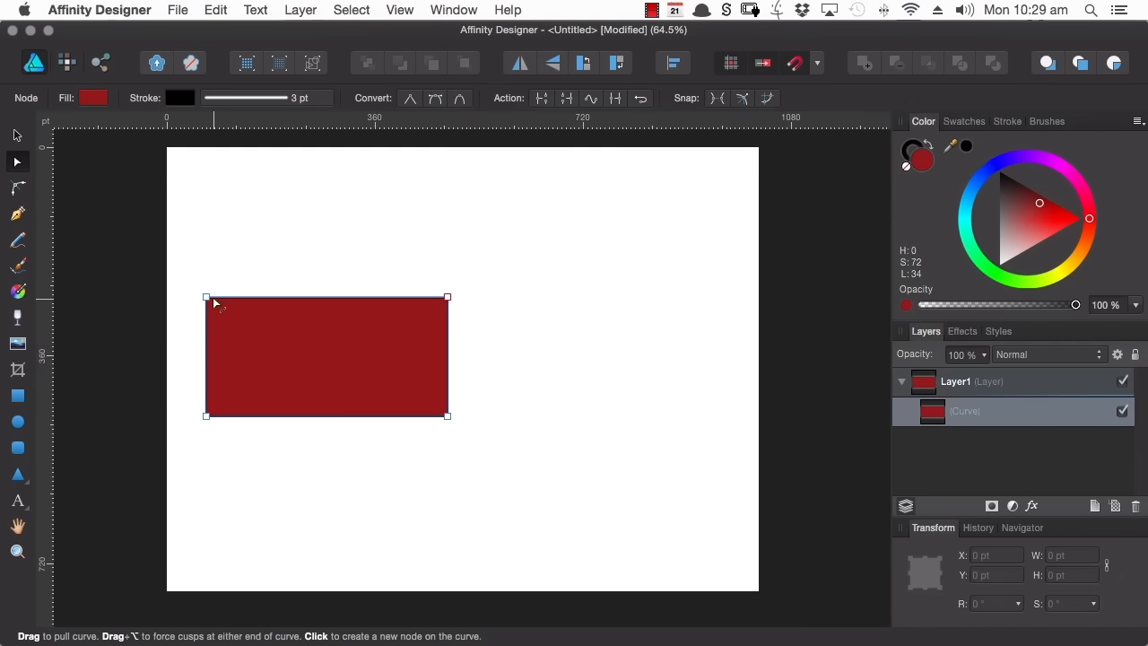
pyautogui.moveTo(207, 298); pyautogui.dragTo(283, 324)
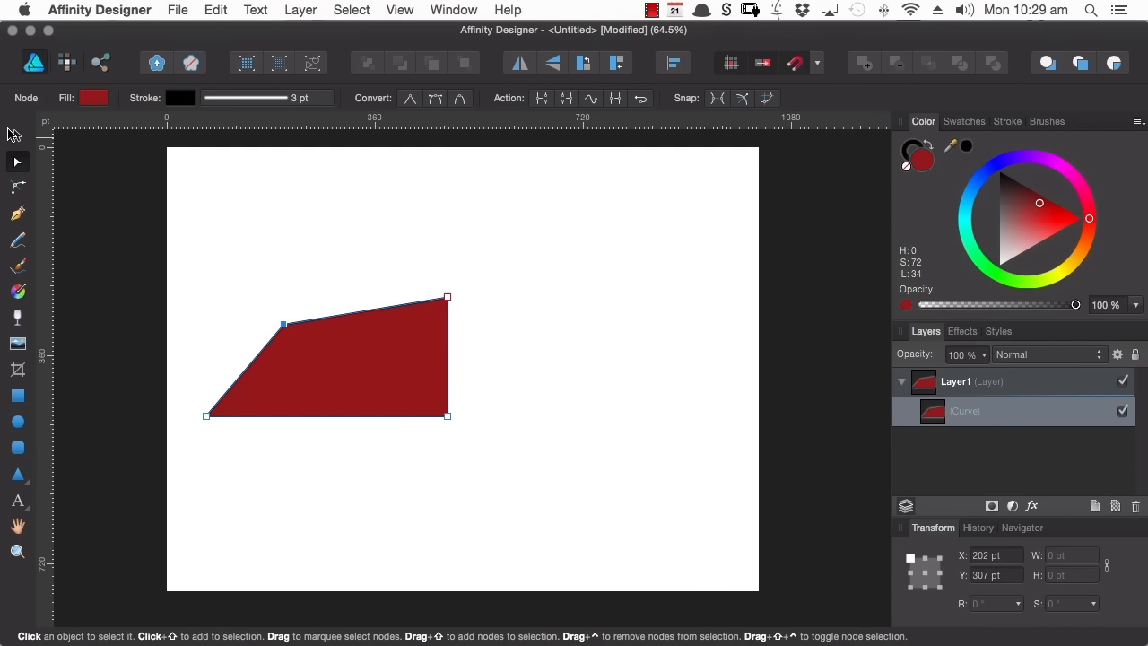
pyautogui.click(17, 136)
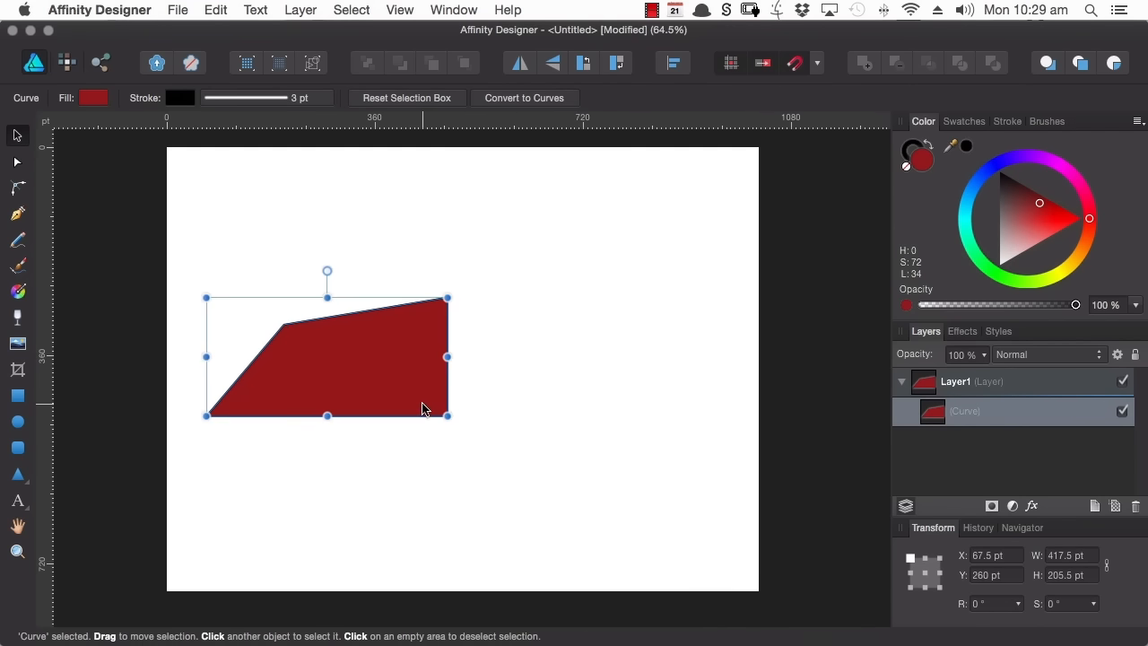
# Step: Duplicate the slanted shape, flip the copy horizontally and place it against the original's right edge
pyautogui.press('super+j')
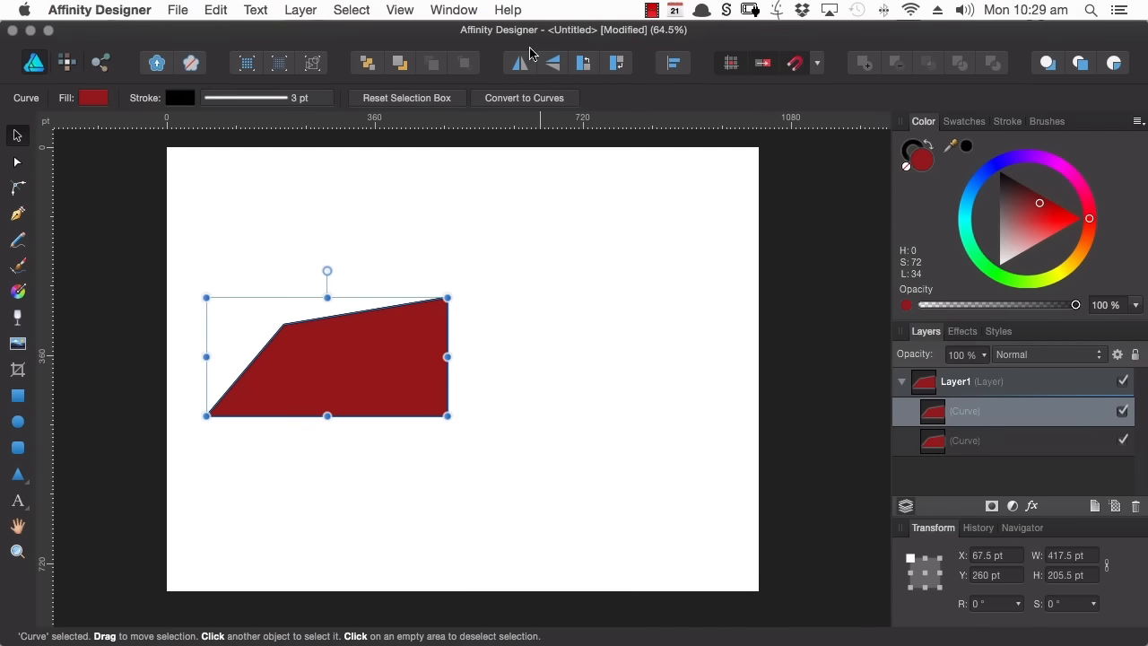
pyautogui.click(520, 61)
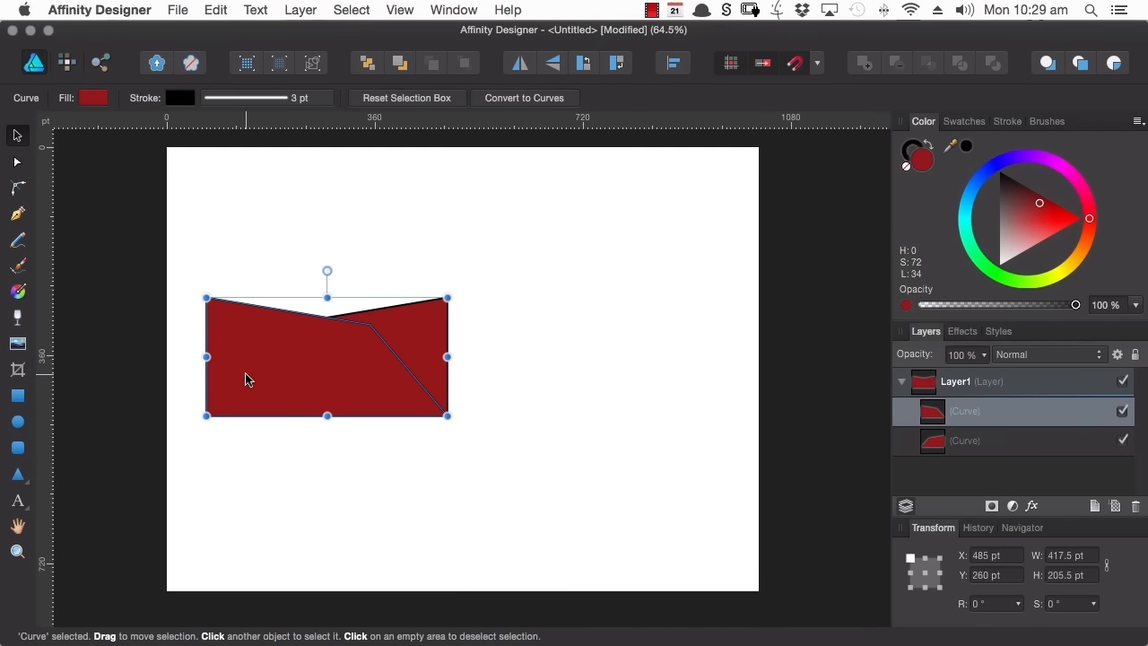
pyautogui.moveTo(265, 388); pyautogui.dragTo(496, 402)
# Step: Combine the two mirrored halves into one symmetrical shape with Add and deselect it
pyautogui.moveTo(158, 215); pyautogui.dragTo(688, 488)
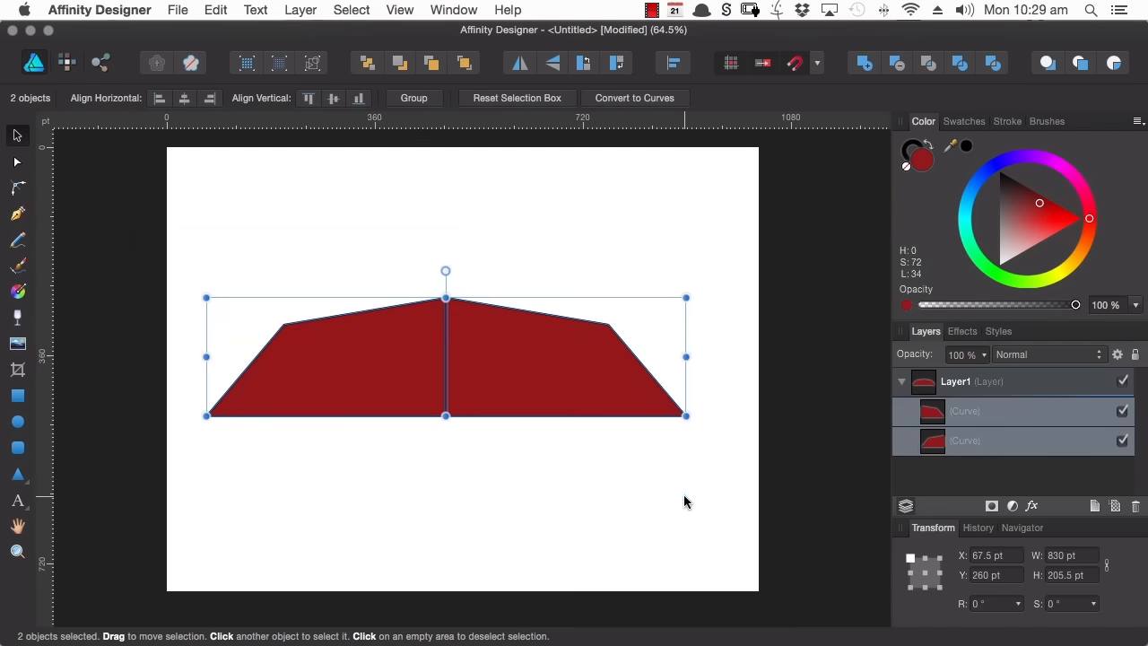
pyautogui.click(863, 65)
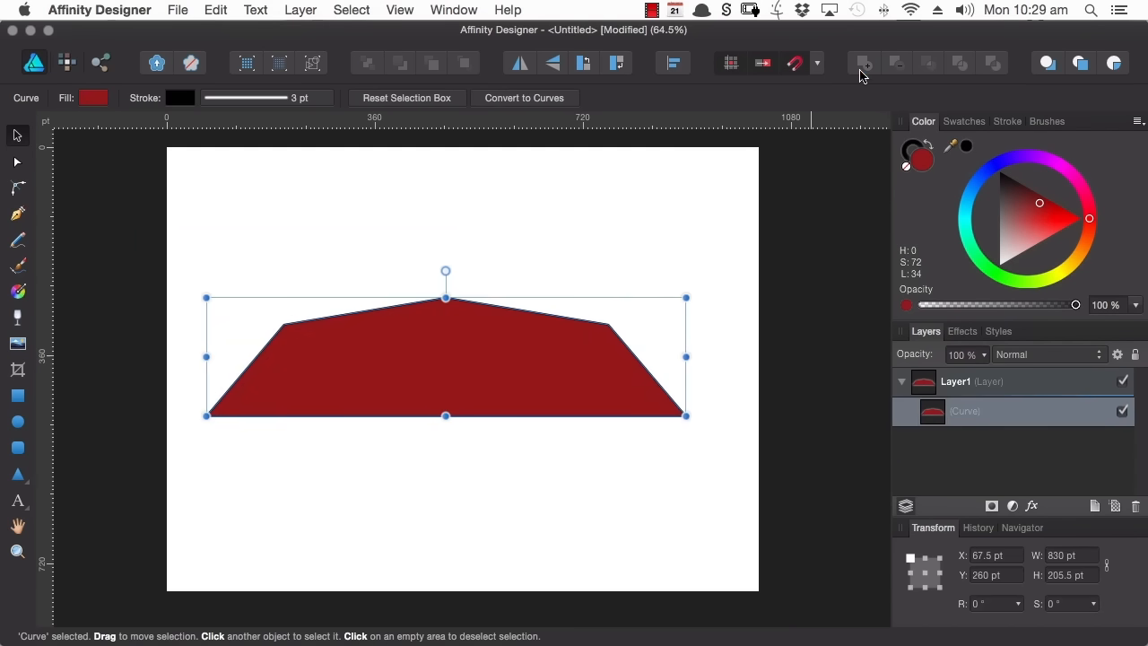
pyautogui.click(255, 474)
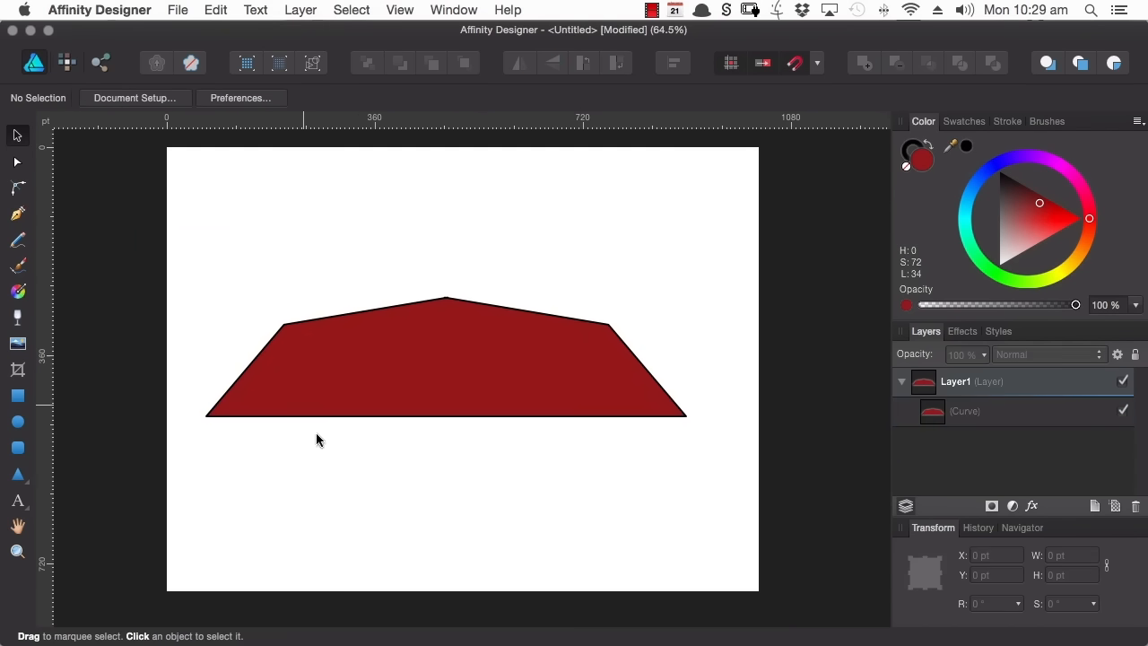
# Step: Delete the symmetrical shape and draw two overlapping red rectangles, the second one about 556 × 390 pt
pyautogui.click(525, 363)
pyautogui.press('Delete')
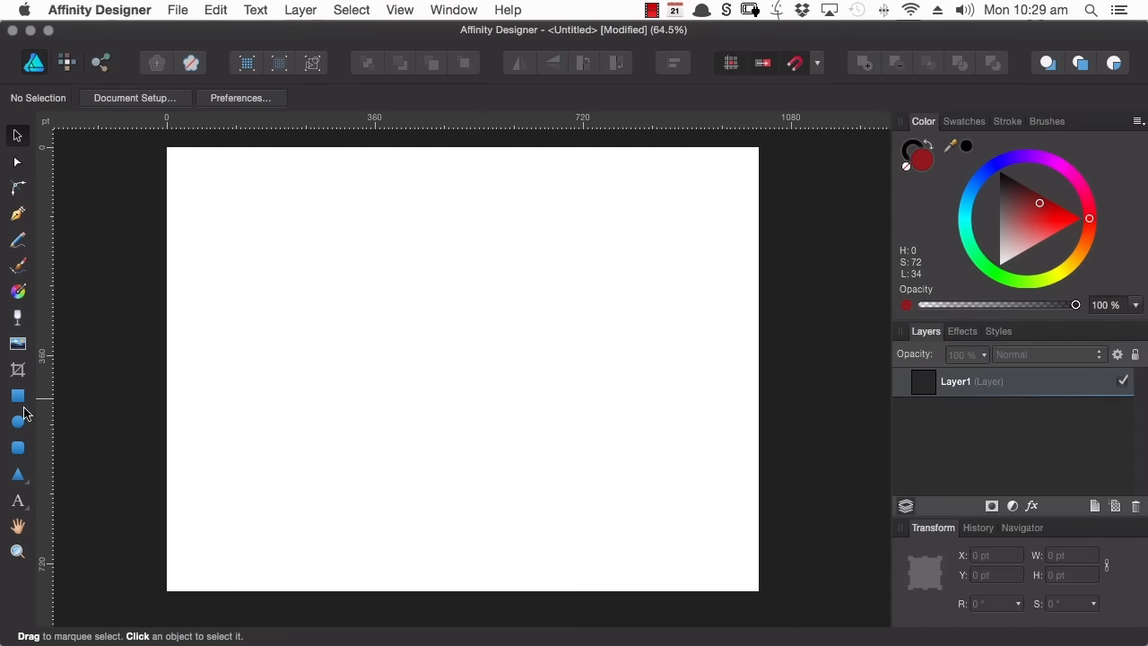
pyautogui.click(18, 397)
pyautogui.moveTo(223, 225); pyautogui.dragTo(482, 451)
pyautogui.moveTo(685, 309); pyautogui.dragTo(362, 533)
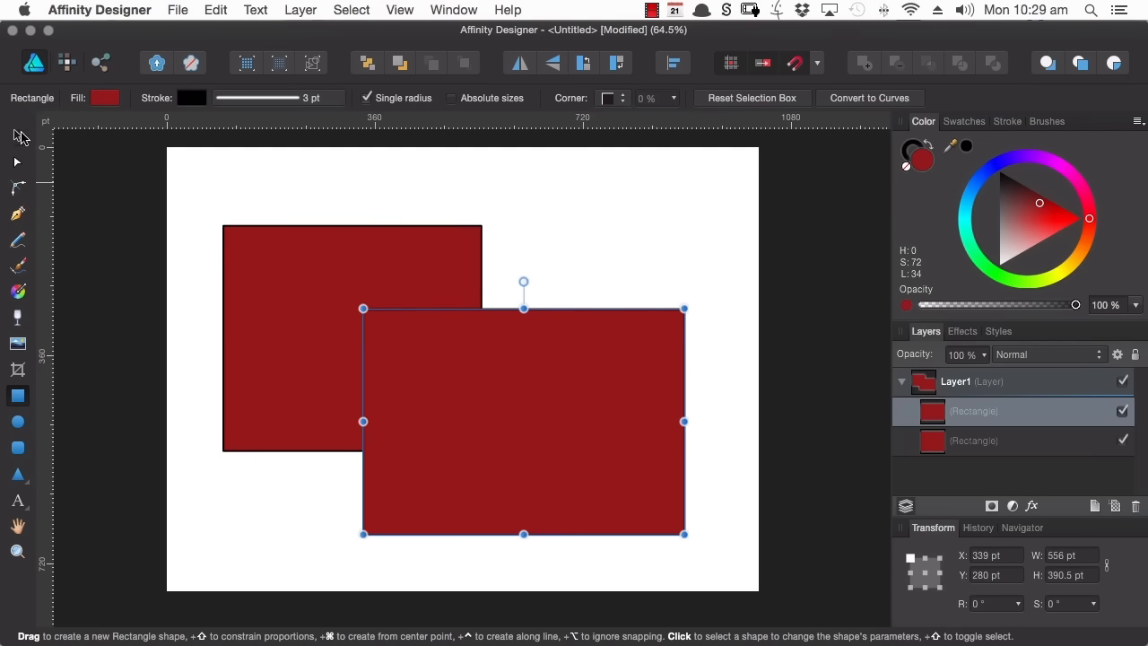
# Step: Try subtracting the front rectangle from the back one, and undo the subtraction
pyautogui.click(18, 135)
pyautogui.moveTo(189, 189); pyautogui.dragTo(714, 580)
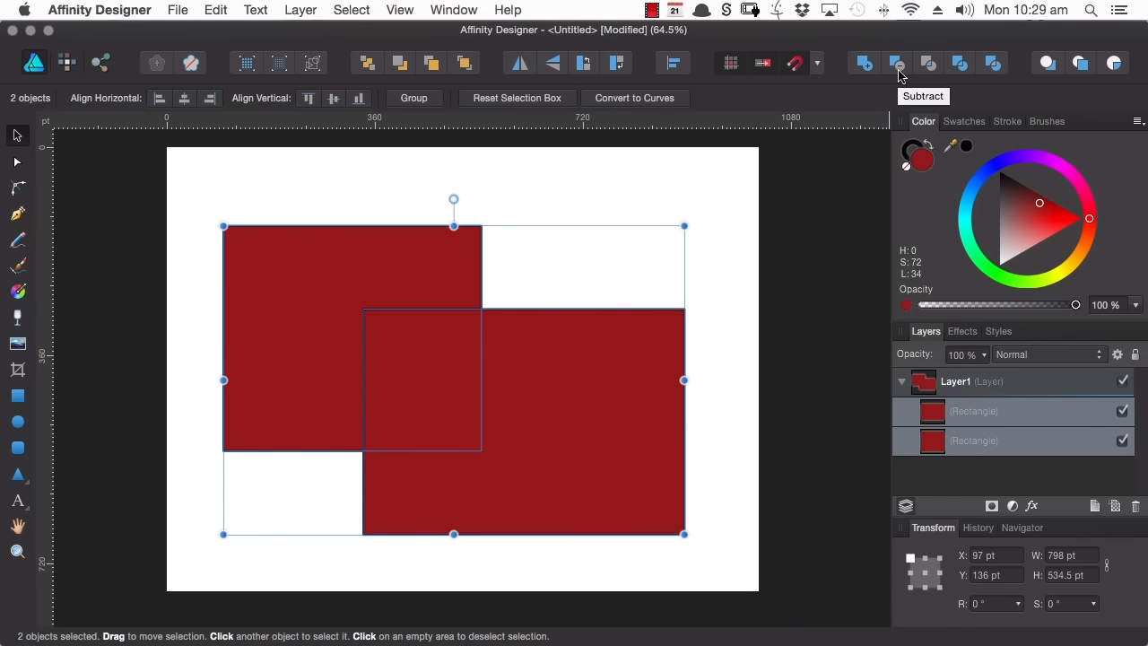
pyautogui.click(907, 74)
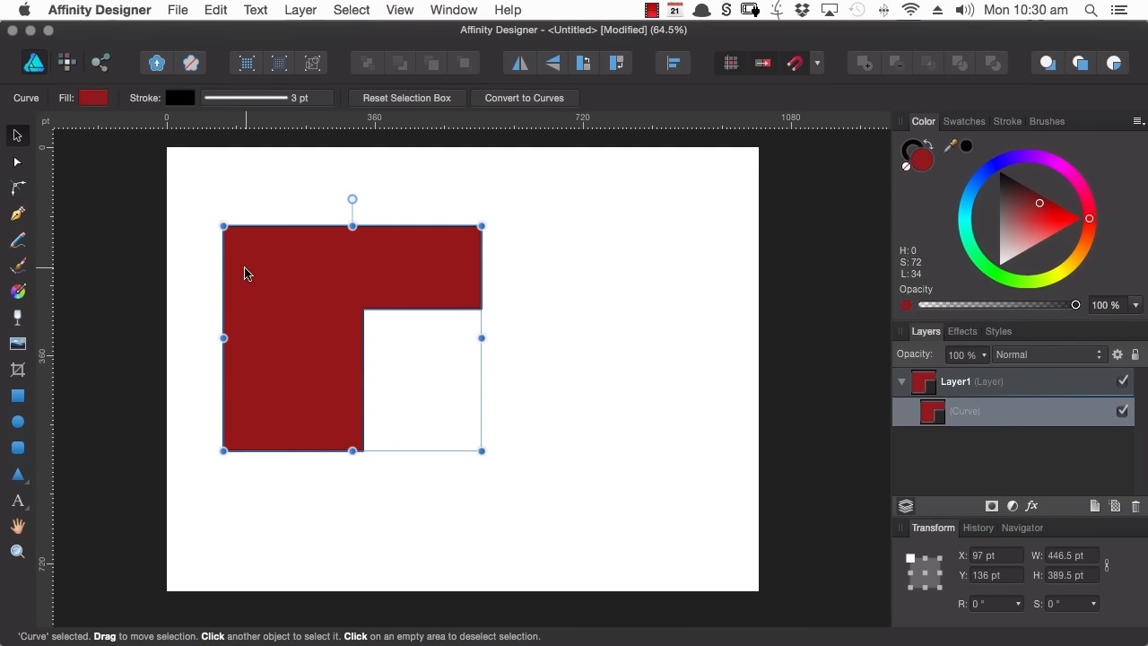
pyautogui.press('super+z')
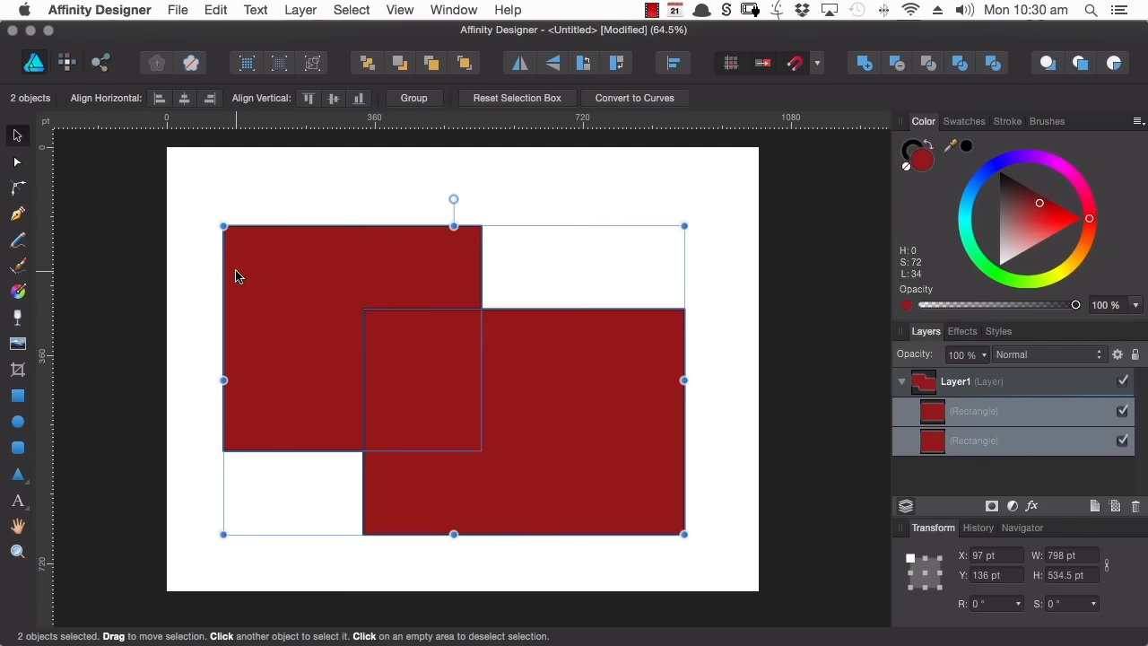
# Step: Delete only the front rectangle of the overlapping pair
pyautogui.click(724, 325)
pyautogui.click(524, 393)
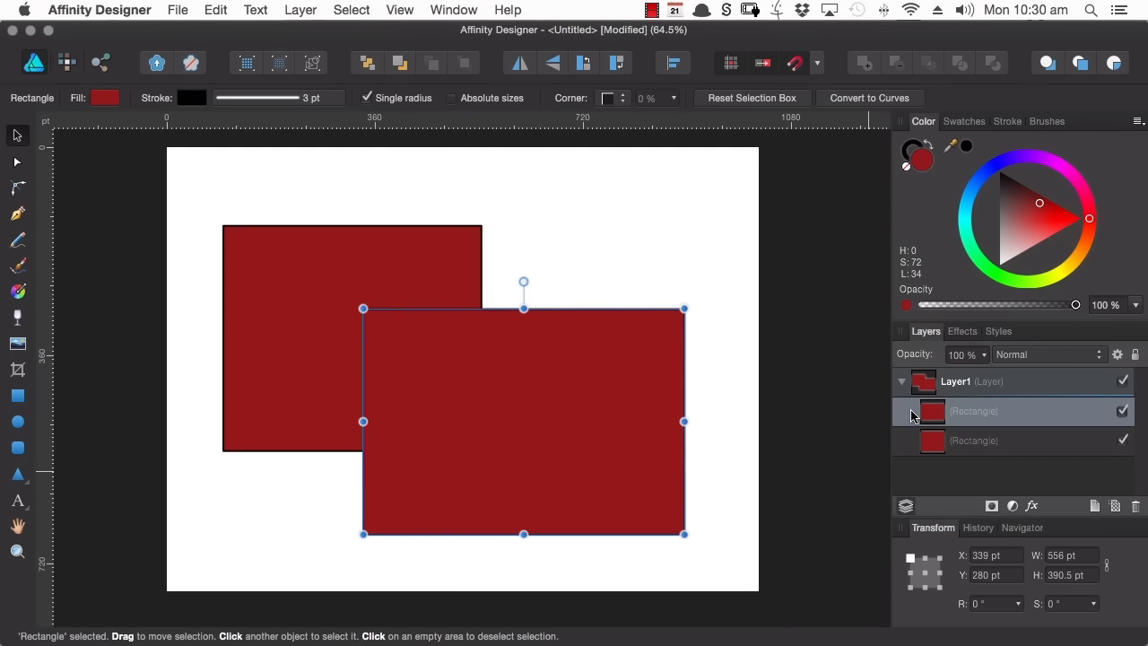
pyautogui.press('Delete')
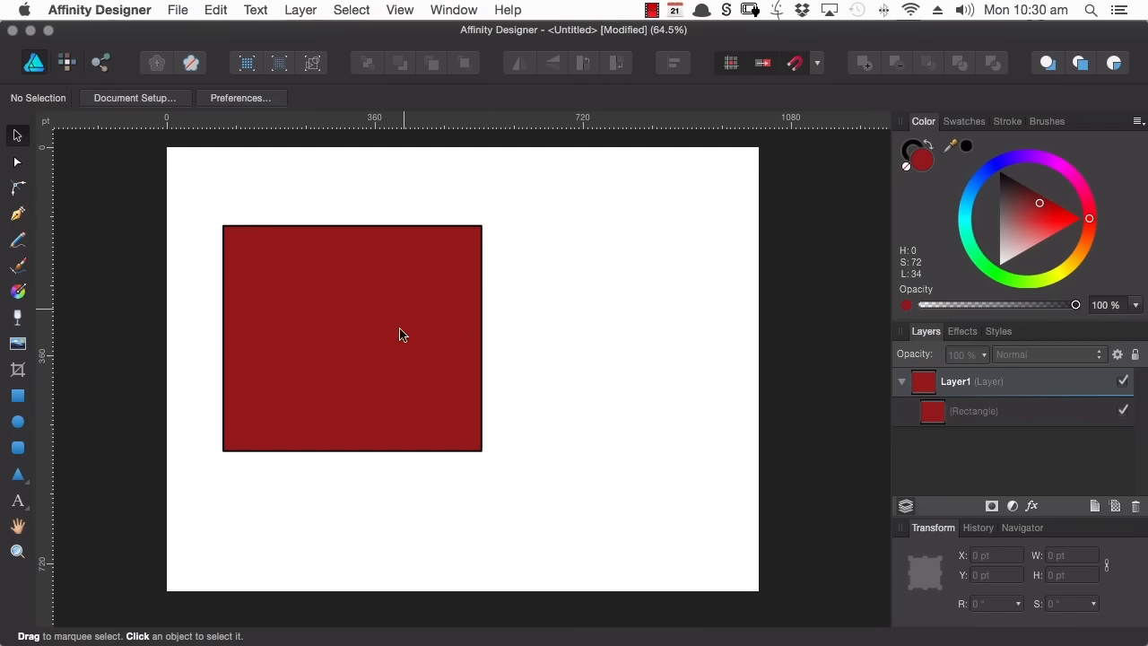
# Step: Draw a red ellipse about 278 × 253 pt and position it overlapping the remaining rectangle's right edge
pyautogui.click(17, 421)
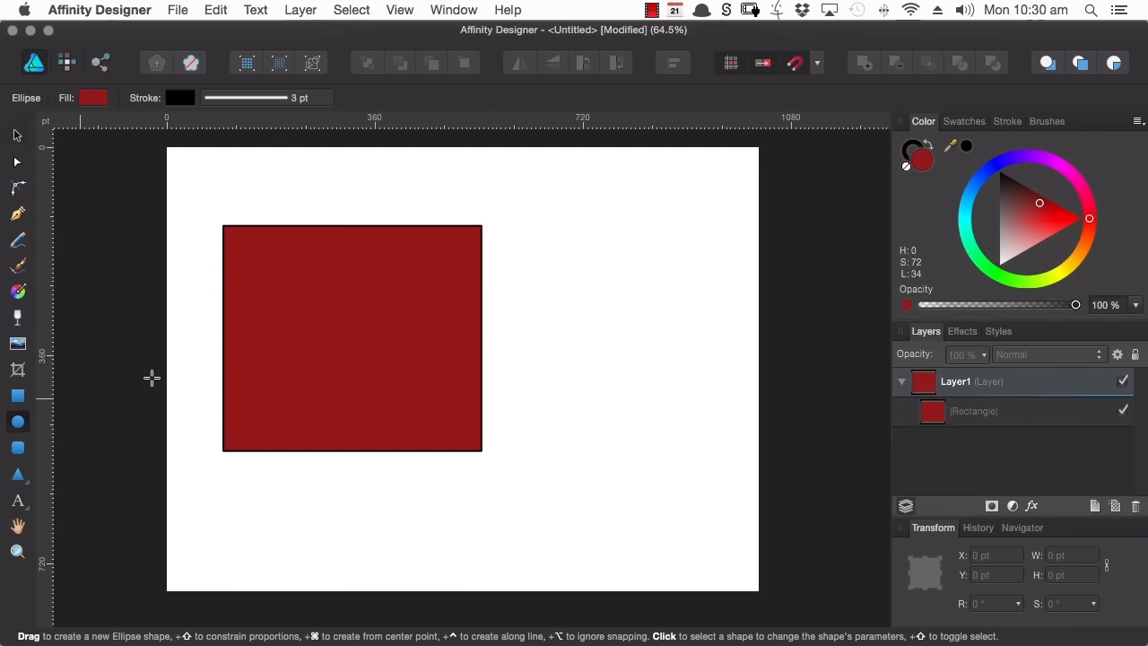
pyautogui.moveTo(552, 277); pyautogui.dragTo(391, 422)
pyautogui.click(15, 131)
pyautogui.moveTo(485, 357); pyautogui.dragTo(500, 347)
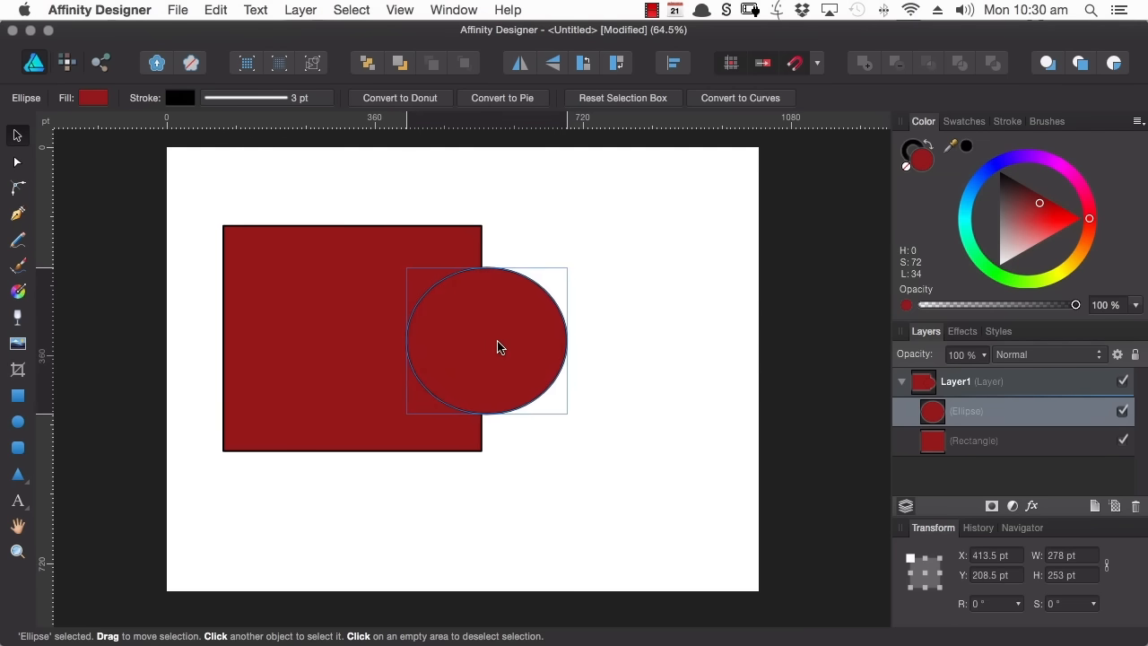
# Step: Subtract the ellipse from the rectangle and deselect the notched shape
pyautogui.moveTo(148, 169); pyautogui.dragTo(626, 507)
pyautogui.click(895, 65)
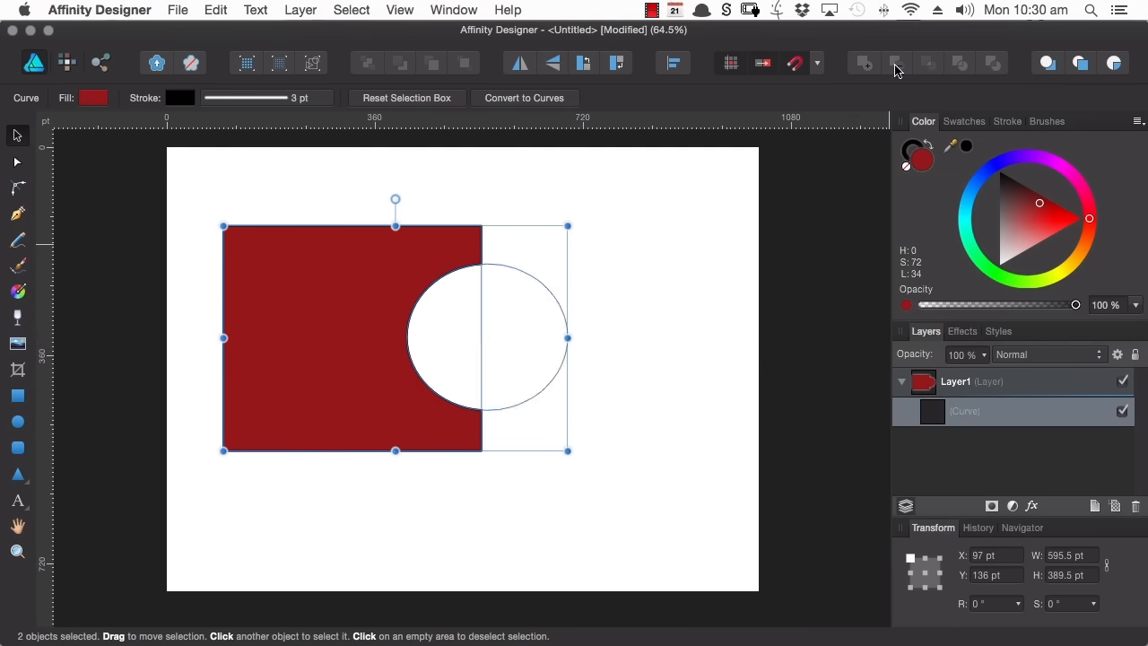
pyautogui.click(536, 363)
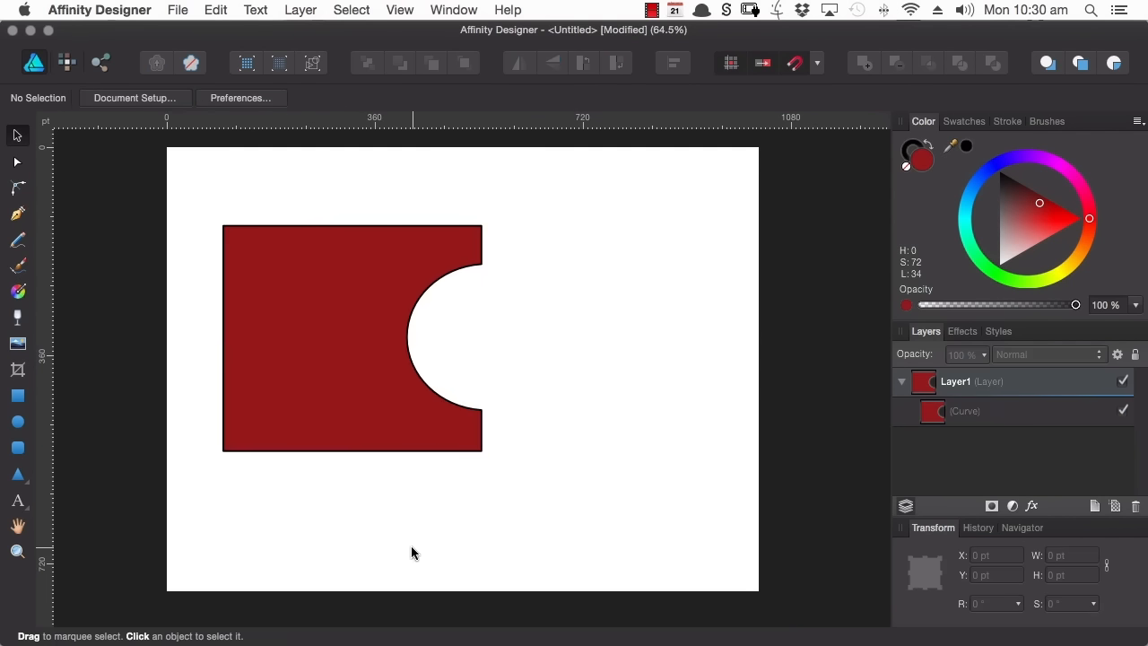
# Step: Delete the notched shape and draw two overlapping red rectangles, the second one about 599 × 482 pt
pyautogui.click(319, 364)
pyautogui.press('Delete')
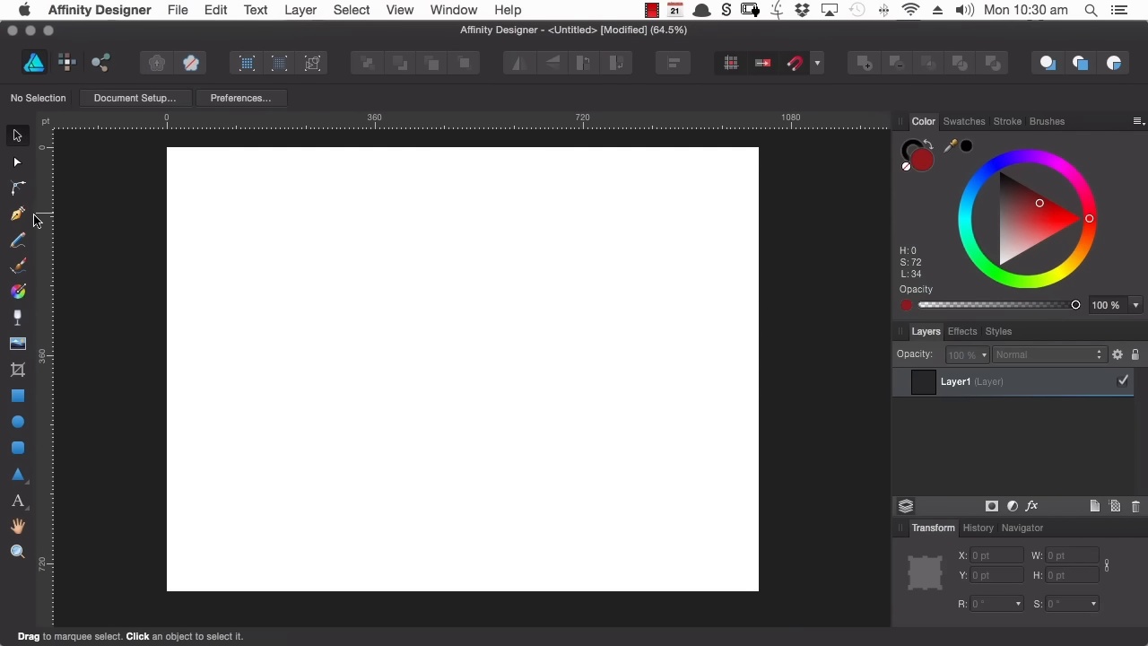
pyautogui.click(18, 397)
pyautogui.moveTo(210, 172); pyautogui.dragTo(529, 424)
pyautogui.moveTo(723, 266); pyautogui.dragTo(377, 543)
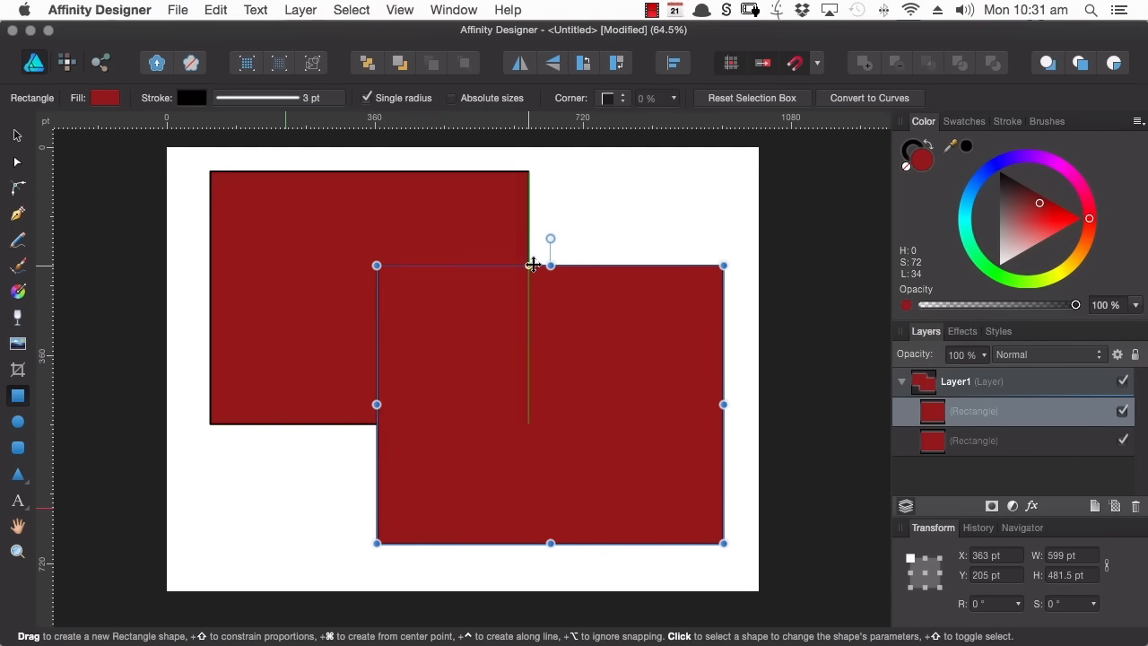
# Step: Select both rectangles and reduce them to their overlapping area with the Intersect operation
pyautogui.click(18, 135)
pyautogui.moveTo(188, 157); pyautogui.dragTo(745, 583)
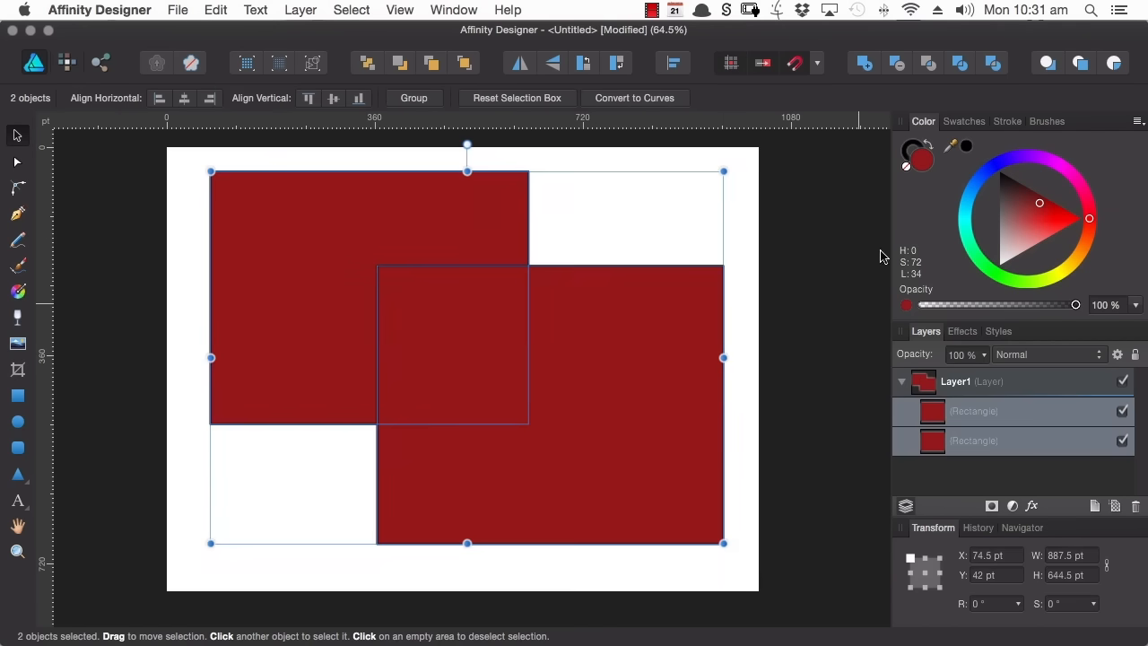
pyautogui.click(928, 64)
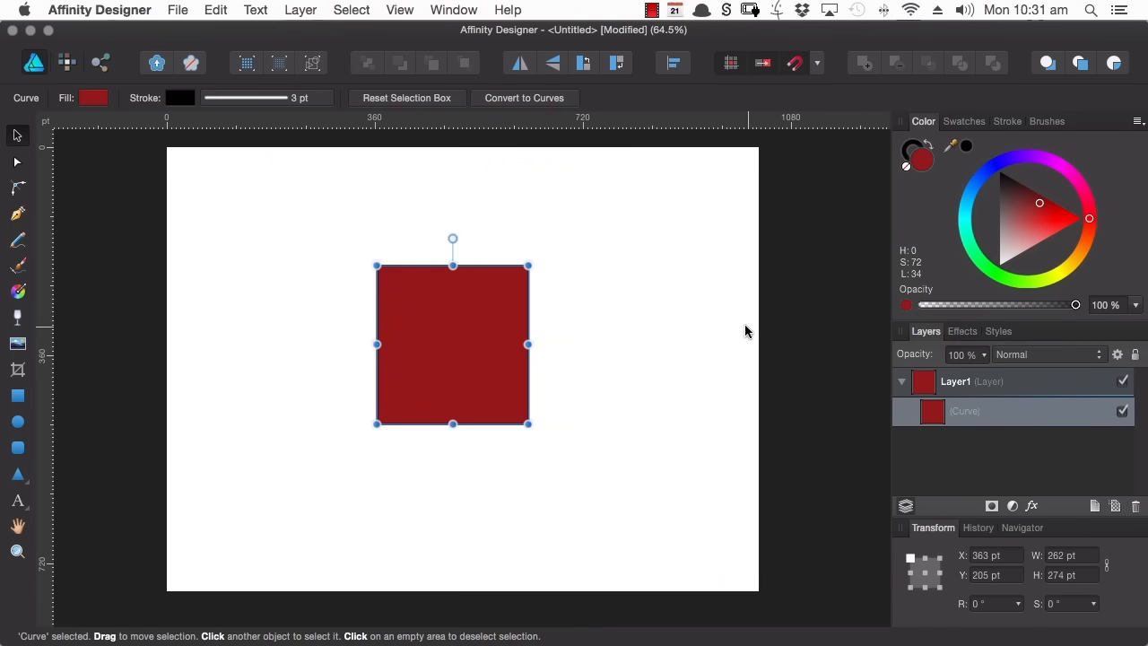
# Step: Delete the intersected shape and draw two new overlapping rectangles, the second one about 560 × 357 pt
pyautogui.press('Delete')
pyautogui.press('m')
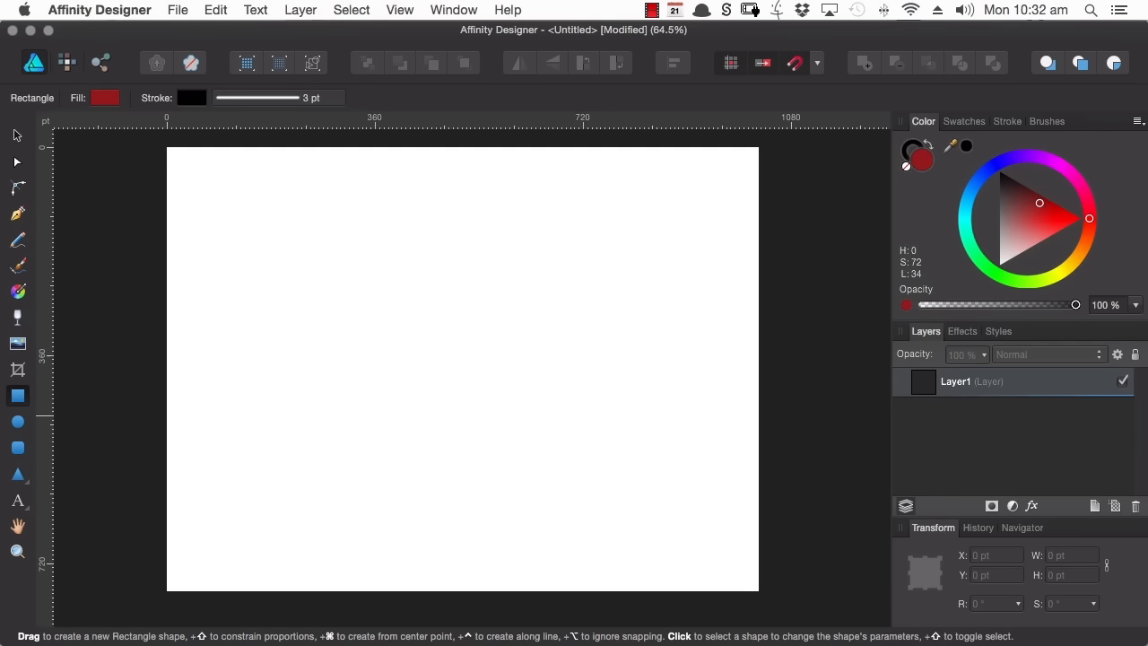
pyautogui.moveTo(216, 206); pyautogui.dragTo(428, 417)
pyautogui.moveTo(647, 300); pyautogui.dragTo(320, 505)
# Step: Select both rectangles and split them into separate pieces with the Divide operation
pyautogui.press('v')
pyautogui.moveTo(188, 180); pyautogui.dragTo(683, 543)
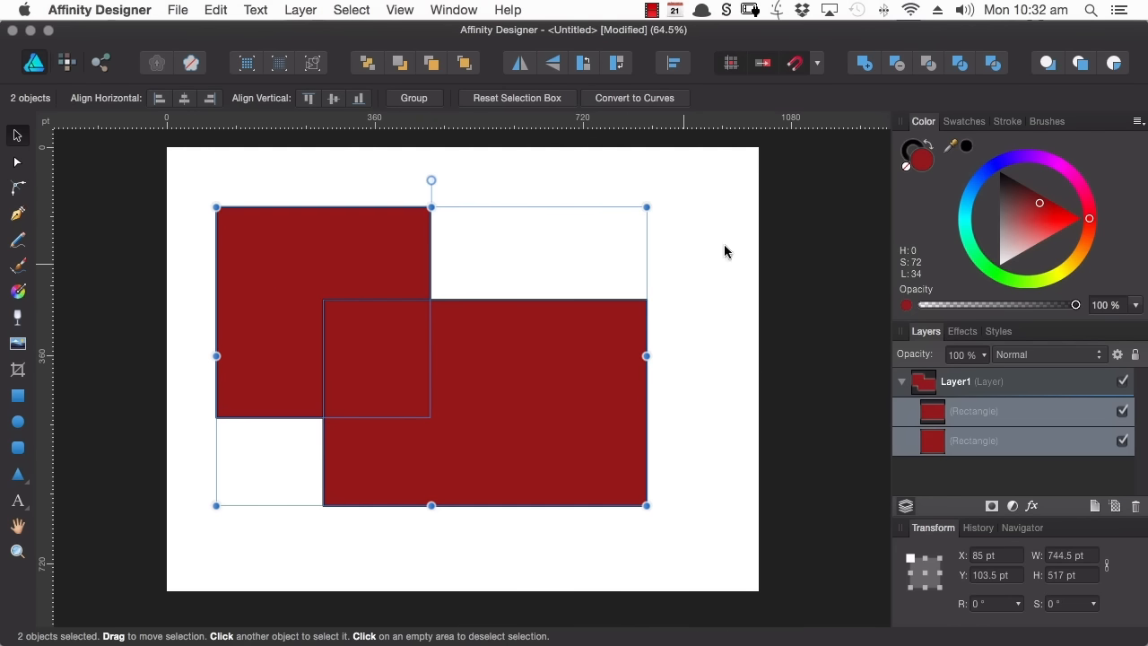
pyautogui.click(959, 63)
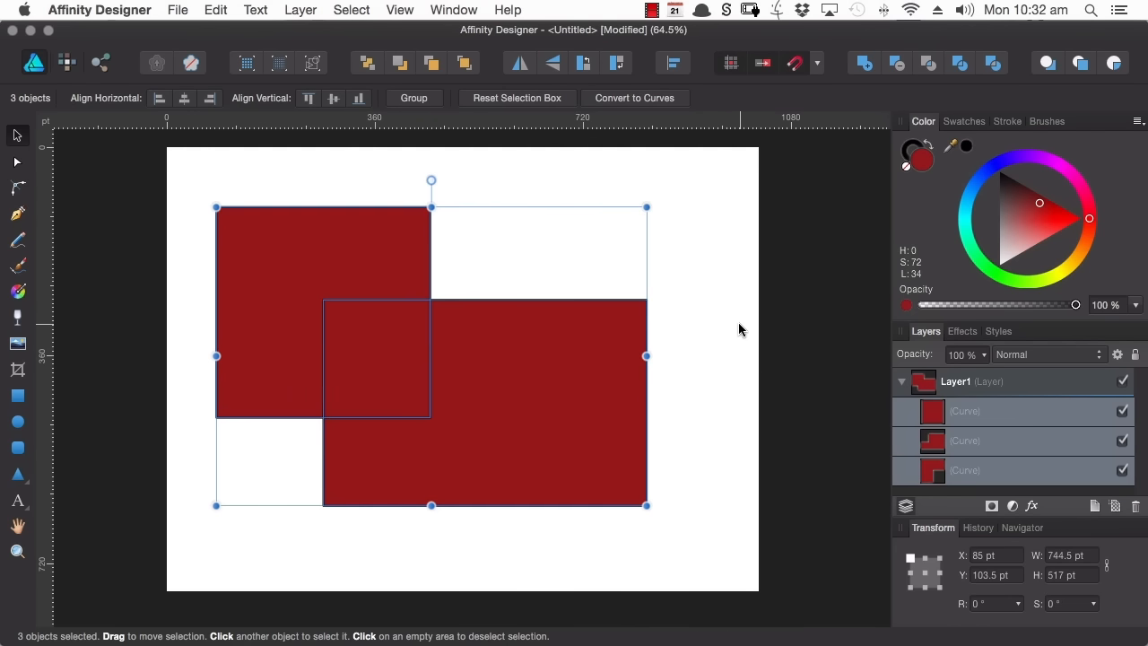
# Step: Examine the divided pieces one at a time by selecting the overlap and both outer parts
pyautogui.click(531, 252)
pyautogui.click(375, 365)
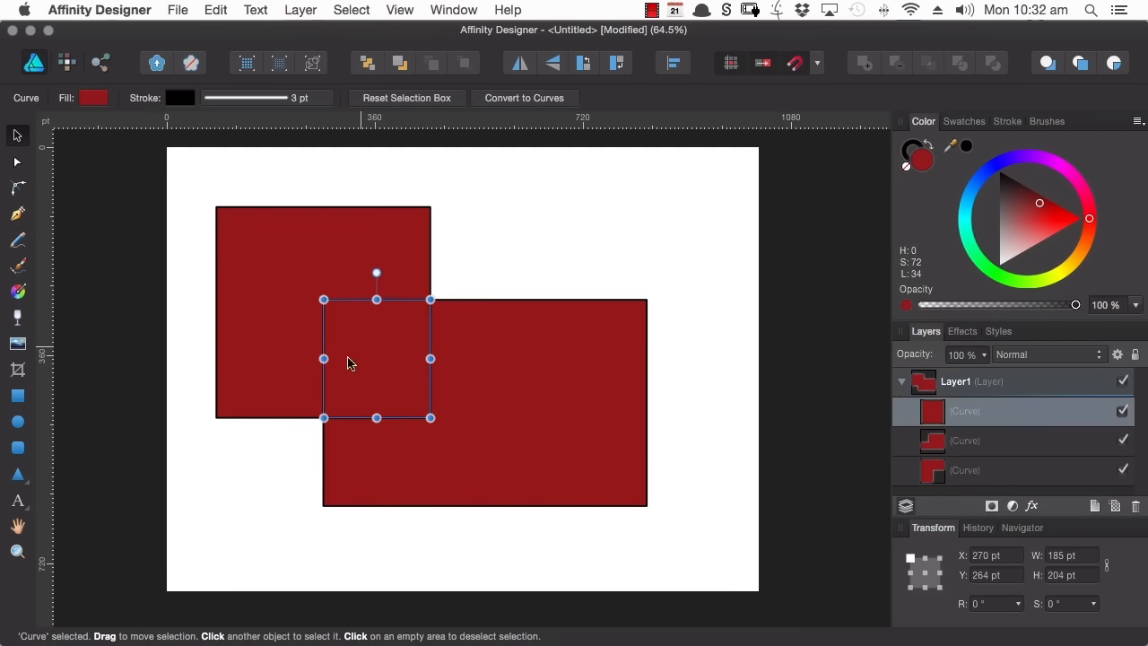
pyautogui.click(263, 267)
pyautogui.click(532, 412)
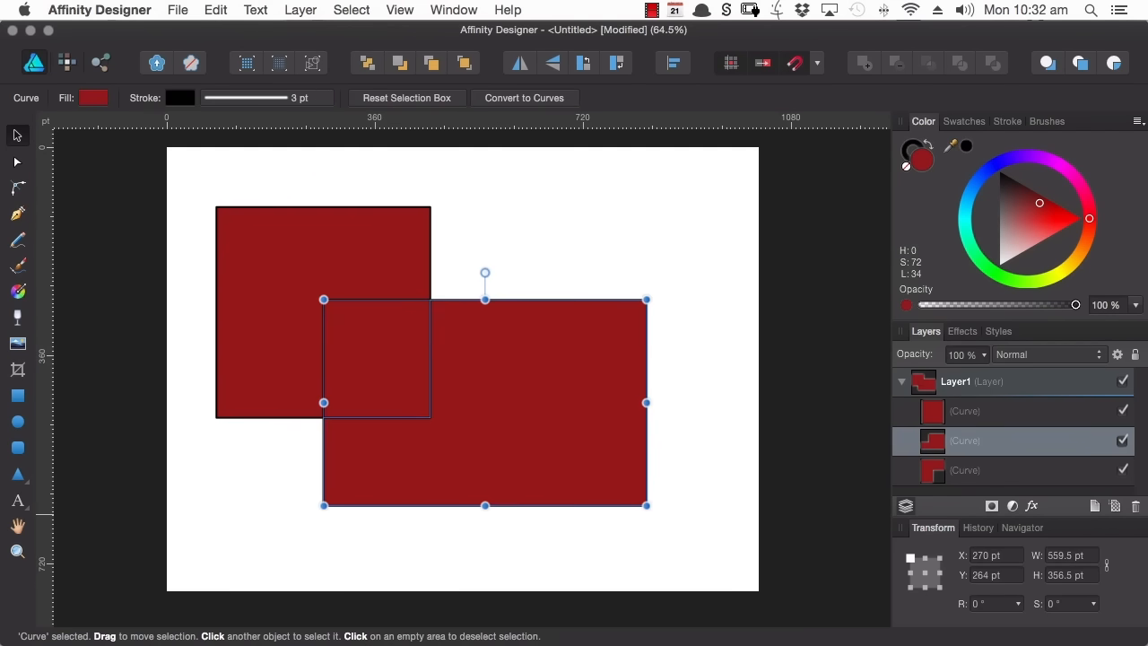
# Step: Delete all the divided pieces and draw two overlapping rectangles, the second one about 591 × 511 pt
pyautogui.moveTo(192, 166); pyautogui.dragTo(693, 521)
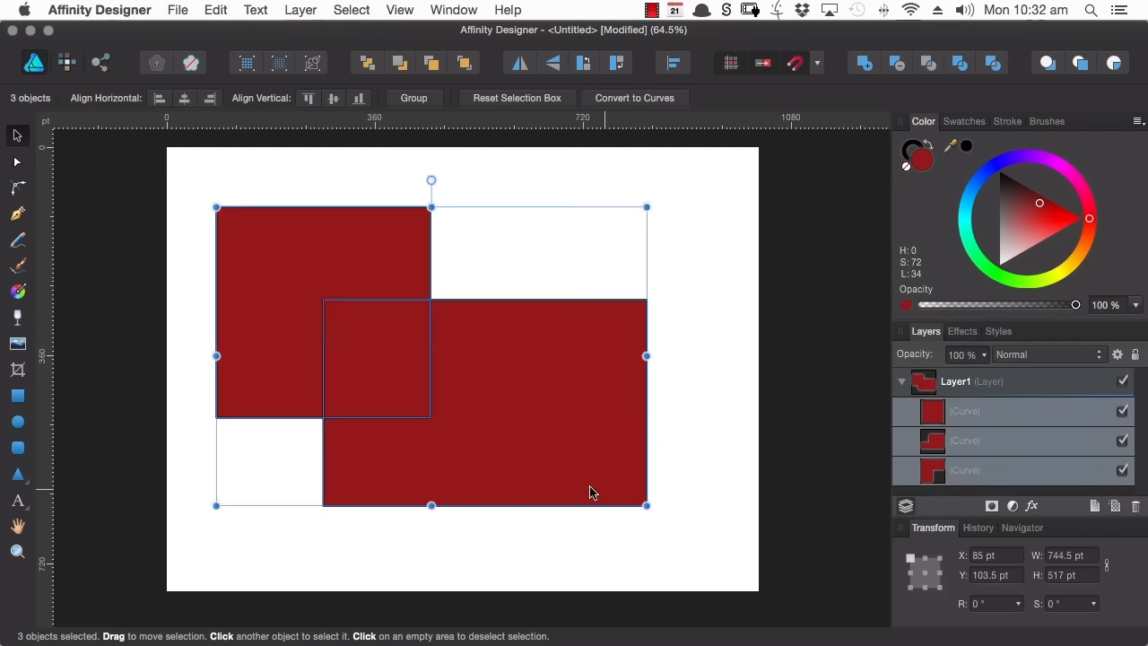
pyautogui.press('Delete')
pyautogui.press('m')
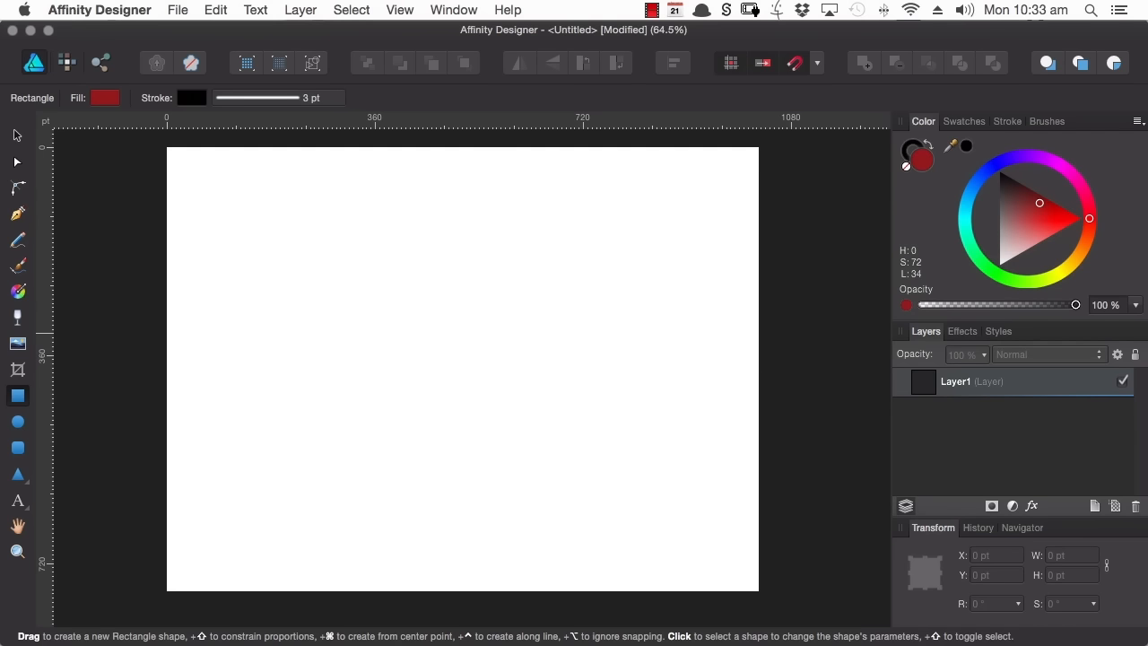
pyautogui.moveTo(225, 184)
pyautogui.mouseDown()
pyautogui.moveTo(331, 359)
pyautogui.moveTo(500, 440)
pyautogui.mouseUp()
pyautogui.moveTo(705, 256); pyautogui.dragTo(368, 550)
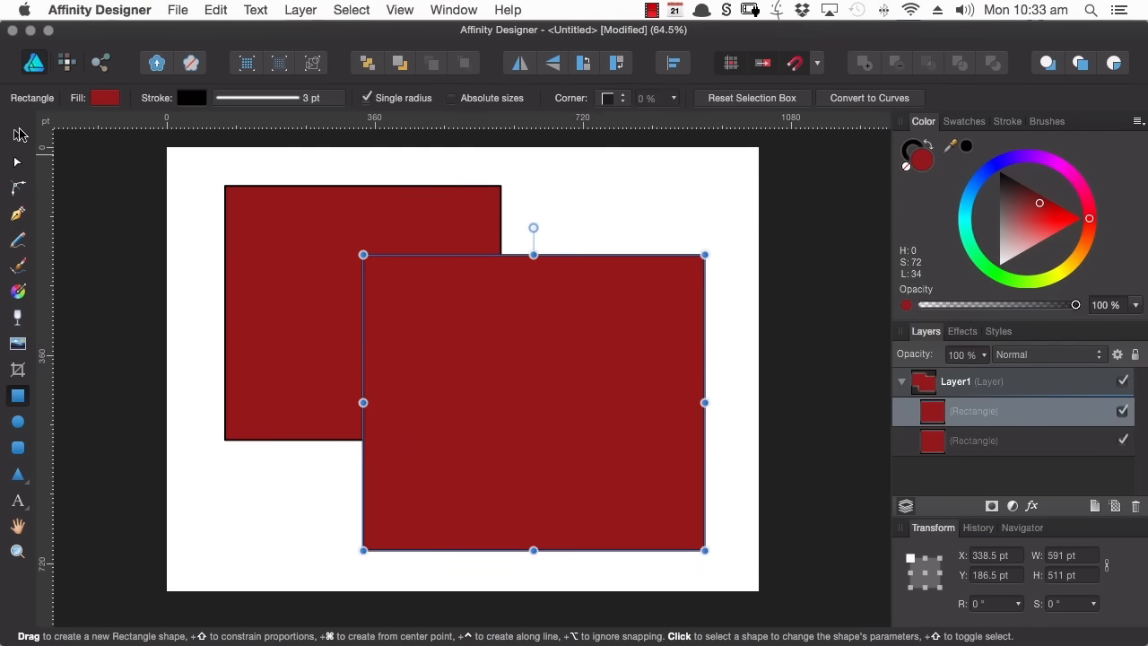
# Step: Select both rectangles and merge them with the Combine operation
pyautogui.click(17, 134)
pyautogui.moveTo(201, 162); pyautogui.dragTo(725, 581)
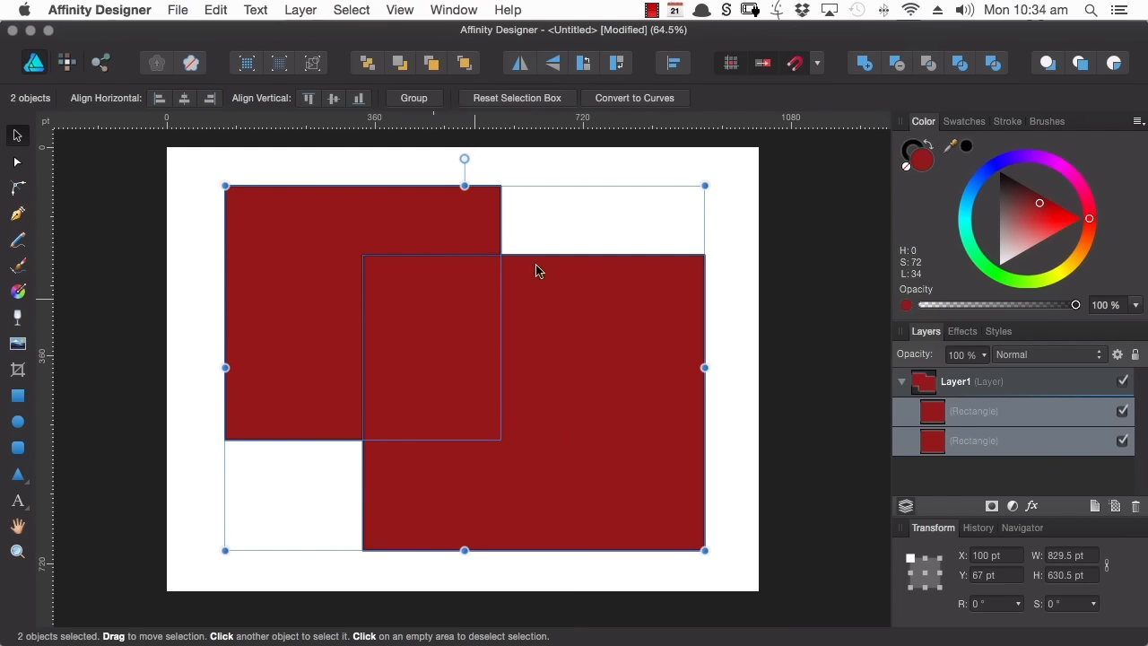
pyautogui.click(995, 64)
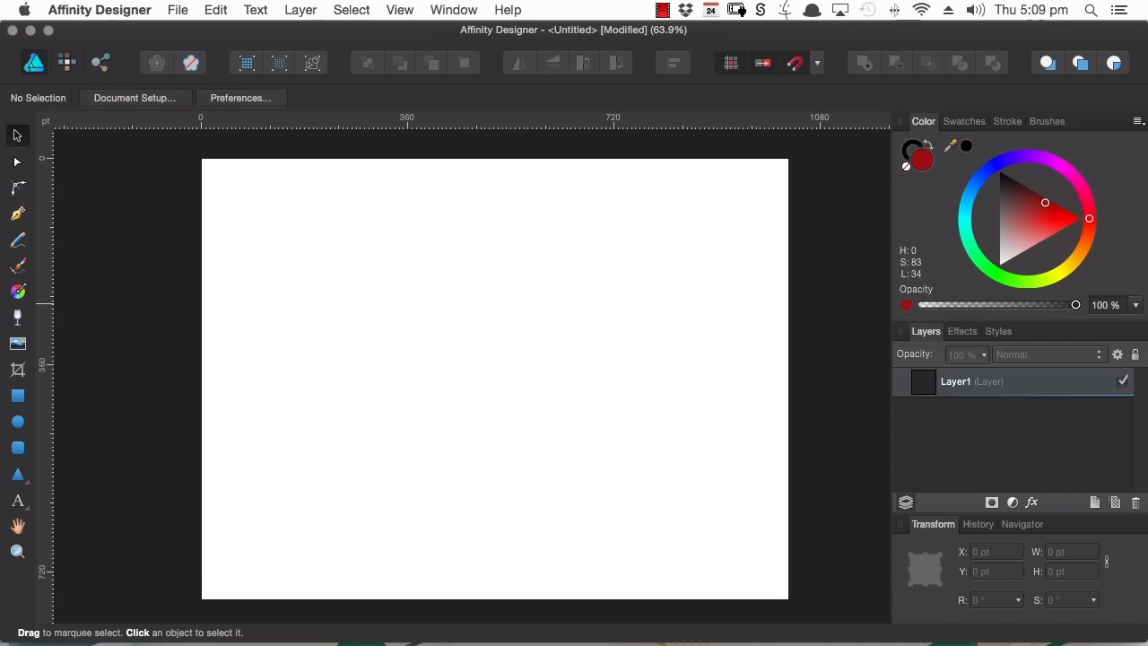
# Step: Draw a red rectangle about 444 × 291 pt in the upper-left part of the blank page
pyautogui.click(17, 397)
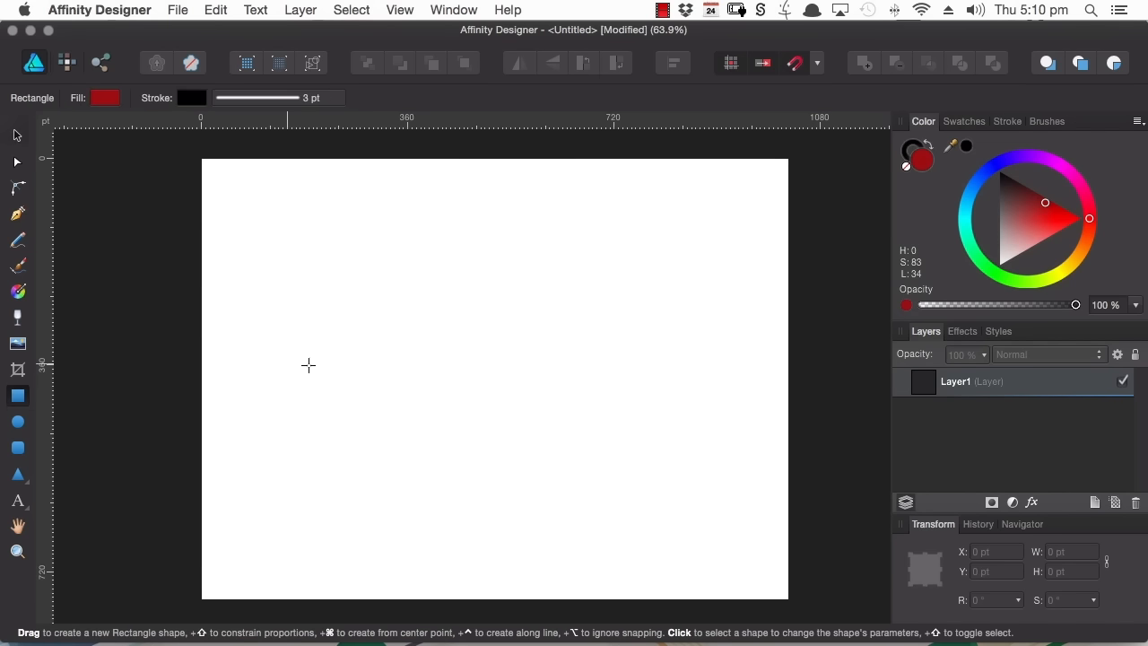
pyautogui.moveTo(233, 213); pyautogui.dragTo(488, 378)
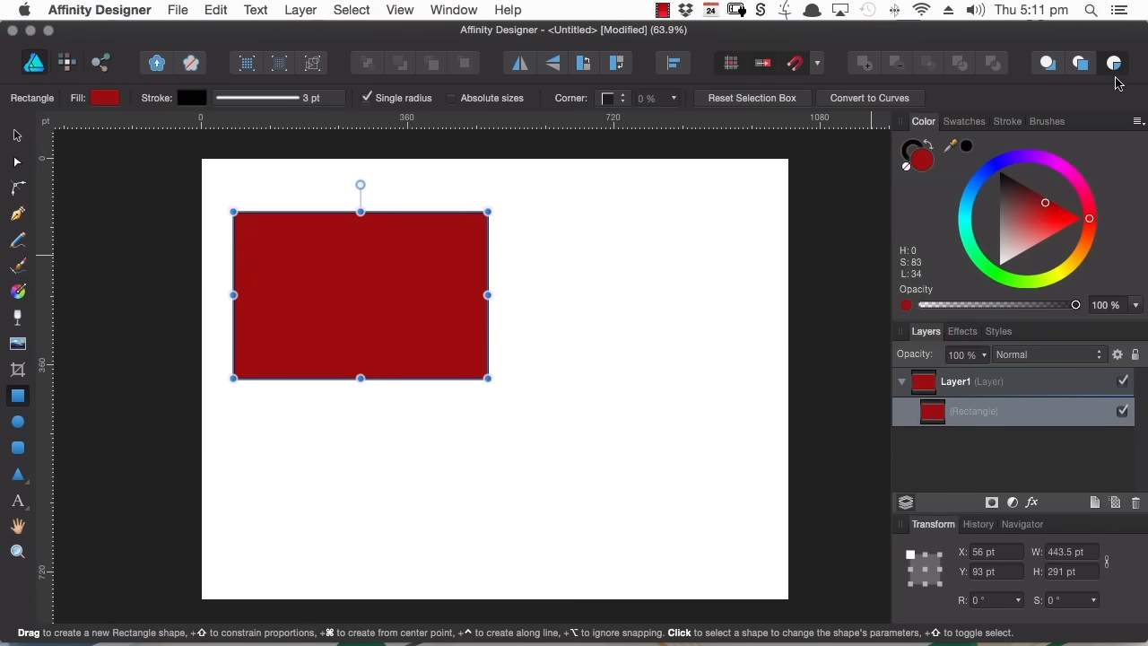
# Step: Draw an ellipse about 322 × 315 pt inserted inside the rectangle across its upper-right corner, and expand the rectangle's layer entry
pyautogui.click(18, 421)
pyautogui.moveTo(557, 172); pyautogui.dragTo(372, 353)
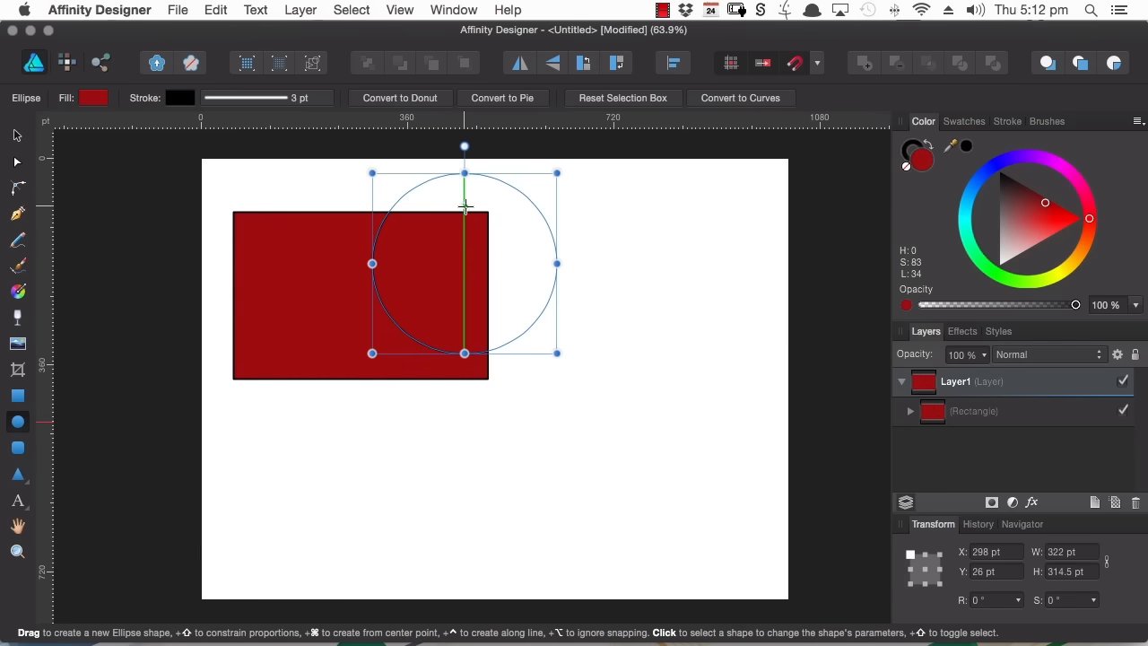
pyautogui.click(910, 413)
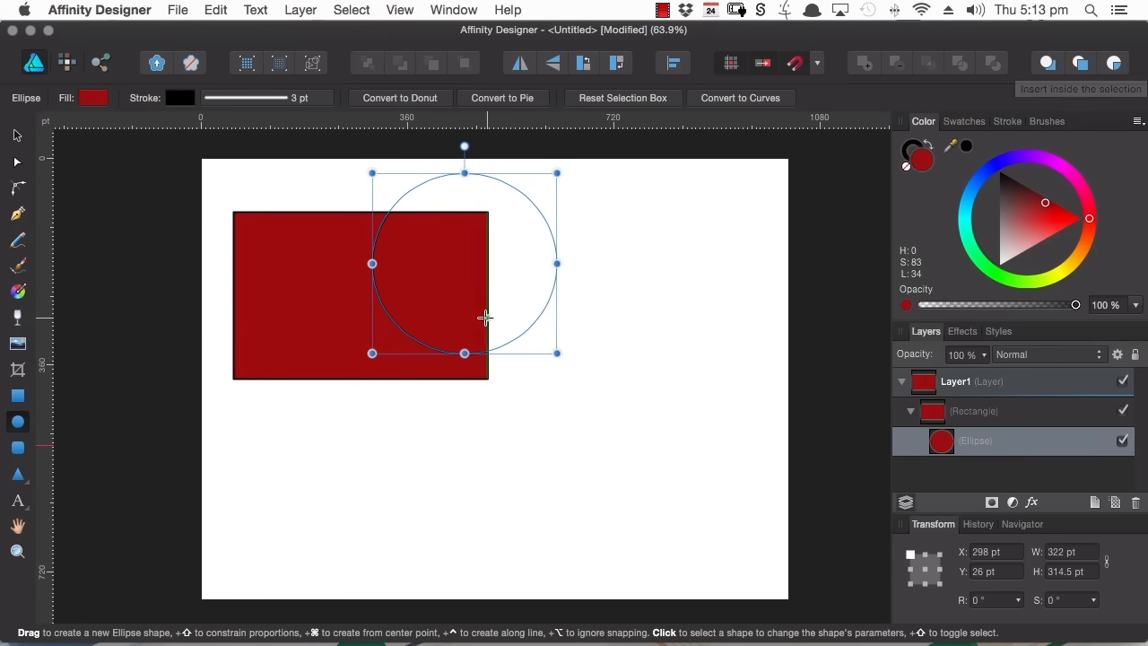
# Step: Delete the nested ellipse and place a separate ellipse about 312 × 318 pt over the rectangle's upper-left corner
pyautogui.click(17, 135)
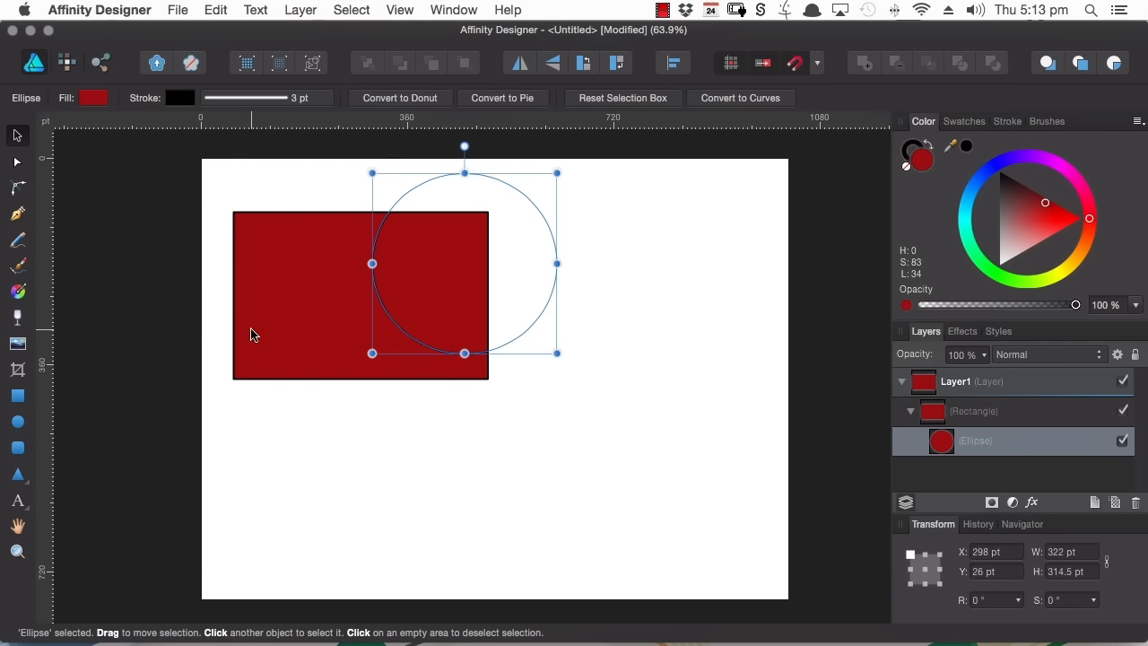
pyautogui.press('Delete')
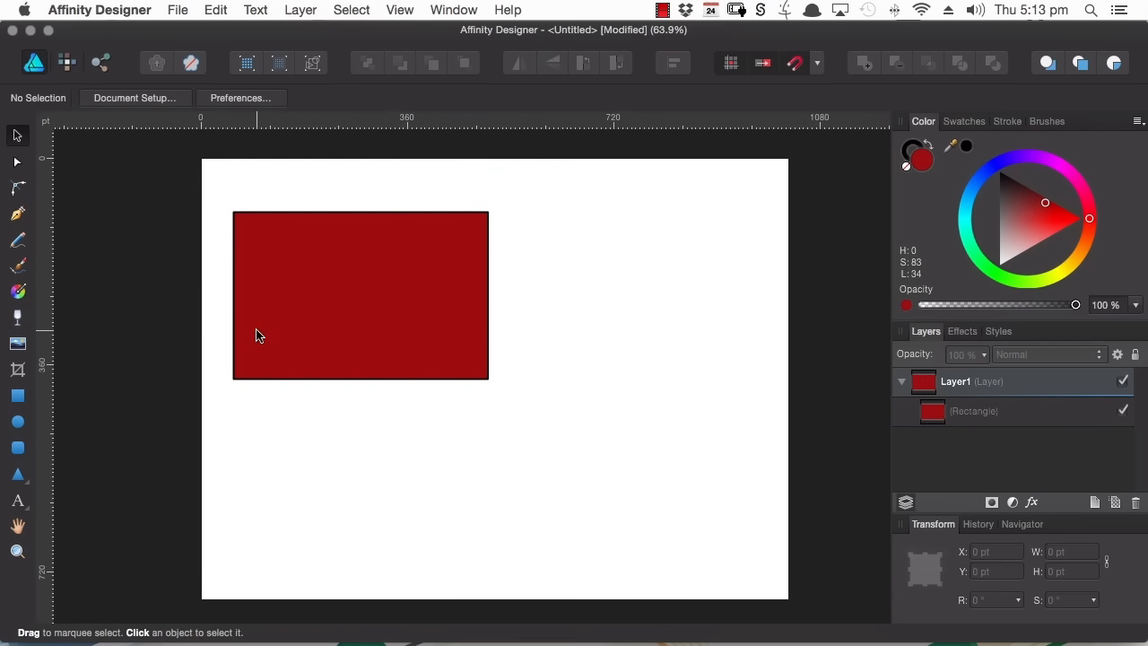
pyautogui.click(17, 422)
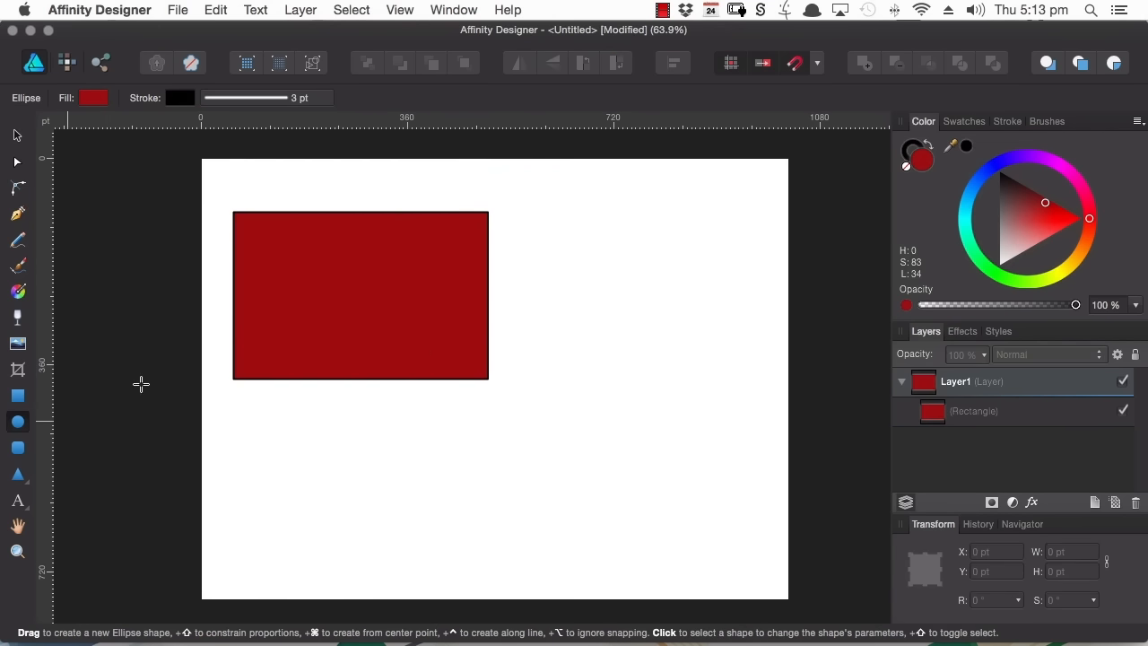
pyautogui.moveTo(219, 178); pyautogui.dragTo(403, 363)
pyautogui.press('v')
pyautogui.moveTo(313, 299); pyautogui.dragTo(300, 282)
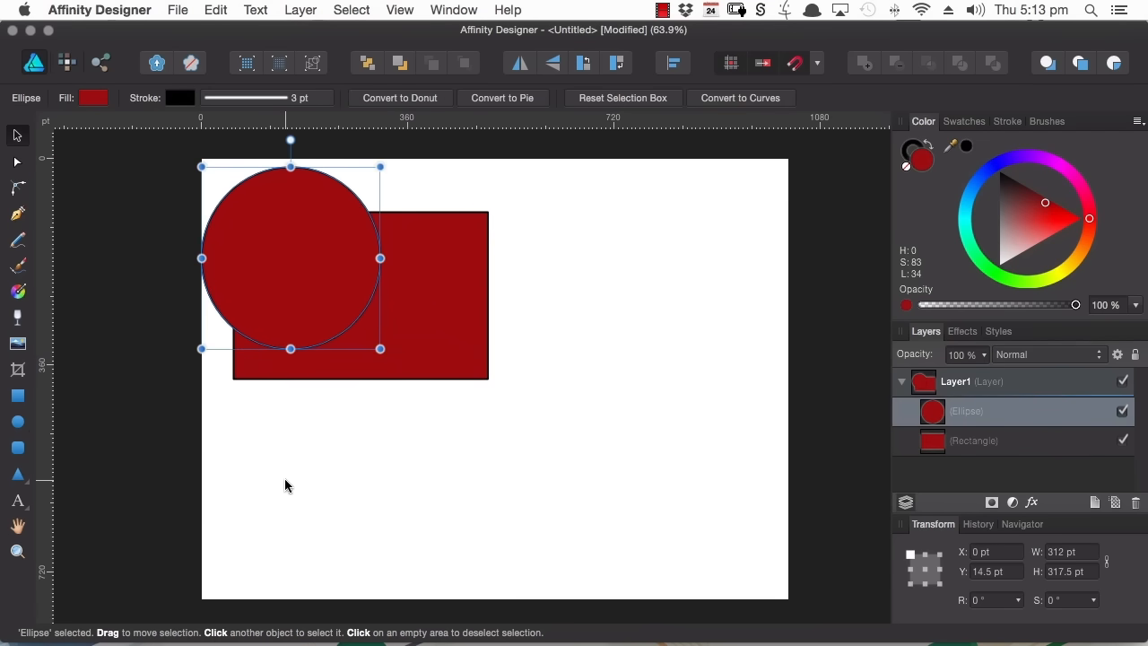
# Step: Nest the ellipse inside the rectangle's layer so it is clipped, and deselect it
pyautogui.moveTo(939, 412); pyautogui.dragTo(956, 443)
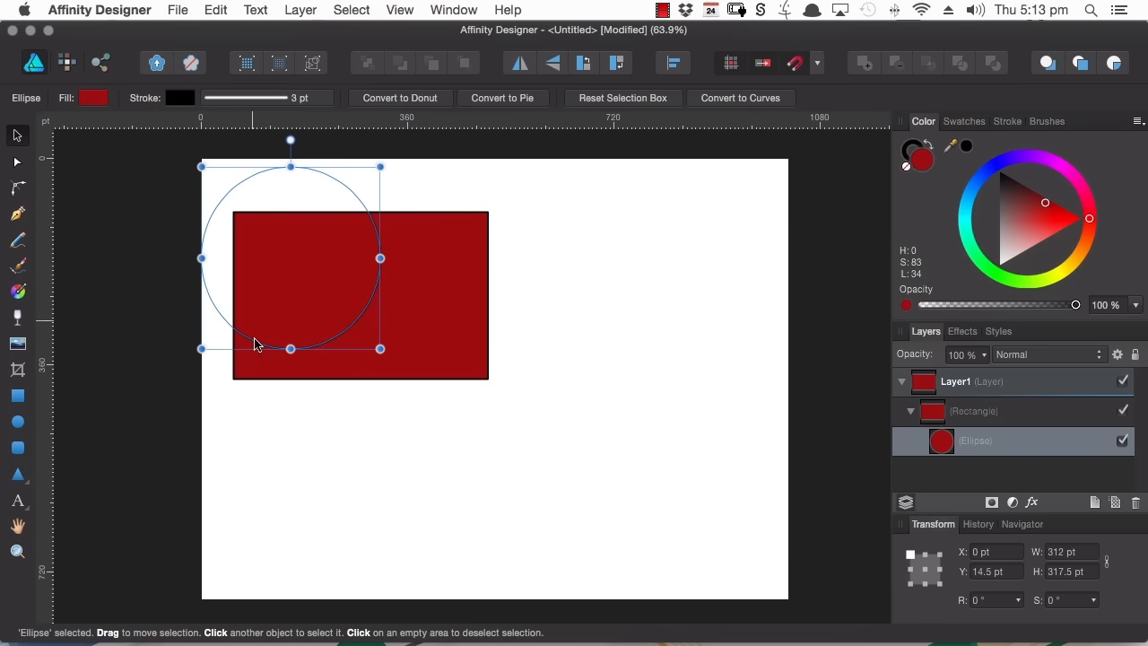
pyautogui.click(112, 191)
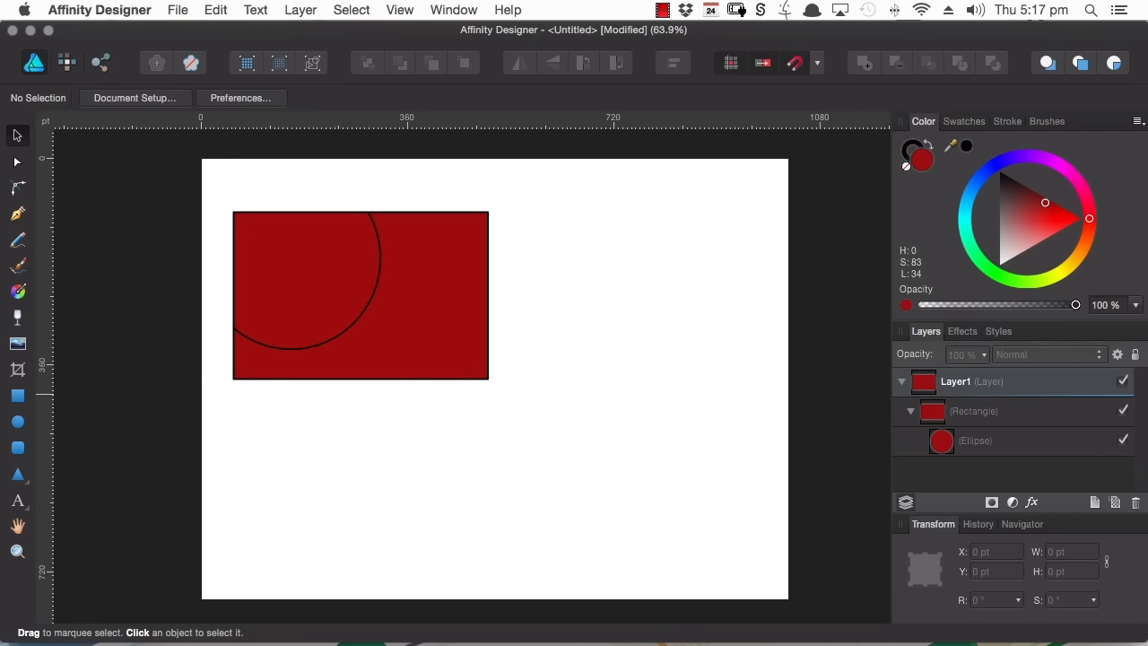
# Step: Draw a rectangle about 551 × 309 pt in the page's lower area and an ellipse about 391 × 397 pt over its upper-right corner
pyautogui.click(18, 396)
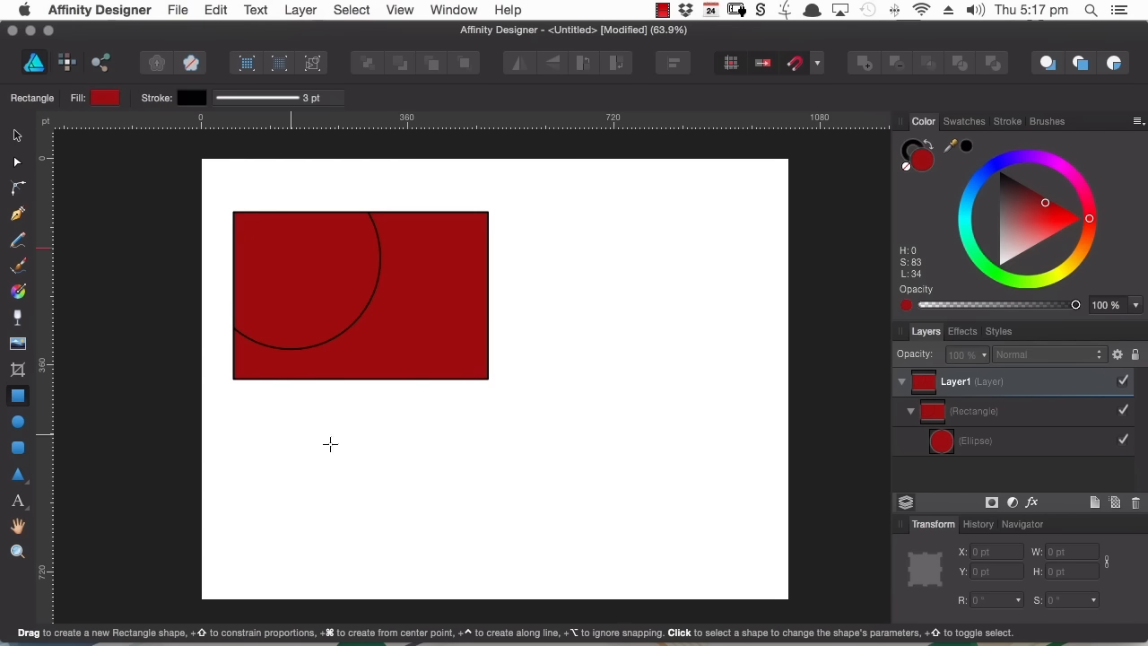
pyautogui.moveTo(380, 407); pyautogui.dragTo(696, 583)
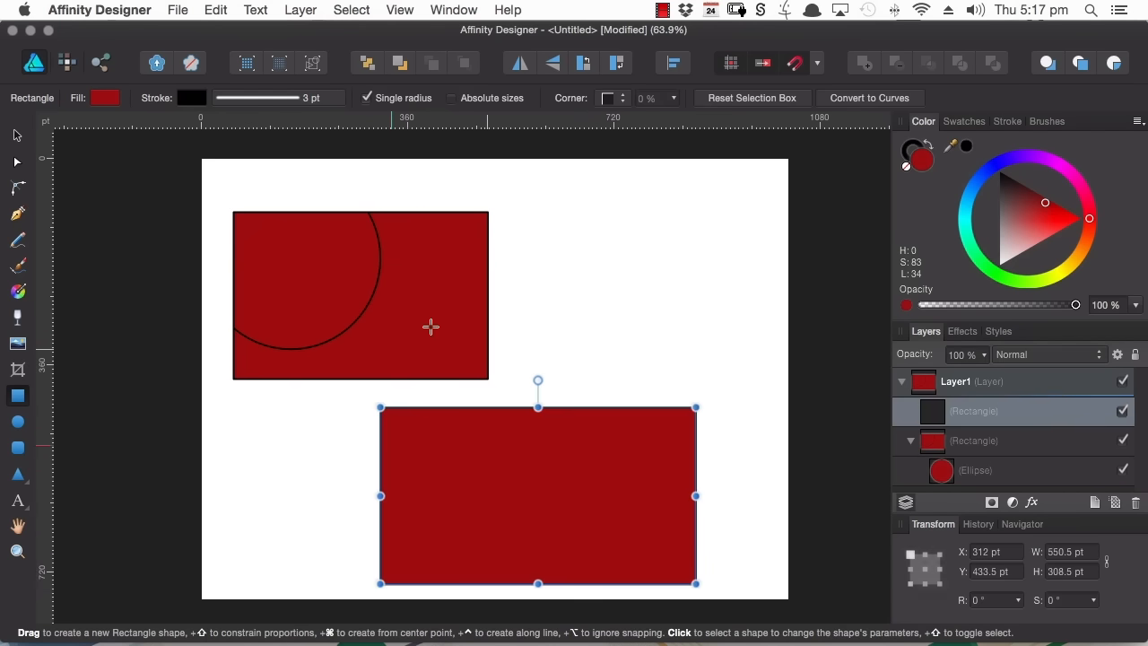
pyautogui.click(19, 423)
pyautogui.moveTo(761, 282); pyautogui.dragTo(538, 509)
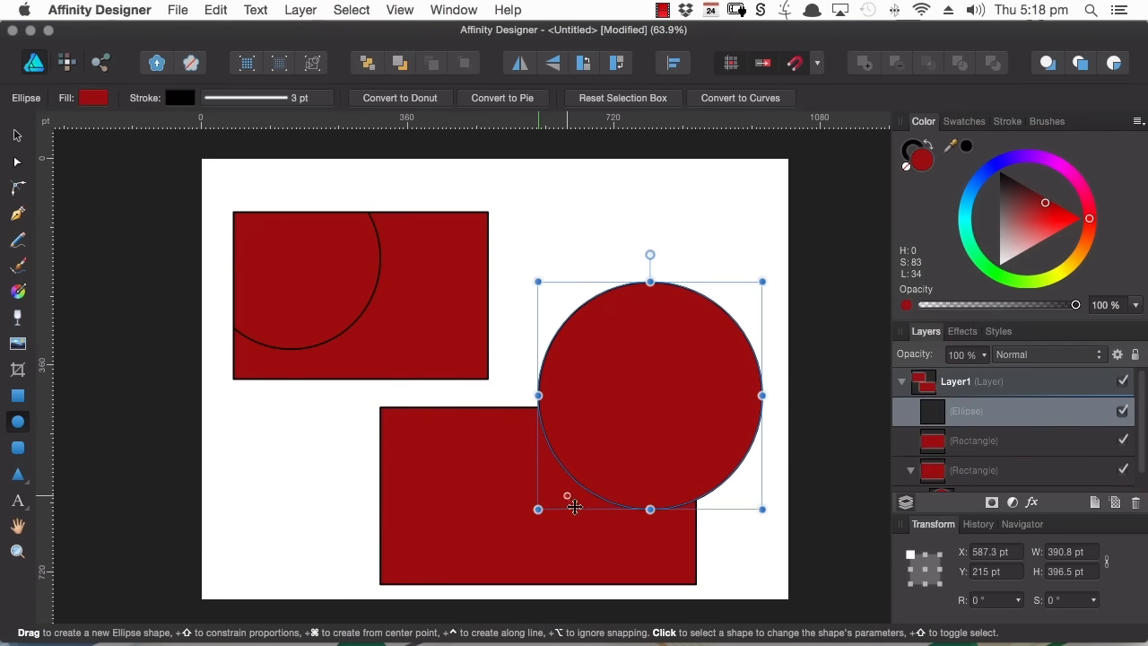
# Step: Apply the new ellipse as a mask to the rectangle below it with Mask to Below
pyautogui.rightClick(942, 413)
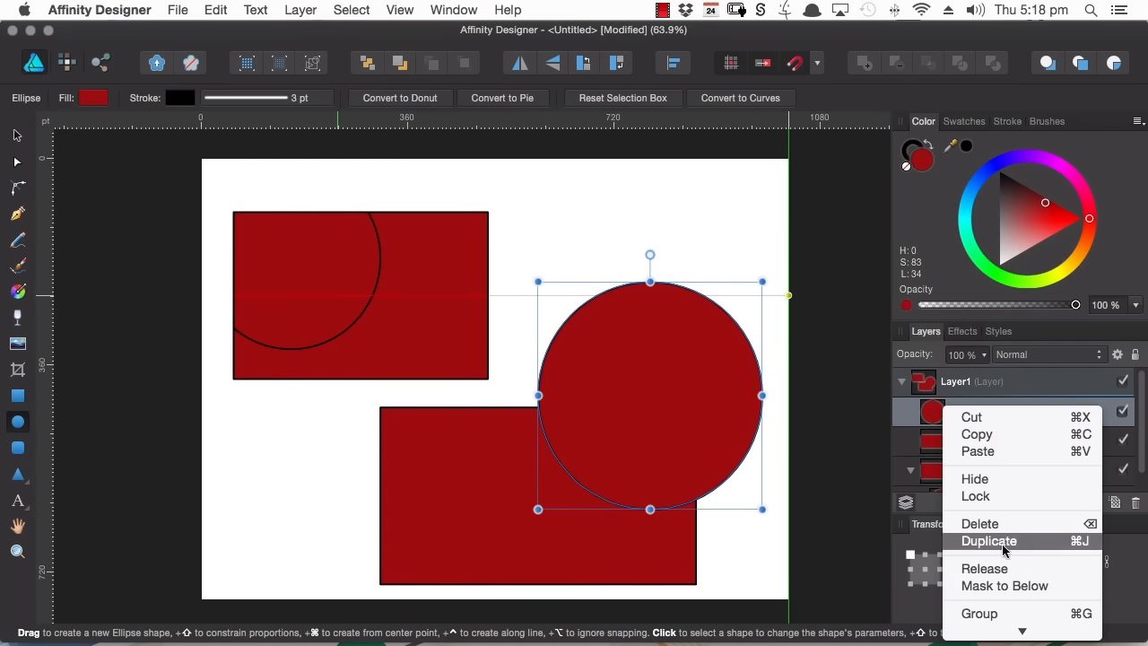
pyautogui.click(1011, 585)
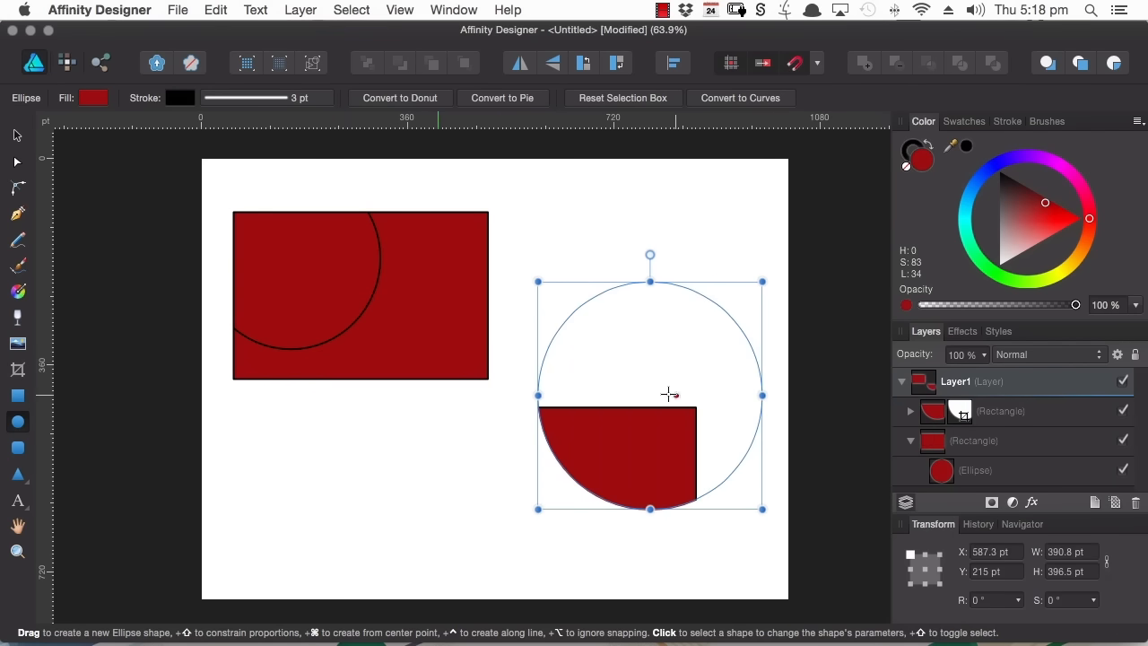
# Step: Move the masked rectangle to the page's lower-left area, beneath the rectangle with the clipped ellipse
pyautogui.click(17, 136)
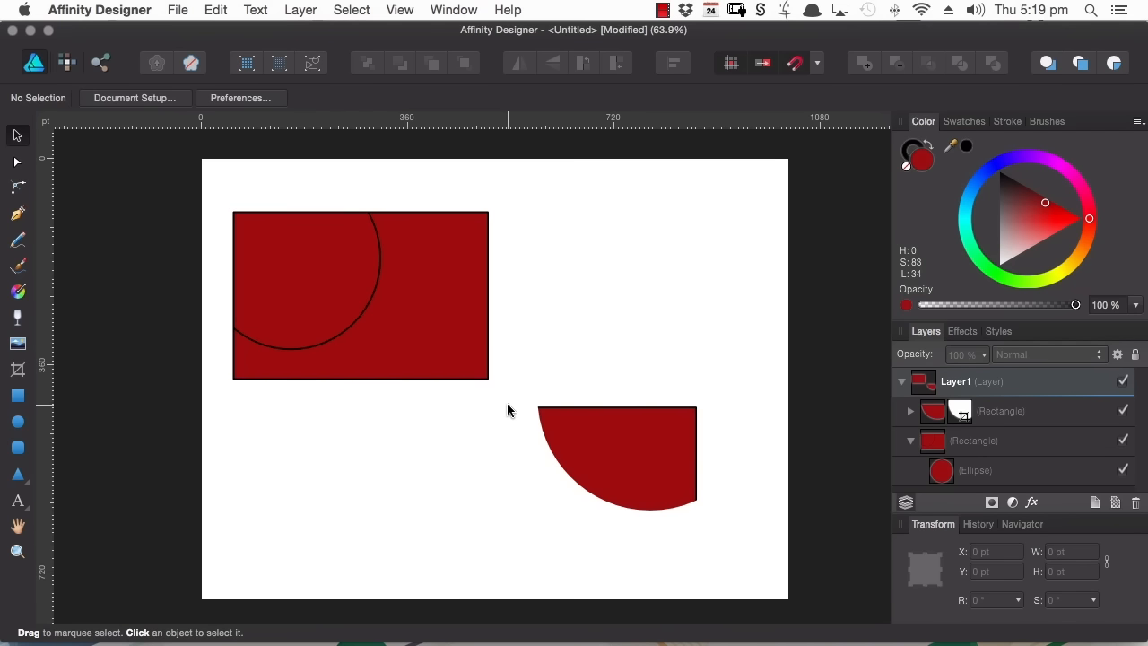
pyautogui.moveTo(654, 427); pyautogui.dragTo(382, 436)
# Step: Draw a rectangle about 384 × 396 pt in the page's right half and an ellipse about 342 × 351 pt over its upper-left corner
pyautogui.click(17, 398)
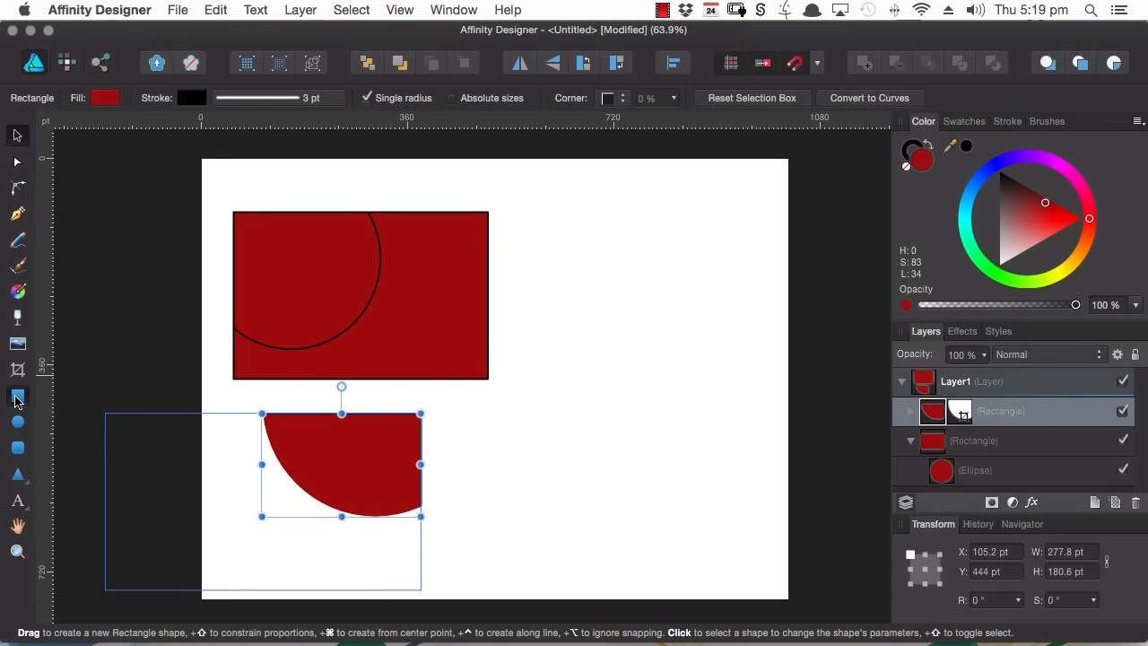
pyautogui.moveTo(541, 329); pyautogui.dragTo(761, 555)
pyautogui.click(18, 423)
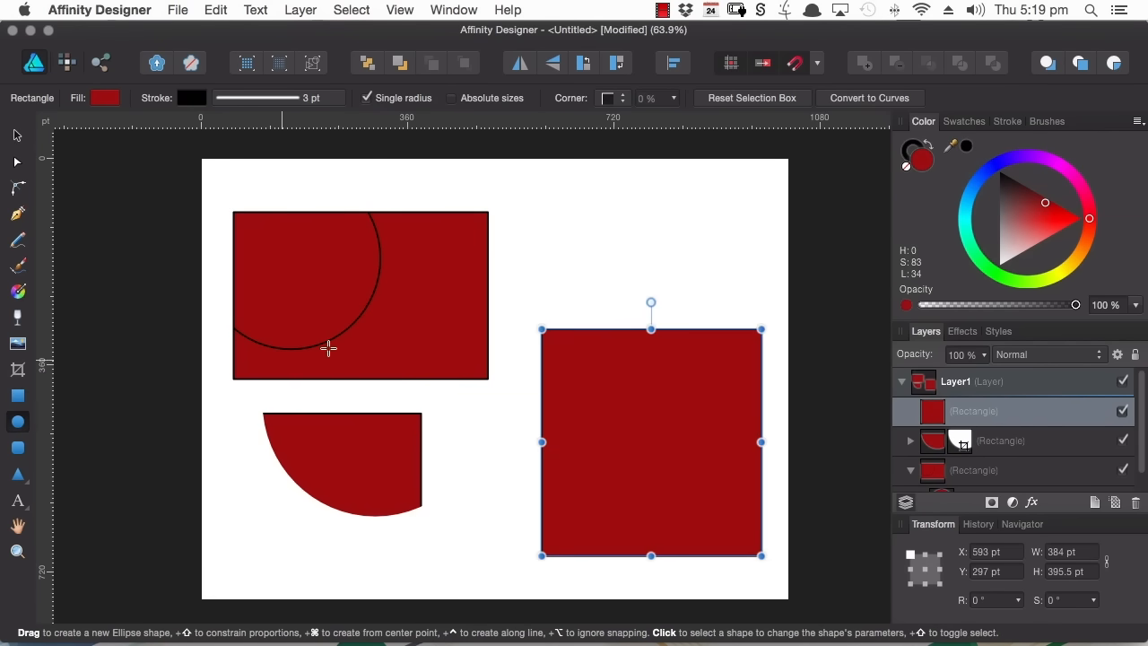
pyautogui.moveTo(525, 241); pyautogui.dragTo(719, 440)
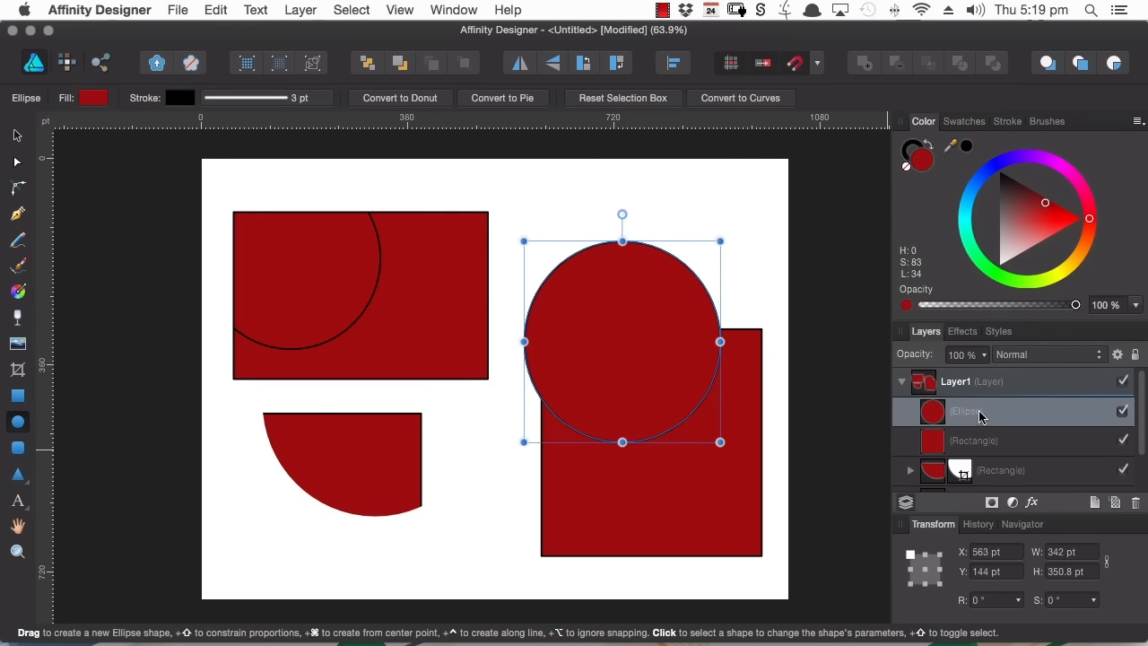
# Step: Mask the new rectangle with the ellipse by dropping the ellipse's layer onto the rectangle's layer thumbnail
pyautogui.moveTo(953, 440)
pyautogui.mouseDown()
pyautogui.moveTo(937, 459)
pyautogui.moveTo(953, 461)
pyautogui.moveTo(946, 442)
pyautogui.mouseUp()
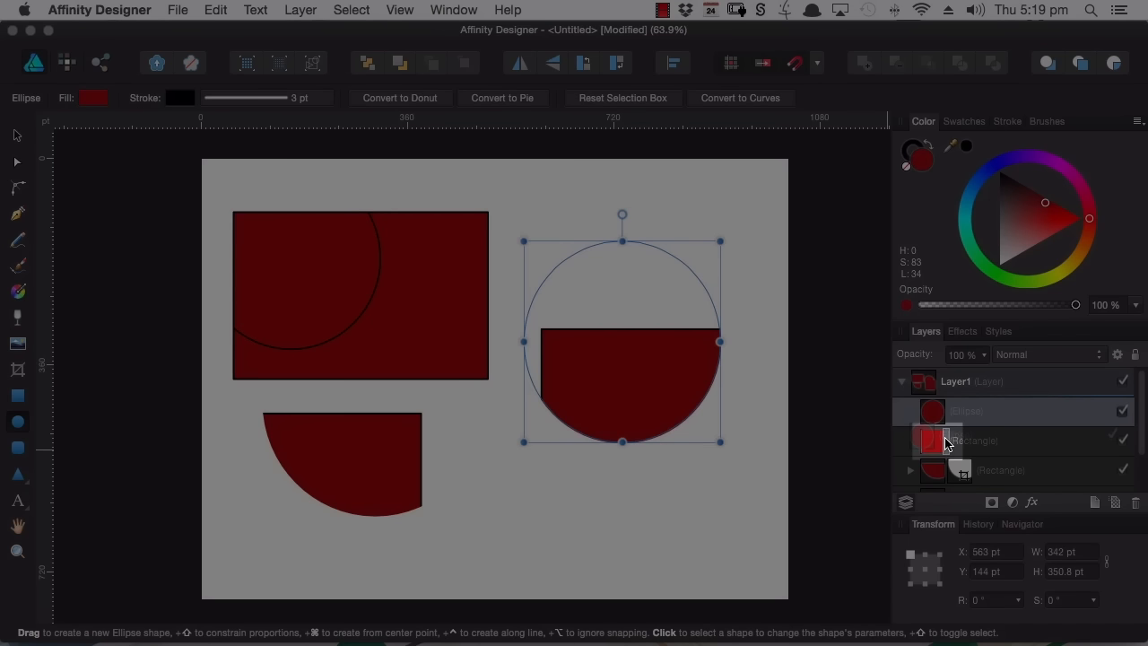
pyautogui.moveTo(945, 438); pyautogui.dragTo(951, 442)
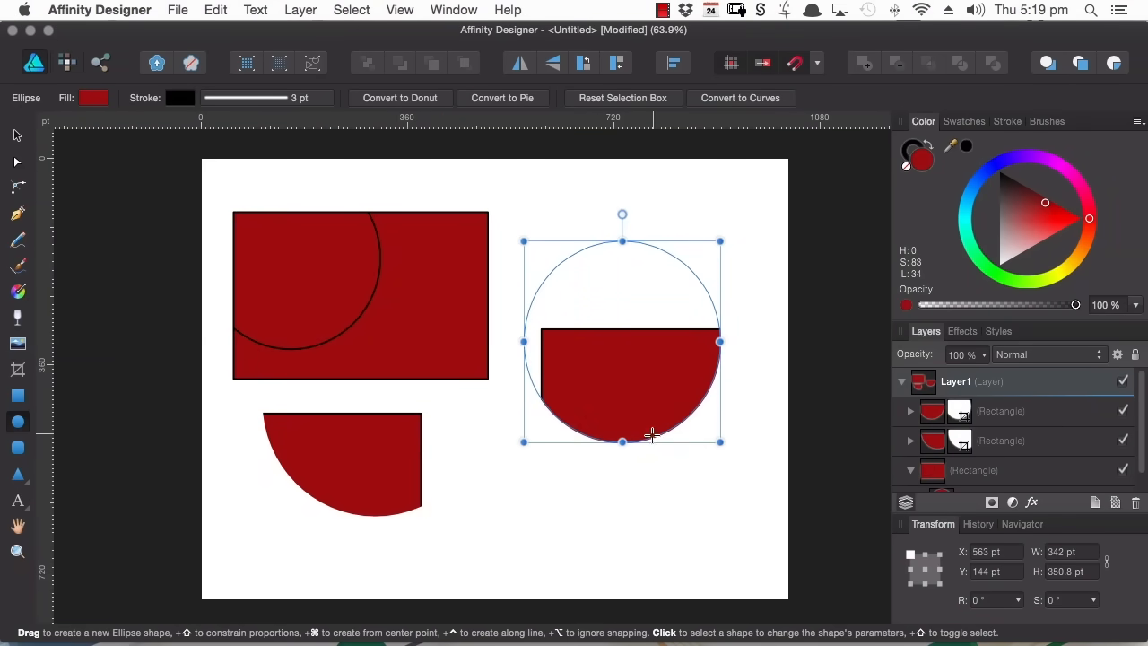
# Step: Move the newly masked shape down beside the other masked shape, and clear the selection
pyautogui.press('v')
pyautogui.moveTo(652, 411); pyautogui.dragTo(532, 462)
pyautogui.click(1001, 417)
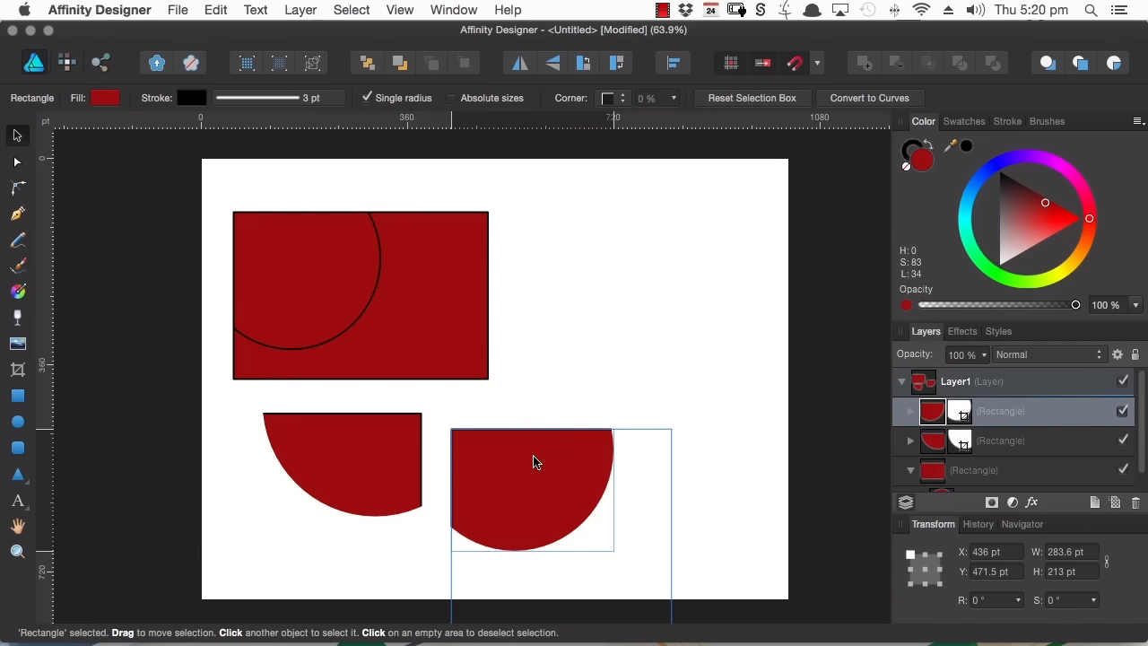
pyautogui.moveTo(534, 461); pyautogui.dragTo(536, 460)
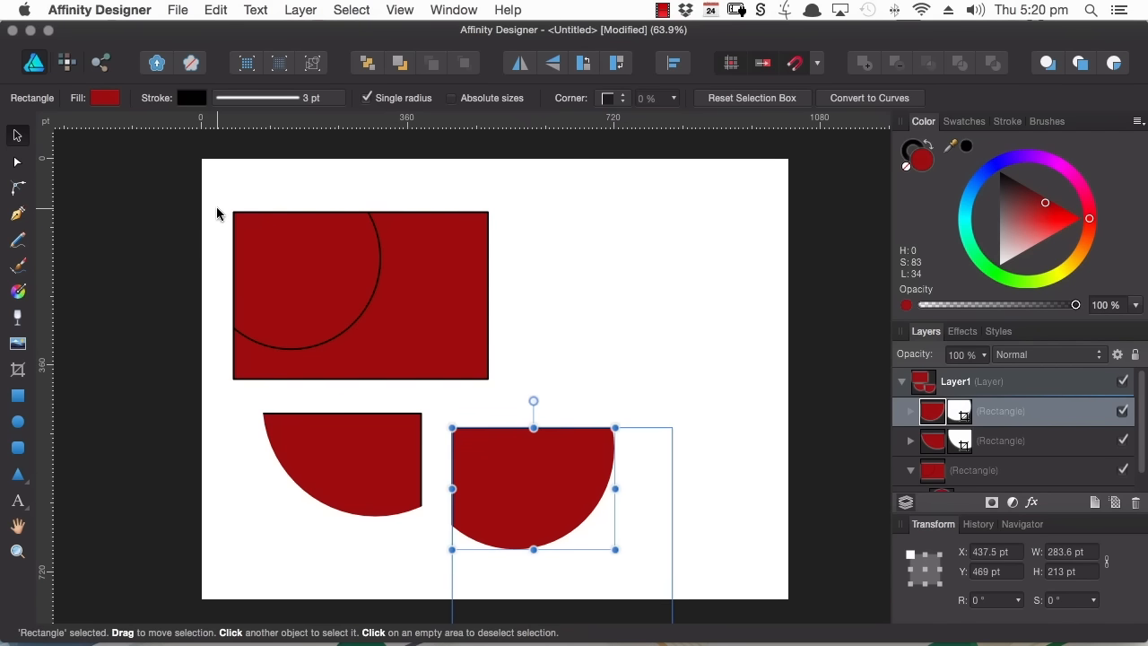
pyautogui.click(235, 438)
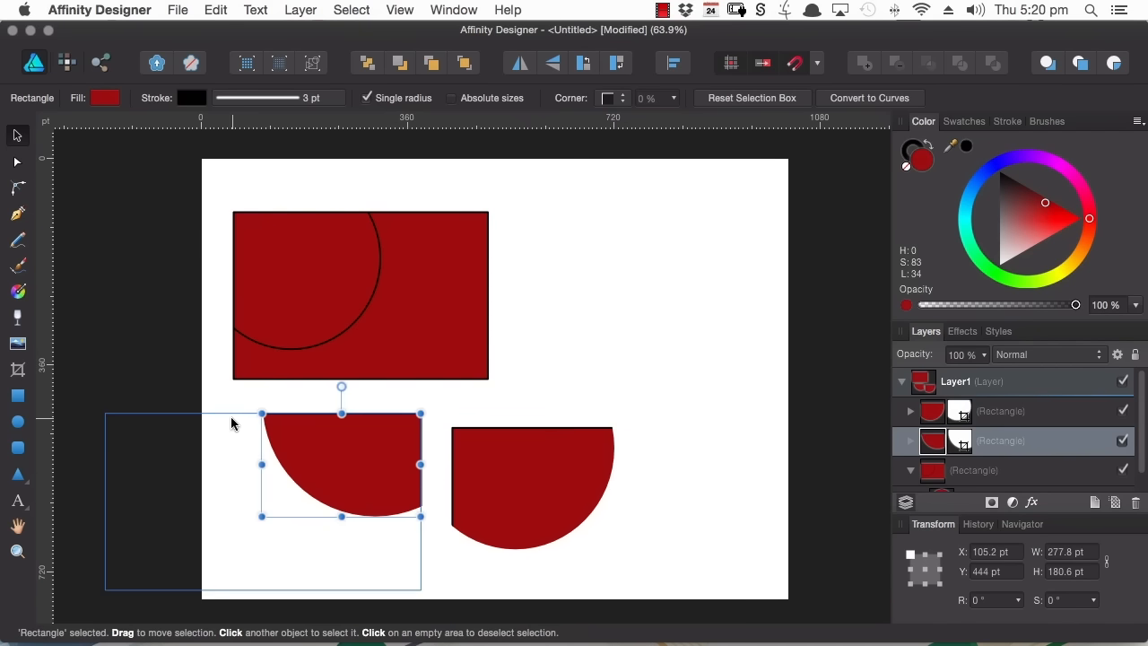
pyautogui.click(178, 378)
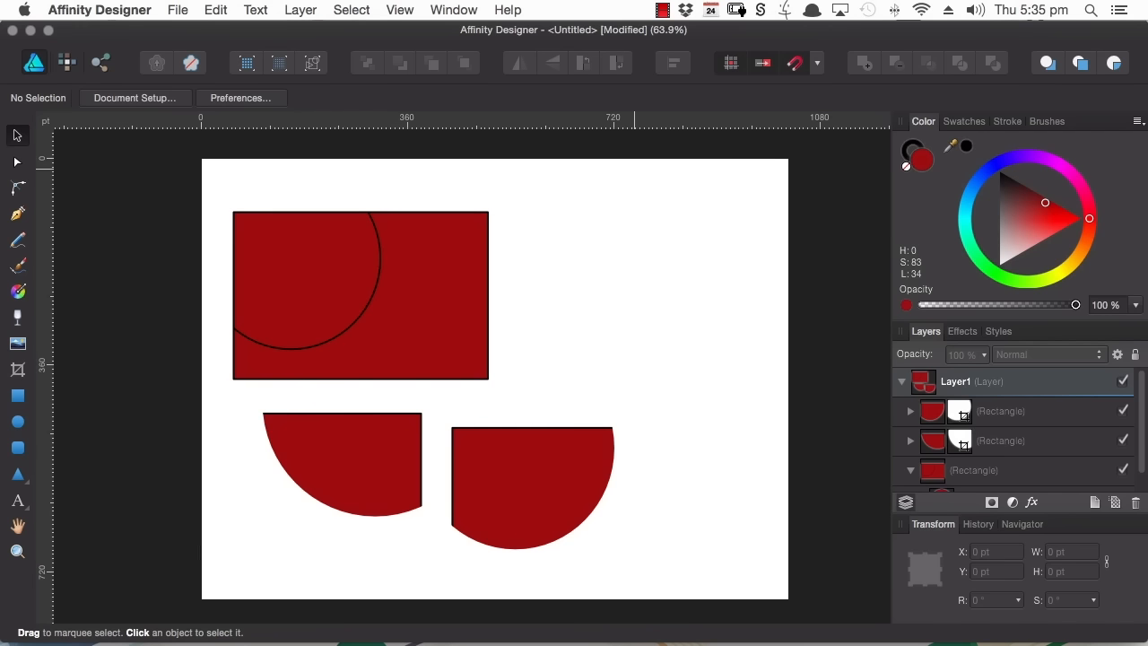
# Step: Draw a rectangle about 384 × 361 pt in the page's upper-right area
pyautogui.click(17, 396)
pyautogui.moveTo(533, 193); pyautogui.dragTo(754, 401)
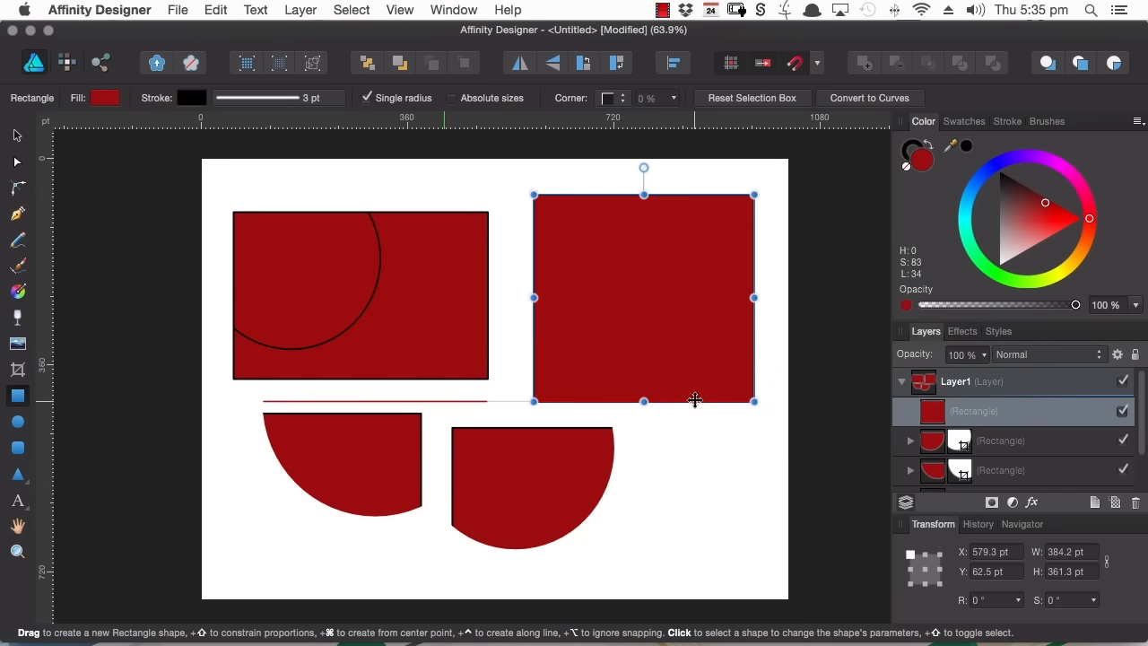
# Step: Erase a zigzag diagonally across the new rectangle with the 64 px Erase Brush in the Pixel Persona
pyautogui.click(67, 62)
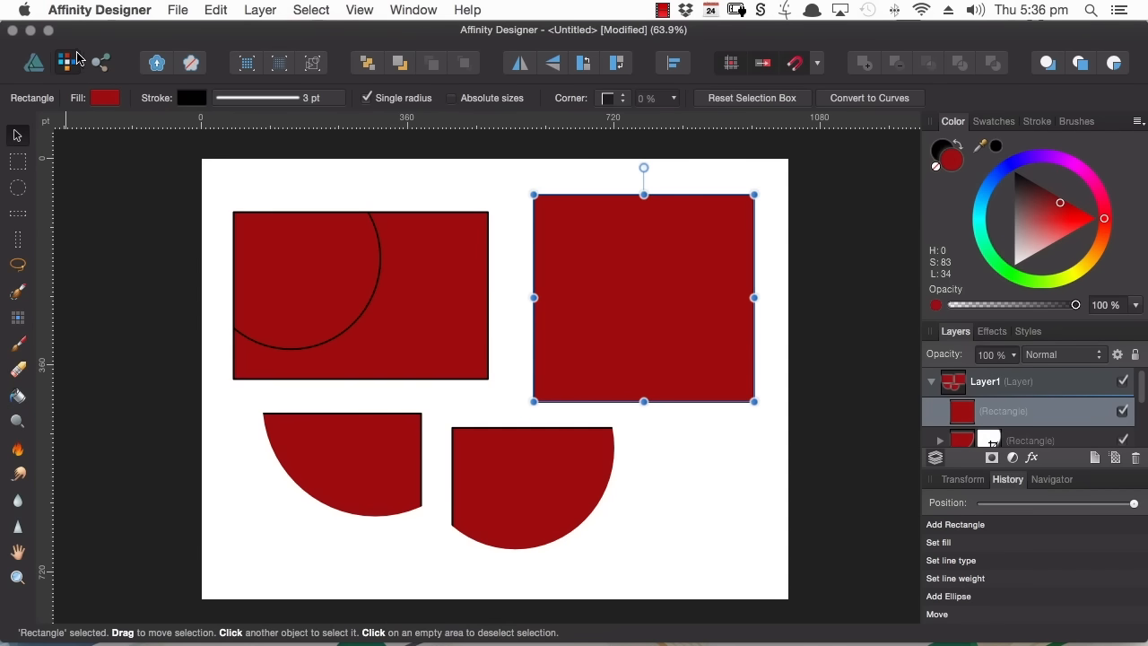
pyautogui.click(18, 370)
pyautogui.moveTo(558, 179)
pyautogui.mouseDown()
pyautogui.moveTo(515, 248)
pyautogui.moveTo(575, 214)
pyautogui.moveTo(571, 269)
pyautogui.moveTo(667, 196)
pyautogui.moveTo(570, 319)
pyautogui.moveTo(676, 266)
pyautogui.moveTo(639, 313)
pyautogui.moveTo(710, 316)
pyautogui.moveTo(689, 347)
pyautogui.moveTo(754, 335)
pyautogui.moveTo(686, 387)
pyautogui.moveTo(688, 412)
pyautogui.moveTo(745, 370)
pyautogui.moveTo(729, 414)
pyautogui.moveTo(766, 404)
pyautogui.mouseUp()
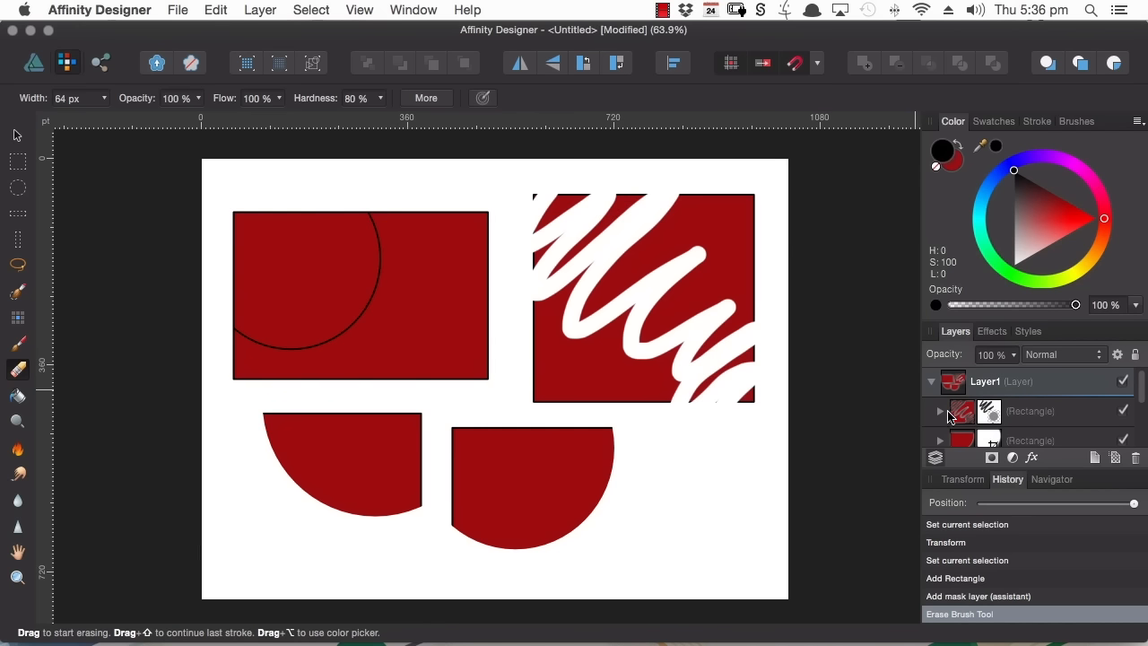
# Step: Expand the erased rectangle's layer and toggle its mask off and back on to compare
pyautogui.click(940, 411)
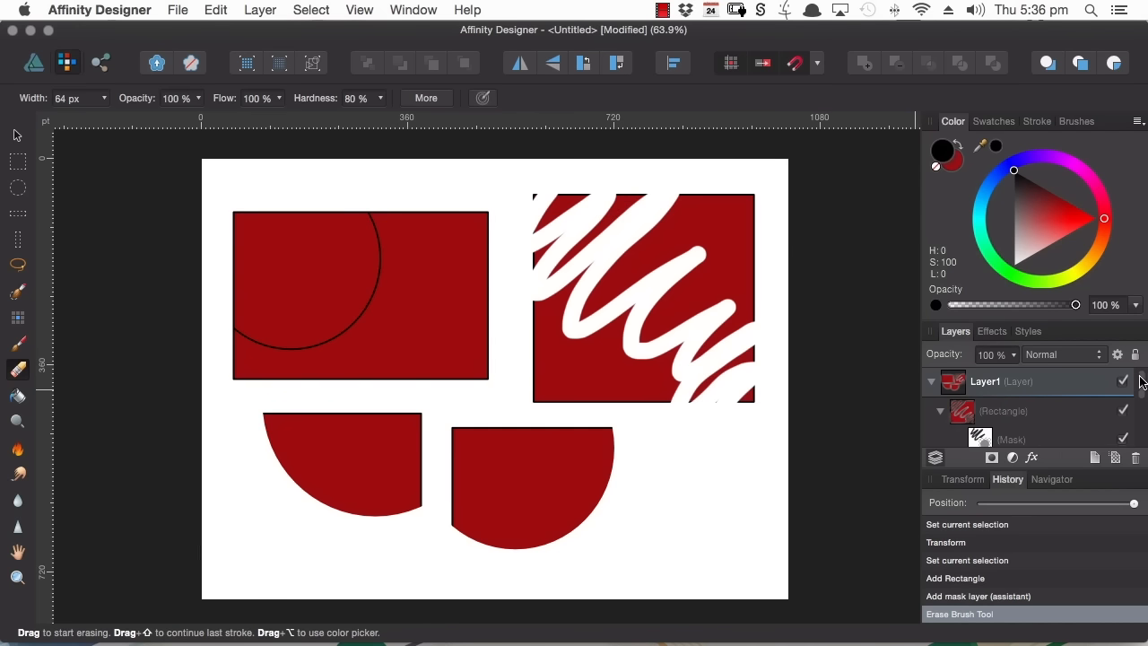
pyautogui.scroll(-2, 1135, 386)
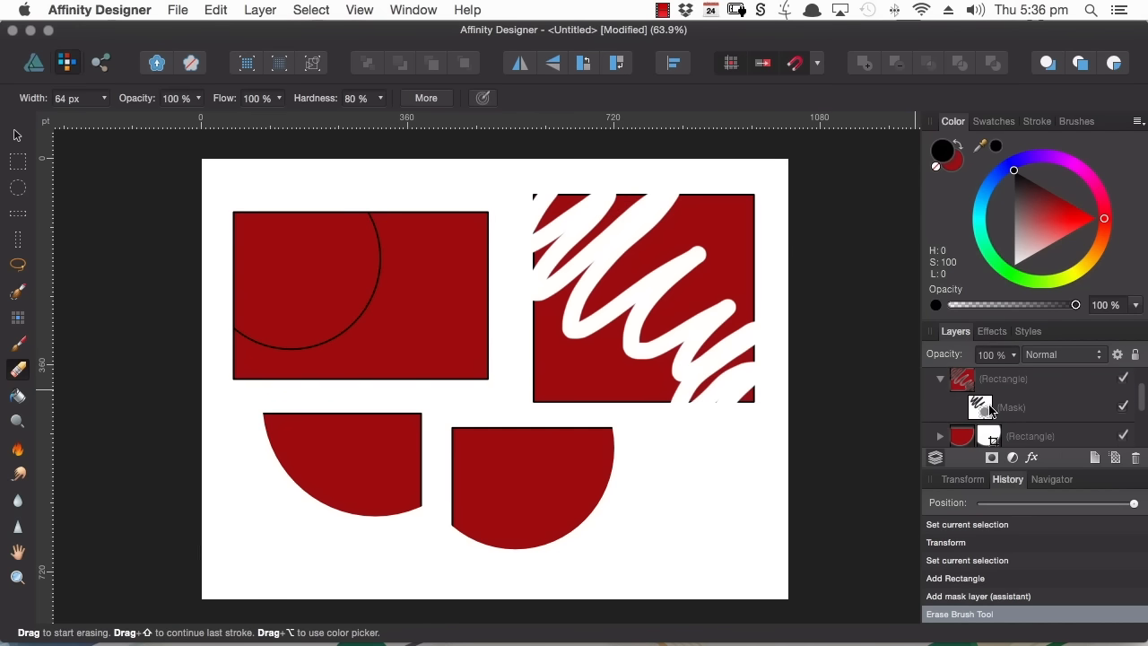
pyautogui.click(1124, 408)
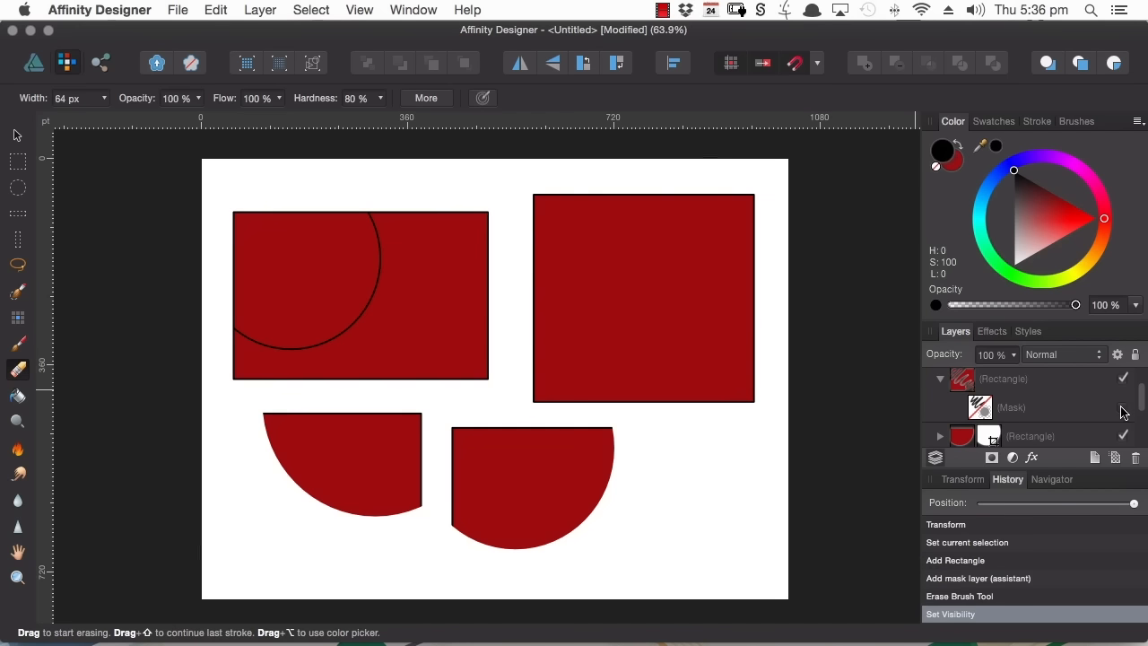
pyautogui.click(1125, 409)
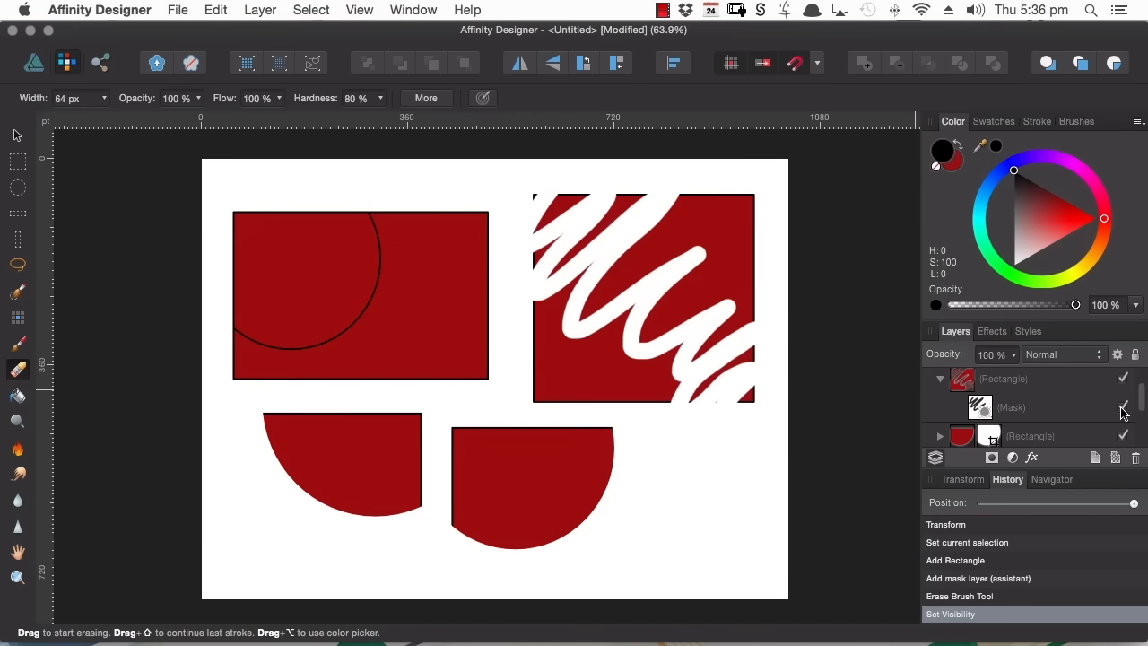
# Step: Erase the rectangle's upper-left corner on its mask, and paint black along the upper edge to hide more of it
pyautogui.click(980, 408)
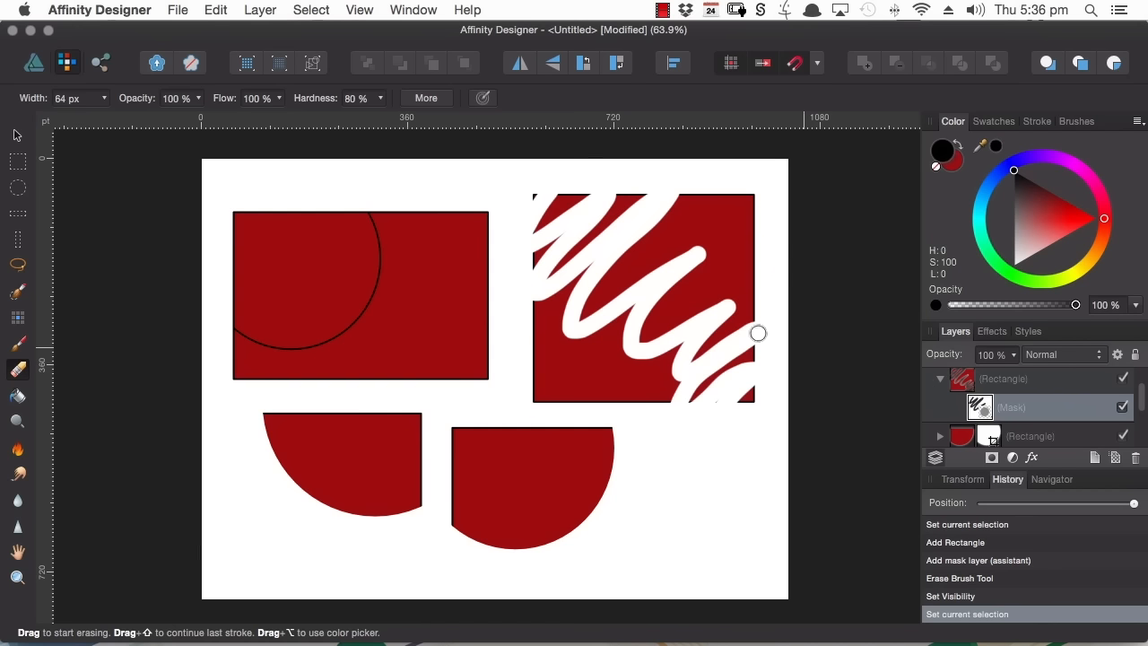
pyautogui.moveTo(655, 190)
pyautogui.mouseDown()
pyautogui.moveTo(610, 223)
pyautogui.moveTo(615, 200)
pyautogui.moveTo(517, 271)
pyautogui.moveTo(537, 230)
pyautogui.moveTo(528, 195)
pyautogui.moveTo(633, 192)
pyautogui.moveTo(608, 216)
pyautogui.mouseUp()
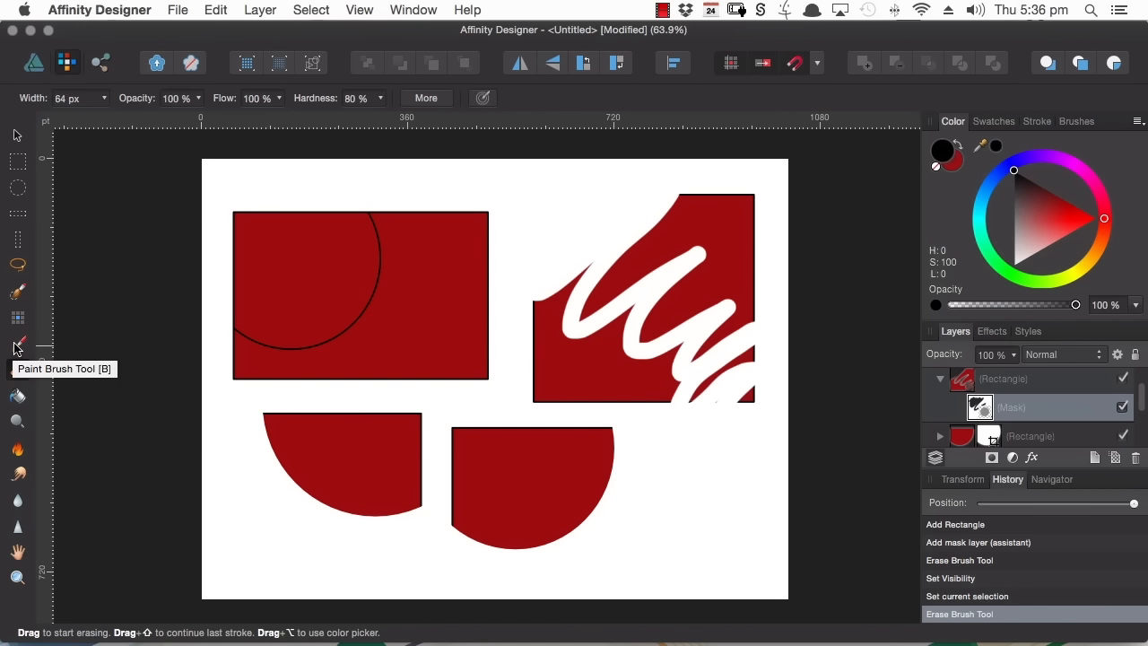
pyautogui.click(17, 345)
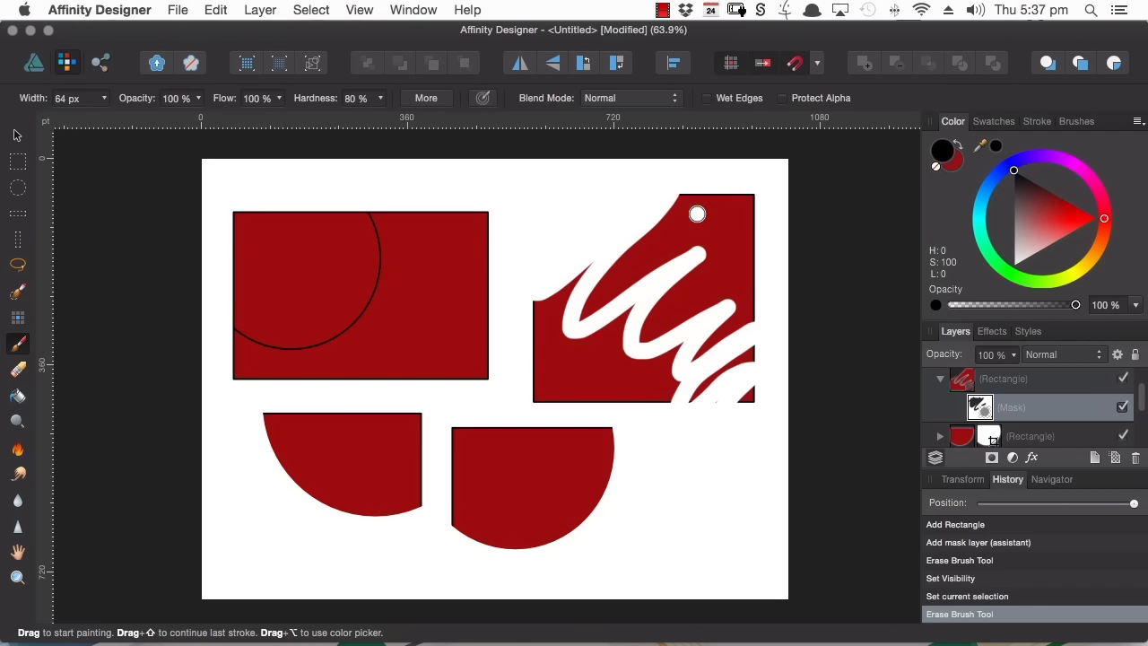
pyautogui.moveTo(714, 190)
pyautogui.mouseDown()
pyautogui.moveTo(668, 227)
pyautogui.moveTo(746, 205)
pyautogui.moveTo(711, 234)
pyautogui.moveTo(740, 193)
pyautogui.moveTo(694, 185)
pyautogui.mouseUp()
pyautogui.moveTo(689, 230)
pyautogui.mouseDown()
pyautogui.moveTo(756, 213)
pyautogui.moveTo(750, 222)
pyautogui.mouseUp()
# Step: Paint near-white (L 97) on the mask to restore much of the rectangle, and mid-grey (L 47) to make a patch semi-transparent
pyautogui.moveTo(1016, 185); pyautogui.dragTo(1013, 266)
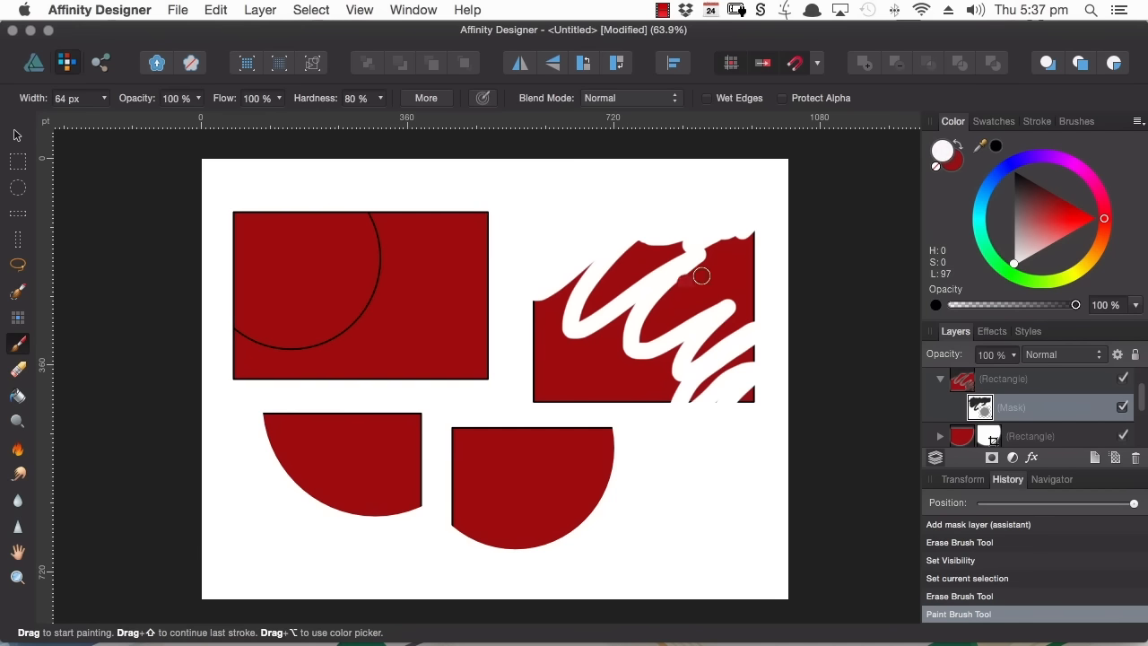
pyautogui.moveTo(739, 233)
pyautogui.mouseDown()
pyautogui.moveTo(665, 275)
pyautogui.moveTo(740, 221)
pyautogui.moveTo(618, 285)
pyautogui.moveTo(741, 201)
pyautogui.moveTo(568, 292)
pyautogui.moveTo(569, 269)
pyautogui.moveTo(650, 212)
pyautogui.moveTo(634, 263)
pyautogui.moveTo(701, 276)
pyautogui.moveTo(691, 291)
pyautogui.moveTo(738, 244)
pyautogui.moveTo(649, 367)
pyautogui.moveTo(680, 365)
pyautogui.moveTo(705, 395)
pyautogui.mouseUp()
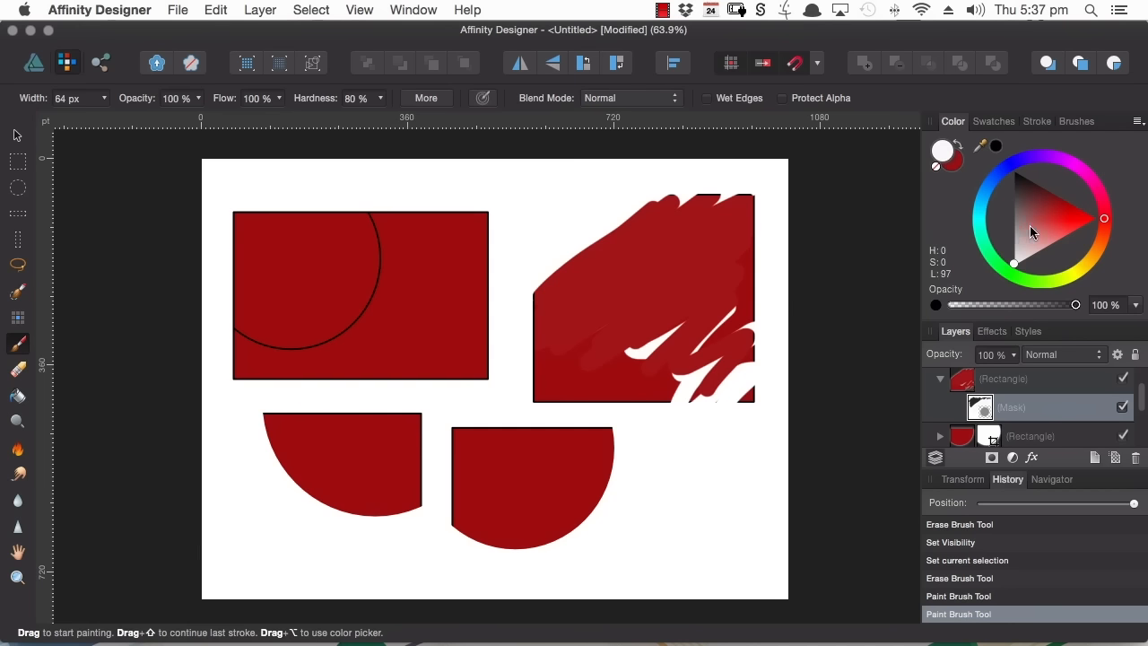
pyautogui.moveTo(1018, 227); pyautogui.dragTo(1013, 216)
pyautogui.moveTo(667, 239)
pyautogui.mouseDown()
pyautogui.moveTo(639, 264)
pyautogui.moveTo(699, 253)
pyautogui.moveTo(689, 279)
pyautogui.moveTo(657, 268)
pyautogui.moveTo(651, 240)
pyautogui.moveTo(622, 239)
pyautogui.moveTo(616, 257)
pyautogui.moveTo(682, 262)
pyautogui.moveTo(669, 272)
pyautogui.mouseUp()
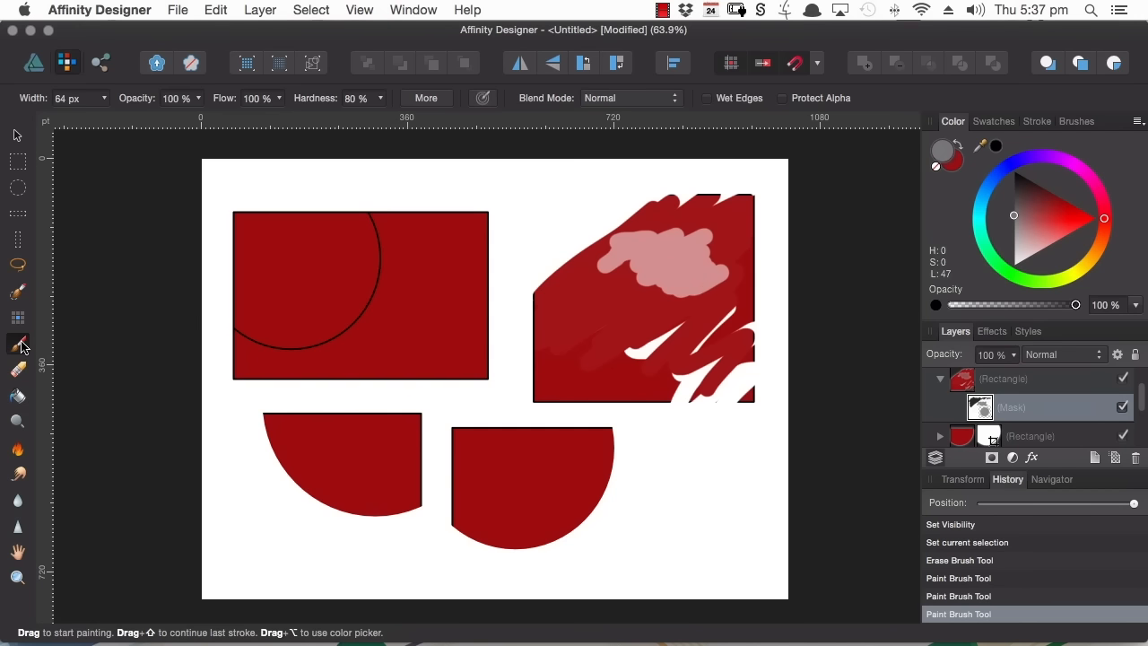
# Step: Paint textured grey strokes across the rectangle's mask with the bristly 64 px brush from the Painting set
pyautogui.click(1069, 124)
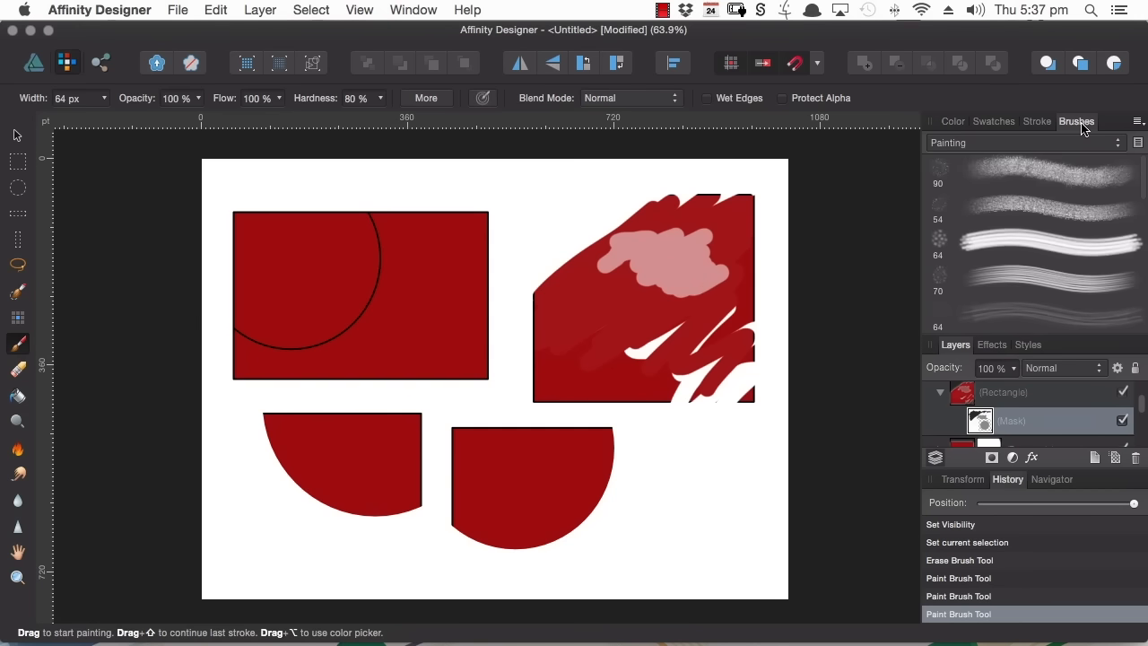
pyautogui.click(1033, 244)
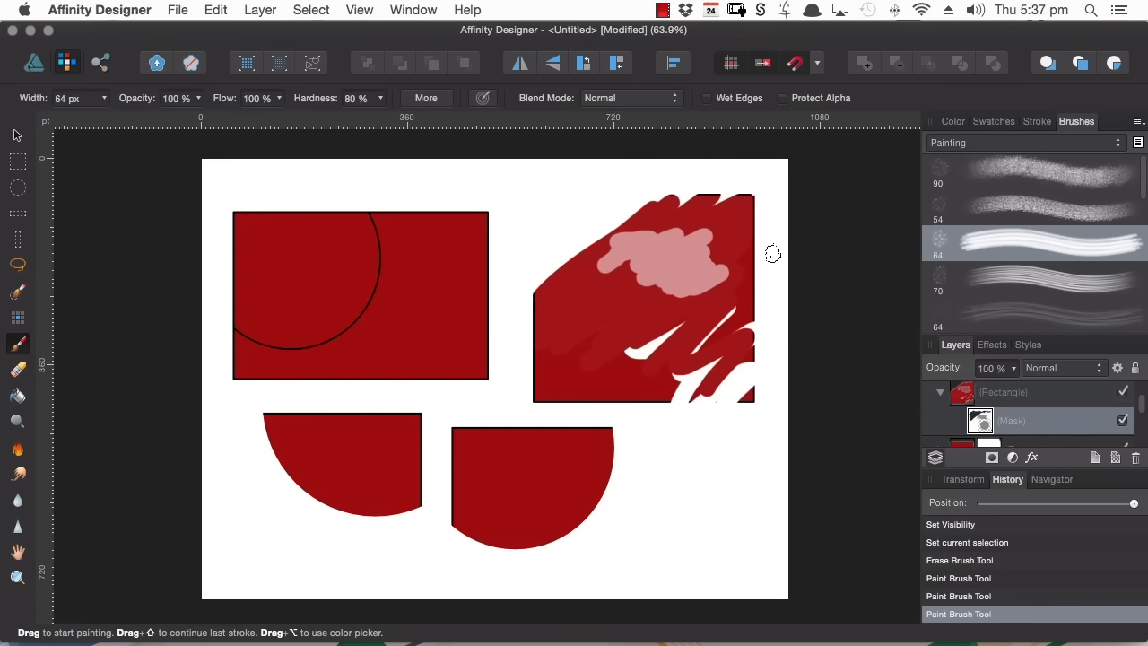
pyautogui.moveTo(581, 307)
pyautogui.mouseDown()
pyautogui.moveTo(587, 251)
pyautogui.moveTo(534, 265)
pyautogui.moveTo(536, 210)
pyautogui.moveTo(578, 227)
pyautogui.moveTo(581, 190)
pyautogui.moveTo(599, 178)
pyautogui.moveTo(616, 197)
pyautogui.moveTo(640, 193)
pyautogui.moveTo(658, 225)
pyautogui.moveTo(564, 200)
pyautogui.moveTo(600, 257)
pyautogui.moveTo(678, 232)
pyautogui.moveTo(726, 244)
pyautogui.moveTo(741, 192)
pyautogui.moveTo(740, 240)
pyautogui.moveTo(701, 370)
pyautogui.moveTo(626, 353)
pyautogui.mouseUp()
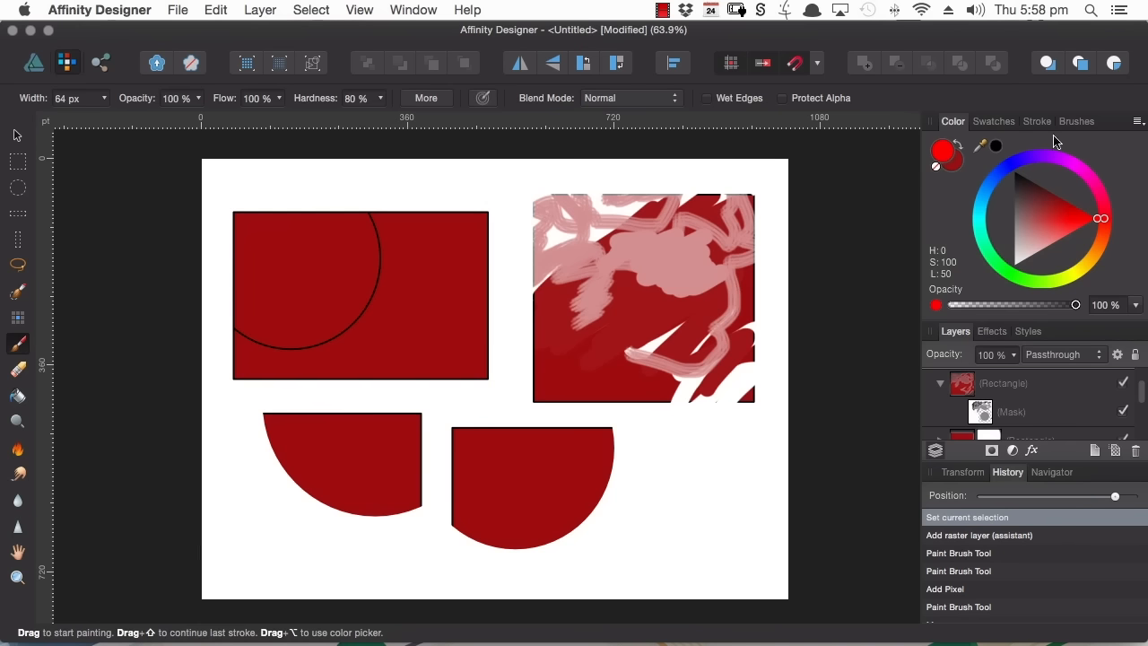
# Step: Paint a solid red blob in the page's lower-right area using the 16 px Basic brush enlarged to 184.9 px
pyautogui.click(1078, 121)
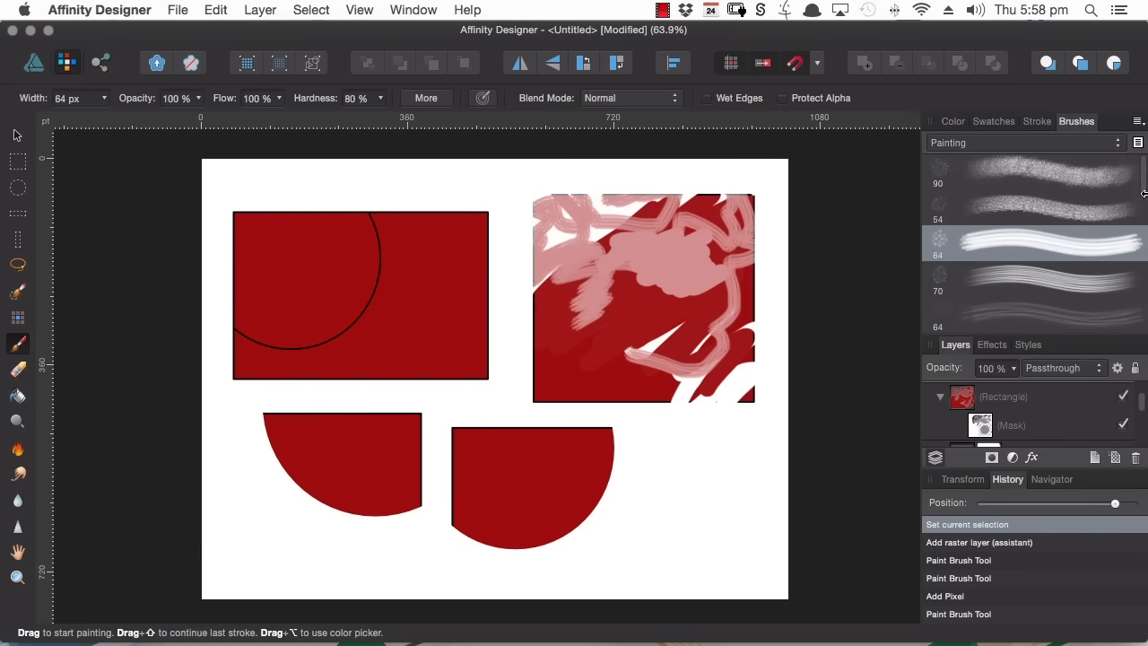
pyautogui.click(1053, 143)
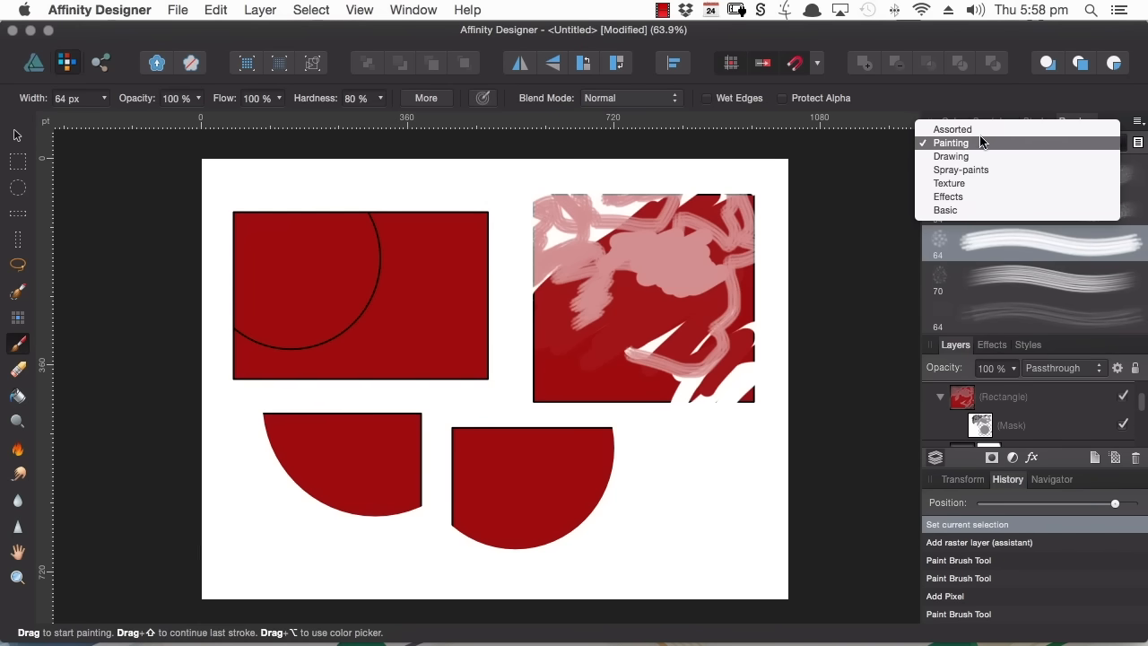
pyautogui.click(959, 210)
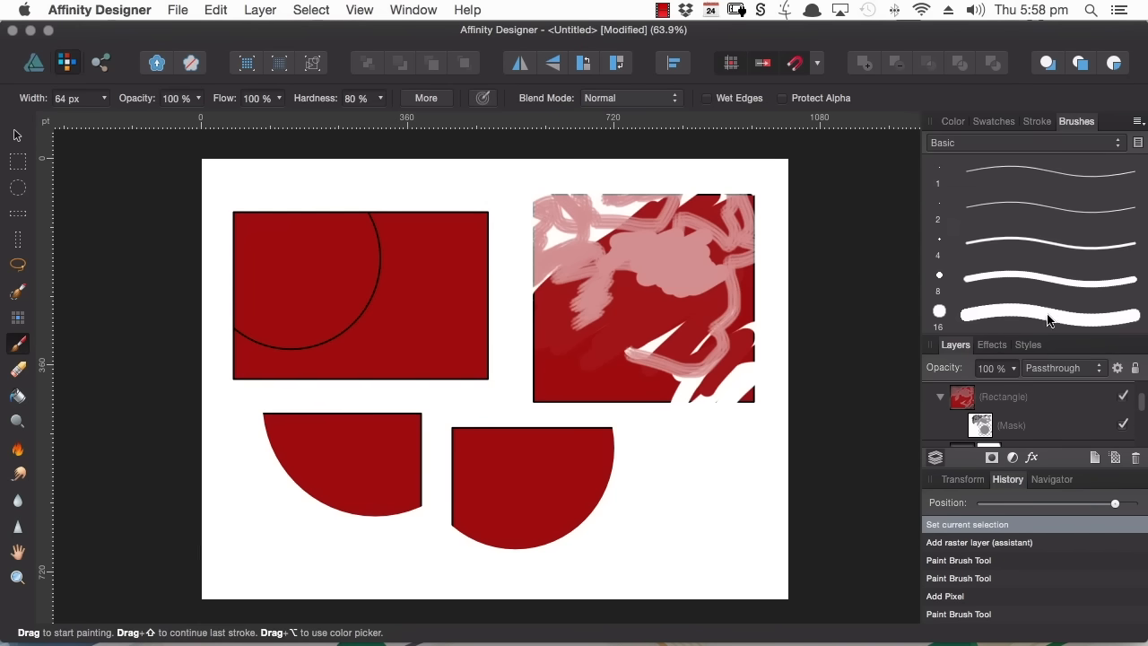
pyautogui.click(1018, 316)
pyautogui.press(']')
pyautogui.press(']')
pyautogui.press(']')
pyautogui.press(']')
pyautogui.press(']')
pyautogui.press(']')
pyautogui.press(']')
pyautogui.press(']')
pyautogui.press(']')
pyautogui.press(']')
pyautogui.press(']')
pyautogui.press(']')
pyautogui.press(']')
pyautogui.press(']')
pyautogui.press(']')
pyautogui.press(']')
pyautogui.press(']')
pyautogui.press(']')
pyautogui.press(']')
pyautogui.press('[')
pyautogui.press('[')
pyautogui.press('[')
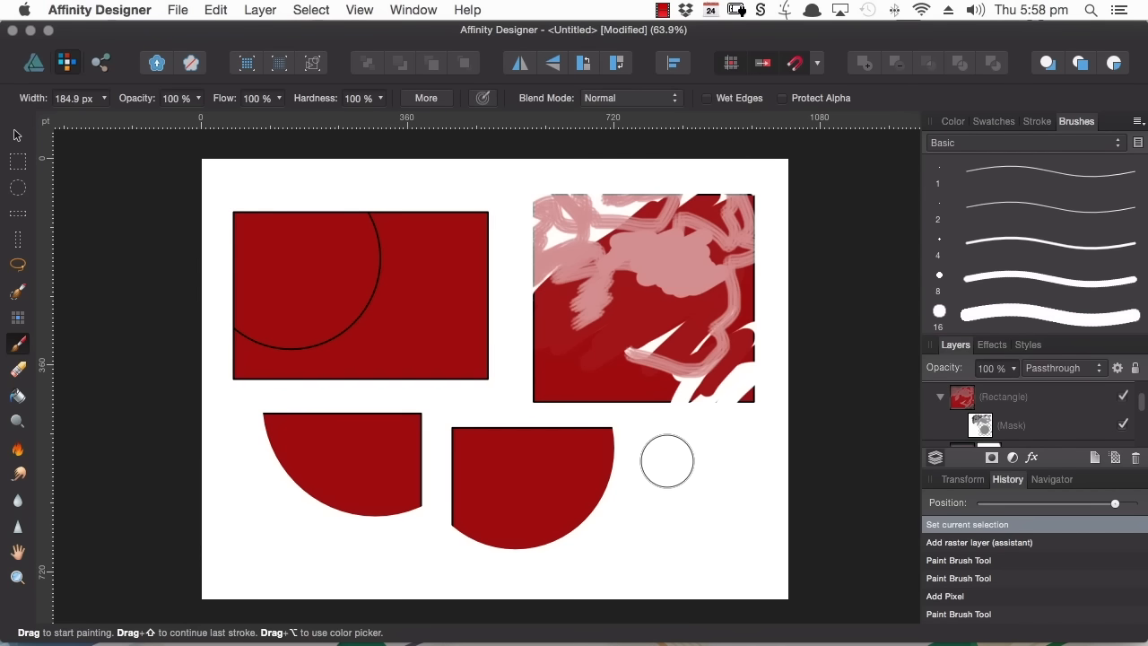
pyautogui.moveTo(663, 446)
pyautogui.mouseDown()
pyautogui.moveTo(661, 460)
pyautogui.moveTo(722, 535)
pyautogui.moveTo(682, 507)
pyautogui.moveTo(643, 525)
pyautogui.moveTo(716, 481)
pyautogui.moveTo(720, 456)
pyautogui.moveTo(692, 451)
pyautogui.moveTo(704, 513)
pyautogui.moveTo(704, 495)
pyautogui.mouseUp()
# Step: Paint black strokes over the red blob on a new pixel layer, and nest that layer inside the red one to clip it
pyautogui.click(952, 122)
pyautogui.moveTo(1038, 212); pyautogui.dragTo(1011, 168)
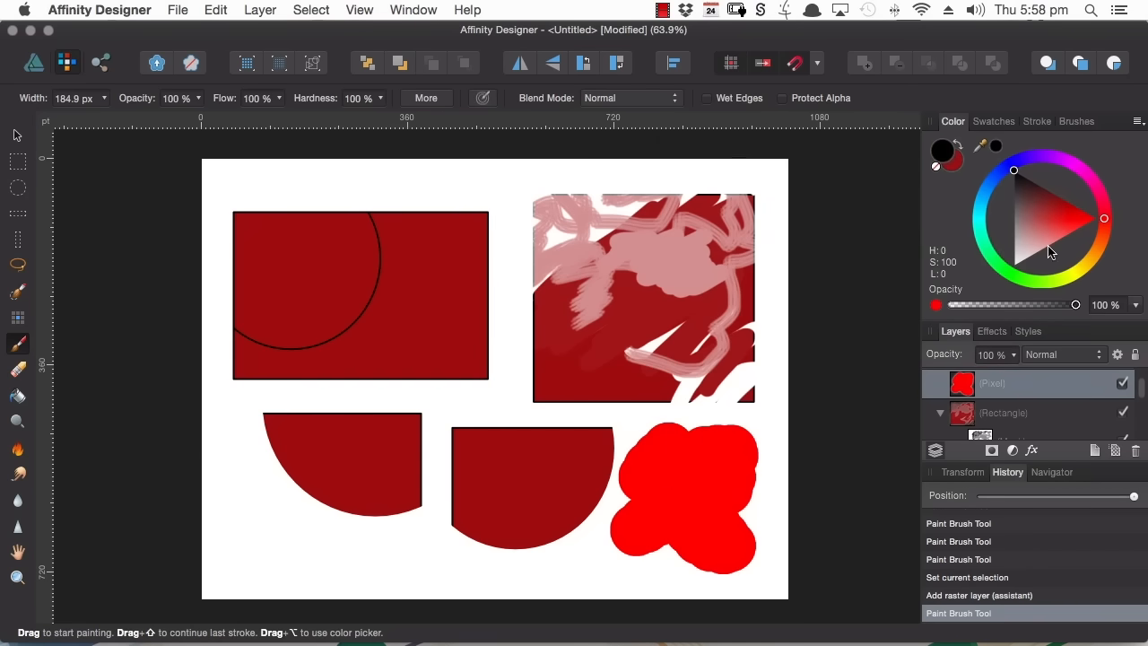
pyautogui.click(1114, 451)
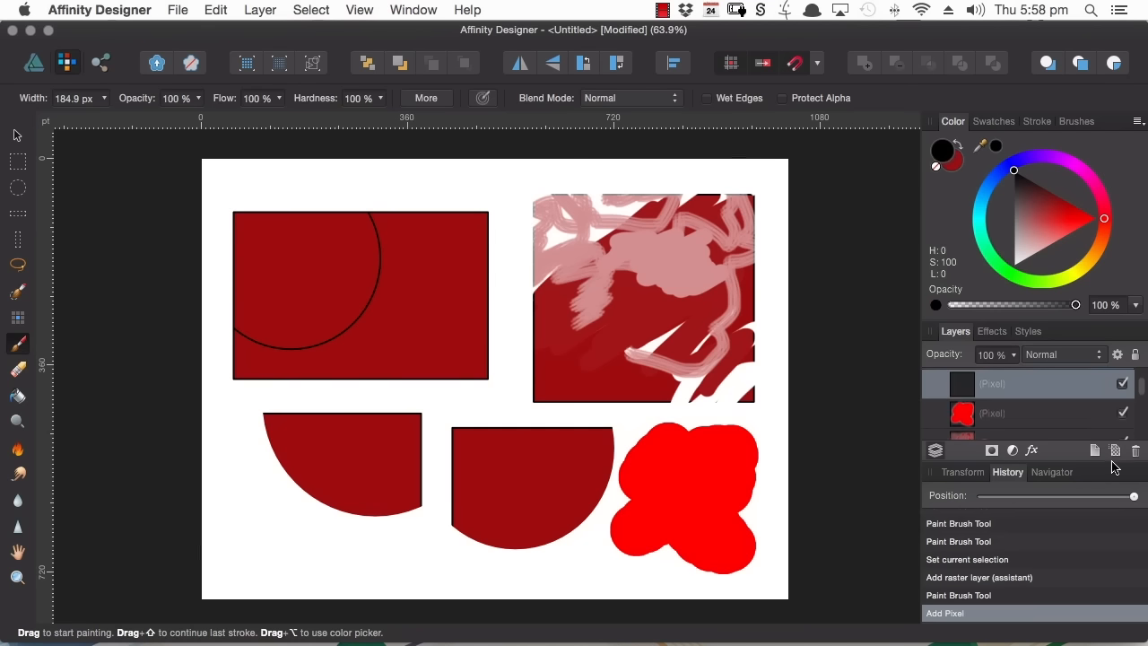
pyautogui.moveTo(742, 423)
pyautogui.mouseDown()
pyautogui.moveTo(659, 433)
pyautogui.moveTo(657, 459)
pyautogui.moveTo(725, 477)
pyautogui.moveTo(733, 506)
pyautogui.moveTo(698, 512)
pyautogui.moveTo(615, 564)
pyautogui.mouseUp()
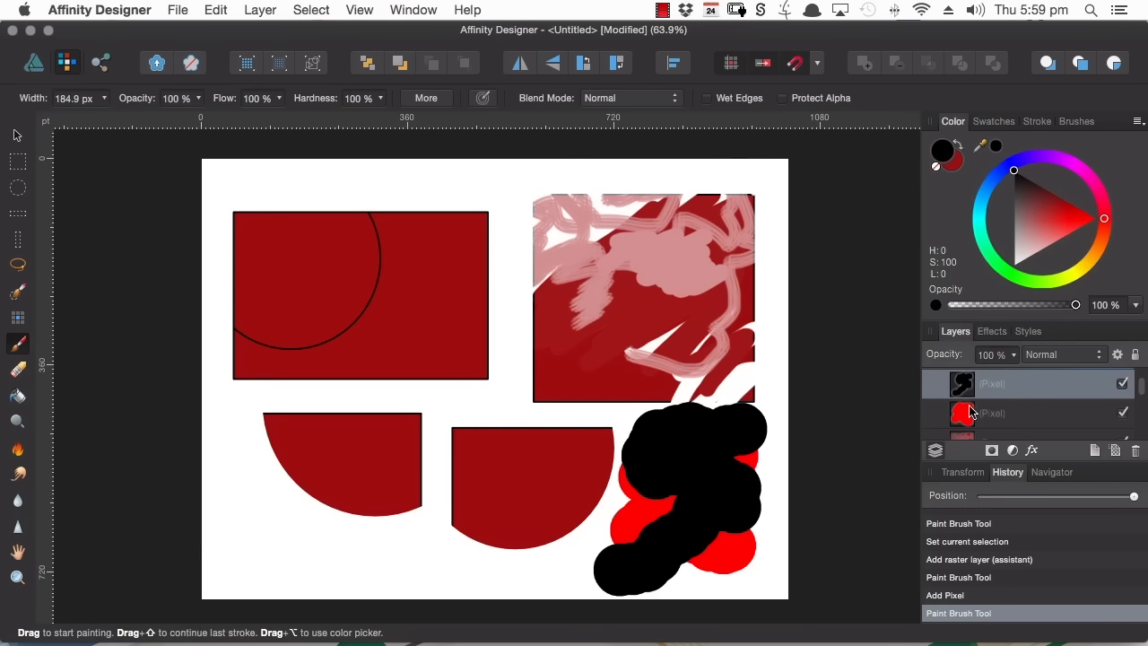
pyautogui.moveTo(975, 396); pyautogui.dragTo(977, 427)
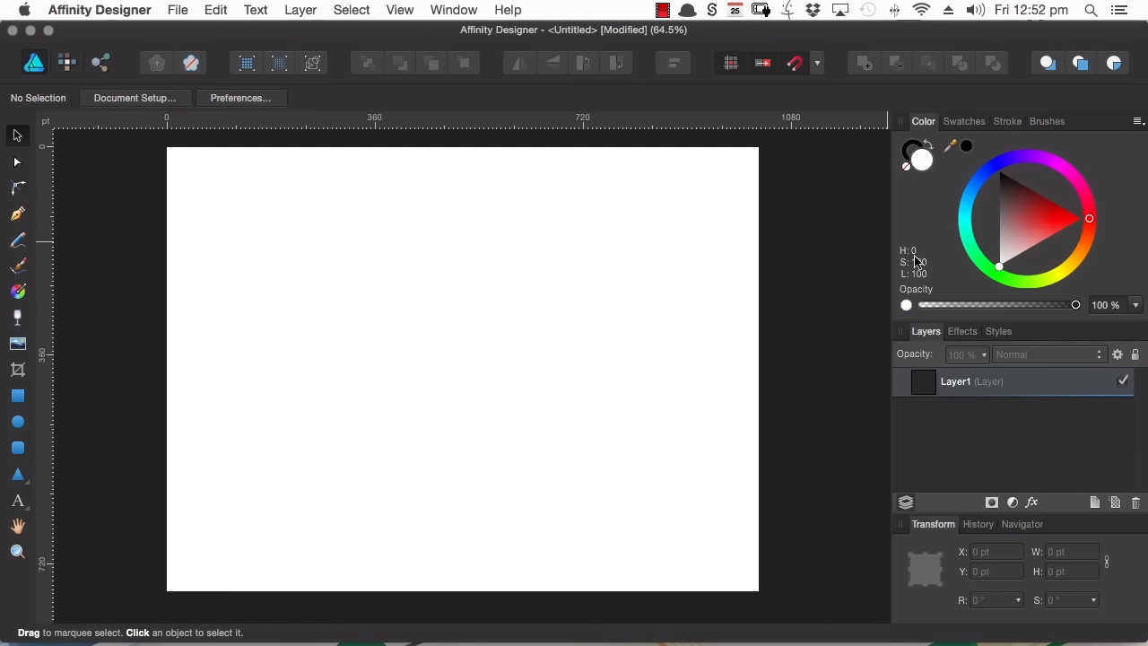
# Step: Float the Effects and Styles panels over the page, enlarging the Effects panel to list every effect
pyautogui.click(958, 333)
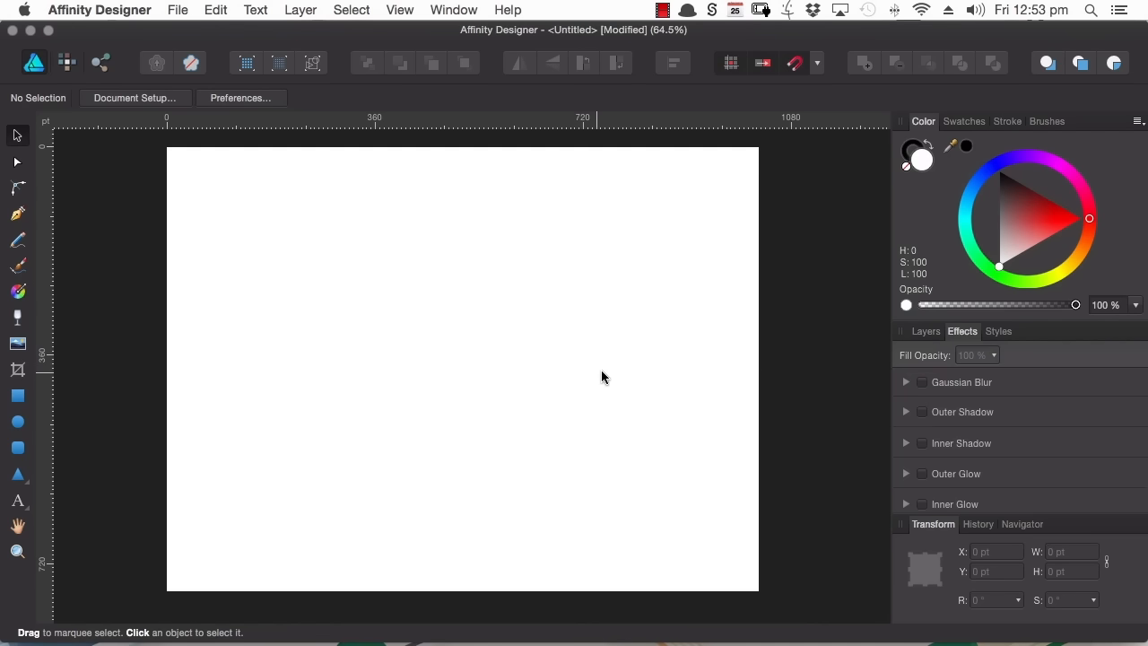
pyautogui.click(1006, 334)
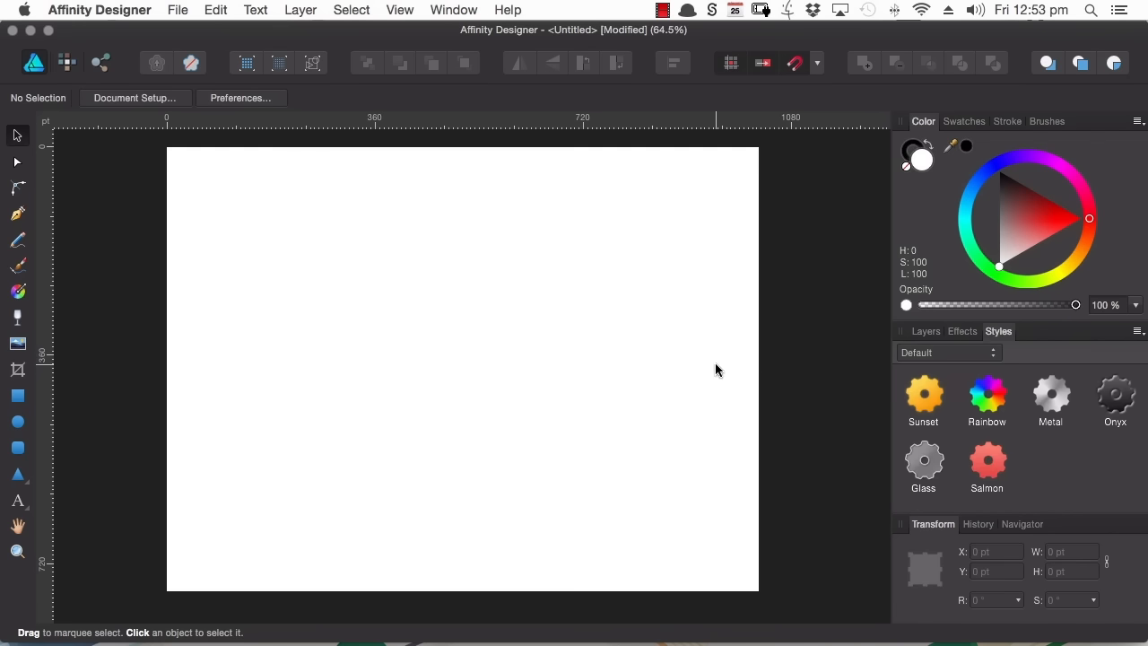
pyautogui.click(963, 331)
pyautogui.moveTo(966, 331); pyautogui.dragTo(623, 183)
pyautogui.moveTo(793, 364); pyautogui.dragTo(781, 539)
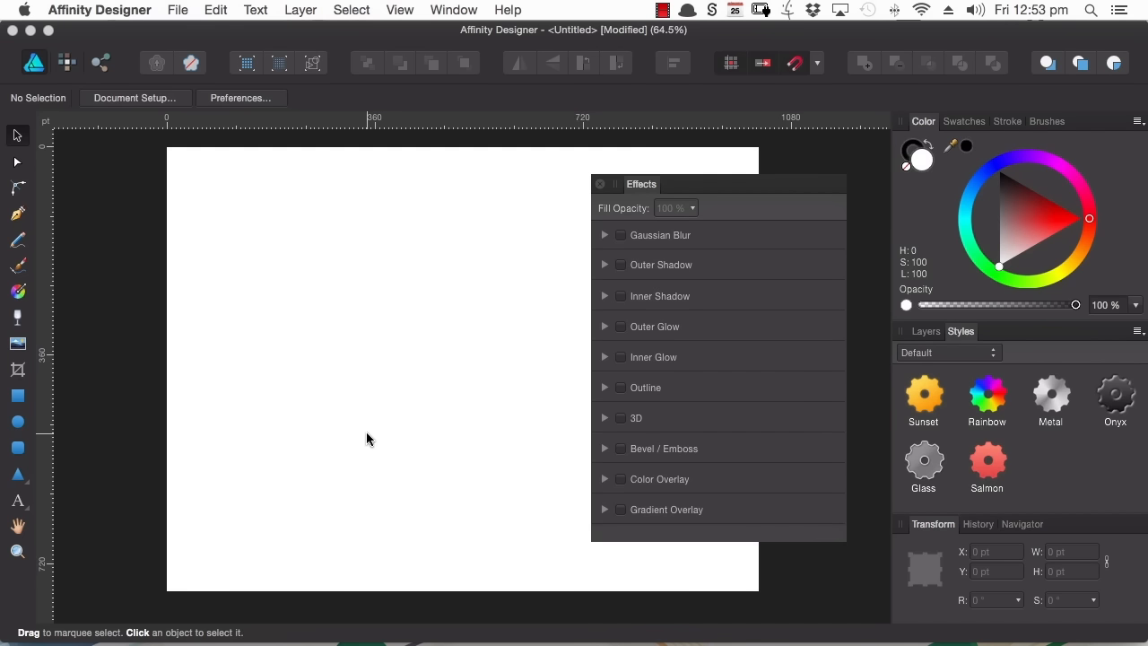
pyautogui.moveTo(962, 333); pyautogui.dragTo(329, 205)
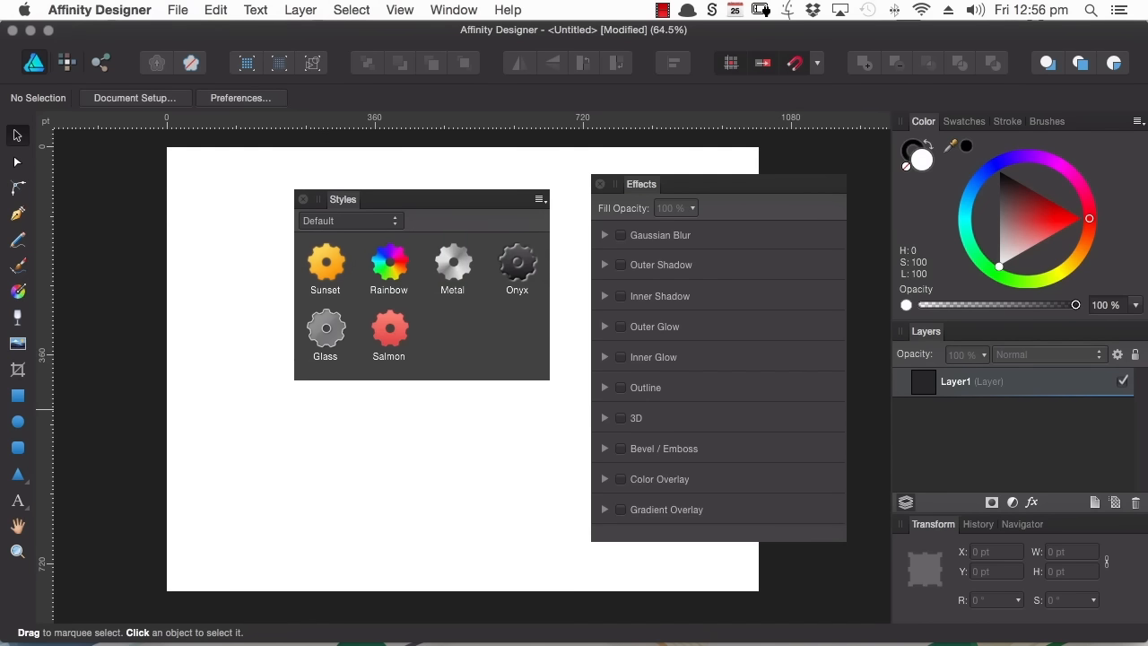
# Step: Reset the studio panels to their default layout
pyautogui.click(411, 11)
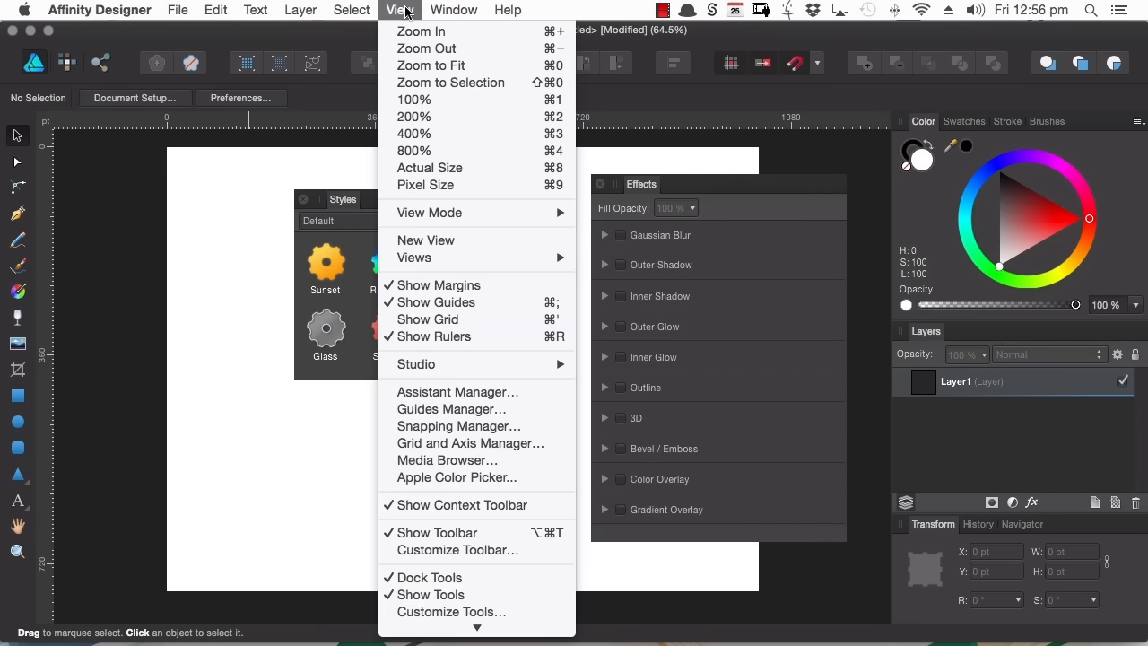
pyautogui.moveTo(448, 367)
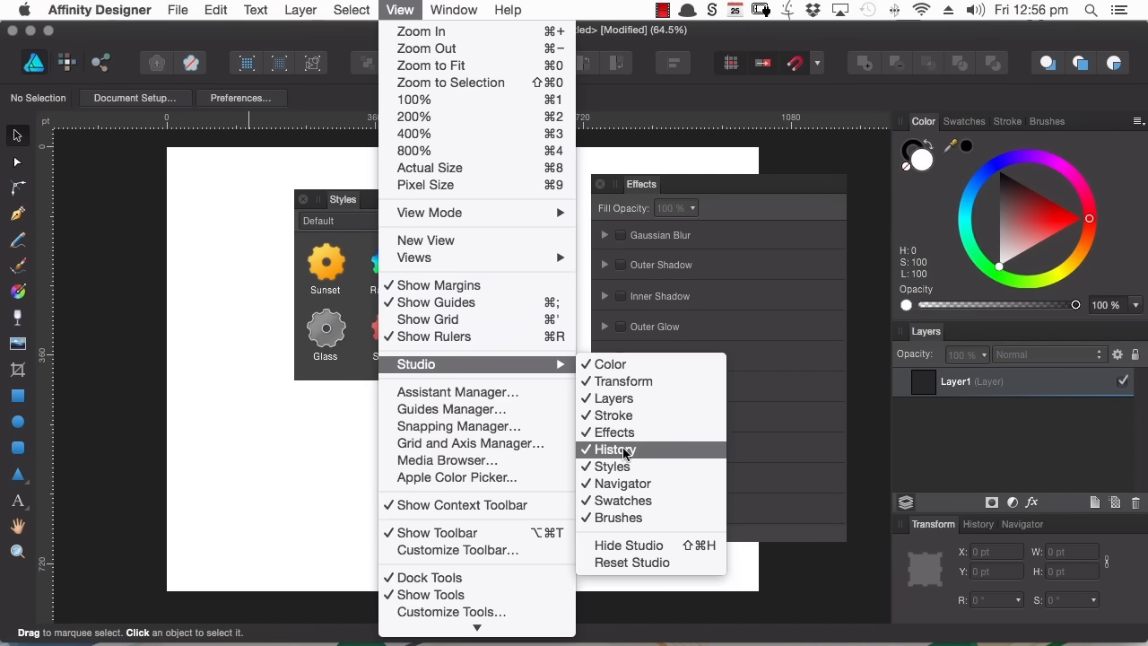
pyautogui.click(639, 563)
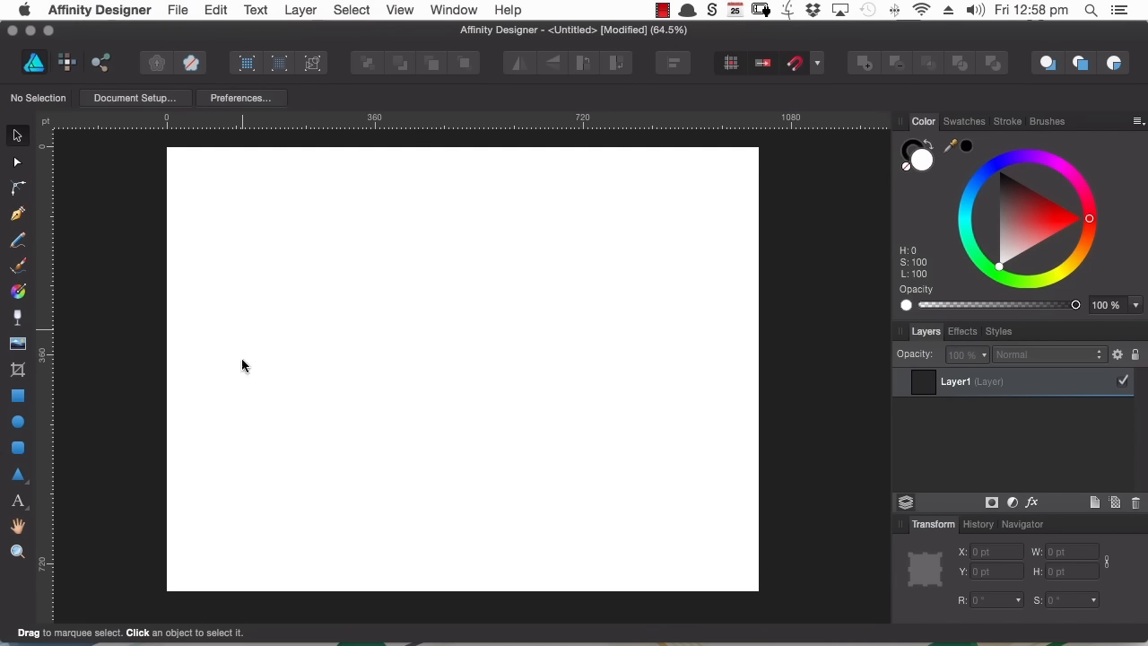
# Step: Draw a rectangle about 462.5 × 385 pt in the page's upper-left area and fill it with noisy brown (H 33, S 64, L 32)
pyautogui.click(17, 396)
pyautogui.moveTo(204, 184)
pyautogui.mouseDown()
pyautogui.moveTo(350, 365)
pyautogui.moveTo(472, 406)
pyautogui.mouseUp()
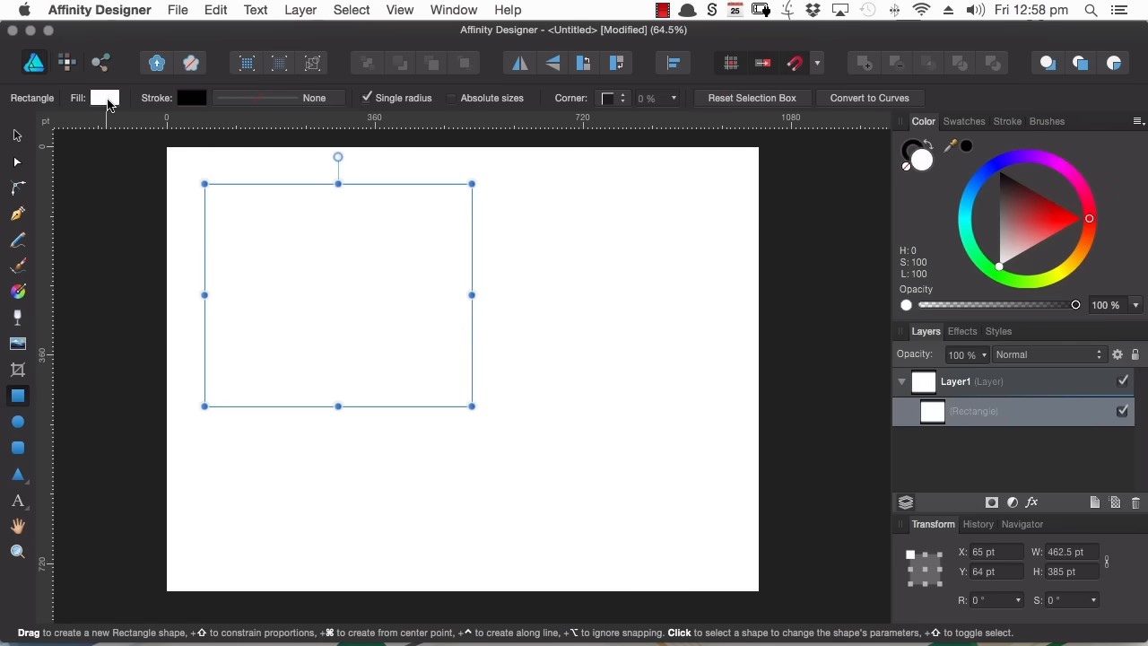
pyautogui.click(104, 98)
pyautogui.click(217, 267)
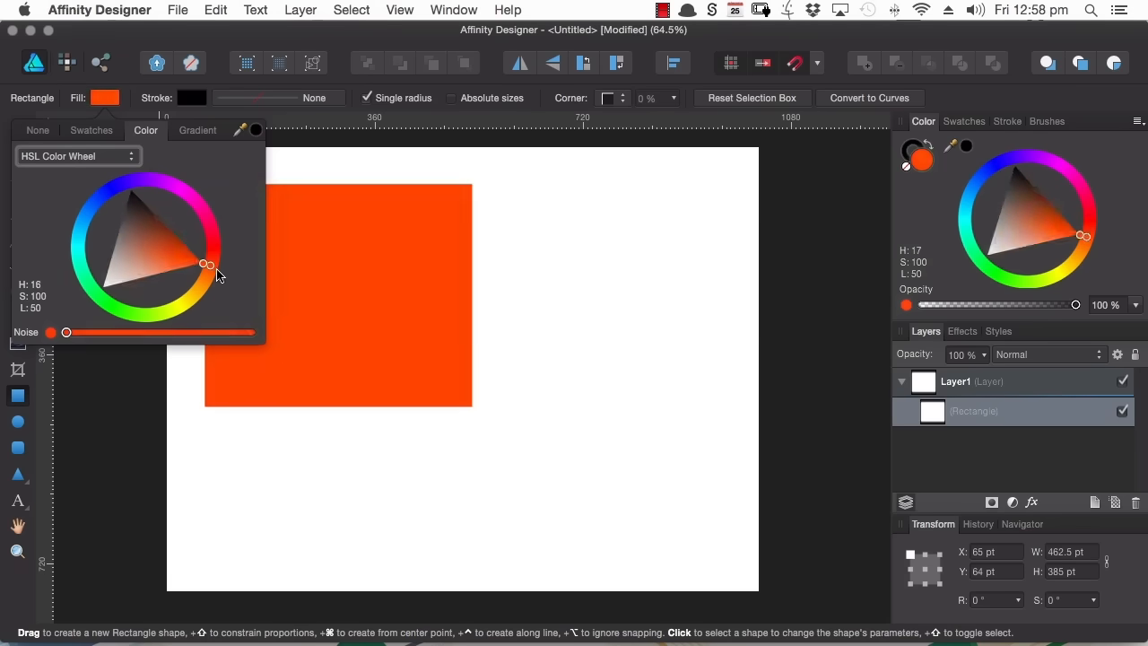
pyautogui.moveTo(217, 270); pyautogui.dragTo(199, 280)
pyautogui.moveTo(160, 239); pyautogui.dragTo(160, 234)
pyautogui.moveTo(65, 332)
pyautogui.mouseDown()
pyautogui.moveTo(148, 335)
pyautogui.moveTo(129, 336)
pyautogui.mouseUp()
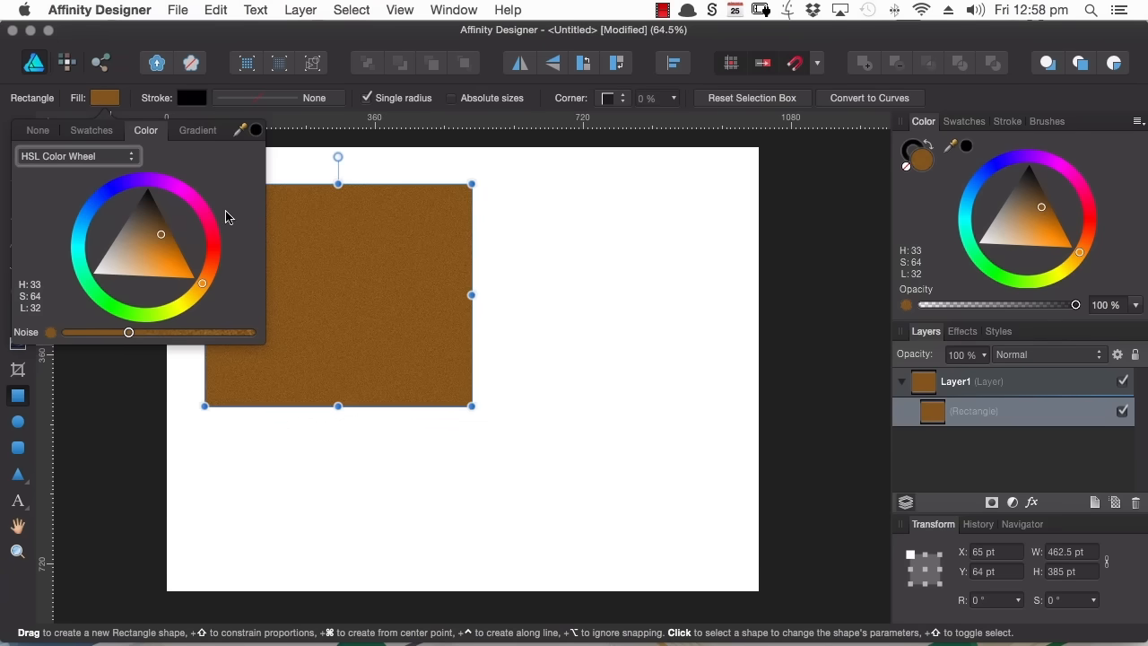
# Step: Give the rectangle a 7 pt dark brown stroke (H 26, S 95, L 18) with added noise, and deselect it
pyautogui.click(274, 102)
pyautogui.click(223, 162)
pyautogui.moveTo(223, 162); pyautogui.dragTo(249, 160)
pyautogui.click(191, 97)
pyautogui.moveTo(267, 254); pyautogui.dragTo(261, 277)
pyautogui.moveTo(225, 239); pyautogui.dragTo(213, 217)
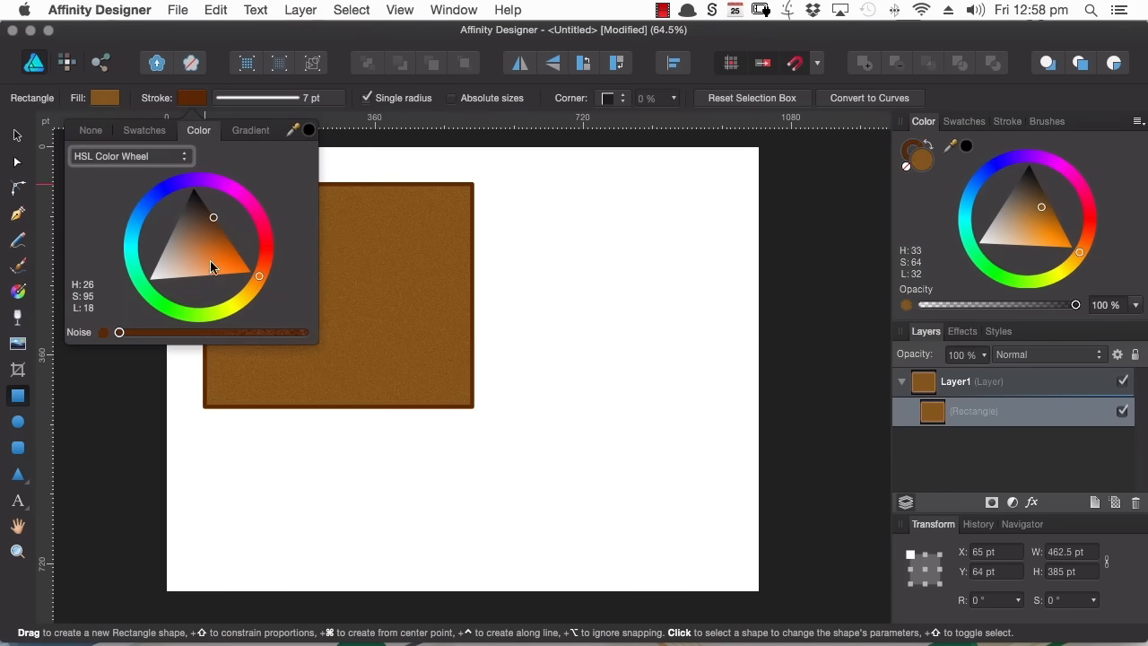
pyautogui.moveTo(120, 331); pyautogui.dragTo(196, 334)
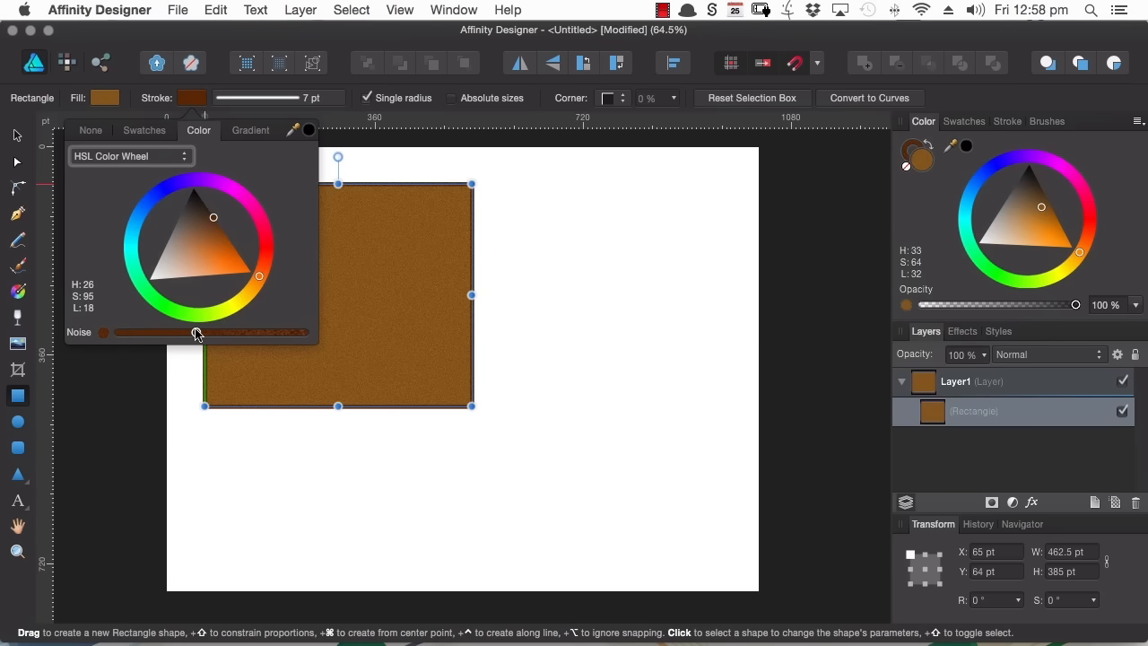
pyautogui.click(203, 117)
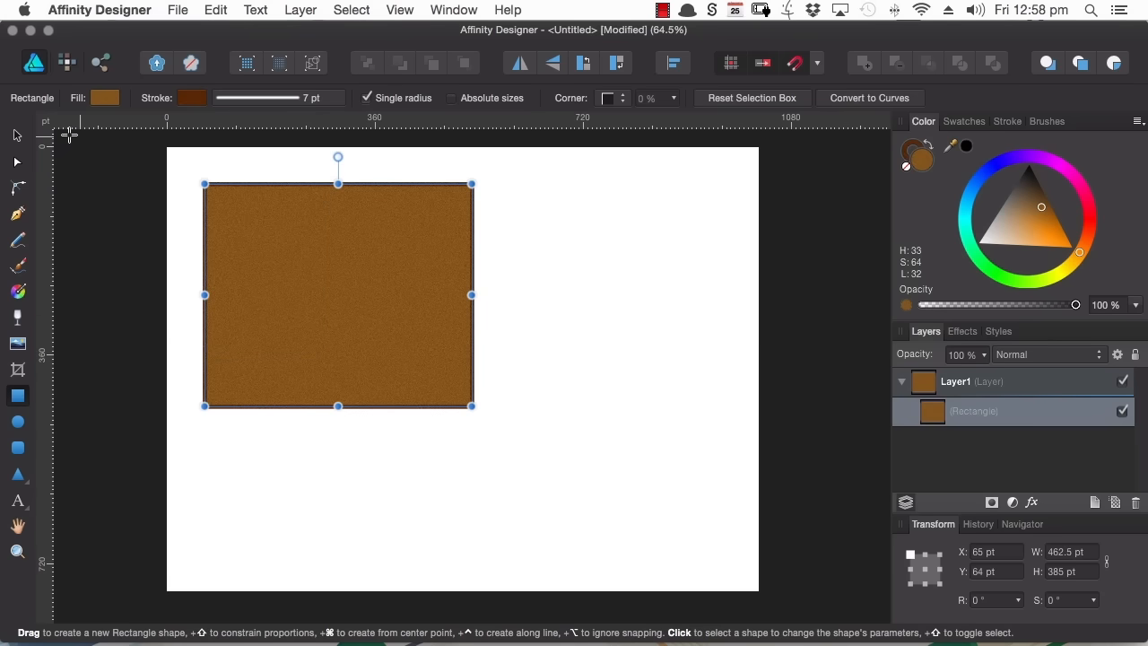
pyautogui.click(23, 137)
pyautogui.click(523, 220)
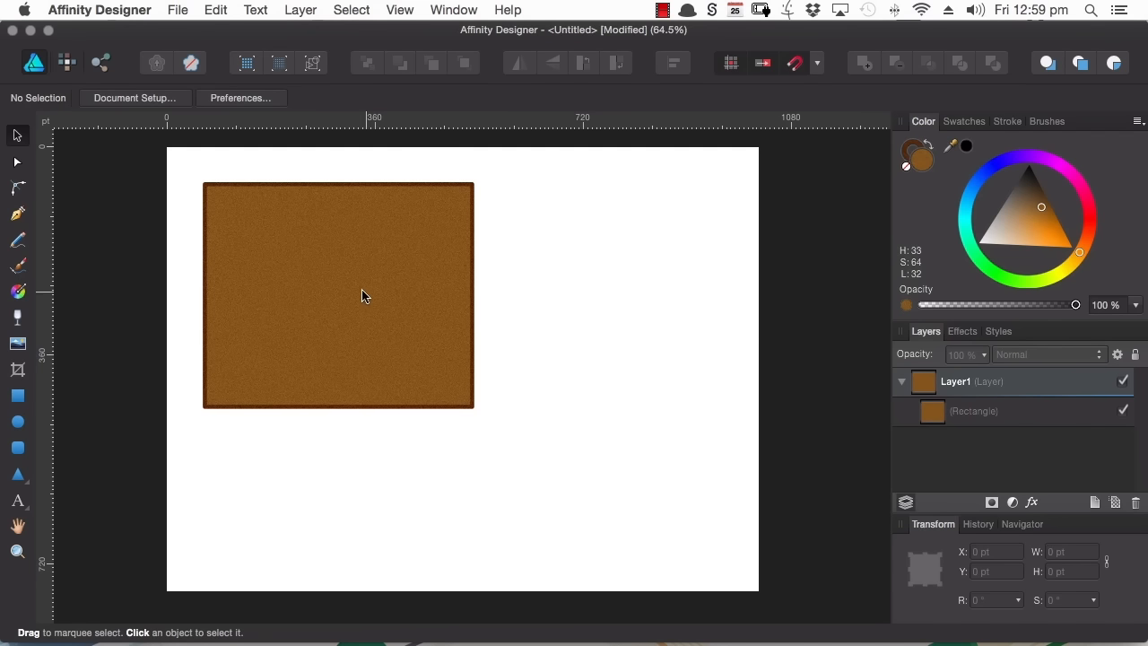
# Step: Select the brown rectangle and float an enlarged Effects panel beside it, listing all effects
pyautogui.click(326, 278)
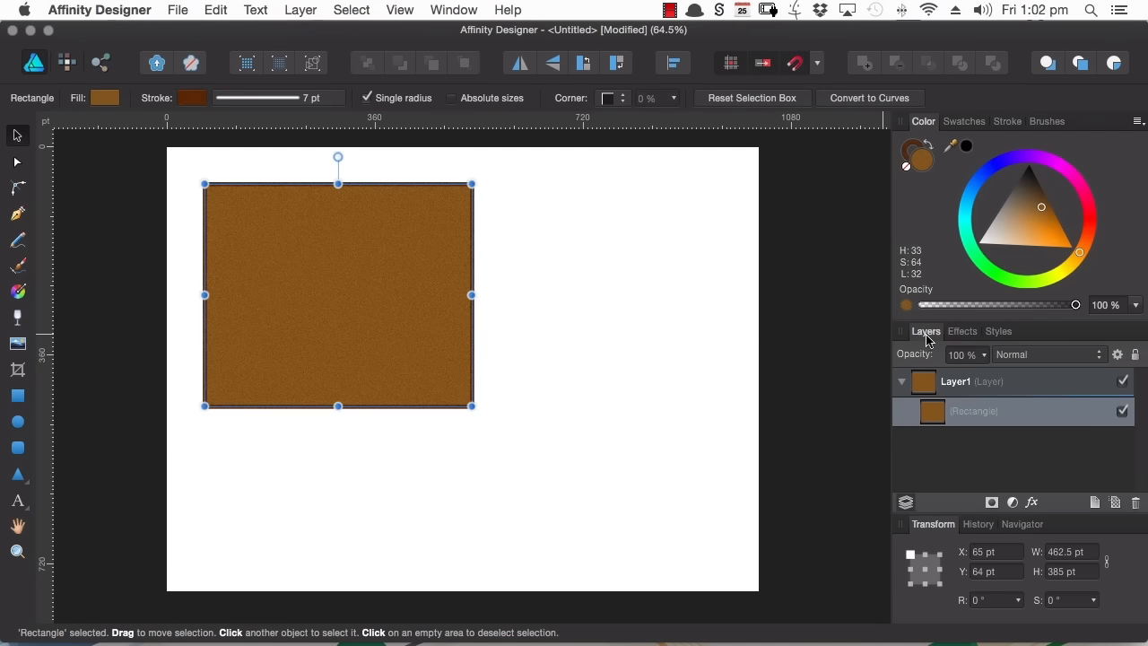
pyautogui.click(959, 334)
pyautogui.moveTo(954, 336); pyautogui.dragTo(661, 197)
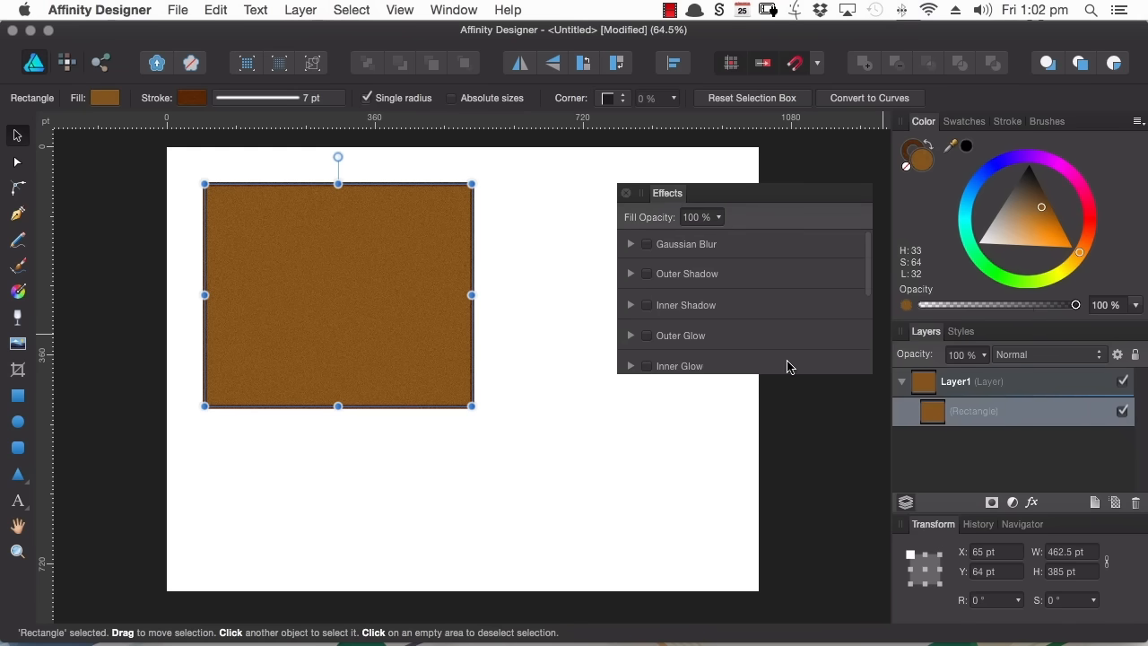
pyautogui.moveTo(793, 372); pyautogui.dragTo(787, 570)
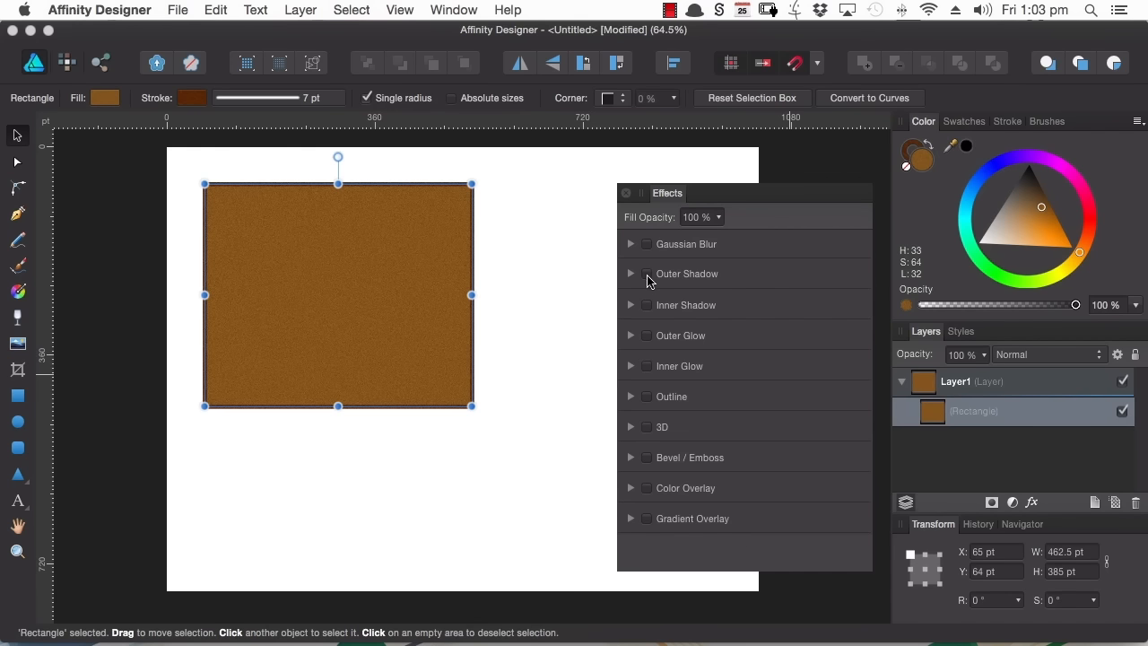
# Step: Add an outer shadow to the rectangle with 88% opacity, 13.5 px radius and 18 px offset, and dock the Effects panel again
pyautogui.click(646, 274)
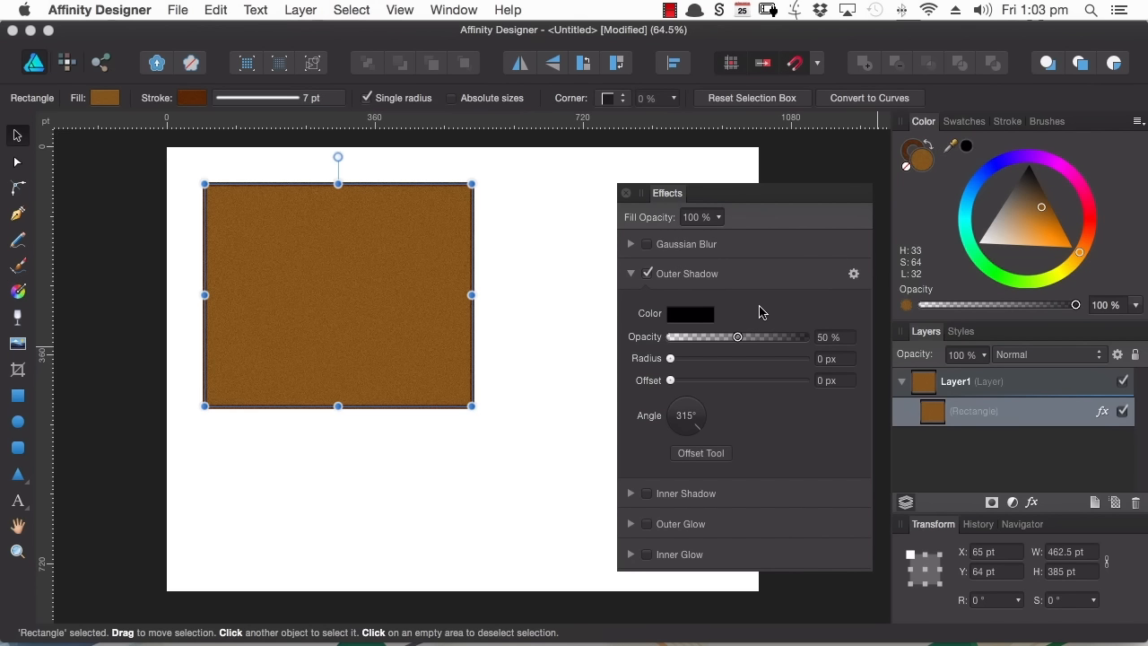
pyautogui.click(852, 277)
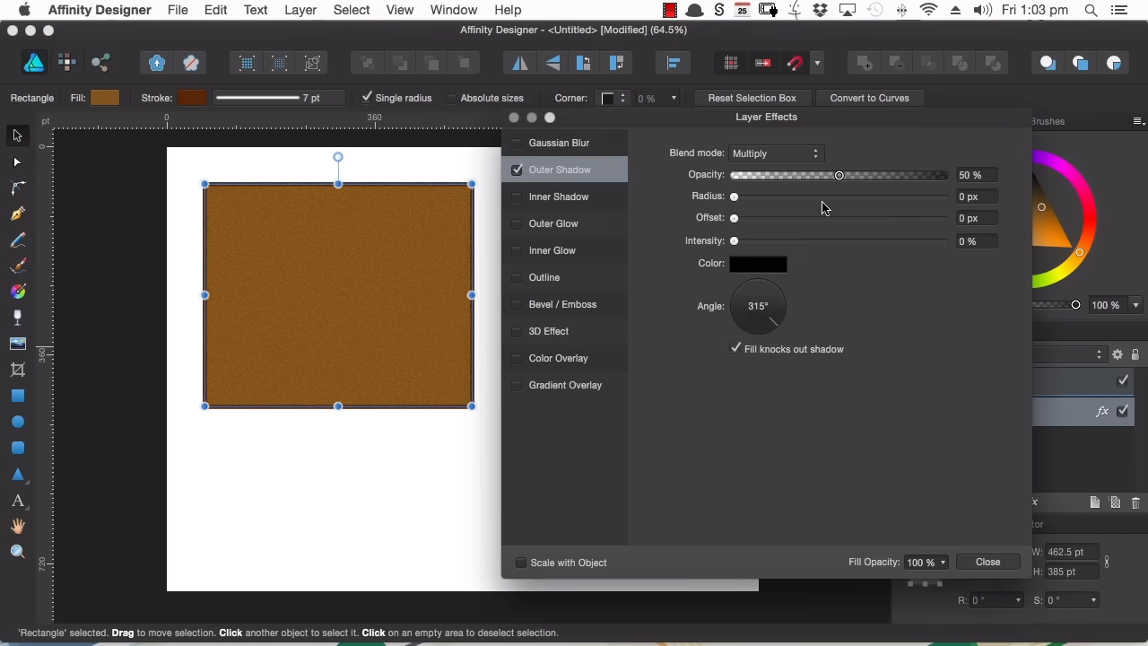
pyautogui.moveTo(848, 179); pyautogui.dragTo(919, 176)
pyautogui.moveTo(734, 196); pyautogui.dragTo(836, 201)
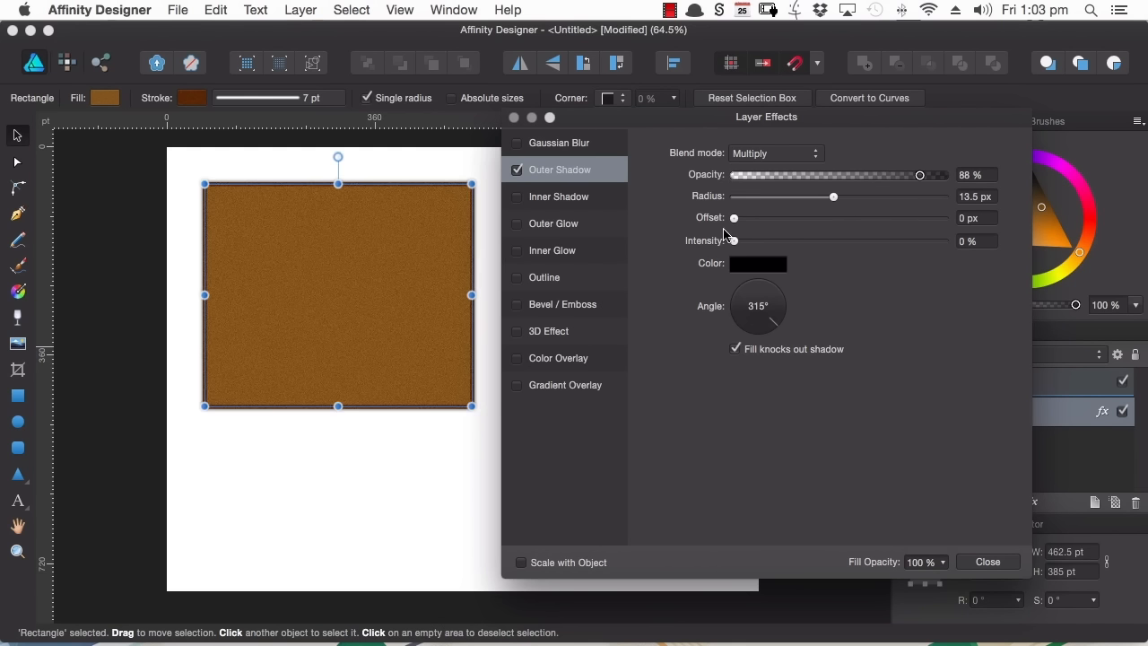
pyautogui.moveTo(735, 220); pyautogui.dragTo(851, 246)
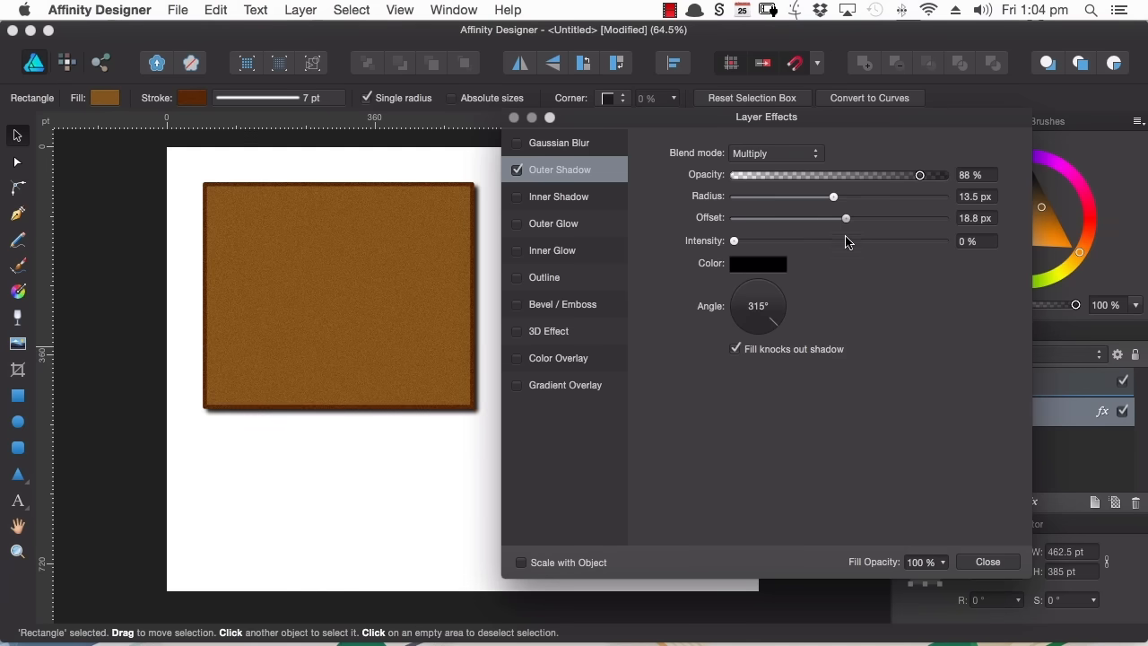
pyautogui.click(987, 561)
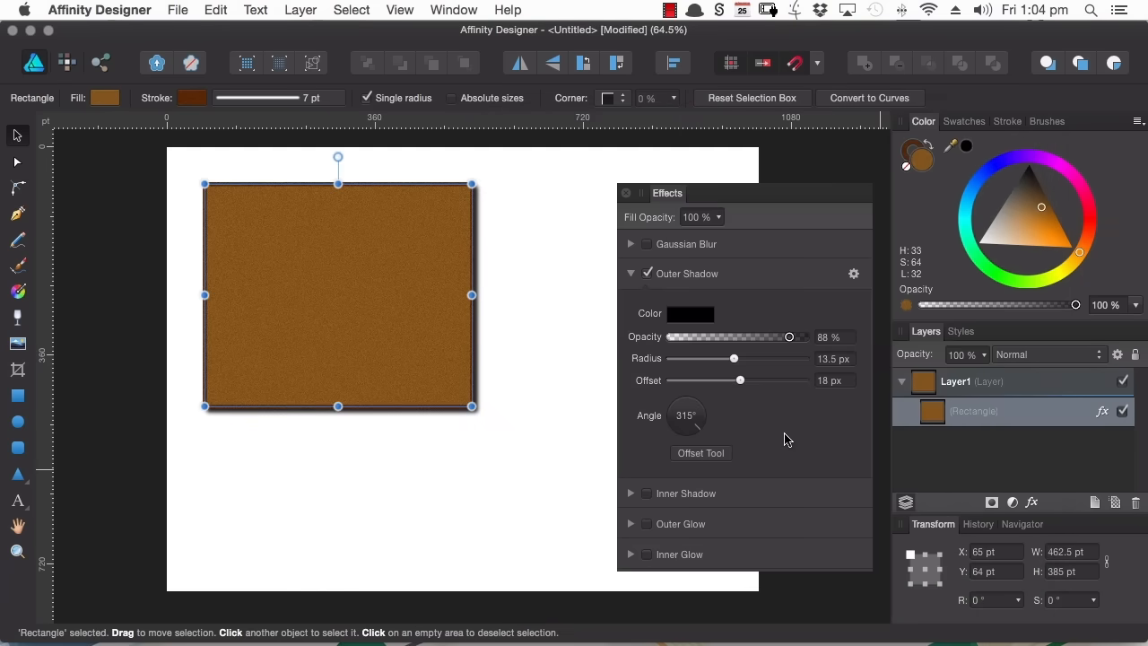
pyautogui.moveTo(665, 193); pyautogui.dragTo(975, 339)
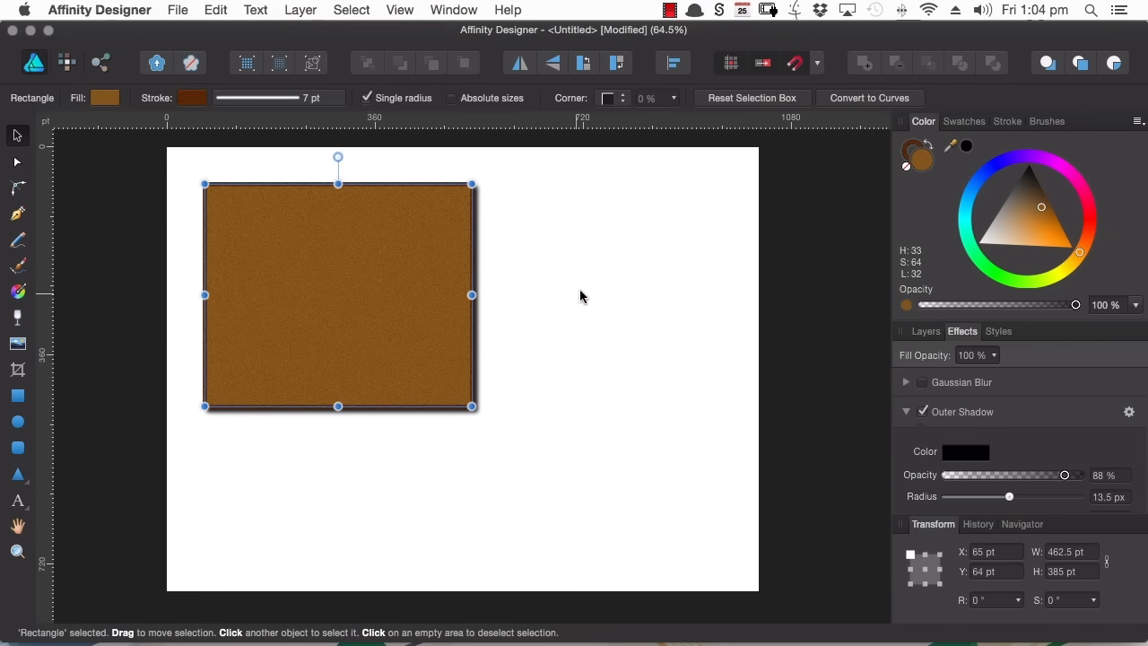
pyautogui.click(501, 441)
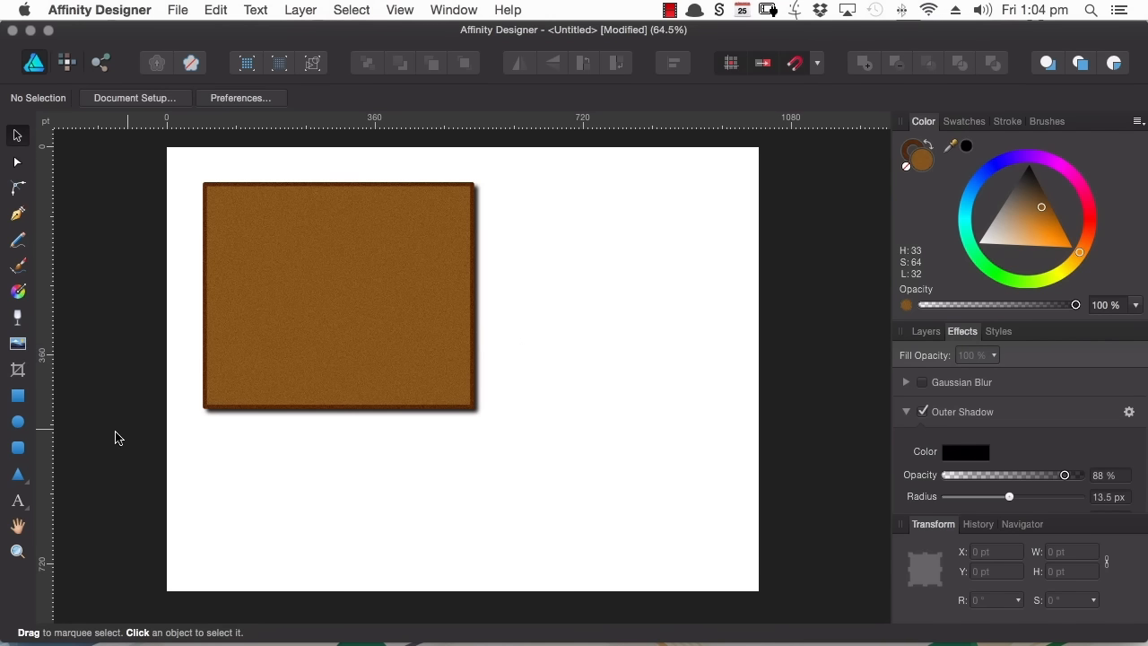
# Step: Draw a circle about 355 pt wide beside the rectangle and fill it with noise-free dark red (H 11, S 100, L 27)
pyautogui.click(17, 422)
pyautogui.moveTo(513, 266); pyautogui.dragTo(720, 472)
pyautogui.click(102, 98)
pyautogui.moveTo(153, 227); pyautogui.dragTo(216, 259)
pyautogui.click(220, 237)
pyautogui.moveTo(128, 333); pyautogui.dragTo(65, 333)
# Step: Make the circle's 7 pt stroke black (L 0) and deselect the circle
pyautogui.click(174, 102)
pyautogui.moveTo(183, 245)
pyautogui.mouseDown()
pyautogui.moveTo(191, 224)
pyautogui.moveTo(176, 175)
pyautogui.mouseUp()
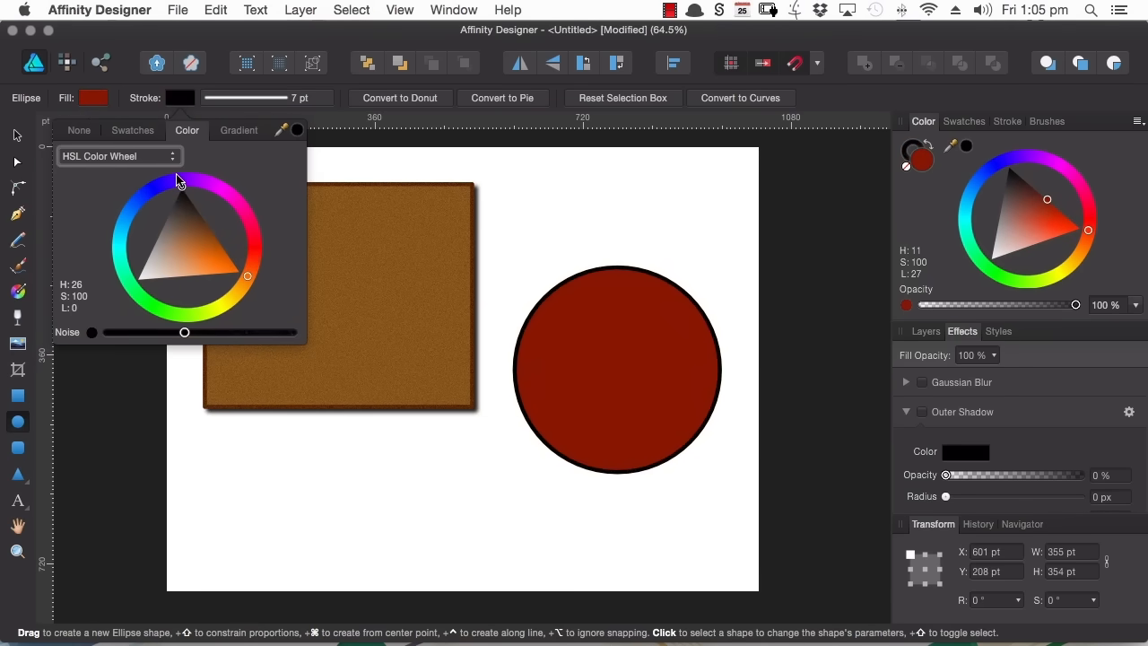
pyautogui.click(176, 100)
pyautogui.click(16, 137)
pyautogui.click(816, 307)
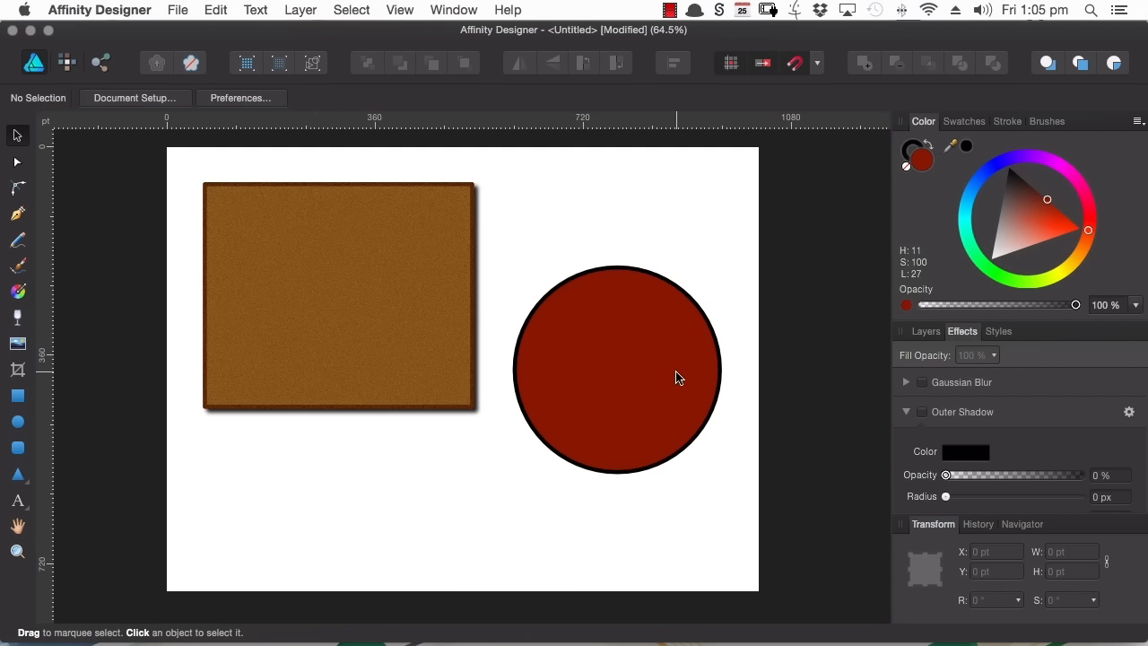
# Step: Copy the brown rectangle and paste its style, including fill, stroke and outer shadow, onto the red circle
pyautogui.click(326, 316)
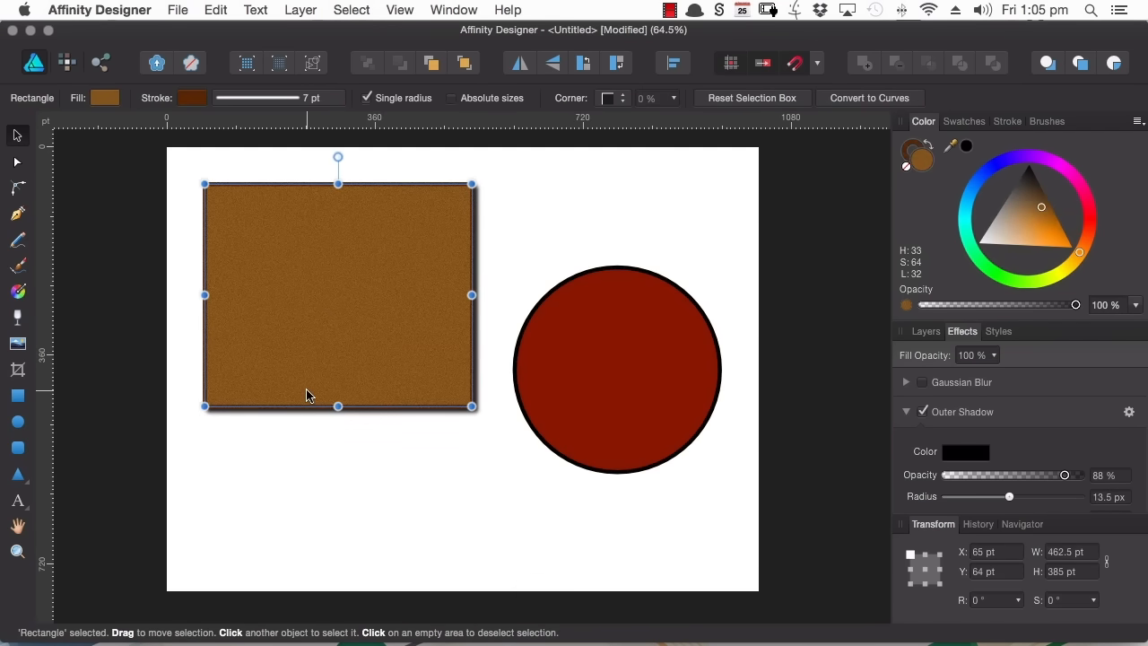
pyautogui.press('super+c')
pyautogui.click(621, 355)
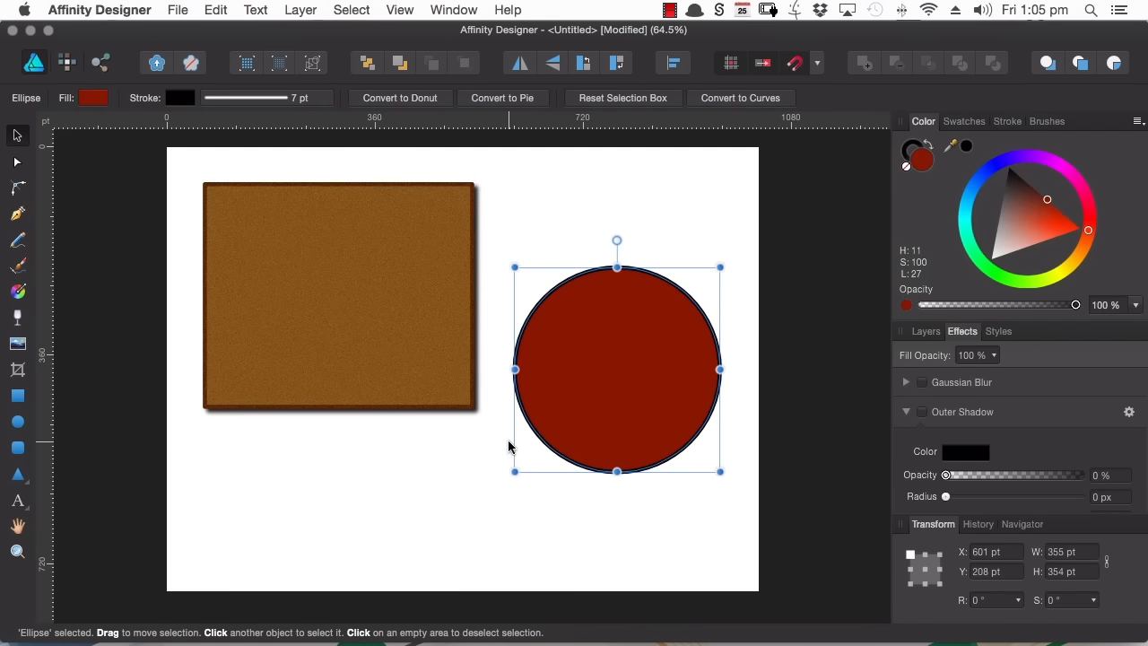
pyautogui.press('super+shift+v')
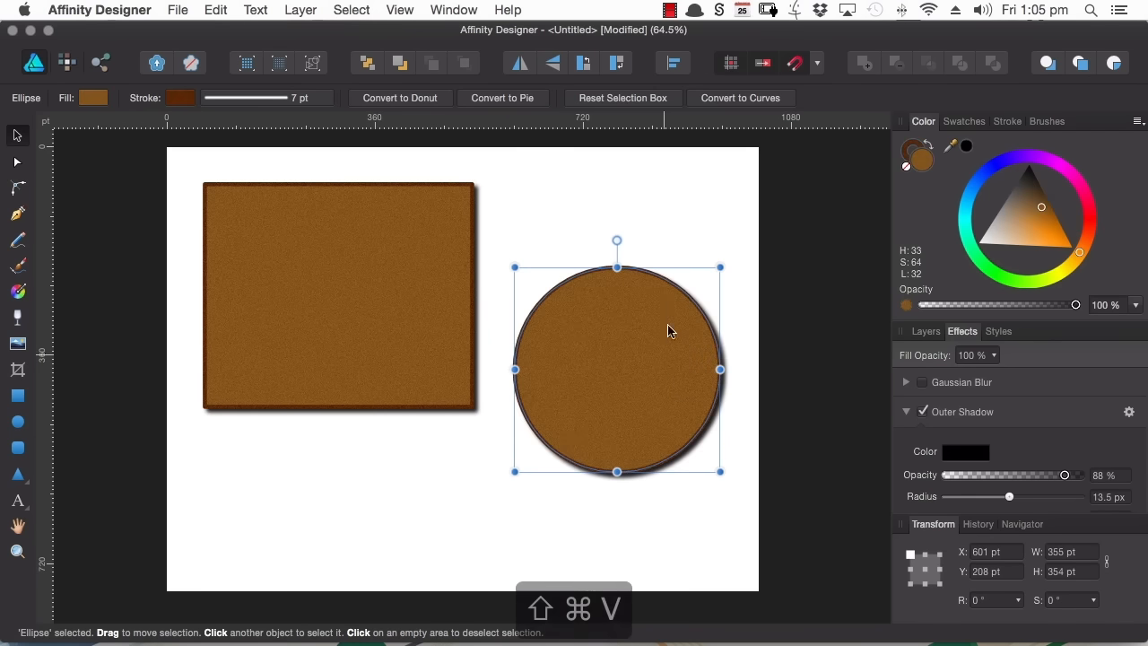
pyautogui.click(530, 572)
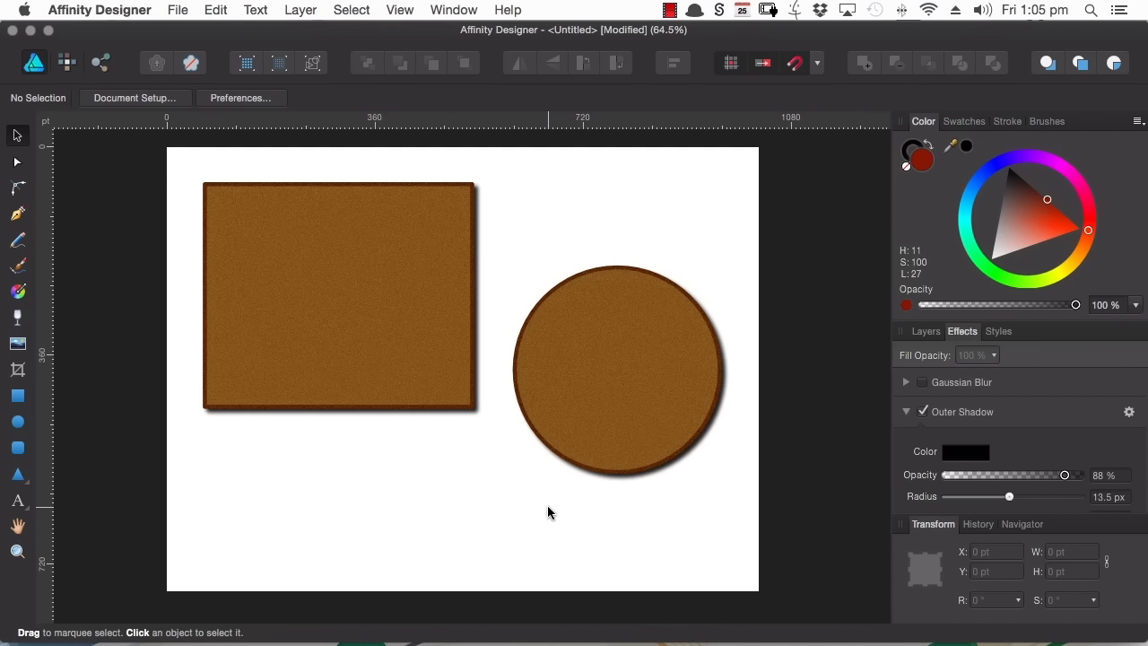
# Step: Save the brown circle's appearance as a new style in the Default category and rename it "my style"
pyautogui.click(997, 331)
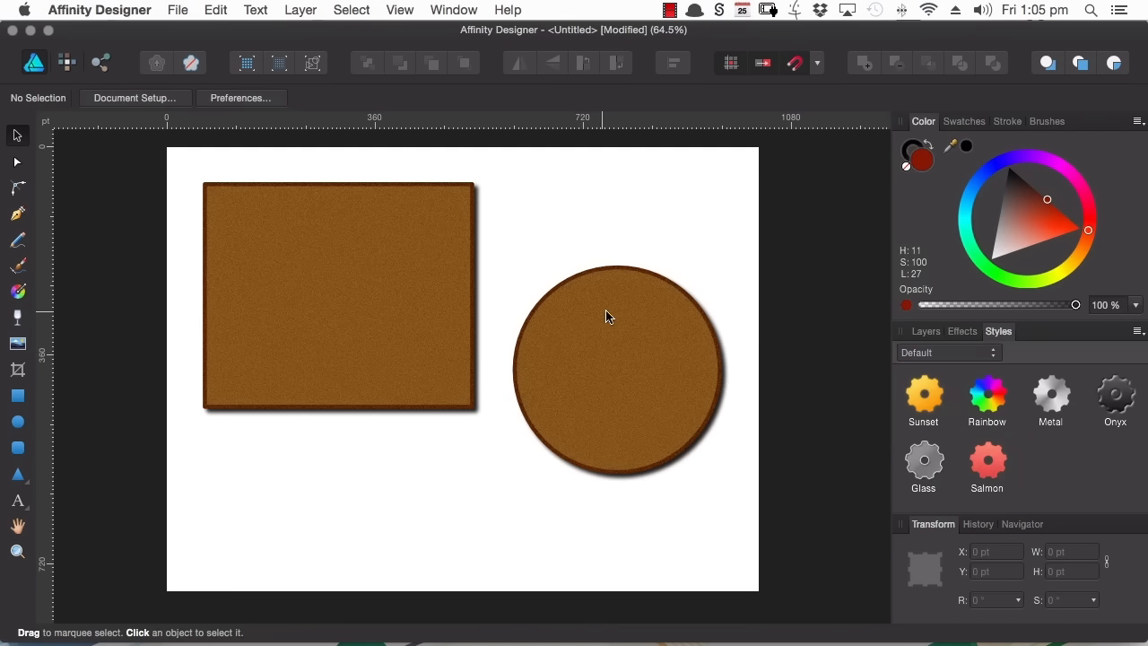
pyautogui.click(607, 358)
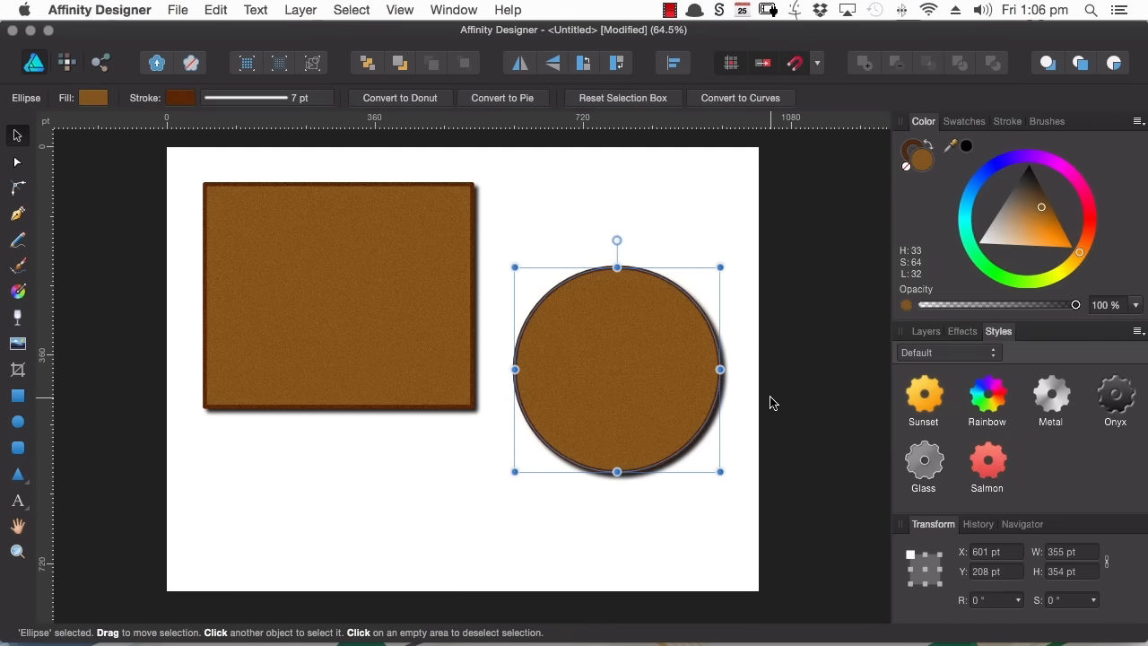
pyautogui.click(1137, 332)
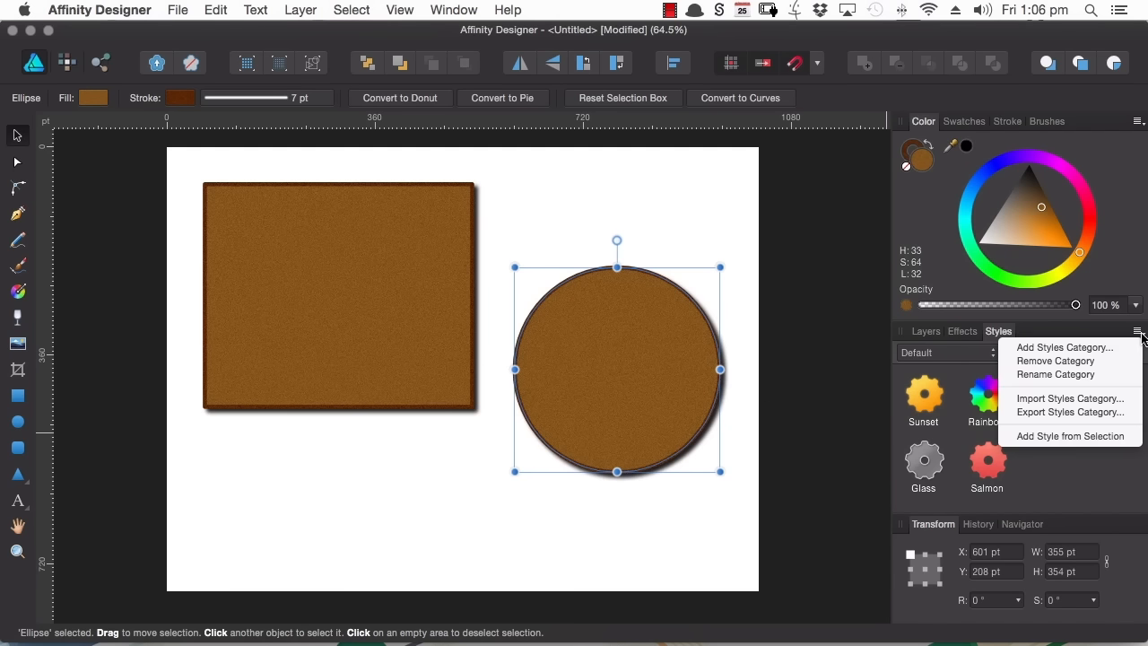
pyautogui.click(1060, 436)
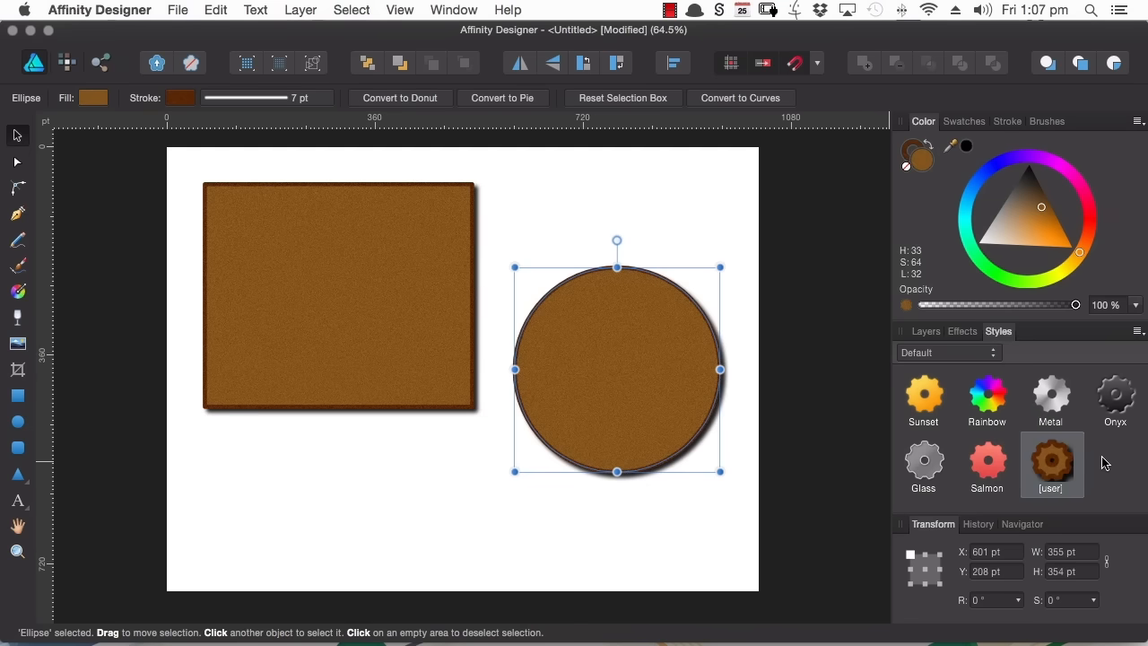
pyautogui.rightClick(1058, 453)
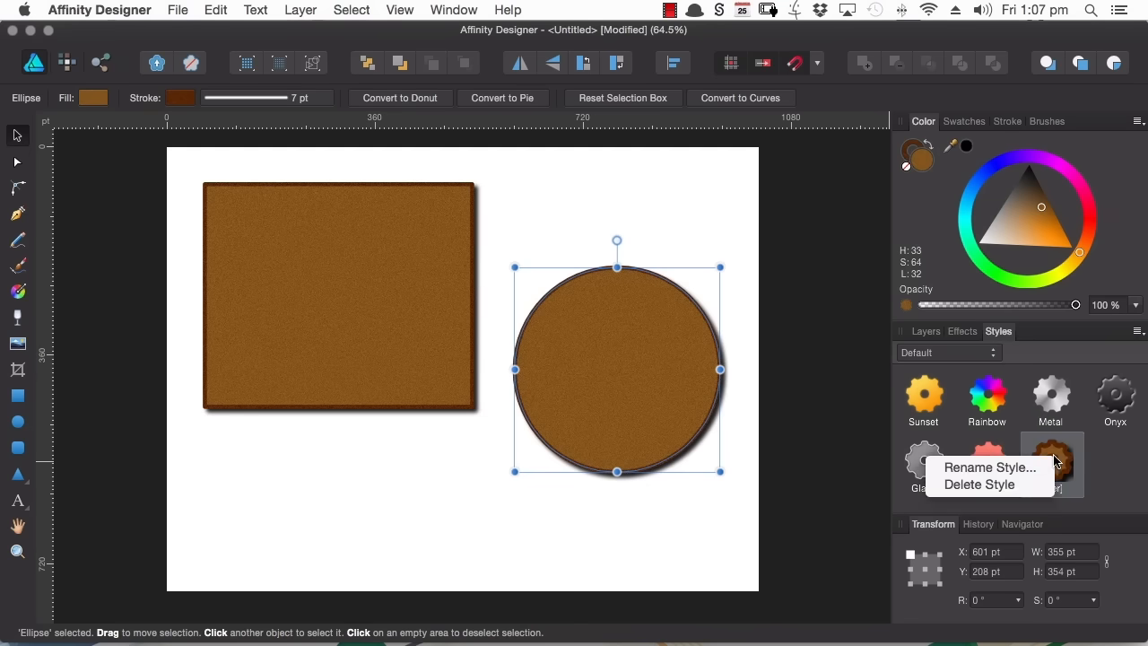
pyautogui.click(1006, 473)
pyautogui.write('my style')
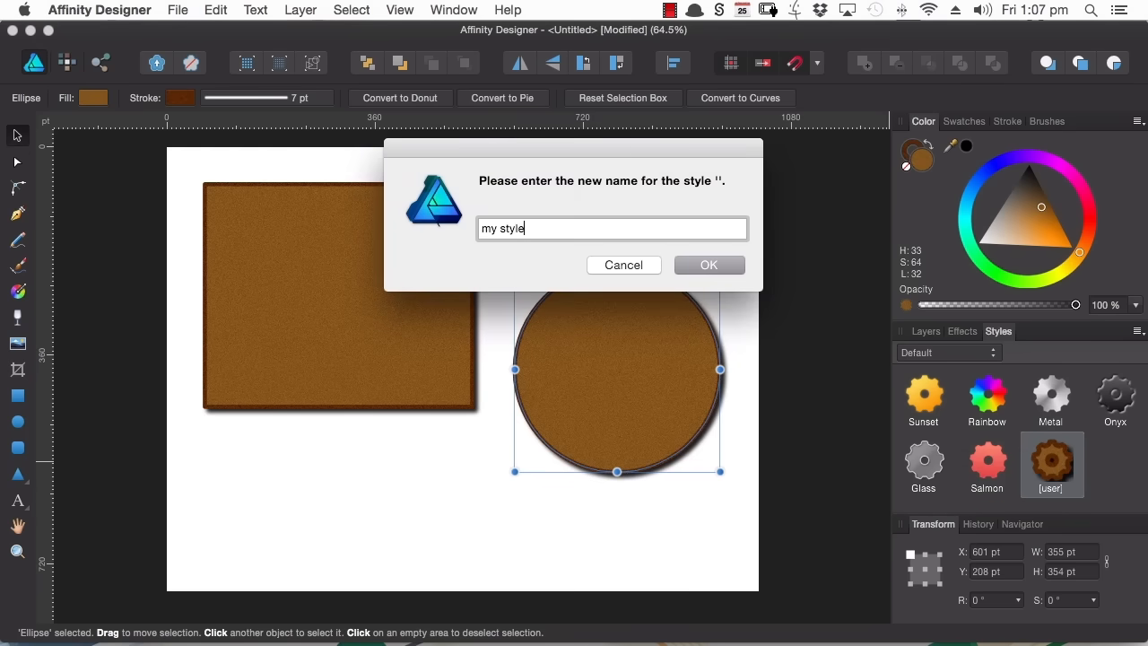
pyautogui.press('Return')
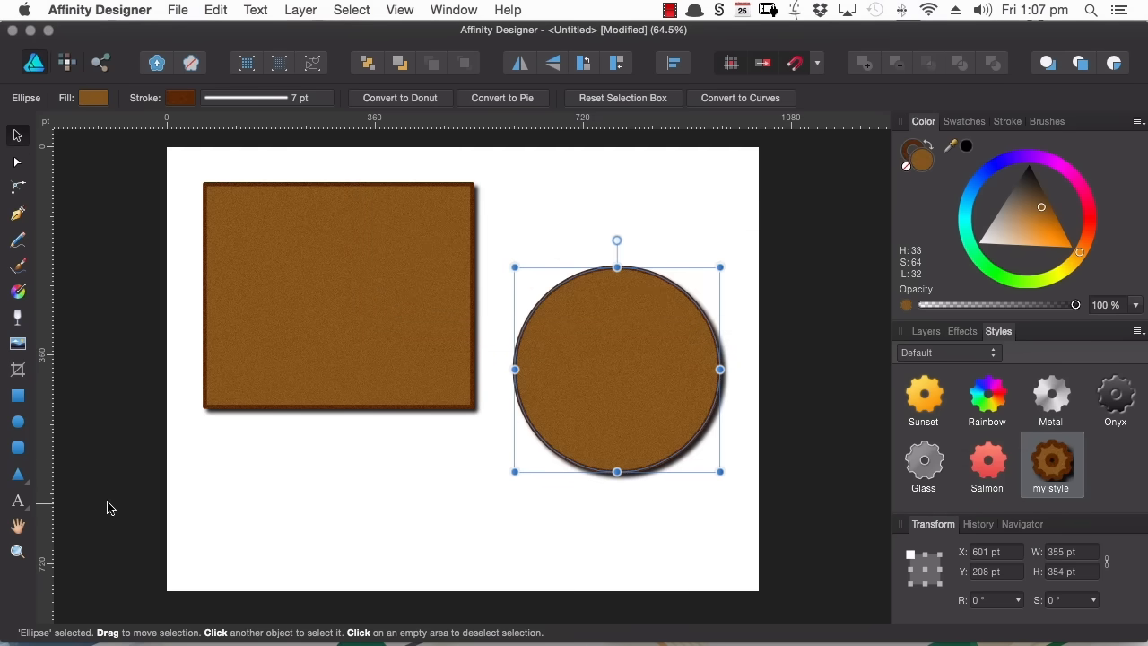
# Step: Draw an ellipse about 320 × 256 pt just below the rectangle, apply the "my style" style to it and deselect it
pyautogui.click(18, 421)
pyautogui.moveTo(234, 453); pyautogui.dragTo(421, 590)
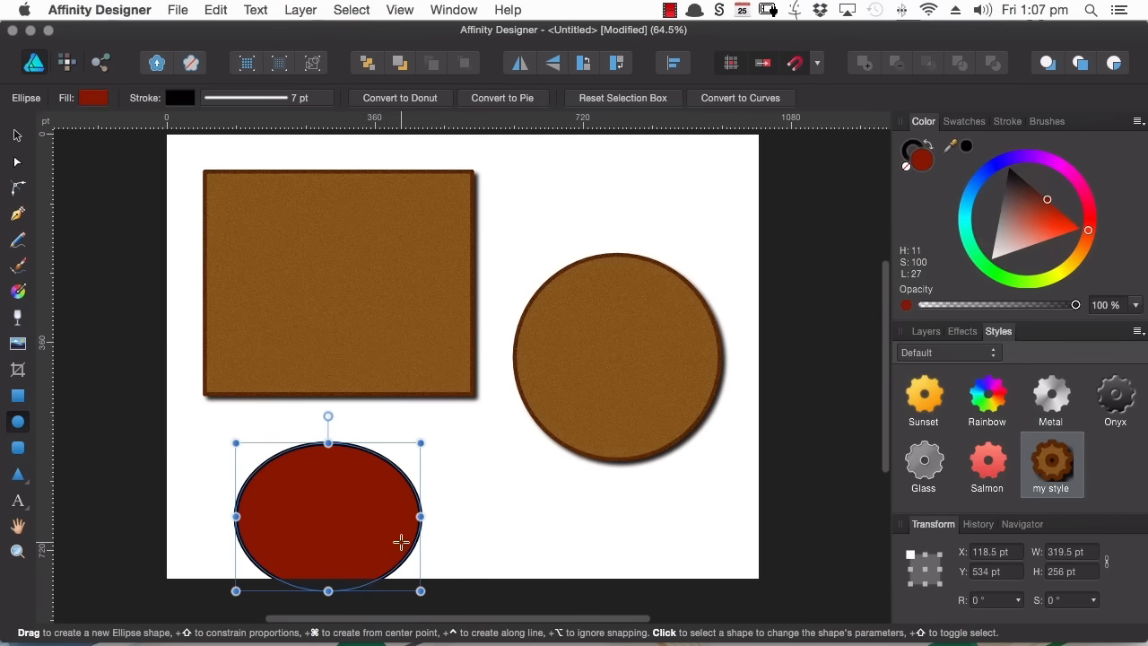
pyautogui.click(17, 135)
pyautogui.moveTo(289, 513); pyautogui.dragTo(287, 479)
pyautogui.click(1052, 462)
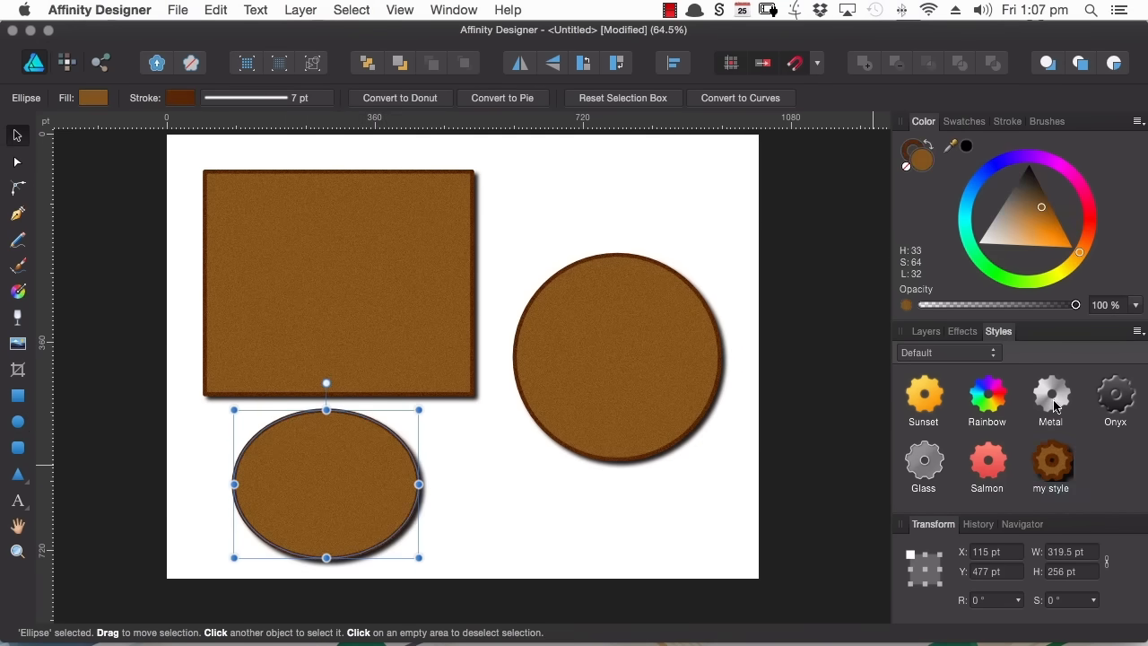
pyautogui.click(669, 505)
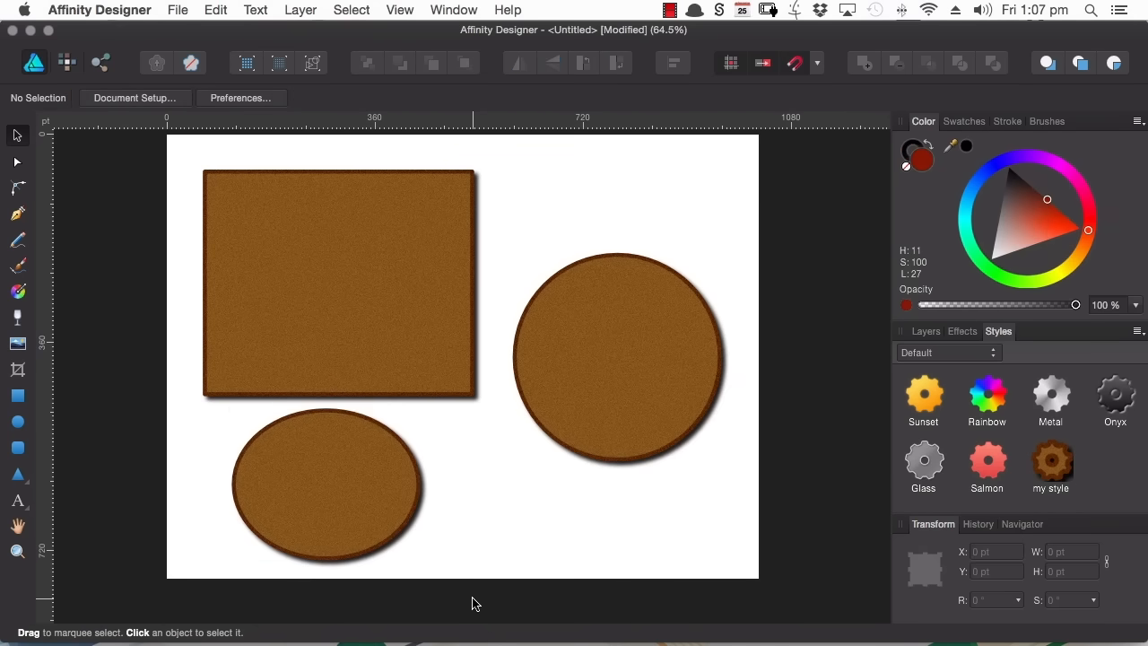
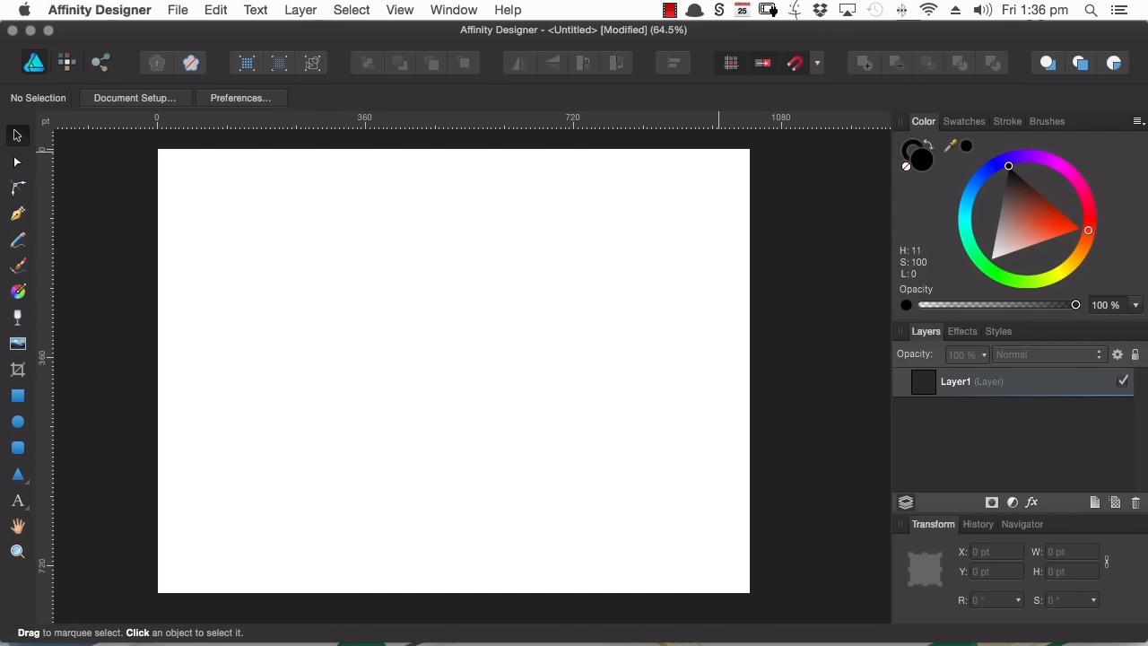
# Step: Set the Pencil tool's controller to Pressure and draw a V-shaped 24 pt black stroke near the page's upper-left corner
pyautogui.click(18, 240)
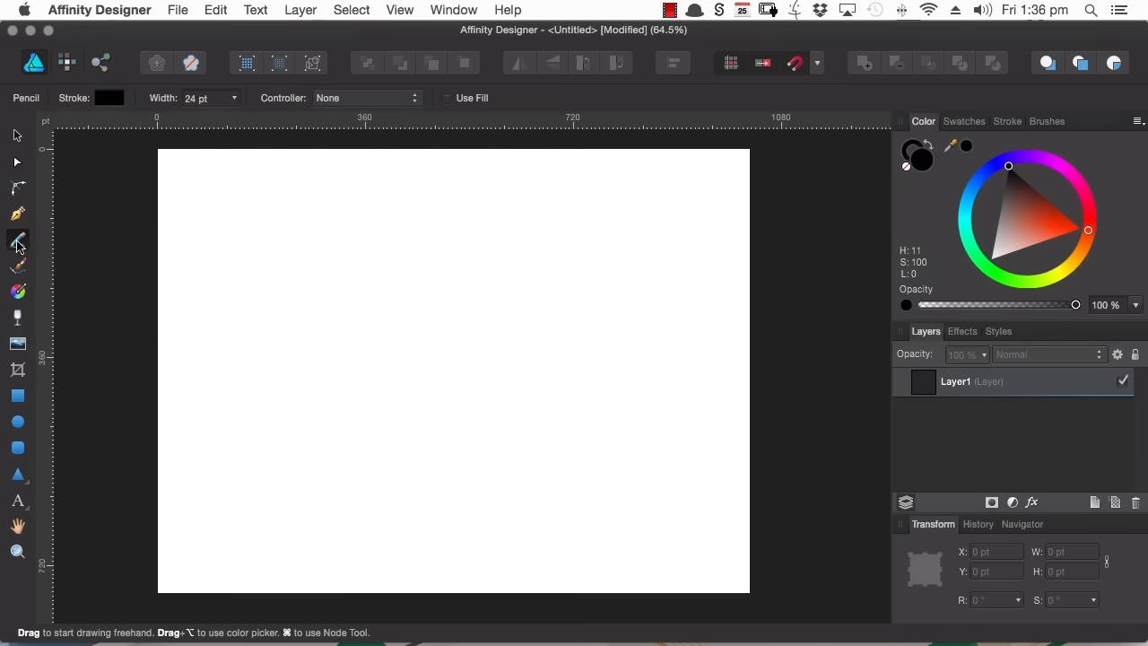
pyautogui.click(18, 266)
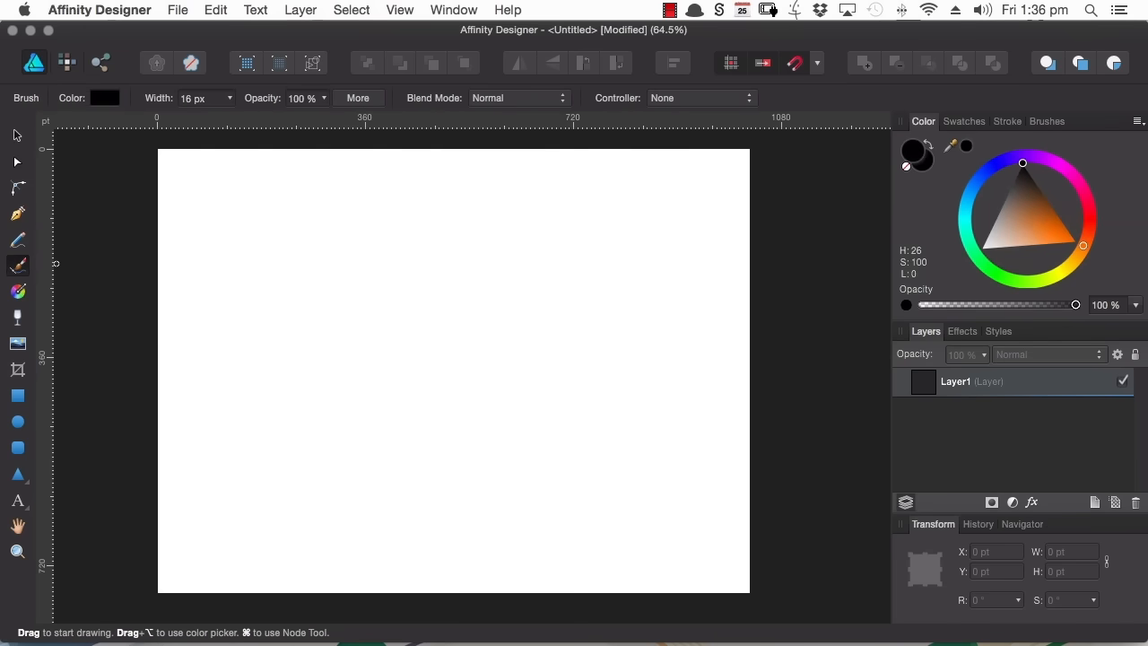
pyautogui.click(18, 240)
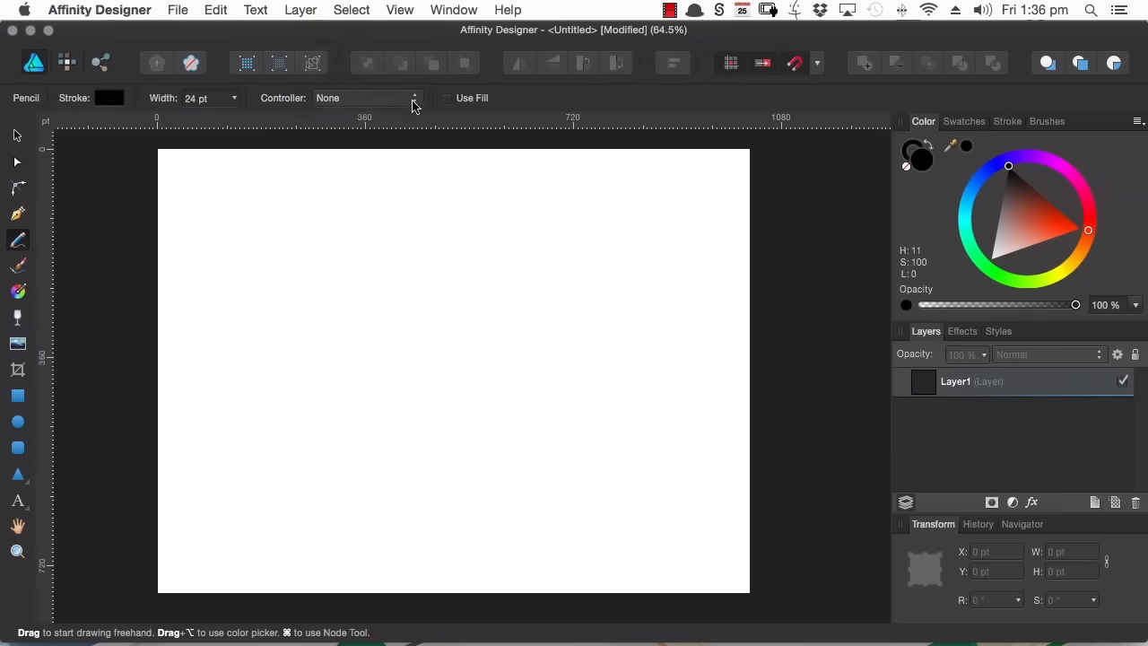
pyautogui.click(413, 98)
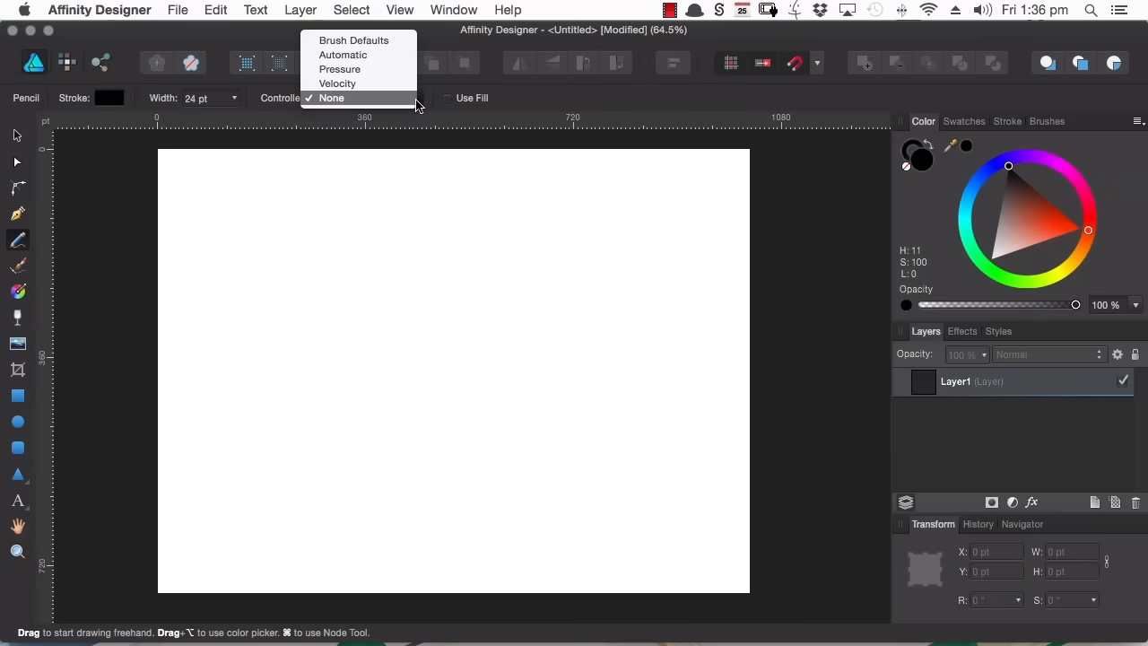
pyautogui.click(373, 70)
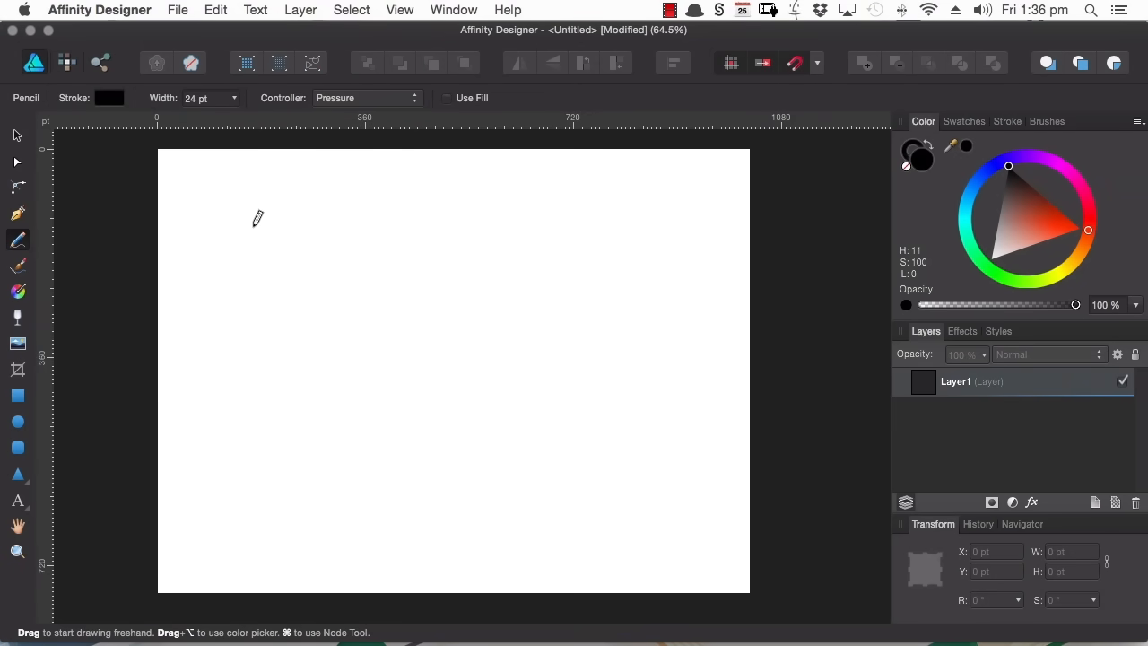
pyautogui.moveTo(256, 184)
pyautogui.mouseDown()
pyautogui.moveTo(239, 310)
pyautogui.moveTo(349, 227)
pyautogui.mouseUp()
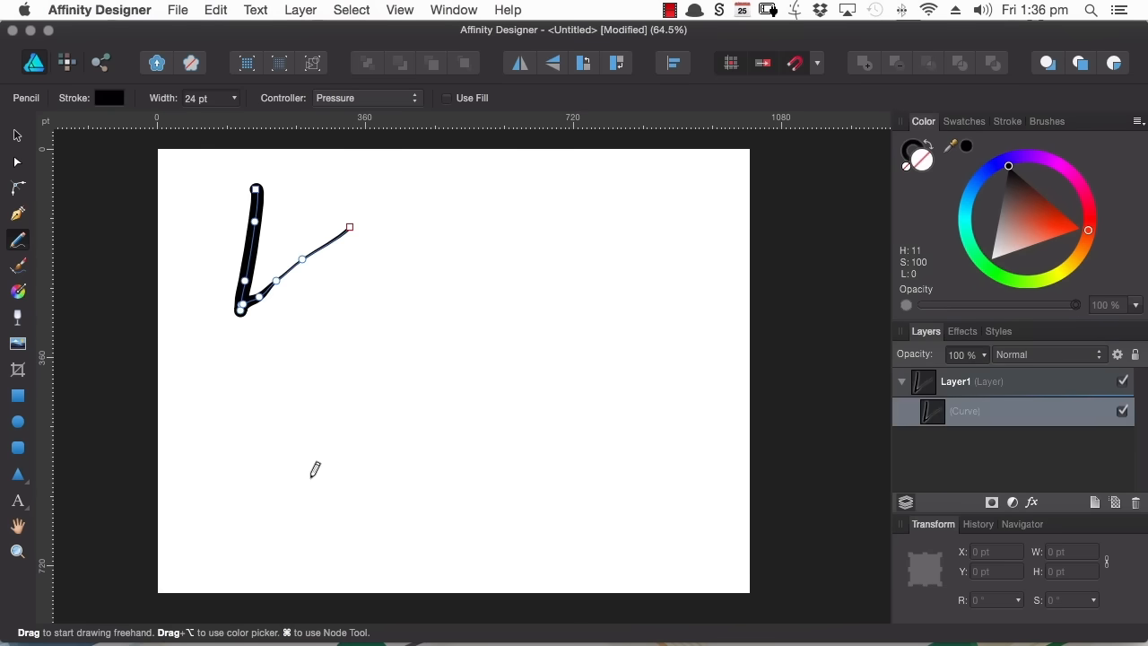
pyautogui.click(16, 136)
pyautogui.click(147, 273)
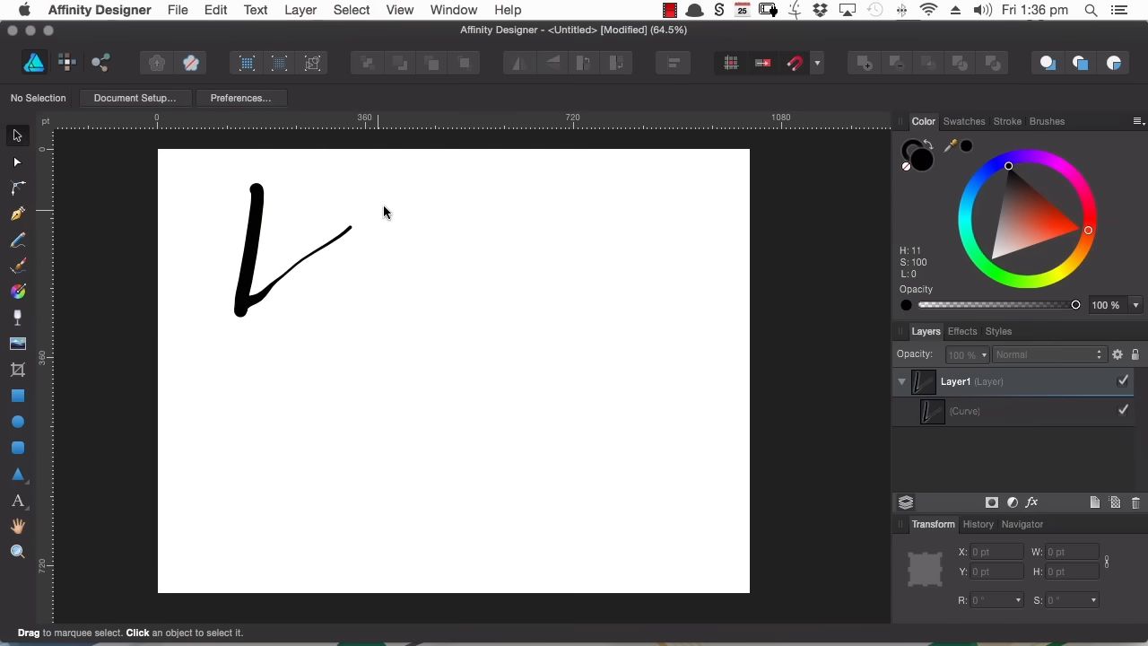
# Step: Draw three more V-shaped 24 pt pencil strokes, two beside the first and one below them, and deselect
pyautogui.click(18, 241)
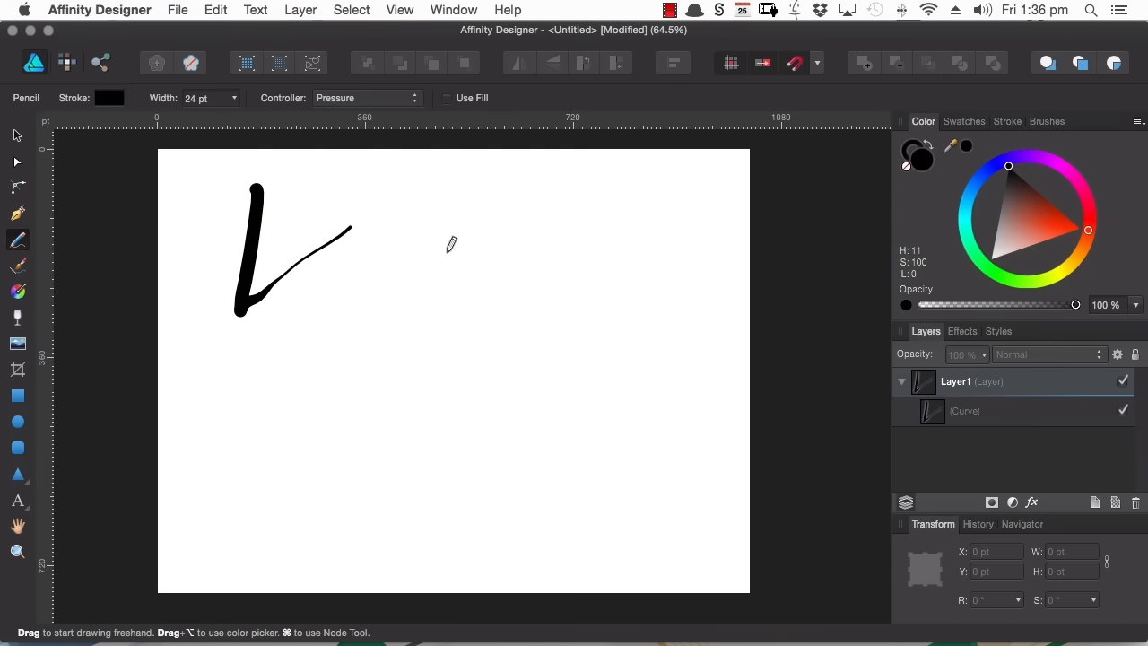
pyautogui.moveTo(399, 199)
pyautogui.mouseDown()
pyautogui.moveTo(368, 318)
pyautogui.moveTo(437, 248)
pyautogui.mouseUp()
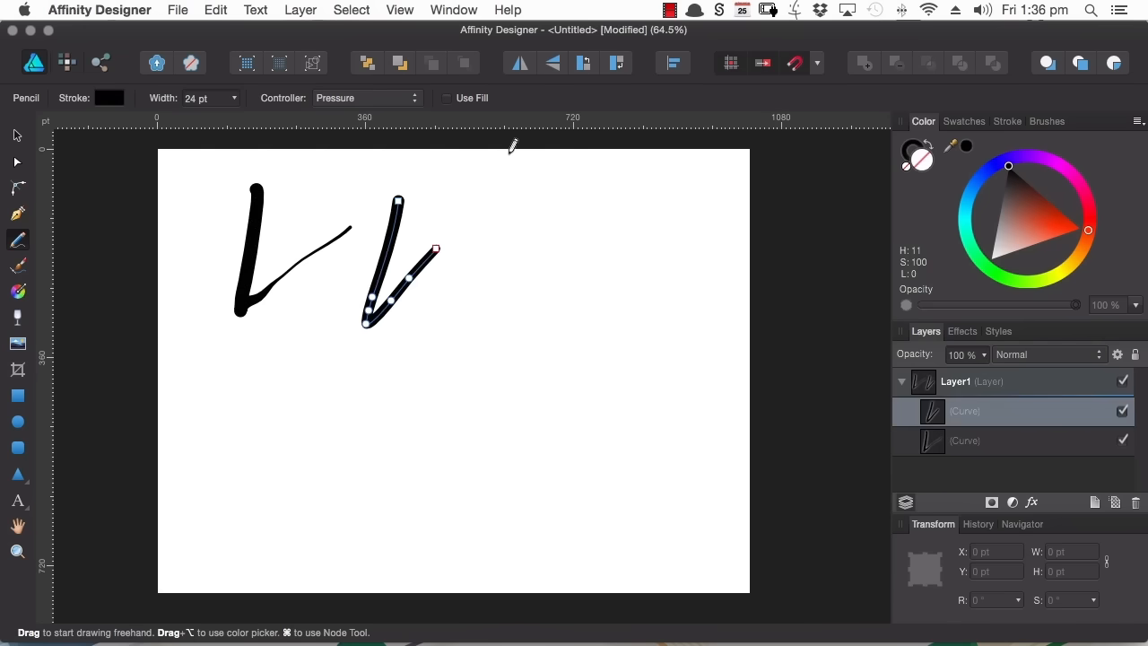
pyautogui.moveTo(323, 303)
pyautogui.mouseDown()
pyautogui.moveTo(287, 405)
pyautogui.moveTo(344, 363)
pyautogui.mouseUp()
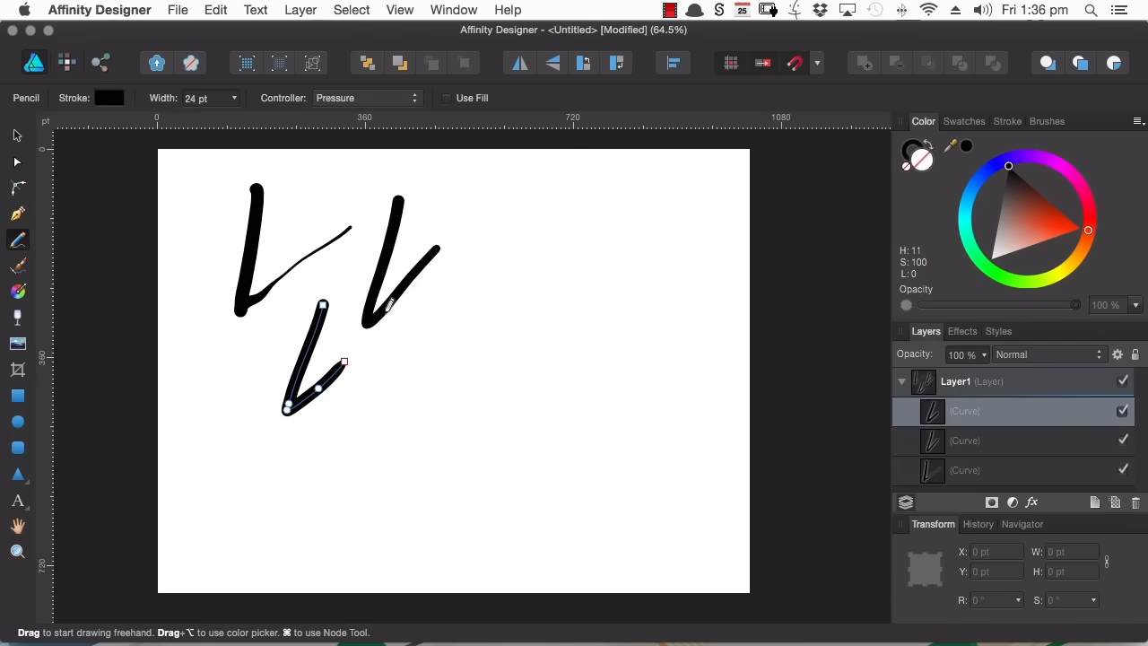
pyautogui.click(355, 101)
pyautogui.click(496, 182)
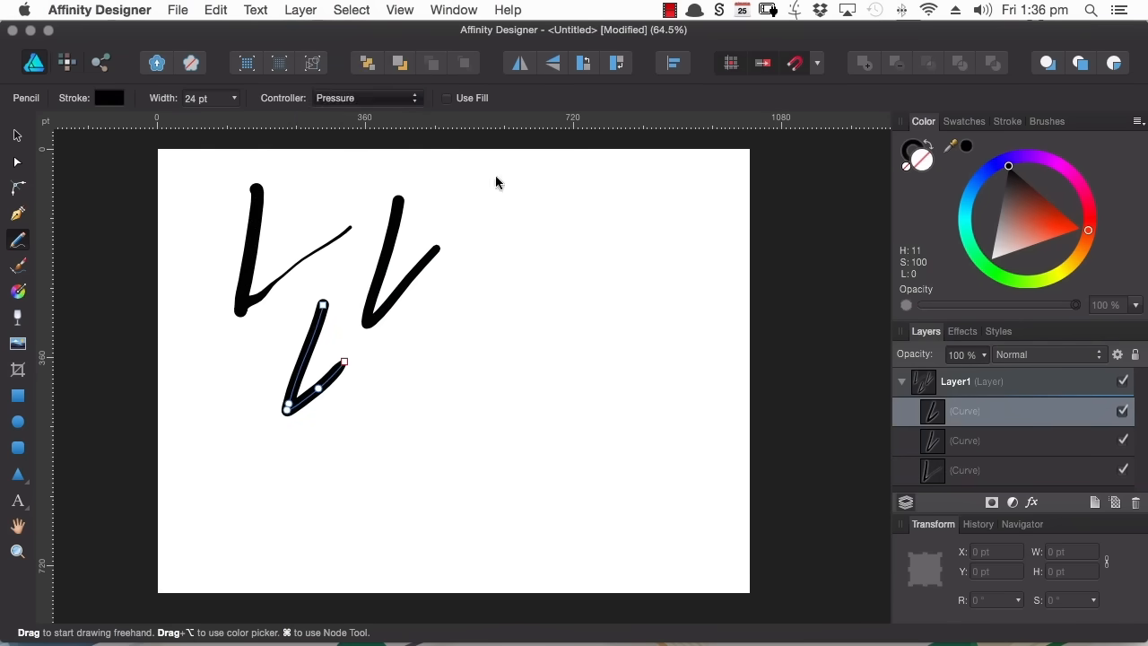
pyautogui.moveTo(484, 203)
pyautogui.mouseDown()
pyautogui.moveTo(455, 342)
pyautogui.moveTo(527, 275)
pyautogui.mouseUp()
pyautogui.click(17, 137)
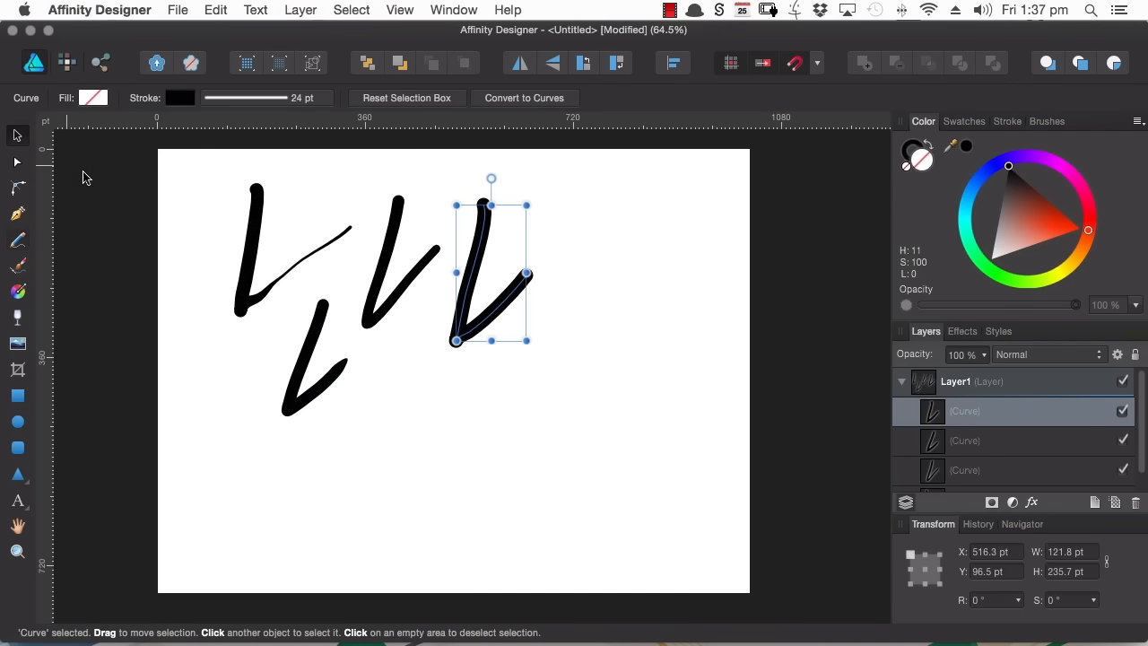
pyautogui.click(147, 285)
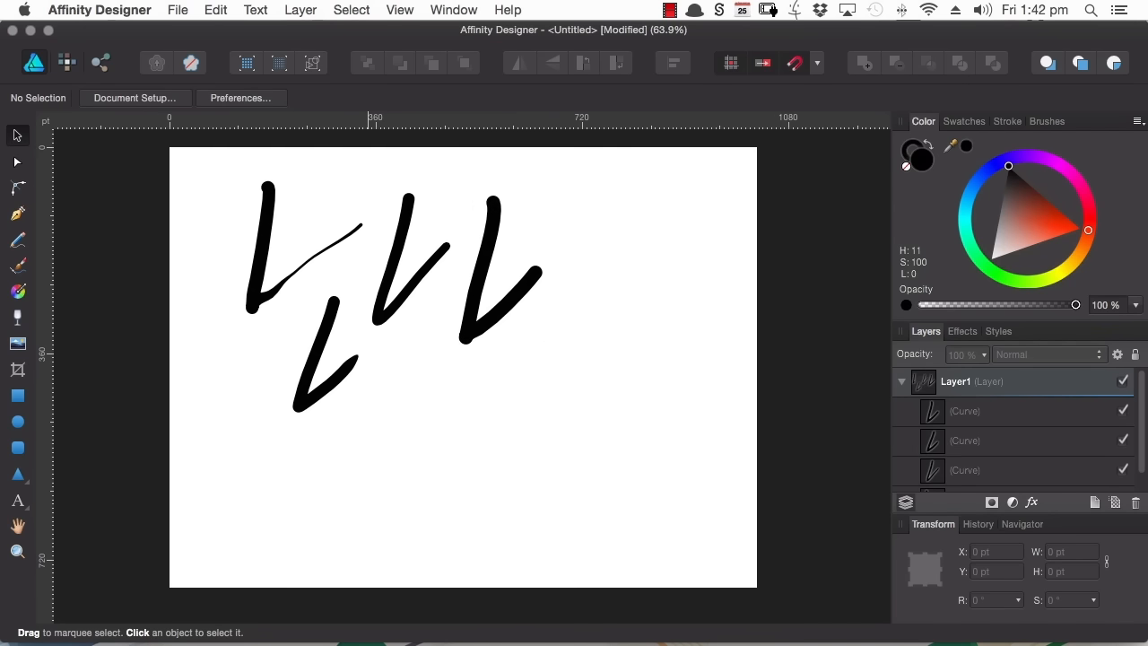
# Step: Set the Pencil tool's controller to Velocity and draw two long diagonal strokes below the V-shaped ones
pyautogui.click(17, 240)
pyautogui.click(392, 101)
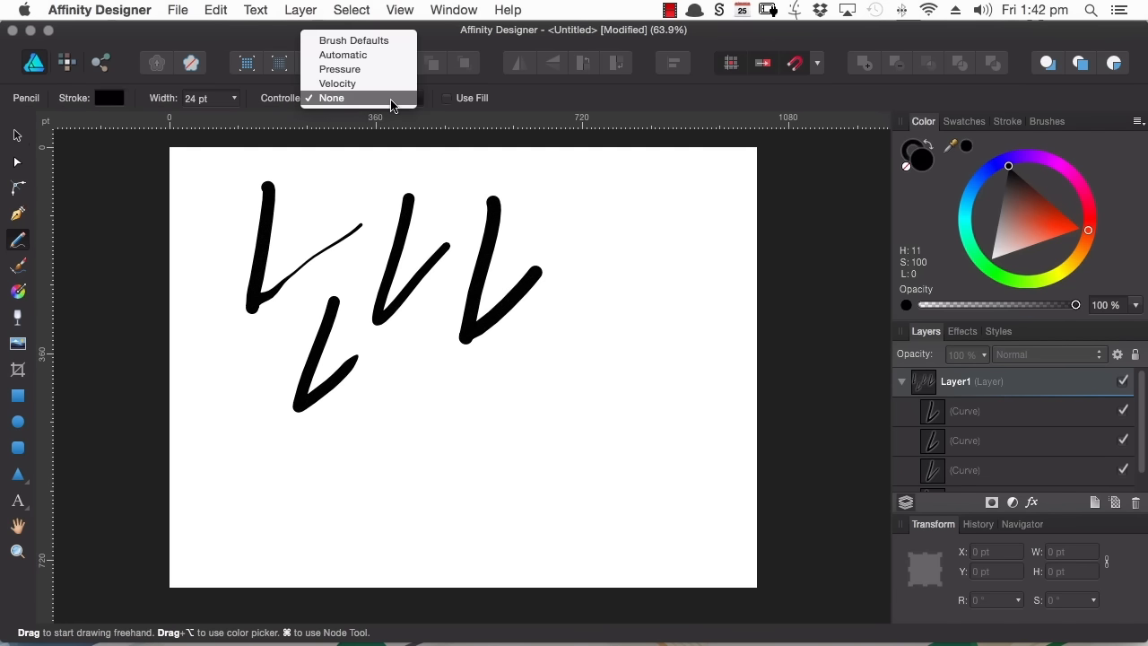
pyautogui.click(358, 84)
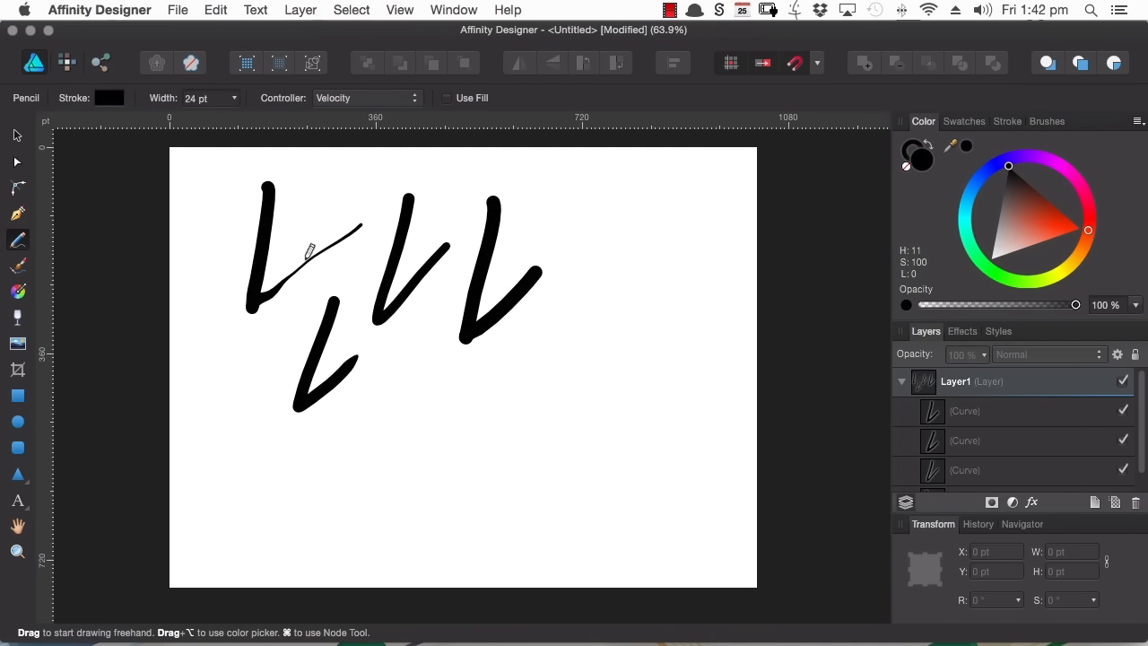
pyautogui.moveTo(205, 507)
pyautogui.mouseDown()
pyautogui.moveTo(400, 403)
pyautogui.moveTo(491, 369)
pyautogui.mouseUp()
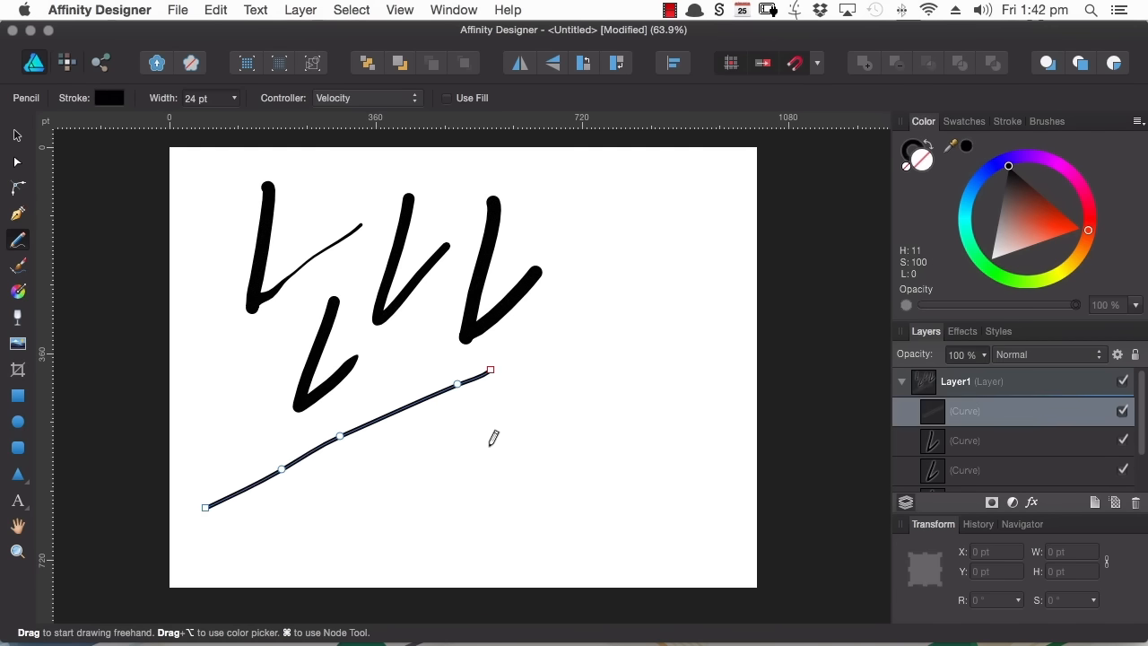
pyautogui.moveTo(242, 558); pyautogui.dragTo(583, 362)
pyautogui.click(17, 139)
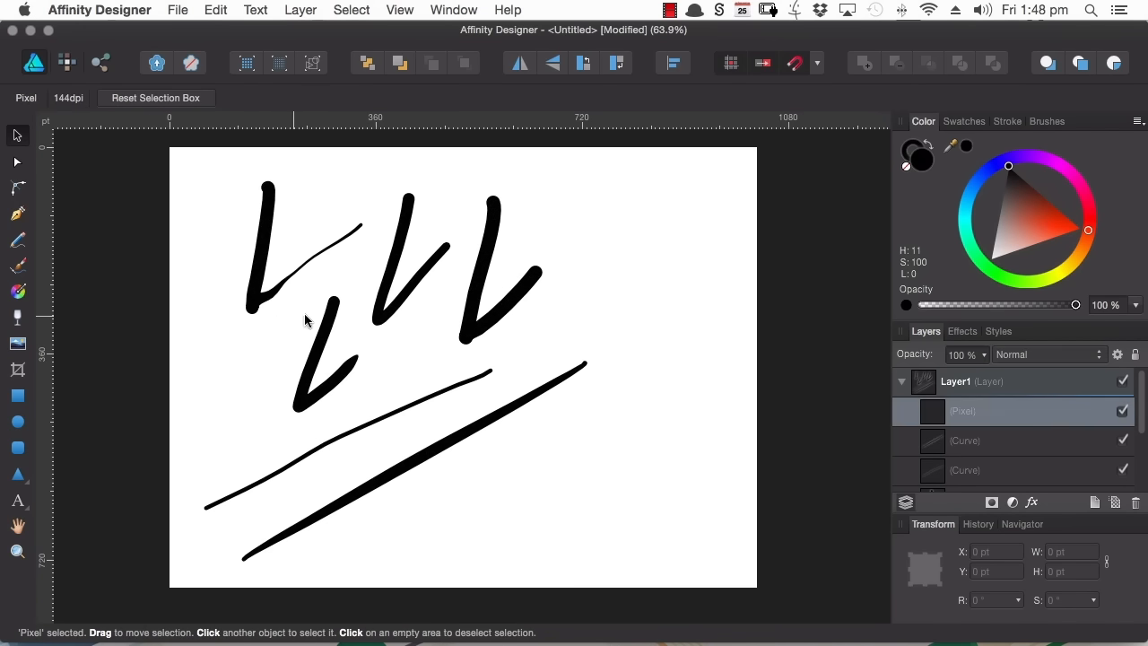
# Step: Set the Vector Brush tool's controller to Pressure and its opacity variance to 100 %
pyautogui.click(18, 265)
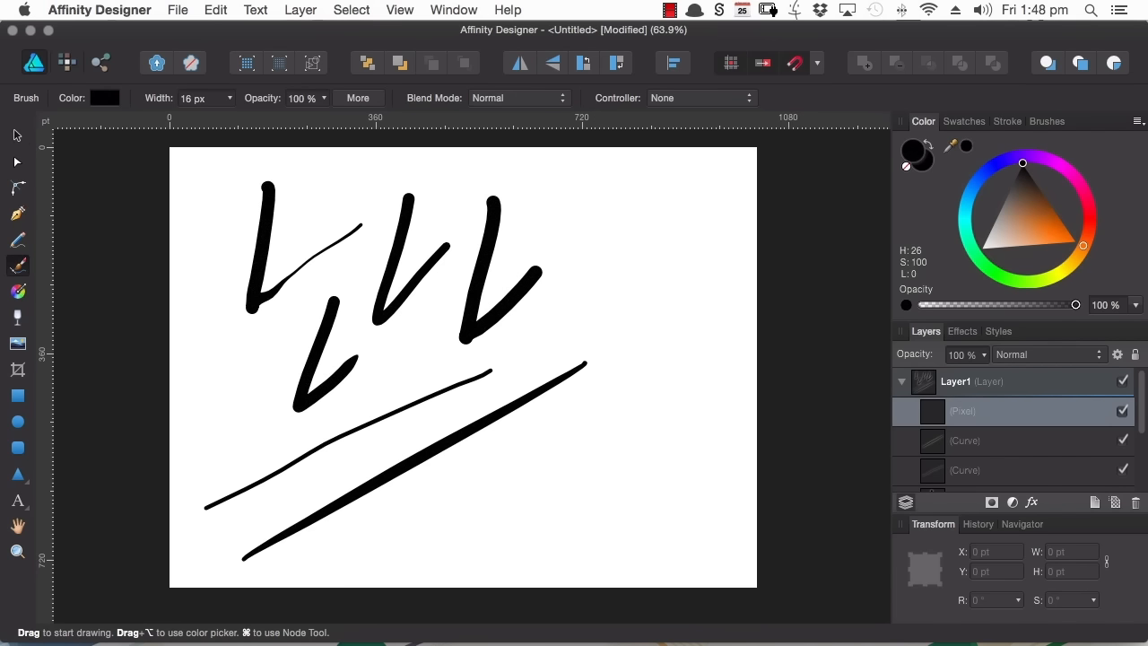
pyautogui.click(700, 105)
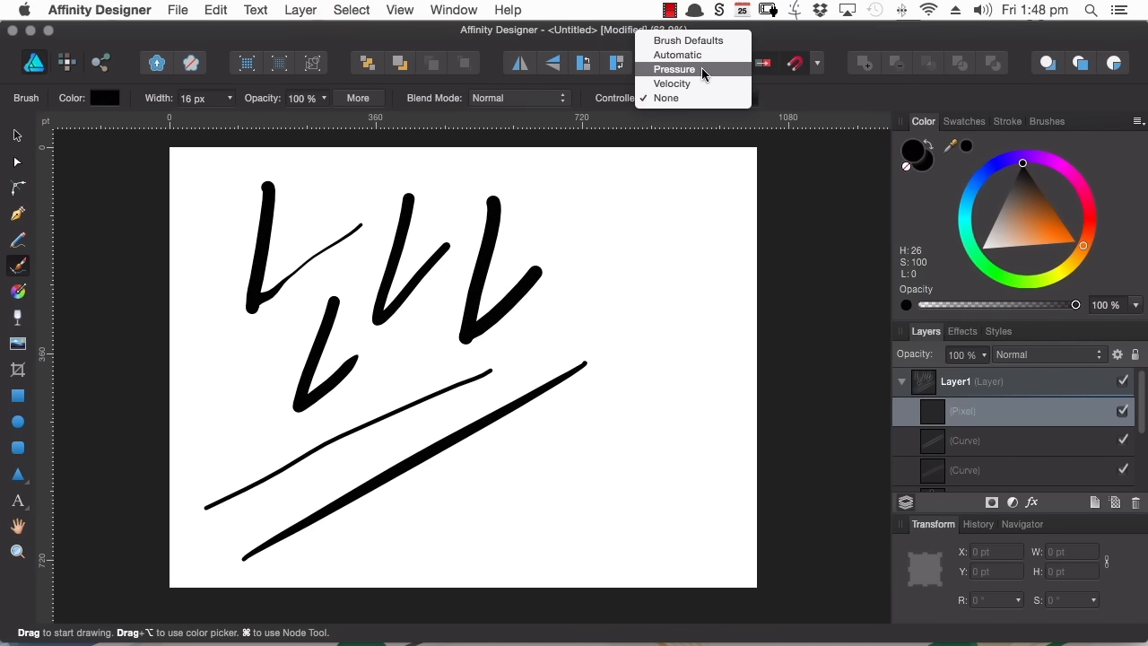
pyautogui.click(704, 70)
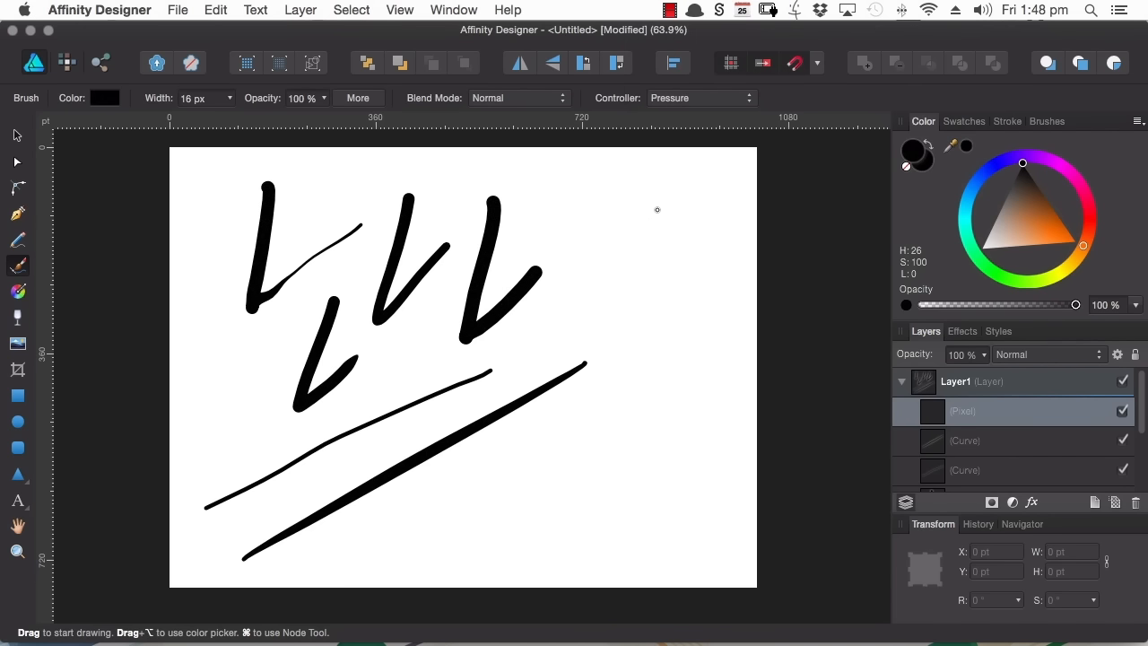
pyautogui.click(370, 99)
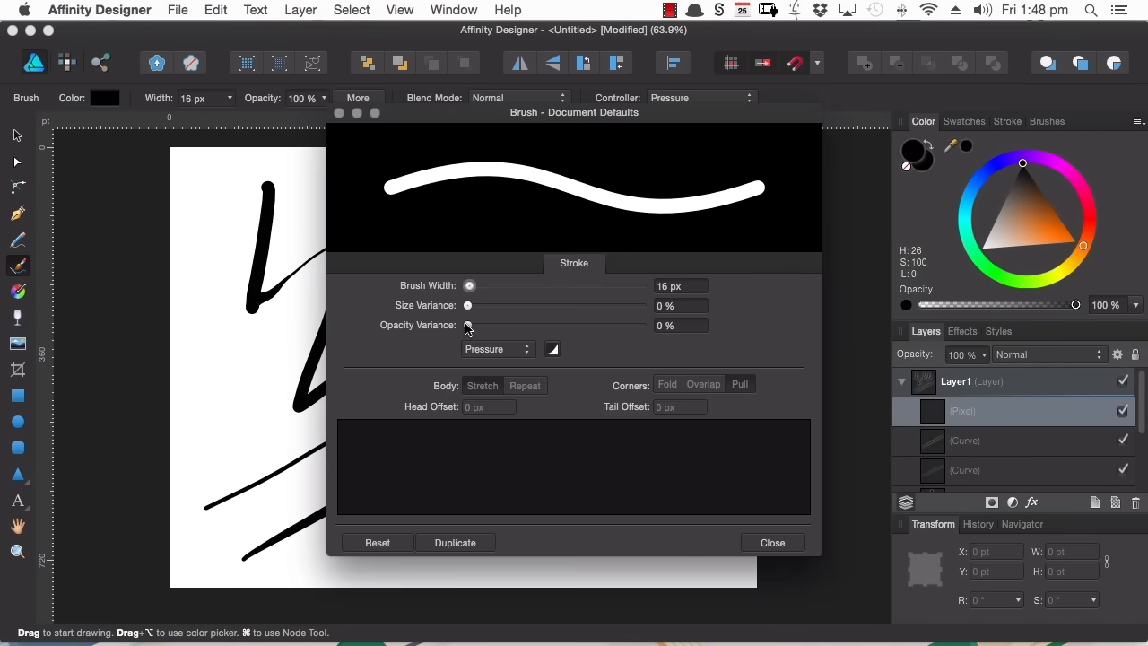
pyautogui.moveTo(468, 328)
pyautogui.mouseDown()
pyautogui.moveTo(542, 326)
pyautogui.moveTo(656, 355)
pyautogui.mouseUp()
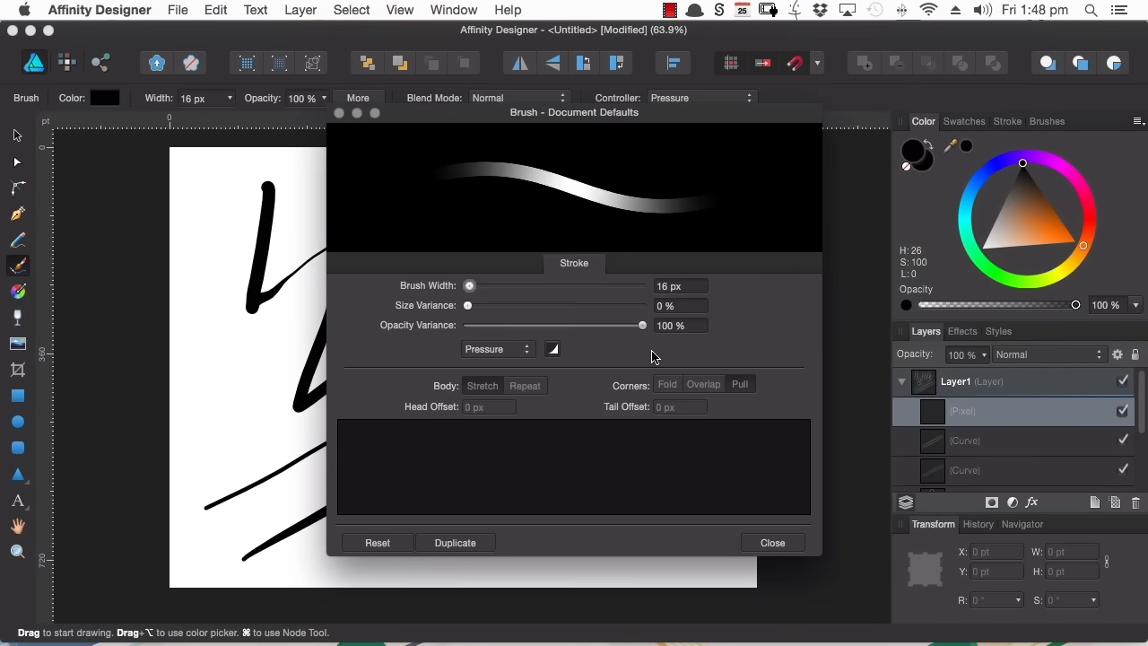
pyautogui.click(769, 543)
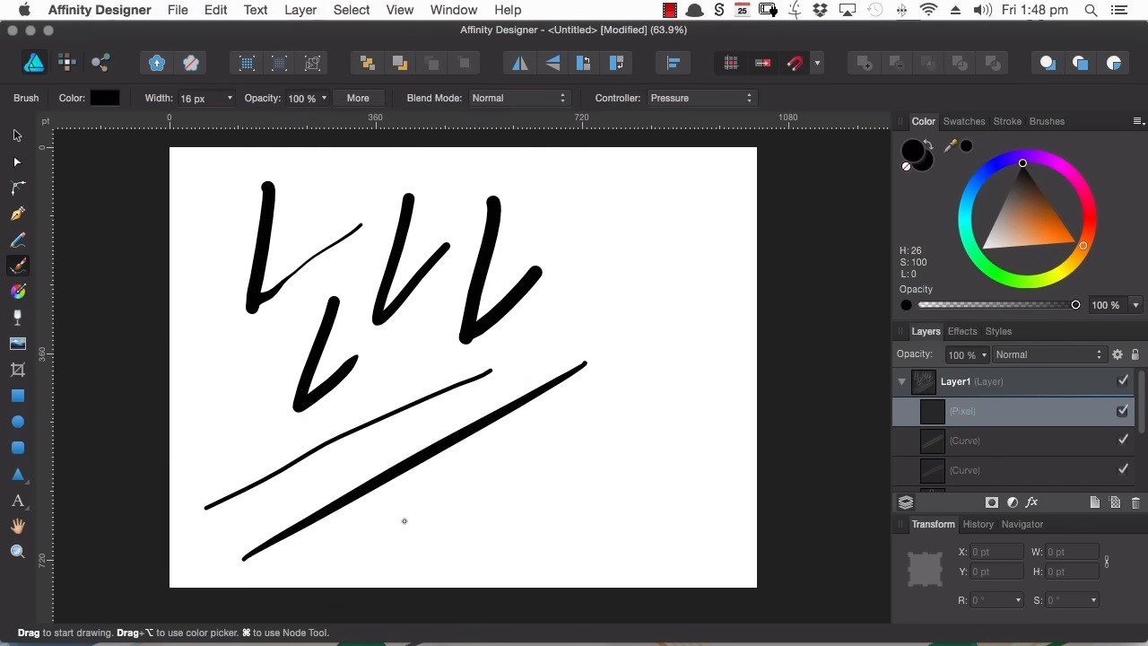
# Step: Paint several zigzag strokes with varying pressure in the empty space beside and below the pencil lines, using the 16 px black brush
pyautogui.moveTo(402, 520)
pyautogui.mouseDown()
pyautogui.moveTo(583, 421)
pyautogui.moveTo(478, 493)
pyautogui.moveTo(454, 527)
pyautogui.moveTo(550, 463)
pyautogui.moveTo(525, 484)
pyautogui.moveTo(560, 471)
pyautogui.moveTo(605, 495)
pyautogui.mouseUp()
pyautogui.moveTo(538, 319)
pyautogui.mouseDown()
pyautogui.moveTo(608, 275)
pyautogui.moveTo(613, 304)
pyautogui.moveTo(655, 339)
pyautogui.moveTo(682, 423)
pyautogui.mouseUp()
pyautogui.moveTo(584, 393)
pyautogui.mouseDown()
pyautogui.moveTo(613, 399)
pyautogui.moveTo(651, 476)
pyautogui.moveTo(737, 508)
pyautogui.mouseUp()
pyautogui.moveTo(508, 516)
pyautogui.mouseDown()
pyautogui.moveTo(517, 536)
pyautogui.moveTo(579, 500)
pyautogui.moveTo(613, 520)
pyautogui.moveTo(703, 531)
pyautogui.mouseUp()
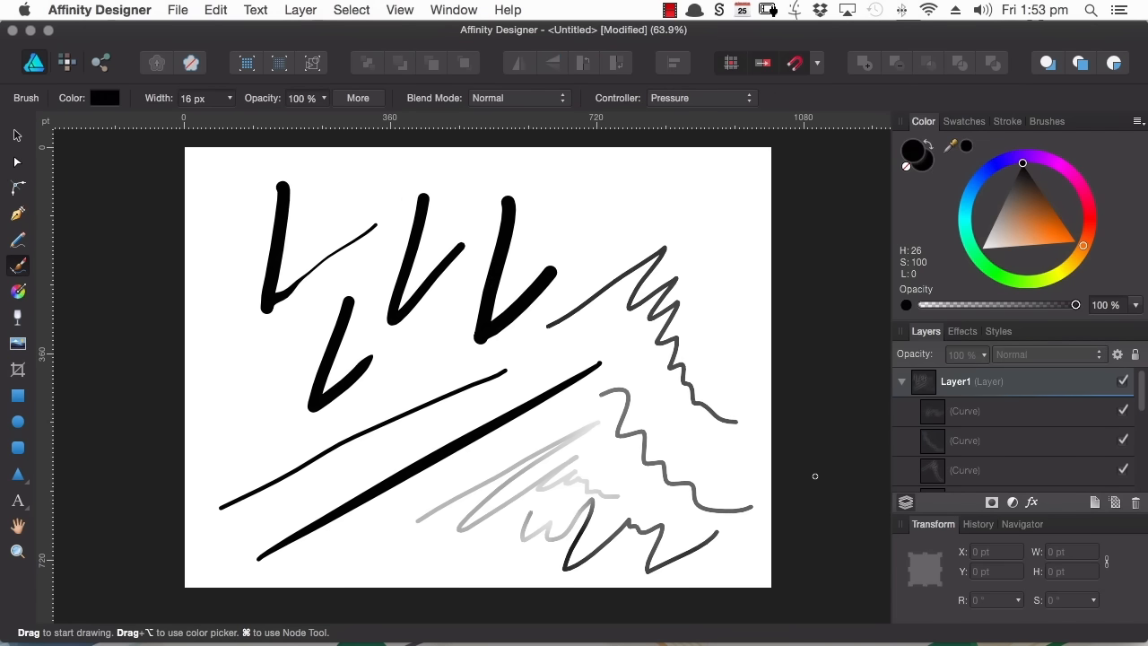
# Step: Switch to the Pixel Persona and delete all the pencil and brush strokes from the canvas
pyautogui.click(66, 61)
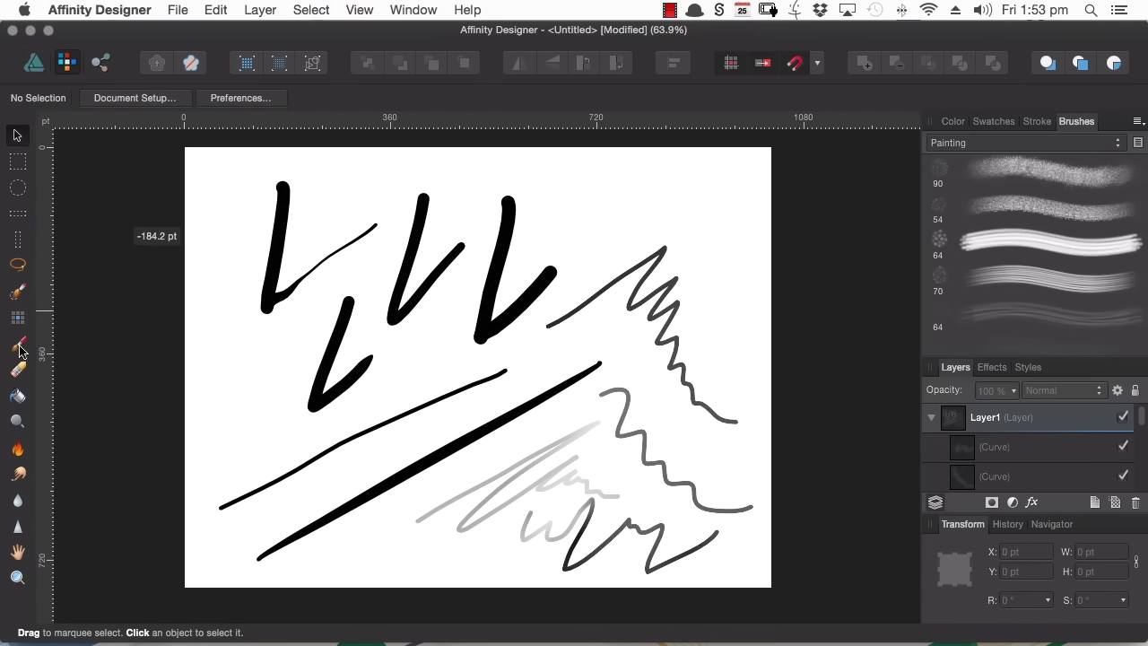
pyautogui.click(17, 344)
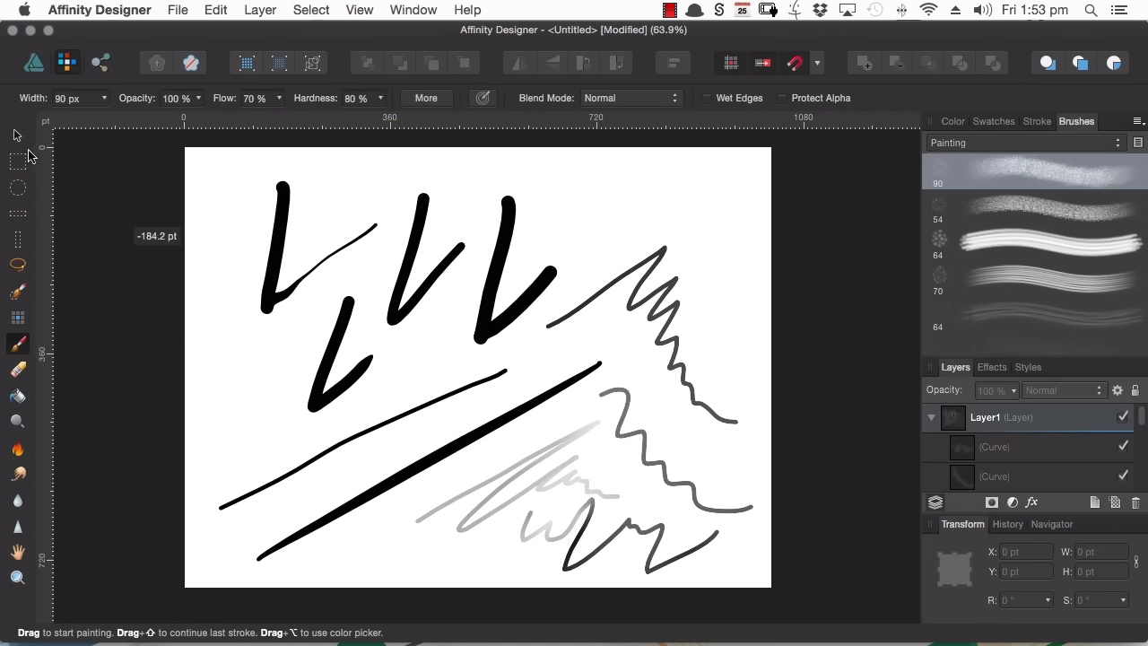
pyautogui.click(17, 136)
pyautogui.moveTo(149, 148)
pyautogui.mouseDown()
pyautogui.moveTo(199, 195)
pyautogui.moveTo(675, 502)
pyautogui.moveTo(764, 595)
pyautogui.moveTo(793, 571)
pyautogui.mouseUp()
pyautogui.press('Delete')
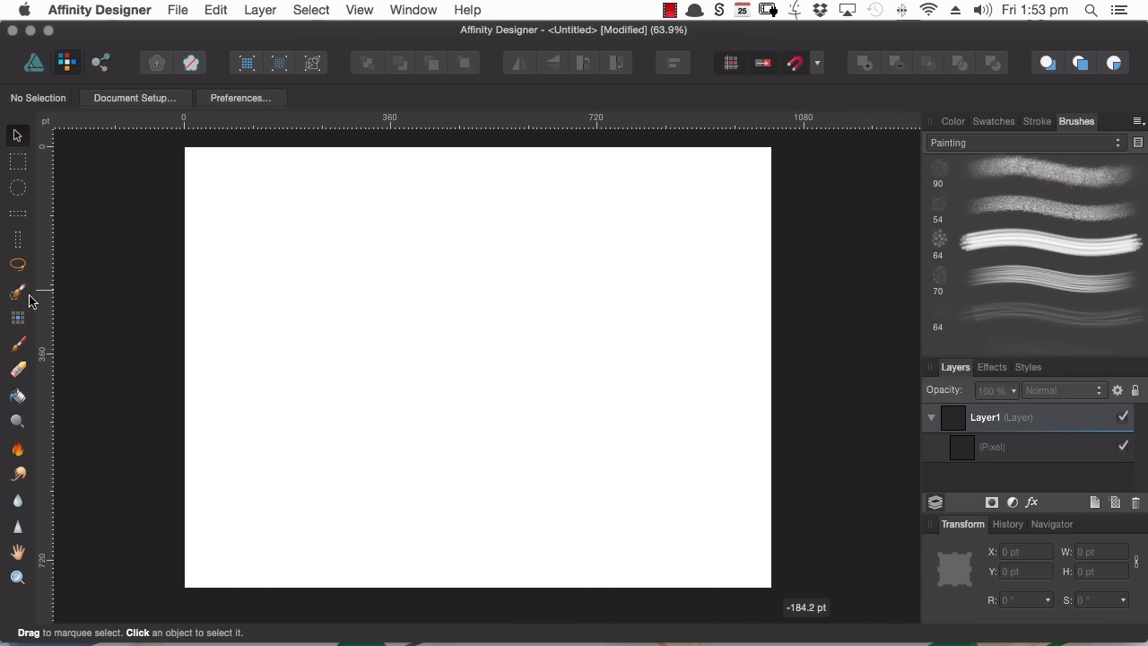
# Step: Force pressure to control the pixel brush size and paint two long strokes across the upper canvas with the 90 px Painting brush
pyautogui.click(18, 345)
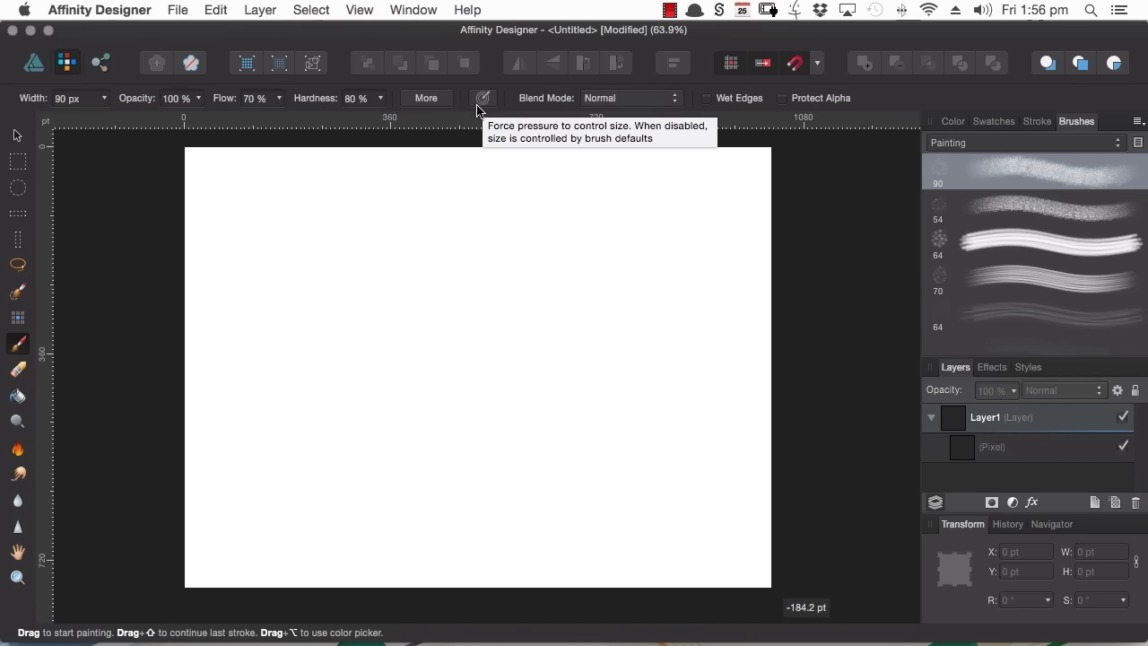
pyautogui.click(482, 99)
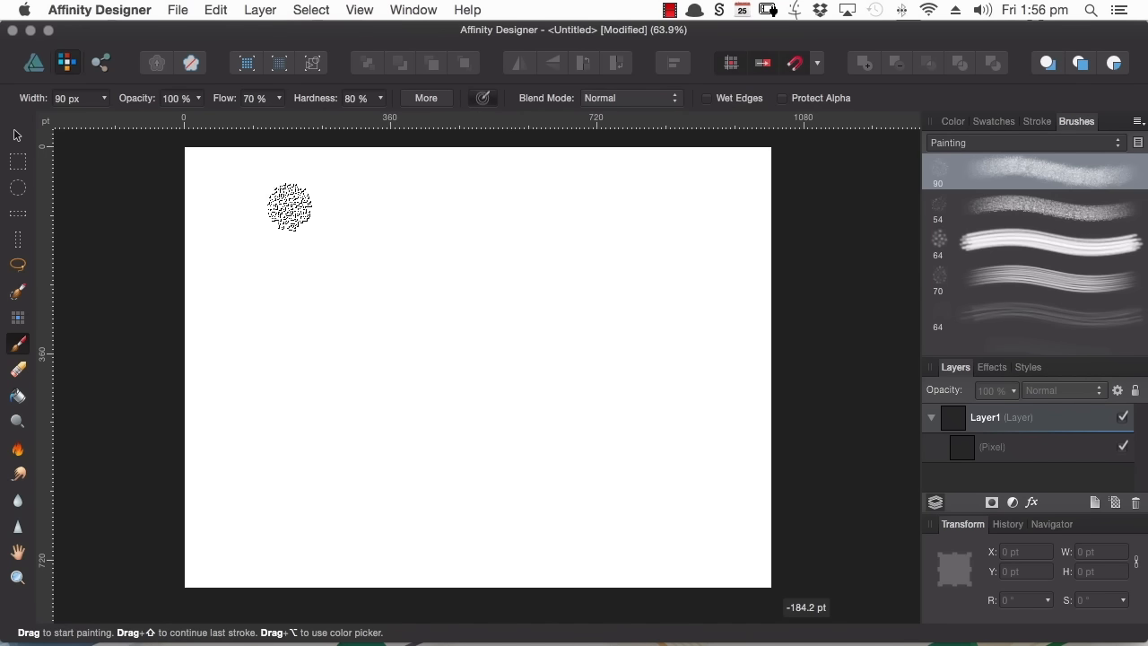
pyautogui.moveTo(218, 232); pyautogui.dragTo(621, 187)
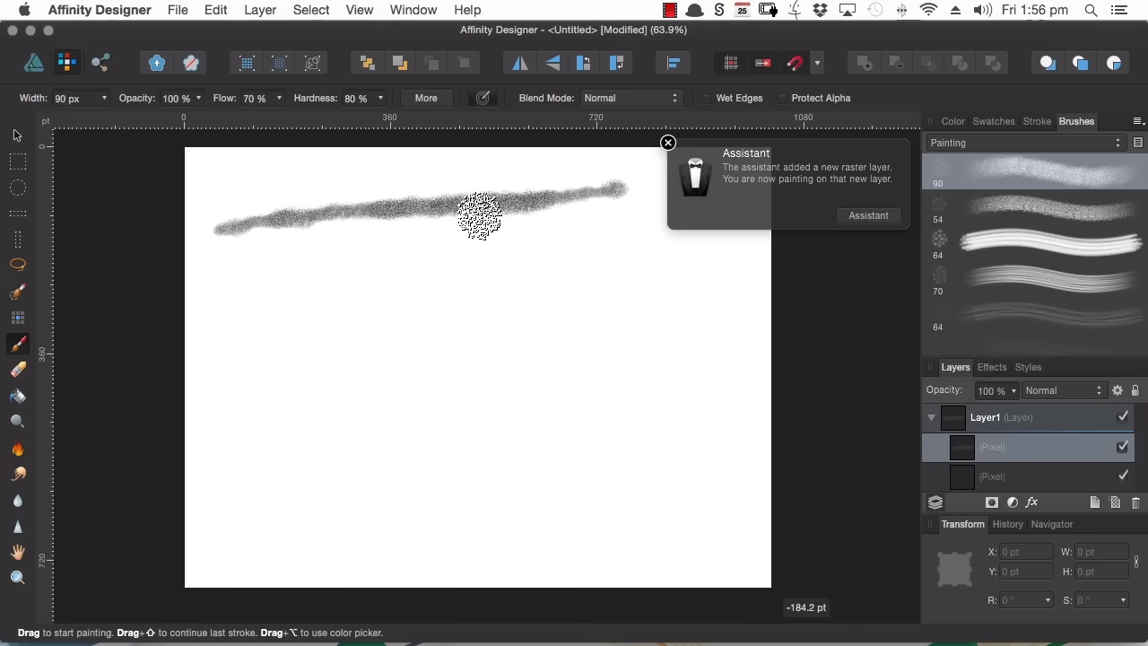
pyautogui.moveTo(218, 324)
pyautogui.mouseDown()
pyautogui.moveTo(290, 324)
pyautogui.moveTo(654, 259)
pyautogui.mouseUp()
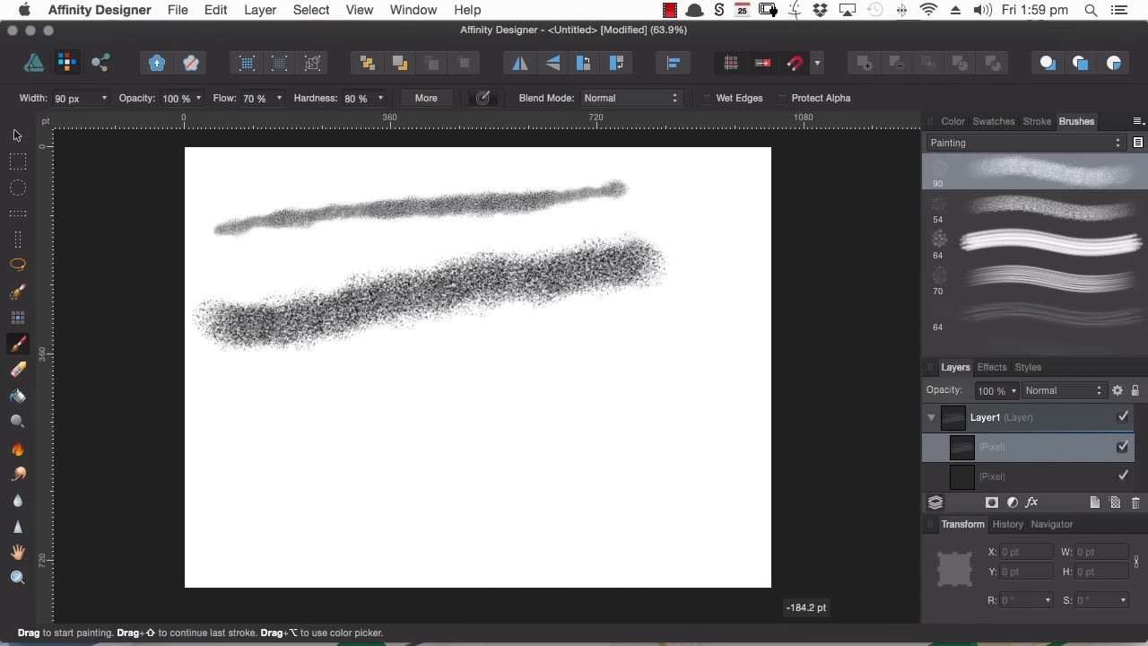
# Step: Turn off pressure-controlled size and paint three slanted strokes below the speckled ones with the 70 px bristle brush, varying the pressure
pyautogui.click(482, 98)
pyautogui.click(1048, 284)
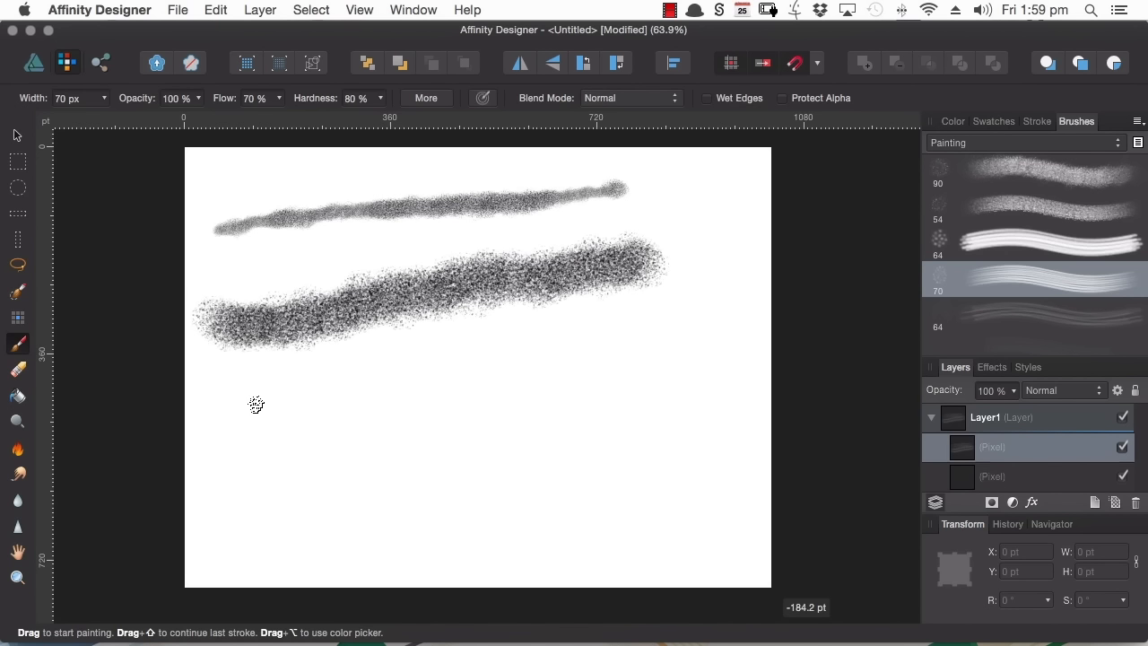
pyautogui.moveTo(235, 408); pyautogui.dragTo(426, 358)
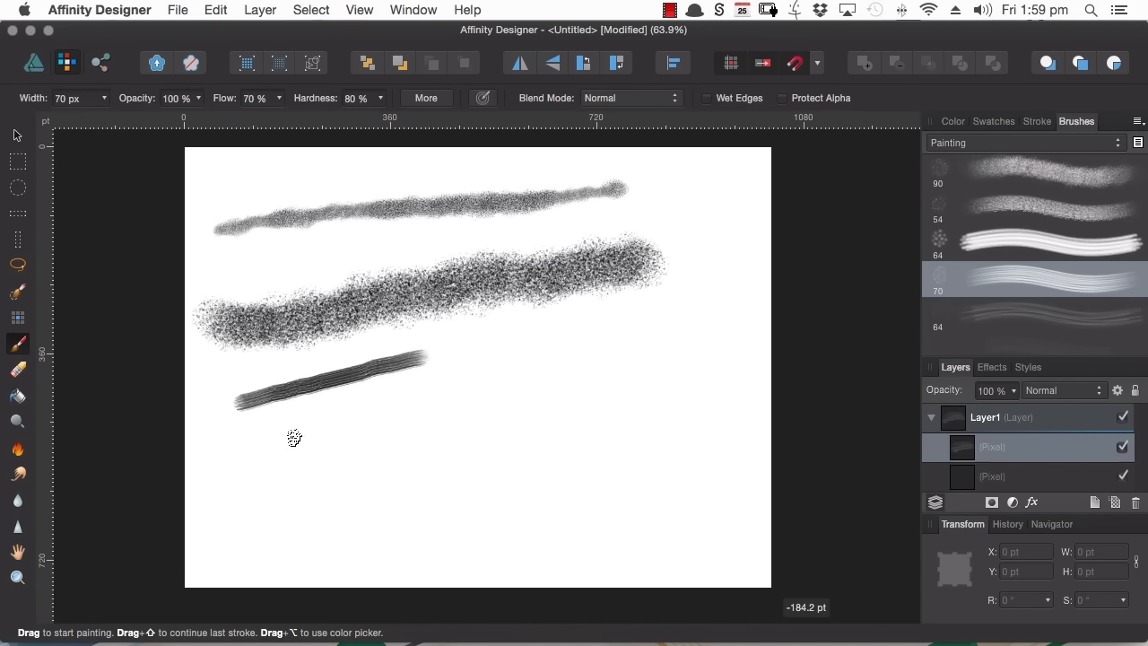
pyautogui.moveTo(238, 464); pyautogui.dragTo(442, 405)
pyautogui.moveTo(254, 502); pyautogui.dragTo(403, 451)
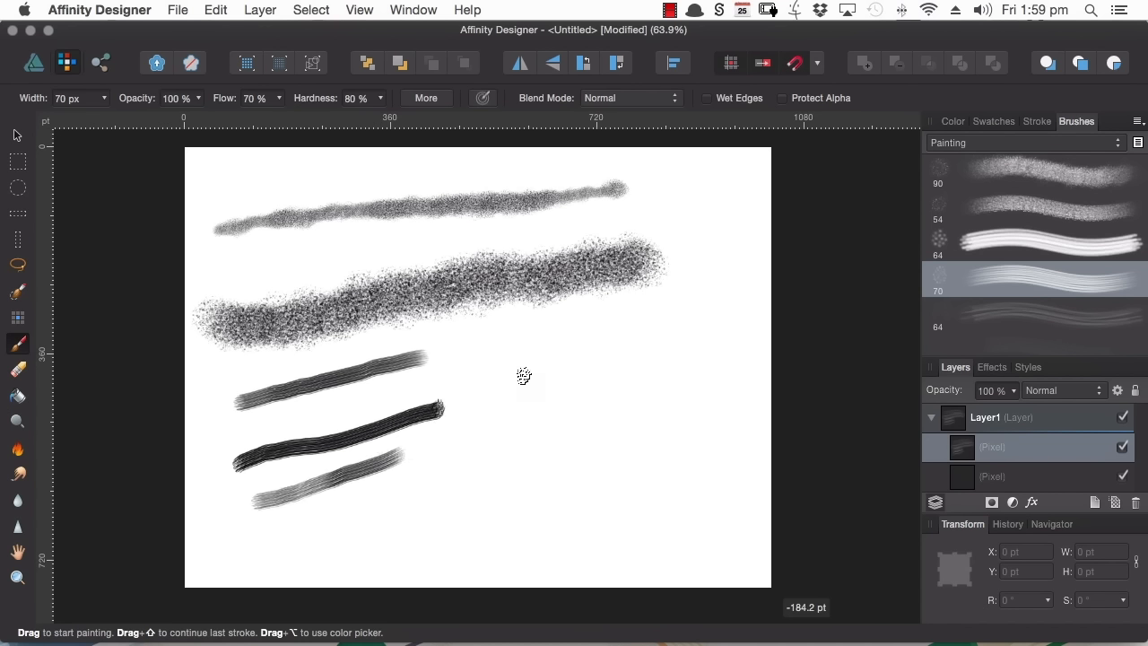
# Step: Paint four hook-shaped 70 px bristle strokes beside the three slanted ones, varying the pressure
pyautogui.moveTo(530, 341)
pyautogui.mouseDown()
pyautogui.moveTo(480, 404)
pyautogui.moveTo(565, 363)
pyautogui.mouseUp()
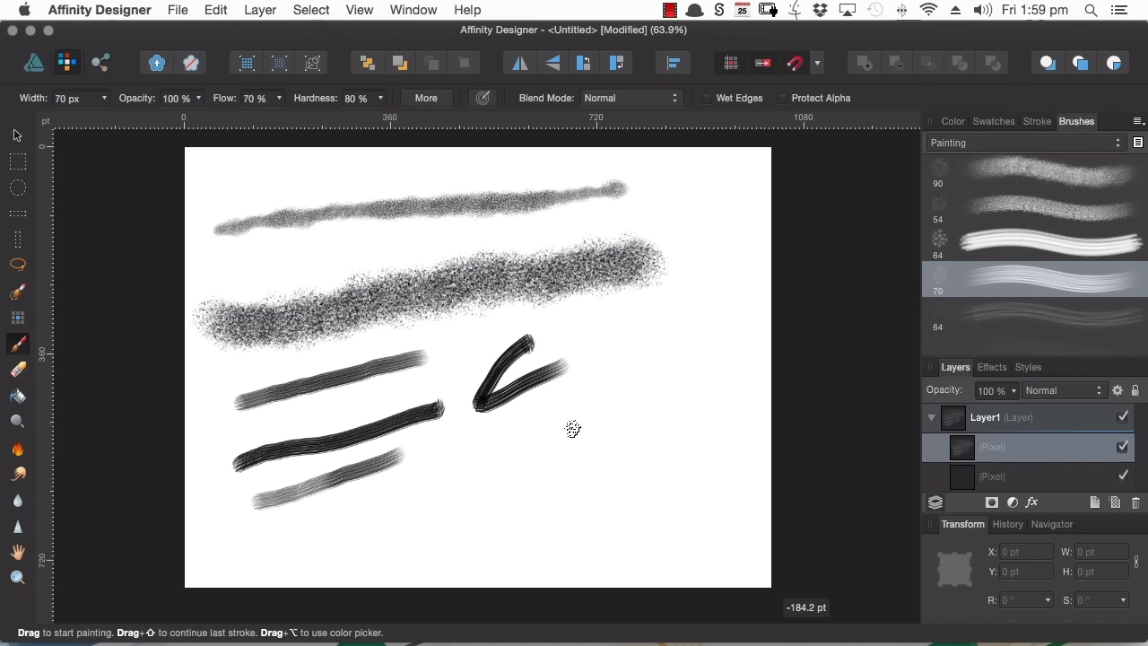
pyautogui.moveTo(609, 366)
pyautogui.mouseDown()
pyautogui.moveTo(592, 410)
pyautogui.moveTo(536, 431)
pyautogui.moveTo(596, 442)
pyautogui.mouseUp()
pyautogui.moveTo(510, 429)
pyautogui.mouseDown()
pyautogui.moveTo(464, 487)
pyautogui.moveTo(549, 484)
pyautogui.mouseUp()
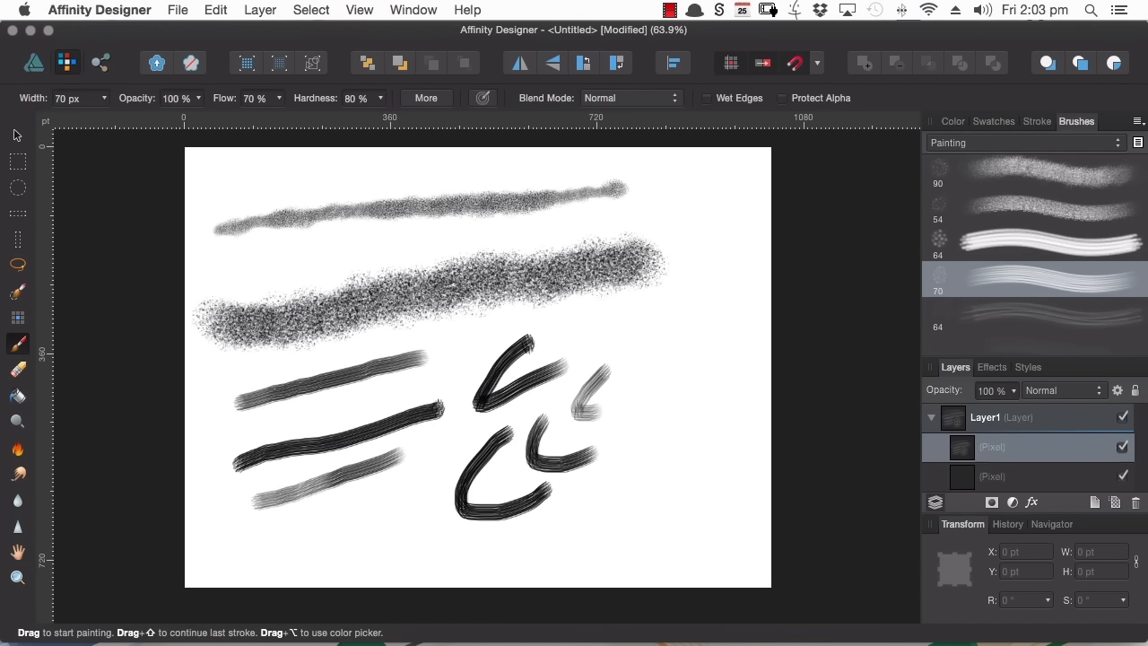
# Step: Return to the Draw Persona, delete the painted pixel layer, and draw a nearly horizontal 24 pt line about 633 pt long with the Pen tool
pyautogui.click(34, 64)
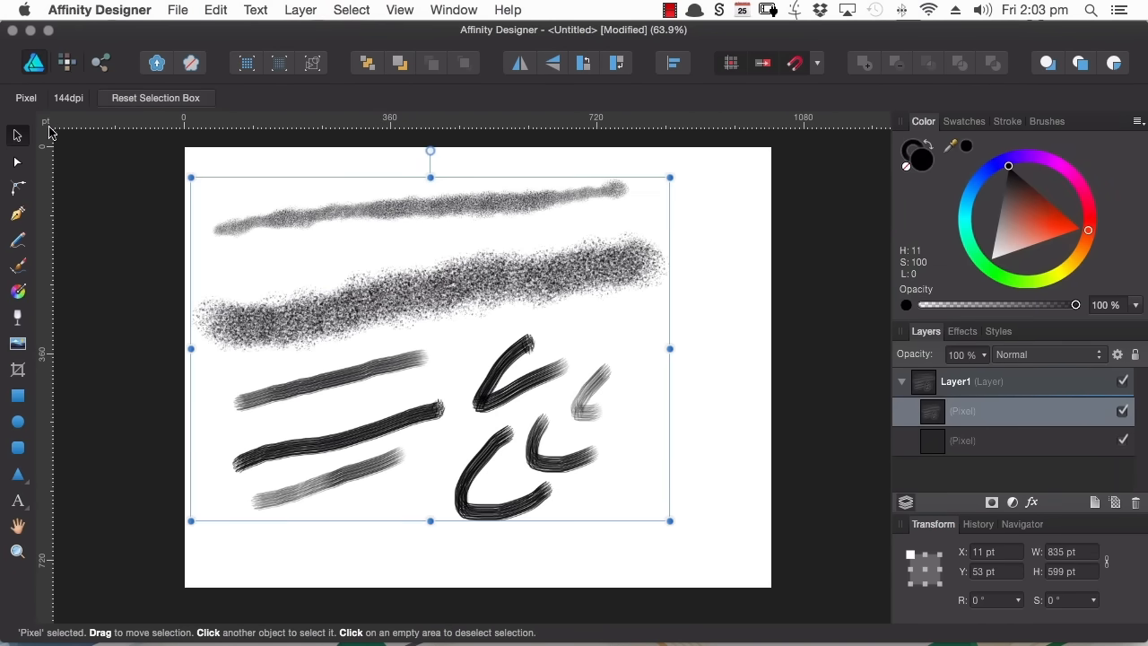
pyautogui.press('Delete')
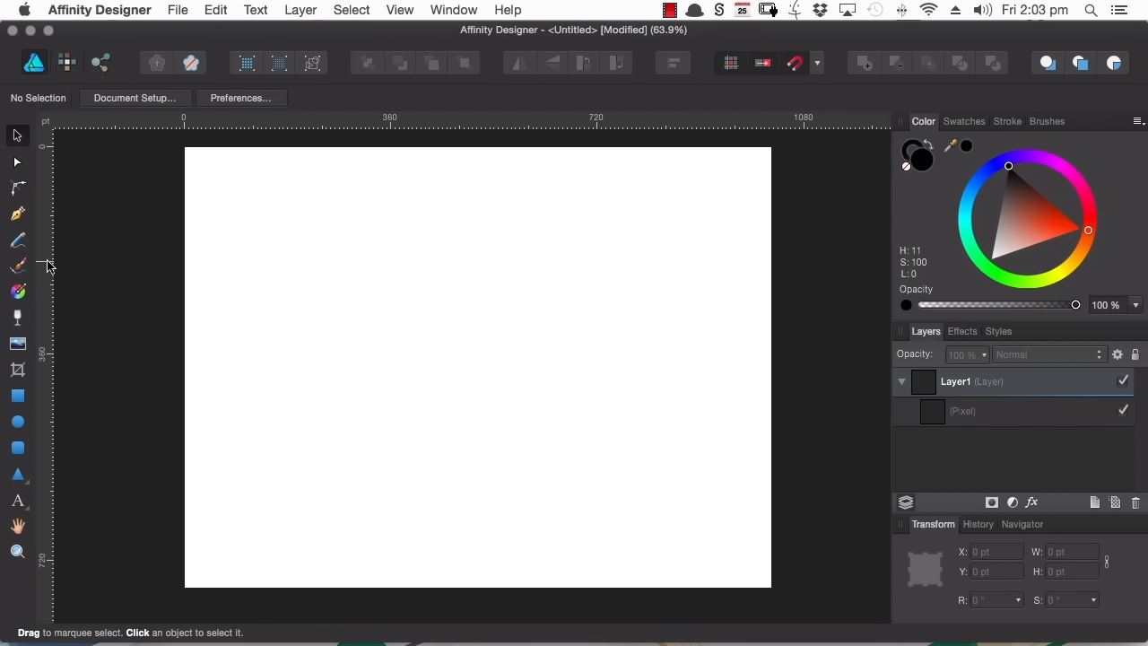
pyautogui.click(18, 215)
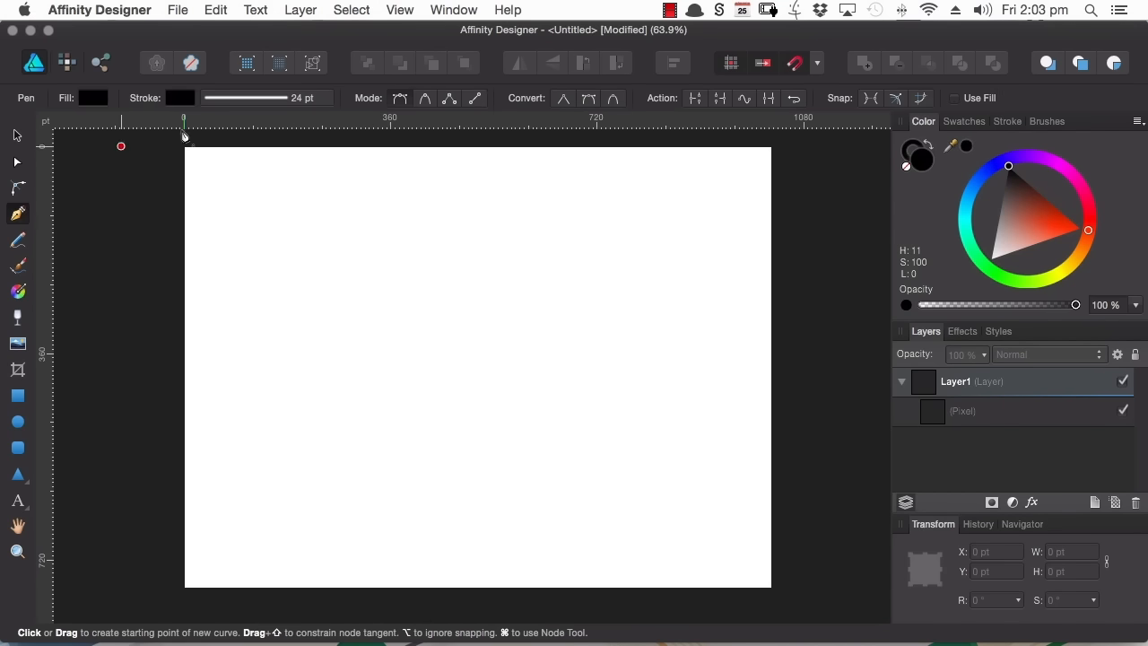
pyautogui.click(473, 102)
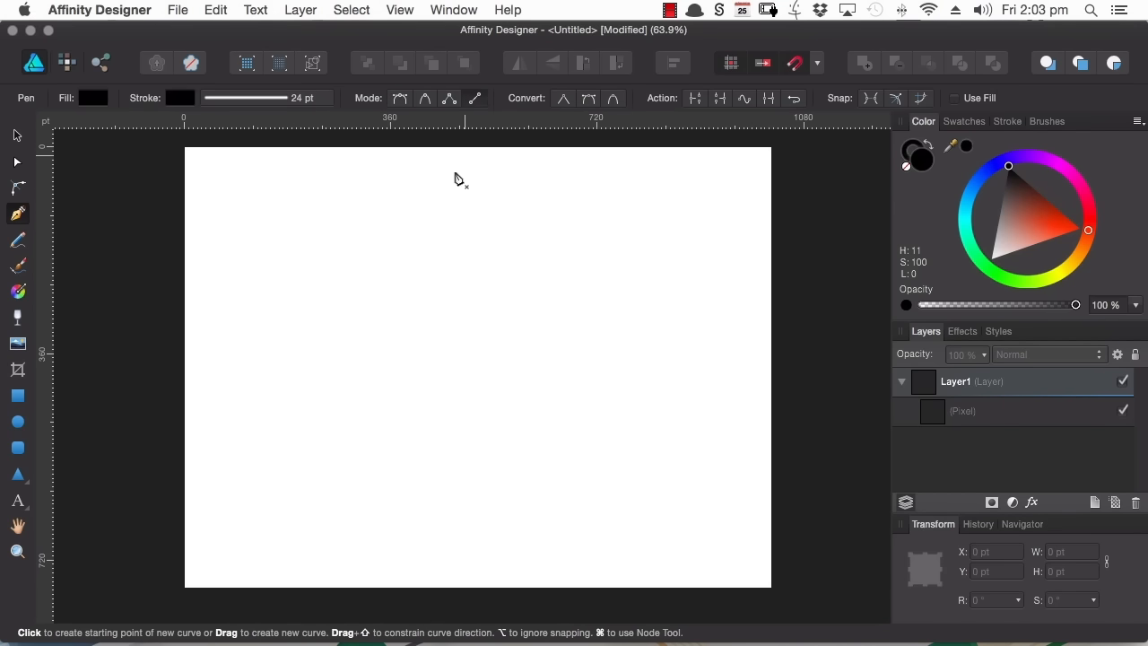
pyautogui.click(262, 317)
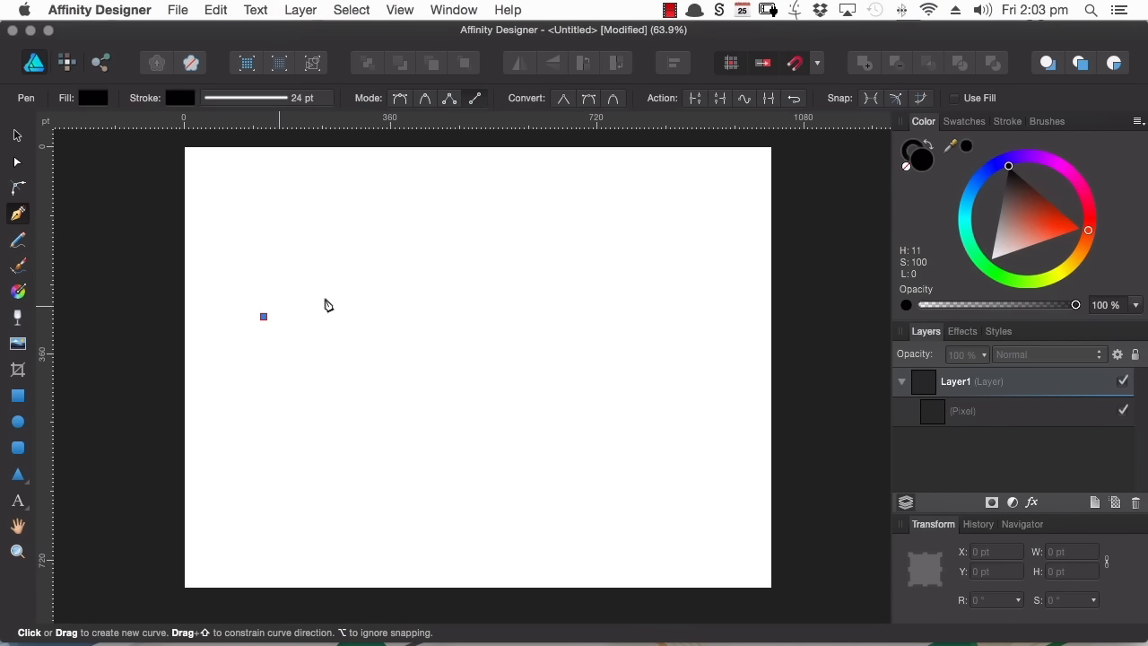
pyautogui.click(627, 313)
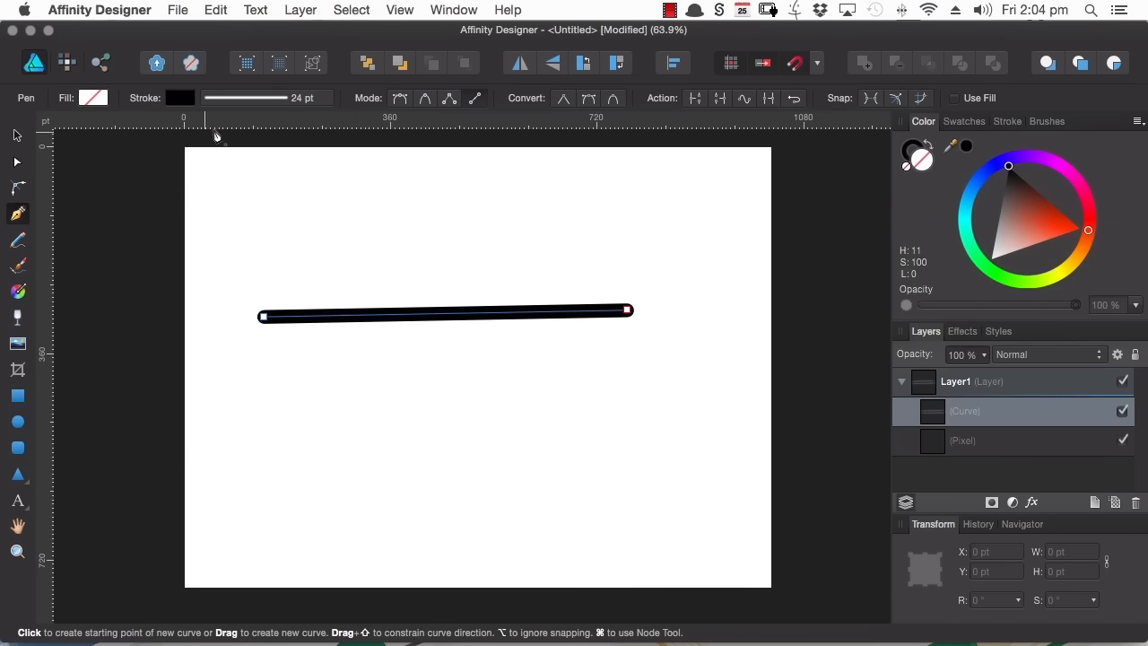
# Step: Taper the line by lowering the end of its stroke pressure profile to about one quarter, and deselect it
pyautogui.click(314, 100)
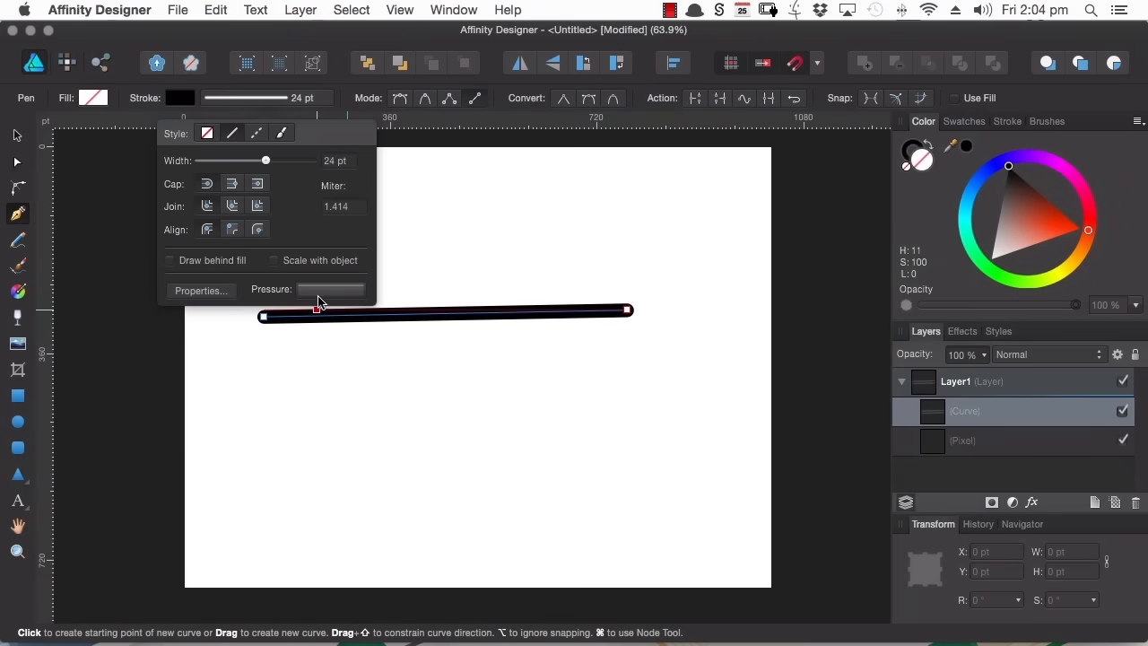
pyautogui.click(333, 290)
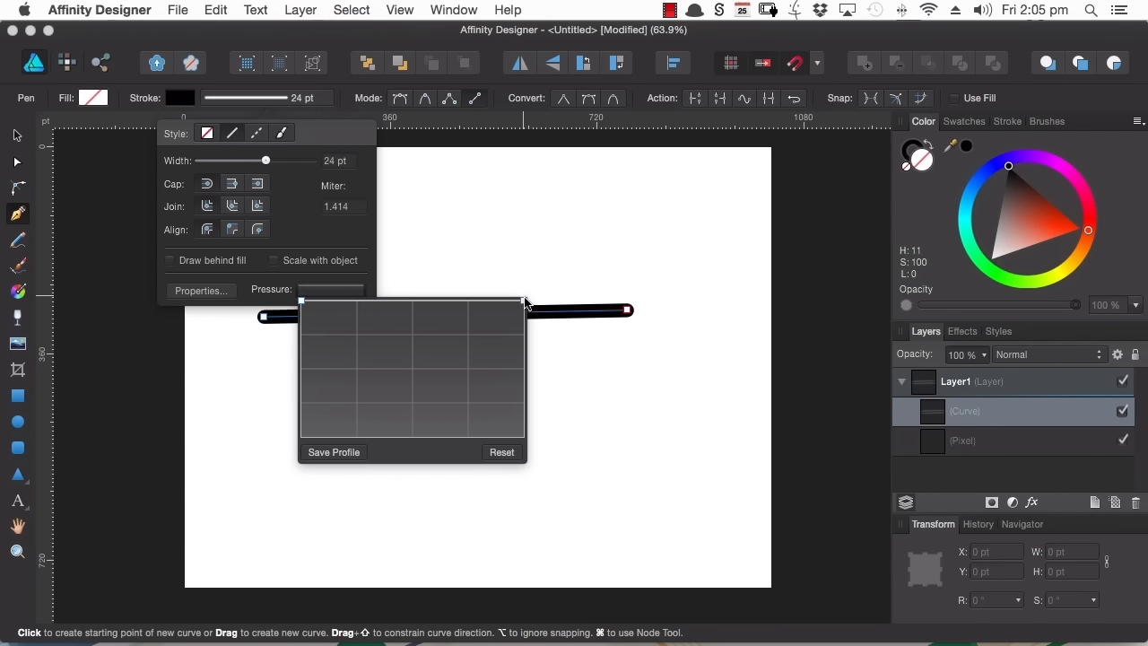
pyautogui.moveTo(525, 304); pyautogui.dragTo(517, 404)
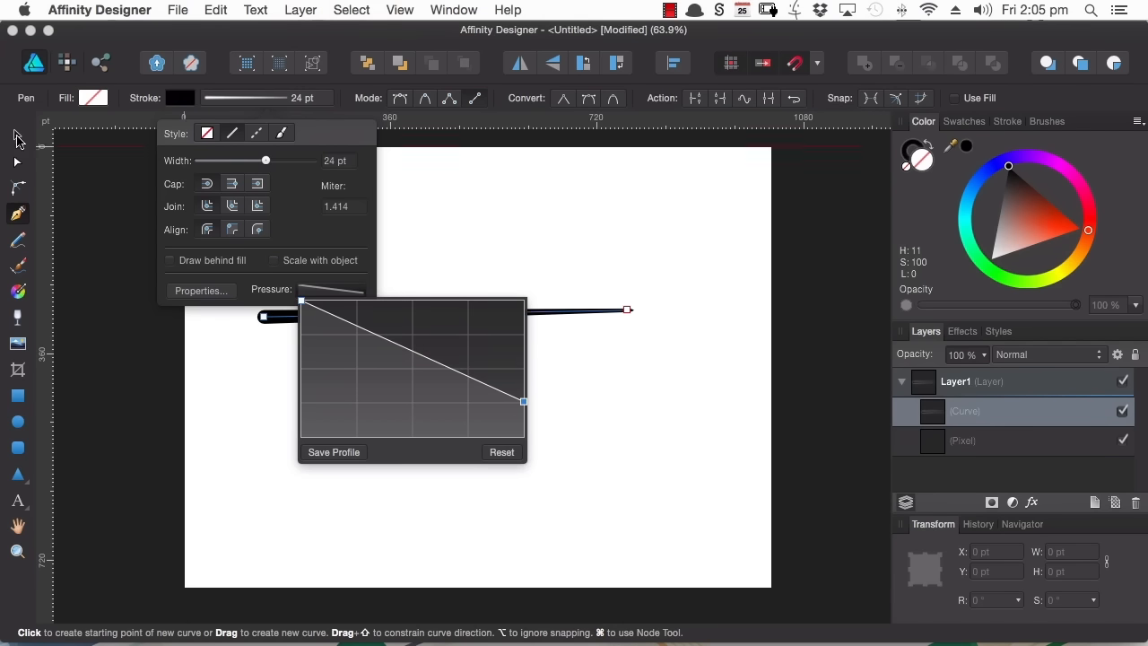
pyautogui.click(17, 136)
pyautogui.click(290, 449)
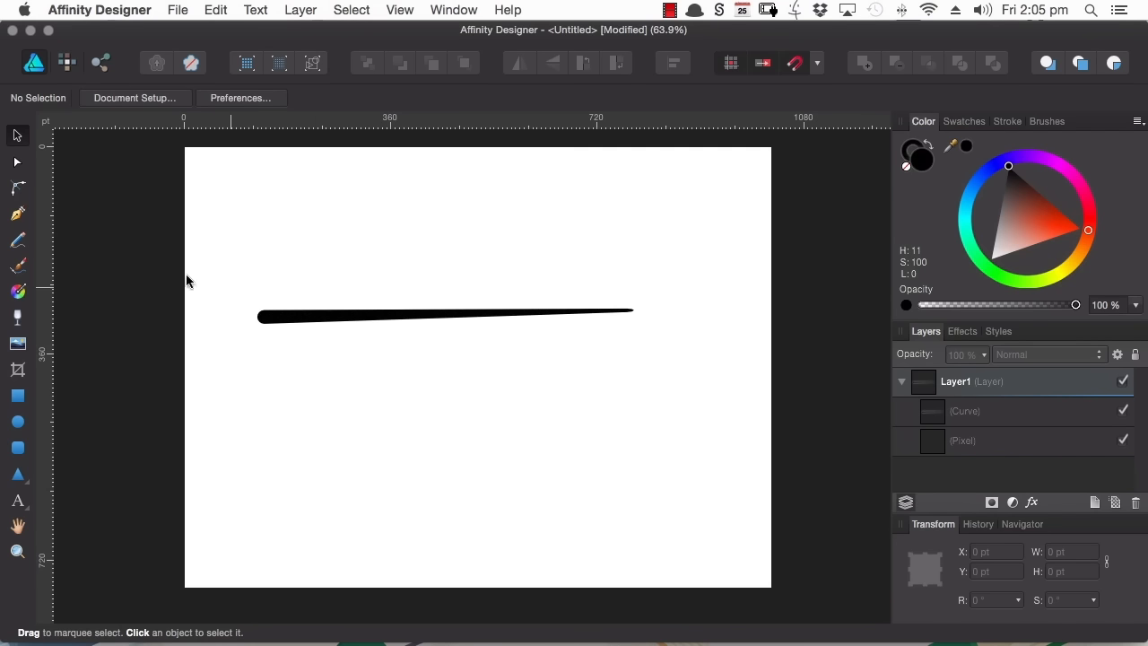
# Step: Bend the middle of the tapered line slightly upward into an arc with the Node tool
pyautogui.click(17, 161)
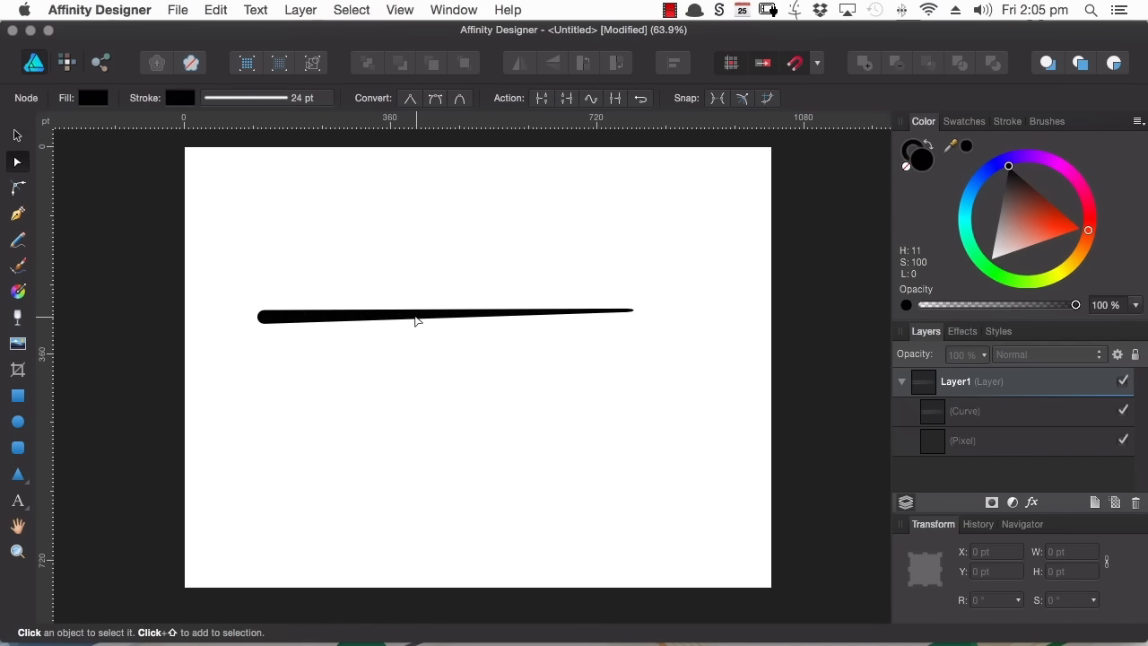
pyautogui.click(416, 319)
pyautogui.moveTo(436, 316); pyautogui.dragTo(430, 302)
pyautogui.press('v')
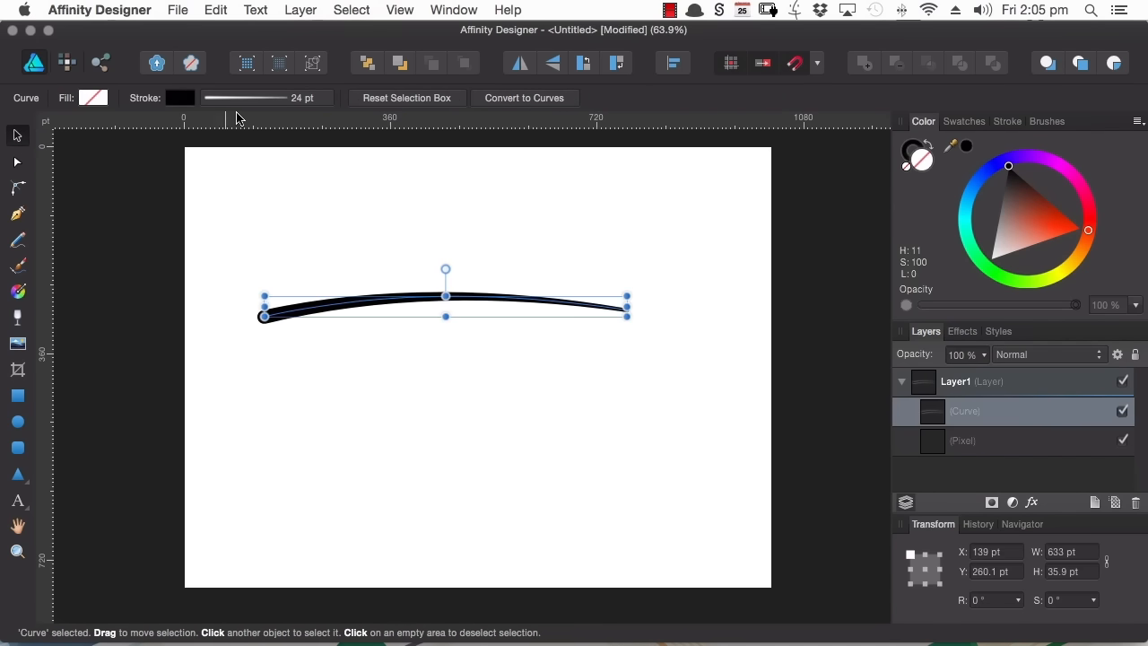
# Step: Reshape the arc's pressure profile into a valley with a low middle node and a raised end node, and deselect the arc
pyautogui.click(311, 99)
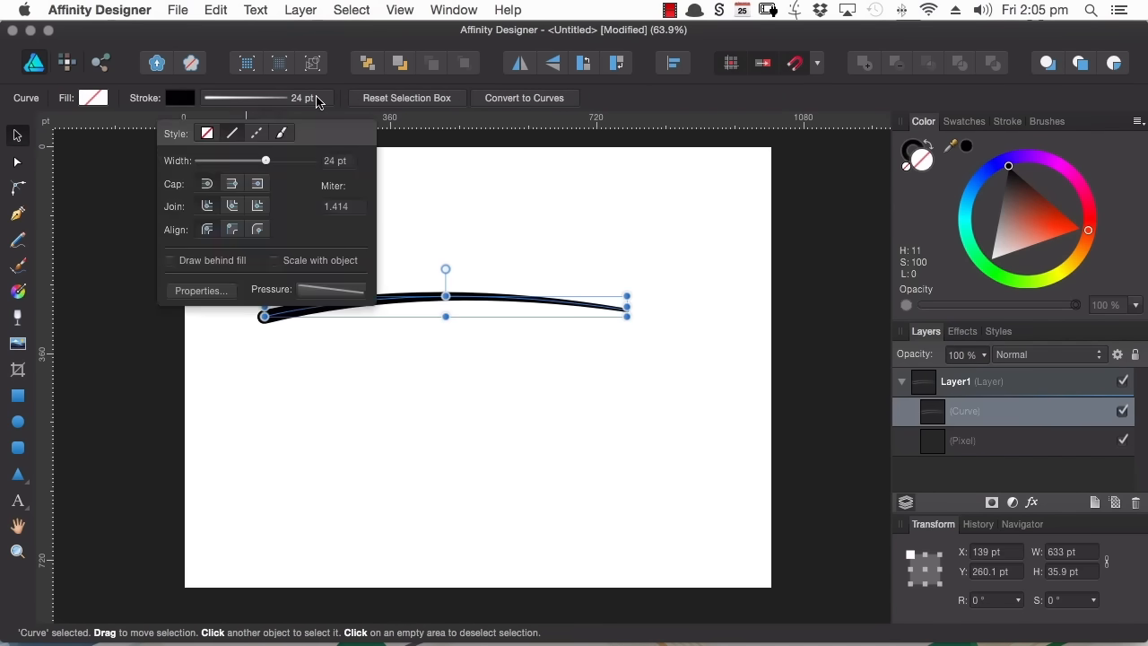
pyautogui.click(325, 291)
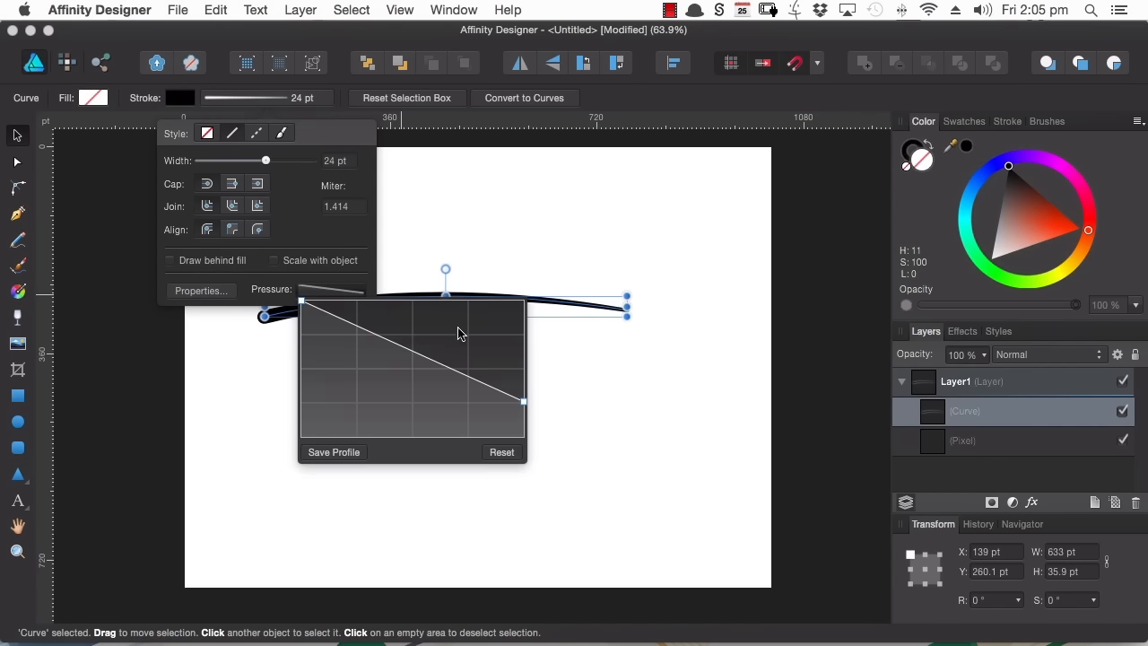
pyautogui.click(407, 349)
pyautogui.moveTo(407, 350)
pyautogui.mouseDown()
pyautogui.moveTo(372, 383)
pyautogui.moveTo(346, 376)
pyautogui.moveTo(386, 333)
pyautogui.moveTo(424, 338)
pyautogui.moveTo(352, 398)
pyautogui.moveTo(362, 400)
pyautogui.mouseUp()
pyautogui.moveTo(523, 406); pyautogui.dragTo(523, 339)
pyautogui.moveTo(363, 399); pyautogui.dragTo(397, 401)
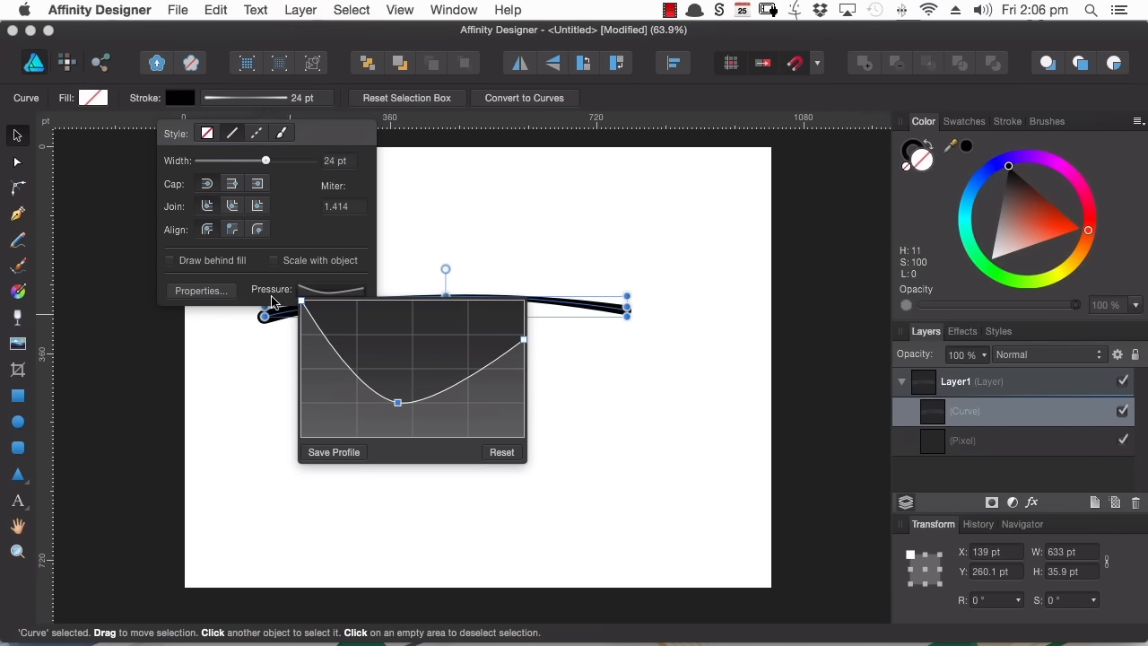
pyautogui.click(27, 139)
pyautogui.click(111, 346)
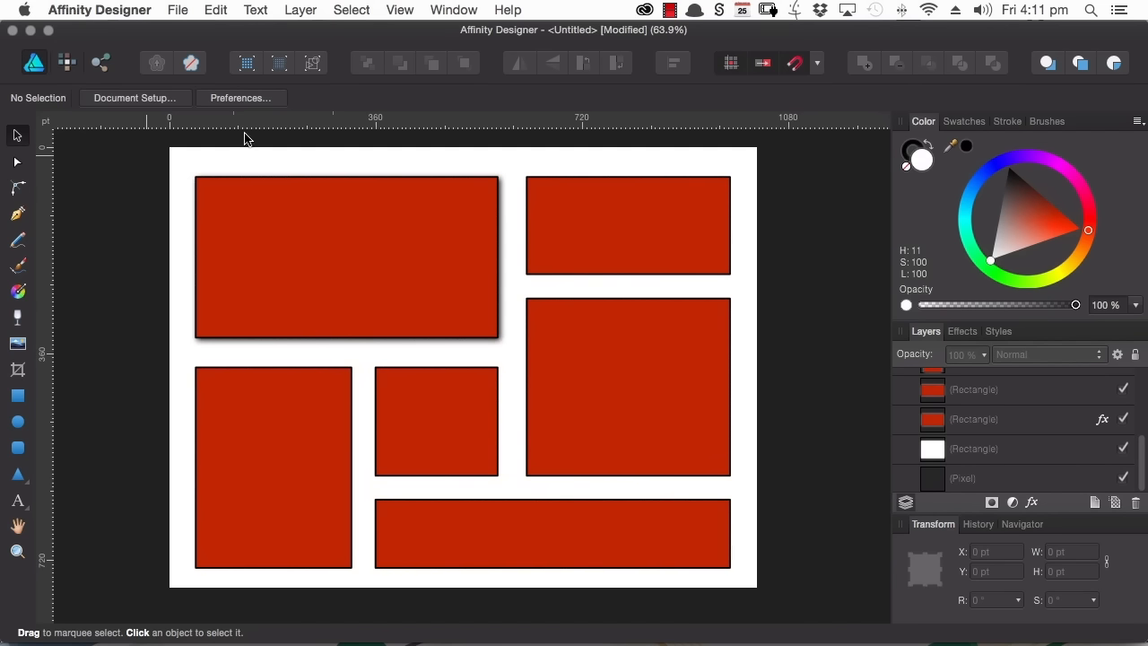
# Step: Review the document export settings for the PNG, JPEG, GIF, TIFF, PSD, PDF, SVG and EPS formats in turn
pyautogui.click(178, 11)
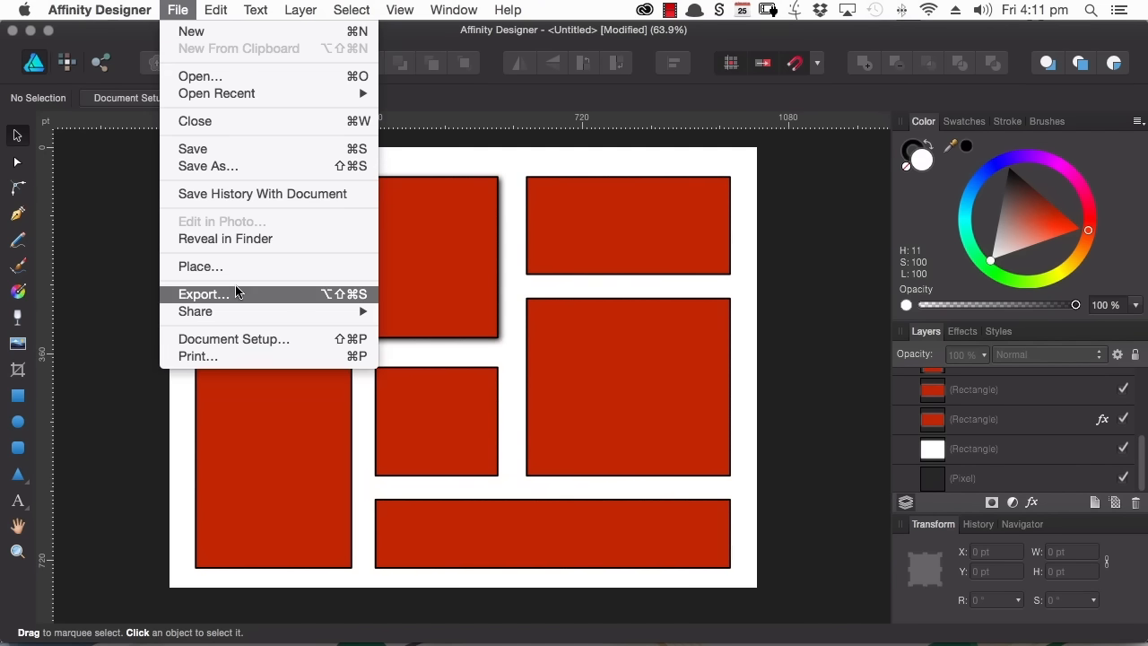
pyautogui.click(205, 295)
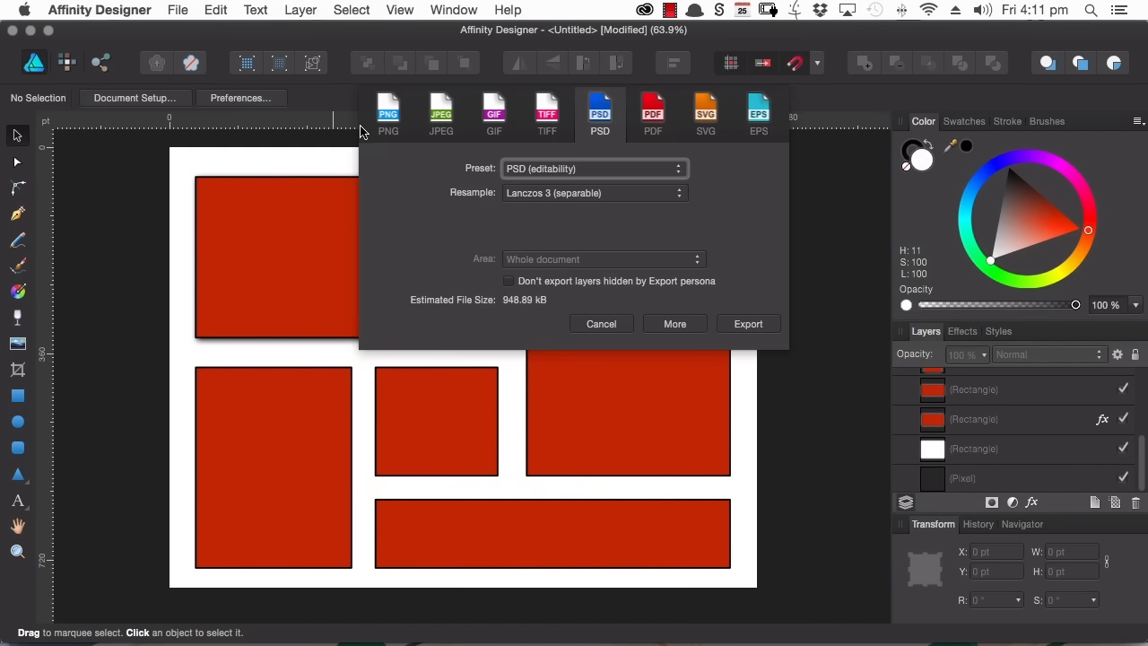
pyautogui.click(389, 115)
pyautogui.click(443, 117)
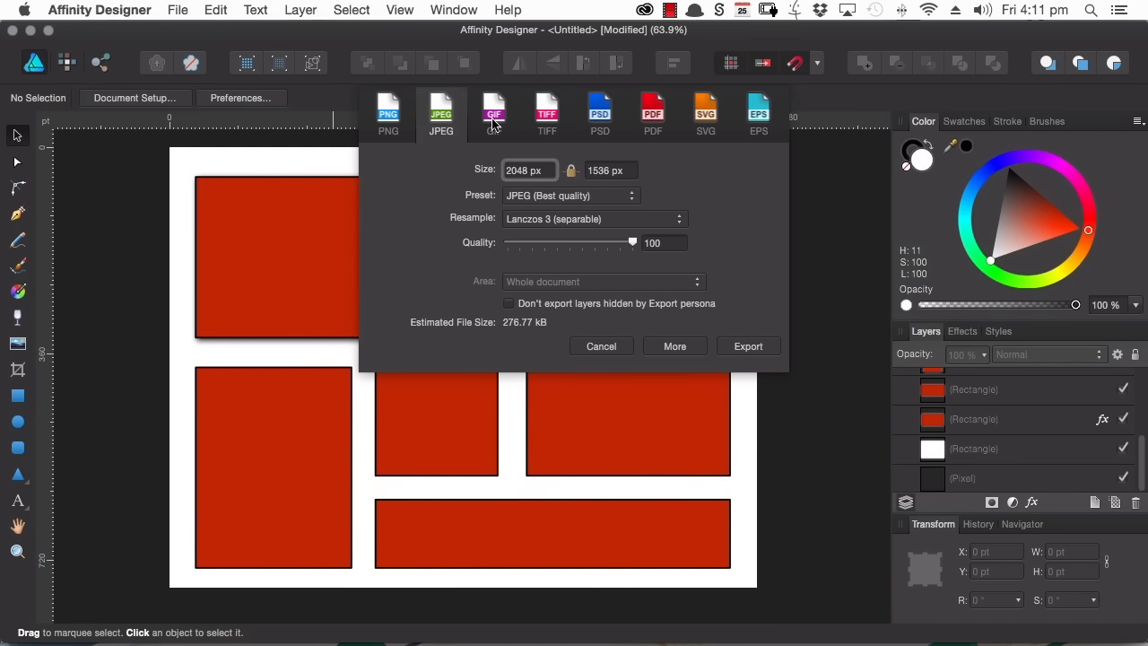
pyautogui.click(492, 123)
pyautogui.click(544, 124)
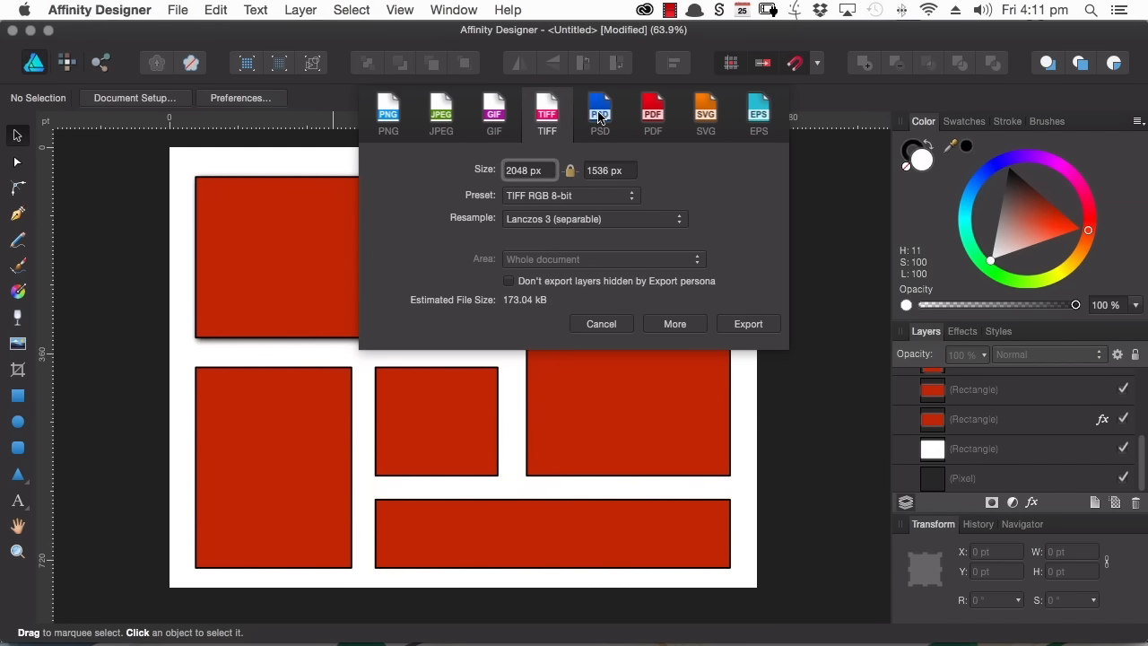
pyautogui.click(599, 117)
pyautogui.click(653, 124)
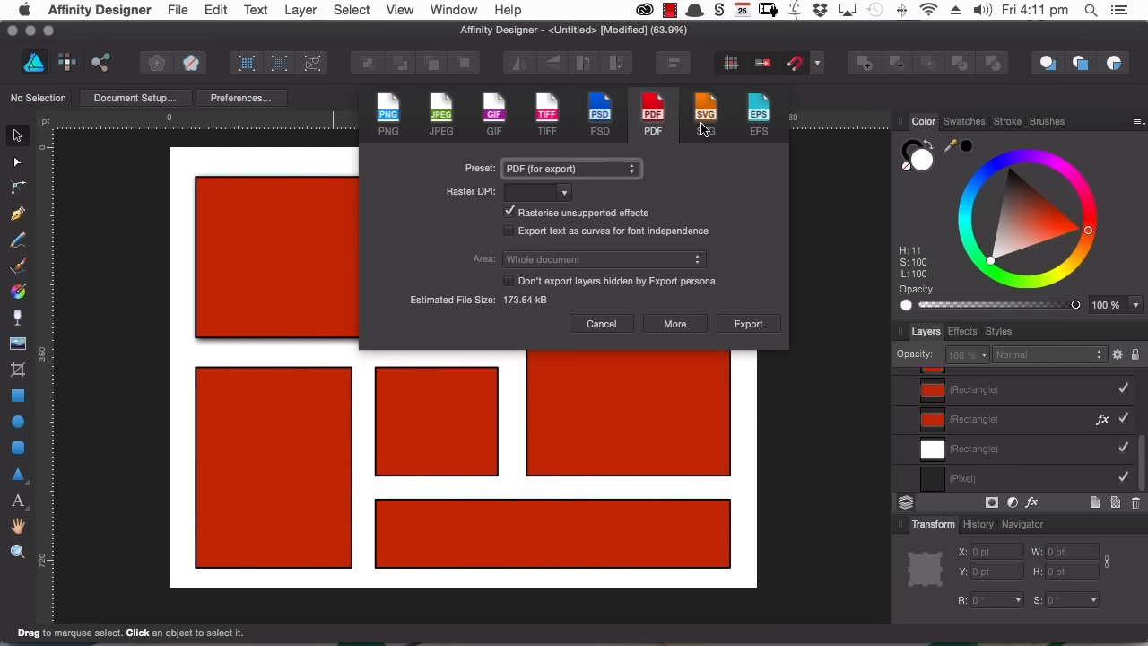
pyautogui.click(704, 130)
pyautogui.click(759, 125)
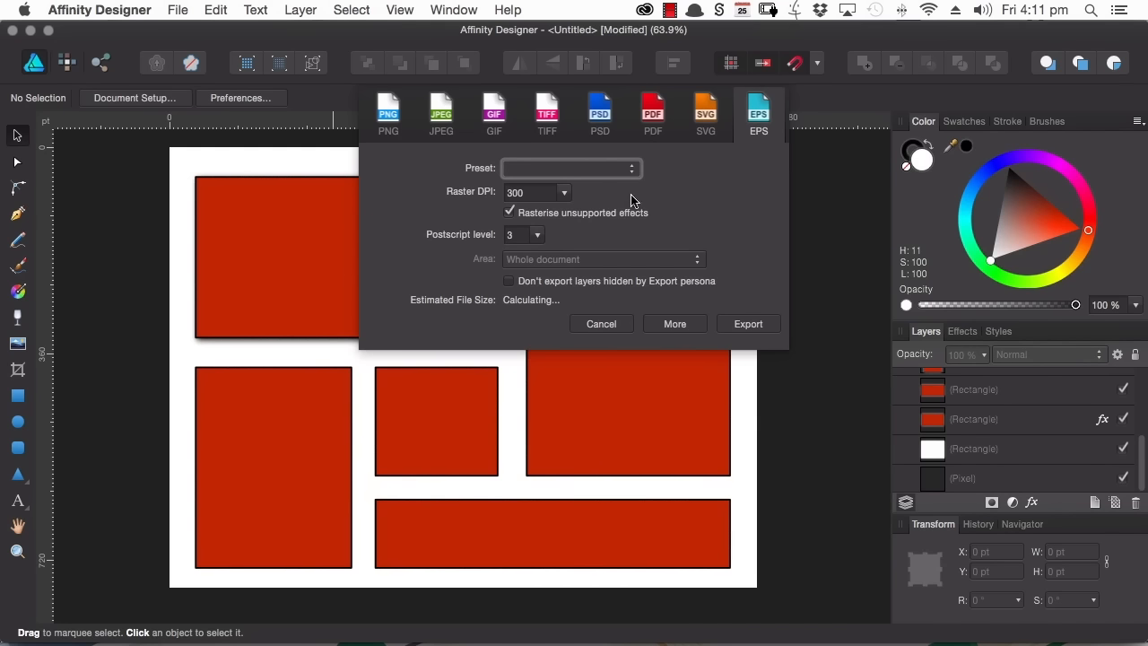
# Step: Export the whole document as a PSD with the PSD (editability) preset, named psdexport, into the Export folder
pyautogui.click(601, 119)
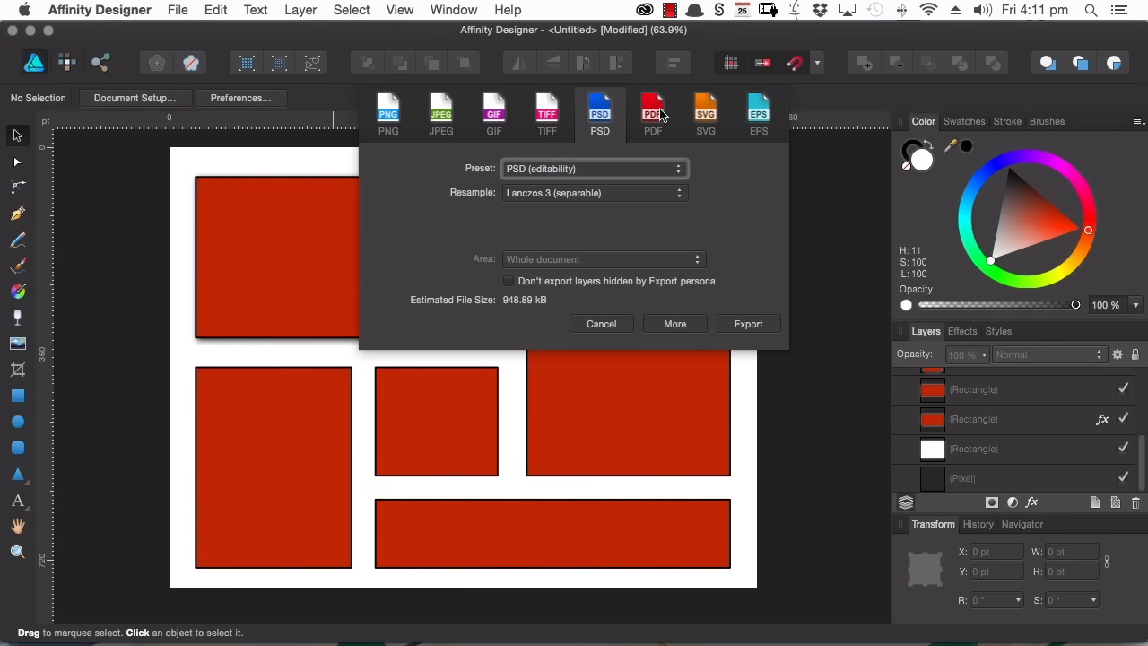
pyautogui.click(746, 326)
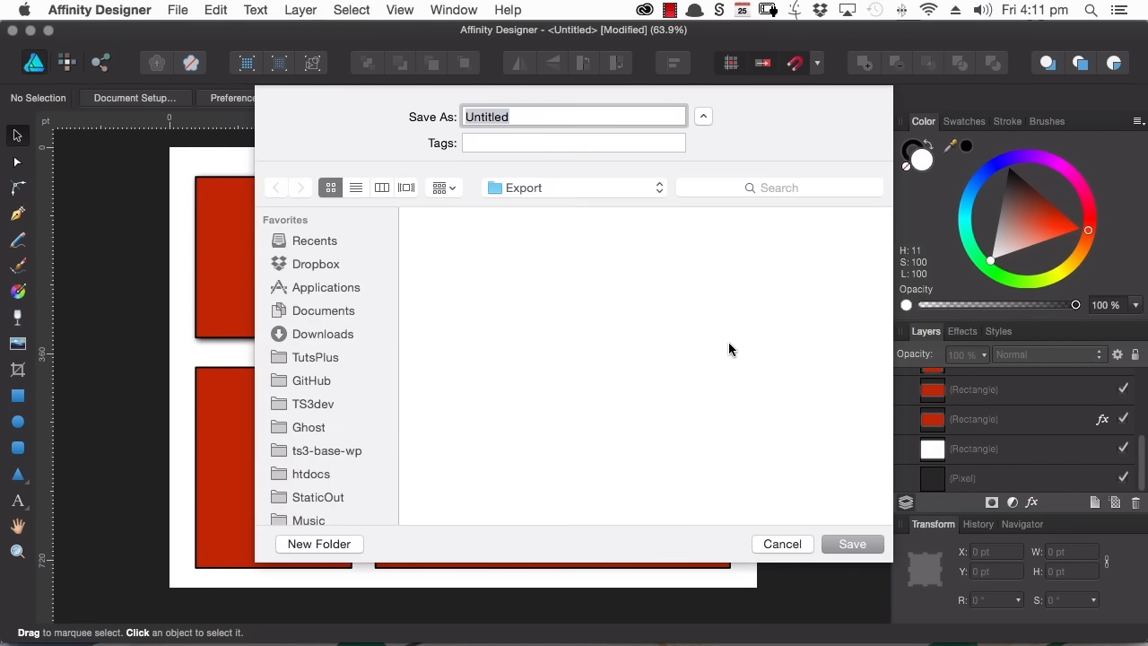
pyautogui.write('psdexport')
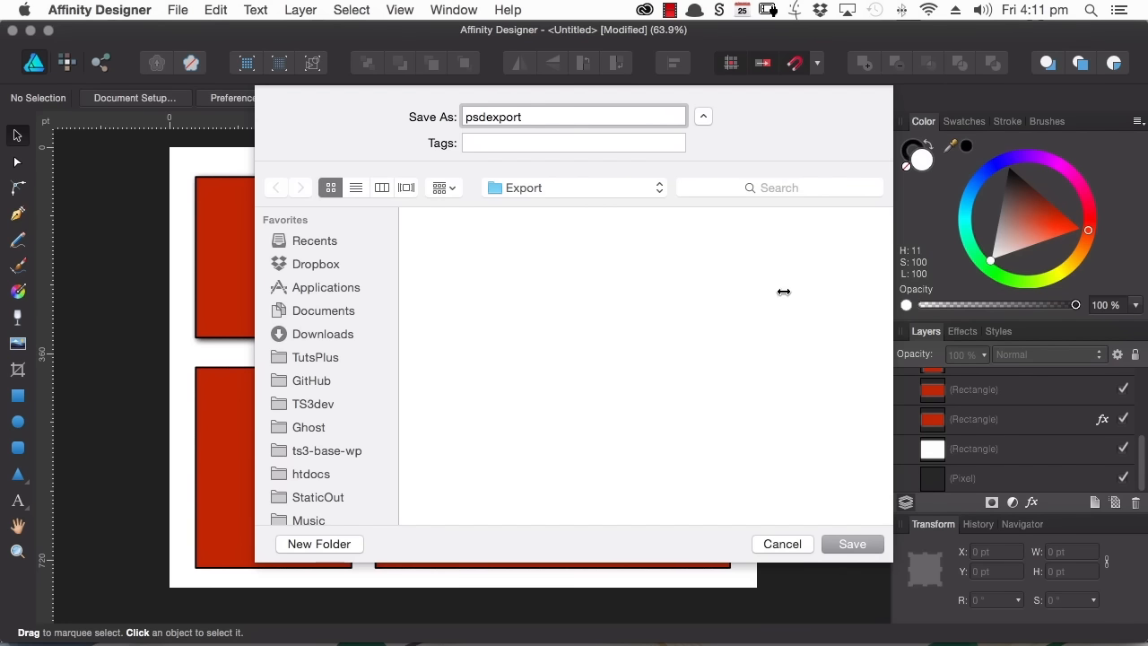
pyautogui.click(850, 544)
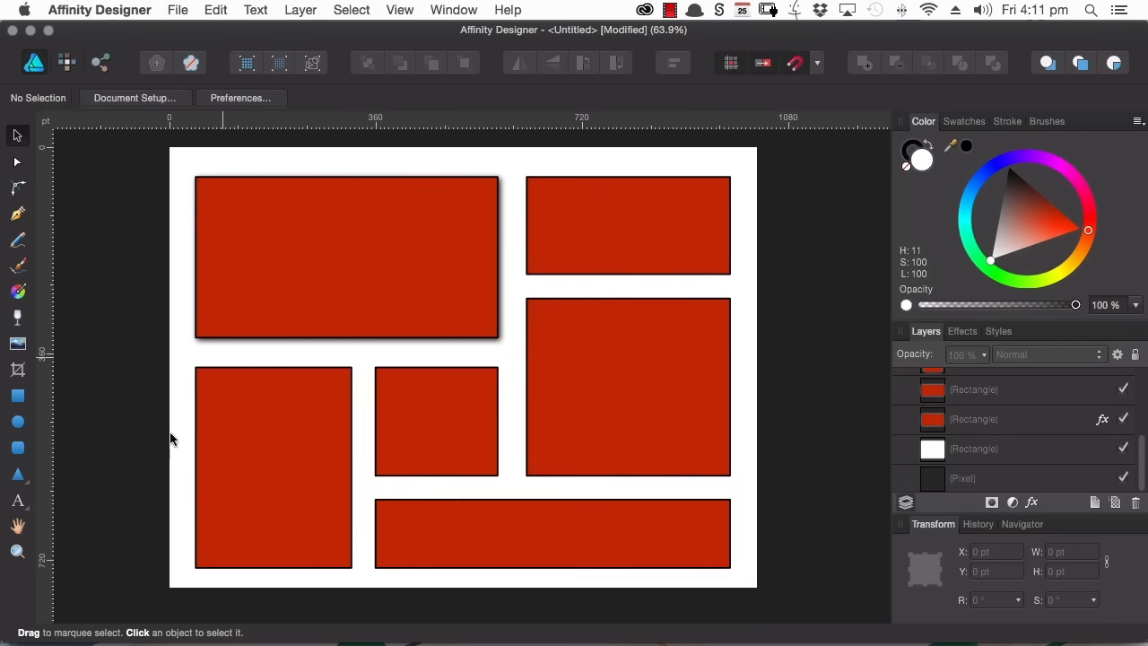
# Step: Switch to Finder and open the exported psdexport.psd in Adobe Photoshop CC 2015
pyautogui.click(30, 628)
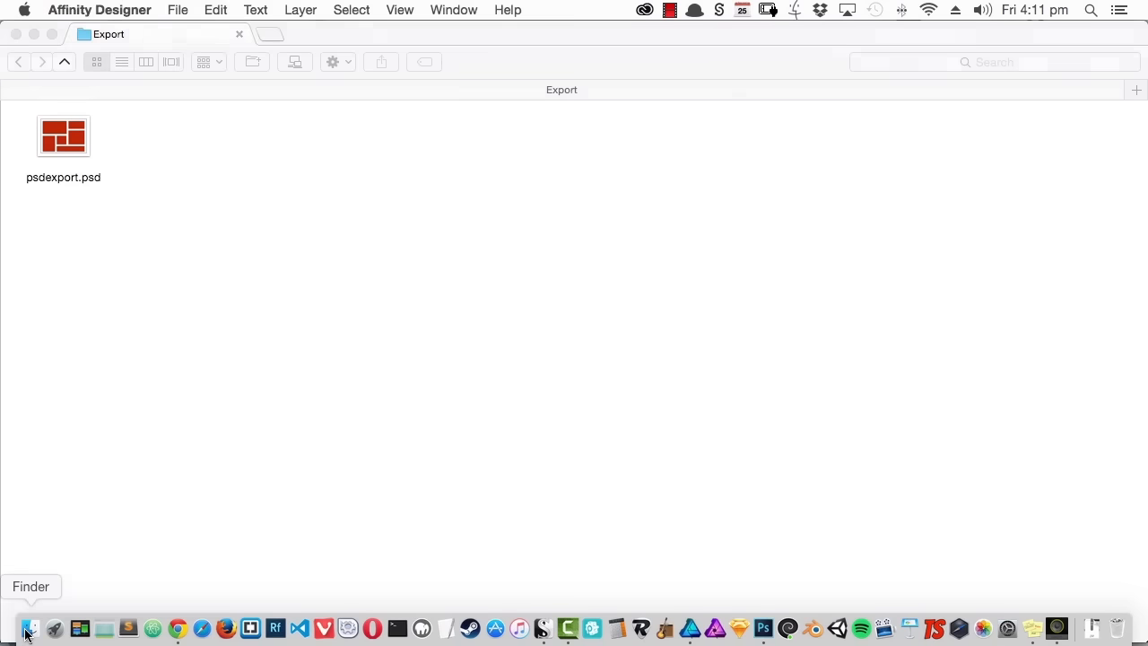
pyautogui.click(68, 151)
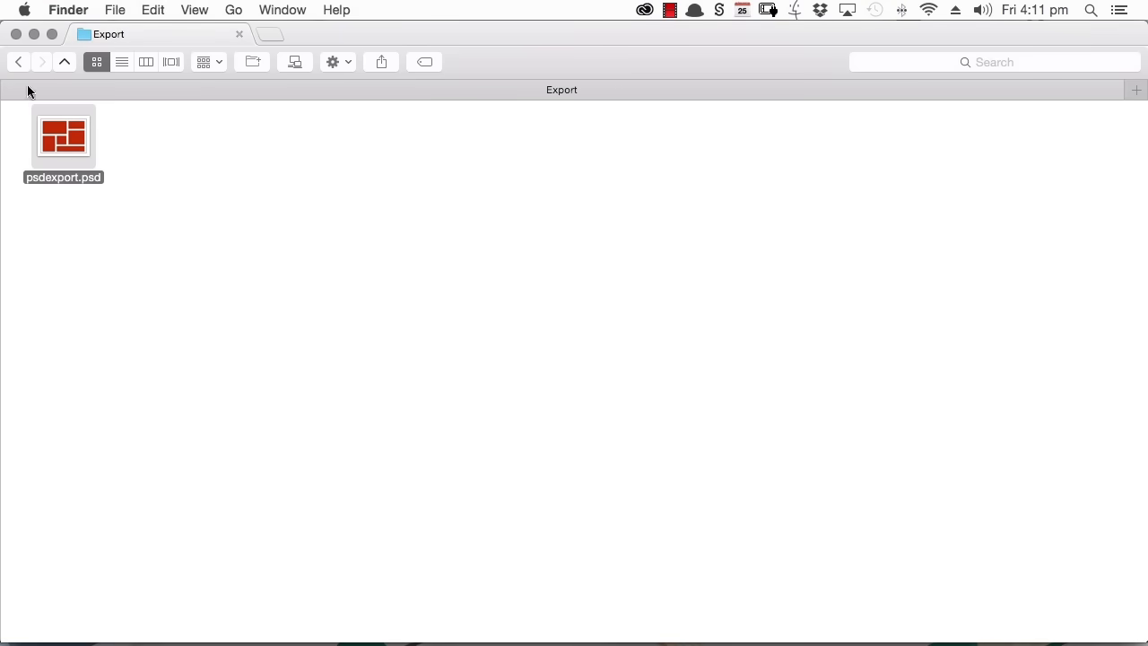
pyautogui.rightClick(77, 153)
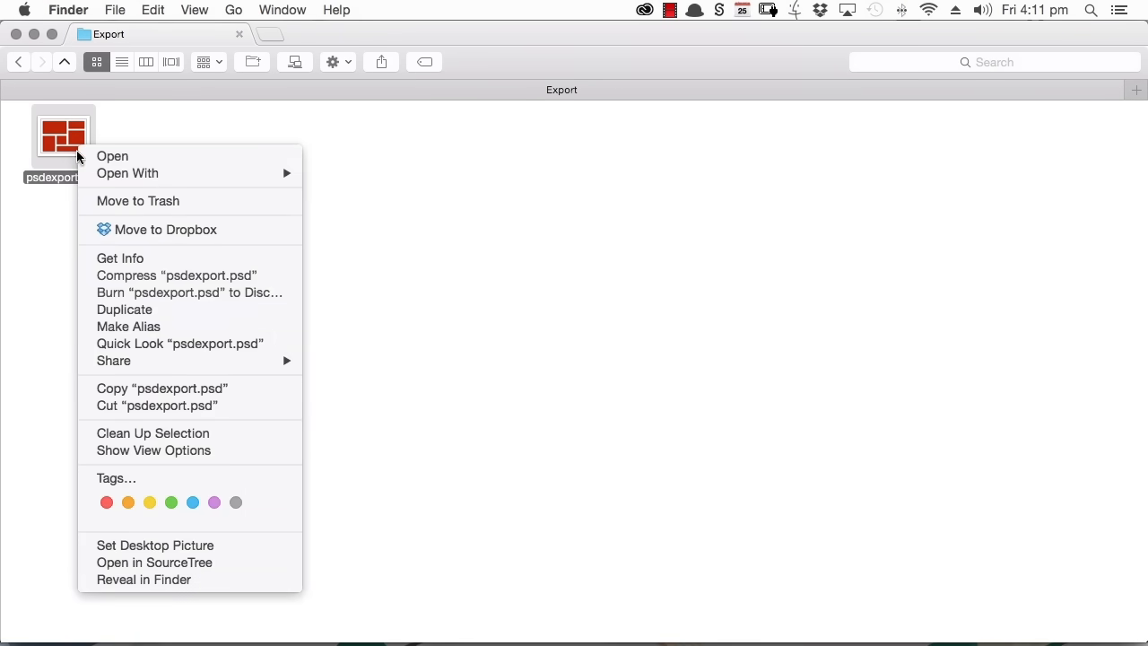
pyautogui.moveTo(117, 172)
pyautogui.click(364, 174)
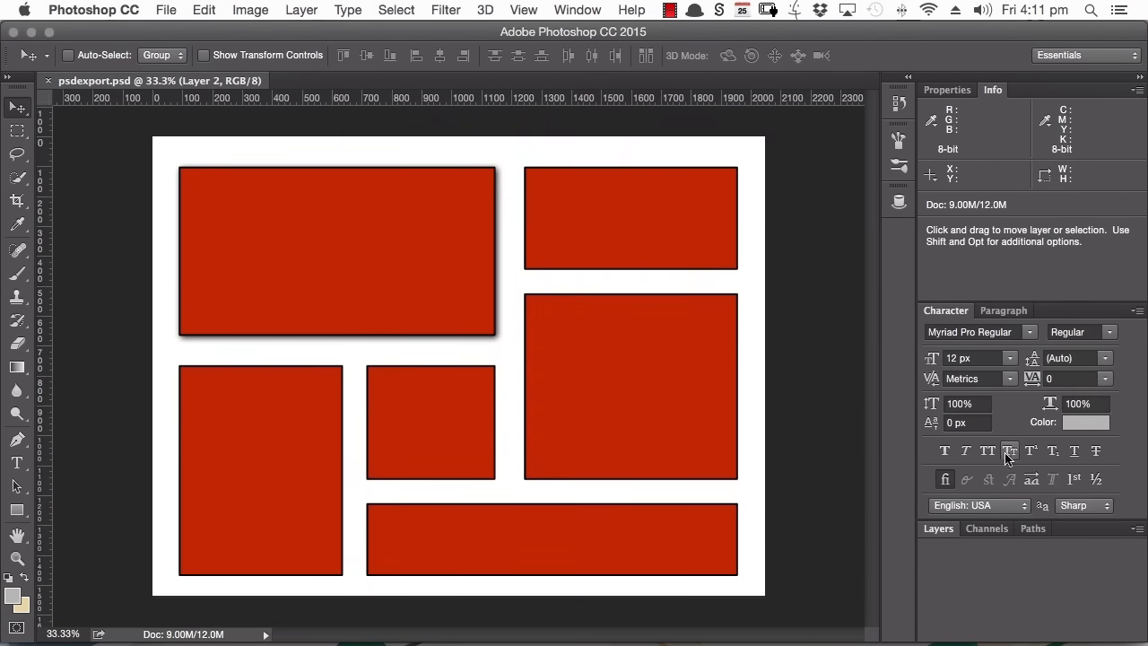
# Step: Dock the Layers panel in its own tall column, and expand the Layer1 group and Layer 3's effects to examine the imported structure
pyautogui.moveTo(930, 532); pyautogui.dragTo(659, 408)
pyautogui.moveTo(745, 395); pyautogui.dragTo(1005, 296)
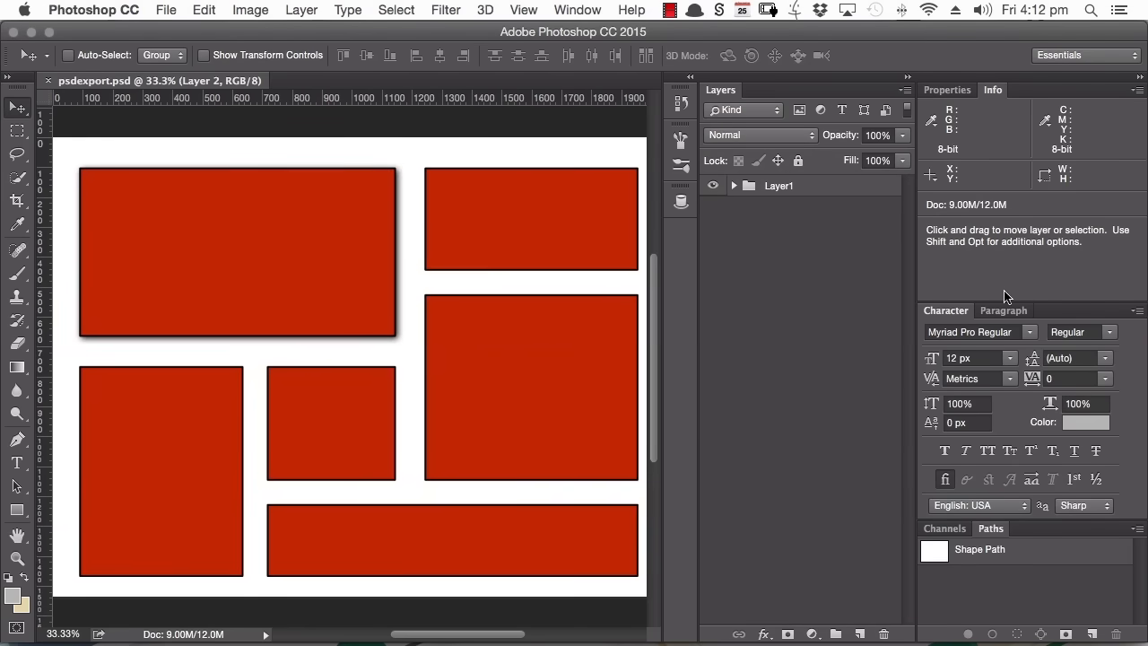
pyautogui.click(734, 186)
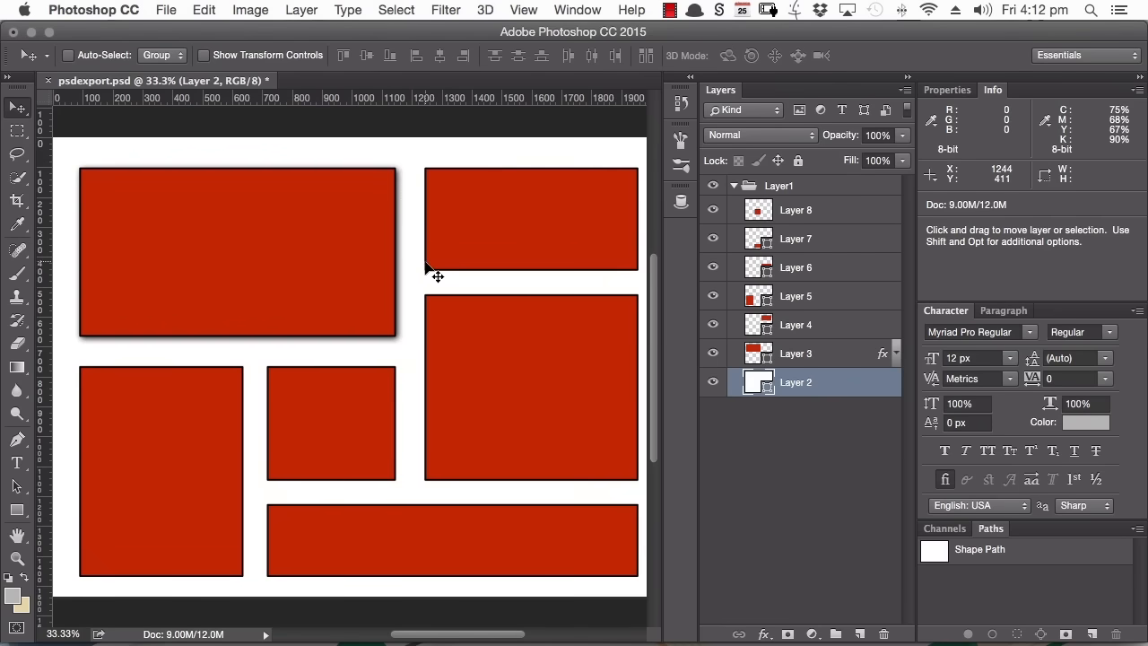
pyautogui.click(884, 360)
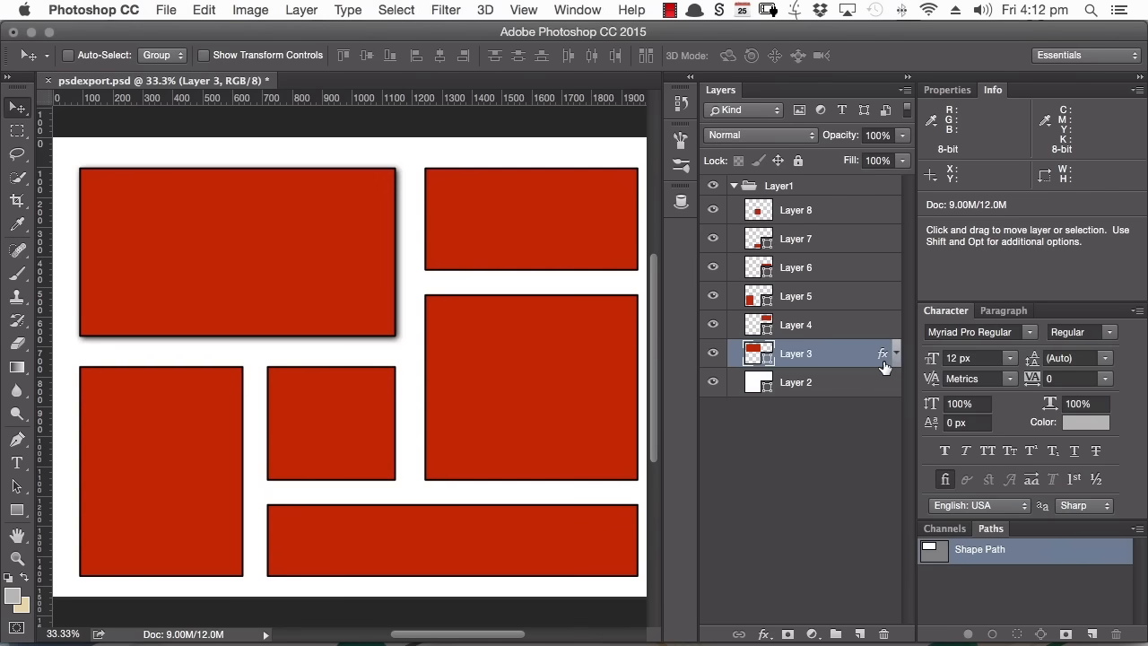
pyautogui.click(895, 355)
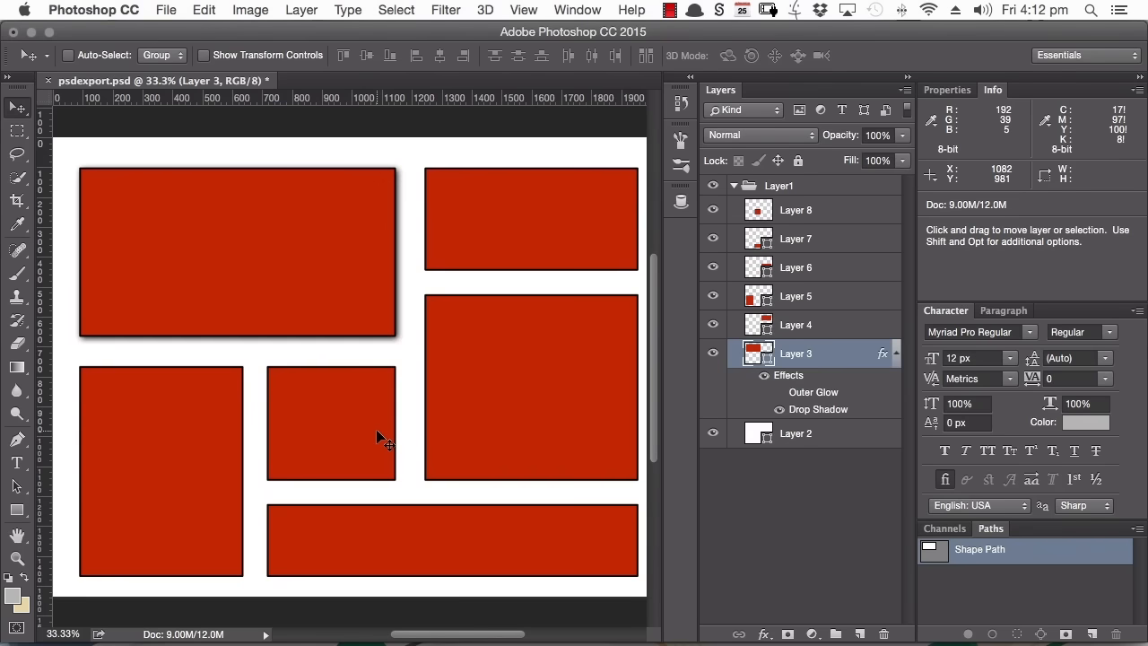
# Step: Switch back to Affinity Designer's Export Persona and draw a 1085 x 600 px slice around the large shadowed rectangle, including its shadow
pyautogui.click(693, 631)
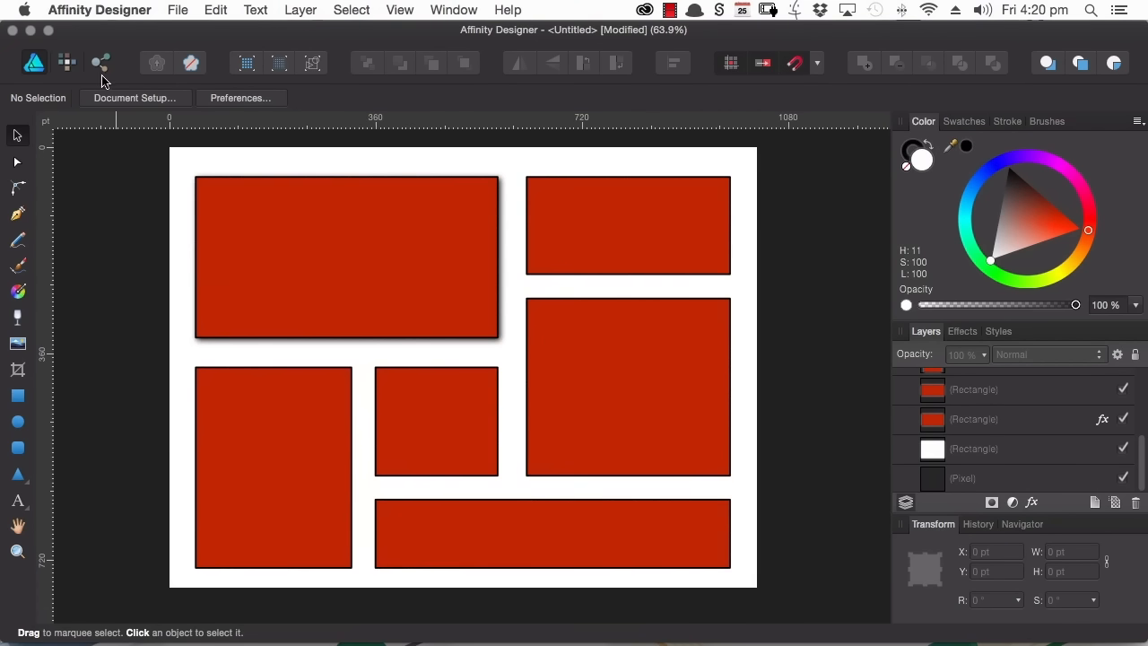
pyautogui.click(101, 63)
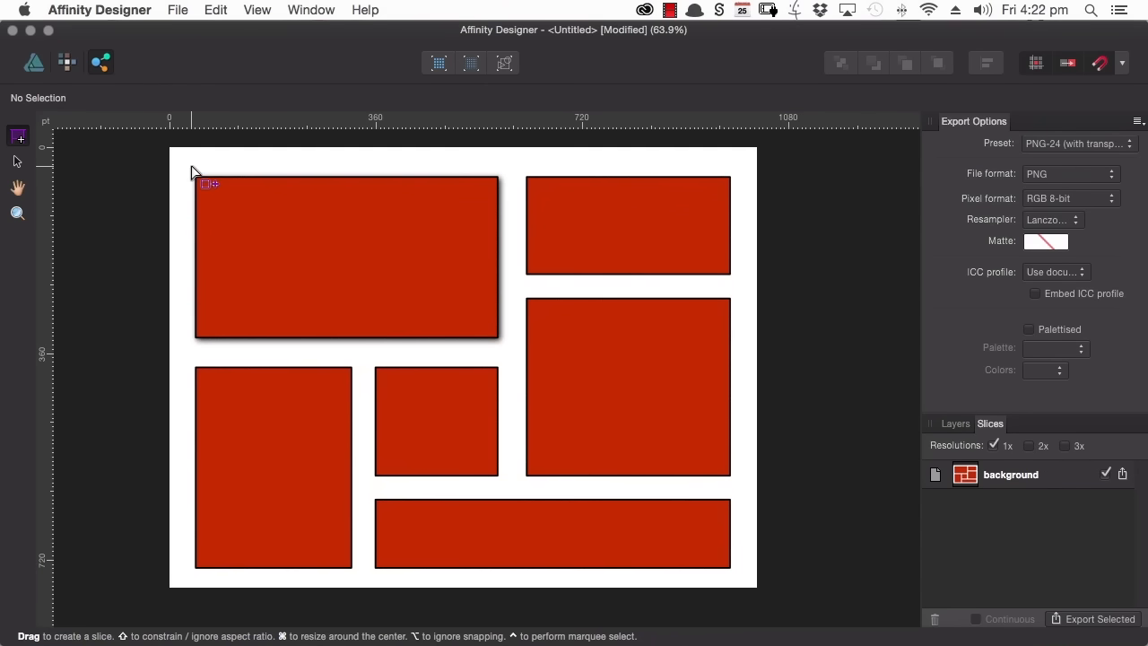
pyautogui.moveTo(193, 167); pyautogui.dragTo(504, 347)
pyautogui.moveTo(505, 355); pyautogui.dragTo(505, 354)
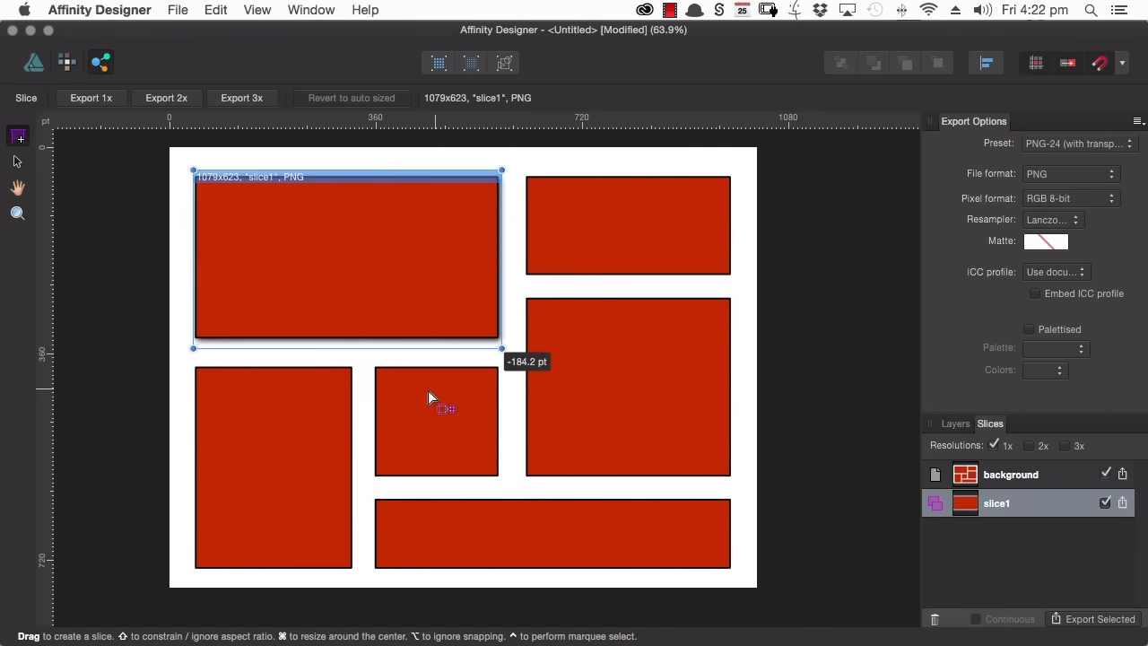
pyautogui.moveTo(193, 168); pyautogui.dragTo(189, 170)
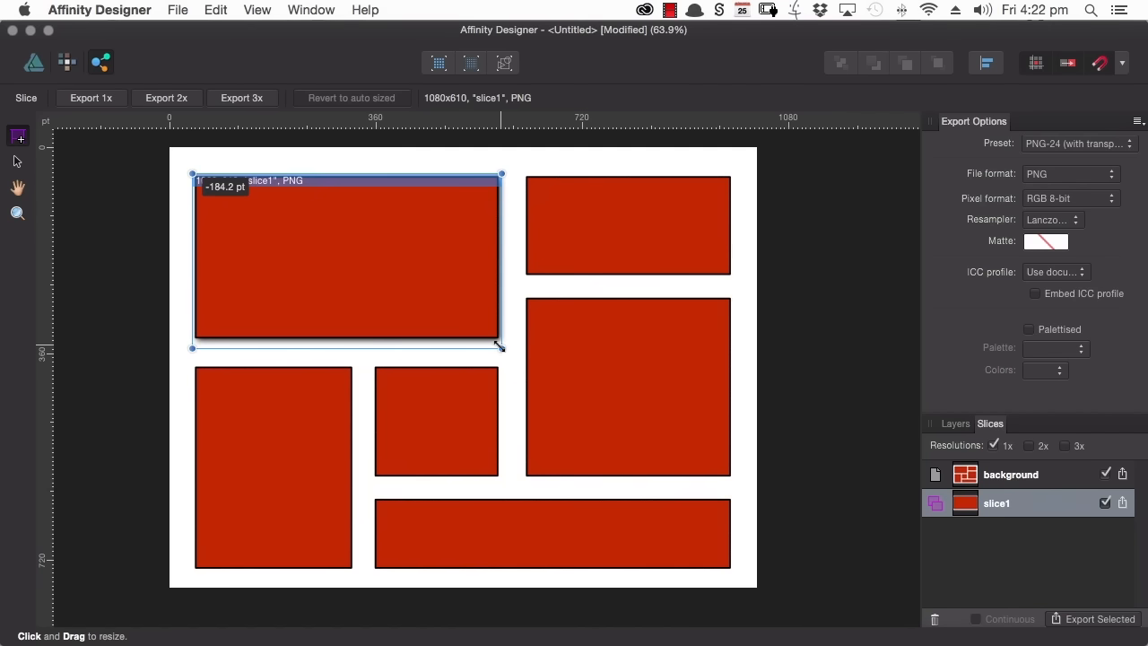
pyautogui.moveTo(501, 344); pyautogui.dragTo(503, 345)
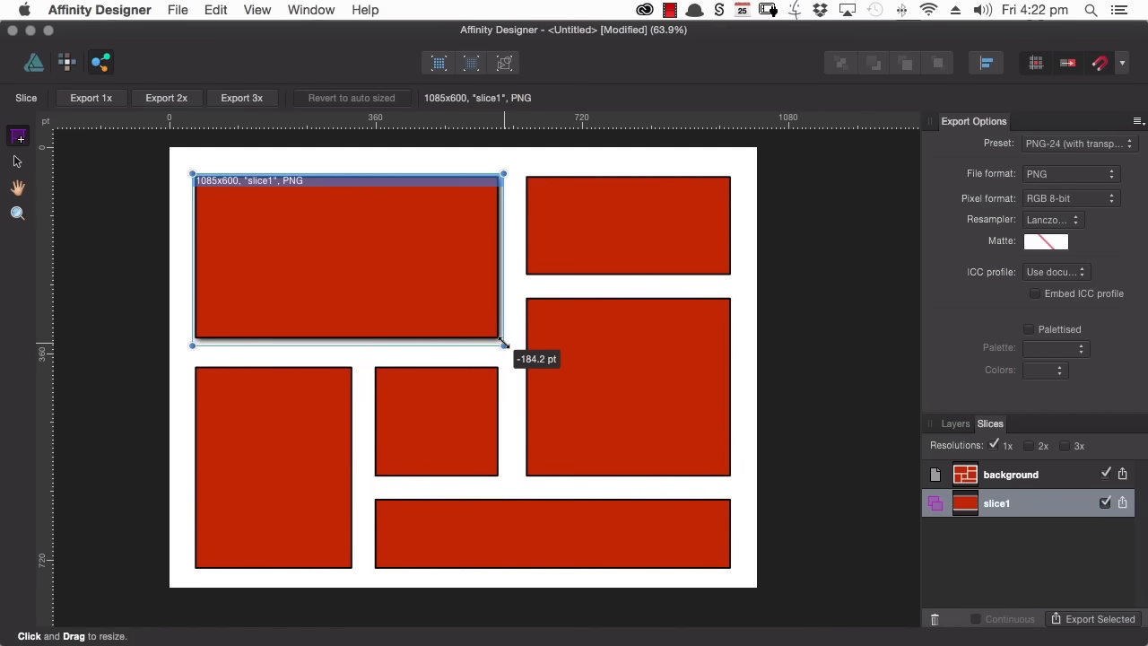
# Step: Rename the new slice thisrectangle and export it as thisrectangle.png into the Export folder
pyautogui.doubleClick(1005, 506)
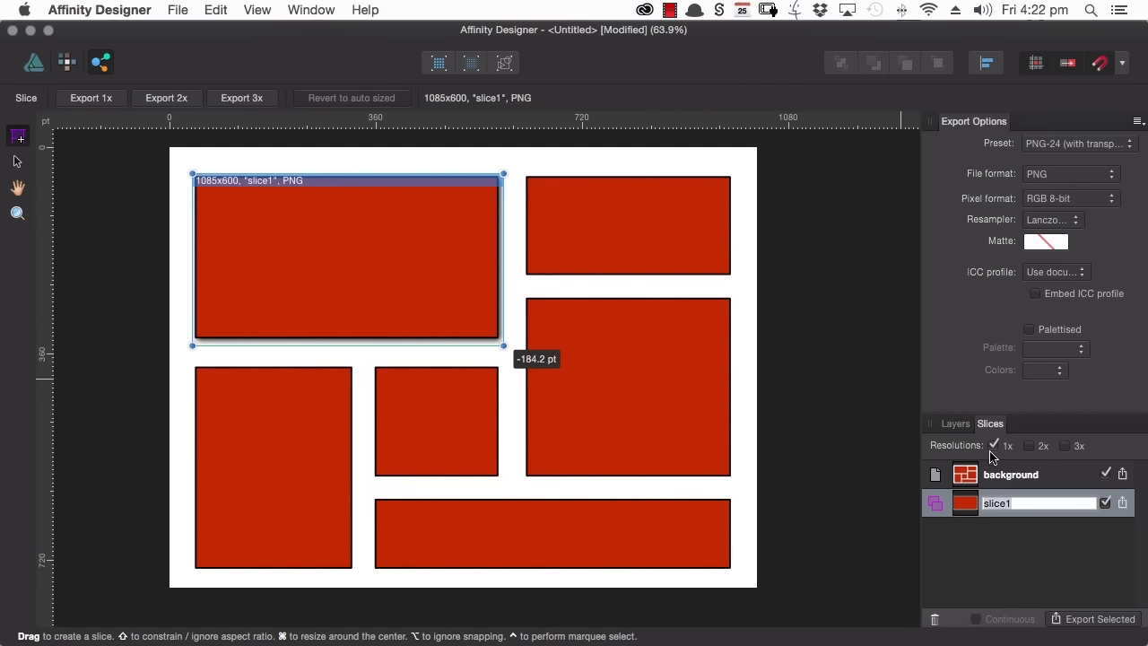
pyautogui.write('thisrectang')
pyautogui.press('Return')
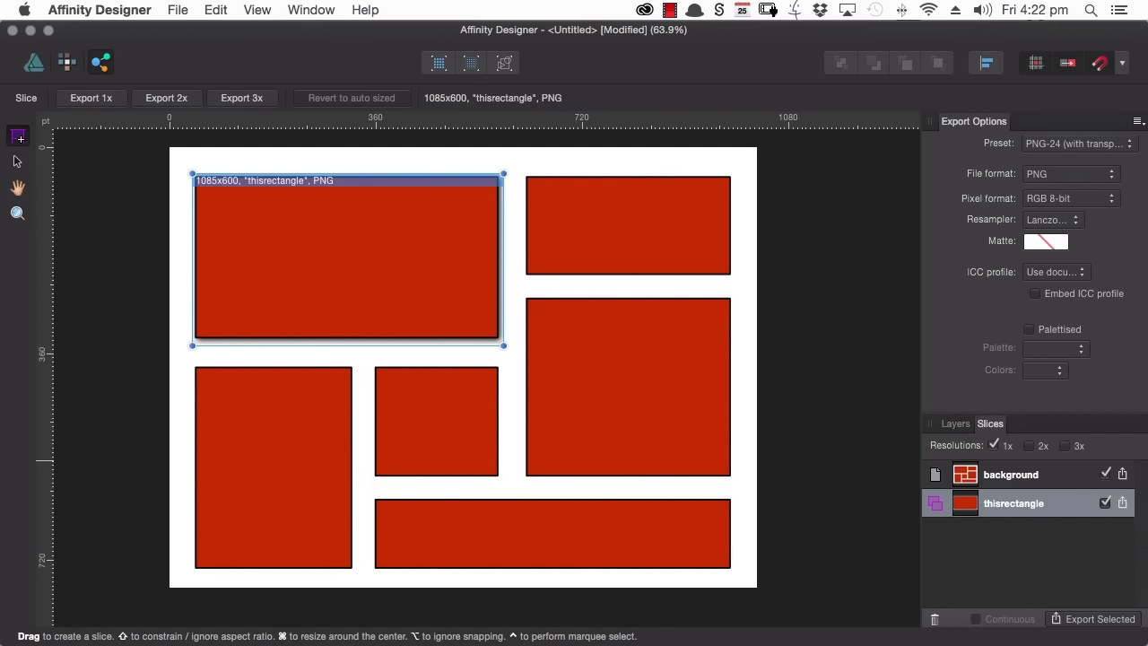
pyautogui.click(1123, 503)
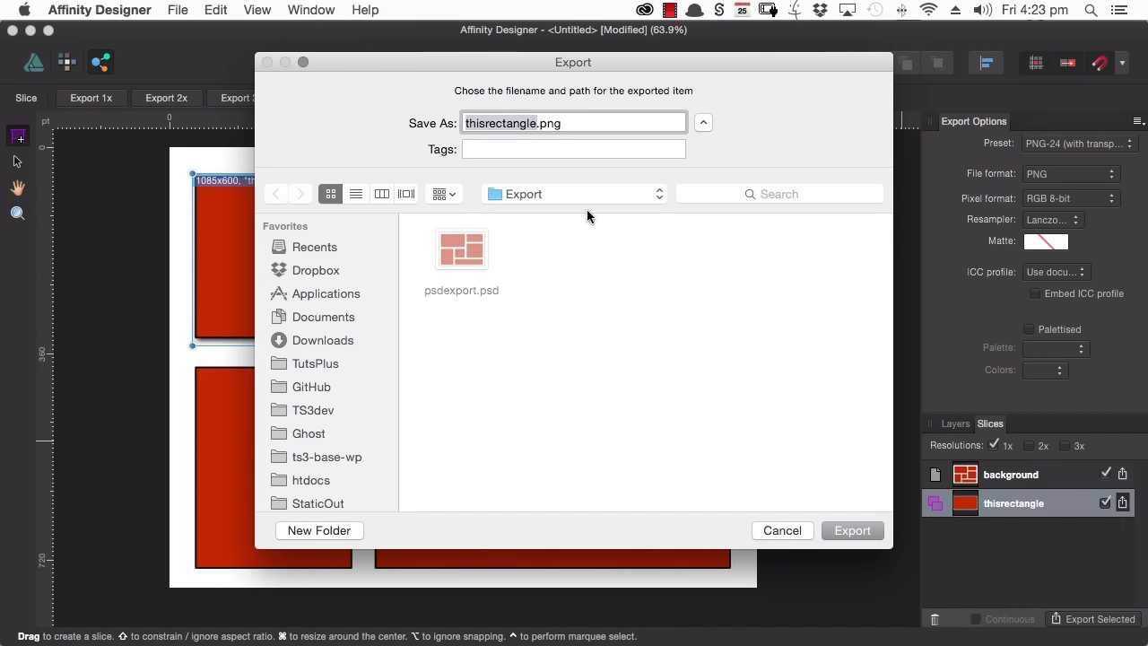
pyautogui.click(861, 531)
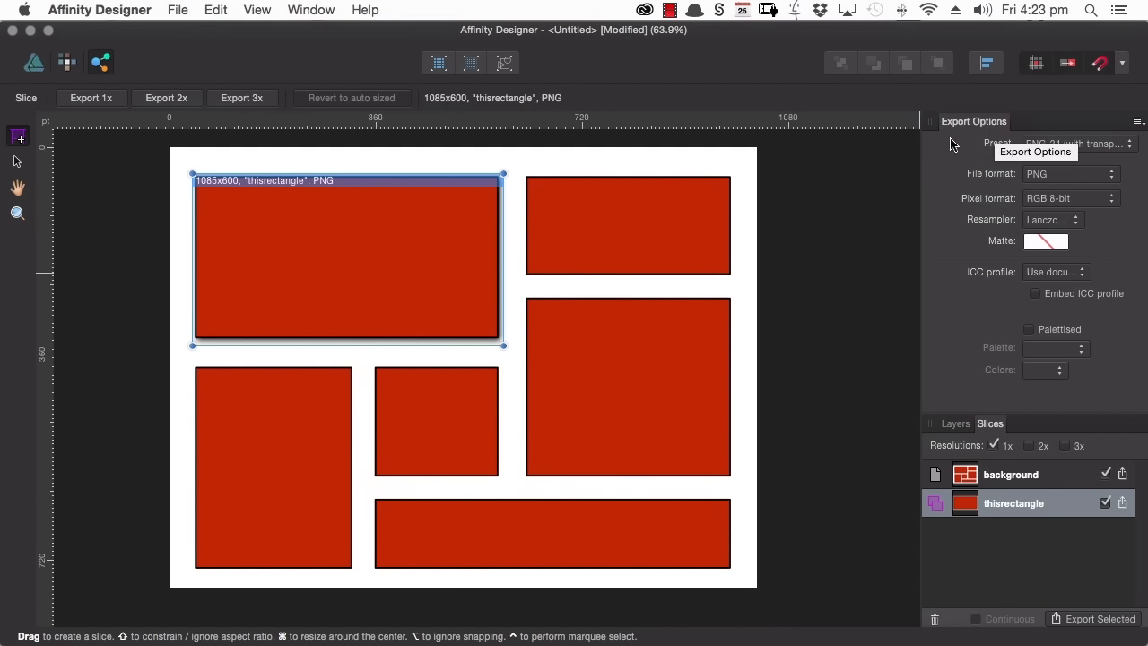
# Step: Review the file formats available for the thisrectangle slice, keep PNG, and enable the additional 2x export resolution
pyautogui.click(1077, 173)
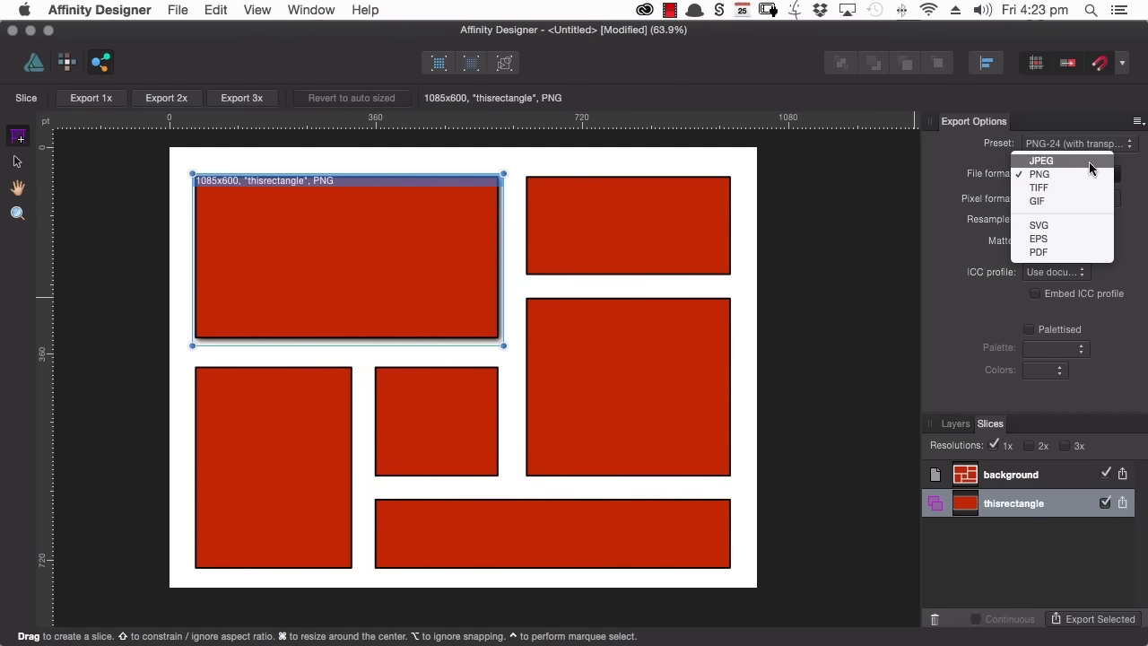
pyautogui.click(950, 249)
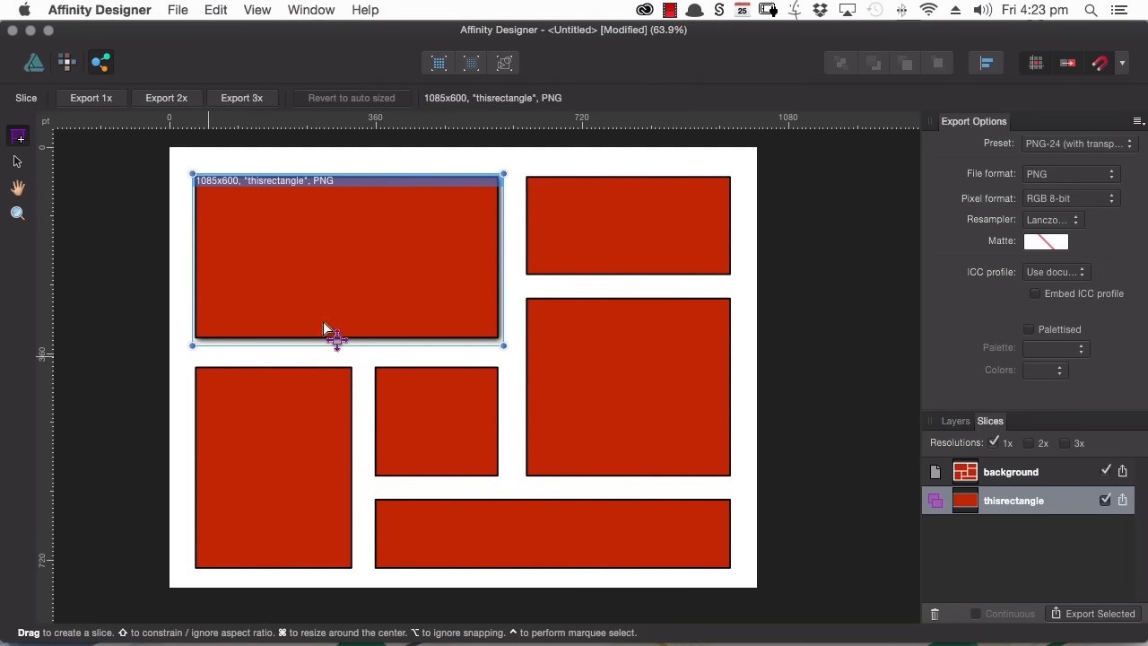
pyautogui.click(1030, 443)
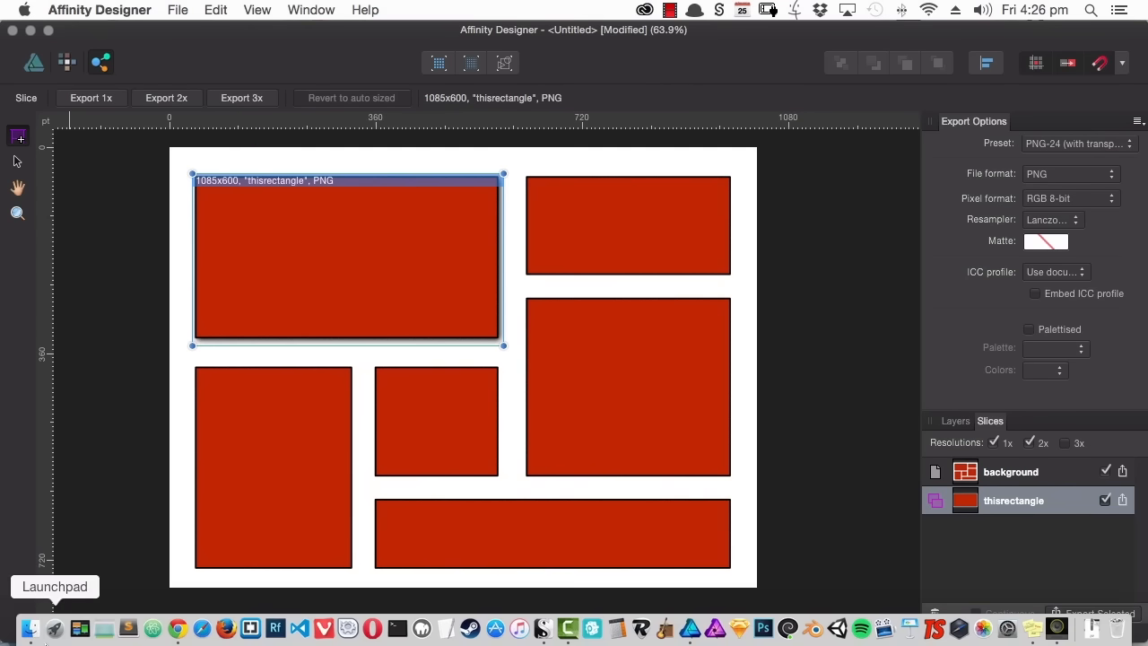
# Step: Switch to Finder, preview the exported thisrectangle.png in Cover Flow view, and return to Affinity Designer
pyautogui.click(29, 627)
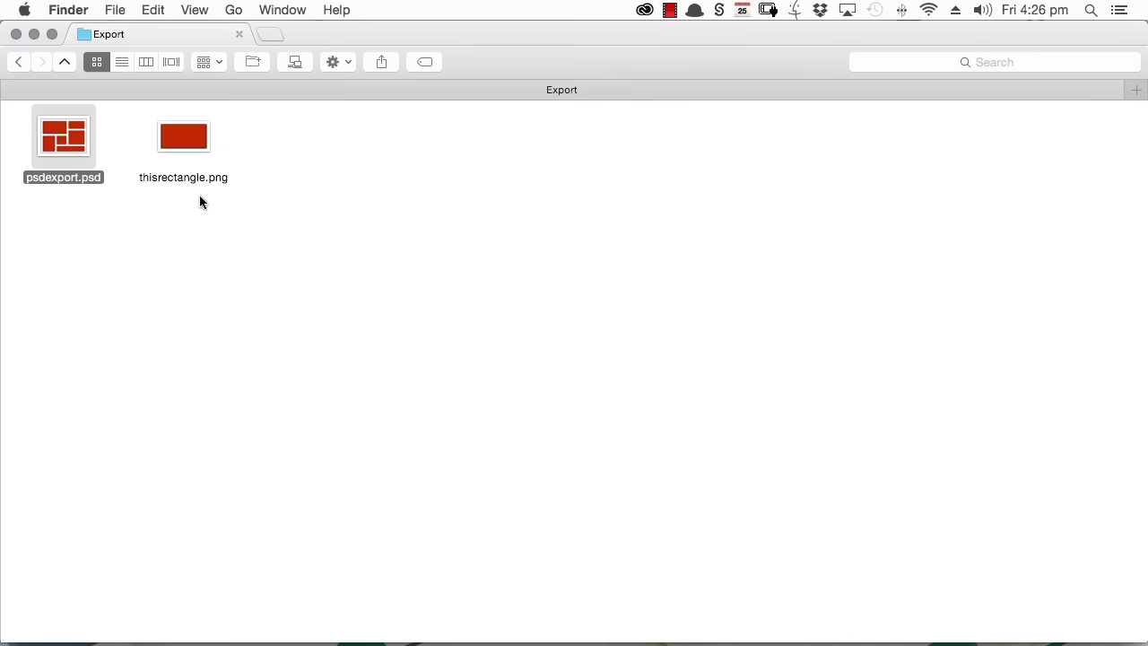
pyautogui.click(183, 143)
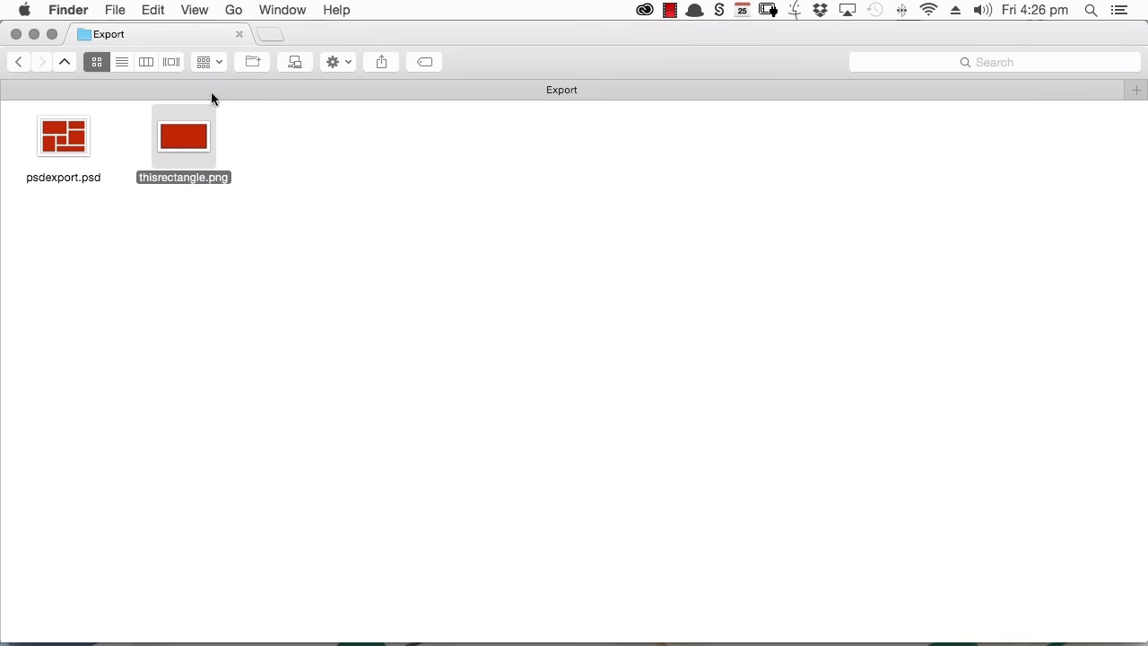
pyautogui.press('super+4')
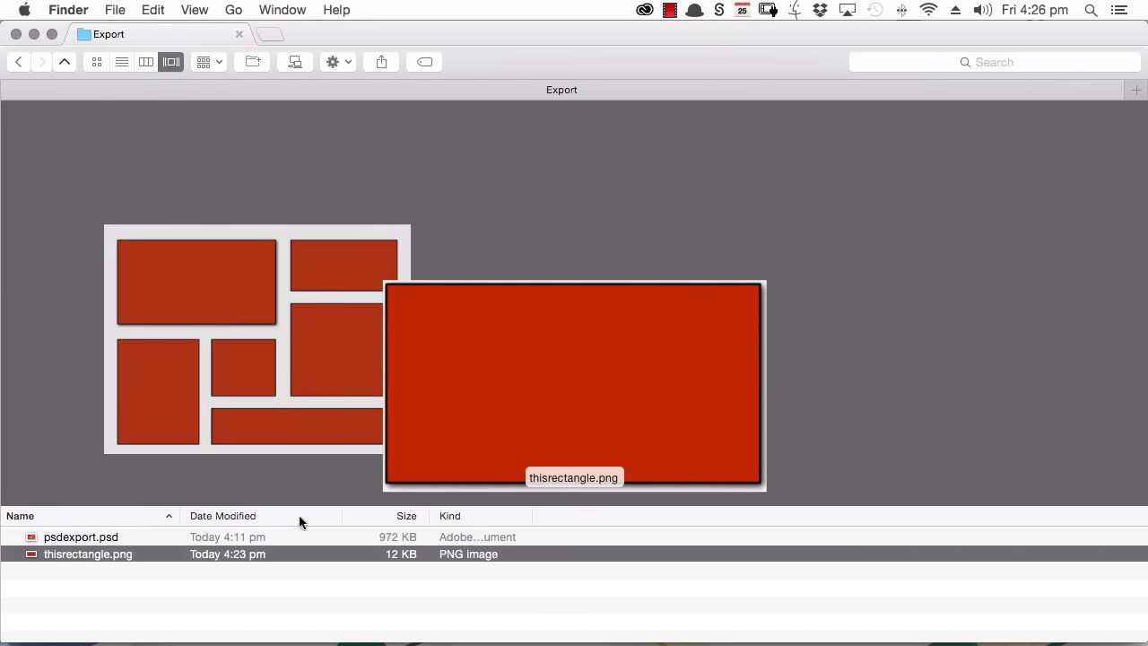
pyautogui.moveTo(445, 638)
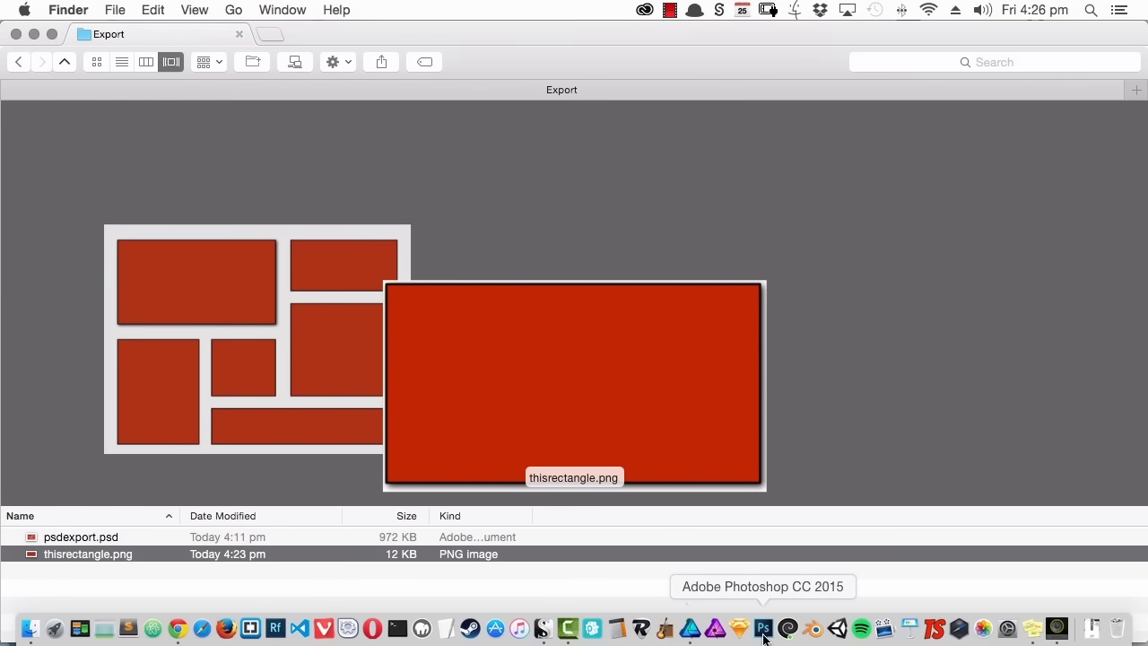
pyautogui.click(690, 628)
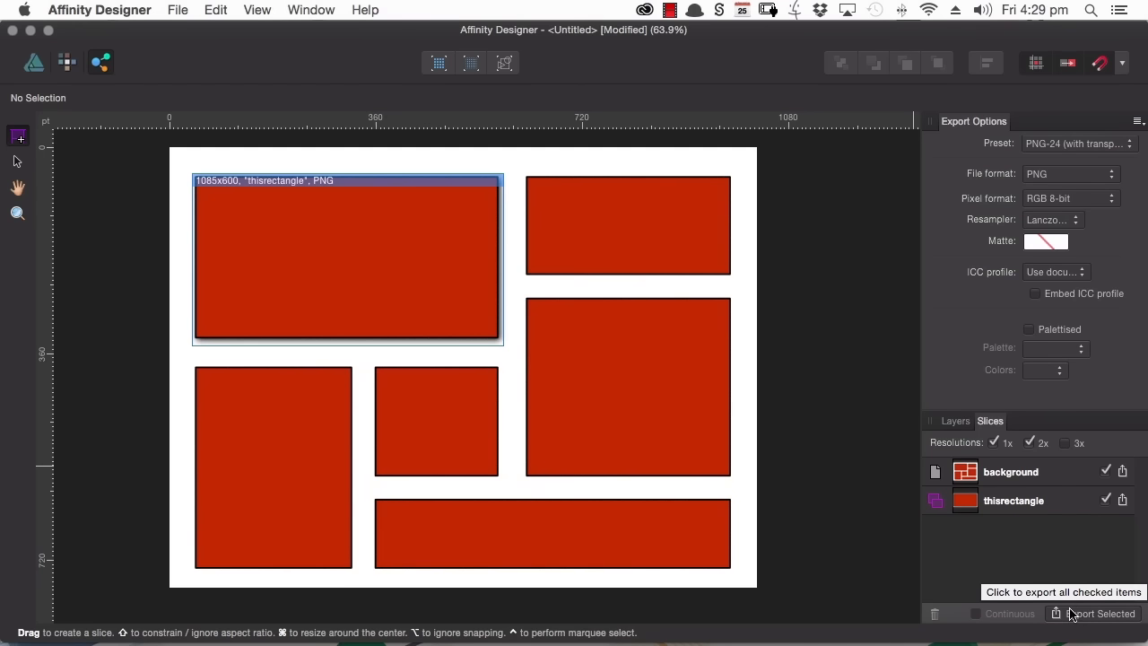
# Step: Export the background and thisrectangle slices at 1x and 2x into the Export folder, and enable Continuous export
pyautogui.click(1079, 613)
pyautogui.click(848, 480)
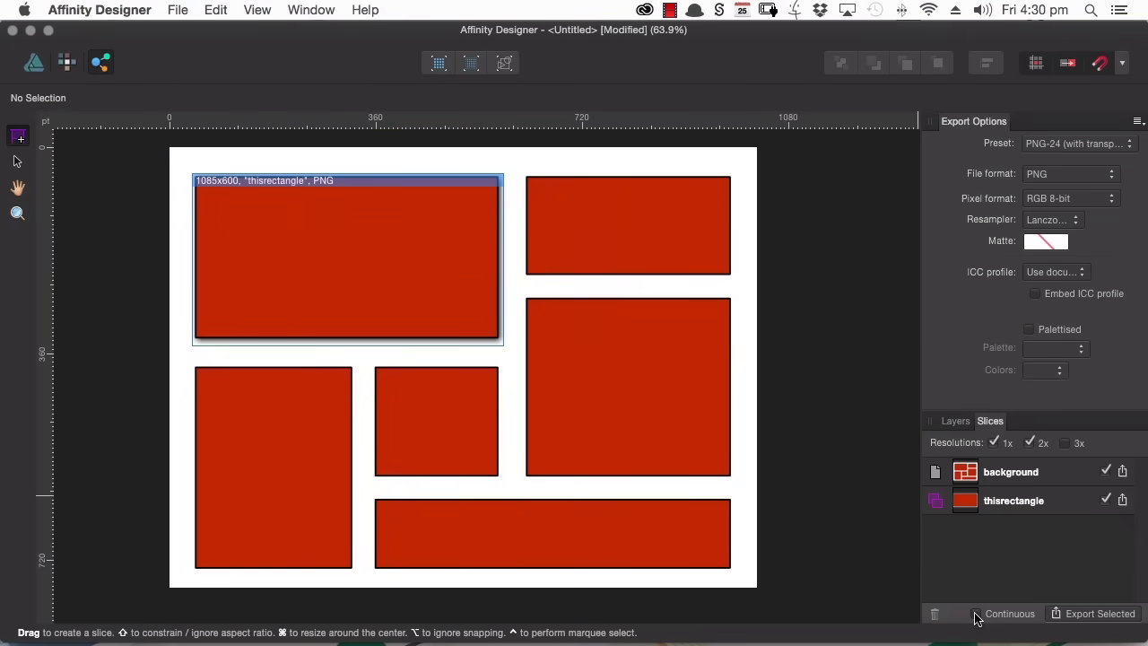
pyautogui.click(976, 615)
# Step: Arrange Finder's Export folder and the Affinity Designer window side by side, each filling half the screen, with the shadowed rectangle in view
pyautogui.press('alt+super+Right')
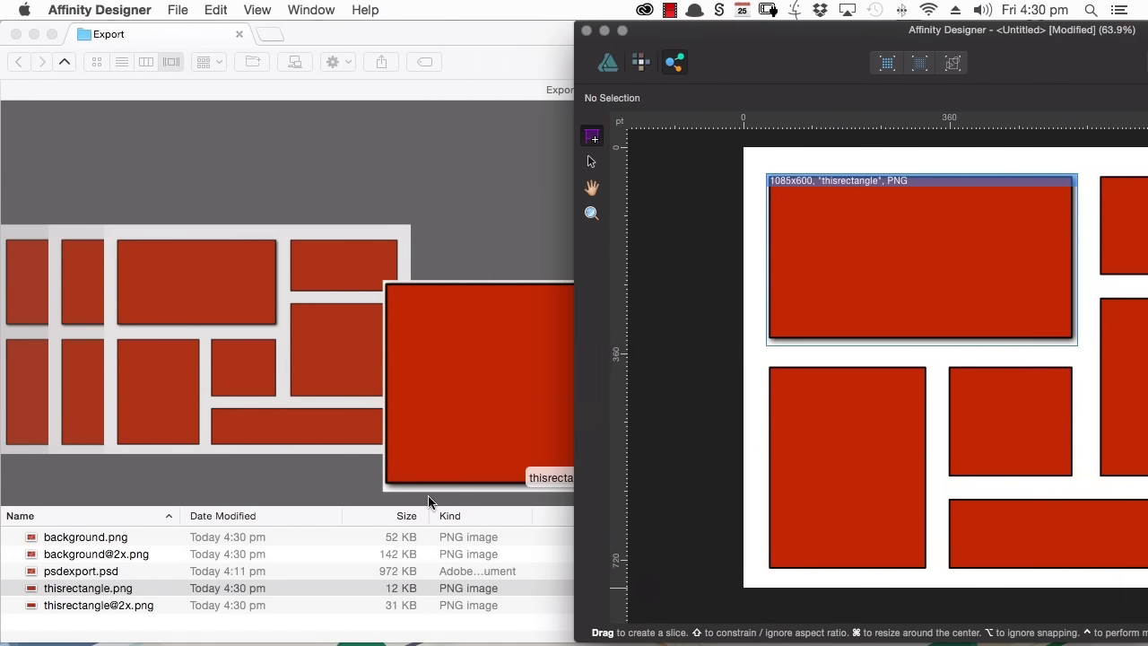
pyautogui.doubleClick(476, 27)
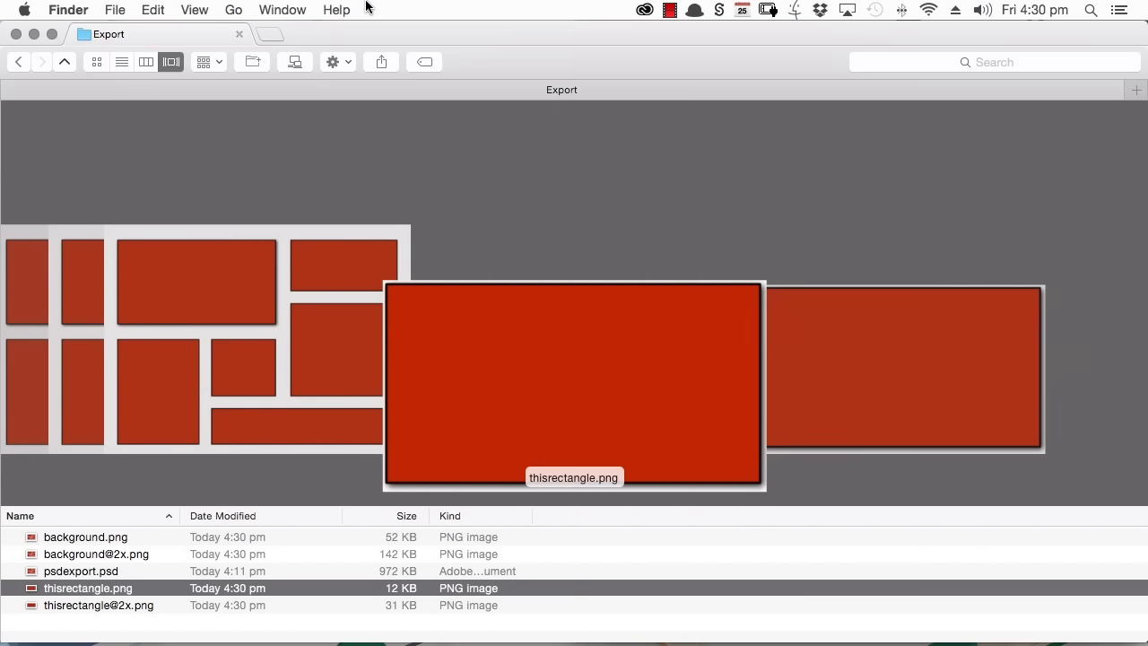
pyautogui.press('alt+super+Left')
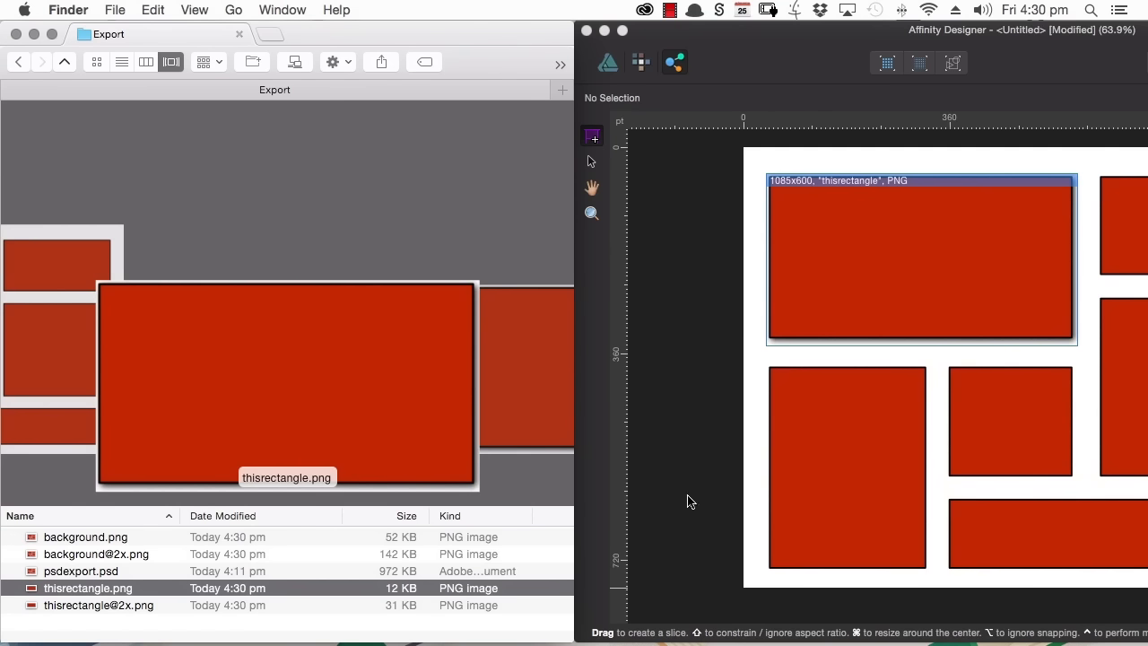
pyautogui.click(721, 260)
pyautogui.press('space')
pyautogui.moveTo(804, 245); pyautogui.dragTo(718, 266)
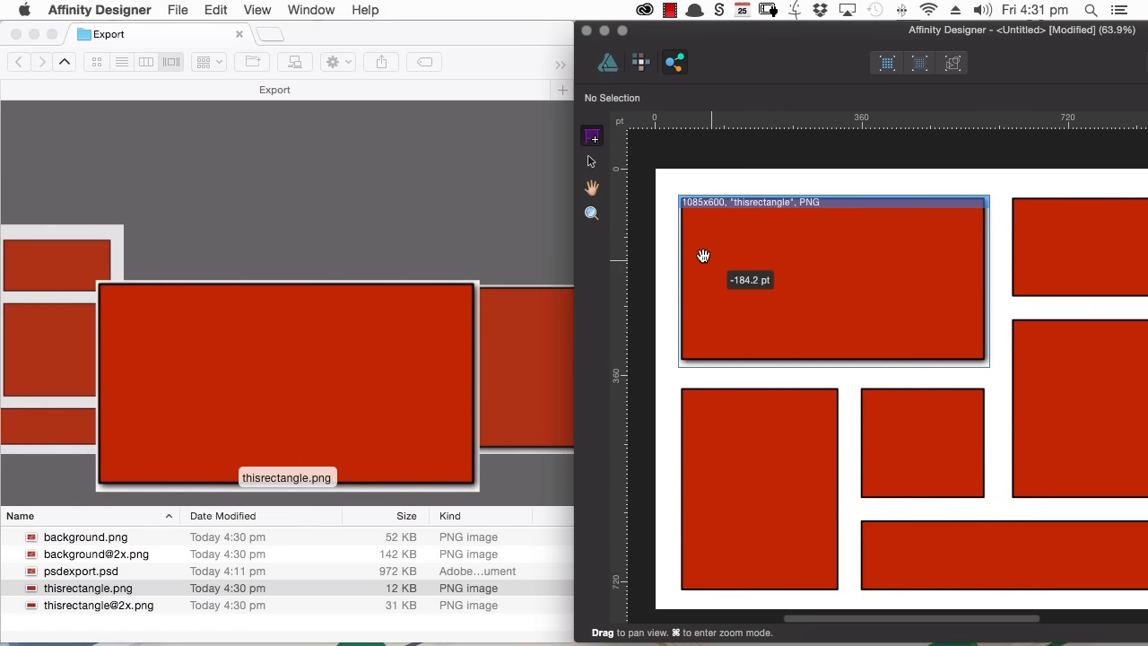
# Step: Switch to the Draw Persona and shrink the large shadowed rectangle proportionally toward its upper-left corner
pyautogui.click(609, 63)
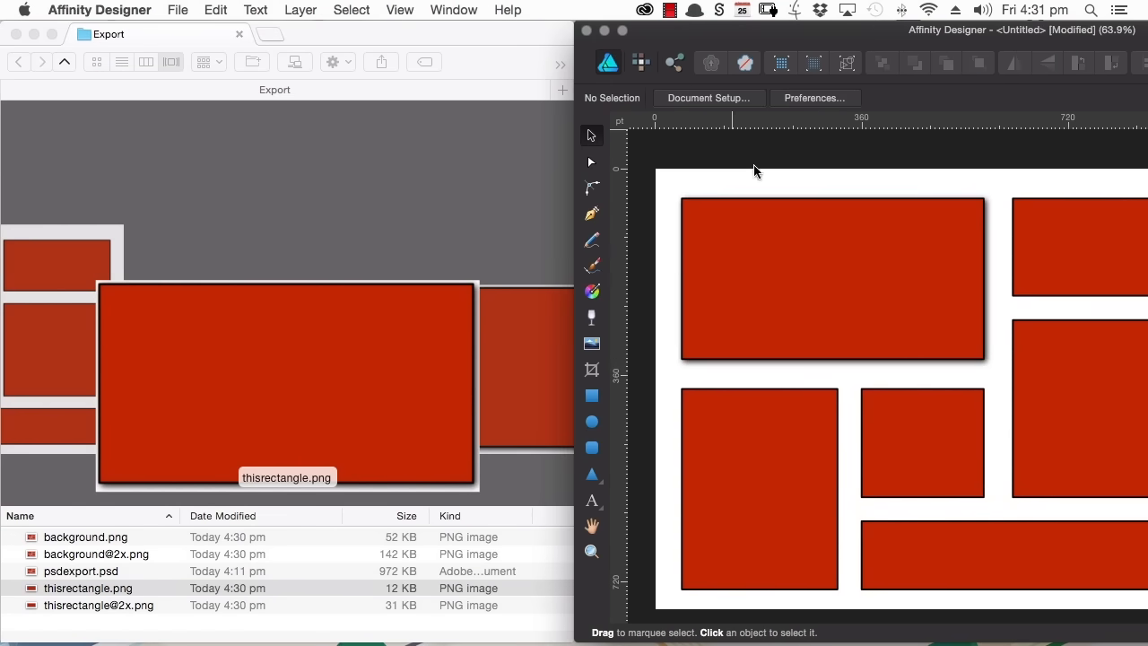
pyautogui.click(753, 262)
pyautogui.moveTo(984, 358); pyautogui.dragTo(914, 320)
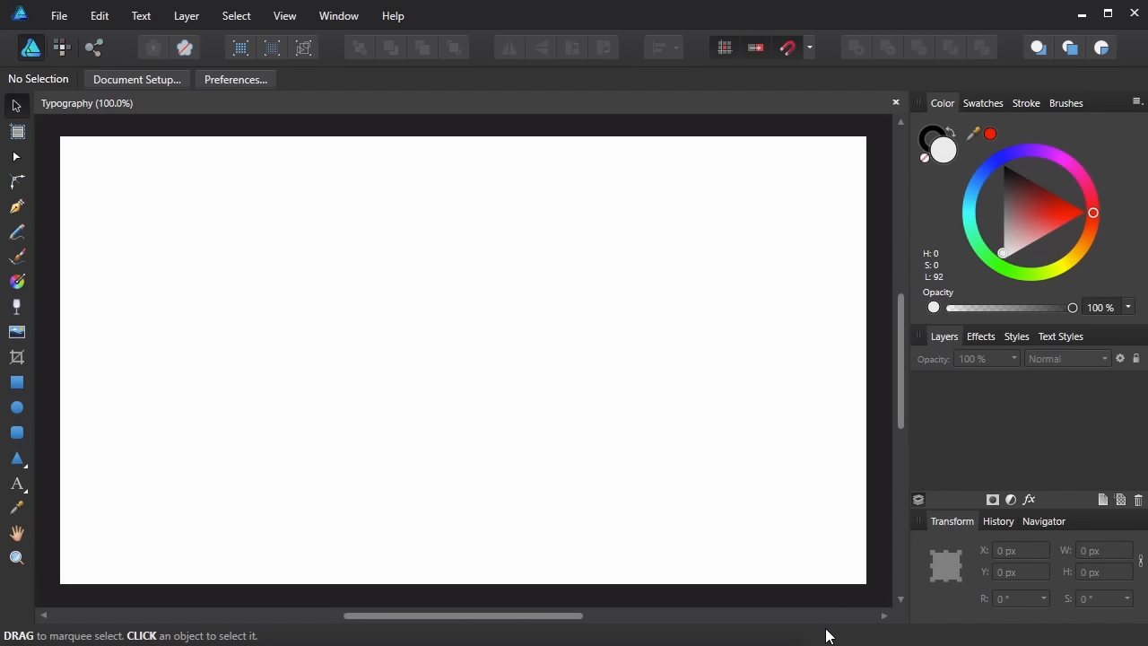
# Step: In the Typography document, add the artistic text "Artistic" near the page's upper-left corner and select all of its characters
pyautogui.click(22, 491)
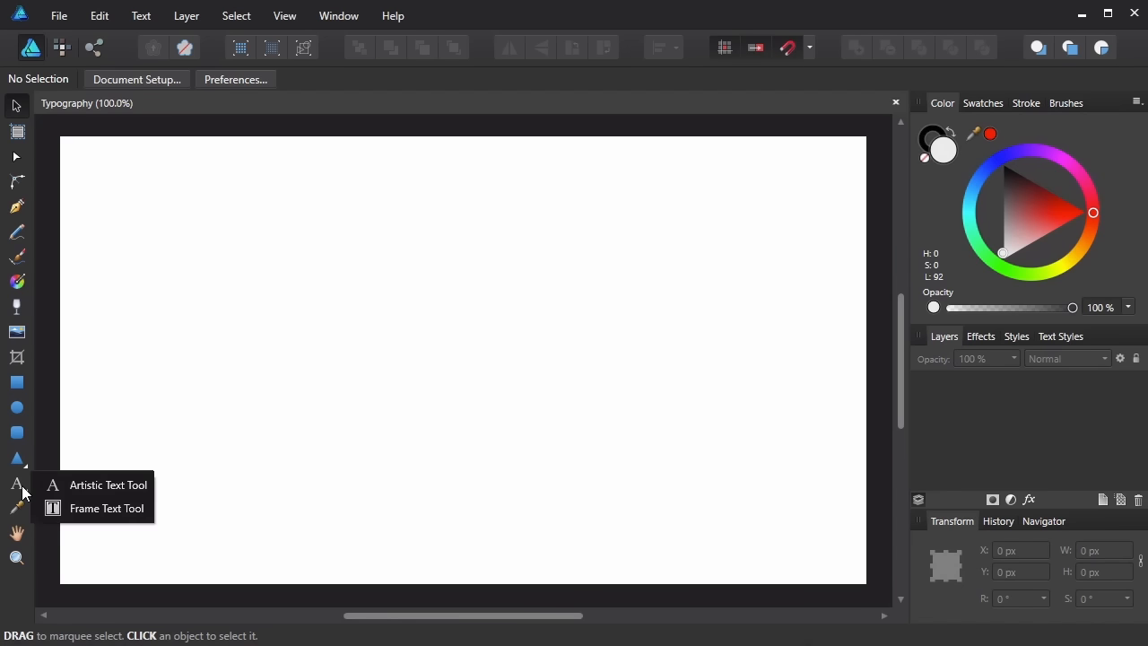
pyautogui.click(126, 486)
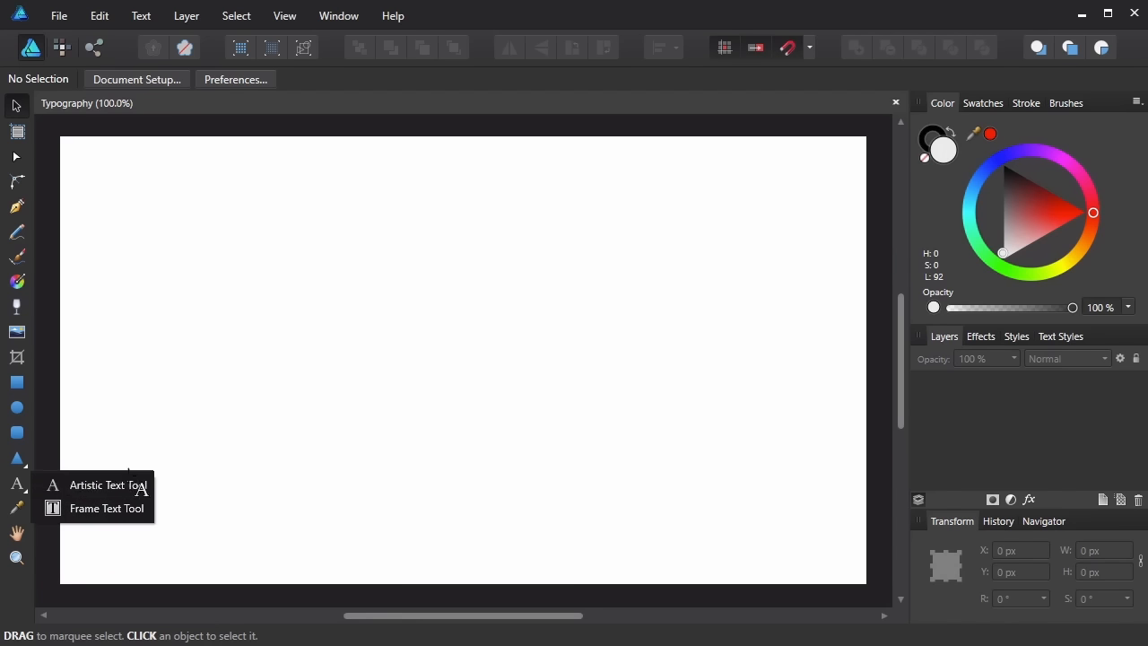
pyautogui.click(117, 197)
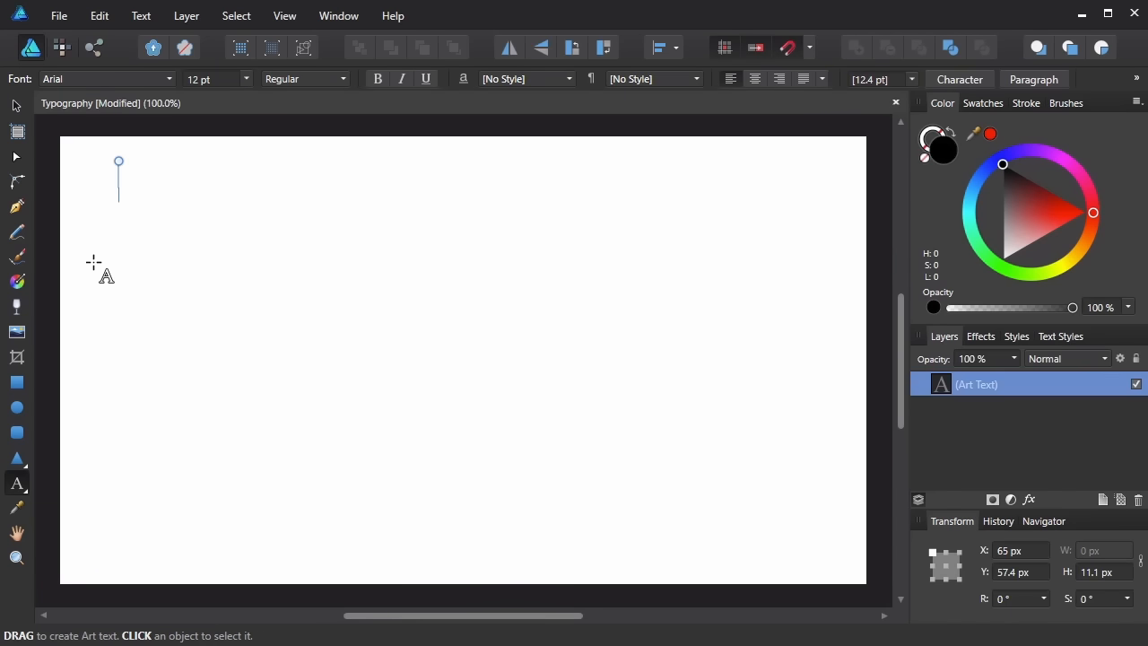
pyautogui.write('Artistic')
pyautogui.hotkey('ctrl', 'a')
pyautogui.press('Escape')
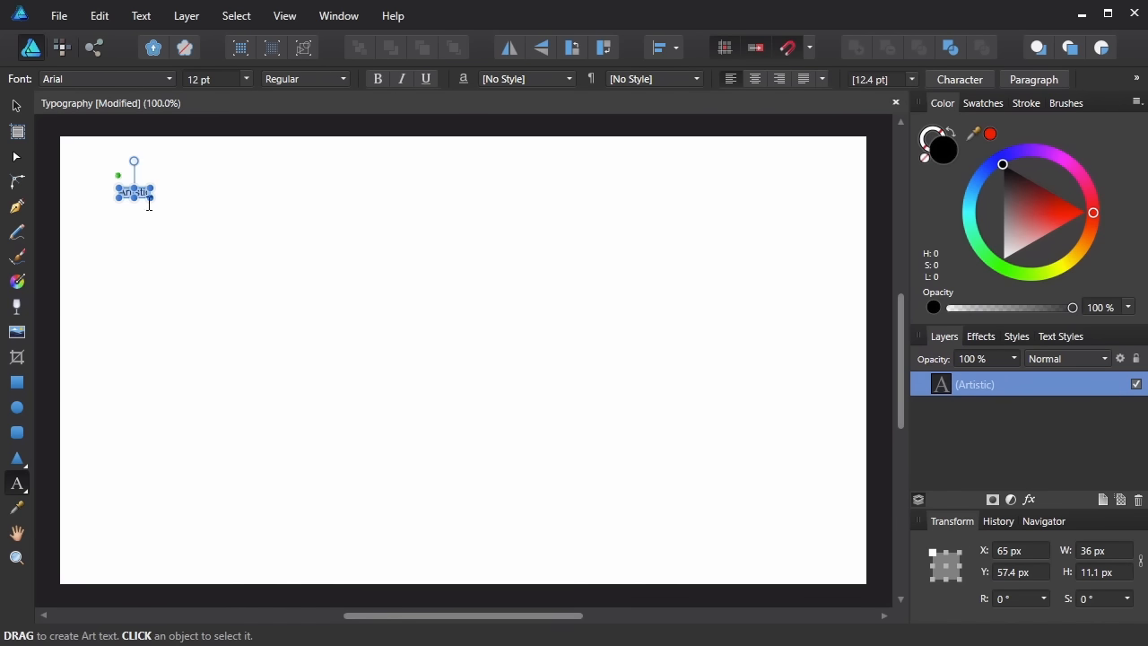
# Step: Set the "Artistic" text's font to Roboto and its size to 72 pt
pyautogui.click(167, 80)
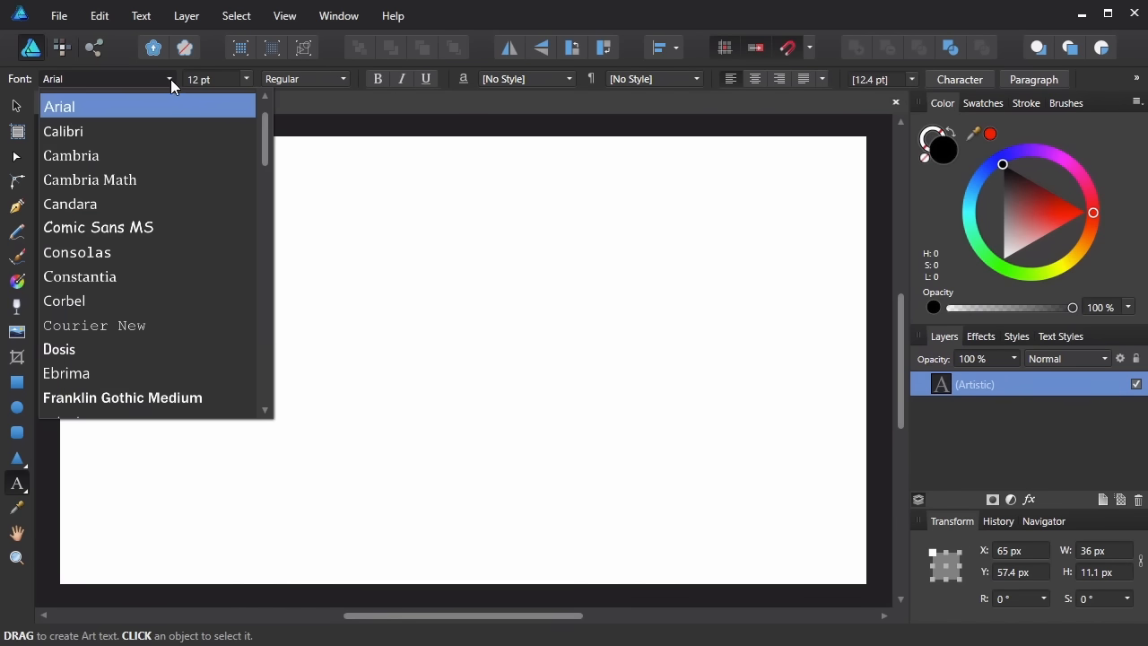
pyautogui.moveTo(260, 125); pyautogui.dragTo(253, 303)
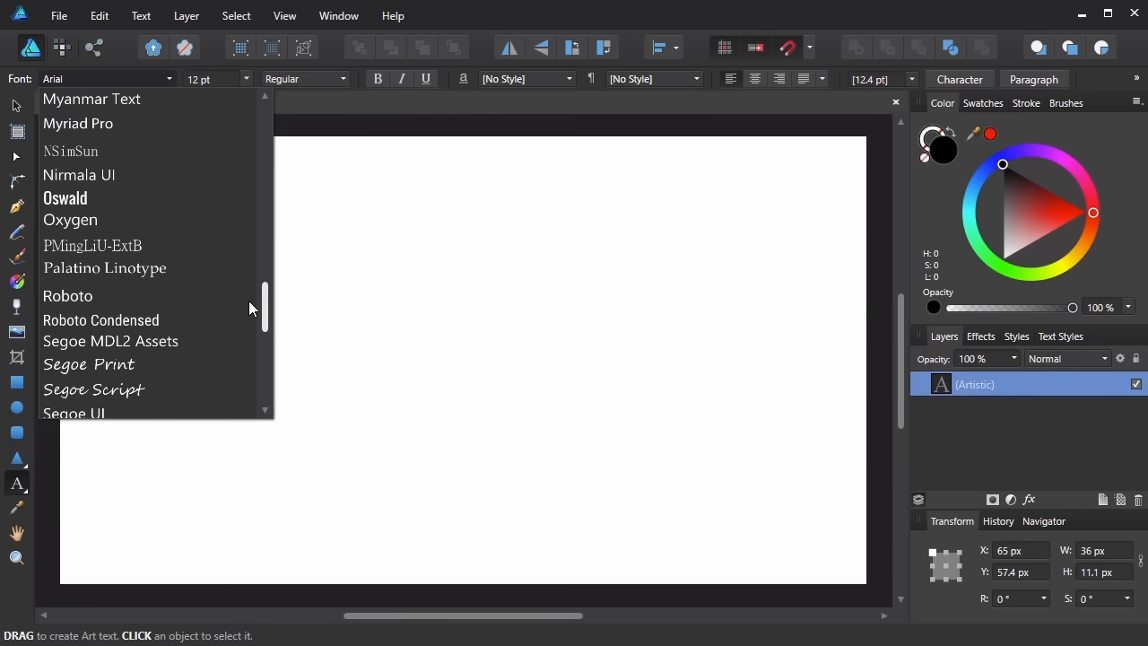
pyautogui.click(82, 300)
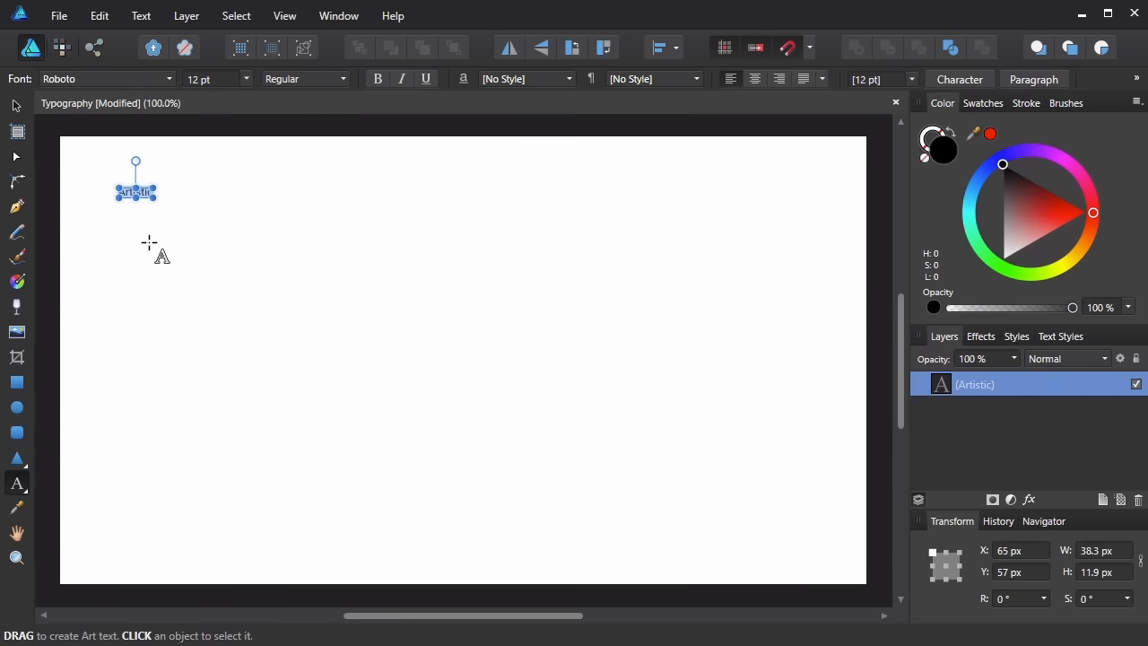
pyautogui.click(247, 79)
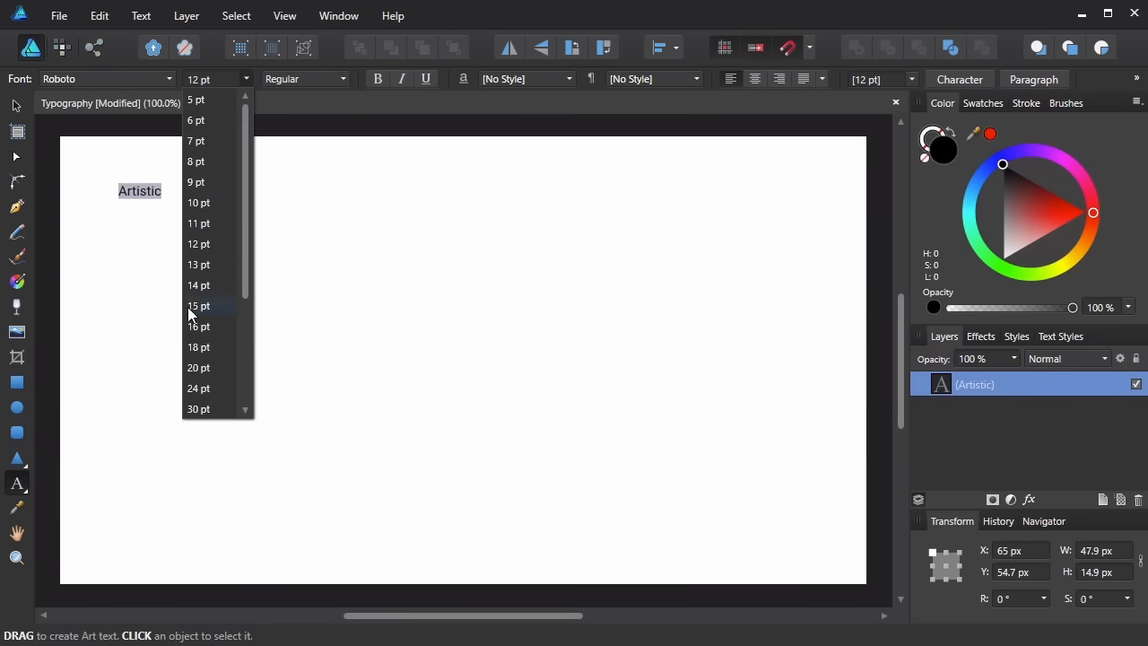
pyautogui.moveTo(240, 259); pyautogui.dragTo(235, 345)
pyautogui.click(199, 367)
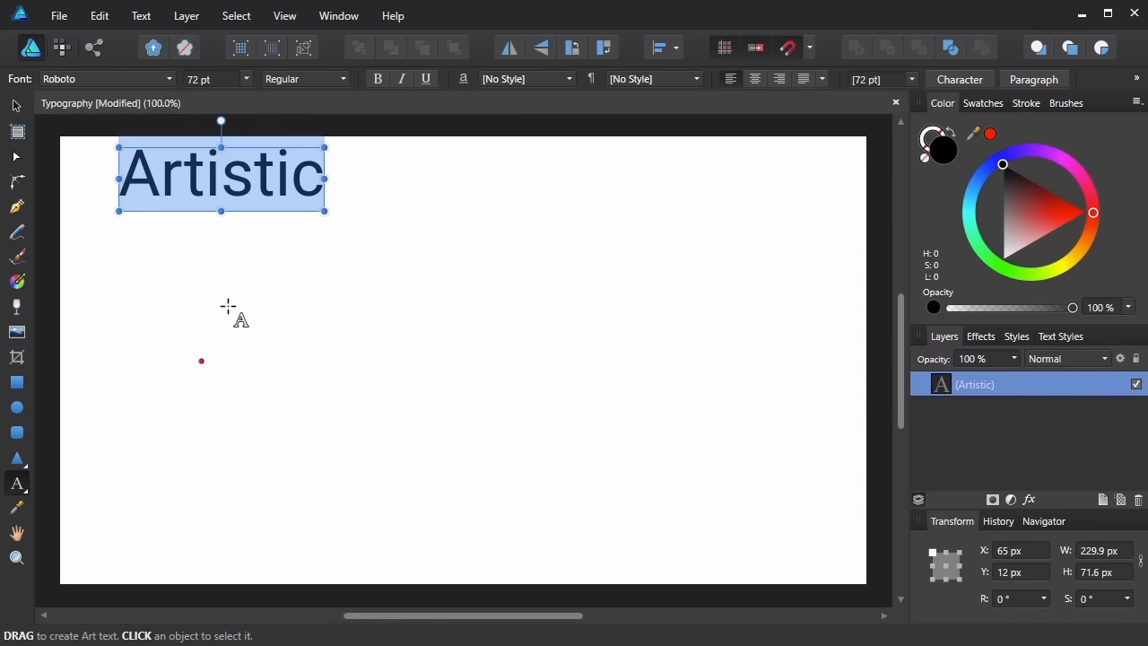
# Step: Set the "Artistic" text's style to Bold and move it to about X 303 px, Y 65 px in the page's upper middle
pyautogui.click(343, 81)
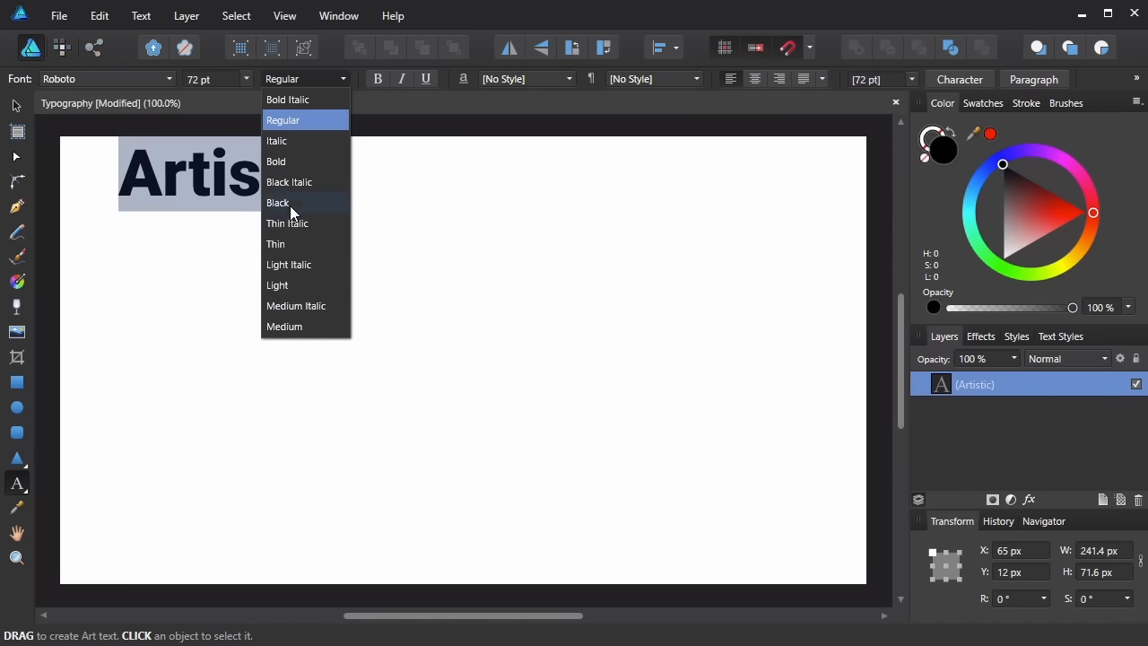
pyautogui.click(287, 161)
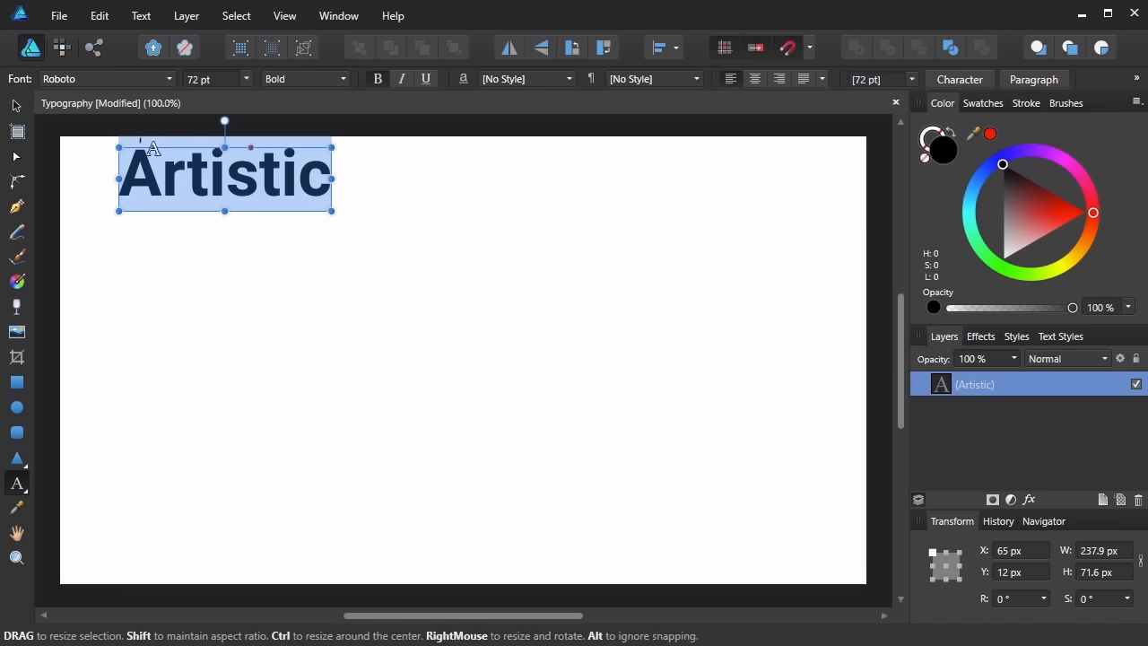
pyautogui.click(18, 106)
pyautogui.moveTo(252, 184); pyautogui.dragTo(446, 251)
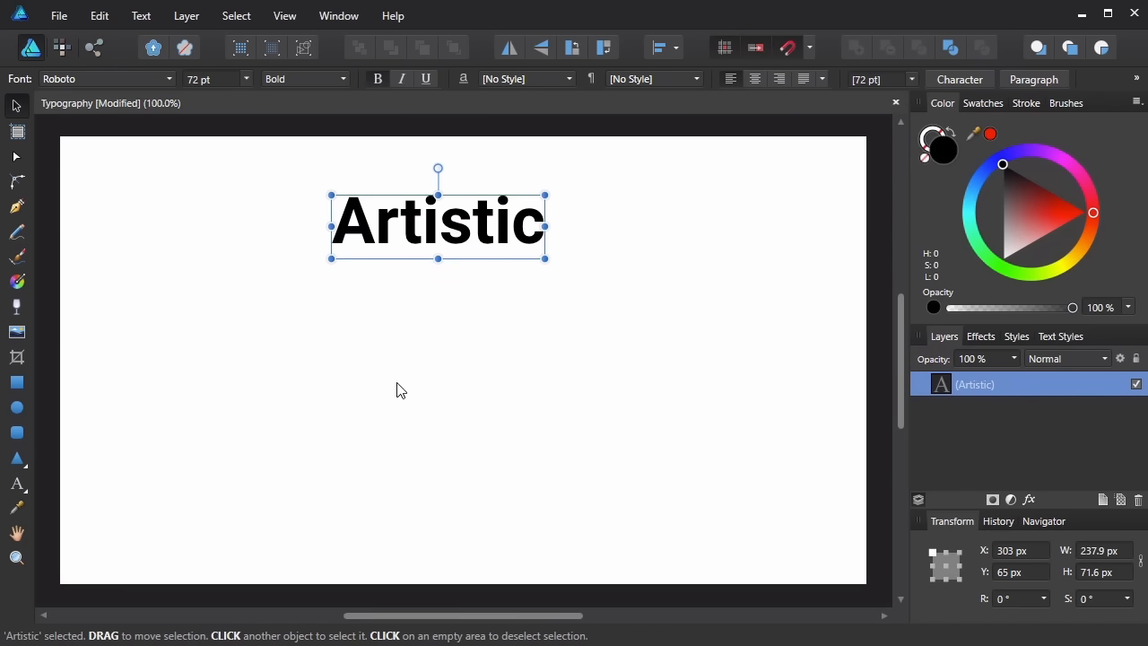
# Step: Draw a text frame about 305 x 315 px below the "Artistic" heading and fill it with filler text
pyautogui.click(24, 490)
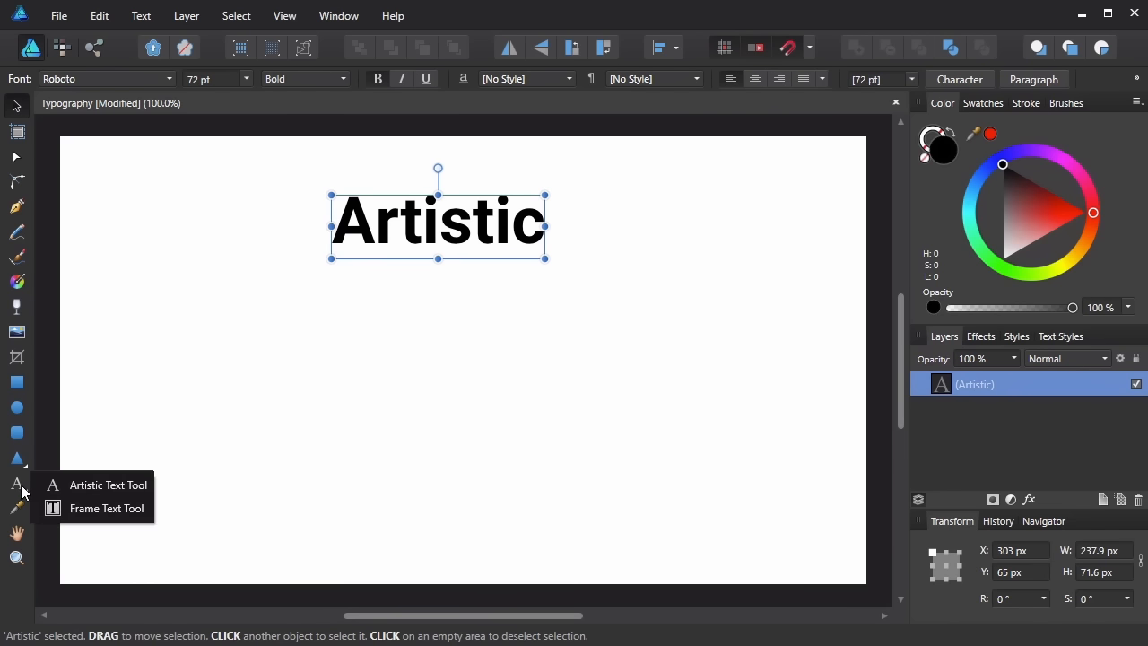
pyautogui.click(111, 508)
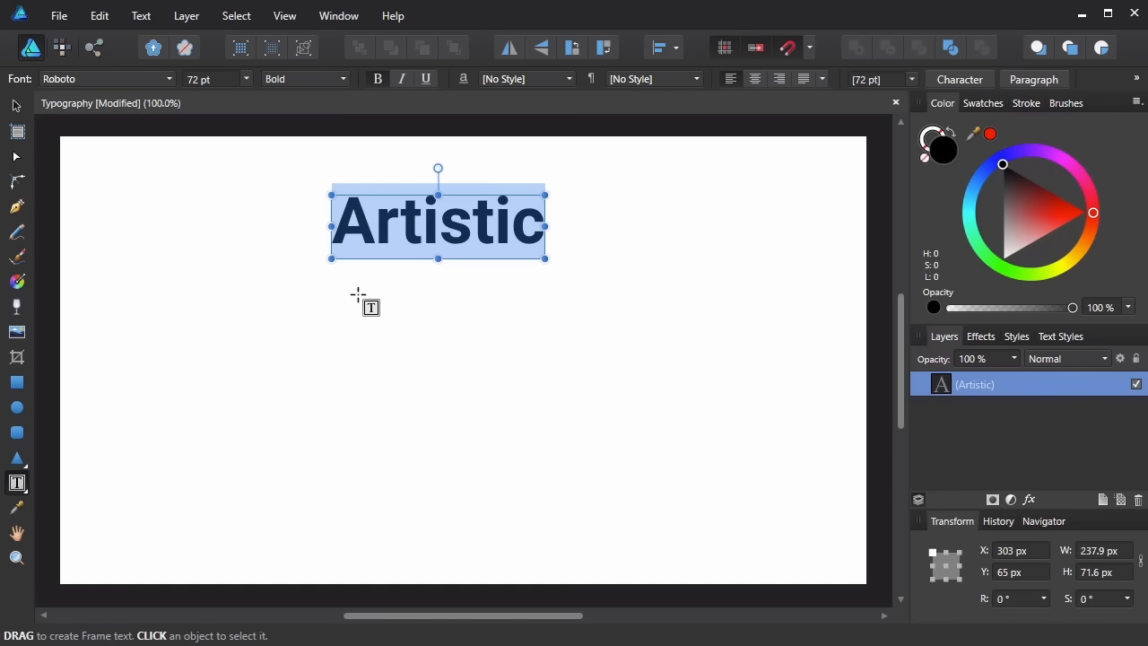
pyautogui.moveTo(299, 286); pyautogui.dragTo(573, 569)
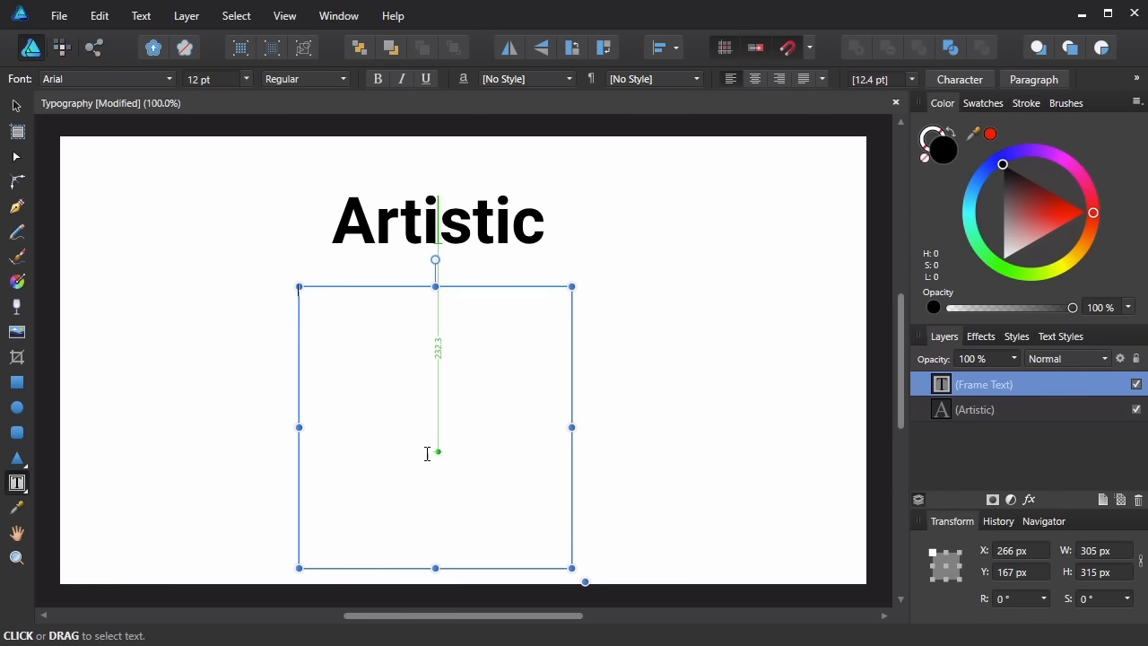
pyautogui.click(141, 18)
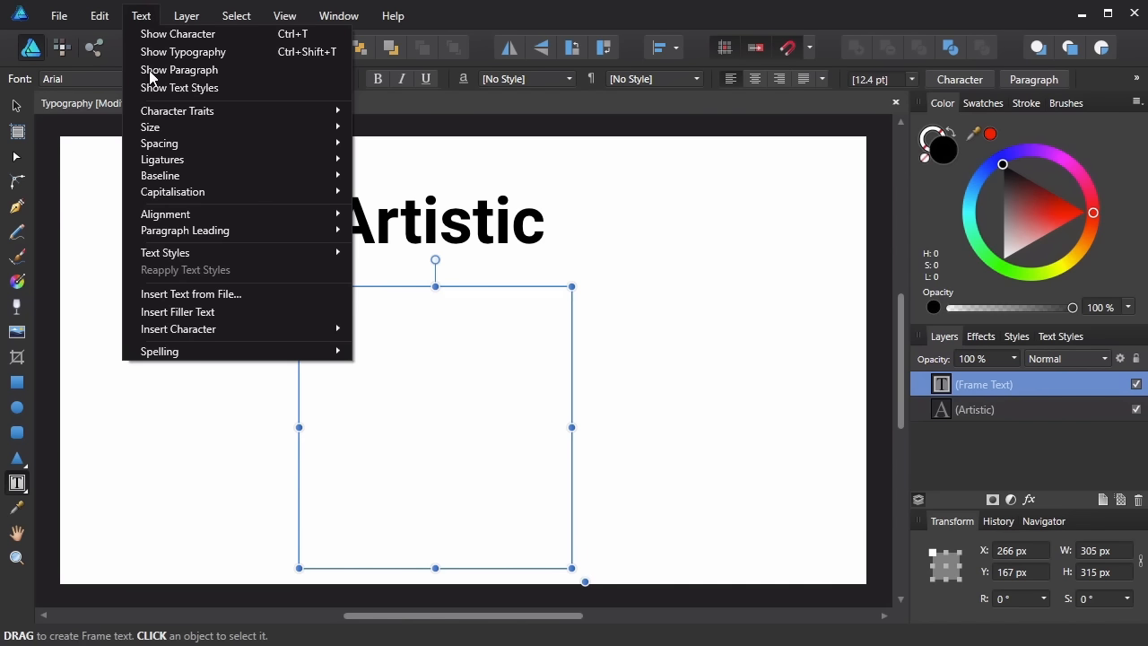
pyautogui.click(176, 314)
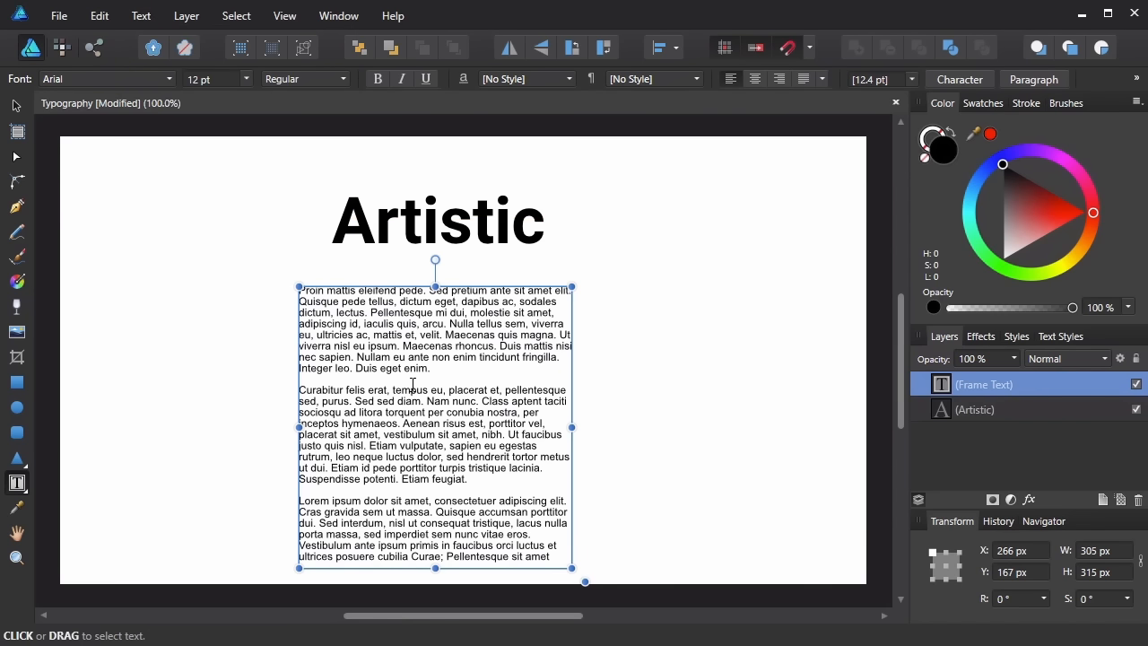
# Step: Select all the filler text in the frame and set its size to 16 pt
pyautogui.click(437, 368)
pyautogui.hotkey('ctrl', 'a')
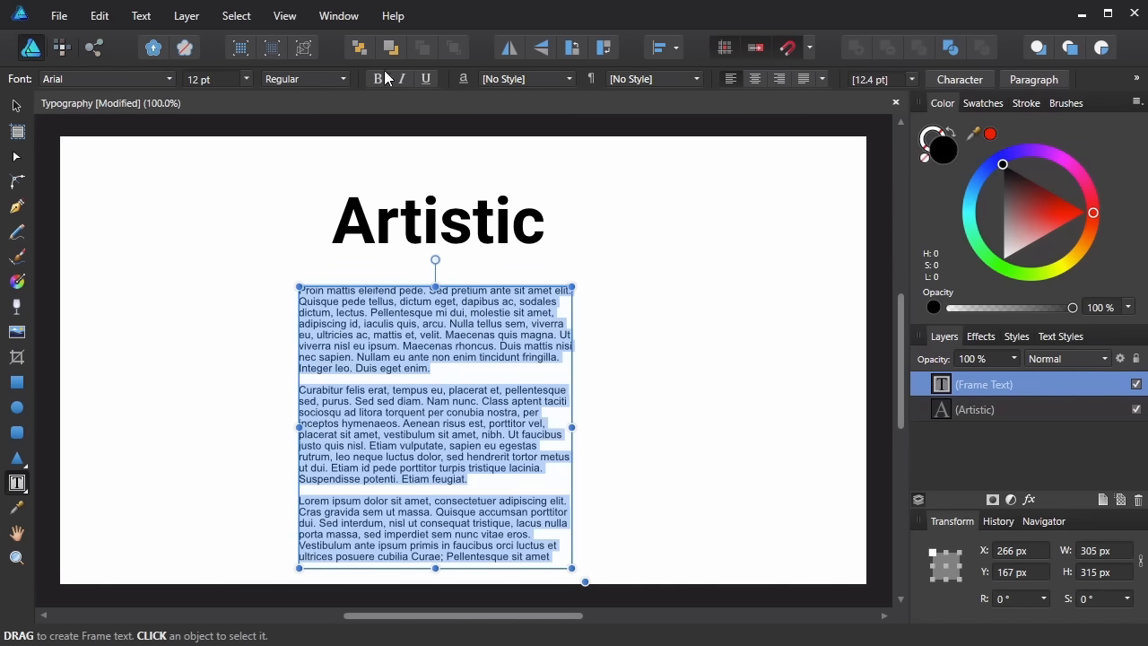
pyautogui.click(246, 78)
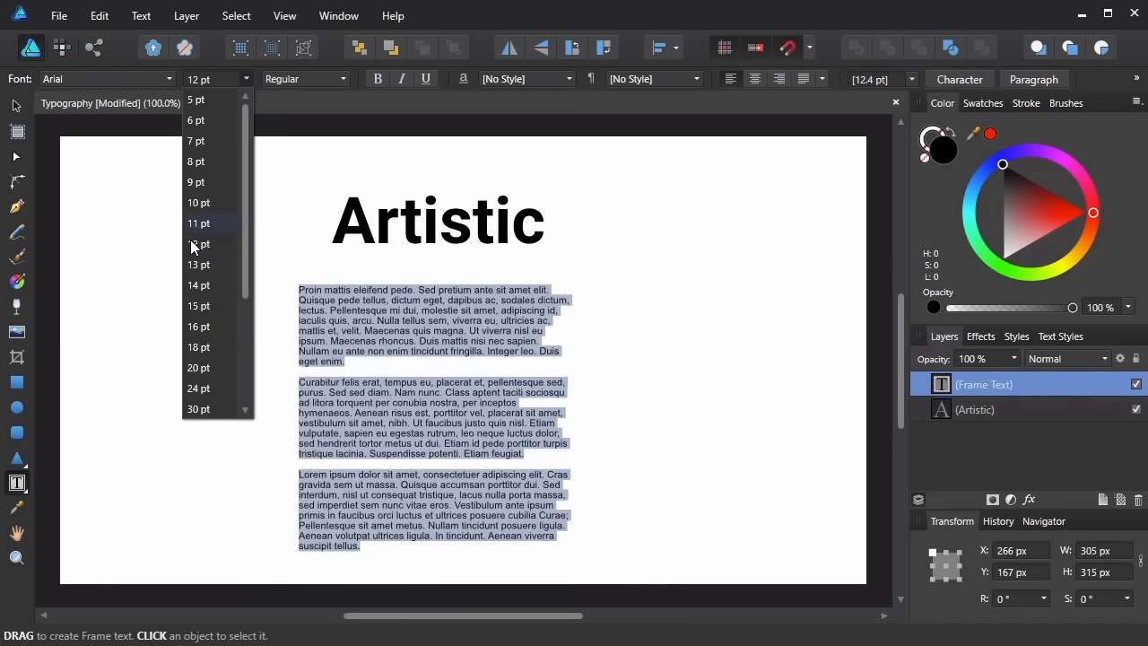
pyautogui.click(204, 328)
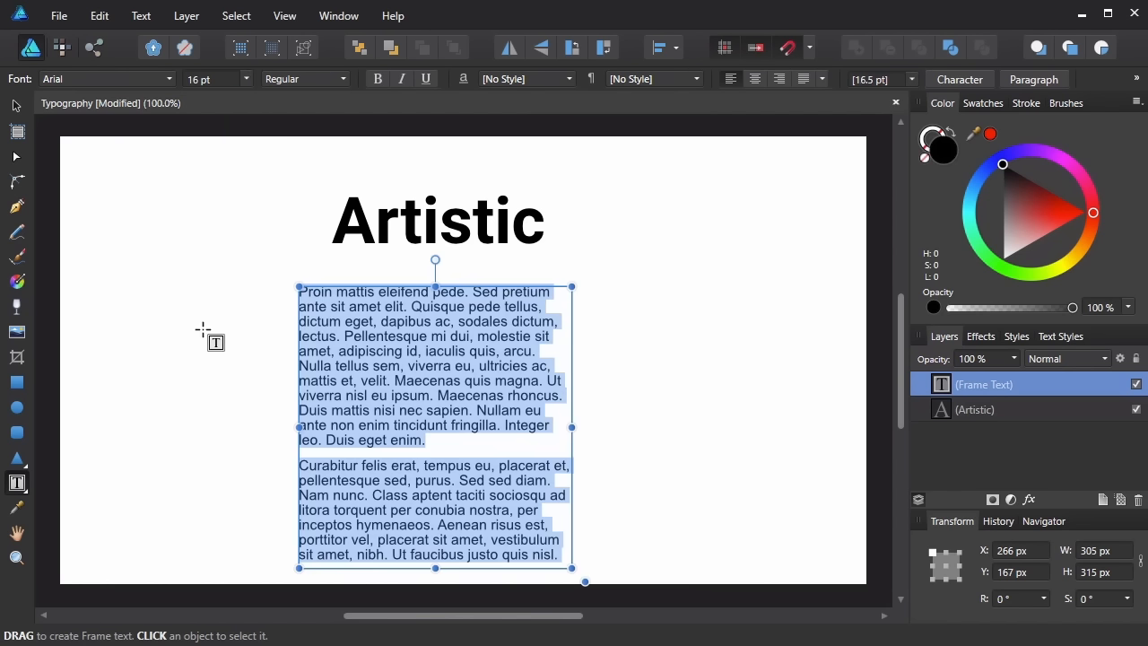
# Step: Scale the "Artistic" heading down to about 57.2 pt and resize the filler text frame to about 322 x 296 px
pyautogui.click(18, 106)
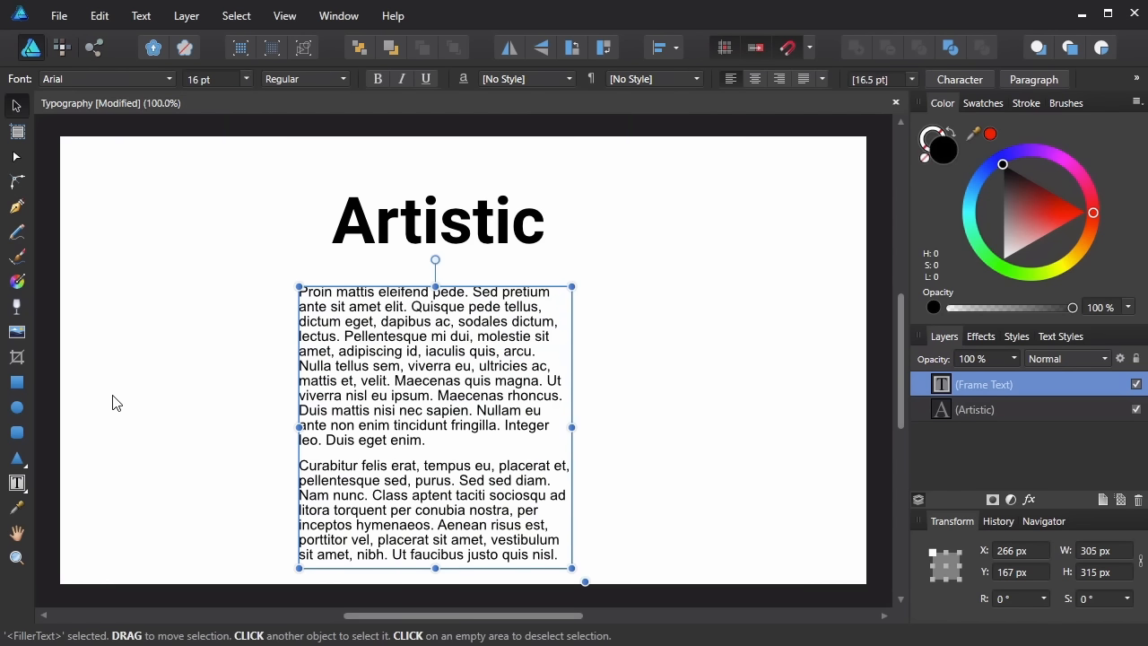
pyautogui.click(480, 231)
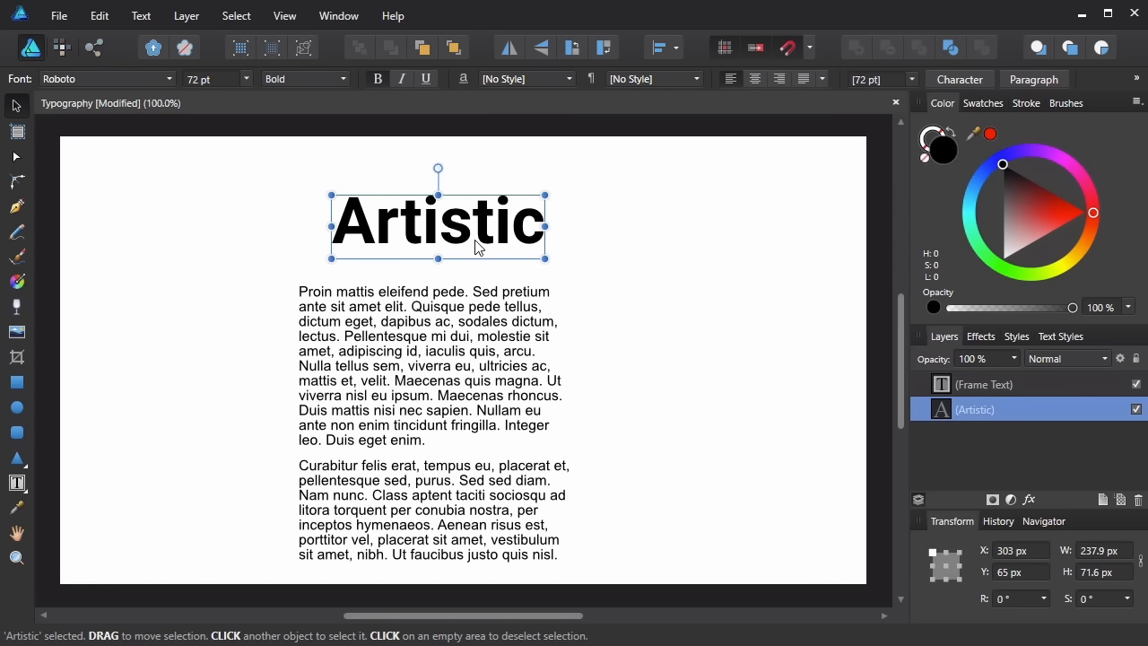
pyautogui.moveTo(545, 259); pyautogui.dragTo(489, 301)
pyautogui.click(386, 323)
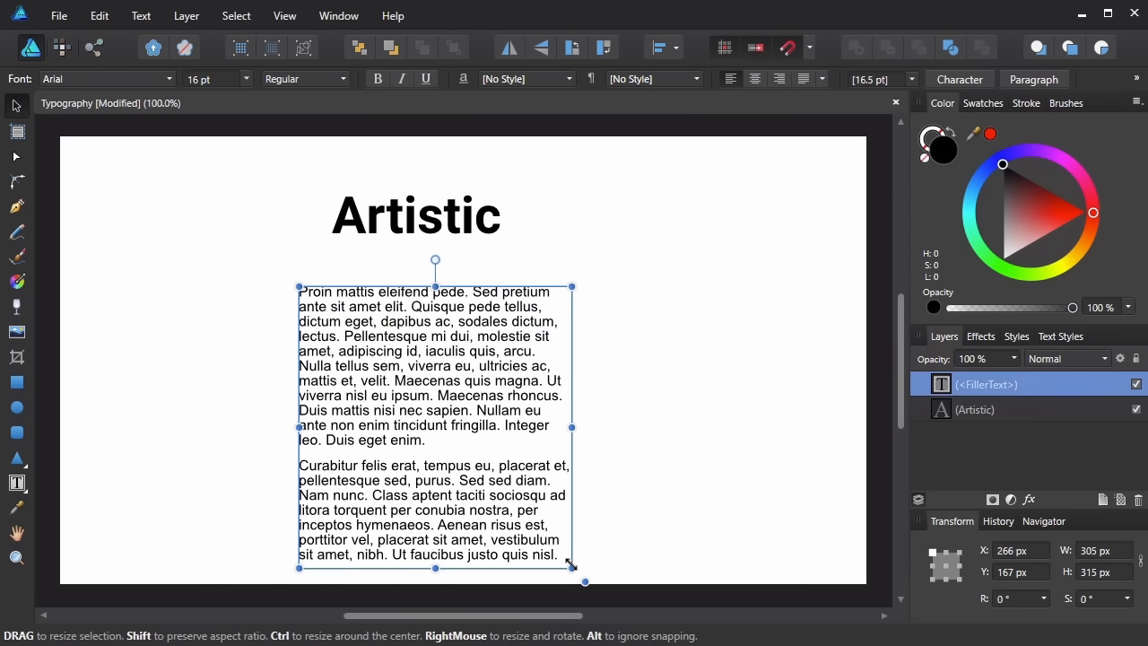
pyautogui.moveTo(569, 563); pyautogui.dragTo(587, 547)
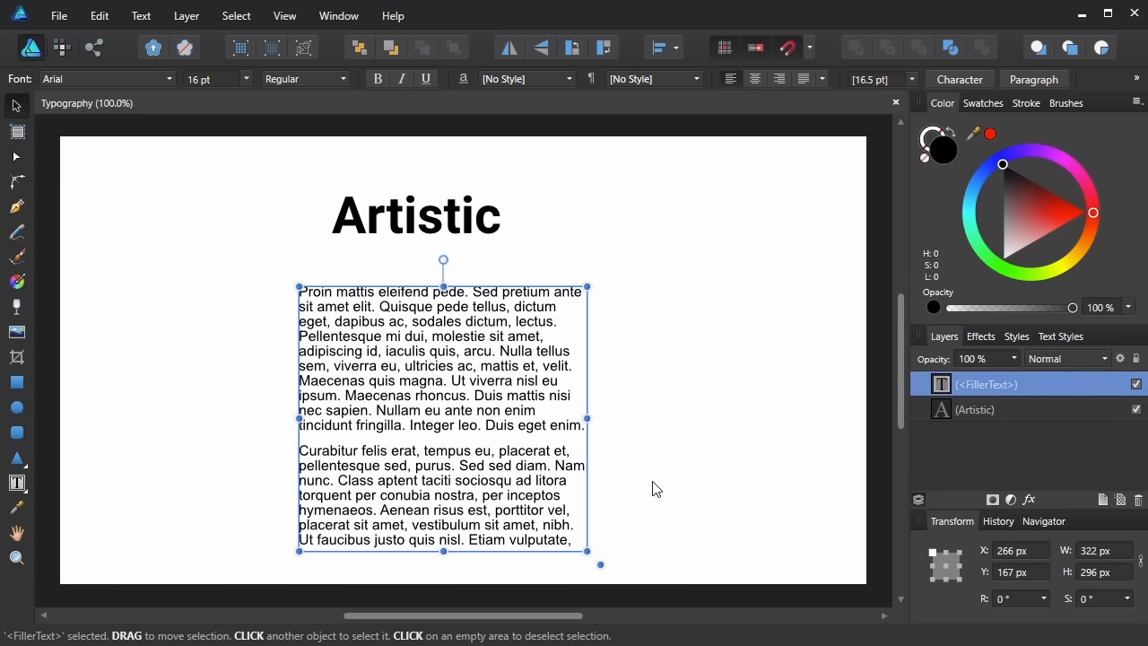
# Step: Convert the "Artistic" heading to curves and activate the Node Tool for editing its letter shapes
pyautogui.click(430, 231)
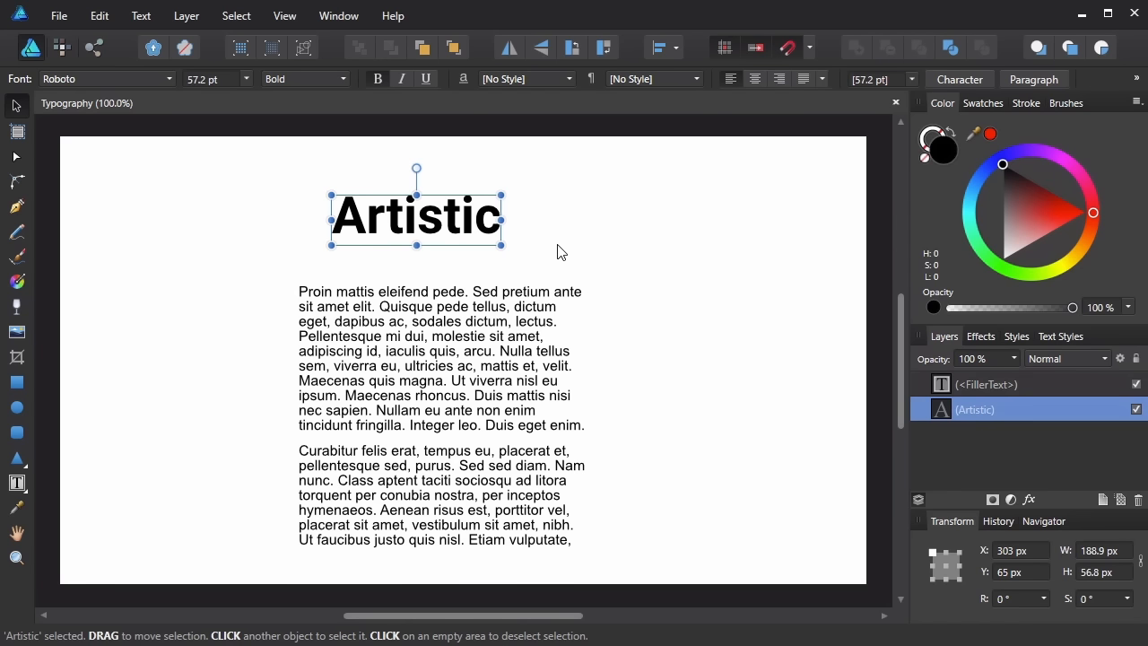
pyautogui.click(1137, 81)
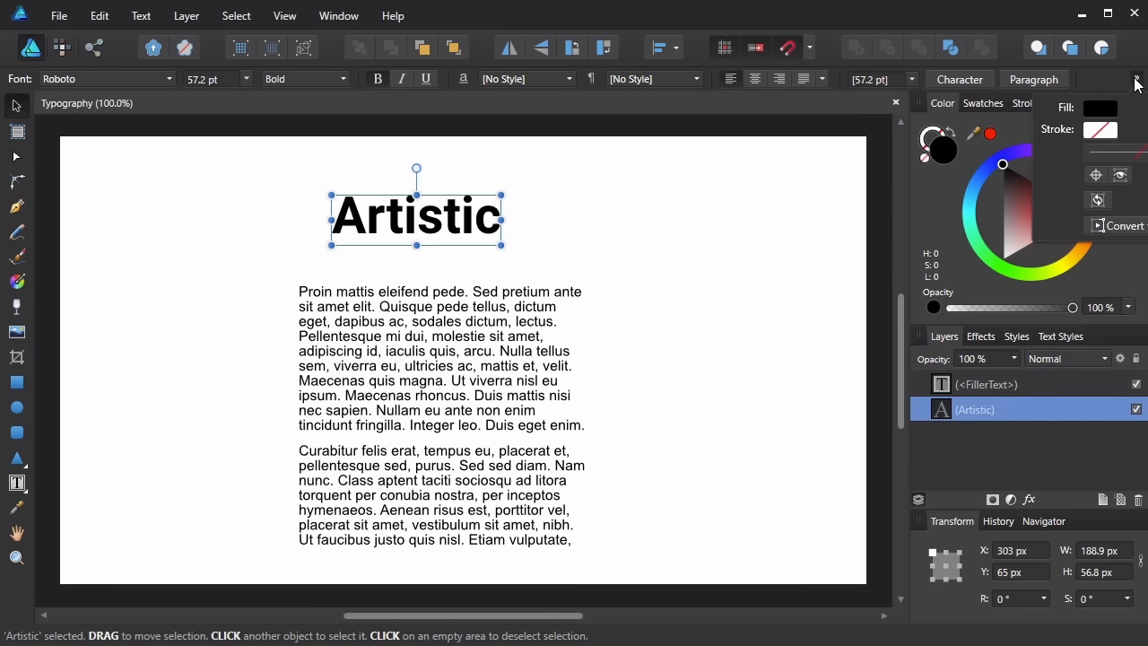
pyautogui.click(1125, 231)
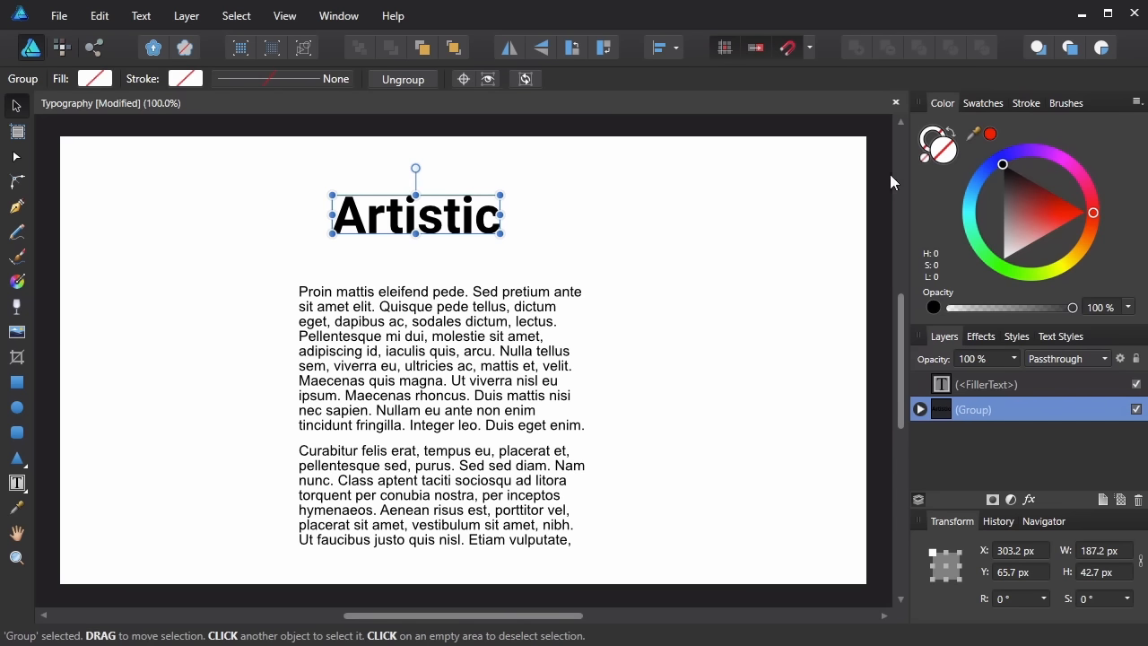
pyautogui.click(18, 157)
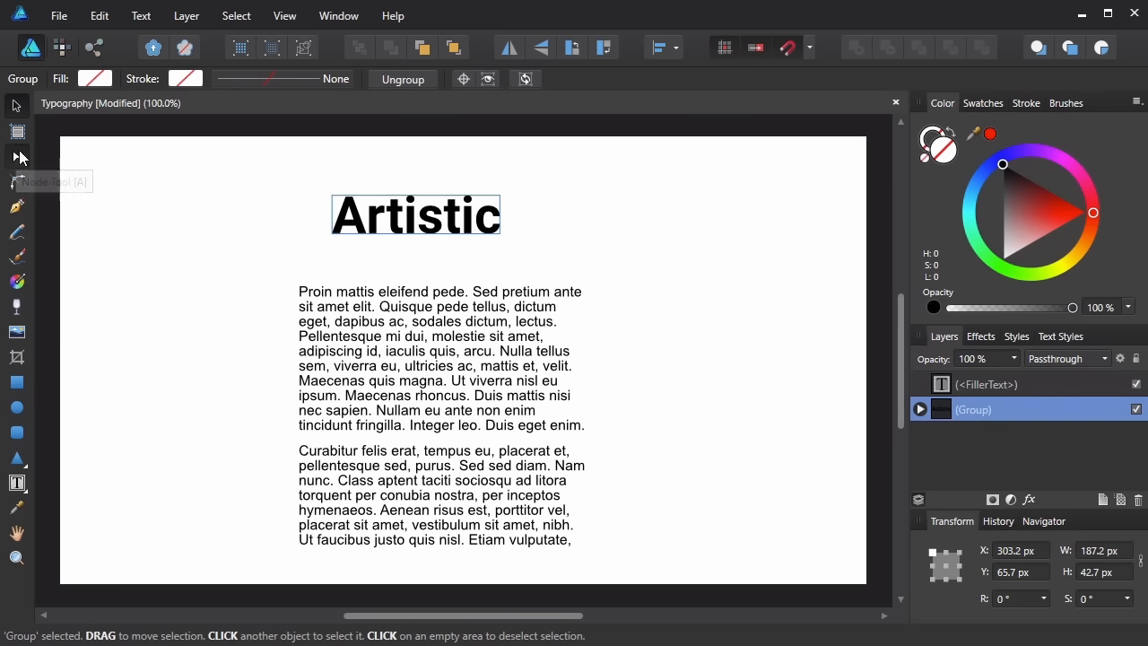
# Step: Examine the curve nodes of the individual letters in the converted "Artistic" heading
pyautogui.click(357, 222)
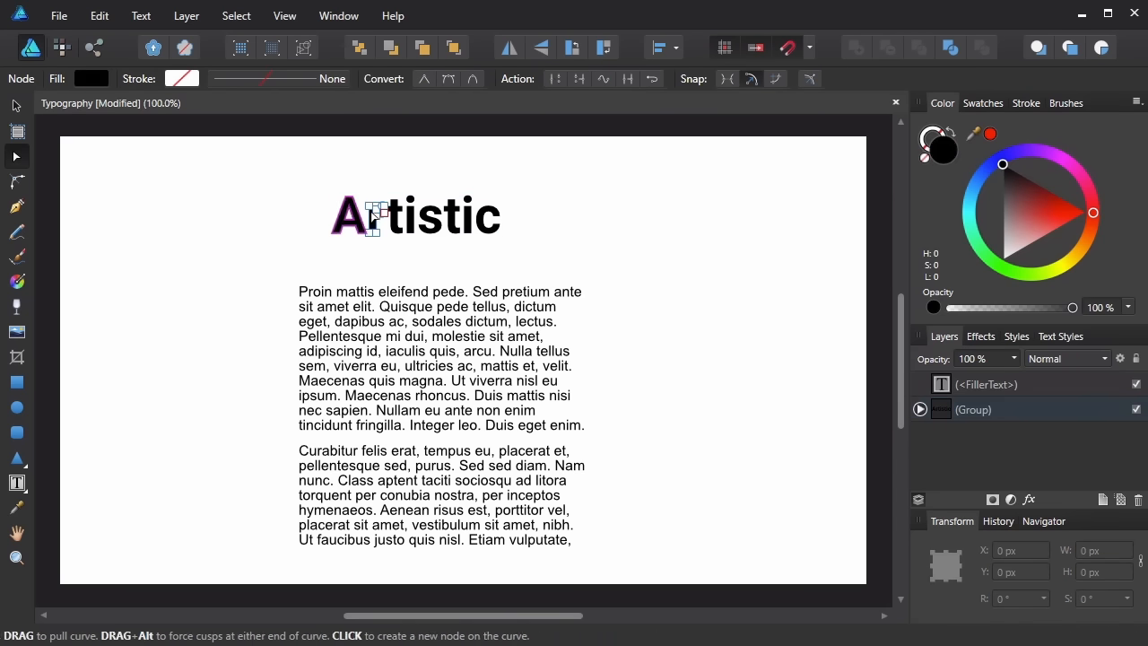
pyautogui.click(395, 222)
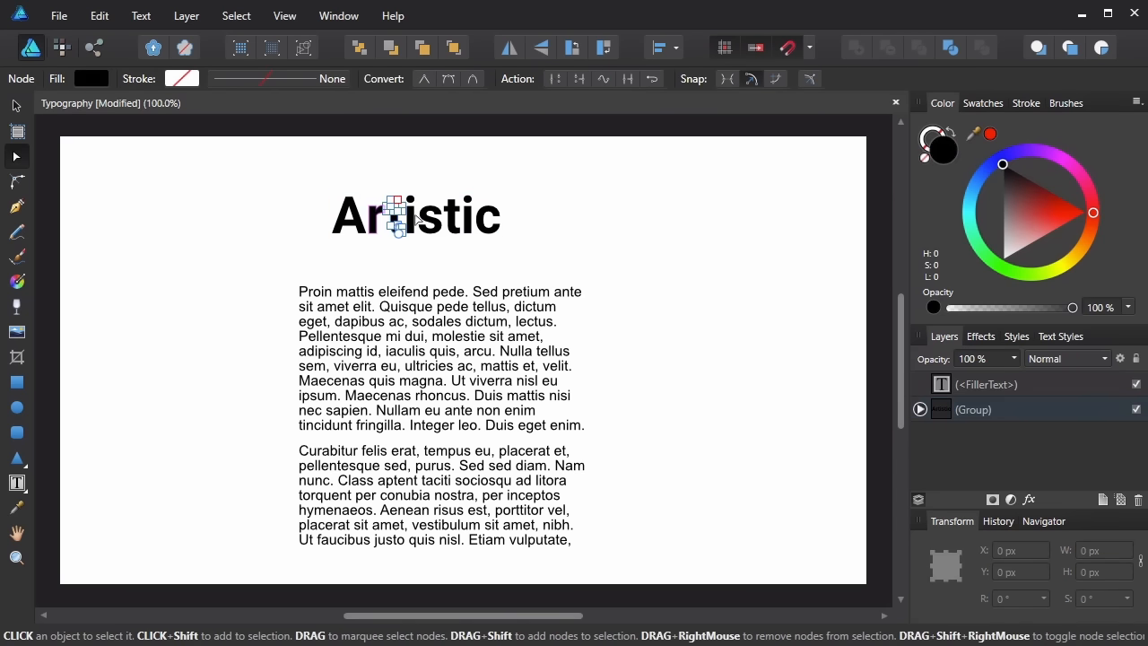
pyautogui.click(411, 220)
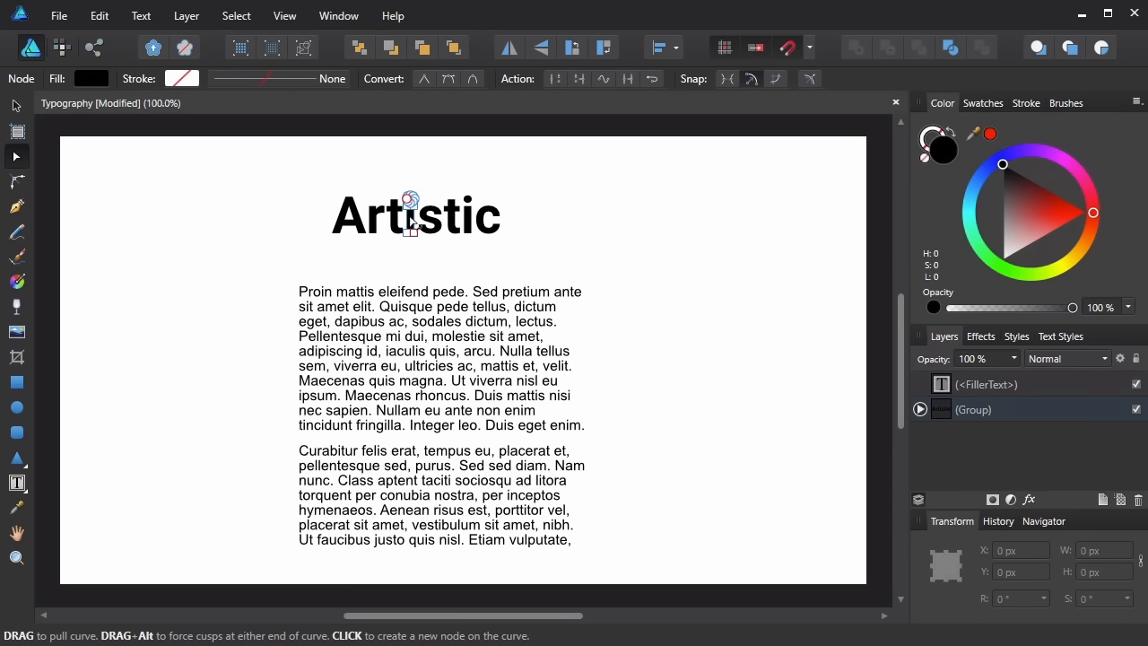
pyautogui.click(14, 106)
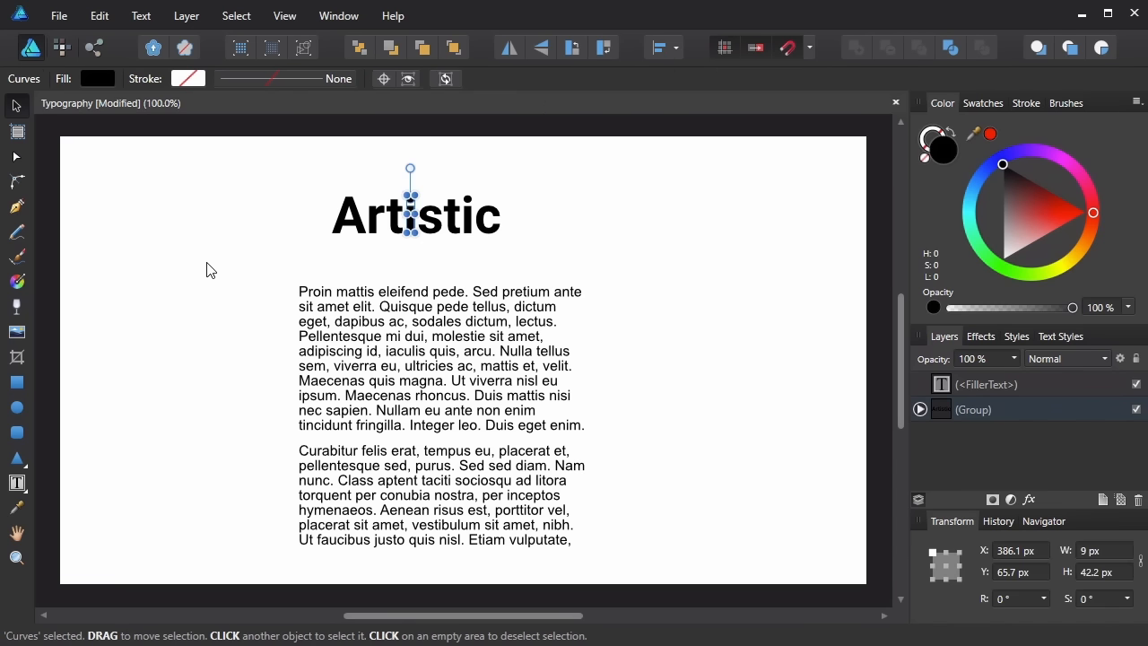
# Step: Undo the conversion of the "Artistic" heading to curves
pyautogui.hotkey('alt', 'Return')
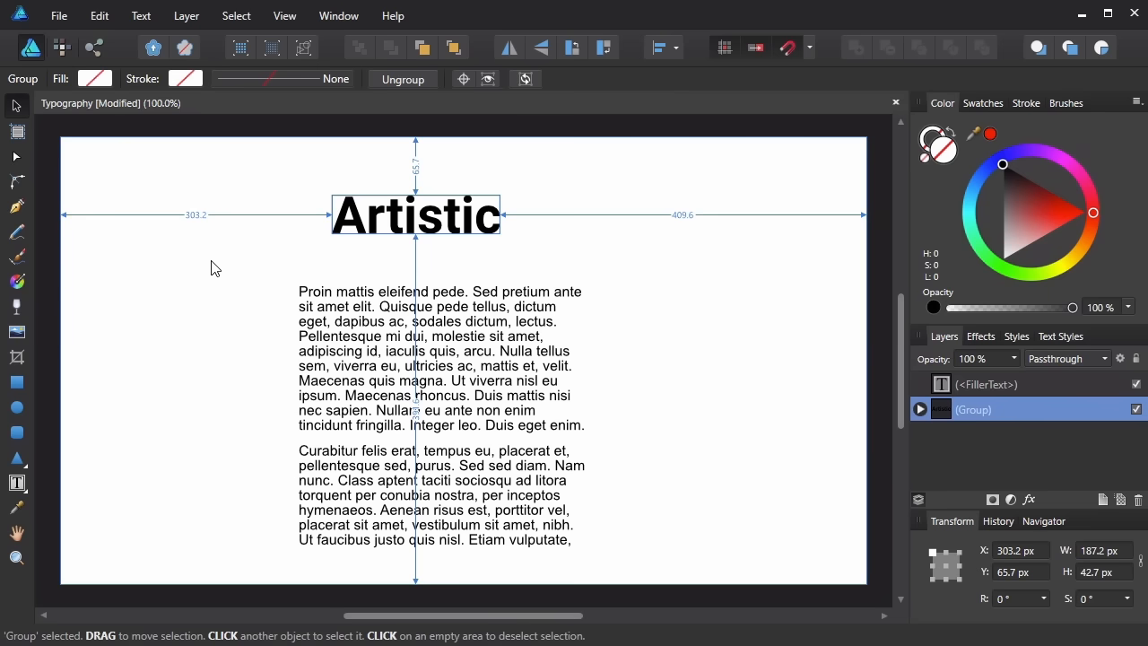
pyautogui.hotkey('ctrl', 'shift', 'g')
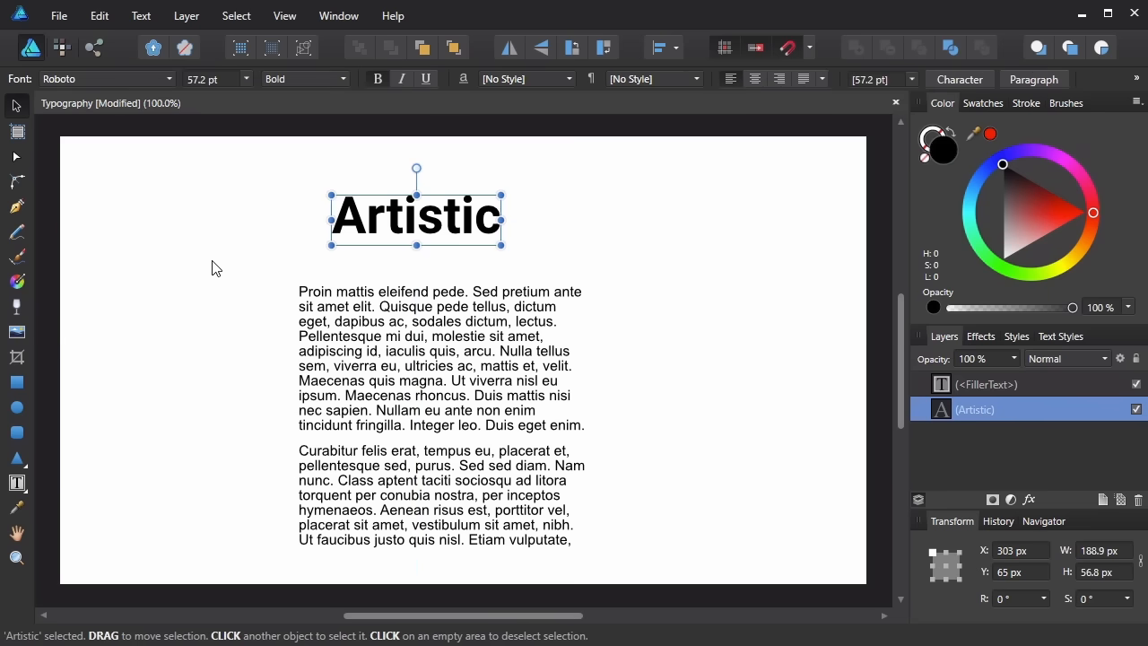
pyautogui.press('alt')
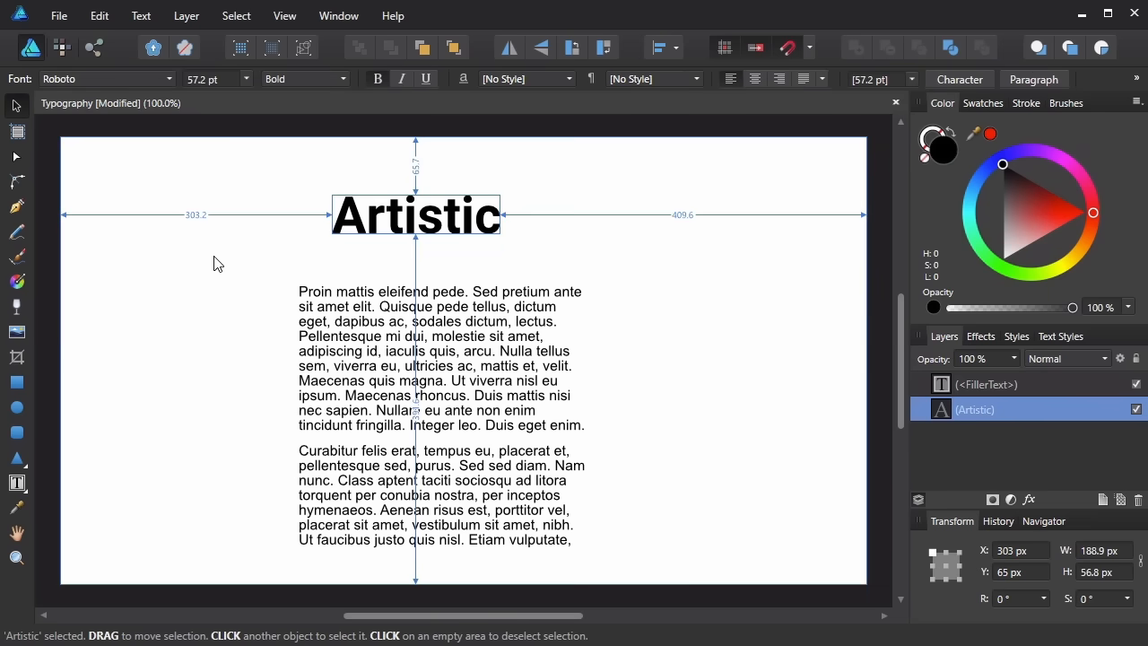
pyautogui.click(20, 395)
pyautogui.click(19, 414)
pyautogui.click(22, 437)
pyautogui.click(22, 461)
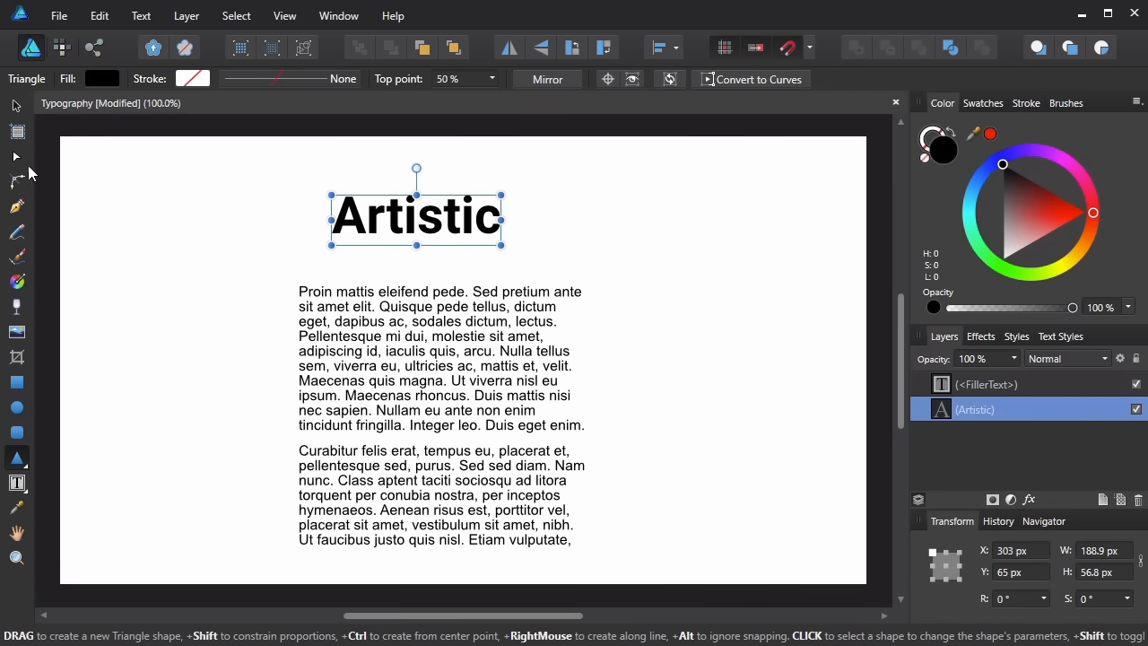
# Step: Move the "Artistic" heading to about X 621, Y 52 px and the filler text frame to about X 553.8, Y 168 px
pyautogui.click(15, 108)
pyautogui.click(355, 393)
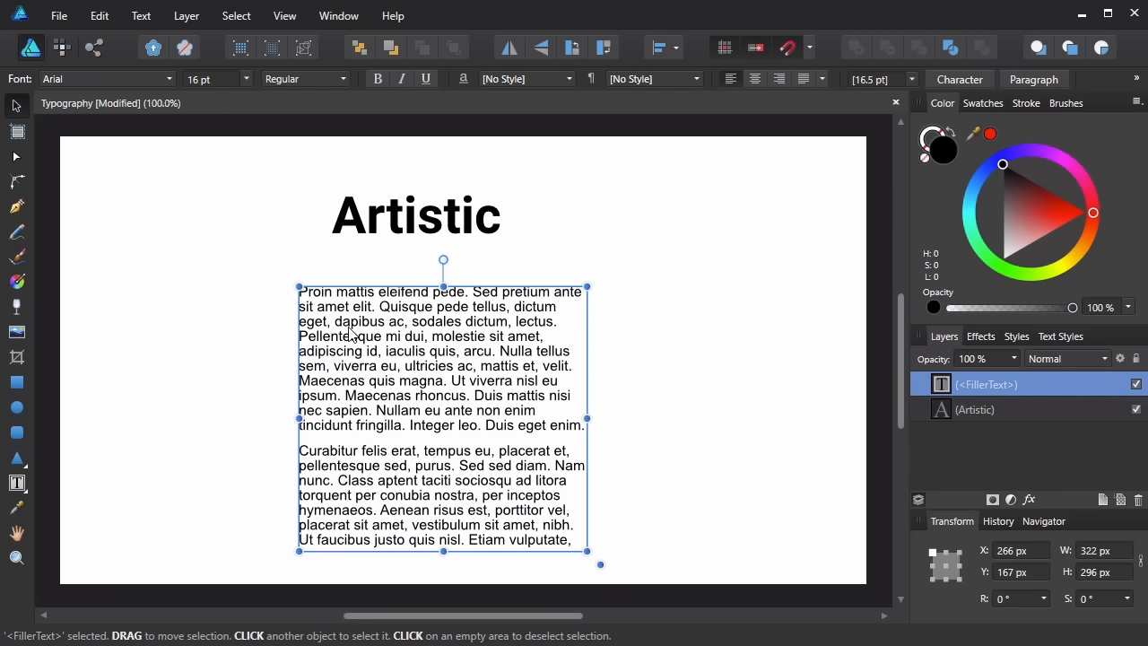
pyautogui.moveTo(325, 339); pyautogui.dragTo(565, 343)
pyautogui.moveTo(410, 215); pyautogui.dragTo(693, 204)
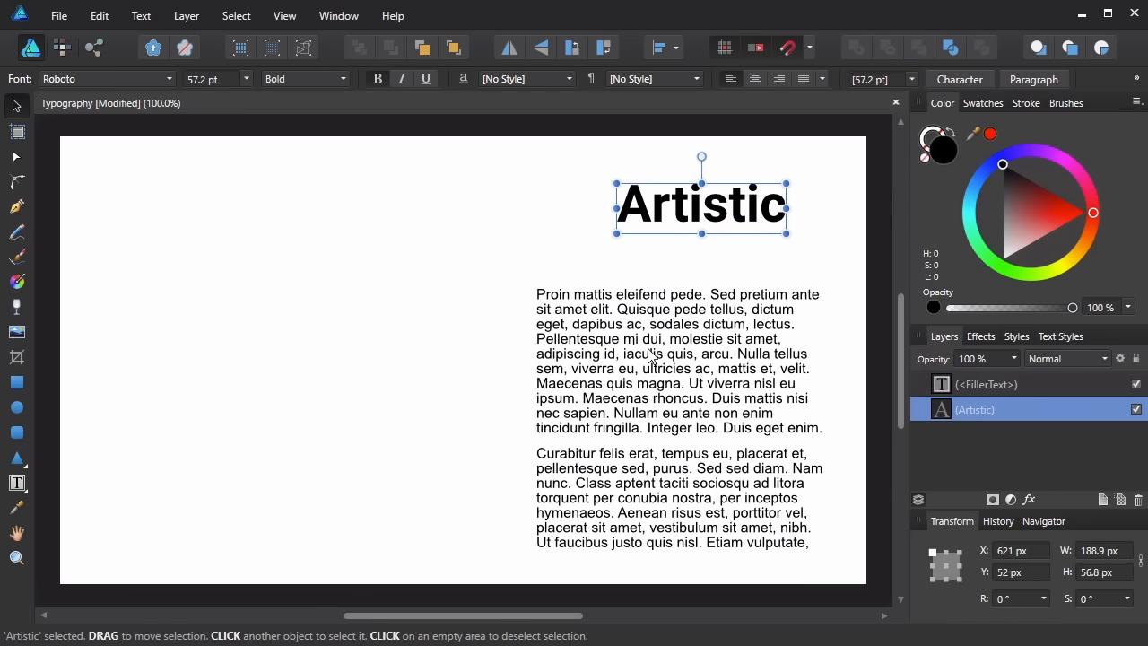
pyautogui.moveTo(630, 348); pyautogui.dragTo(651, 348)
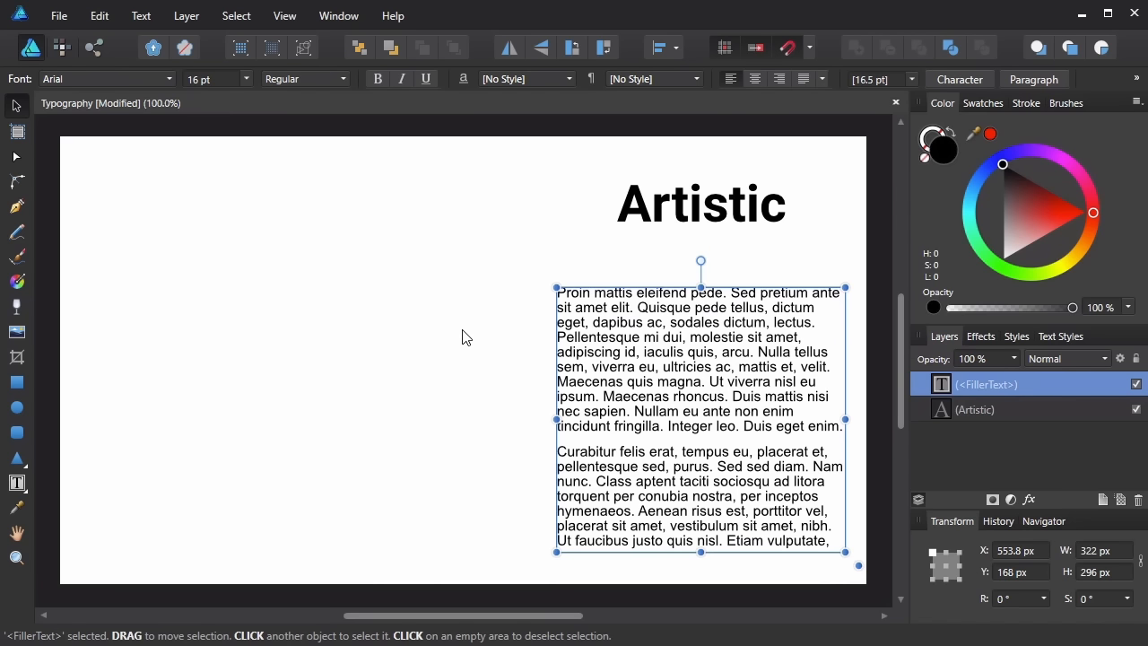
# Step: Draw a donut shape about 337 x 337 px in the empty area beside the text
pyautogui.click(15, 411)
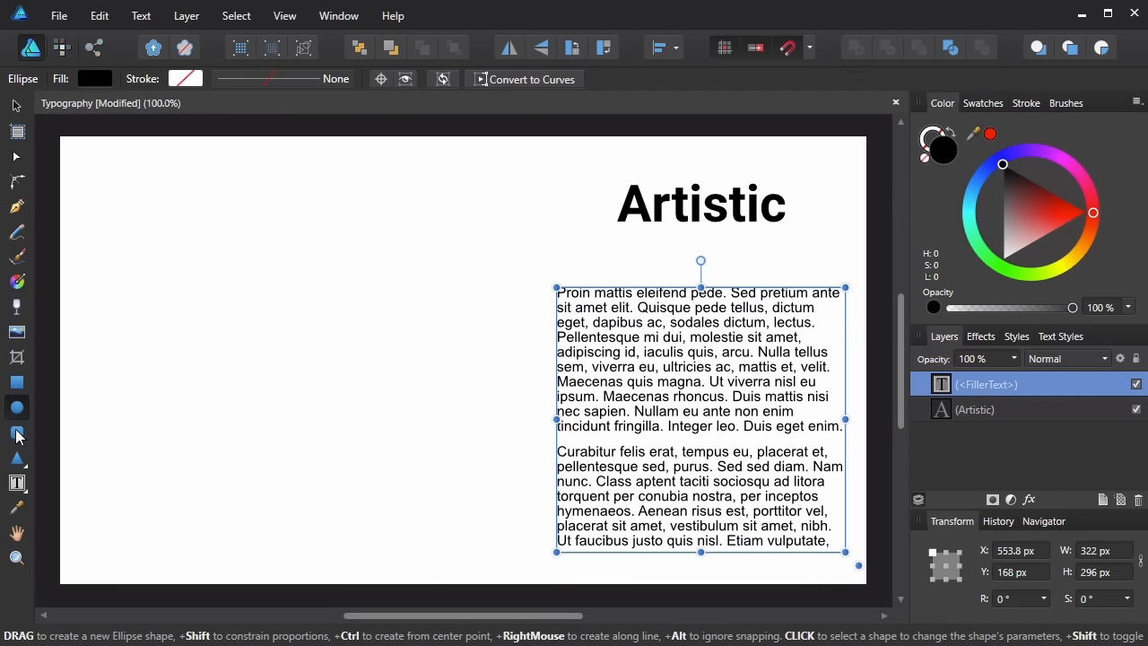
pyautogui.click(17, 434)
pyautogui.click(19, 462)
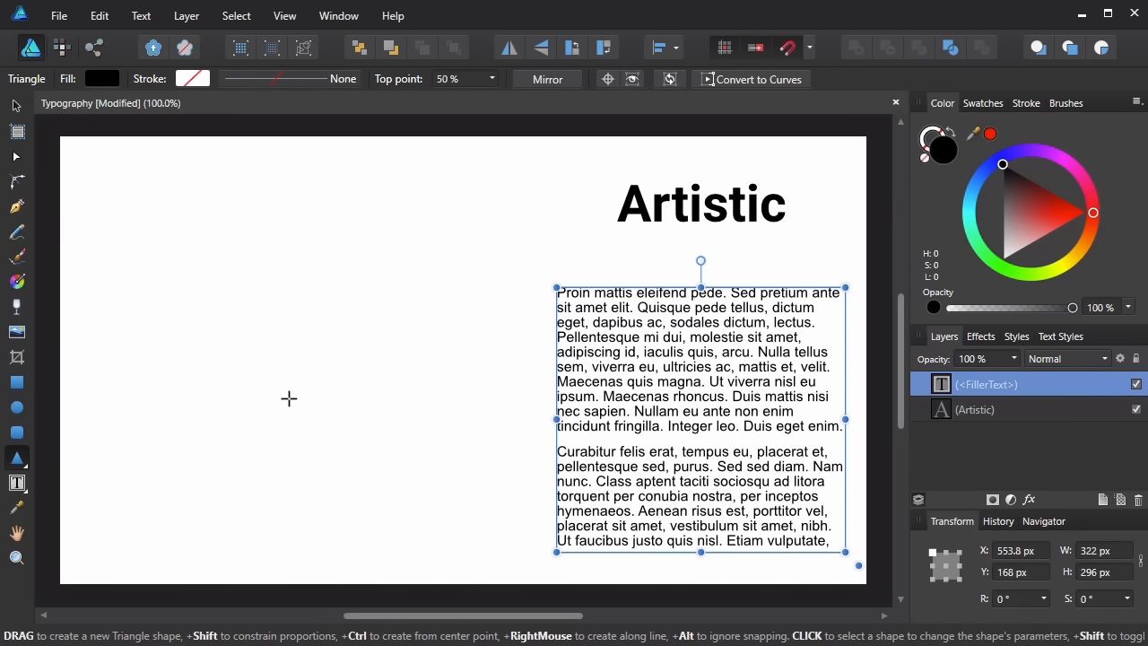
pyautogui.click(18, 460)
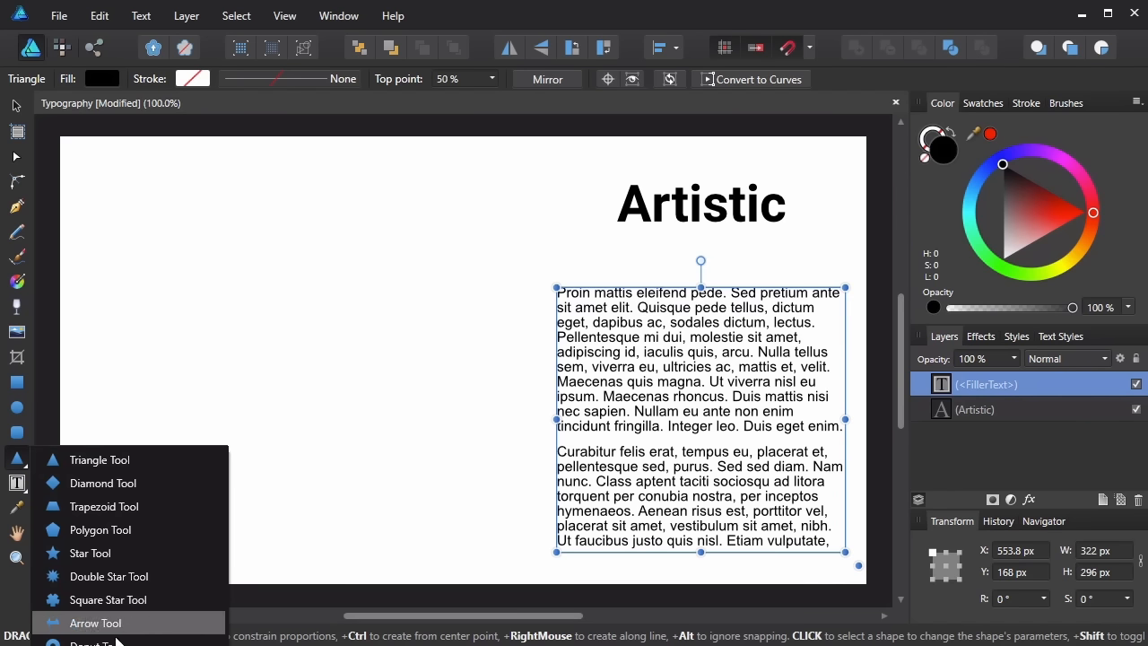
pyautogui.click(123, 638)
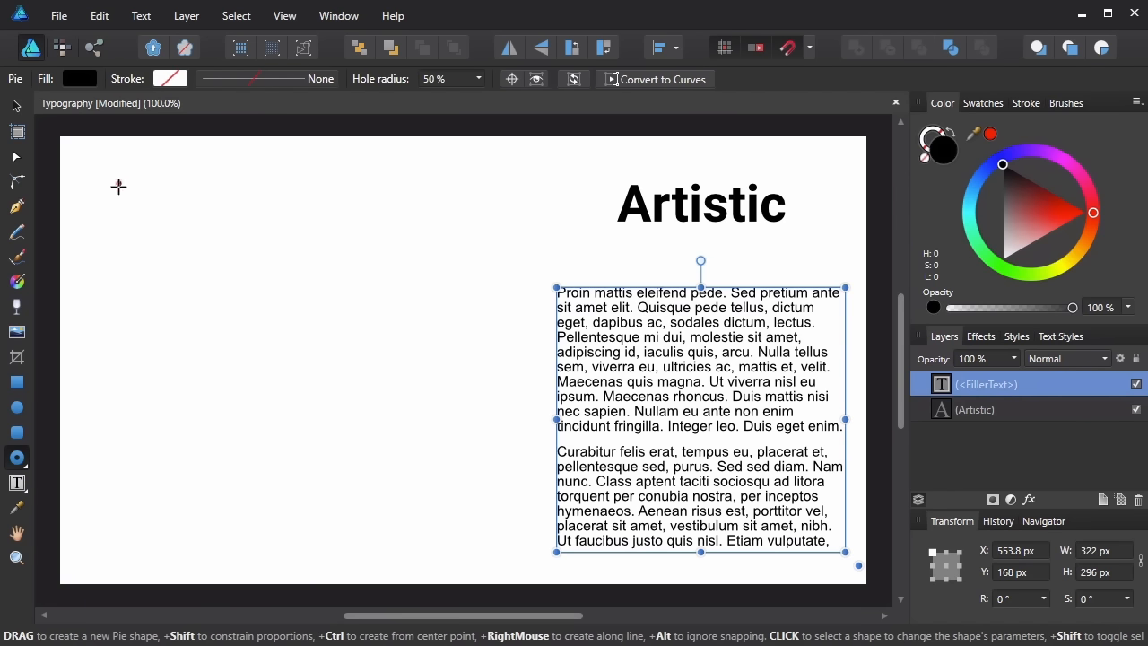
pyautogui.moveTo(108, 184); pyautogui.dragTo(126, 203)
pyautogui.moveTo(166, 309); pyautogui.dragTo(409, 485)
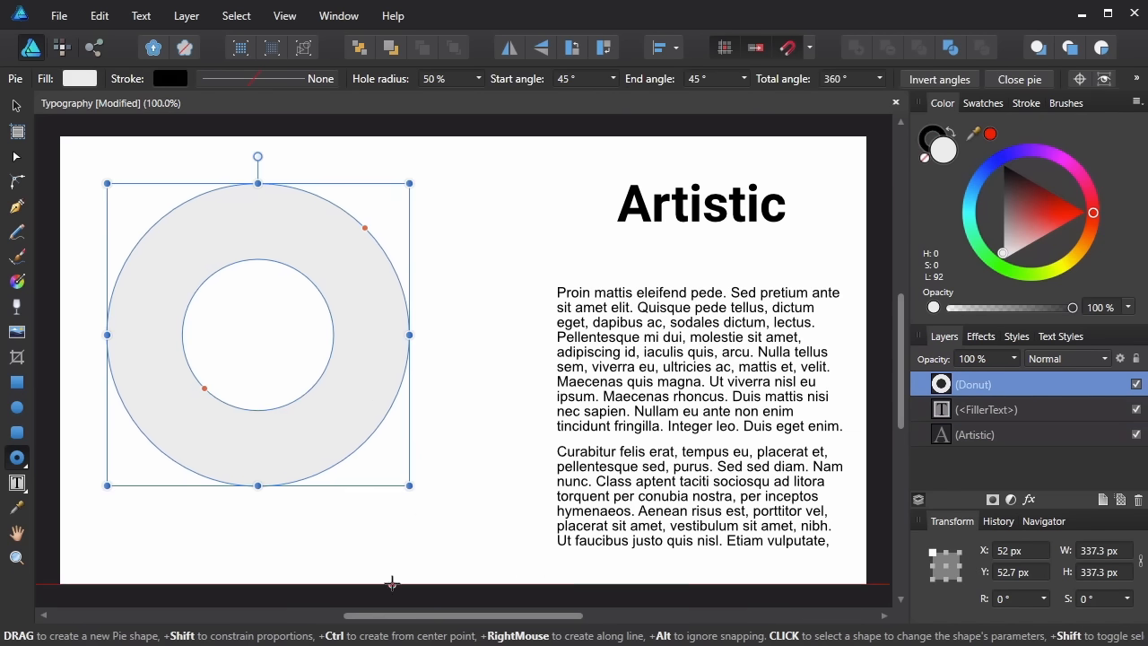
# Step: Convert the donut's inner circle to a text path with the Artistic Text Tool and enter "Text on a Path" along it
pyautogui.click(16, 482)
pyautogui.click(76, 495)
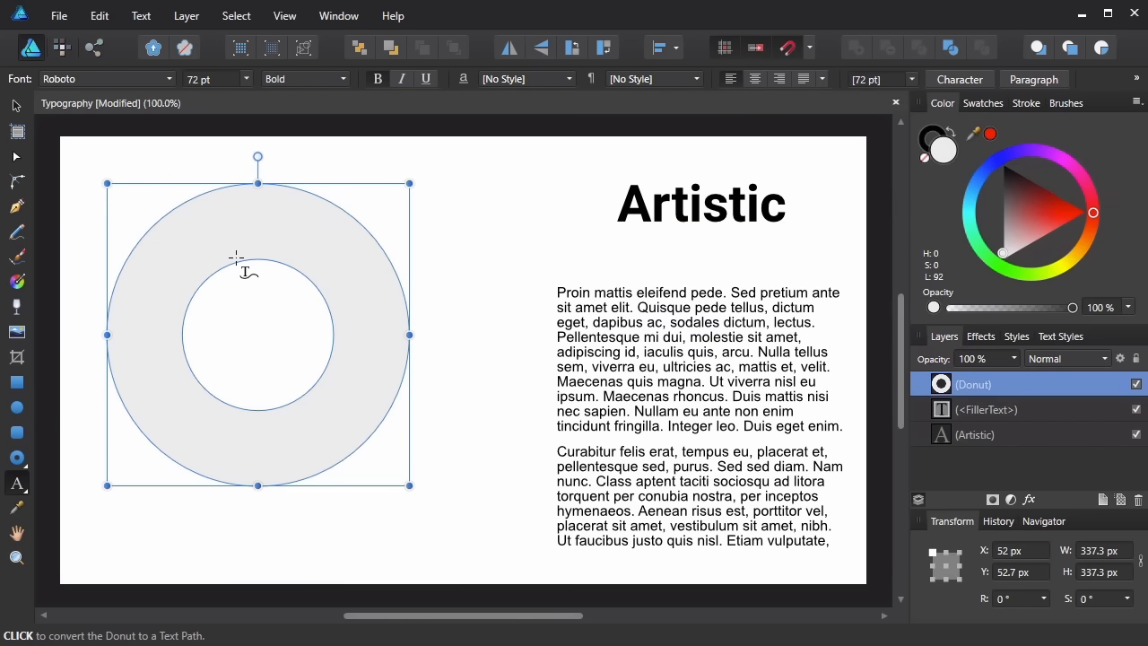
pyautogui.click(236, 258)
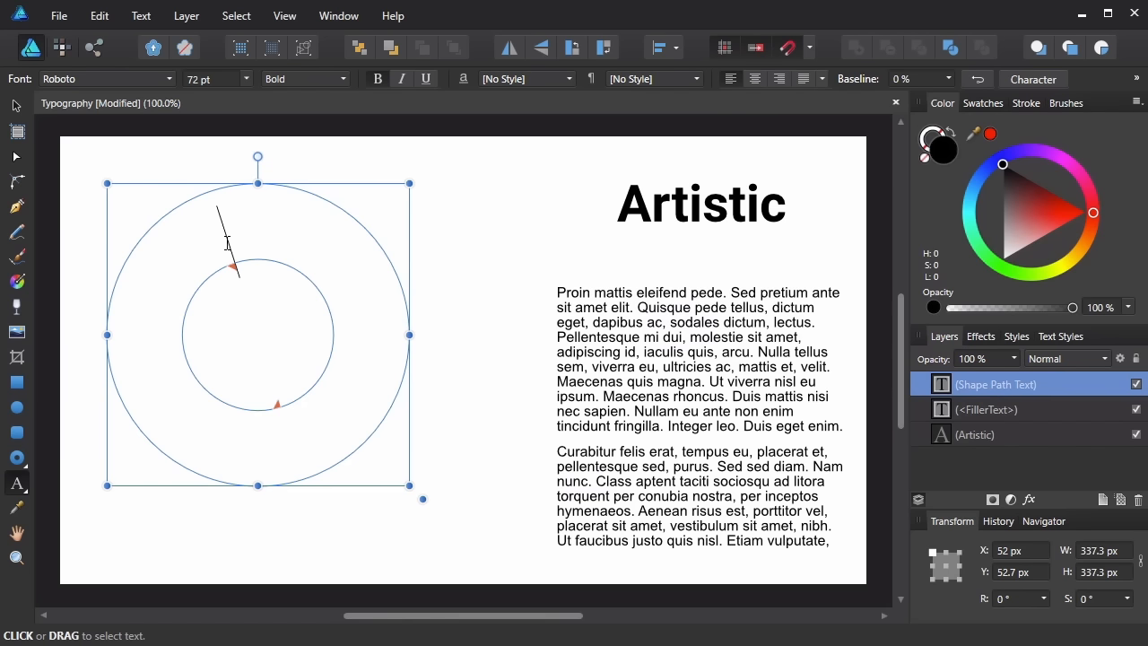
pyautogui.write('Text on')
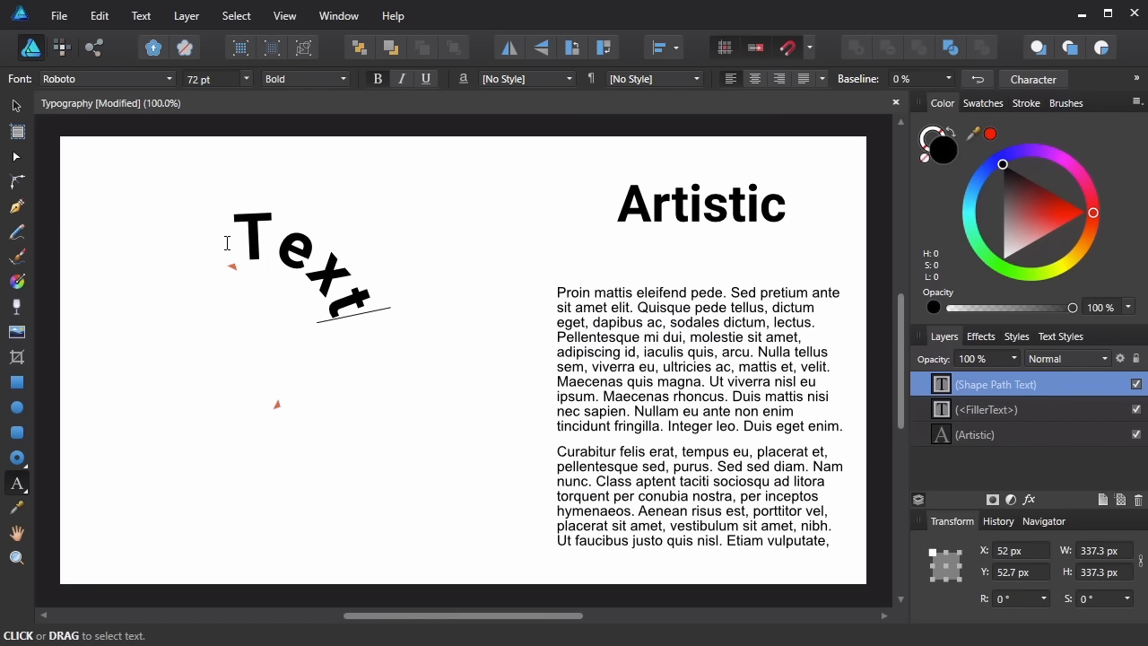
pyautogui.write(' a Pat')
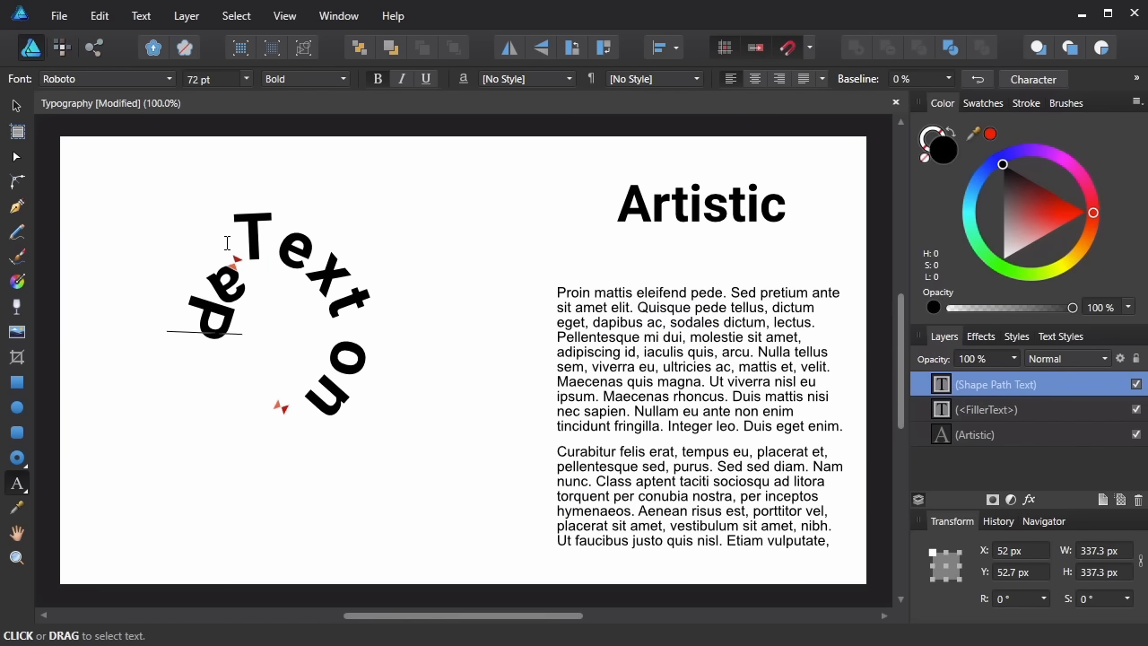
pyautogui.write('h')
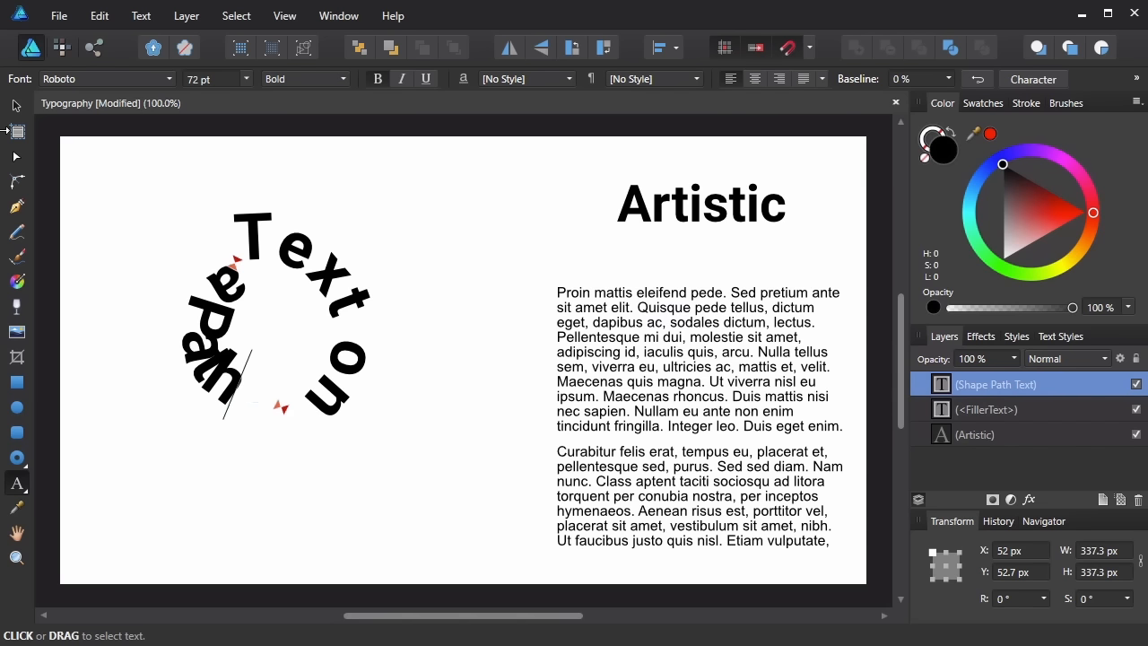
pyautogui.press('Escape')
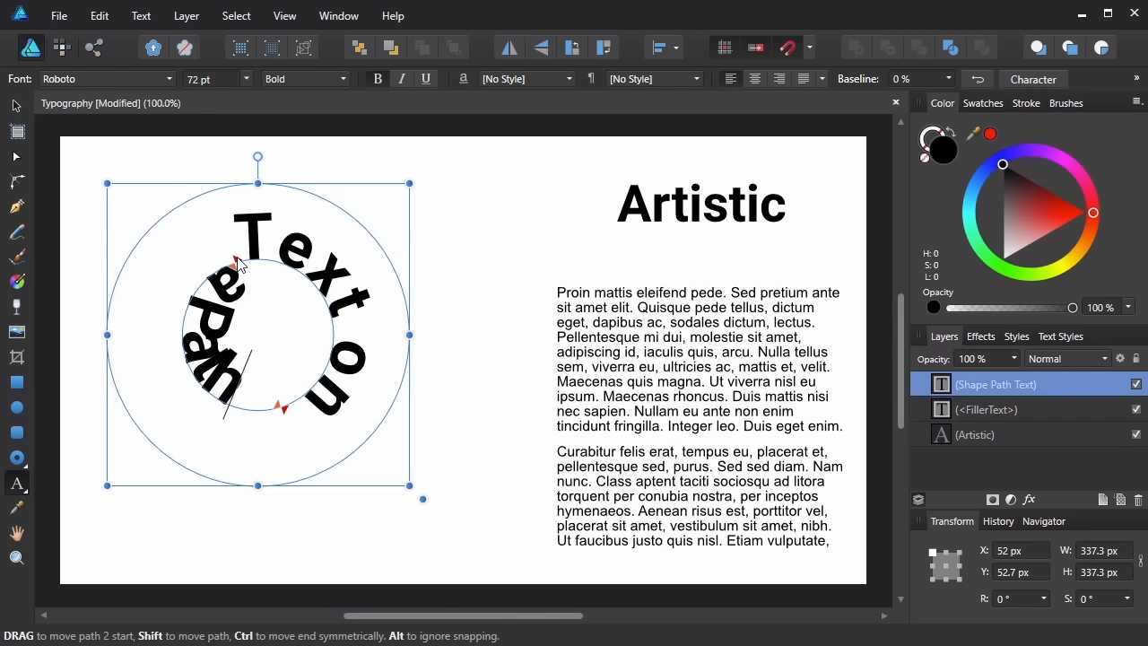
# Step: Move the path text's start and end handles to the bottom of the inner circle and centre-align the text
pyautogui.moveTo(239, 263); pyautogui.dragTo(240, 428)
pyautogui.moveTo(226, 271); pyautogui.dragTo(216, 398)
pyautogui.moveTo(238, 416)
pyautogui.mouseDown()
pyautogui.moveTo(336, 404)
pyautogui.moveTo(256, 438)
pyautogui.moveTo(256, 415)
pyautogui.moveTo(269, 418)
pyautogui.moveTo(225, 411)
pyautogui.moveTo(271, 410)
pyautogui.moveTo(233, 420)
pyautogui.moveTo(239, 428)
pyautogui.mouseUp()
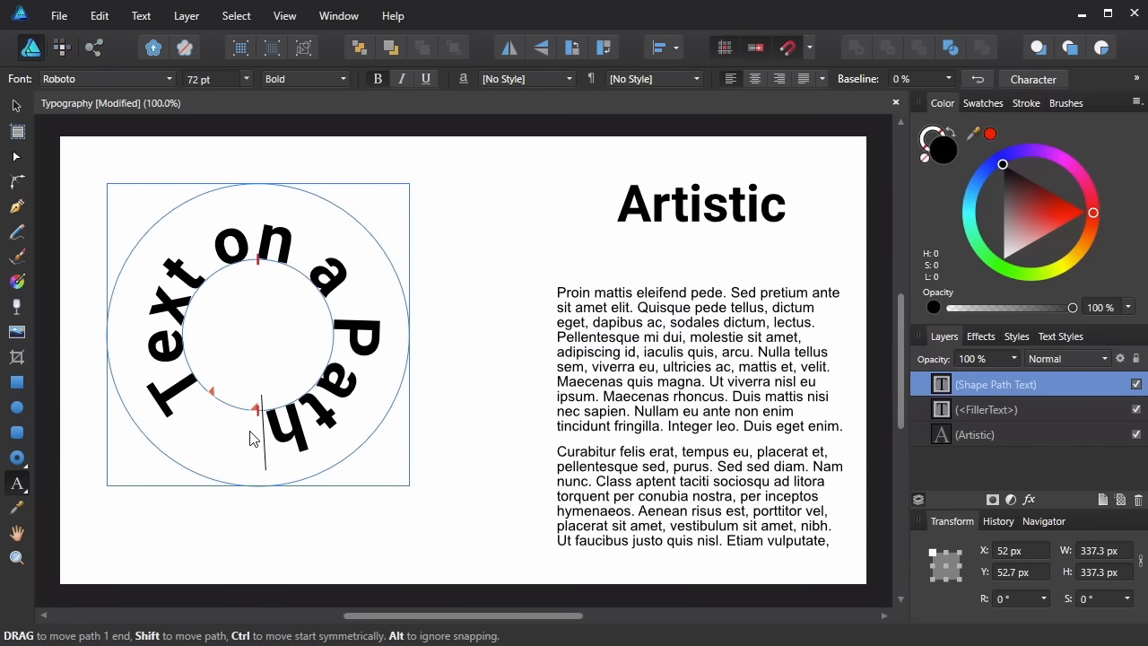
pyautogui.moveTo(213, 394); pyautogui.dragTo(236, 417)
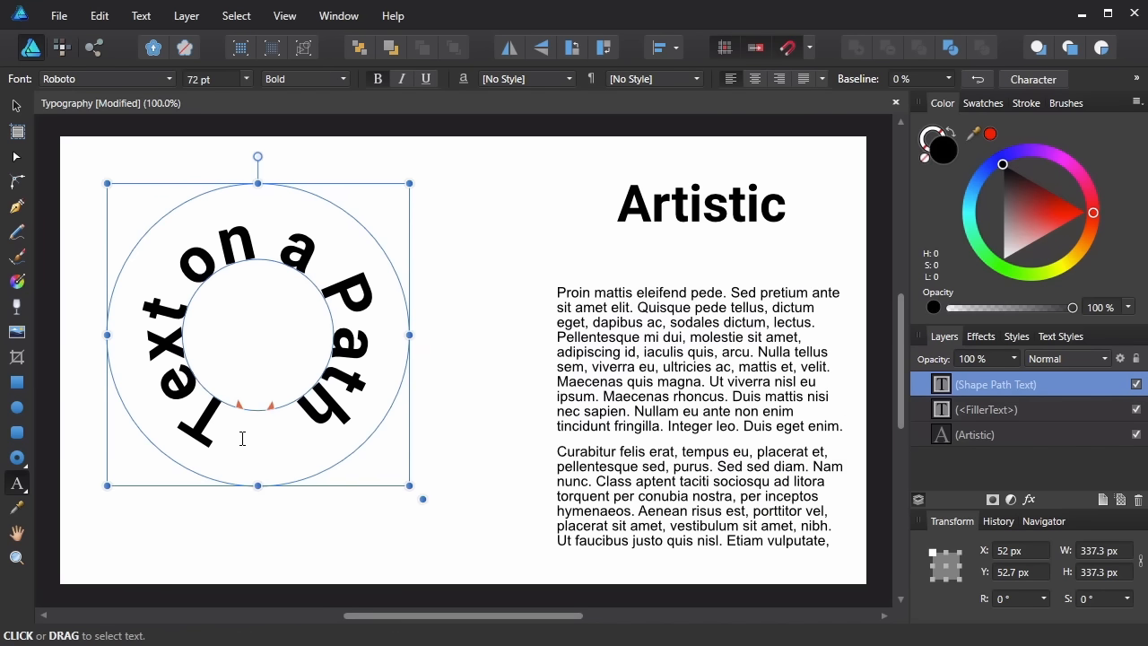
pyautogui.hotkey('ctrl', 'a')
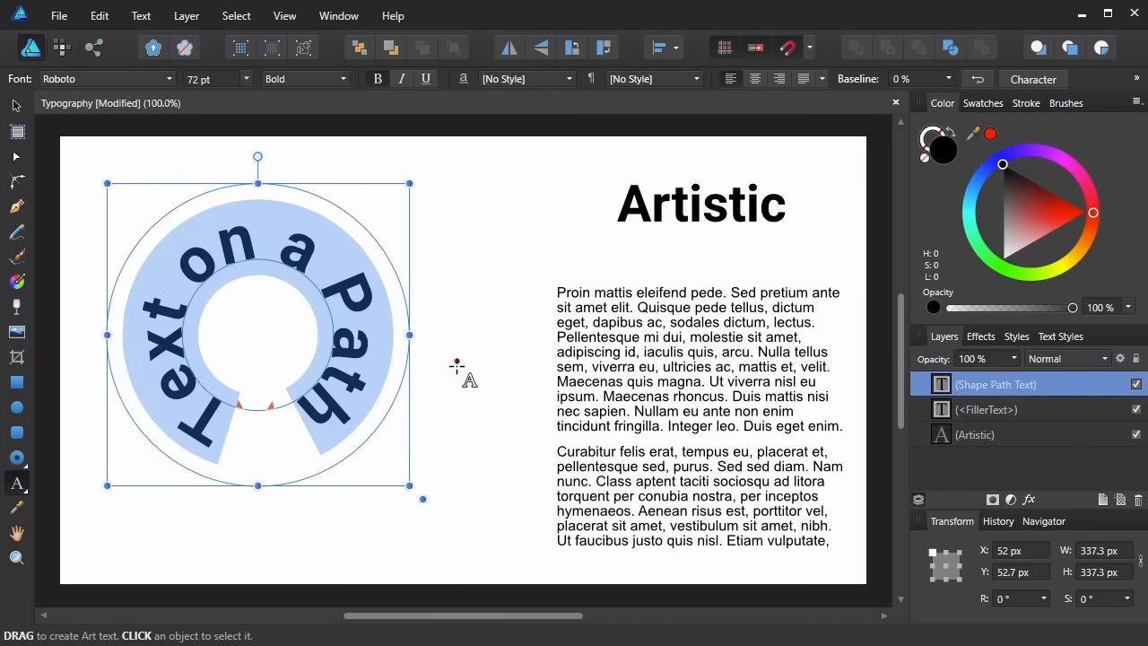
pyautogui.click(753, 79)
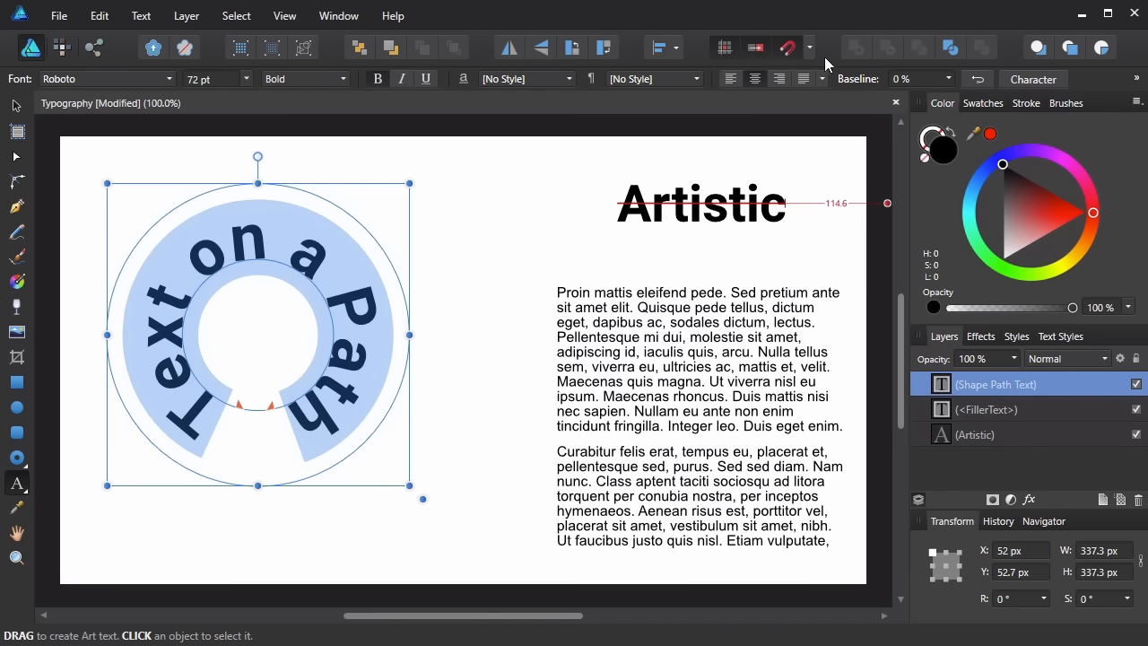
# Step: Try a baseline offset of -50% on the path text
pyautogui.click(948, 79)
pyautogui.moveTo(954, 96); pyautogui.dragTo(922, 99)
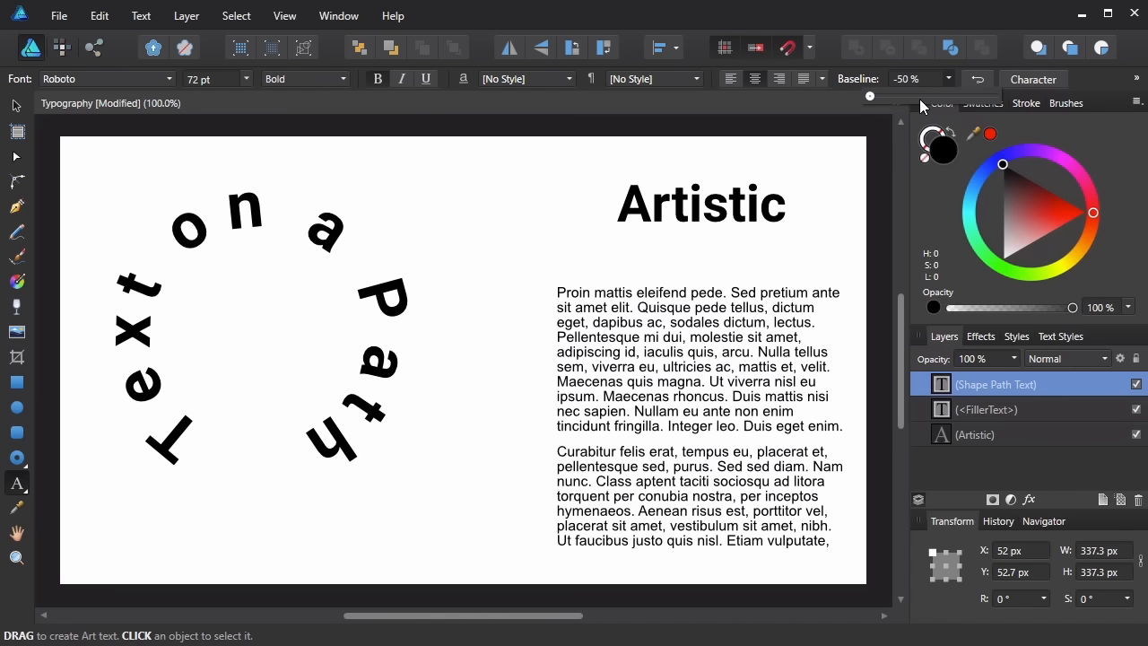
pyautogui.press('Escape')
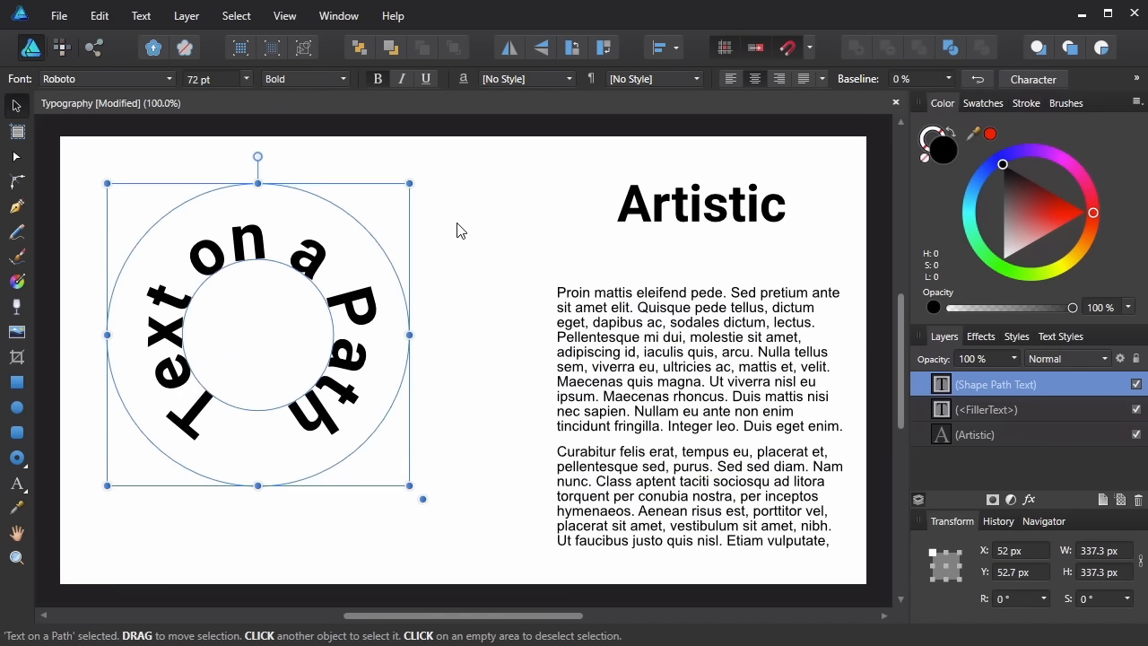
# Step: Try reversing the text path and moving its start and end handles to the top of the inner circle
pyautogui.click(977, 79)
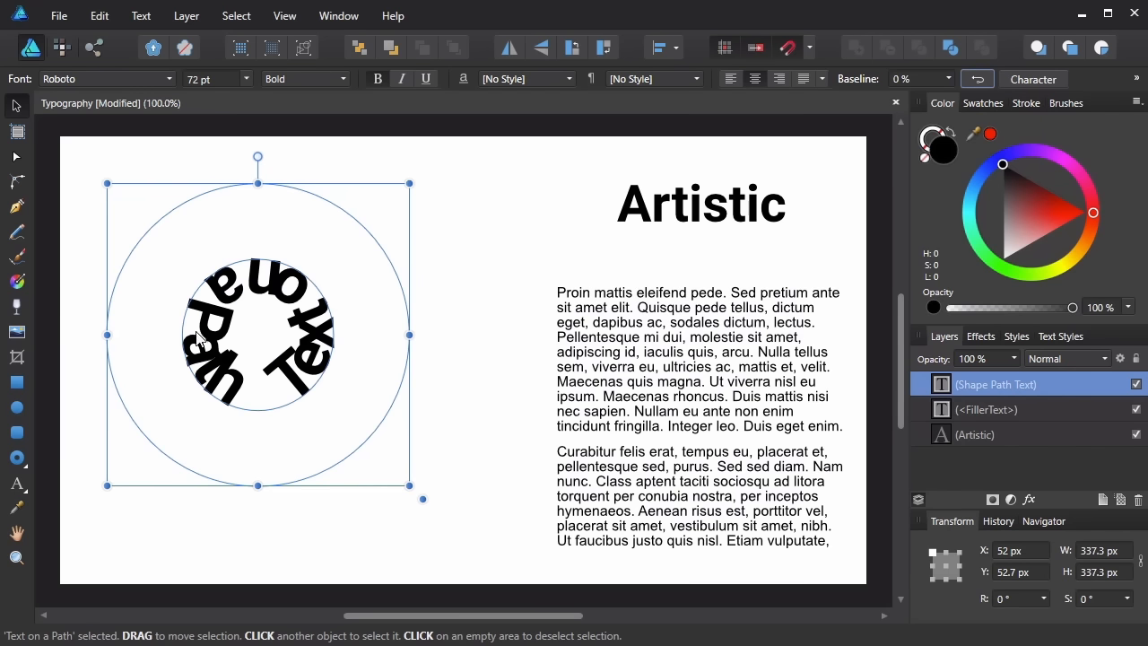
pyautogui.press('t')
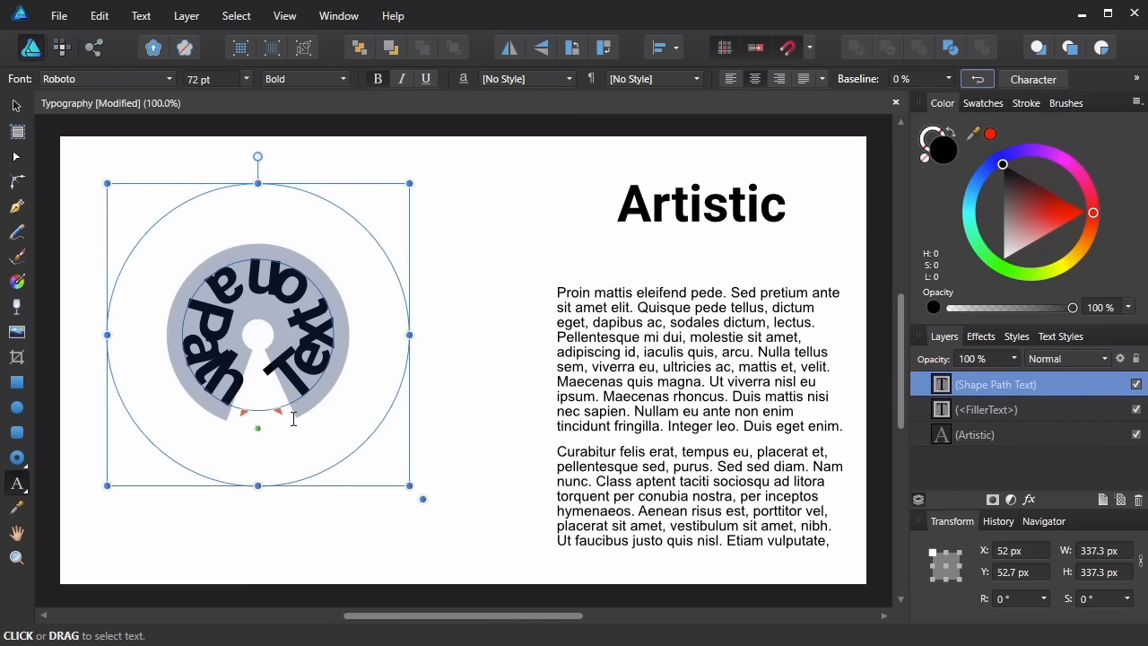
pyautogui.moveTo(278, 417)
pyautogui.mouseDown()
pyautogui.moveTo(334, 323)
pyautogui.moveTo(269, 260)
pyautogui.moveTo(227, 282)
pyautogui.moveTo(241, 262)
pyautogui.mouseUp()
pyautogui.moveTo(245, 415)
pyautogui.mouseDown()
pyautogui.moveTo(269, 408)
pyautogui.moveTo(341, 325)
pyautogui.moveTo(267, 259)
pyautogui.mouseUp()
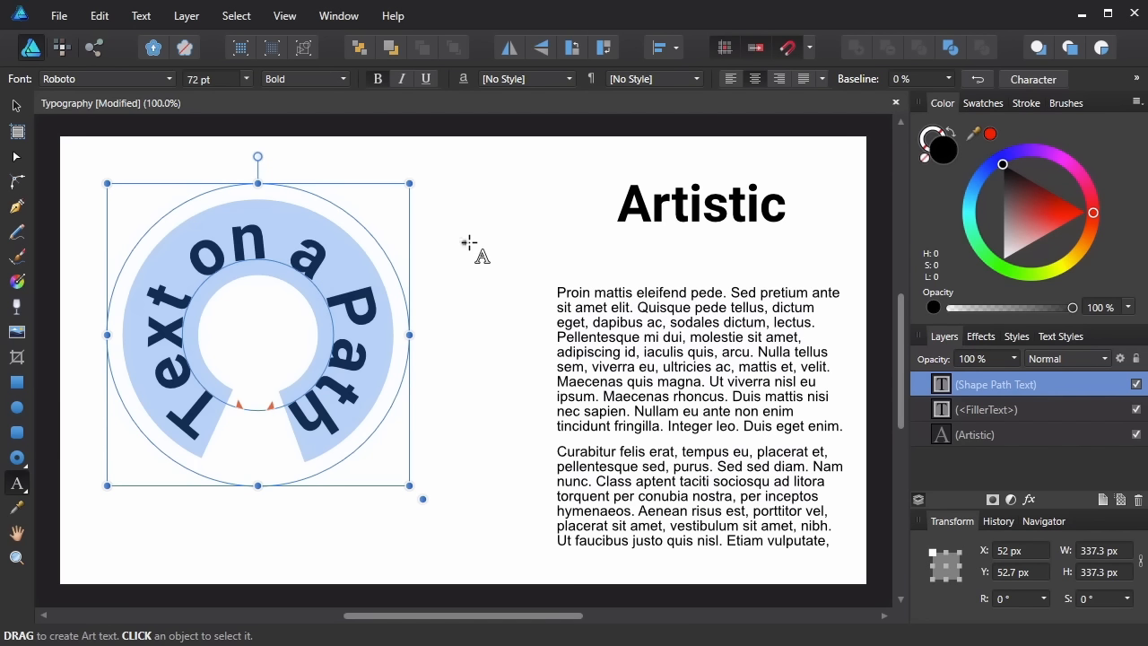
# Step: Set the tracking of the whole path text to -50 ‰ in the character settings
pyautogui.click(1036, 80)
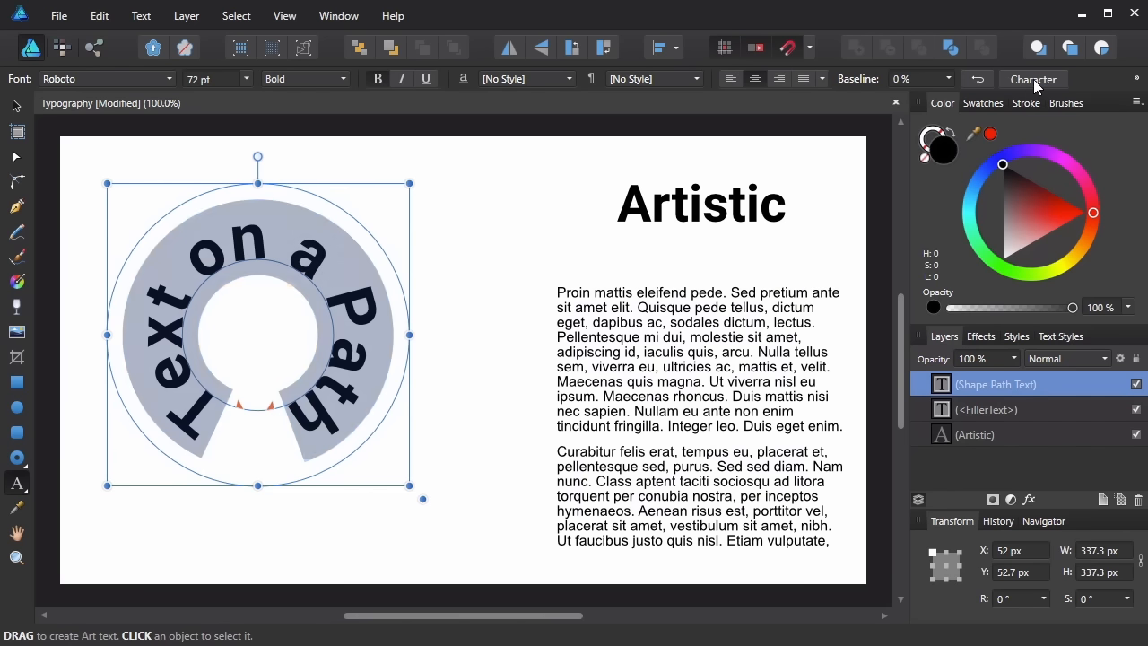
pyautogui.moveTo(946, 149); pyautogui.dragTo(721, 191)
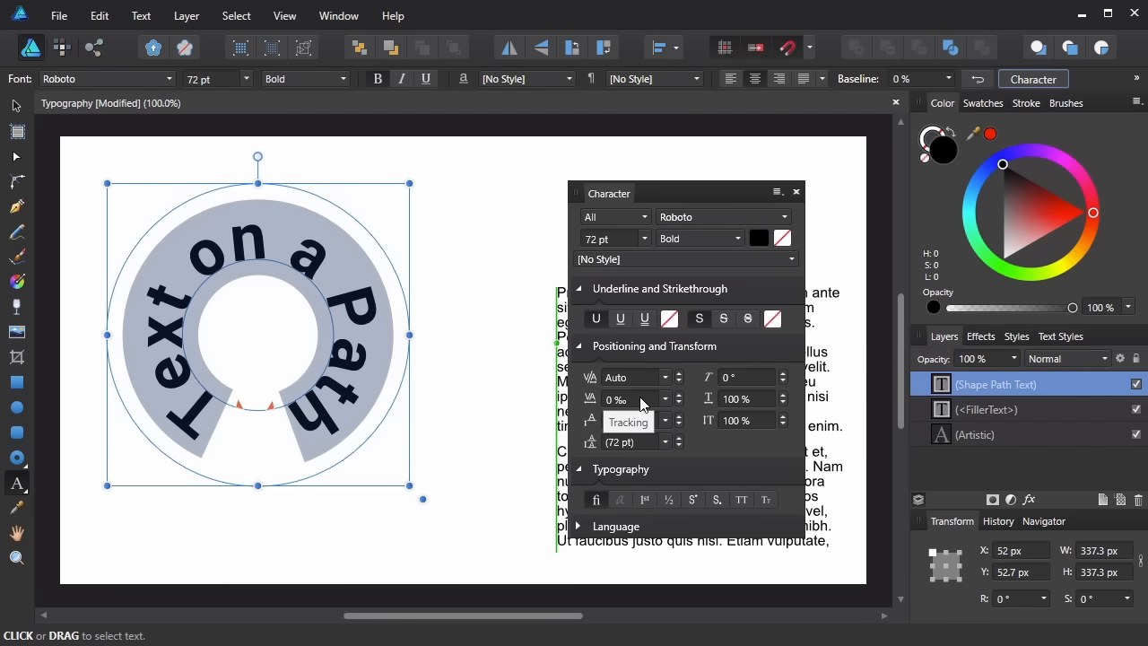
pyautogui.click(663, 398)
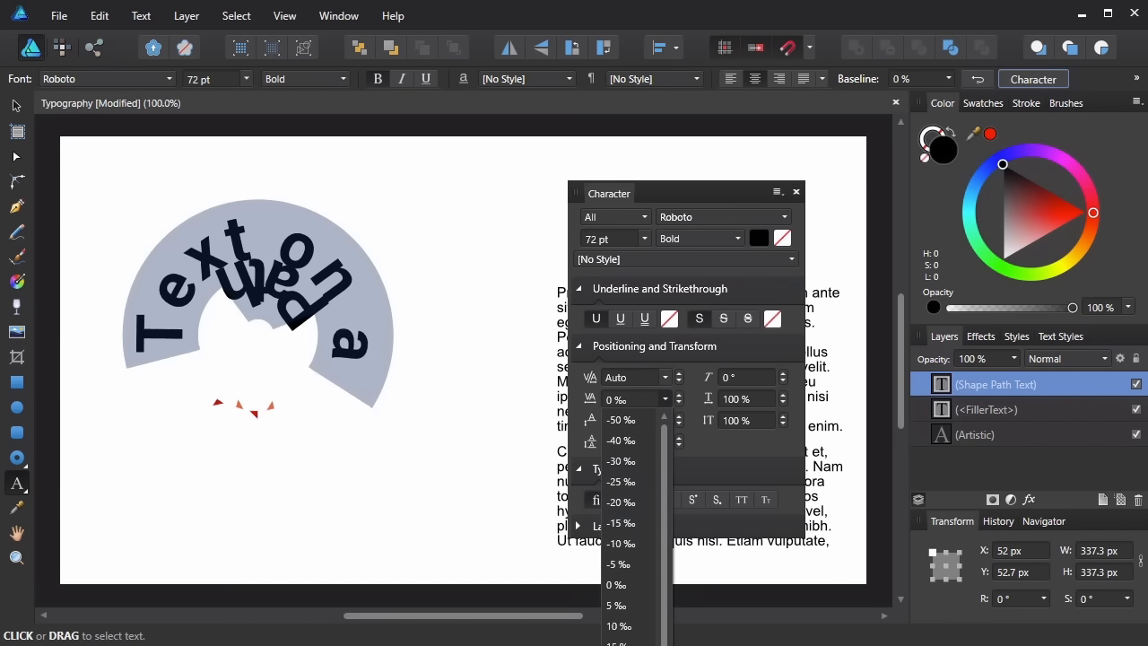
pyautogui.click(617, 422)
pyautogui.press('Escape')
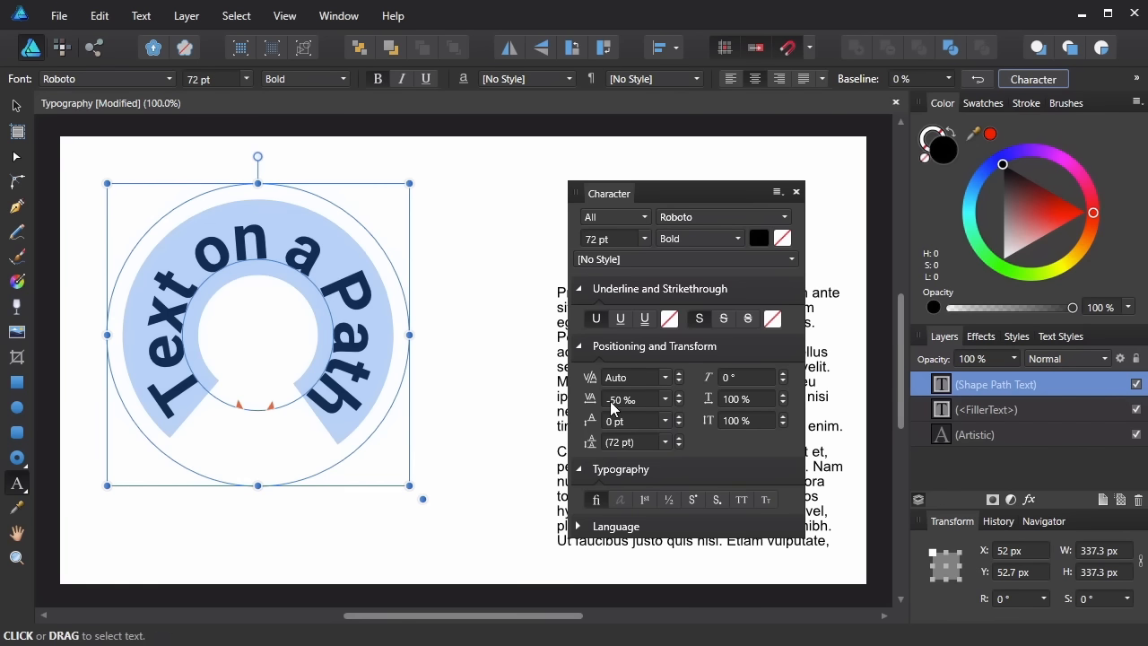
# Step: Set the path text's tracking to -100 ‰ and shift its end handle slightly along the bottom of the inner circle
pyautogui.click(661, 399)
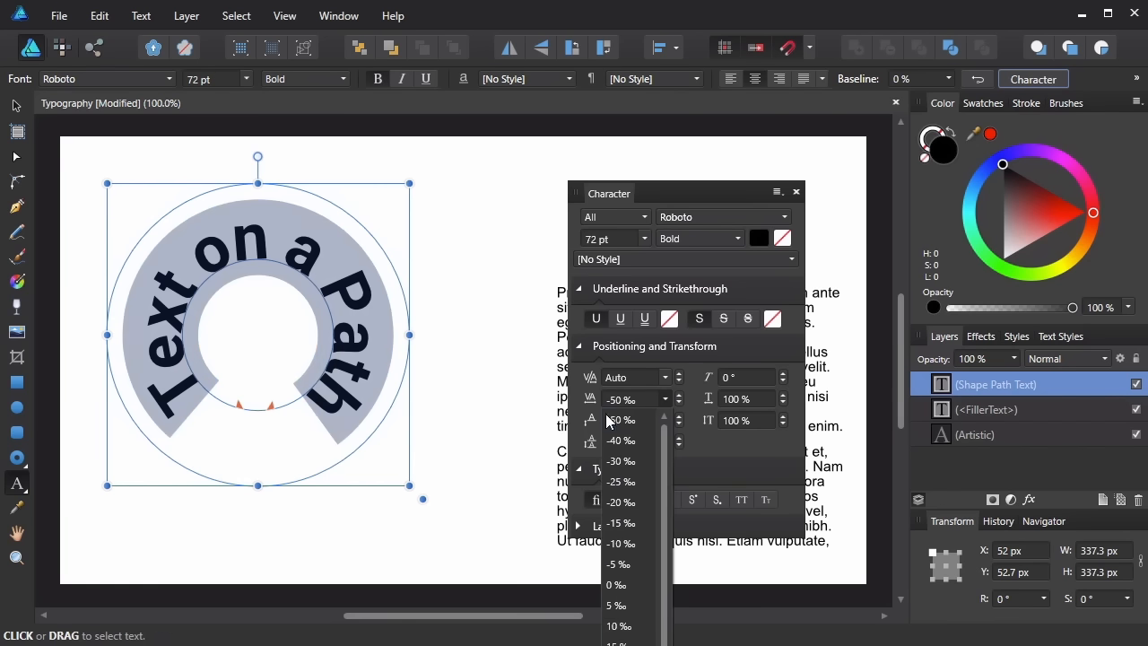
pyautogui.click(661, 397)
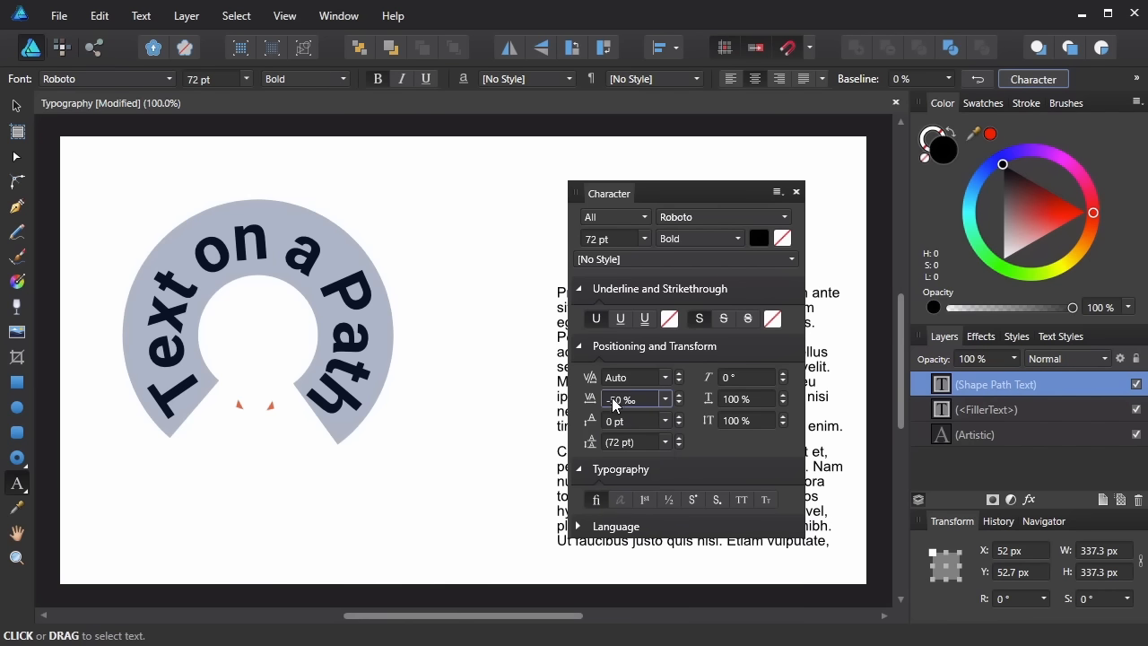
pyautogui.click(617, 400)
pyautogui.click(610, 400)
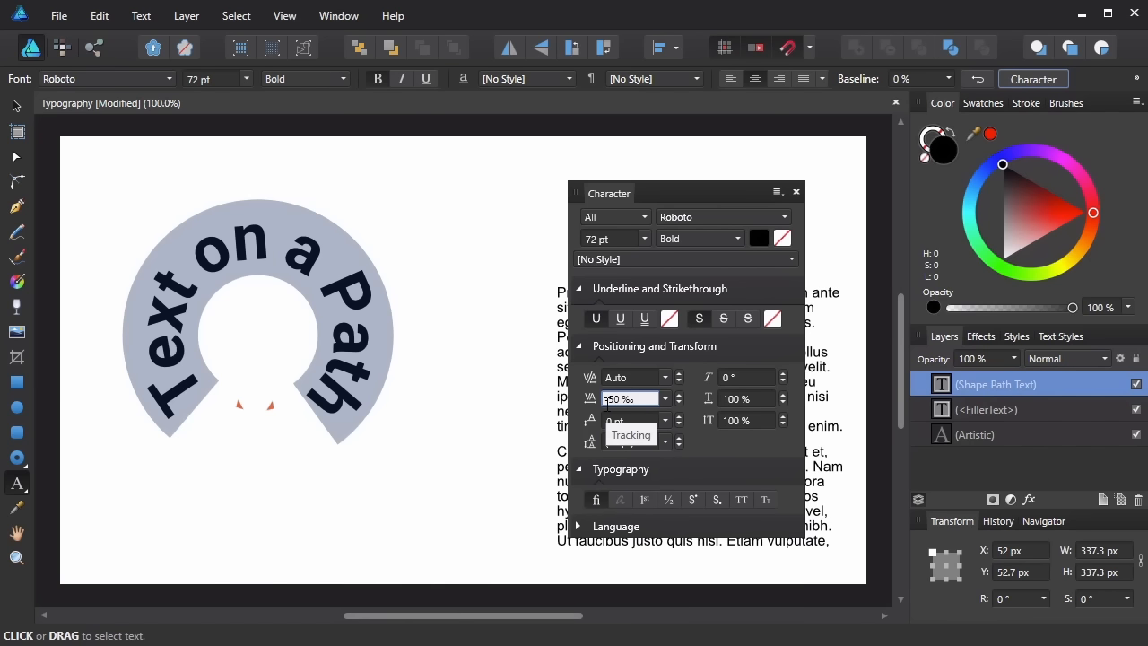
pyautogui.press('Delete')
pyautogui.write('10')
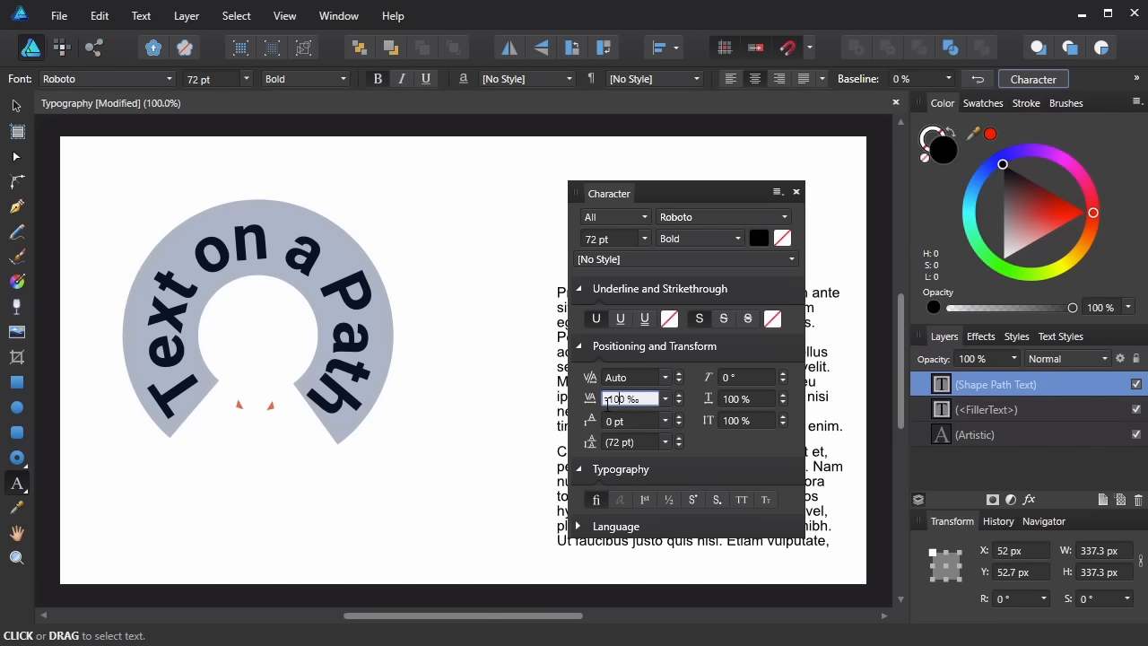
pyautogui.press('Return')
pyautogui.moveTo(270, 405); pyautogui.dragTo(284, 415)
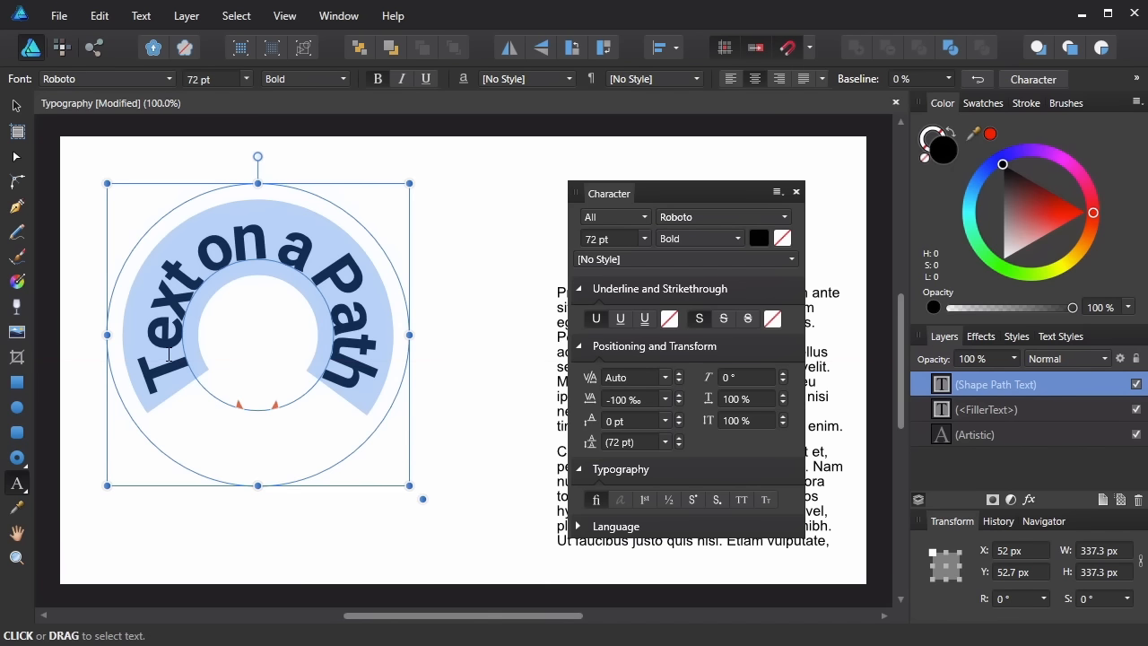
# Step: Place the text cursor between the "T" and "e" of "Text" and open the kerning presets for that letter pair
pyautogui.click(197, 269)
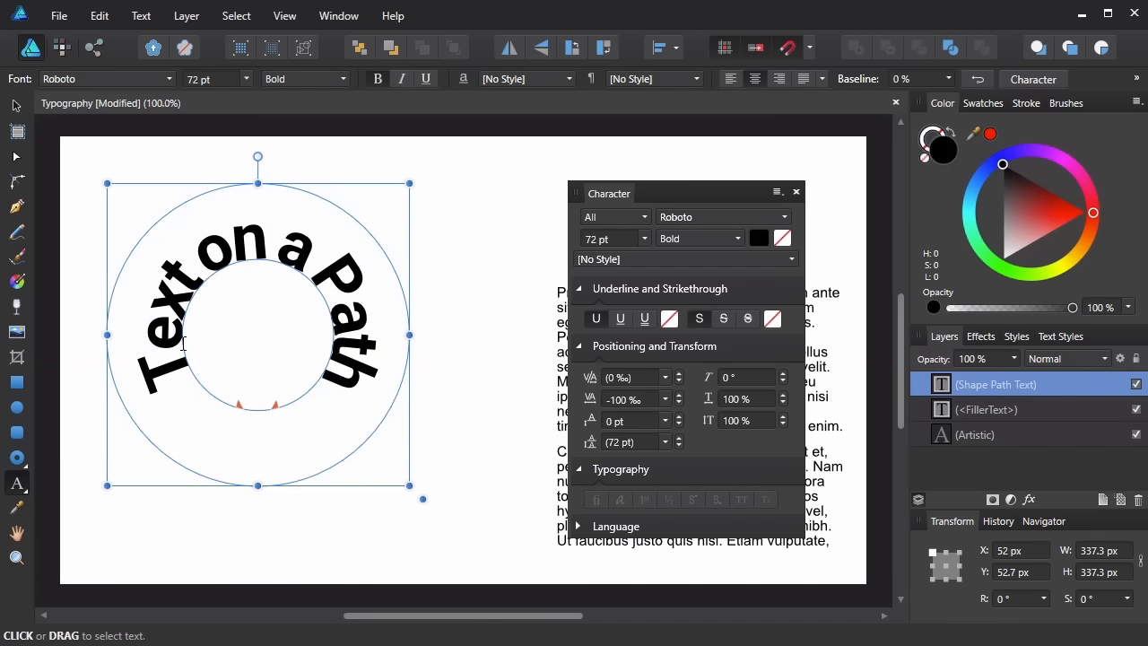
pyautogui.press('Left')
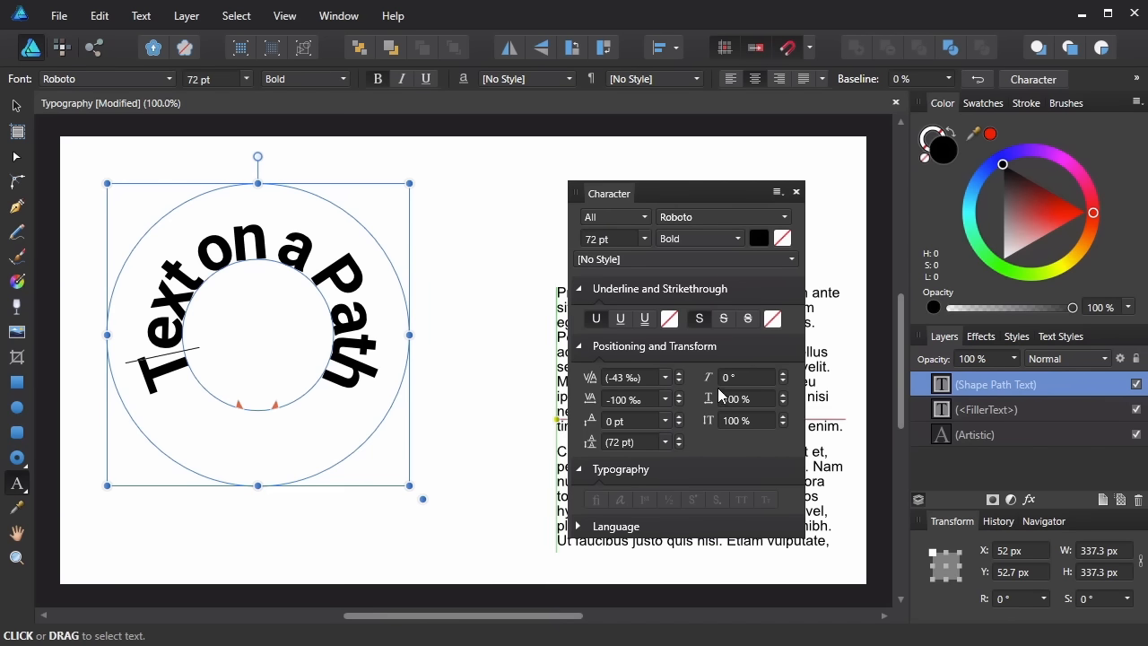
pyautogui.click(666, 377)
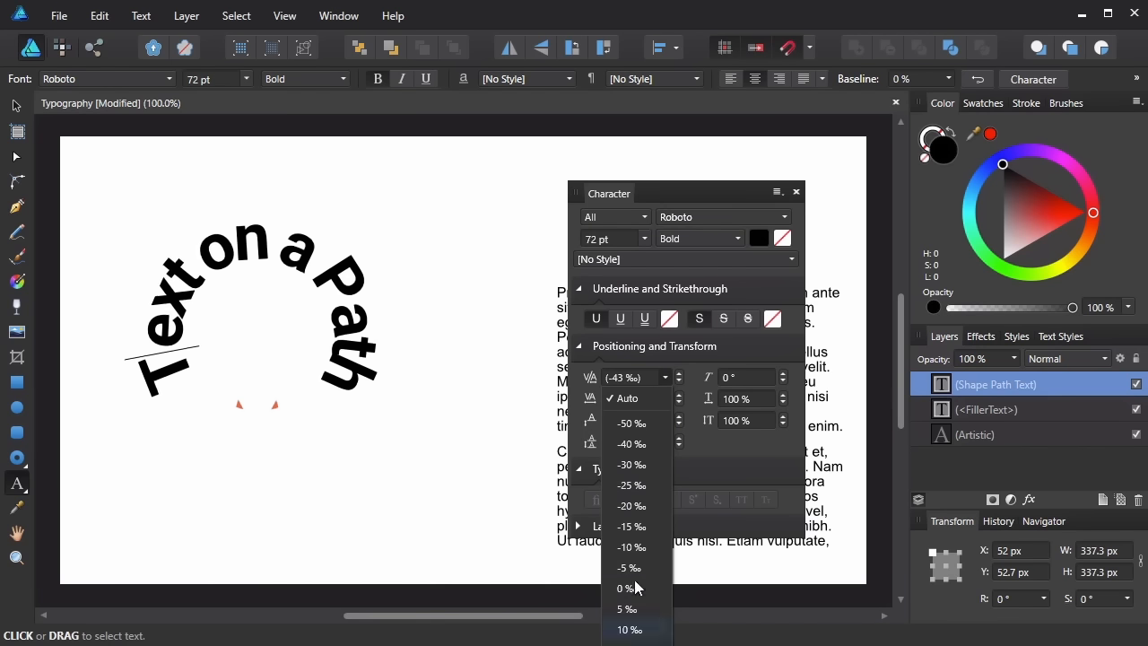
# Step: Widen the kerning between the T and e of the circular "Text on a Path" to 87 ‰
pyautogui.click(666, 379)
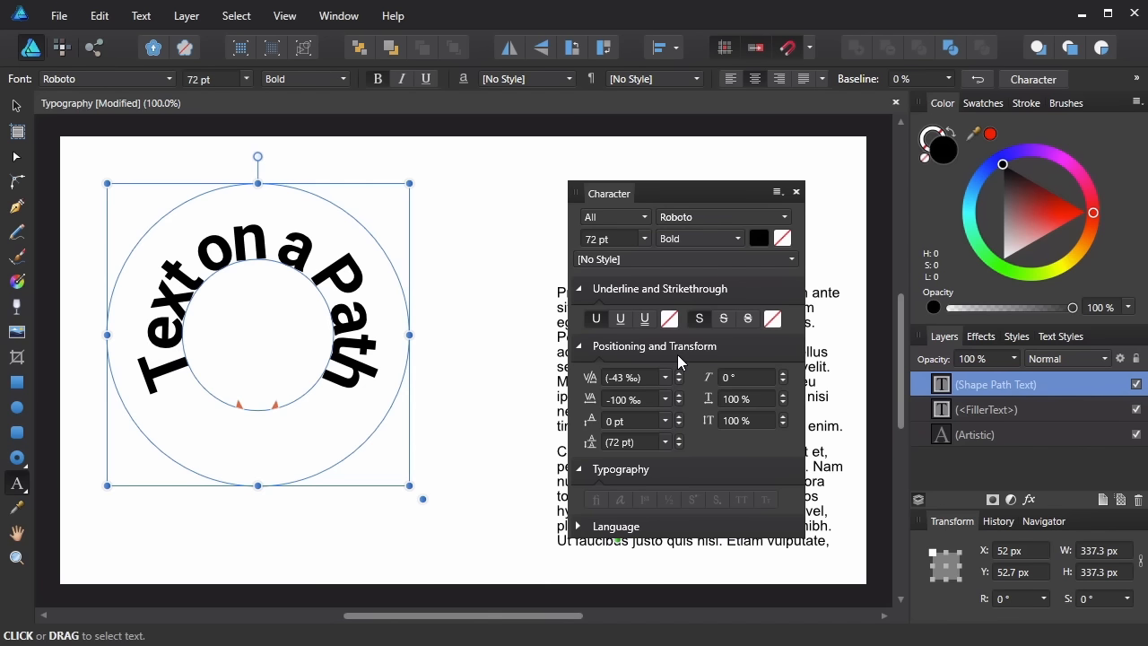
pyautogui.hotkey('alt', 'Right')
pyautogui.hotkey('alt', 'Right')
pyautogui.hotkey('alt', 'Right')
pyautogui.hotkey('alt', 'Right')
pyautogui.hotkey('alt', 'Right')
pyautogui.hotkey('alt', 'Right')
pyautogui.hotkey('alt', 'Right')
pyautogui.hotkey('alt', 'Right')
pyautogui.hotkey('alt', 'Right')
pyautogui.hotkey('alt', 'Right')
pyautogui.hotkey('alt', 'Right')
pyautogui.hotkey('alt', 'Right')
pyautogui.hotkey('alt', 'Right')
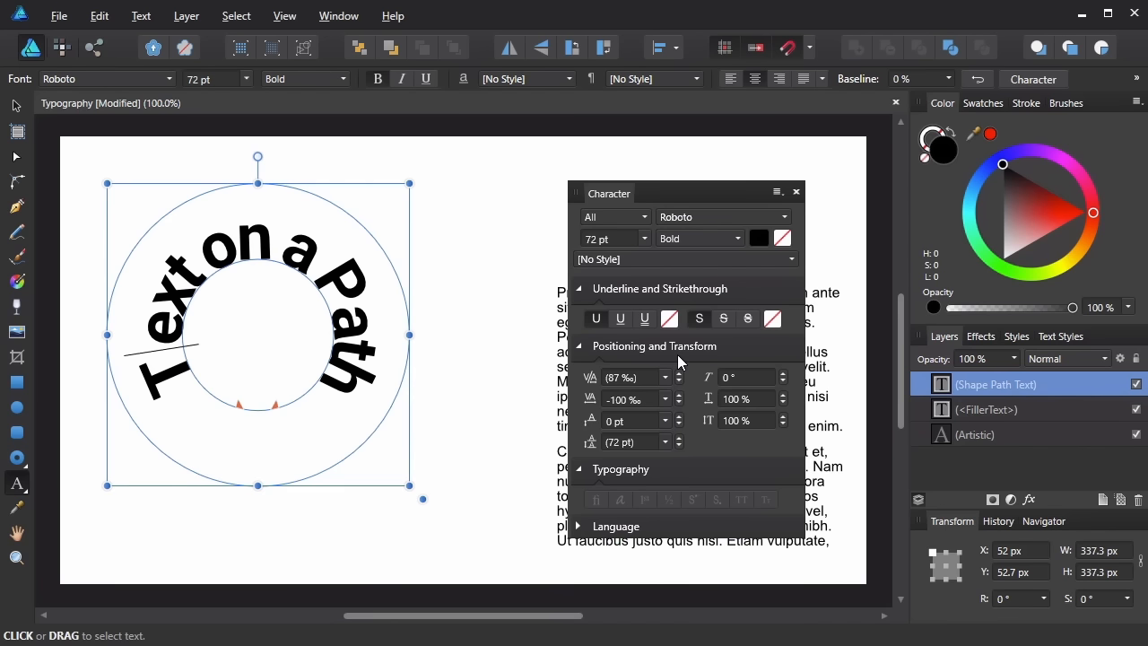
# Step: Tighten the kerning between the T and e of the circular text to about -93 ‰
pyautogui.hotkey('alt', 'Left')
pyautogui.hotkey('alt', 'Left')
pyautogui.hotkey('alt', 'Left')
pyautogui.hotkey('alt', 'Left')
pyautogui.hotkey('alt', 'Left')
pyautogui.hotkey('alt', 'Left')
pyautogui.hotkey('alt', 'Left')
pyautogui.hotkey('alt', 'Left')
pyautogui.hotkey('alt', 'Left')
pyautogui.hotkey('alt', 'Left')
pyautogui.hotkey('alt', 'Left')
pyautogui.hotkey('alt', 'Left')
pyautogui.hotkey('alt', 'Left')
pyautogui.hotkey('alt', 'Left')
pyautogui.hotkey('alt', 'Left')
pyautogui.hotkey('alt', 'Left')
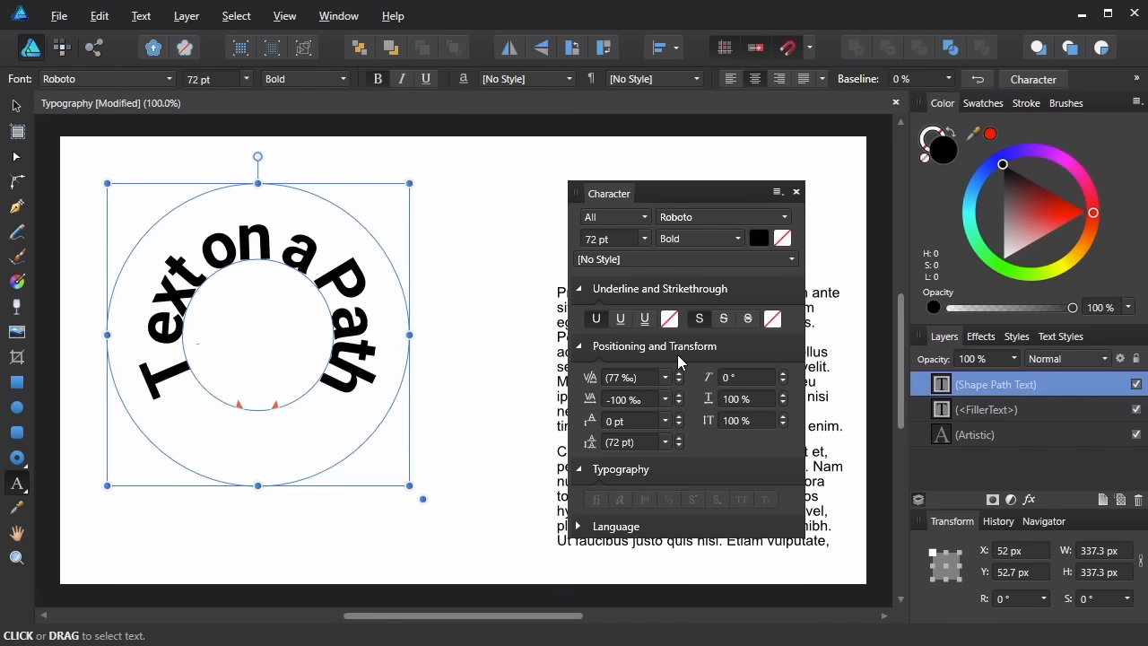
pyautogui.hotkey('alt', 'Left')
pyautogui.hotkey('alt', 'Left')
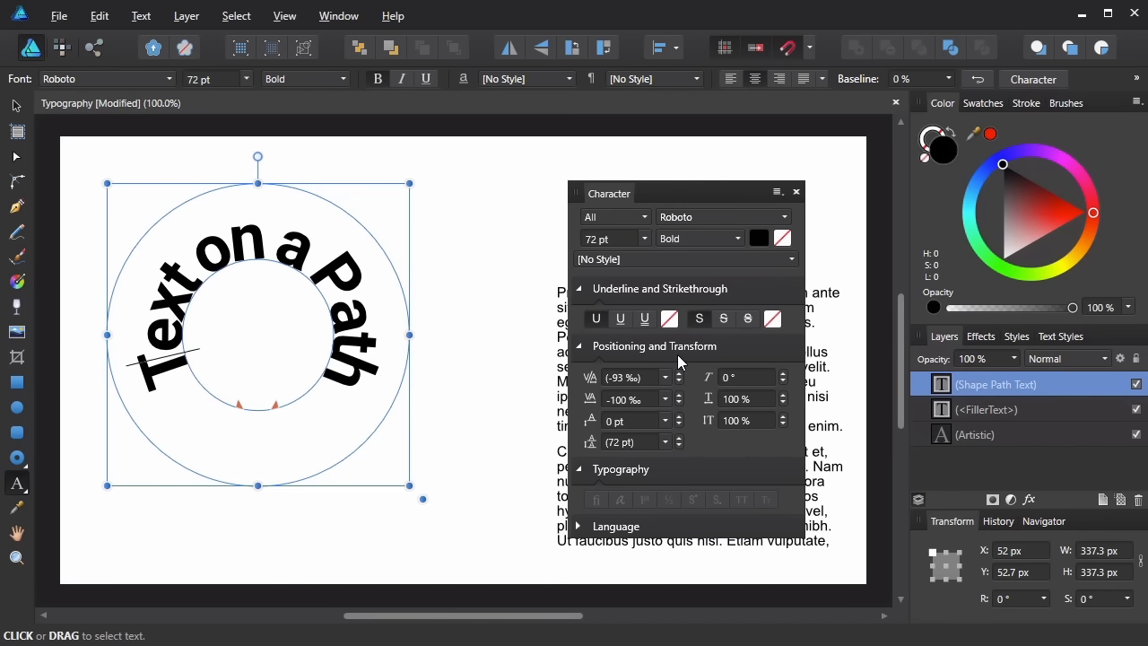
pyautogui.hotkey('alt', 'Left')
pyautogui.hotkey('alt', 'Left')
pyautogui.hotkey('alt', 'Left')
# Step: Tighten the kerning near the start of the word "Path" in the circular text
pyautogui.press('Right')
pyautogui.press('Right')
pyautogui.press('Right')
pyautogui.press('Right')
pyautogui.press('Right')
pyautogui.press('Right')
pyautogui.press('Right')
pyautogui.press('Right')
pyautogui.press('Right')
pyautogui.hotkey('alt', 'Left')
pyautogui.hotkey('alt', 'Left')
pyautogui.hotkey('alt', 'Left')
pyautogui.hotkey('alt', 'Left')
pyautogui.hotkey('alt', 'Left')
pyautogui.hotkey('alt', 'Left')
pyautogui.hotkey('alt', 'Left')
pyautogui.hotkey('alt', 'Left')
# Step: Fine-tune the kerning farther along the word "Path", ending at -85 ‰
pyautogui.press('Right')
pyautogui.press('Right')
pyautogui.press('Right')
pyautogui.press('Right')
pyautogui.hotkey('alt', 'Right')
pyautogui.hotkey('alt', 'Right')
pyautogui.hotkey('alt', 'Right')
pyautogui.hotkey('alt', 'Right')
pyautogui.hotkey('alt', 'Right')
pyautogui.hotkey('alt', 'Right')
pyautogui.hotkey('alt', 'Left')
pyautogui.hotkey('alt', 'Left')
pyautogui.hotkey('alt', 'Left')
pyautogui.hotkey('alt', 'Left')
pyautogui.hotkey('alt', 'Left')
pyautogui.hotkey('alt', 'Left')
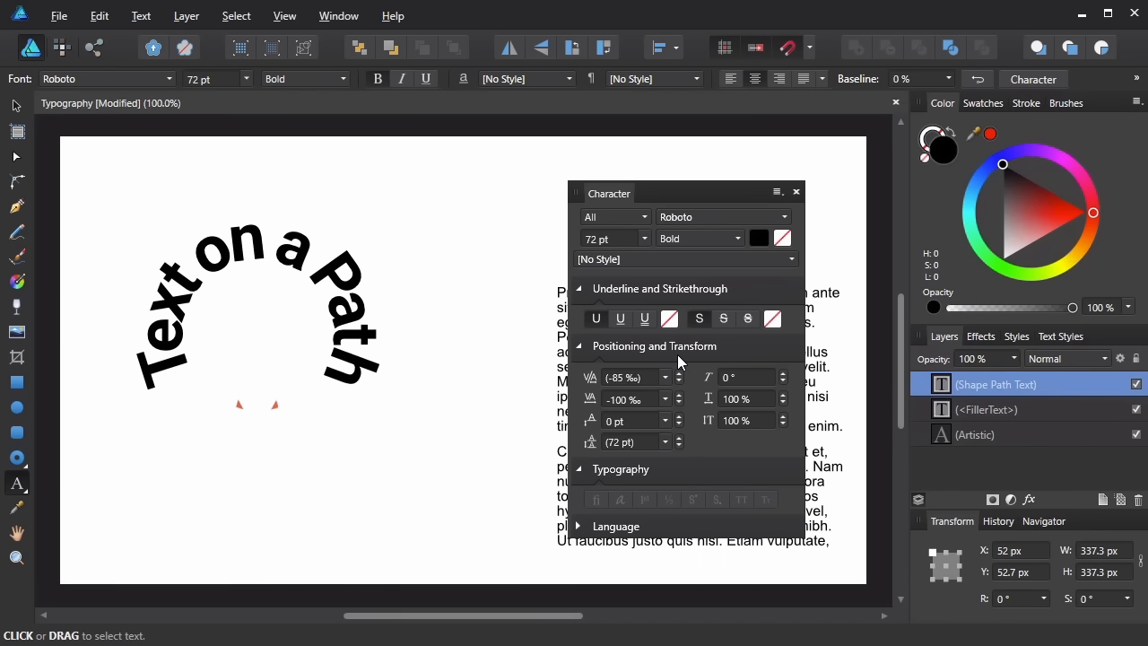
# Step: Try a kerning of 20 ‰ between the x and t of "Text" and return it to 0 ‰
pyautogui.press('Left')
pyautogui.press('Left')
pyautogui.press('Left')
pyautogui.press('Left')
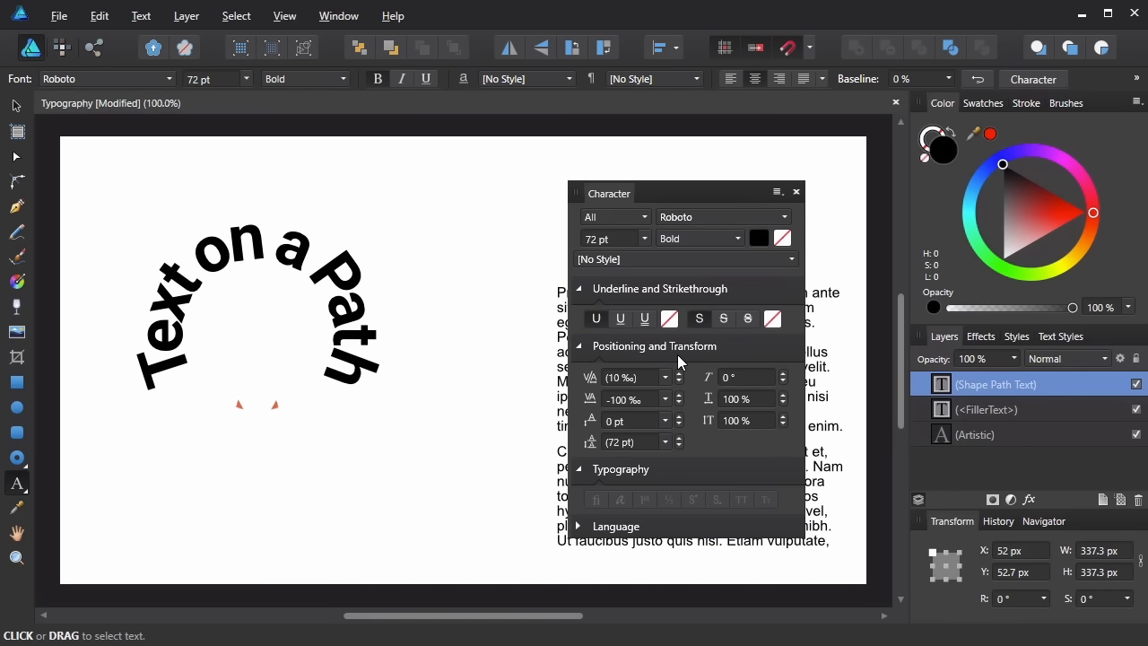
pyautogui.press('Left')
pyautogui.press('Left')
pyautogui.press('Left')
pyautogui.press('Left')
pyautogui.press('Left')
pyautogui.hotkey('alt', 'Right')
pyautogui.hotkey('alt', 'Right')
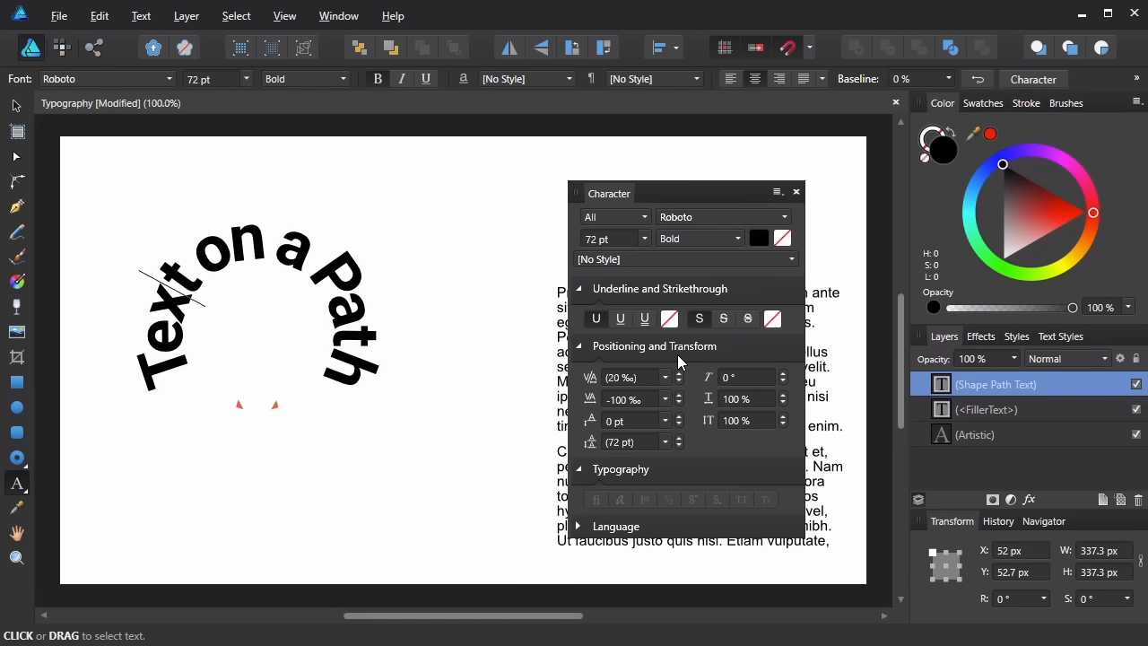
pyautogui.hotkey('alt', 'Left')
pyautogui.hotkey('alt', 'Left')
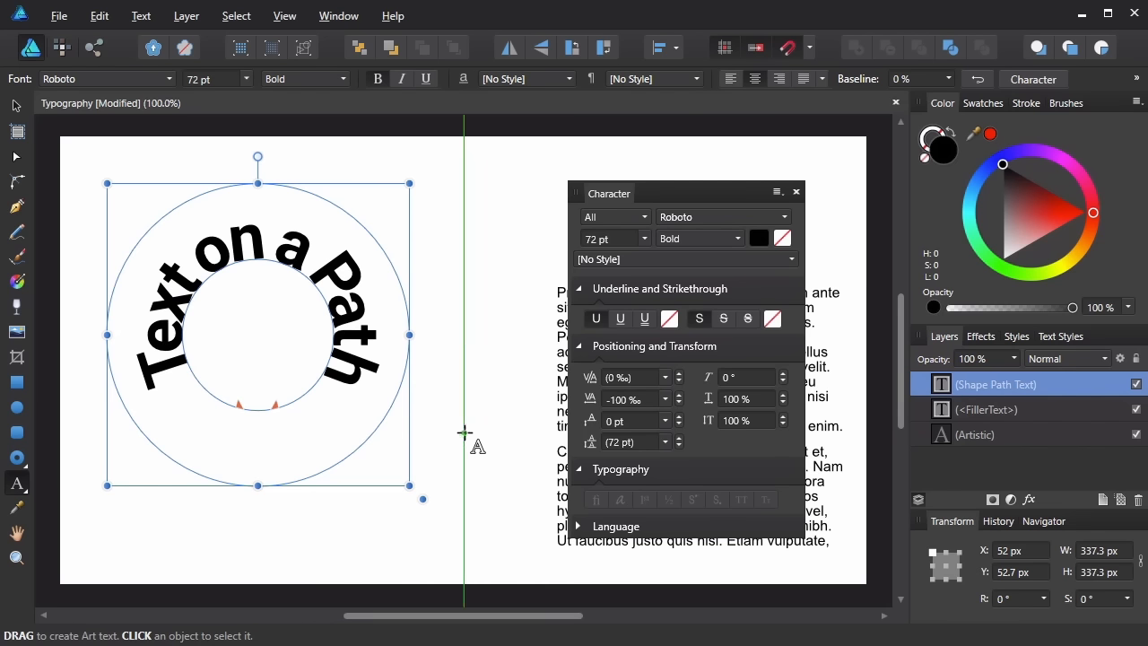
# Step: Apply a double underline to all of the circular text and color it dark gray with H 0, S 0, L 18
pyautogui.hotkey('ctrl', 'a')
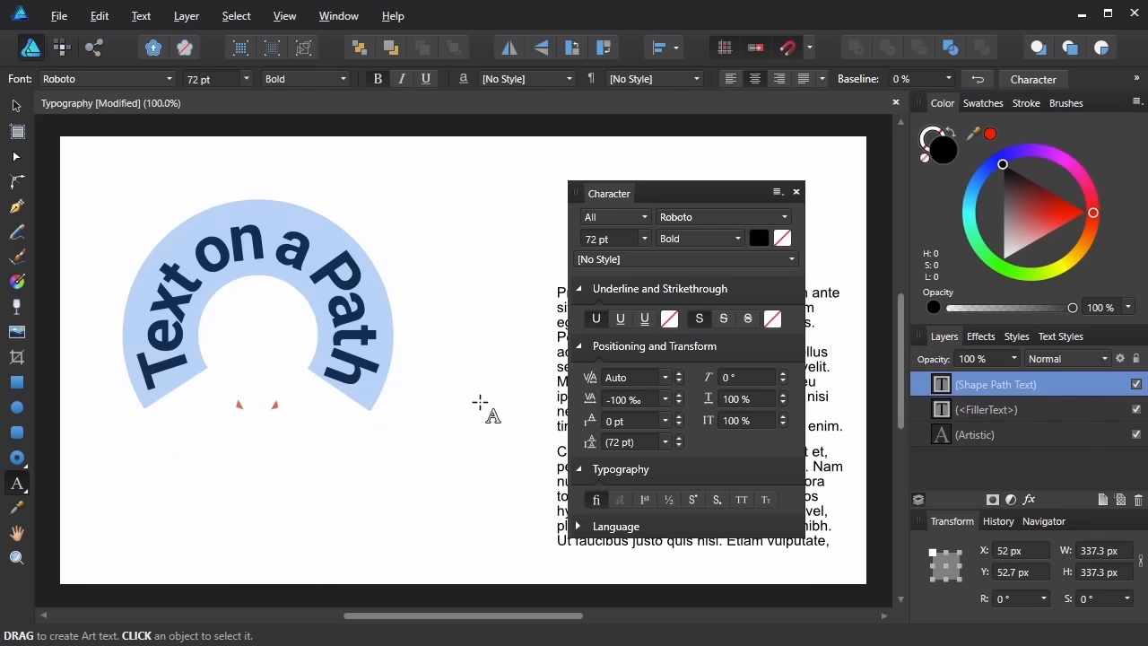
pyautogui.click(643, 321)
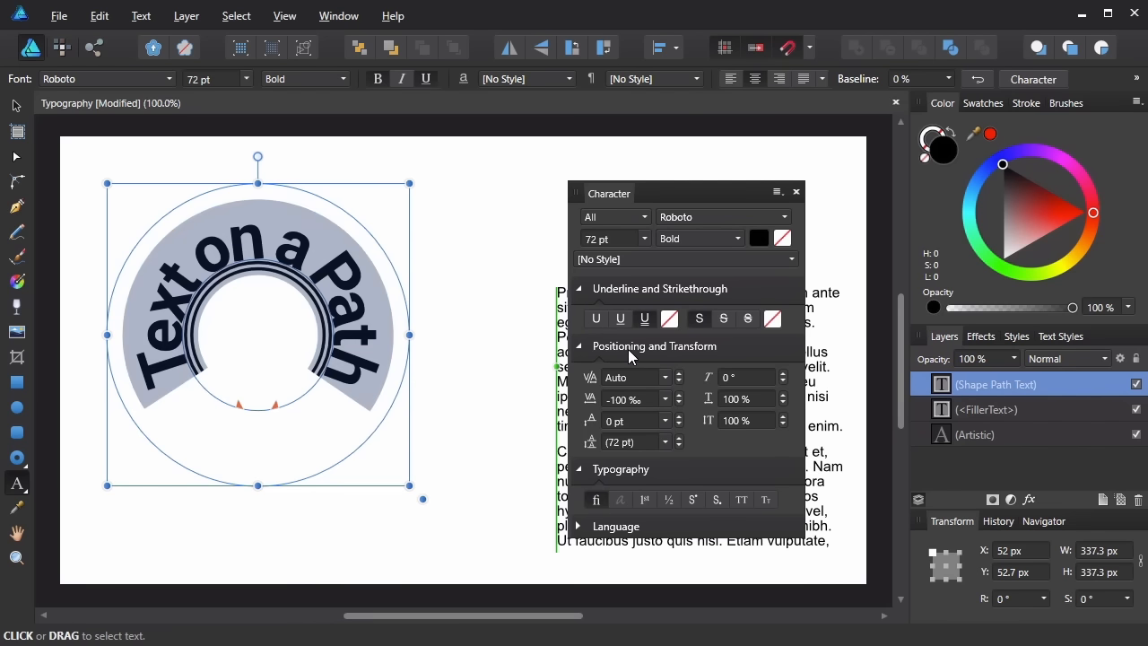
pyautogui.click(758, 239)
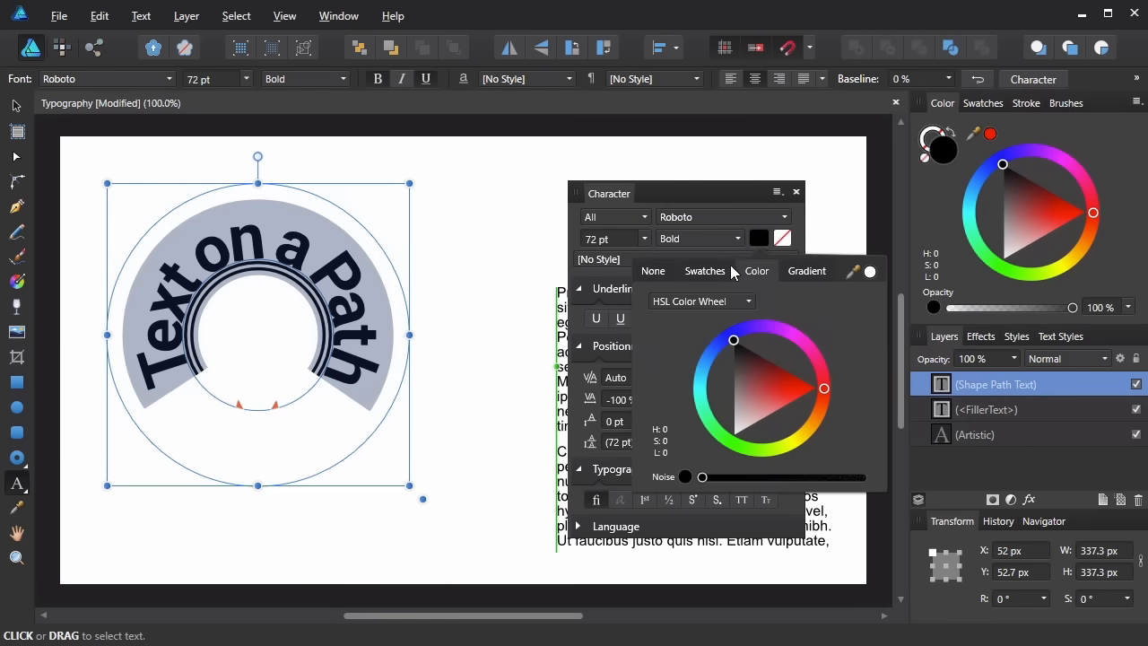
pyautogui.click(732, 356)
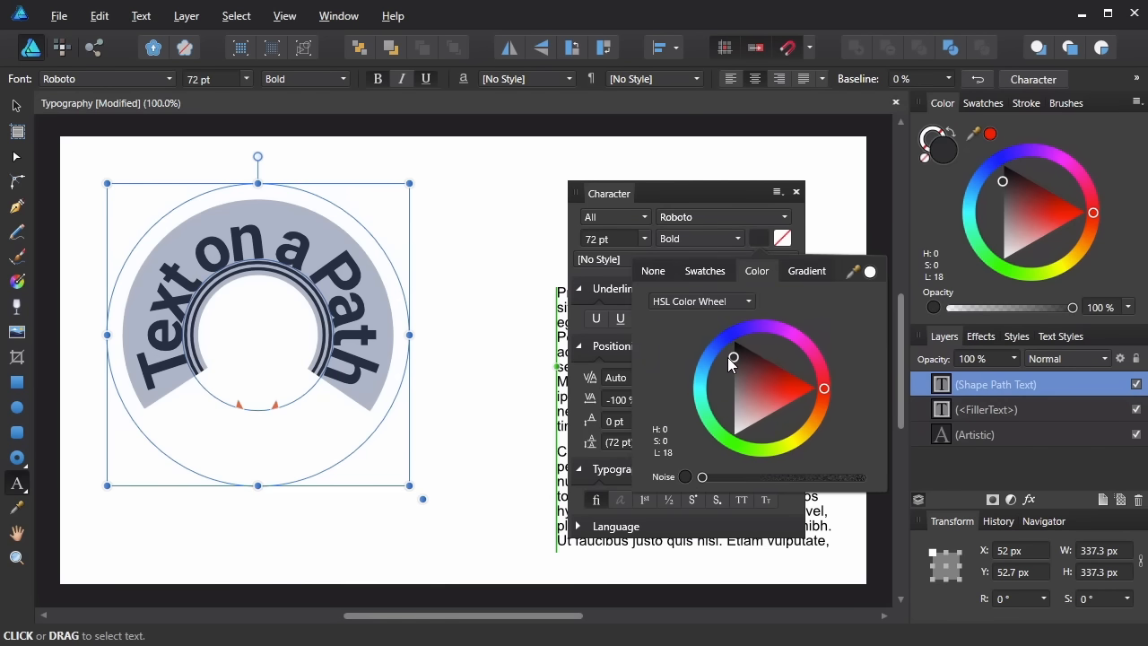
pyautogui.click(732, 199)
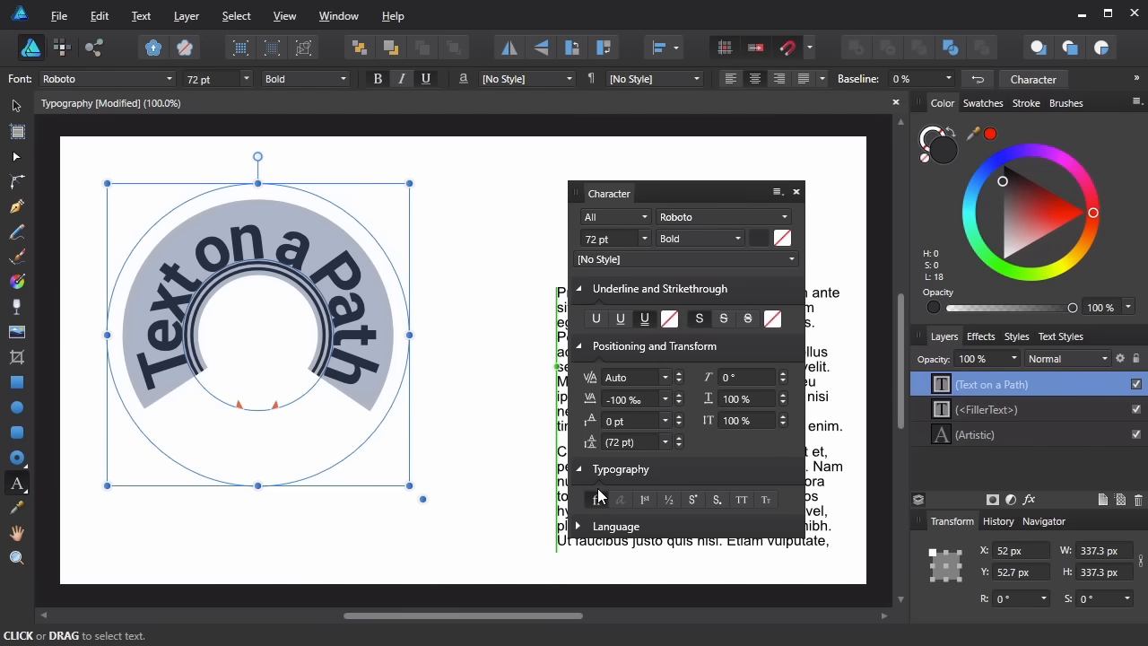
# Step: Try All Caps and Small Caps on the circular text, leaving both switched off
pyautogui.click(740, 500)
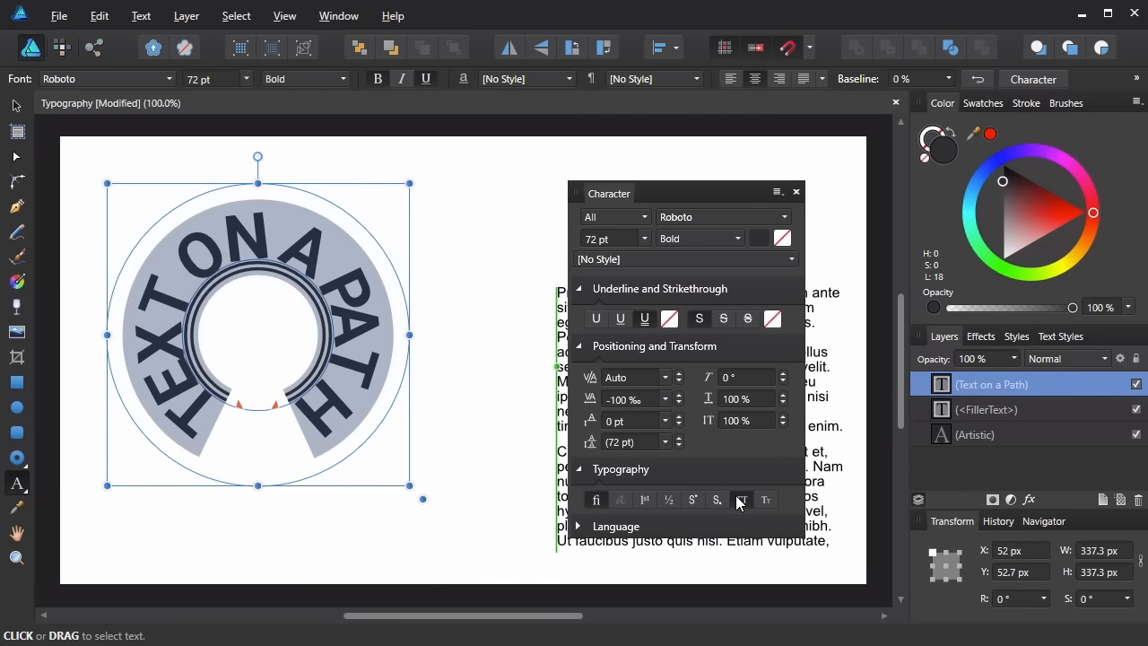
pyautogui.click(740, 501)
pyautogui.click(766, 500)
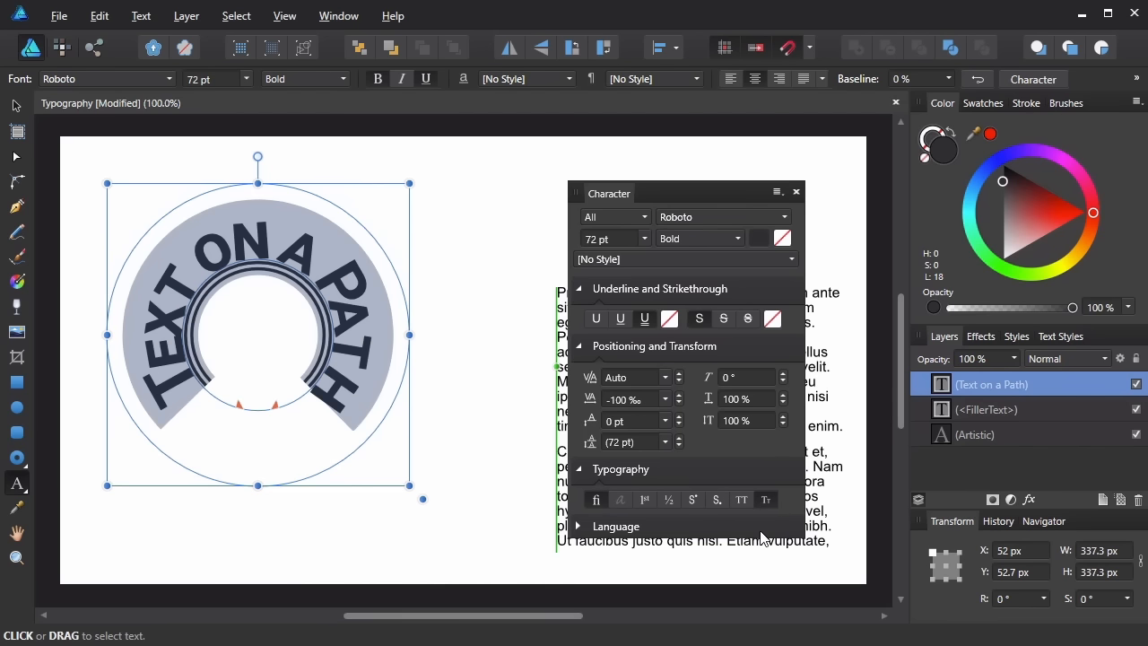
pyautogui.click(763, 501)
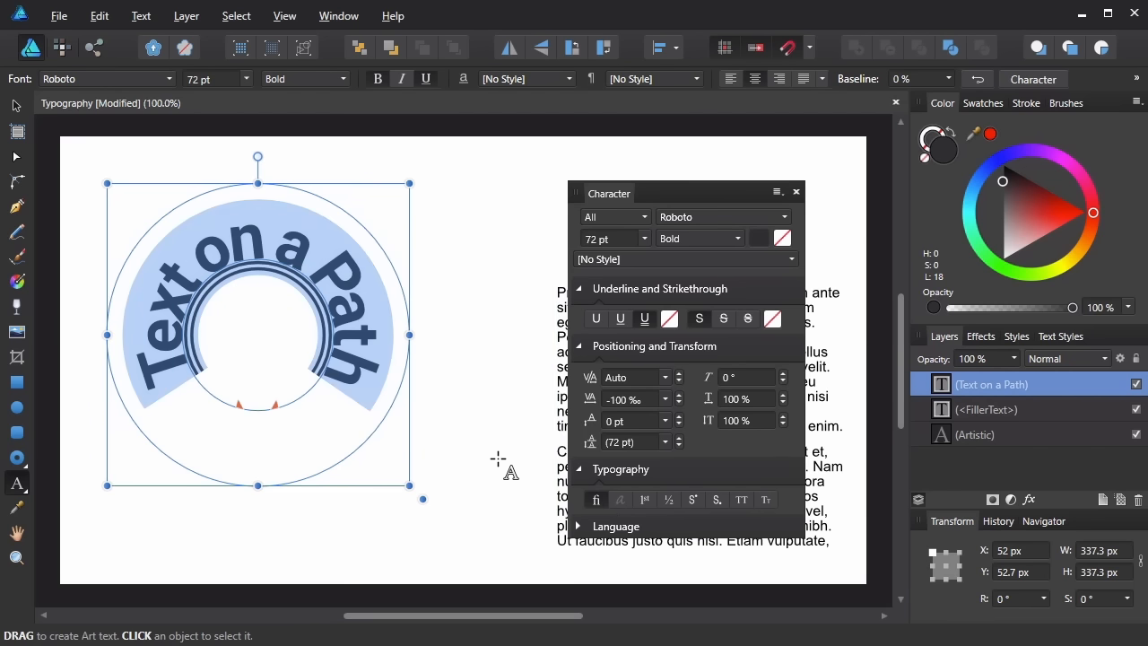
# Step: Leave text editing with the circular text kept selected as an object, and close the Character panel
pyautogui.moveTo(641, 193); pyautogui.dragTo(907, 192)
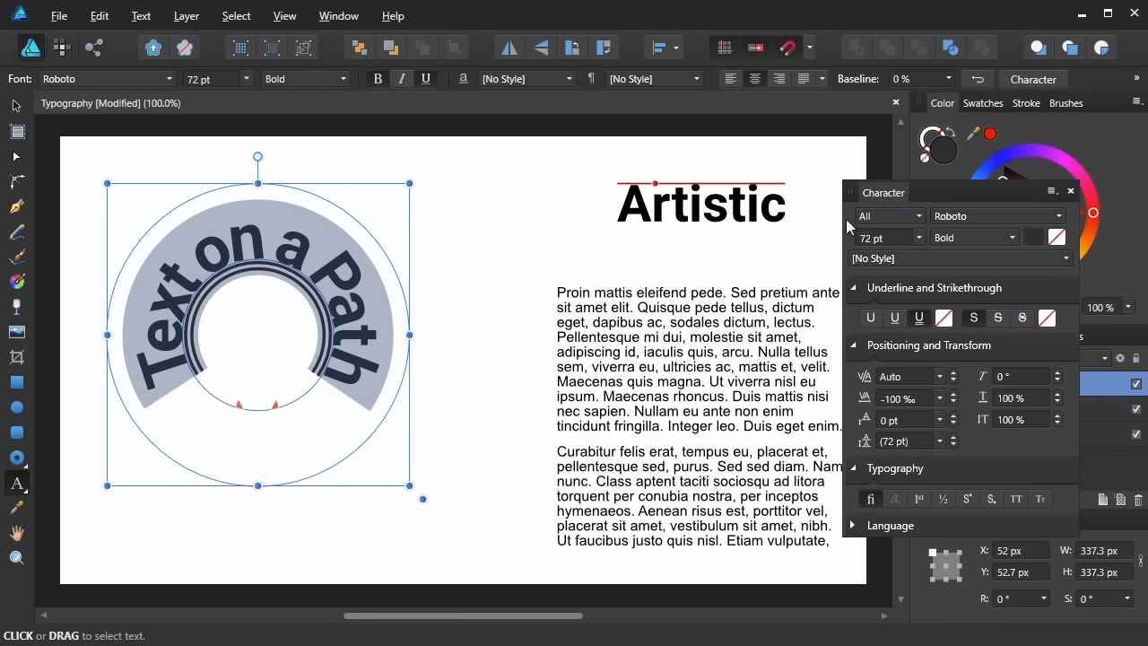
pyautogui.click(16, 106)
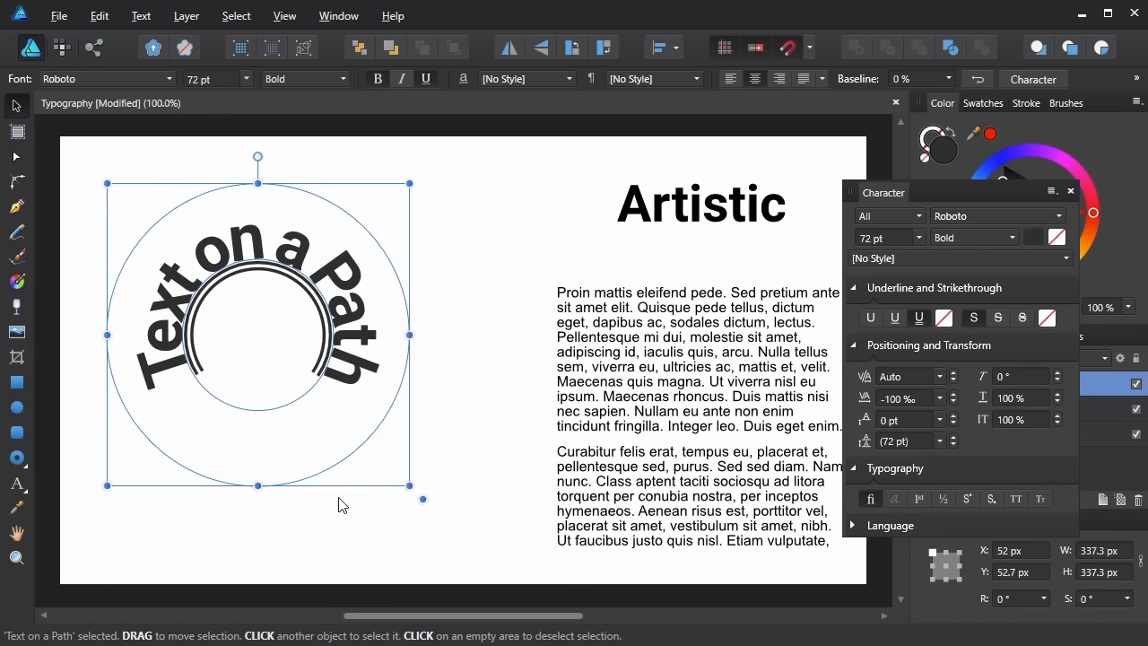
pyautogui.click(1070, 191)
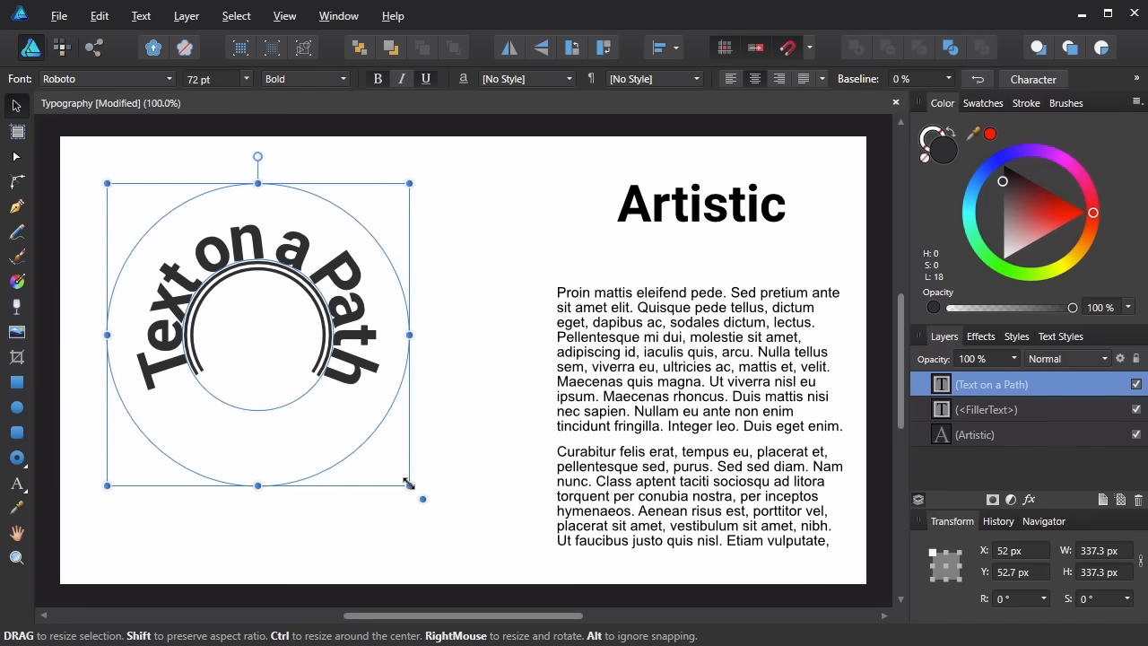
# Step: Undo a trial stretch of the circular path and scale the path and lettering together to about 229 px square
pyautogui.moveTo(408, 484); pyautogui.dragTo(429, 447)
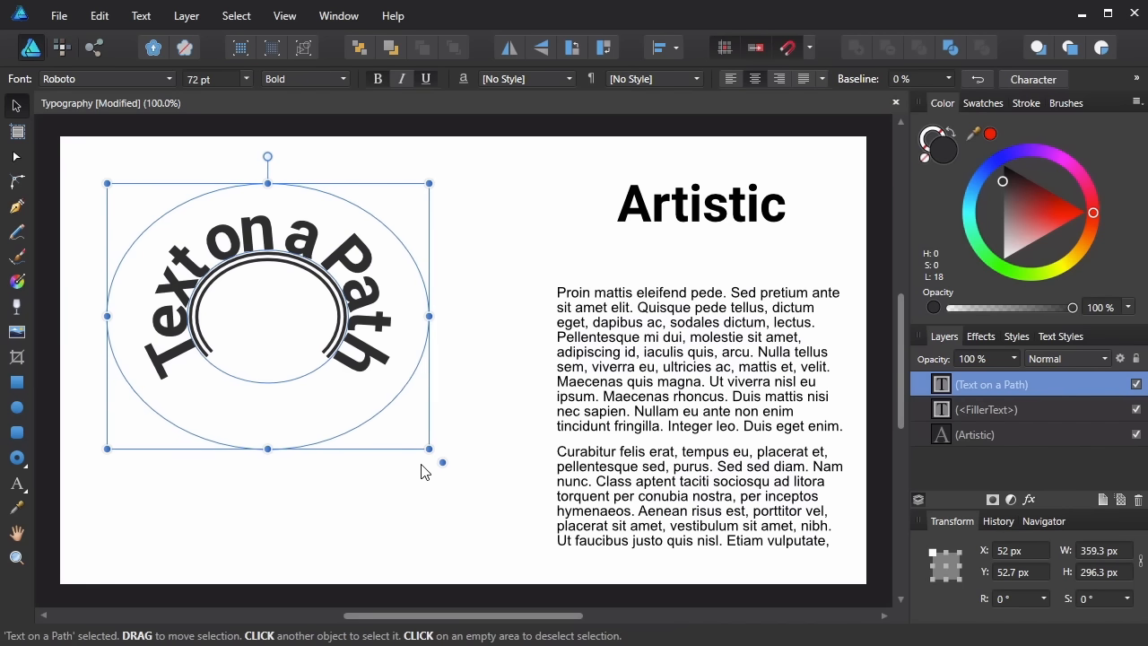
pyautogui.hotkey('ctrl', 'z')
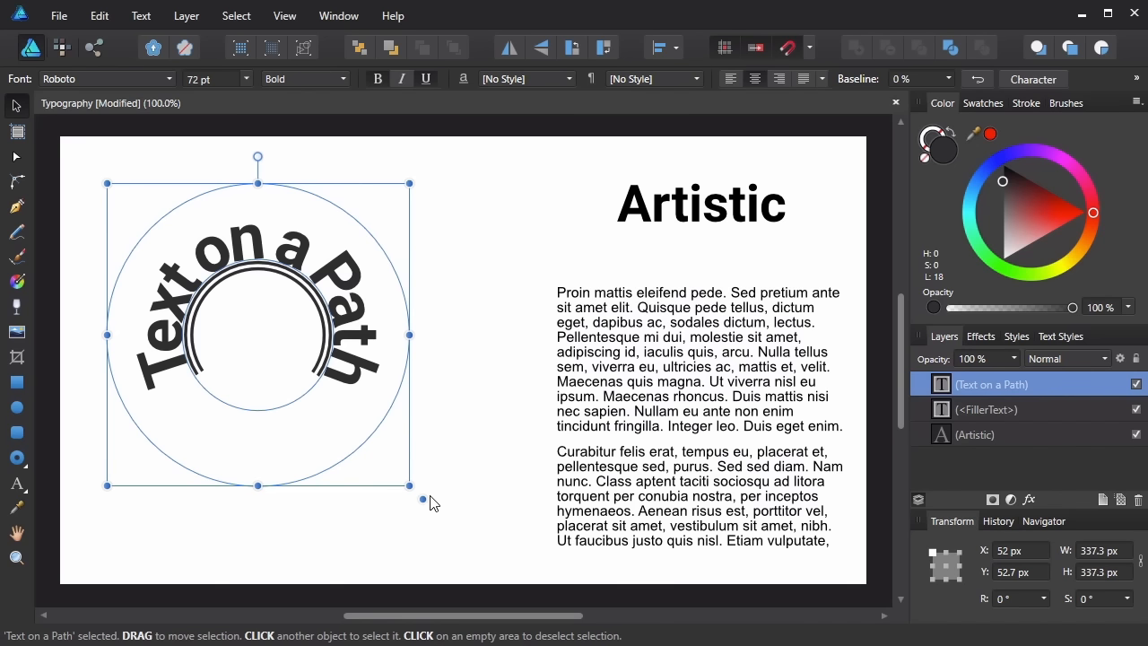
pyautogui.moveTo(424, 500); pyautogui.dragTo(313, 402)
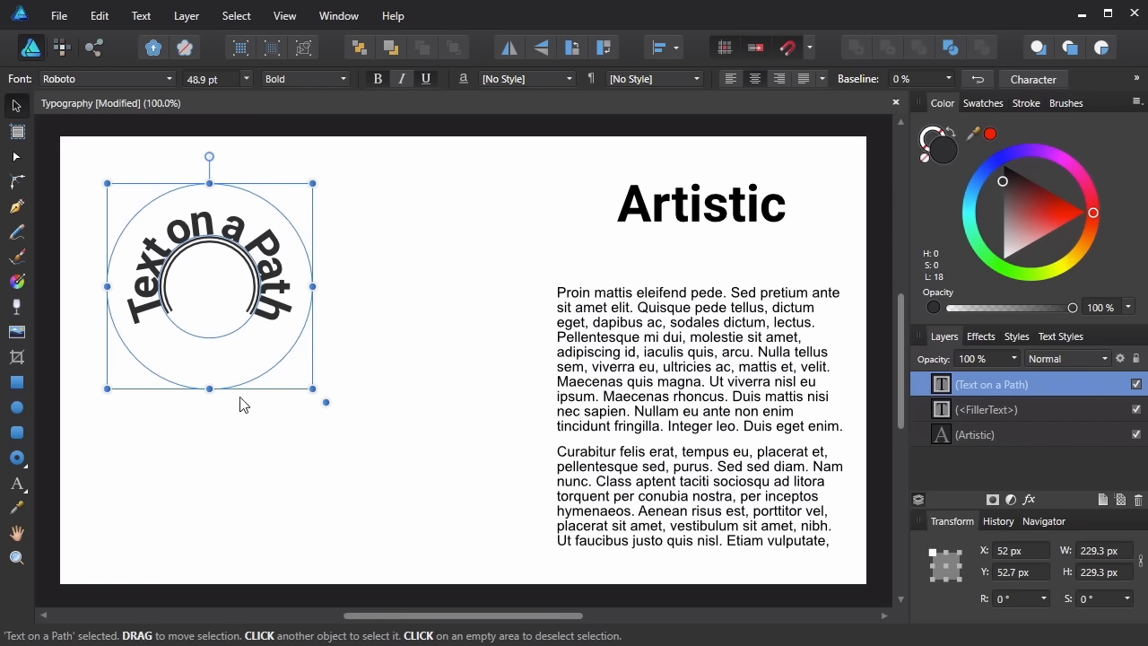
# Step: Draw an open four-node zigzag line with the Pen tool below the circular text, about 360 px wide and 55 px high
pyautogui.click(16, 207)
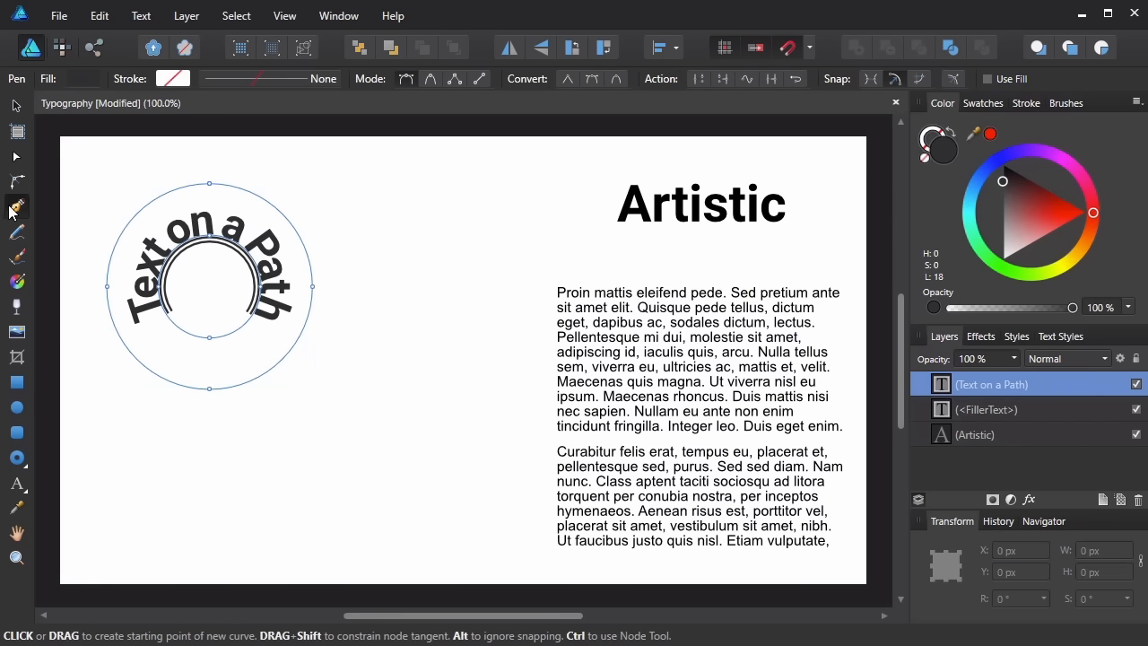
pyautogui.click(96, 466)
pyautogui.click(191, 515)
pyautogui.click(293, 469)
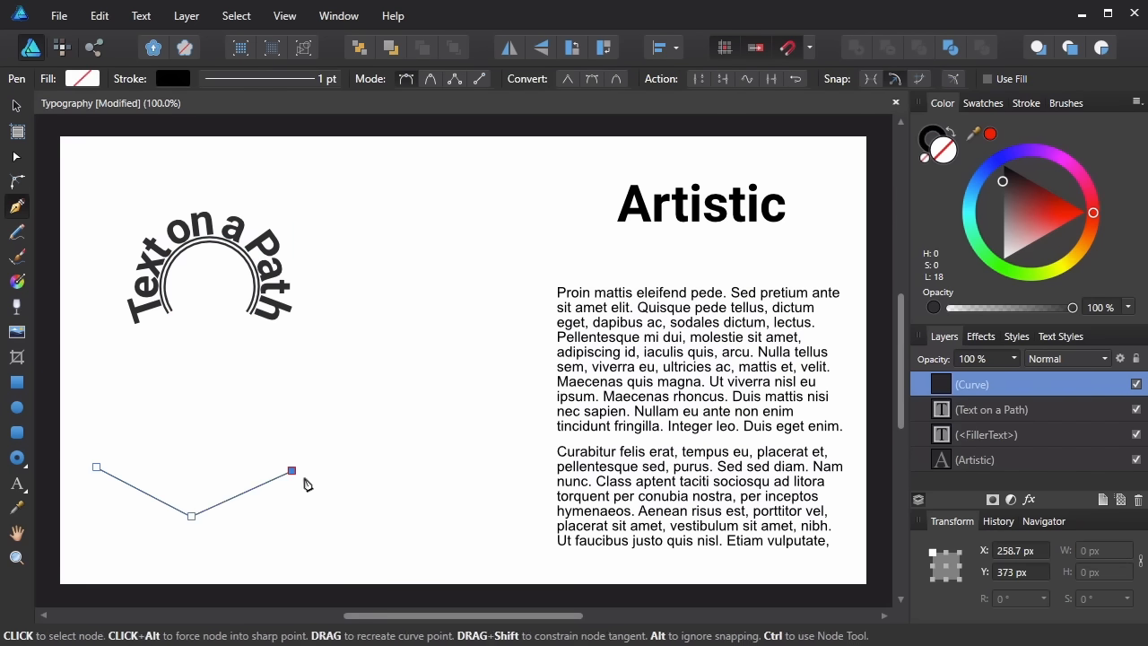
pyautogui.click(419, 516)
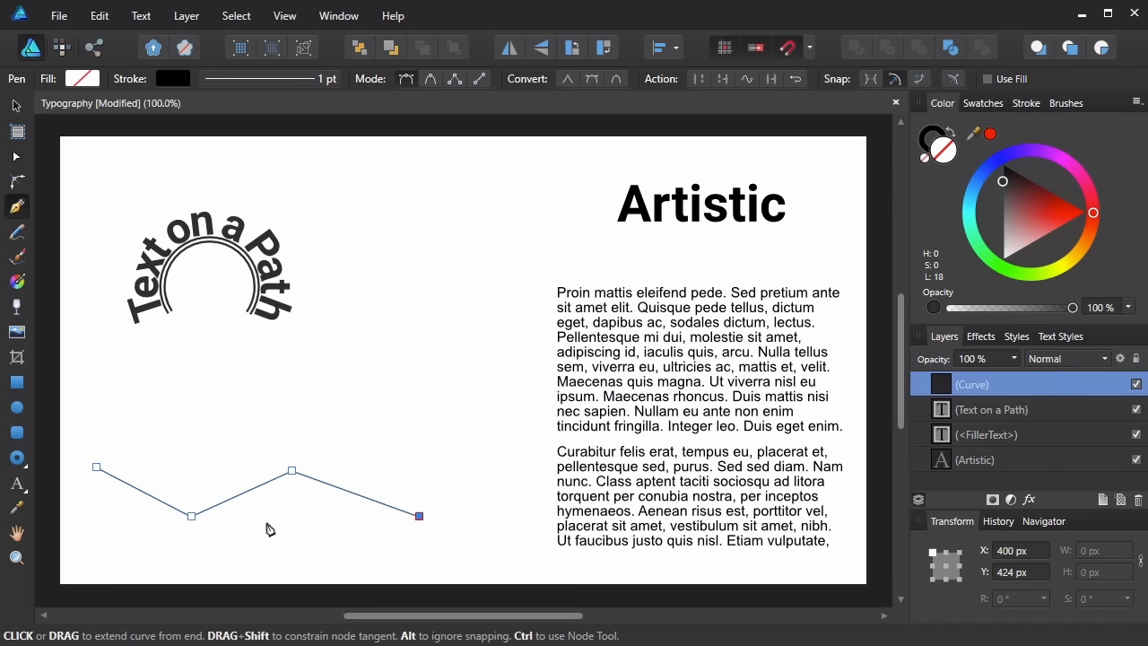
# Step: Convert the zigzag curve to a text path and enter "more text on a path" along it
pyautogui.click(16, 484)
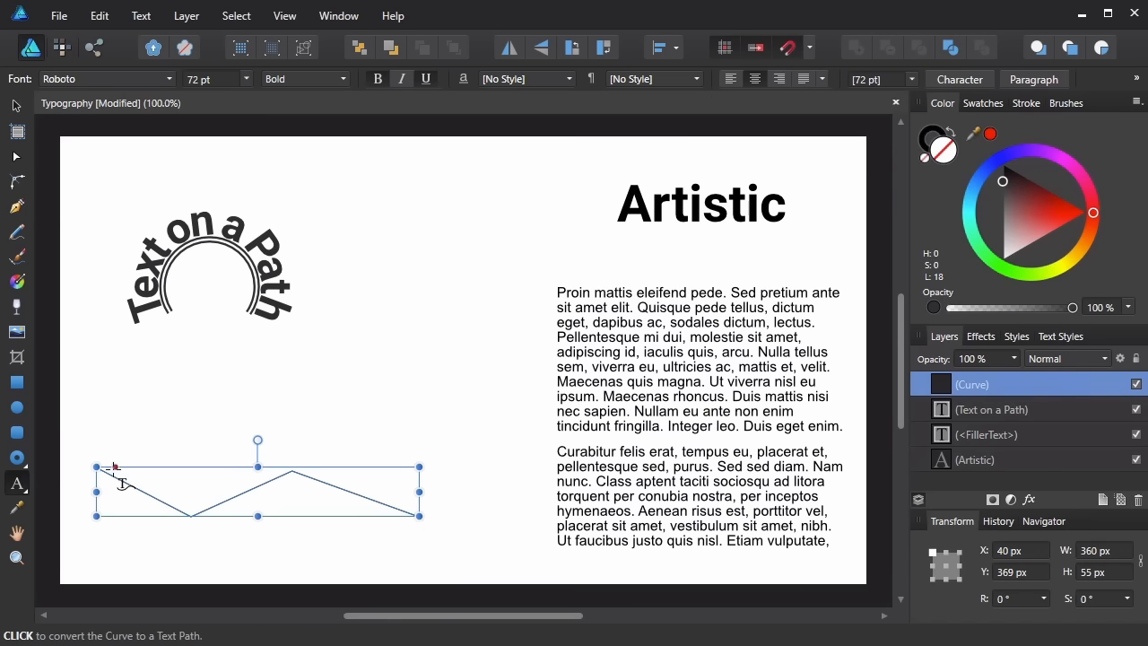
pyautogui.click(110, 473)
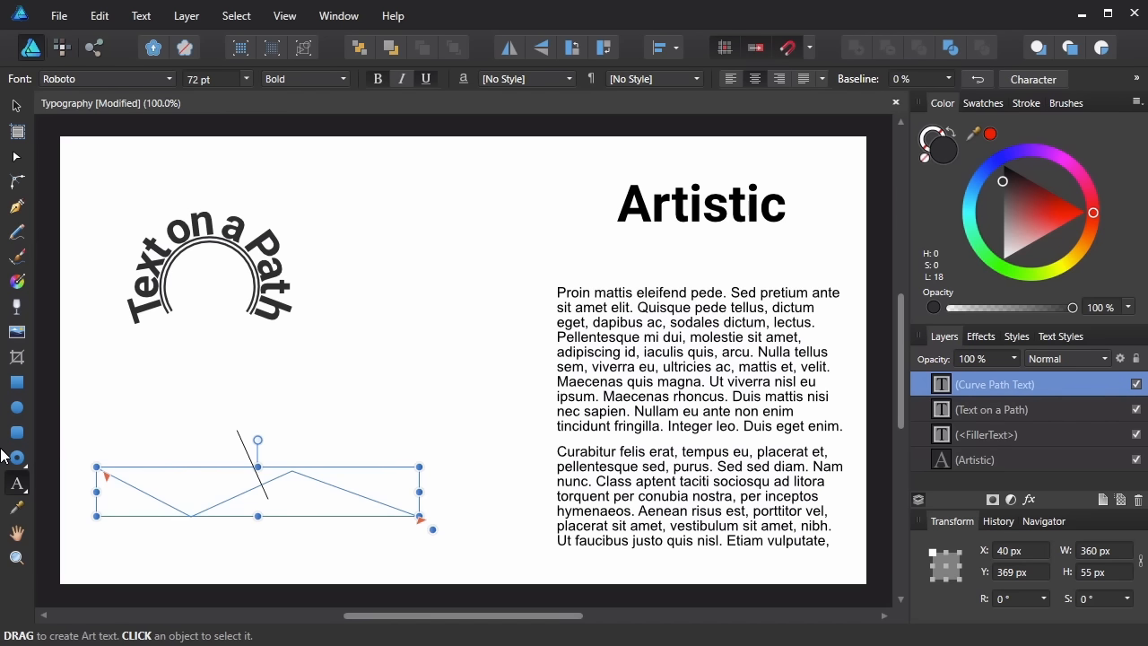
pyautogui.write('more text o')
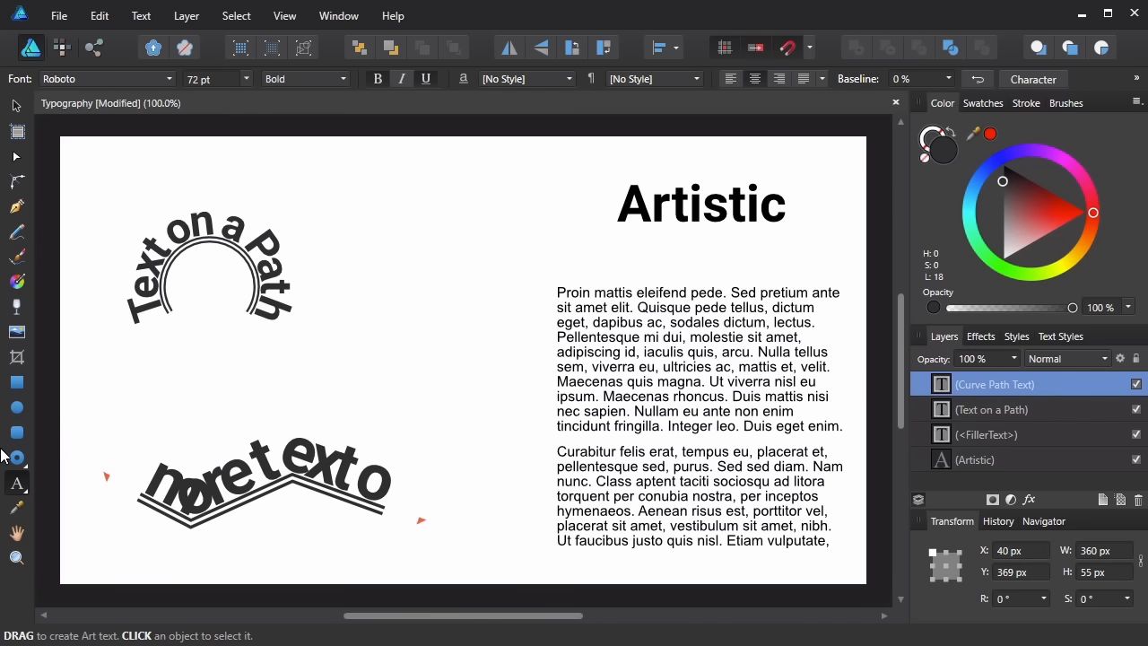
pyautogui.write('n a path')
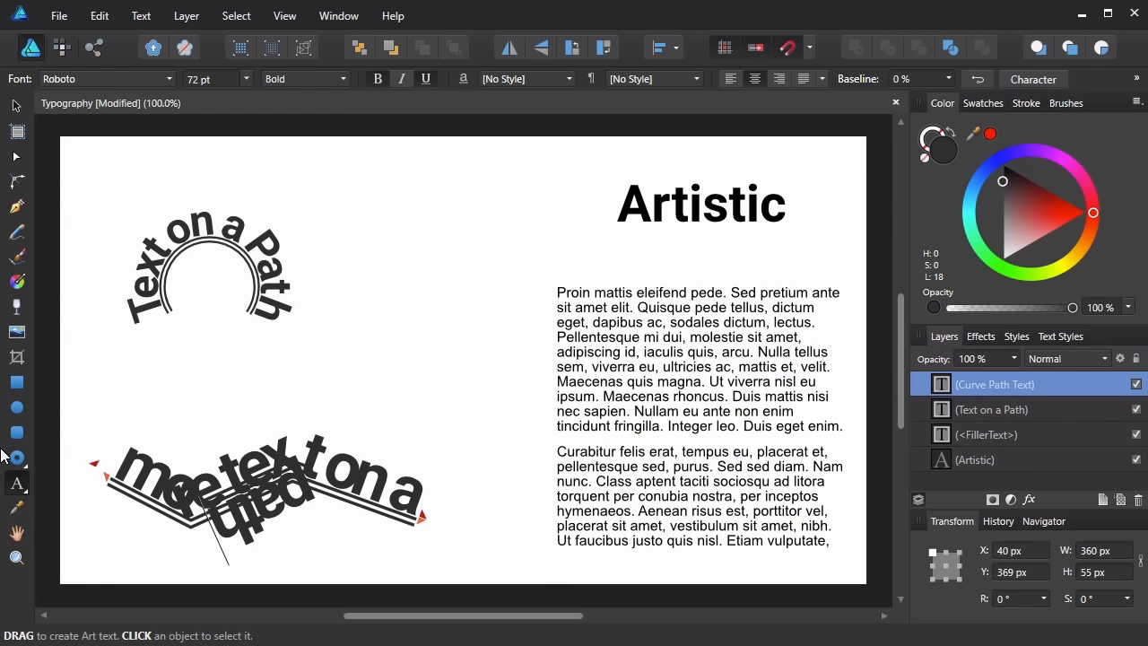
# Step: Set the font size of all the text on the zigzag path to 48 pt
pyautogui.hotkey('ctrl', 'a')
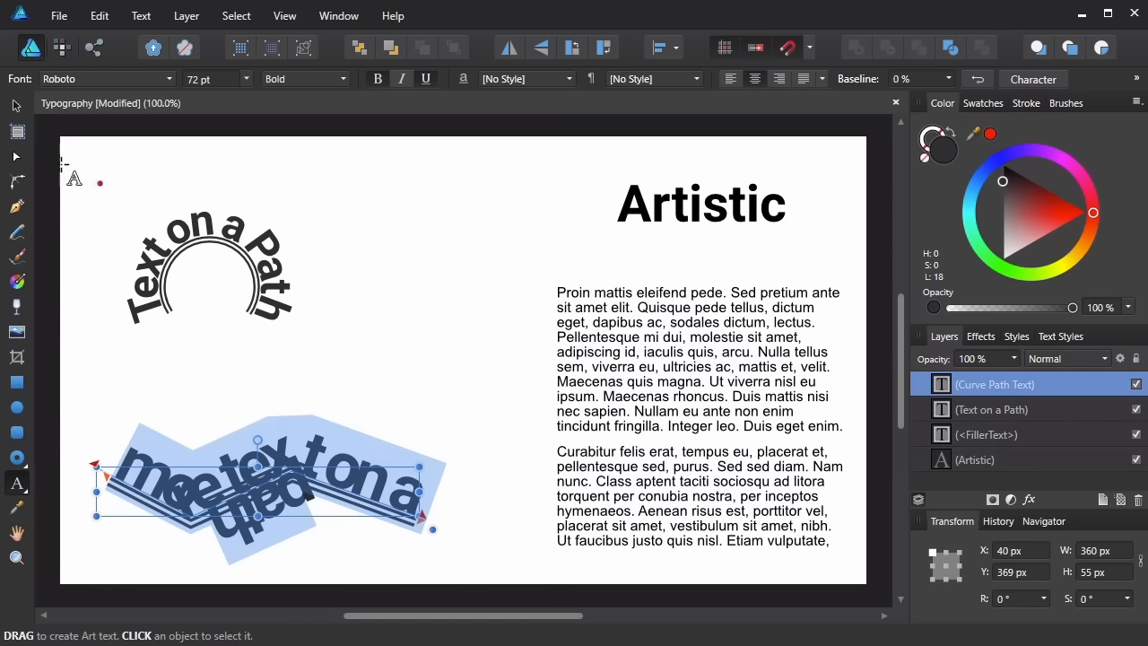
pyautogui.click(246, 78)
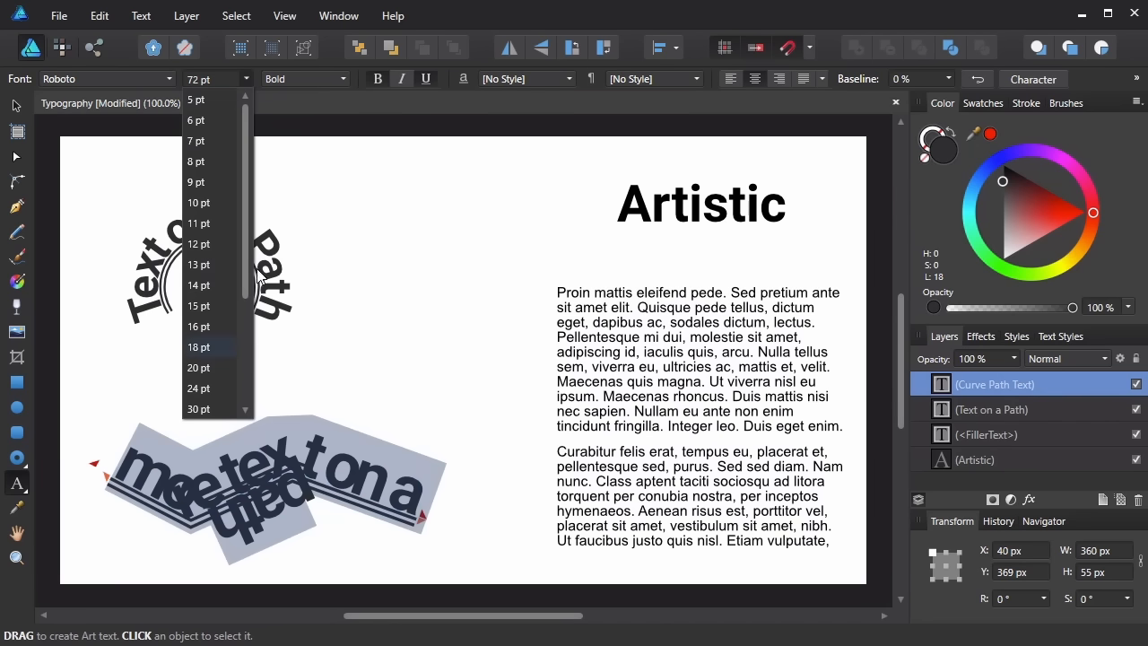
pyautogui.moveTo(245, 280); pyautogui.dragTo(243, 346)
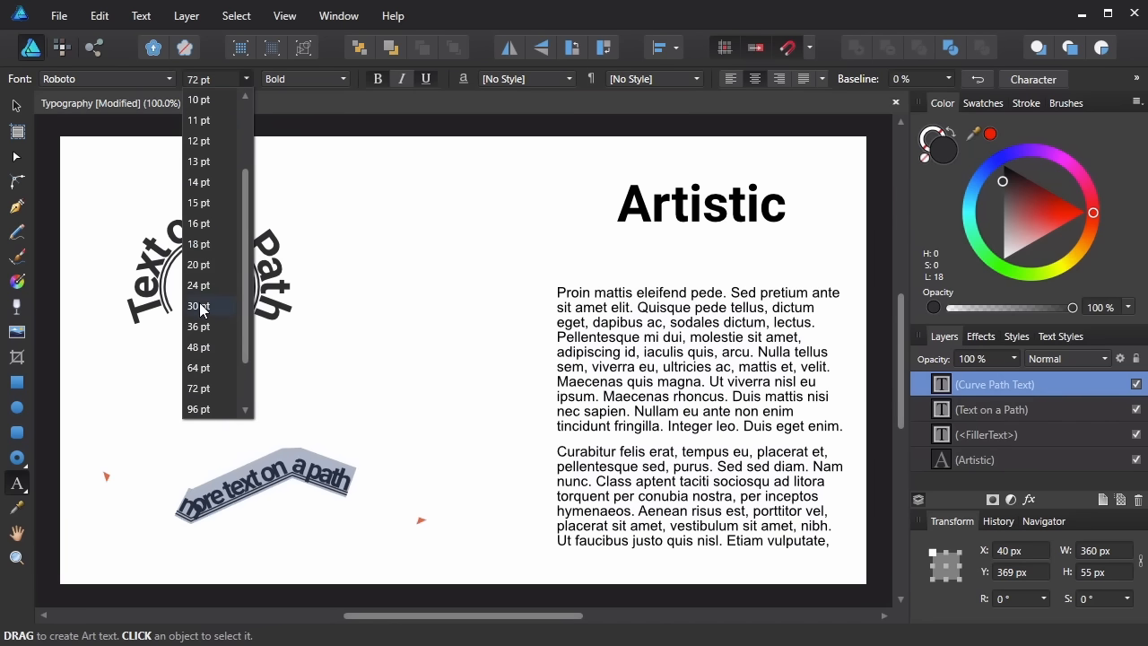
pyautogui.click(200, 347)
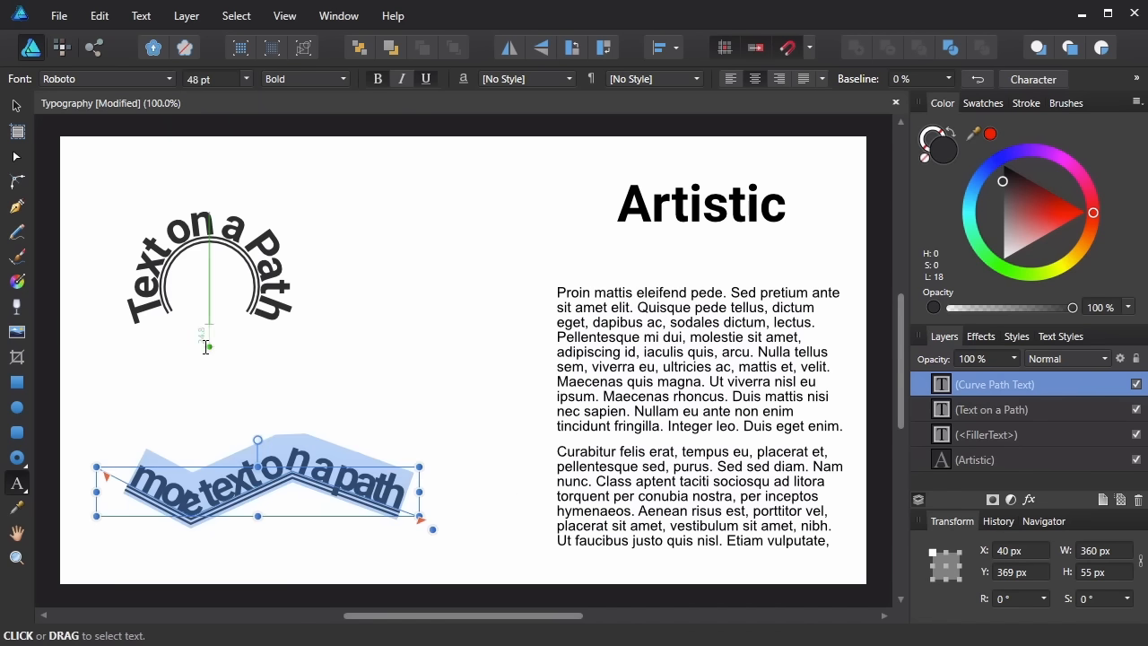
# Step: Set the tracking of the text on the zigzag path to 0 ‰
pyautogui.click(1029, 79)
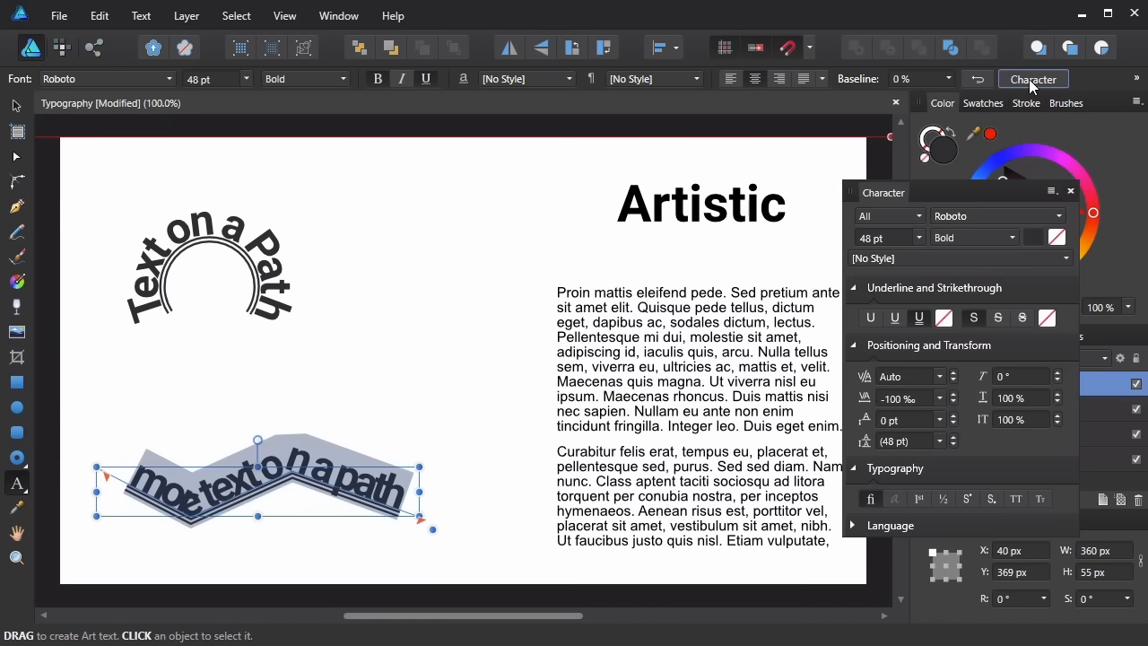
pyautogui.moveTo(957, 191); pyautogui.dragTo(697, 169)
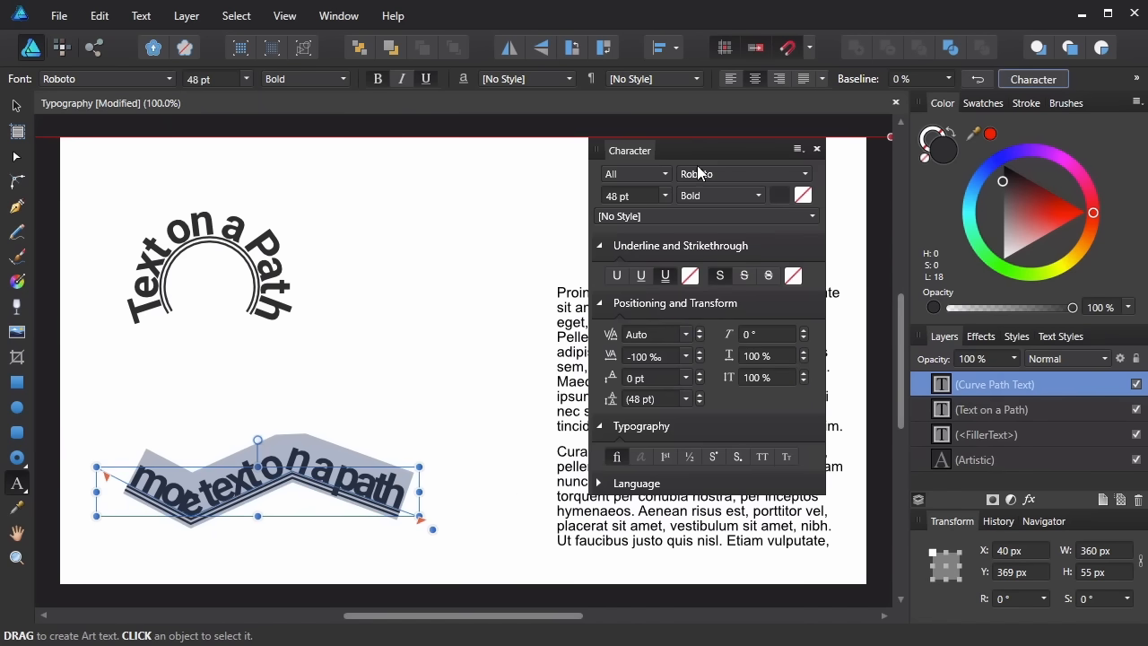
pyautogui.click(685, 355)
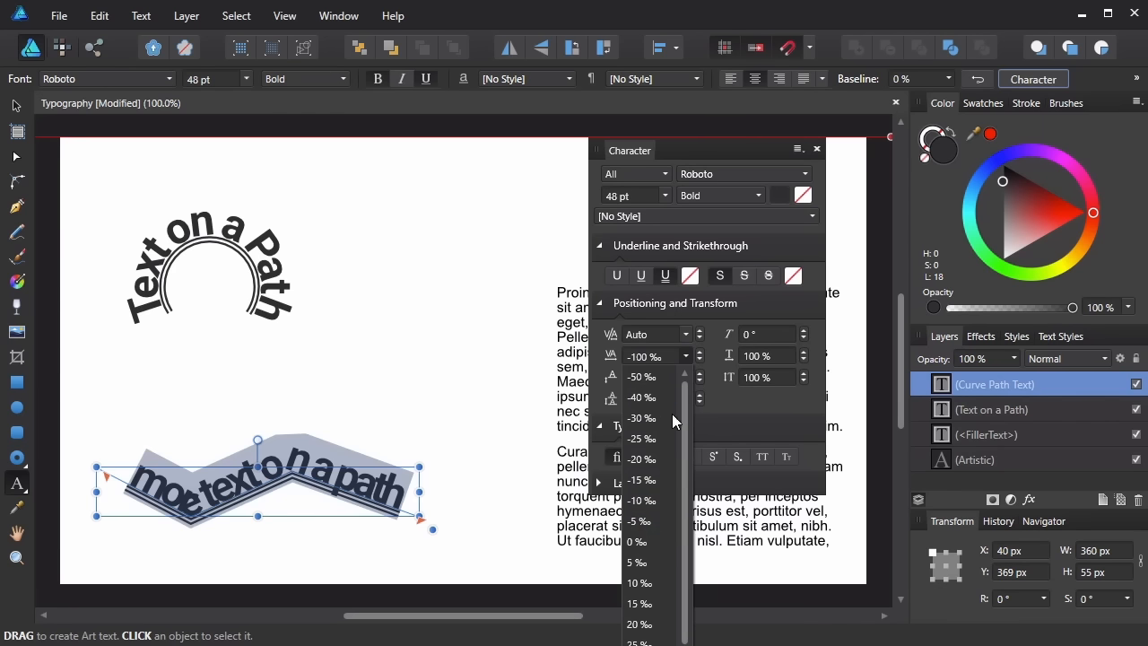
pyautogui.click(639, 542)
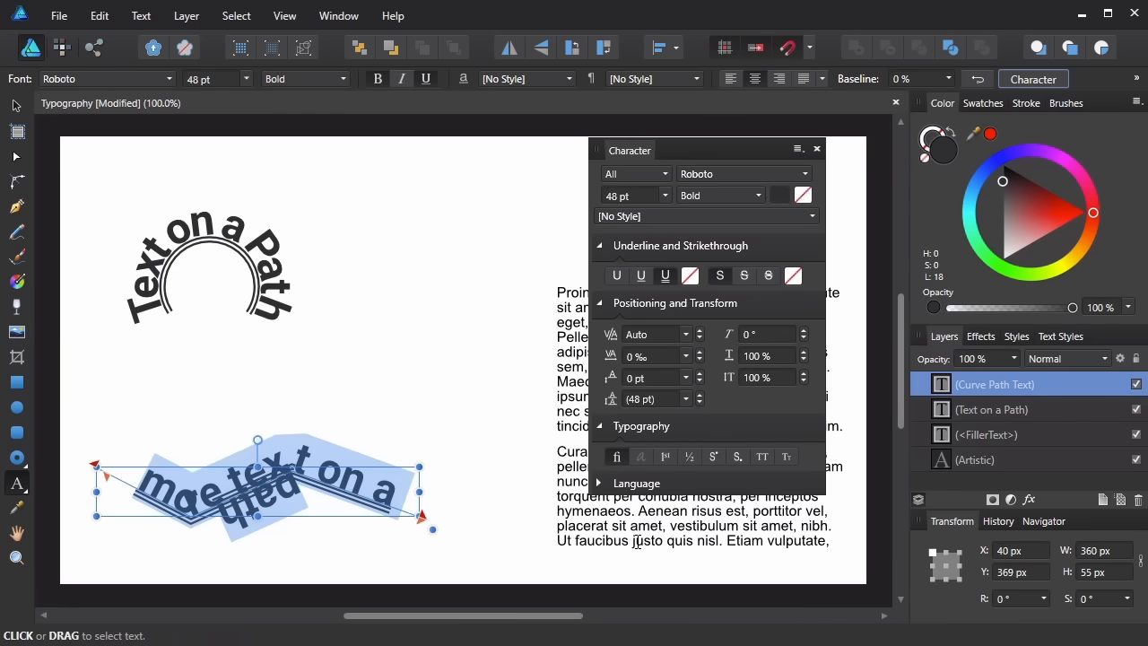
# Step: Try a 30 pt font size on the zigzag path text, and settle on 36 pt
pyautogui.click(664, 195)
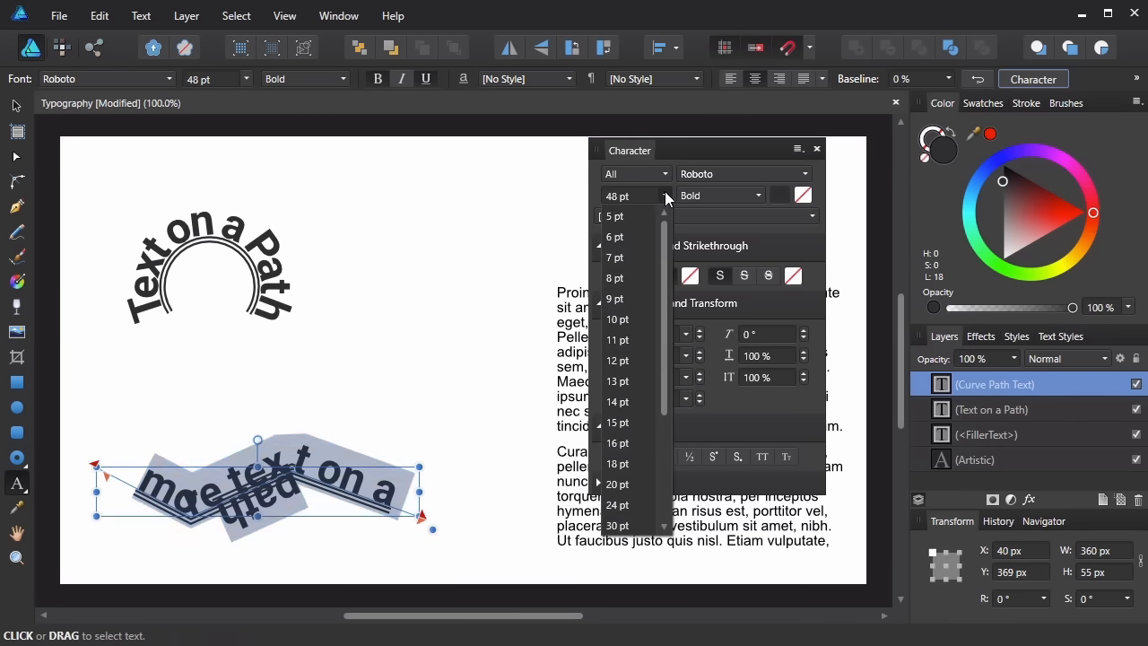
pyautogui.click(616, 526)
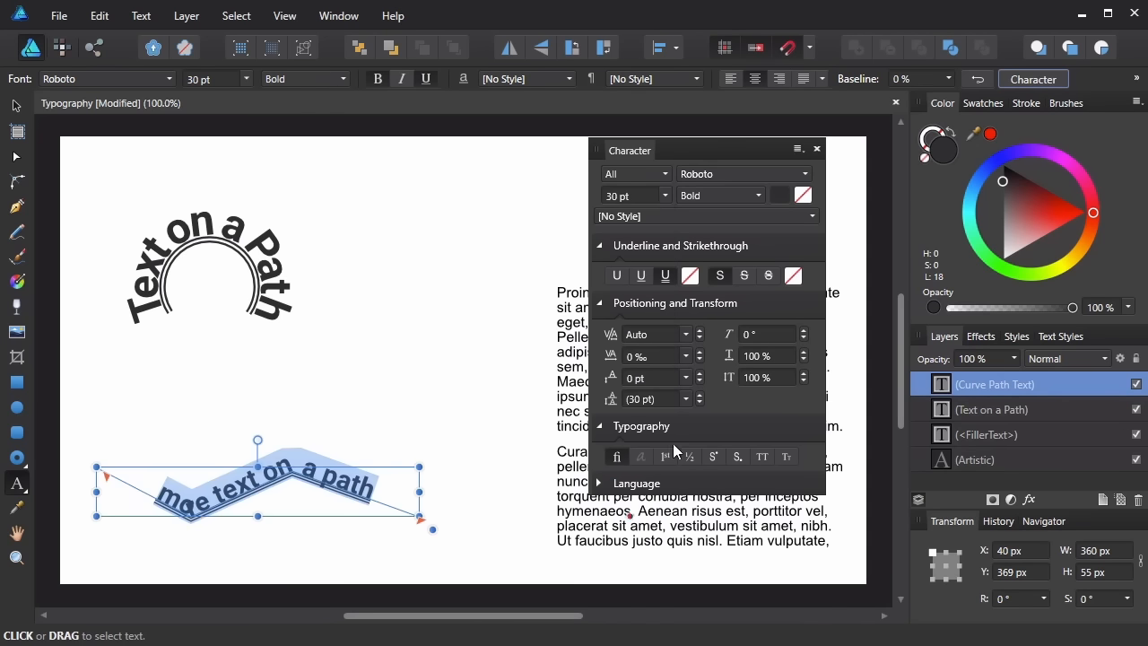
pyautogui.click(664, 194)
pyautogui.moveTo(659, 244); pyautogui.dragTo(654, 342)
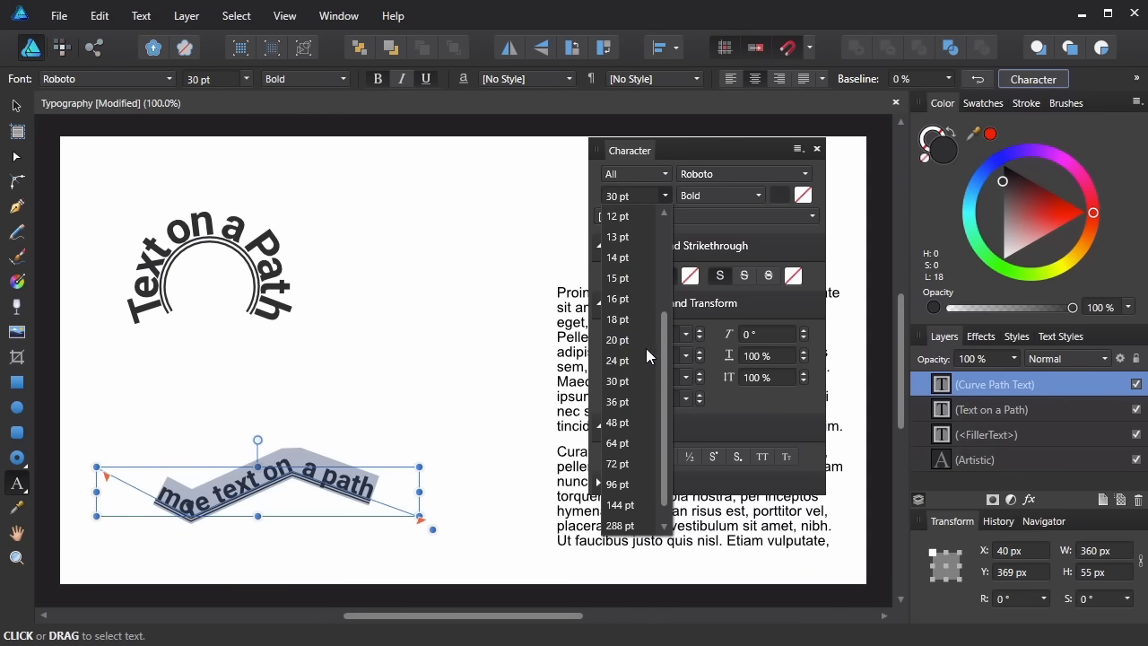
pyautogui.click(618, 402)
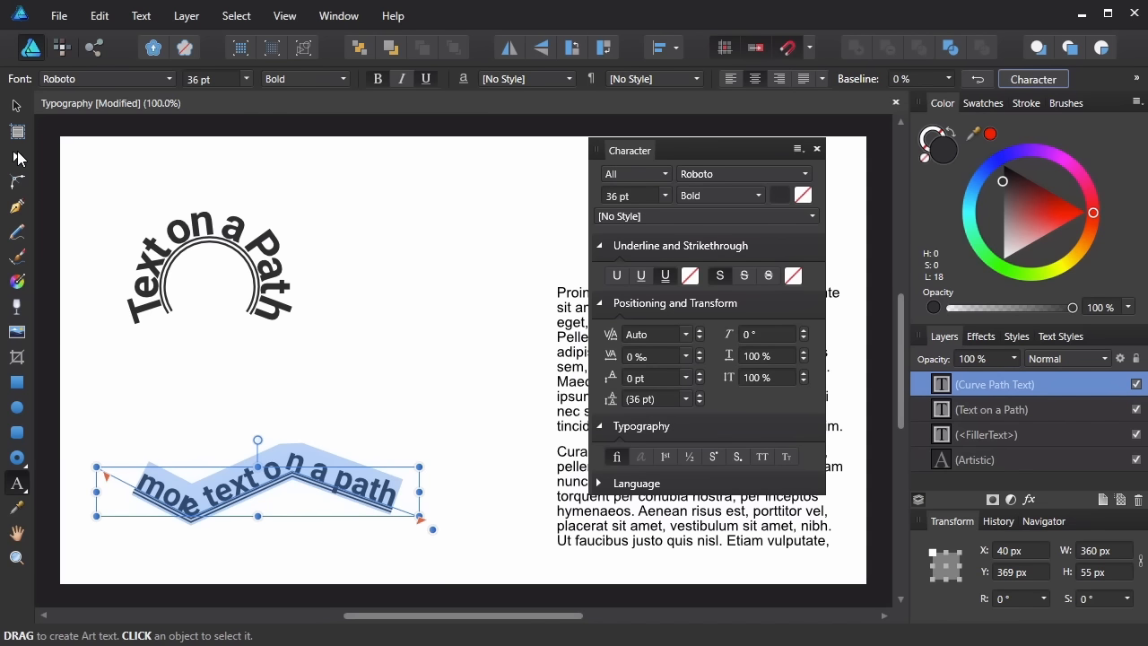
# Step: Convert the two inner nodes of the zigzag text path to smooth nodes
pyautogui.click(15, 159)
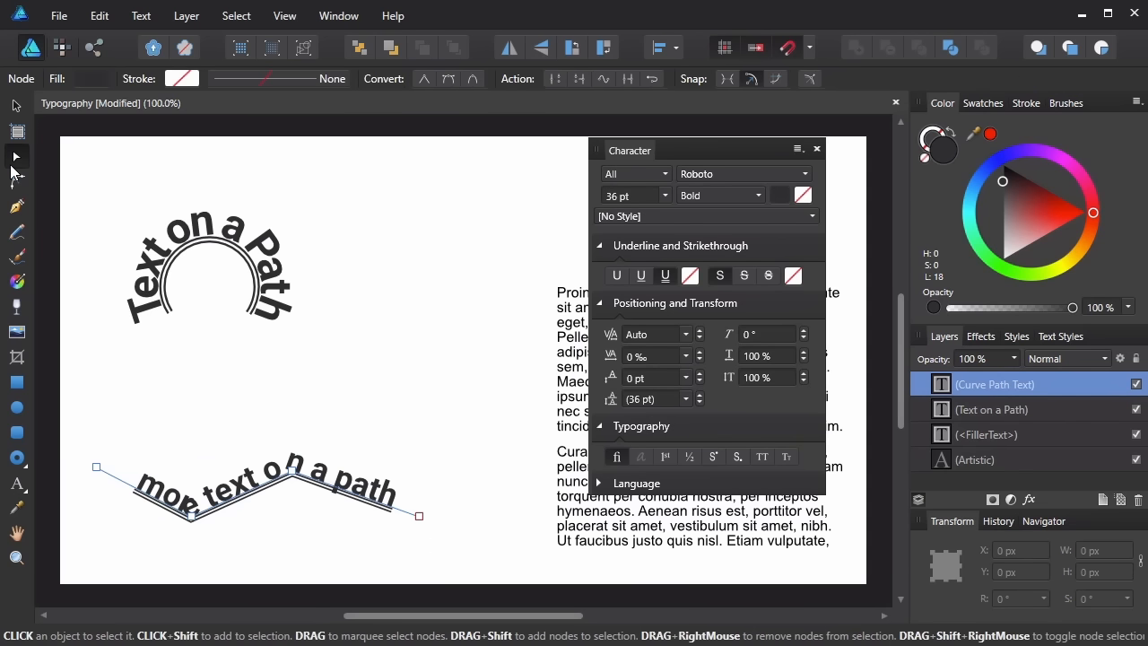
pyautogui.moveTo(180, 551); pyautogui.dragTo(337, 416)
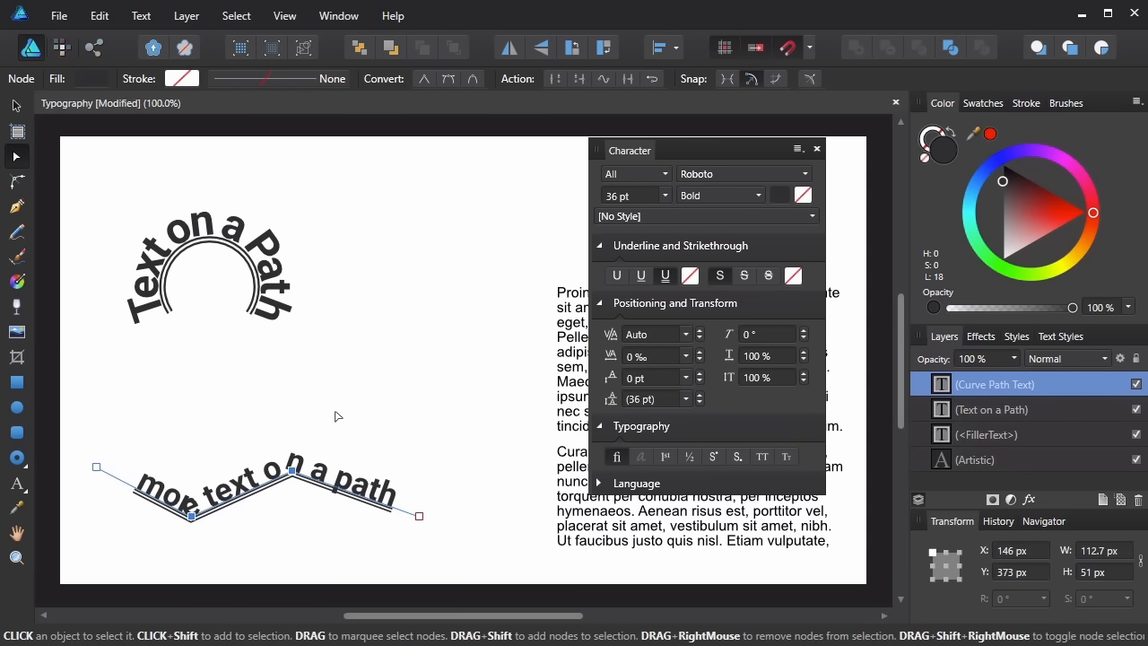
pyautogui.click(450, 78)
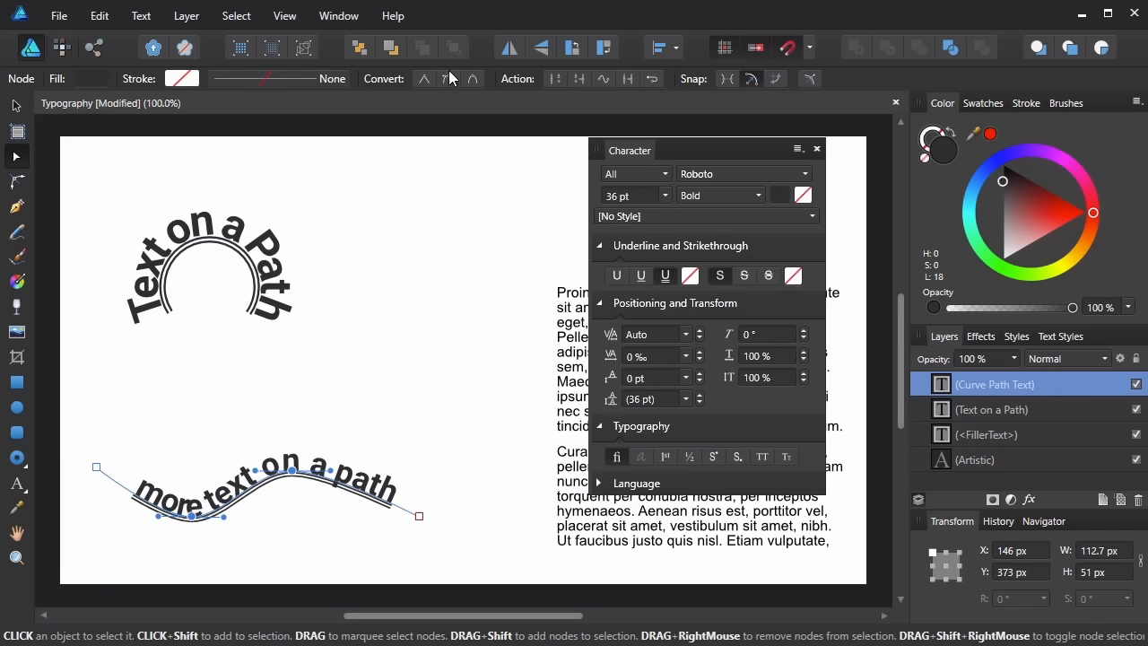
# Step: Reposition the inner nodes and the end node of the wavy text path, making it about 335 px wide and 51 px high
pyautogui.moveTo(191, 522); pyautogui.dragTo(197, 507)
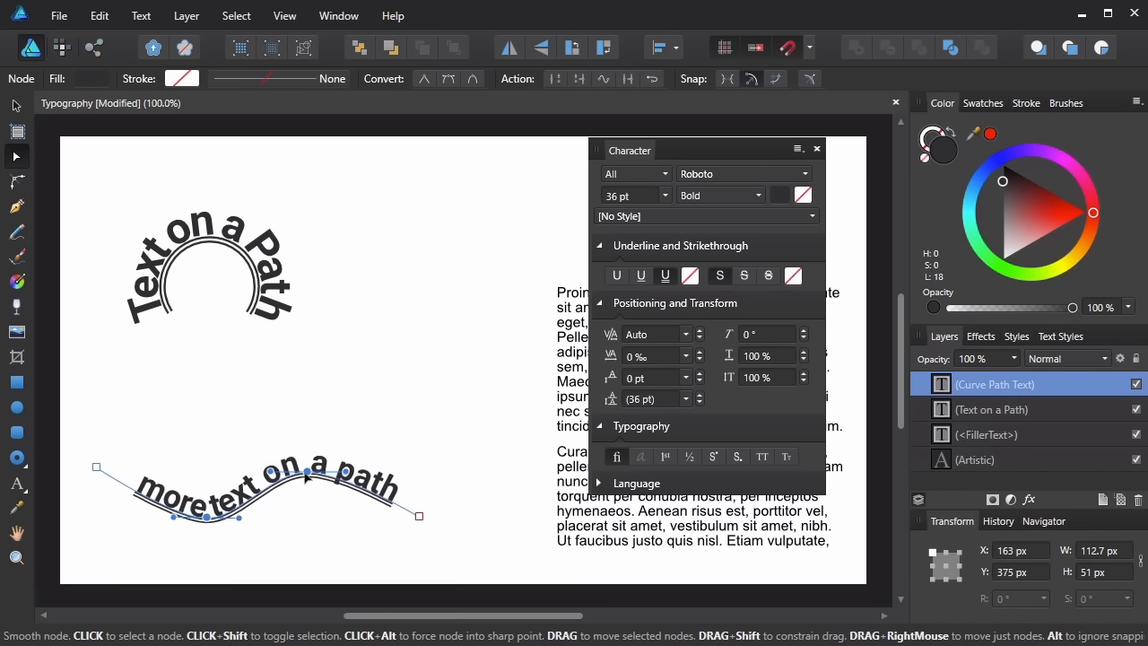
pyautogui.moveTo(419, 516)
pyautogui.mouseDown()
pyautogui.moveTo(443, 538)
pyautogui.moveTo(399, 513)
pyautogui.mouseUp()
pyautogui.moveTo(209, 519); pyautogui.dragTo(197, 510)
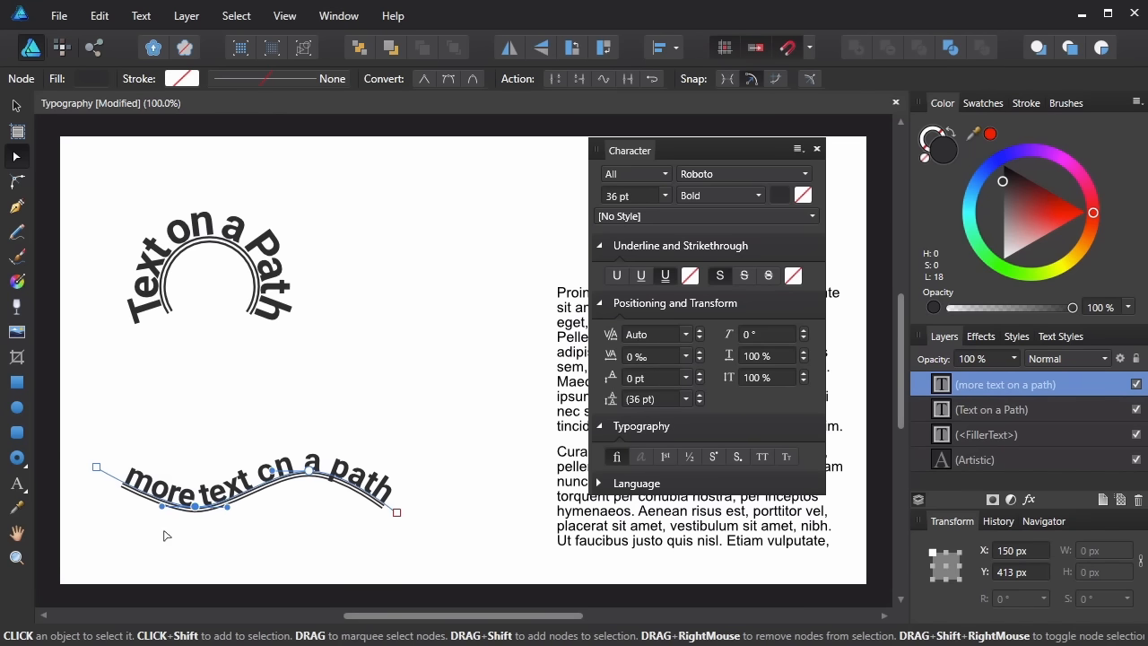
# Step: Set the baseline of the text on the wavy path to 32 % and close the character settings
pyautogui.click(16, 484)
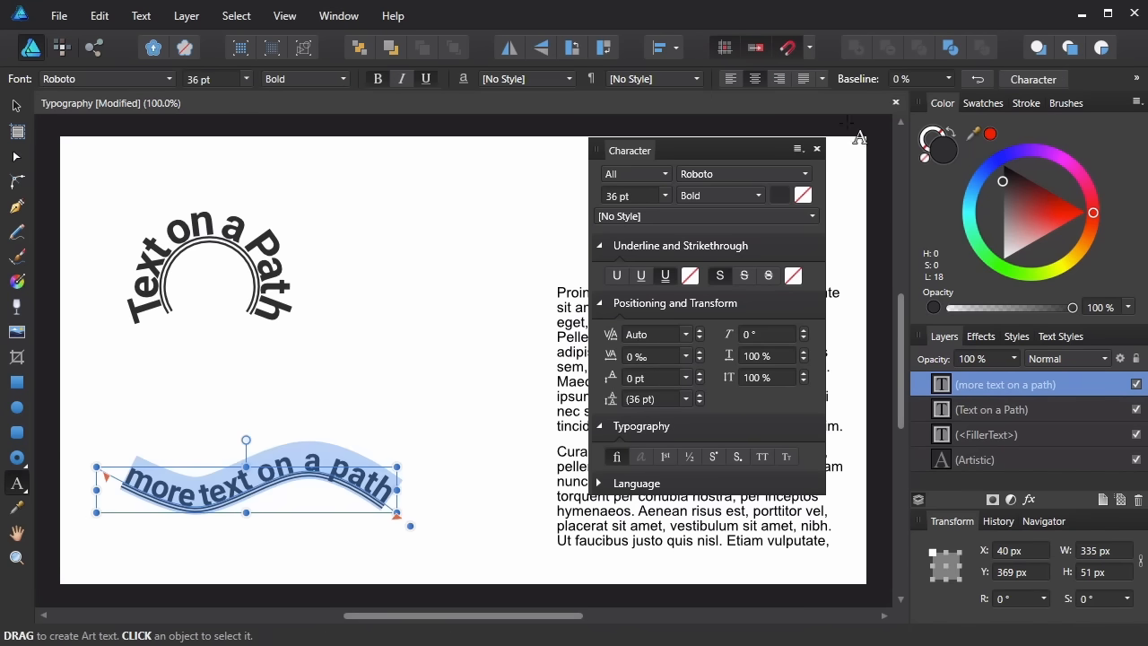
pyautogui.click(948, 79)
pyautogui.moveTo(953, 96)
pyautogui.mouseDown()
pyautogui.moveTo(943, 95)
pyautogui.moveTo(960, 94)
pyautogui.mouseUp()
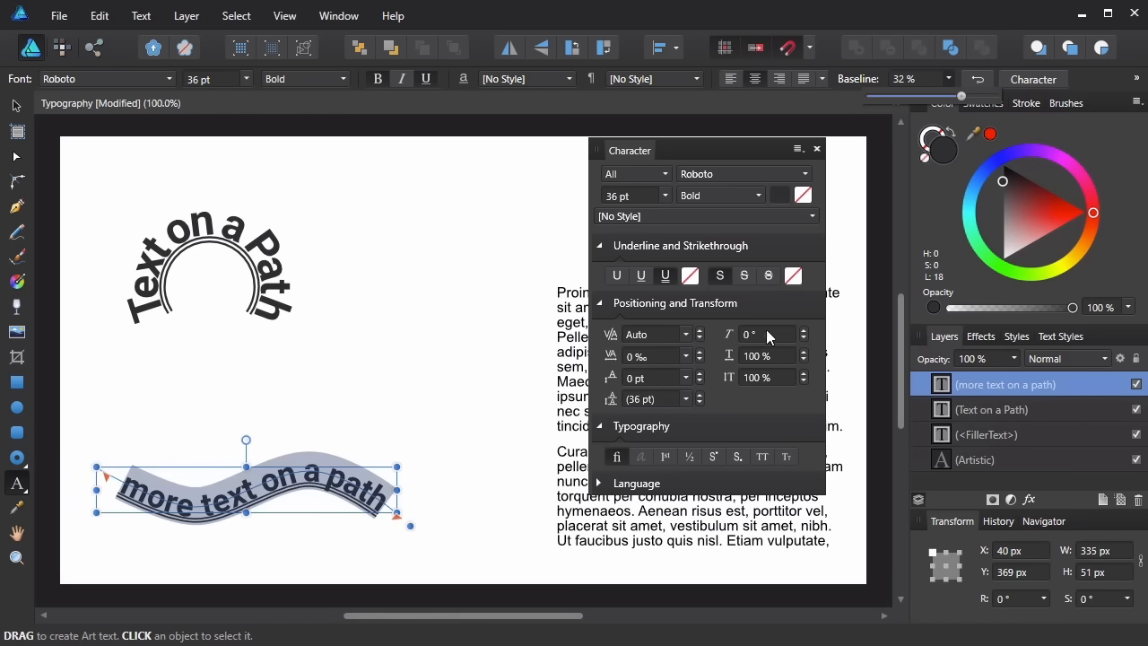
pyautogui.click(816, 149)
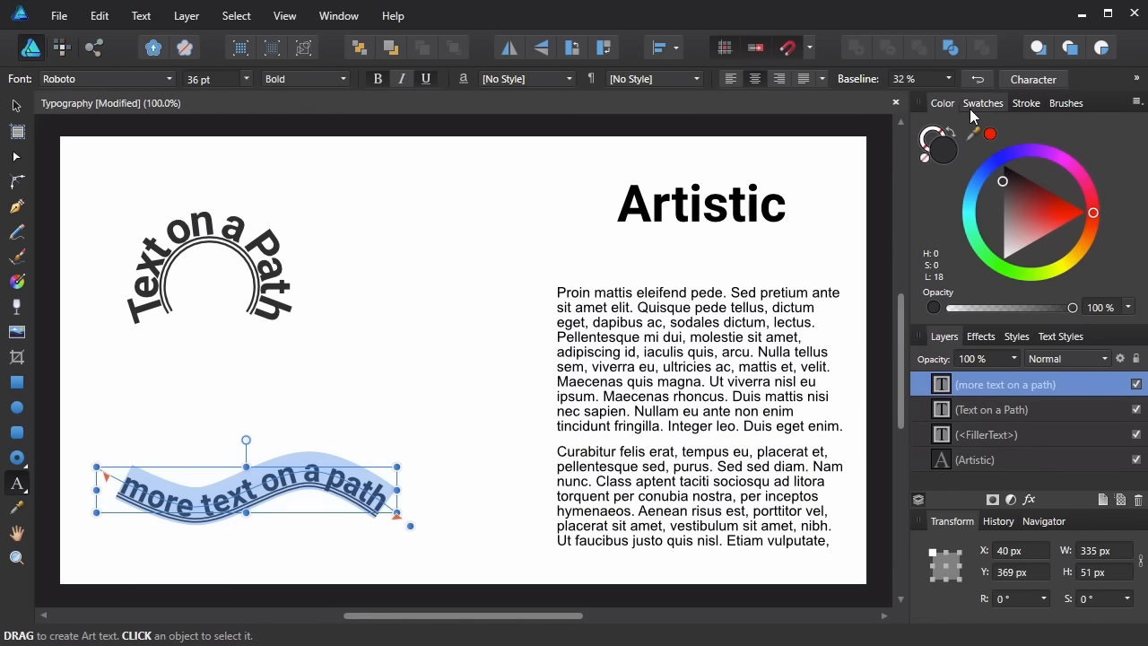
# Step: Switch the filler text frame's paragraph leading to % Height and set it to 162 %
pyautogui.click(16, 105)
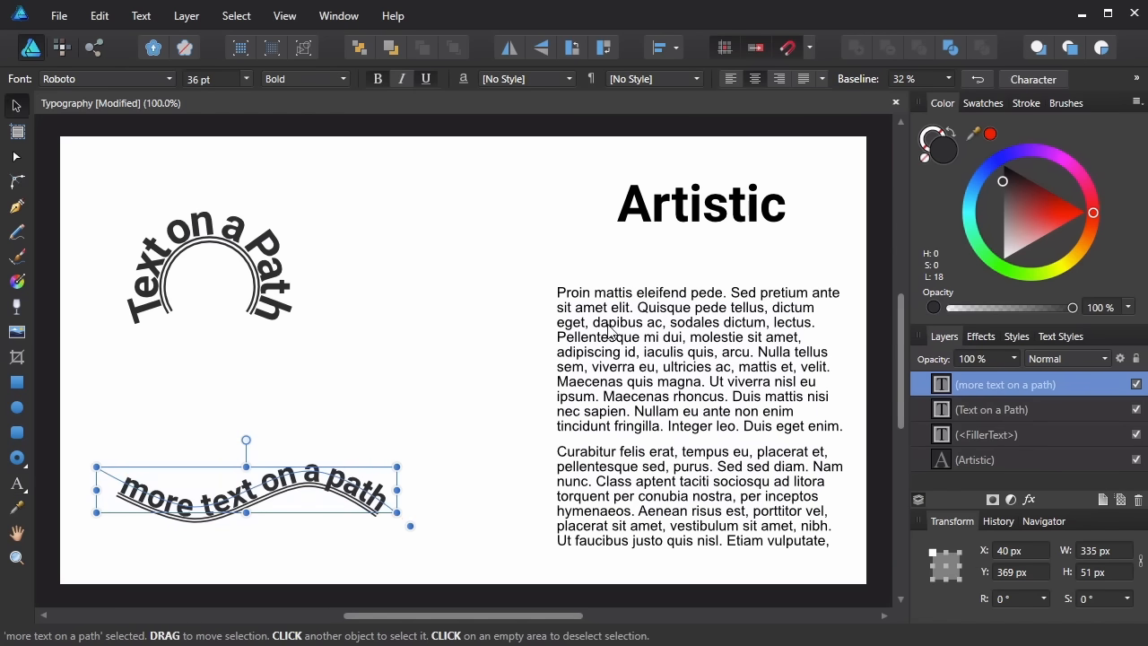
pyautogui.click(627, 381)
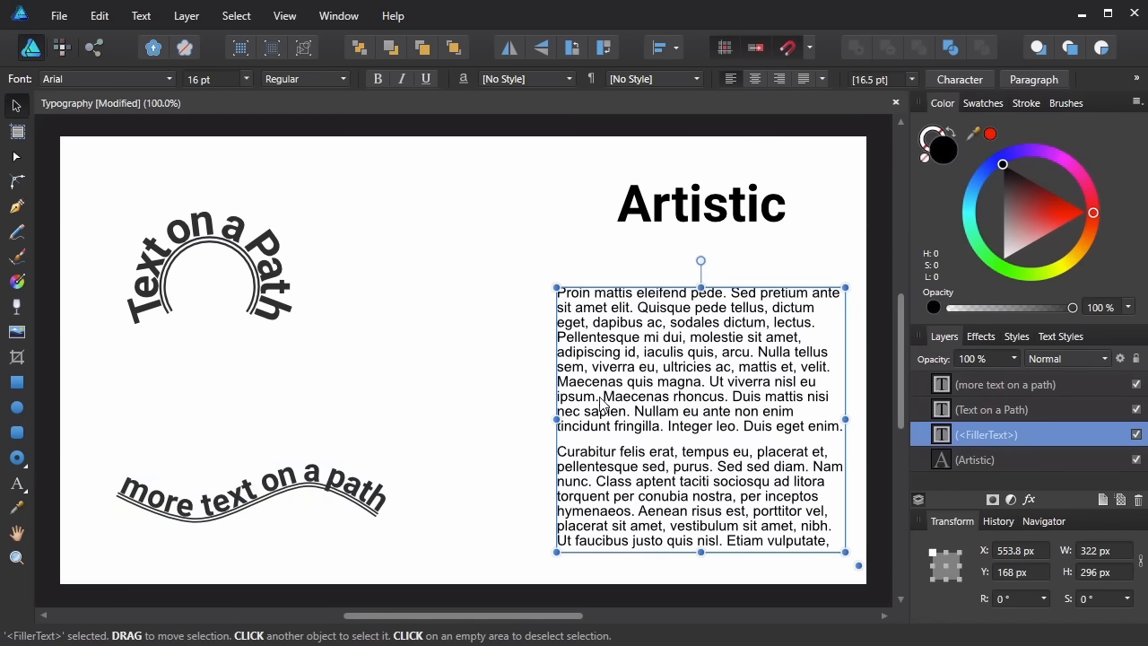
pyautogui.click(1033, 80)
pyautogui.moveTo(742, 162); pyautogui.dragTo(328, 192)
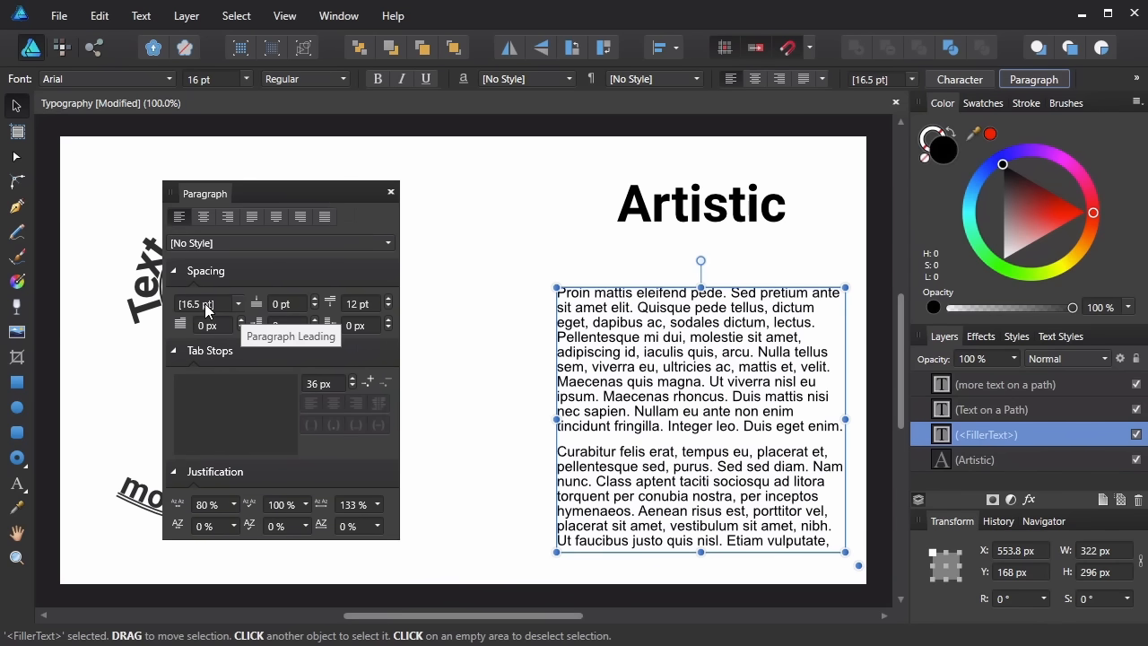
pyautogui.click(238, 307)
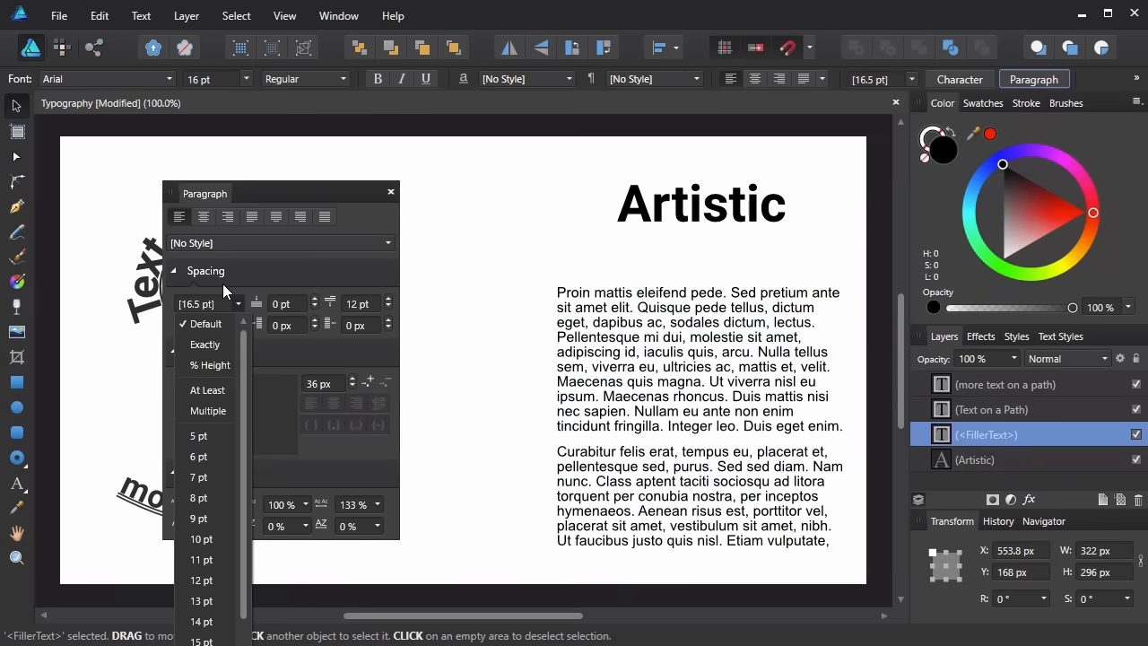
pyautogui.click(206, 303)
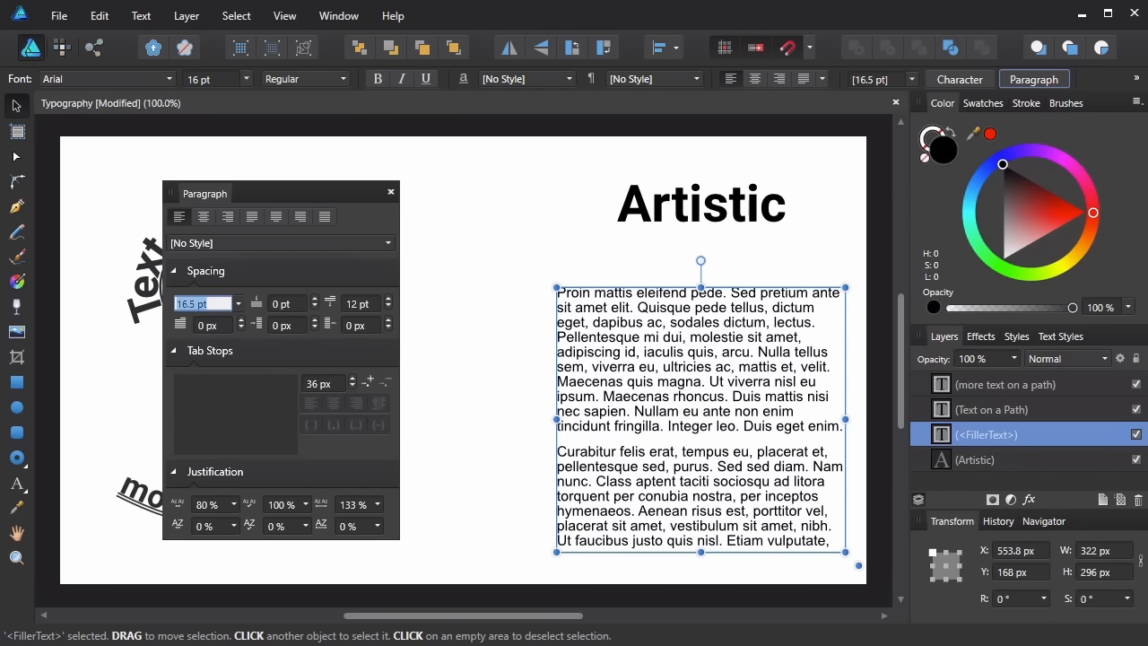
pyautogui.click(239, 303)
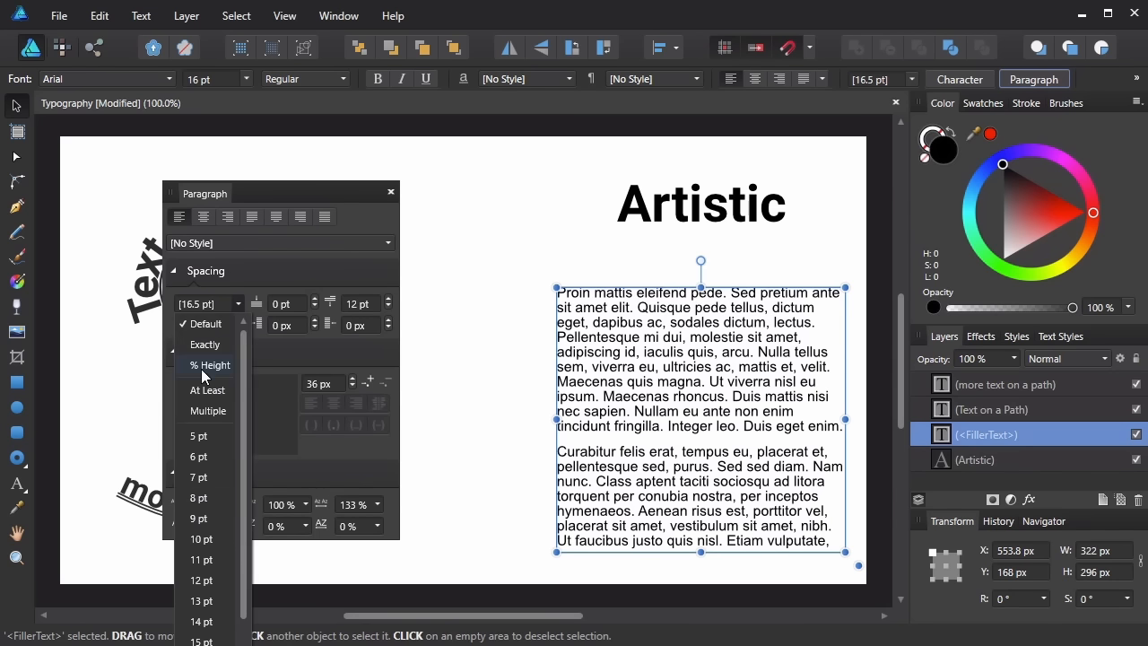
pyautogui.click(202, 366)
pyautogui.click(222, 307)
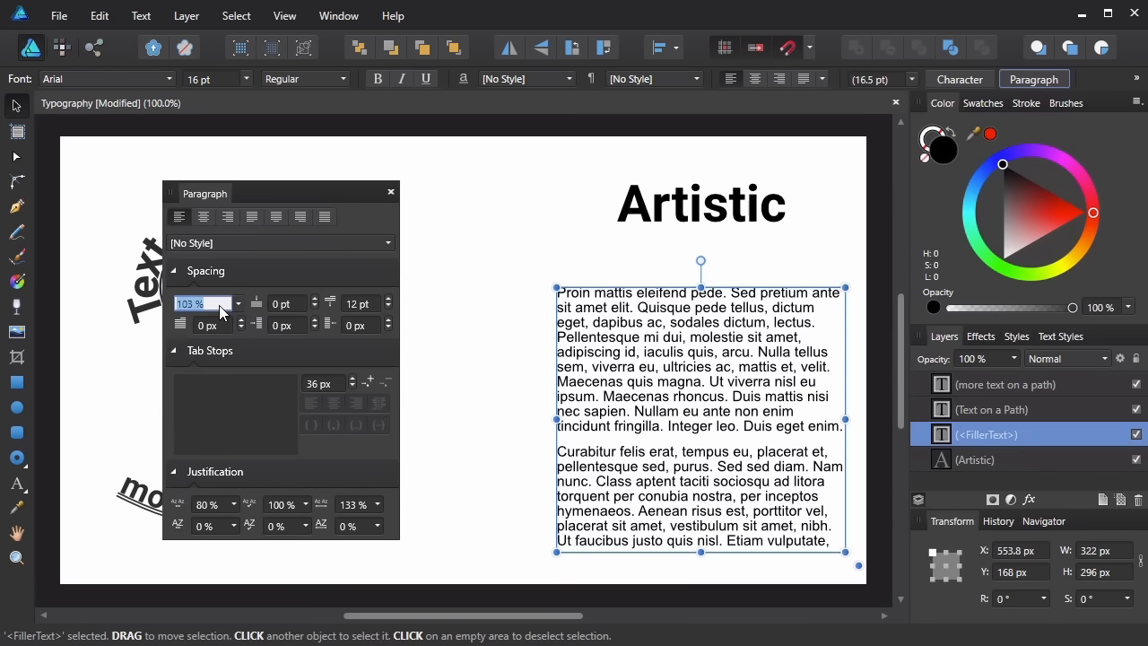
pyautogui.write('162%')
pyautogui.press('Return')
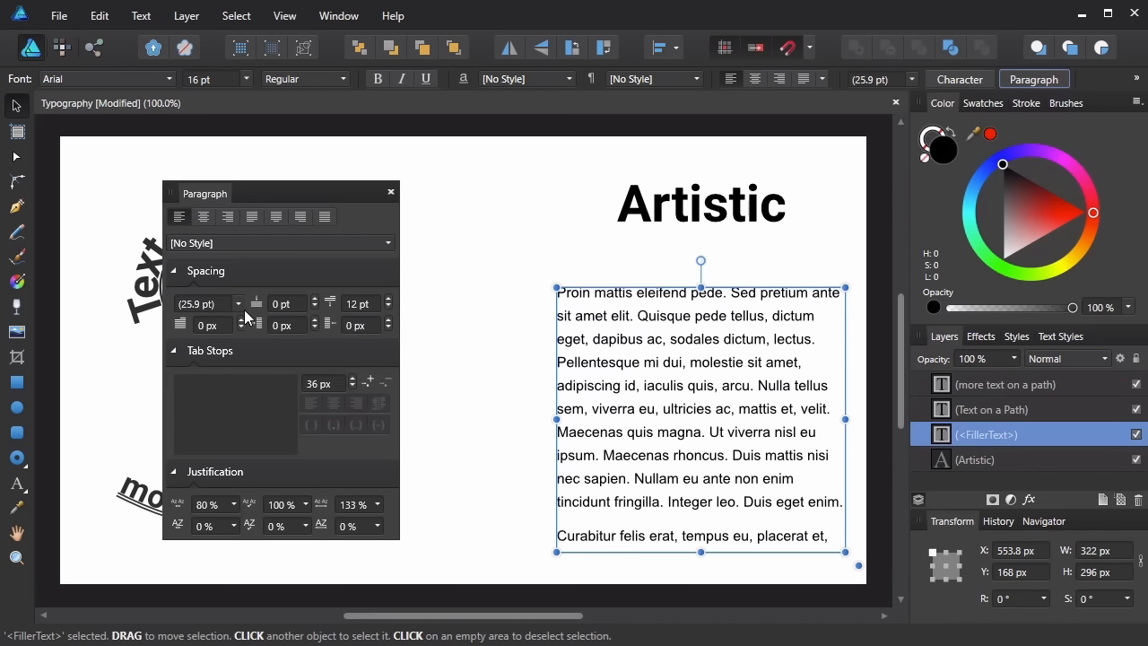
# Step: Set the filler text's first-line indent to 35 px and its alignment to justified with left-aligned last lines
pyautogui.moveTo(240, 321); pyautogui.dragTo(240, 321)
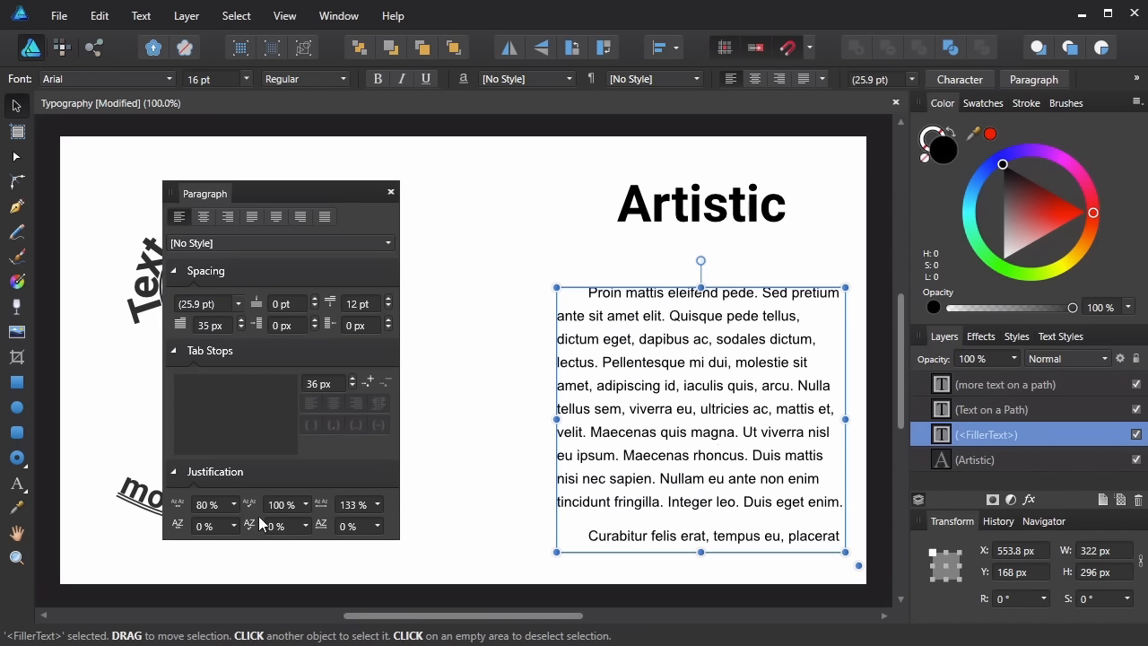
pyautogui.click(254, 221)
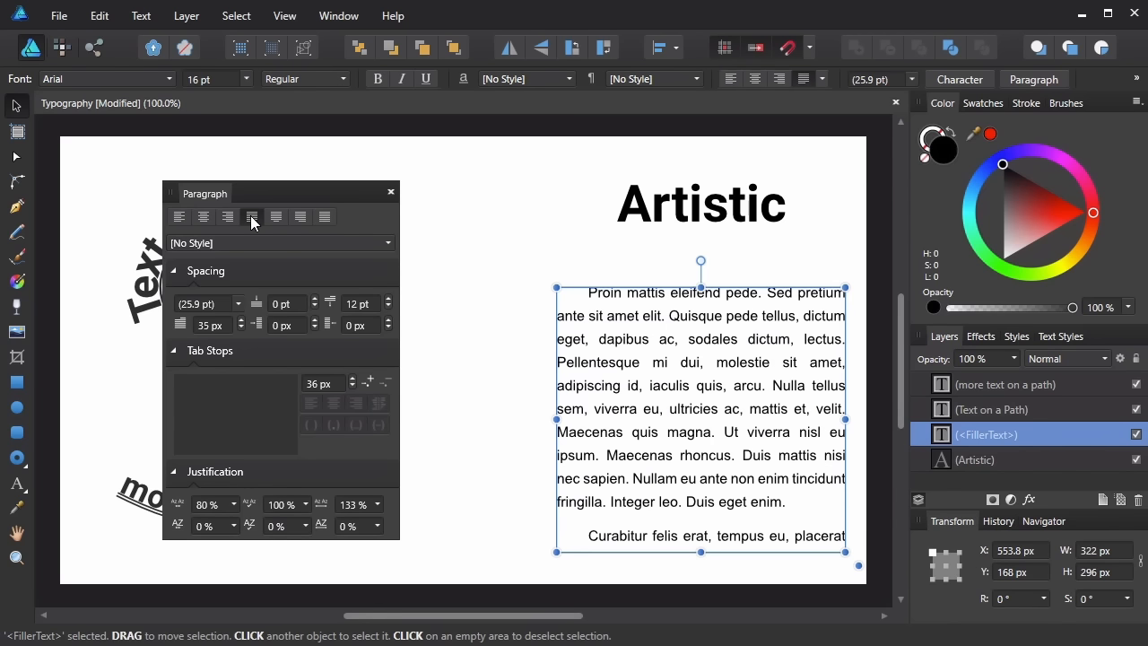
# Step: Slightly adjust the minimum word spacing of the justified filler text, close the paragraph settings and deselect the frame
pyautogui.click(232, 503)
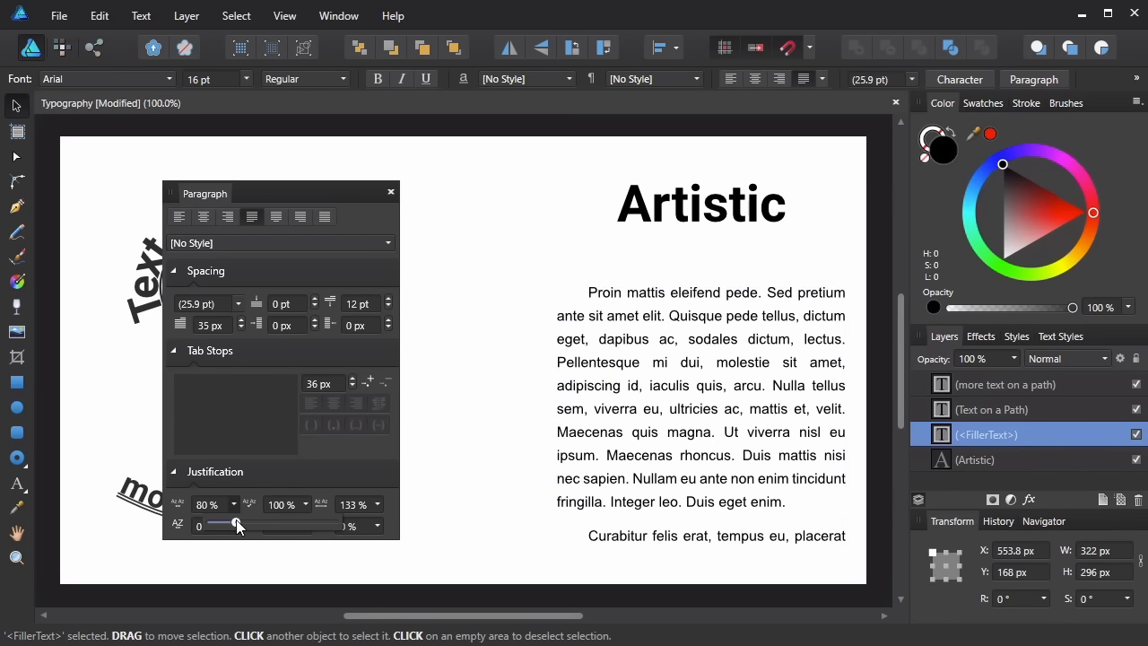
pyautogui.moveTo(230, 520)
pyautogui.mouseDown()
pyautogui.moveTo(209, 522)
pyautogui.moveTo(226, 529)
pyautogui.moveTo(227, 519)
pyautogui.mouseUp()
pyautogui.click(390, 192)
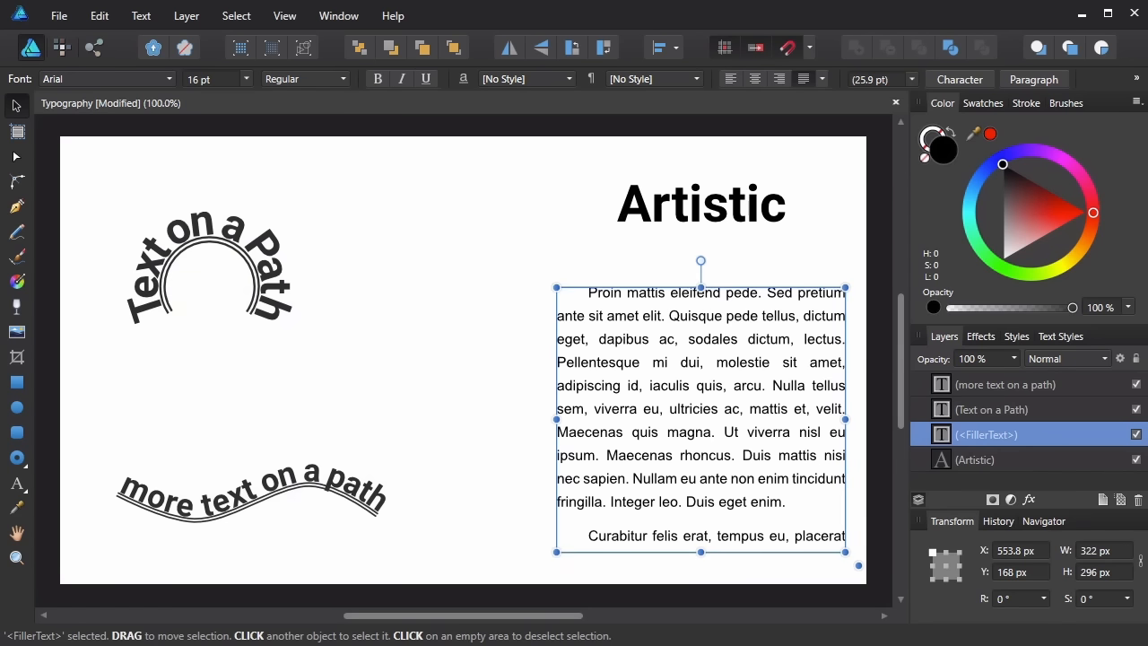
pyautogui.click(508, 533)
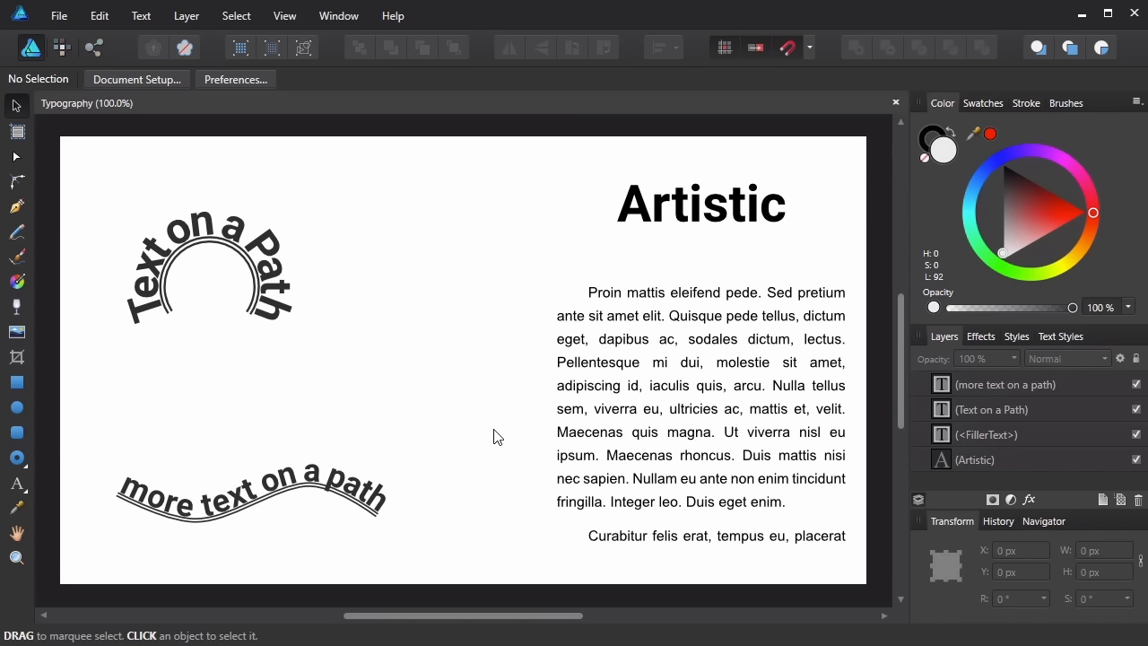
# Step: Float the text styles list over the canvas and enlarge it to show all its styles
pyautogui.click(1067, 336)
pyautogui.moveTo(1063, 341); pyautogui.dragTo(259, 155)
pyautogui.moveTo(414, 316); pyautogui.dragTo(402, 520)
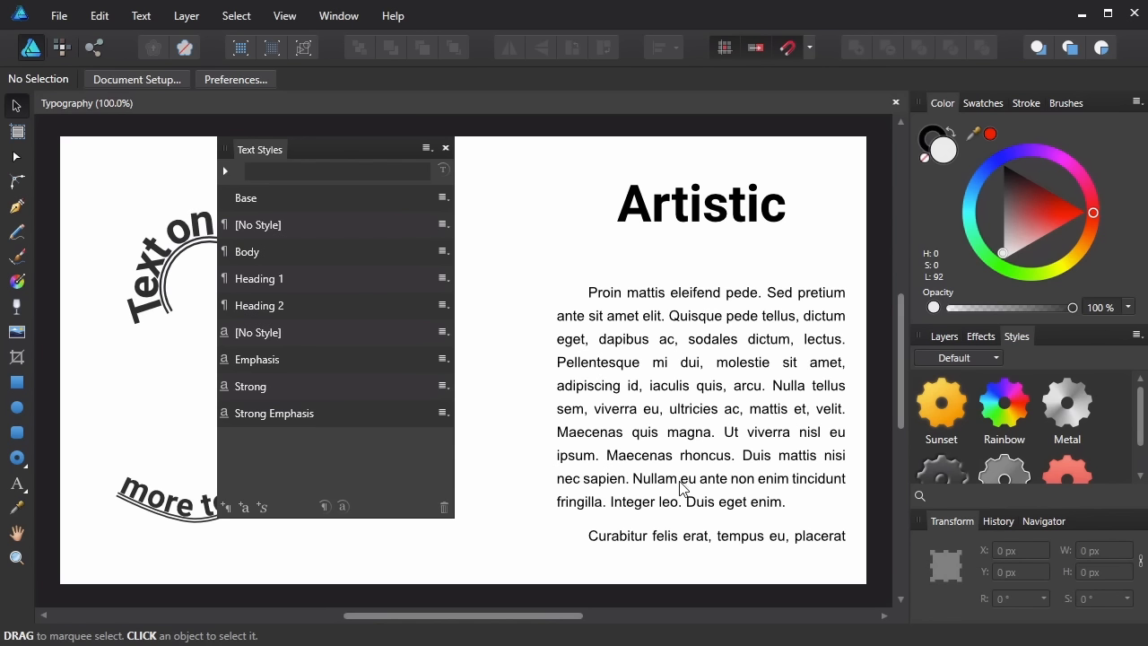
# Step: Create a paragraph style named "Indented" from the filler text's formatting and apply it to the filler text frame
pyautogui.click(629, 348)
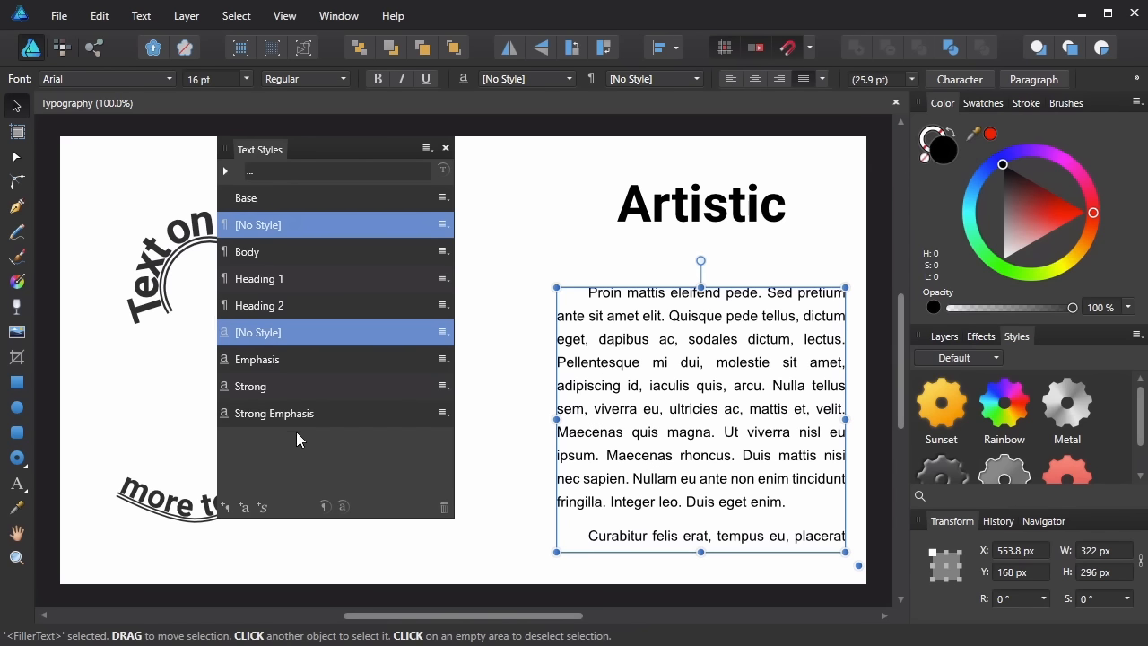
pyautogui.click(227, 509)
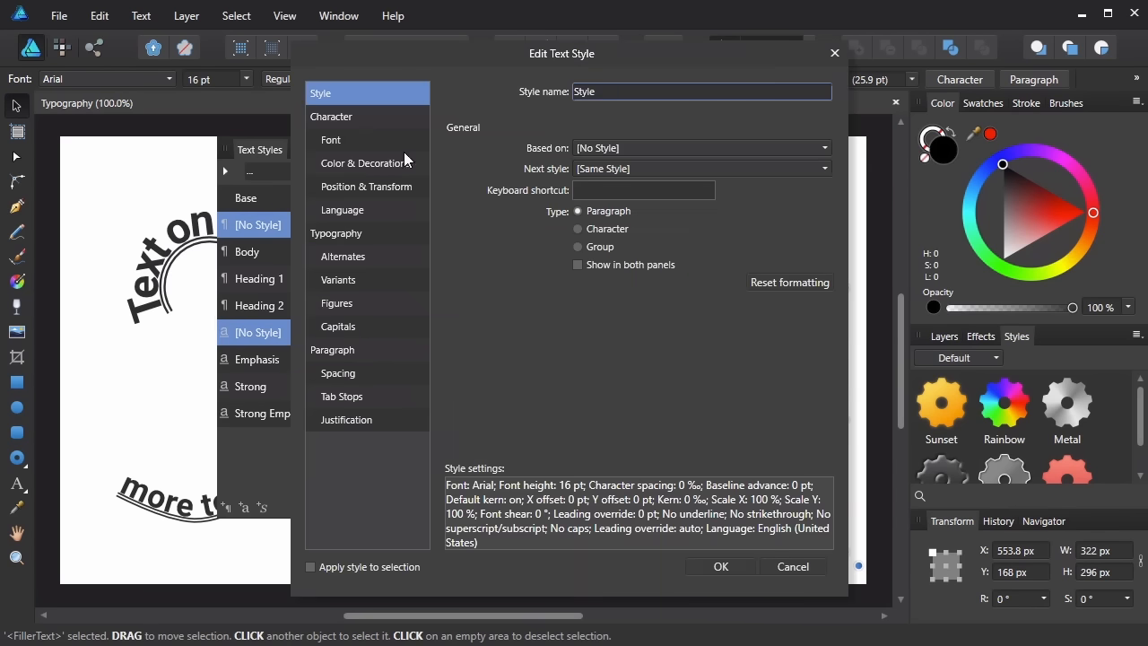
pyautogui.moveTo(615, 90); pyautogui.dragTo(583, 76)
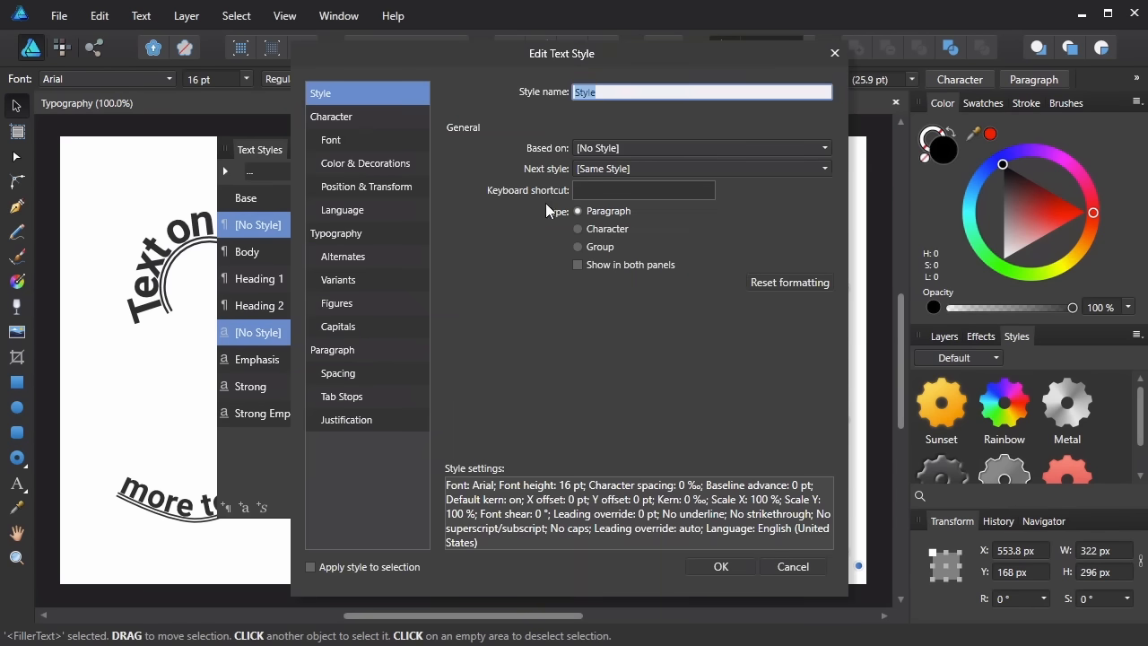
pyautogui.write('Indented')
pyautogui.click(720, 567)
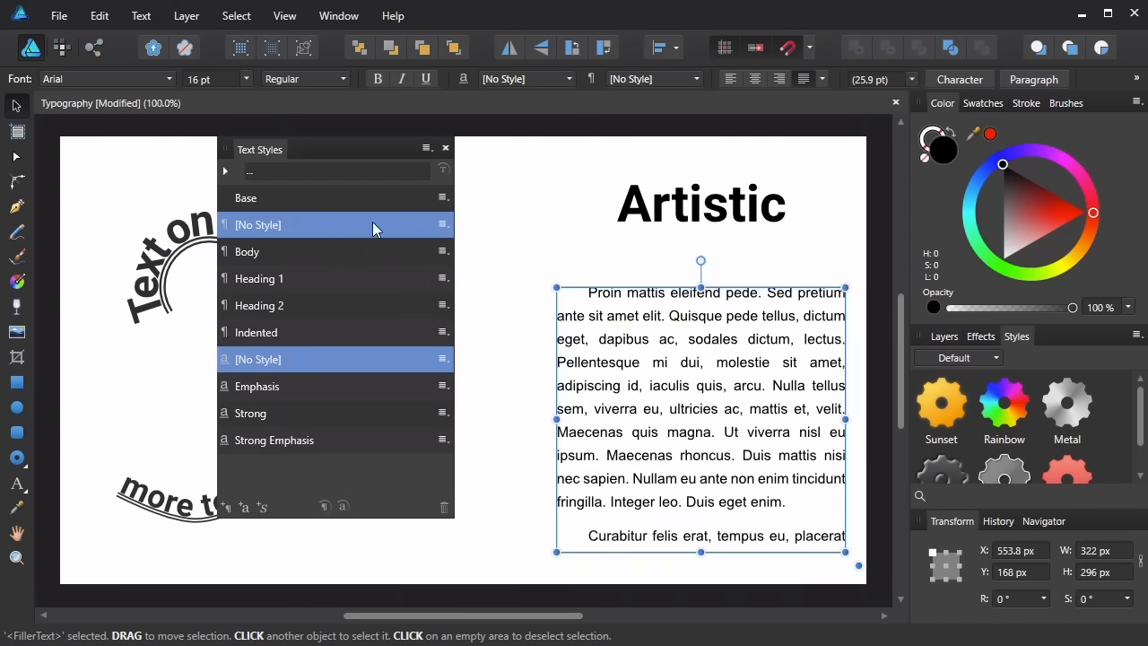
pyautogui.click(274, 335)
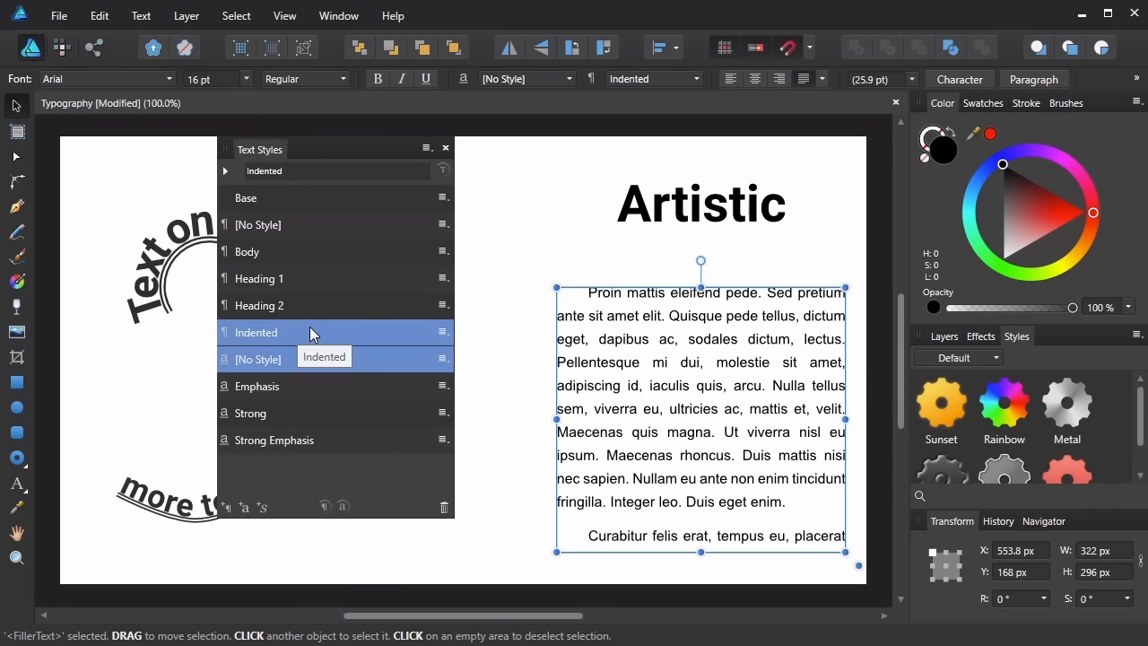
# Step: Try the Body, Heading 1 and Heading 2 paragraph styles on the filler text frame, and reapply Indented
pyautogui.click(275, 252)
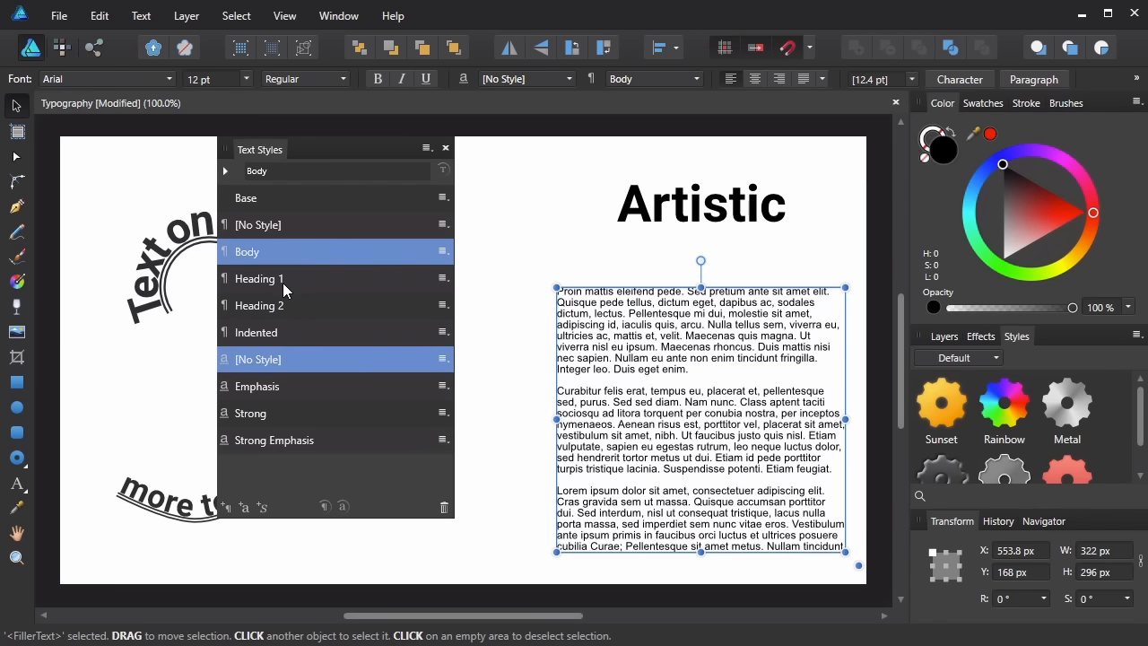
pyautogui.click(283, 282)
pyautogui.click(276, 314)
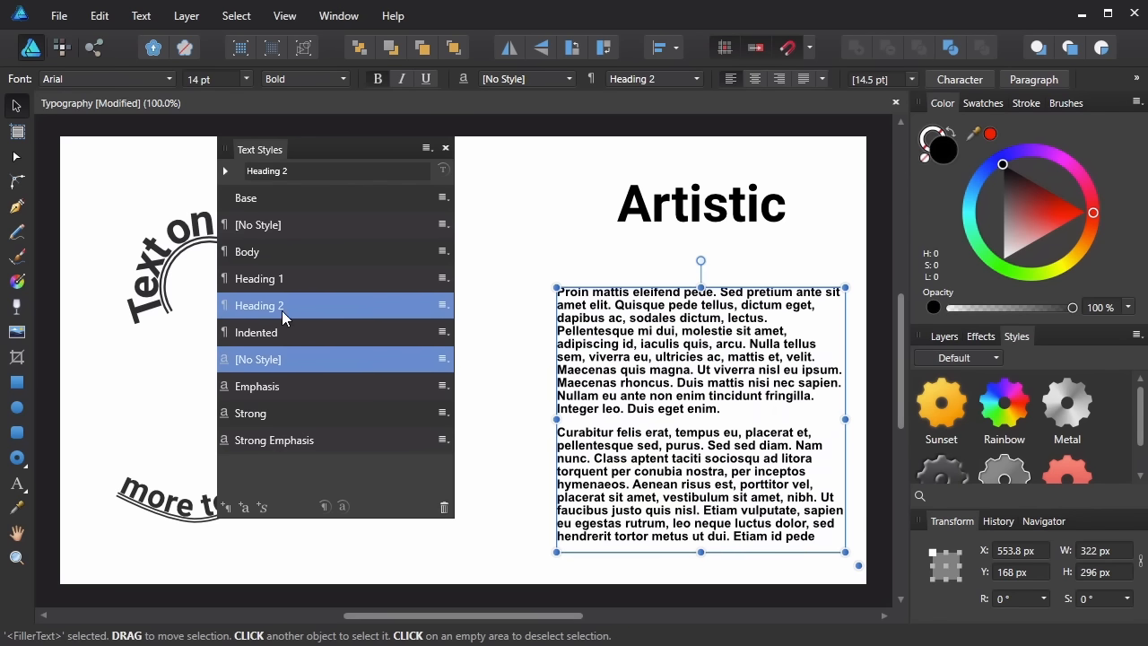
pyautogui.click(277, 330)
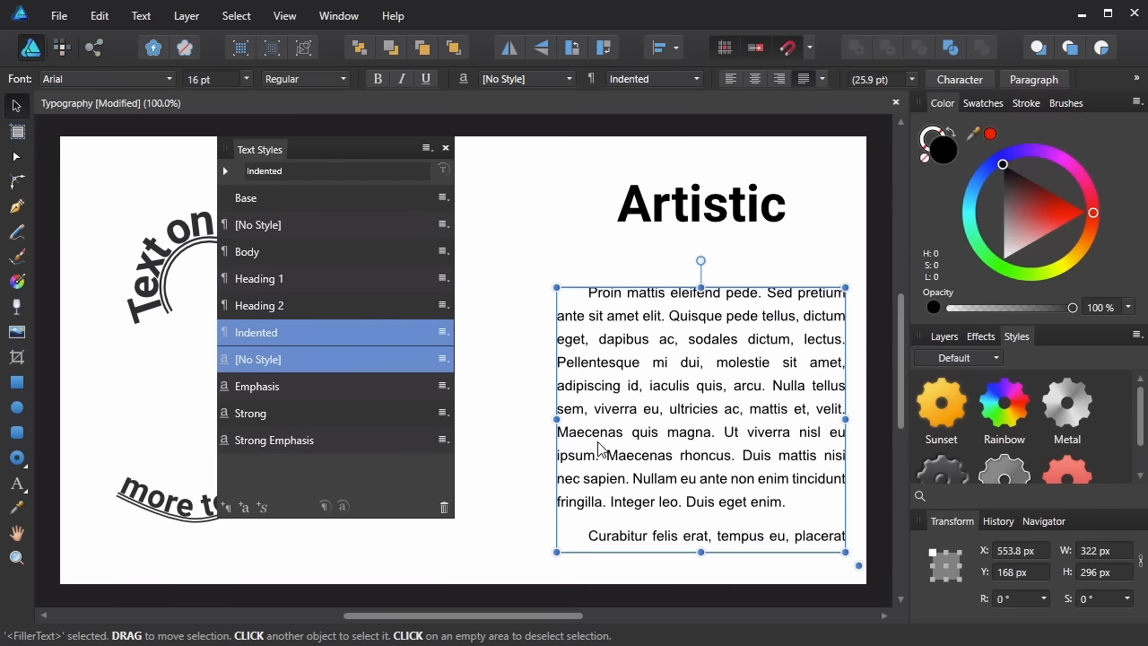
# Step: Recolor the Artistic heading's text fill to blue with H 220, S 71 and L 53 in its character settings
pyautogui.click(687, 219)
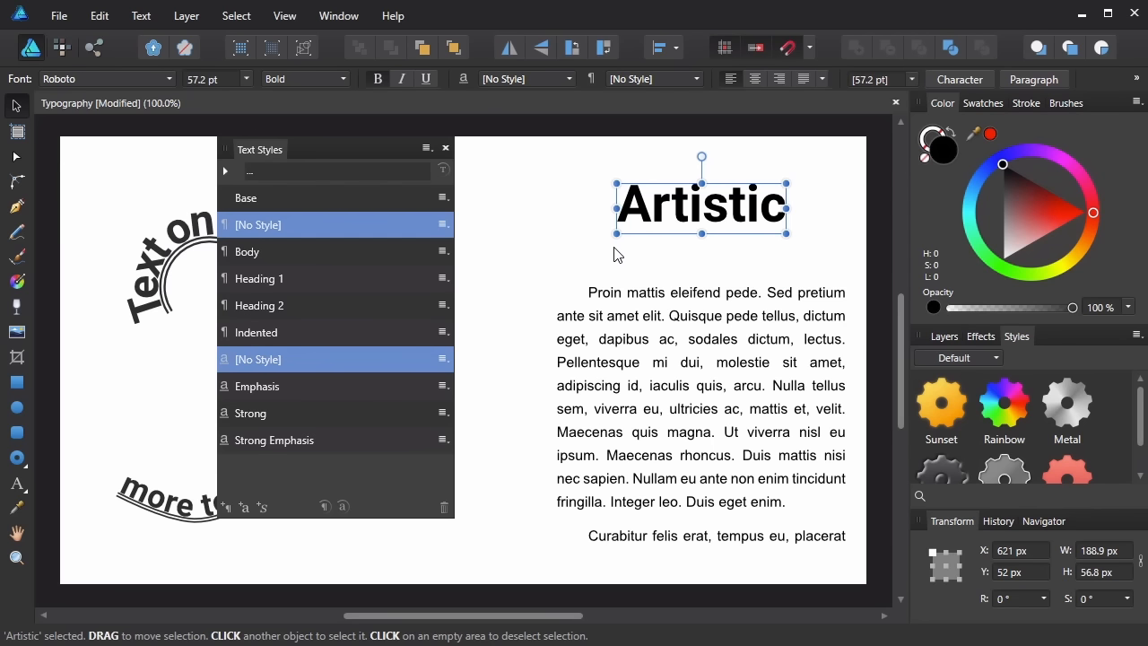
pyautogui.click(960, 79)
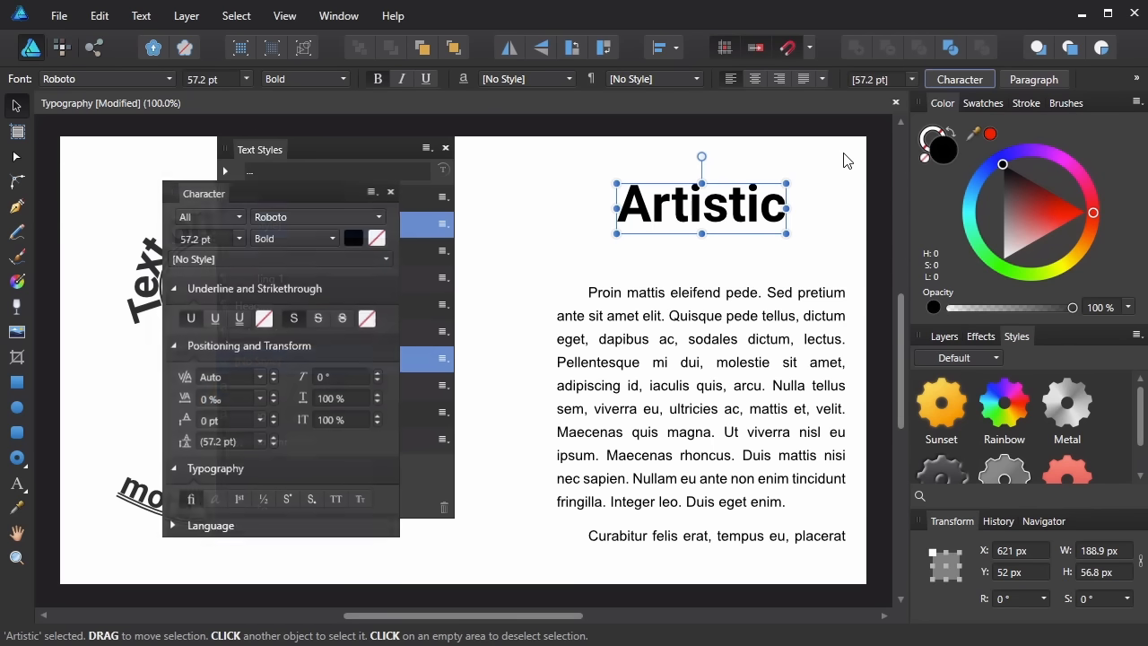
pyautogui.moveTo(316, 197); pyautogui.dragTo(725, 307)
pyautogui.click(763, 349)
pyautogui.moveTo(753, 481); pyautogui.dragTo(747, 479)
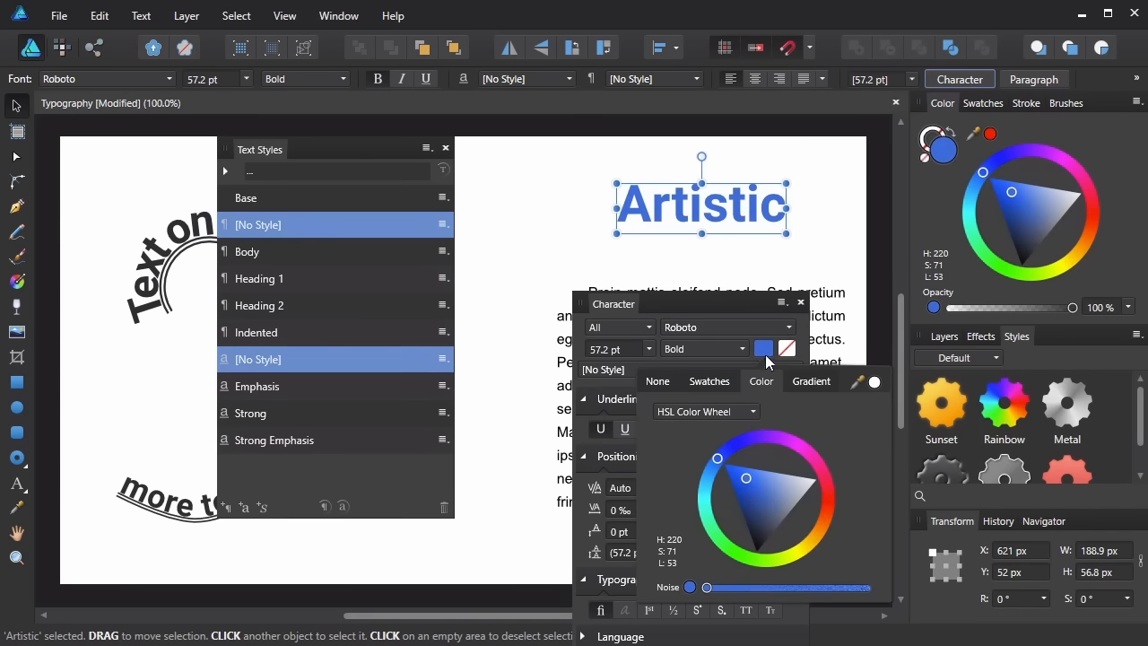
# Step: Set the Artistic heading to Black weight at 72 pt and reposition it above the filler text at about X 595 px, Y 51 px
pyautogui.click(709, 348)
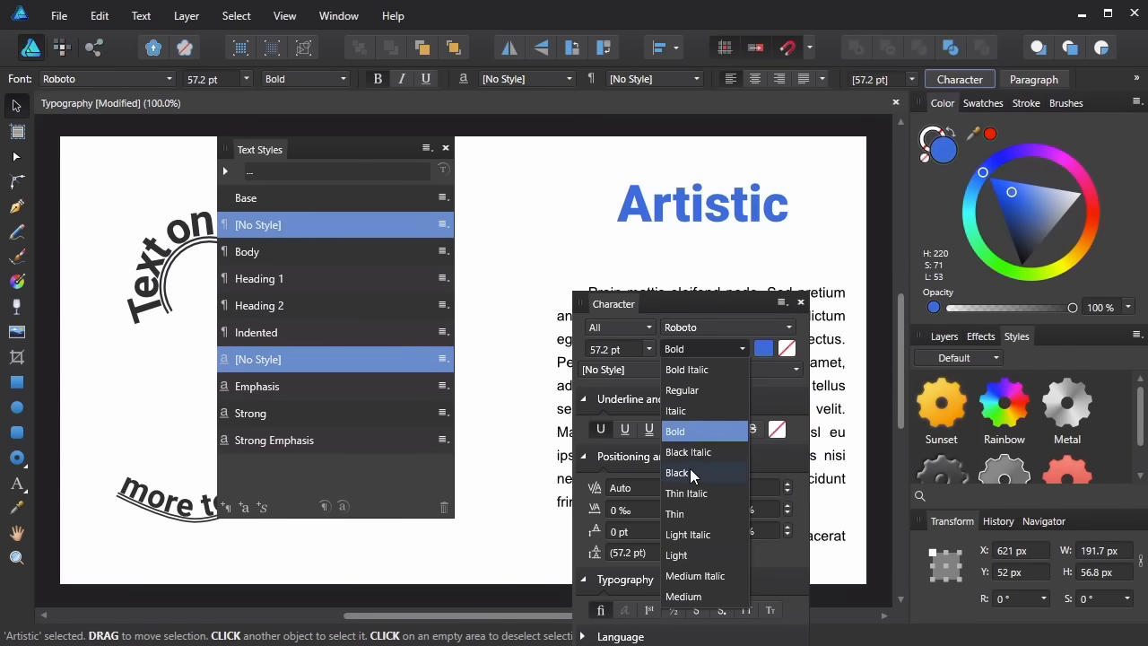
pyautogui.click(687, 471)
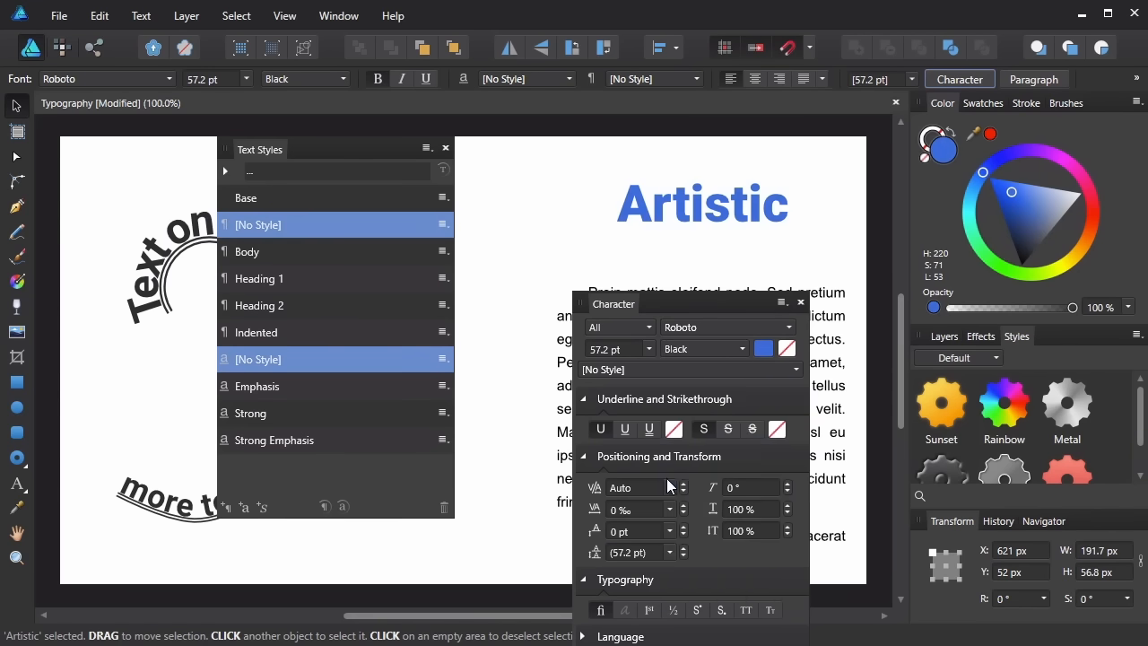
pyautogui.click(648, 348)
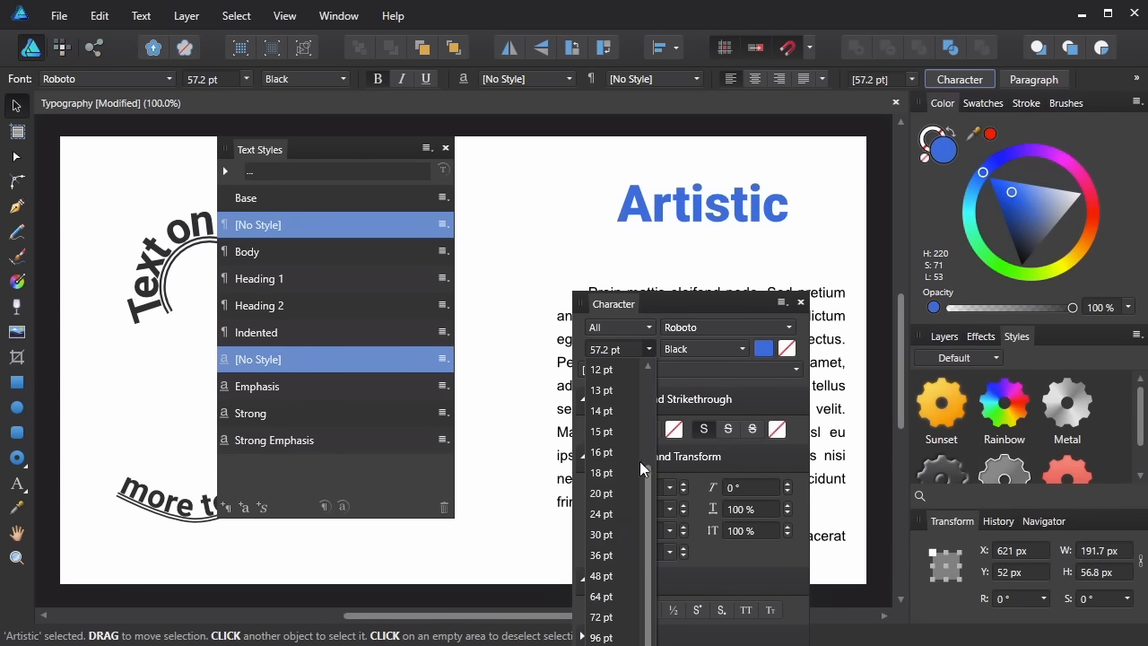
pyautogui.click(604, 618)
pyautogui.click(800, 305)
pyautogui.moveTo(743, 224); pyautogui.dragTo(720, 233)
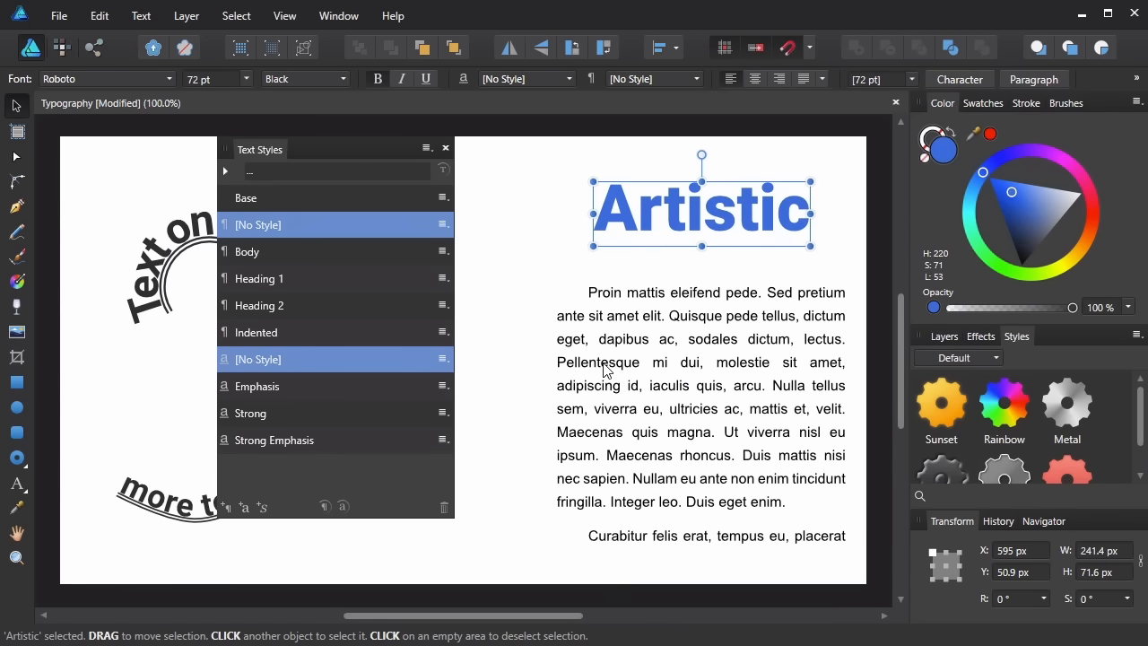
# Step: Start a new character style from the Artistic heading's formatting and name it "BlueHeading"
pyautogui.click(242, 513)
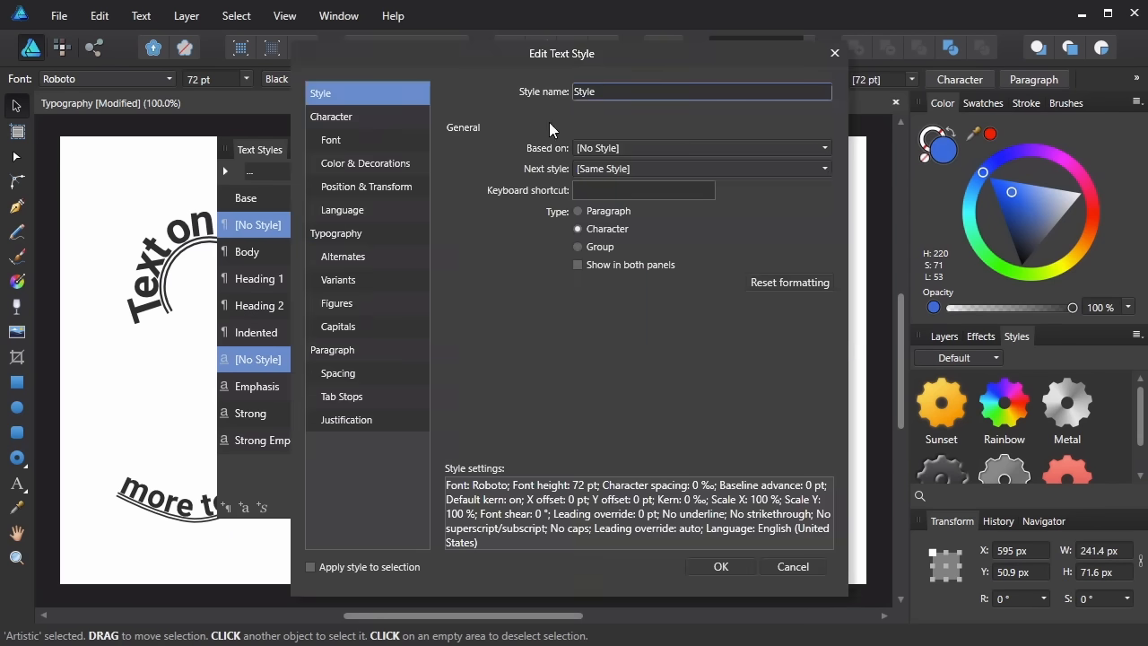
pyautogui.doubleClick(616, 87)
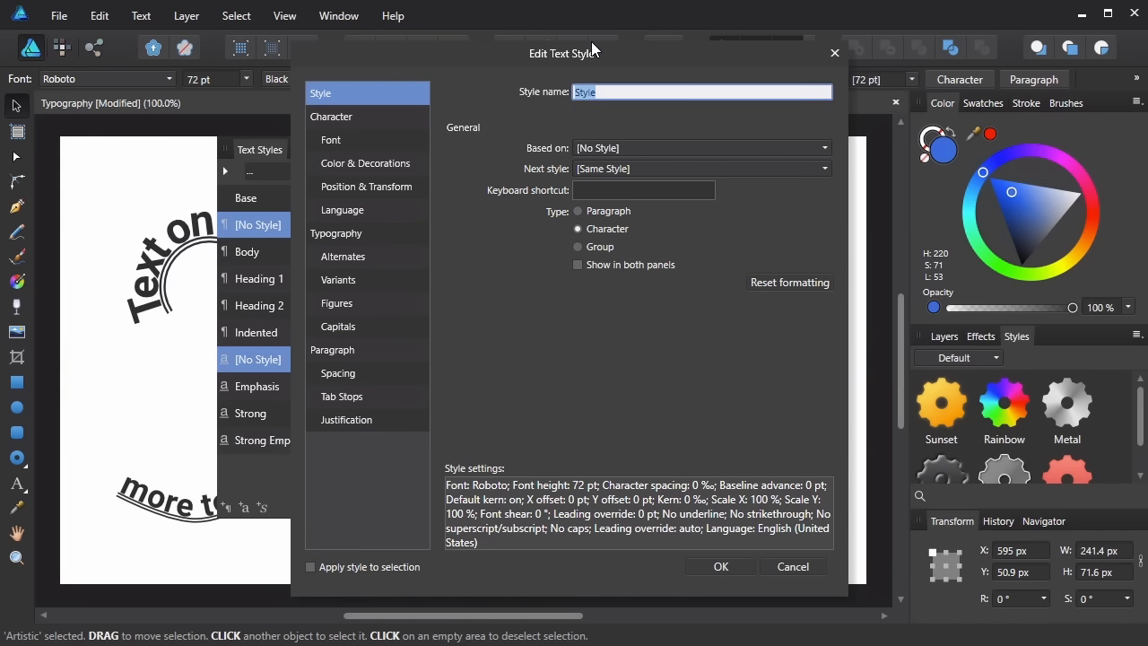
pyautogui.write('BlueHeading')
# Step: Check the new style's character settings, set its font traits to Black and save the style
pyautogui.click(359, 118)
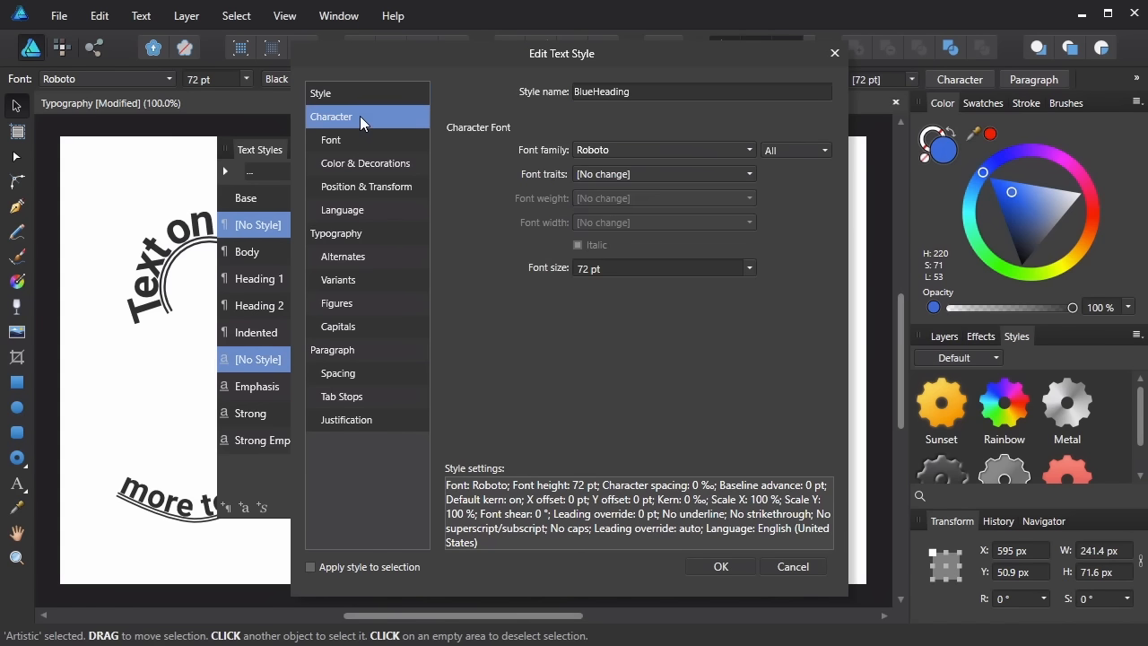
pyautogui.click(359, 145)
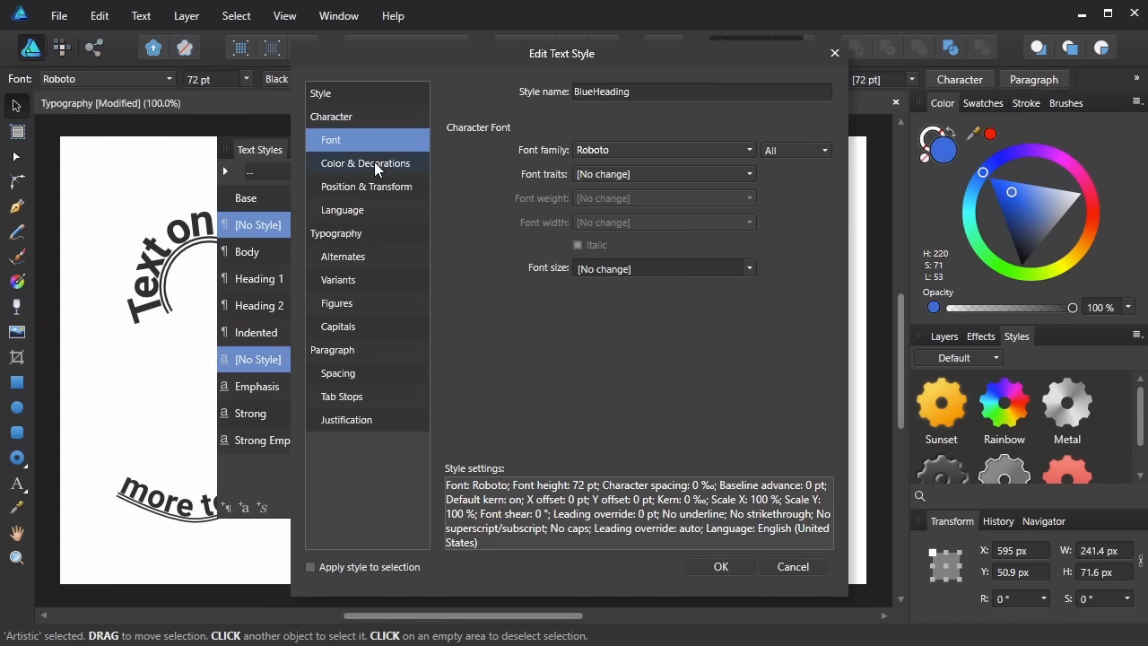
pyautogui.click(375, 164)
pyautogui.click(368, 188)
pyautogui.click(369, 211)
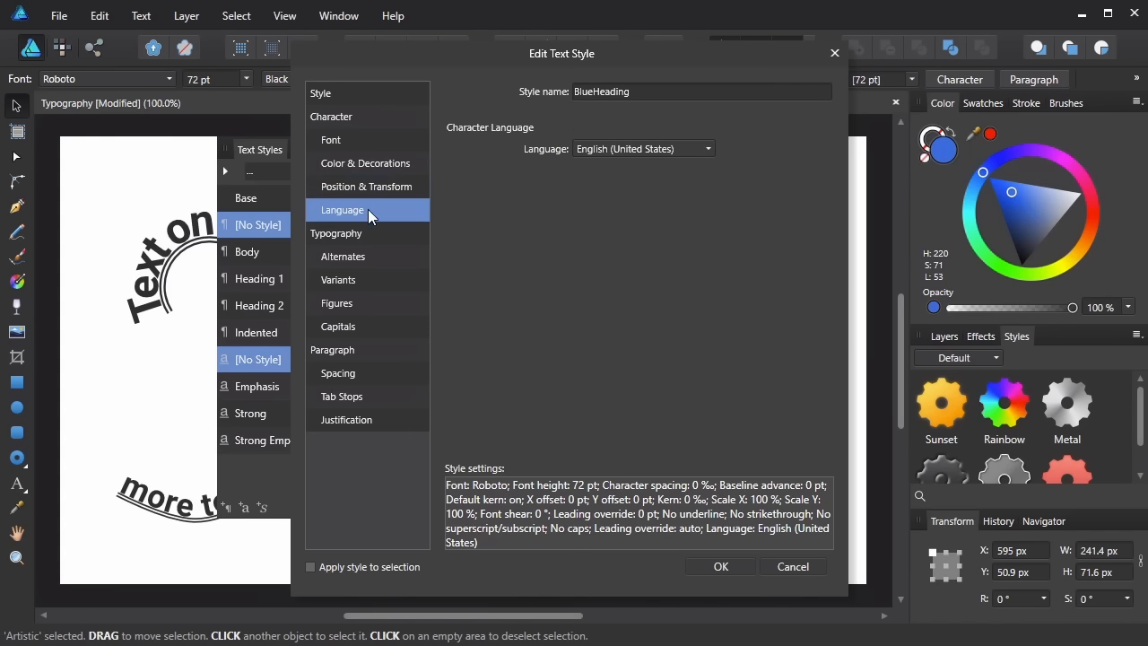
pyautogui.click(386, 165)
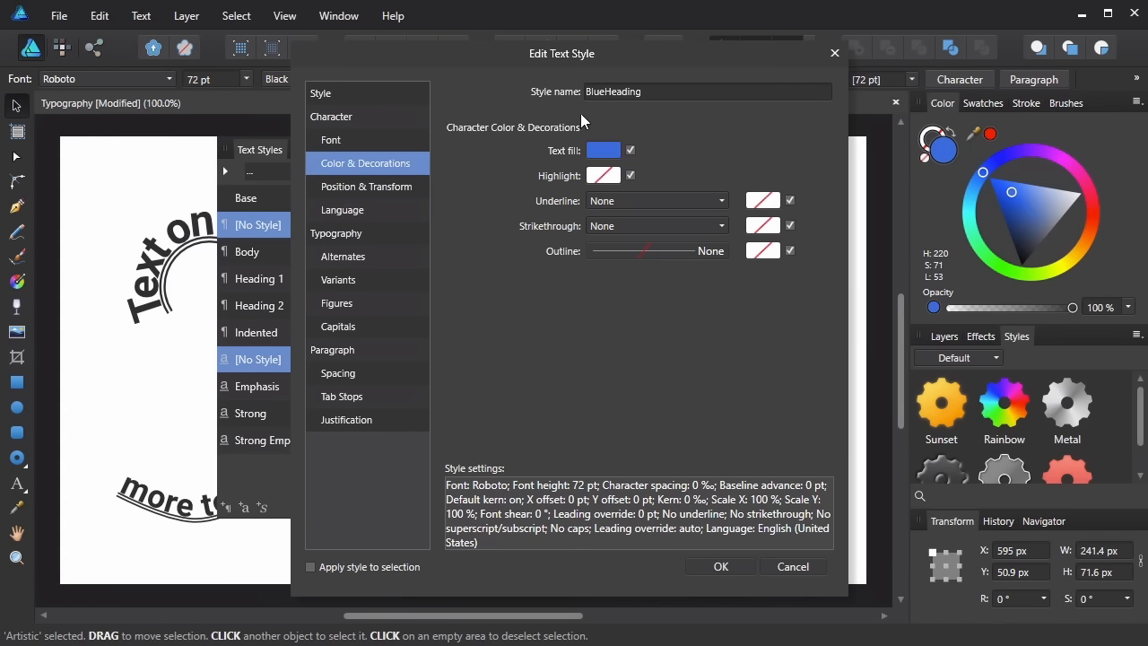
pyautogui.click(363, 143)
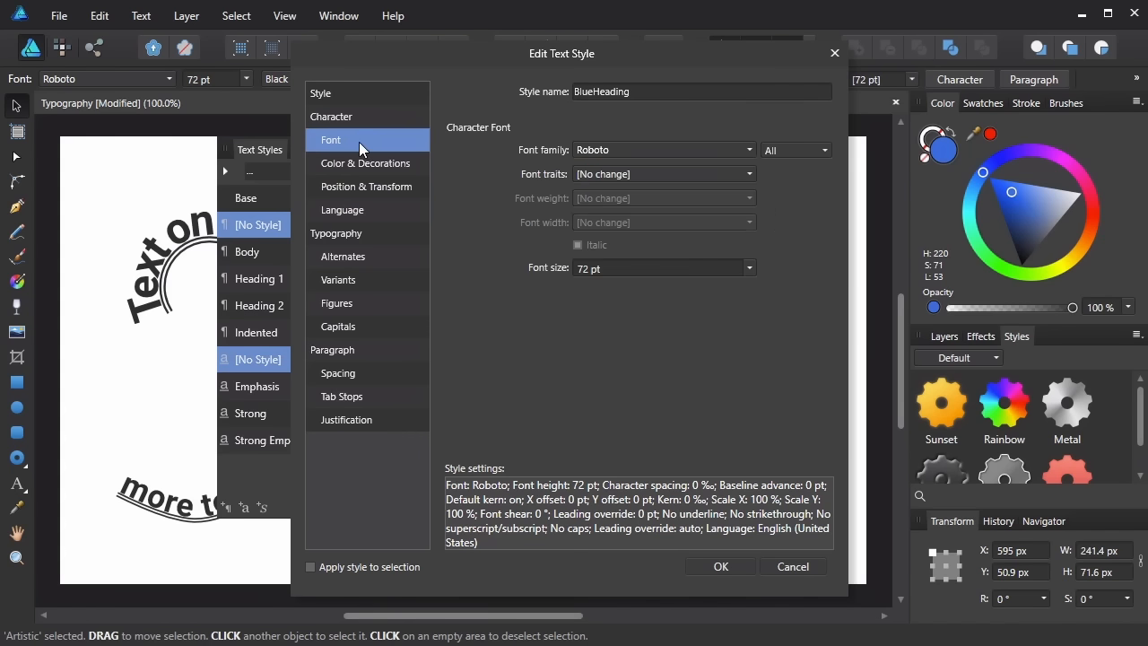
pyautogui.click(700, 170)
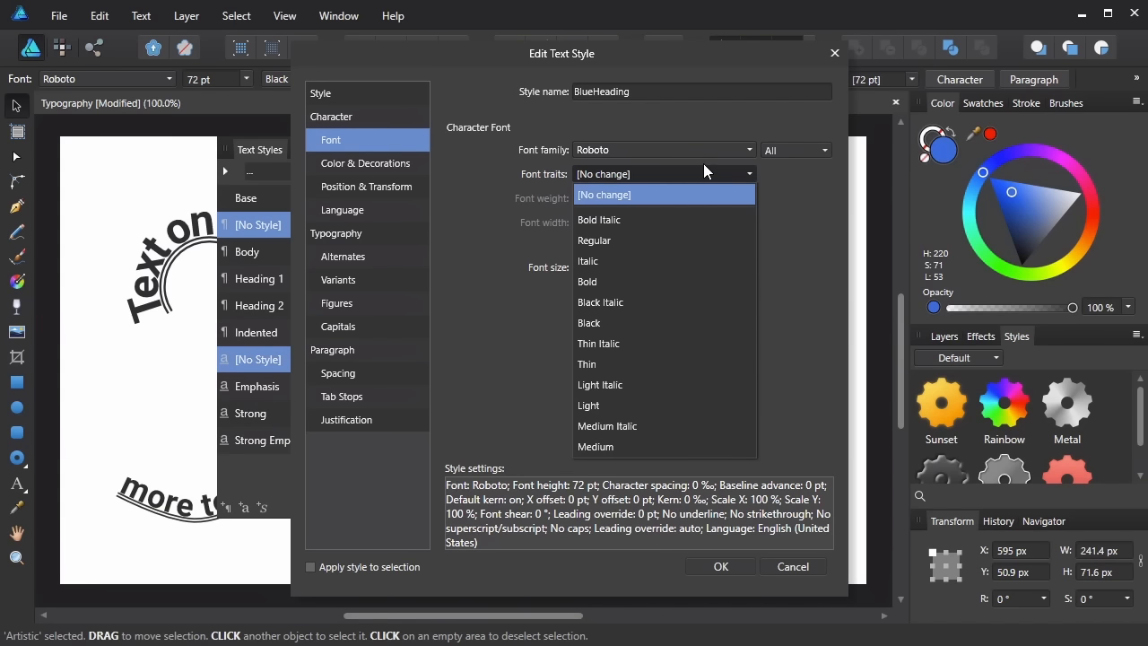
pyautogui.click(598, 322)
pyautogui.click(720, 567)
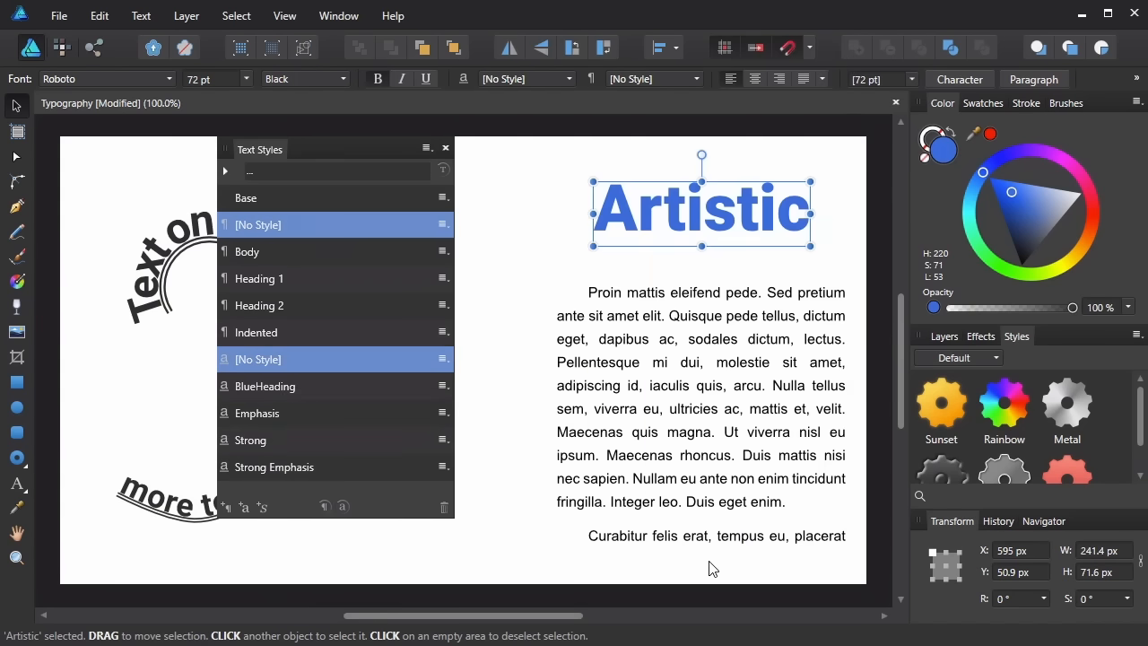
# Step: Apply BlueHeading to the Artistic heading, compare it with Emphasis, Strong and Strong Emphasis, and reapply BlueHeading
pyautogui.click(295, 386)
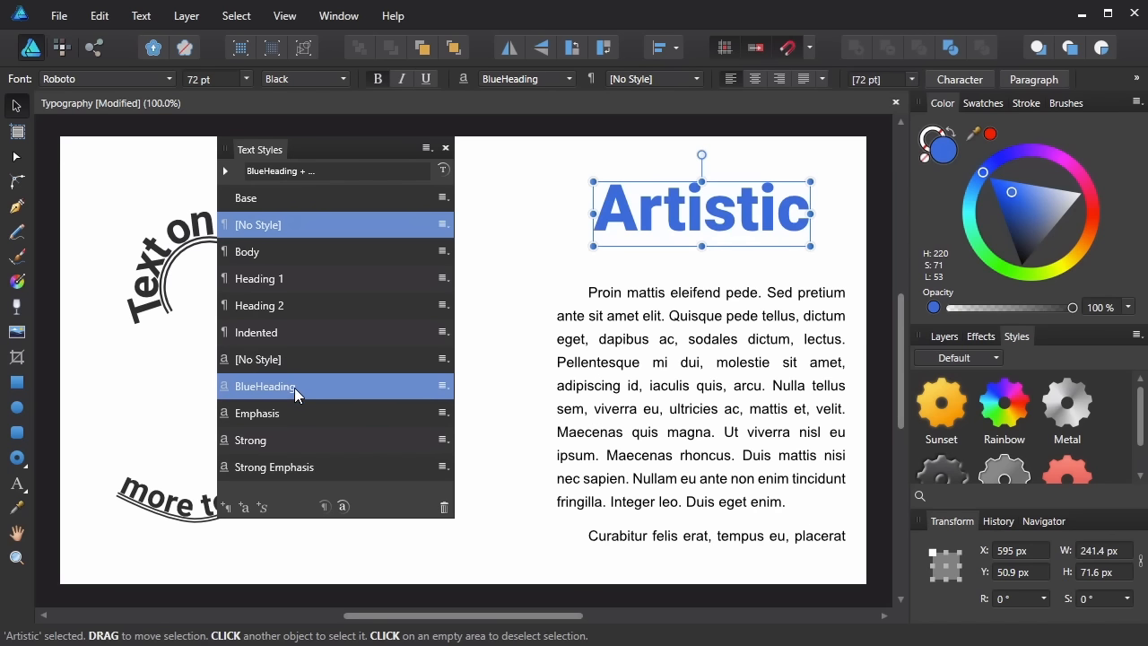
pyautogui.click(286, 412)
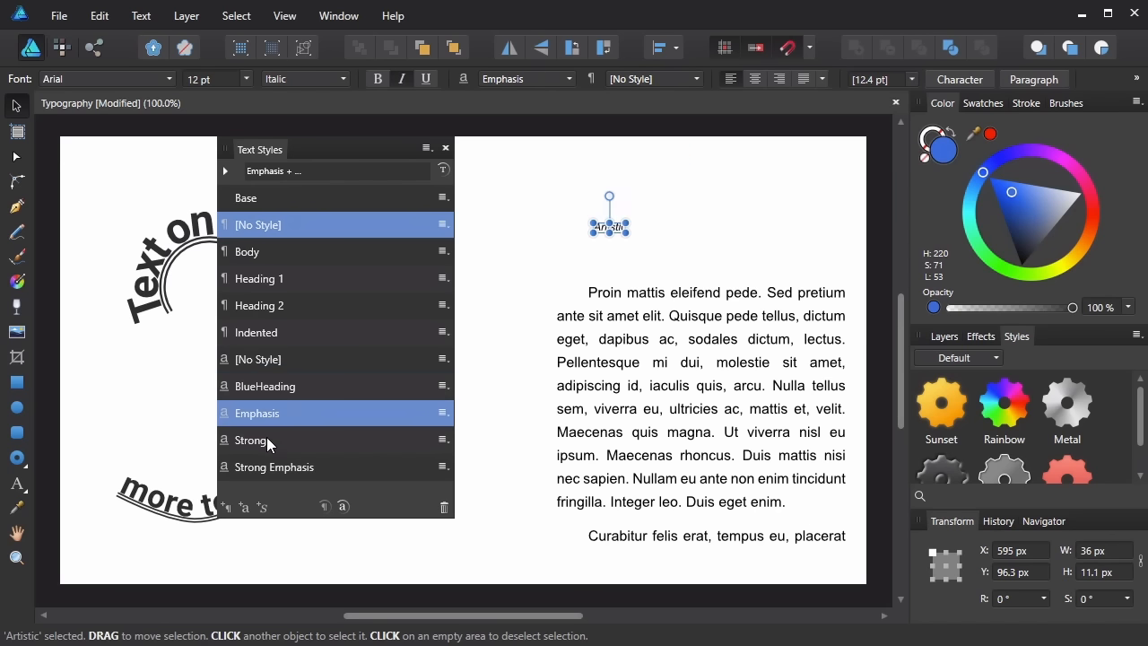
pyautogui.click(267, 439)
pyautogui.click(297, 467)
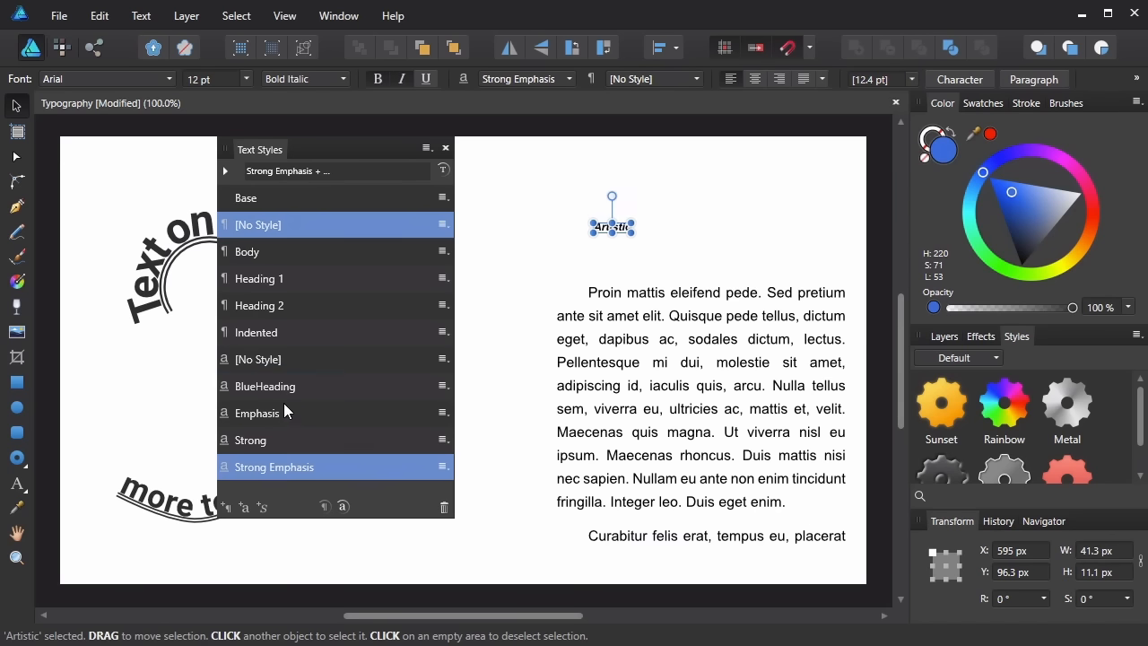
pyautogui.click(275, 412)
pyautogui.click(294, 439)
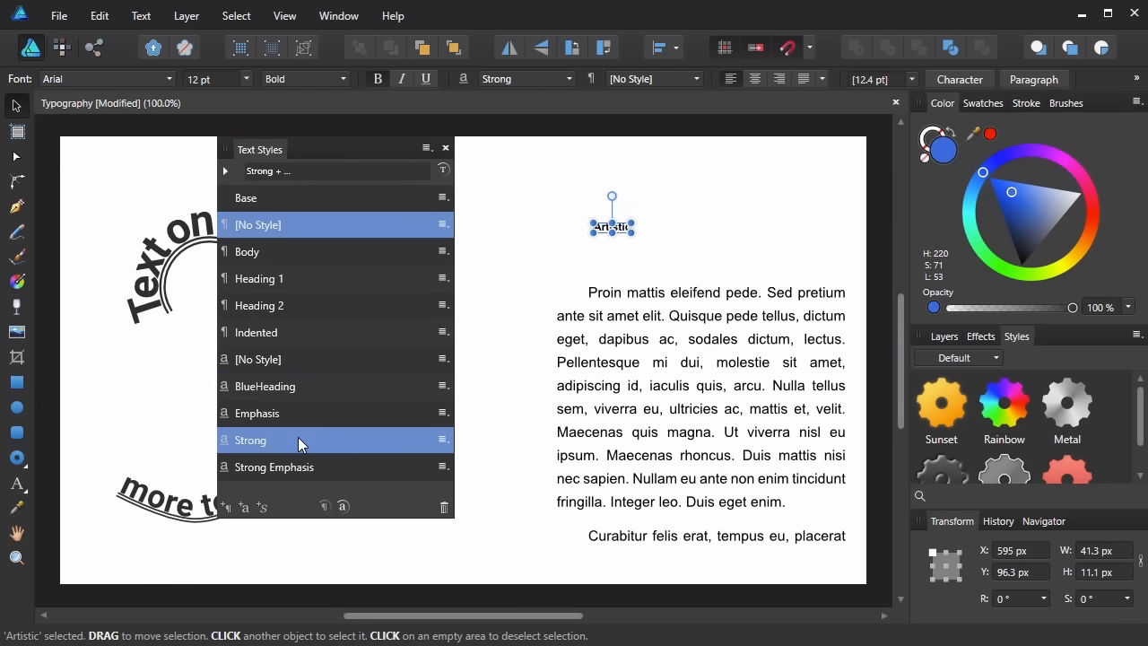
pyautogui.click(278, 386)
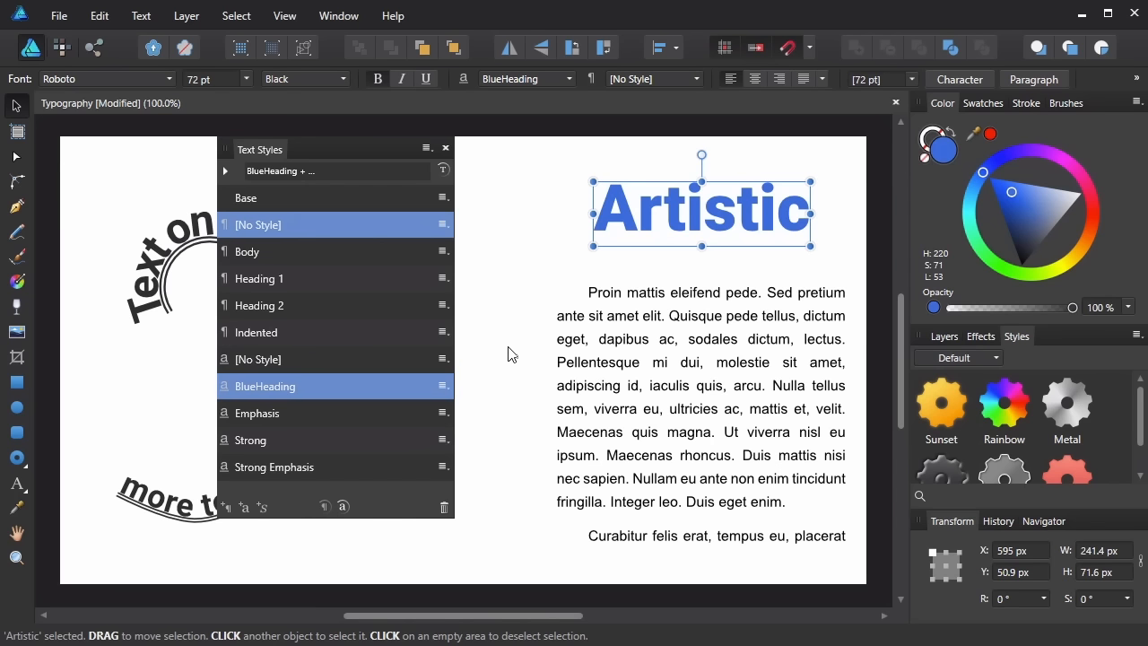
# Step: Delete the BlueHeading character style from the text styles list
pyautogui.rightClick(357, 380)
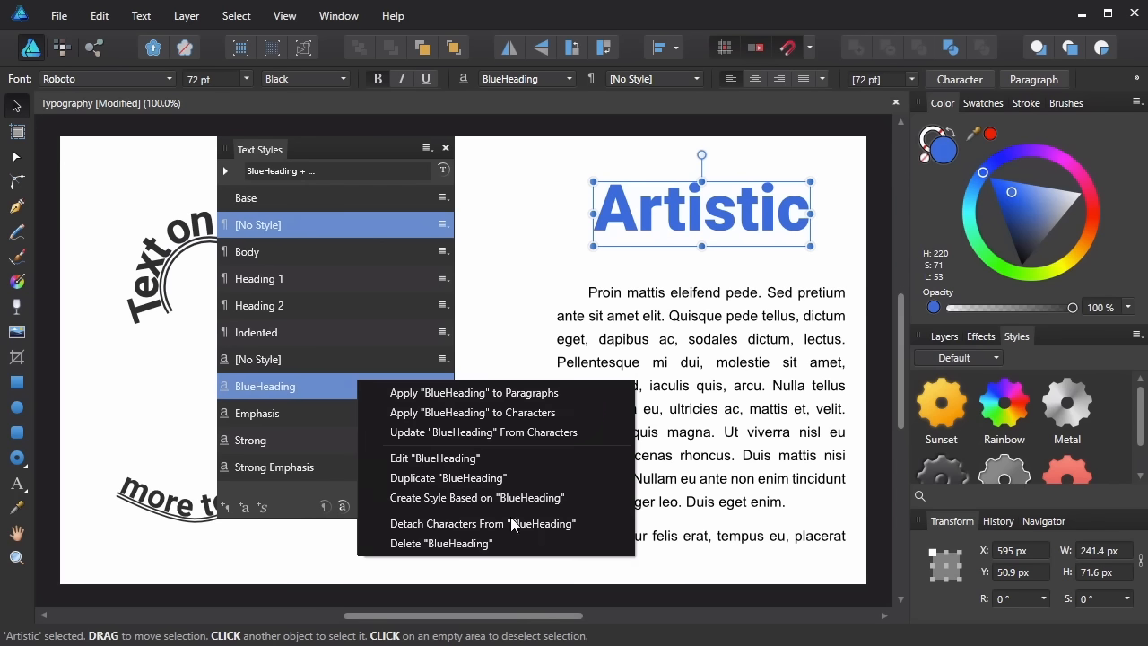
pyautogui.click(408, 544)
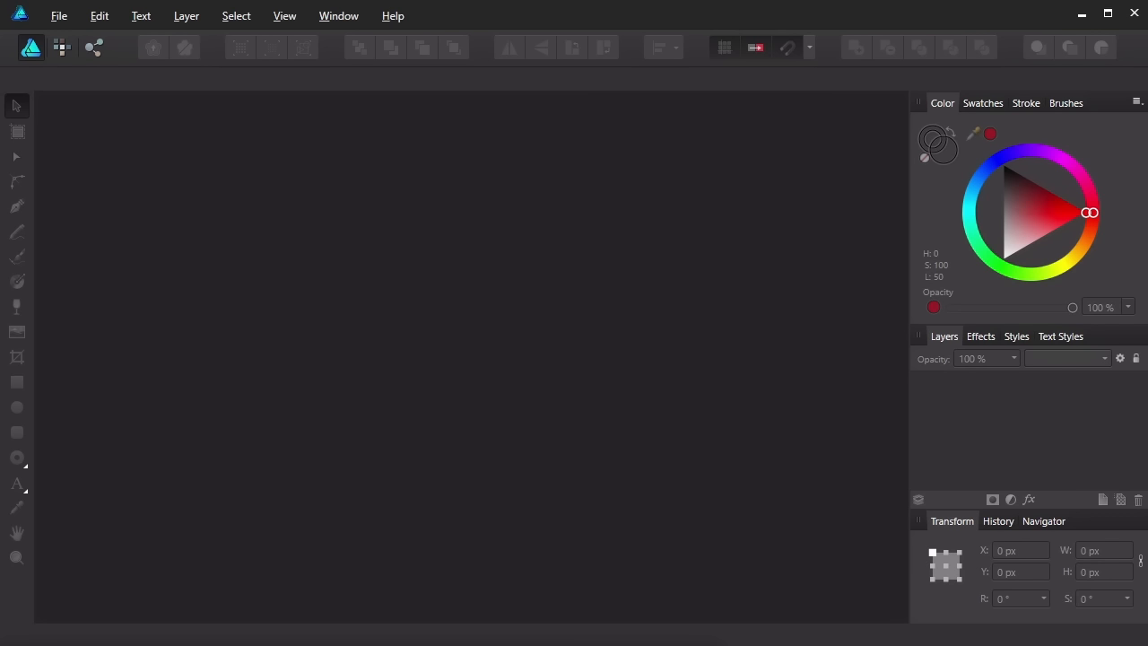
# Step: Create a new Devices document with the iPad Air (Retina) preset, 1024 × 768 pt at 144 DPI, with an artboard
pyautogui.click(58, 18)
pyautogui.click(96, 65)
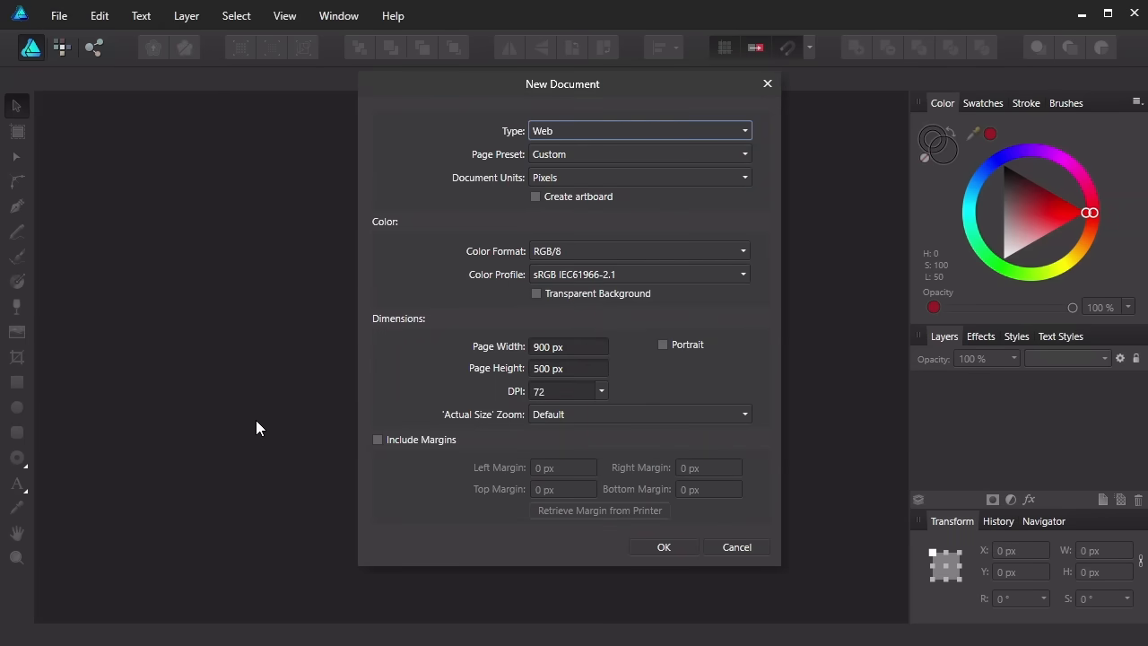
pyautogui.click(624, 130)
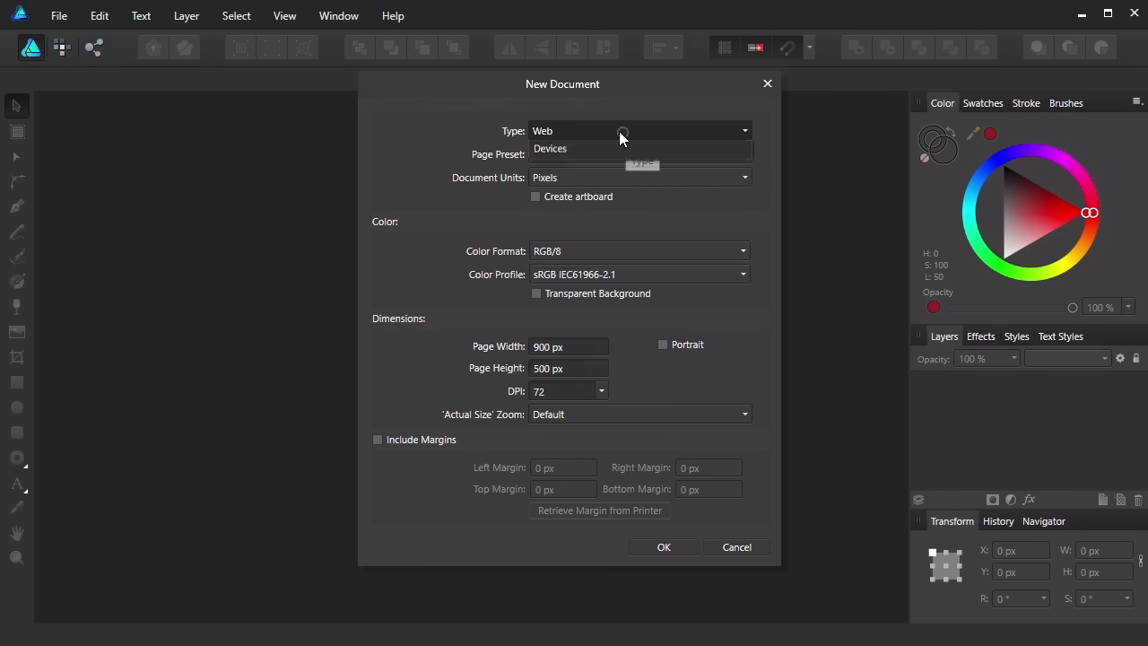
pyautogui.click(560, 228)
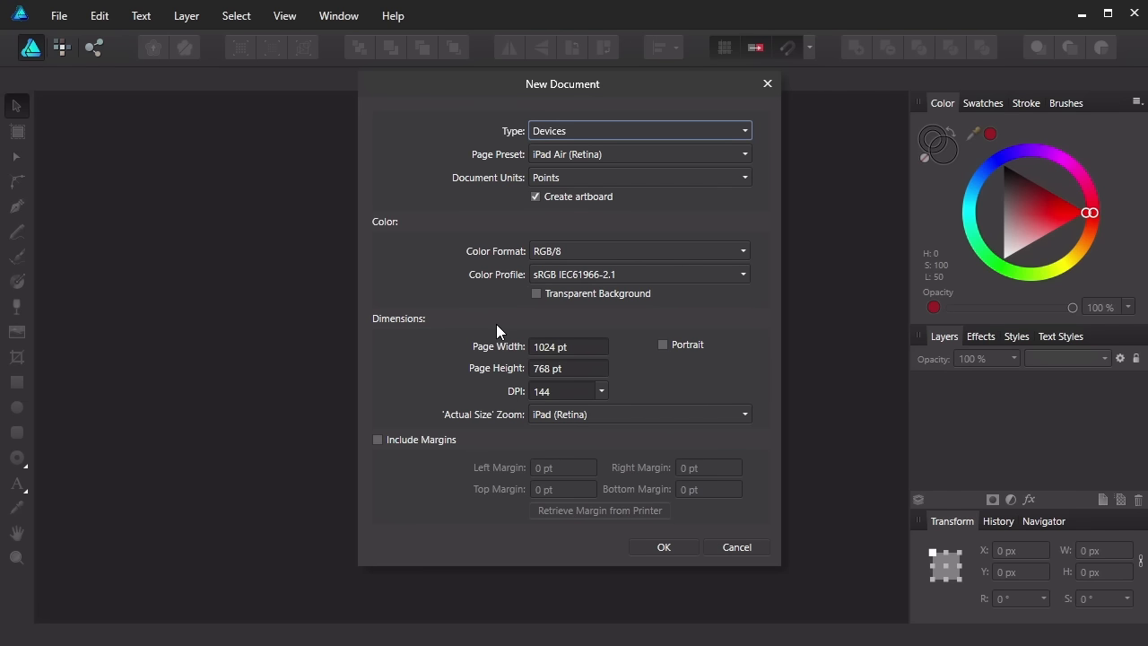
pyautogui.click(662, 547)
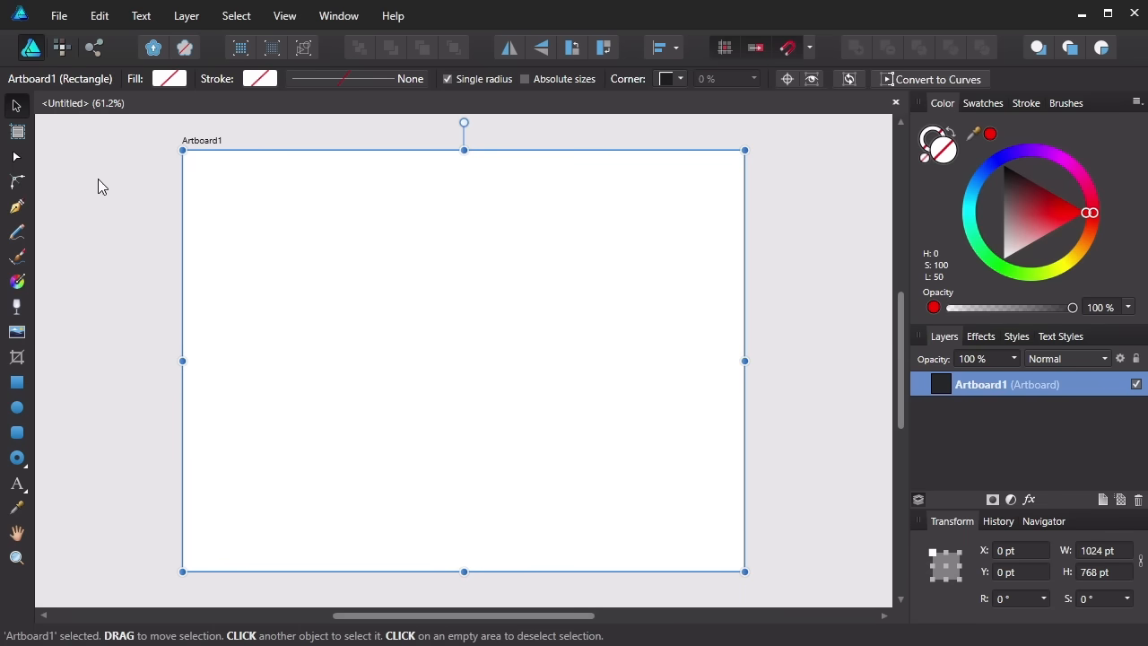
# Step: Insert an additional artboard in the iPhone 6 size beside the existing iPad artboard
pyautogui.click(16, 132)
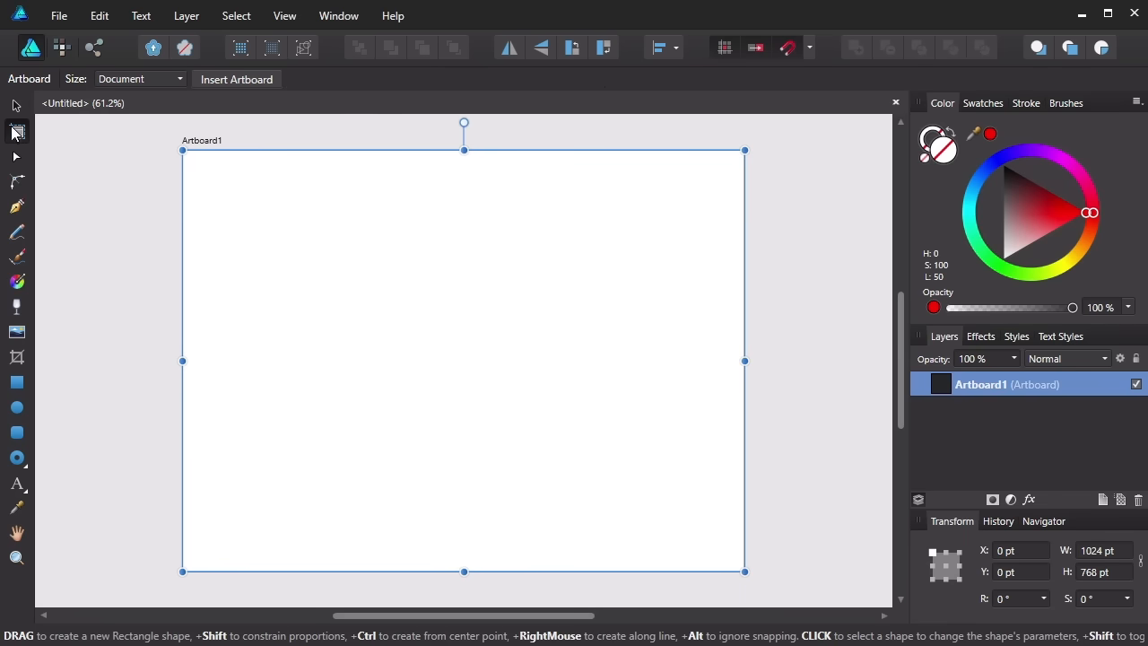
pyautogui.click(161, 78)
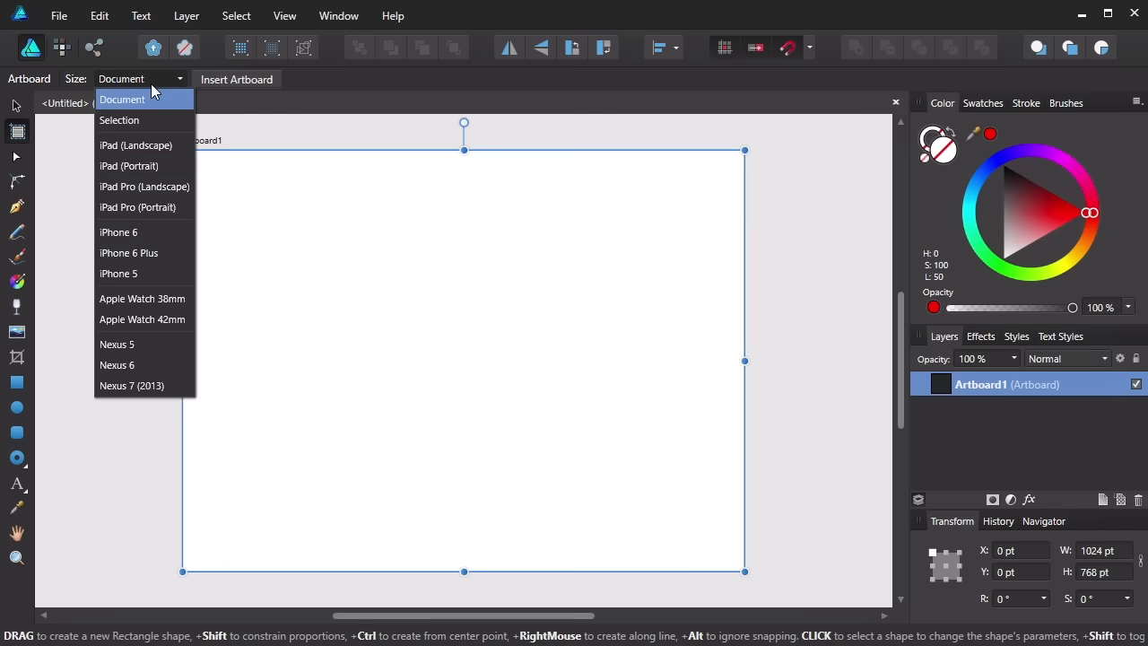
pyautogui.click(126, 235)
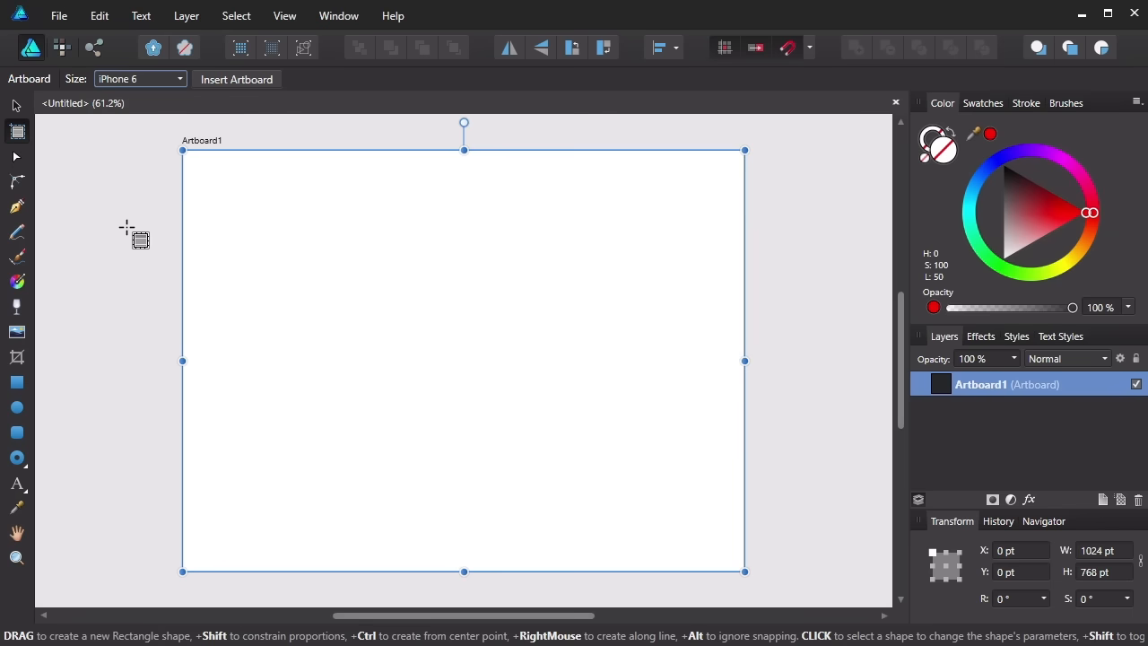
pyautogui.click(230, 78)
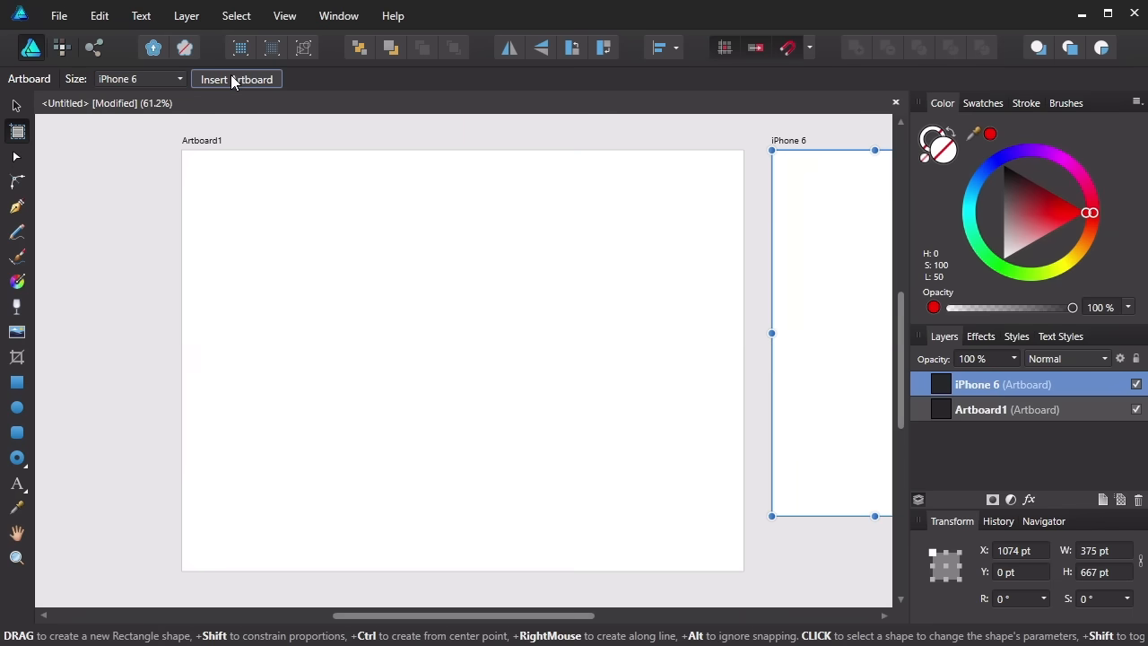
pyautogui.moveTo(684, 367); pyautogui.dragTo(488, 456)
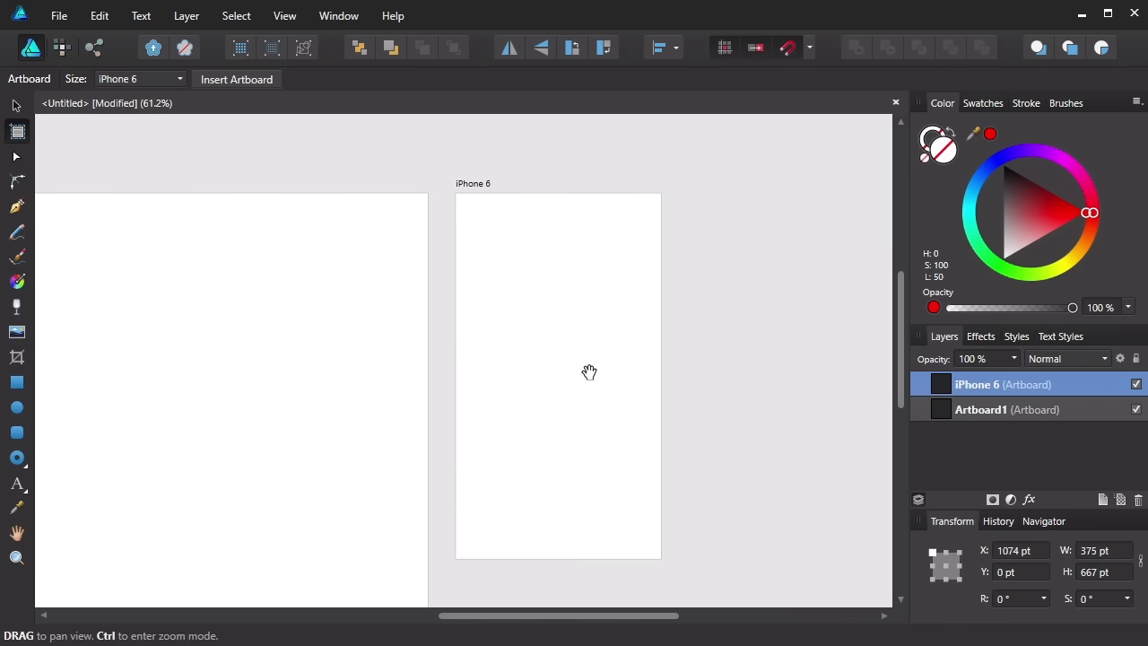
# Step: Rename the original 1024 × 768 pt artboard as iPad Air
pyautogui.moveTo(266, 416); pyautogui.dragTo(457, 387)
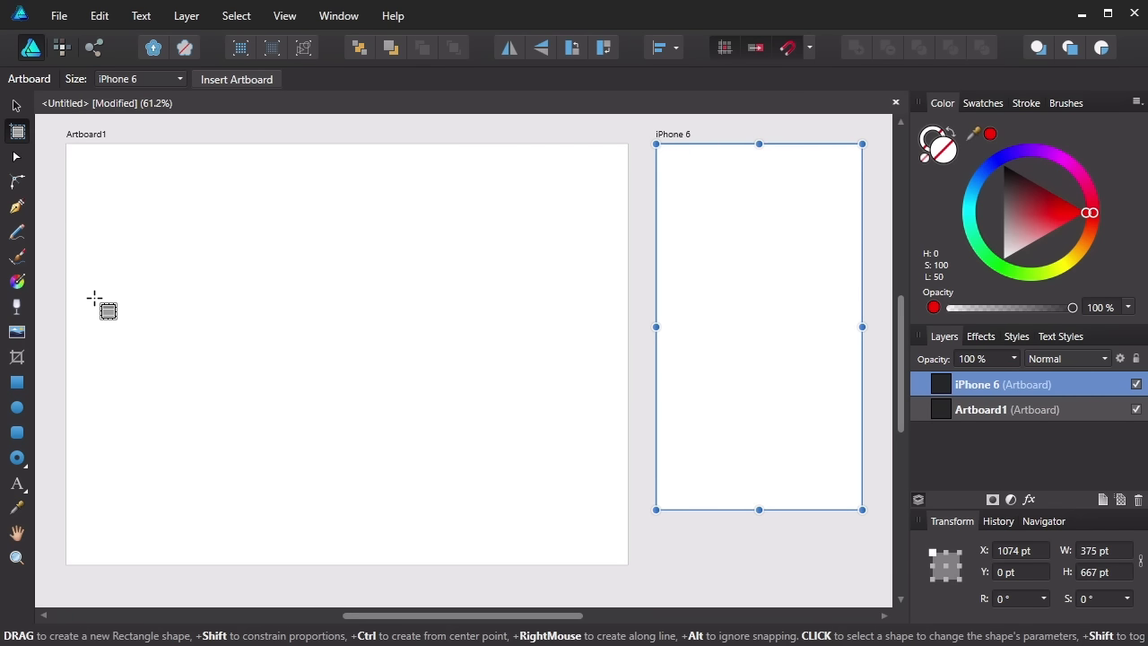
pyautogui.click(989, 414)
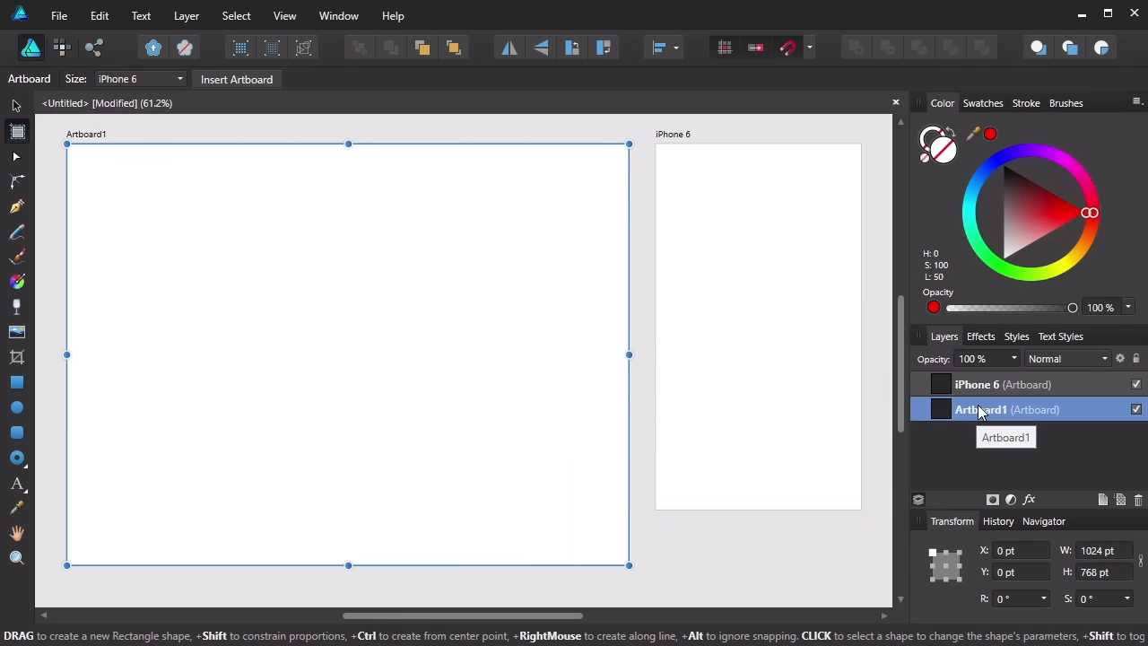
pyautogui.doubleClick(977, 405)
pyautogui.click(1011, 411)
pyautogui.moveTo(1020, 410); pyautogui.dragTo(904, 405)
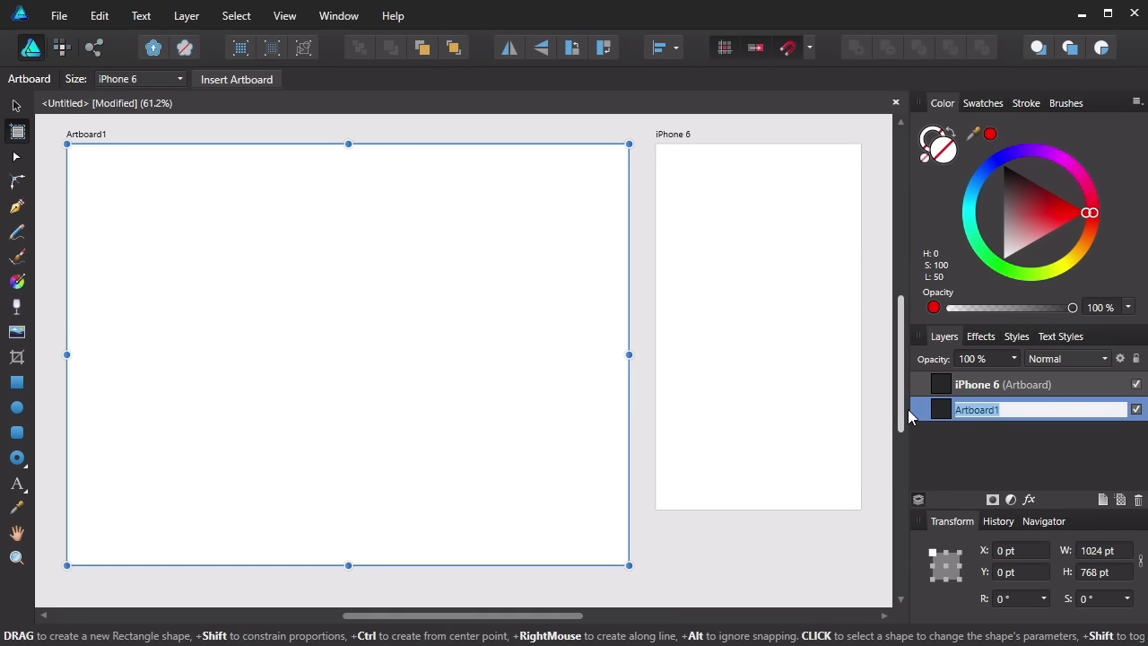
pyautogui.write('iPad Air')
pyautogui.press('Return')
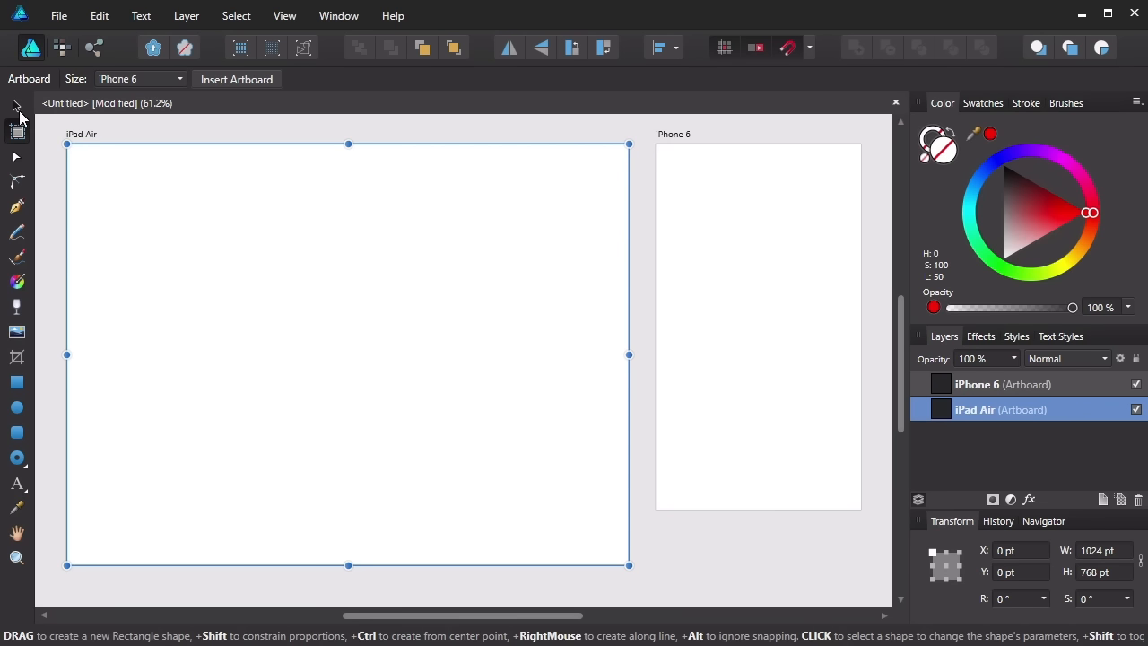
# Step: Draw a freehand artboard about 971 × 597 pt below the iPad Air artboard, aligned with its left edge
pyautogui.press('space')
pyautogui.moveTo(223, 508); pyautogui.dragTo(274, 333)
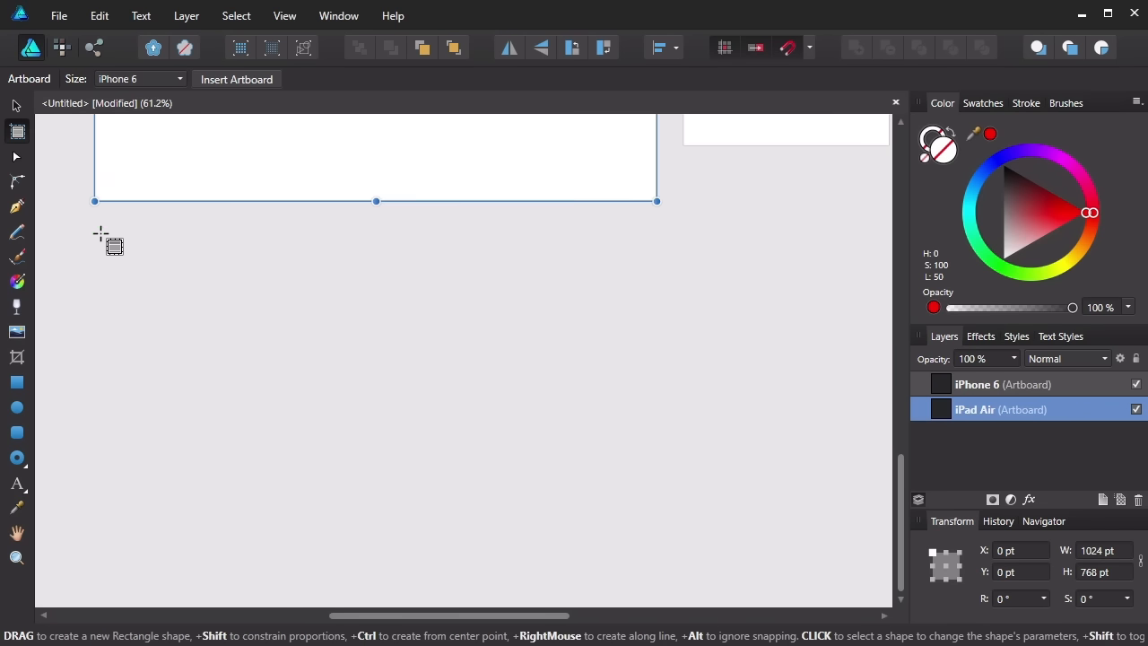
pyautogui.moveTo(95, 247); pyautogui.dragTo(627, 575)
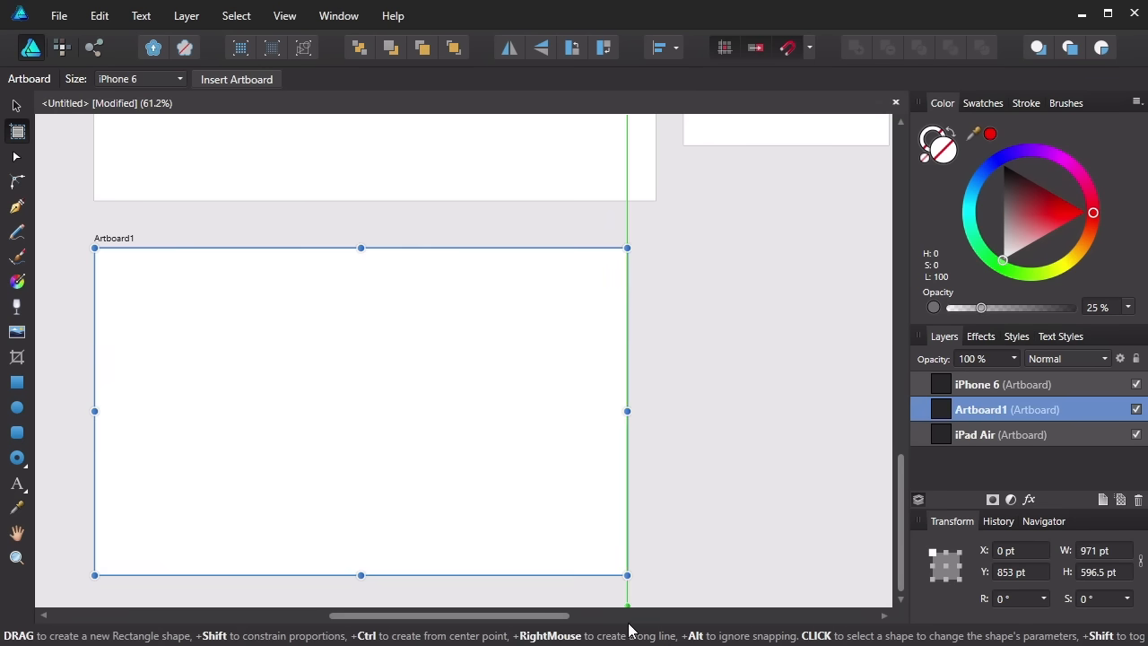
# Step: Set the new artboard's height to 600 pt and its width to 980 pt
pyautogui.click(1120, 572)
pyautogui.moveTo(1120, 572); pyautogui.dragTo(1101, 597)
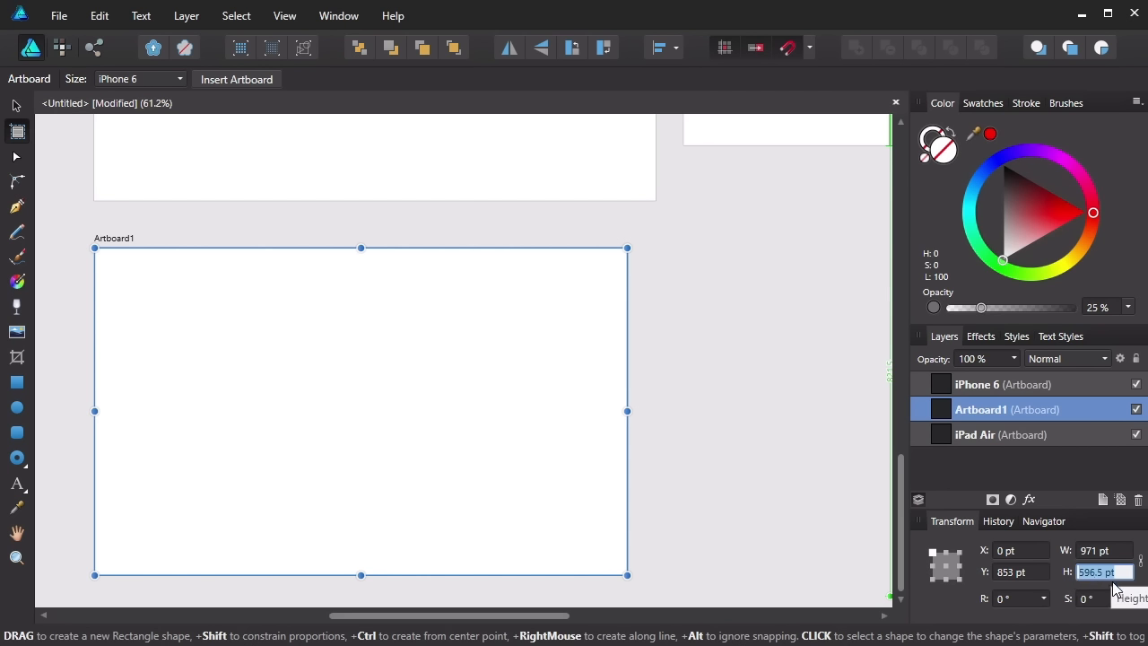
pyautogui.write('60')
pyautogui.click(1099, 551)
pyautogui.write('980')
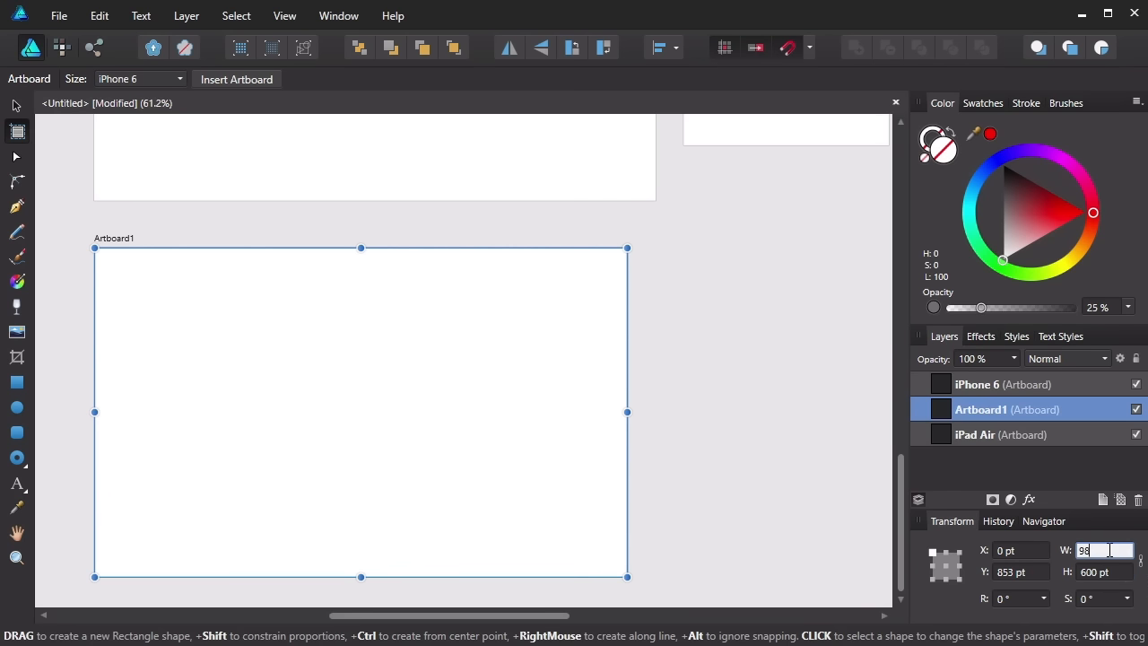
pyautogui.press('Return')
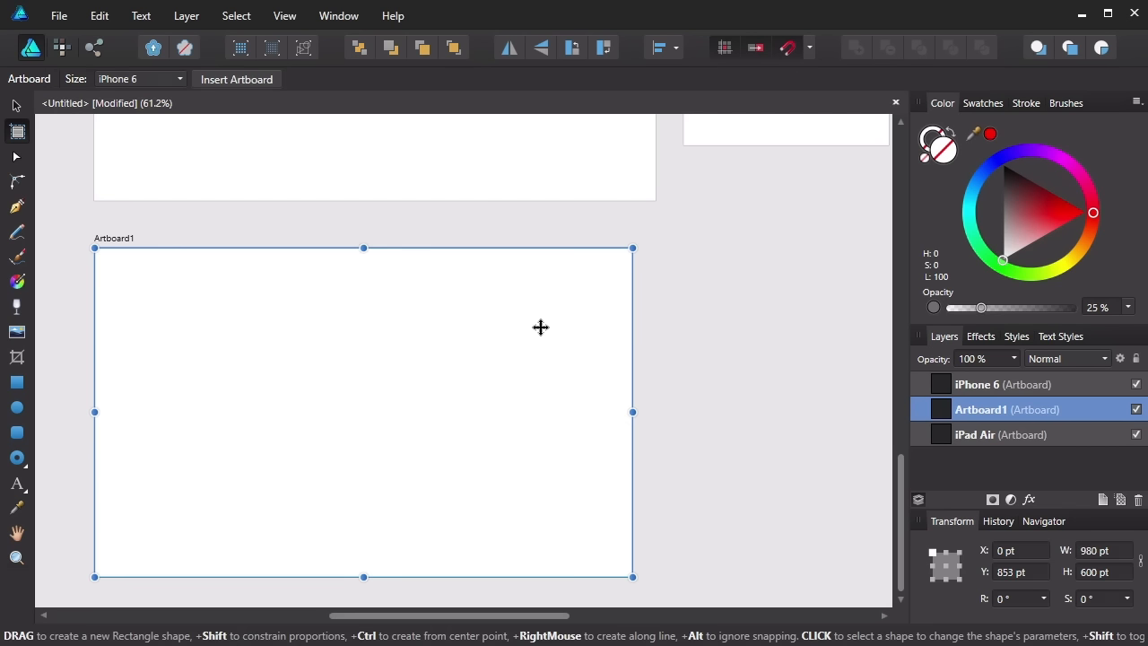
# Step: Draw another freehand artboard about 427 × 646 pt below the iPhone 6 artboard
pyautogui.press('z')
pyautogui.moveTo(455, 324)
pyautogui.mouseDown()
pyautogui.moveTo(548, 279)
pyautogui.moveTo(437, 329)
pyautogui.mouseUp()
pyautogui.moveTo(599, 272); pyautogui.dragTo(527, 302)
pyautogui.moveTo(638, 309); pyautogui.dragTo(605, 566)
pyautogui.click(17, 132)
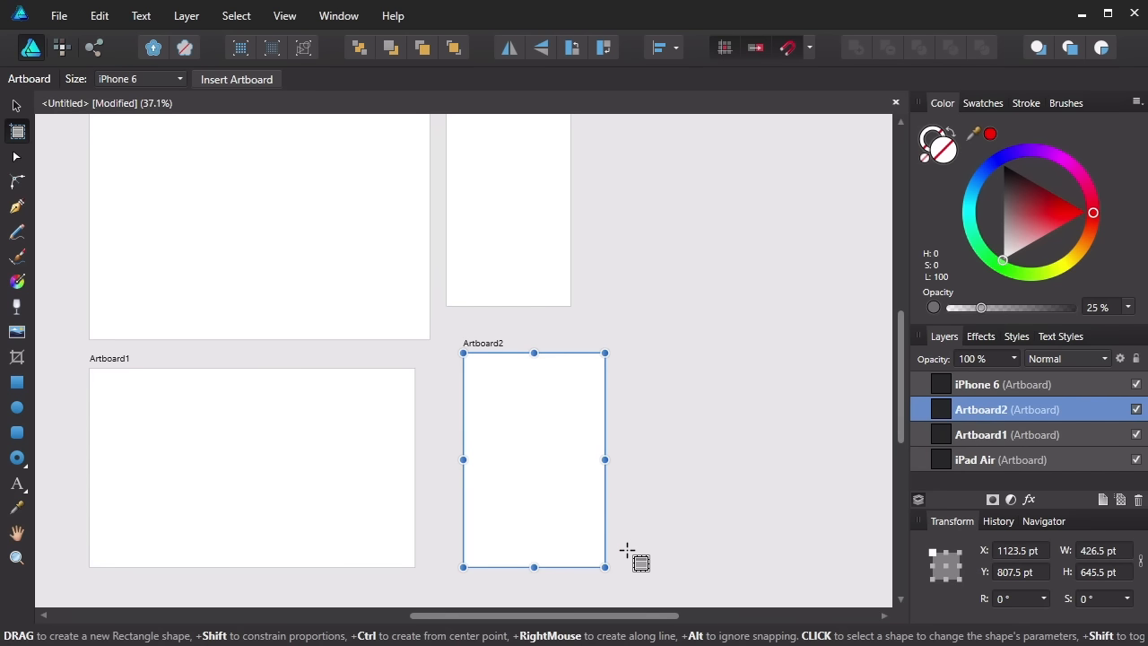
# Step: Resize Artboard2 by its handles, first with the Artboard Tool, then with the Move Tool, to about 527 × 616 pt
pyautogui.moveTo(600, 563); pyautogui.dragTo(619, 549)
pyautogui.moveTo(615, 451)
pyautogui.mouseDown()
pyautogui.moveTo(799, 451)
pyautogui.moveTo(591, 468)
pyautogui.moveTo(687, 461)
pyautogui.moveTo(593, 462)
pyautogui.moveTo(611, 464)
pyautogui.mouseUp()
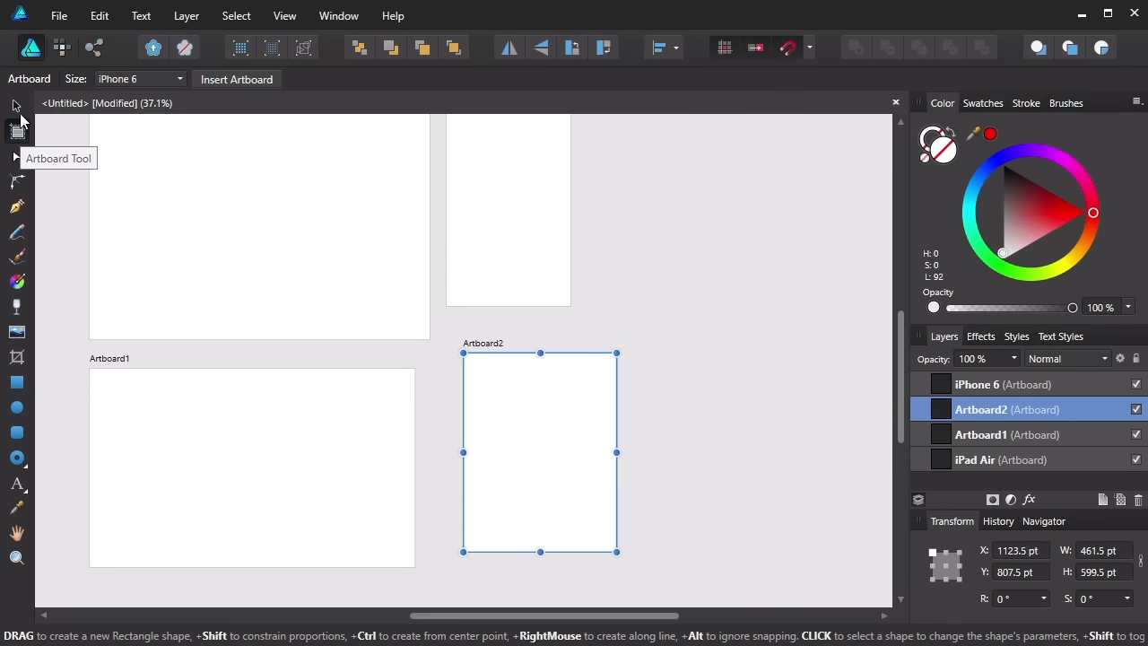
pyautogui.click(16, 107)
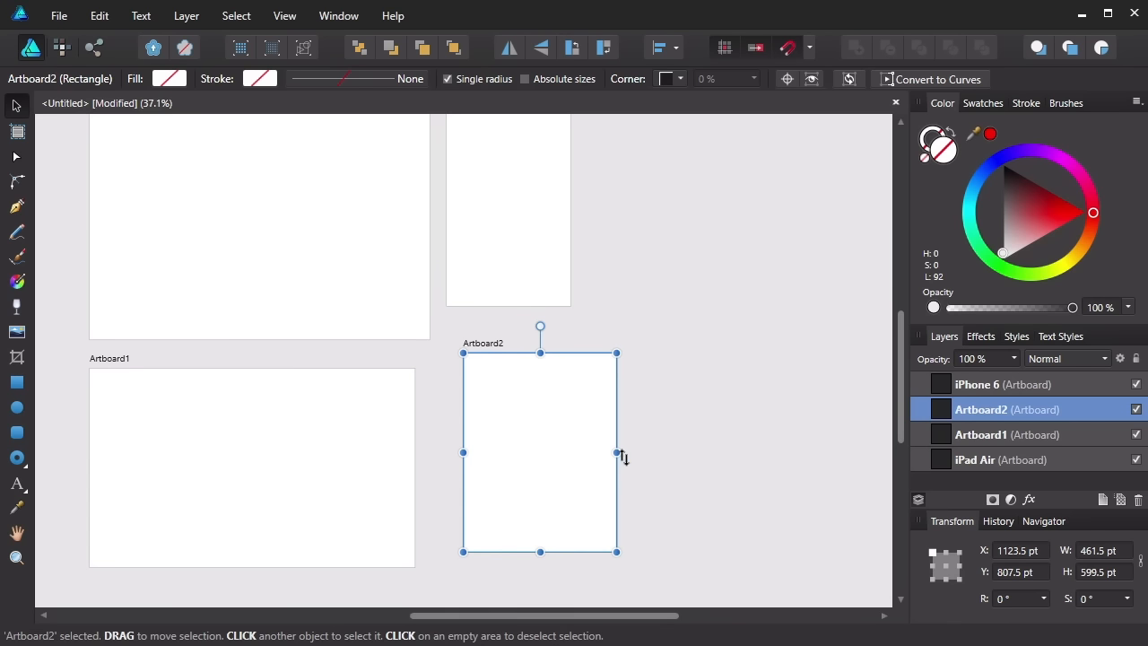
pyautogui.moveTo(616, 452); pyautogui.dragTo(639, 452)
pyautogui.moveTo(638, 554)
pyautogui.mouseDown()
pyautogui.moveTo(623, 543)
pyautogui.moveTo(639, 557)
pyautogui.mouseUp()
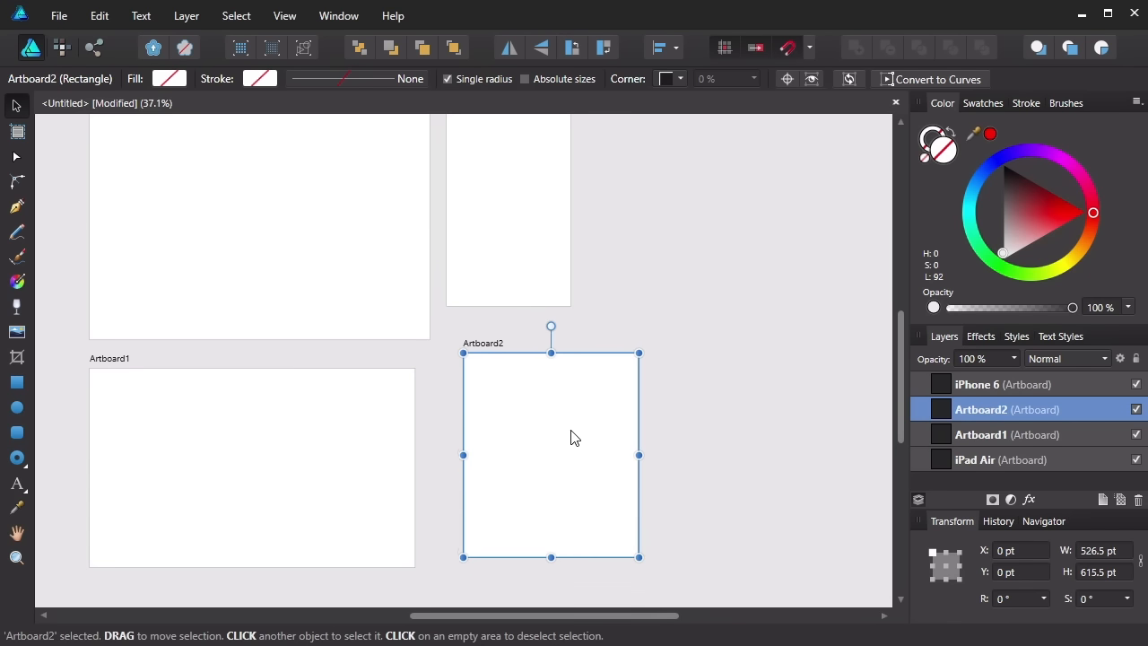
# Step: Move Artboard2 around the canvas and place it below the iPhone 6 artboard, aligned with its left edge
pyautogui.moveTo(541, 452); pyautogui.dragTo(681, 415)
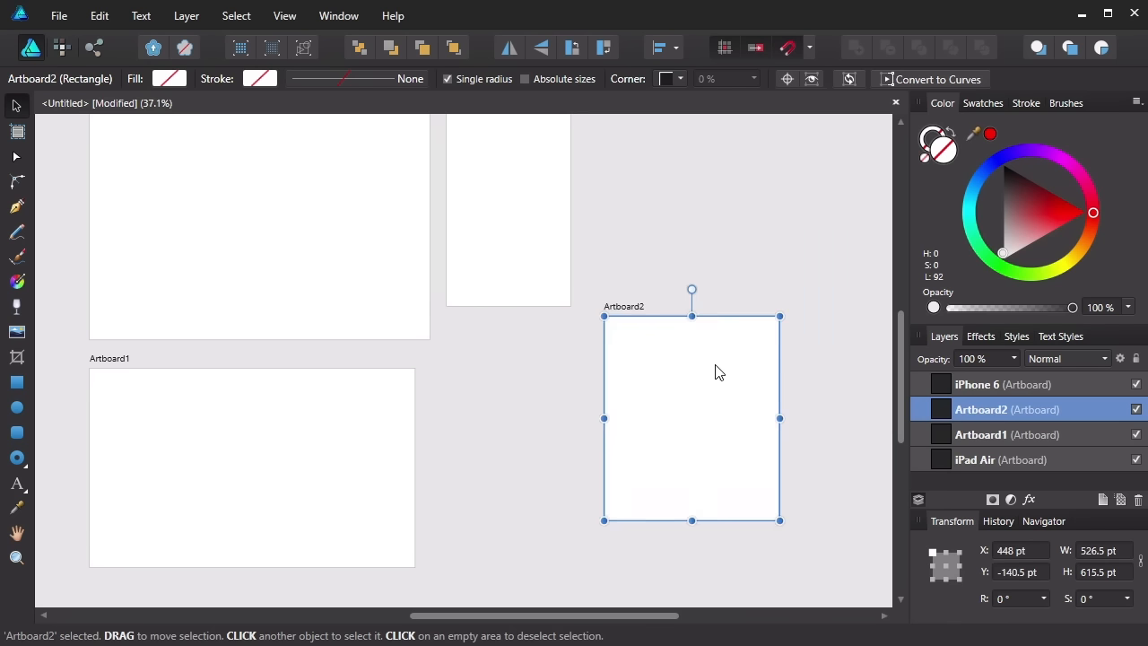
pyautogui.moveTo(716, 372); pyautogui.dragTo(724, 336)
pyautogui.moveTo(756, 259); pyautogui.dragTo(535, 465)
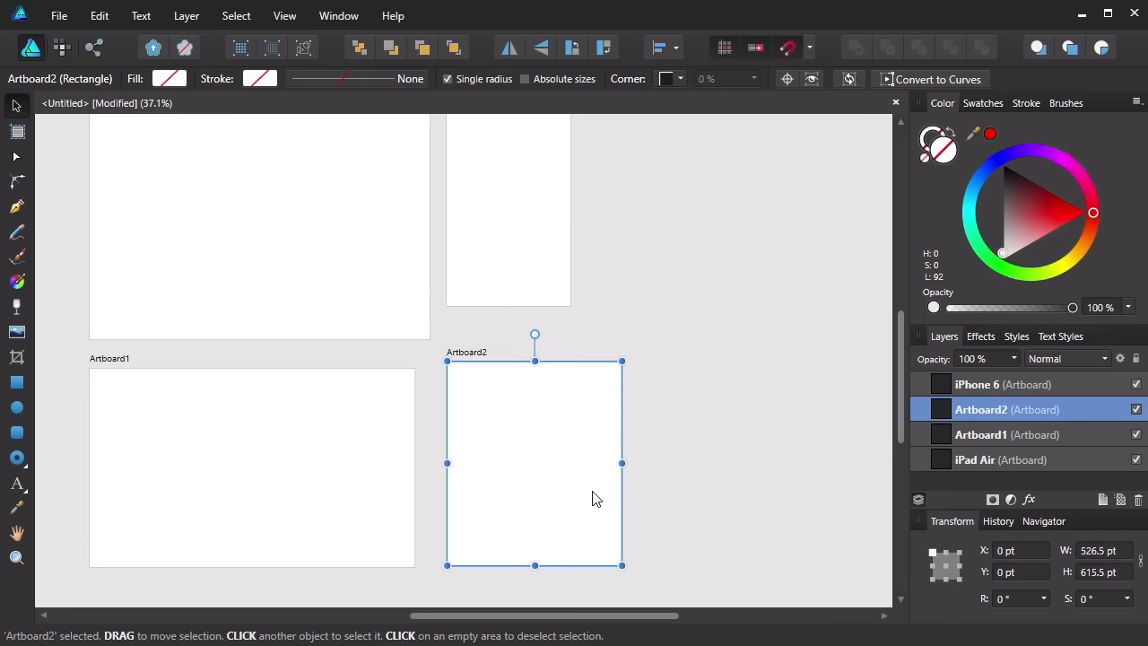
# Step: Select the empty artboards one after another by their interiors, ending with Artboard1
pyautogui.click(265, 466)
pyautogui.click(260, 258)
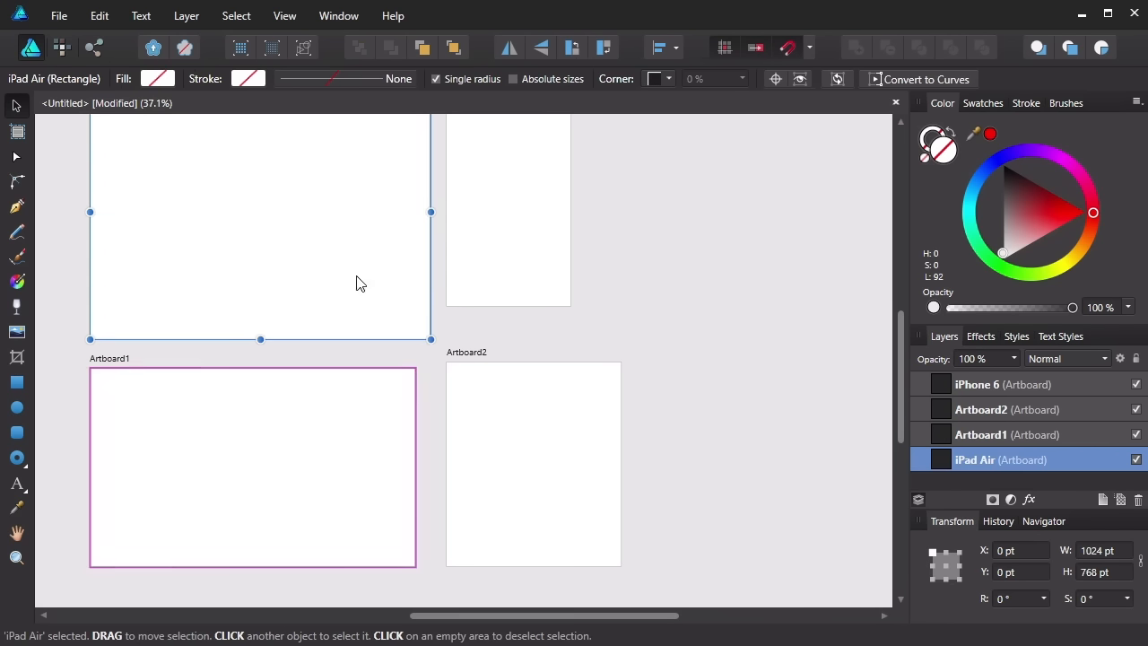
pyautogui.click(507, 259)
pyautogui.click(532, 464)
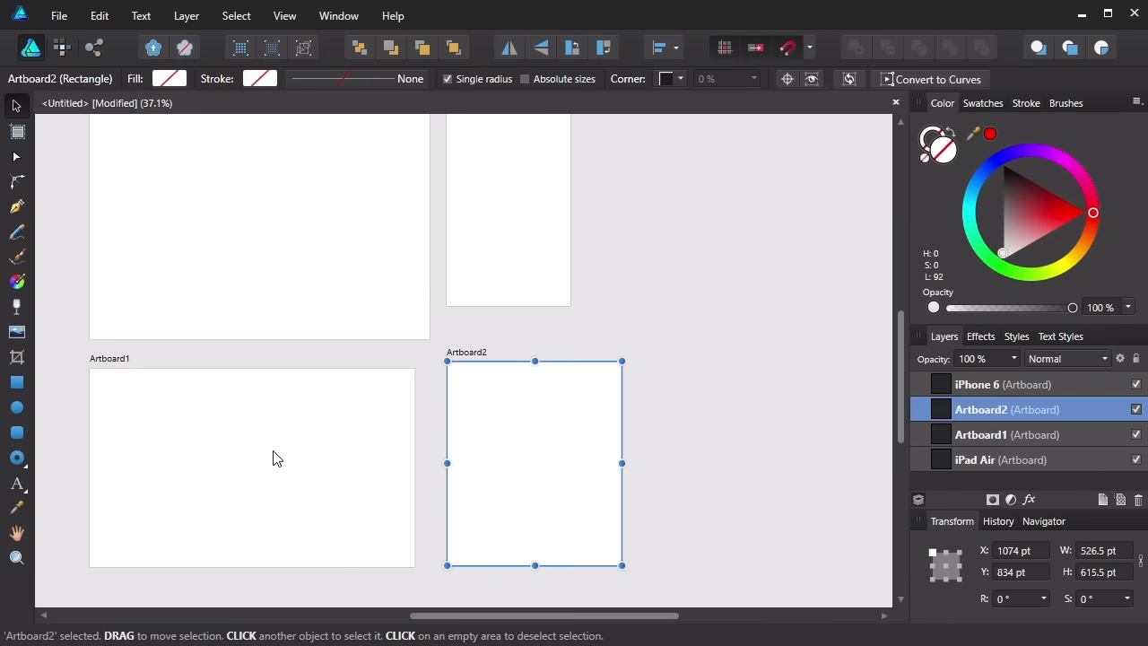
pyautogui.click(278, 460)
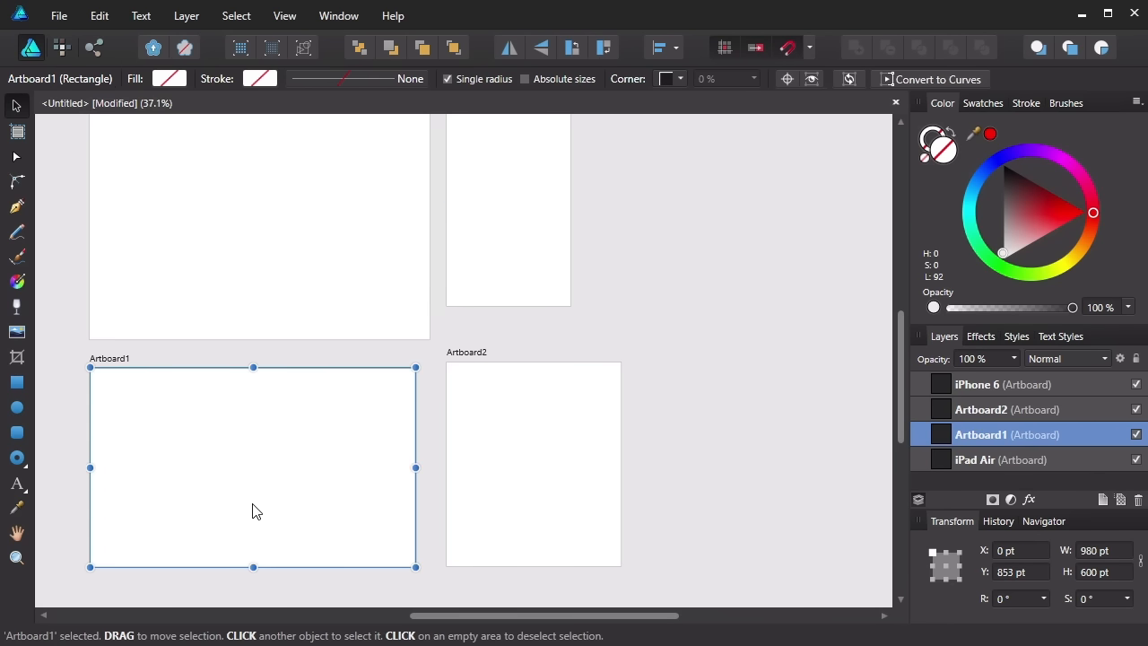
# Step: Draw a light gray rectangle about 661 × 499 pt in the middle of the iPad Air artboard
pyautogui.press('space')
pyautogui.moveTo(260, 227); pyautogui.dragTo(355, 404)
pyautogui.click(248, 343)
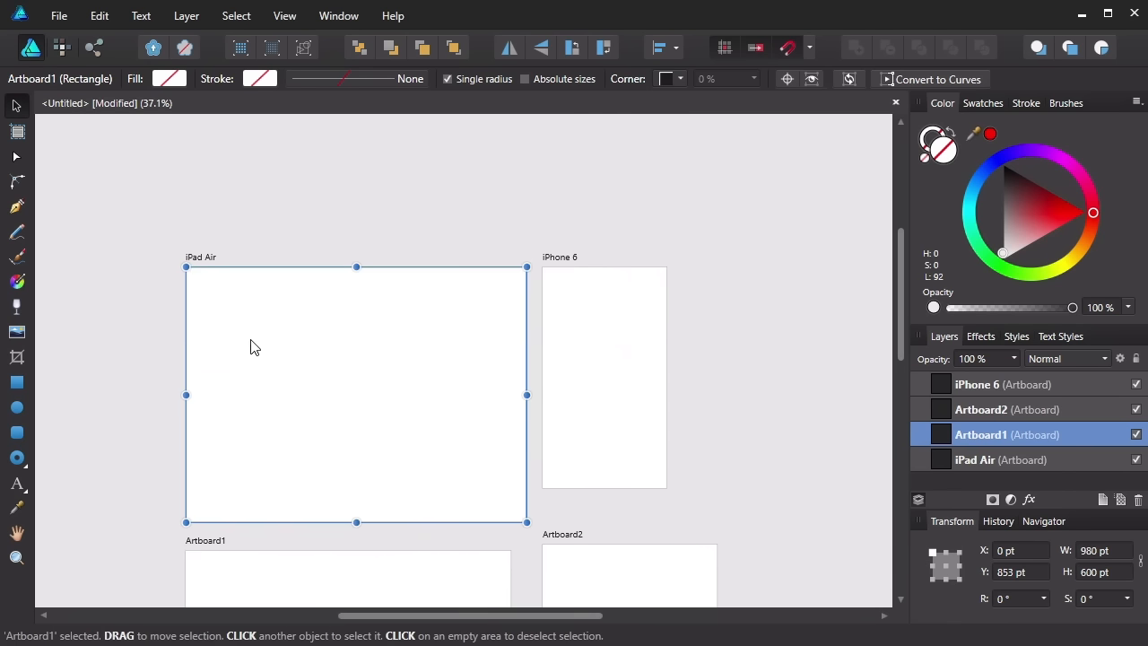
pyautogui.click(16, 383)
pyautogui.moveTo(245, 310); pyautogui.dragTo(466, 475)
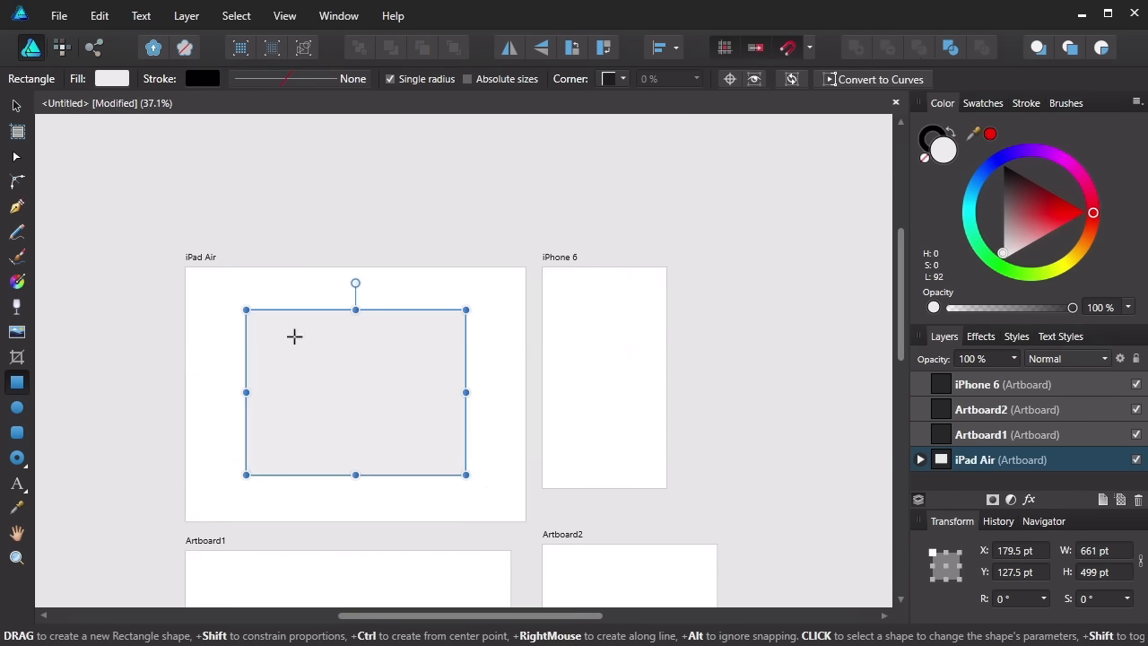
# Step: Compare ways of selecting artboards: the empty iPhone 6 by its interior, iPad Air by its name label, and others through their layers
pyautogui.click(16, 106)
pyautogui.click(79, 418)
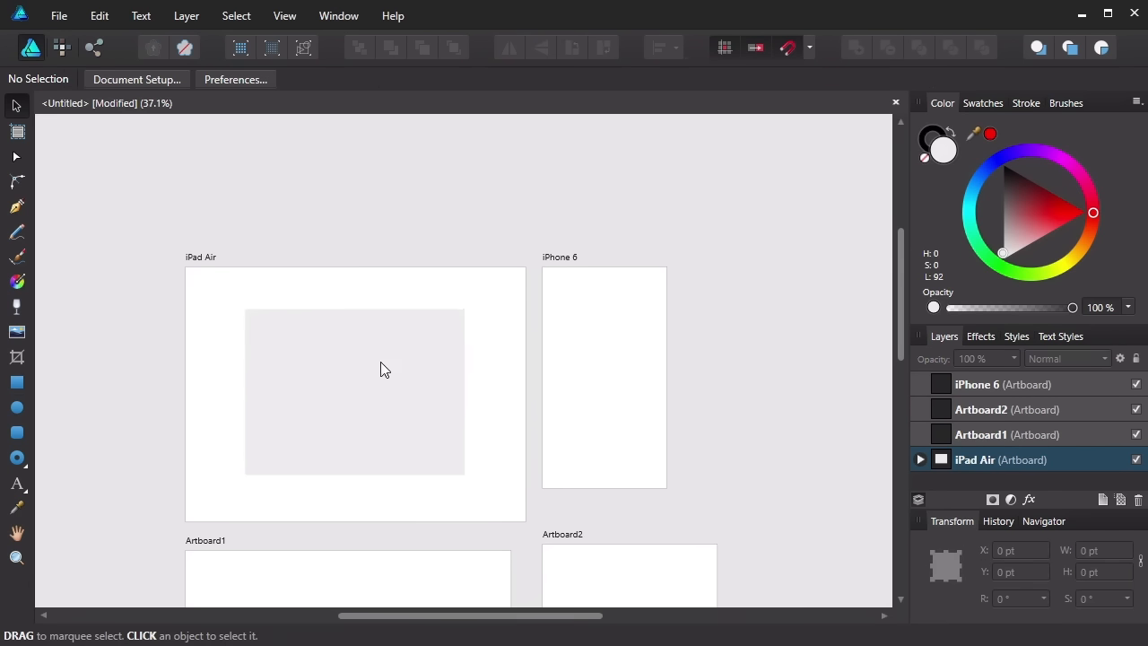
pyautogui.click(605, 364)
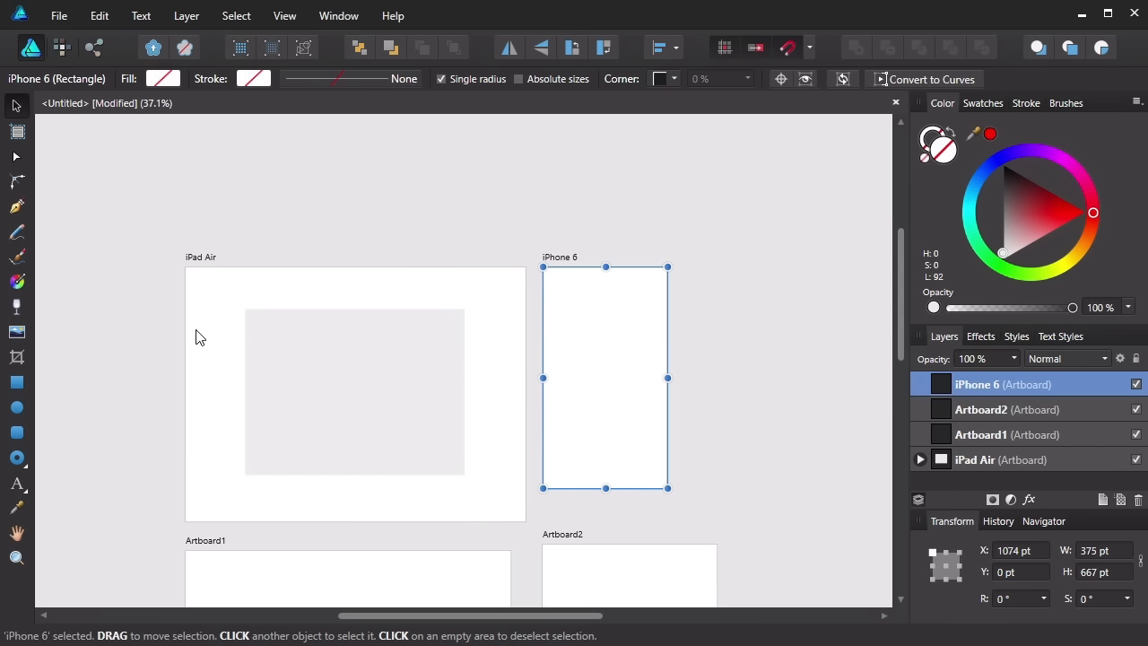
pyautogui.click(180, 385)
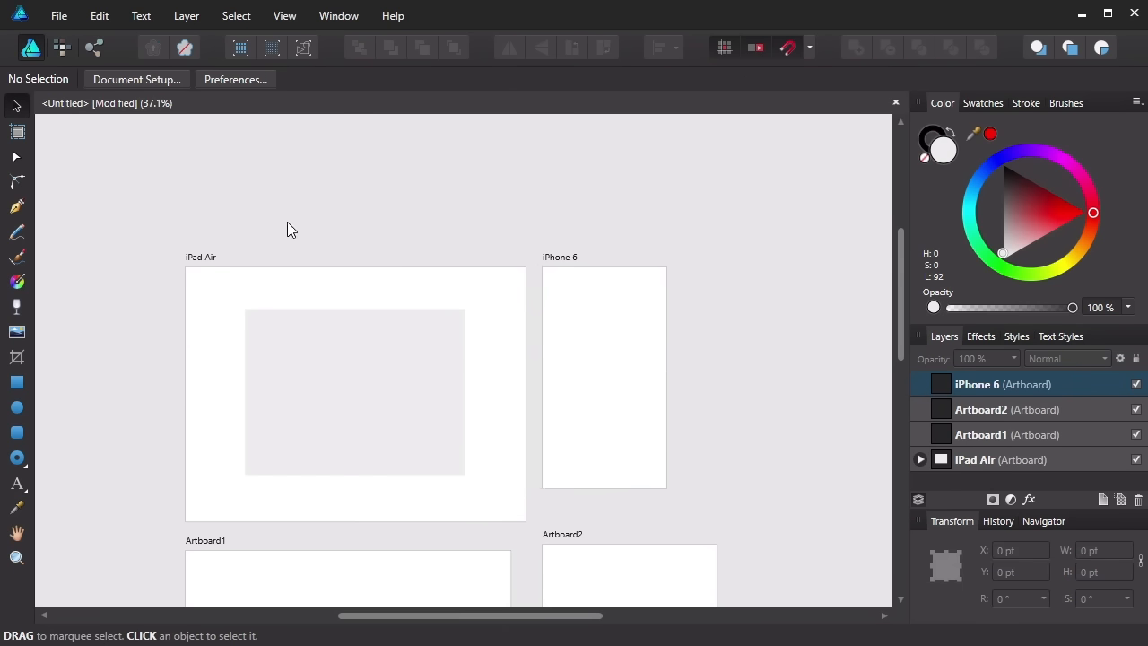
pyautogui.click(205, 259)
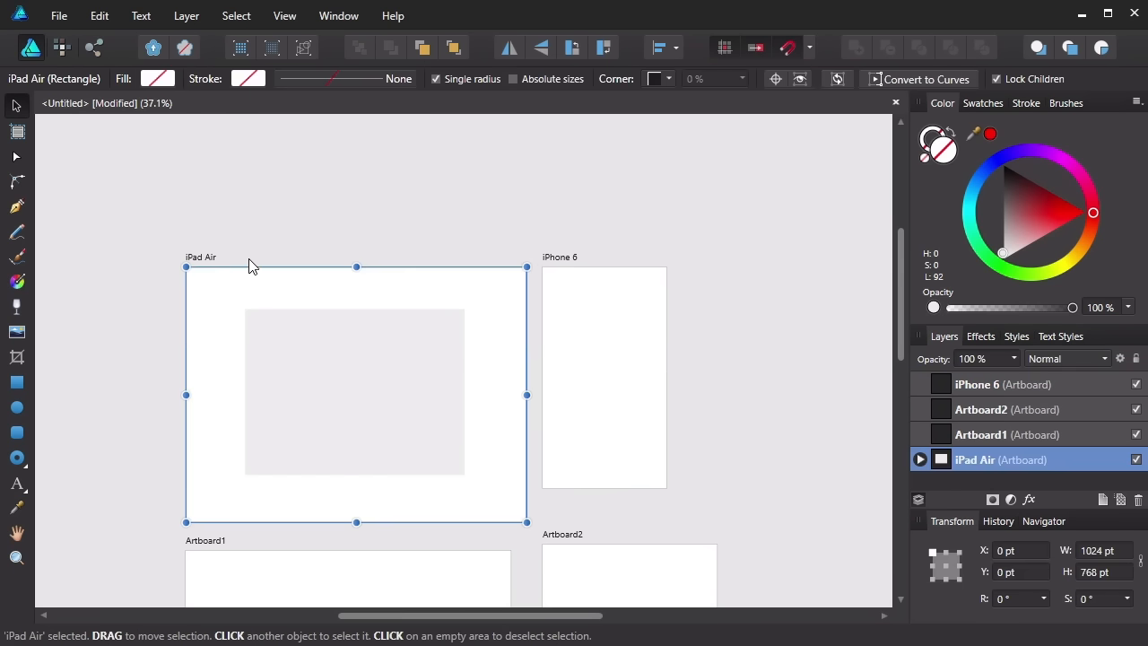
pyautogui.click(984, 437)
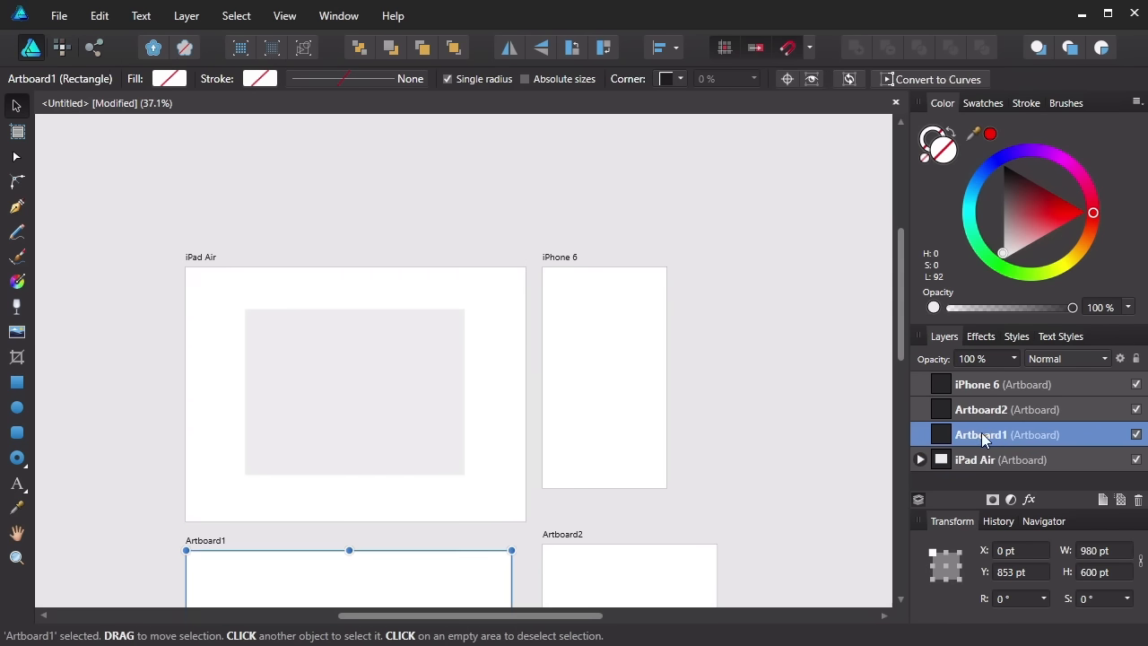
pyautogui.click(981, 384)
pyautogui.moveTo(436, 530); pyautogui.dragTo(433, 469)
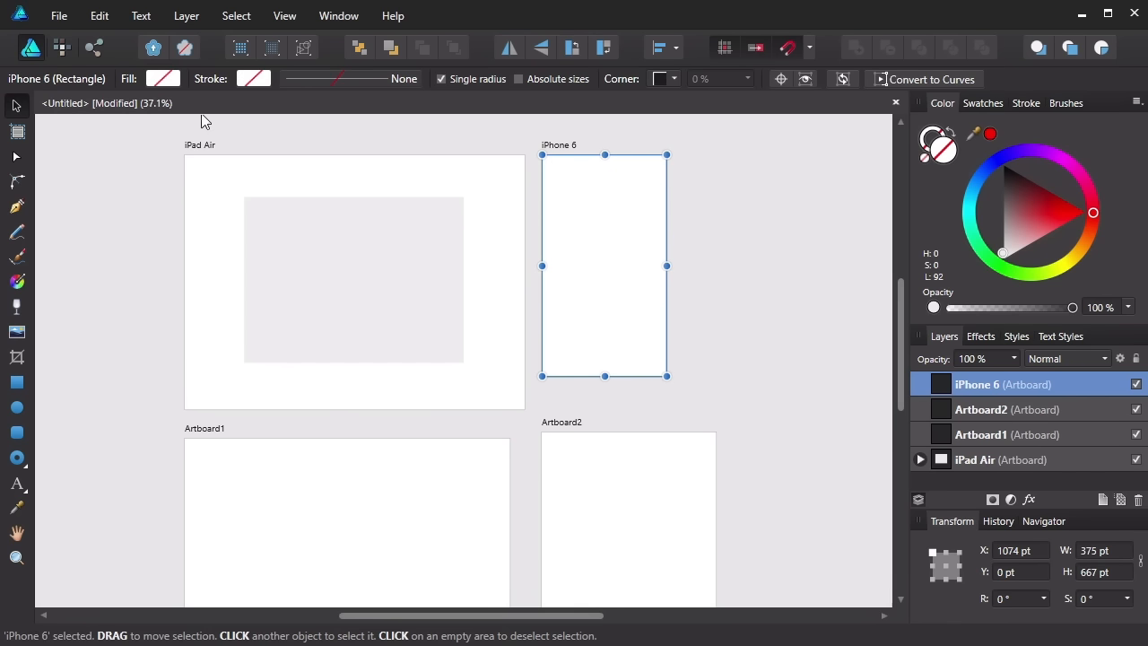
# Step: Try out the Artboard Background Gray Level setting in the User Interface preferences
pyautogui.click(102, 19)
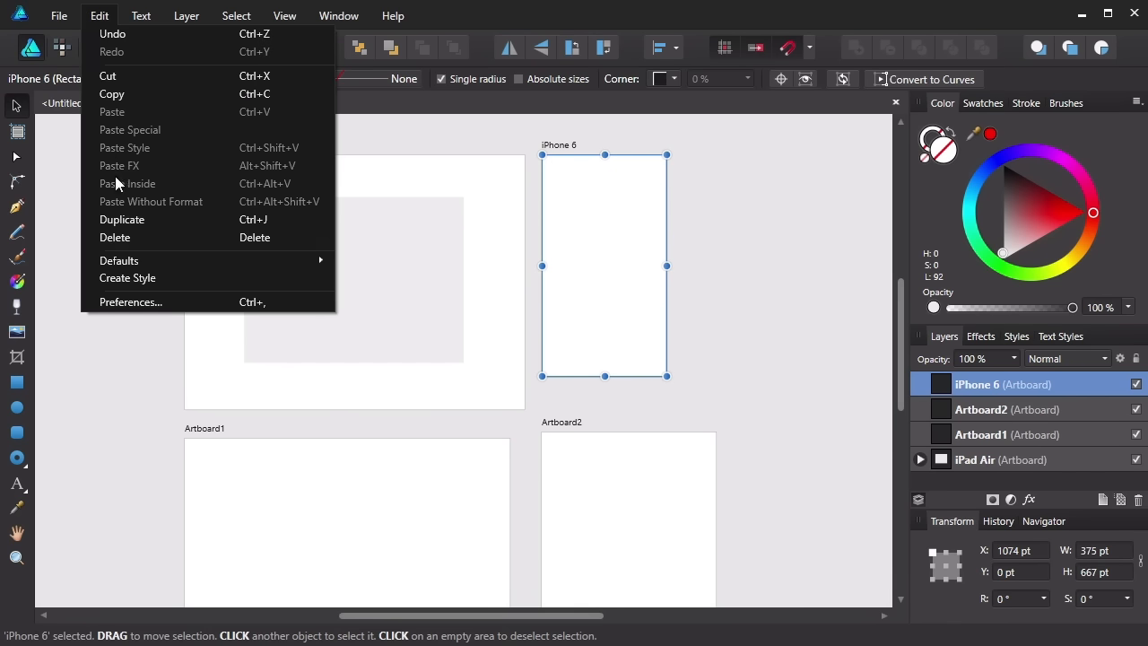
pyautogui.click(146, 300)
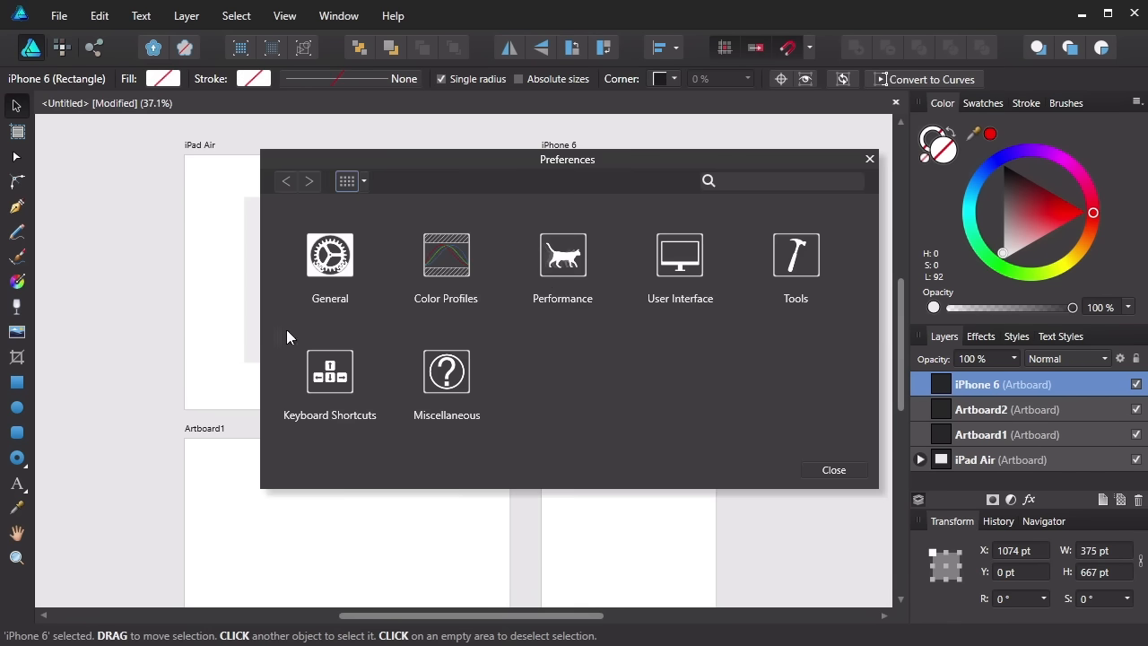
pyautogui.click(679, 267)
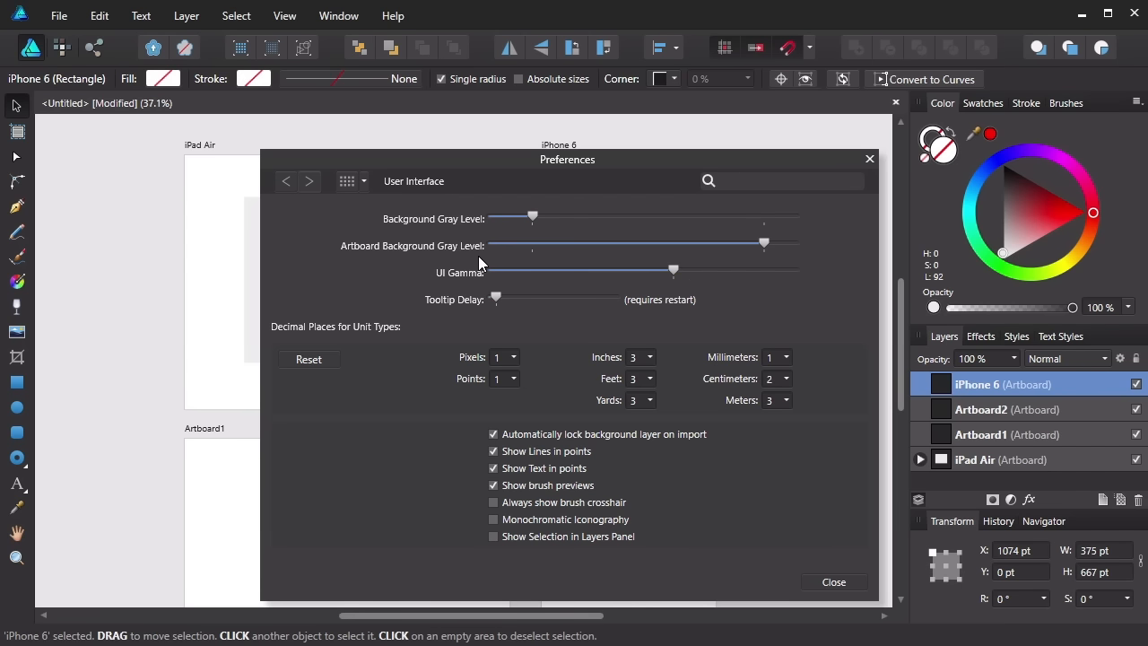
pyautogui.moveTo(764, 242); pyautogui.dragTo(749, 262)
pyautogui.click(827, 582)
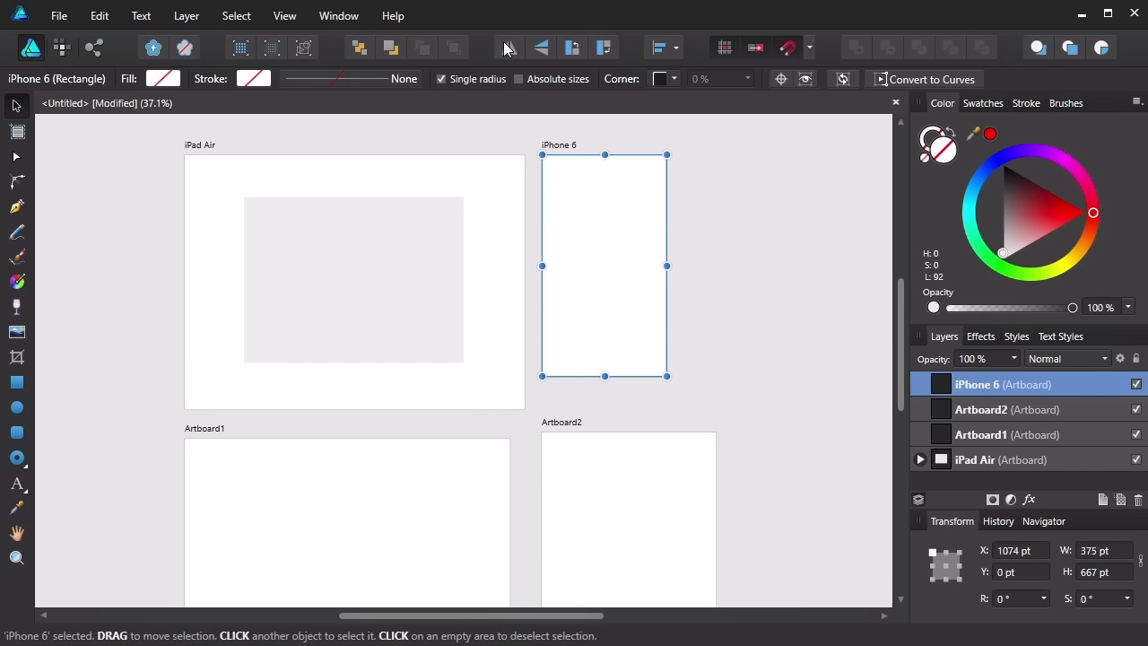
# Step: Duplicate the iPhone 6 artboard and place the copy to its right, level with the original
pyautogui.doubleClick(984, 385)
pyautogui.click(978, 409)
pyautogui.click(928, 387)
pyautogui.hotkey('ctrl', 'j')
pyautogui.moveTo(564, 266); pyautogui.dragTo(717, 275)
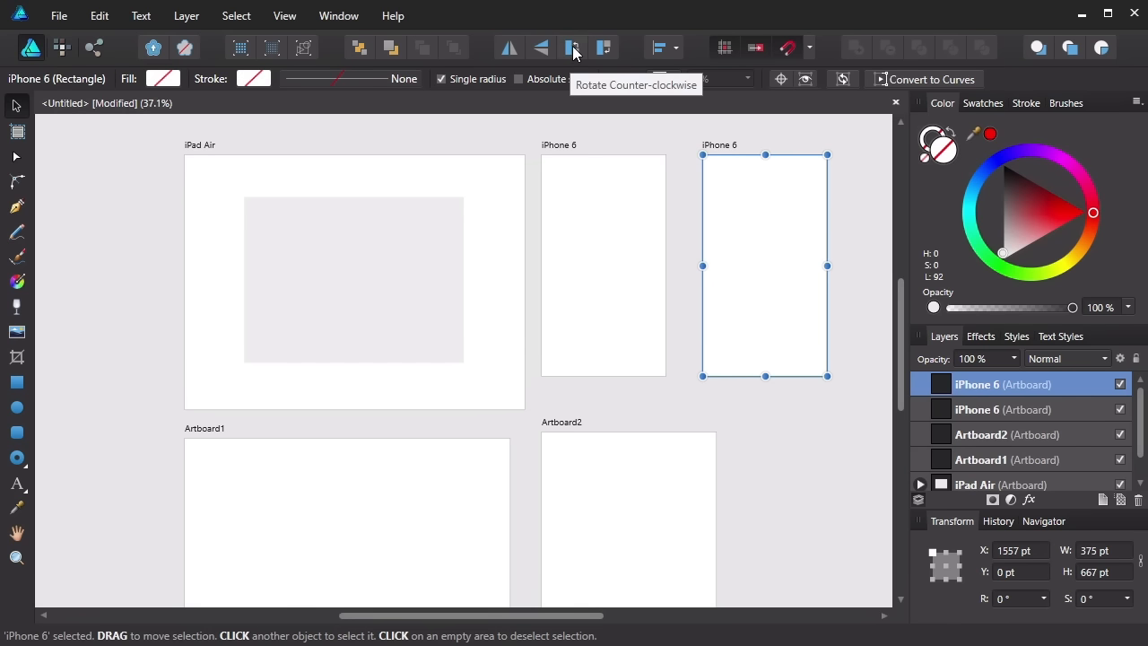
# Step: Rotate the iPhone 6 copy 90° clockwise to landscape and realign its top edge with the portrait iPhone 6 artboard
pyautogui.click(606, 49)
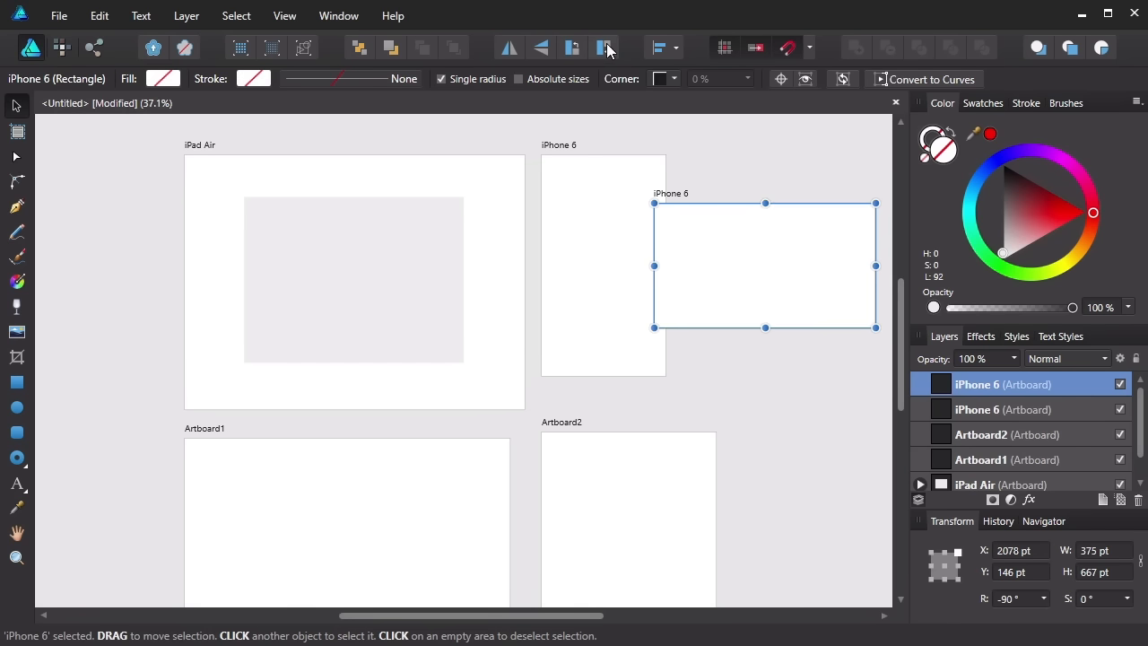
pyautogui.moveTo(703, 248); pyautogui.dragTo(739, 204)
pyautogui.click(725, 315)
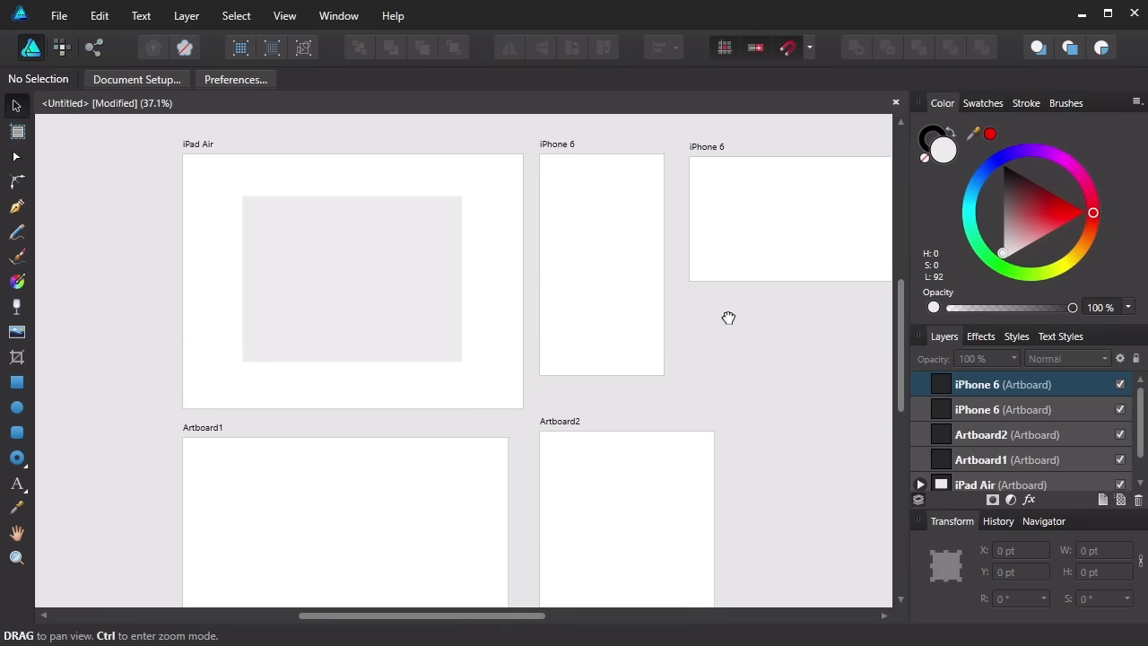
pyautogui.moveTo(727, 317); pyautogui.dragTo(610, 256)
pyautogui.moveTo(627, 216)
pyautogui.mouseDown()
pyautogui.moveTo(615, 215)
pyautogui.moveTo(626, 212)
pyautogui.mouseUp()
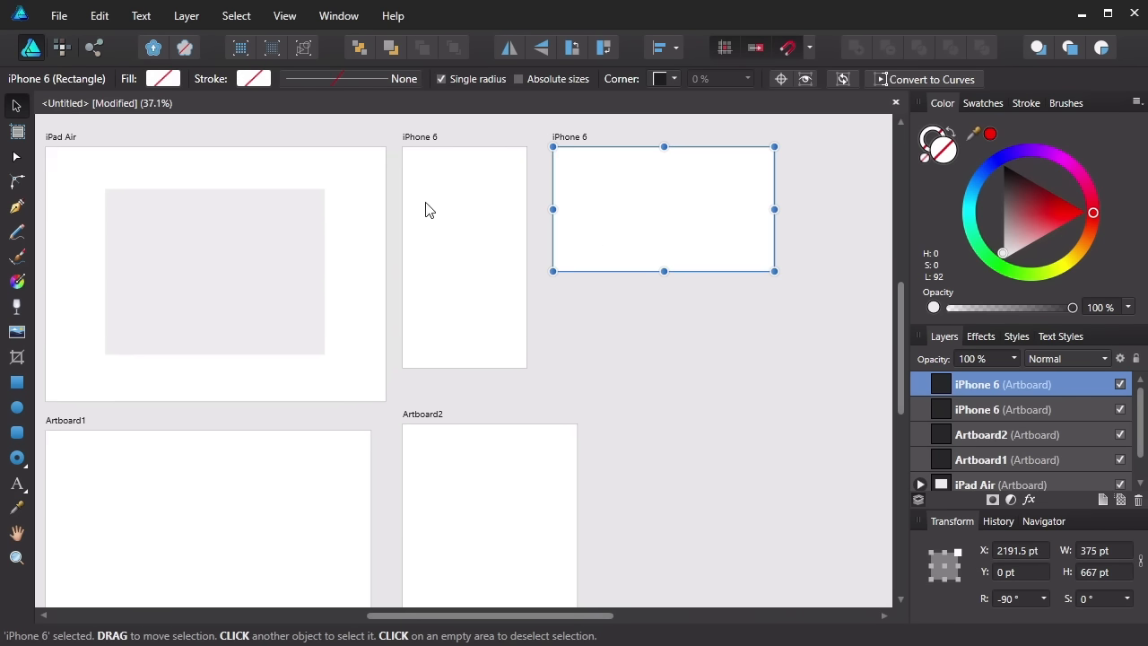
pyautogui.click(458, 245)
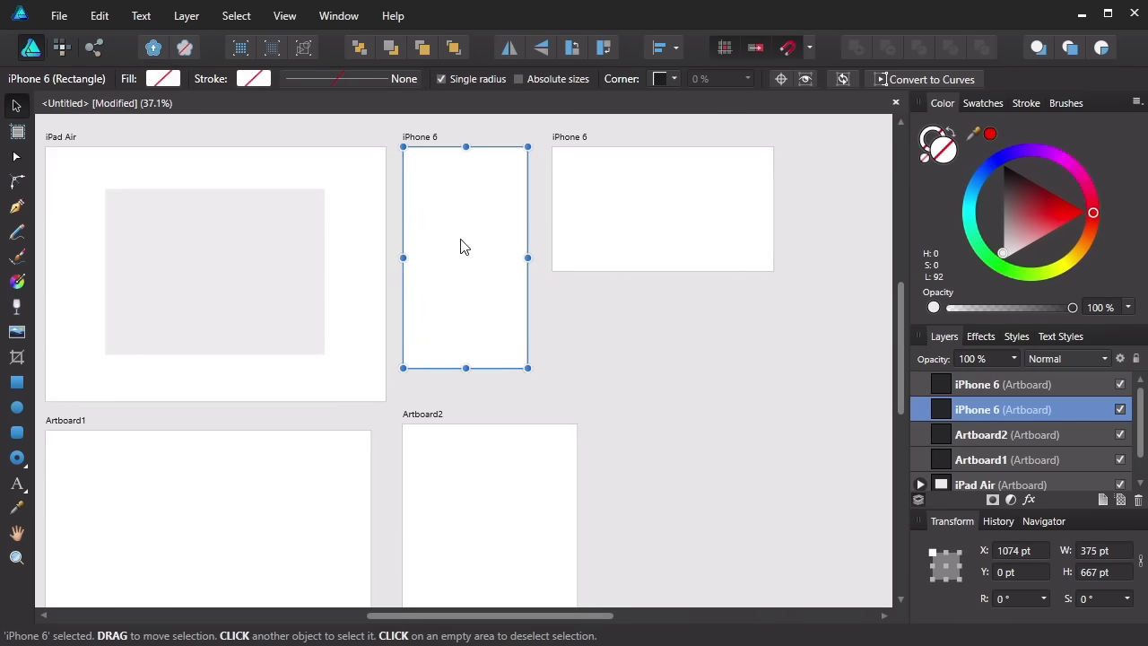
# Step: Zoom to the selected landscape iPhone 6 artboard and return to the view that fits all artboards
pyautogui.click(583, 250)
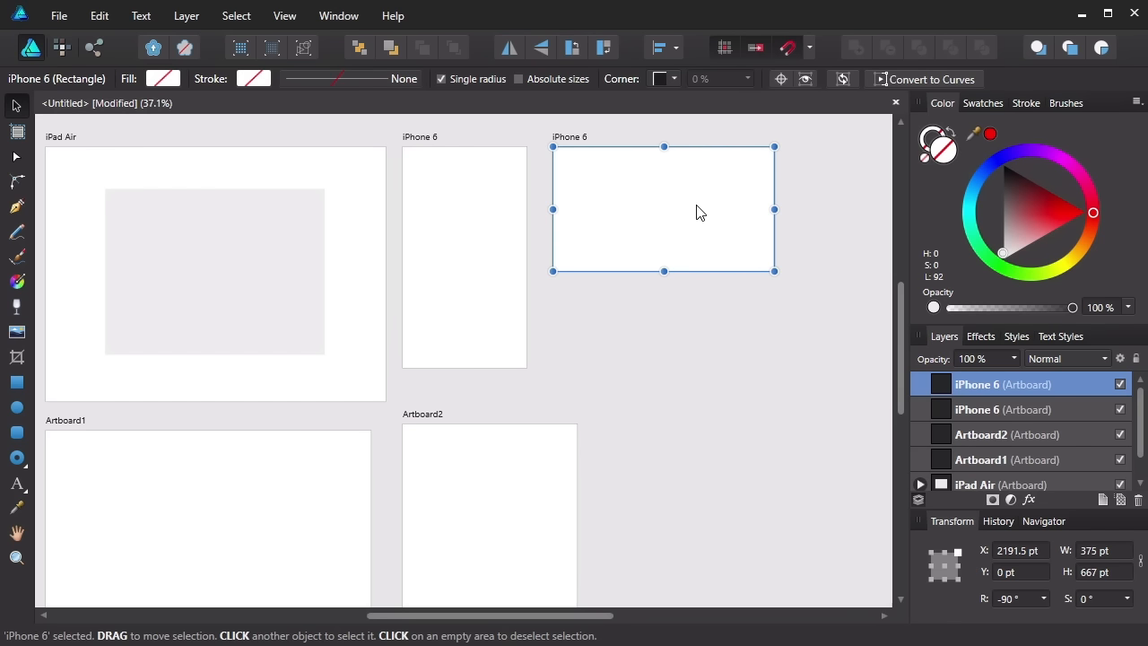
pyautogui.click(284, 18)
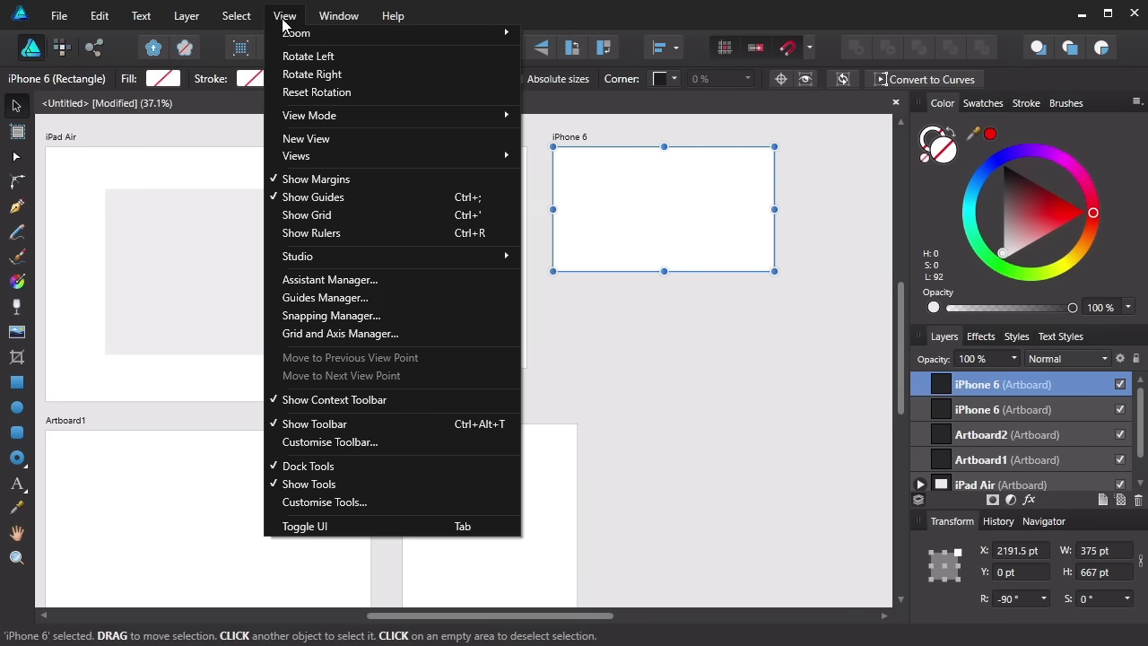
pyautogui.moveTo(305, 32)
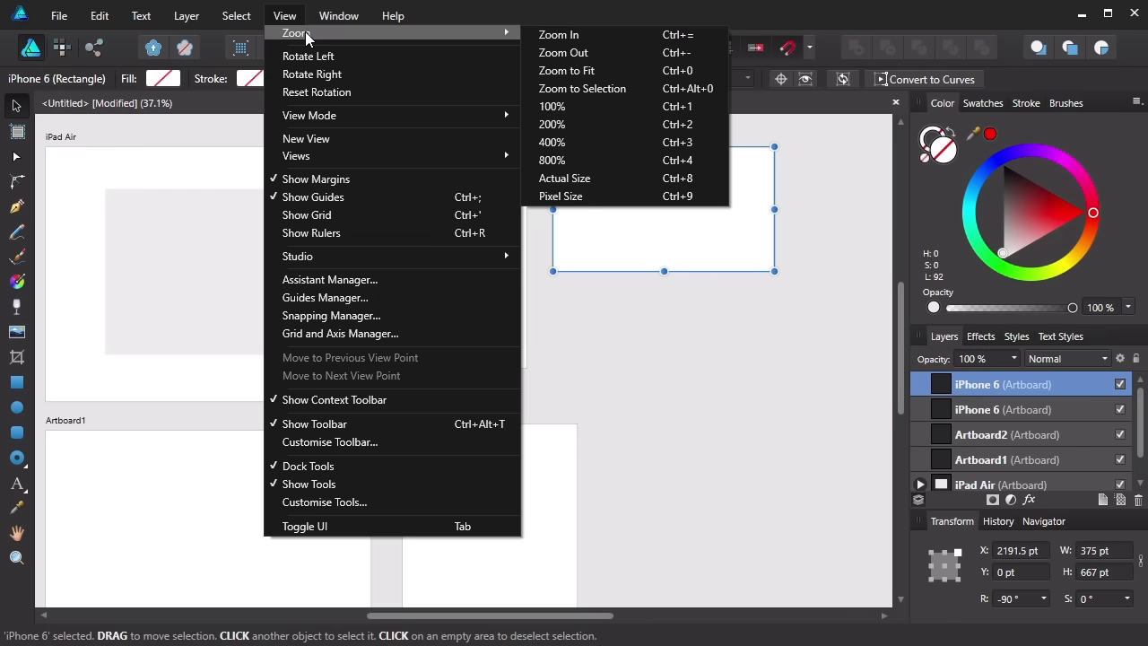
pyautogui.click(620, 88)
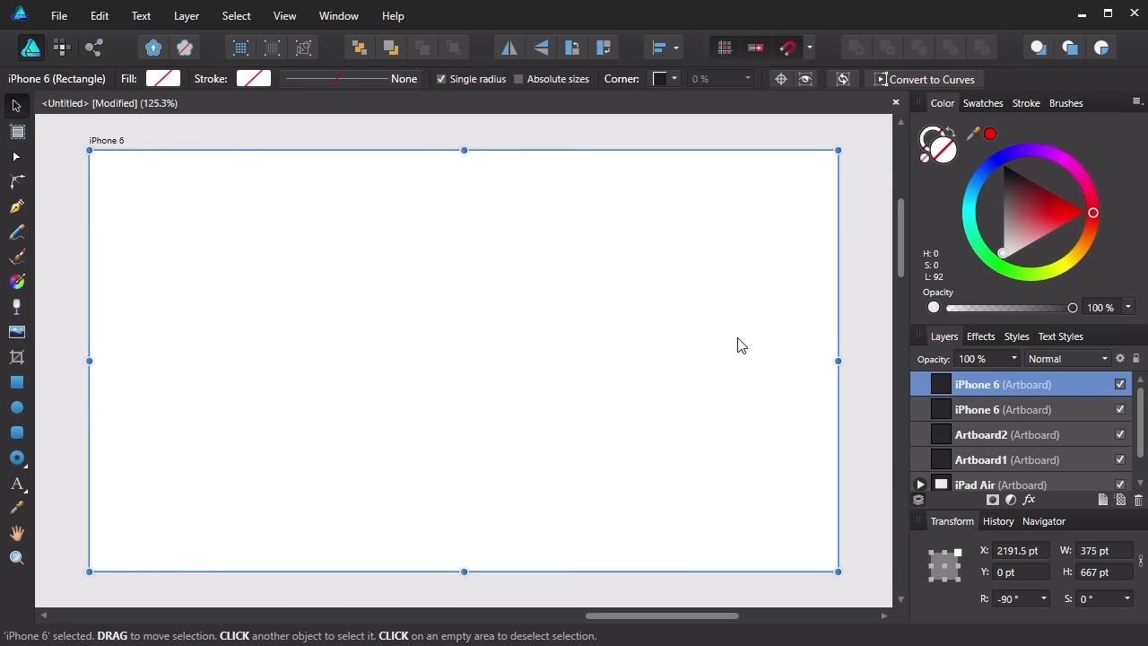
pyautogui.hotkey('ctrl', '0')
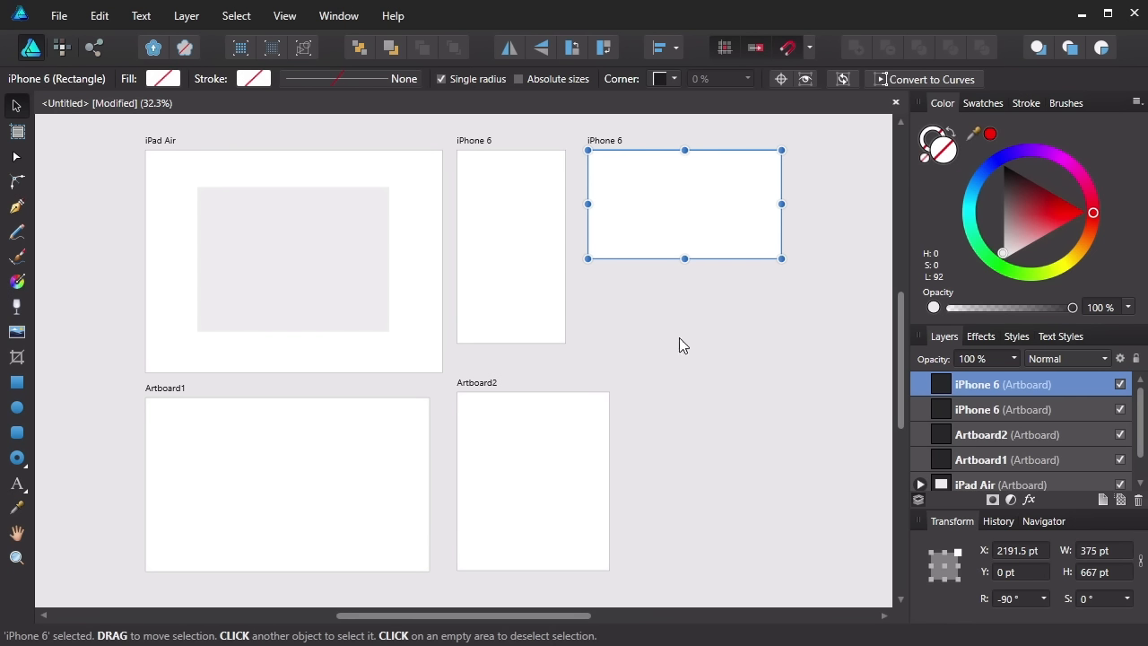
# Step: Try out exporting only the iPad Air artboard as a JPEG by setting it as the export area
pyautogui.click(391, 163)
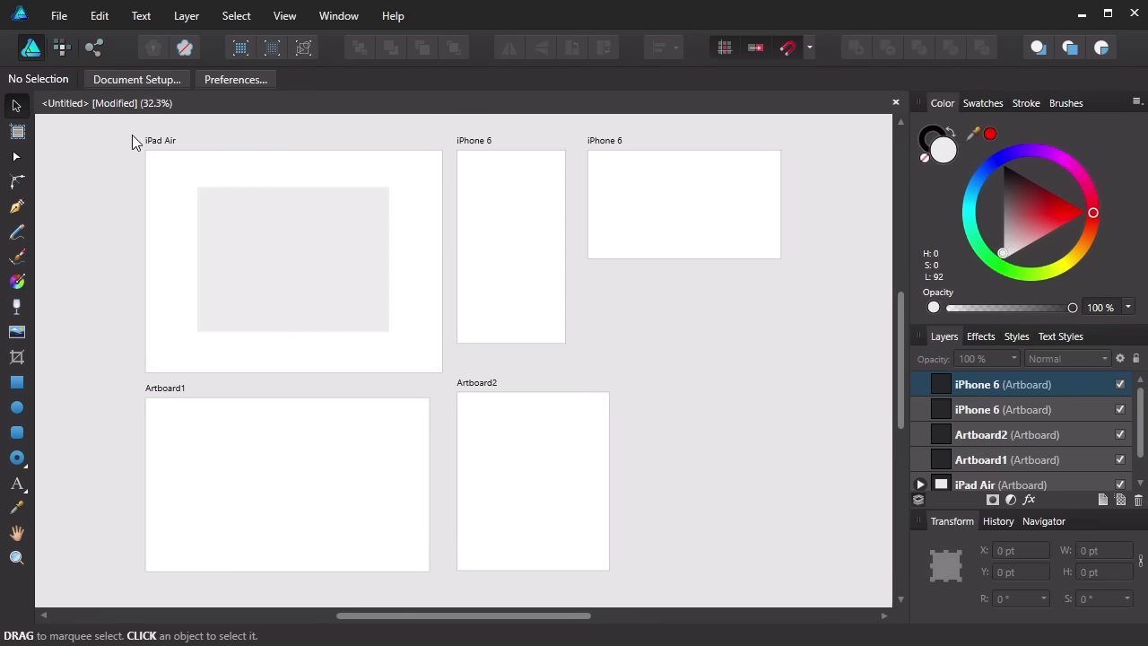
pyautogui.click(154, 141)
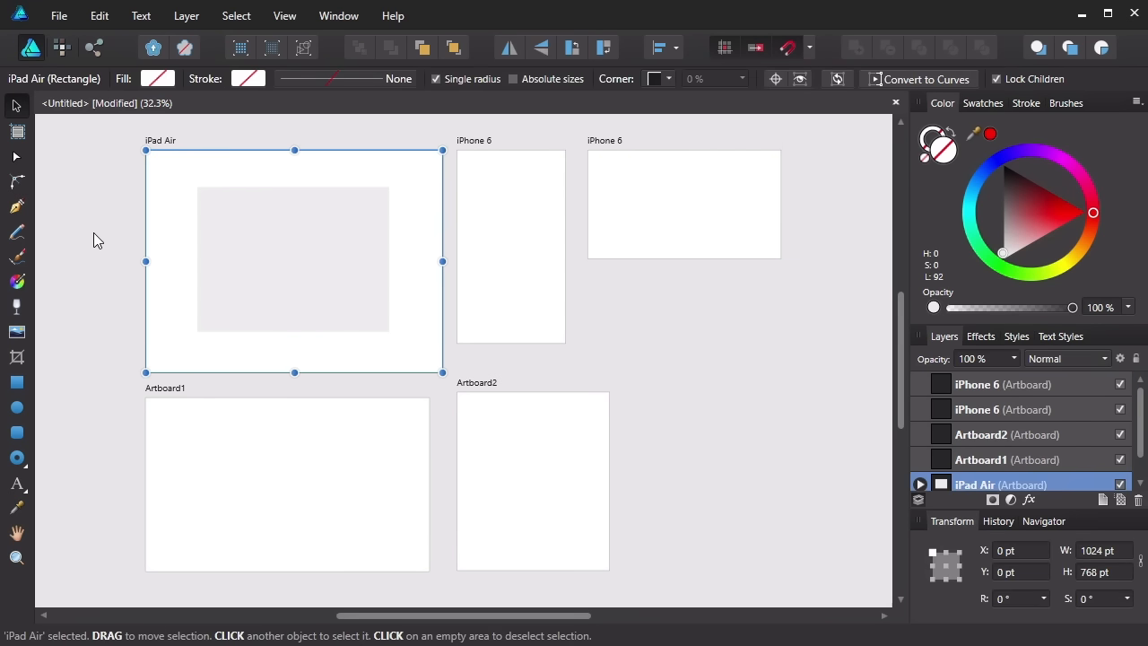
pyautogui.click(56, 17)
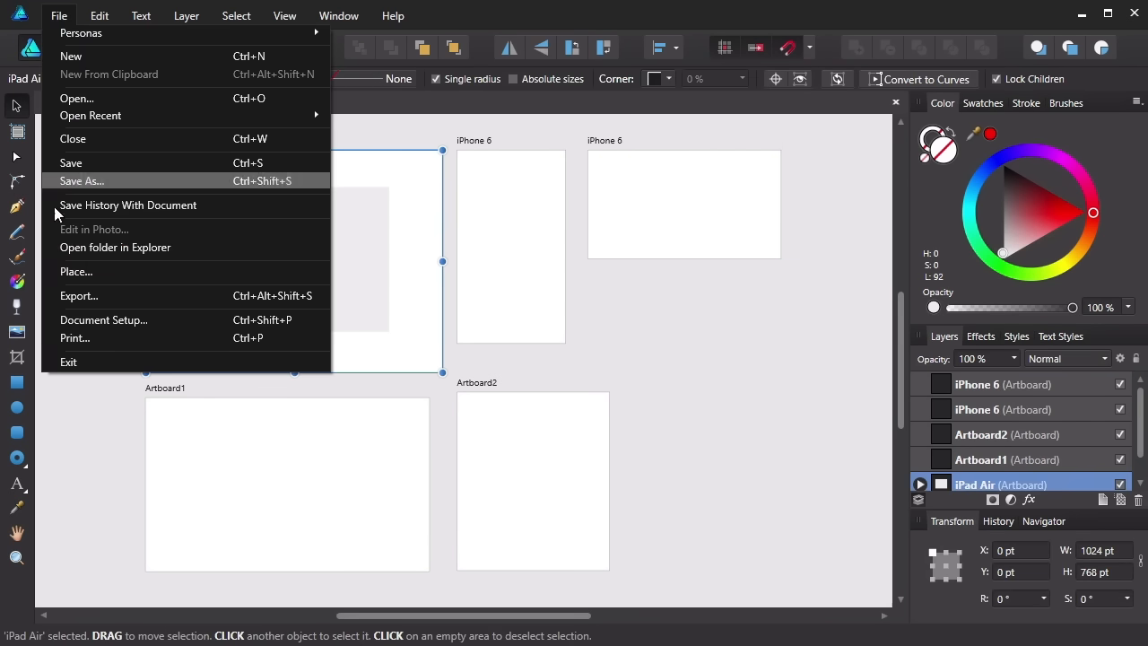
pyautogui.click(87, 295)
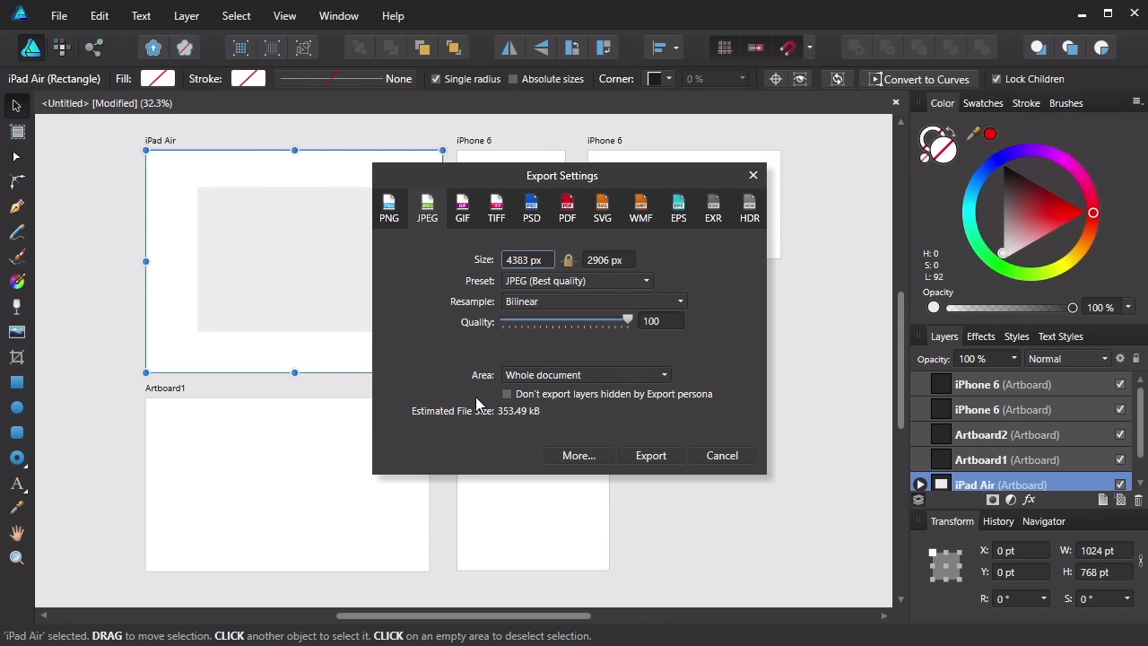
pyautogui.click(625, 374)
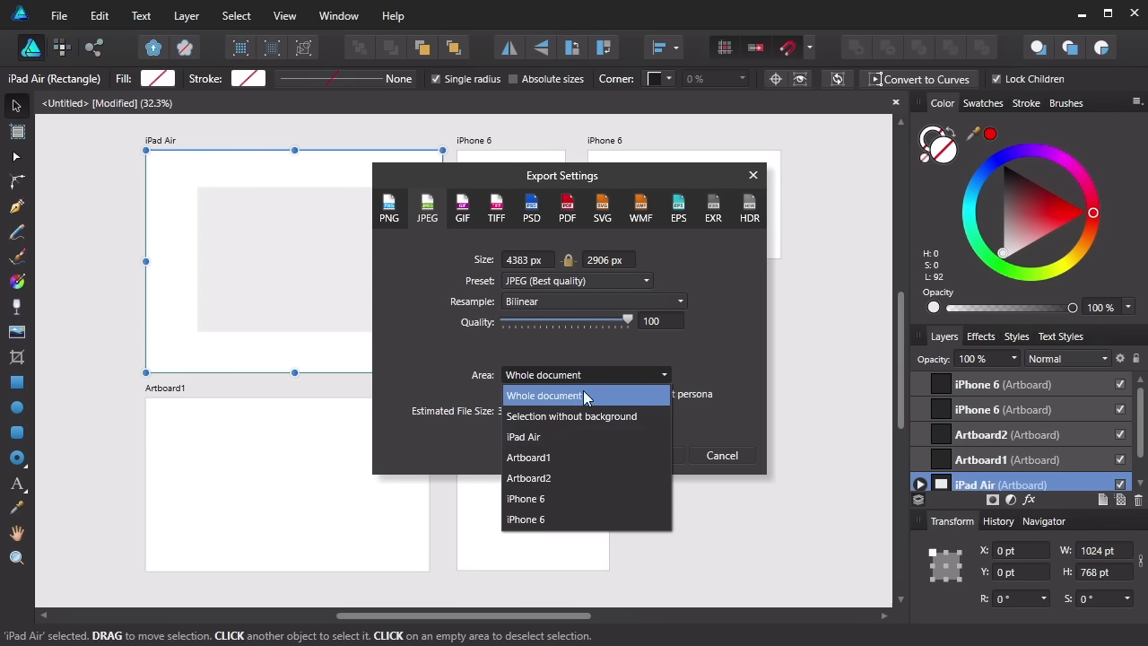
pyautogui.click(530, 437)
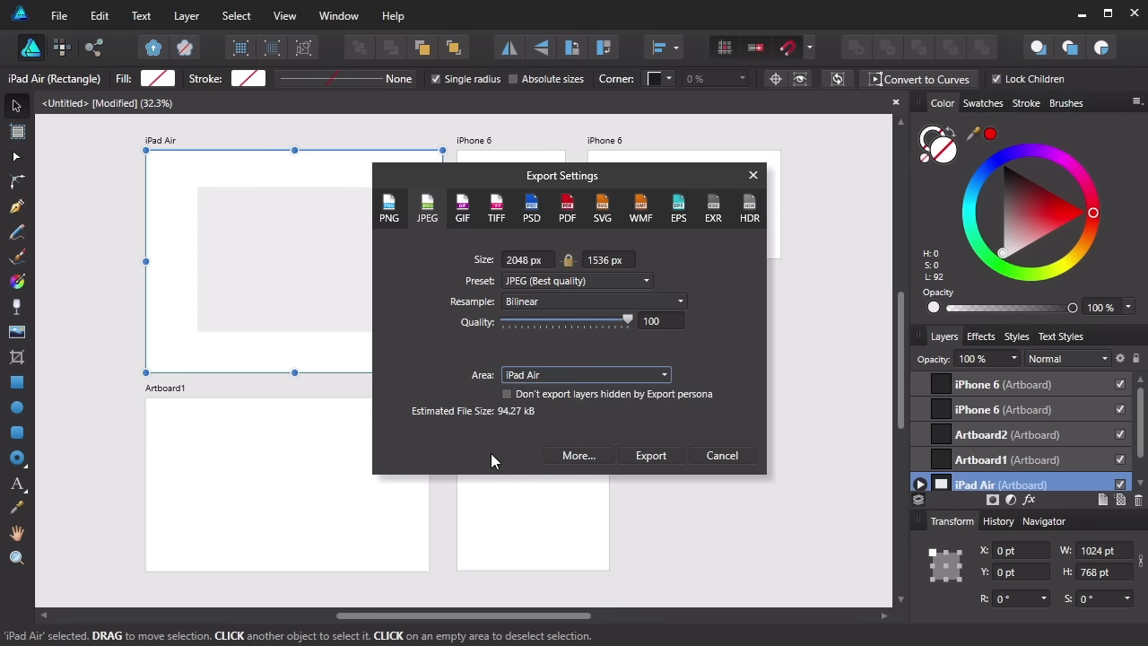
pyautogui.click(651, 457)
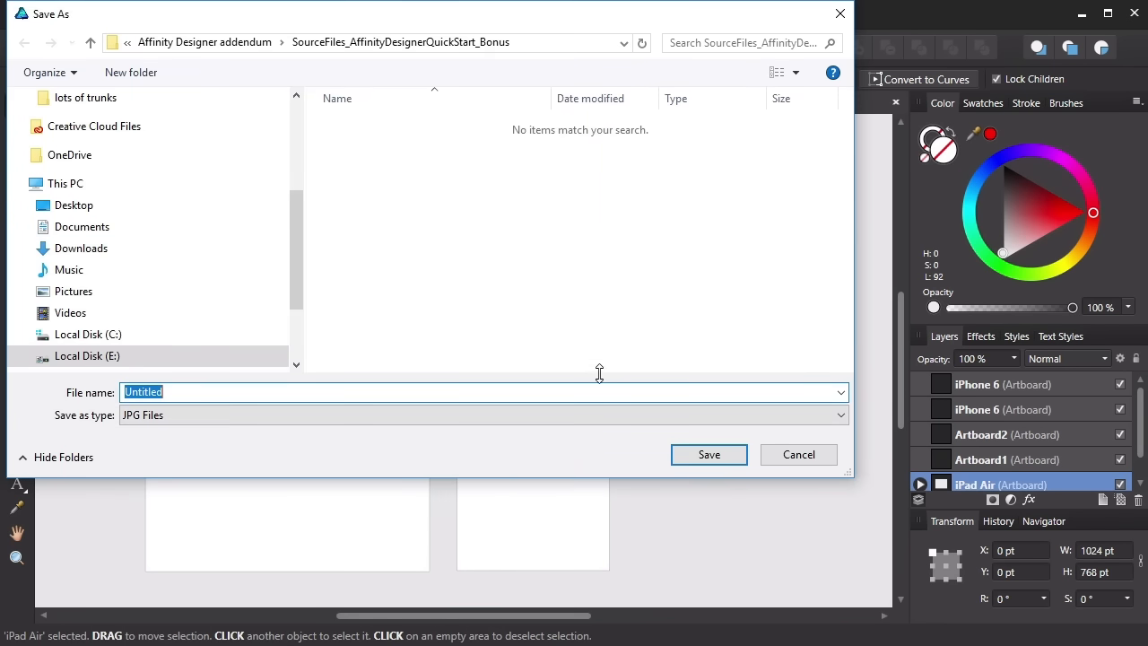
pyautogui.click(797, 454)
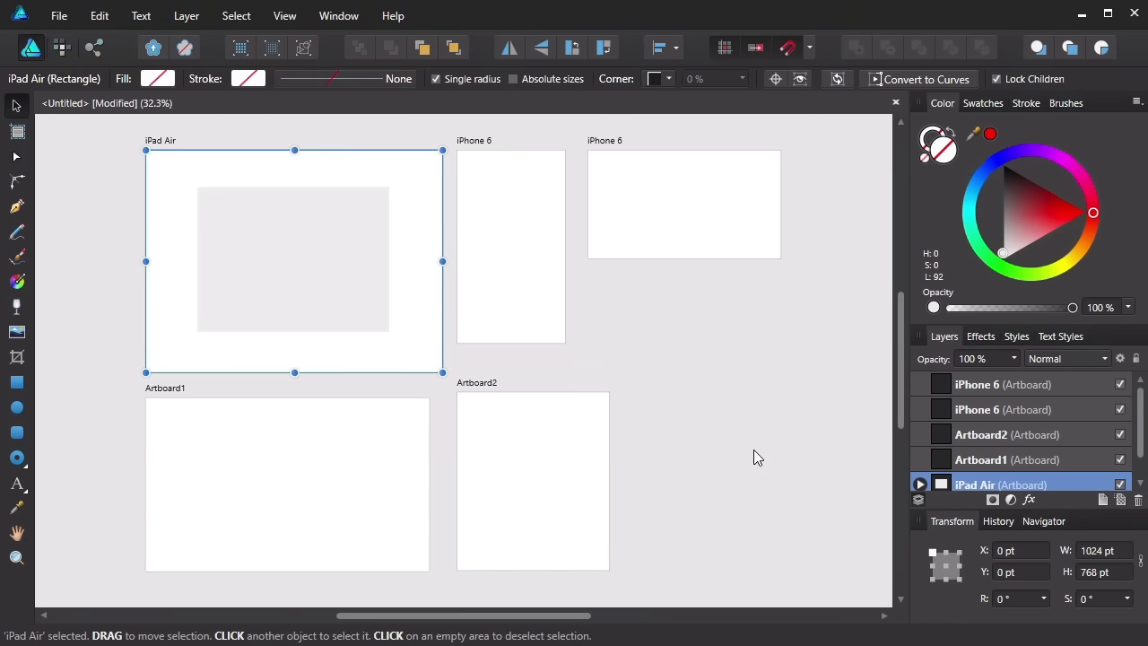
# Step: Look through the artboard slices in the Export Persona and try out exporting the Artboard2 slice alone as PNG
pyautogui.click(95, 50)
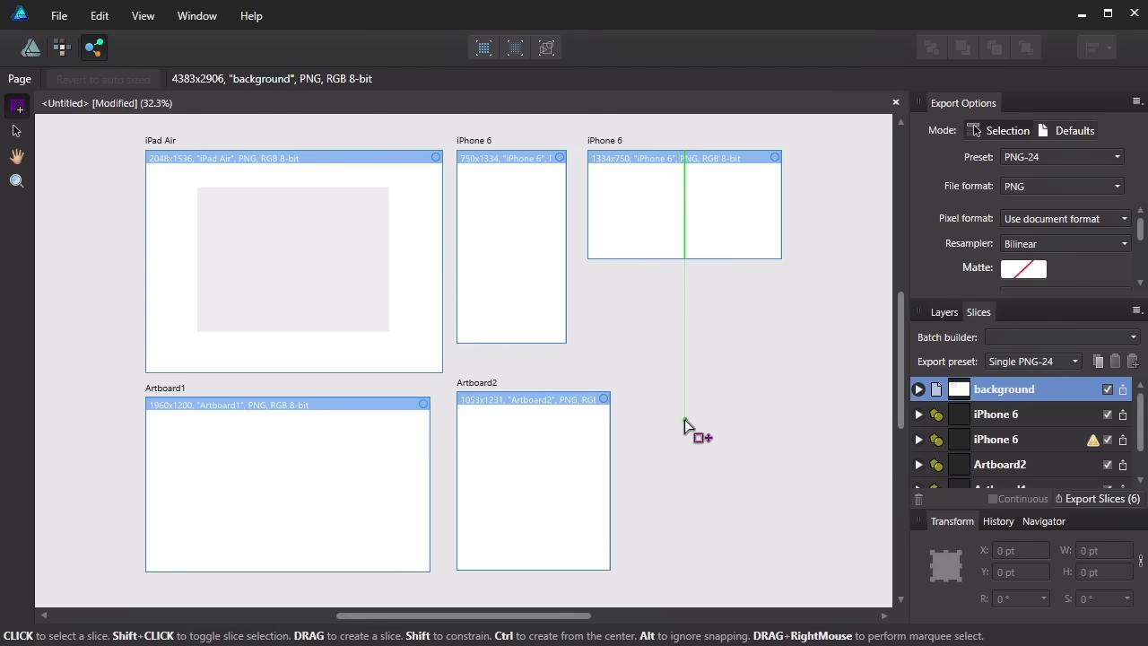
pyautogui.click(1028, 414)
pyautogui.click(1016, 443)
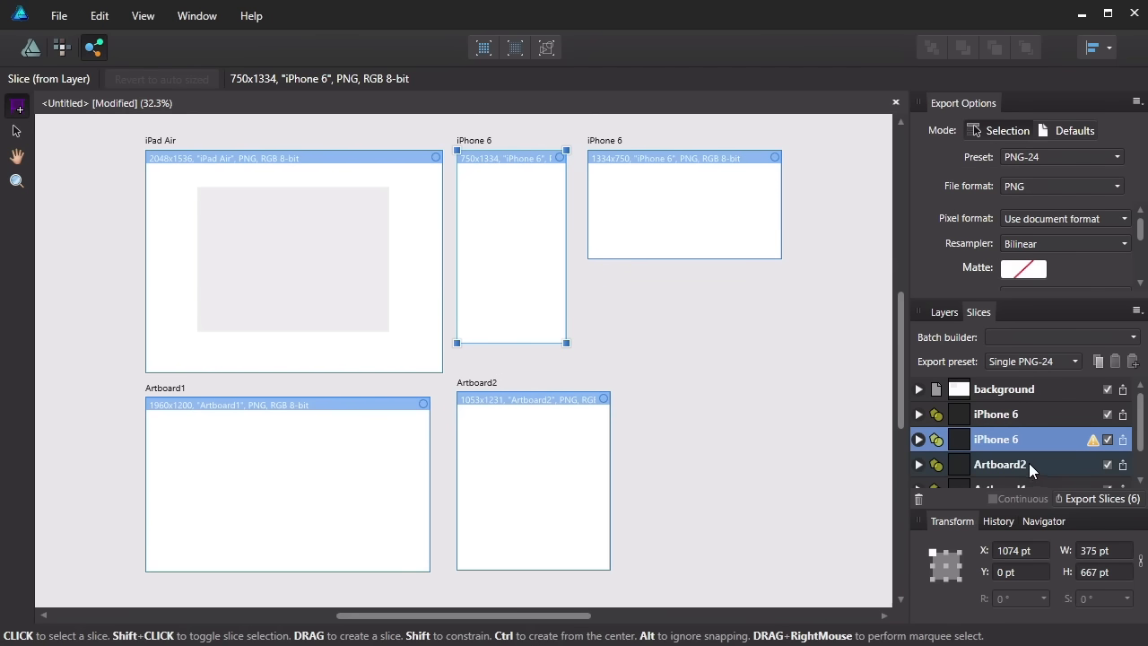
pyautogui.click(1029, 460)
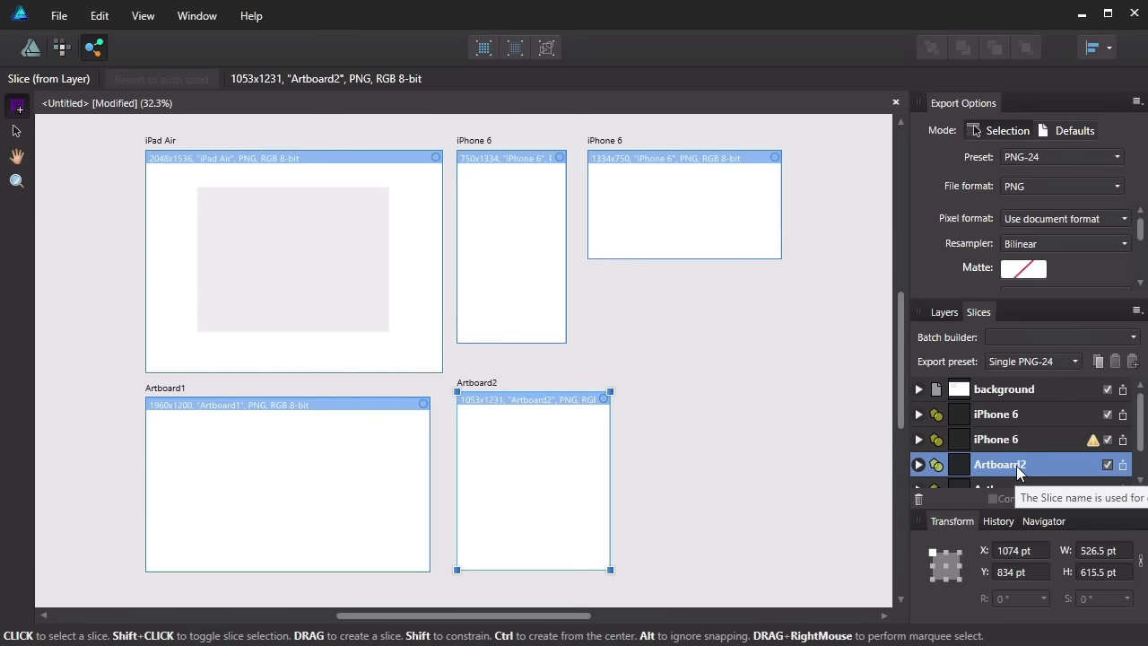
pyautogui.click(1122, 464)
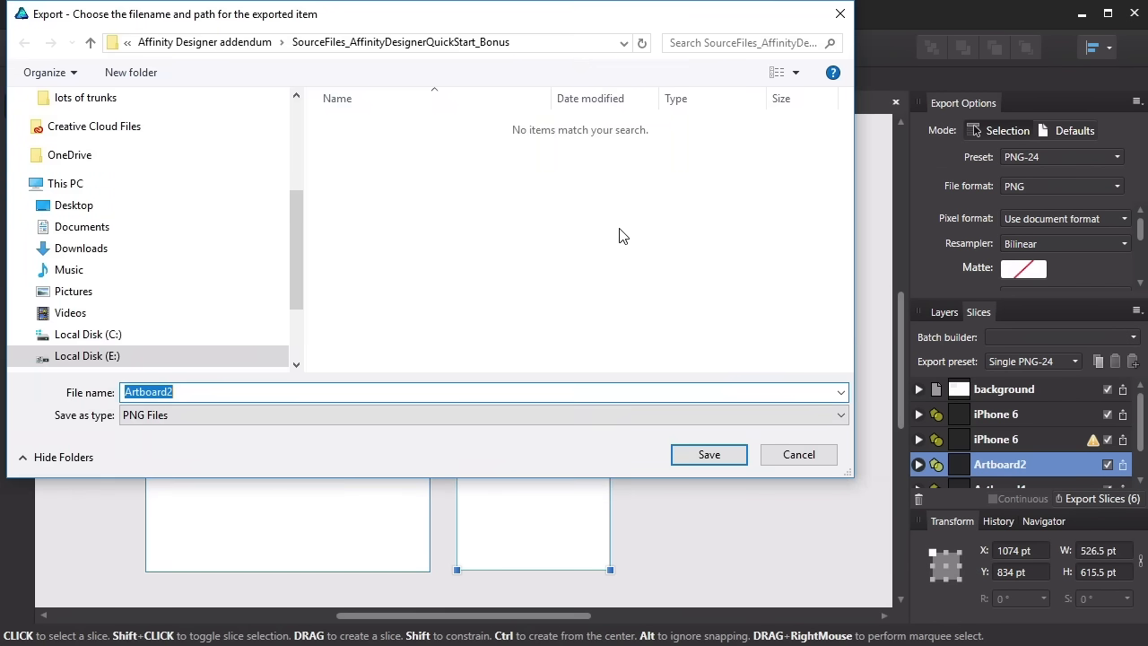
pyautogui.click(798, 455)
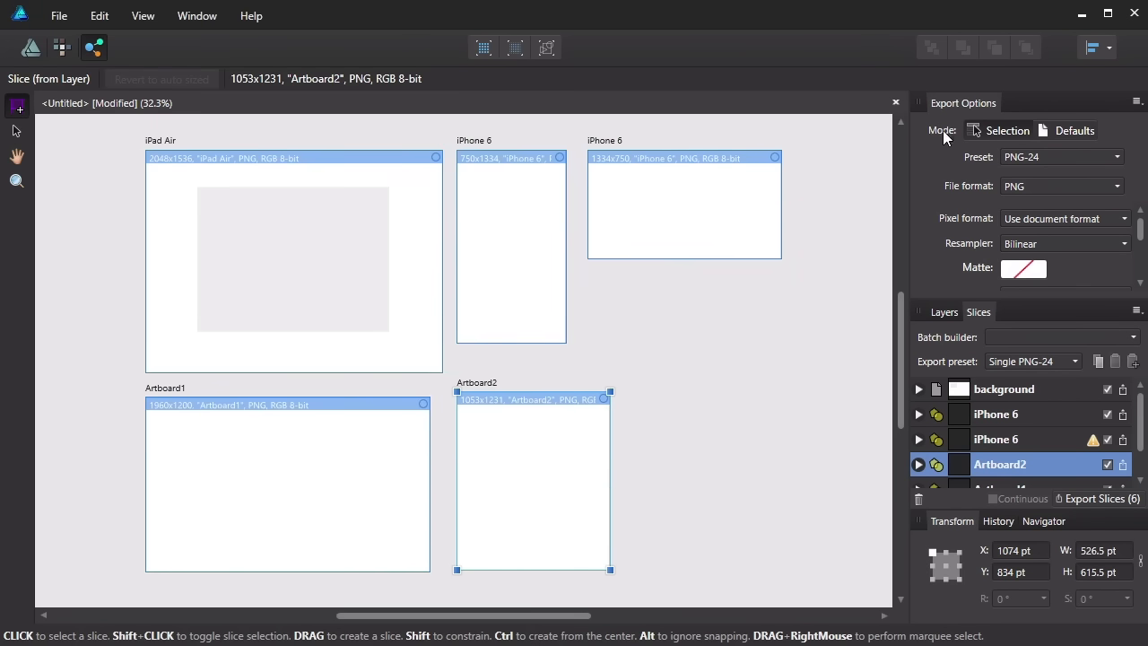
pyautogui.click(29, 49)
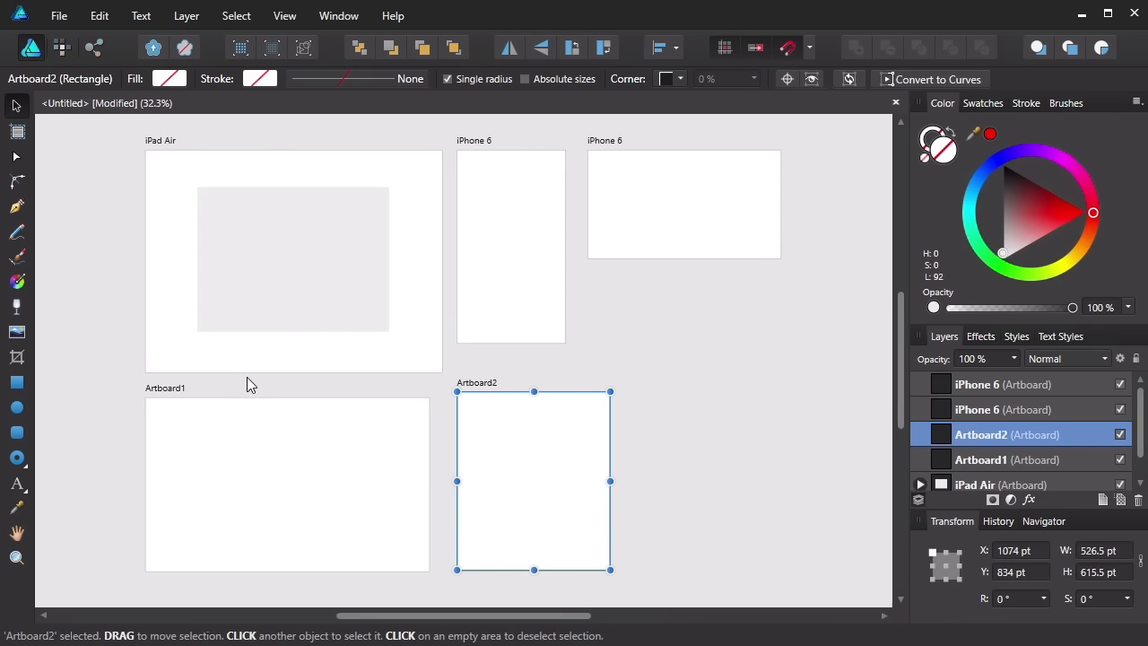
# Step: Preview the print range for single artboards, choosing iPad Air, Artboard2 and iPhone 6, without printing
pyautogui.click(60, 17)
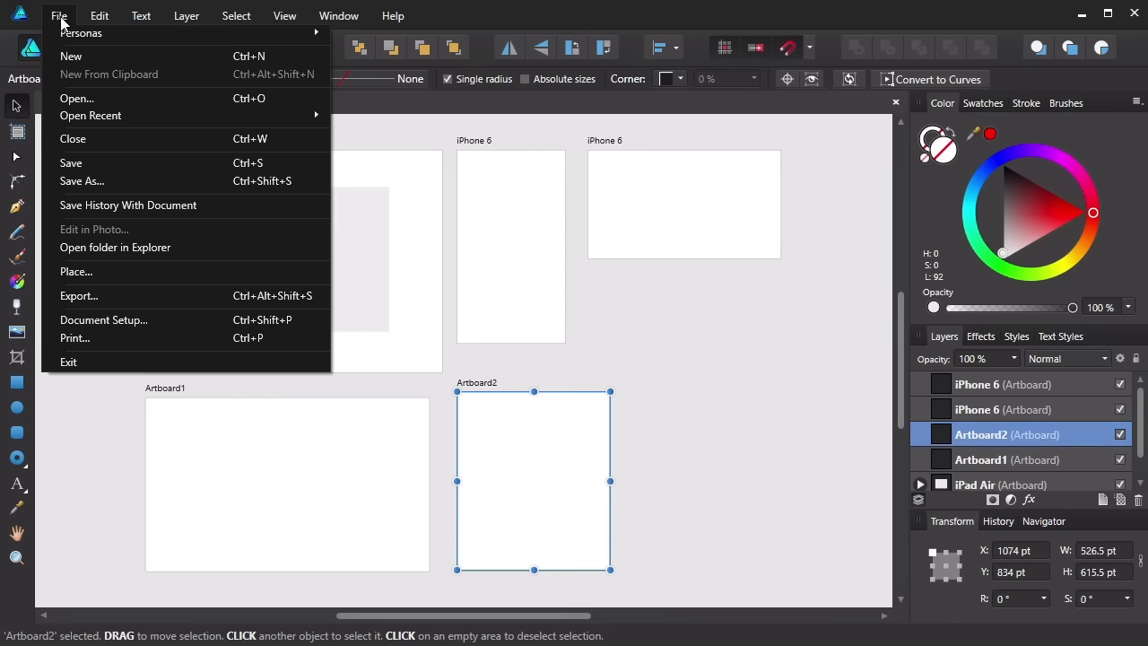
pyautogui.click(79, 338)
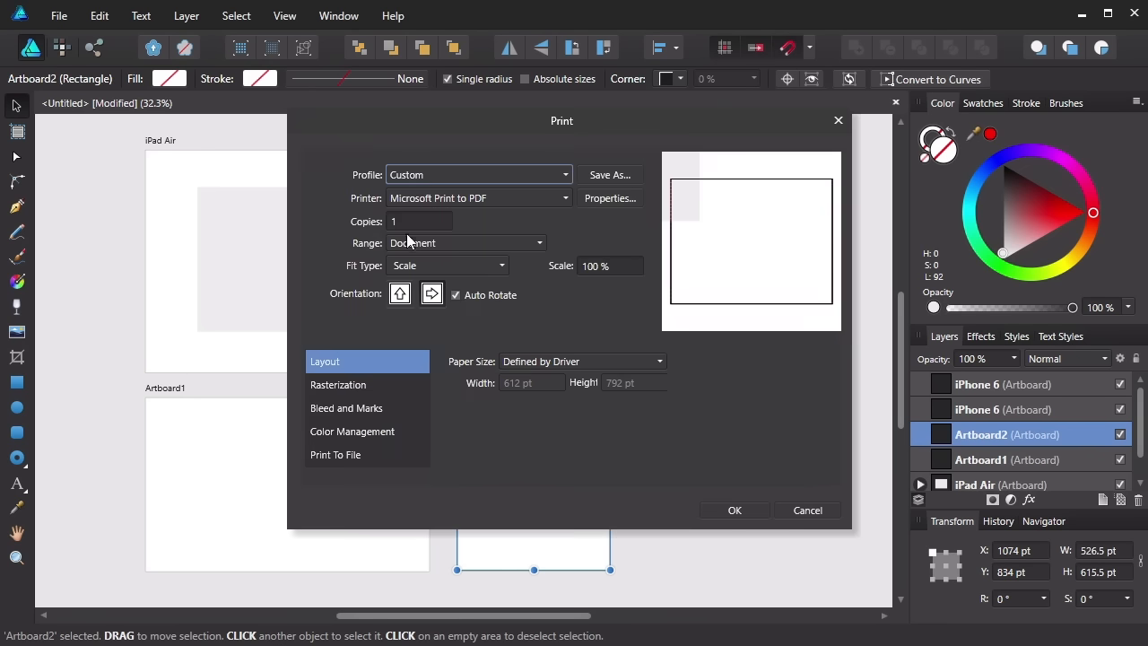
pyautogui.click(536, 240)
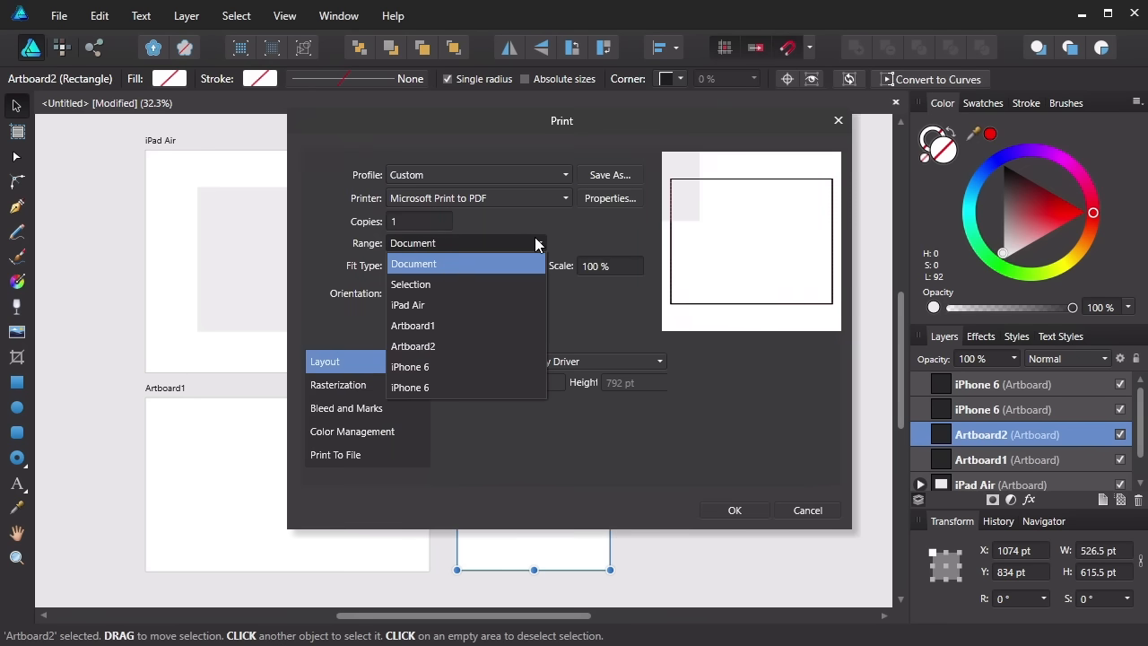
pyautogui.click(418, 304)
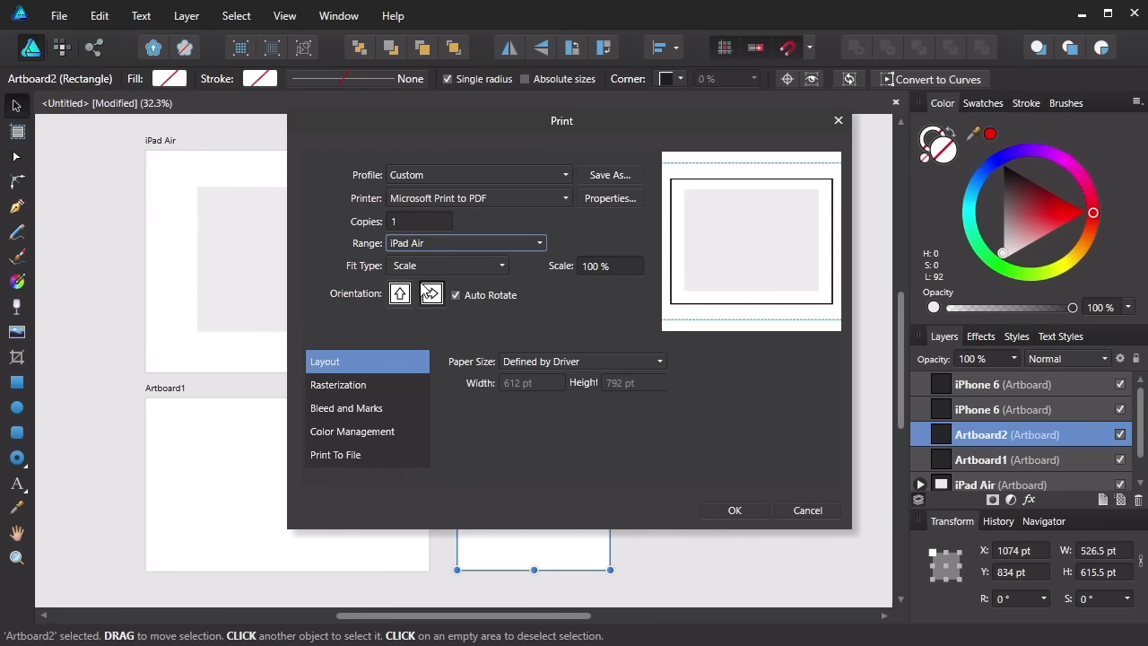
pyautogui.click(471, 241)
pyautogui.click(429, 346)
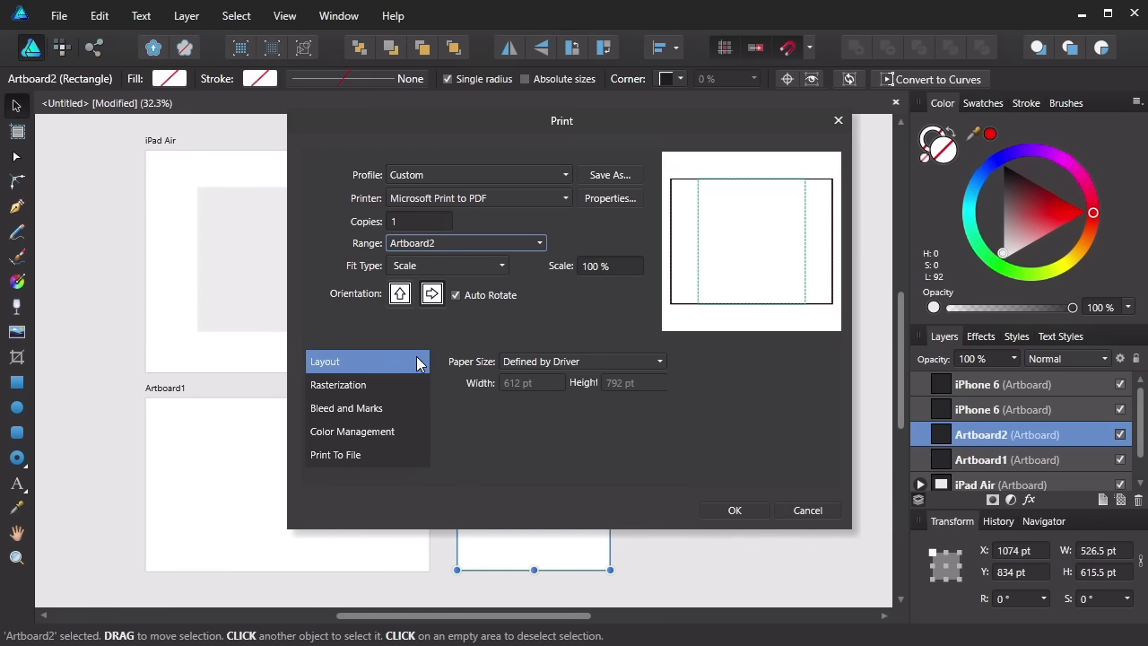
pyautogui.click(454, 239)
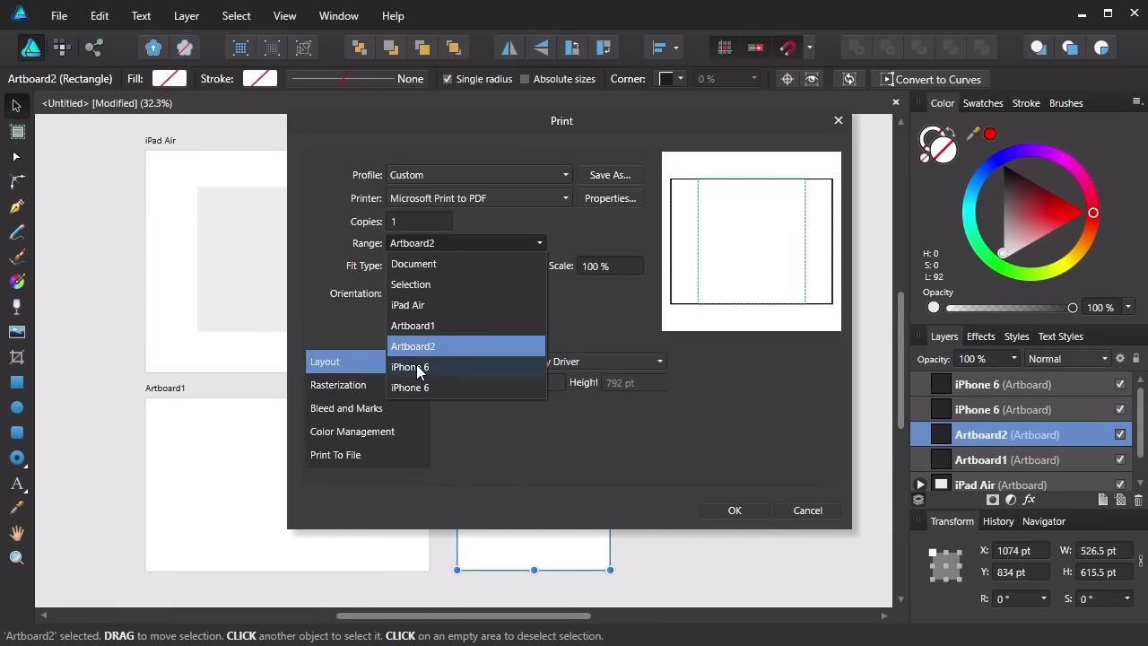
pyautogui.click(420, 368)
pyautogui.click(805, 510)
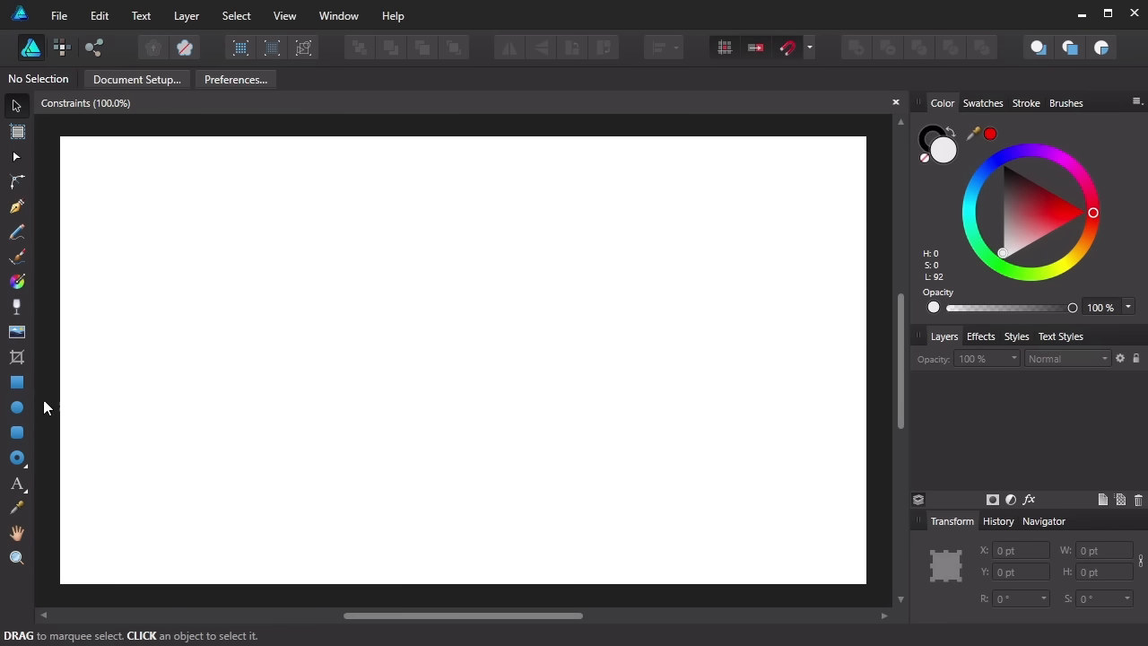
# Step: Draw a rectangle about 593 × 347 pt on the Constraints page and fill it with pale cyan (H 190, S 100, L 96)
pyautogui.click(16, 383)
pyautogui.moveTo(190, 214); pyautogui.dragTo(720, 525)
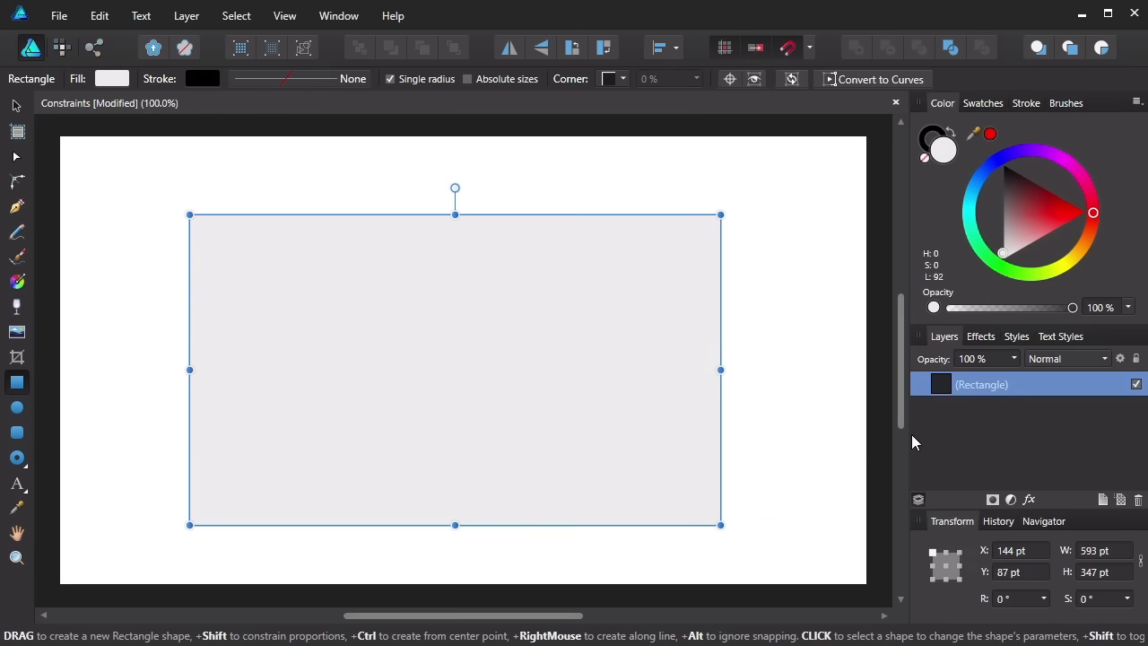
pyautogui.moveTo(1094, 215)
pyautogui.mouseDown()
pyautogui.moveTo(1061, 267)
pyautogui.moveTo(999, 271)
pyautogui.moveTo(976, 248)
pyautogui.moveTo(979, 188)
pyautogui.moveTo(969, 195)
pyautogui.moveTo(1014, 195)
pyautogui.moveTo(1052, 175)
pyautogui.mouseUp()
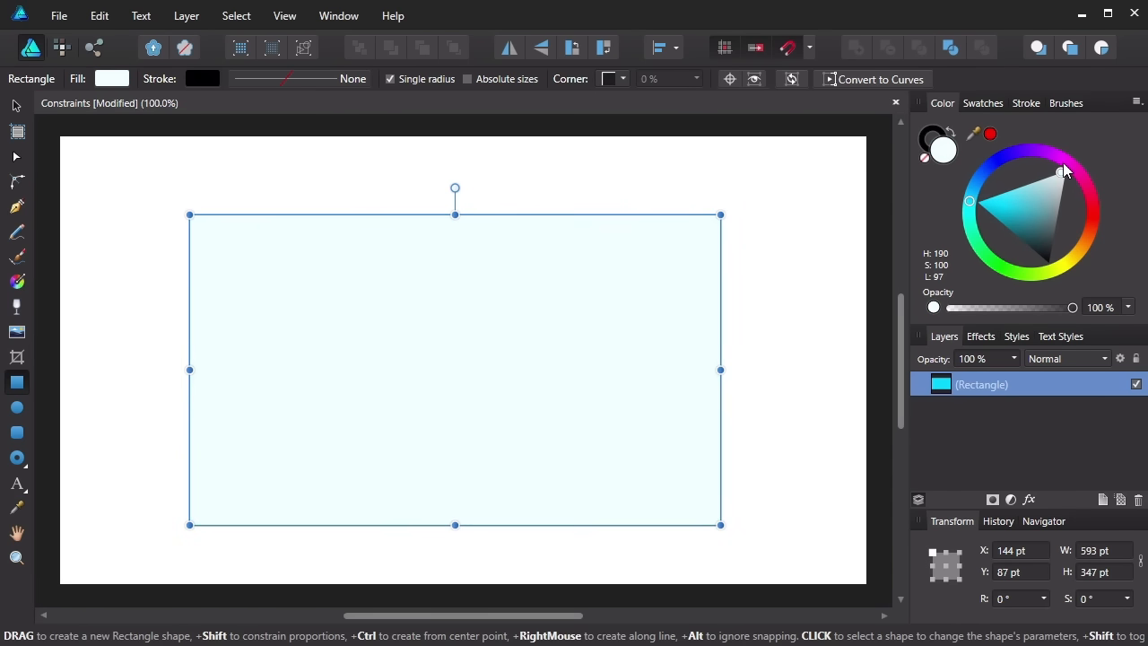
# Step: Draw a circle about 264 pt across inside the rectangle and fill it with bright blue (H 200, S 100, L 50)
pyautogui.click(16, 408)
pyautogui.moveTo(339, 269); pyautogui.dragTo(601, 499)
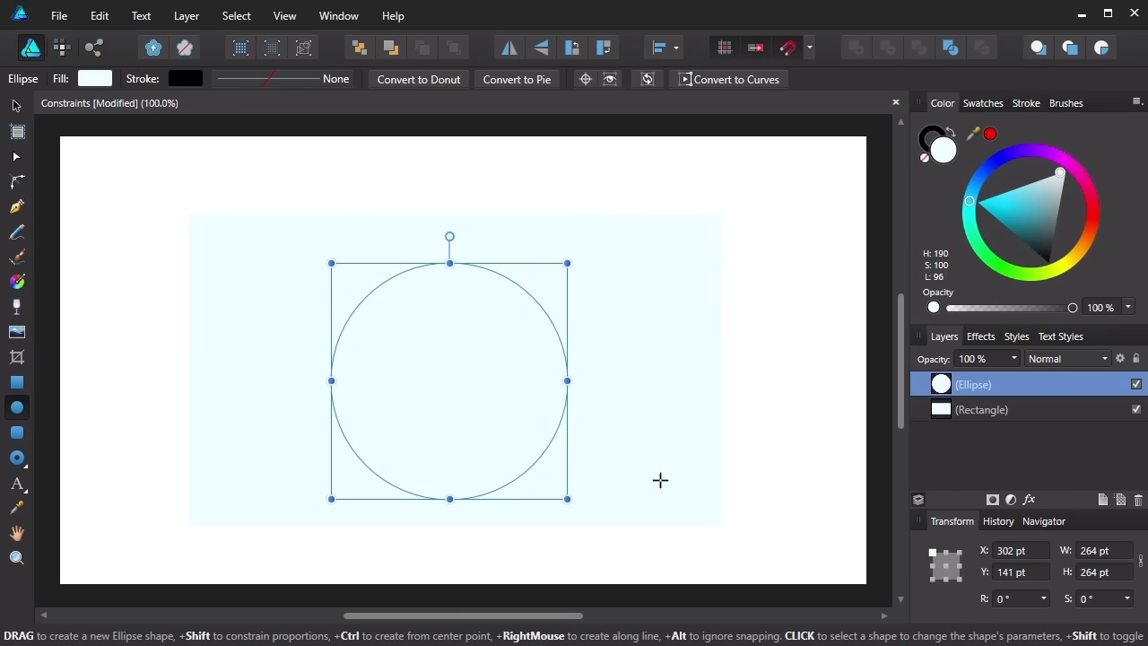
pyautogui.moveTo(1046, 157); pyautogui.dragTo(937, 178)
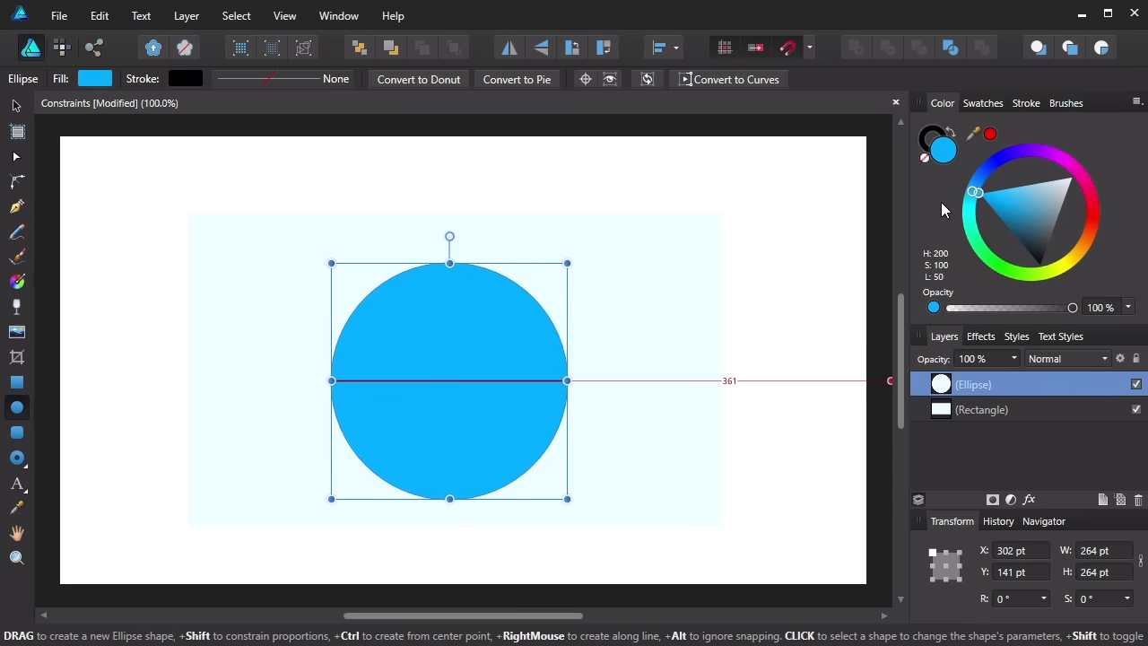
# Step: Nest the ellipse layer inside the rectangle layer and centre the circle within the rectangle
pyautogui.moveTo(955, 389); pyautogui.dragTo(954, 412)
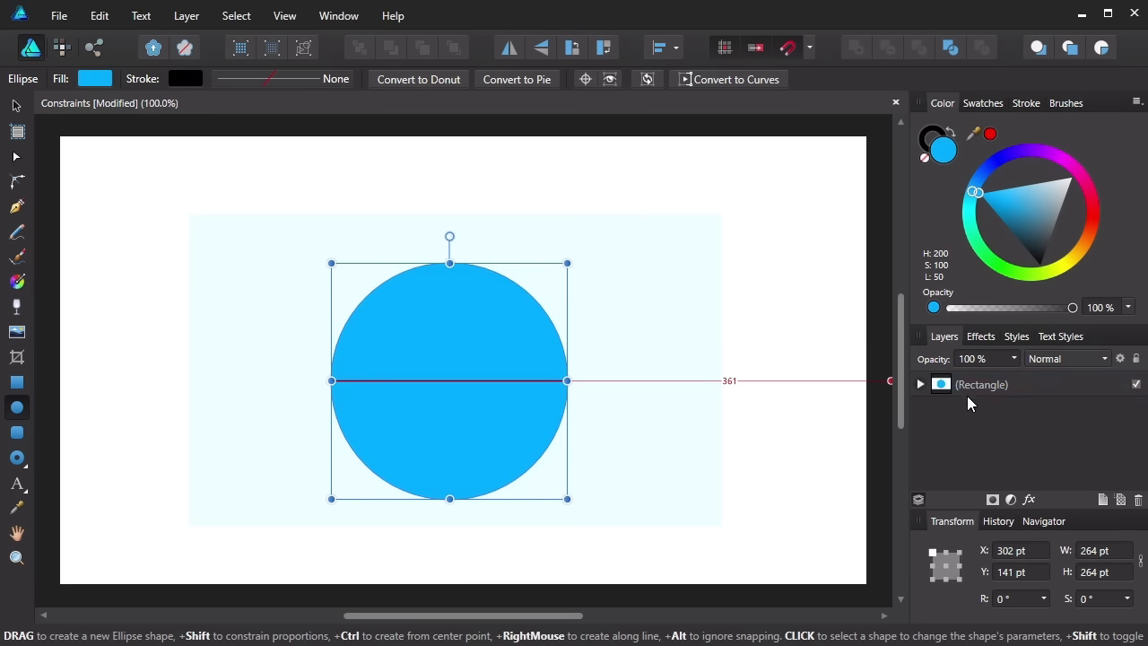
pyautogui.click(920, 384)
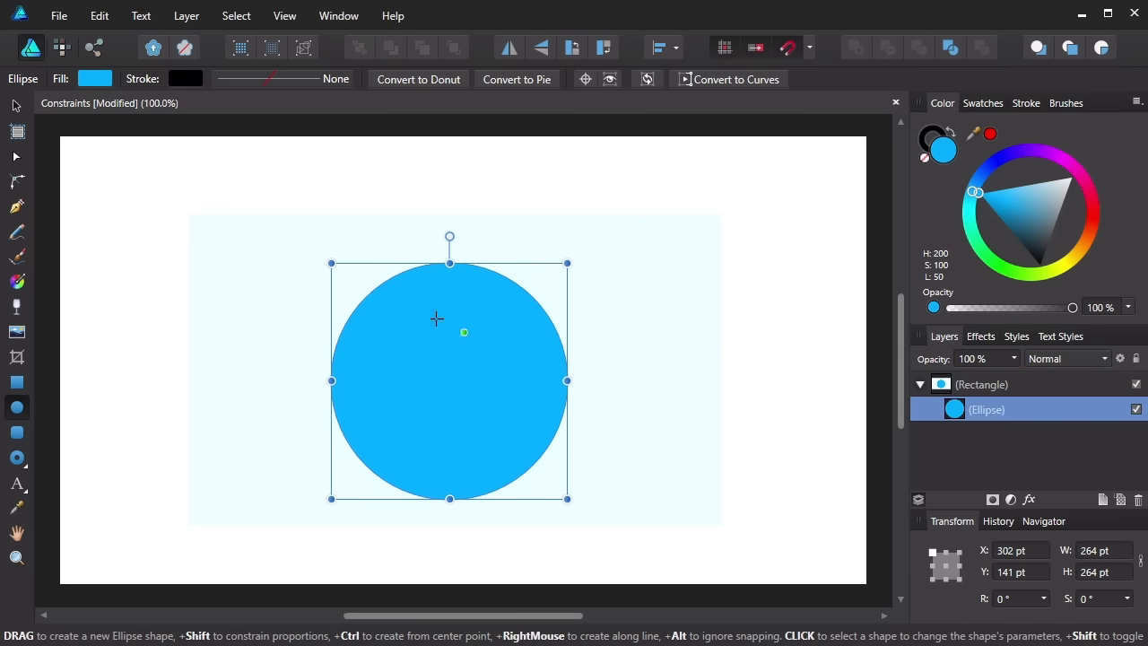
pyautogui.click(14, 107)
pyautogui.moveTo(456, 354); pyautogui.dragTo(497, 376)
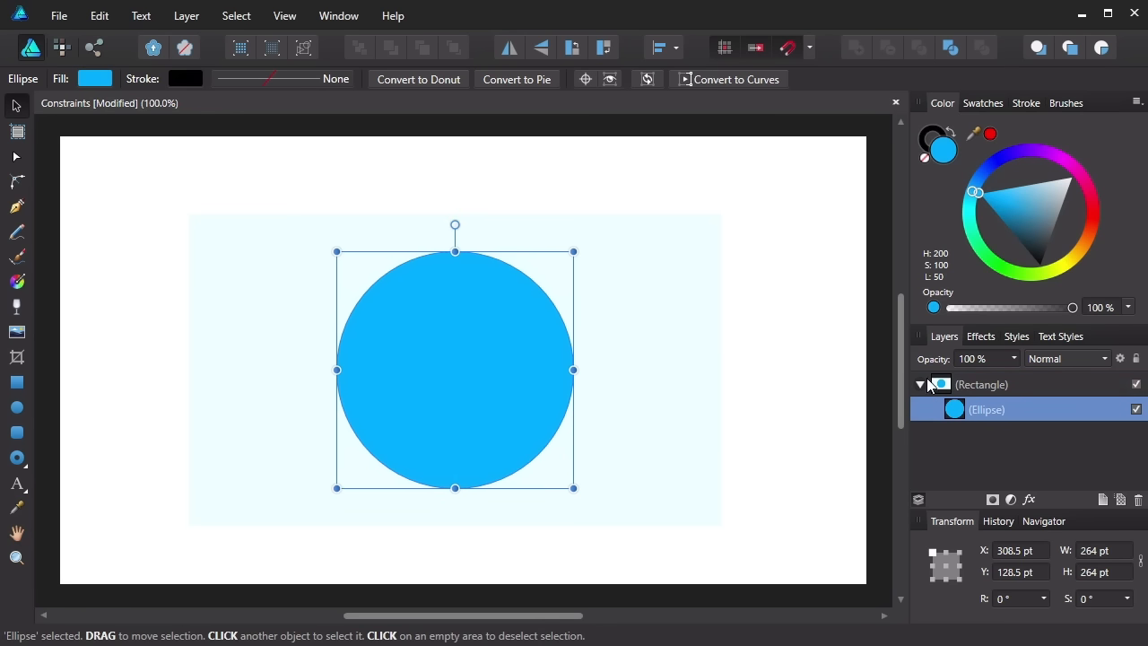
# Step: Move the rectangle with its nested circle to about X 153.5 pt, Y 76.5 pt and deselect it
pyautogui.click(975, 386)
pyautogui.moveTo(643, 346)
pyautogui.mouseDown()
pyautogui.moveTo(607, 338)
pyautogui.moveTo(654, 340)
pyautogui.moveTo(661, 354)
pyautogui.moveTo(661, 342)
pyautogui.mouseUp()
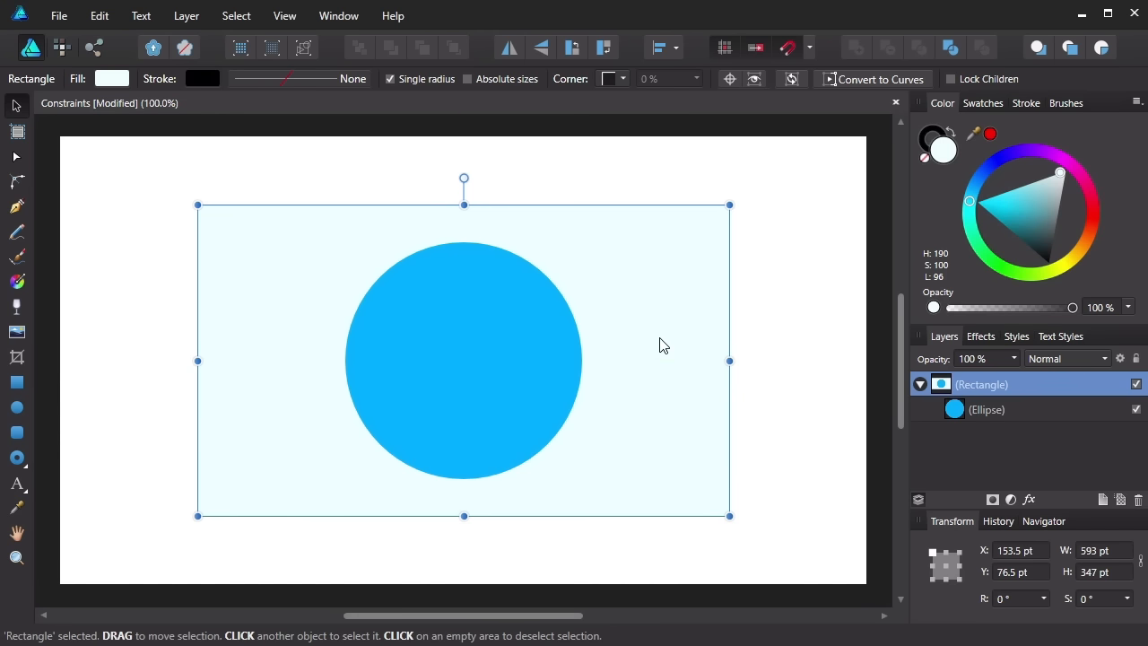
pyautogui.click(801, 269)
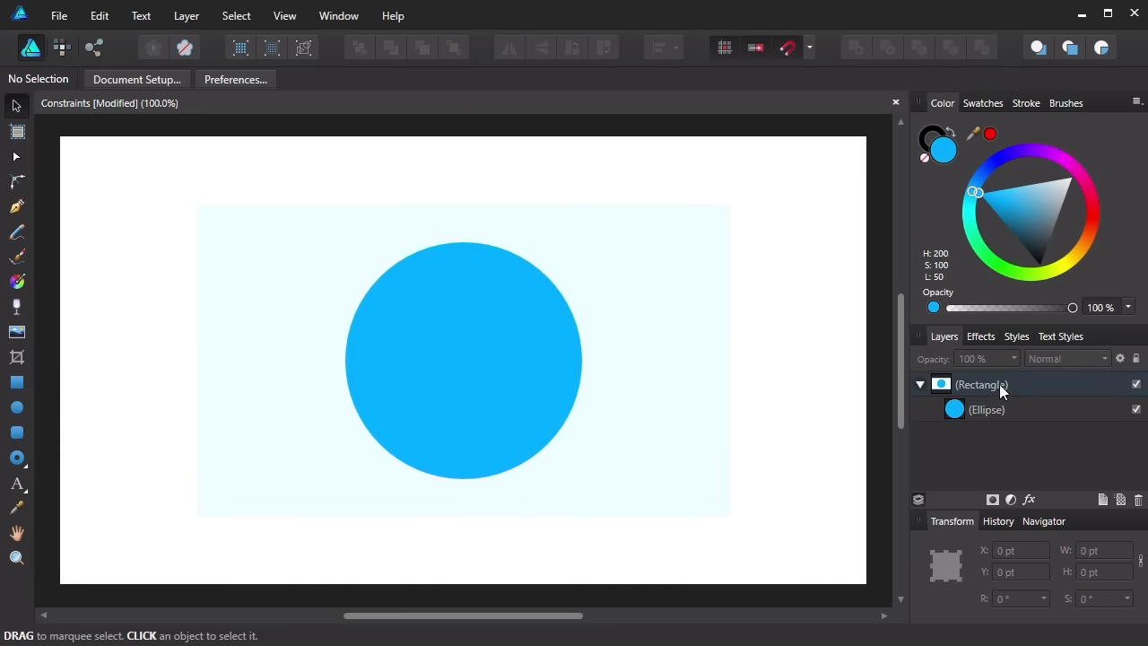
# Step: Resize the rectangle from its lower corner to about 537 × 288 pt as a scaling test and undo the resize
pyautogui.click(1025, 384)
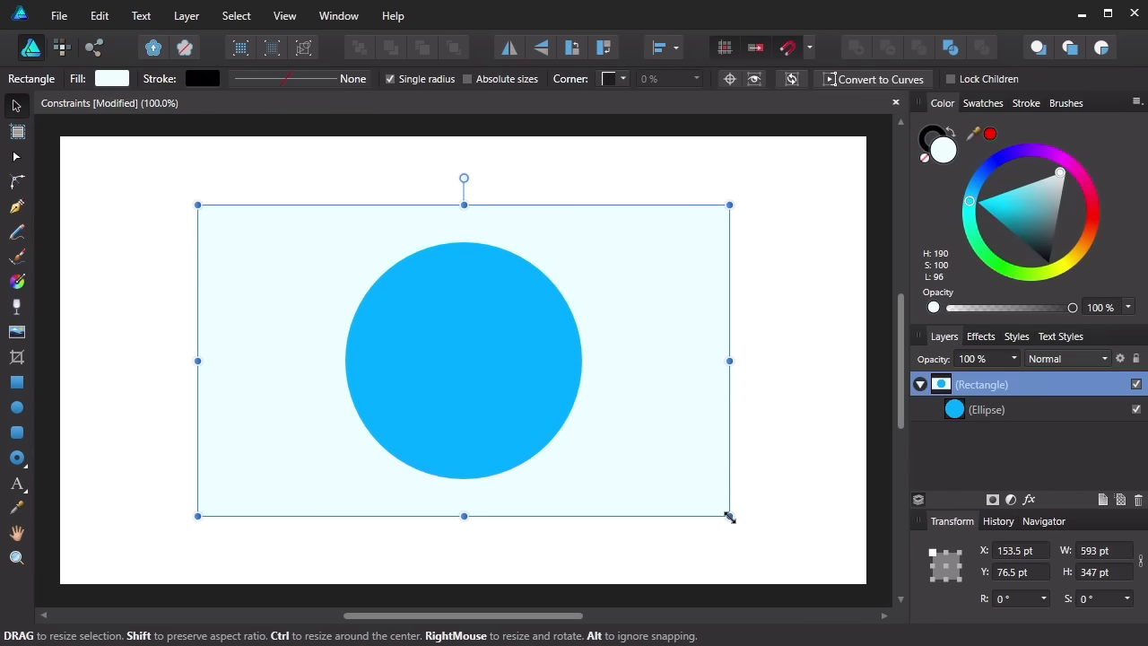
pyautogui.moveTo(731, 518); pyautogui.dragTo(678, 463)
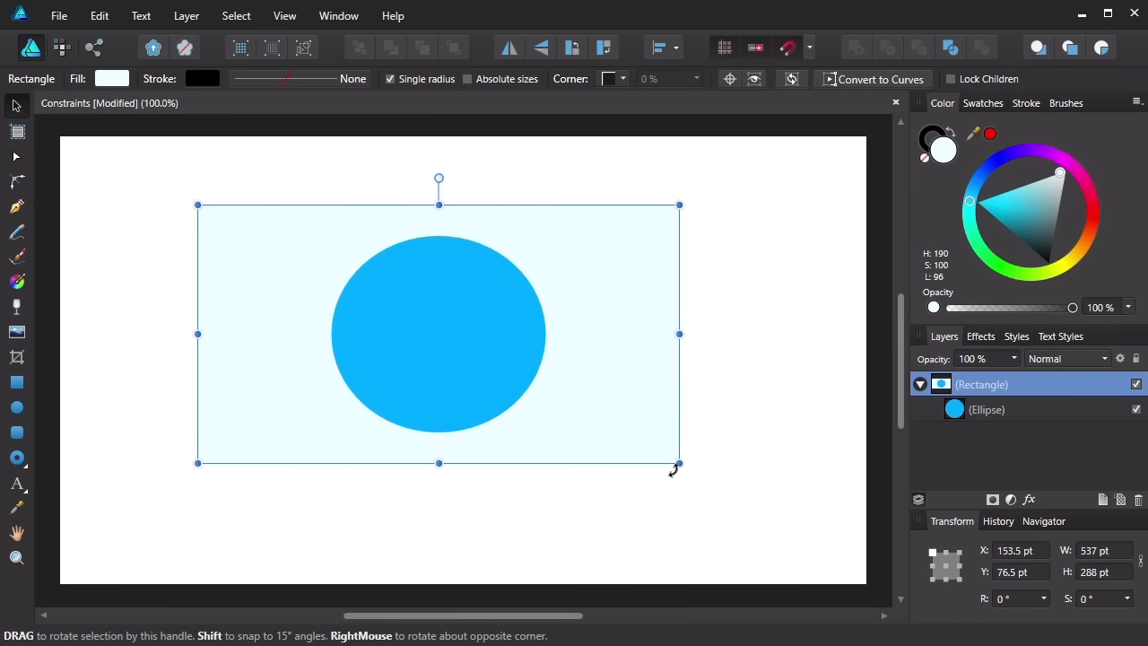
pyautogui.hotkey('ctrl', 'z')
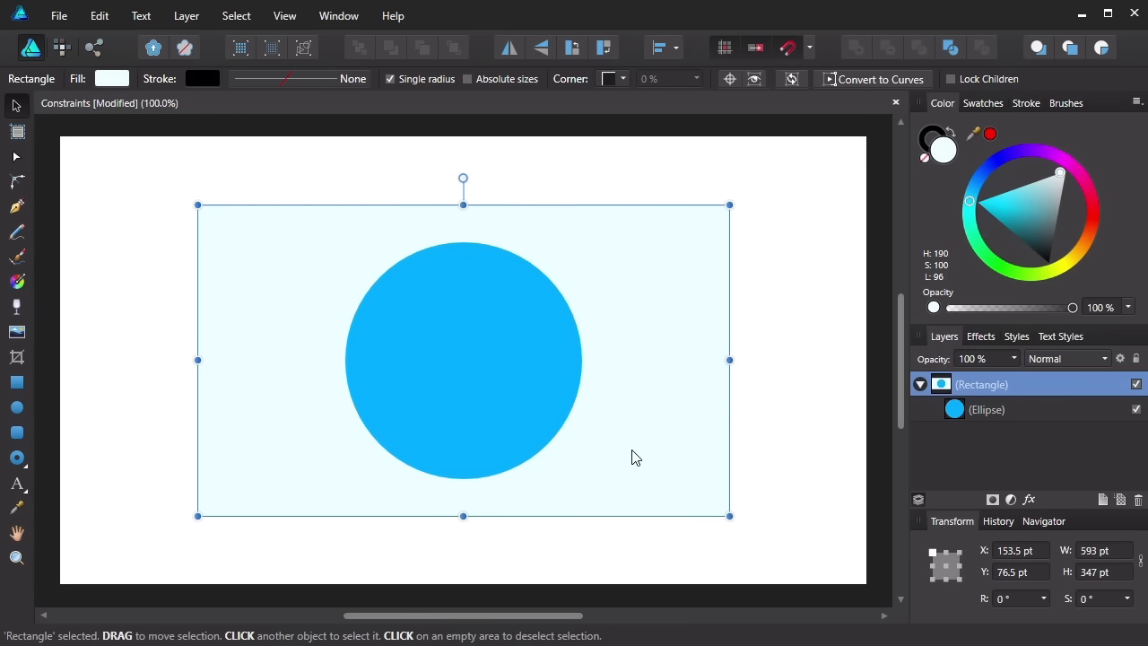
# Step: Show the Constraints settings for the nested objects
pyautogui.click(285, 17)
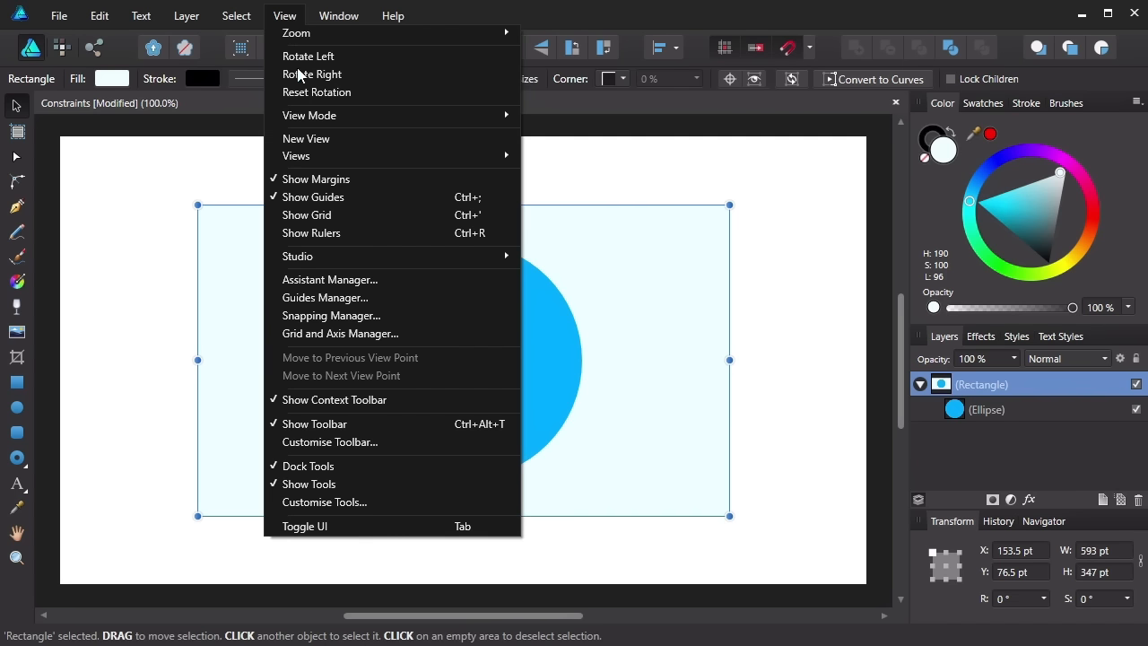
pyautogui.moveTo(358, 256)
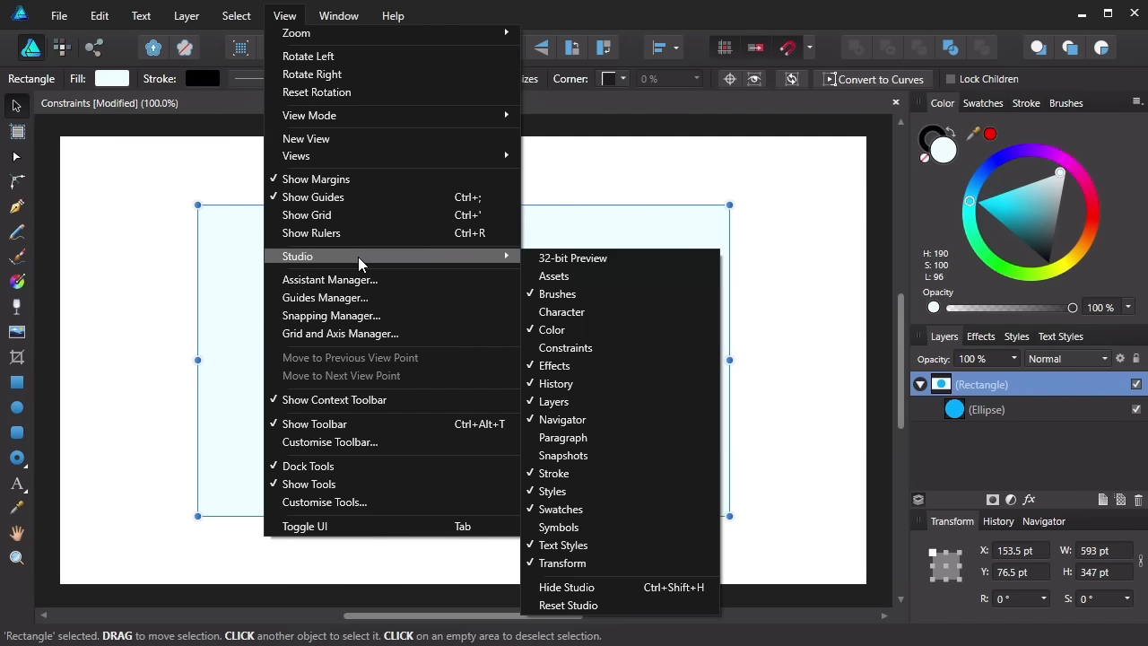
pyautogui.click(583, 350)
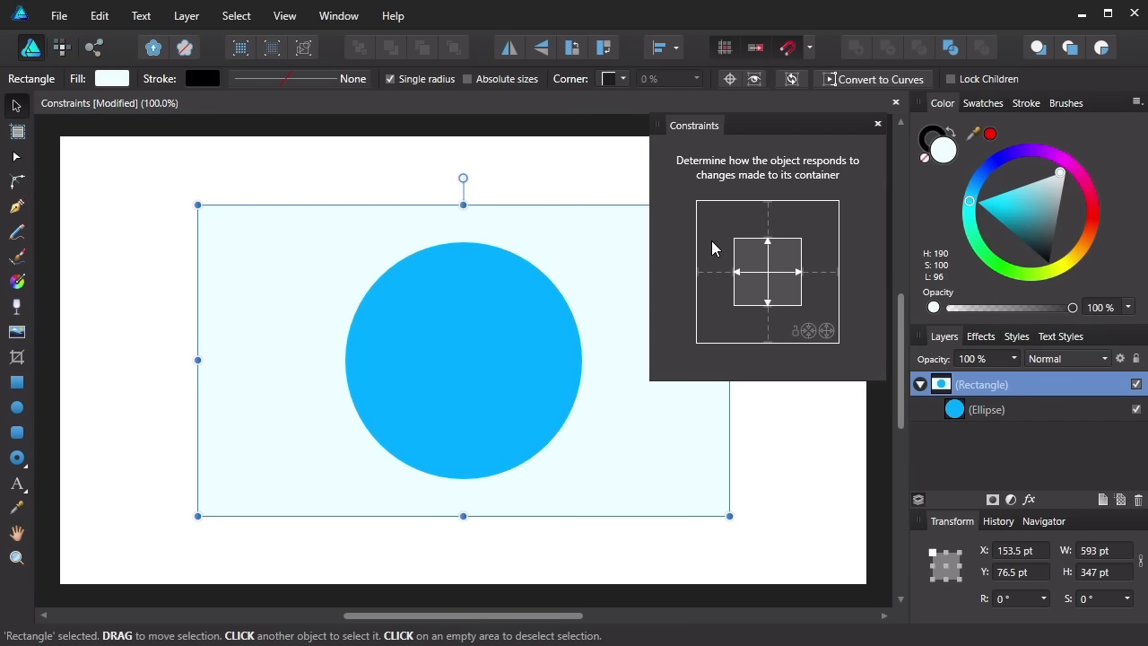
# Step: Toggle the two fit constraints of the nested circle and turn off its horizontal scaling constraint
pyautogui.click(979, 408)
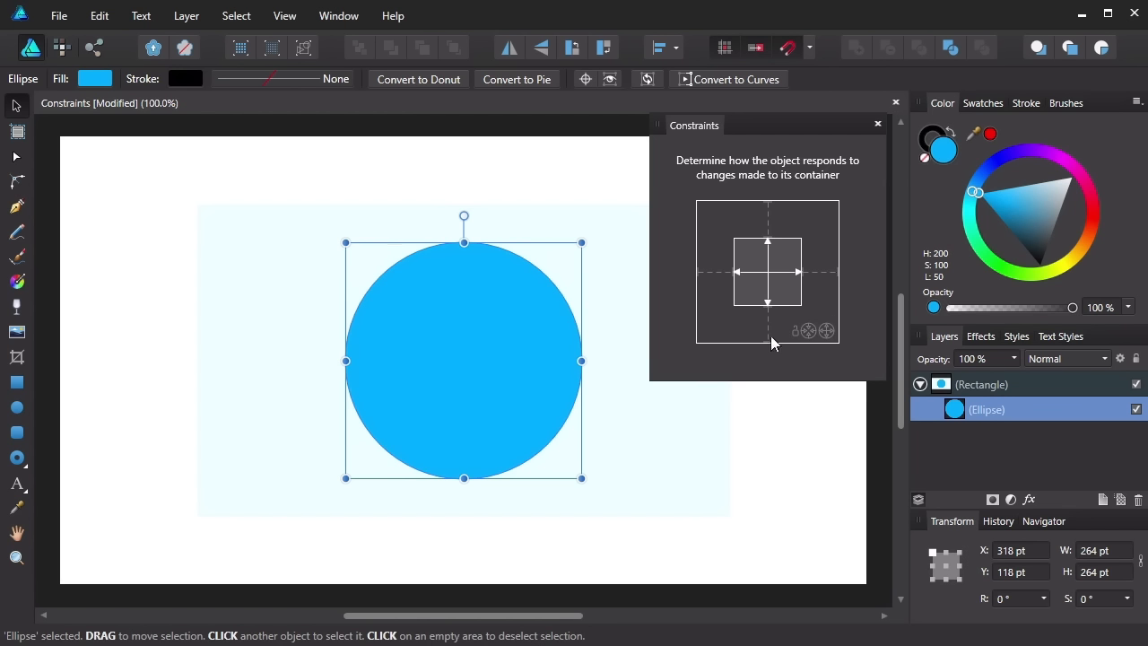
pyautogui.click(808, 332)
pyautogui.click(826, 331)
pyautogui.click(826, 334)
pyautogui.click(782, 271)
# Step: Test the circle's disabled horizontal scaling by shrinking the rectangle from its lower corner, and undo the resize
pyautogui.click(996, 386)
pyautogui.moveTo(729, 516); pyautogui.dragTo(563, 462)
pyautogui.hotkey('ctrl', 'z')
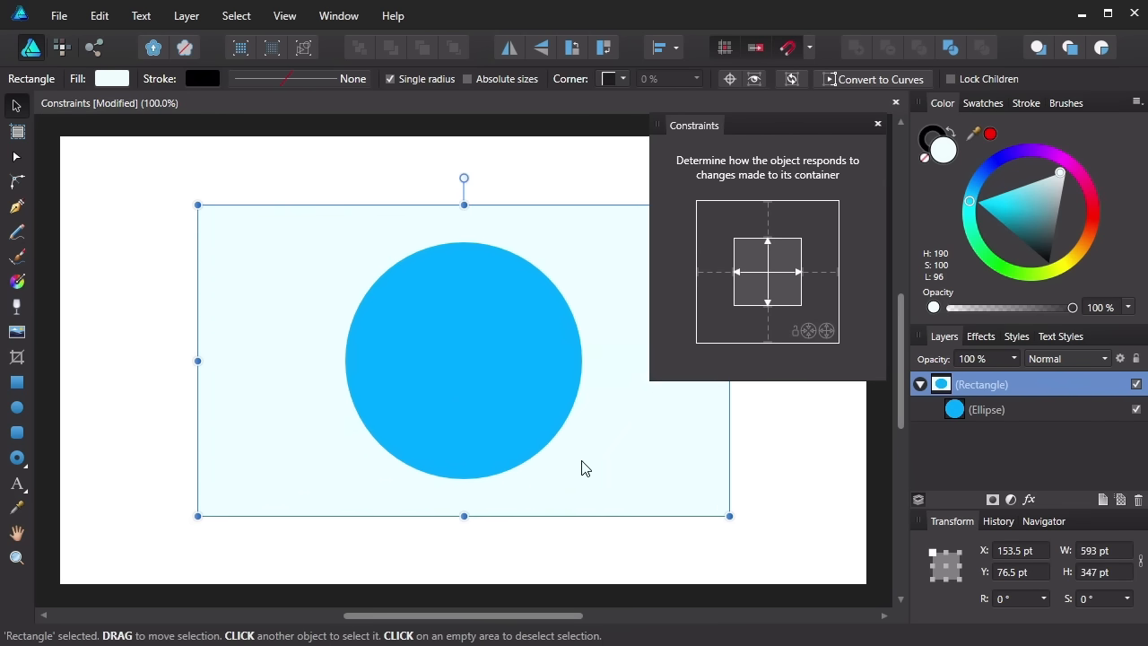
# Step: Turn off the circle's vertical scaling constraint as well and test it by resizing the rectangle, restoring its original size
pyautogui.click(990, 411)
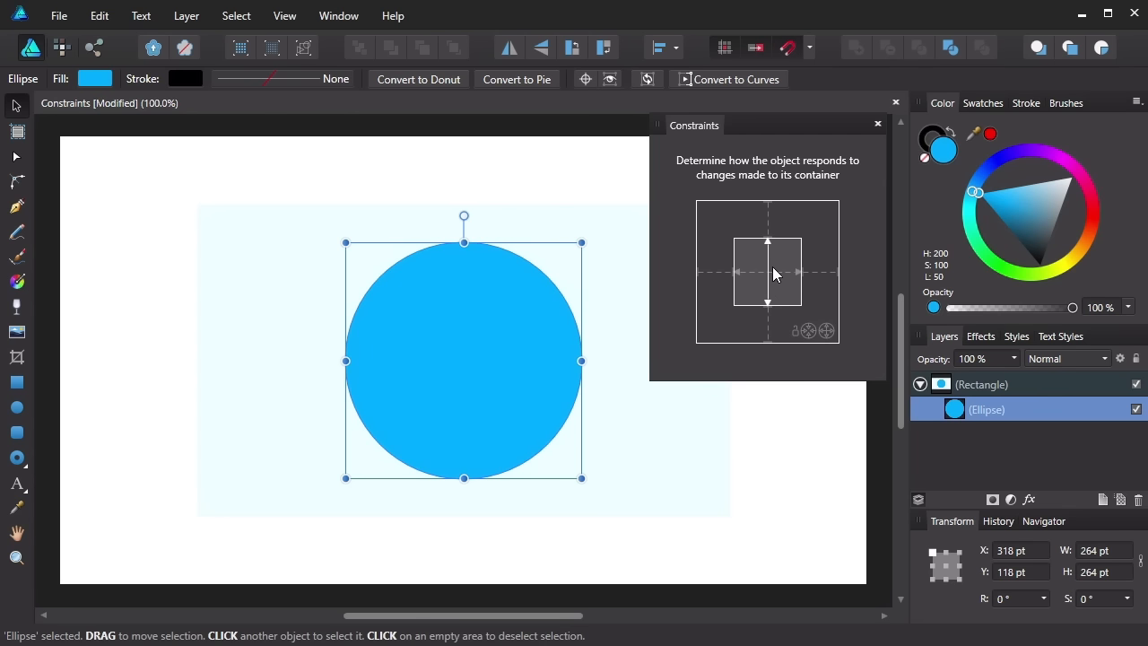
pyautogui.click(984, 383)
pyautogui.moveTo(730, 514)
pyautogui.mouseDown()
pyautogui.moveTo(443, 347)
pyautogui.moveTo(323, 368)
pyautogui.moveTo(267, 495)
pyautogui.moveTo(512, 441)
pyautogui.moveTo(548, 339)
pyautogui.moveTo(544, 445)
pyautogui.moveTo(556, 276)
pyautogui.moveTo(536, 468)
pyautogui.moveTo(777, 465)
pyautogui.moveTo(376, 493)
pyautogui.moveTo(651, 474)
pyautogui.moveTo(730, 516)
pyautogui.mouseUp()
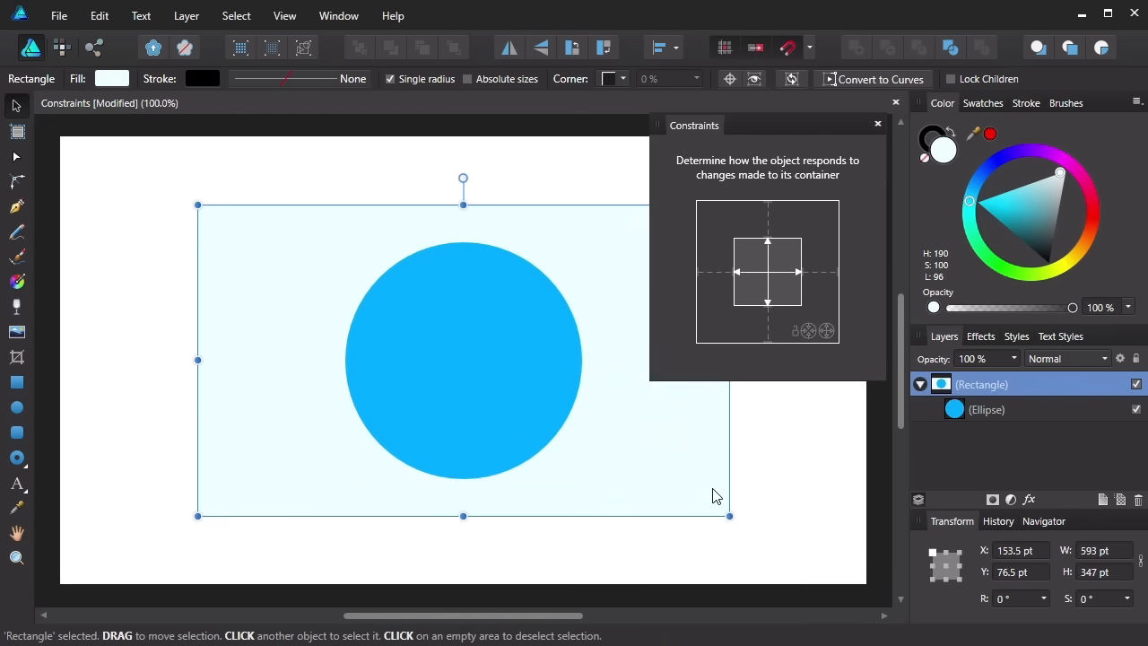
# Step: Re-enable both scaling constraints of the circle with its top edge anchored, and test by resizing the rectangle to about 560 × 354 pt
pyautogui.click(995, 412)
pyautogui.click(780, 273)
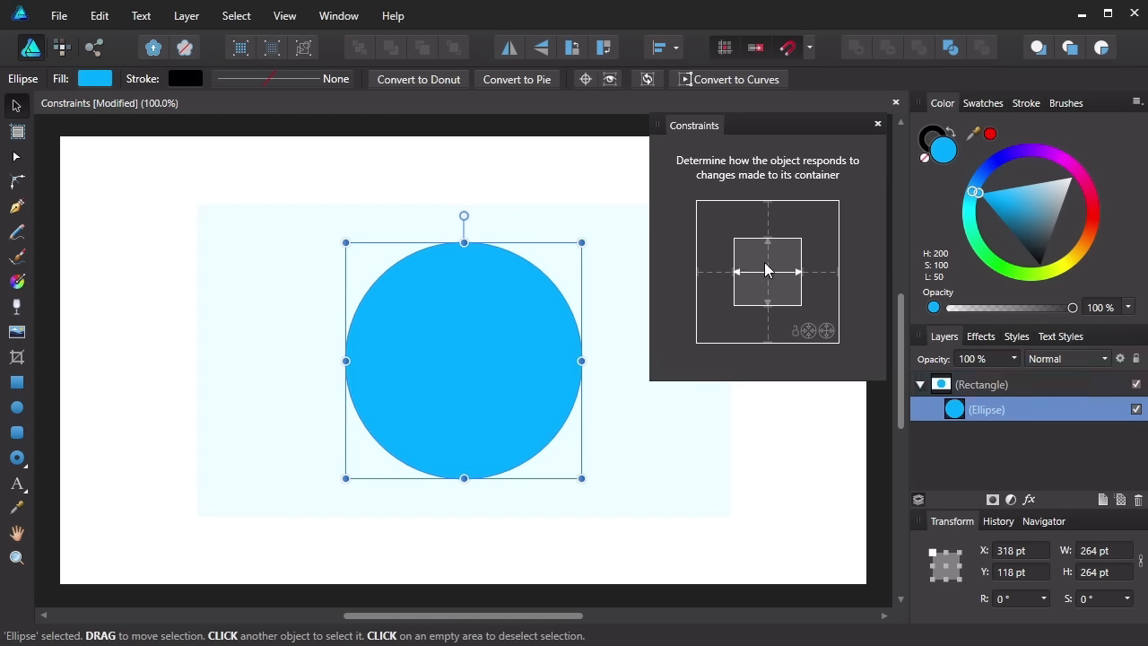
pyautogui.click(769, 254)
pyautogui.click(769, 222)
pyautogui.click(977, 383)
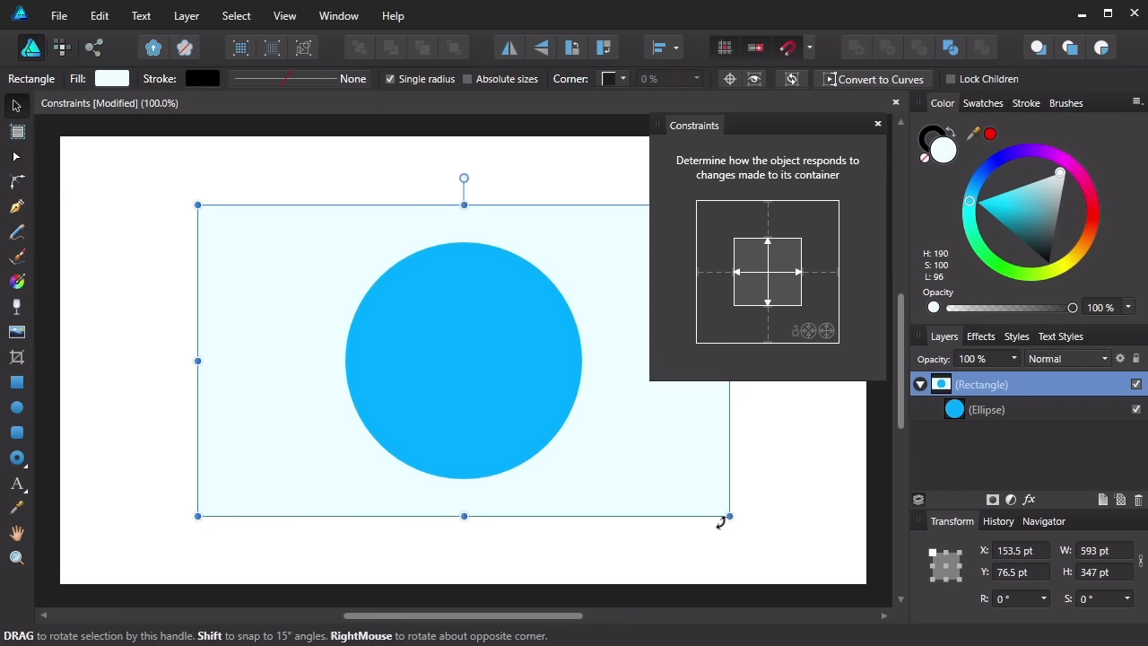
pyautogui.moveTo(730, 513); pyautogui.dragTo(700, 523)
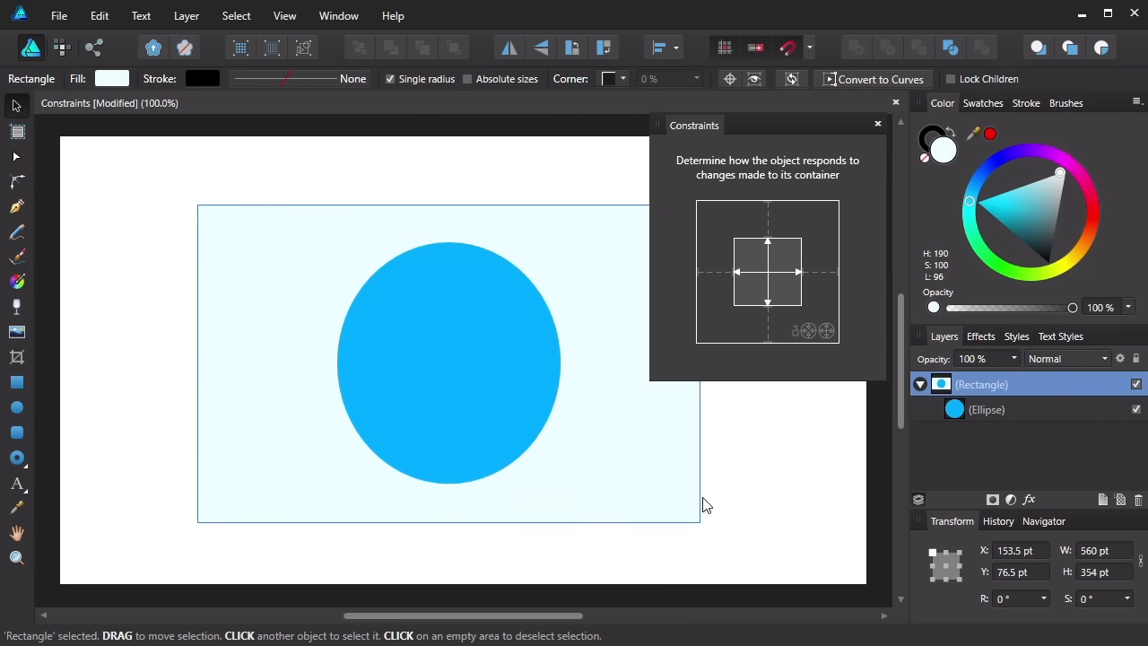
# Step: Anchor the circle's left edge to the rectangle too and test by resizing the rectangle to about 602 × 328 pt
pyautogui.click(977, 411)
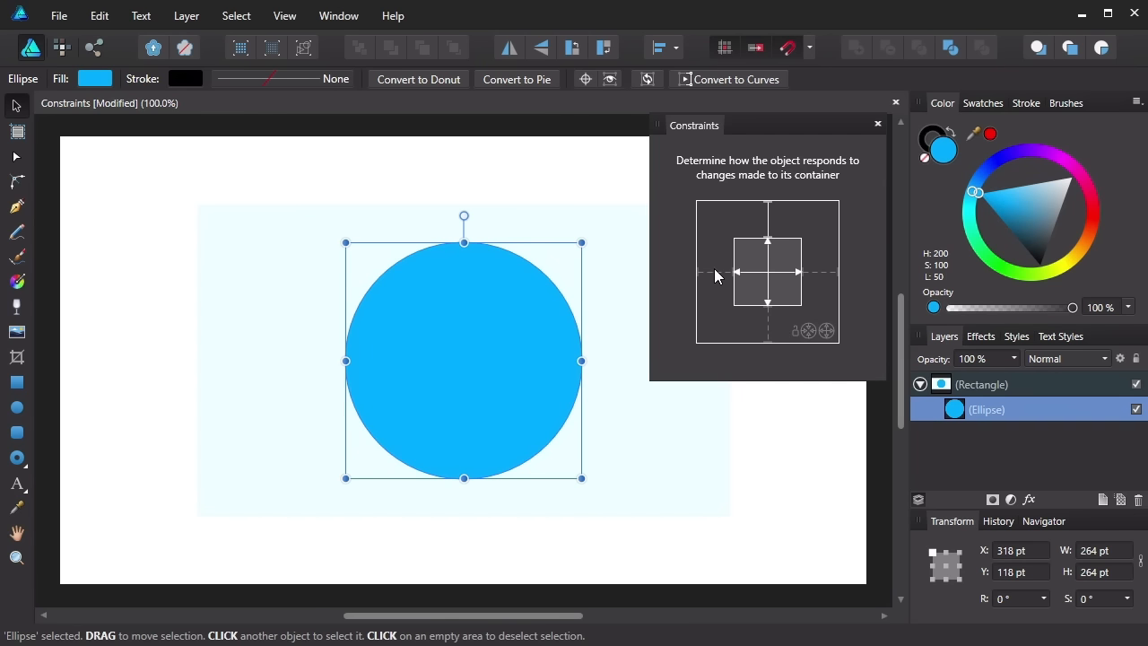
pyautogui.click(980, 384)
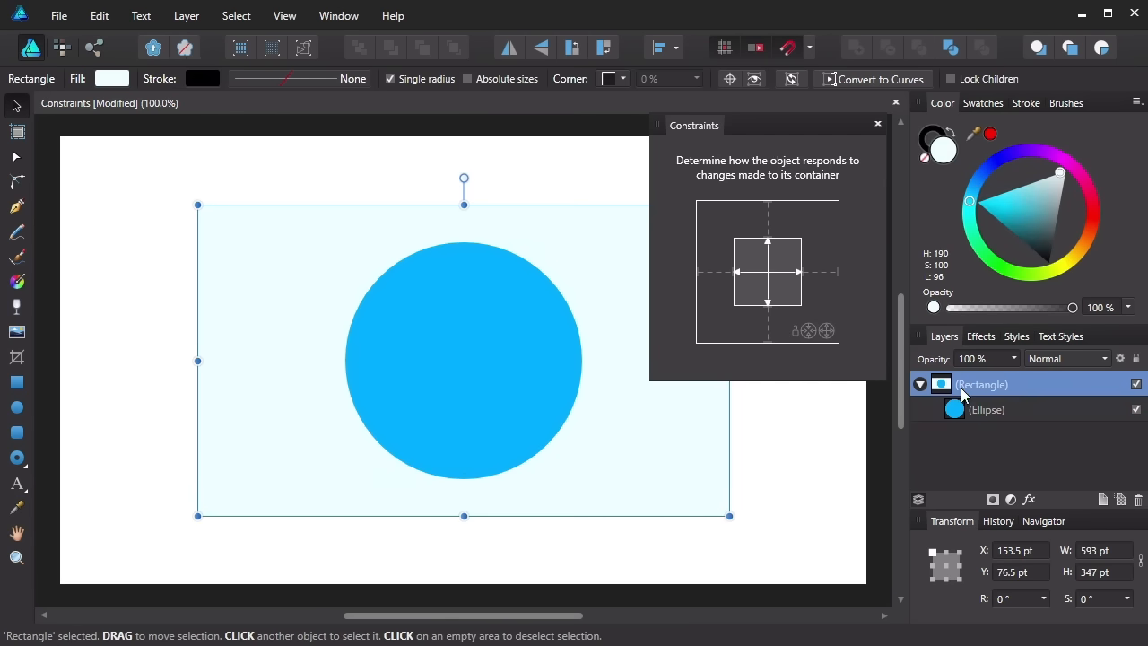
pyautogui.moveTo(729, 516); pyautogui.dragTo(766, 500)
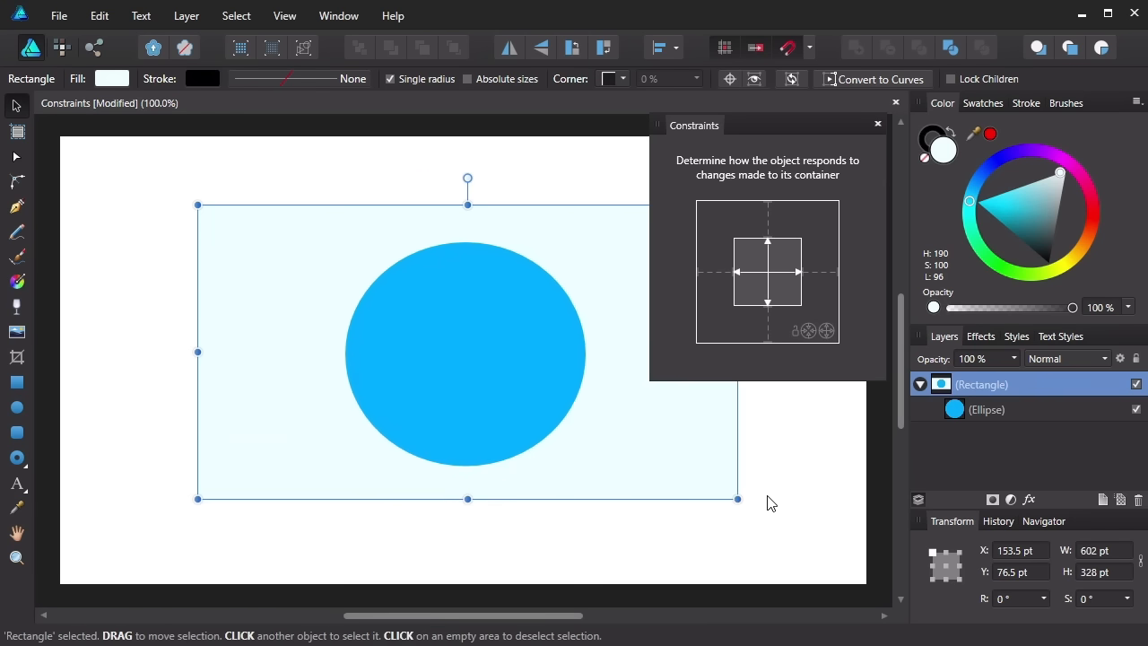
# Step: Switch the circle to the first fit constraint, test it by shrinking the rectangle, and undo the resize
pyautogui.click(957, 412)
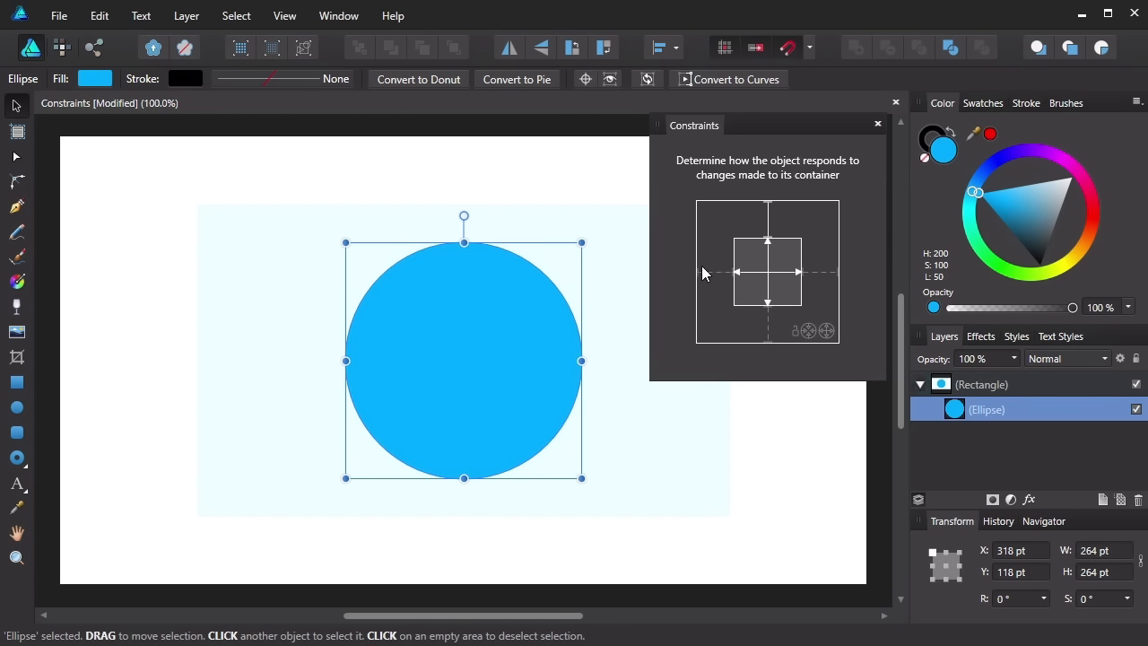
pyautogui.click(806, 331)
pyautogui.click(977, 385)
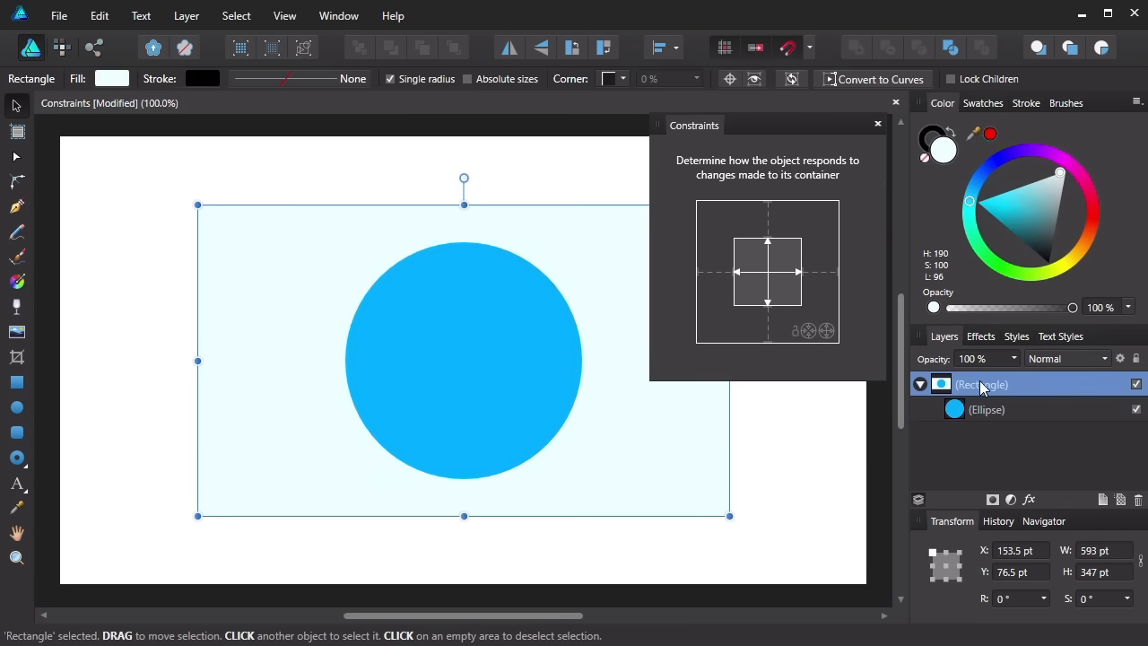
pyautogui.moveTo(730, 514); pyautogui.dragTo(518, 414)
pyautogui.hotkey('ctrl', 'z')
# Step: Switch the circle to the second fit constraint and test it by resizing the rectangle, returning it to 593 × 347 pt
pyautogui.click(982, 409)
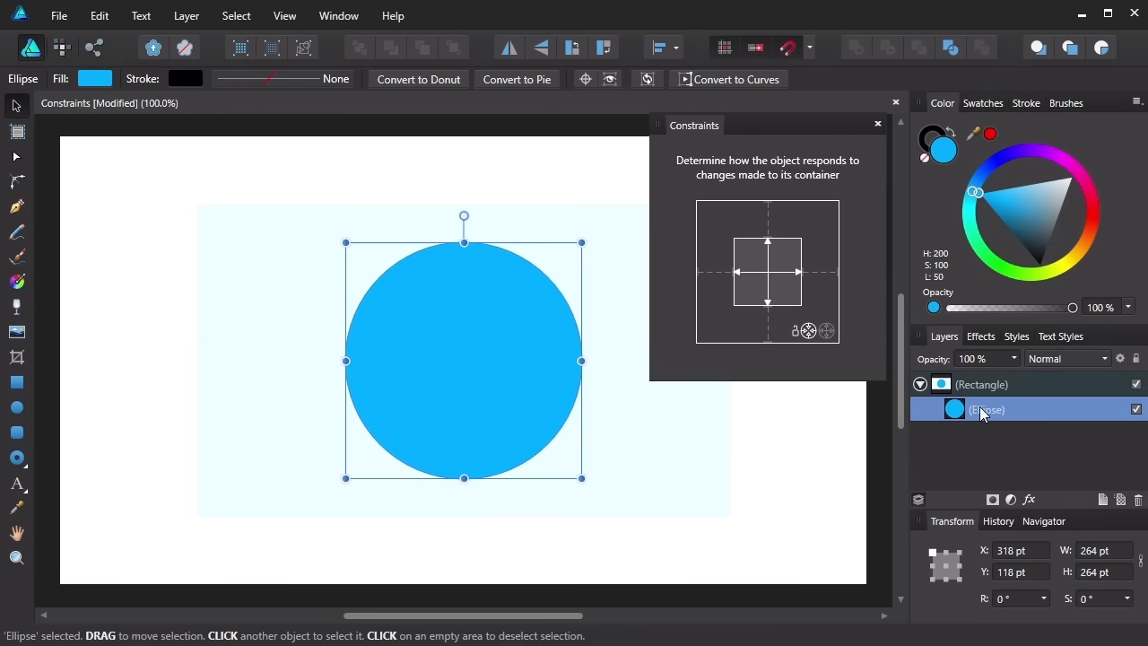
pyautogui.click(827, 331)
pyautogui.click(991, 385)
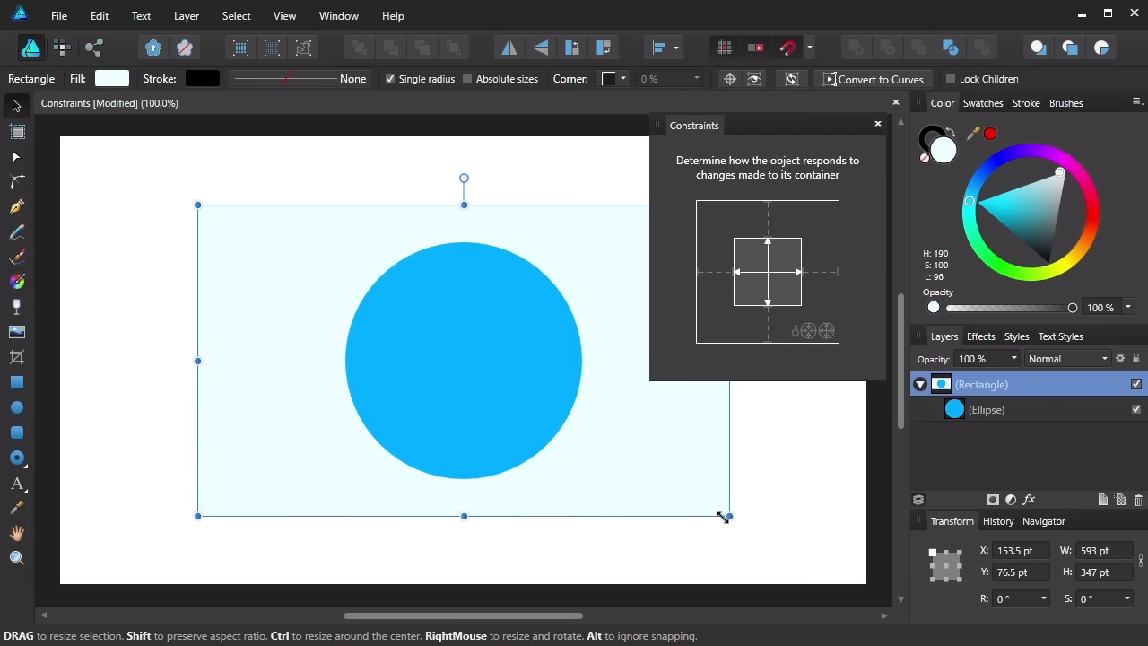
pyautogui.moveTo(666, 510); pyautogui.dragTo(729, 516)
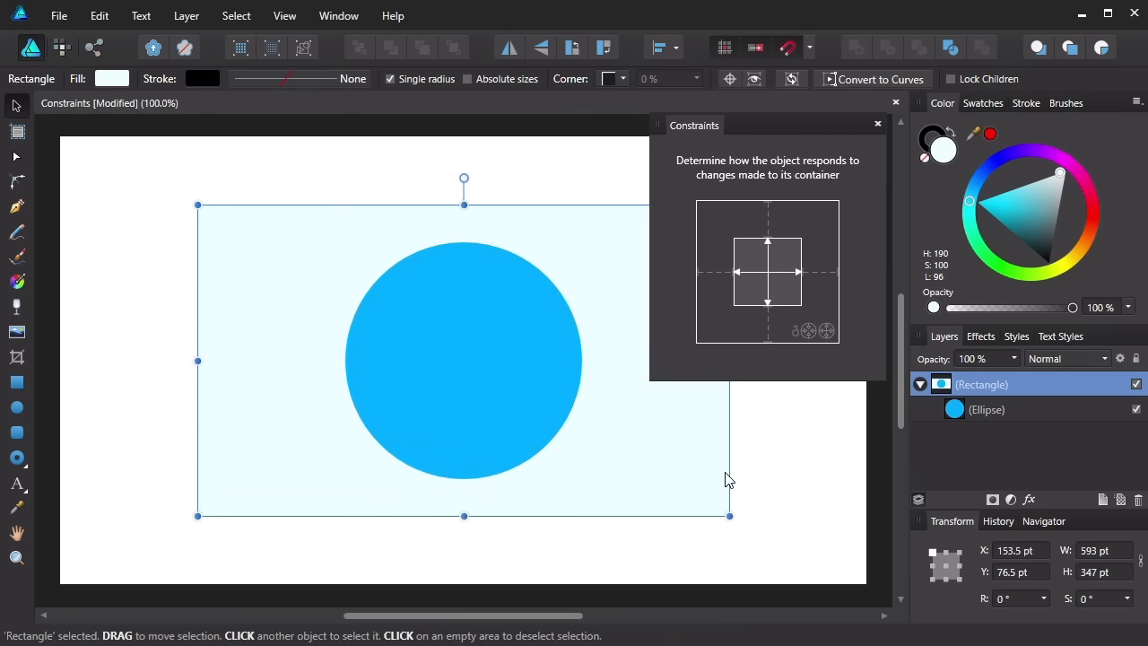
pyautogui.click(962, 412)
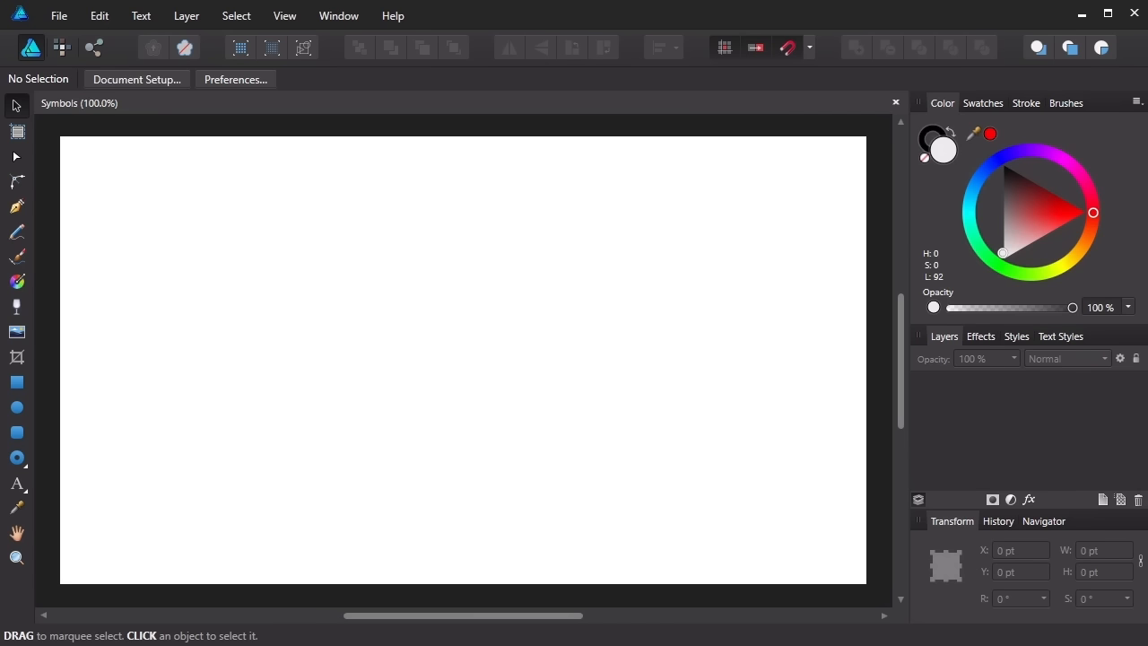
# Step: Draw a rounded rectangle about 231 × 75 pt on the blank Symbols page
pyautogui.click(20, 433)
pyautogui.moveTo(281, 273); pyautogui.dragTo(618, 377)
pyautogui.moveTo(559, 340); pyautogui.dragTo(486, 342)
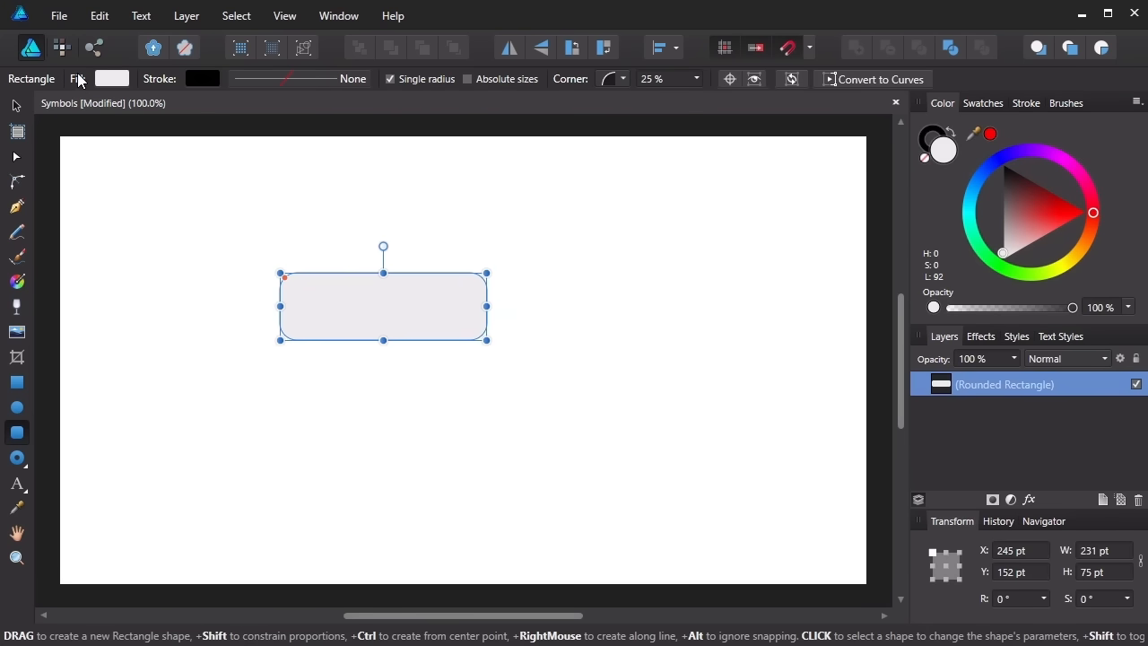
# Step: Fill the rounded rectangle with a linear gradient from dark red (H 0, S 100, L 25) to bright red (H 0, S 100, L 45)
pyautogui.click(120, 76)
pyautogui.click(184, 113)
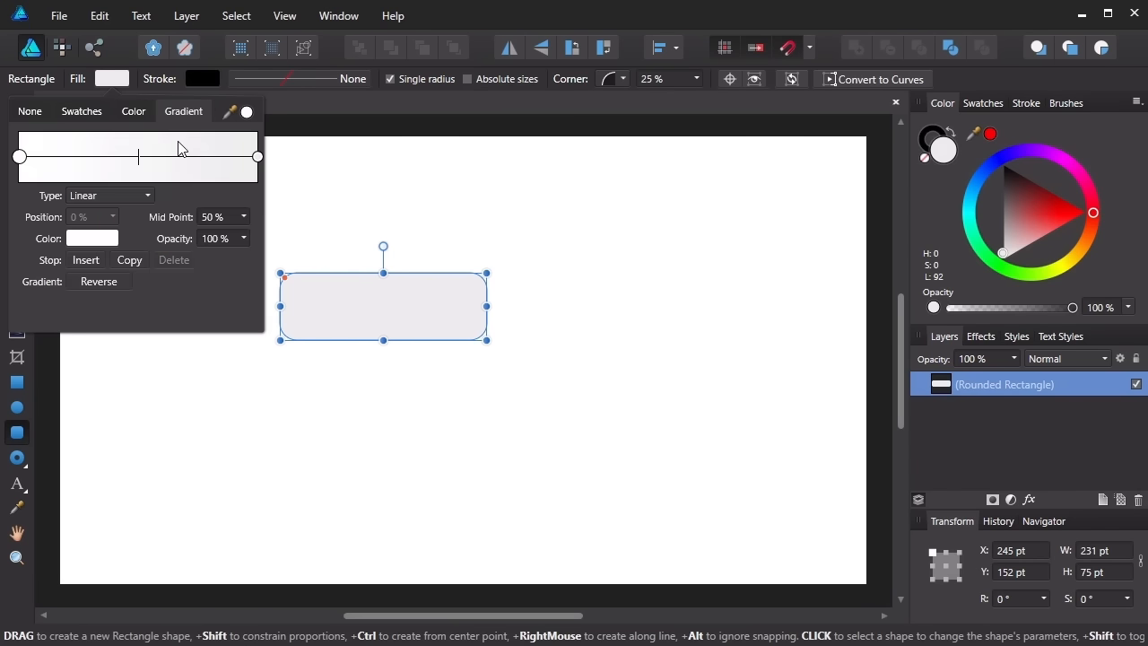
pyautogui.click(88, 239)
pyautogui.moveTo(137, 374); pyautogui.dragTo(141, 331)
pyautogui.click(257, 155)
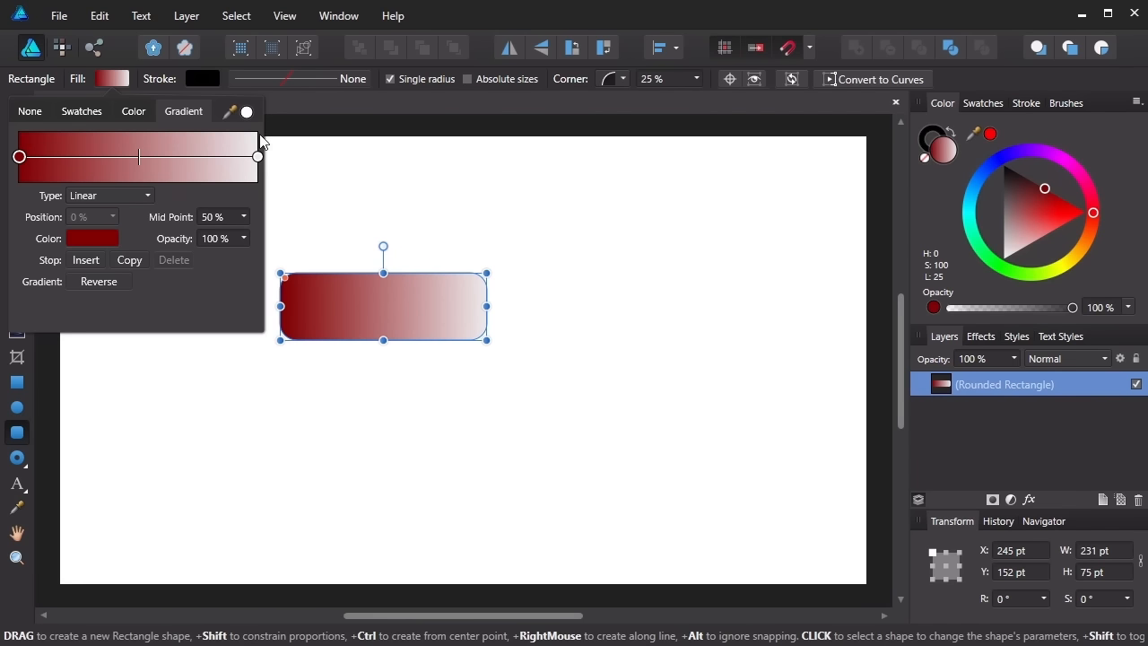
pyautogui.click(256, 156)
pyautogui.click(93, 240)
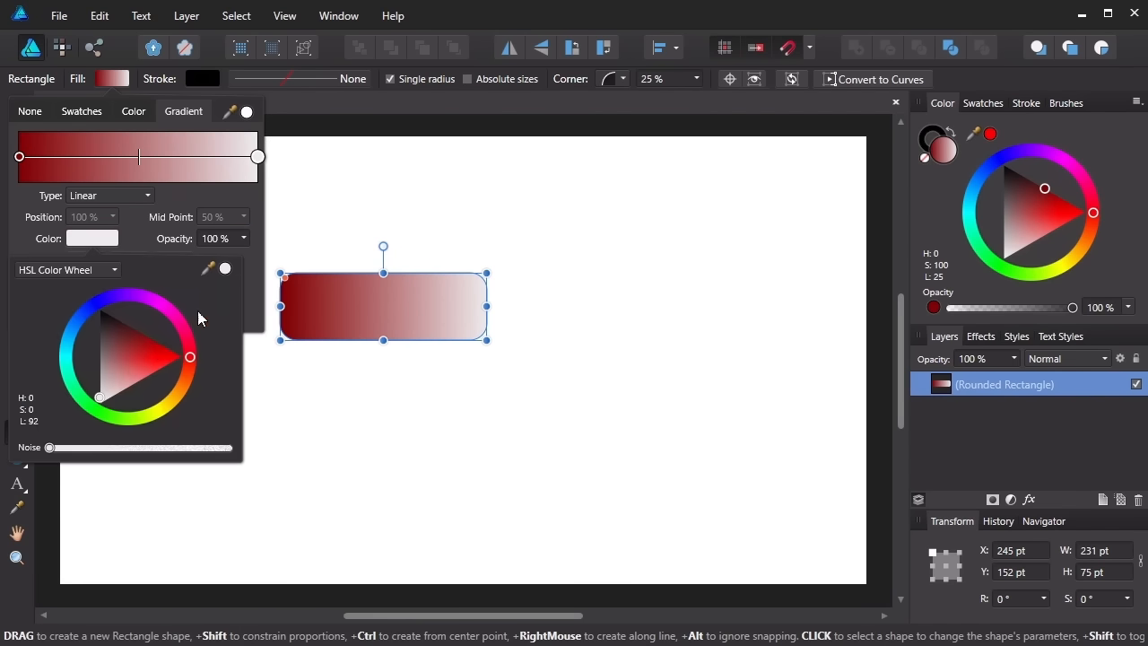
pyautogui.moveTo(161, 349); pyautogui.dragTo(177, 353)
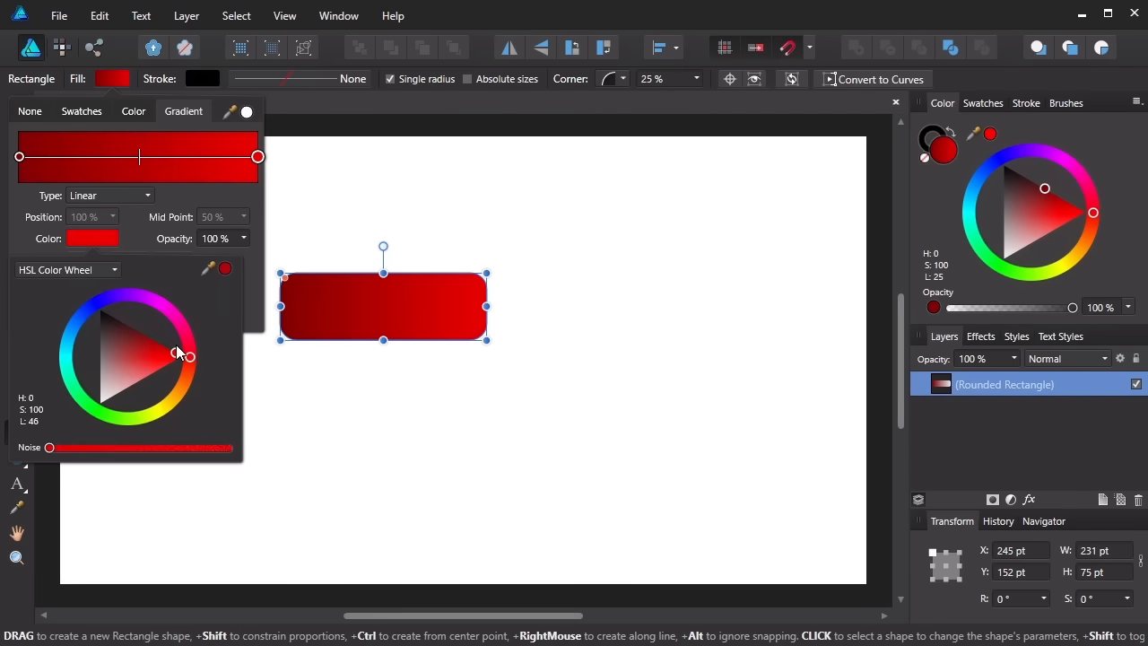
pyautogui.click(193, 113)
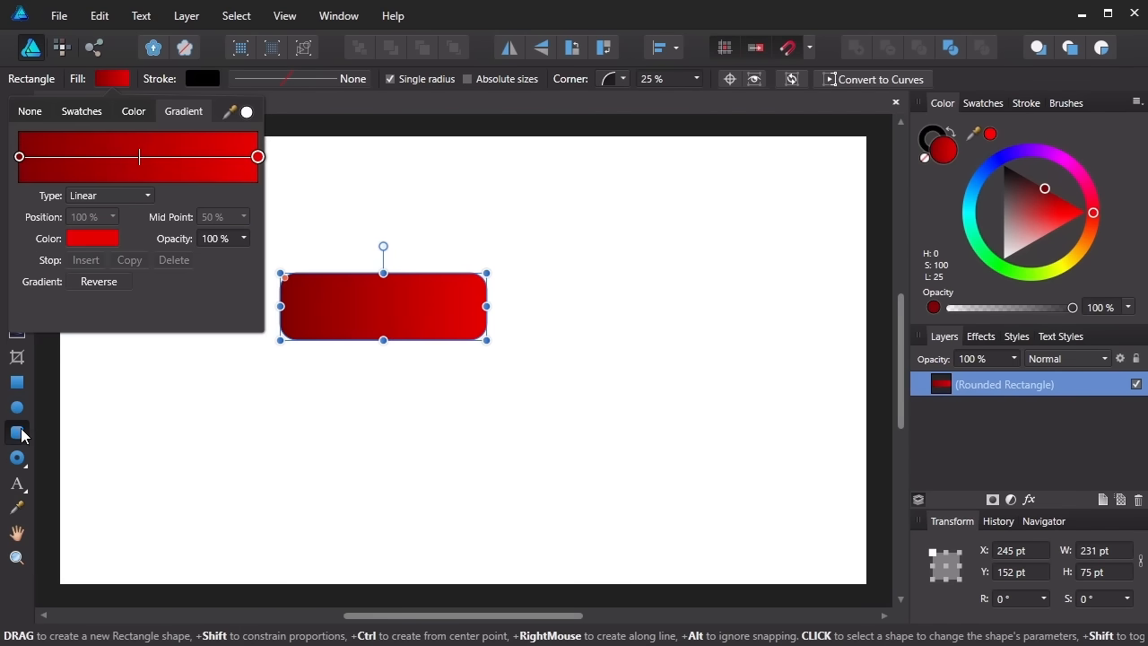
# Step: Make the gradient run vertically, with bright red at the shape's top centre and dark red at its bottom centre
pyautogui.click(17, 281)
pyautogui.moveTo(488, 305); pyautogui.dragTo(383, 272)
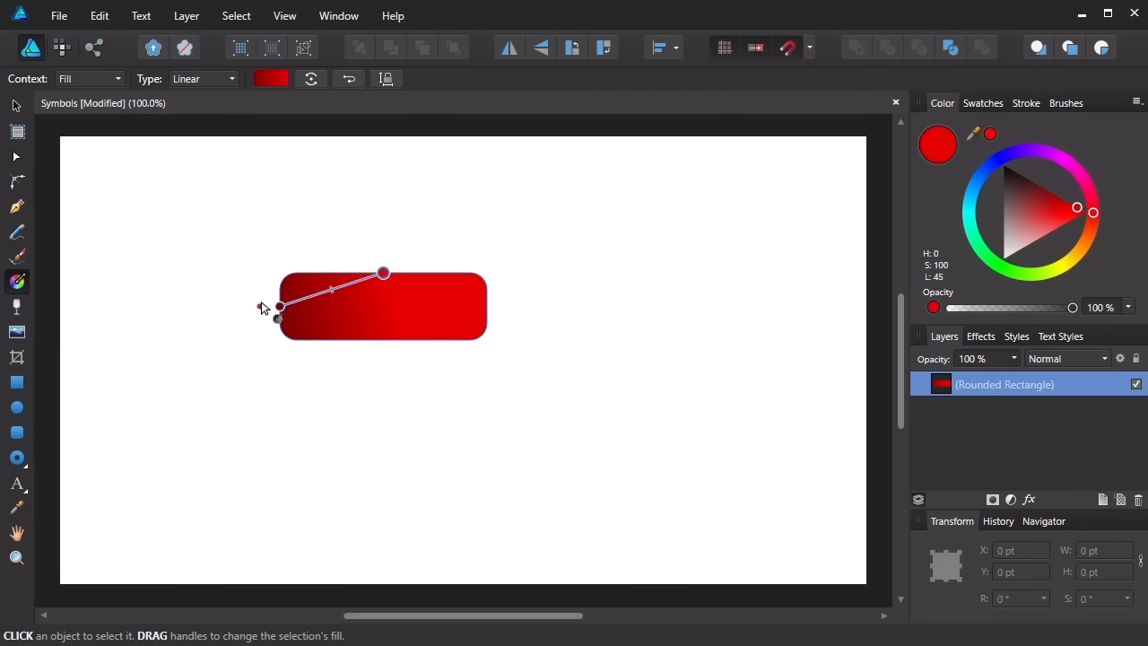
pyautogui.moveTo(279, 306); pyautogui.dragTo(386, 341)
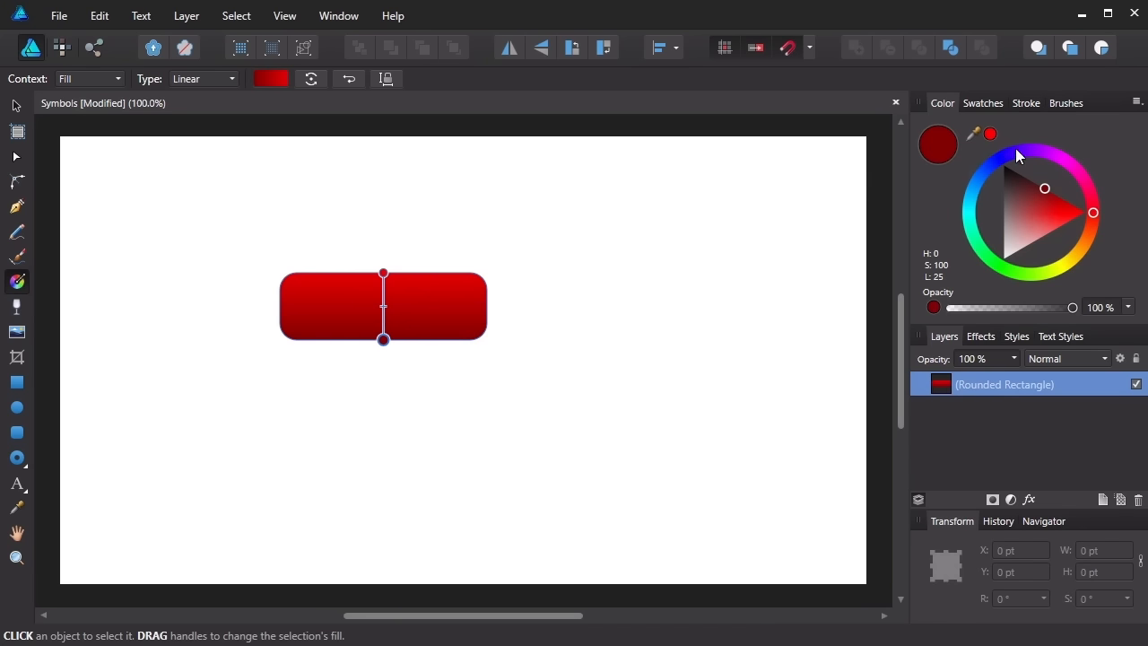
# Step: Give the rounded rectangle a 3 pt dark red stroke (H 0, S 100, L 25) and deselect it
pyautogui.click(18, 432)
pyautogui.click(202, 79)
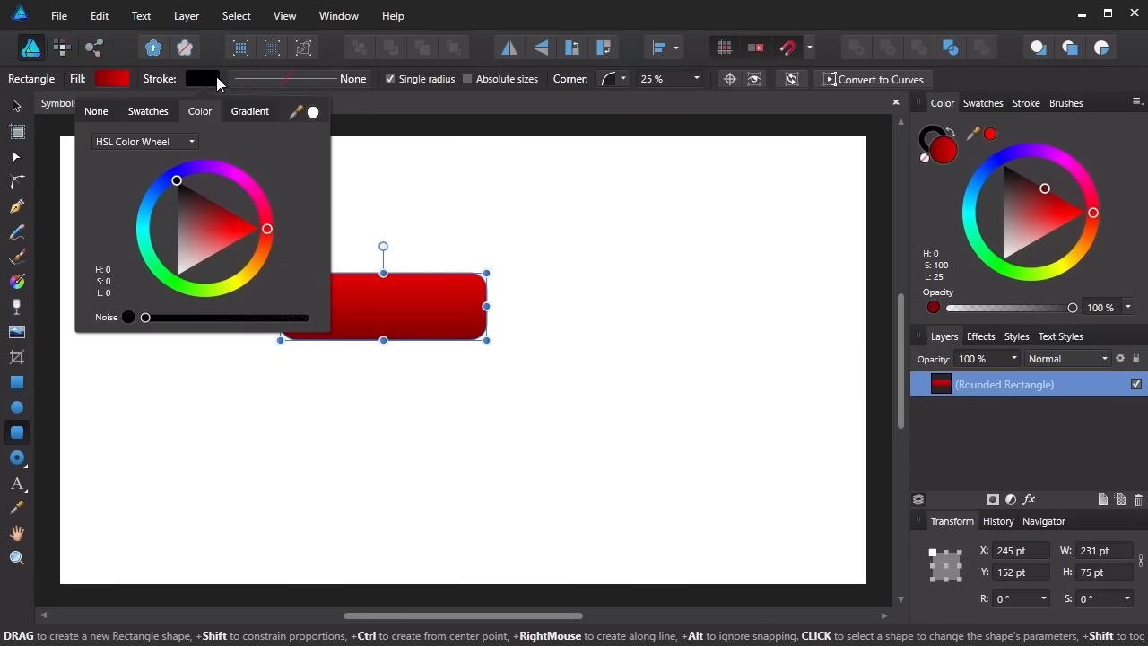
pyautogui.click(214, 199)
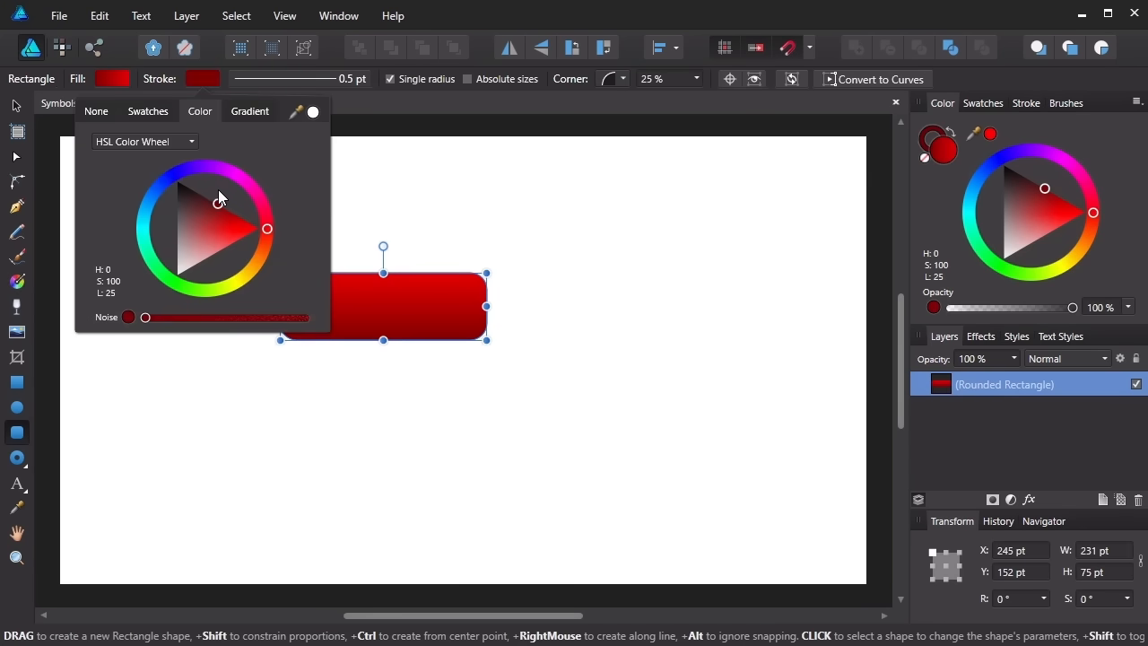
pyautogui.click(299, 76)
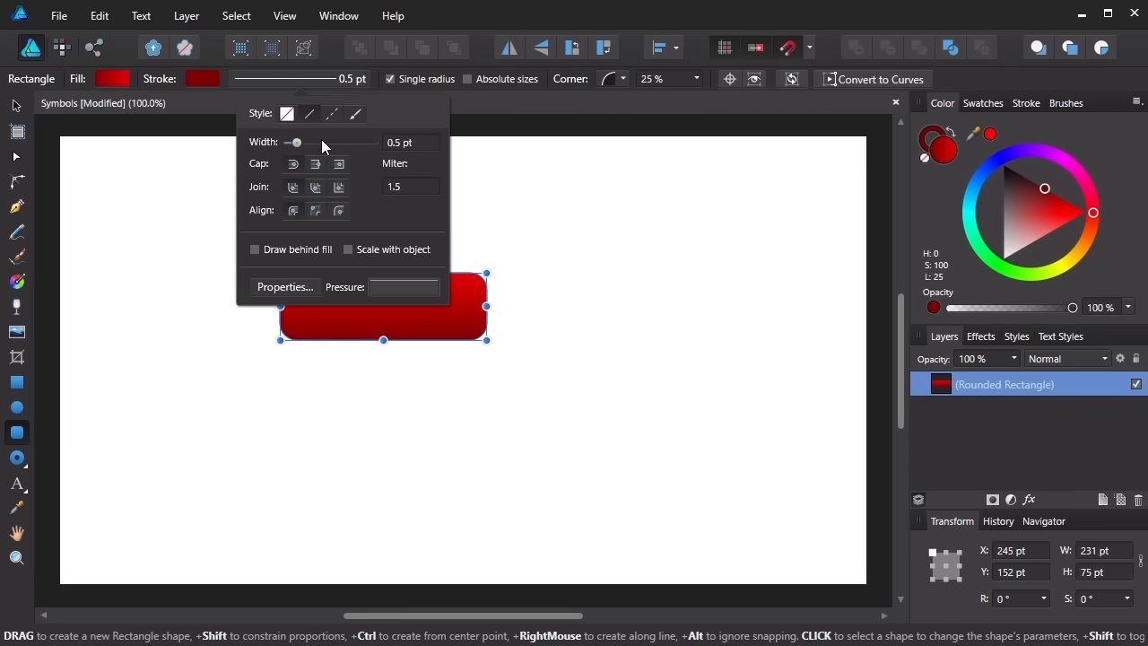
pyautogui.moveTo(296, 142)
pyautogui.mouseDown()
pyautogui.moveTo(324, 141)
pyautogui.moveTo(309, 139)
pyautogui.mouseUp()
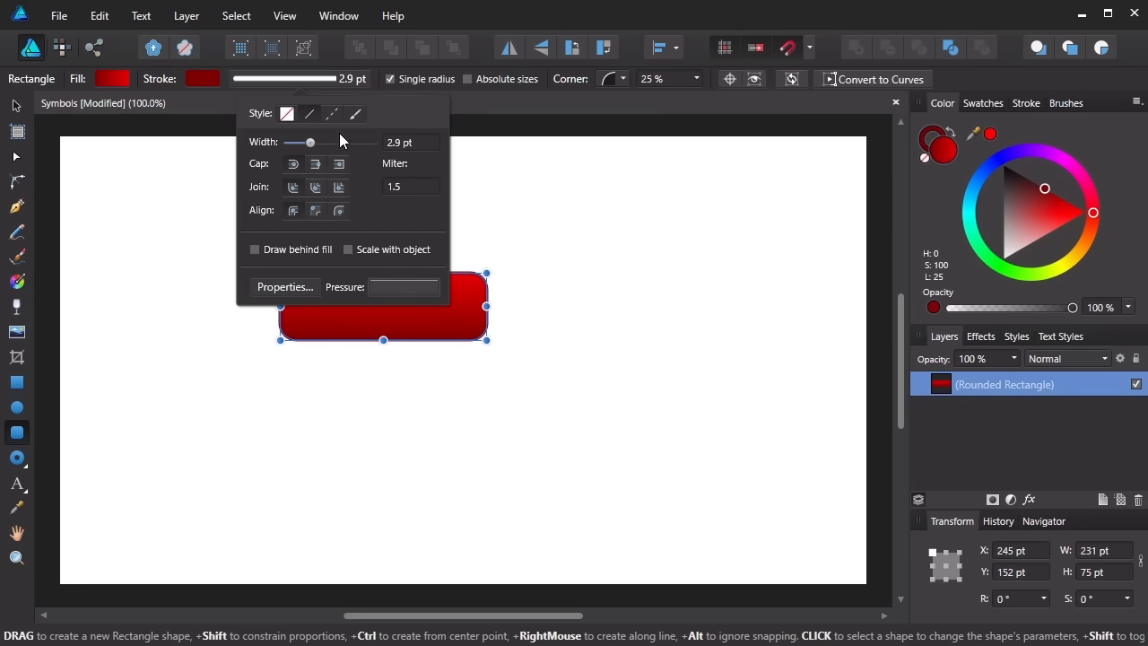
pyautogui.click(410, 142)
pyautogui.write('3')
pyautogui.press('Return')
pyautogui.click(185, 159)
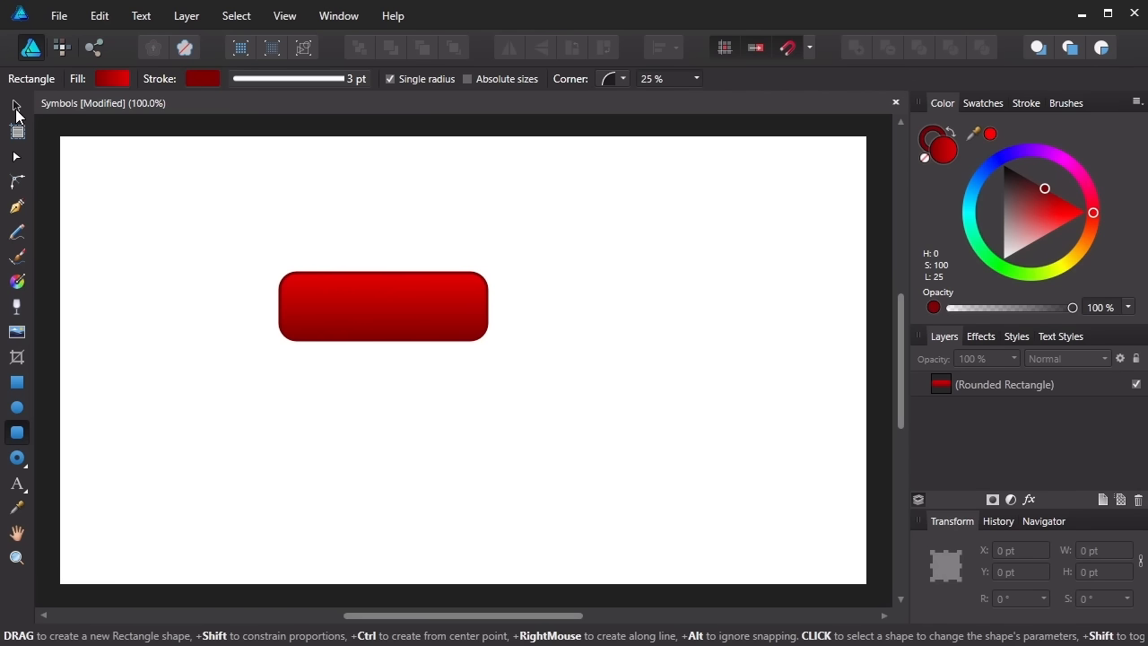
# Step: Show the Symbols studio panel and create a symbol from the red rounded rectangle
pyautogui.click(16, 106)
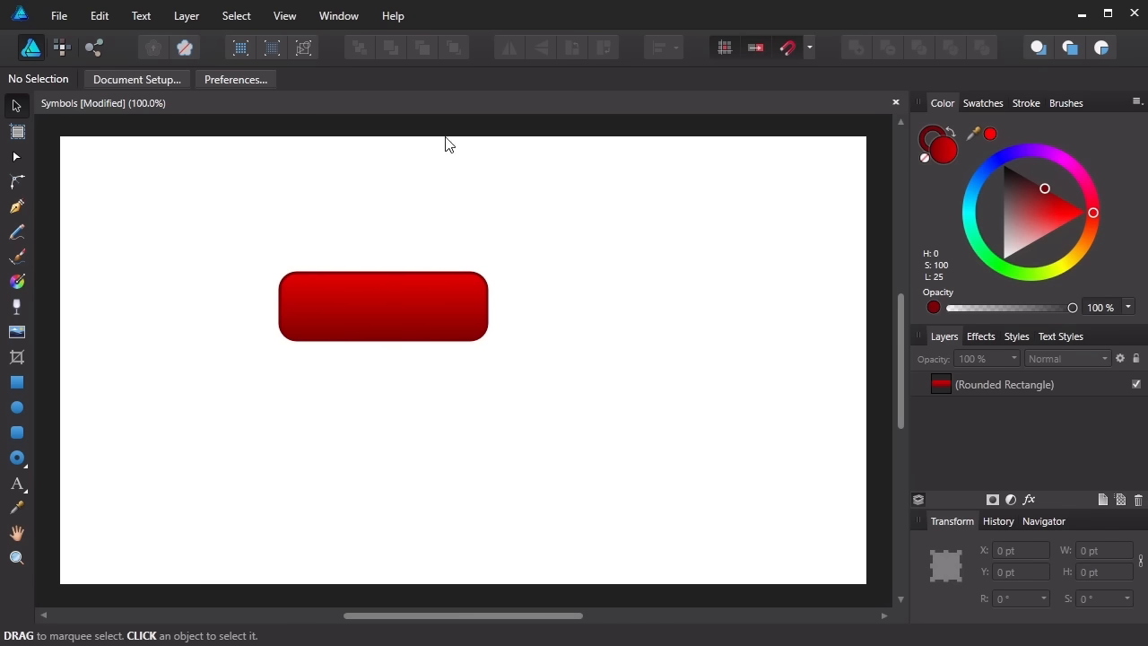
pyautogui.click(283, 18)
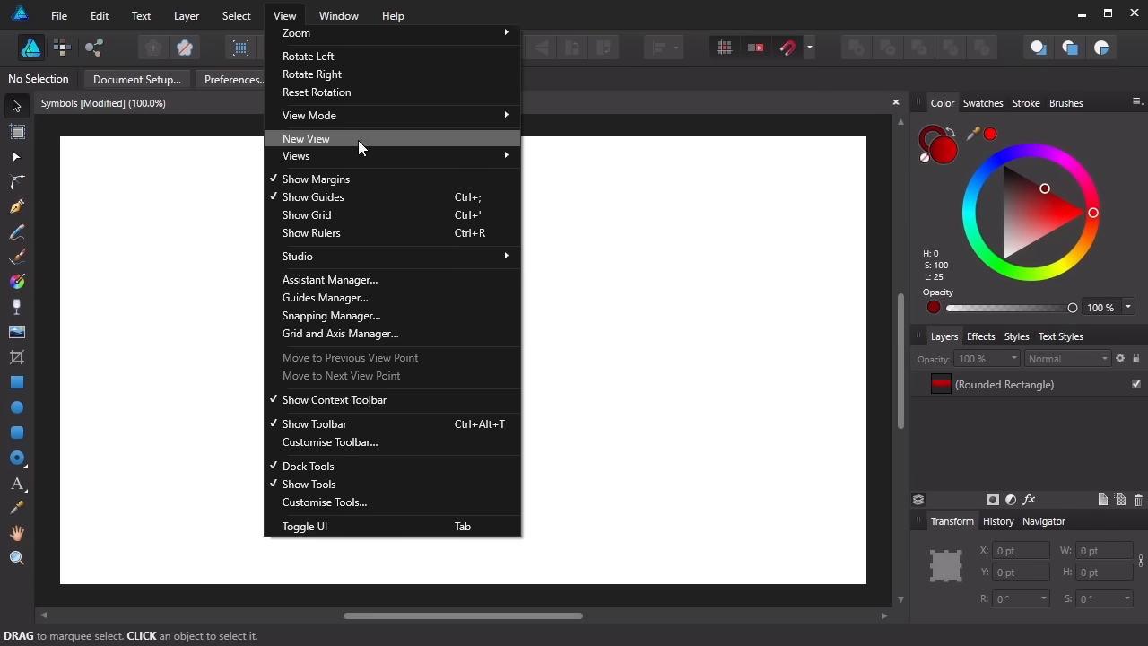
pyautogui.moveTo(365, 256)
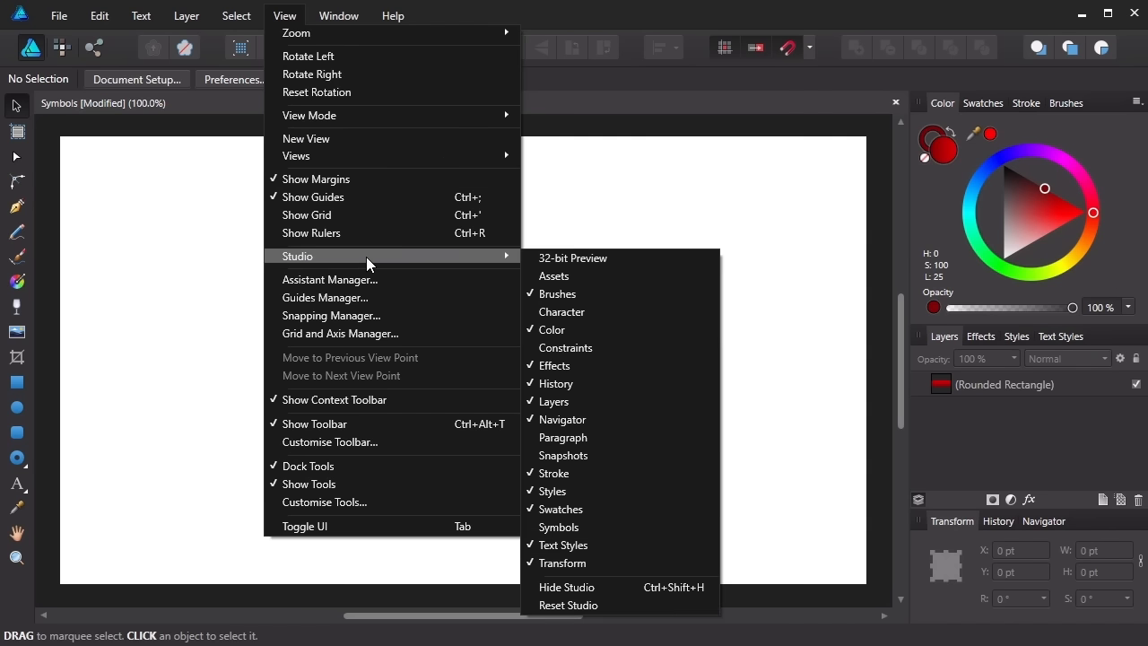
pyautogui.click(570, 528)
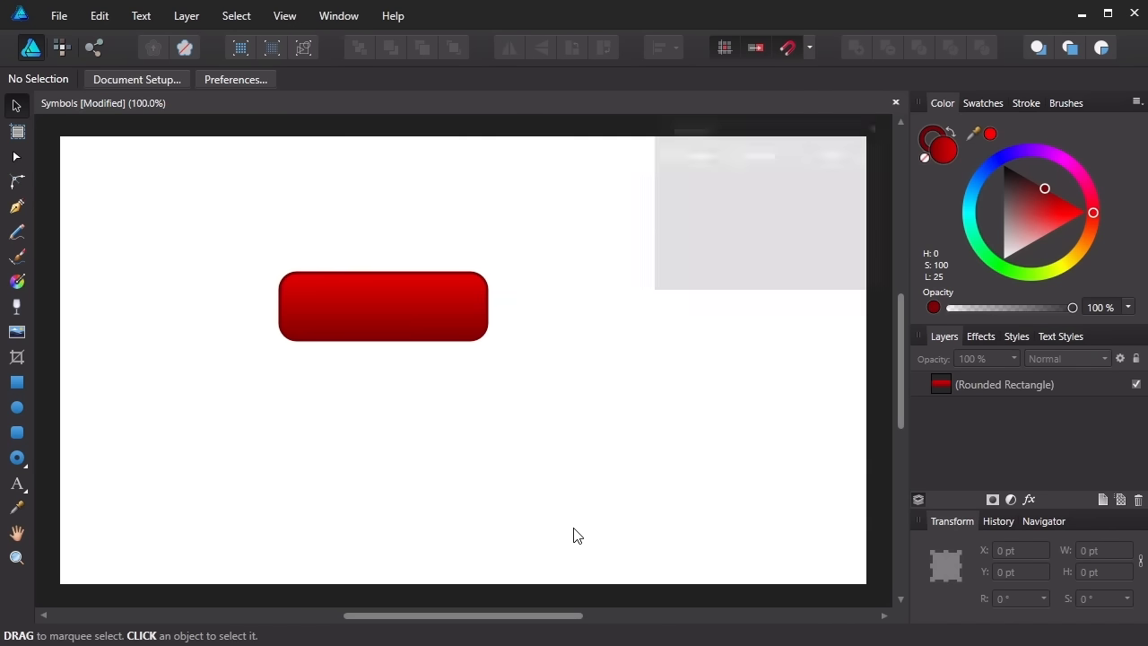
pyautogui.click(387, 296)
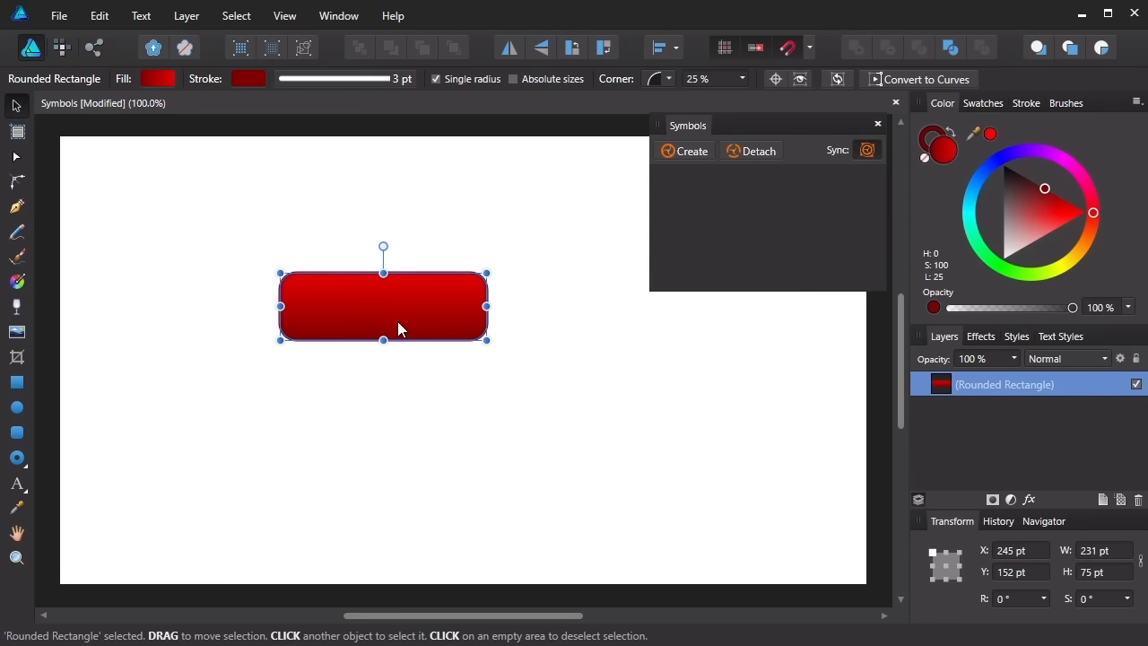
pyautogui.click(687, 158)
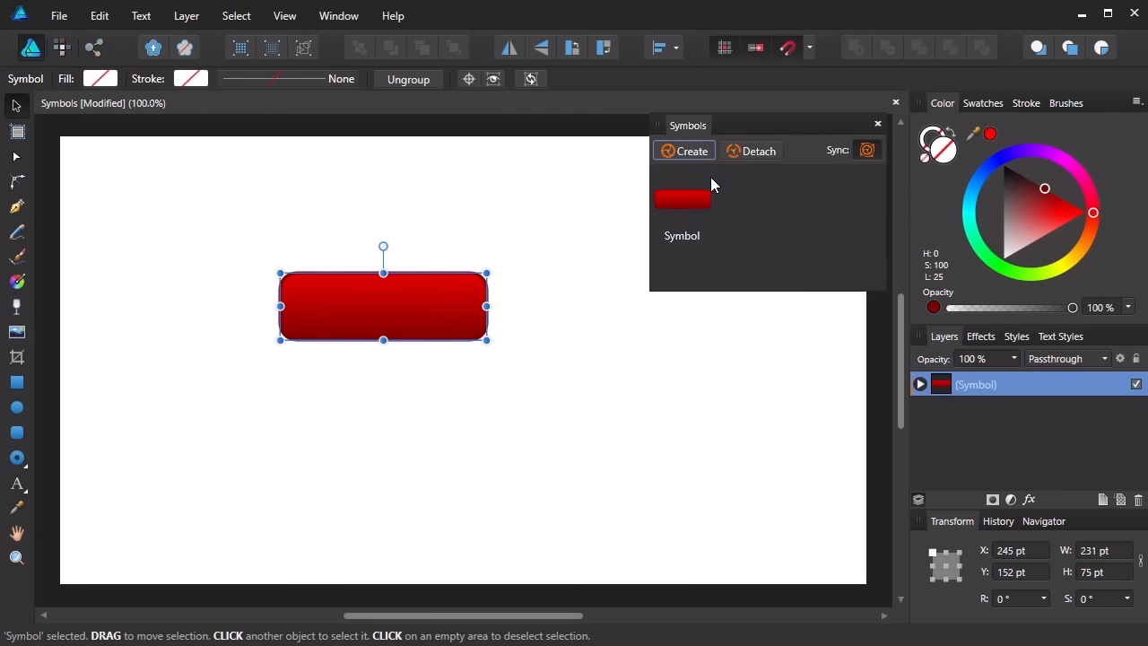
# Step: Place three more instances of the button symbol around the page, then switch Sync off and on again
pyautogui.moveTo(689, 202); pyautogui.dragTo(180, 515)
pyautogui.moveTo(671, 206); pyautogui.dragTo(491, 523)
pyautogui.moveTo(696, 207); pyautogui.dragTo(736, 398)
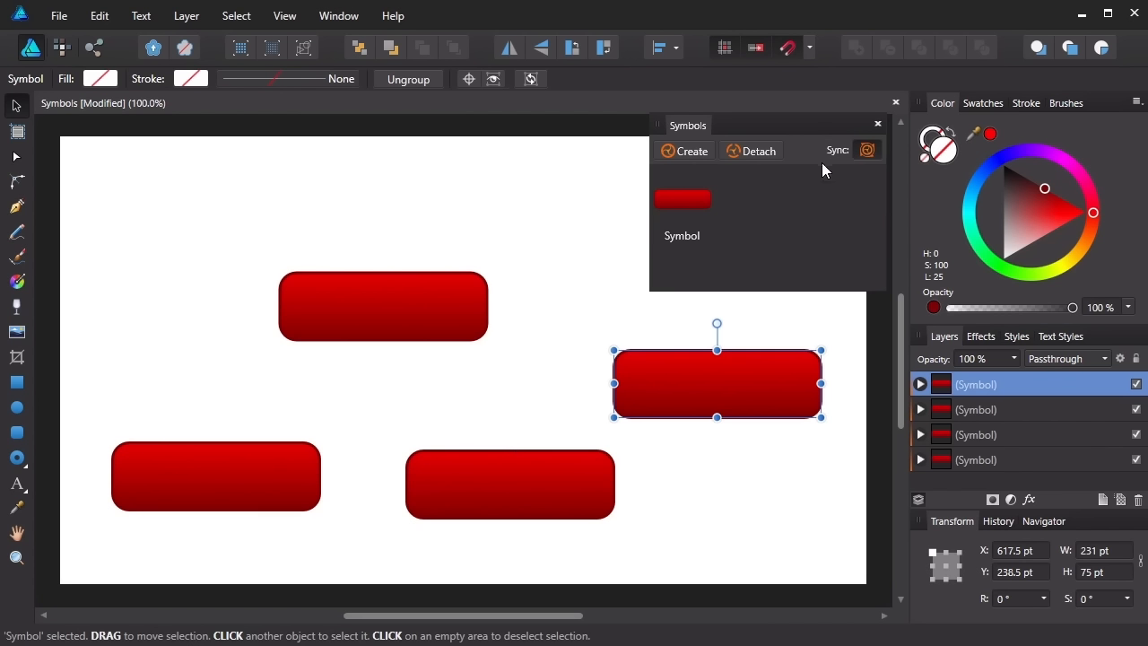
pyautogui.click(869, 150)
pyautogui.click(867, 152)
# Step: Recolour the gradient inside the newest instance from dark blue (H 225, S 100, L 25) to bright blue (H 239, S 100, L 45)
pyautogui.click(920, 384)
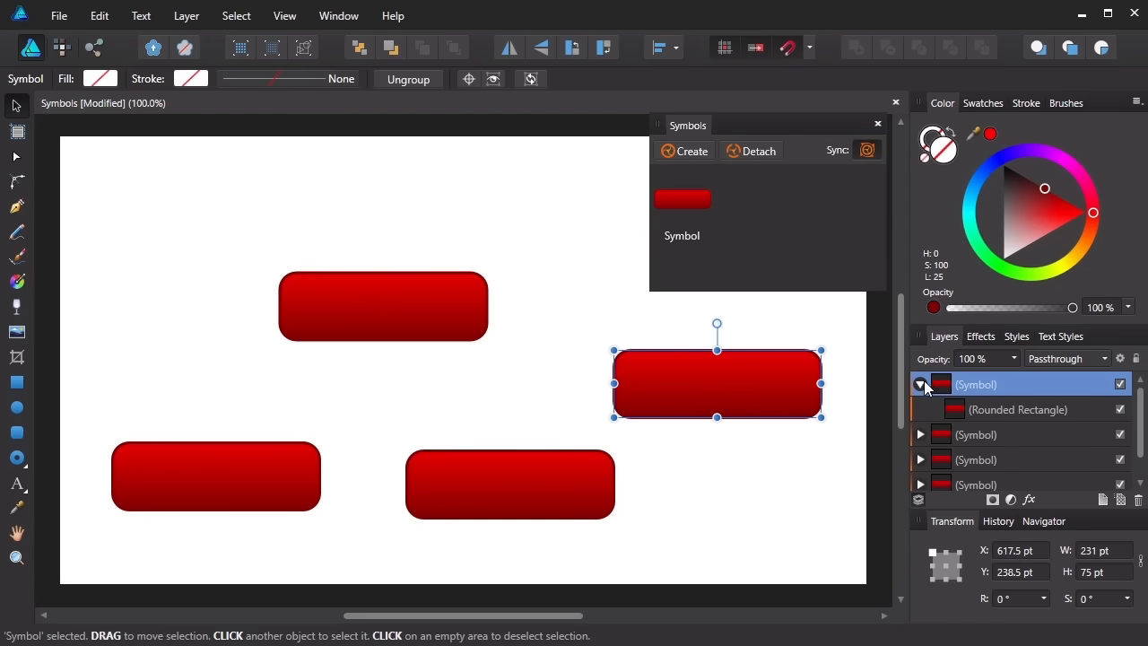
pyautogui.click(1013, 409)
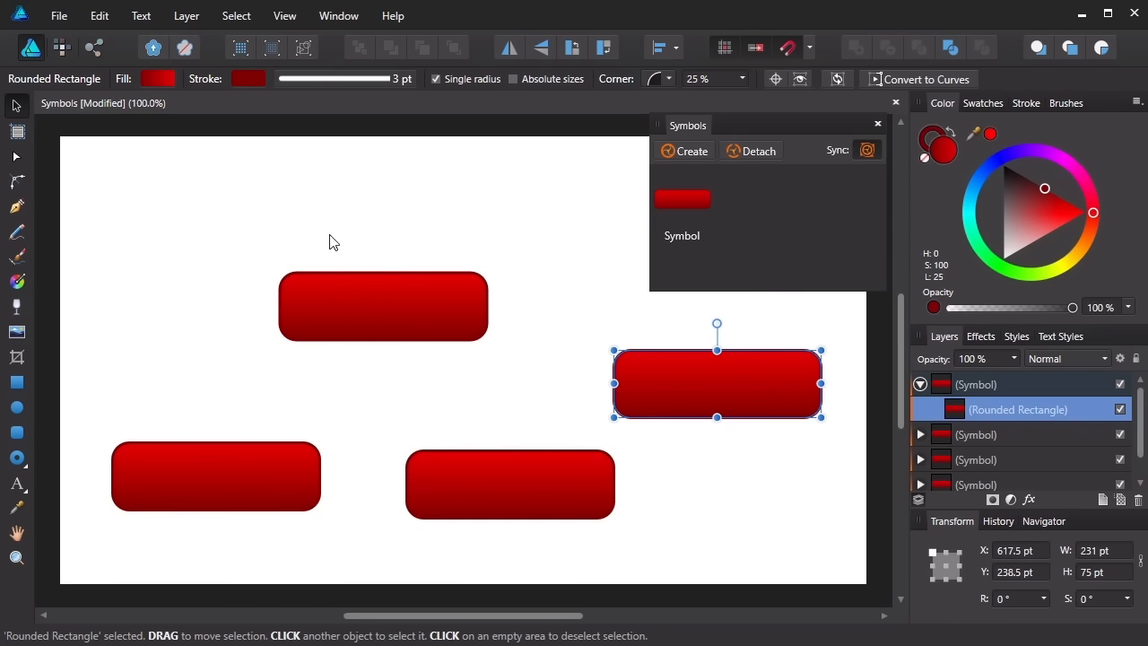
pyautogui.click(157, 79)
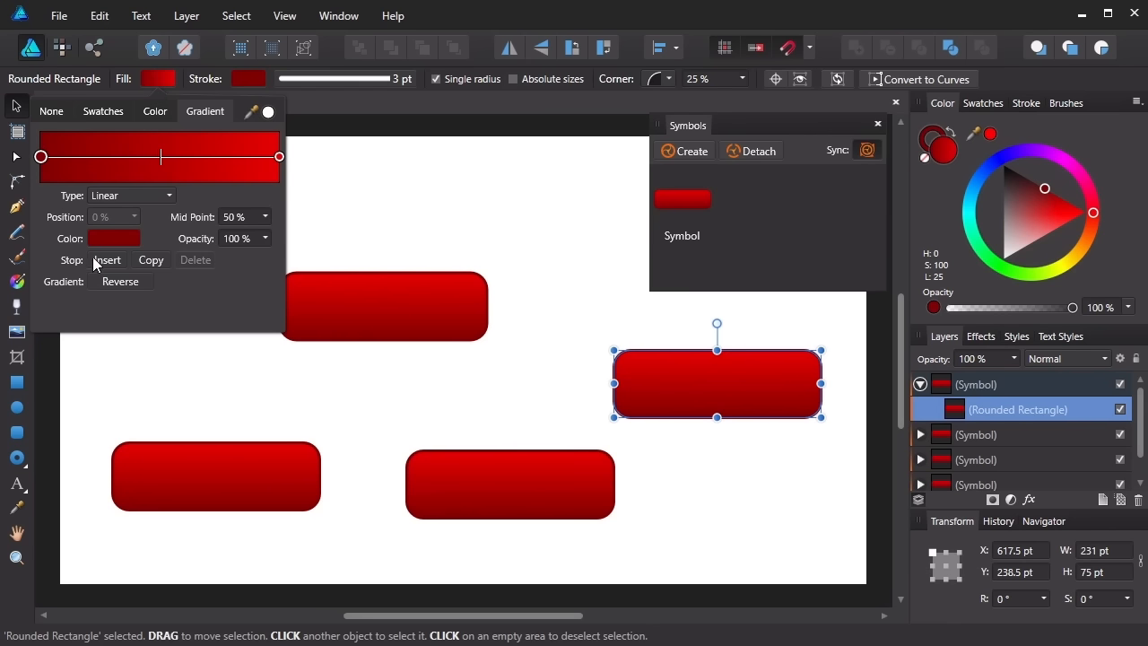
pyautogui.click(111, 239)
pyautogui.moveTo(190, 361)
pyautogui.mouseDown()
pyautogui.moveTo(171, 312)
pyautogui.moveTo(83, 312)
pyautogui.mouseUp()
pyautogui.click(277, 155)
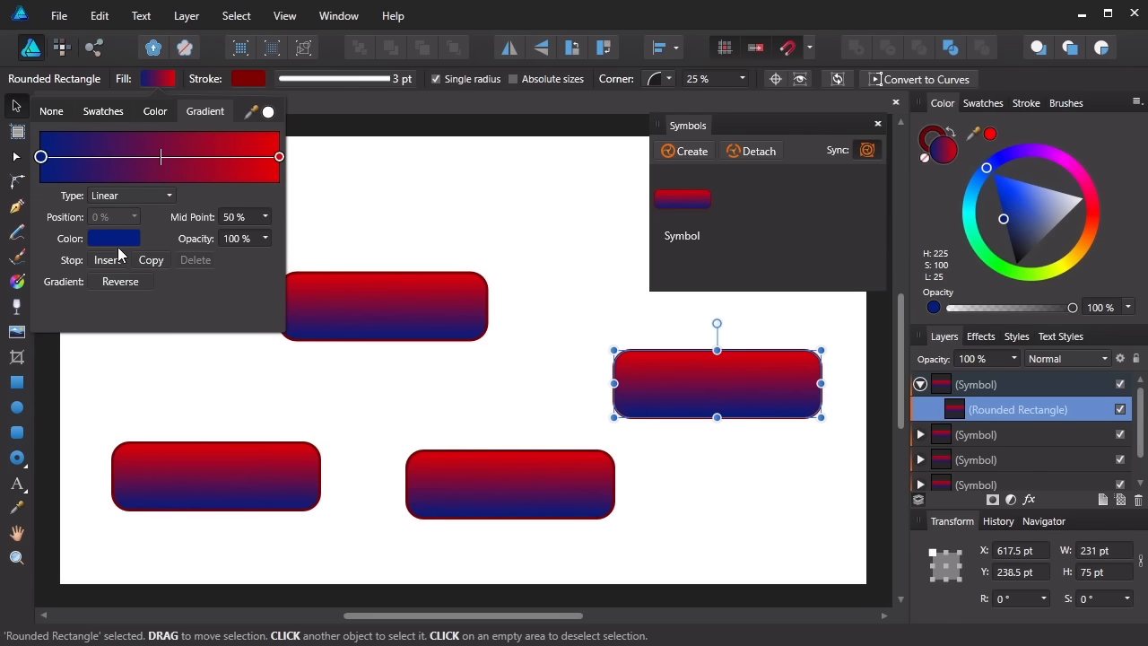
pyautogui.click(279, 157)
pyautogui.click(112, 240)
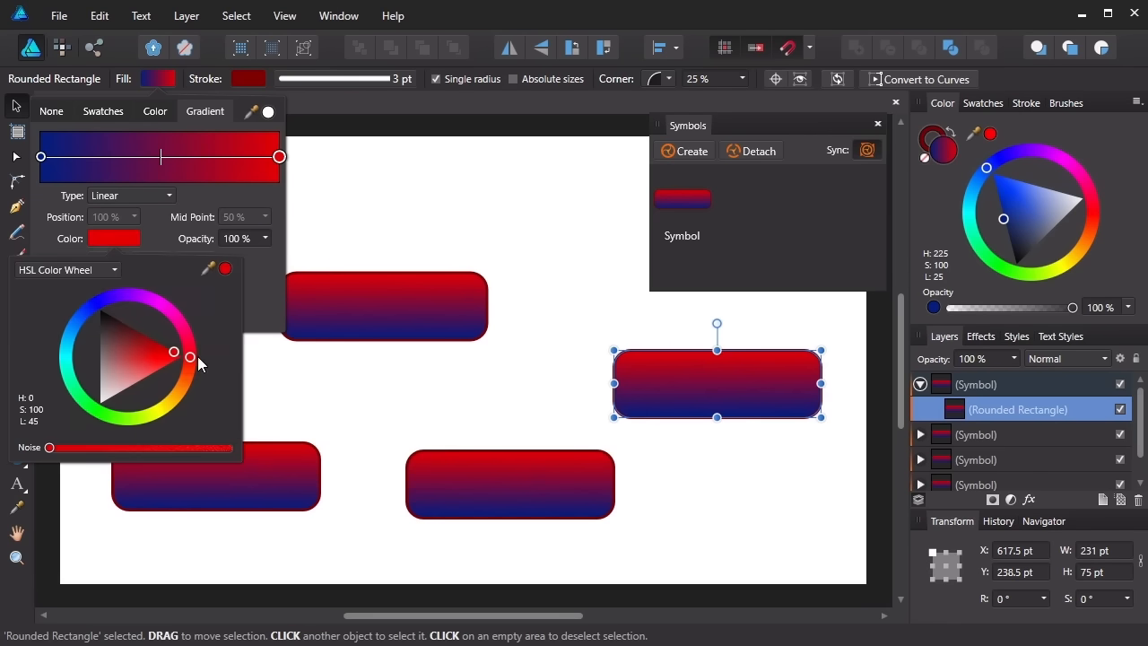
pyautogui.moveTo(189, 361)
pyautogui.mouseDown()
pyautogui.moveTo(143, 290)
pyautogui.moveTo(89, 292)
pyautogui.mouseUp()
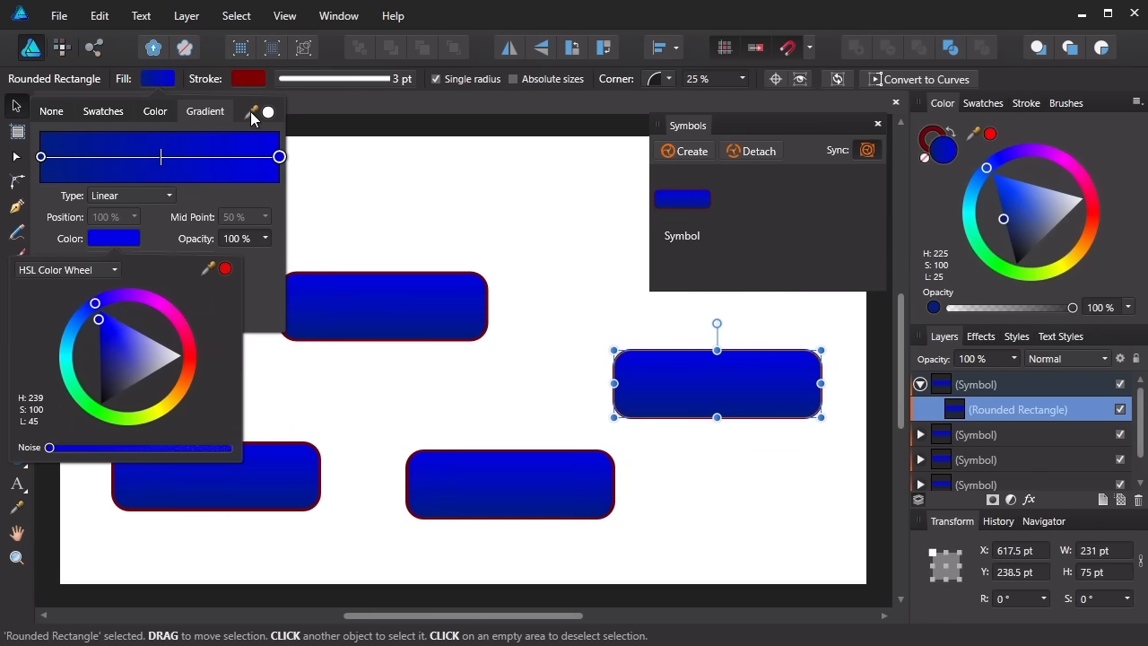
# Step: Change the same rounded rectangle's stroke to dark blue (H 227, S 100, L 25)
pyautogui.click(245, 75)
pyautogui.click(247, 80)
pyautogui.click(252, 86)
pyautogui.moveTo(311, 226)
pyautogui.mouseDown()
pyautogui.moveTo(254, 181)
pyautogui.moveTo(206, 178)
pyautogui.mouseUp()
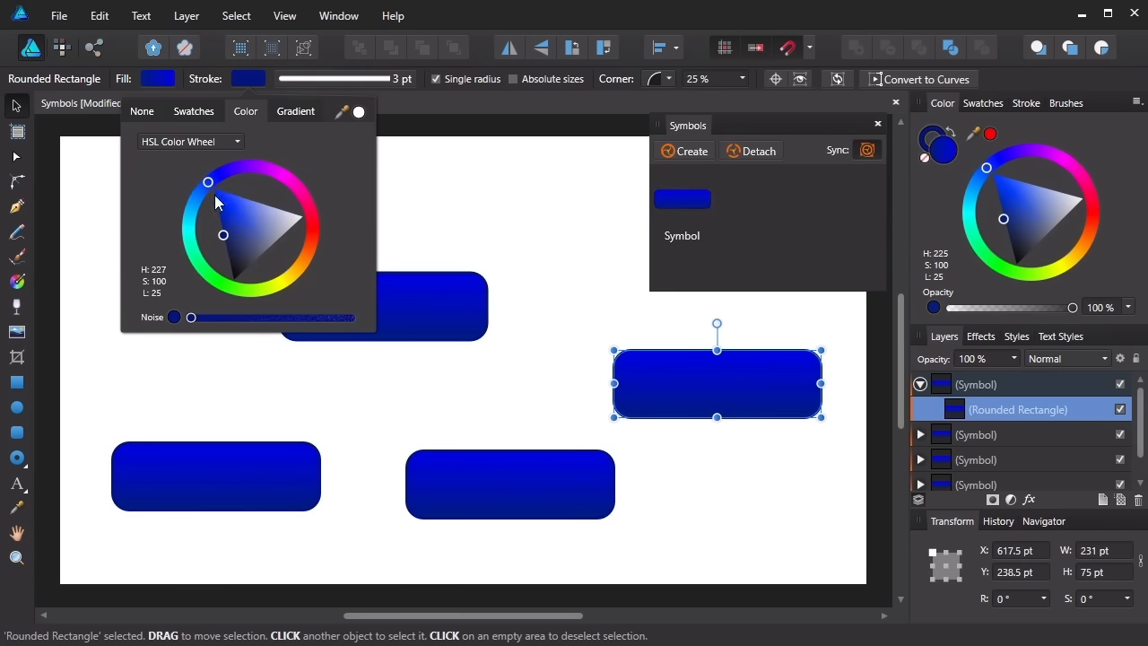
pyautogui.click(248, 80)
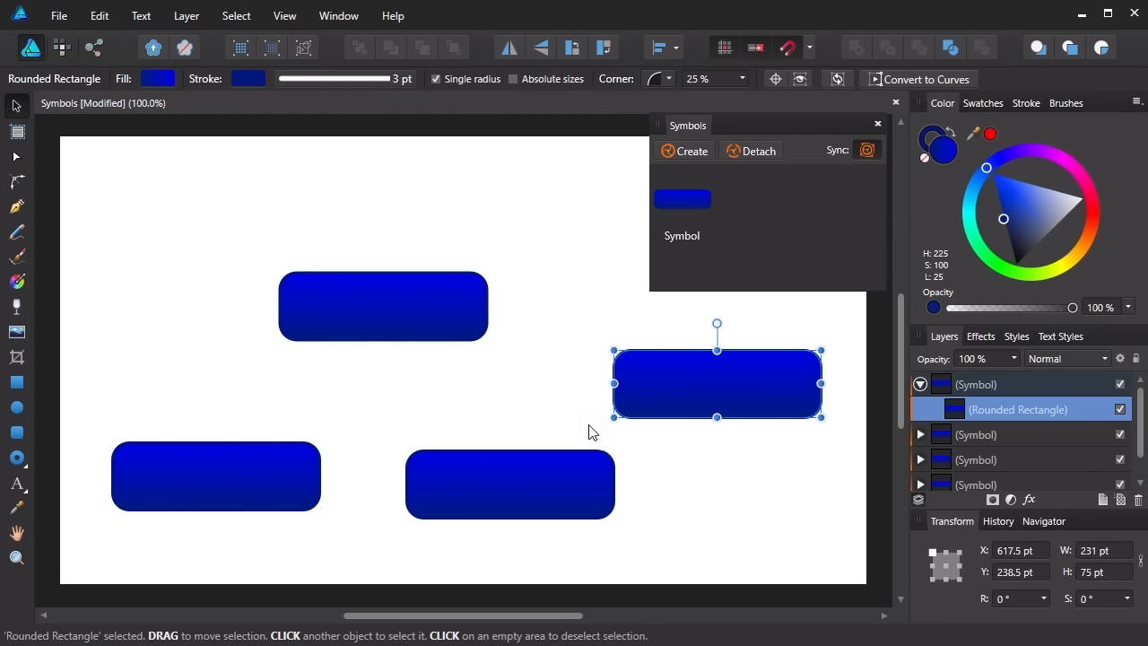
# Step: Move the original instance to about X 155.5 pt, Y 97 pt and, with Sync off, set its rounded rectangle's stroke width to about 14.2 pt
pyautogui.click(341, 304)
pyautogui.moveTo(381, 309); pyautogui.dragTo(324, 259)
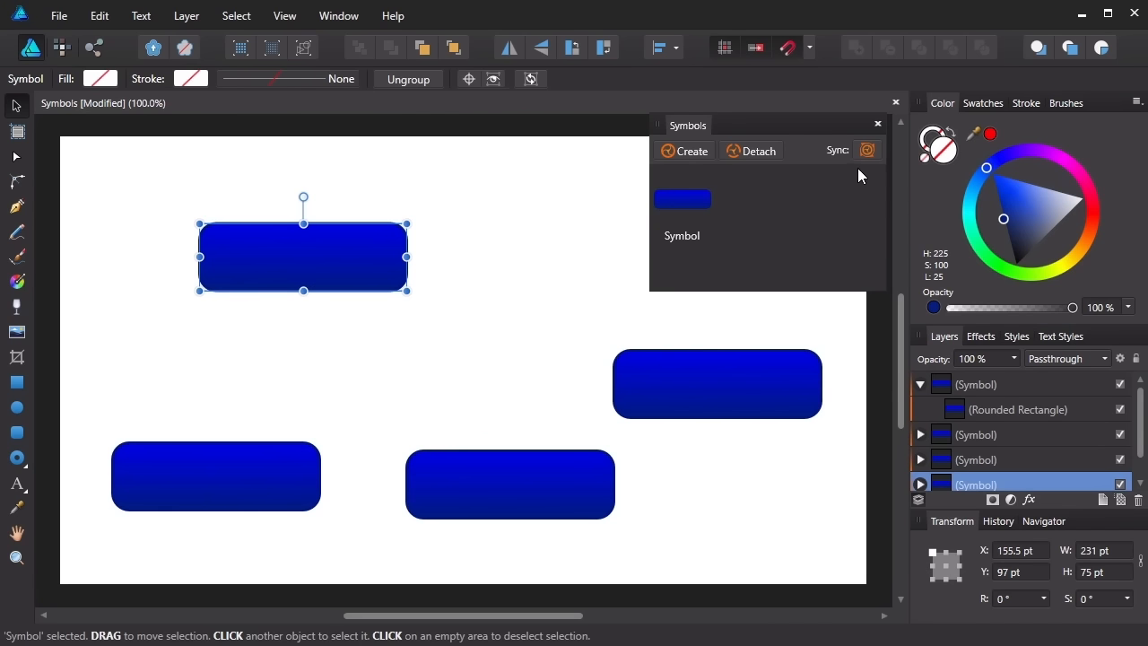
pyautogui.click(920, 484)
pyautogui.scroll(-2, 1139, 417)
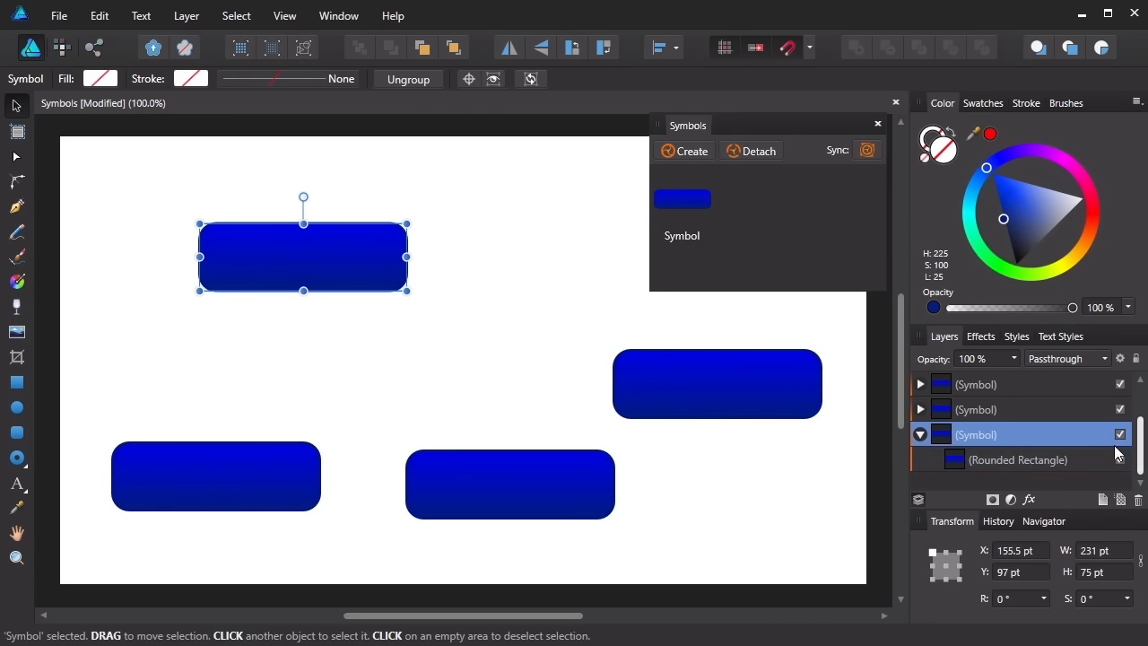
pyautogui.click(984, 465)
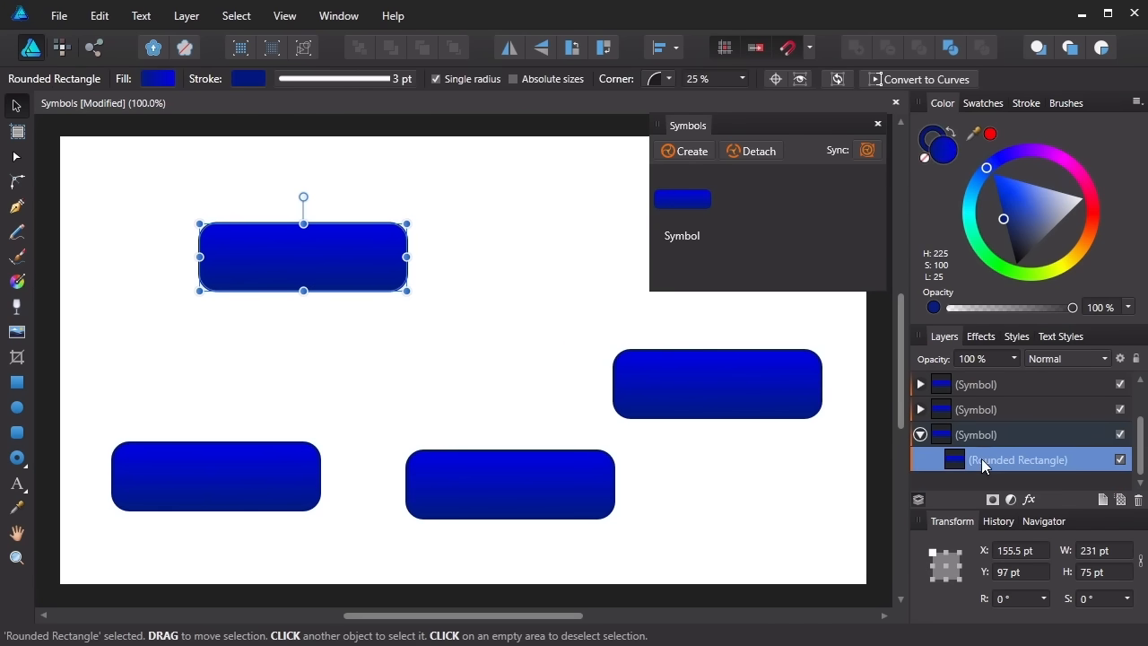
pyautogui.click(371, 77)
pyautogui.moveTo(356, 141); pyautogui.dragTo(374, 143)
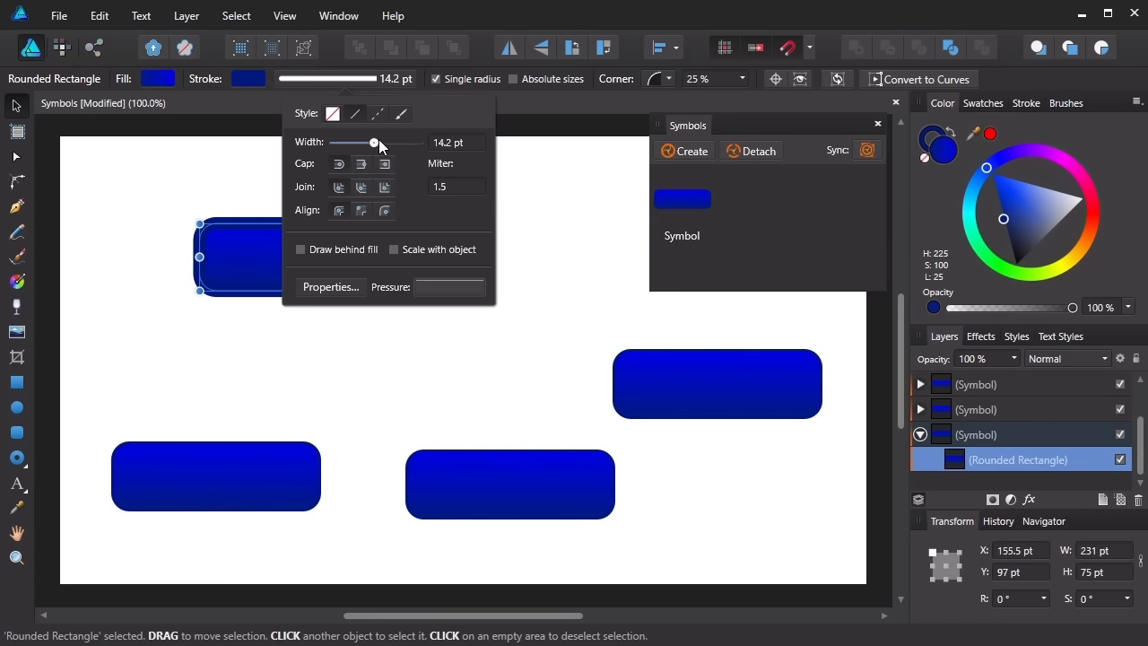
pyautogui.click(162, 190)
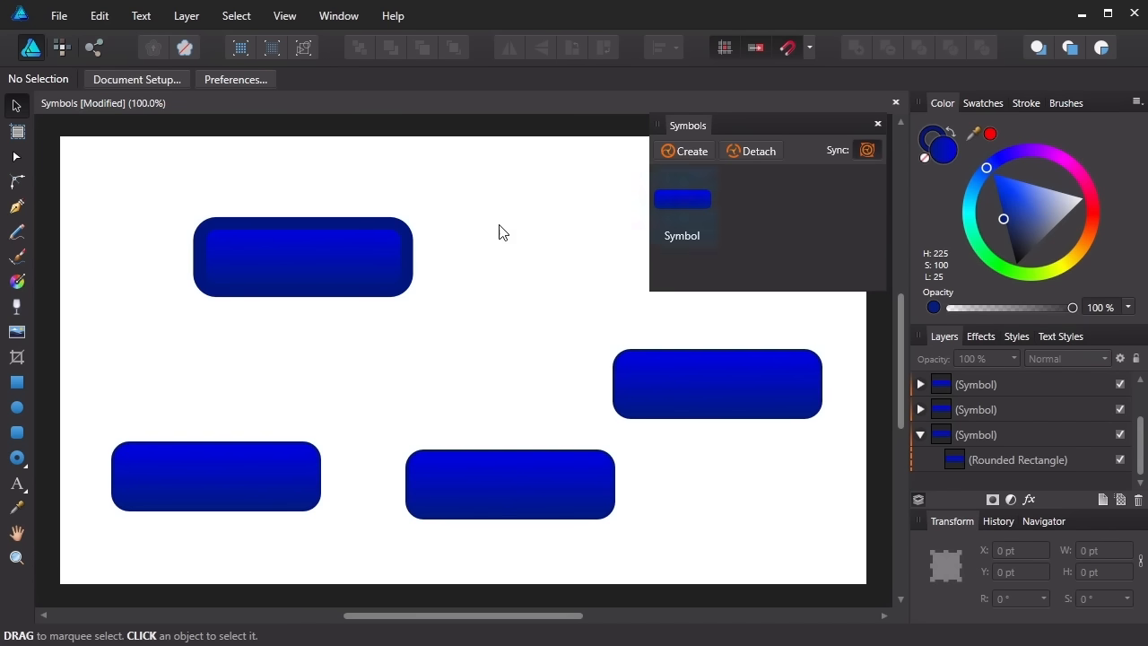
# Step: Reduce the stroke width of the original instance's rounded rectangle with Sync still off
pyautogui.click(353, 249)
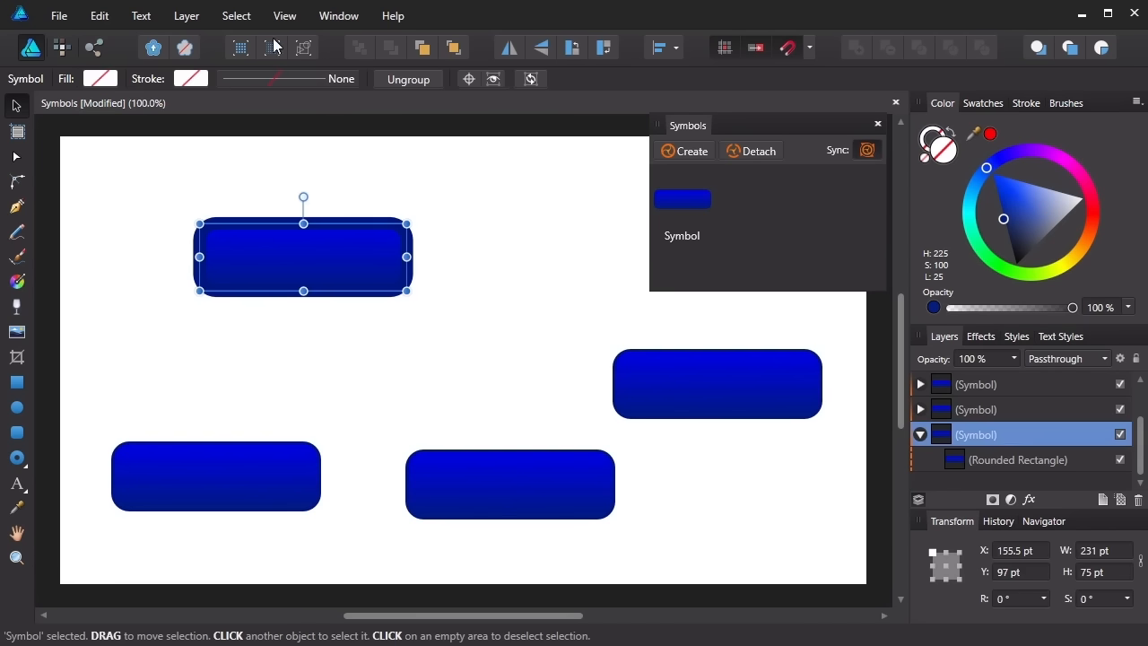
pyautogui.click(984, 459)
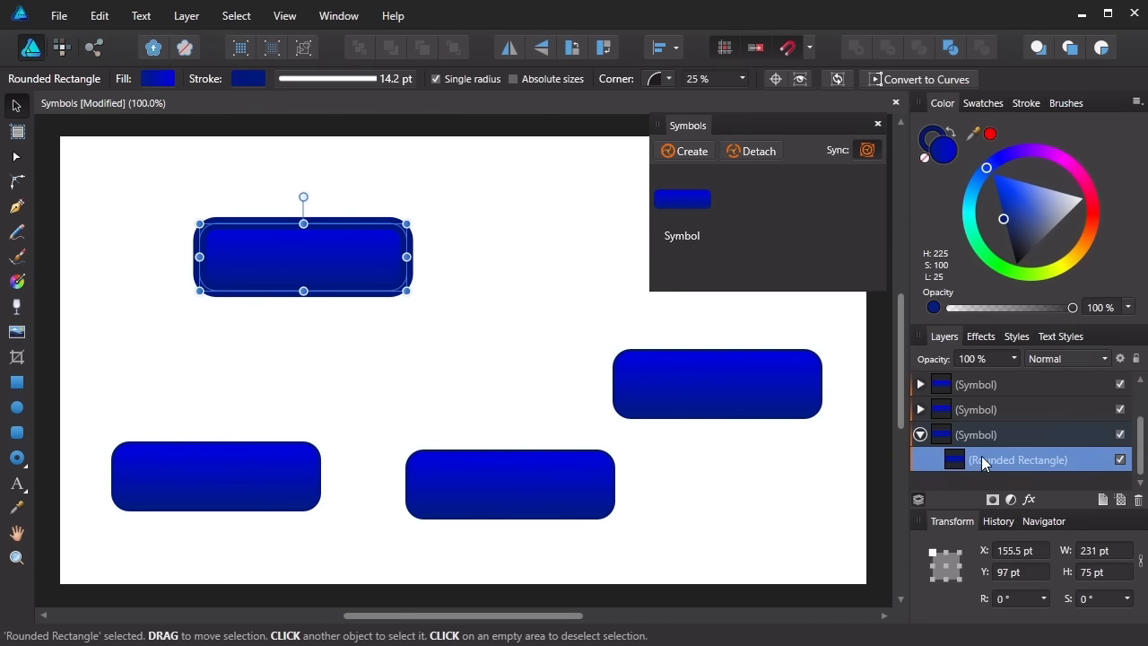
pyautogui.click(302, 78)
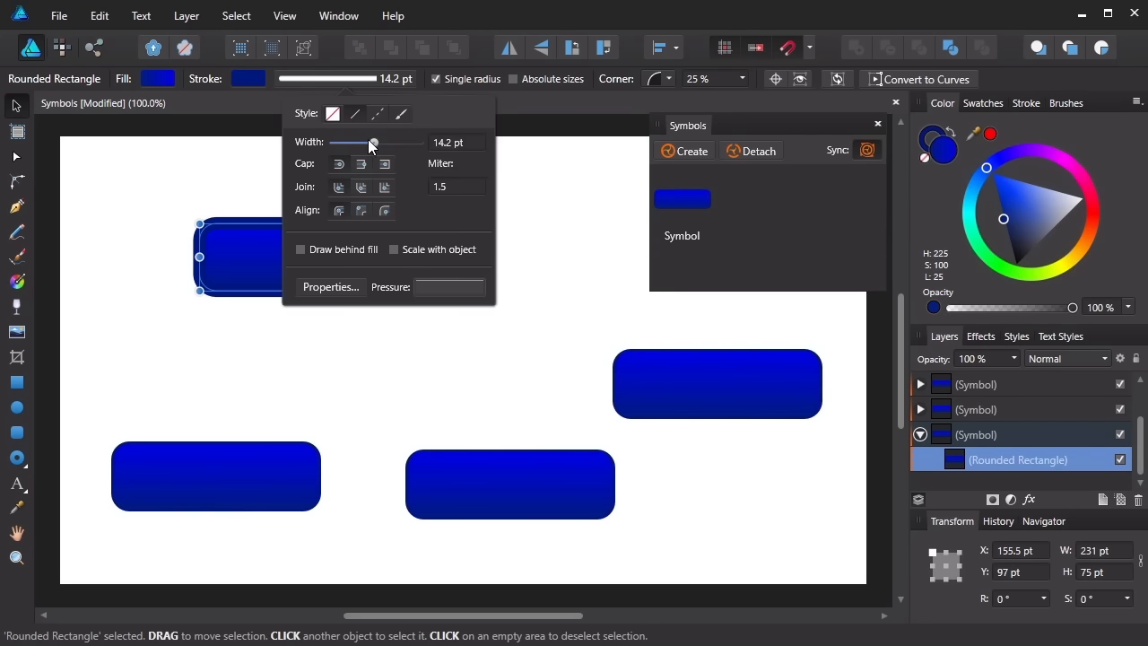
pyautogui.moveTo(376, 141); pyautogui.dragTo(363, 145)
# Step: With Sync on, set the stroke width of the newest instance's rounded rectangle to about 4.3 pt and deselect it
pyautogui.click(683, 382)
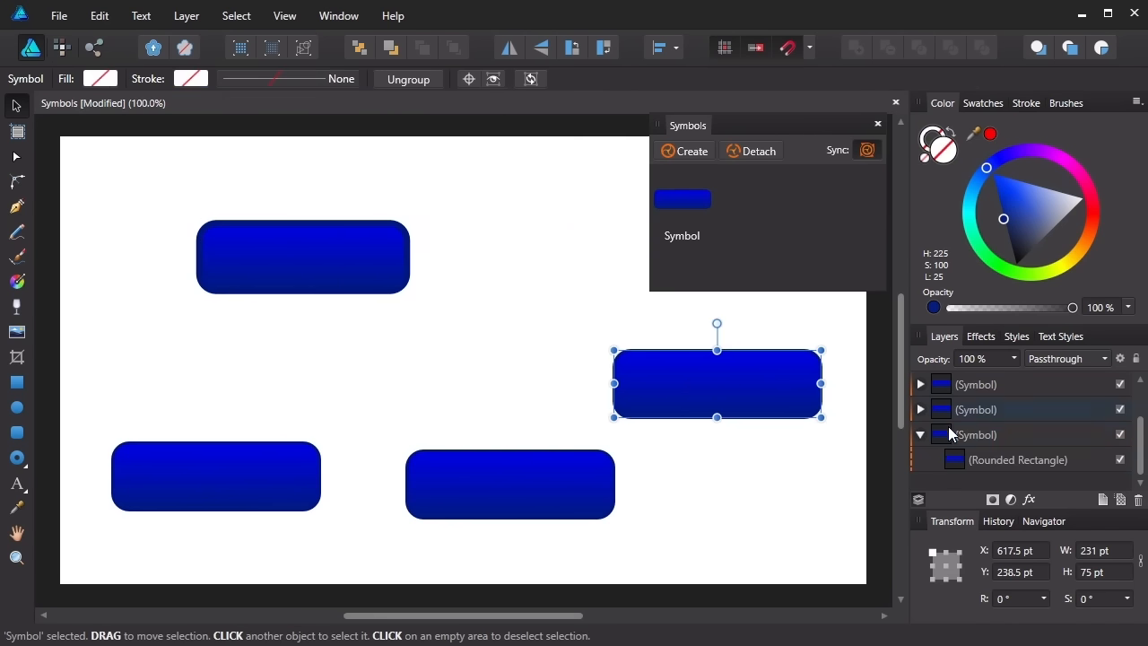
pyautogui.doubleClick(758, 385)
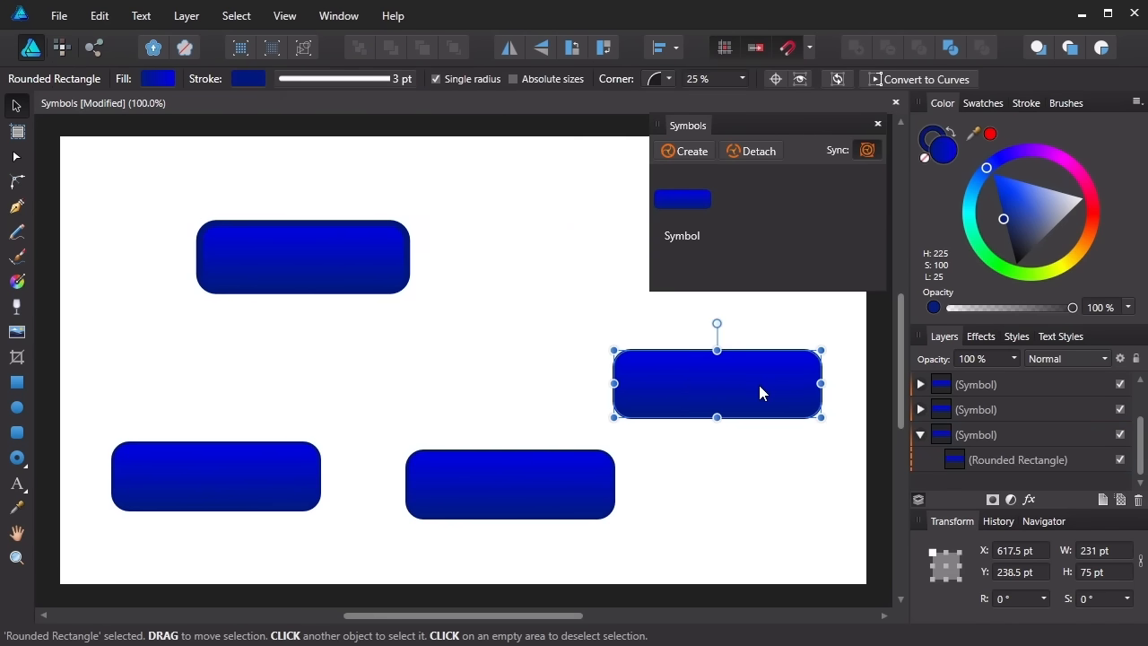
pyautogui.scroll(2, 1139, 430)
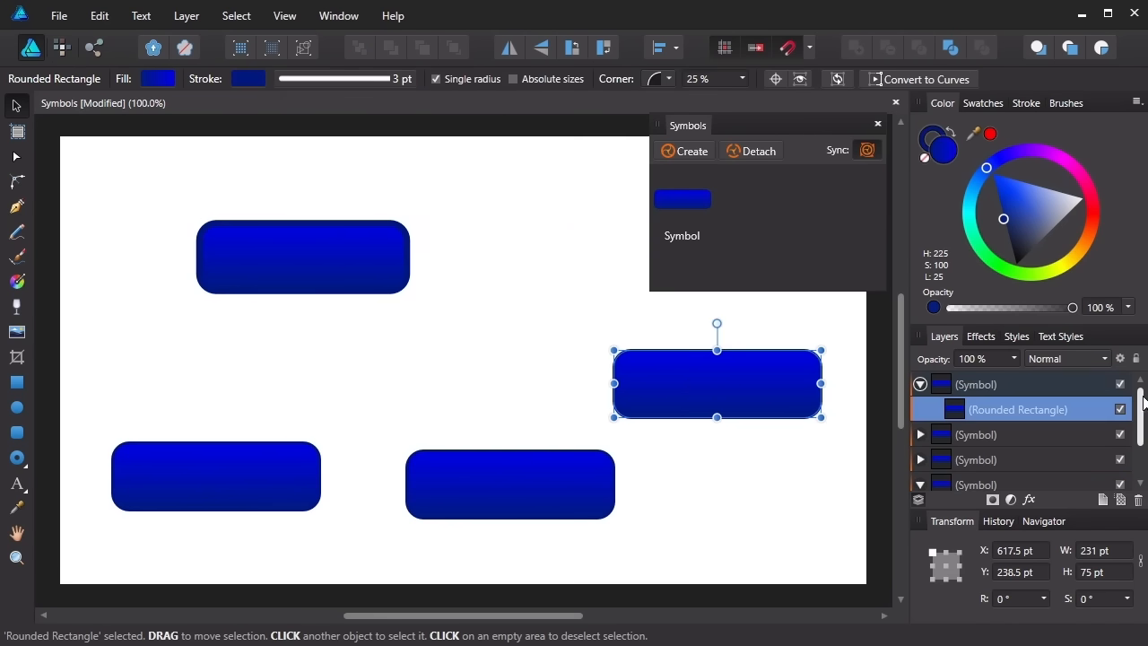
pyautogui.click(373, 78)
pyautogui.moveTo(352, 141)
pyautogui.mouseDown()
pyautogui.moveTo(397, 139)
pyautogui.moveTo(358, 141)
pyautogui.mouseUp()
pyautogui.click(149, 222)
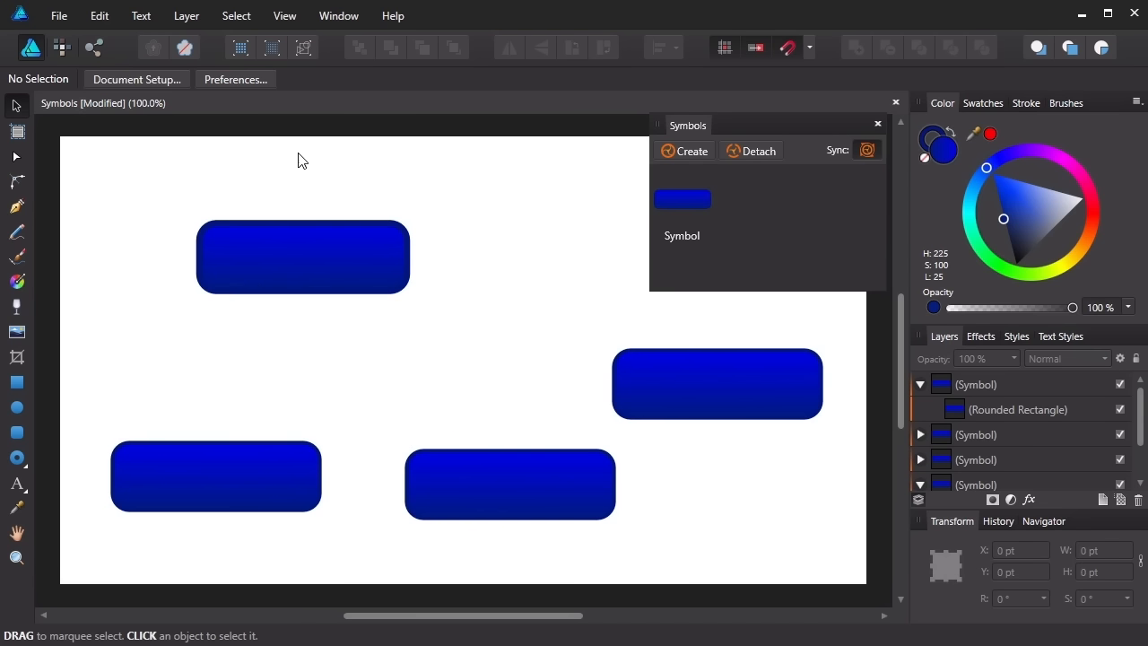
# Step: Lighten the newest instance's gradient fill, using H 225, S 92, L 47 for the lower stop and a paler H 239 blue for the upper
pyautogui.click(696, 386)
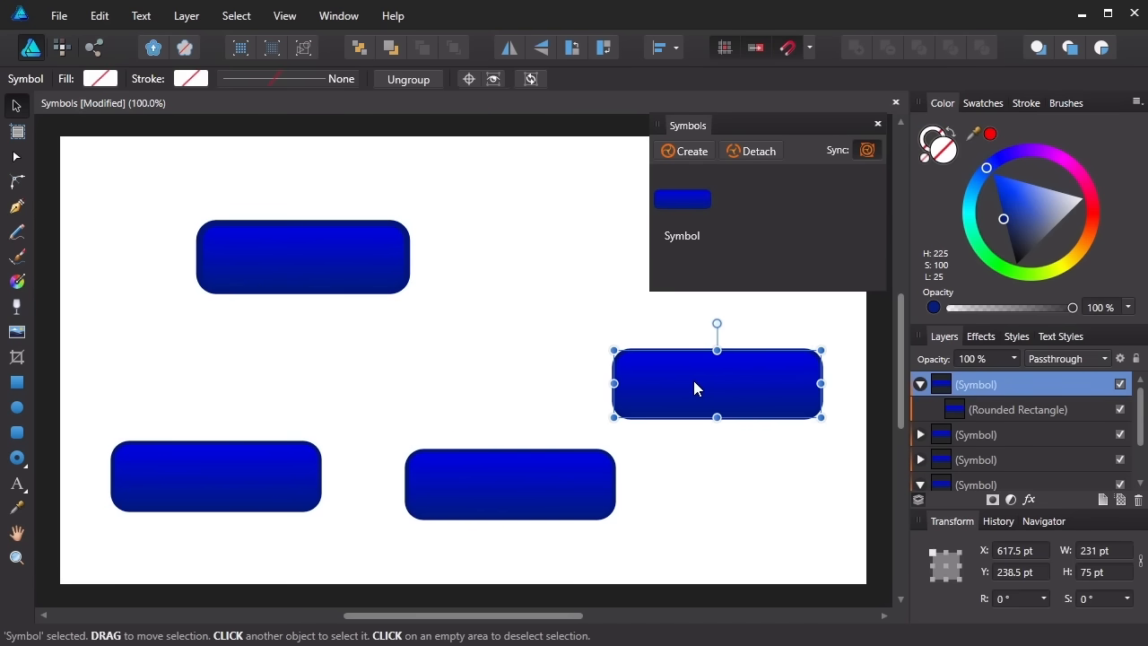
pyautogui.click(1013, 408)
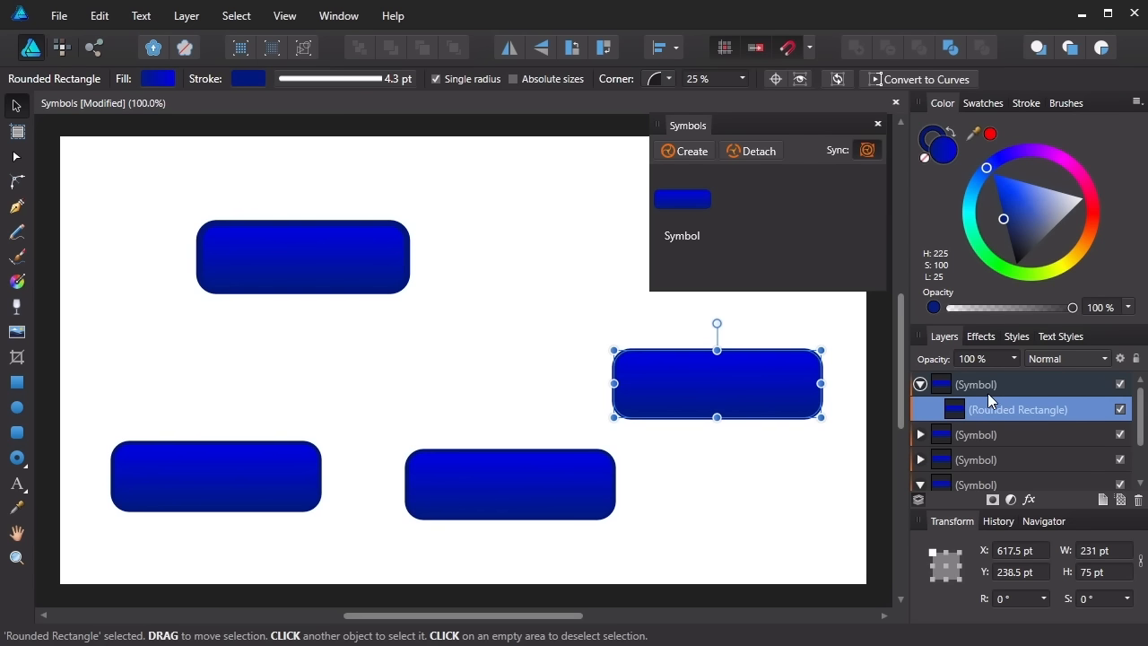
pyautogui.click(158, 81)
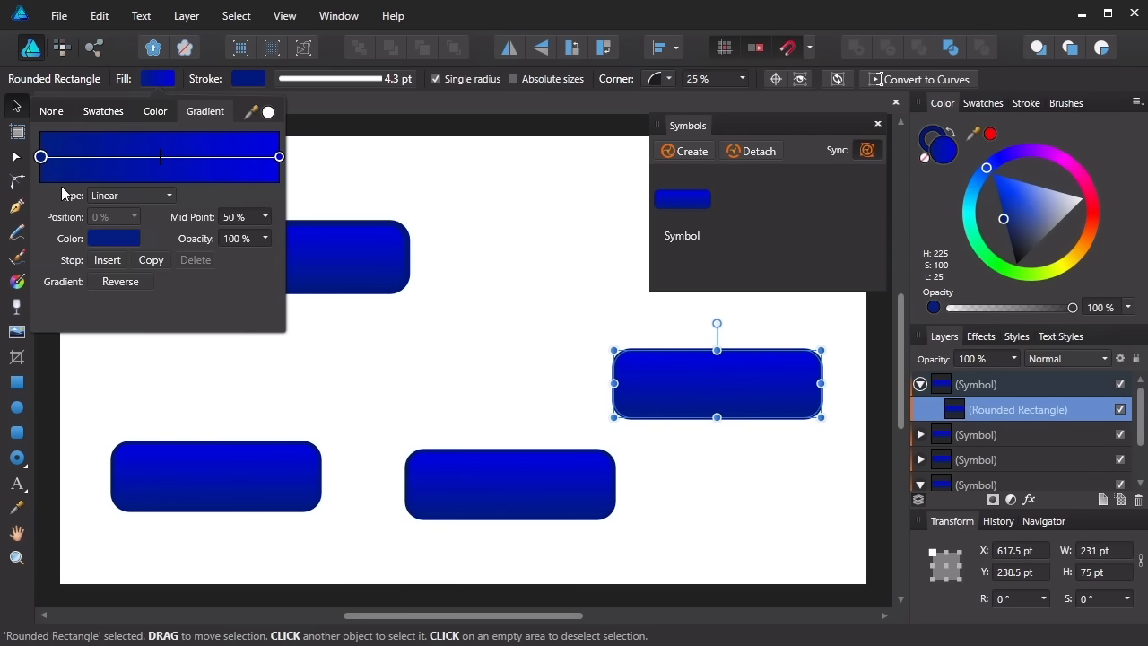
pyautogui.click(113, 240)
pyautogui.moveTo(100, 364)
pyautogui.mouseDown()
pyautogui.moveTo(105, 349)
pyautogui.moveTo(93, 347)
pyautogui.mouseUp()
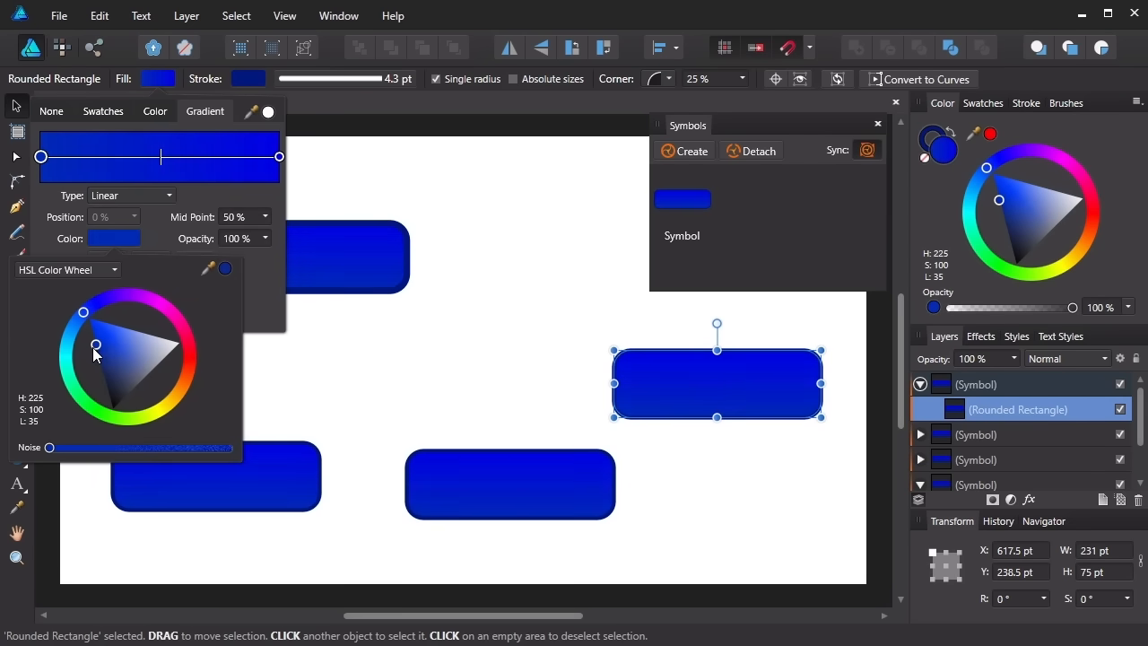
pyautogui.click(279, 157)
pyautogui.click(109, 241)
pyautogui.moveTo(100, 346); pyautogui.dragTo(147, 312)
pyautogui.click(279, 157)
pyautogui.click(103, 240)
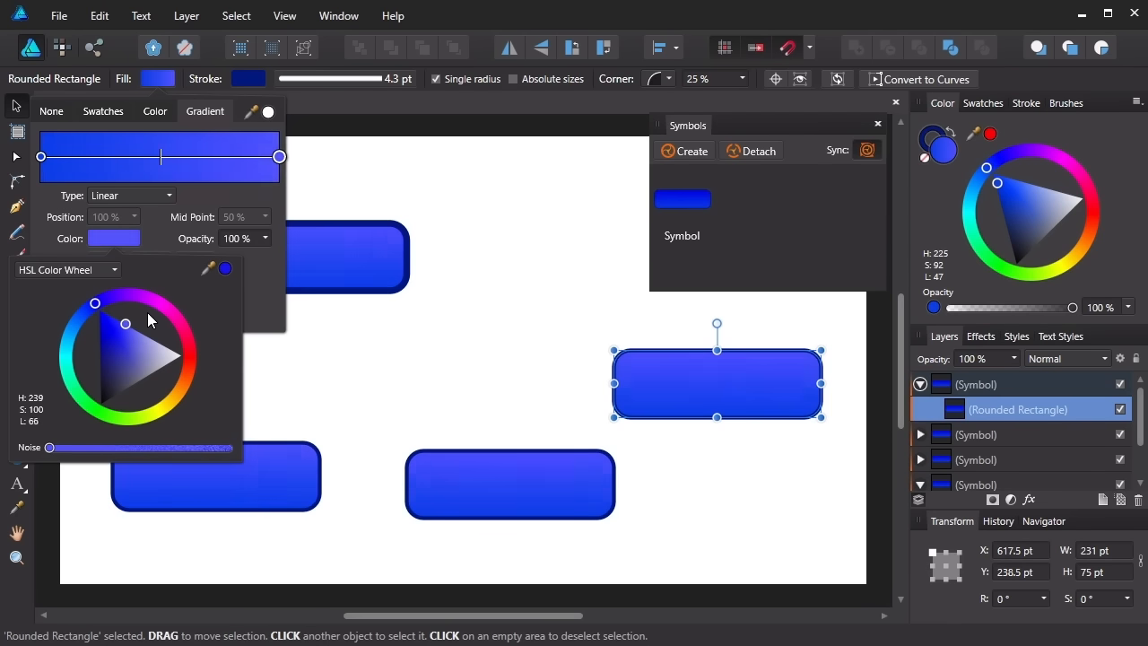
# Step: Try a brighter blue stroke (H 227, S 100, L 48) on the newest instance's rounded rectangle
pyautogui.click(248, 79)
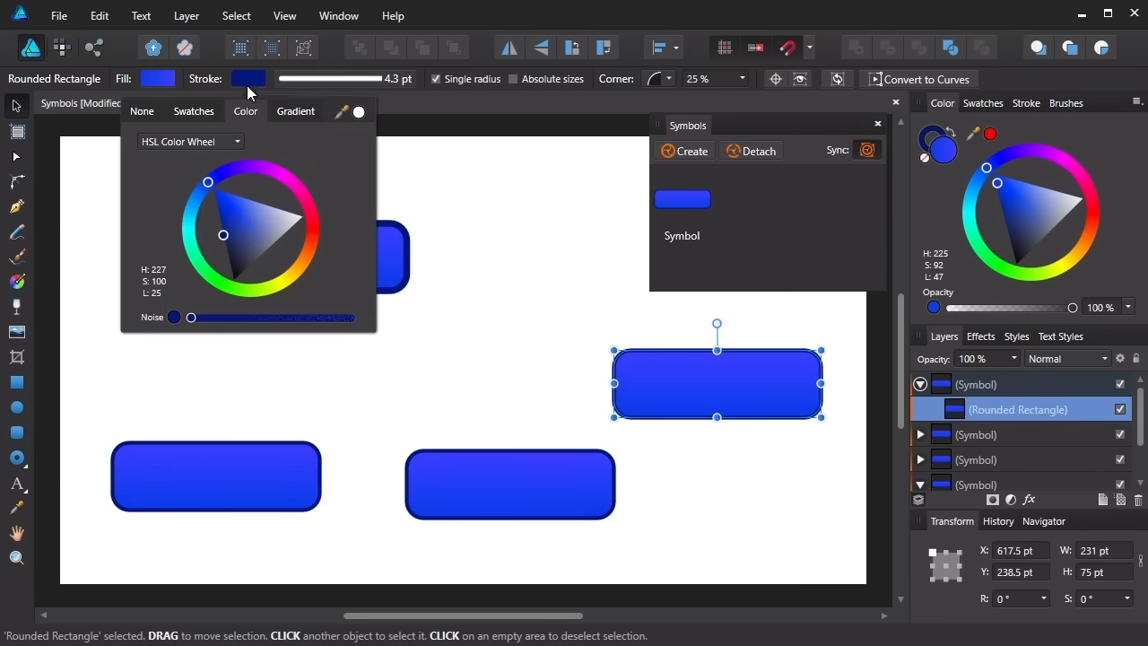
pyautogui.moveTo(239, 213); pyautogui.dragTo(216, 199)
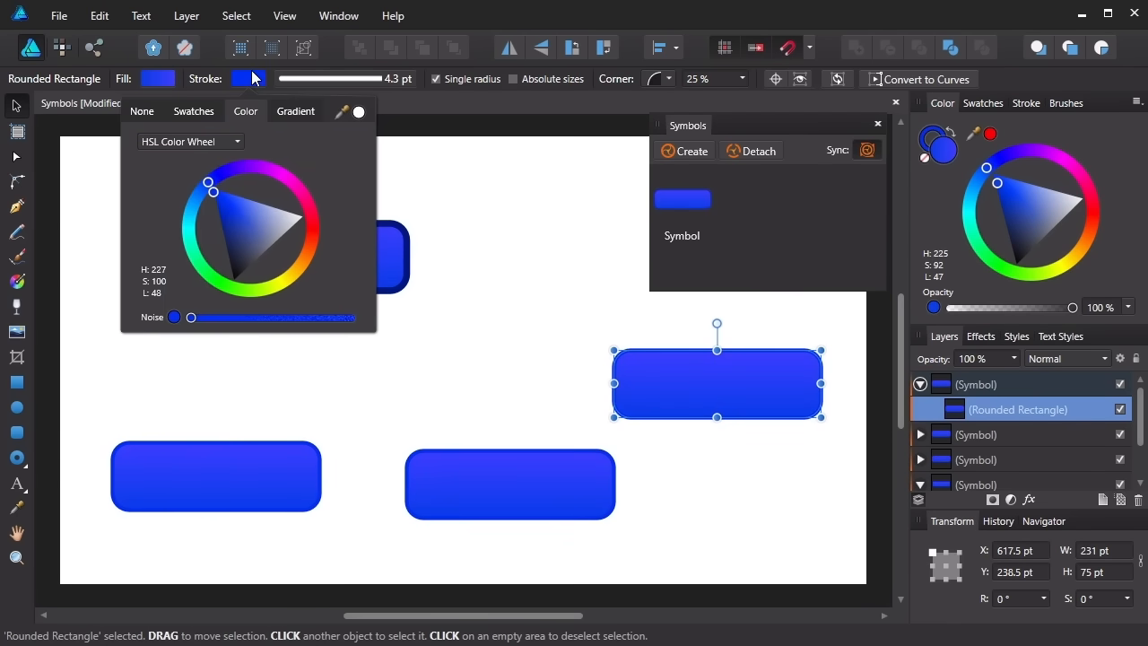
pyautogui.click(548, 337)
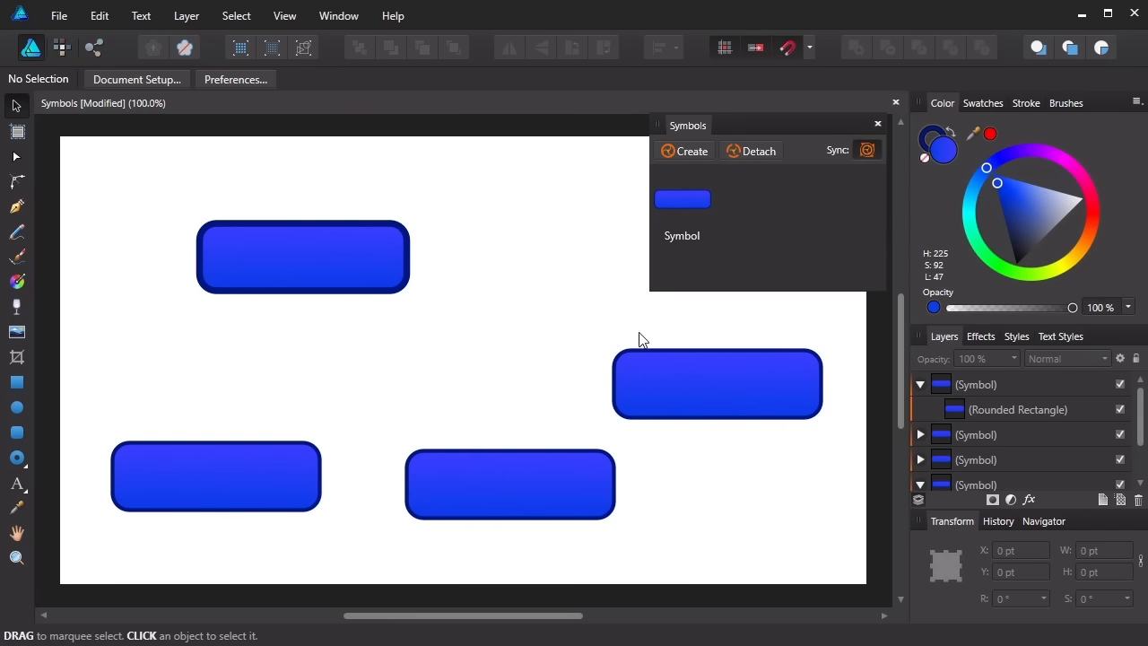
# Step: Place another instance of the symbol in the upper part of the page and move the thick-stroked instance clear of it
pyautogui.click(988, 386)
pyautogui.moveTo(687, 206); pyautogui.dragTo(466, 183)
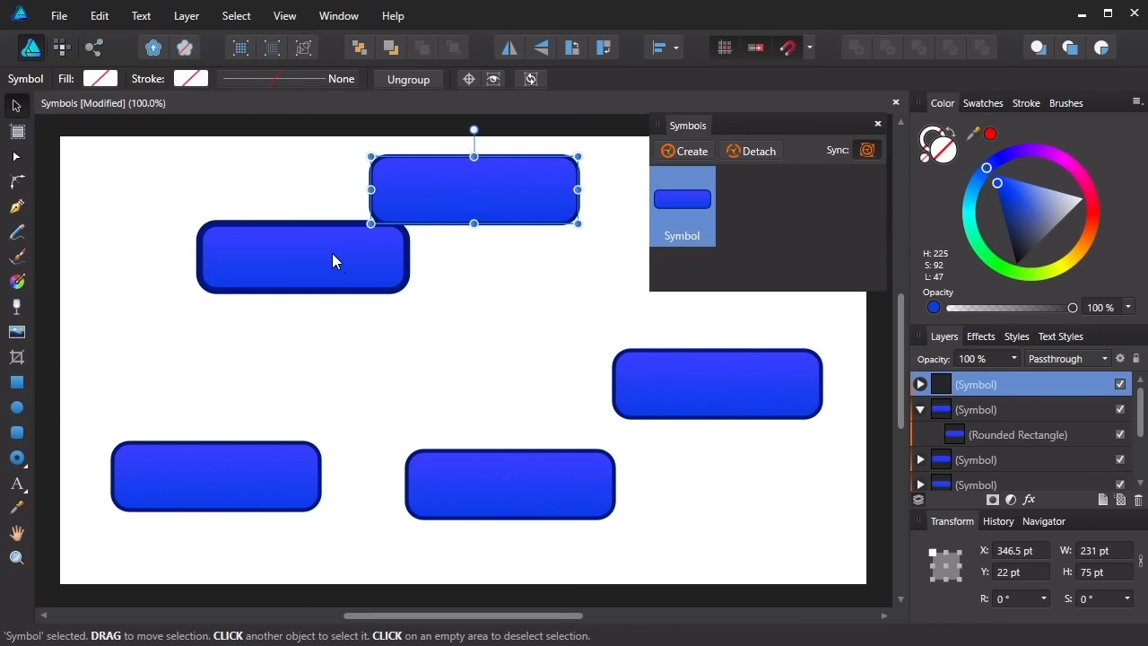
pyautogui.moveTo(331, 260); pyautogui.dragTo(230, 330)
pyautogui.moveTo(488, 195); pyautogui.dragTo(449, 239)
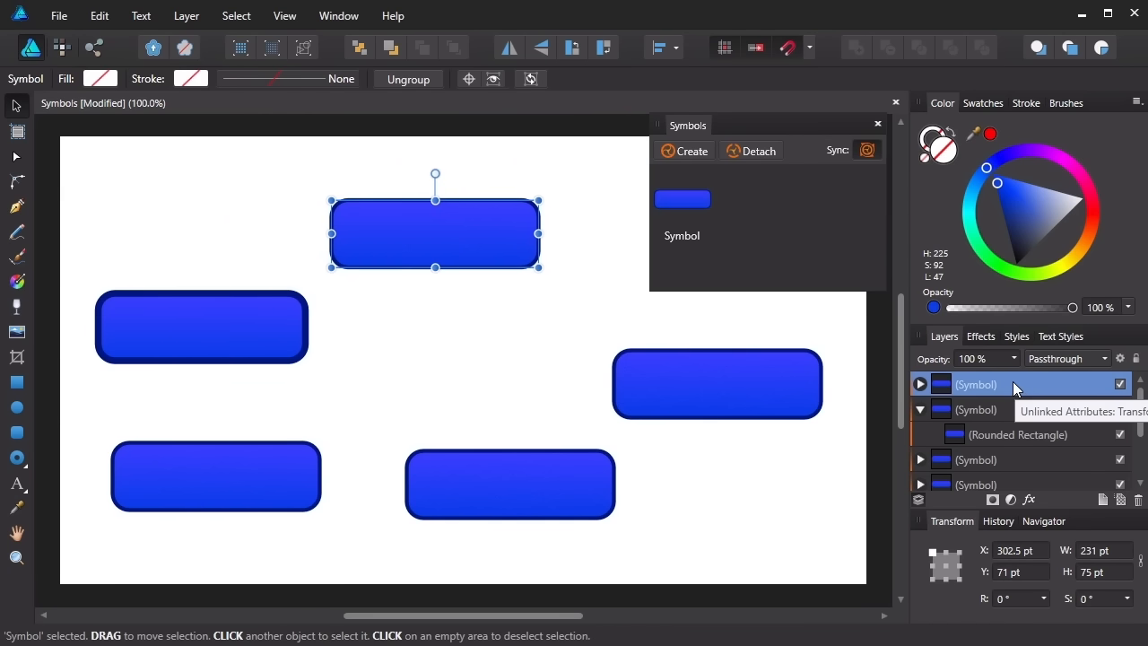
# Step: Detach the newest instance from its symbol and recolour its rounded rectangle's stroke brown (H 28, S 100, L 25)
pyautogui.click(747, 150)
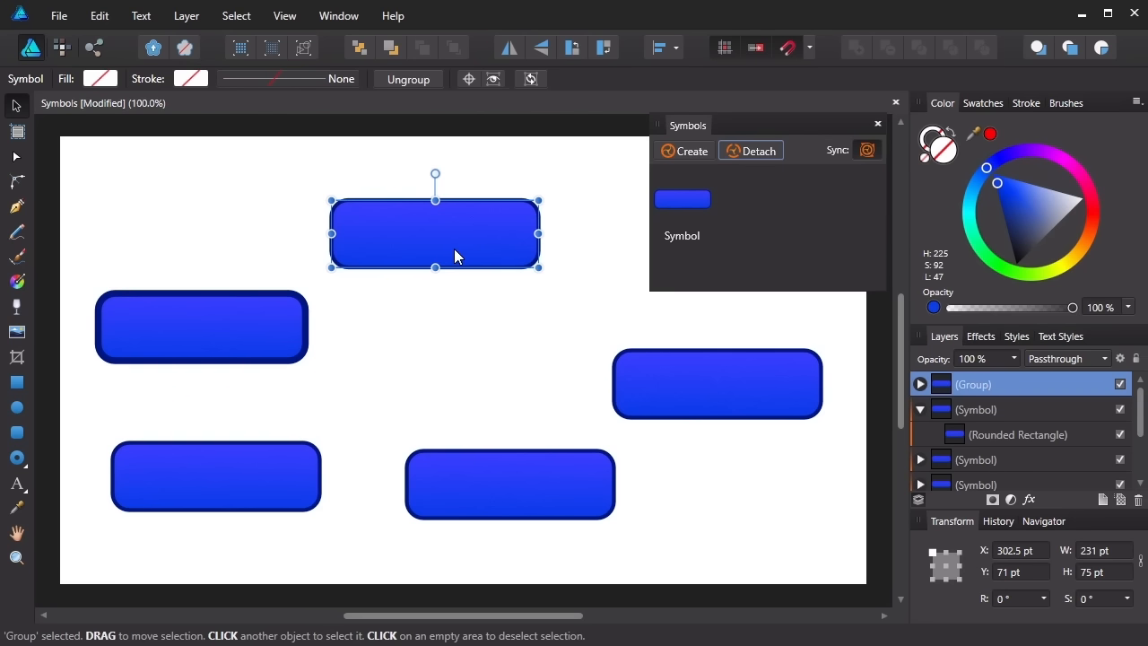
pyautogui.click(920, 384)
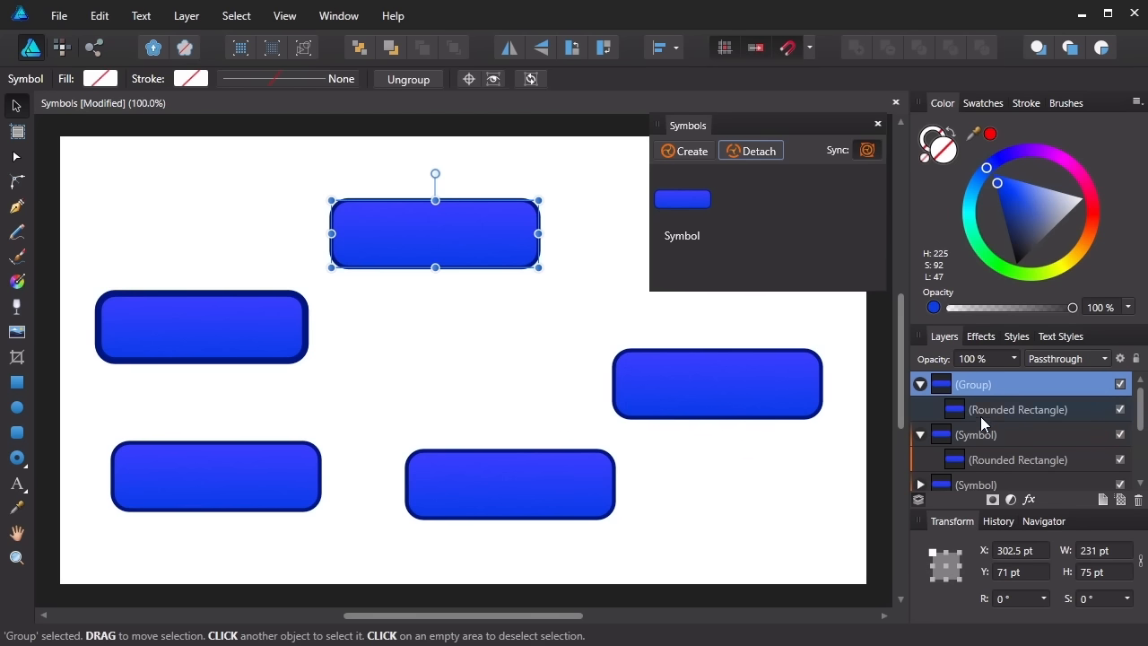
pyautogui.click(980, 413)
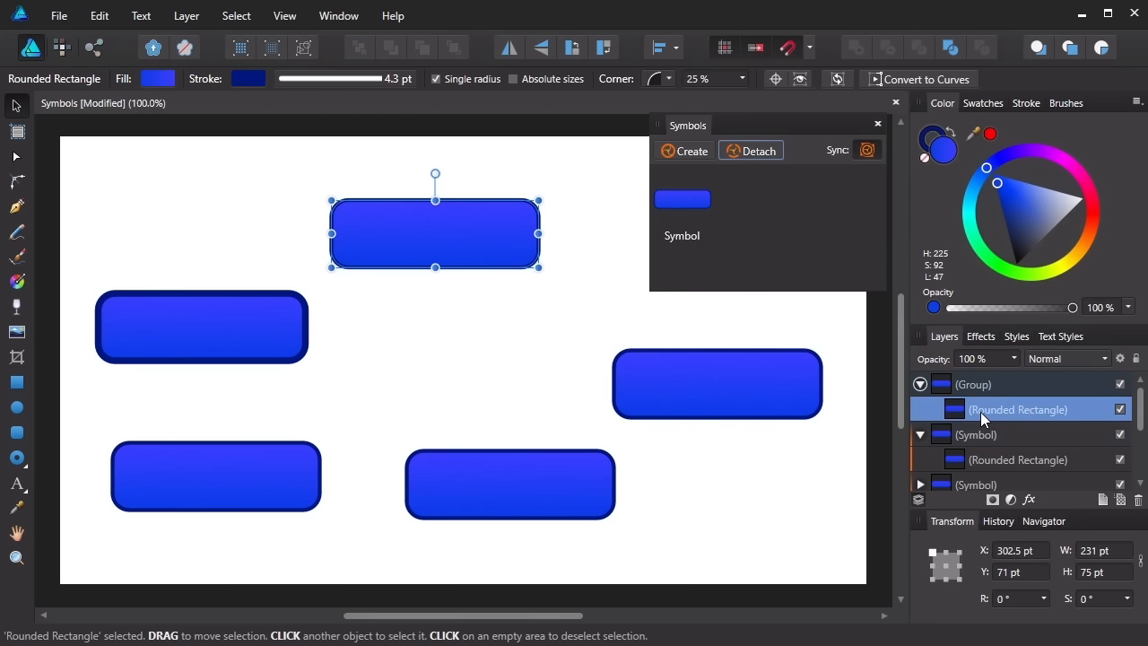
pyautogui.click(248, 79)
pyautogui.moveTo(294, 195)
pyautogui.mouseDown()
pyautogui.moveTo(310, 226)
pyautogui.moveTo(305, 257)
pyautogui.mouseUp()
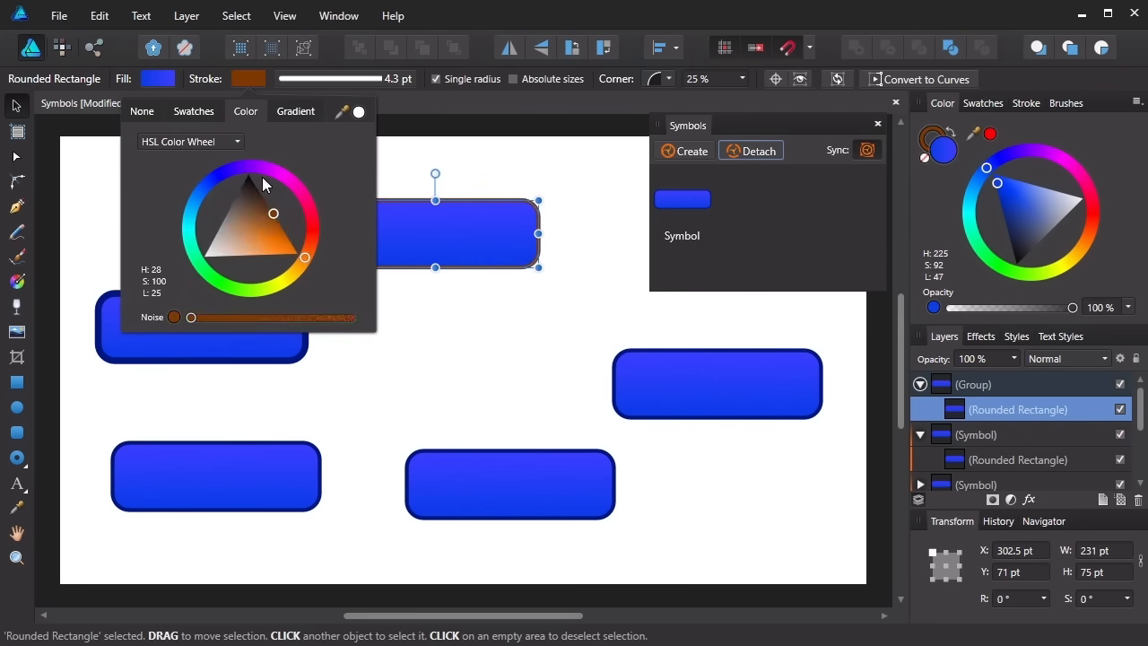
# Step: Change the detached rounded rectangle's gradient fill to solid orange (H 21, S 92, L 47) and deselect it
pyautogui.click(162, 78)
pyautogui.click(159, 79)
pyautogui.click(154, 111)
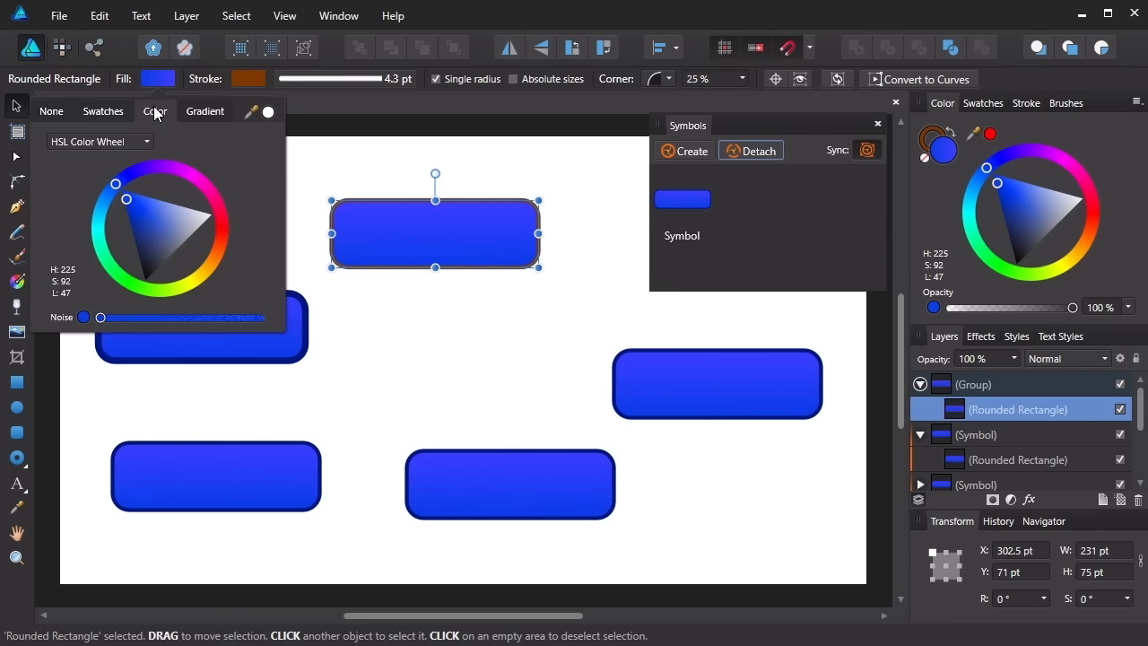
pyautogui.moveTo(201, 195); pyautogui.dragTo(227, 253)
pyautogui.click(283, 189)
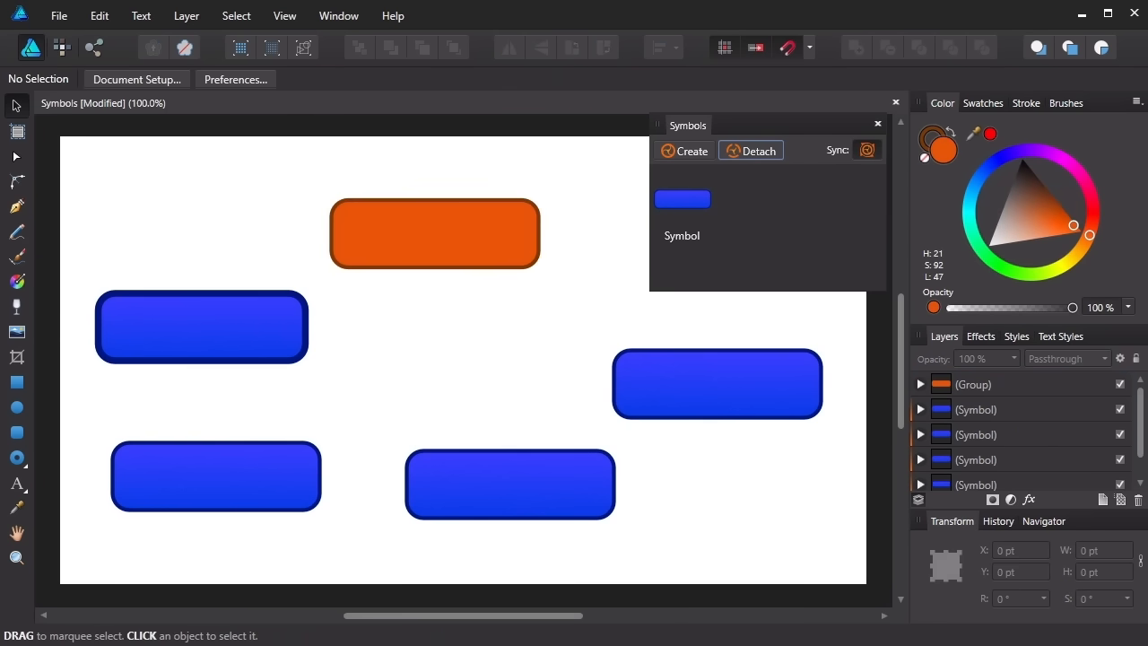
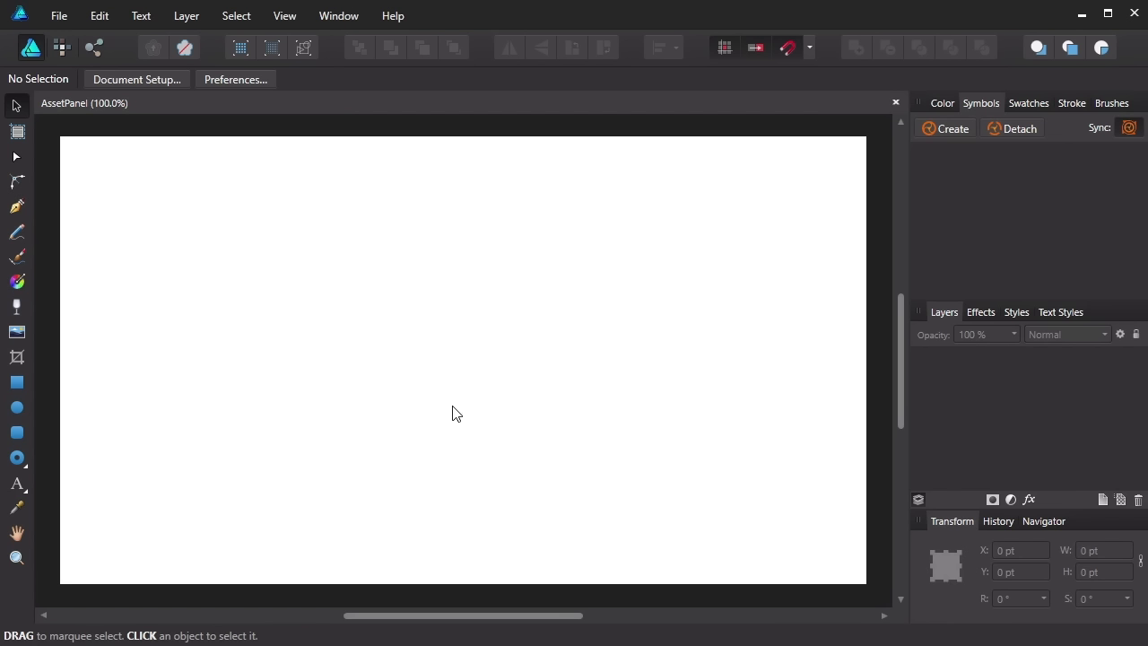
# Step: In the AssetPanel document, display the Assets library and look through the iOS 10 category from start to end
pyautogui.click(284, 18)
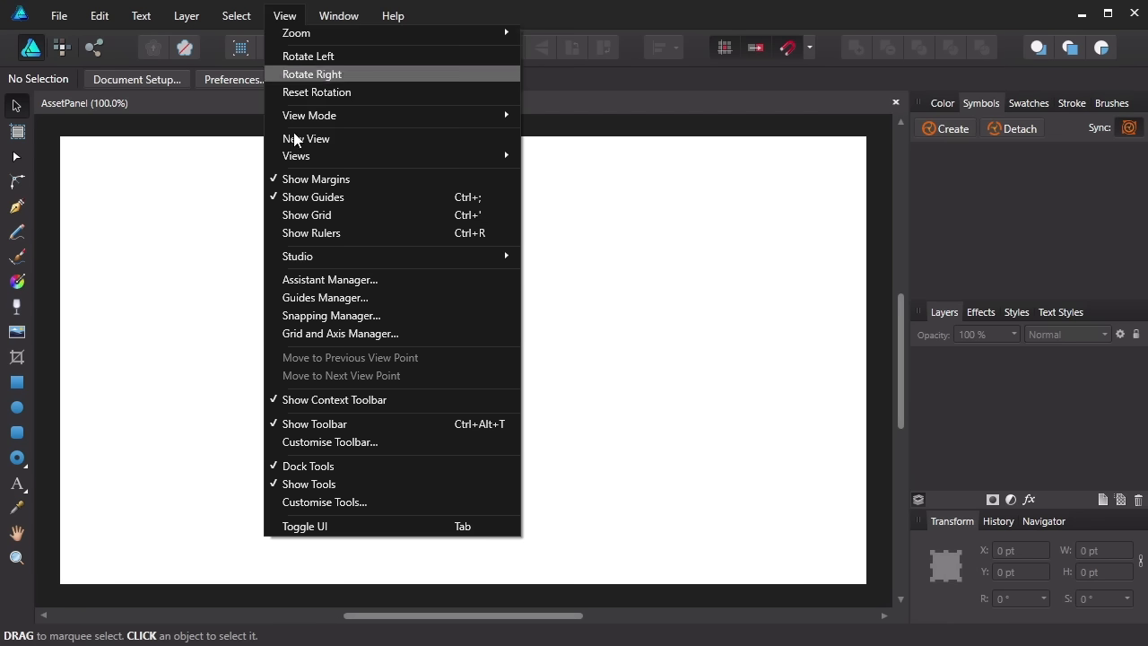
pyautogui.moveTo(358, 256)
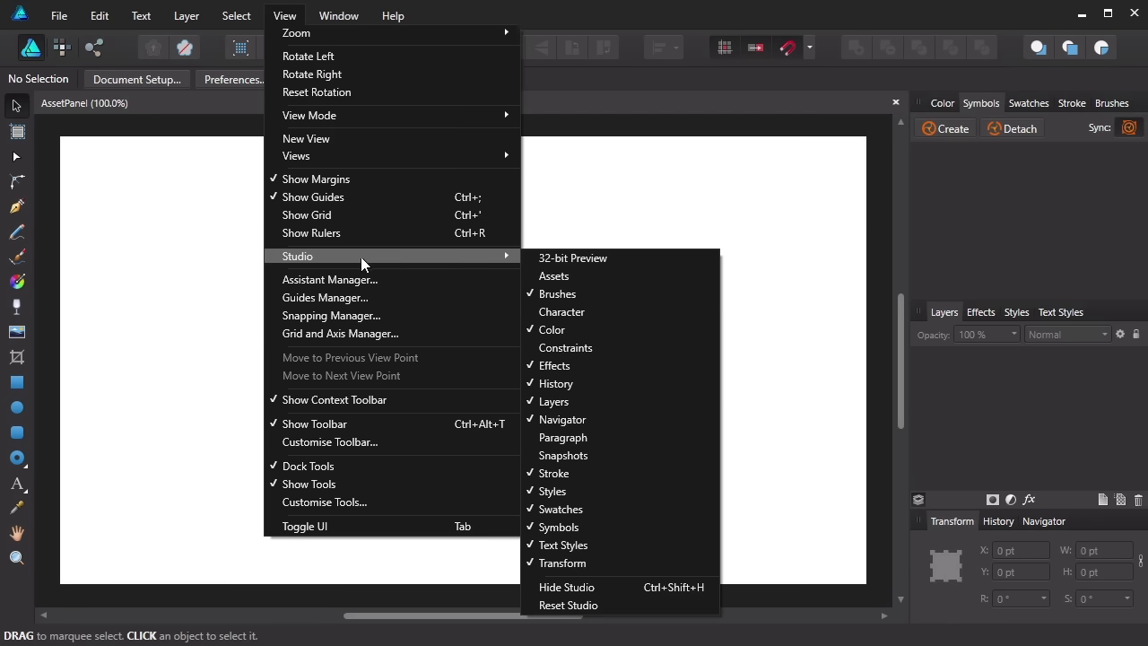
pyautogui.click(588, 277)
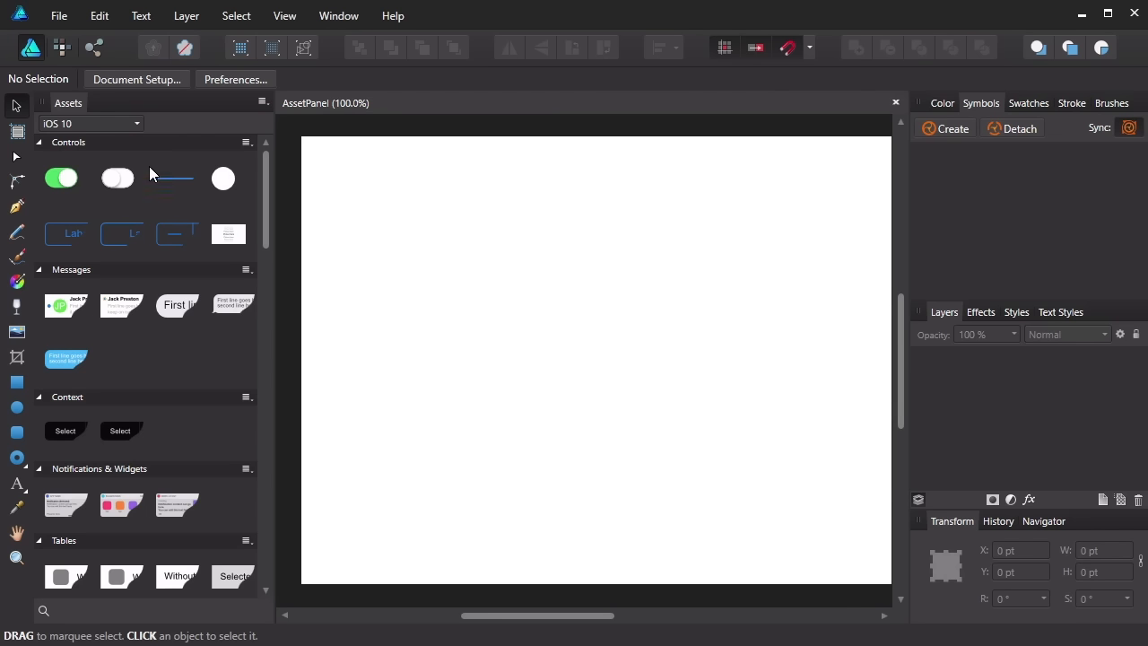
pyautogui.moveTo(263, 198); pyautogui.dragTo(265, 553)
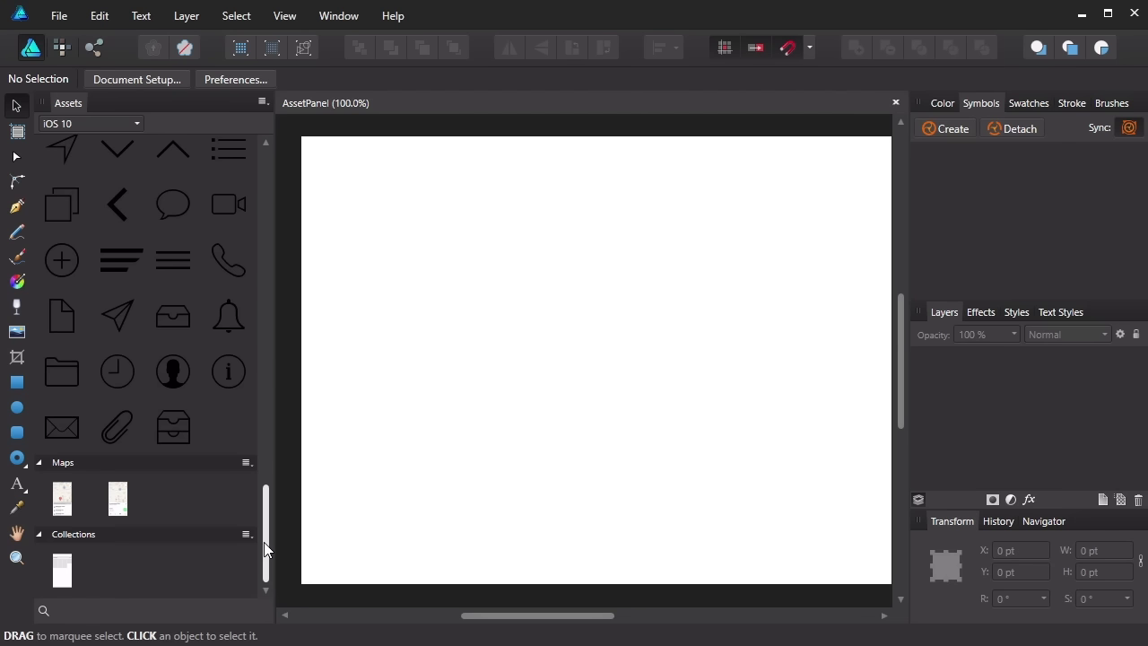
pyautogui.scroll(5, 270, 498)
pyautogui.moveTo(271, 486); pyautogui.dragTo(276, 196)
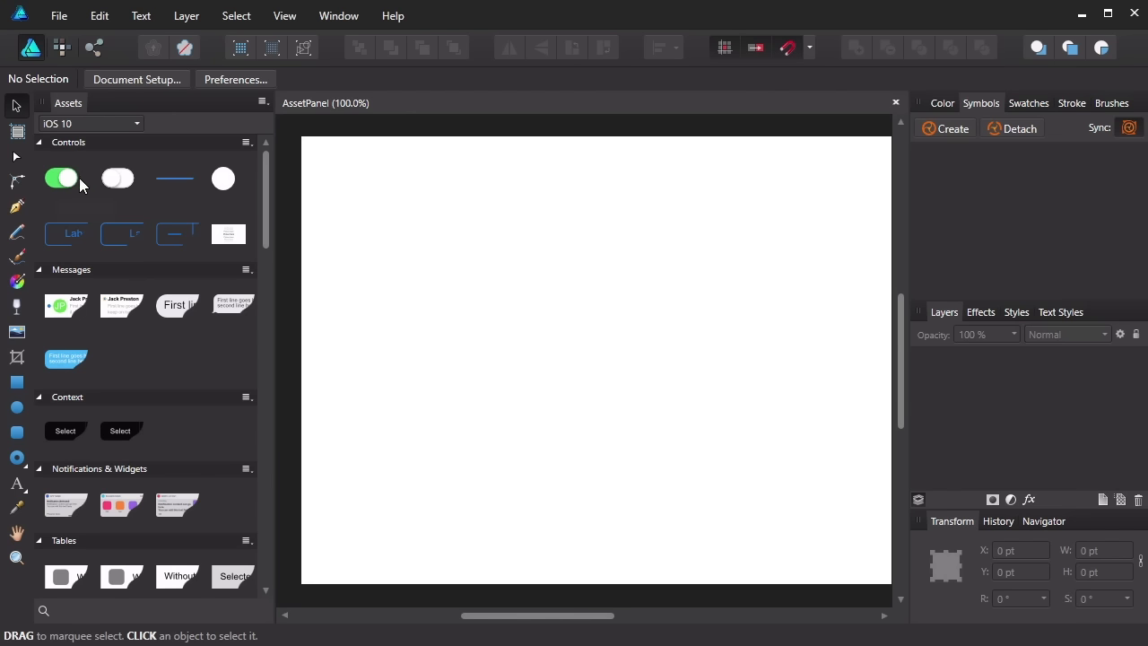
# Step: Place two Toggle (on) assets from the iOS 10 Controls on the page, one below the other at X 311.5 pt
pyautogui.moveTo(58, 177); pyautogui.dragTo(612, 248)
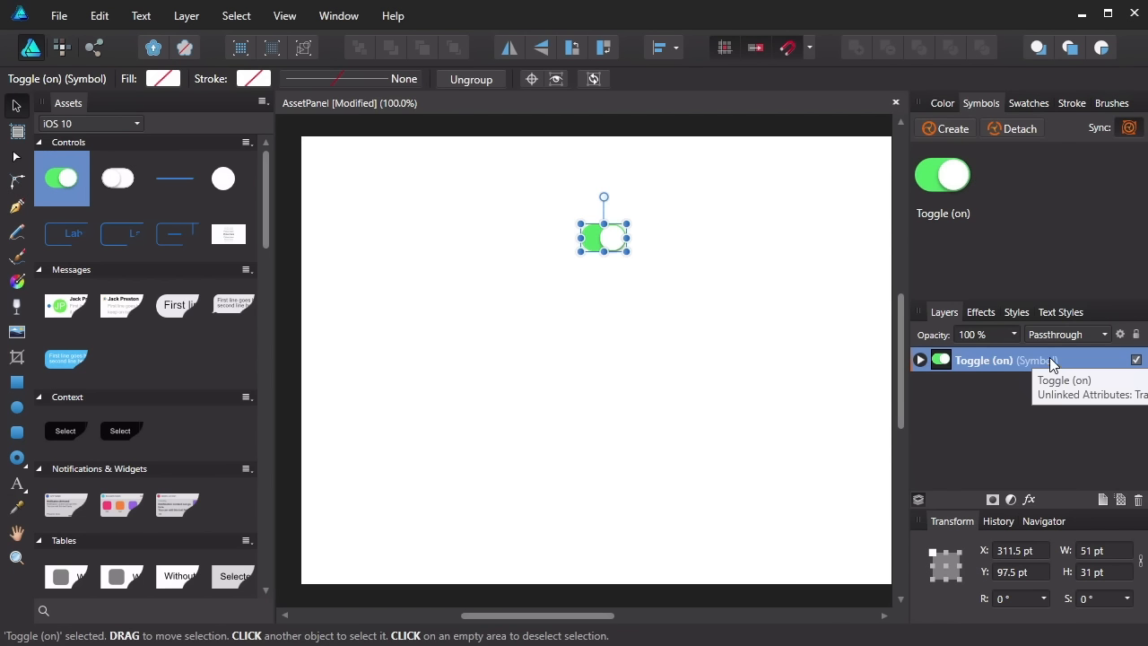
pyautogui.moveTo(61, 179); pyautogui.dragTo(605, 308)
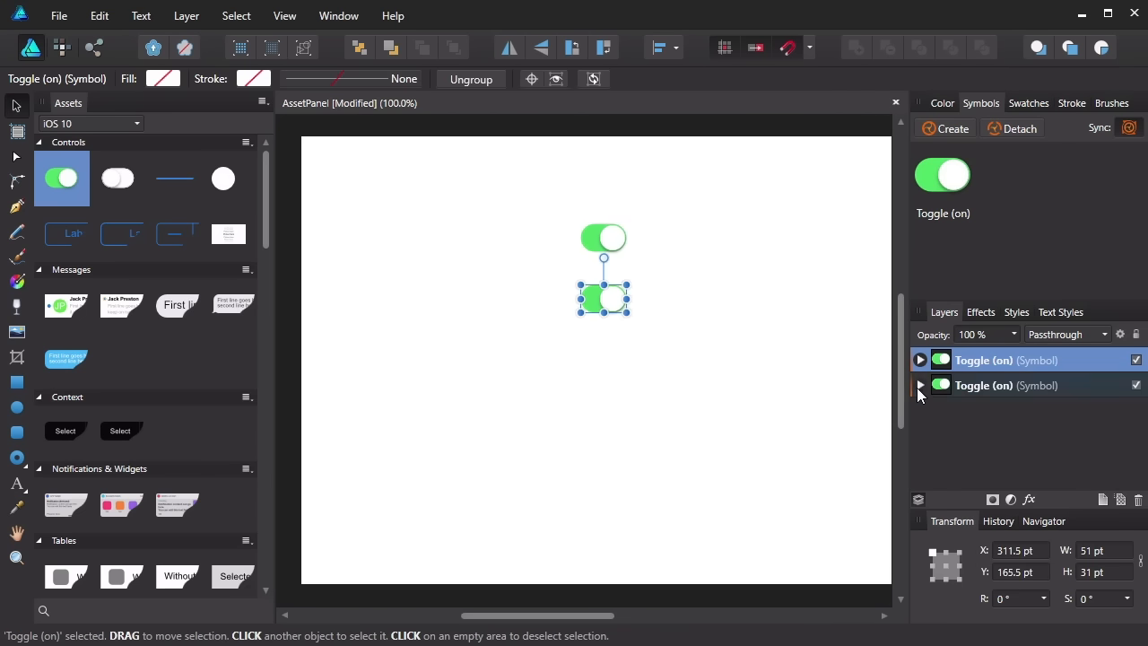
# Step: Recolour the lower toggle's rounded rectangle red (H 355, S 65, L 57) and deselect it
pyautogui.click(920, 359)
pyautogui.click(981, 410)
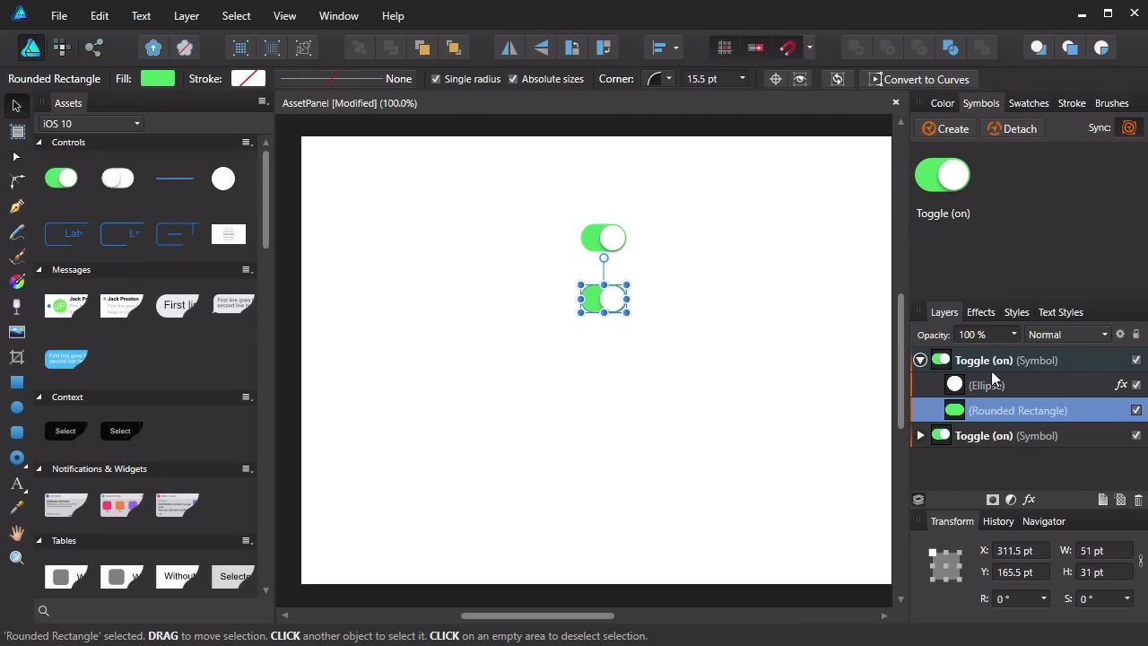
pyautogui.click(938, 104)
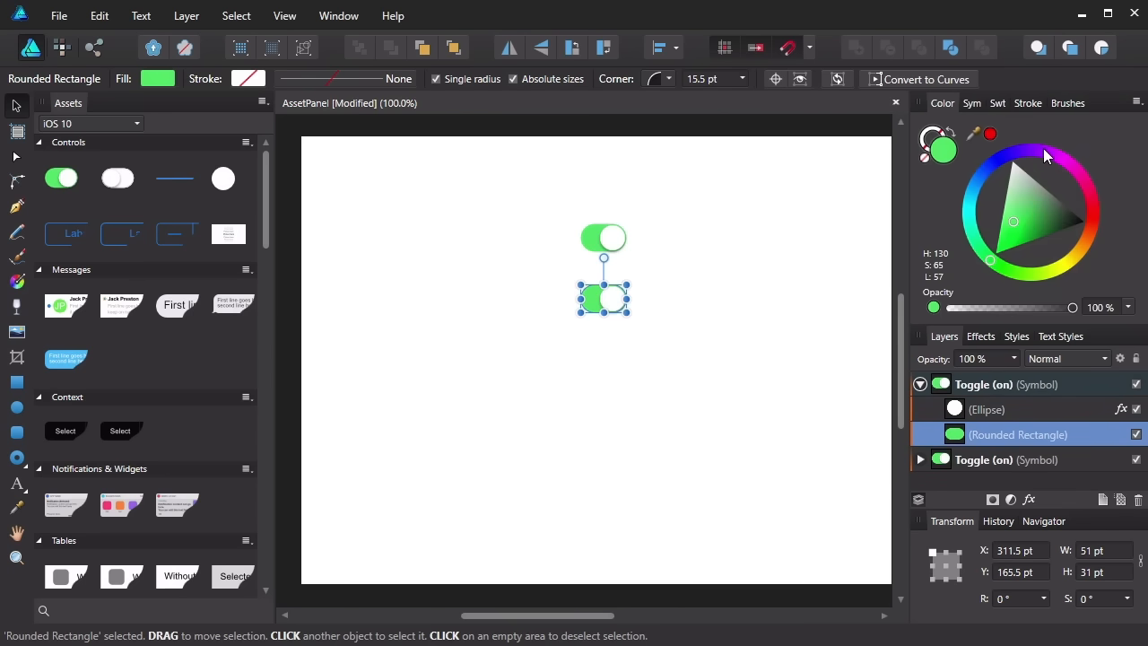
pyautogui.moveTo(1041, 147)
pyautogui.mouseDown()
pyautogui.moveTo(1081, 175)
pyautogui.moveTo(1090, 227)
pyautogui.moveTo(1097, 208)
pyautogui.mouseUp()
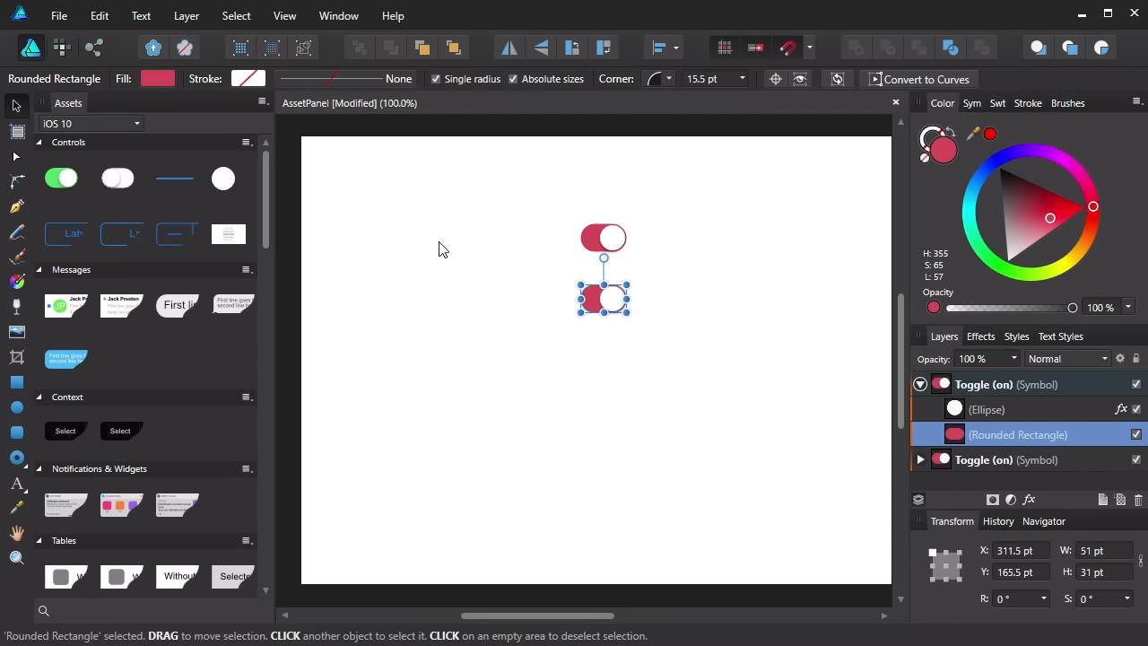
pyautogui.click(459, 274)
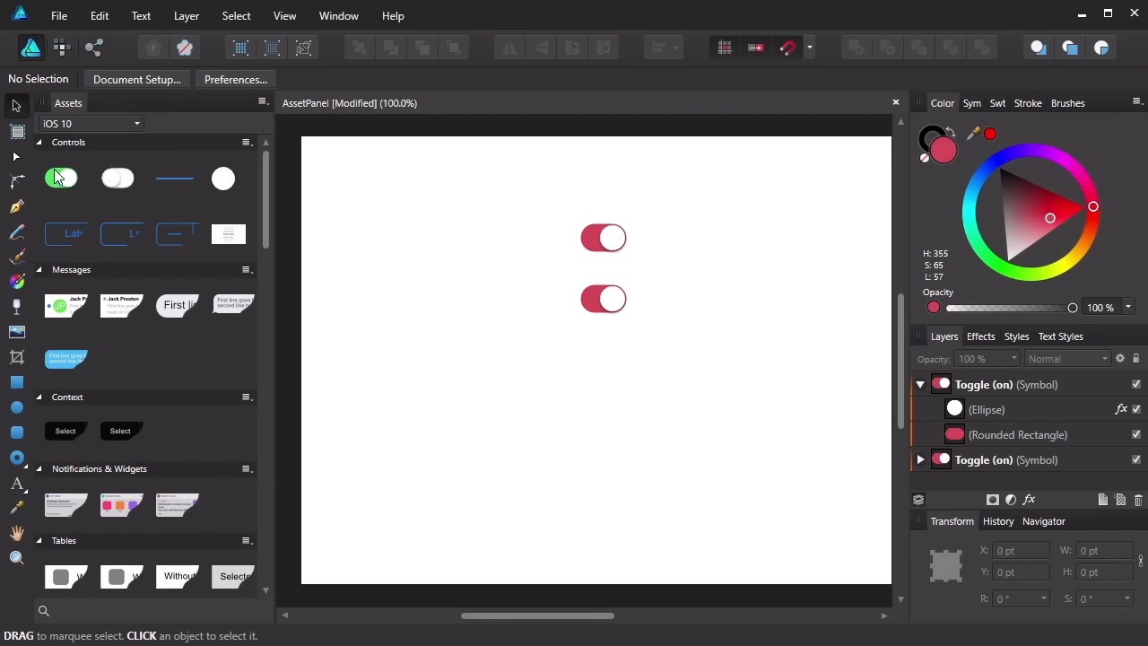
# Step: Create a new asset category and rename it TestCategory
pyautogui.click(104, 121)
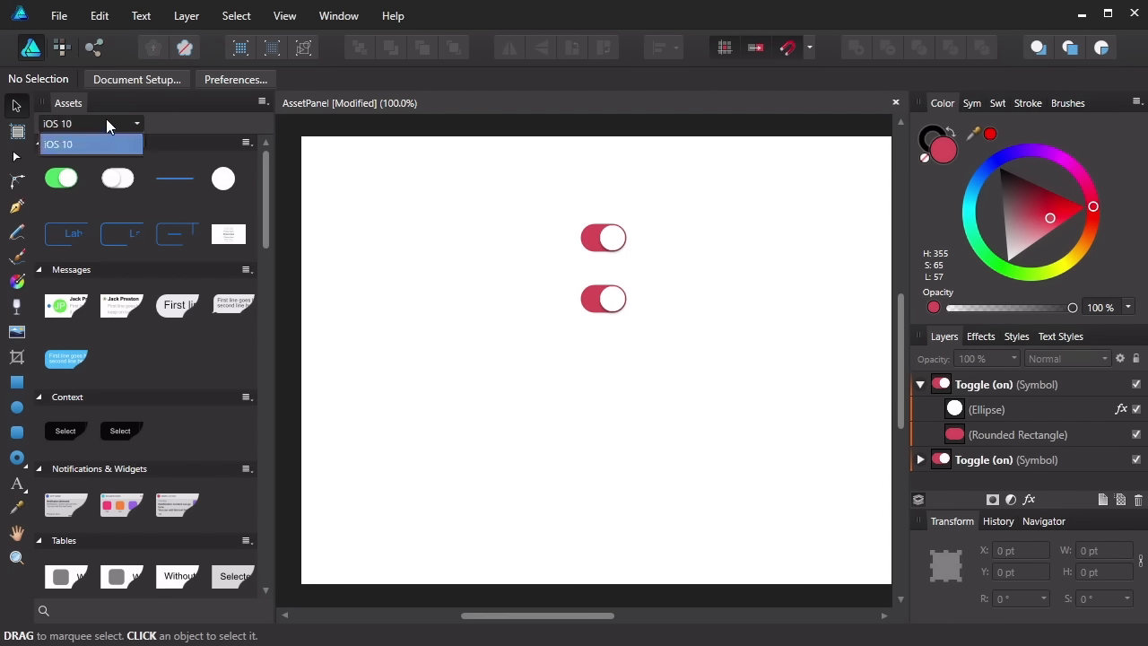
pyautogui.click(139, 122)
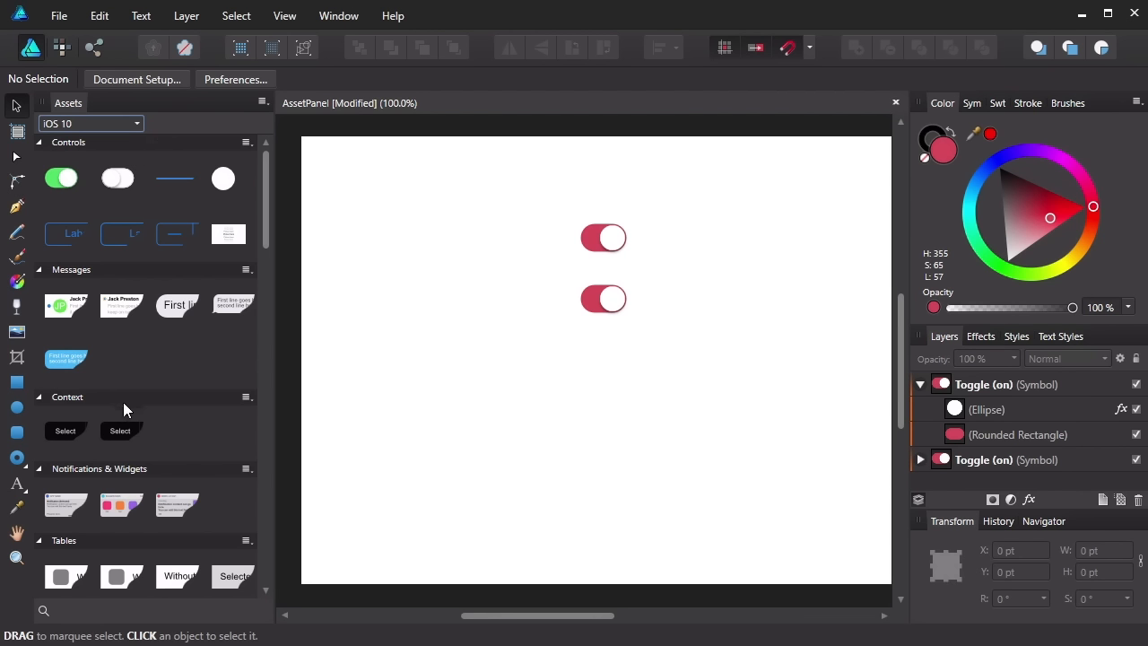
pyautogui.click(261, 102)
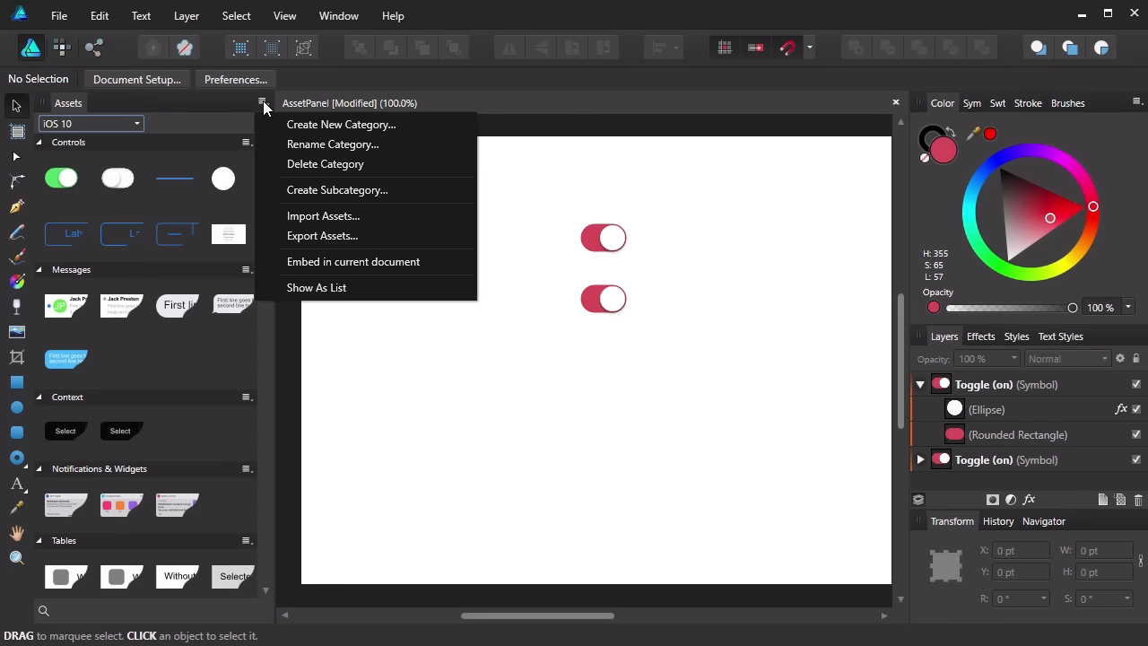
pyautogui.click(388, 125)
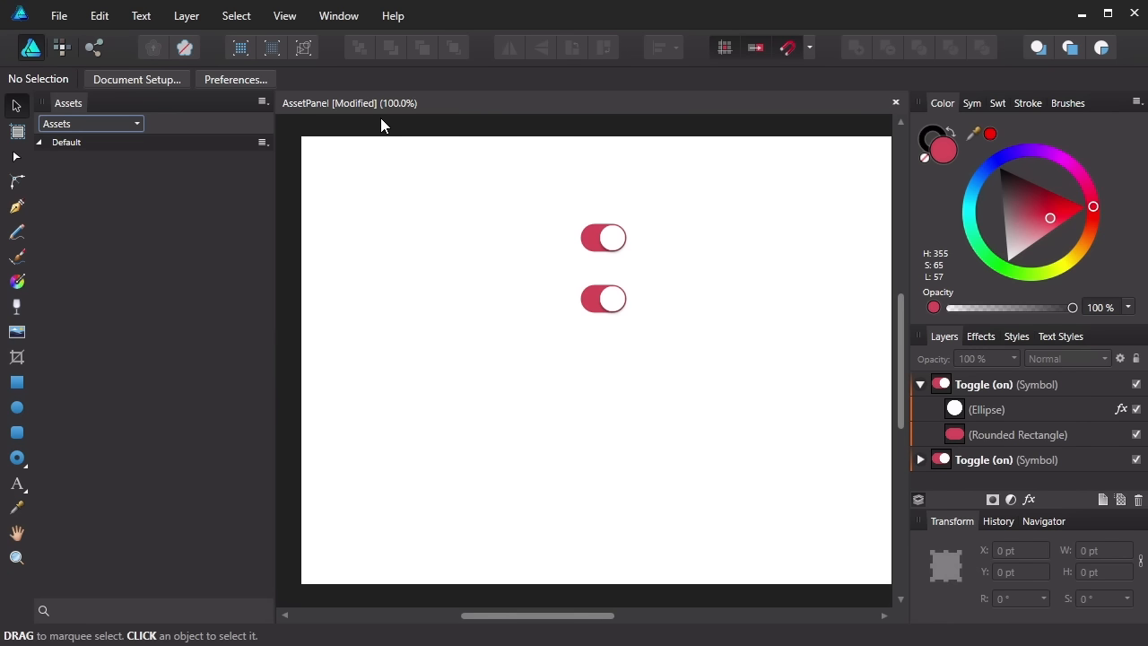
pyautogui.click(261, 103)
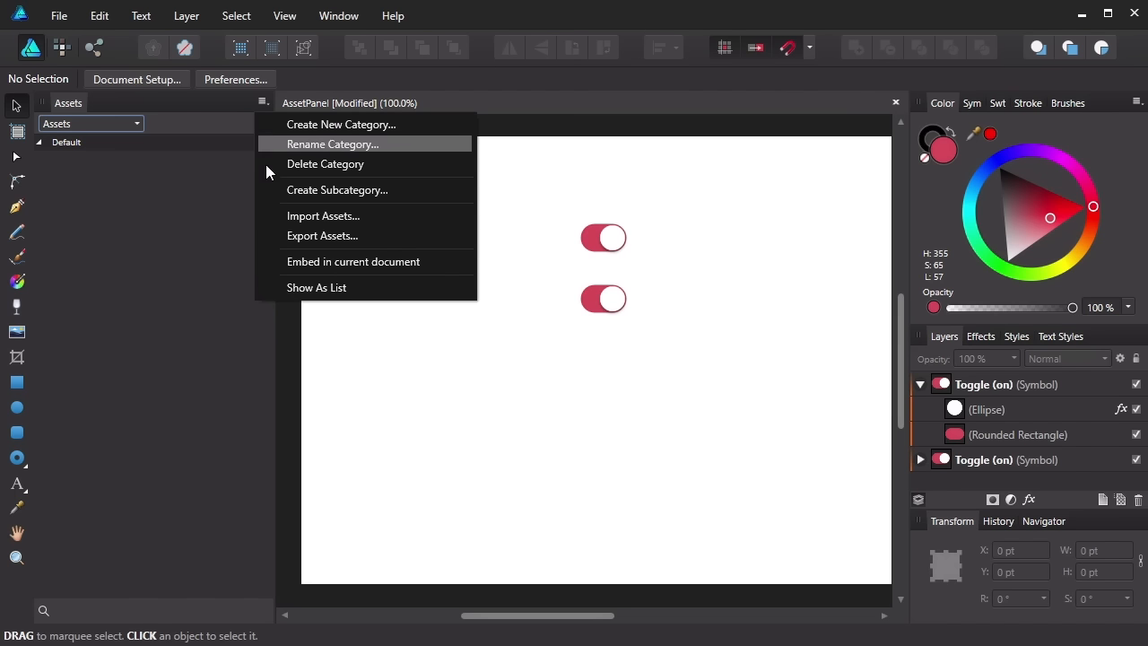
pyautogui.click(333, 143)
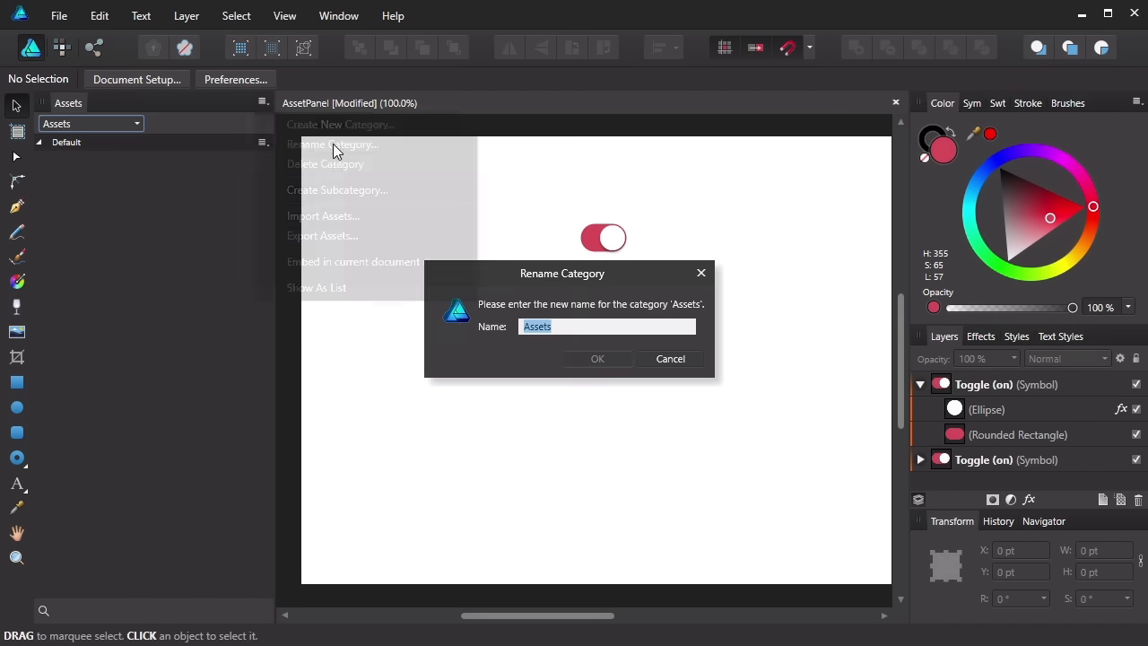
pyautogui.press('BackSpace')
pyautogui.write('TestCategory')
pyautogui.press('Return')
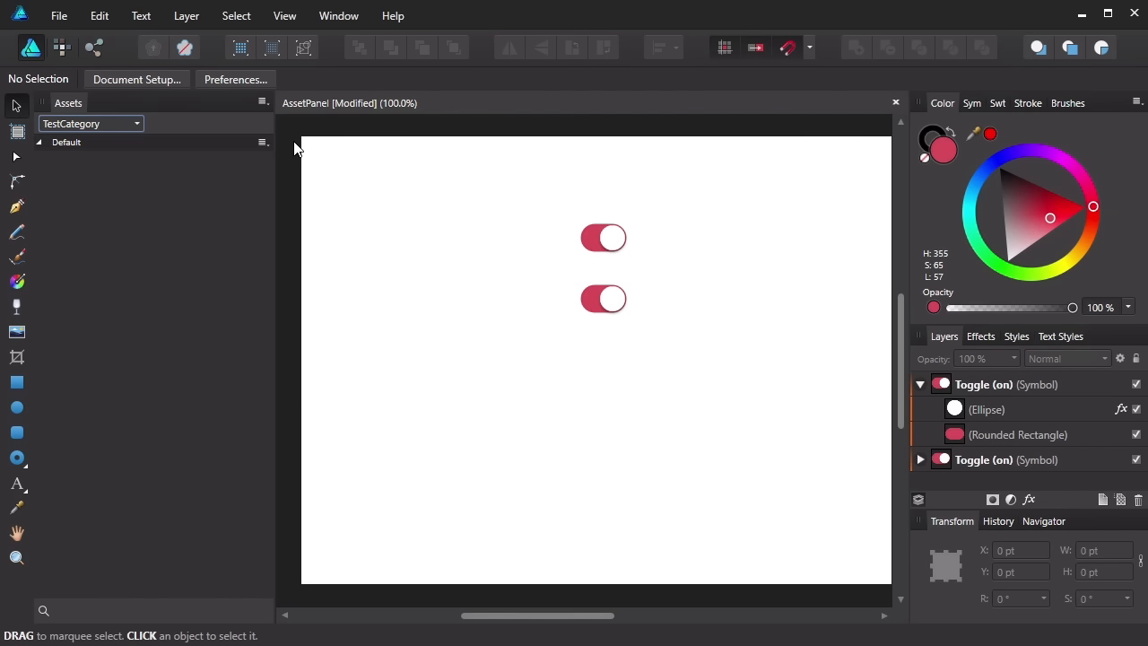
# Step: Add the upper red toggle to the Default subcategory of TestCategory as an asset
pyautogui.click(595, 243)
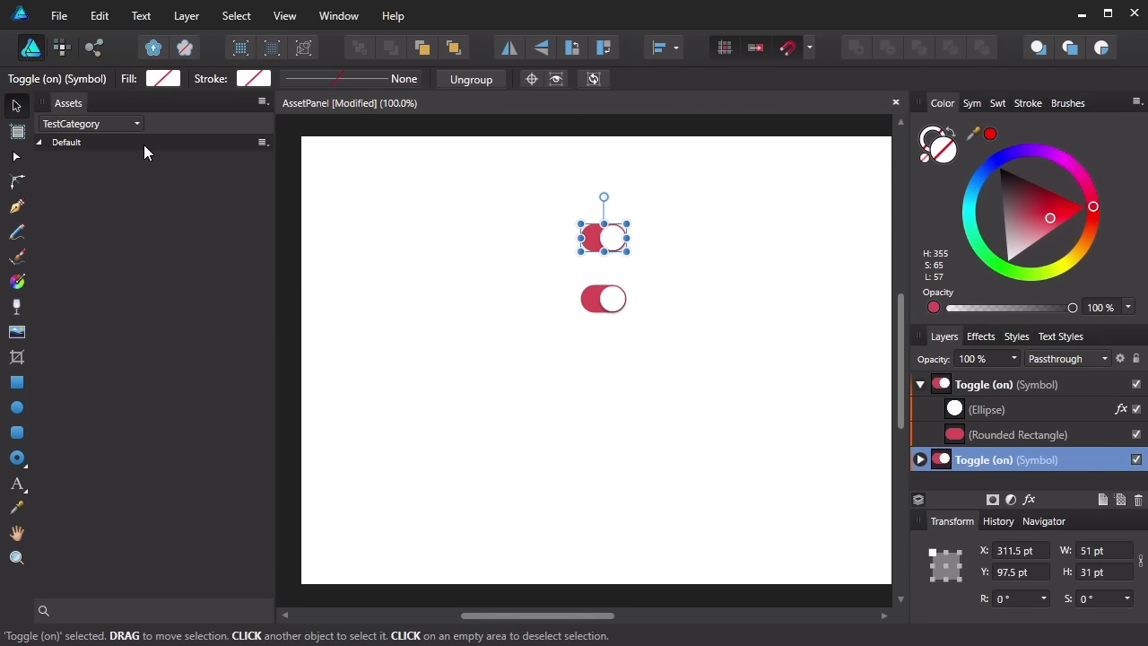
pyautogui.click(262, 143)
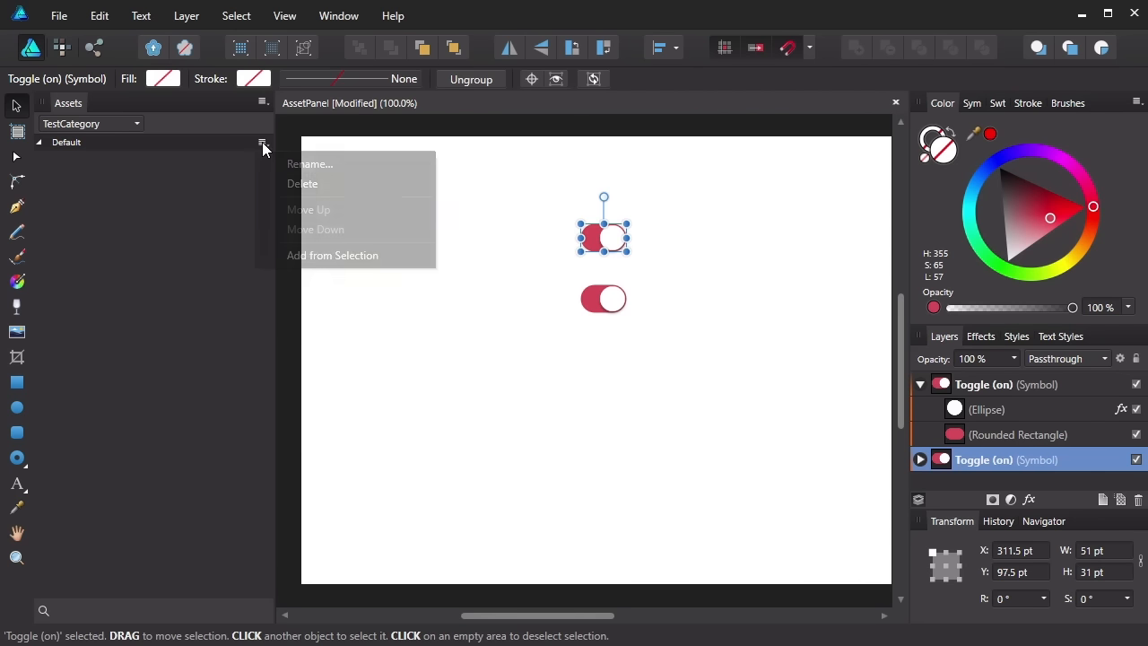
pyautogui.click(349, 257)
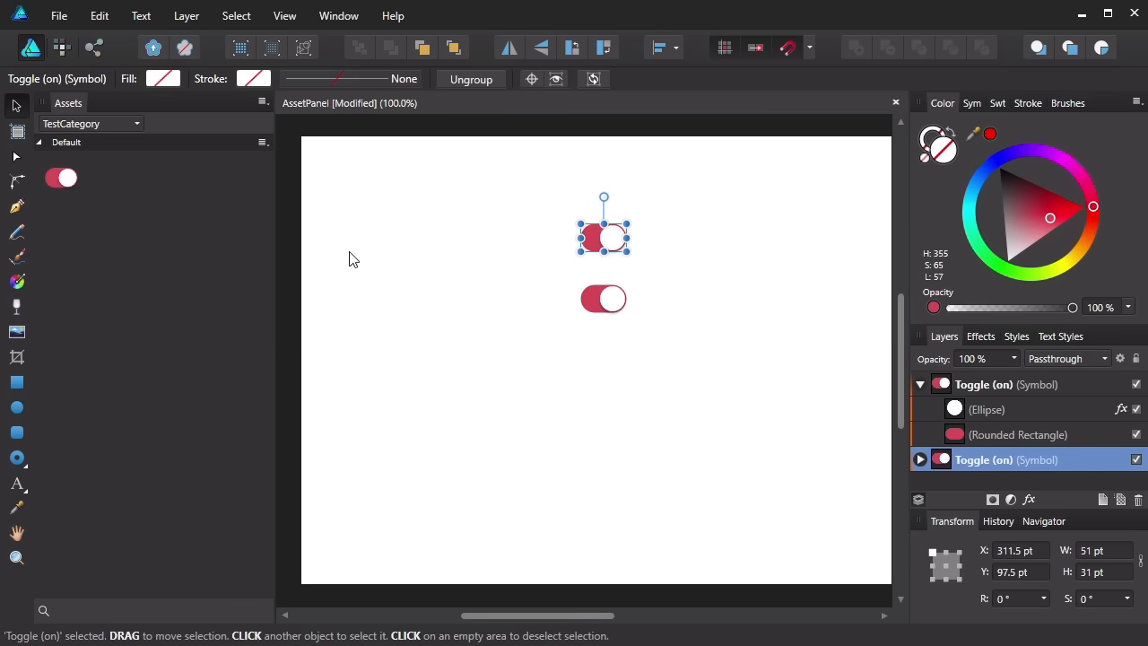
# Step: Create a new subcategory in TestCategory and rename it NewSubcat
pyautogui.click(260, 96)
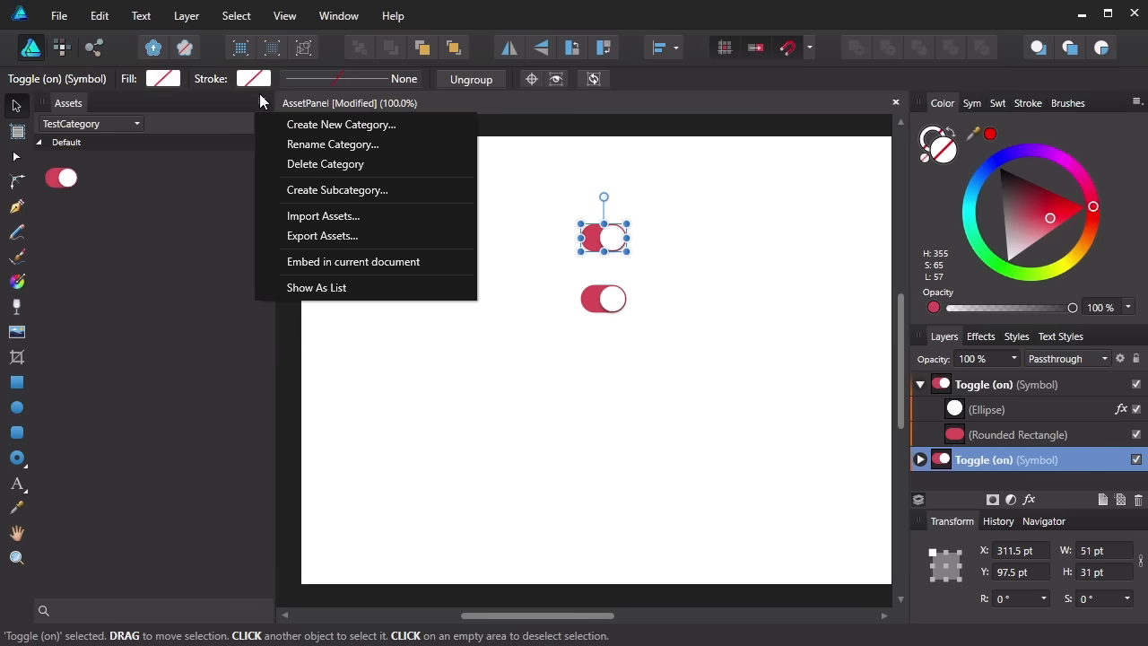
pyautogui.click(333, 193)
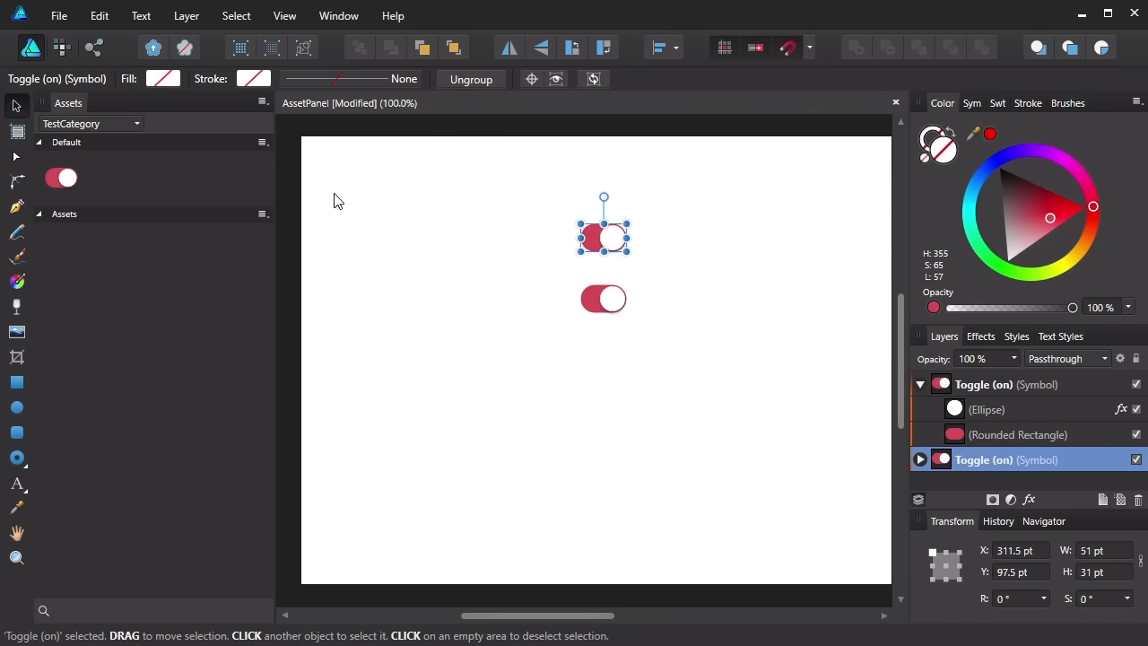
pyautogui.click(263, 214)
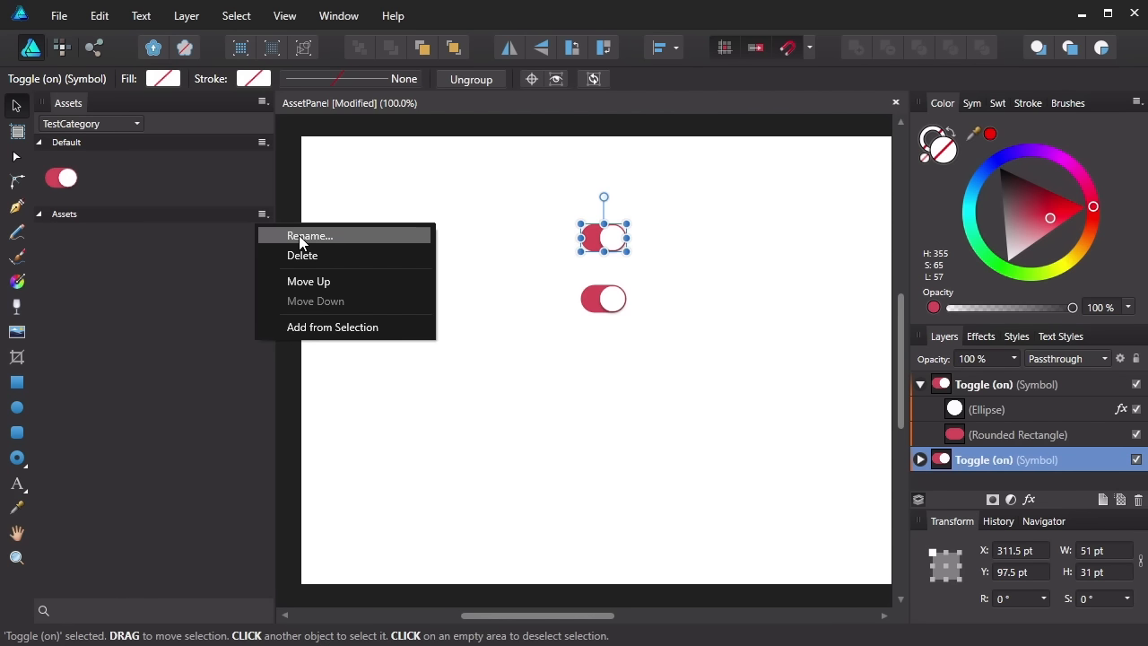
pyautogui.click(300, 236)
pyautogui.write('New')
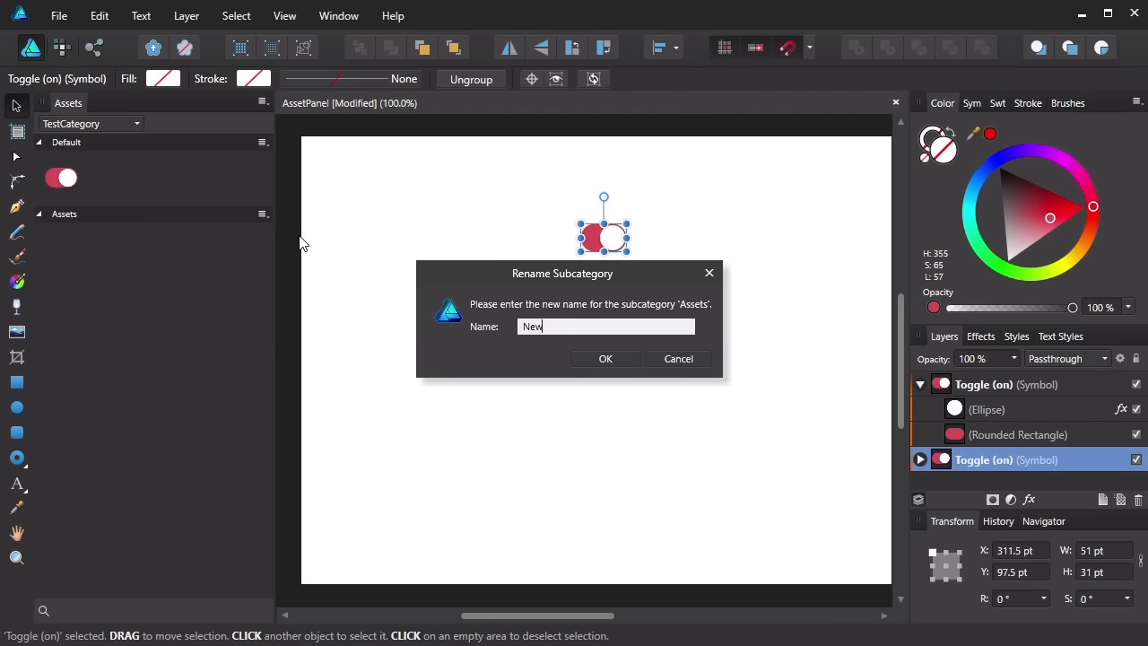
pyautogui.write('Subcat')
pyautogui.press('Return')
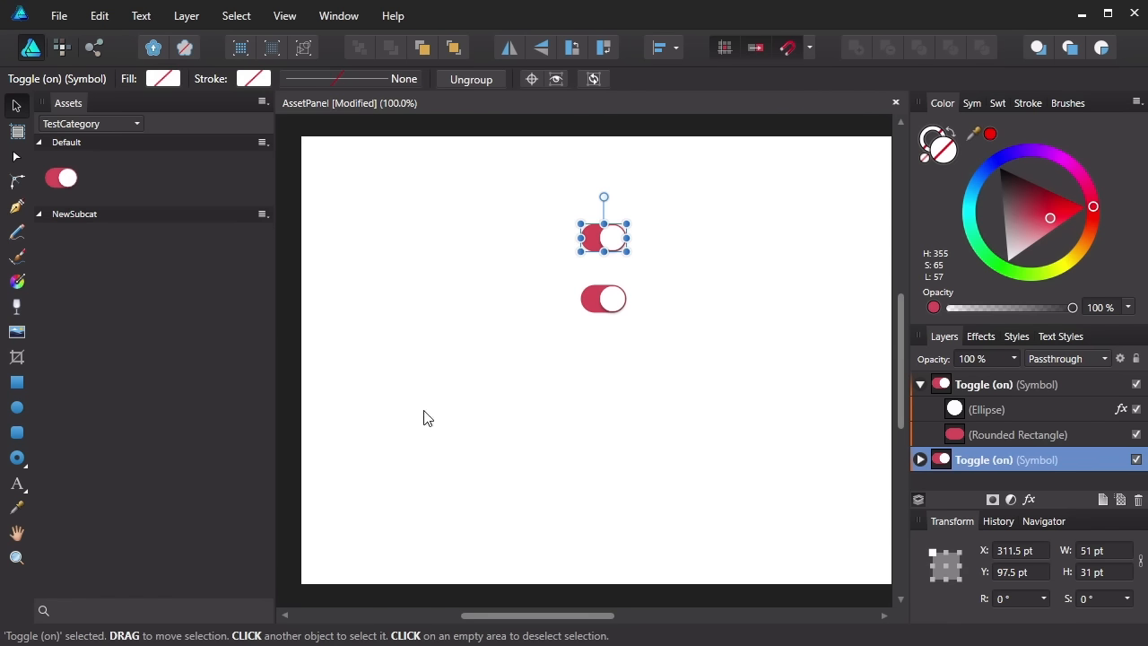
# Step: Draw a rectangle about 187 × 234.5 pt beneath the toggles' level and add it to the NewSubcat subcategory as an asset
pyautogui.press('m')
pyautogui.moveTo(382, 284); pyautogui.dragTo(549, 494)
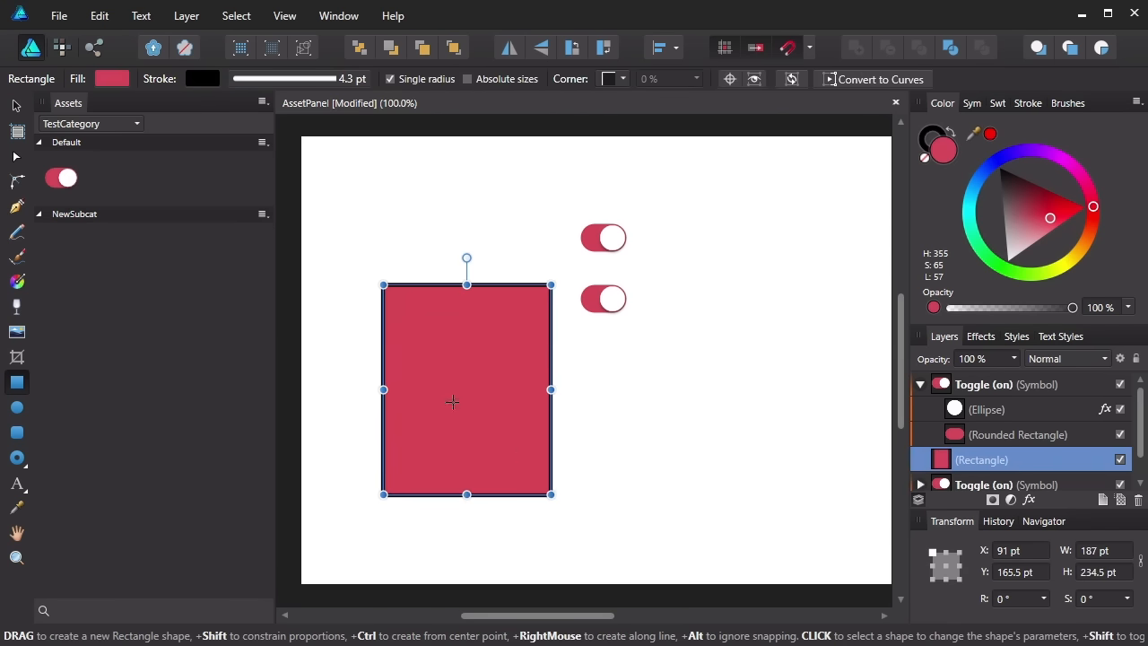
pyautogui.click(262, 218)
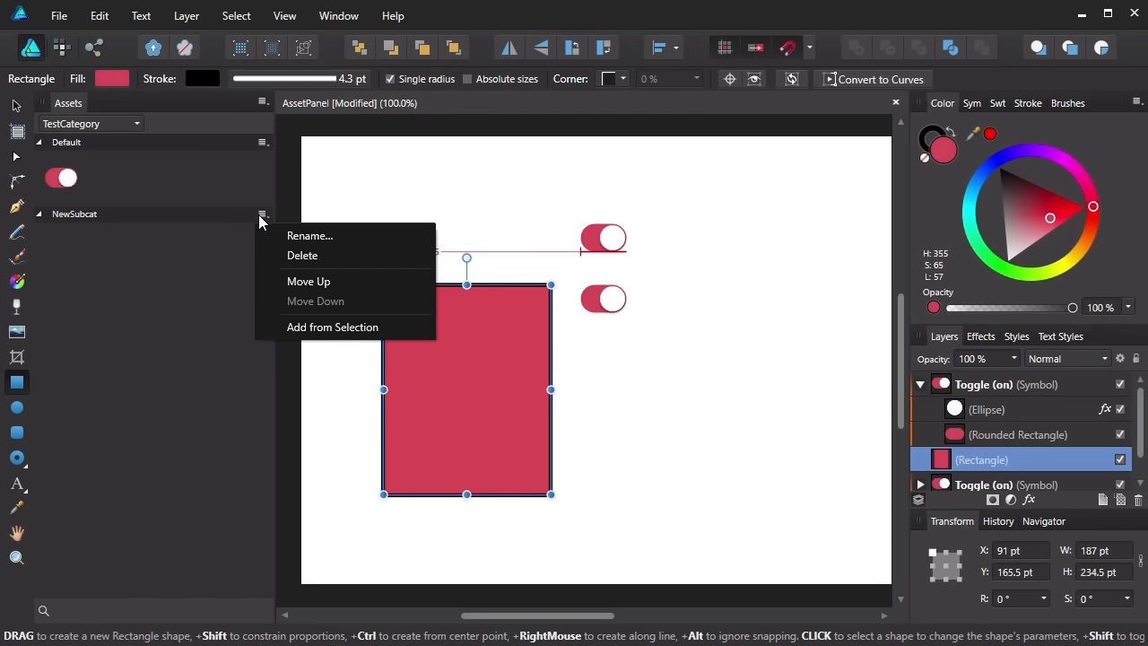
pyautogui.click(333, 327)
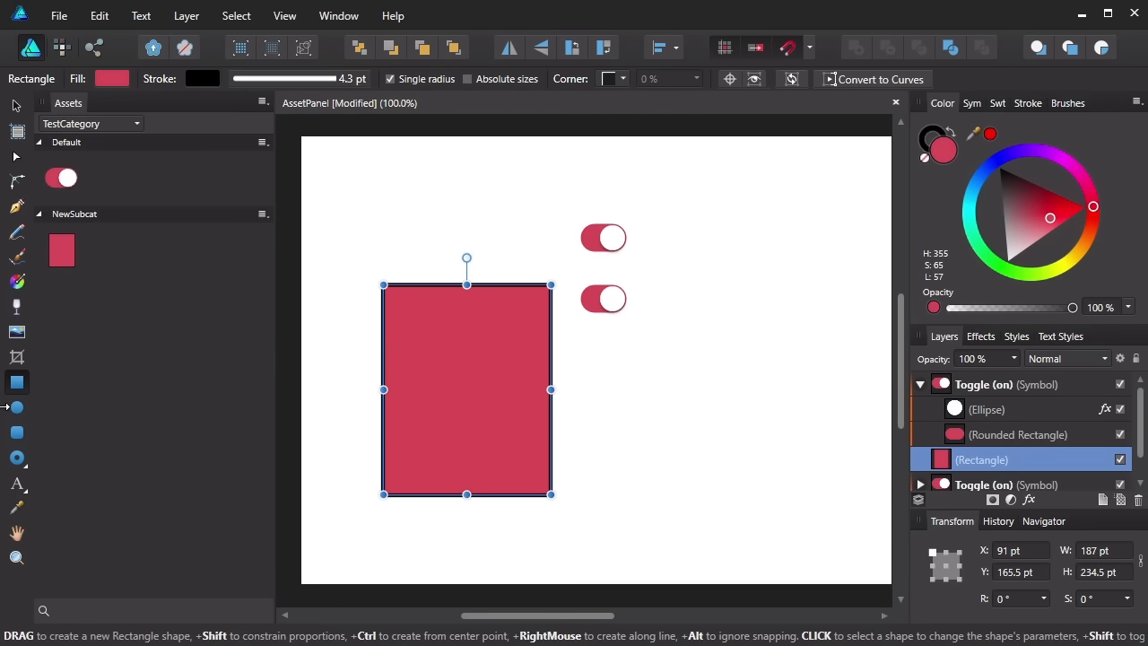
# Step: Draw an ellipse about 212 × 182 pt in the page's lower right area and add it to NewSubcat as an asset
pyautogui.click(16, 408)
pyautogui.moveTo(636, 359); pyautogui.dragTo(825, 522)
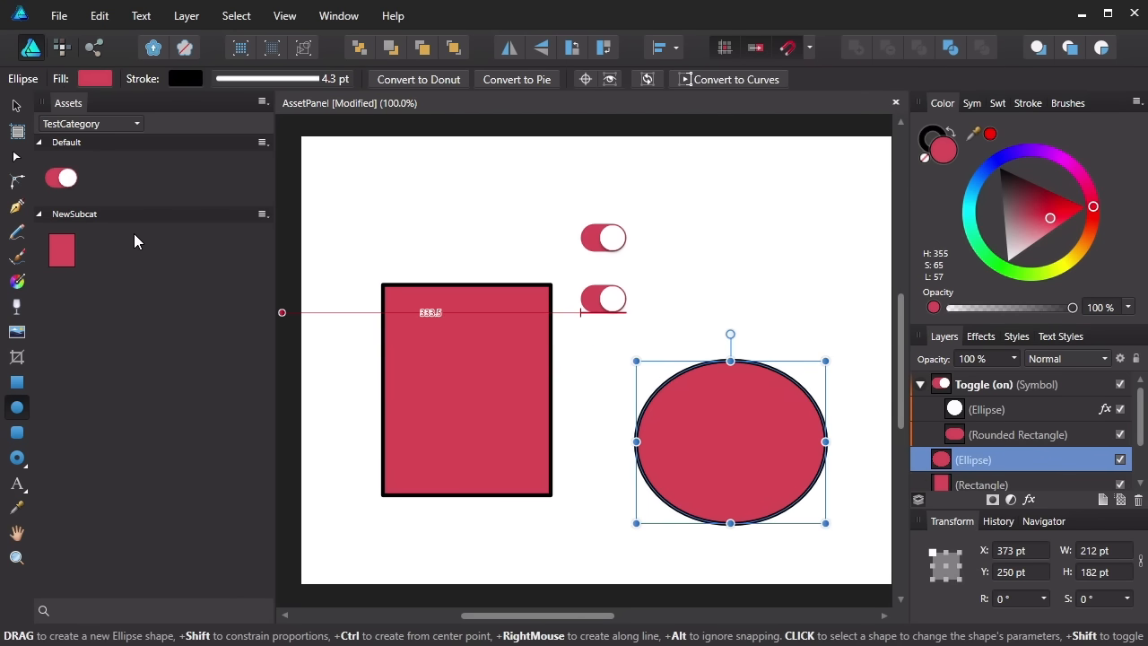
pyautogui.click(262, 213)
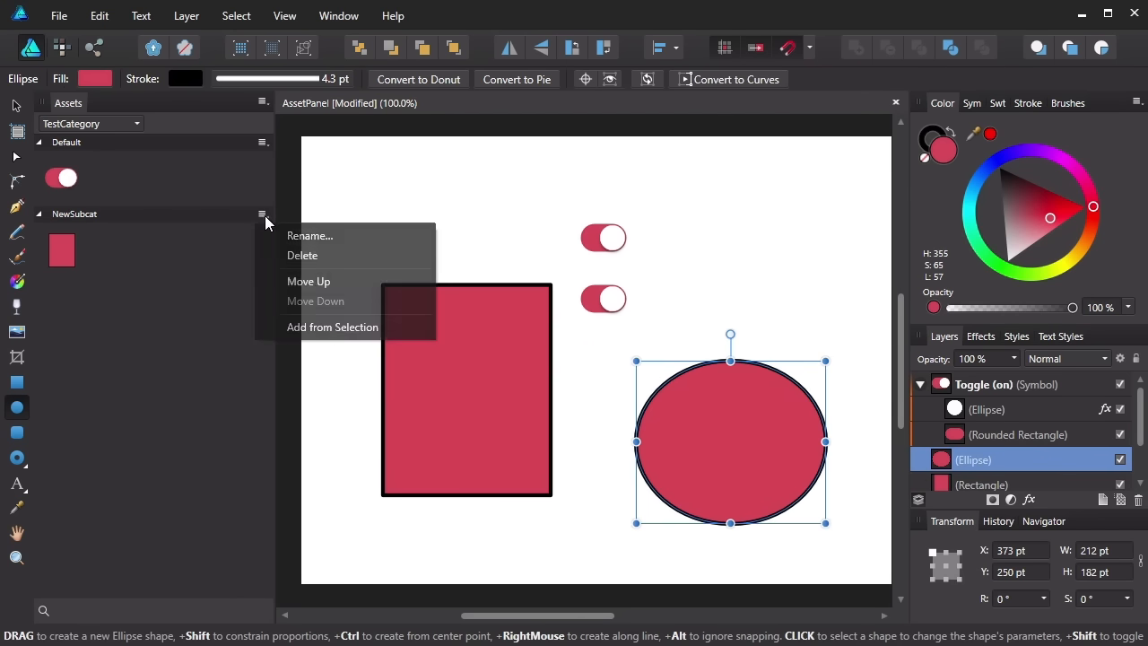
pyautogui.click(333, 327)
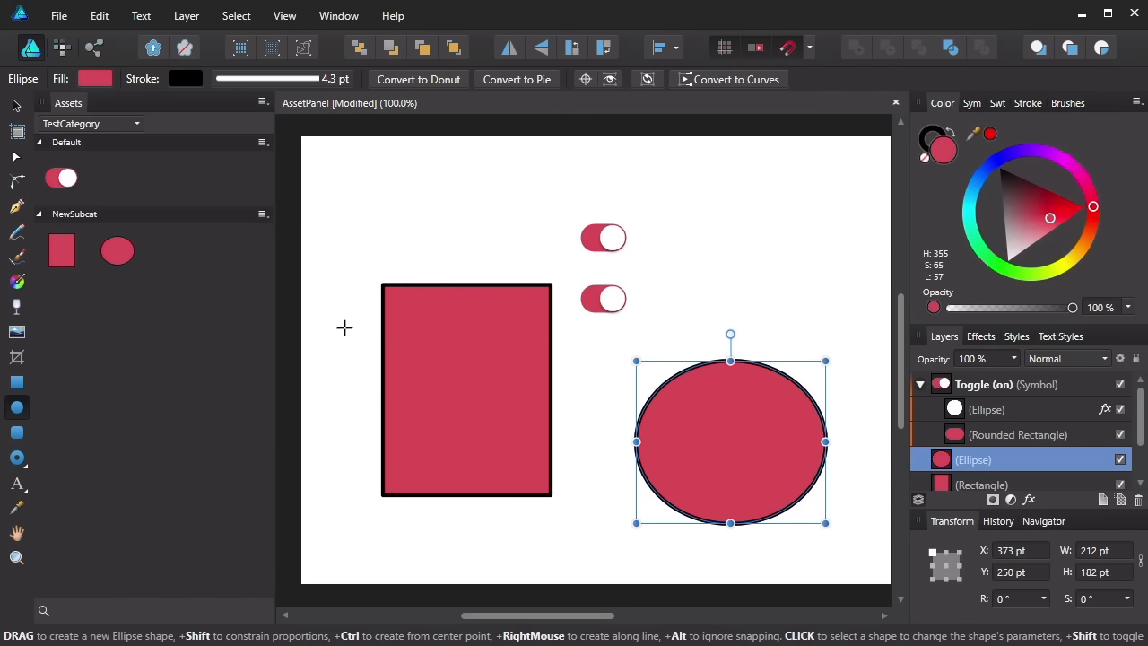
# Step: Draw a donut about 143 × 153 pt above the ellipse and add it to NewSubcat as an asset
pyautogui.click(17, 458)
pyautogui.moveTo(716, 190); pyautogui.dragTo(843, 327)
pyautogui.click(262, 213)
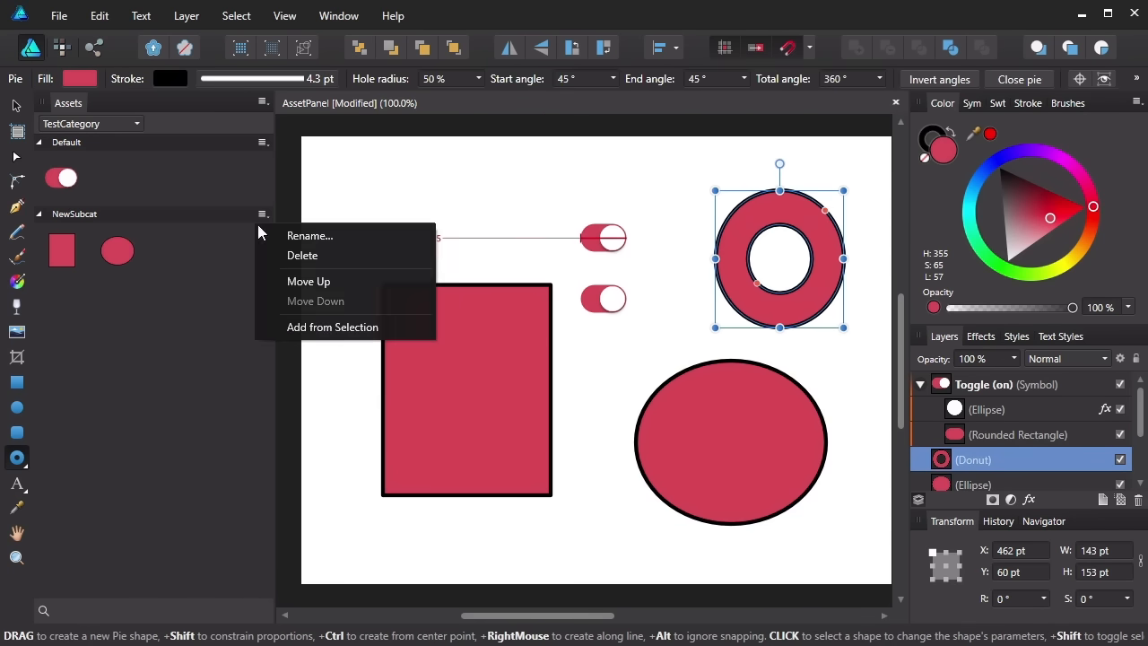
pyautogui.click(334, 327)
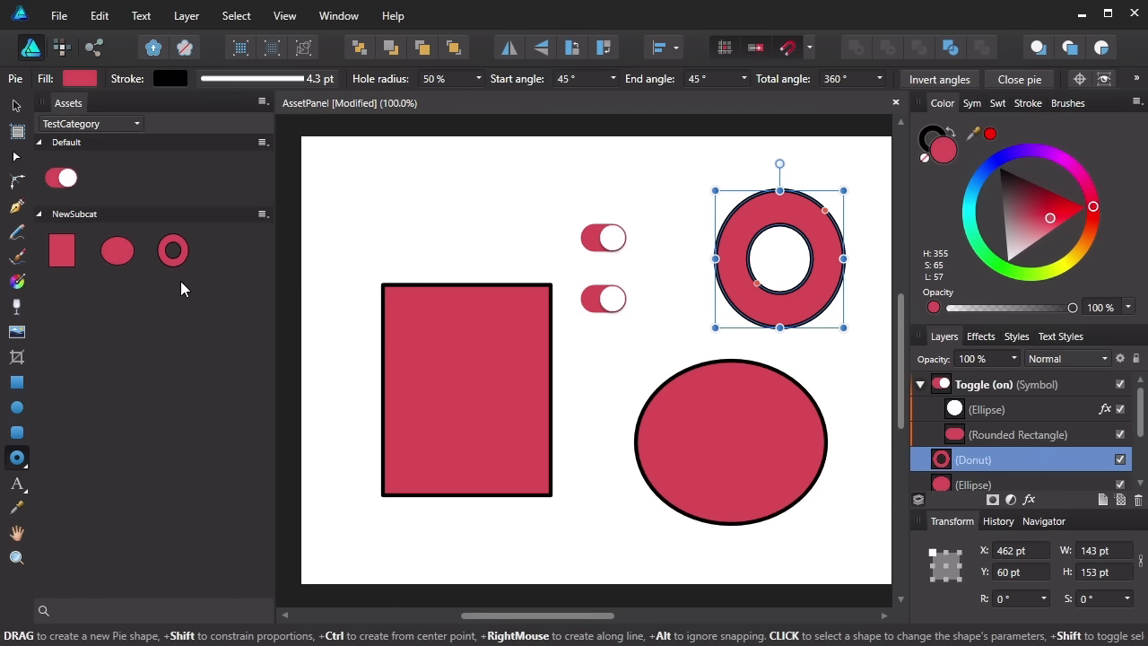
# Step: Reorder the NewSubcat assets so the donut comes first, and switch to the Move tool
pyautogui.moveTo(174, 262); pyautogui.dragTo(45, 259)
pyautogui.press('v')
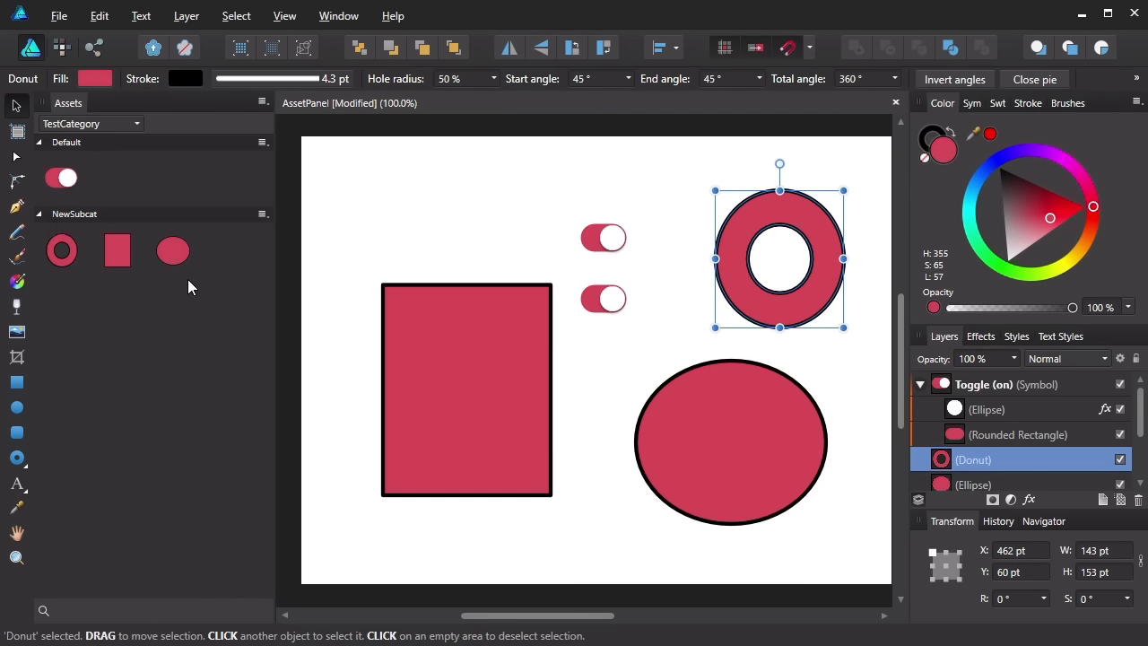
pyautogui.click(262, 102)
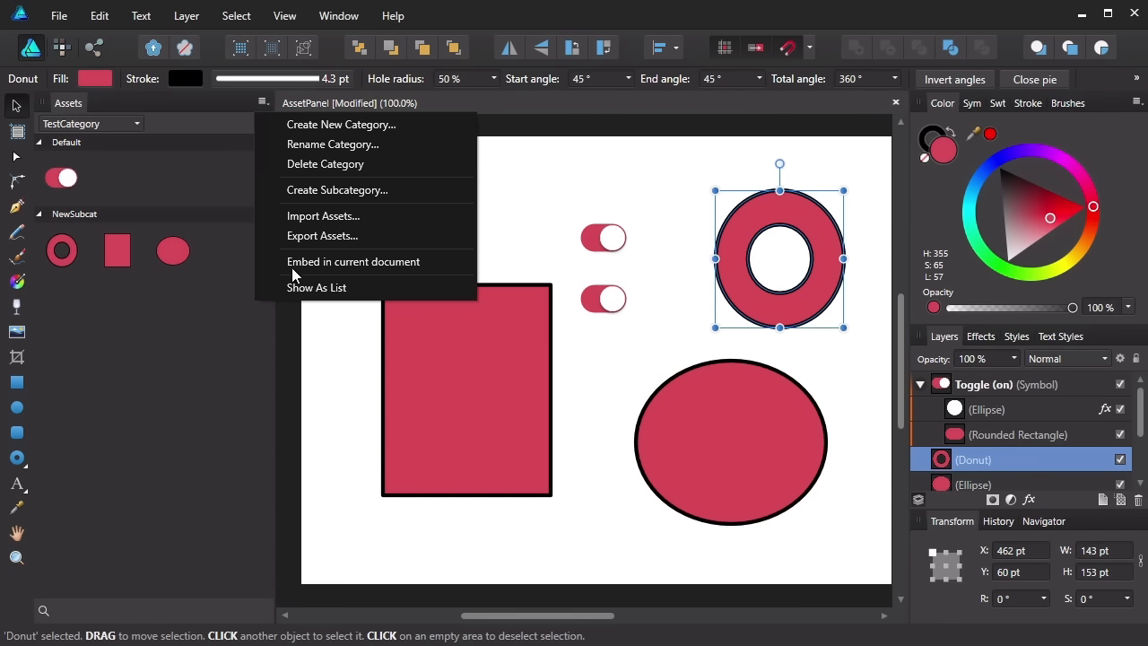
pyautogui.click(305, 237)
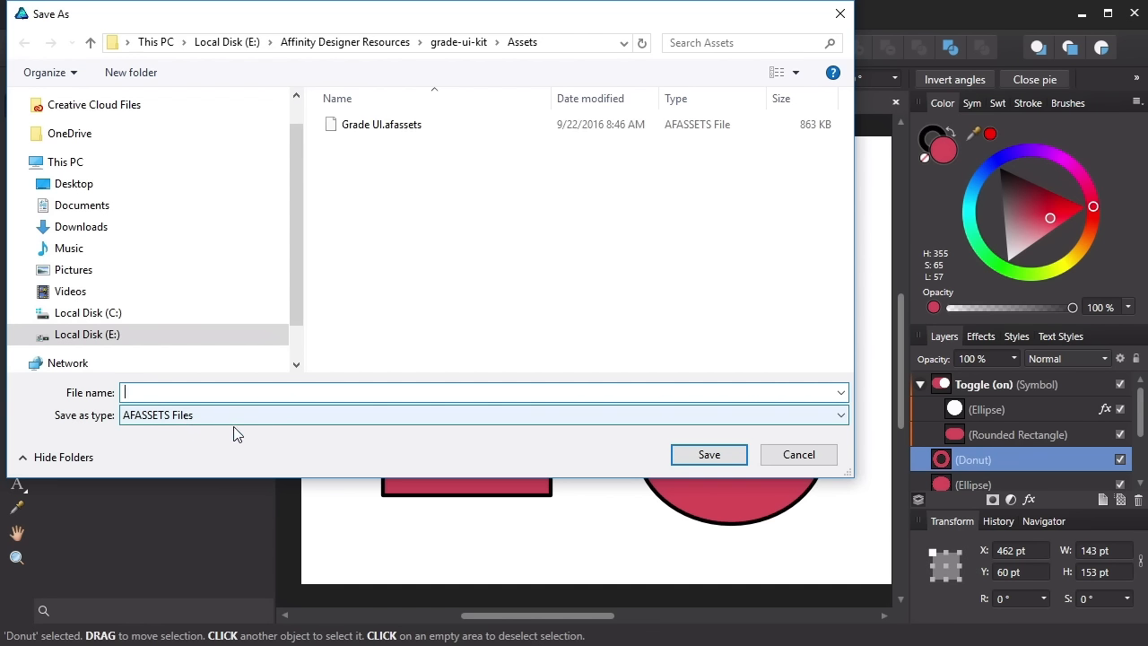
pyautogui.click(794, 459)
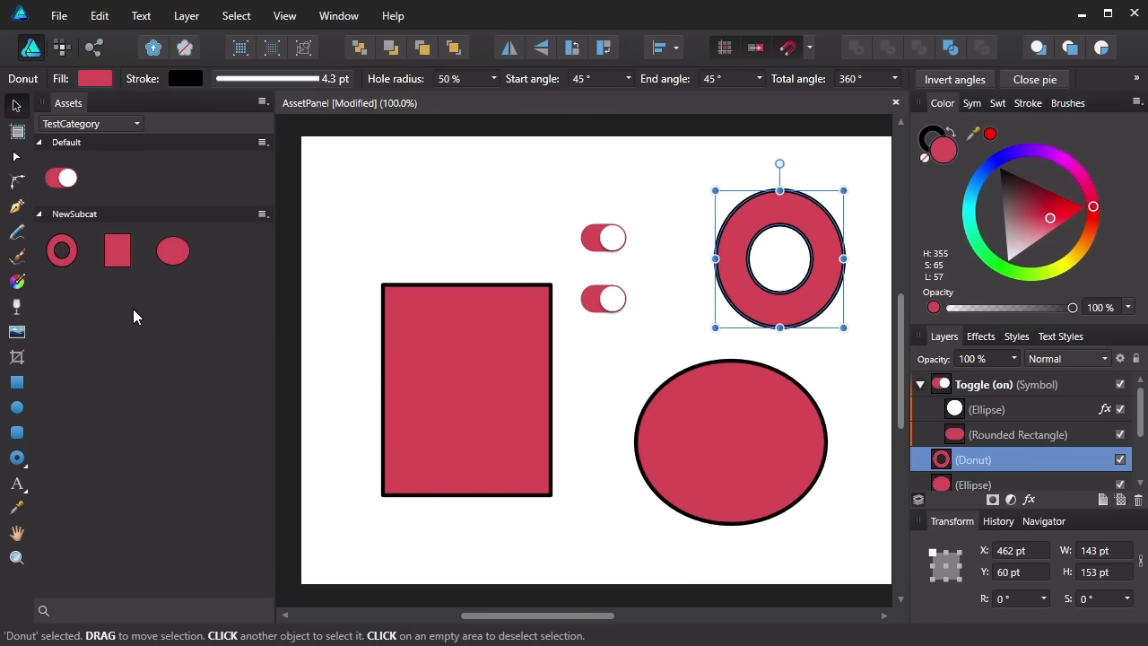
# Step: Import the asset file Grade UI.afassets from the grade-ui-kit Assets folder
pyautogui.click(260, 104)
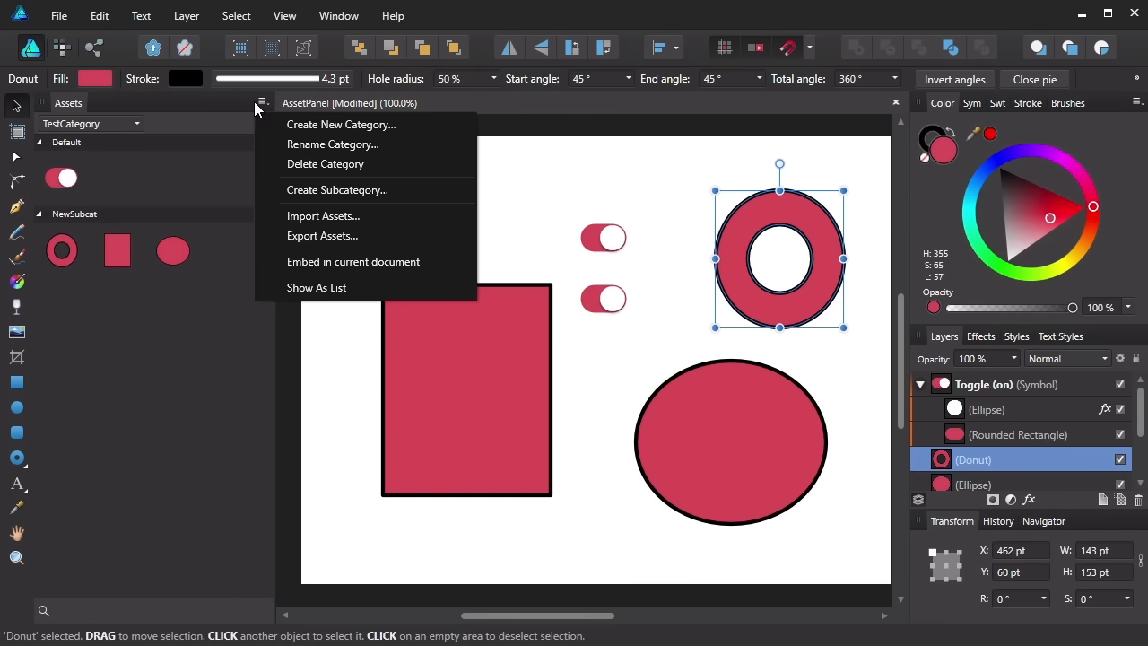
pyautogui.click(353, 215)
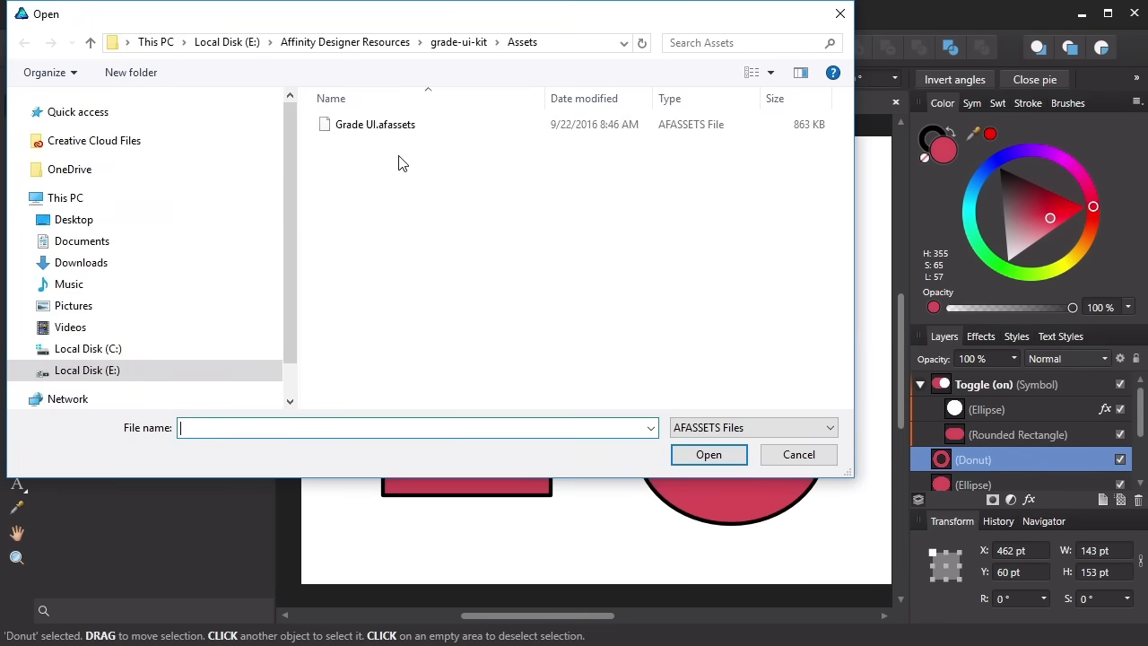
pyautogui.click(389, 128)
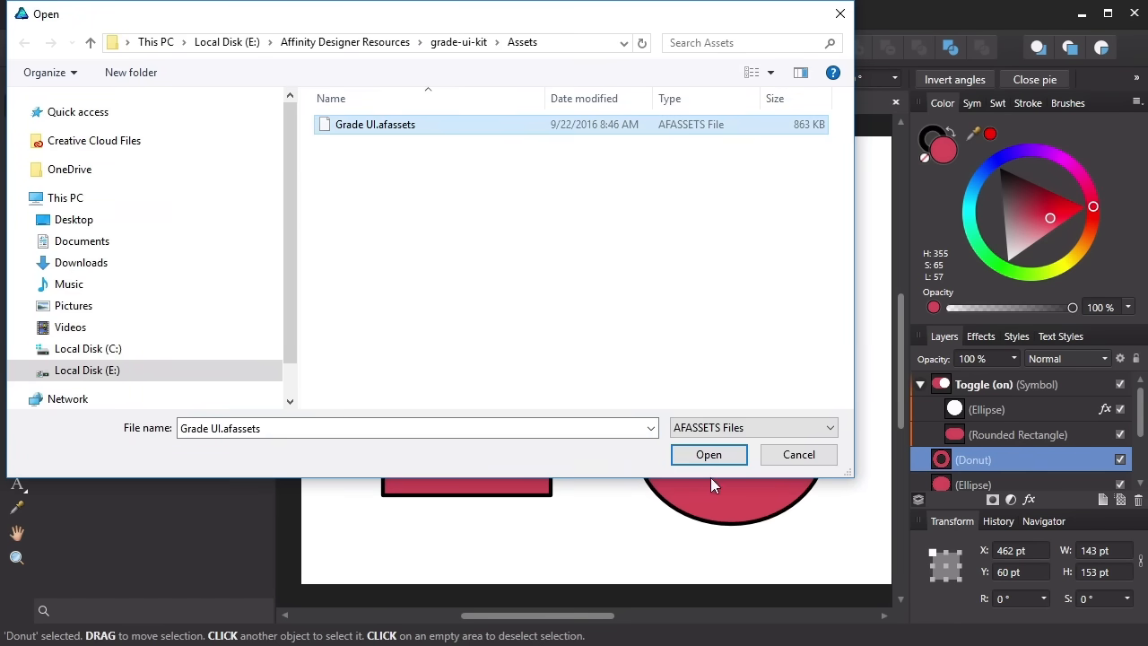
pyautogui.click(718, 454)
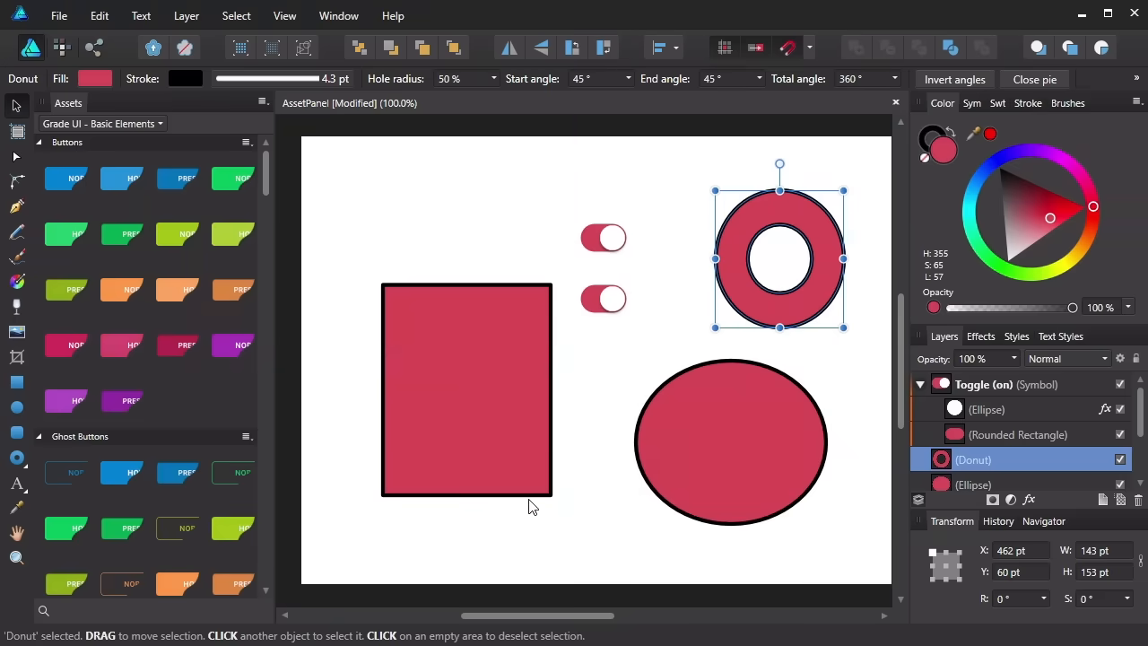
# Step: Place the blue normal button near the page's upper left corner and the blue normal ghost button below the rectangle
pyautogui.moveTo(269, 163); pyautogui.dragTo(296, 139)
pyautogui.moveTo(77, 183); pyautogui.dragTo(380, 198)
pyautogui.moveTo(68, 468); pyautogui.dragTo(425, 536)
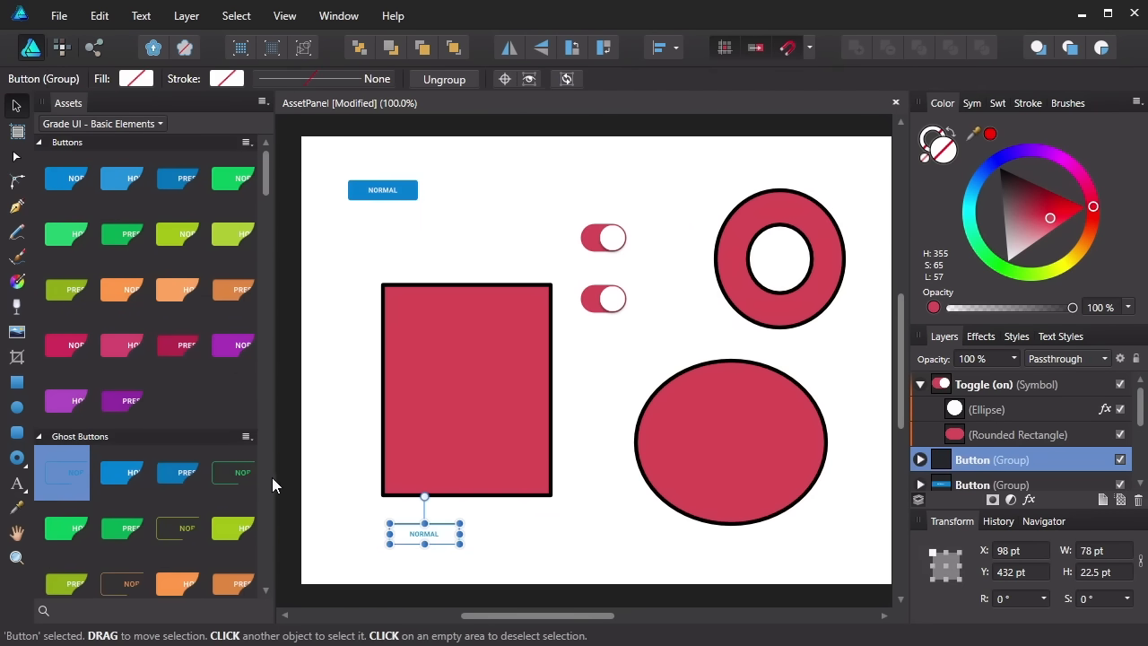
# Step: Place the light Grade UI input with the blue search button between the blue button and the rectangle
pyautogui.moveTo(267, 174); pyautogui.dragTo(265, 273)
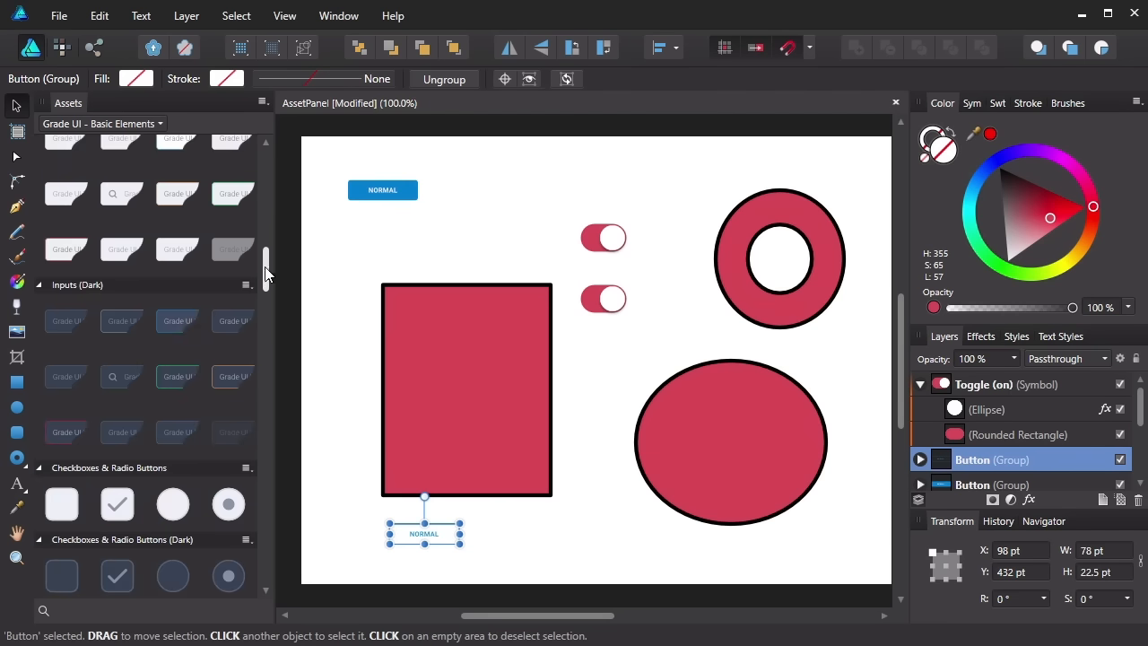
pyautogui.moveTo(120, 249); pyautogui.dragTo(473, 262)
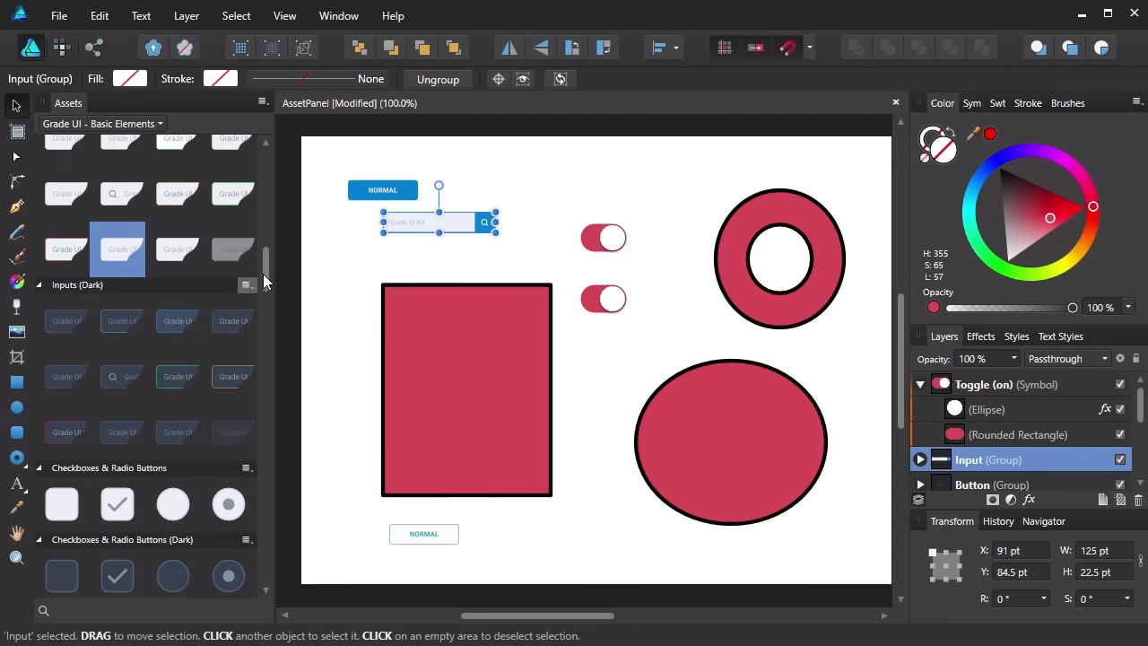
# Step: Place the green Switch On asset above the toggles and the dark Switch Text Horizontal asset beside it near the page's upper edge
pyautogui.moveTo(265, 263); pyautogui.dragTo(266, 311)
pyautogui.moveTo(118, 382); pyautogui.dragTo(583, 176)
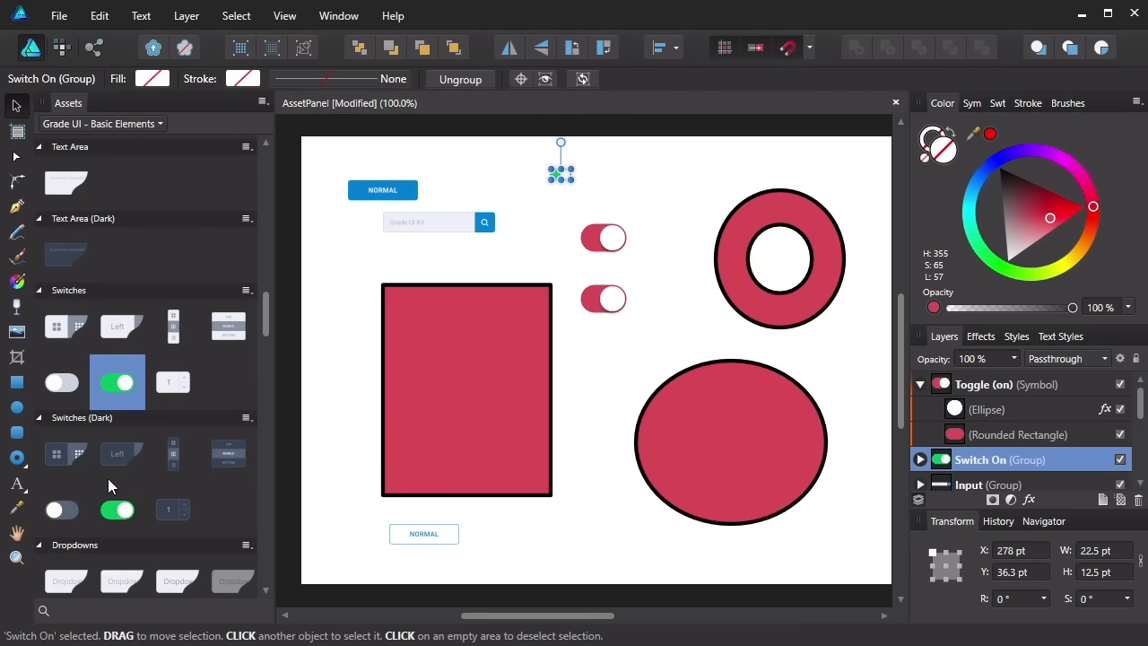
pyautogui.moveTo(224, 430); pyautogui.dragTo(690, 170)
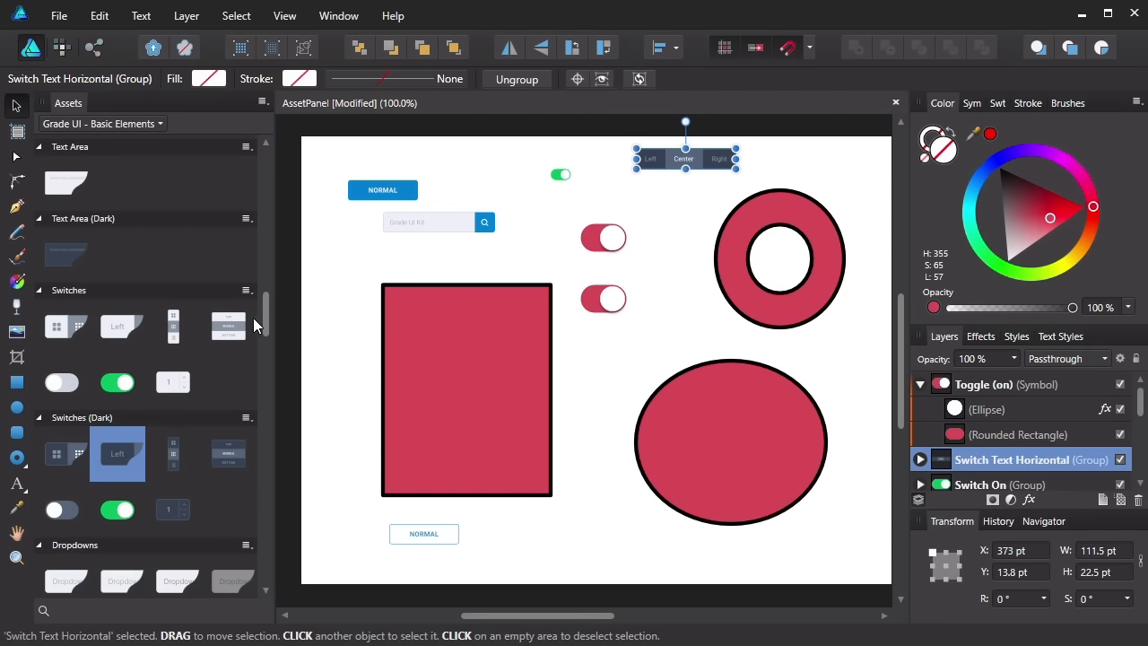
# Step: Search the Grade UI - Basic Elements assets for "check" and clear the search
pyautogui.moveTo(261, 317)
pyautogui.mouseDown()
pyautogui.moveTo(263, 349)
pyautogui.moveTo(266, 303)
pyautogui.mouseUp()
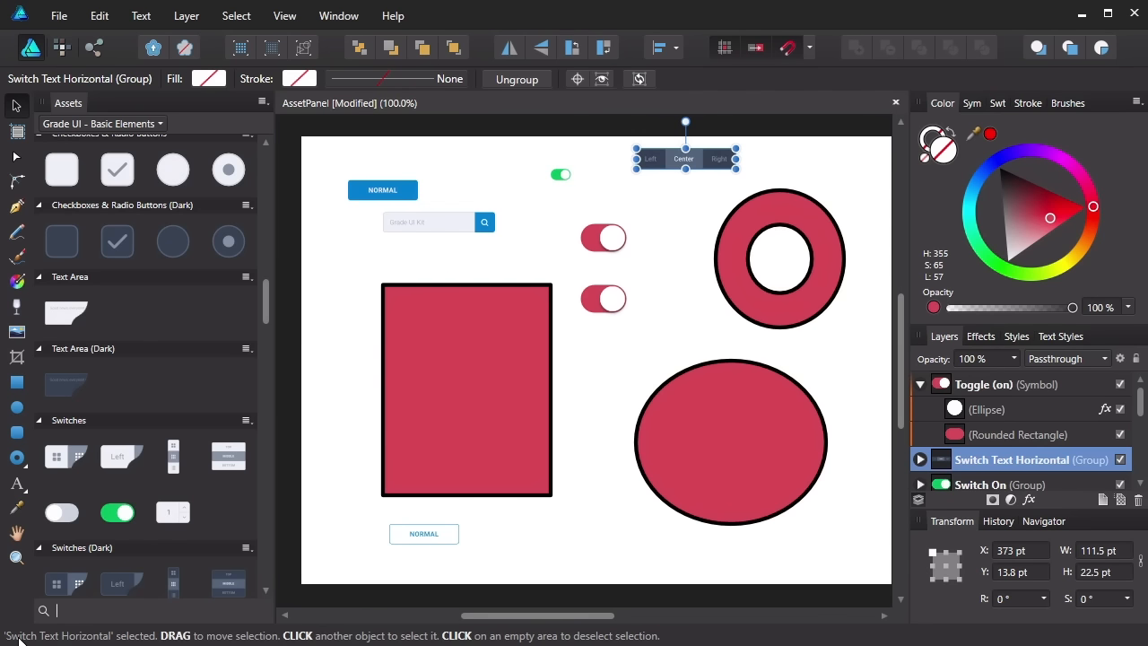
pyautogui.write('check')
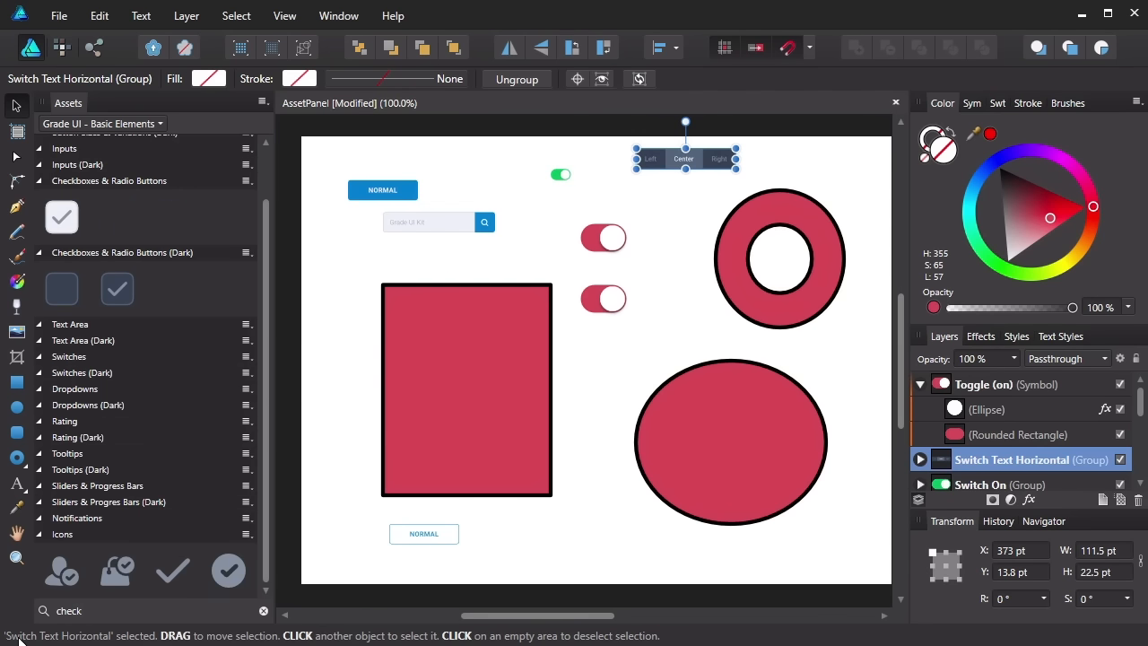
pyautogui.press('BackSpace')
pyautogui.press('BackSpace')
pyautogui.press('BackSpace')
pyautogui.press('BackSpace')
pyautogui.press('BackSpace')
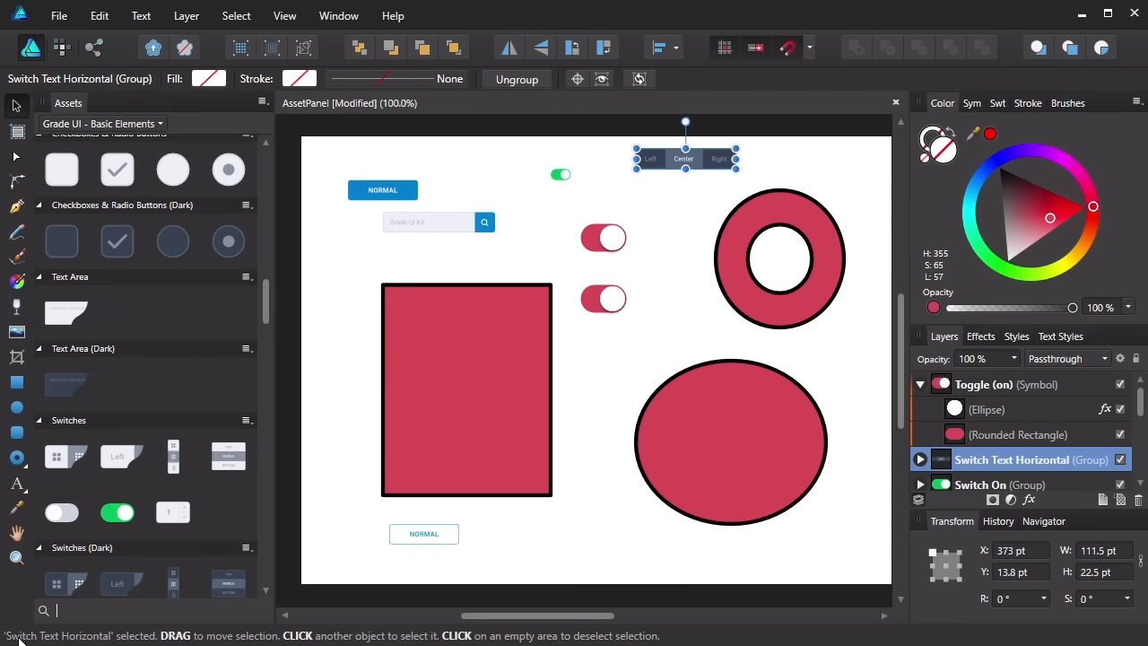
# Step: Search the Grade UI - Basic Elements assets for "input" and clear the search
pyautogui.write('input')
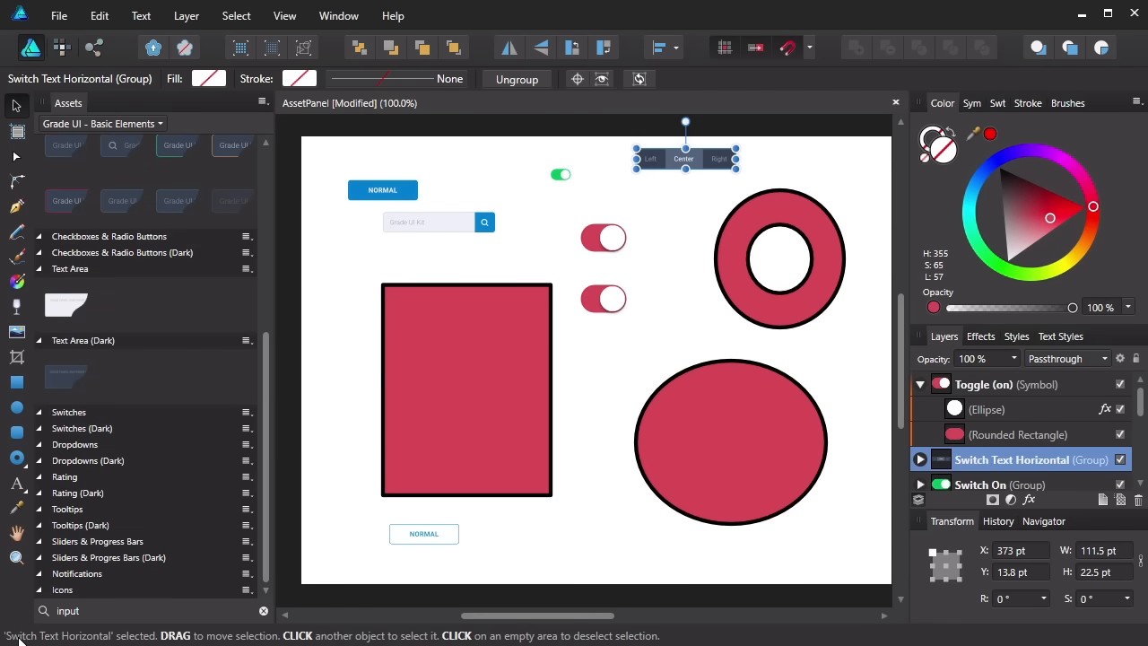
pyautogui.press('BackSpace')
pyautogui.press('BackSpace')
pyautogui.press('BackSpace')
pyautogui.press('BackSpace')
pyautogui.press('BackSpace')
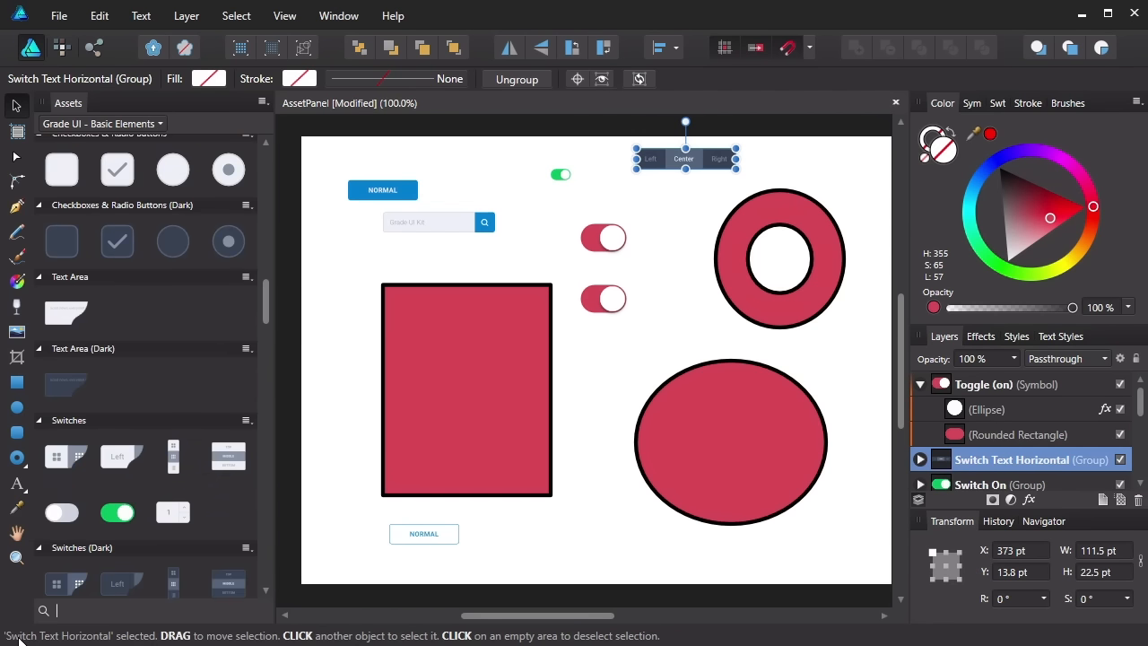
# Step: Return to the TestCategory assets and embed the category in the current document
pyautogui.click(109, 126)
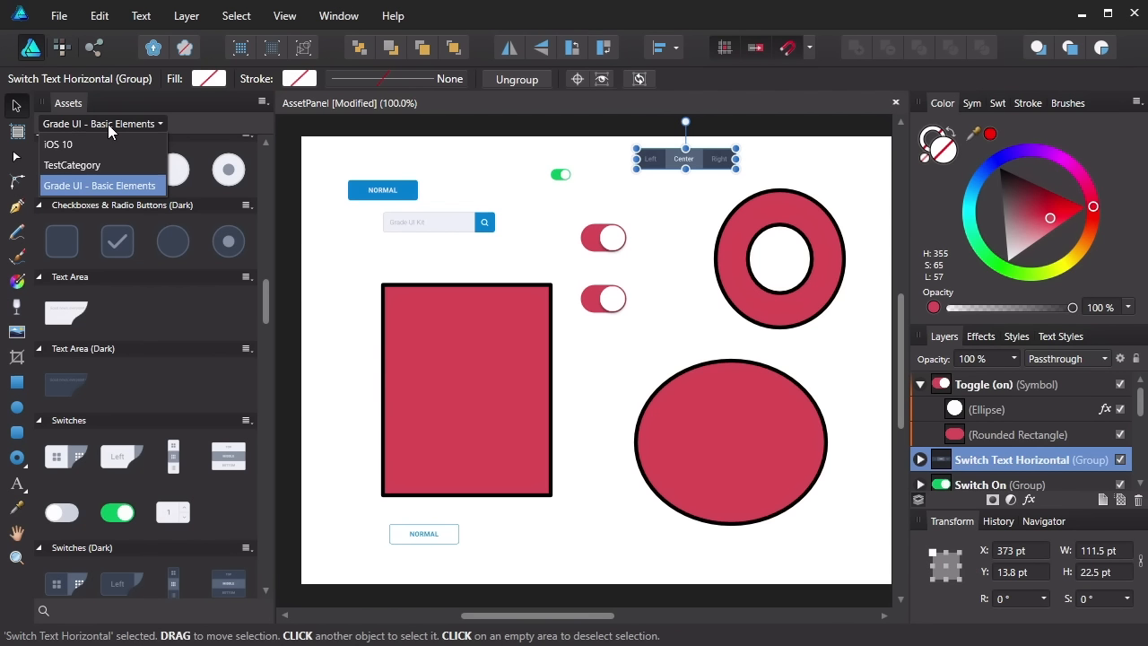
pyautogui.click(93, 161)
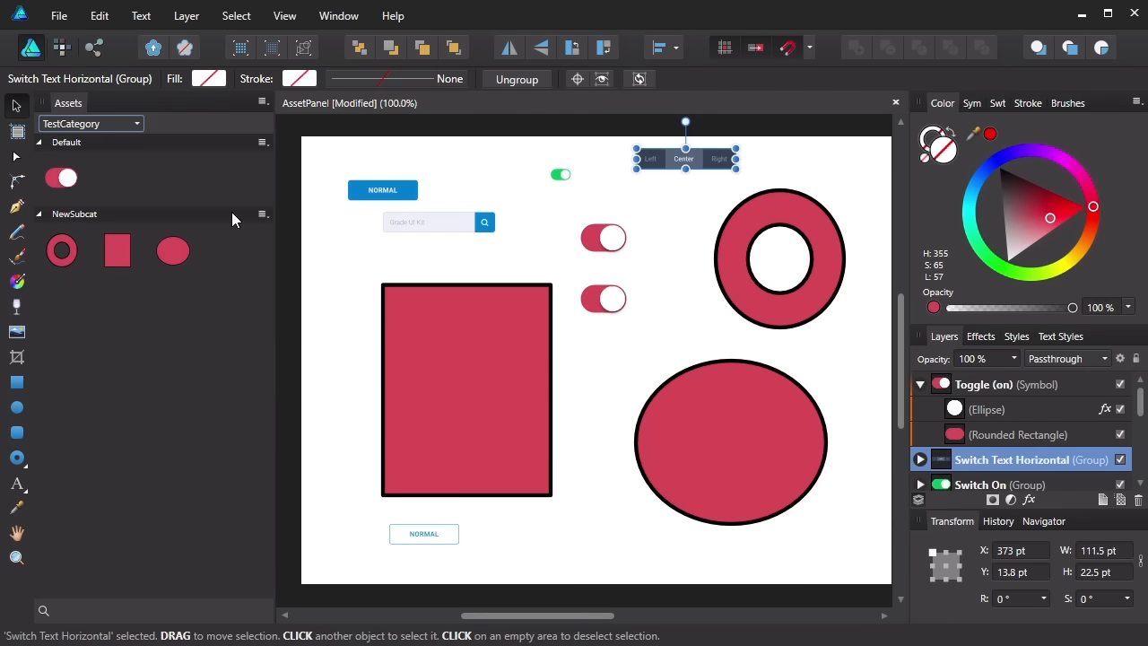
pyautogui.click(262, 103)
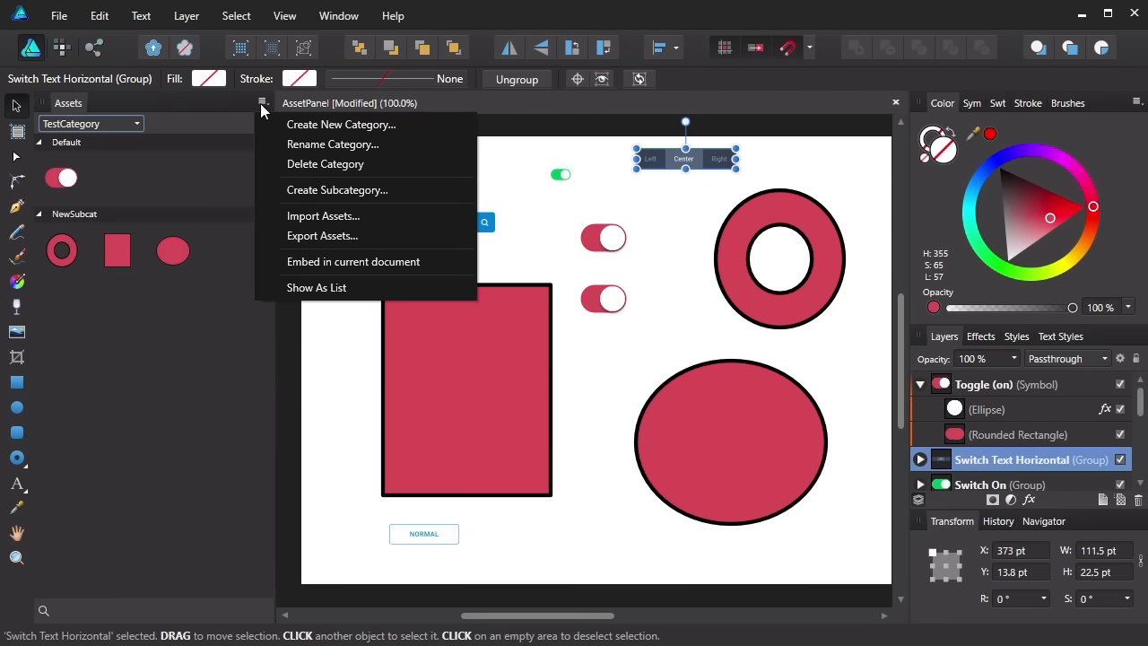
pyautogui.click(432, 261)
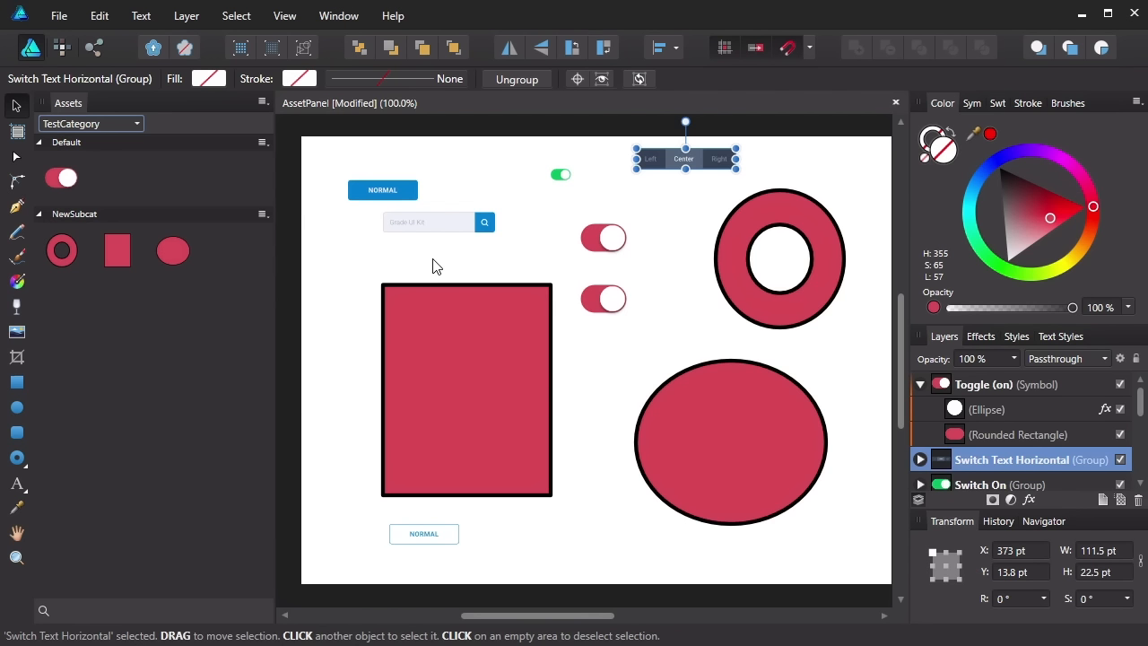